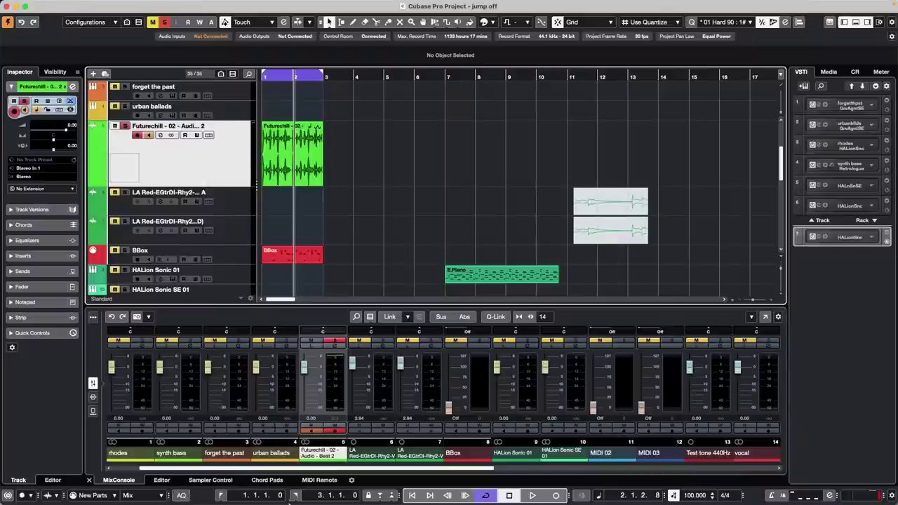
Launch Steinberg Download Assistant and sign in with the saved account e-mail and password, allowing the page to open Steinberg Web Launcher
mouse_move(330, 501)
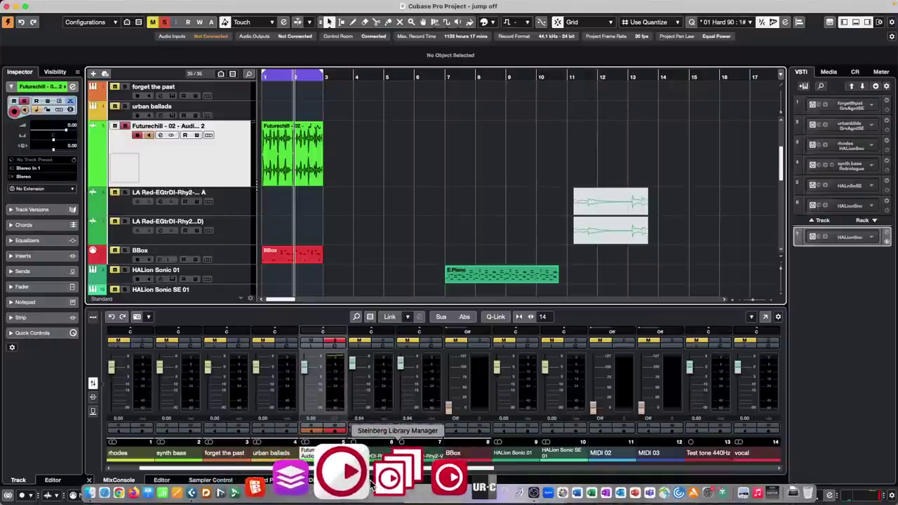
left_click(368, 484)
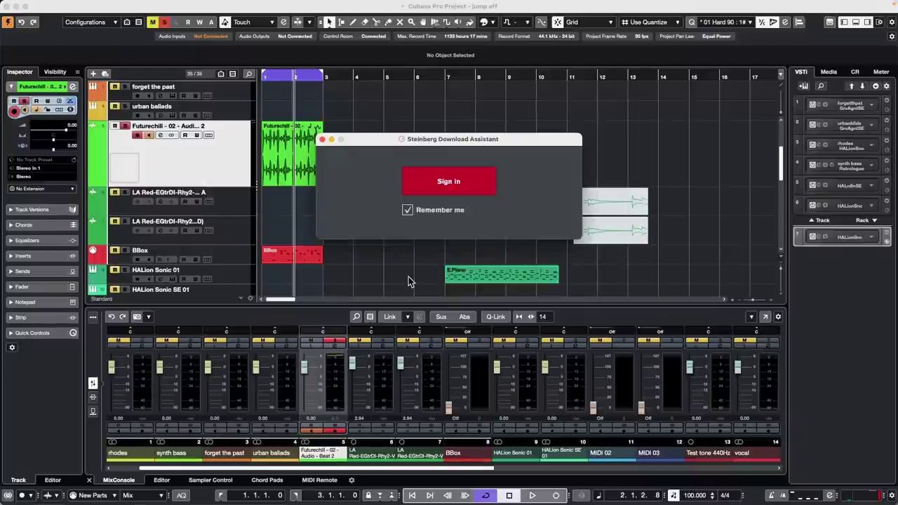
left_click(463, 182)
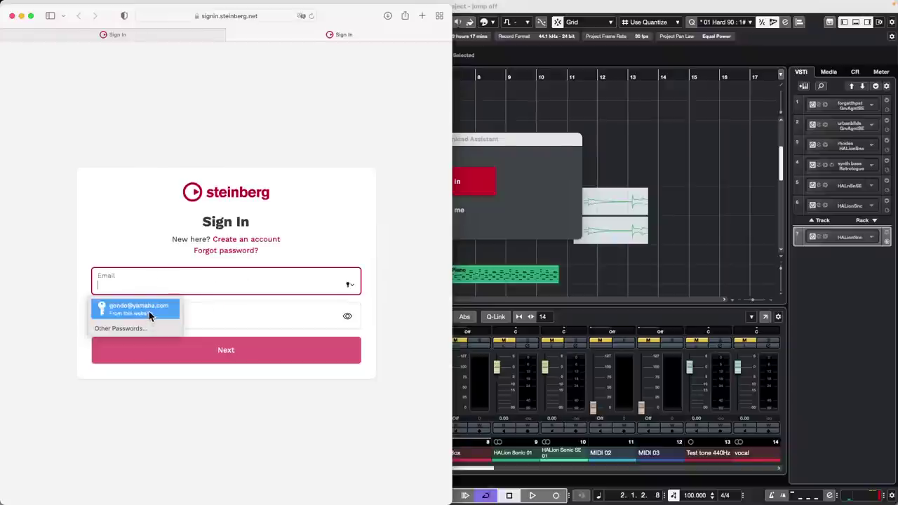
left_click(148, 316)
left_click(226, 350)
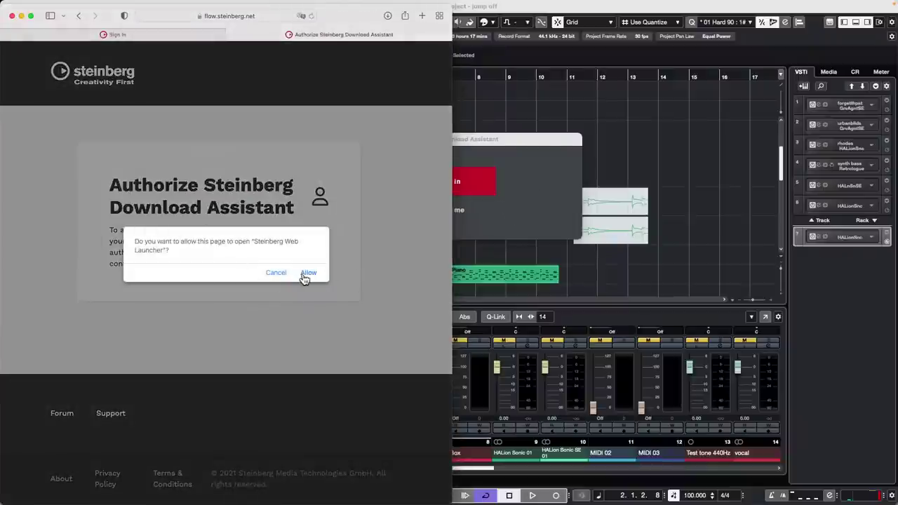
left_click(308, 273)
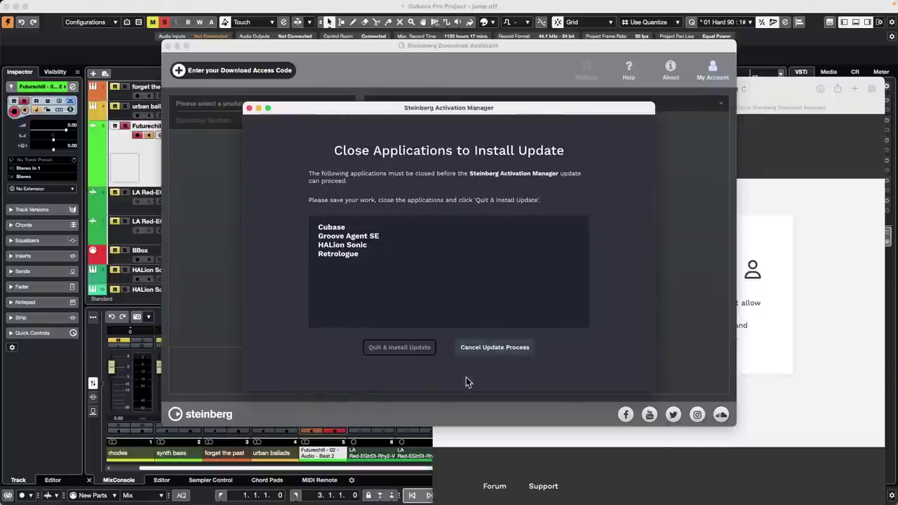
Cancel the Steinberg Activation Manager update and dismiss the update notice
left_click(516, 348)
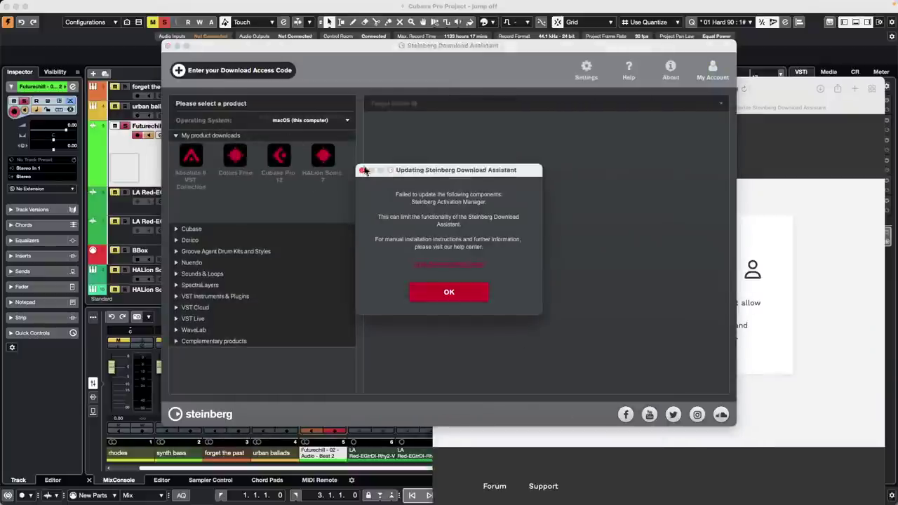
left_click(446, 298)
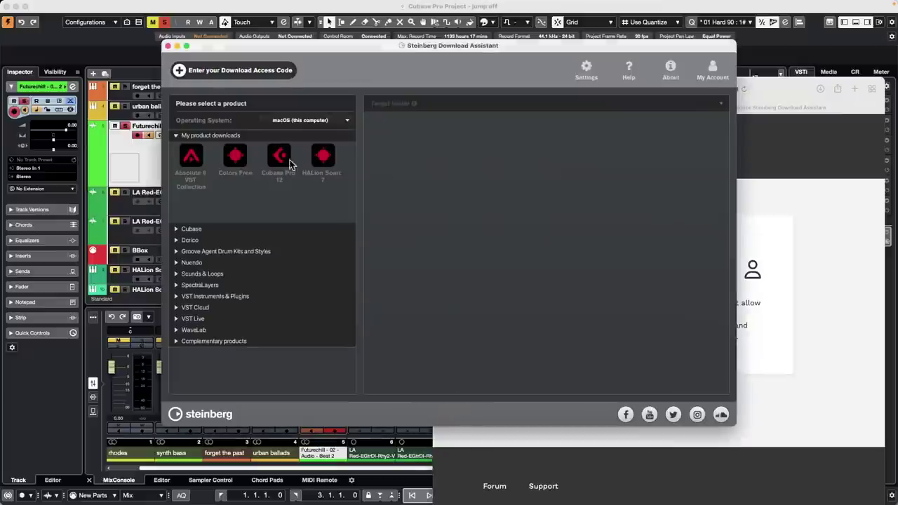
View the Download Access Code entry dialog and leave it without entering a code
left_click(205, 73)
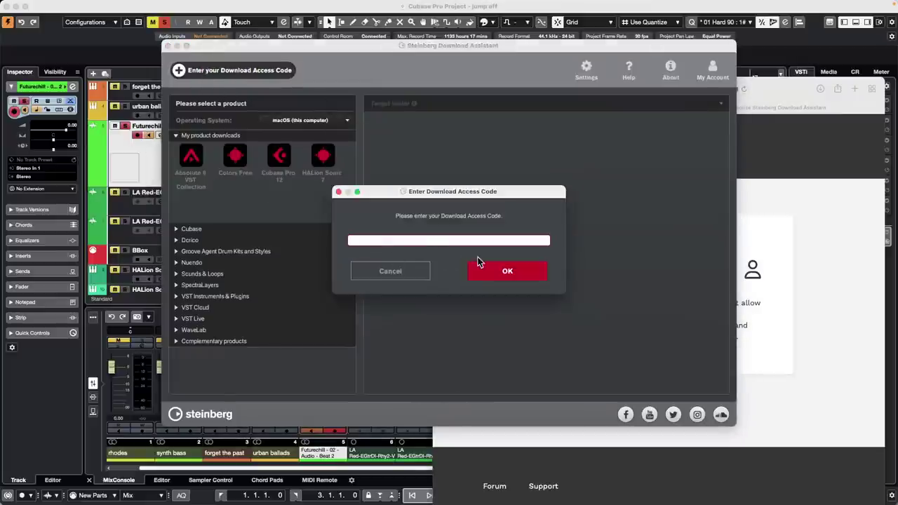
left_click(403, 271)
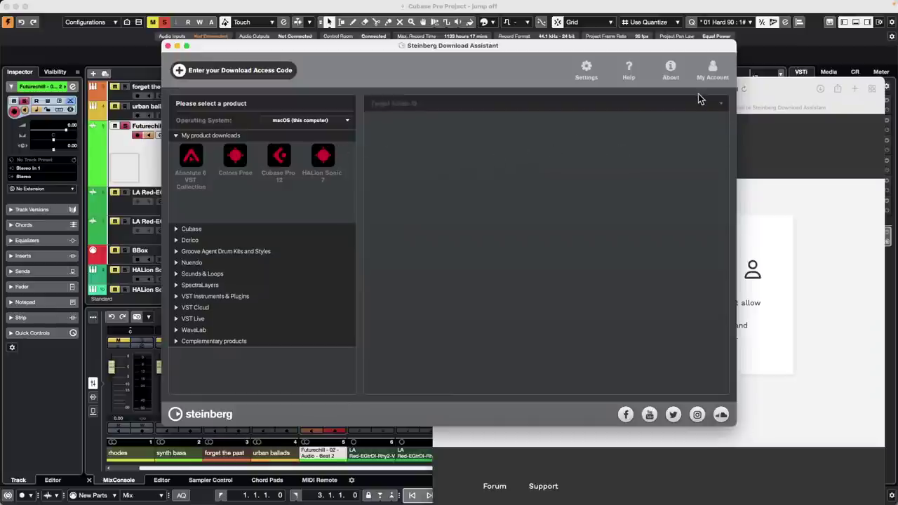
left_click(184, 74)
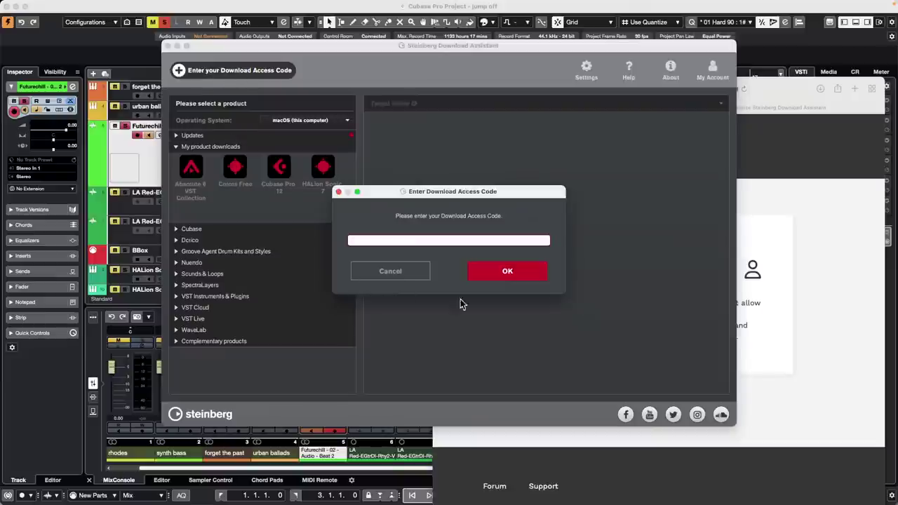
left_click(420, 273)
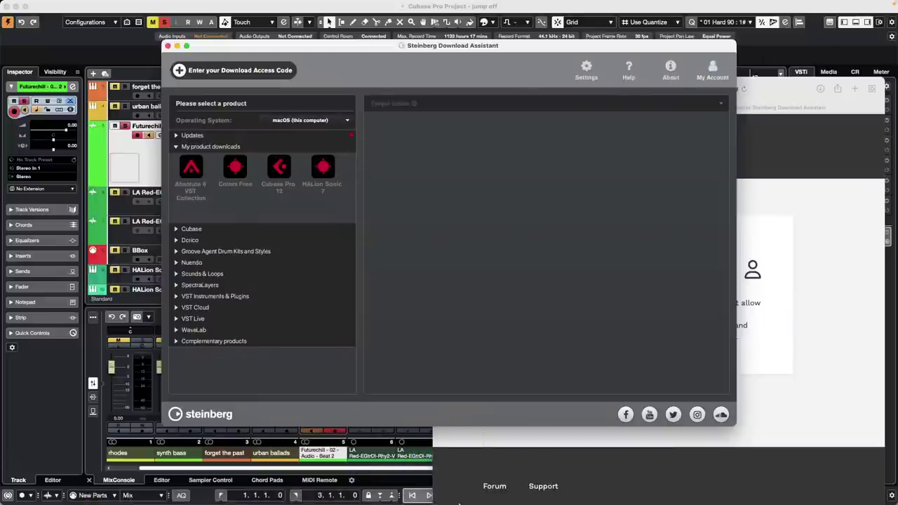
Switch to Steinberg Activation Manager and review the activation status of all listed products
mouse_move(449, 487)
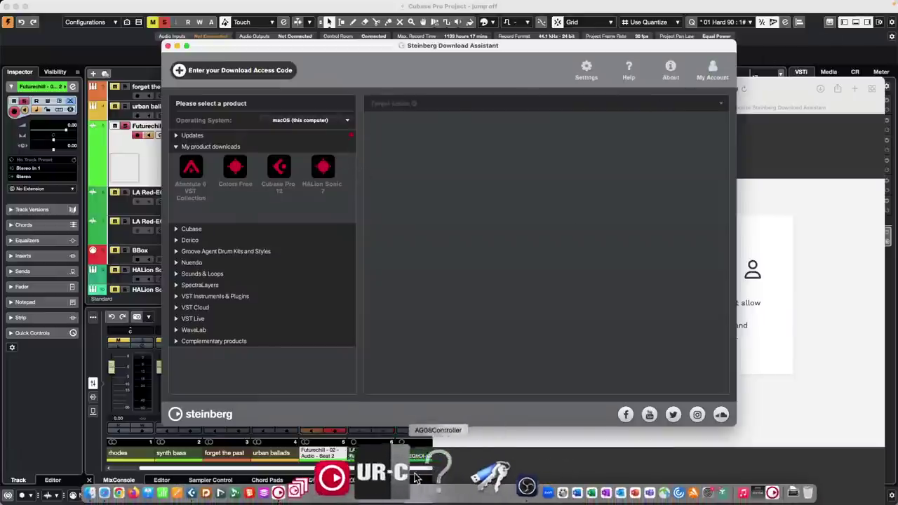
left_click(399, 472)
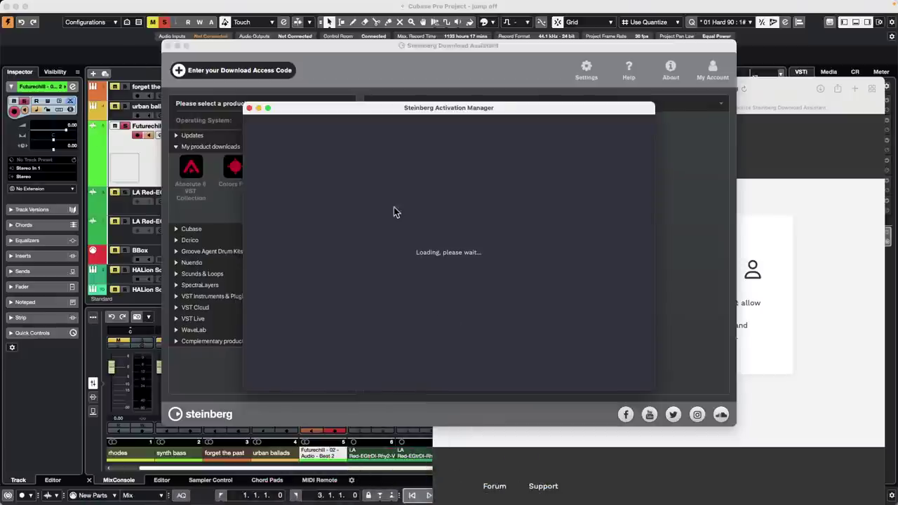
scroll(416, 251, "down", 5)
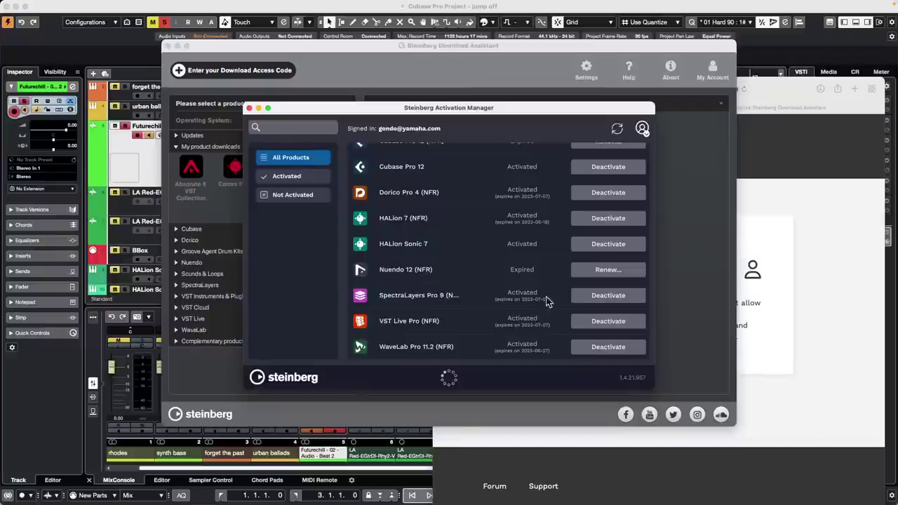
scroll(578, 257, "up", 3)
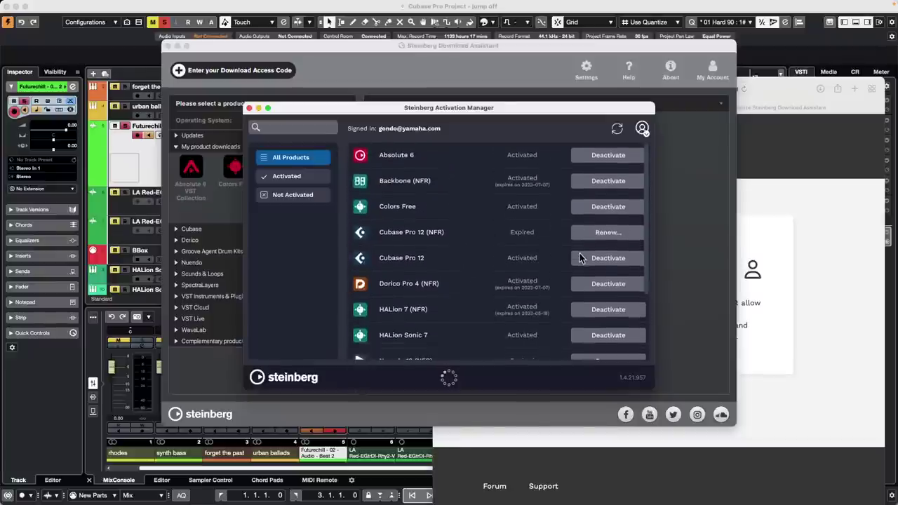
scroll(579, 257, "down", 5)
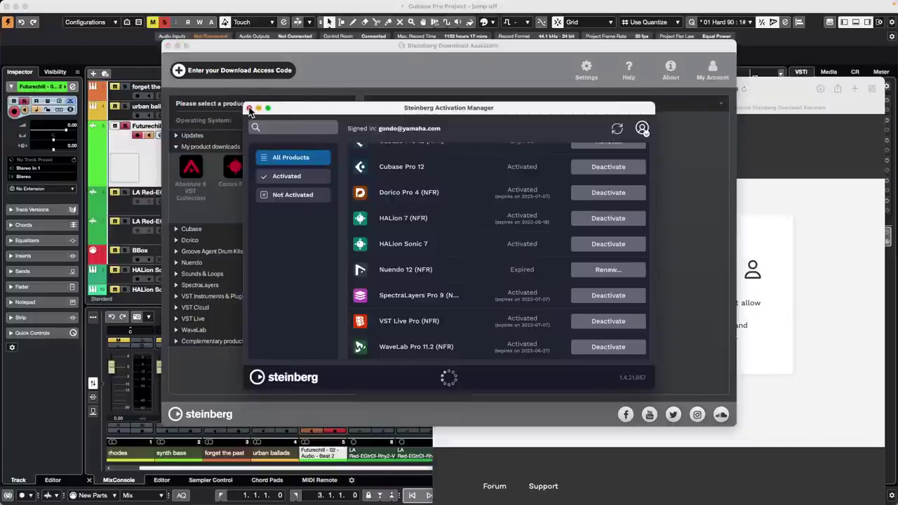
Close the Download Assistant and browser windows and return to the Cubase project
left_click(168, 46)
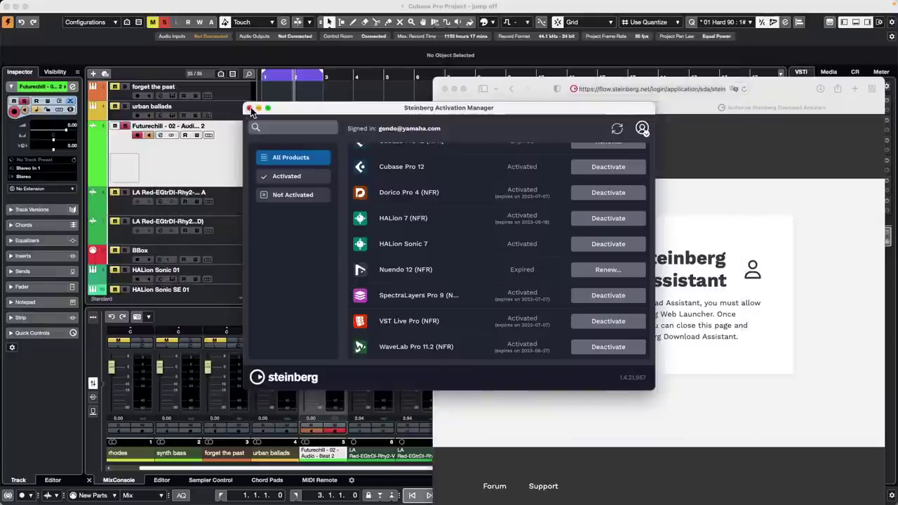
left_click(445, 90)
left_click(394, 98)
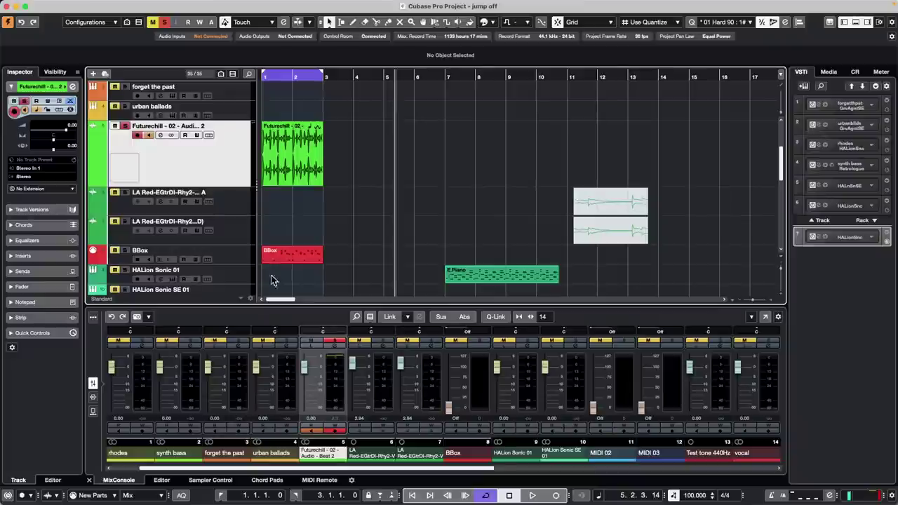
Select the "forget the past" instrument track and open its Groove Agent SE instrument
left_click(235, 207)
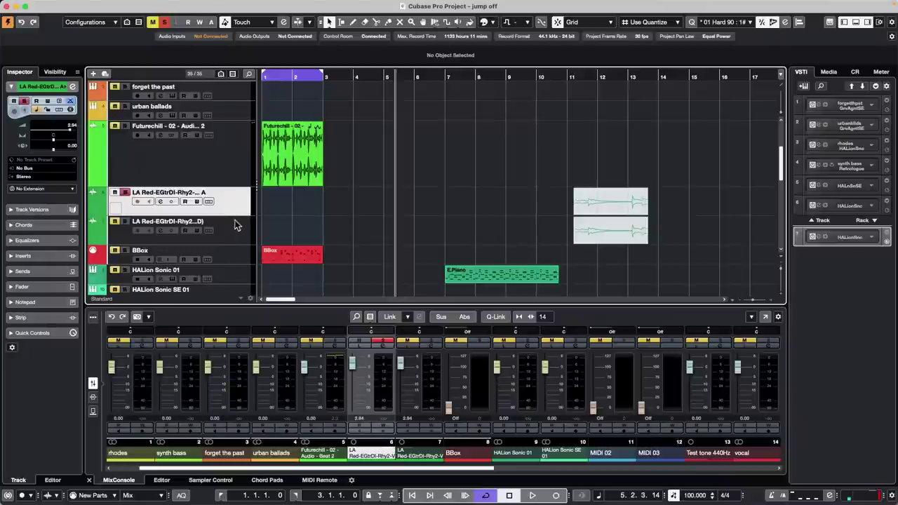
scroll(231, 221, "down", 3)
scroll(225, 225, "up", 10)
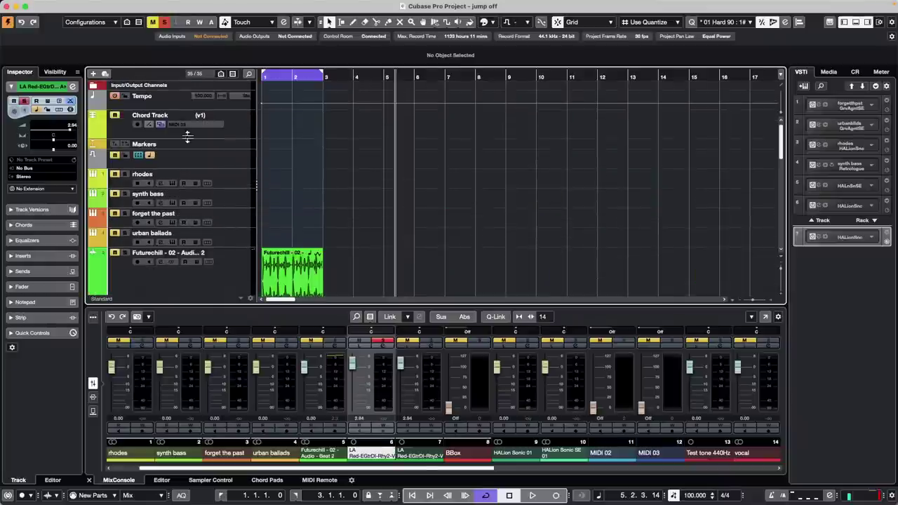
left_click(242, 222)
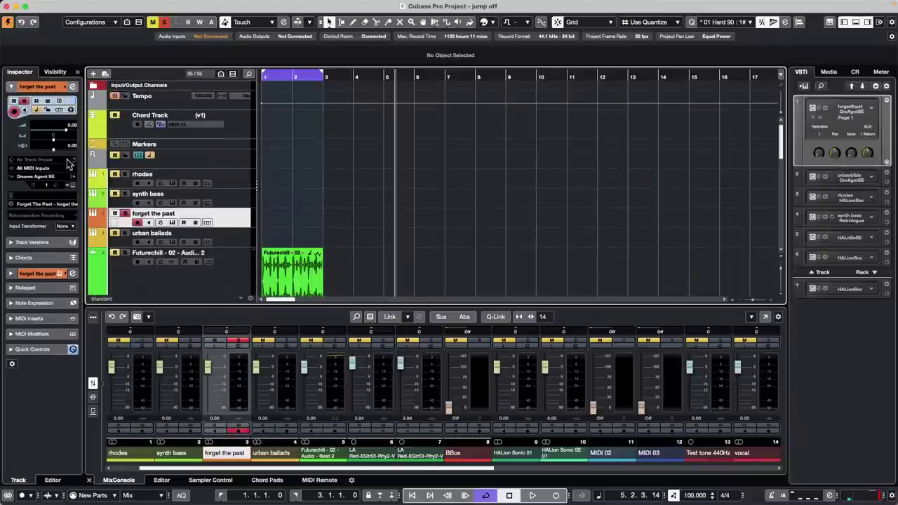
left_click(73, 185)
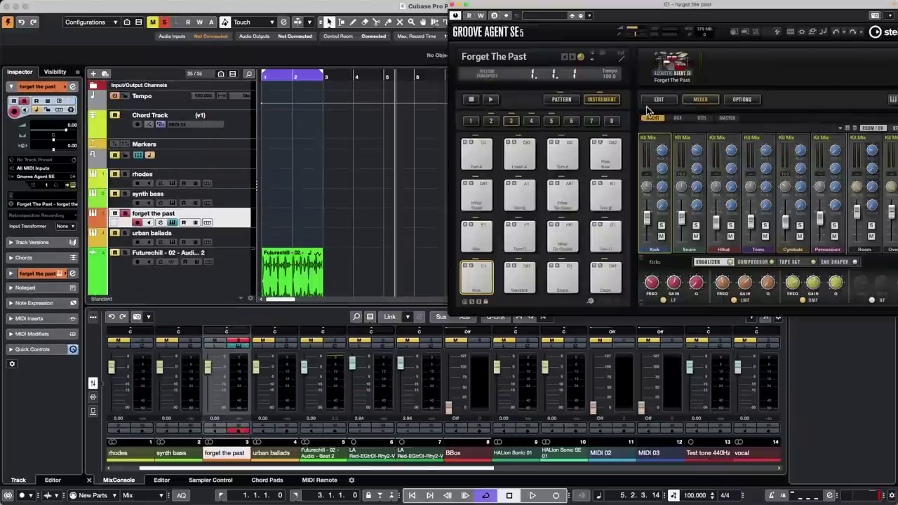
Place the Main 1 pattern at bar 1 and a fill pattern at bar 6 on the "forget the past" track, then close Groove Agent SE
left_click(554, 99)
left_click_drag(476, 236, 273, 219)
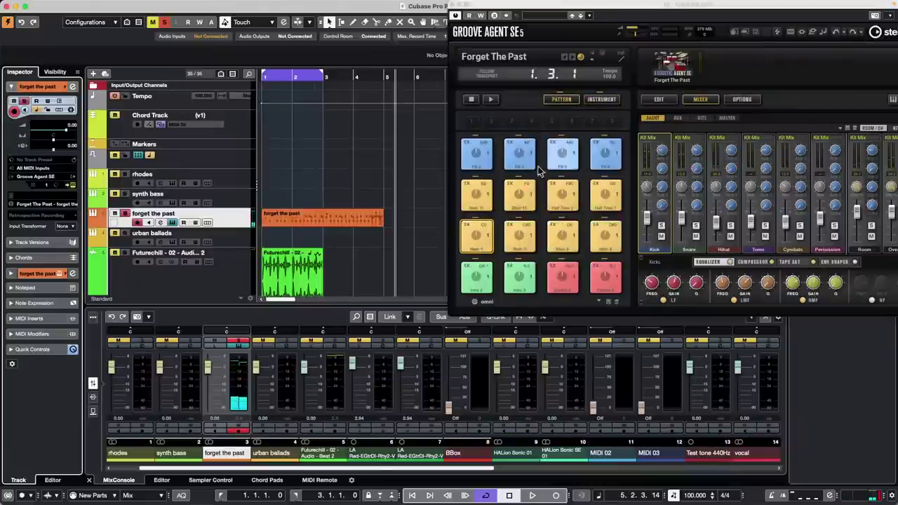
left_click_drag(525, 154, 418, 219)
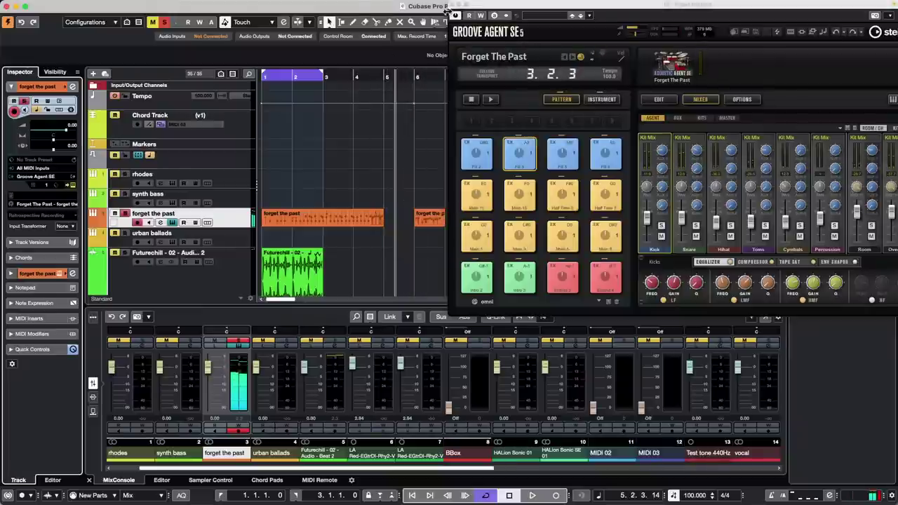
left_click(455, 15)
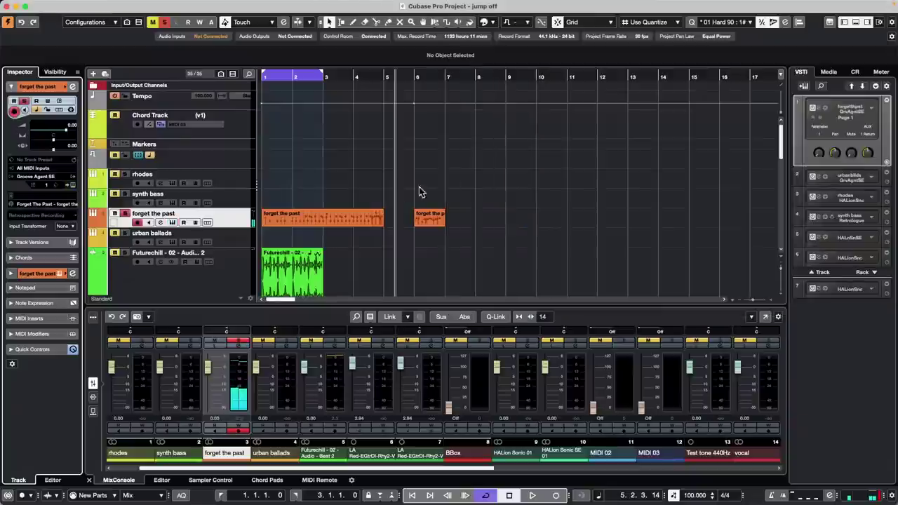
Dissolve the fill part at bar 6 using Separate Pitches, with Optimized Display turned off
left_click(439, 216)
left_click_drag(406, 76, 409, 112)
left_click(155, 6)
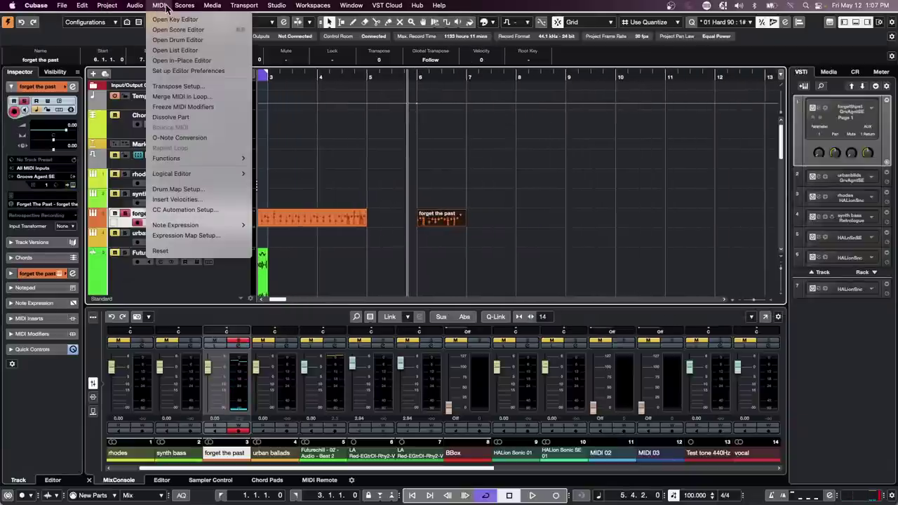
left_click(204, 117)
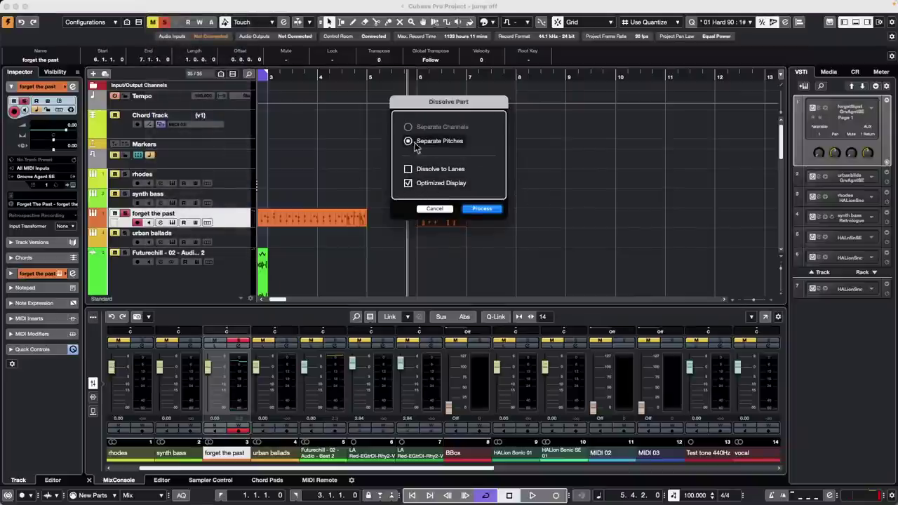
left_click(409, 184)
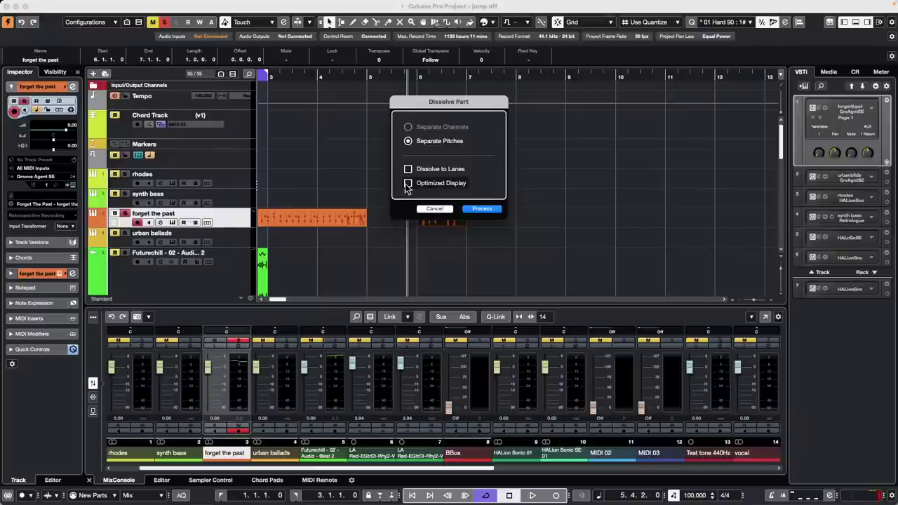
left_click(487, 210)
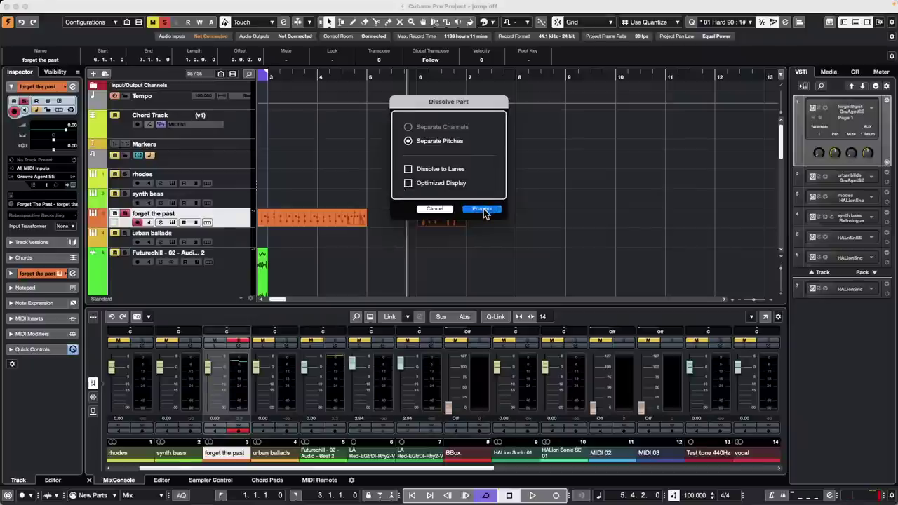
scroll(498, 197, "down", 3)
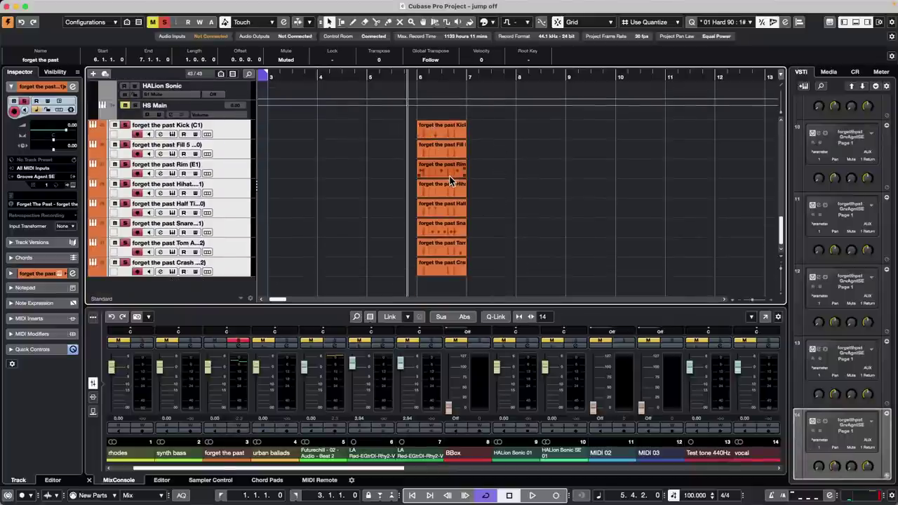
Undo the dissolve of the fill part and return to the "forget the past" track
key("super+z")
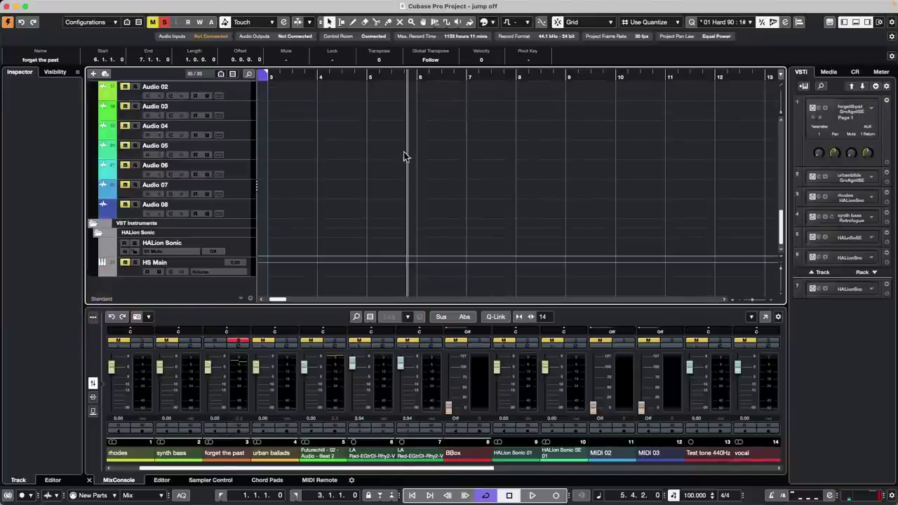
scroll(405, 147, "up", 6)
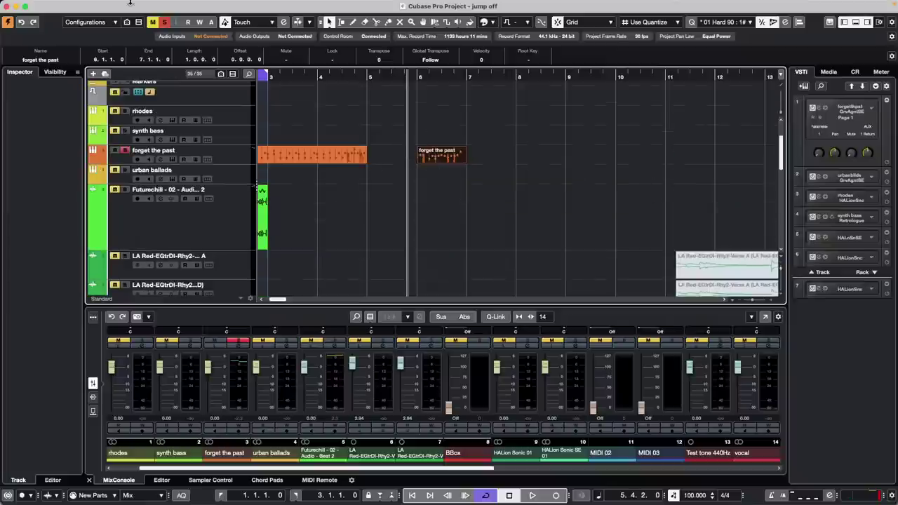
mouse_move(130, 3)
left_click(158, 5)
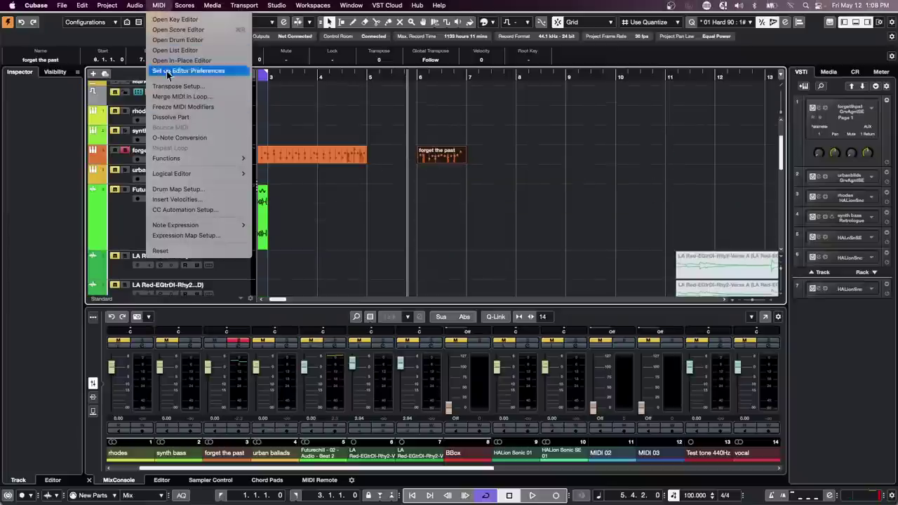
left_click(180, 116)
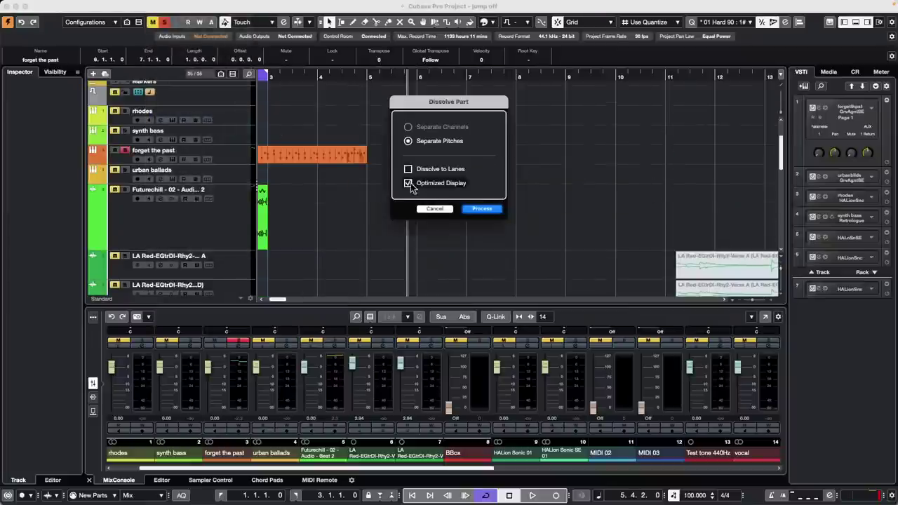
left_click(408, 184)
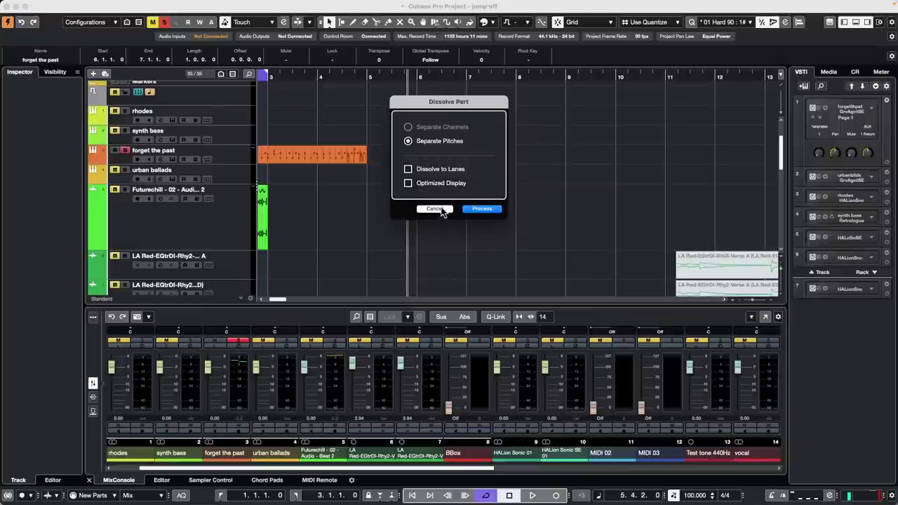
left_click(441, 209)
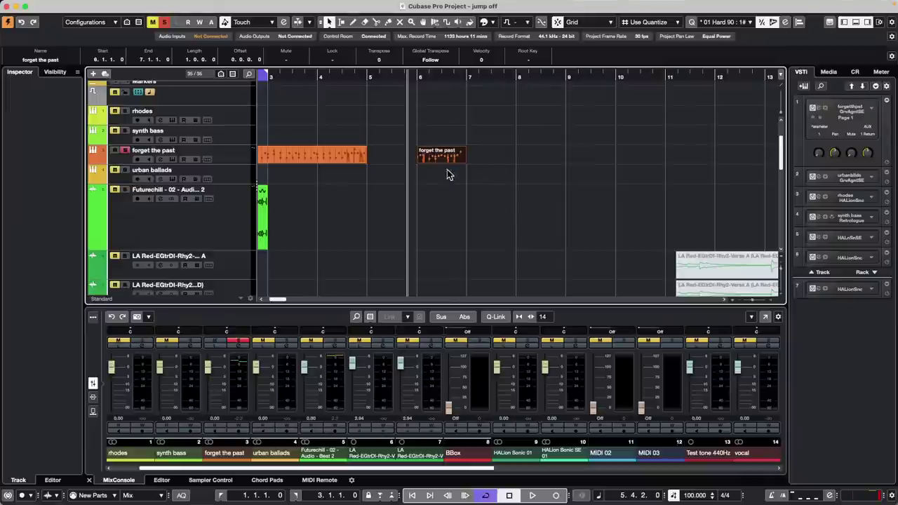
Select the vocal track's events from bar 15 to bar 29 and bounce the selection, replacing them with one continuous audio event
scroll(395, 200, "down", 5)
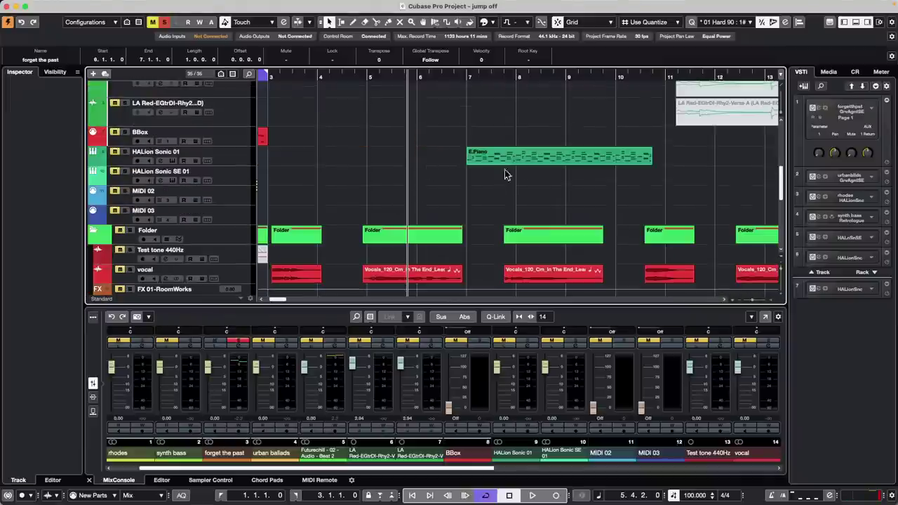
left_click_drag(344, 75, 348, 51)
scroll(559, 171, "down", 2)
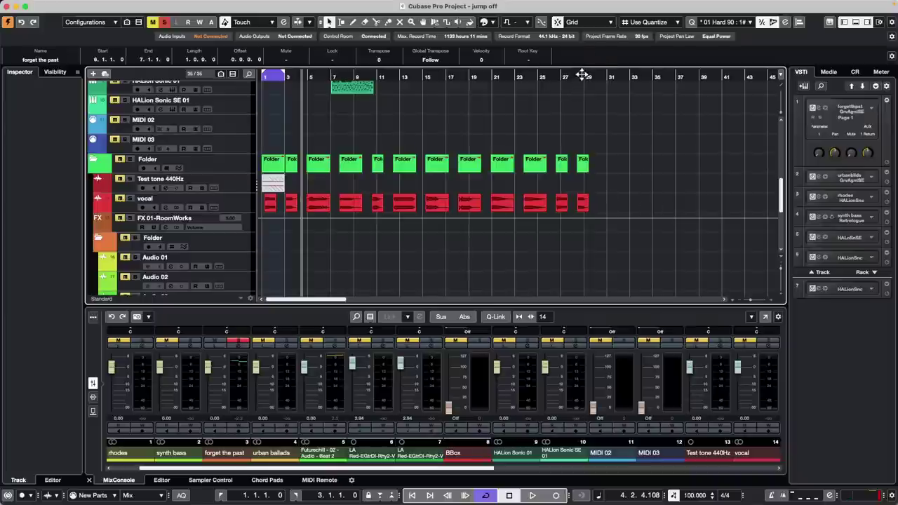
left_click_drag(581, 75, 580, 103)
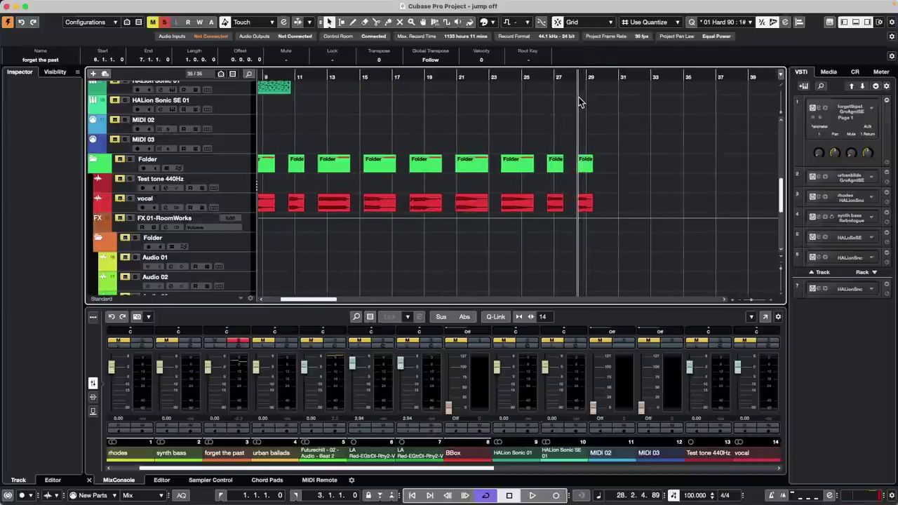
left_click_drag(580, 103, 573, 104)
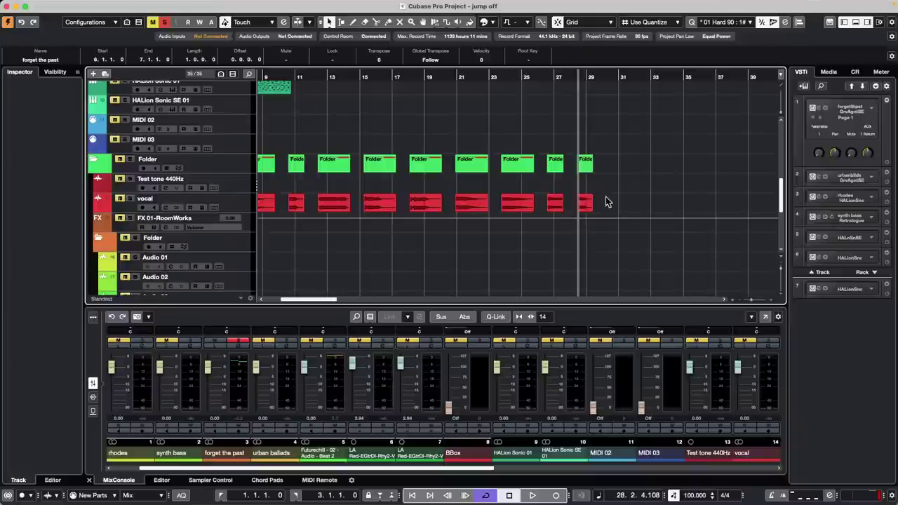
left_click_drag(607, 198, 357, 211)
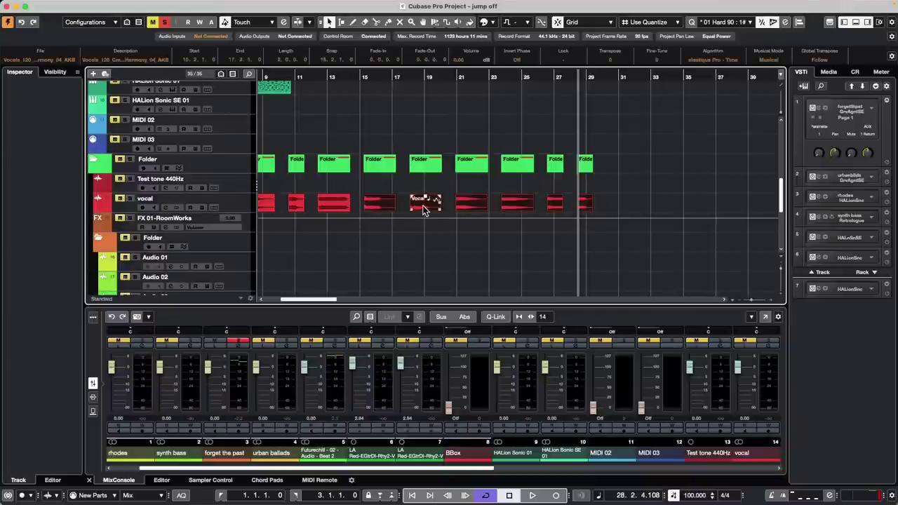
left_click(134, 5)
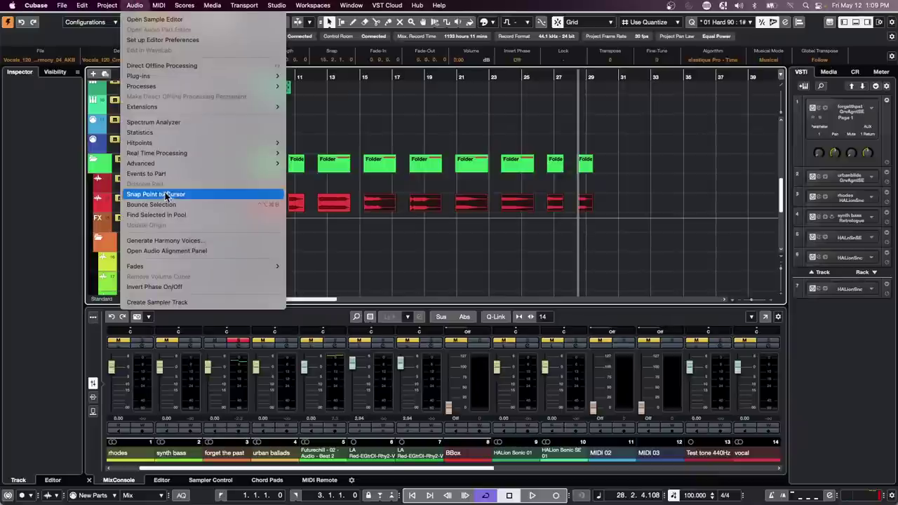
mouse_move(167, 110)
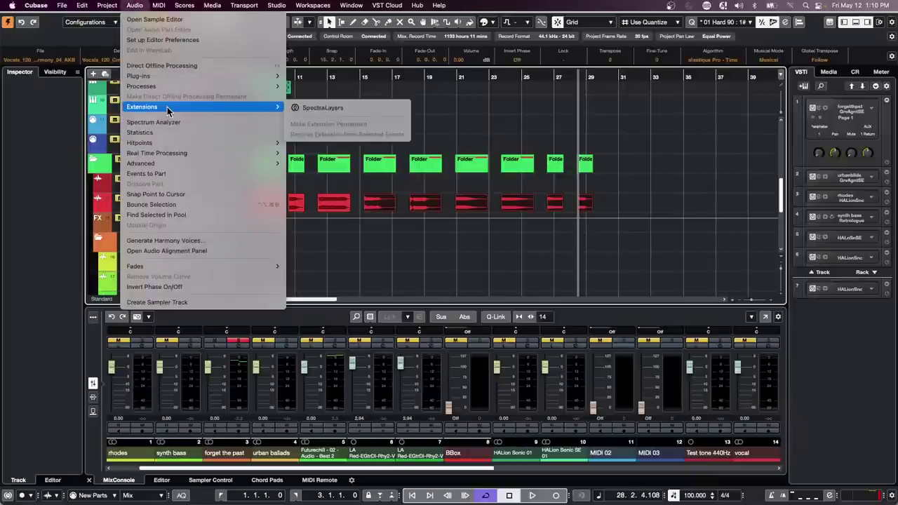
left_click(169, 205)
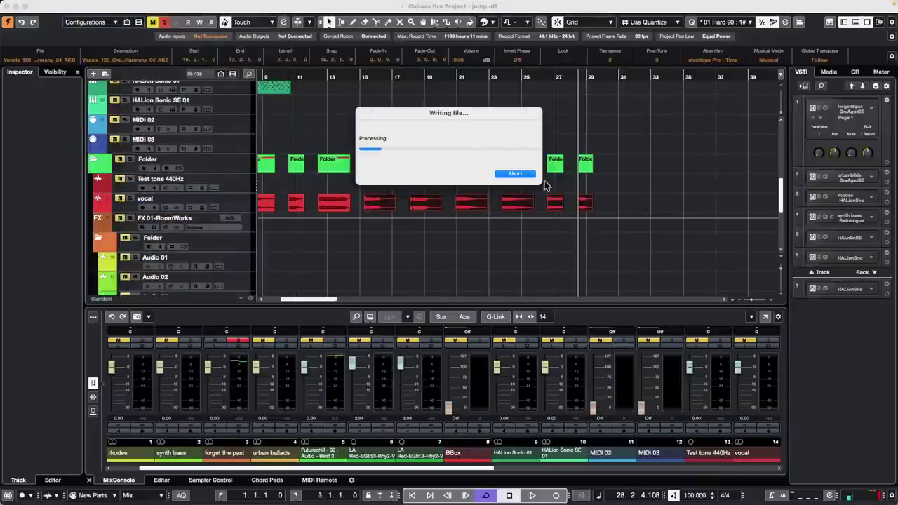
left_click(505, 173)
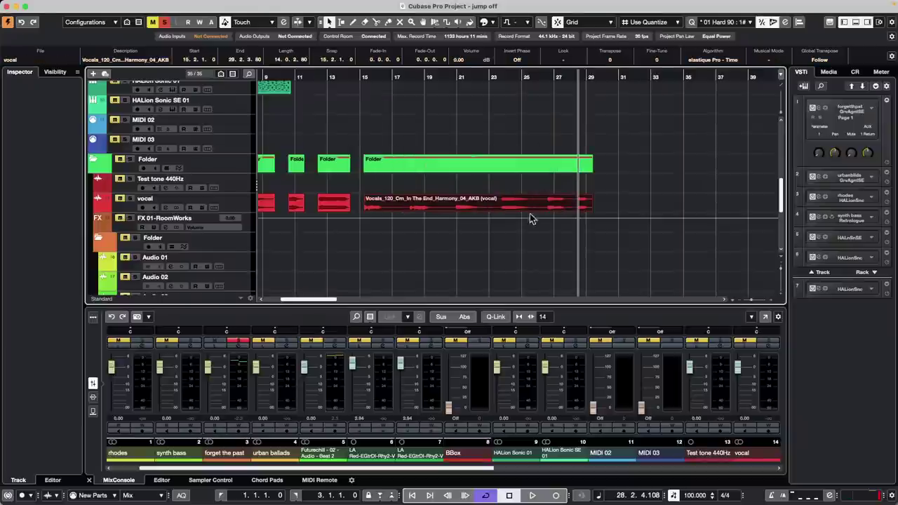
Solo the vocal track, play a short passage of the bounced vocal, and increase the track's height
left_click(446, 224)
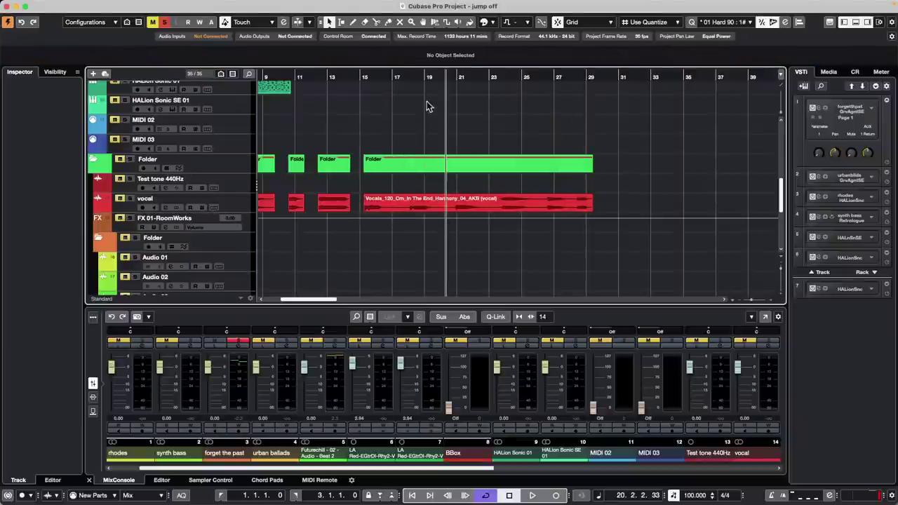
left_click(133, 203)
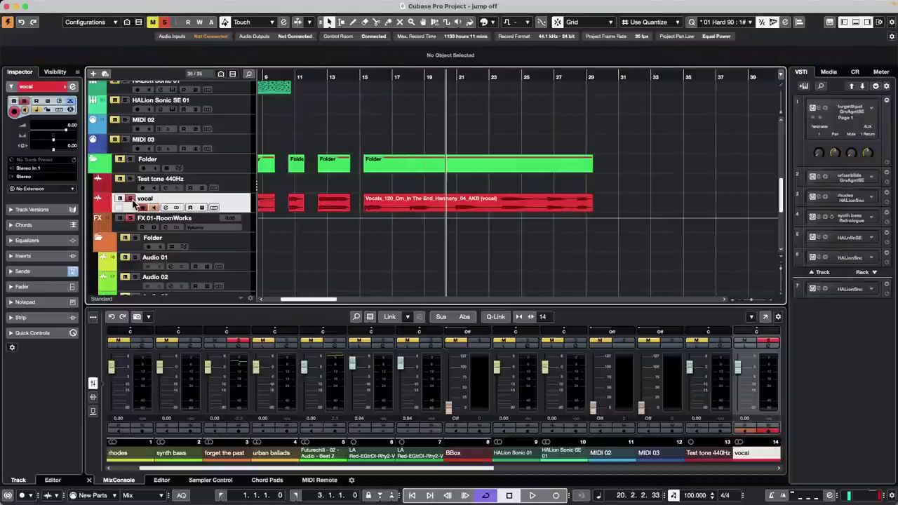
left_click(397, 70)
key("space")
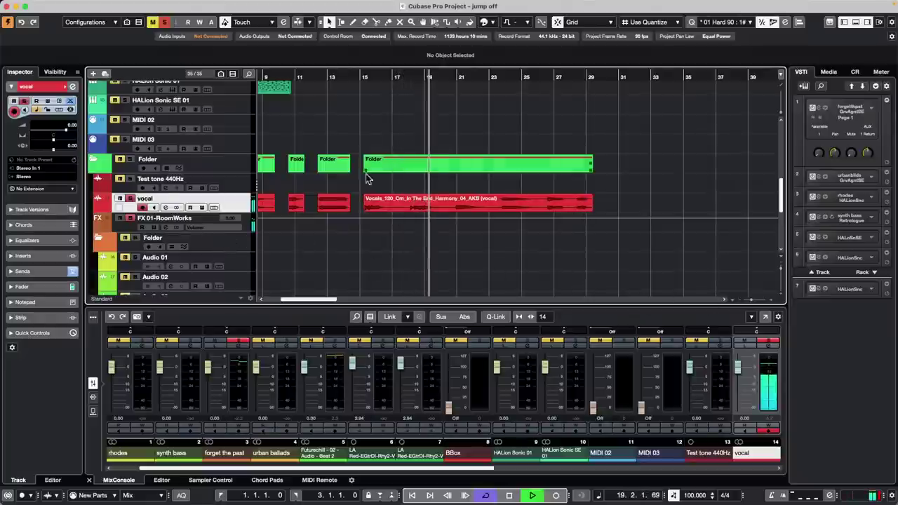
key("space")
left_click_drag(219, 214, 219, 232)
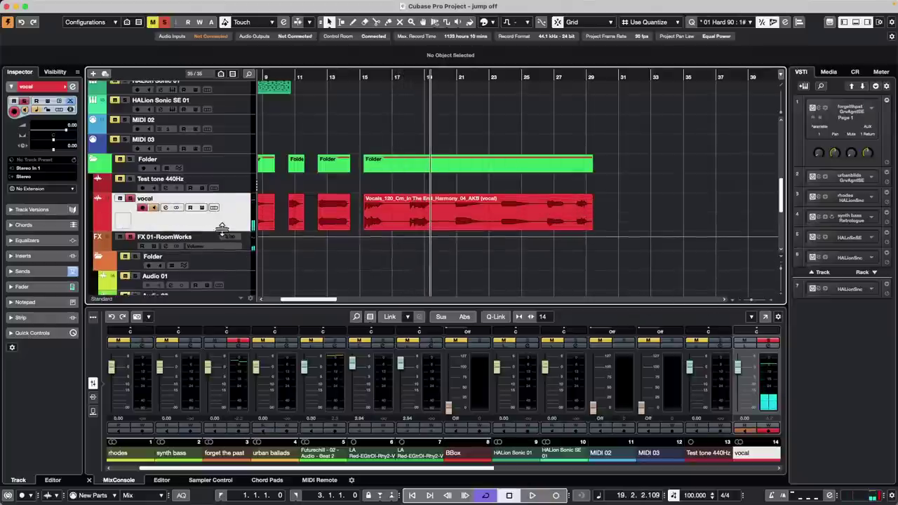
Use Range Selection to mark a passage of the bounced vocal event from 18.4.2 to 20.1.4
left_click_drag(423, 79, 423, 90)
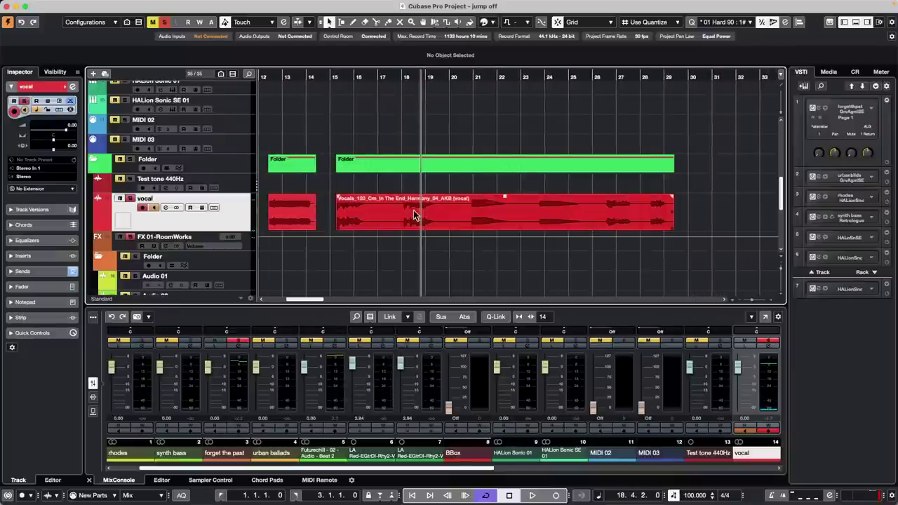
right_click(414, 213)
left_click(427, 212)
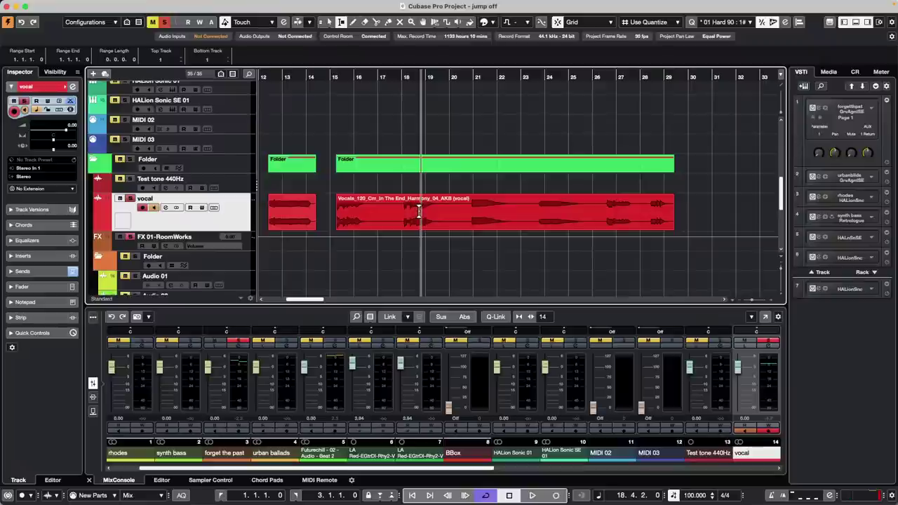
double_click(421, 213)
left_click(434, 179)
left_click_drag(421, 212, 455, 214)
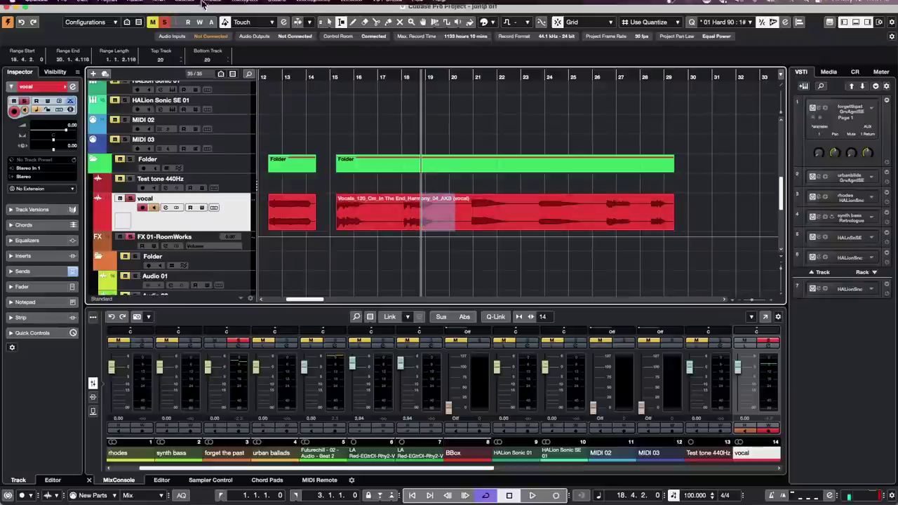
Apply the MonoDelay plug-in to the selected vocal range with Direct Offline Processing
left_click(137, 6)
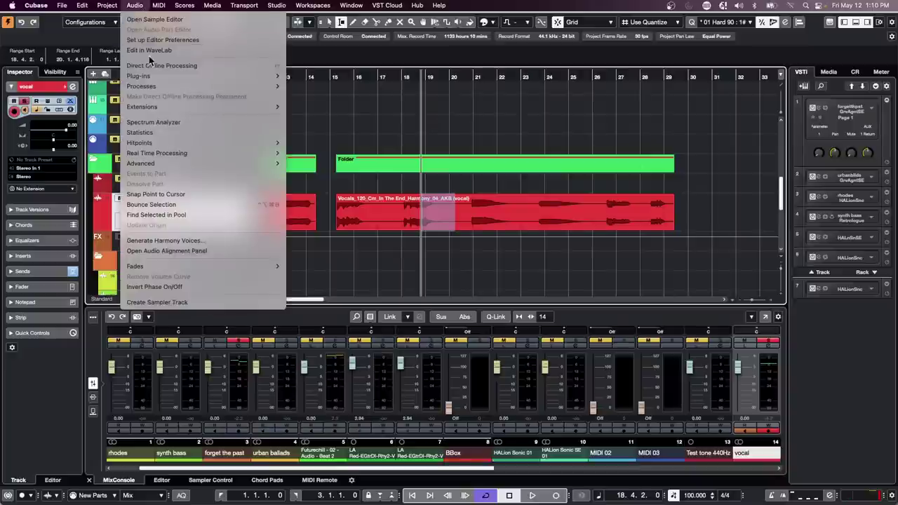
mouse_move(163, 76)
mouse_move(334, 110)
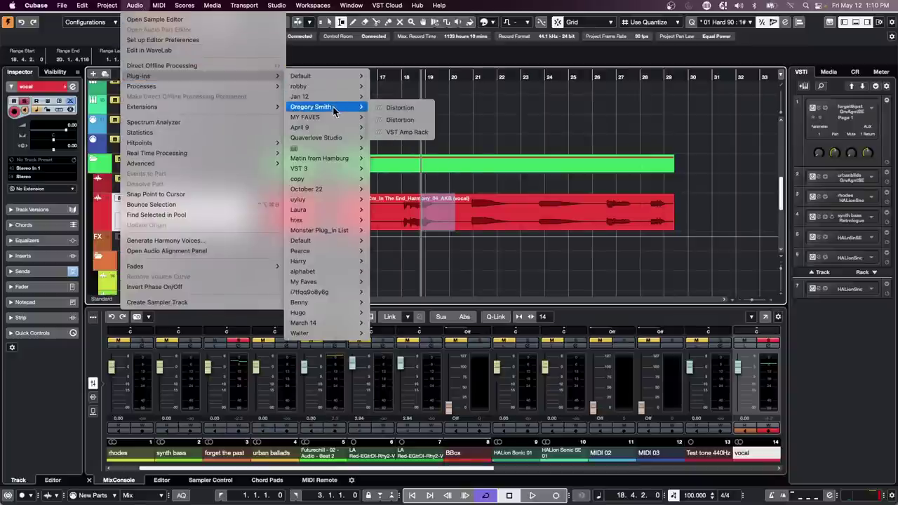
mouse_move(303, 76)
mouse_move(413, 100)
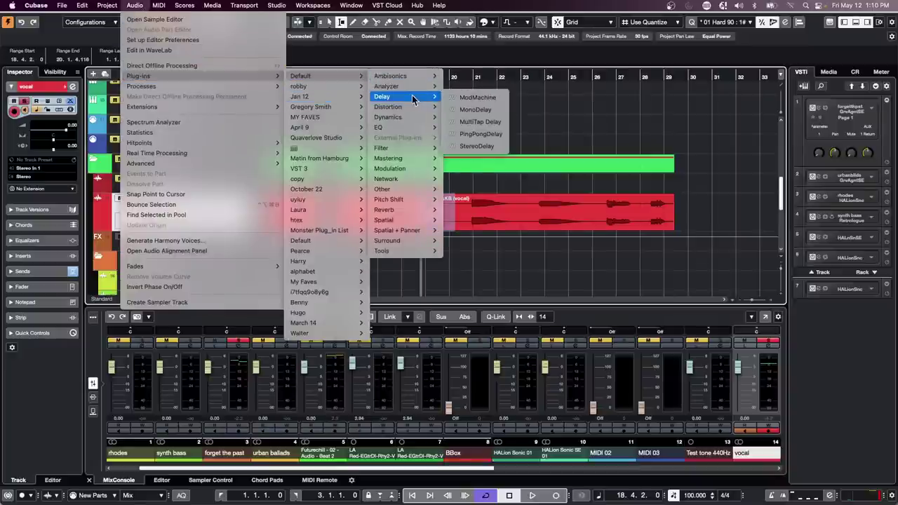
left_click(489, 109)
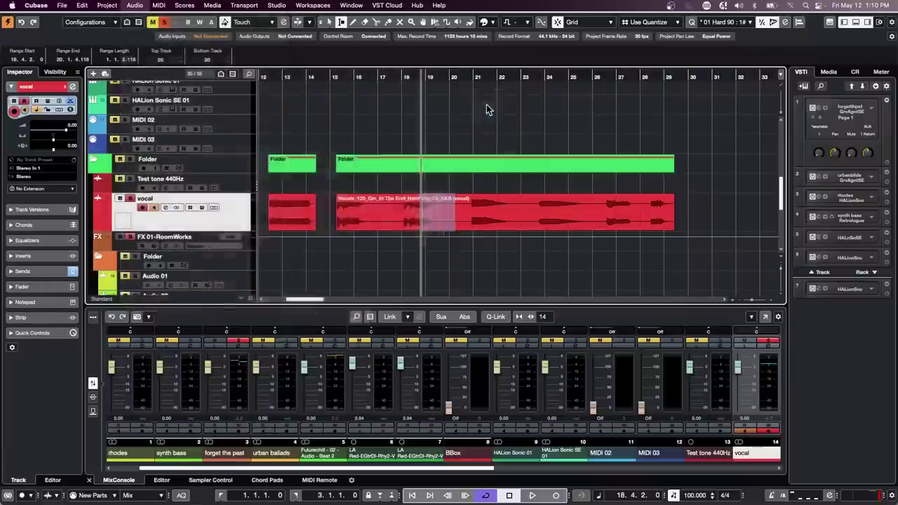
left_click_drag(338, 144, 586, 264)
Play the delayed vocal passage from about bar 17, and undo the processing and the bounce to restore the separate vocal events
left_click(390, 77)
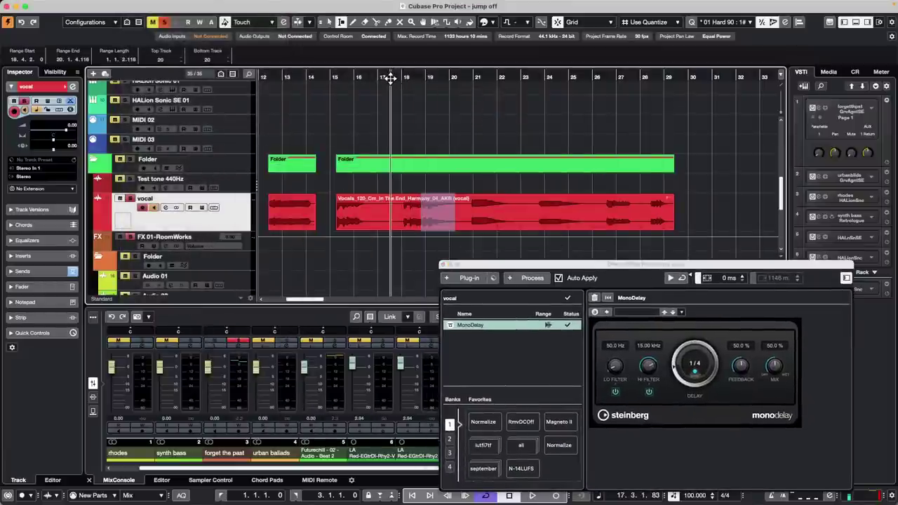
key("space")
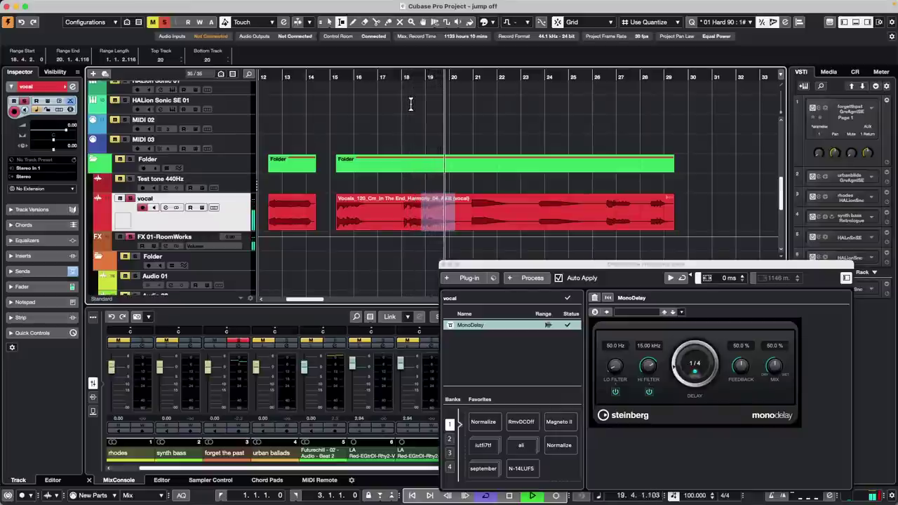
key("space")
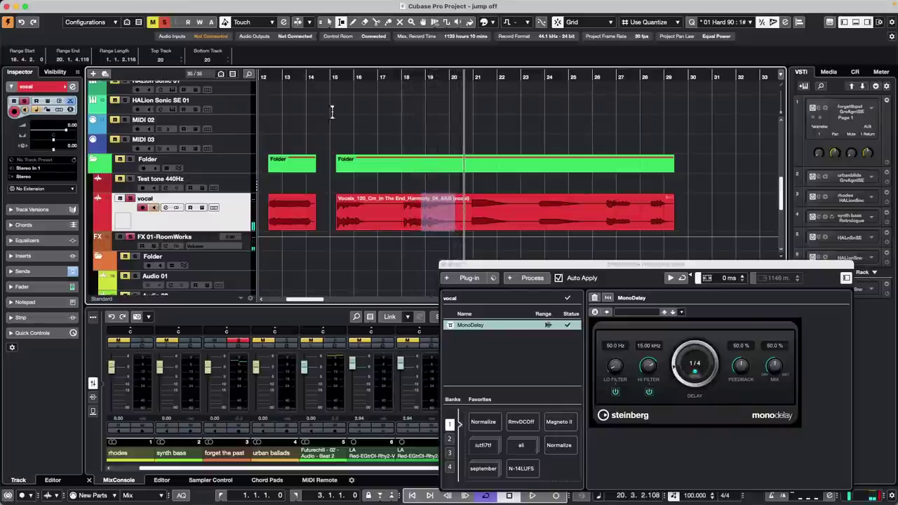
left_click_drag(521, 271, 395, 198)
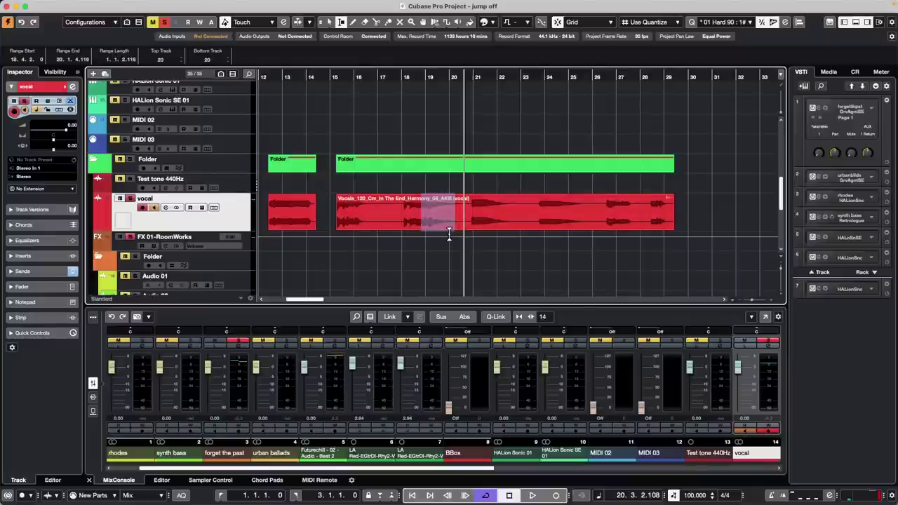
key("super+z")
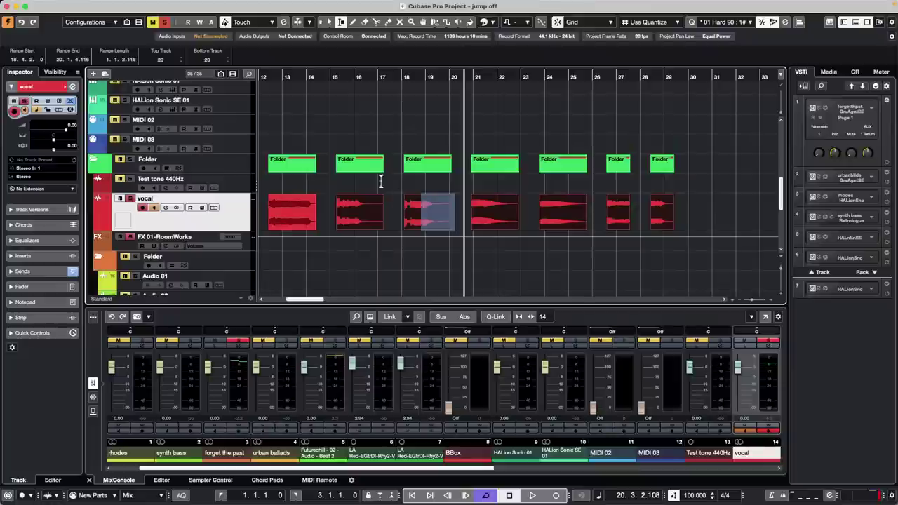
Switch the Chord Track to version v2, and switch it back to version v1
scroll(144, 134, "up", 10)
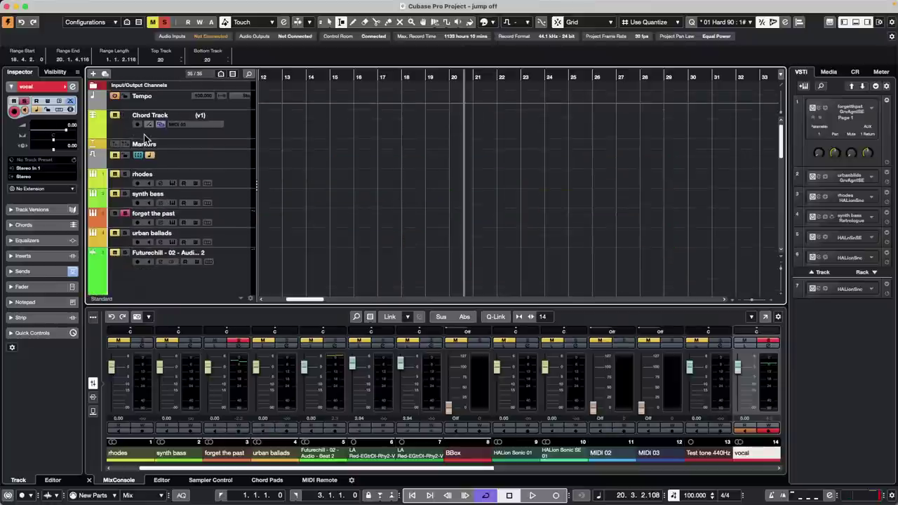
left_click(207, 115)
left_click(319, 117)
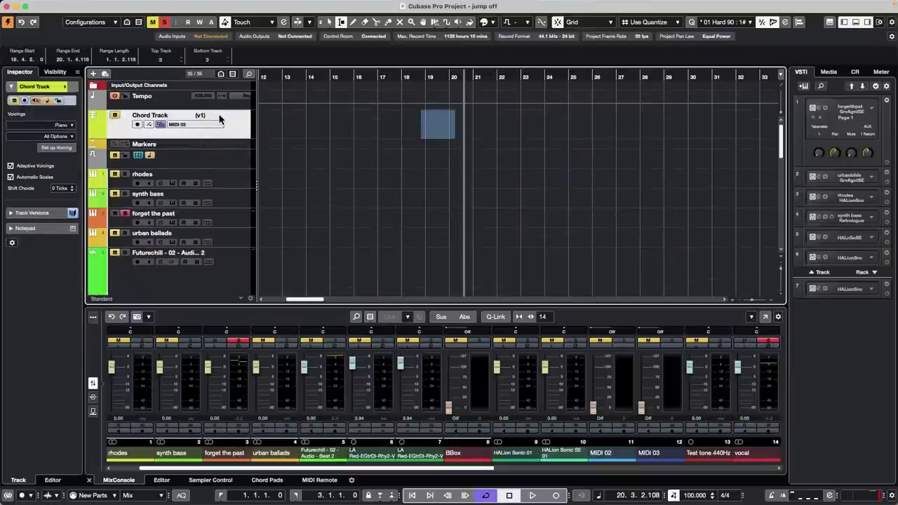
left_click(207, 115)
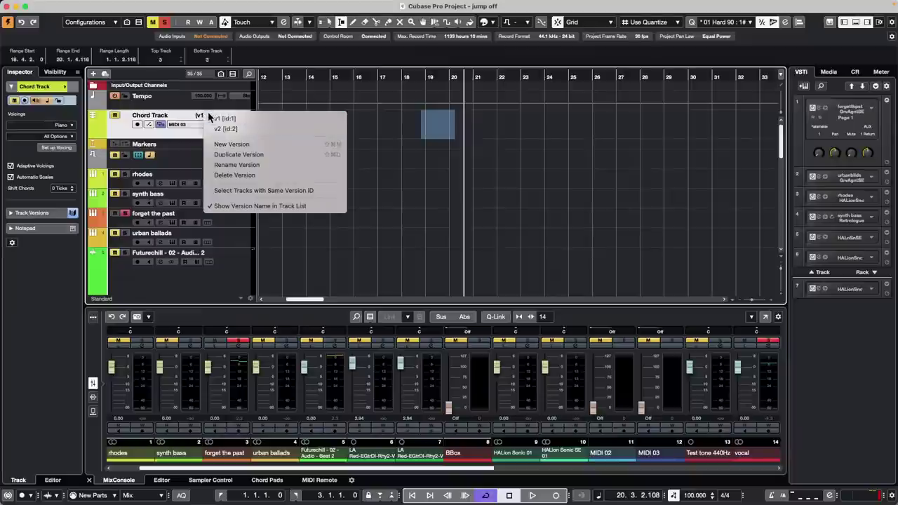
left_click(219, 124)
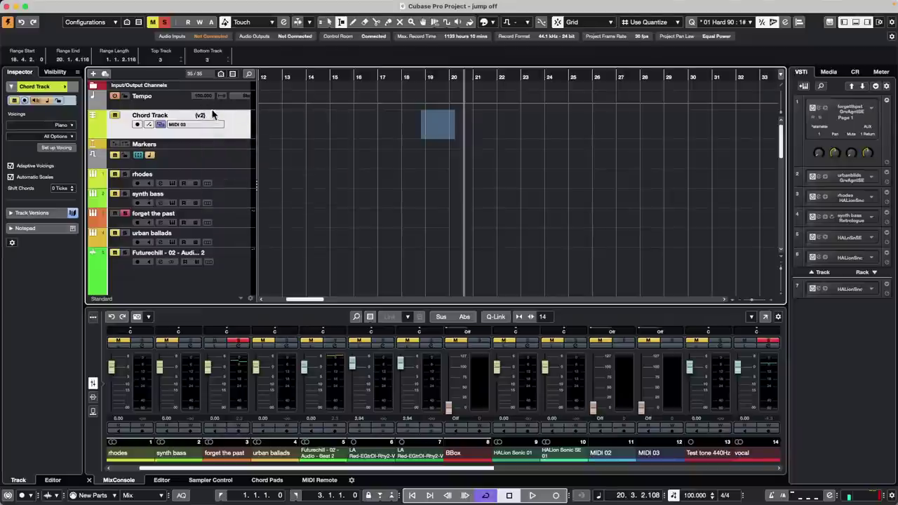
left_click(208, 116)
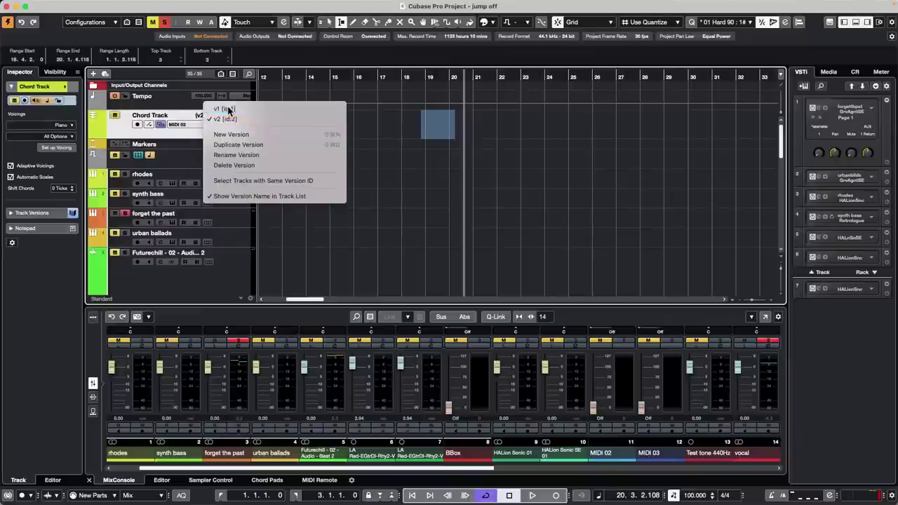
left_click(223, 109)
key("Home")
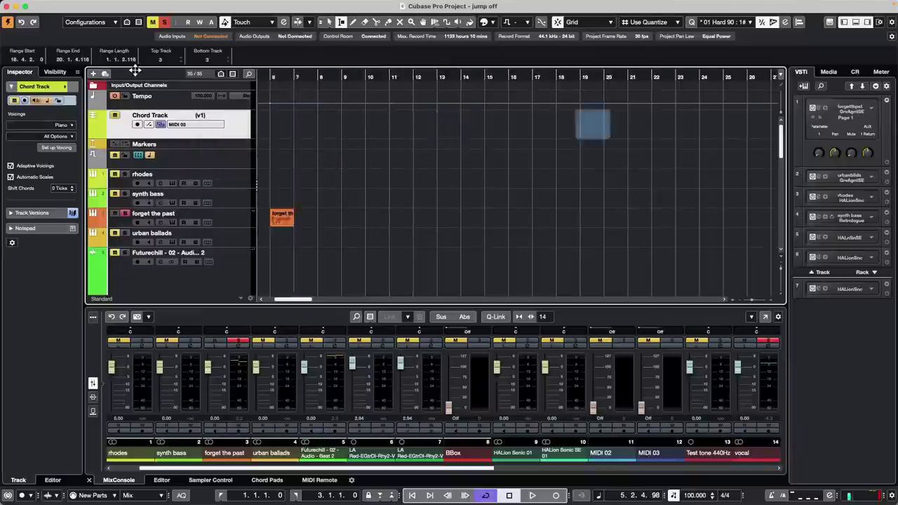
Switch the Chord Track to version v2
left_click(210, 116)
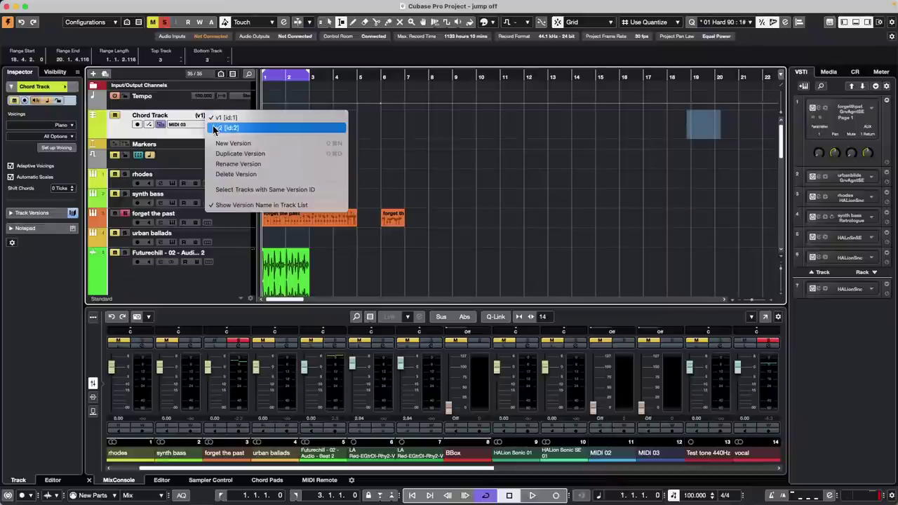
left_click(225, 127)
left_click_drag(299, 80, 238, 97)
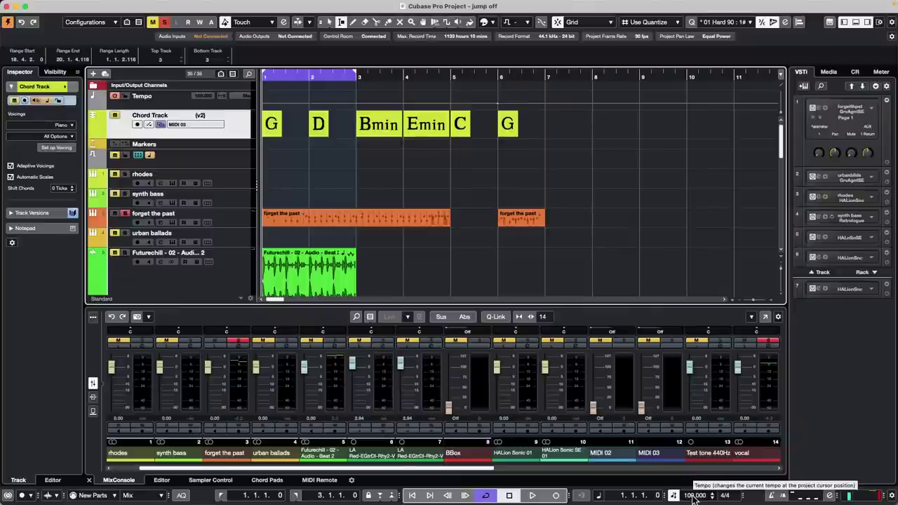
Raise the project tempo to 145 BPM and bring it back down to 100 BPM
scroll(693, 497, "up", 6)
scroll(696, 496, "up", 20)
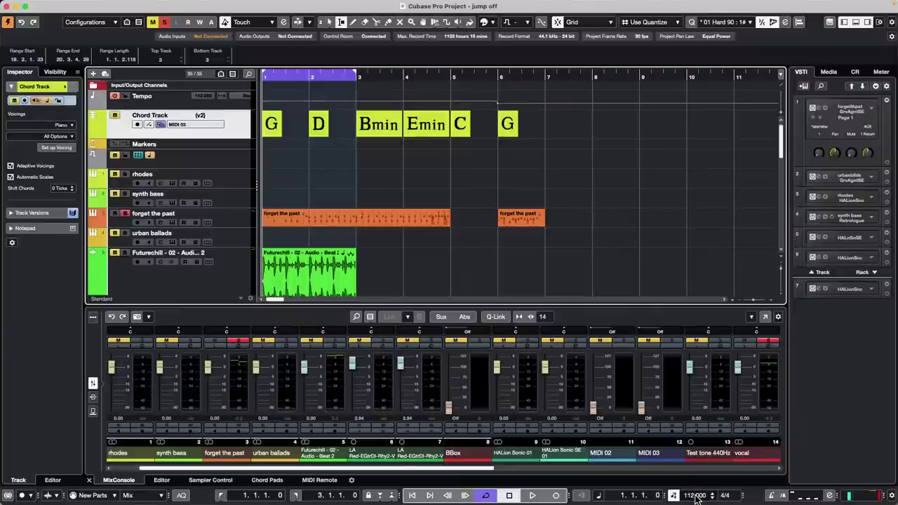
scroll(694, 496, "up", 10)
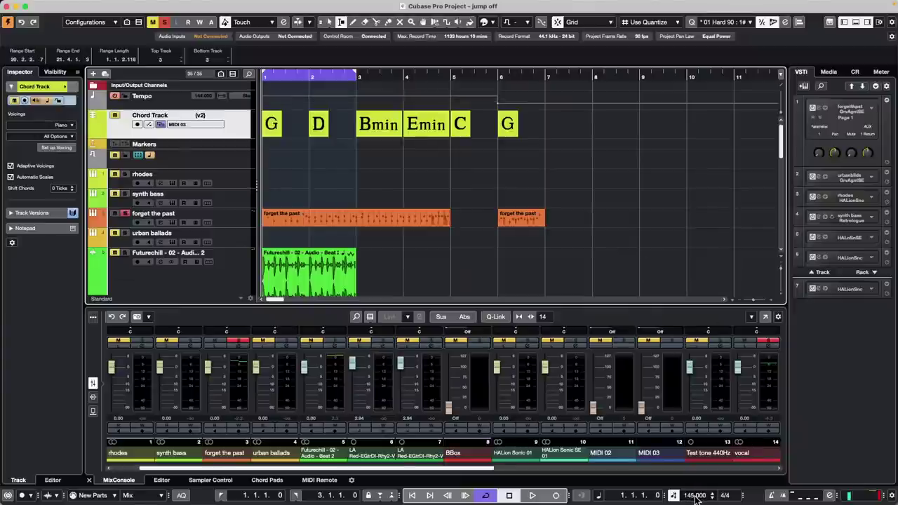
scroll(694, 497, "down", 19)
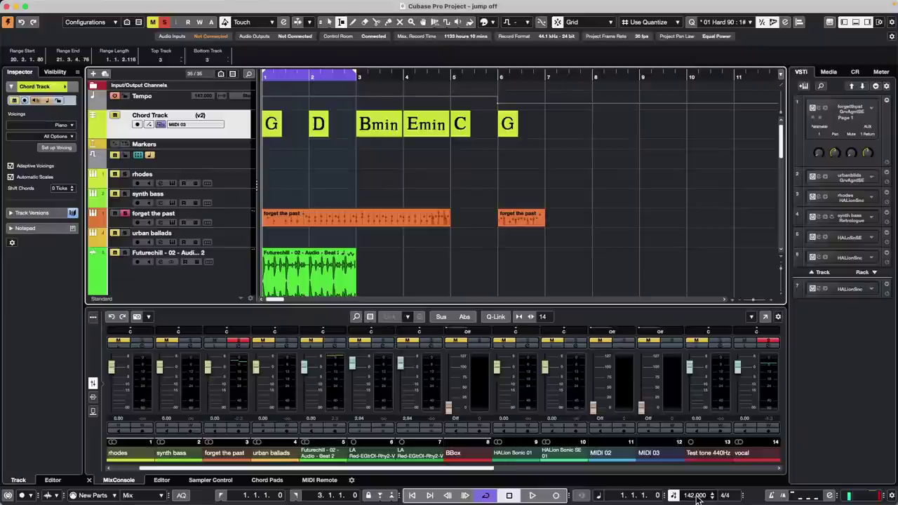
scroll(697, 496, "down", 20)
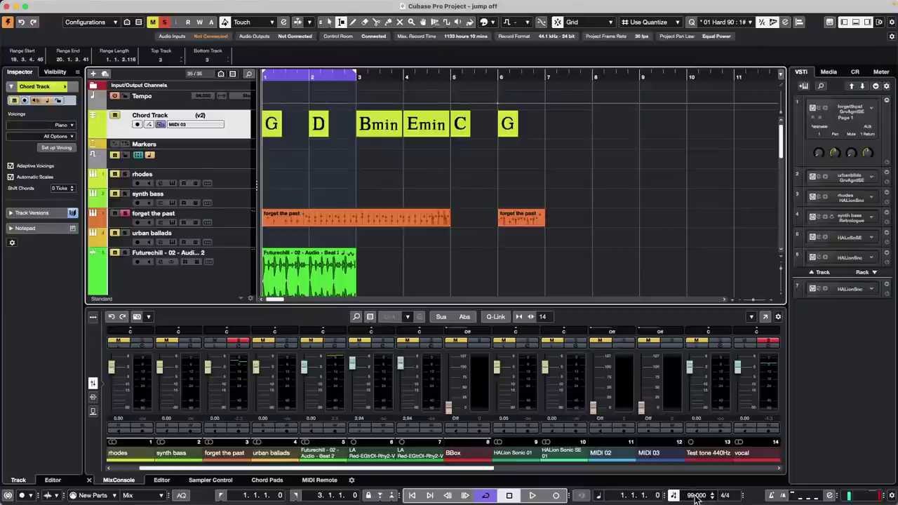
scroll(697, 495, "up", 1)
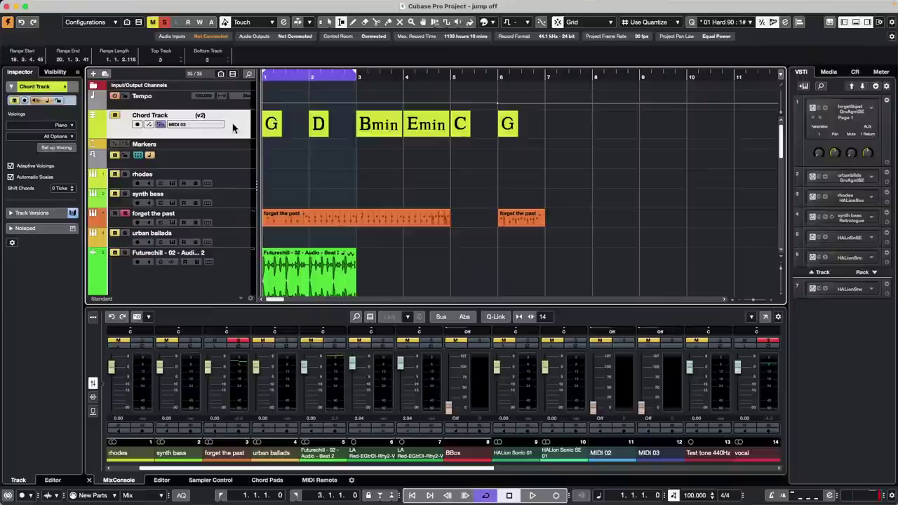
Switch the Chord Track's time base from musical to linear
right_click(121, 131)
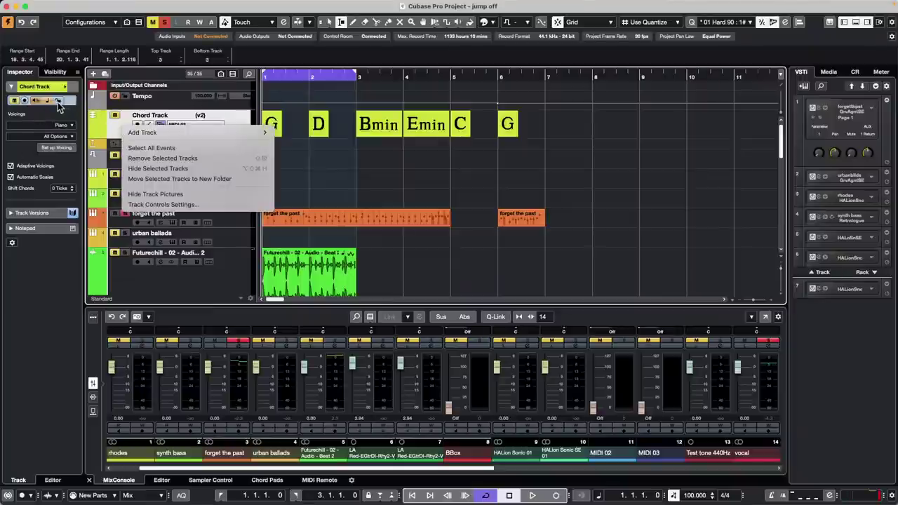
left_click(110, 128)
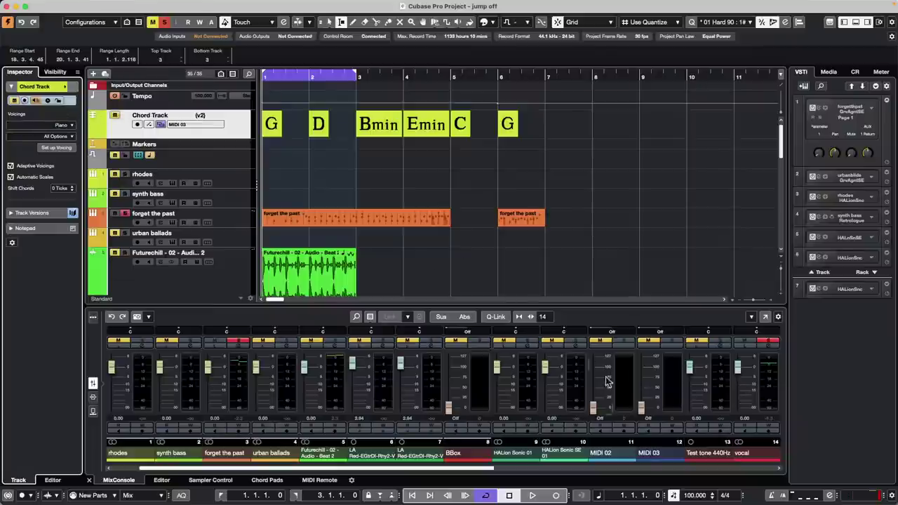
left_click_drag(273, 78, 238, 96)
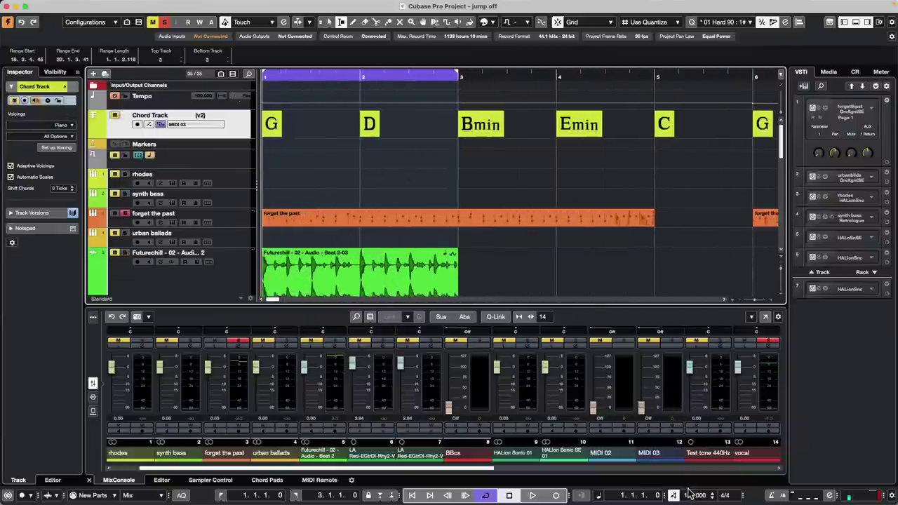
Vary the tempo between about 95 and 119 BPM with the Chord Track in linear time base, and reset it to 100 BPM
scroll(691, 498, "up", 18)
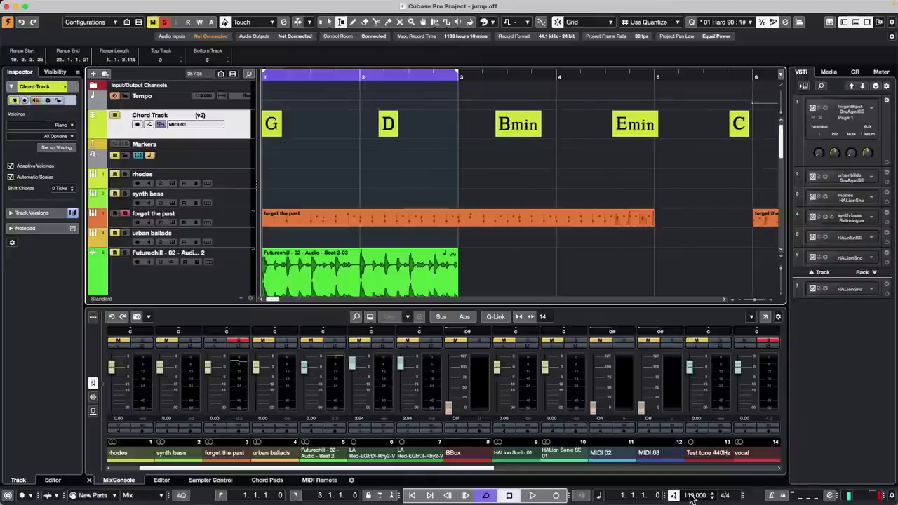
scroll(691, 498, "down", 20)
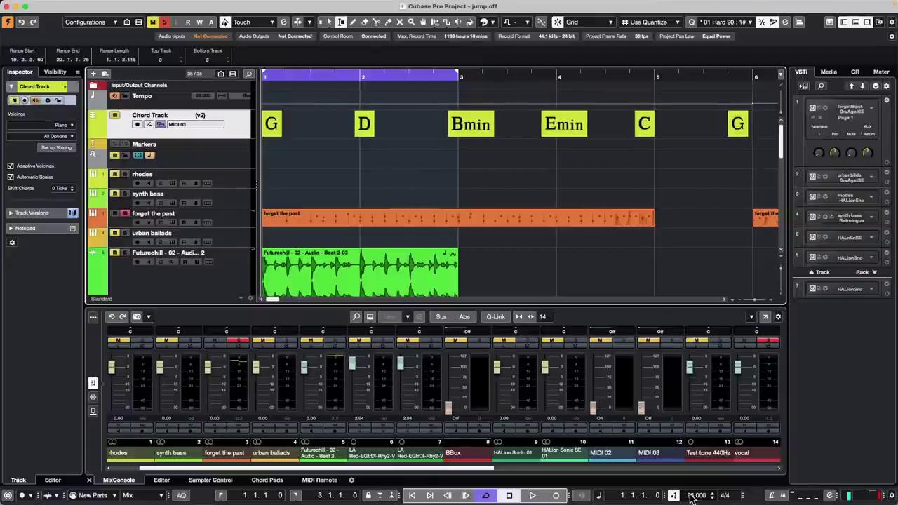
scroll(691, 498, "up", 20)
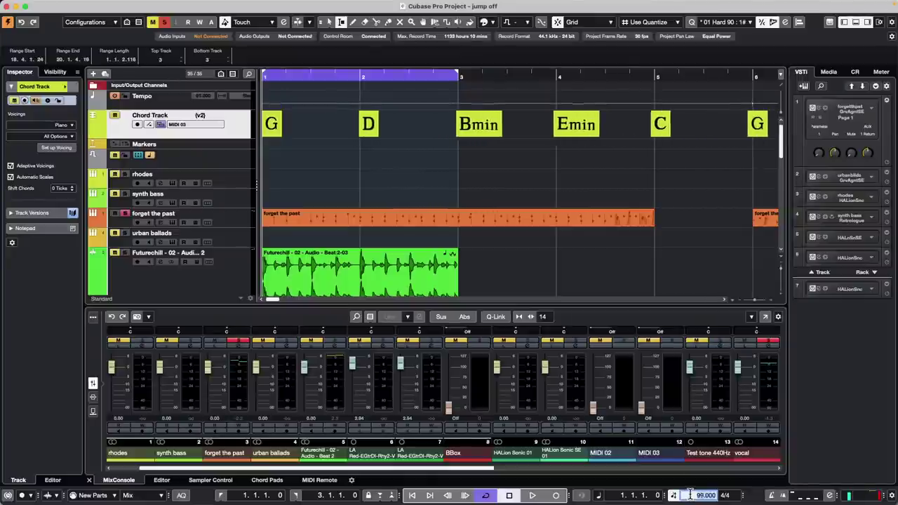
scroll(691, 495, "down", 1)
scroll(690, 494, "up", 4)
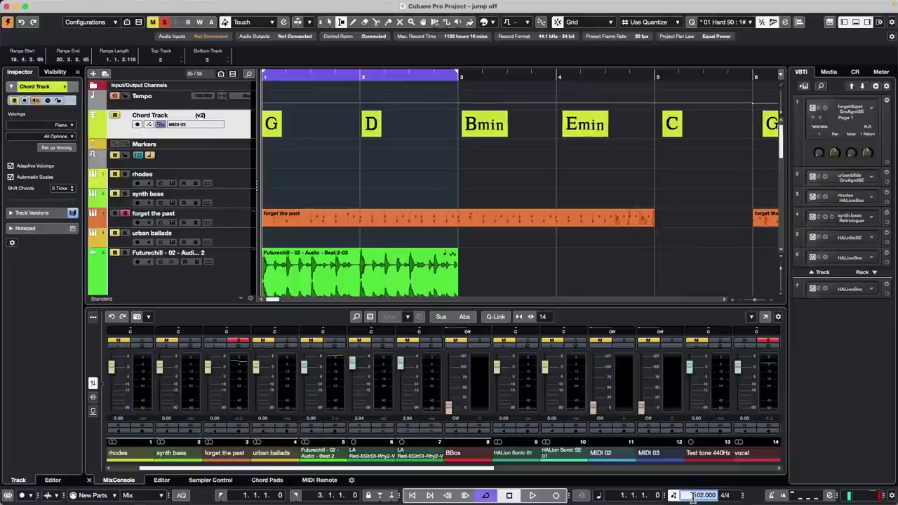
type("100")
key("Return")
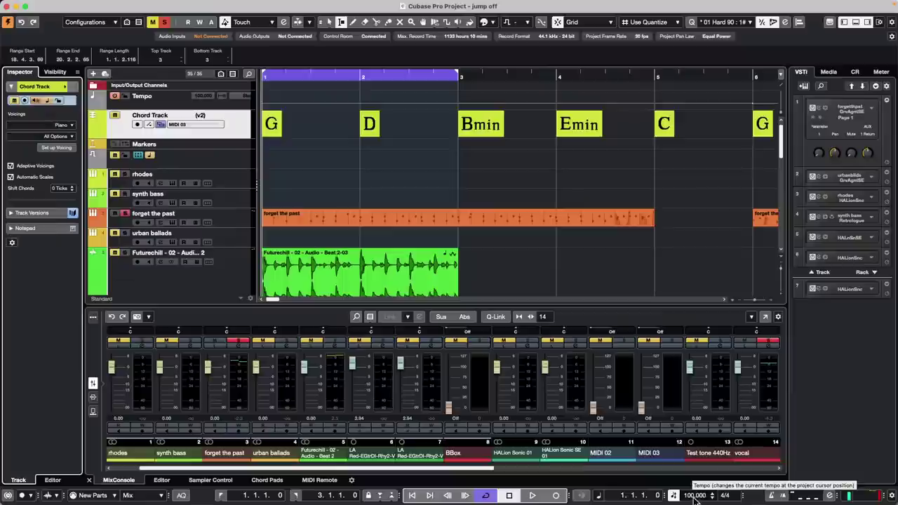
With the Chord Track back on musical time base, raise the tempo to about 131 BPM and return it to 100 BPM
scroll(693, 499, "up", 10)
scroll(693, 498, "up", 20)
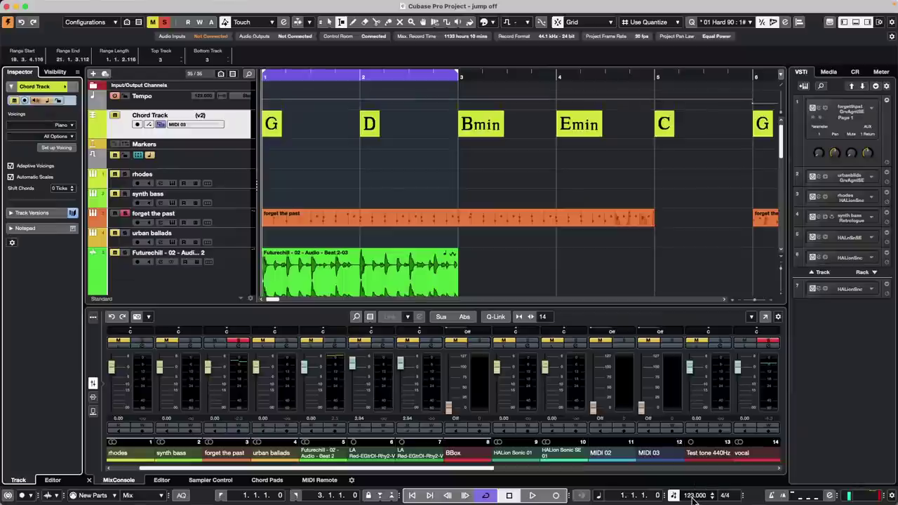
scroll(693, 498, "down", 2)
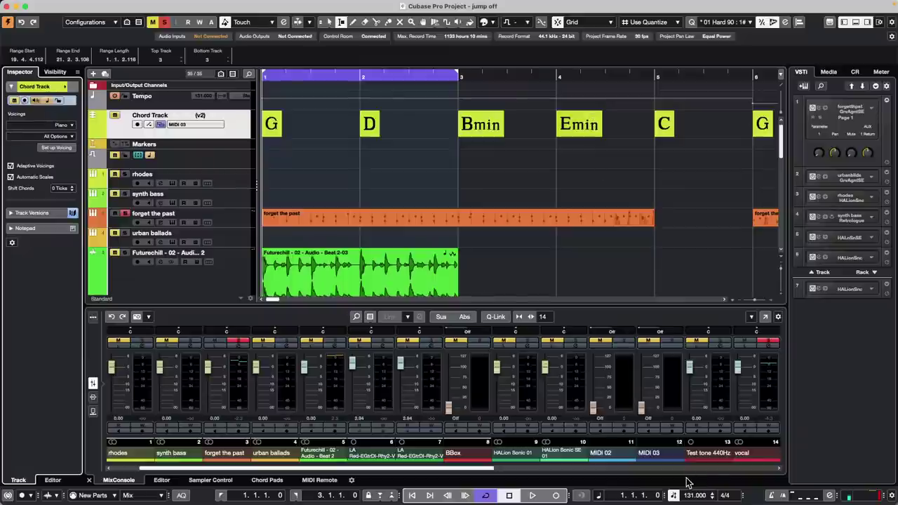
scroll(693, 495, "down", 12)
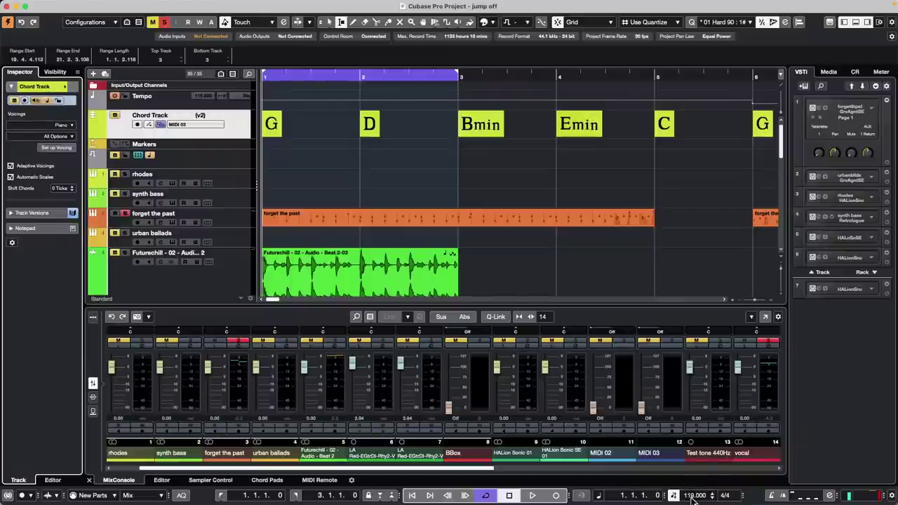
scroll(693, 497, "down", 6)
scroll(693, 496, "down", 6)
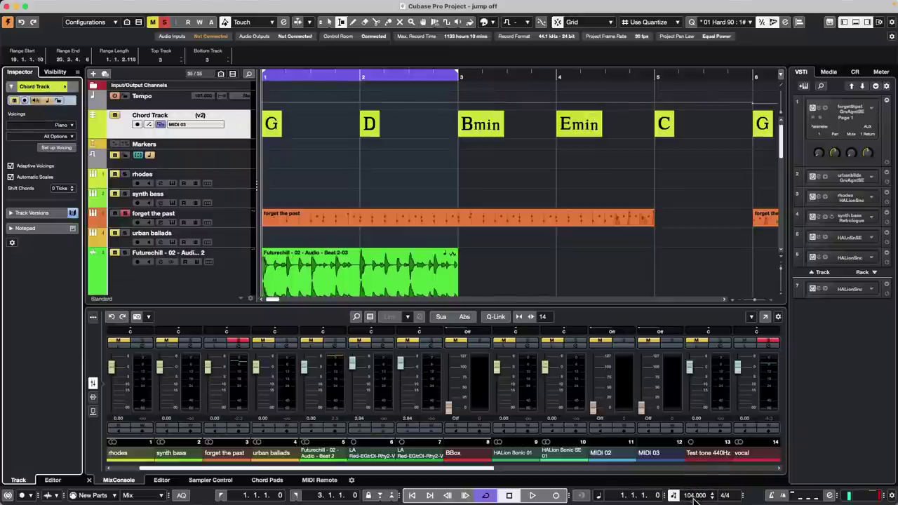
scroll(693, 497, "down", 1)
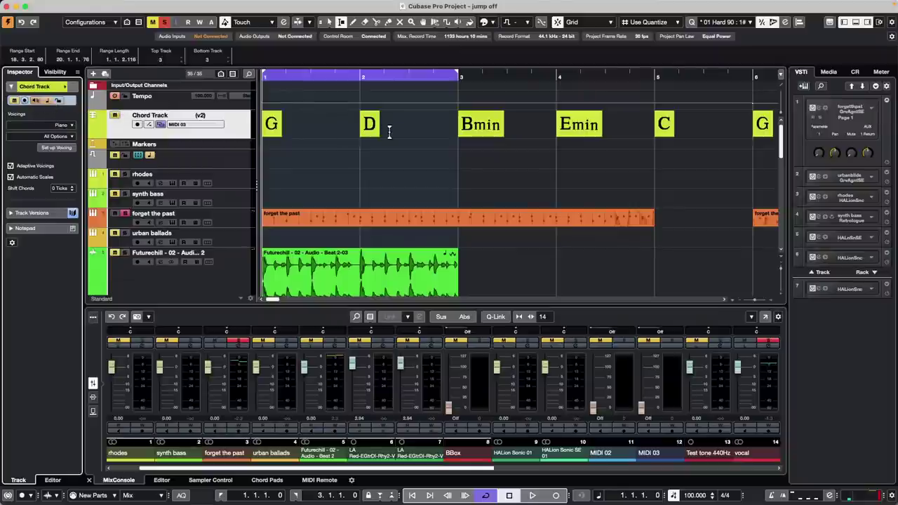
Activate the Object Selection tool and select the vocal track below Test tone 440Hz
right_click(366, 145)
left_click(372, 148)
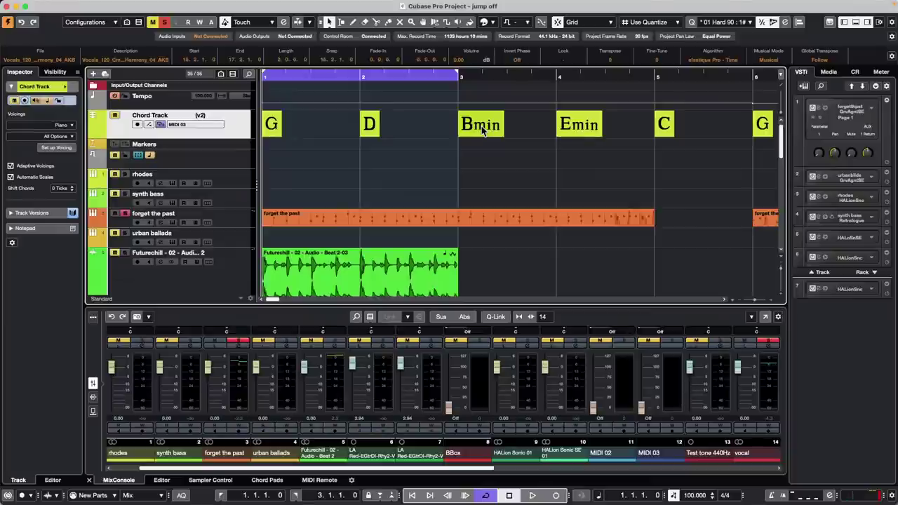
scroll(367, 170, "down", 10)
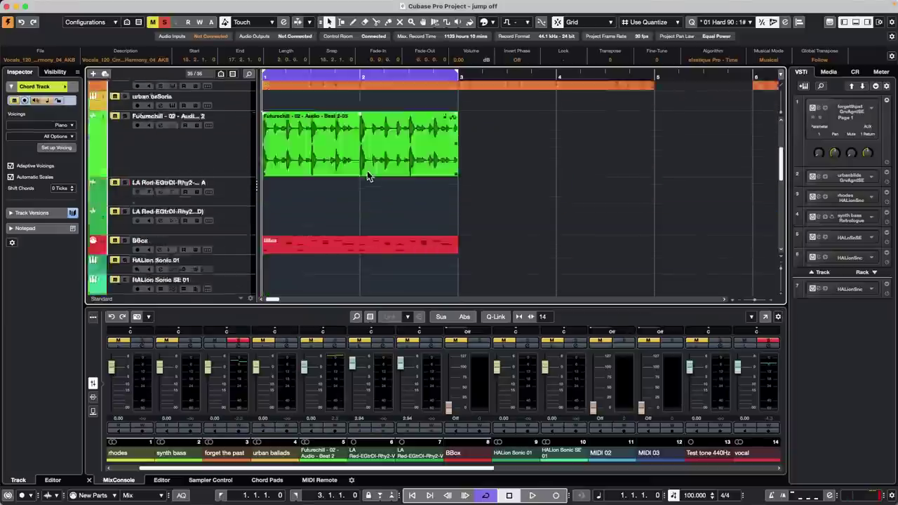
left_click(242, 249)
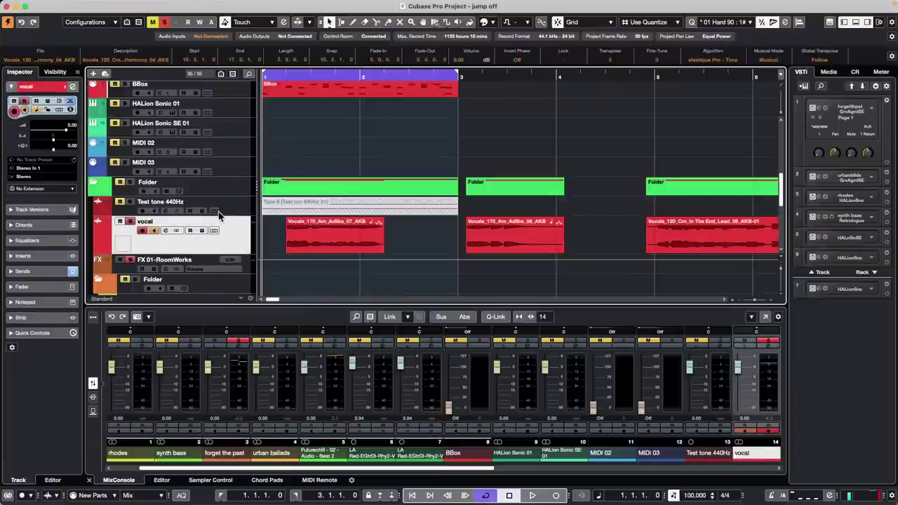
Play the vocal with the forget the past part in the cycle from bar 1 to 3, stop playback and turn off the cycle
left_click(297, 246)
key("space")
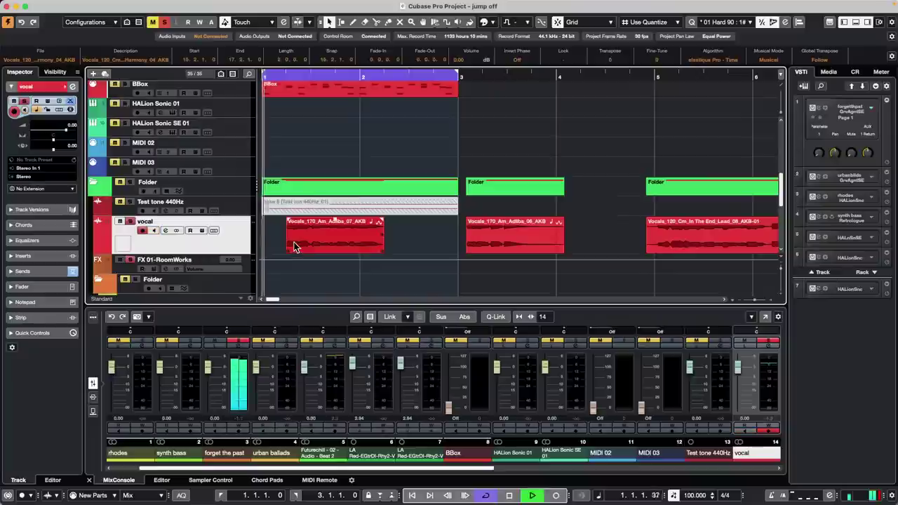
scroll(200, 195, "up", 8)
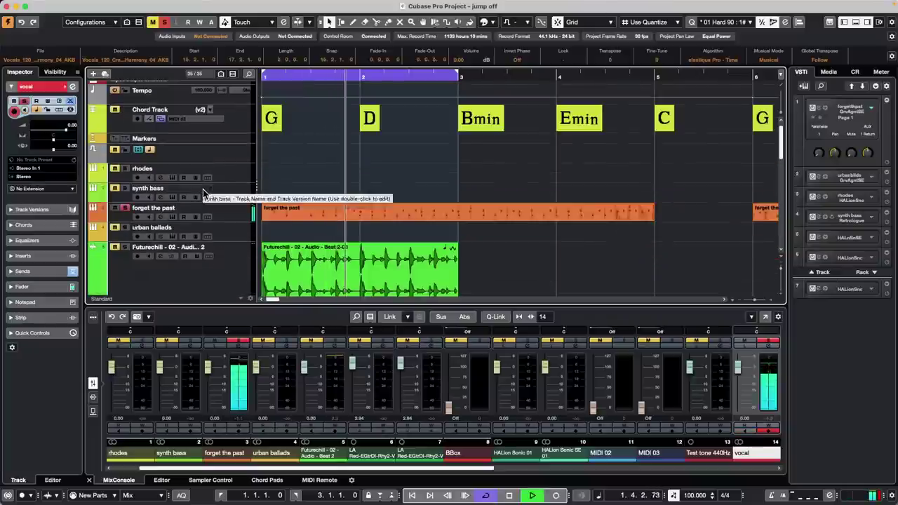
scroll(176, 188, "down", 3)
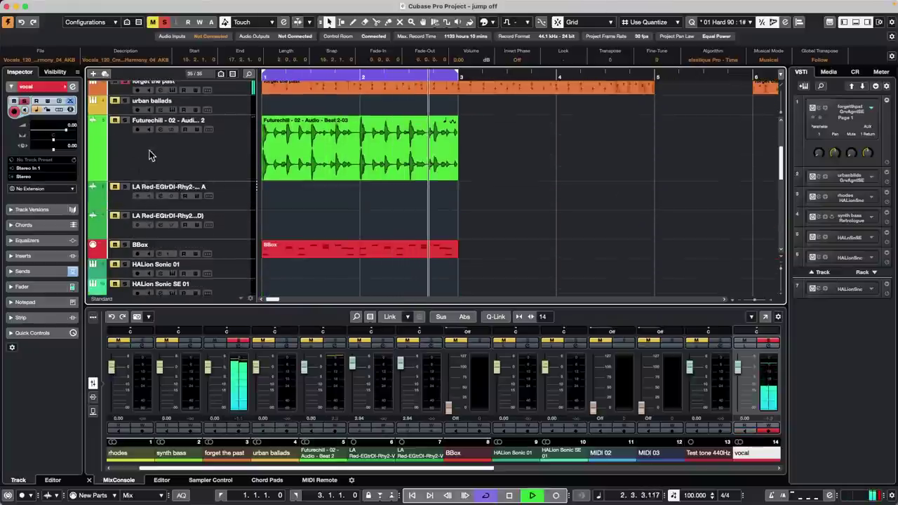
scroll(150, 154, "up", 1)
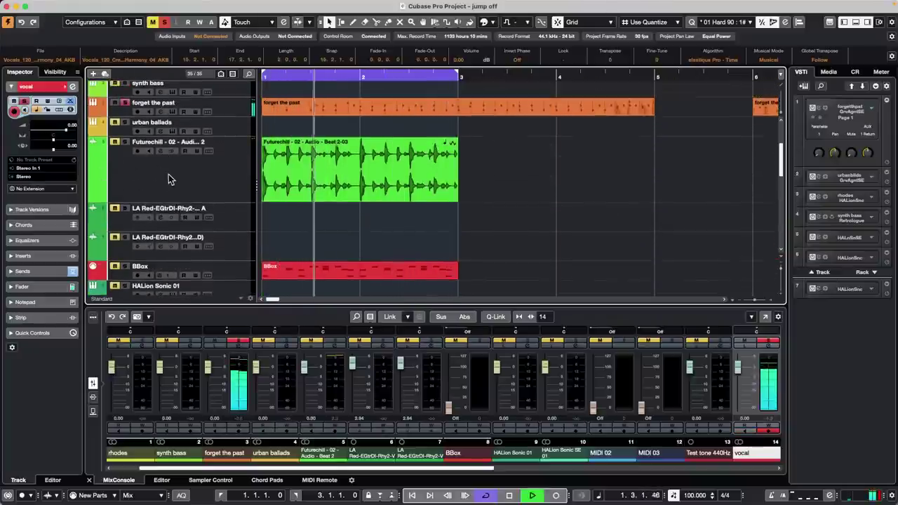
scroll(168, 179, "down", 8)
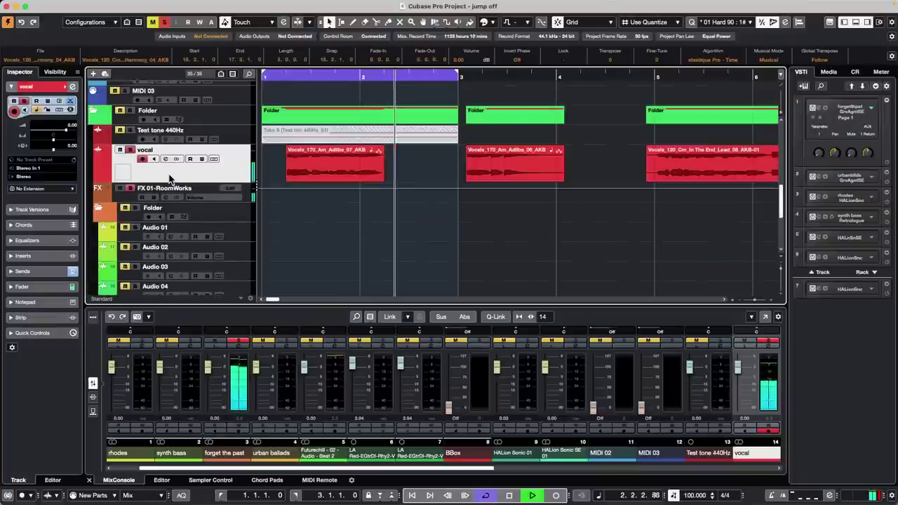
key("space")
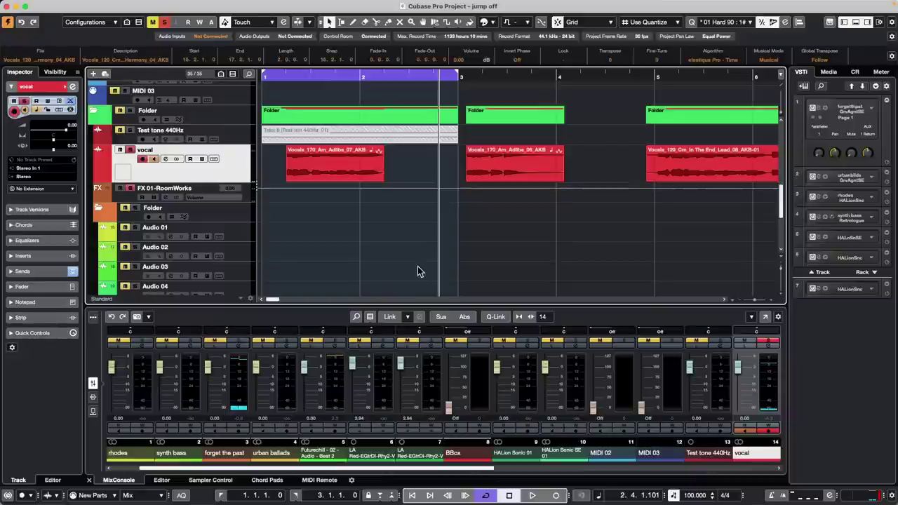
key("KP_Divide")
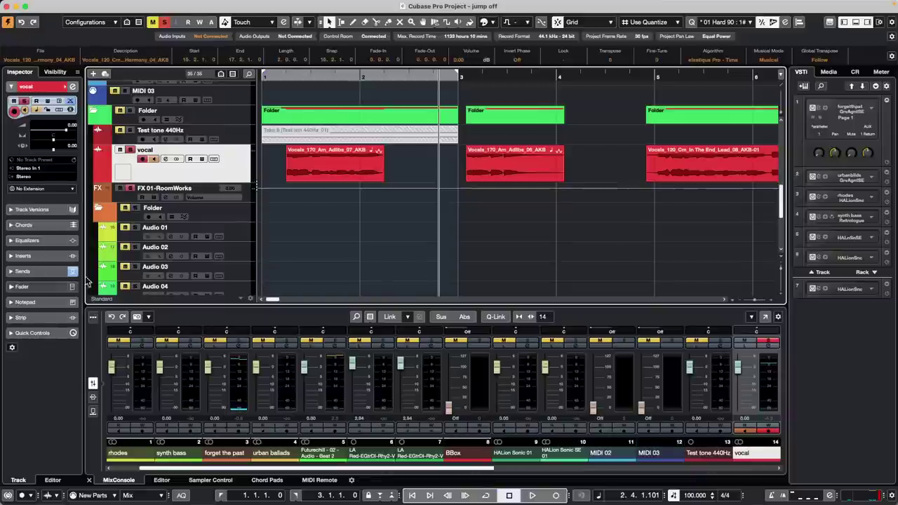
Show the vocal track's sends and deactivate its FX 01-RoomWorks send
left_click(26, 272)
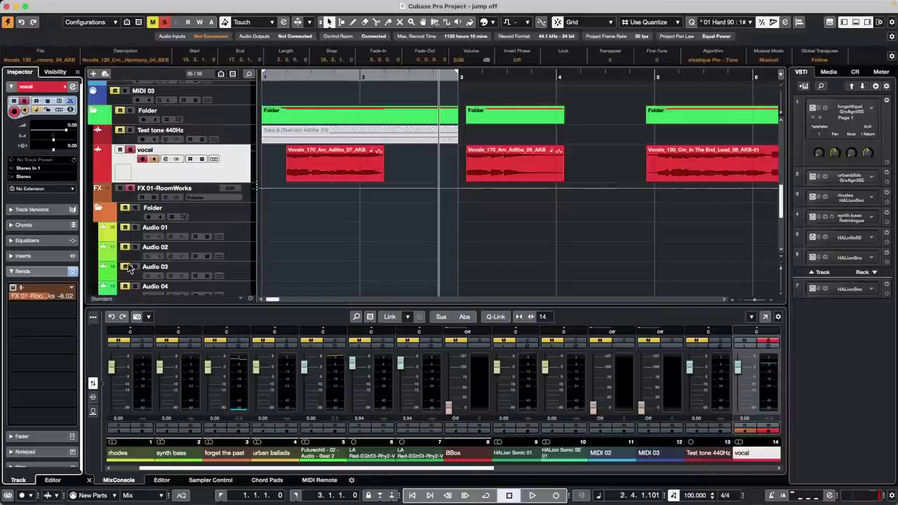
right_click(50, 309)
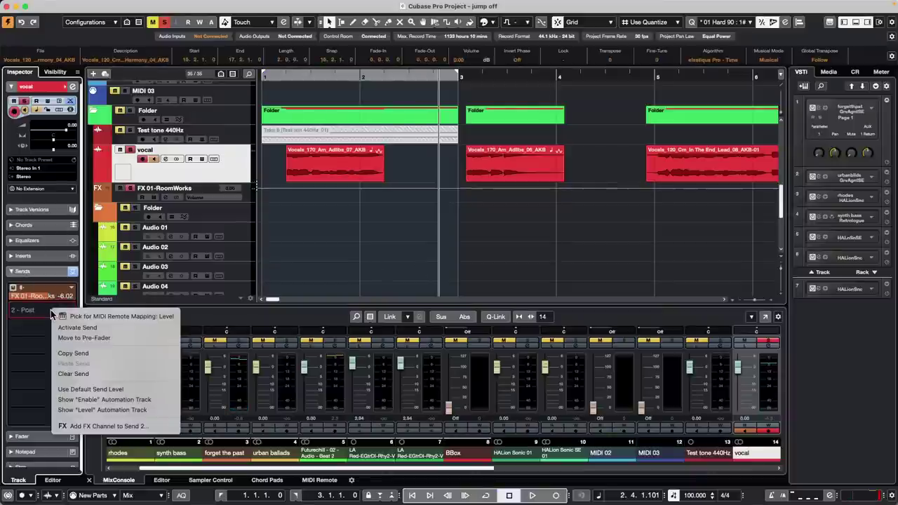
left_click(13, 289)
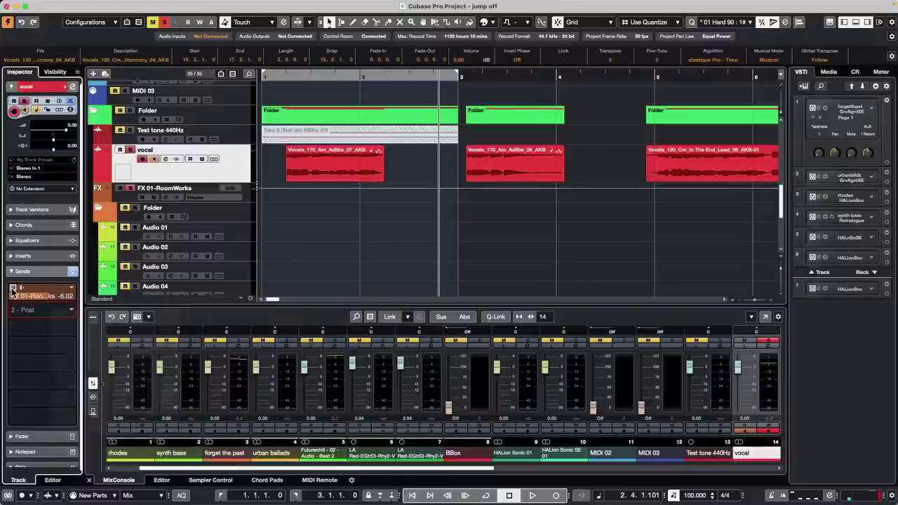
left_click(13, 289)
Add a MonoDelay FX channel to the vocal track's second send, with mono configuration, stereo output, and created outside the folder
right_click(60, 308)
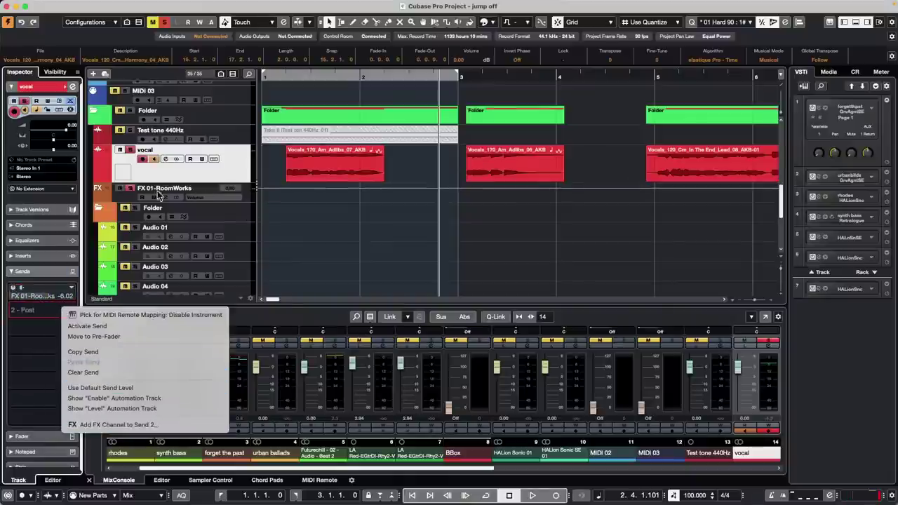
left_click(151, 425)
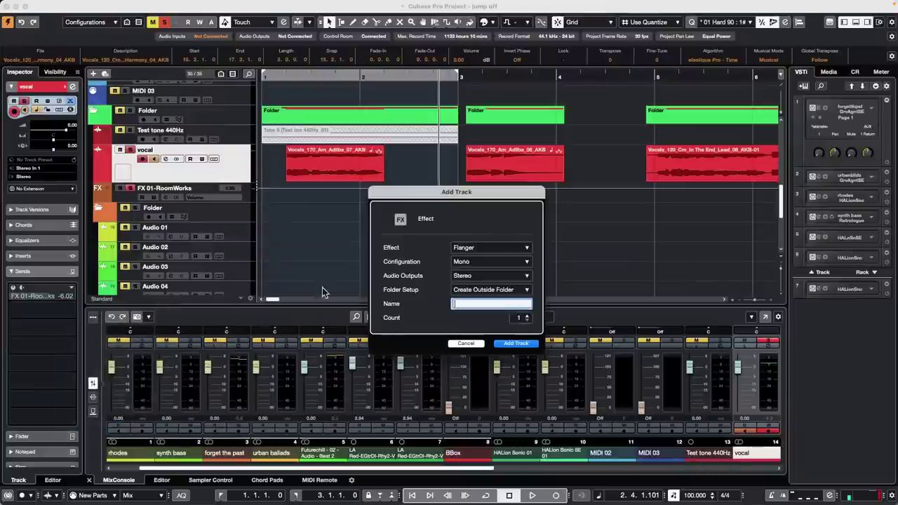
left_click(494, 248)
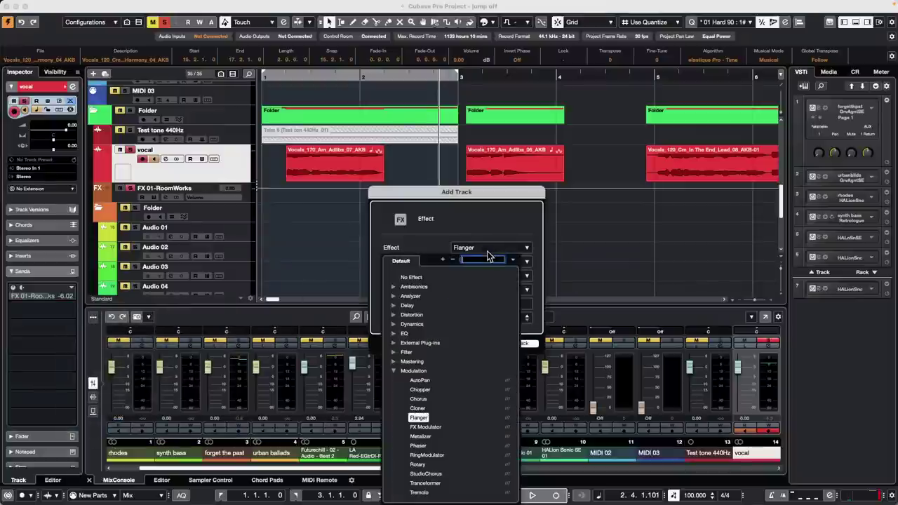
left_click(392, 306)
left_click(427, 324)
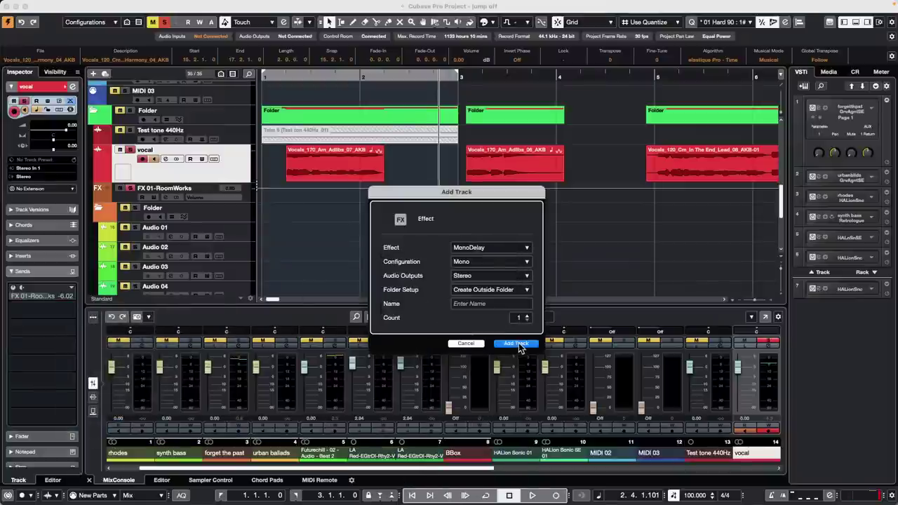
left_click(516, 343)
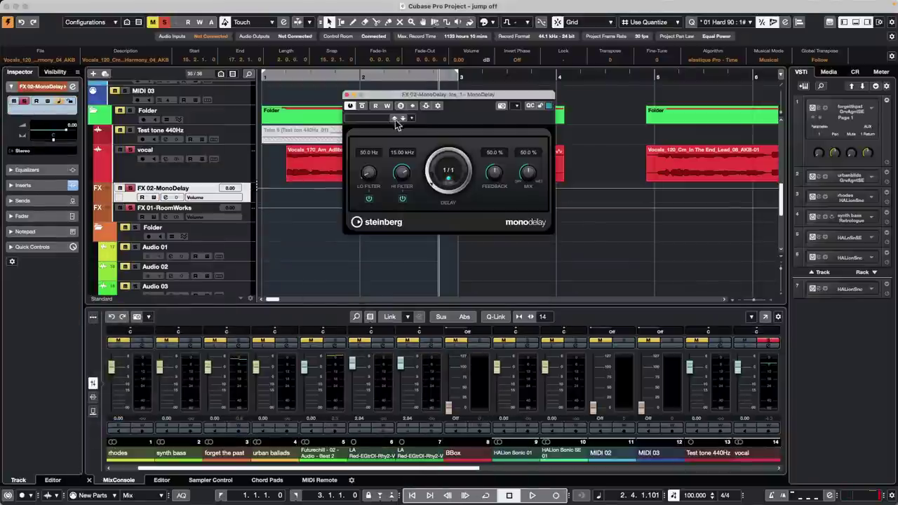
Set the MonoDelay's delay time to 1/4 D and play the vocal track from within bar 1
left_click_drag(434, 186, 466, 141)
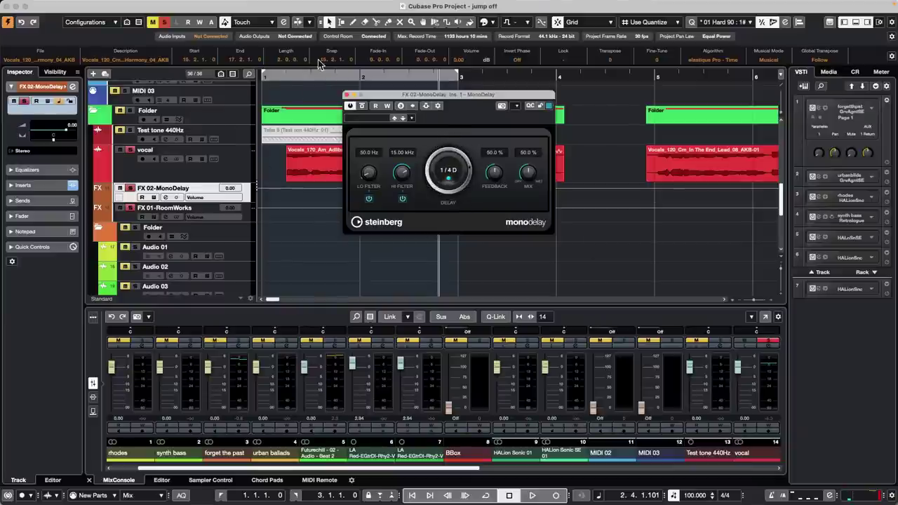
left_click(284, 77)
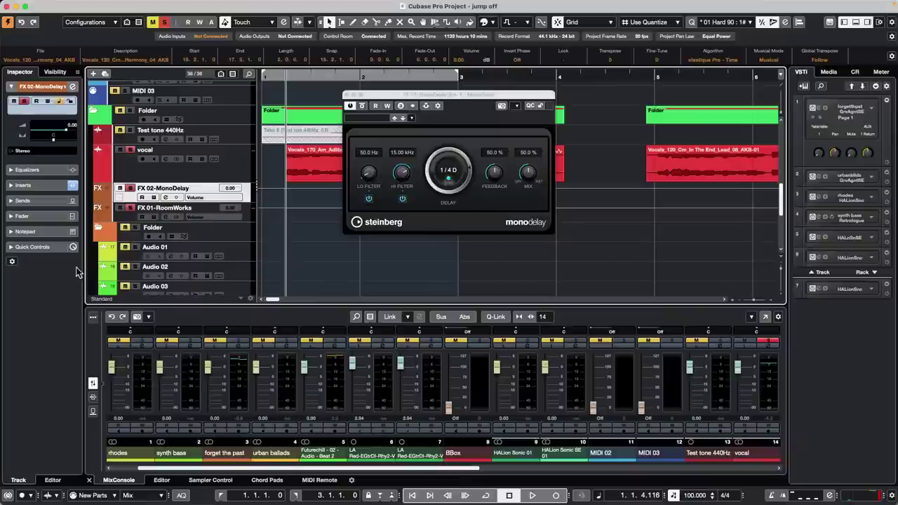
left_click(245, 178)
key("space")
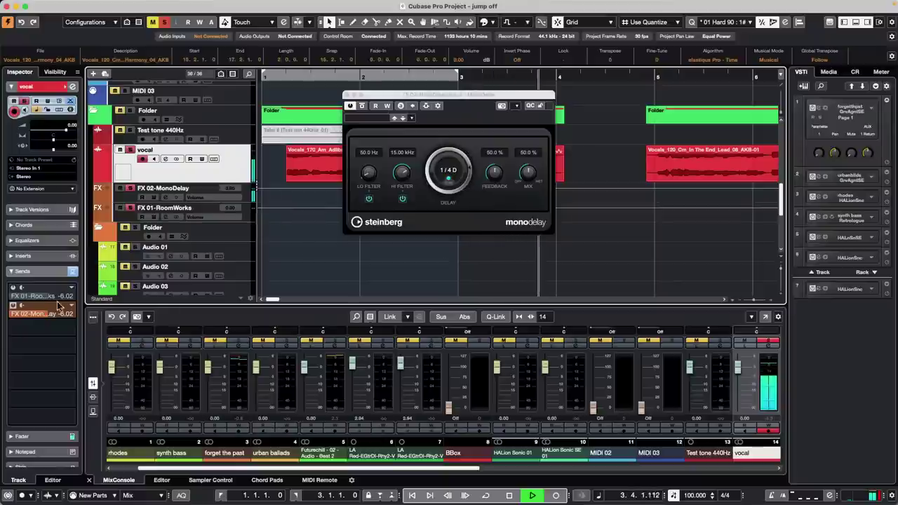
During playback, vary the MonoDelay's feedback between 0 and 100 %, leave it at 0 %, and stop playback
left_click_drag(495, 173, 476, 185)
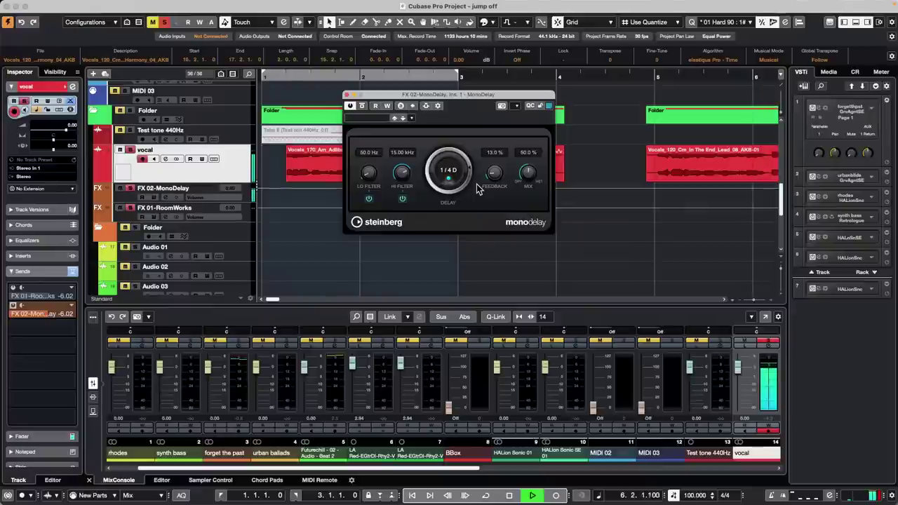
left_click_drag(476, 184, 476, 191)
left_click_drag(493, 179, 505, 88)
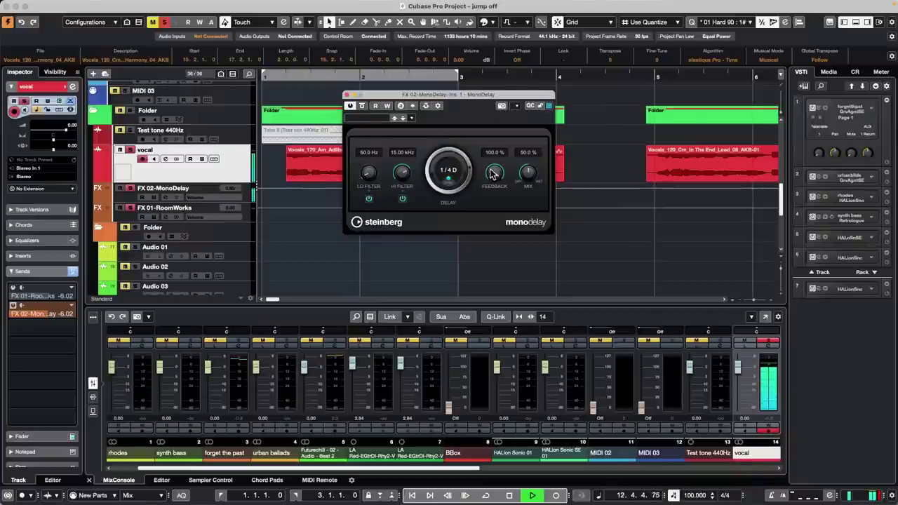
left_click_drag(495, 174, 489, 261)
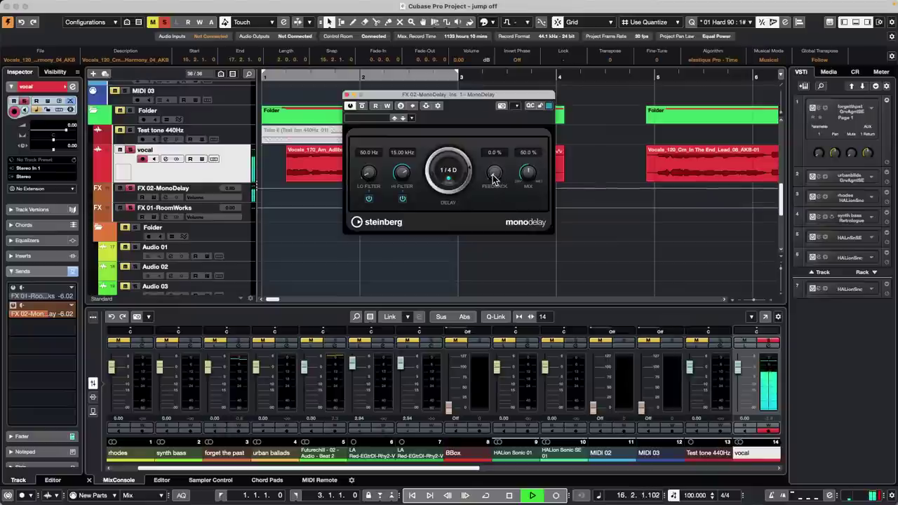
left_click_drag(493, 176, 485, 168)
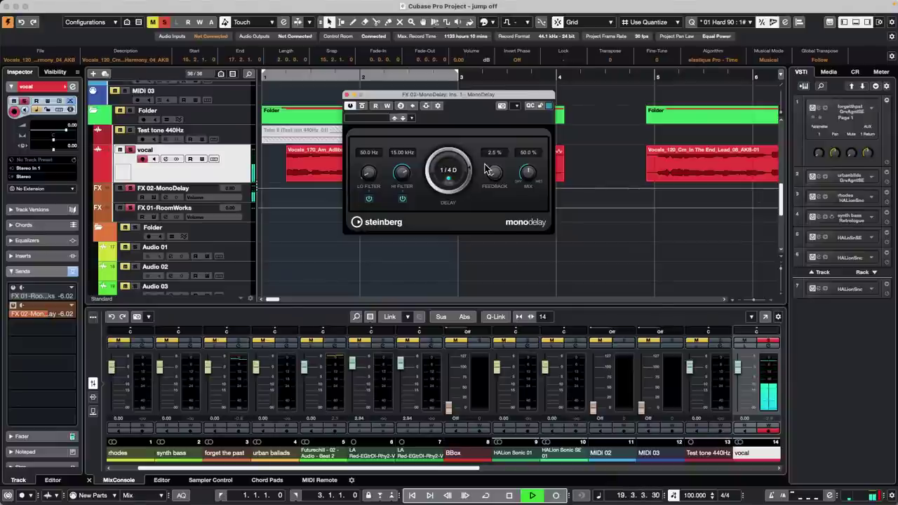
left_click_drag(495, 175, 493, 188)
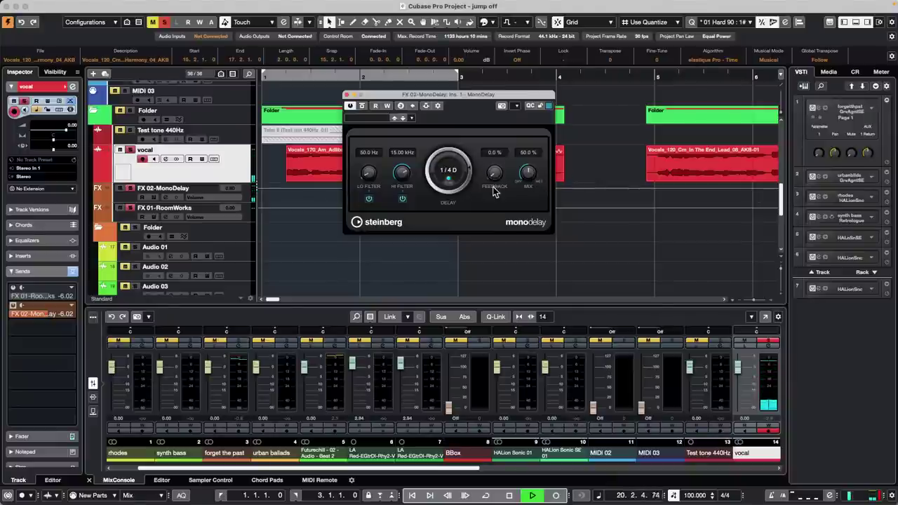
key("space")
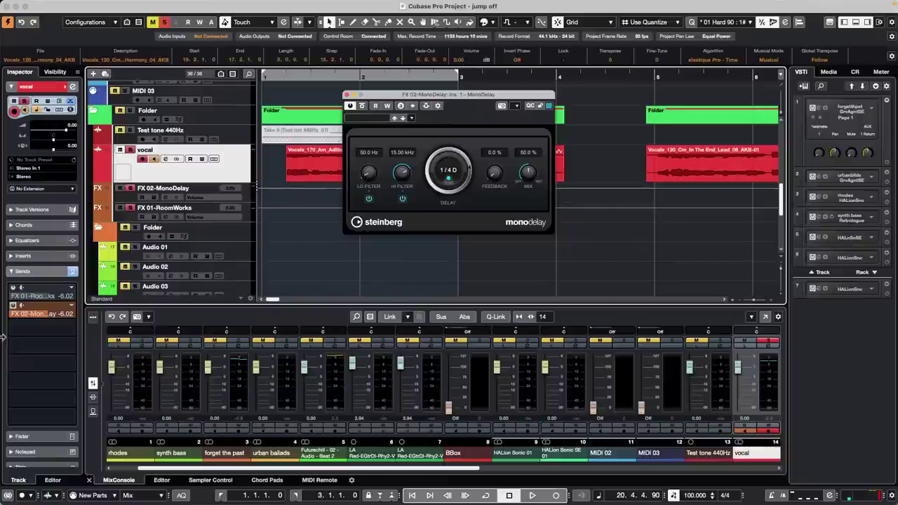
Play the vocal from bar 1 with its RoomWorks send activated at -0.77 dB, stop playback and close the MonoDelay window
left_click(305, 73)
key("space")
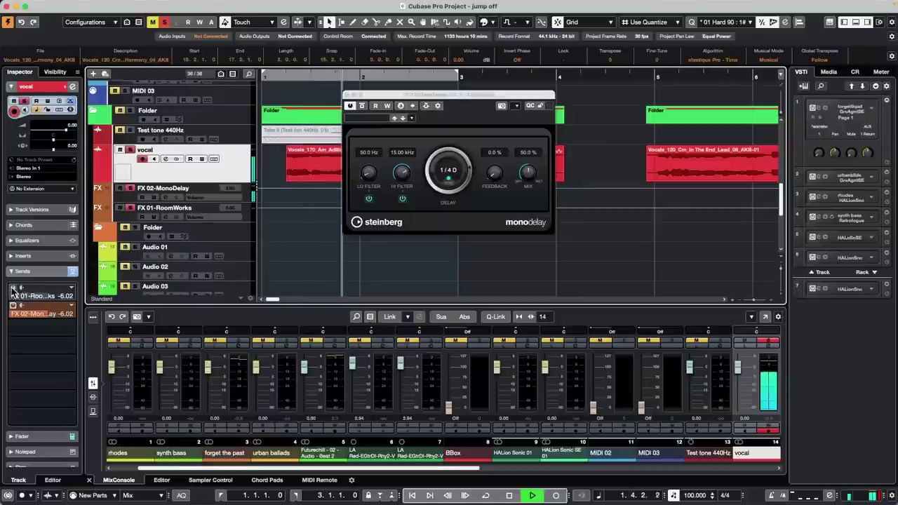
left_click(13, 287)
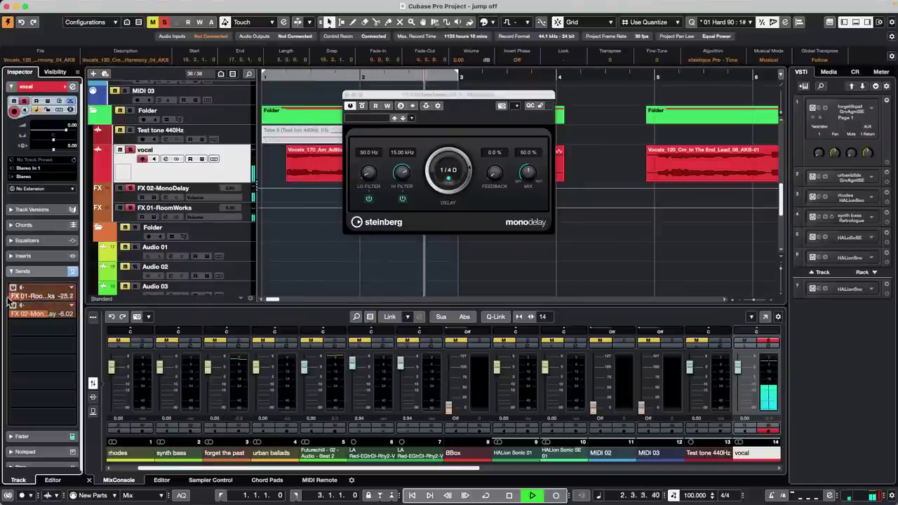
left_click_drag(44, 298, 47, 300)
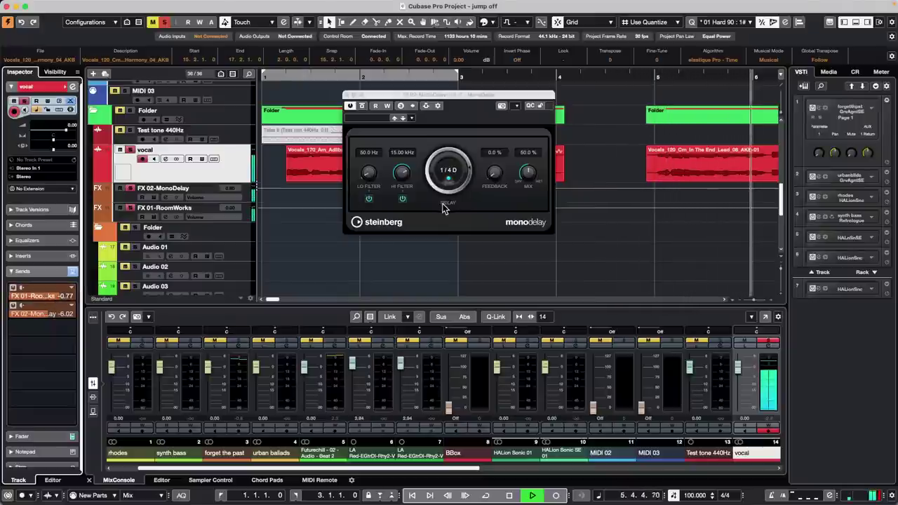
key("space")
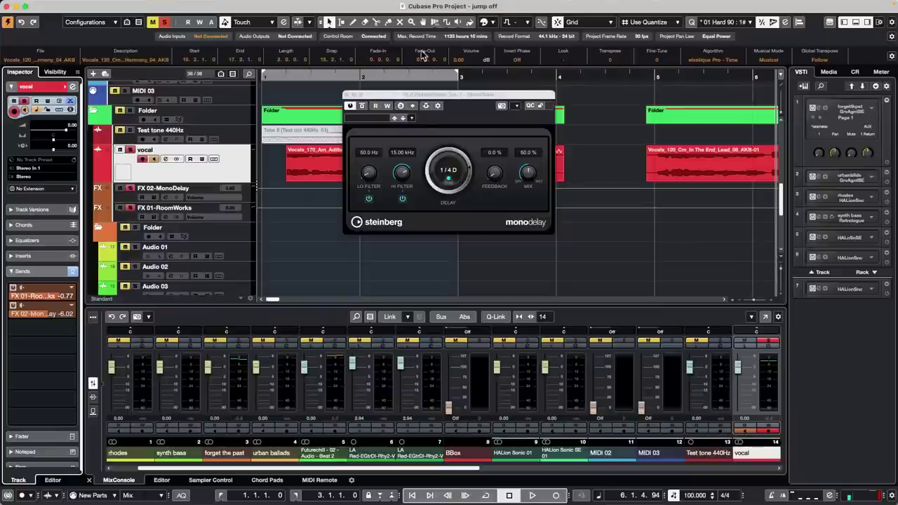
left_click(350, 95)
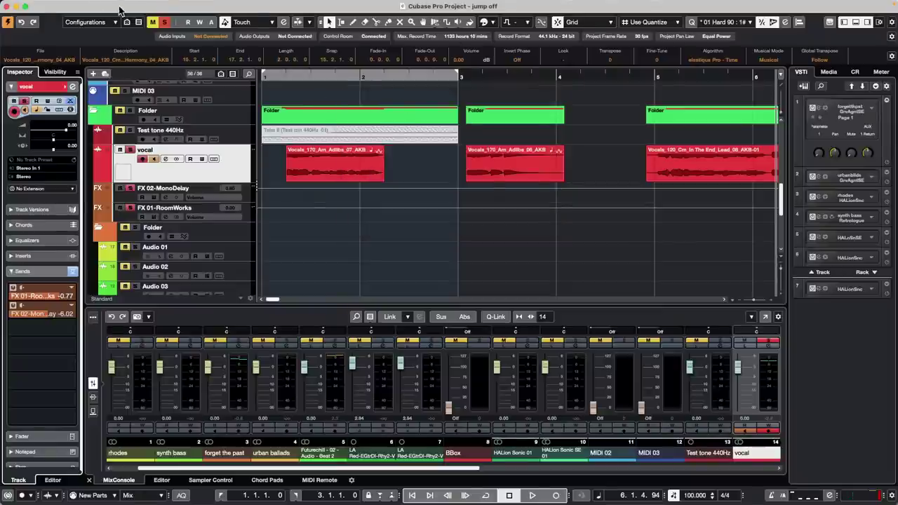
Move the jump off project window aside and create an empty project in the Atmos guitar folder
left_click_drag(118, 7, 508, 29)
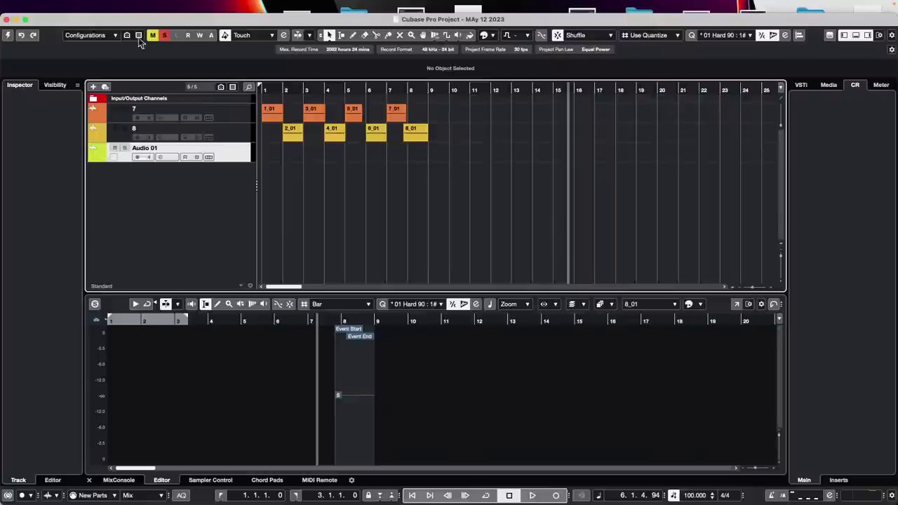
left_click(64, 6)
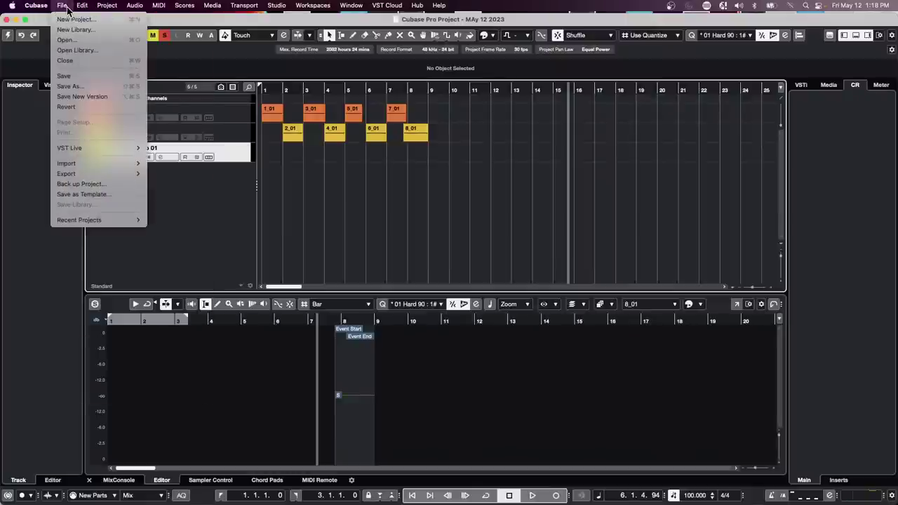
left_click(70, 20)
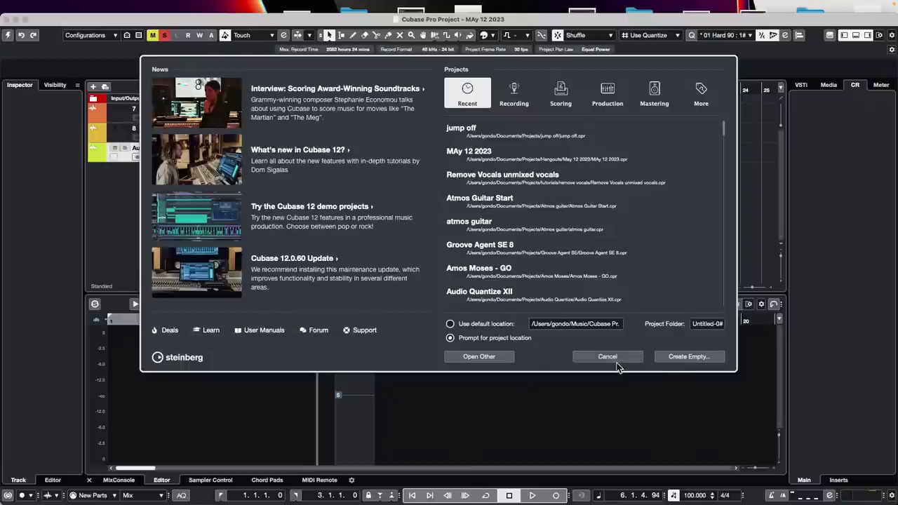
left_click(698, 358)
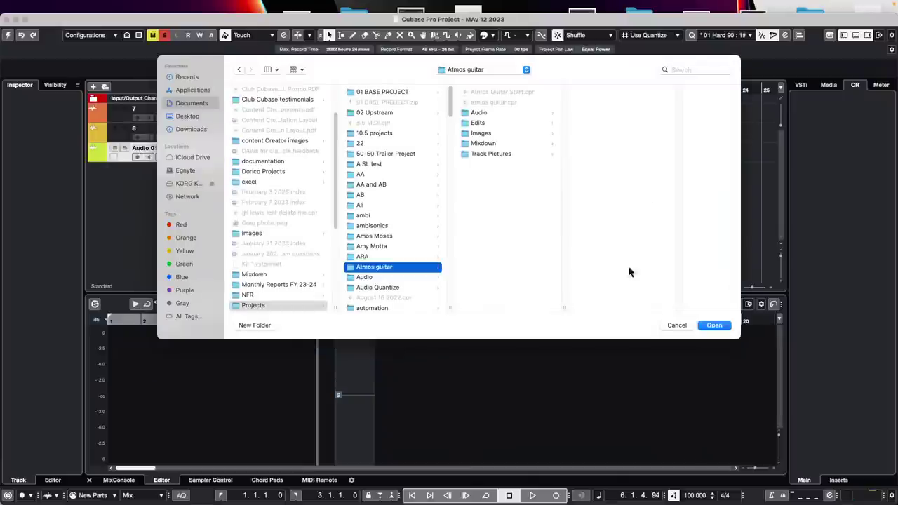
left_click(719, 325)
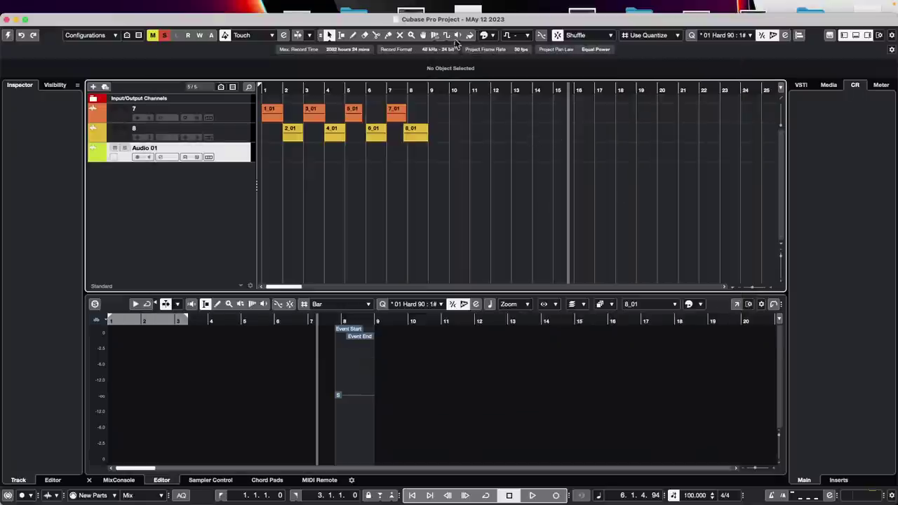
Rearrange the project windows so that jump off and the new empty project are both visible
left_click_drag(368, 21, 344, 290)
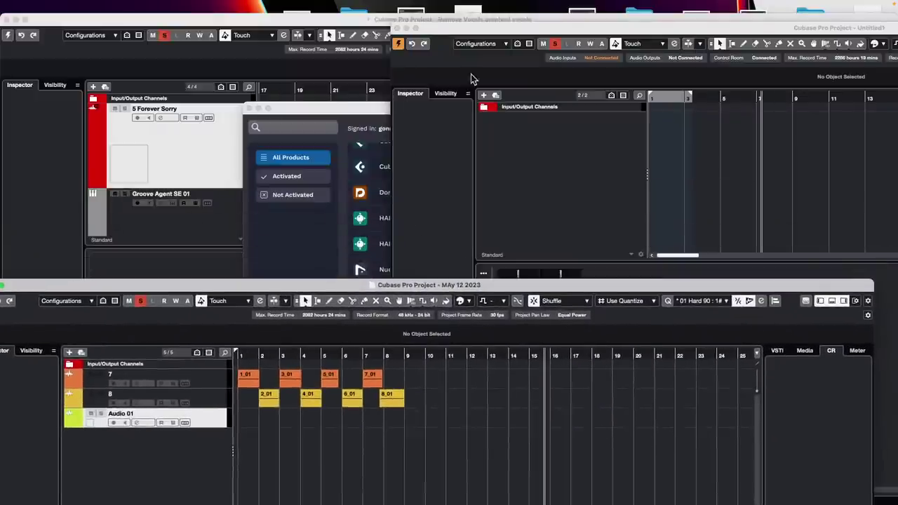
left_click_drag(465, 33, 726, 138)
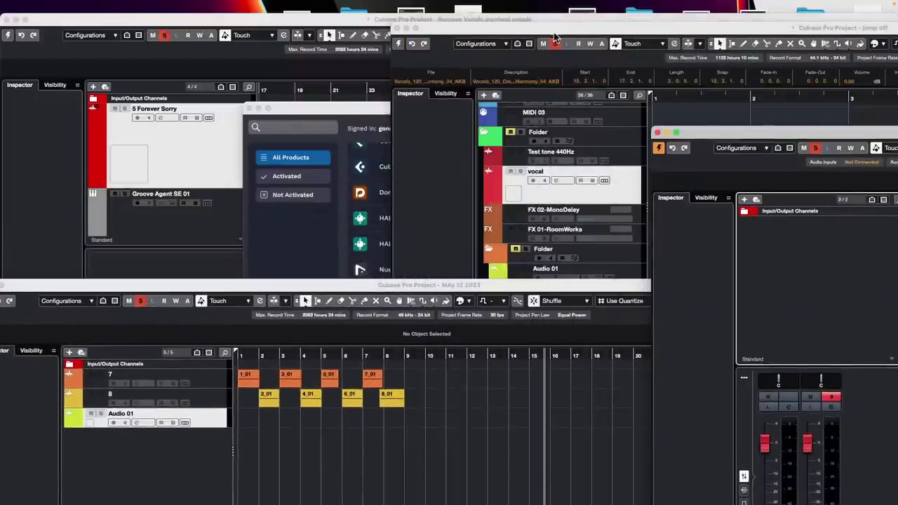
left_click_drag(555, 35, 58, 284)
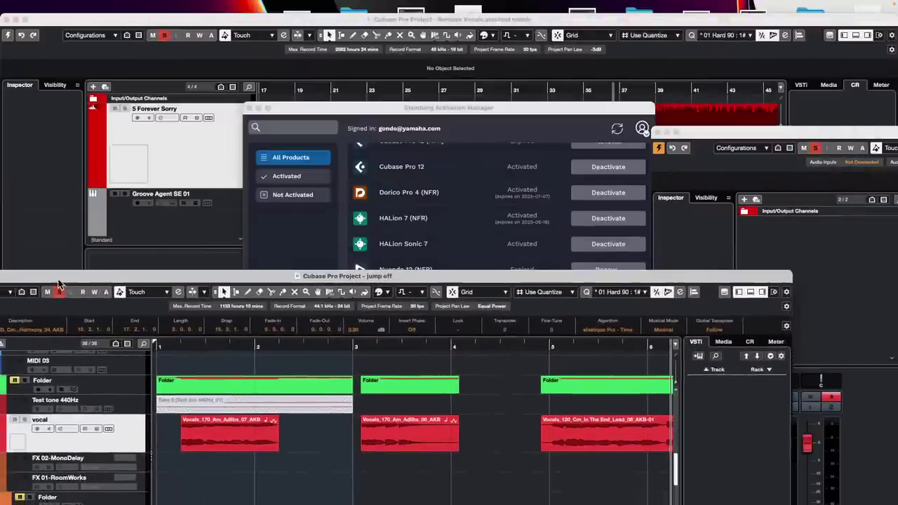
left_click_drag(793, 137, 674, 42)
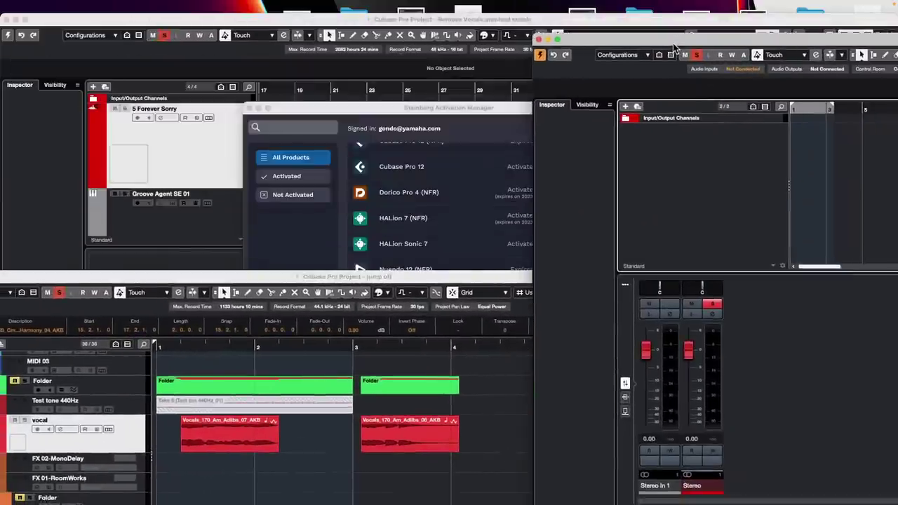
Copy the E.Piano part with its HALion Sonic 01 track from jump off into the new project at 1.4.1, and make that project's window active
scroll(232, 419, "up", 10)
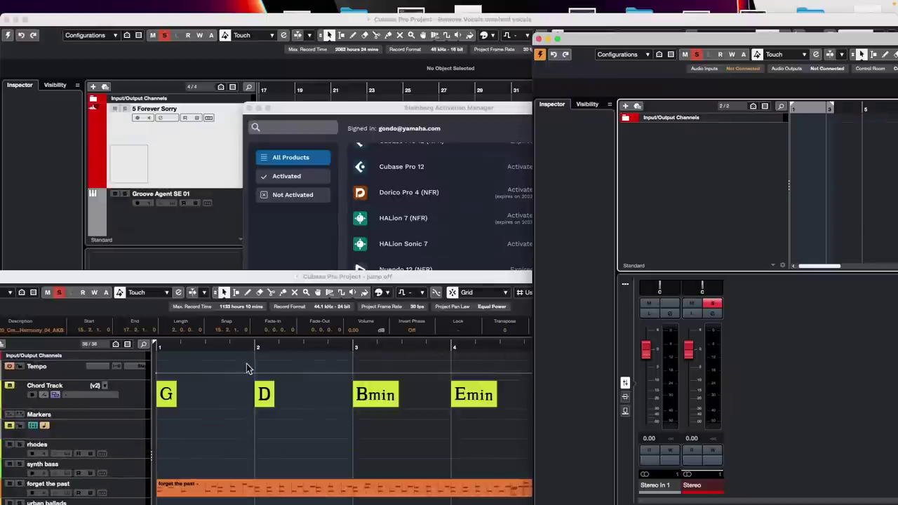
left_click(208, 343)
left_click_drag(208, 338, 212, 324)
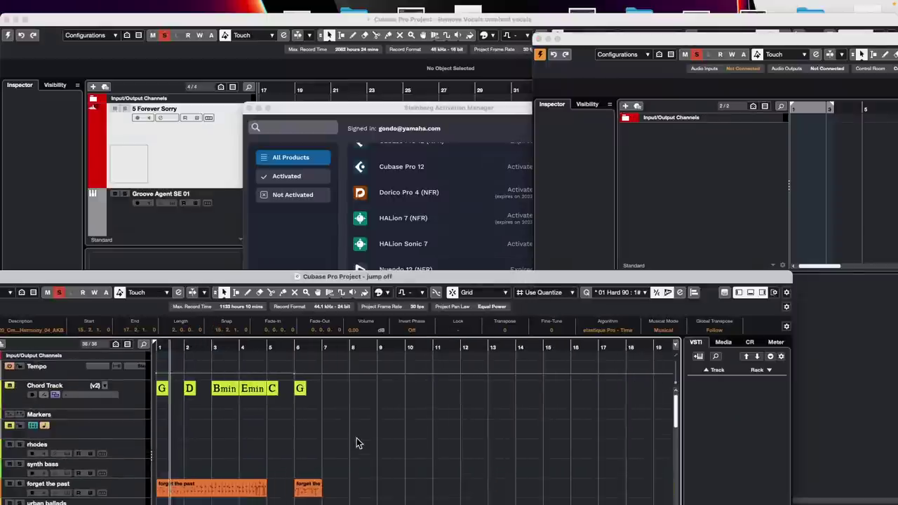
scroll(356, 438, "down", 5)
scroll(356, 443, "down", 5)
scroll(356, 443, "up", 7)
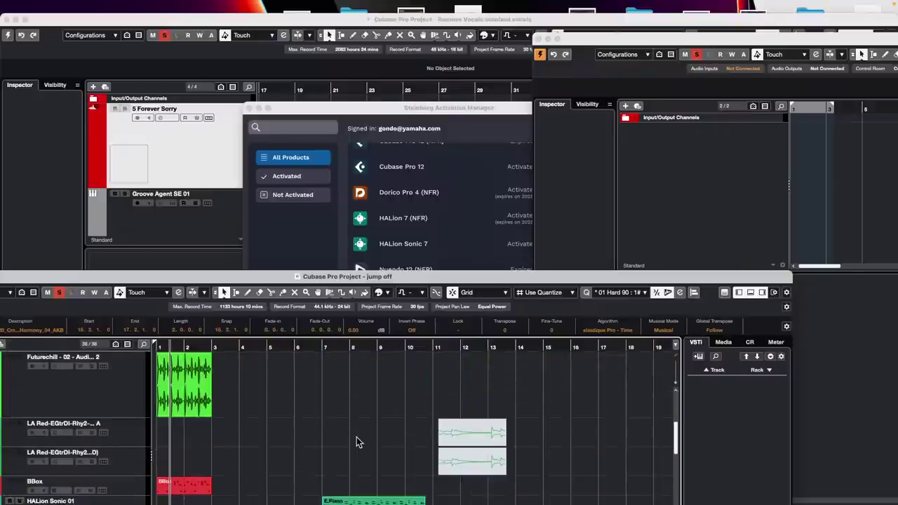
left_click(358, 456)
left_click(809, 179)
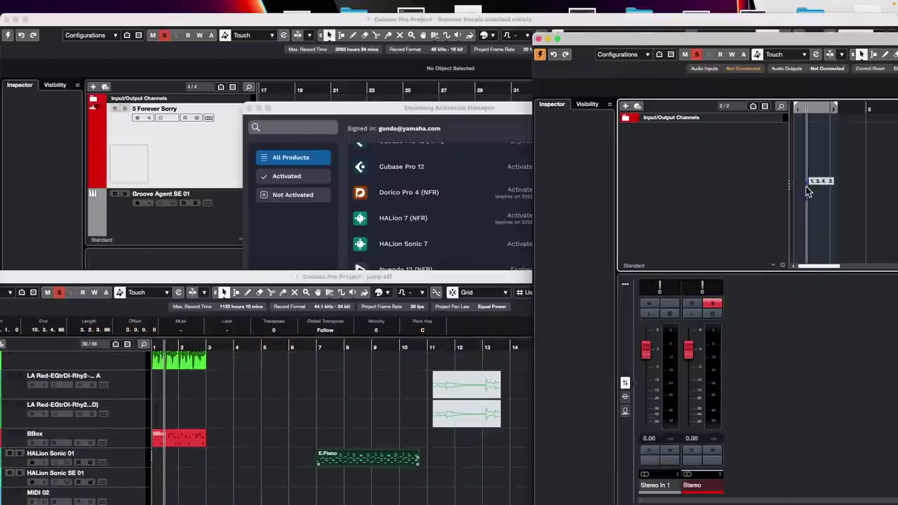
left_click_drag(808, 168, 807, 177)
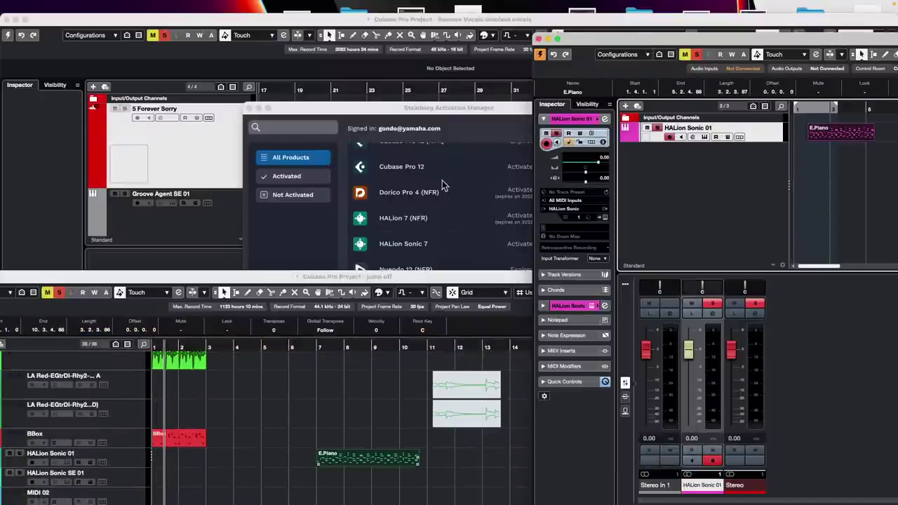
left_click(359, 457)
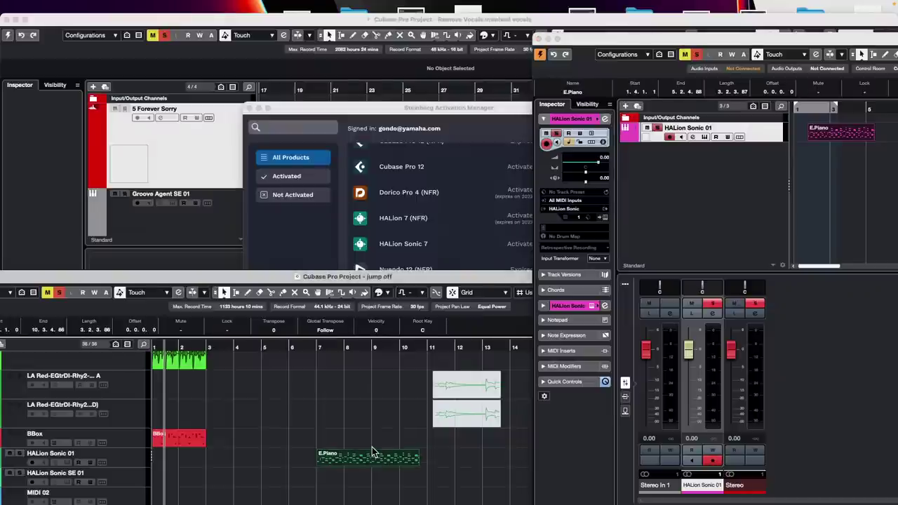
left_click(690, 171)
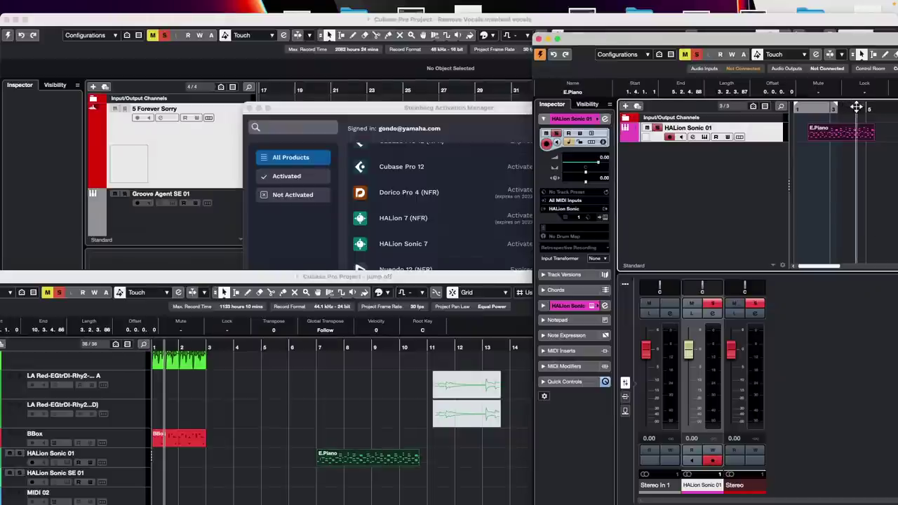
Shift the new project's window to expose its timeline and paste another E.Piano part on HALion Sonic 01 at 9.2.4.108
left_click_drag(759, 42, 534, 42)
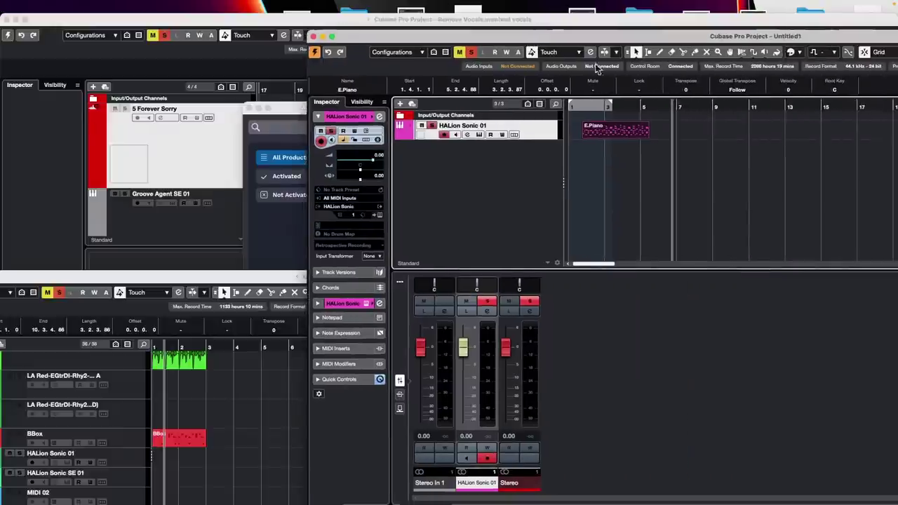
left_click(720, 111)
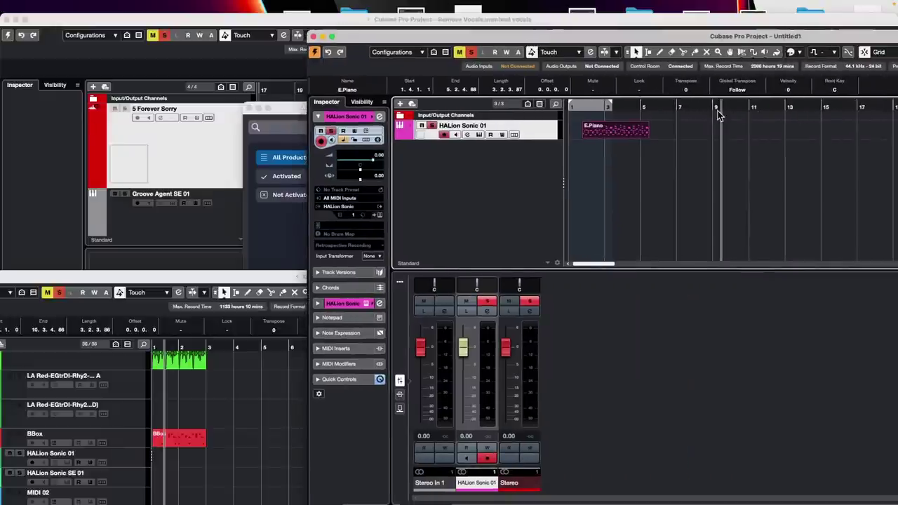
key("super+v")
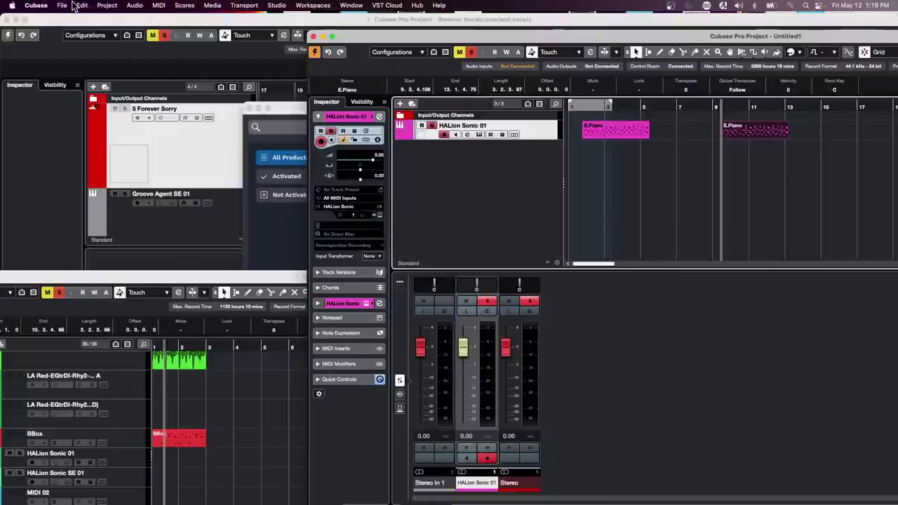
Start importing tracks from Step Designer.cpr into the new project, mark the HALion 7 01 track, and cancel the import
left_click(62, 6)
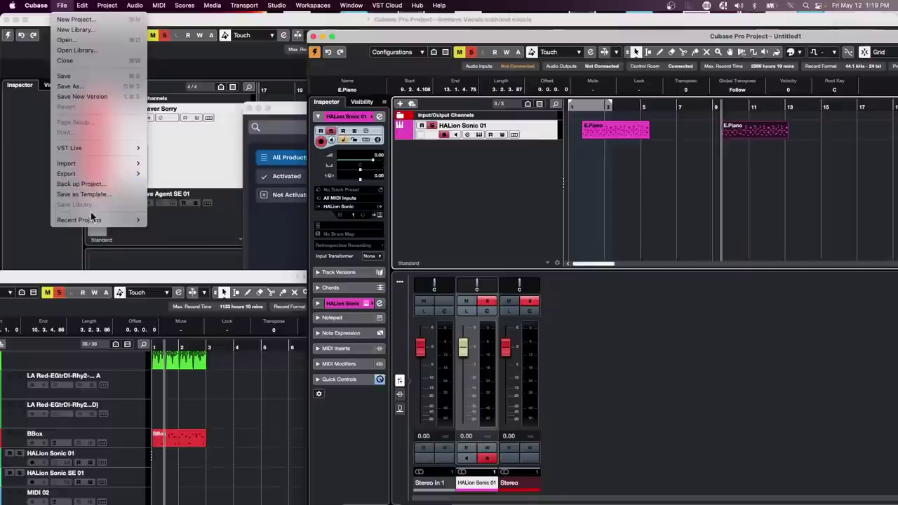
mouse_move(92, 167)
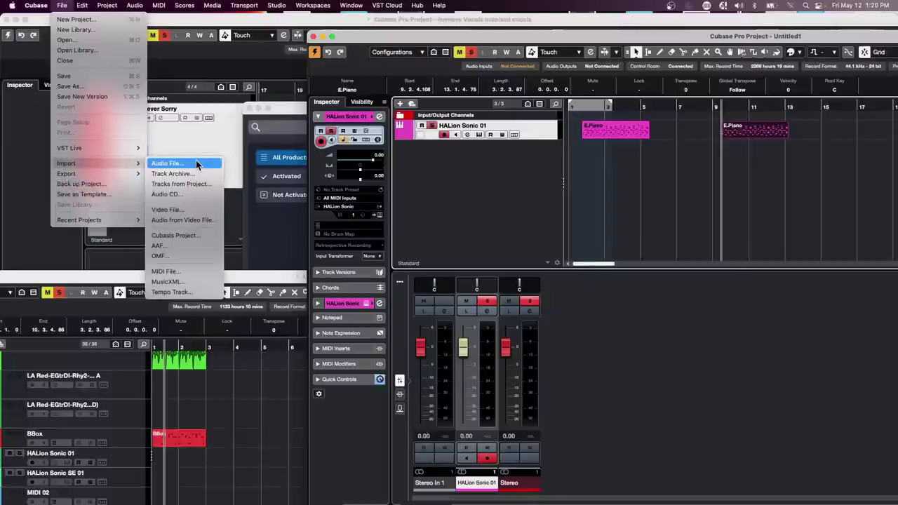
left_click(196, 184)
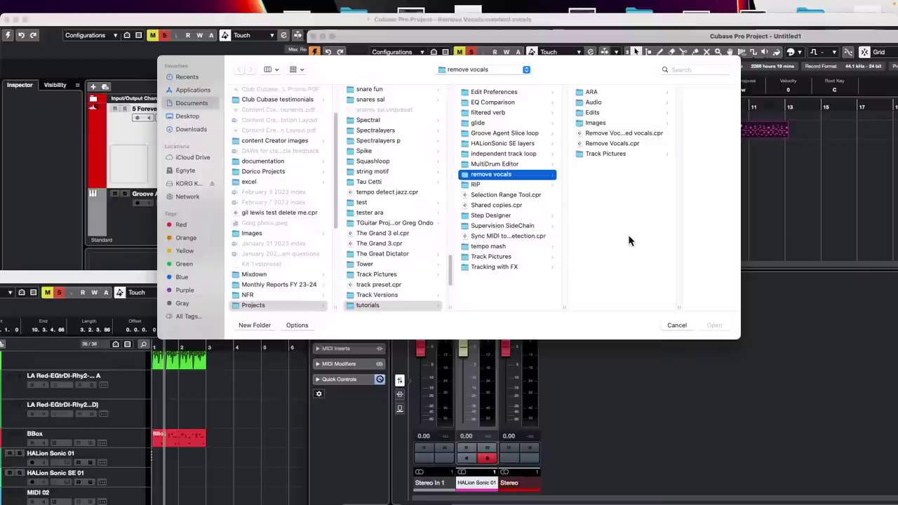
left_click(499, 216)
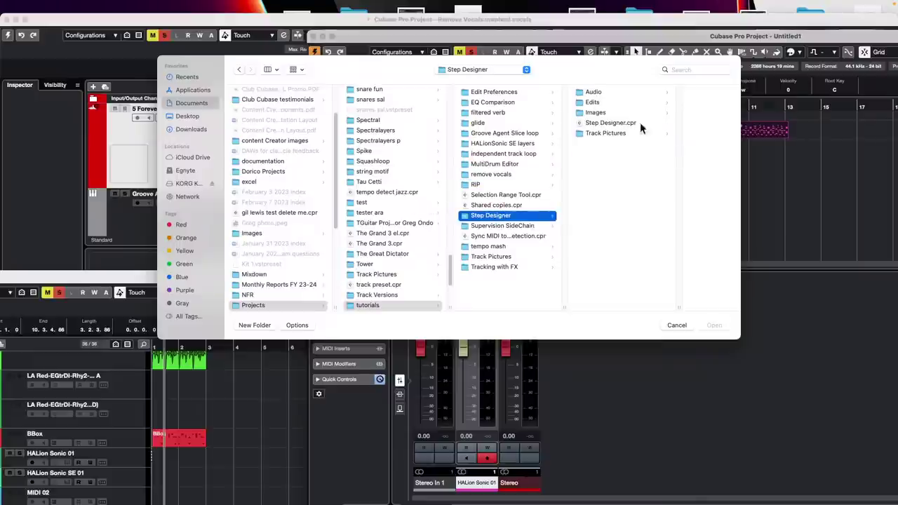
left_click(601, 126)
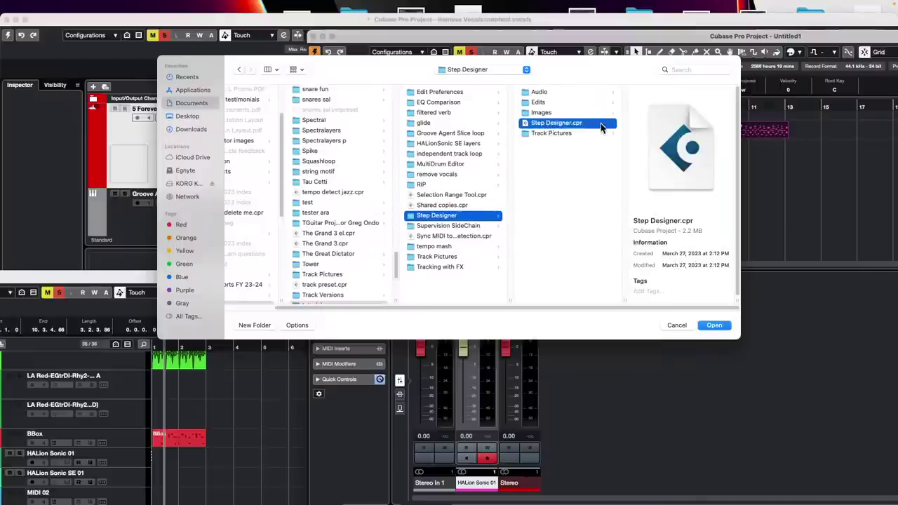
left_click(717, 325)
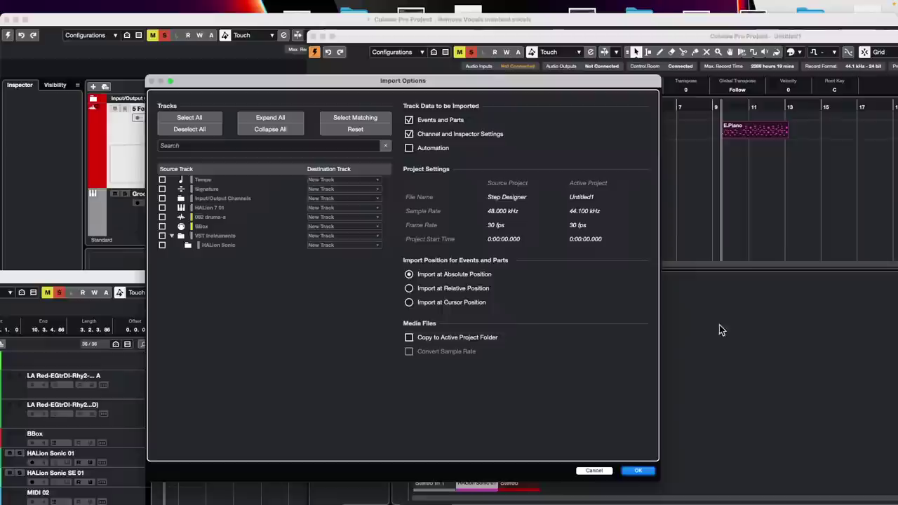
left_click(162, 209)
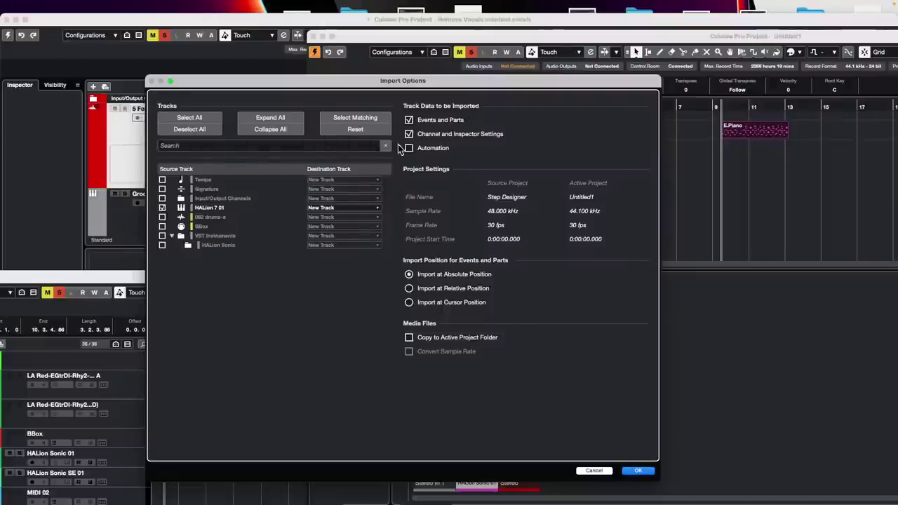
left_click(594, 472)
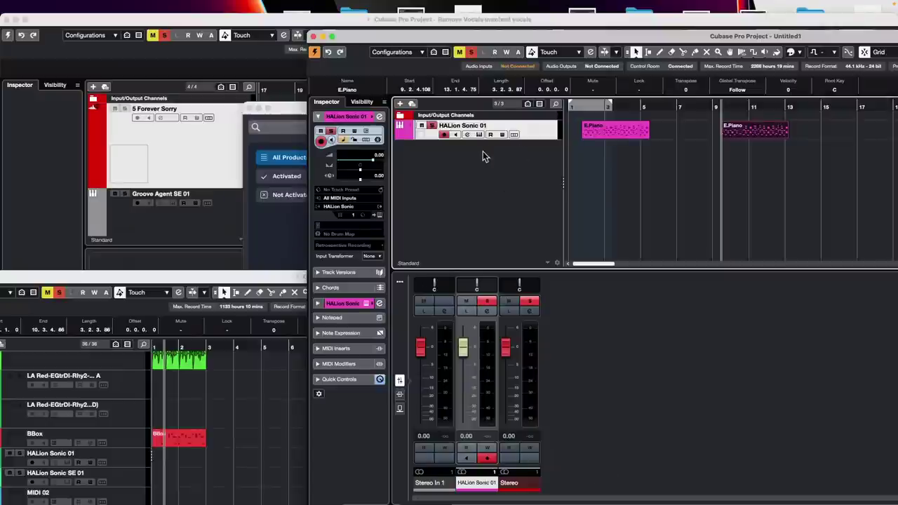
Close the new project without saving it and put the Steinberg Activation Manager window away
left_click(314, 36)
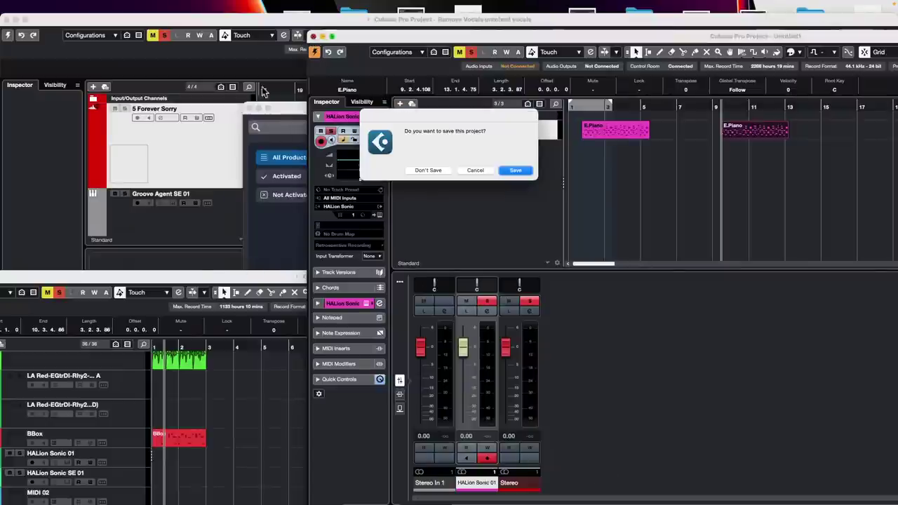
left_click(428, 170)
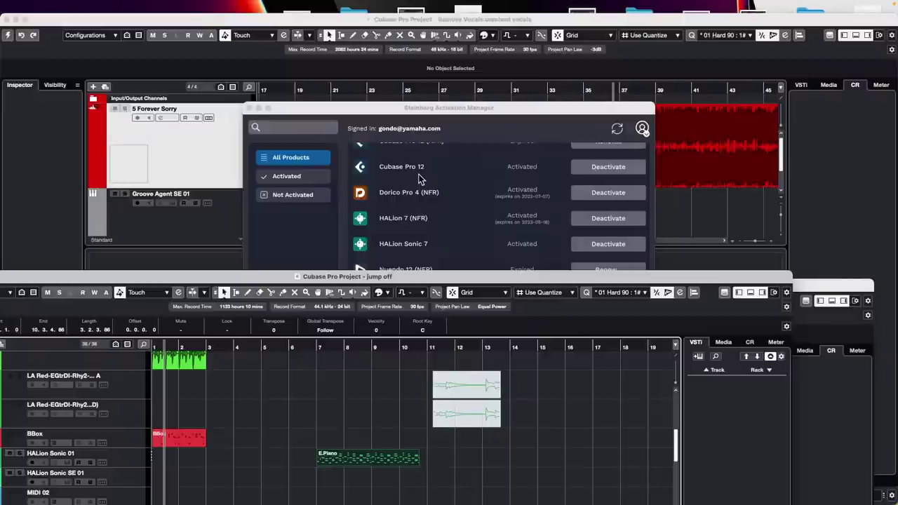
left_click(257, 108)
Bring the jump off project window into full view and activate that project
left_click(301, 398)
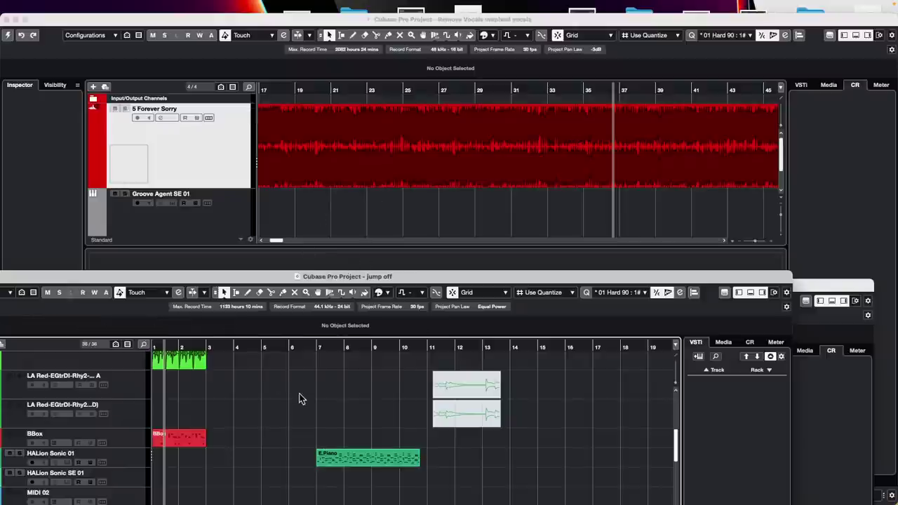
left_click_drag(54, 278, 162, 173)
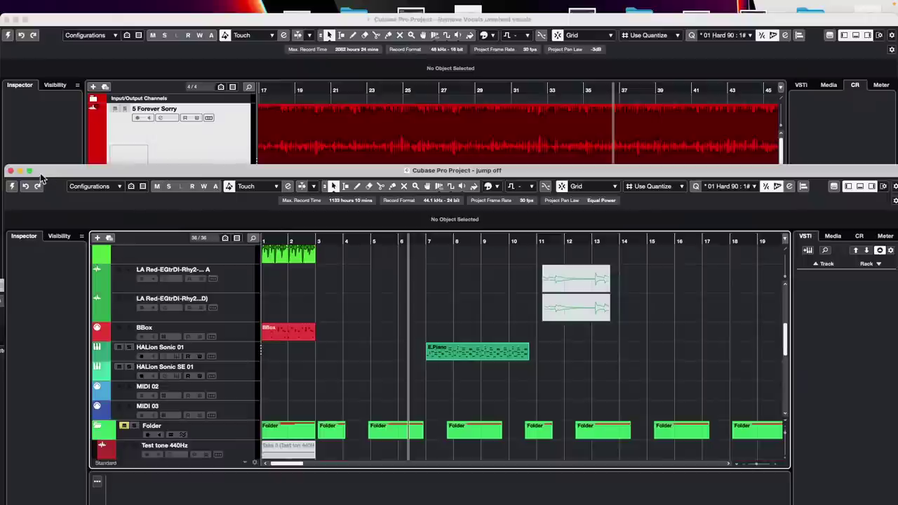
left_click(12, 187)
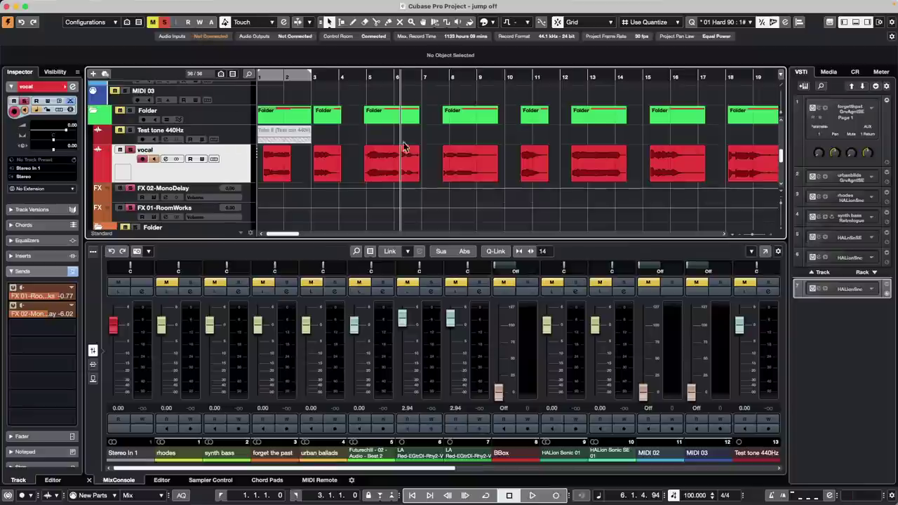
Show the volume automation lane of the HALion Sonic 01 track and open its E.Piano part in the Key Editor
scroll(309, 136, "up", 3)
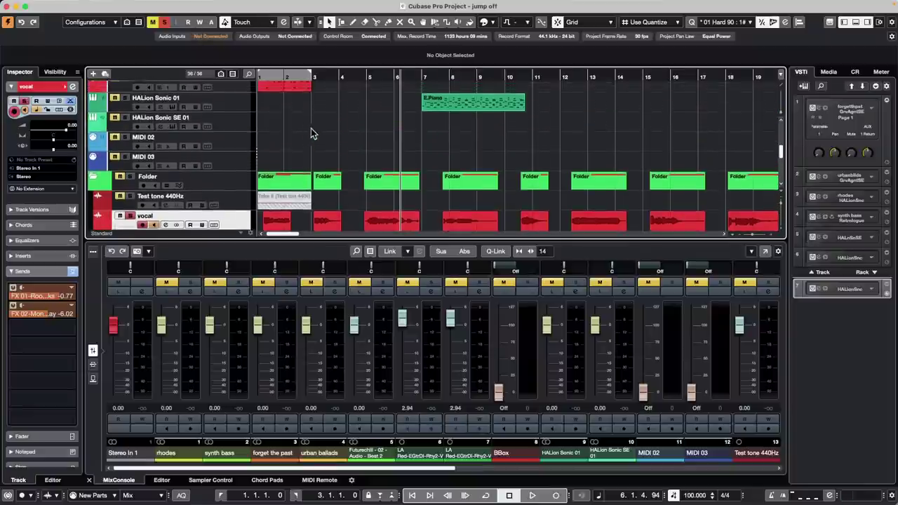
left_click(228, 108)
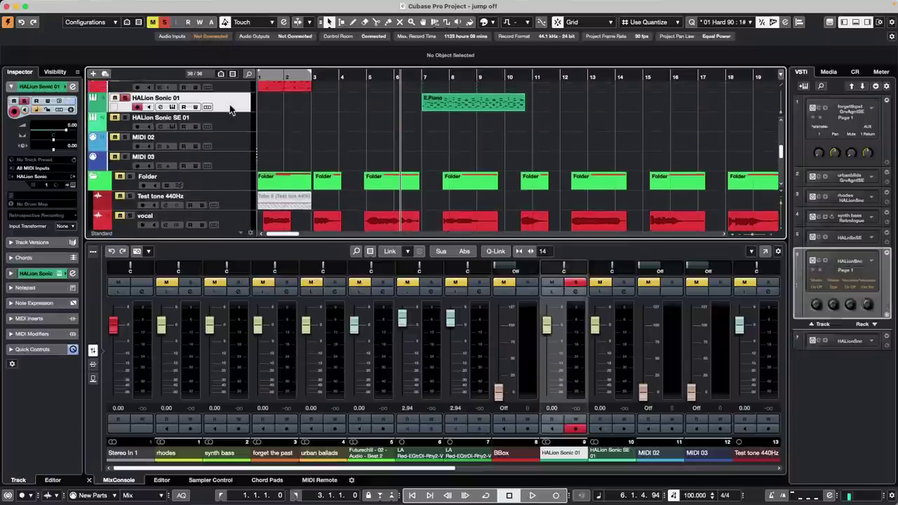
left_click(92, 109)
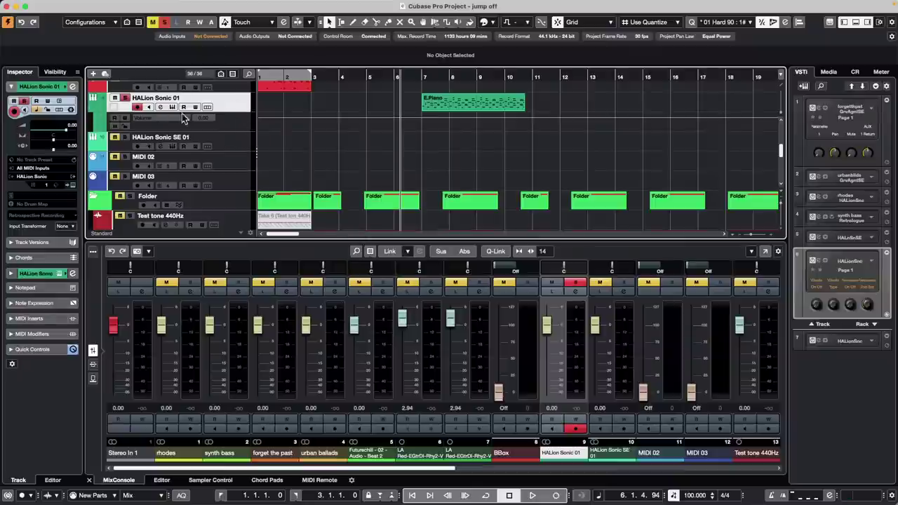
double_click(486, 104)
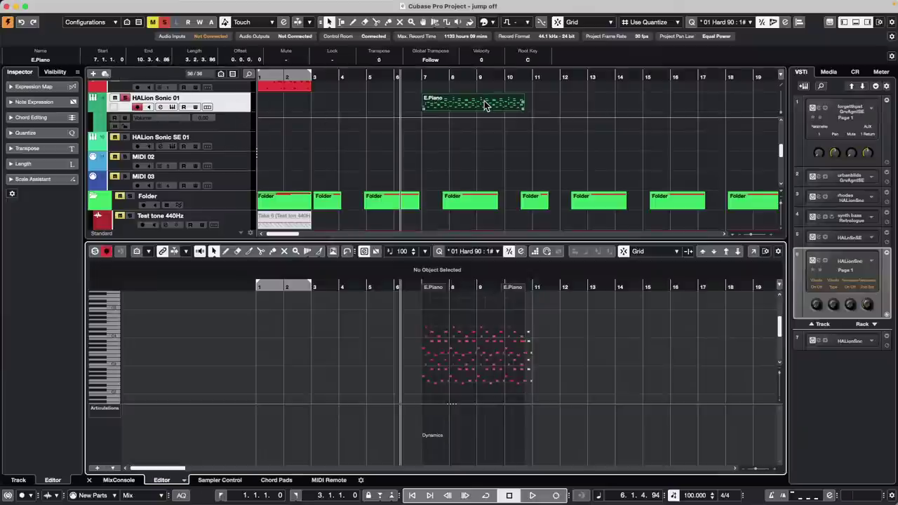
Examine which controller types the E.Piano part's controller lane offers, leaving the lane set to Articulations/Dynamics
left_click(111, 410)
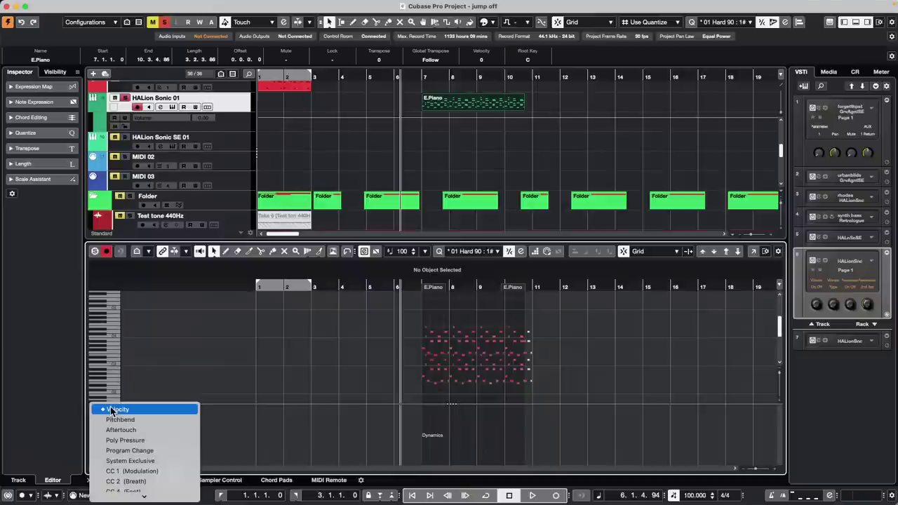
mouse_move(143, 496)
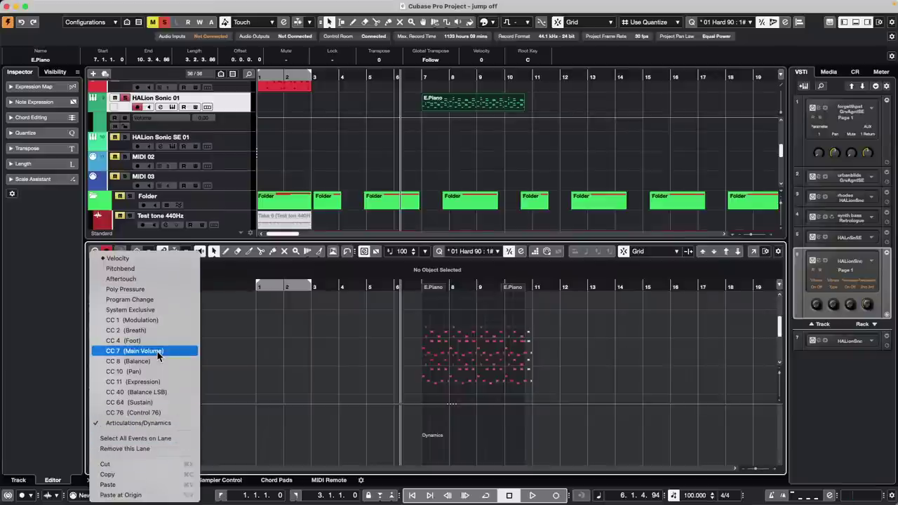
left_click(282, 346)
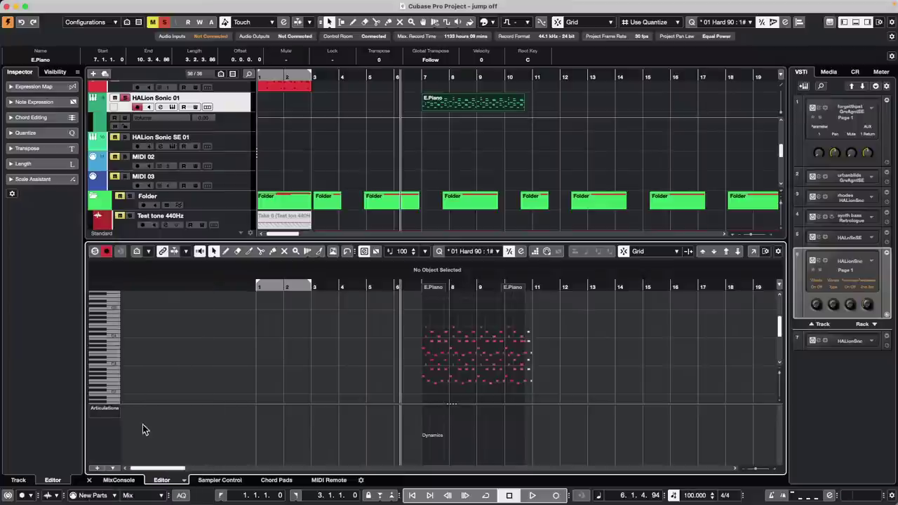
left_click(114, 411)
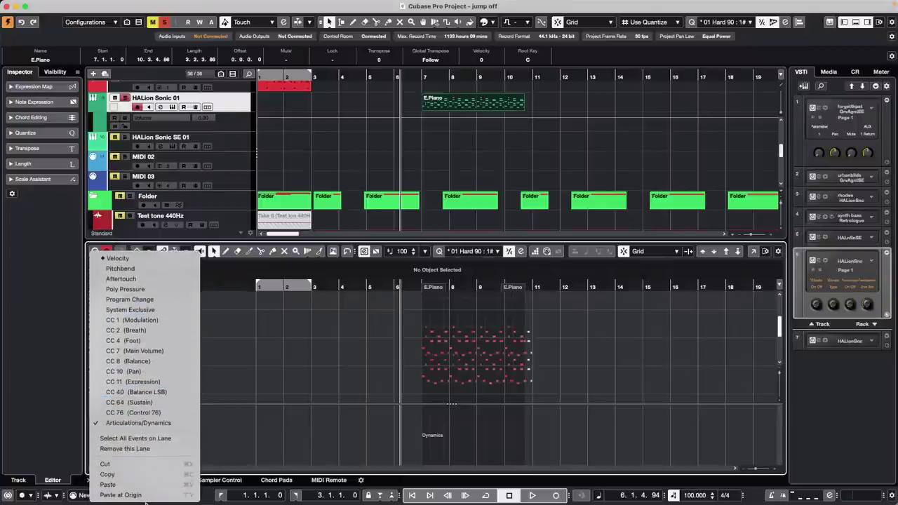
left_click(283, 383)
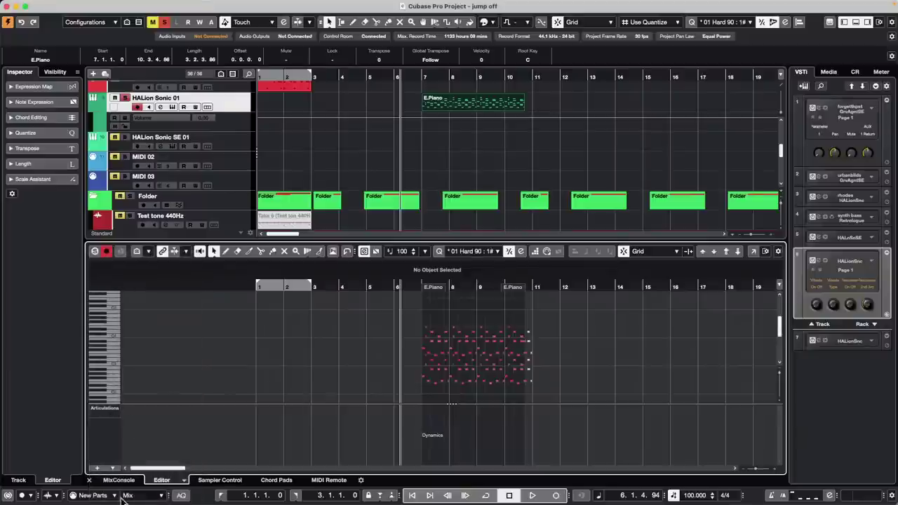
left_click(113, 469)
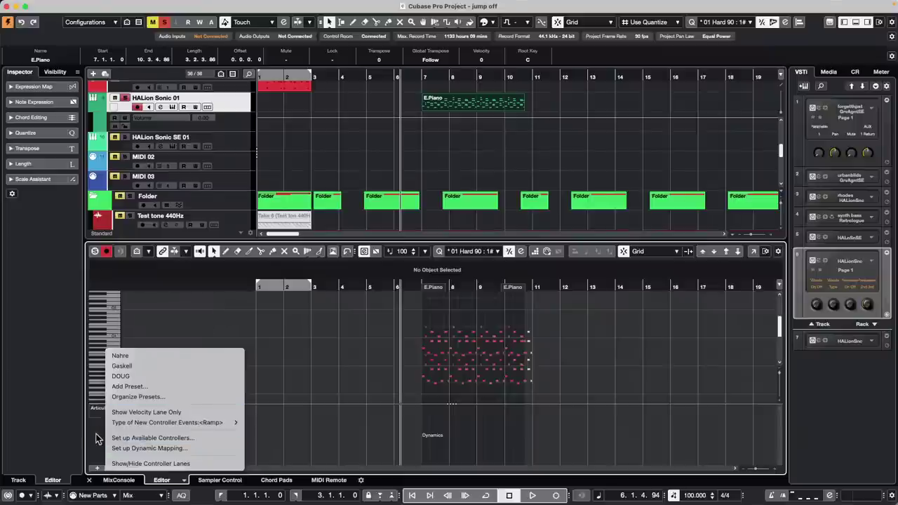
left_click(195, 438)
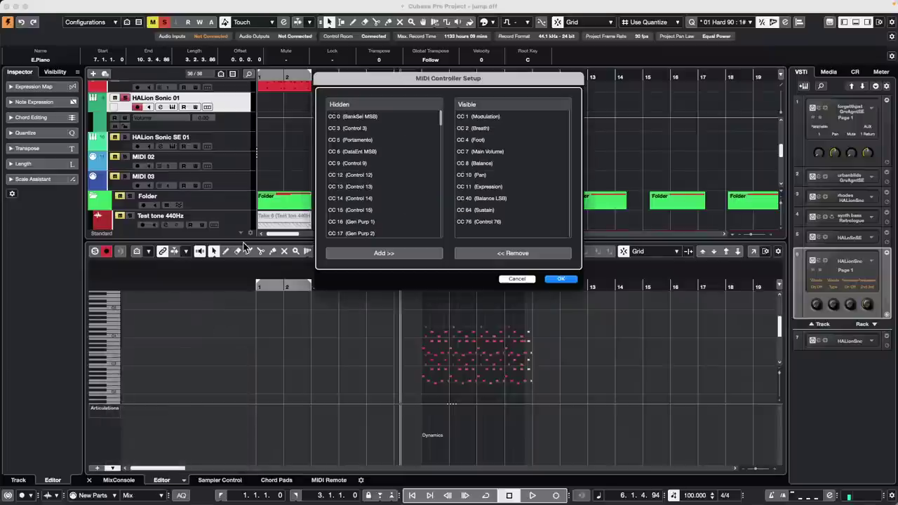
scroll(348, 188, "down", 3)
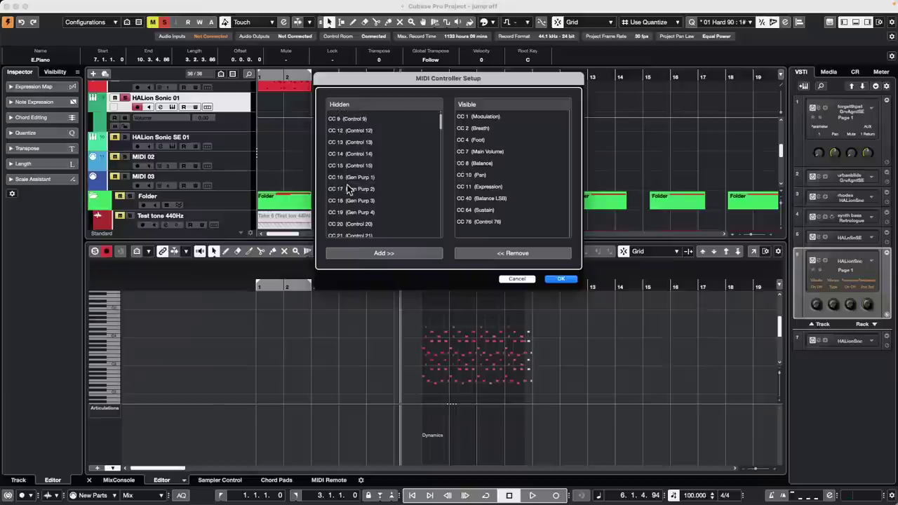
left_click(341, 224)
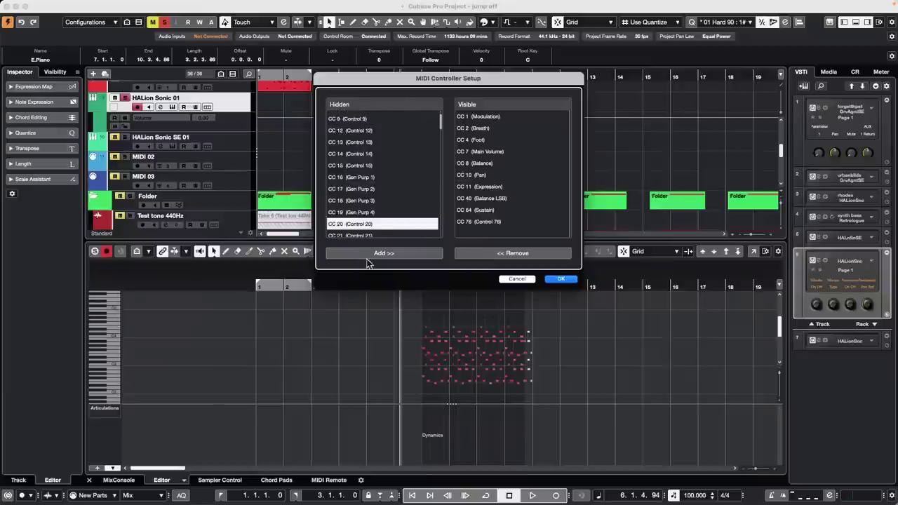
left_click(529, 279)
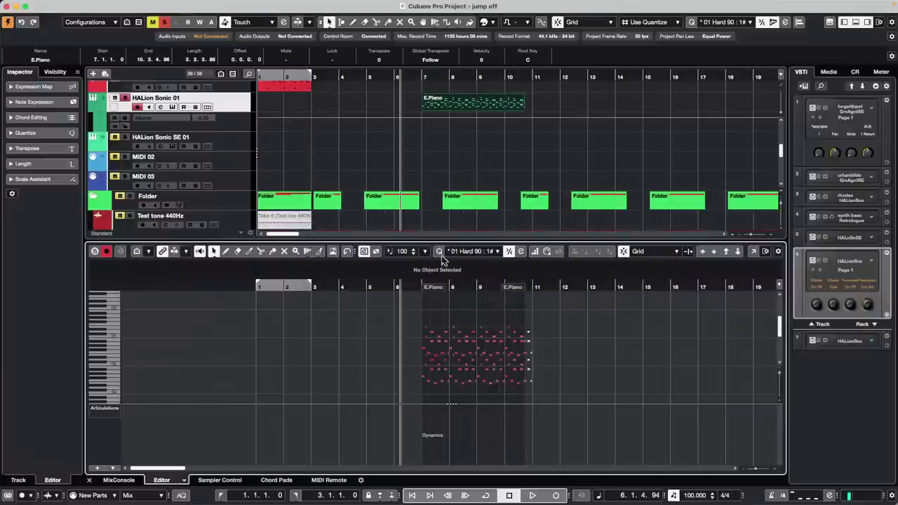
Add CC 20 (Control 20) to the visible controllers in the MIDI Controller Setup
left_click(110, 469)
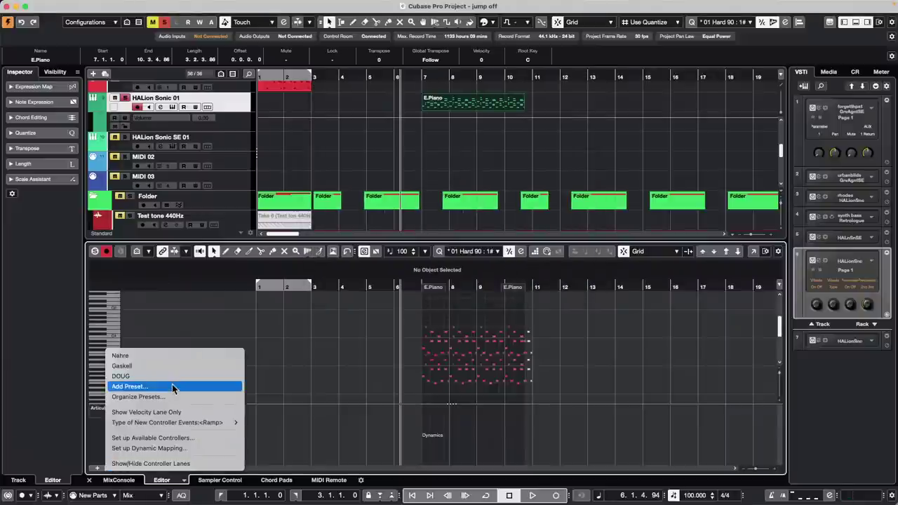
left_click(175, 439)
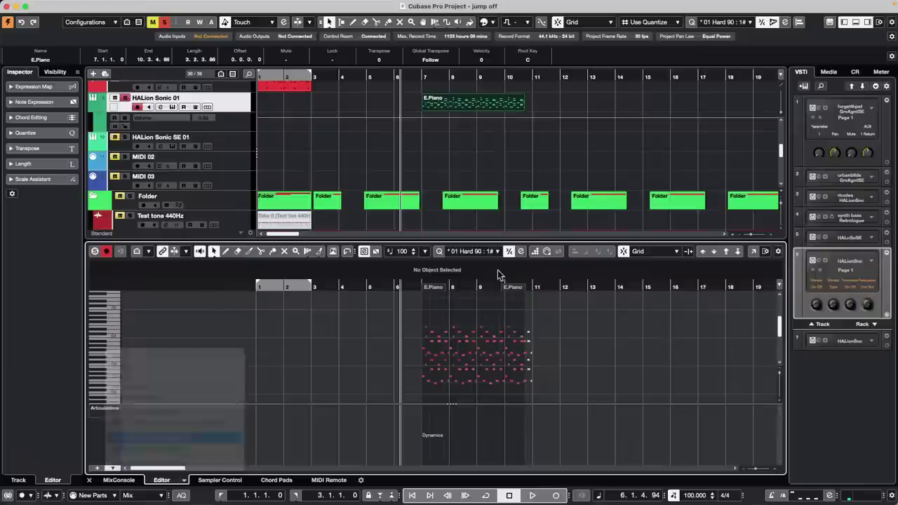
scroll(375, 210, "down", 5)
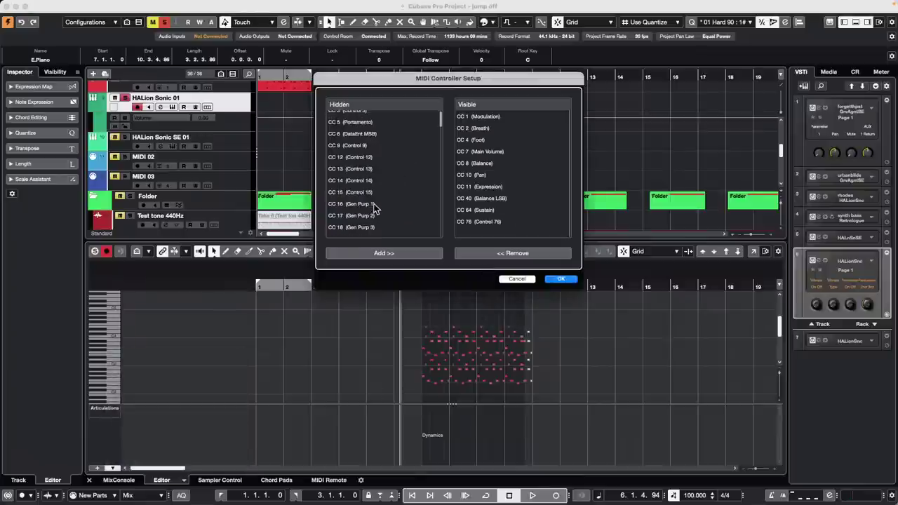
left_click(373, 198)
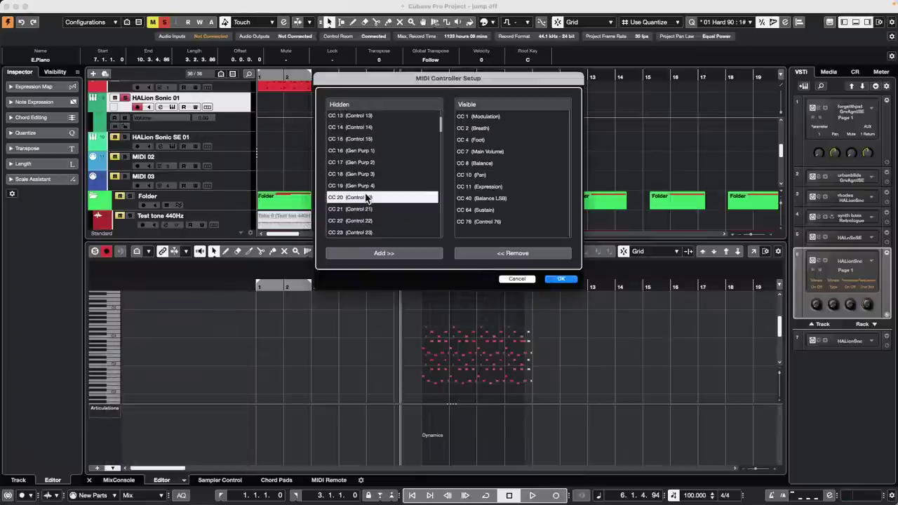
left_click(400, 257)
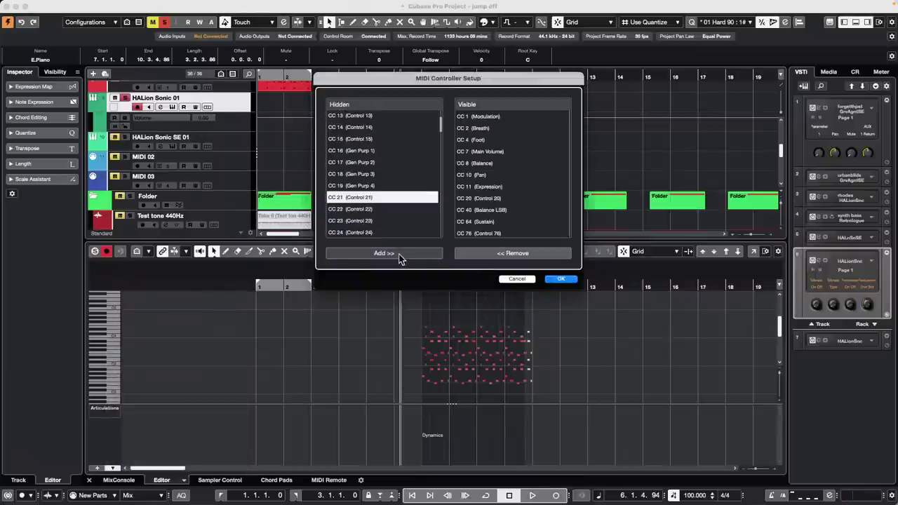
left_click(564, 280)
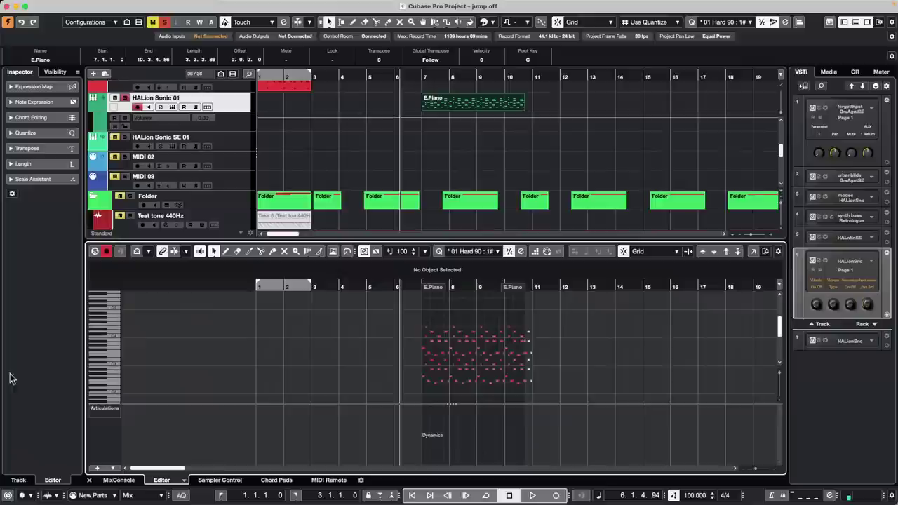
Switch the E.Piano part's controller lane to CC 20 (Control 20)
left_click(114, 411)
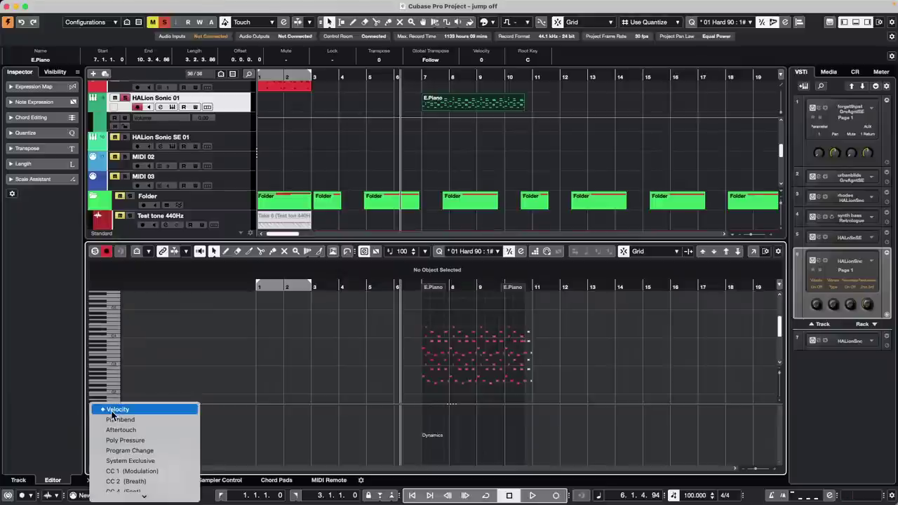
mouse_move(143, 496)
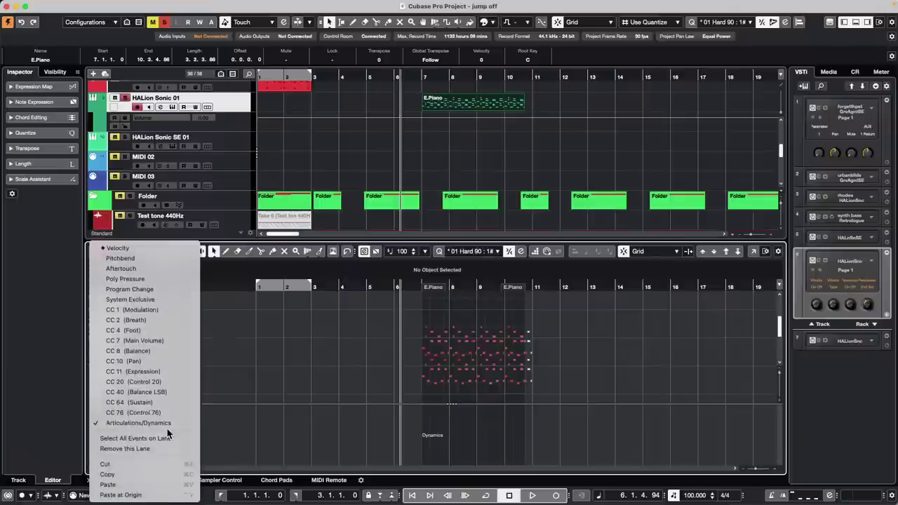
left_click(133, 382)
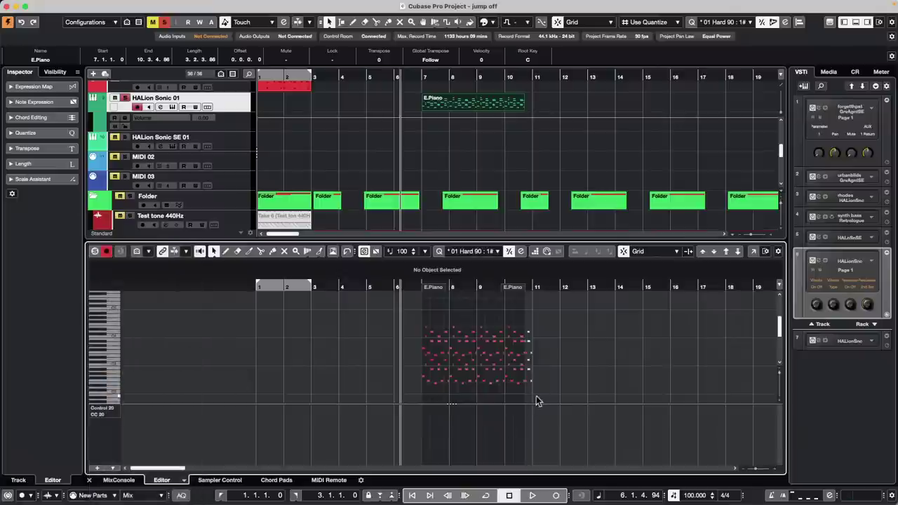
Draw a freehand CC 20 curve from the start of the E.Piano part at bar 7 to about bar 14
right_click(434, 441)
left_click(433, 438)
mouse_move(429, 436)
left_mouse_down()
mouse_move(432, 428)
mouse_move(528, 416)
mouse_move(622, 437)
left_mouse_up()
mouse_move(443, 441)
left_mouse_down()
mouse_move(474, 435)
mouse_move(497, 451)
left_mouse_up()
Draw straight CC 20 ramps with the Line tool over the curve within the E.Piano part, falling and then rising
right_click(426, 417)
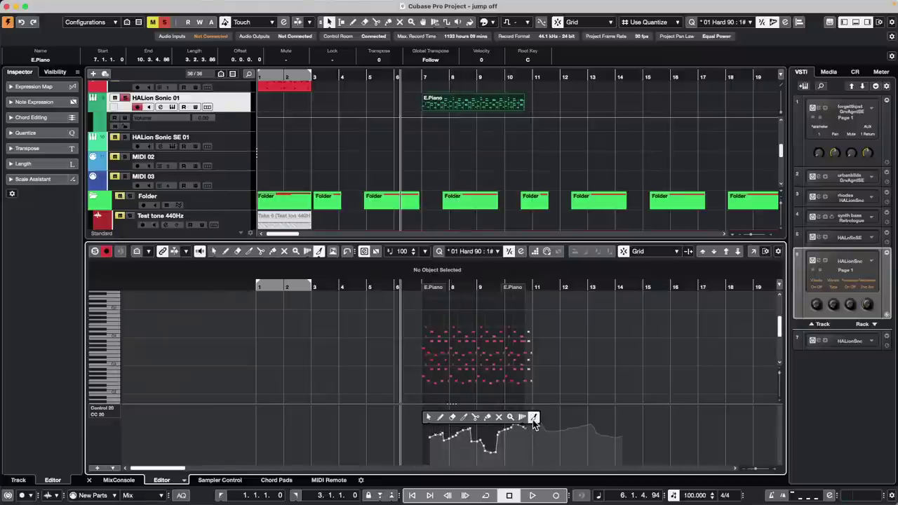
left_click(533, 419)
left_click(454, 421)
left_click(430, 419)
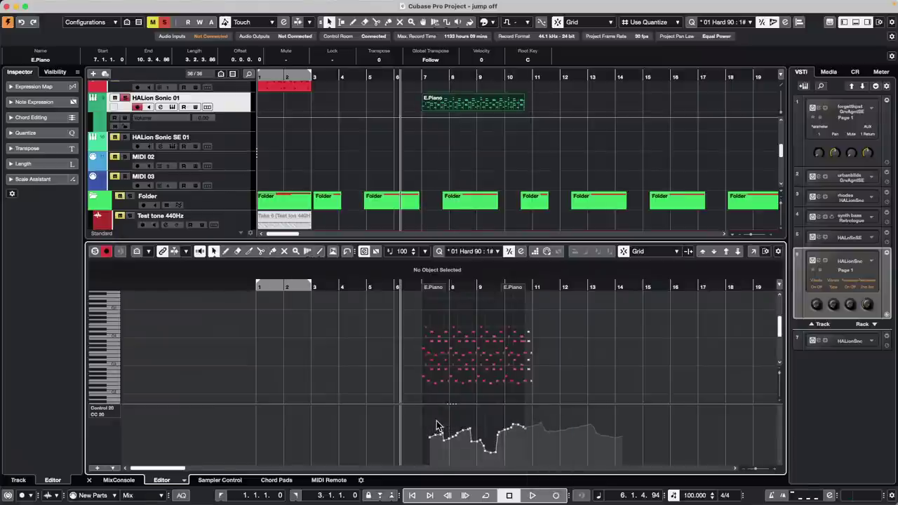
right_click(437, 426)
left_click(536, 421)
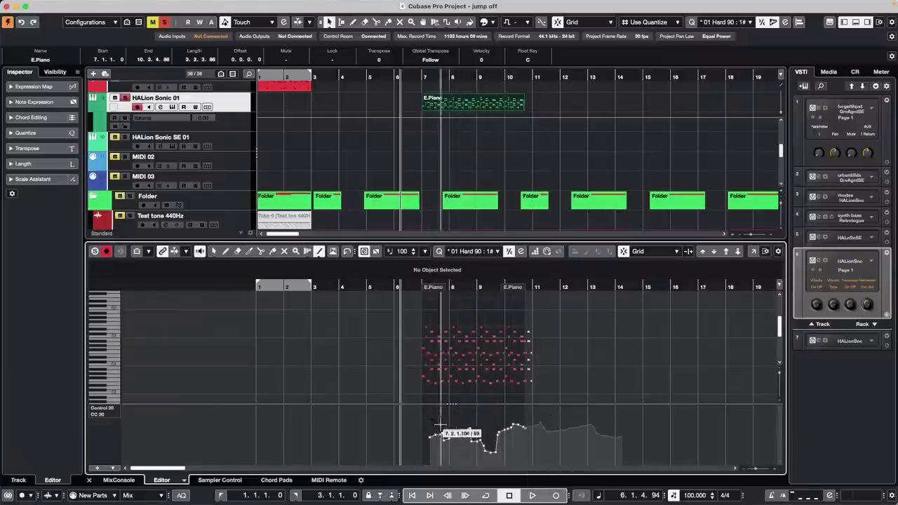
left_click_drag(431, 420, 505, 430)
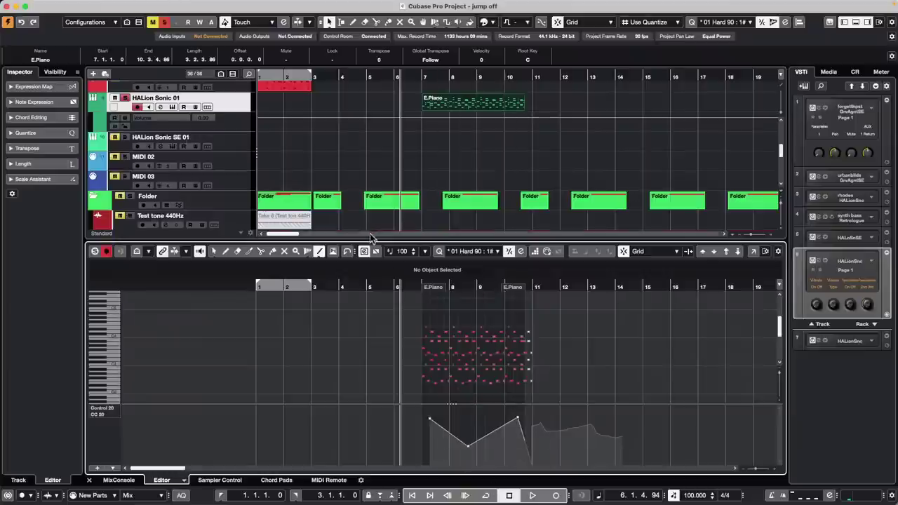
Enlarge the track area above the Key Editor and expand the HALion Sonic 01 track's basic settings in the Inspector
left_click_drag(370, 238, 370, 305)
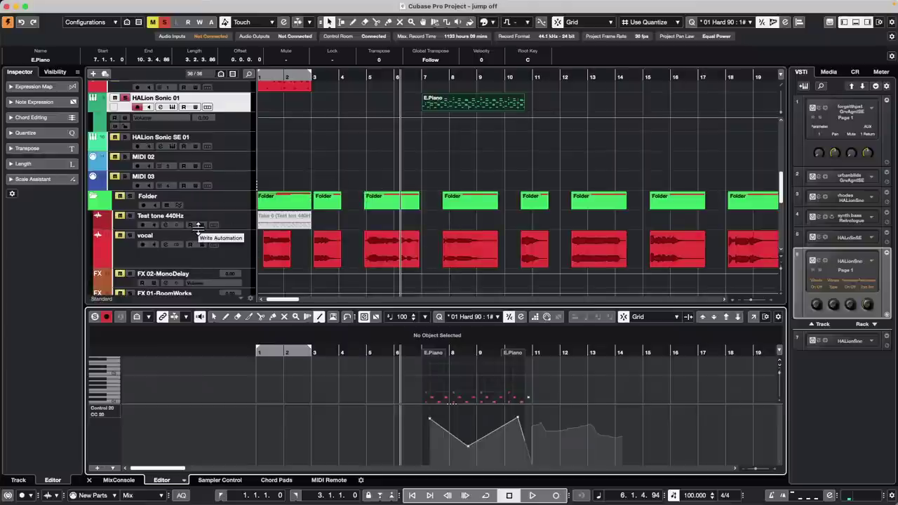
left_click(365, 236)
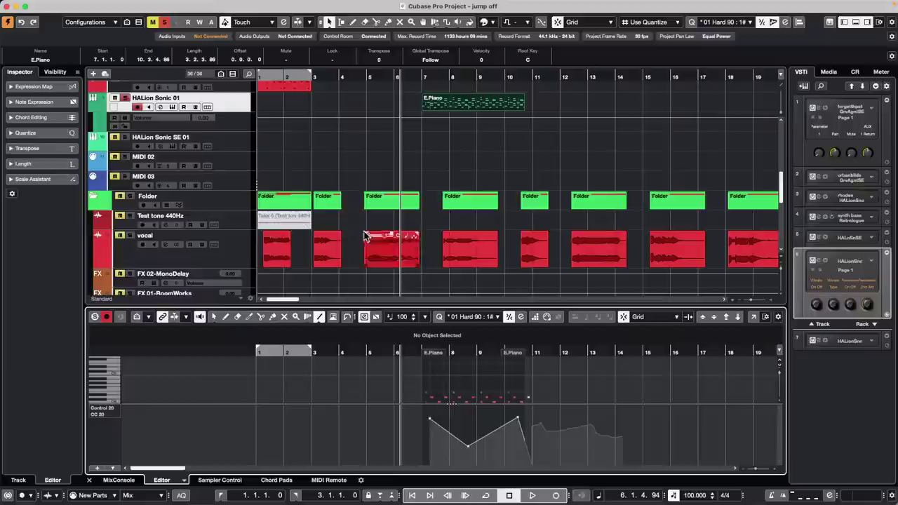
left_click(234, 109)
double_click(37, 86)
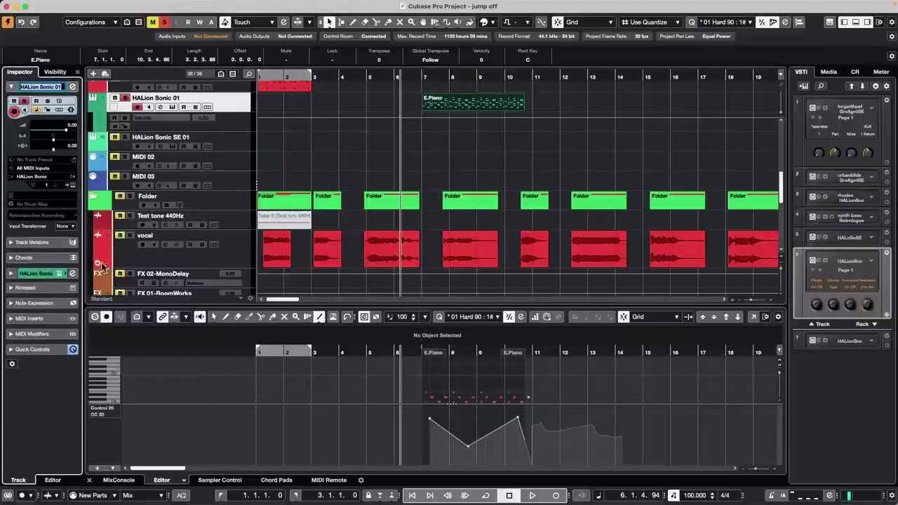
Set the HALion Sonic 01 track's Input Transformer to Track and open the Track Input Transformer with module 1 active
left_click(65, 226)
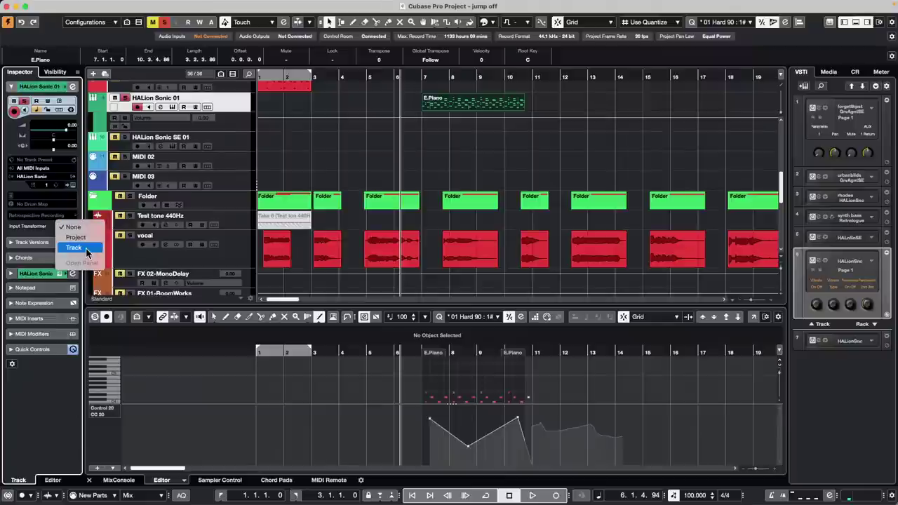
left_click(73, 247)
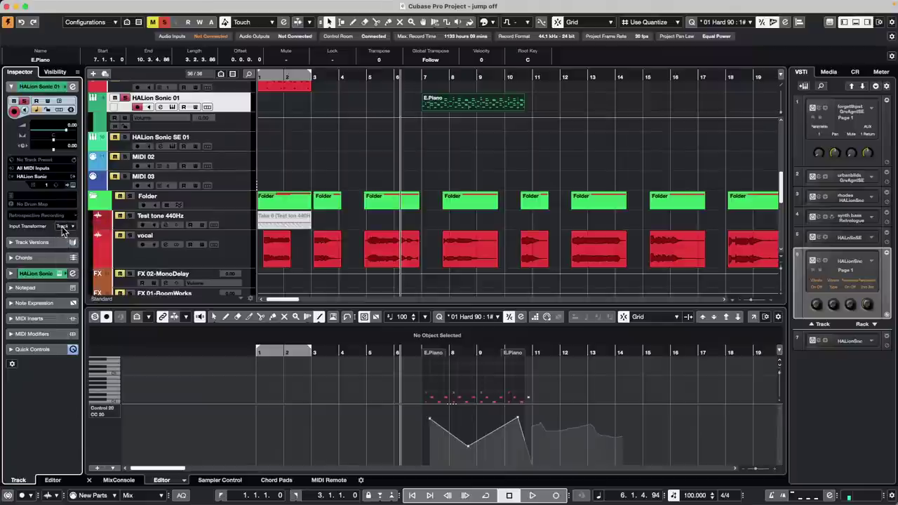
left_click(65, 227)
left_click(73, 246)
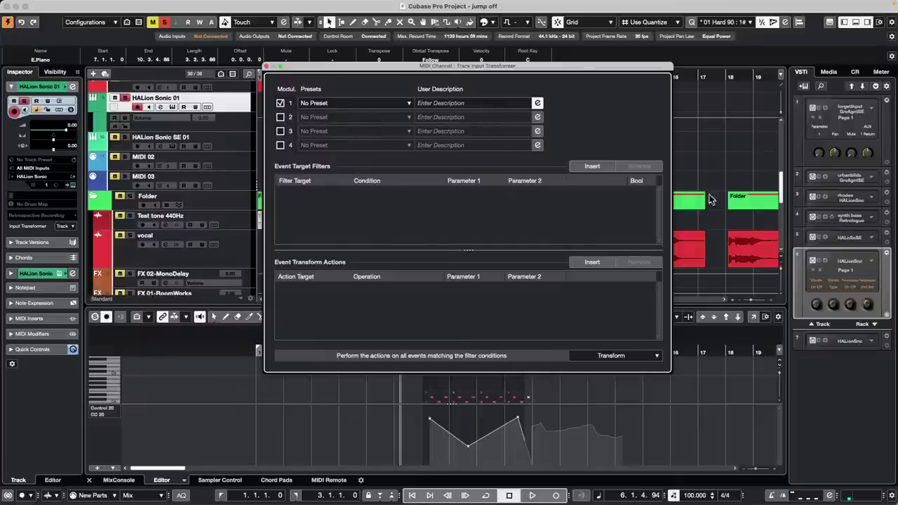
Insert an event target filter for Type Is Equal Controller, keeping the transformer's mode on Transform
left_click(589, 166)
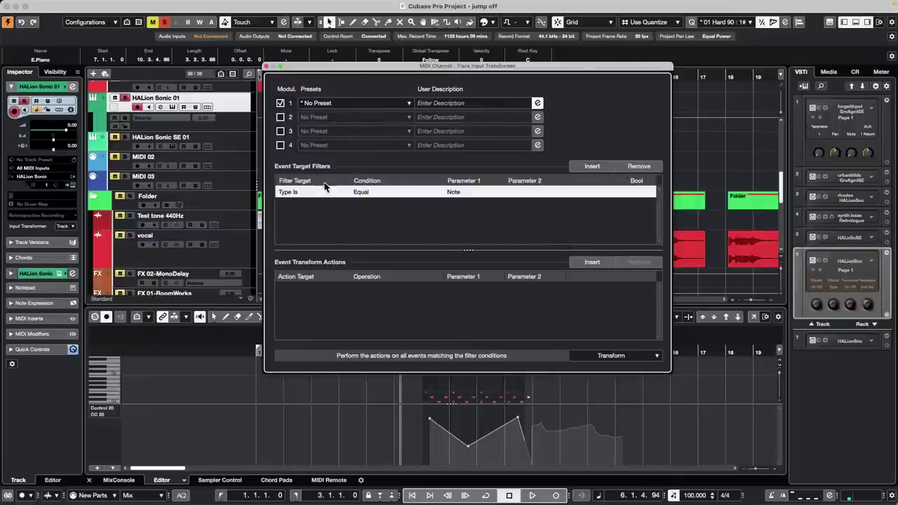
left_click(608, 356)
left_click(608, 356)
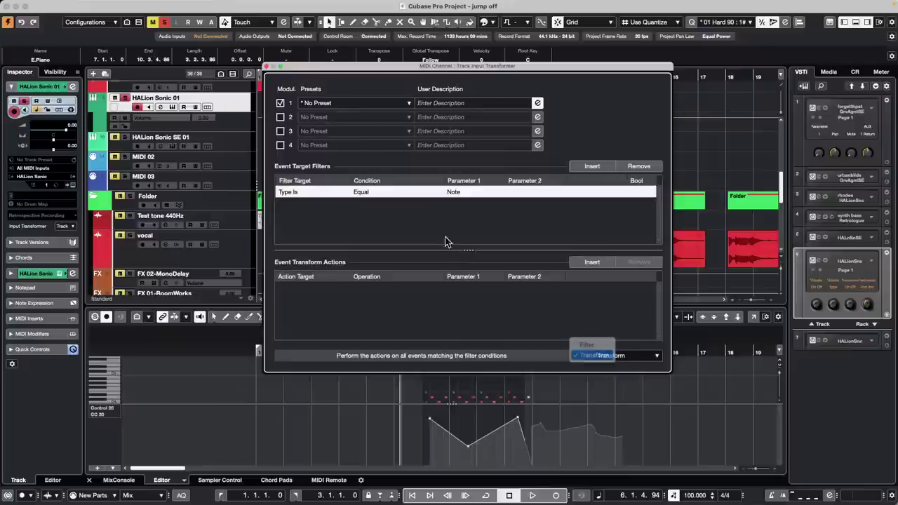
left_click(483, 197)
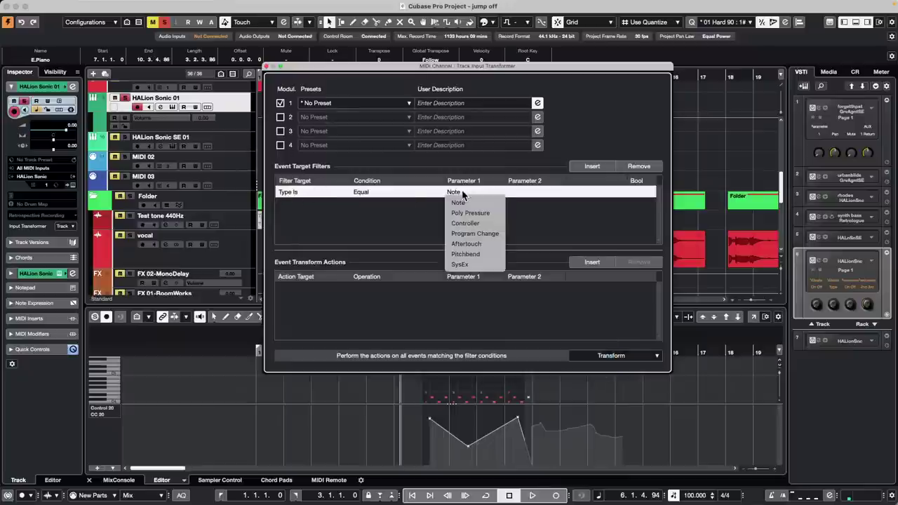
left_click(494, 223)
Insert a second event target filter for MIDI Controller No. Equal CC 11 (Expression)
left_click(586, 166)
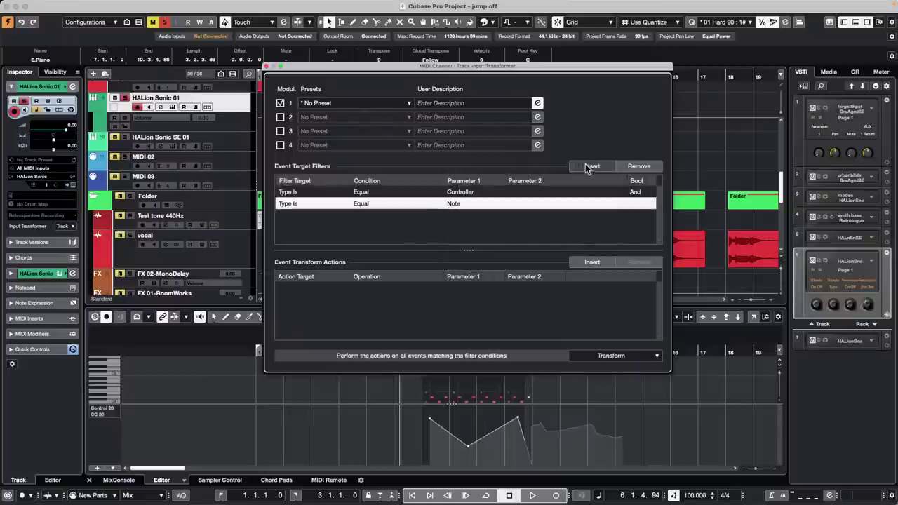
left_click(301, 204)
left_click(454, 222)
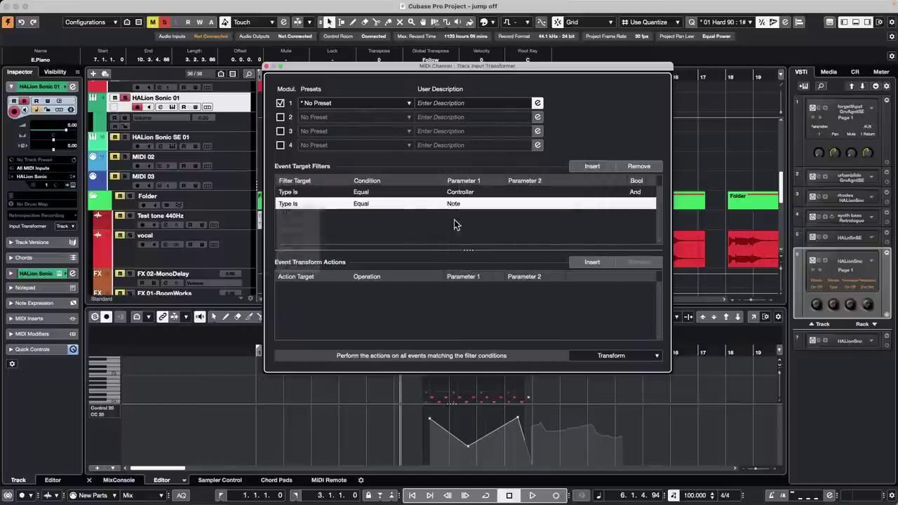
left_click(296, 205)
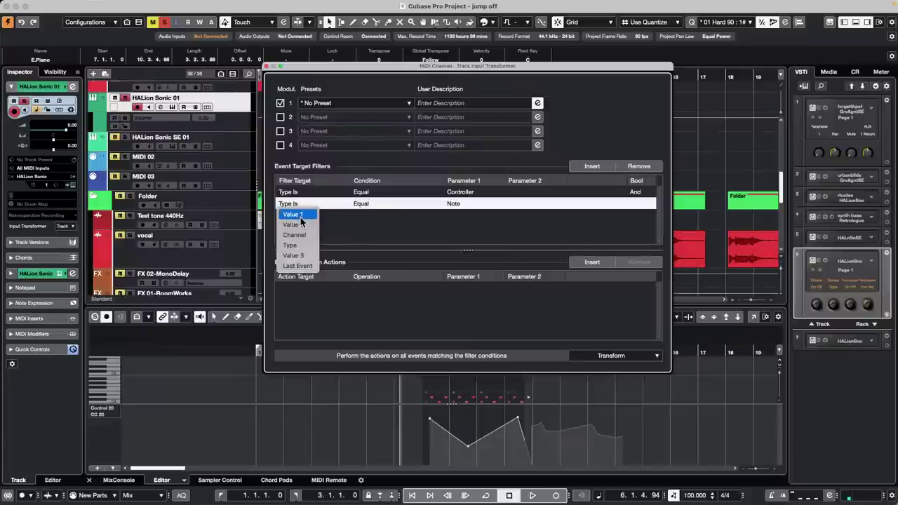
left_click(301, 225)
left_click(374, 205)
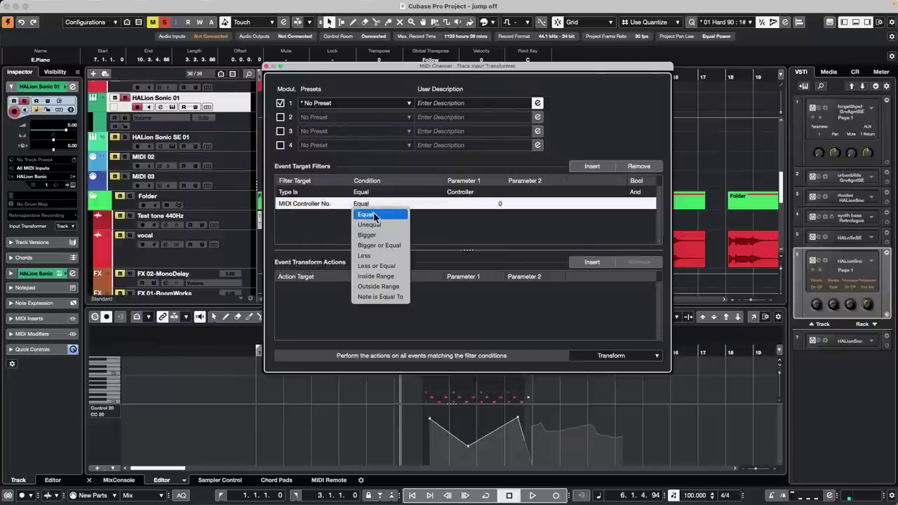
left_click(367, 214)
left_click(463, 205)
type("11")
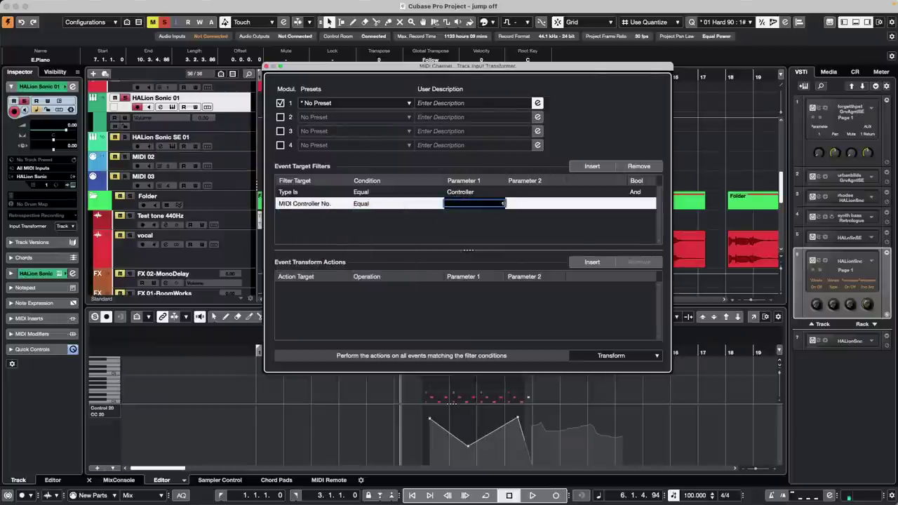
key("Return")
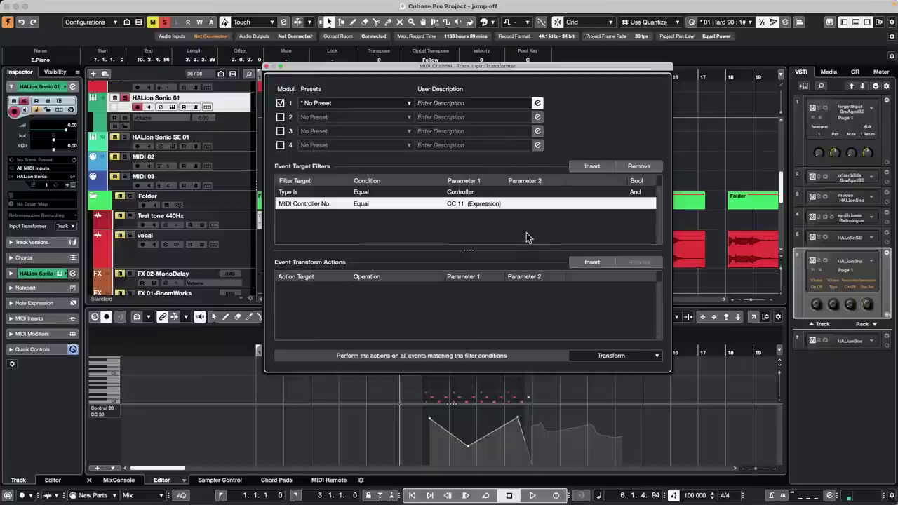
Insert an event transform action that subtracts 10 from Value 1
left_click(604, 262)
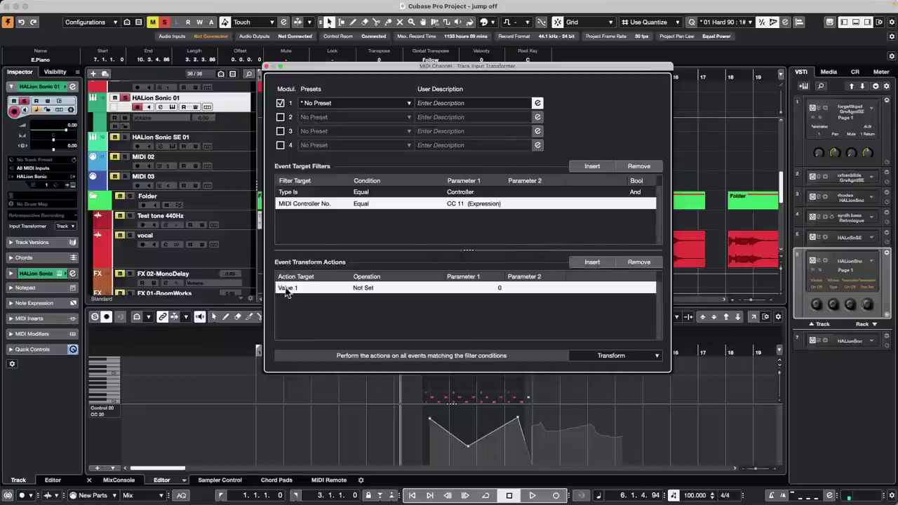
left_click(368, 287)
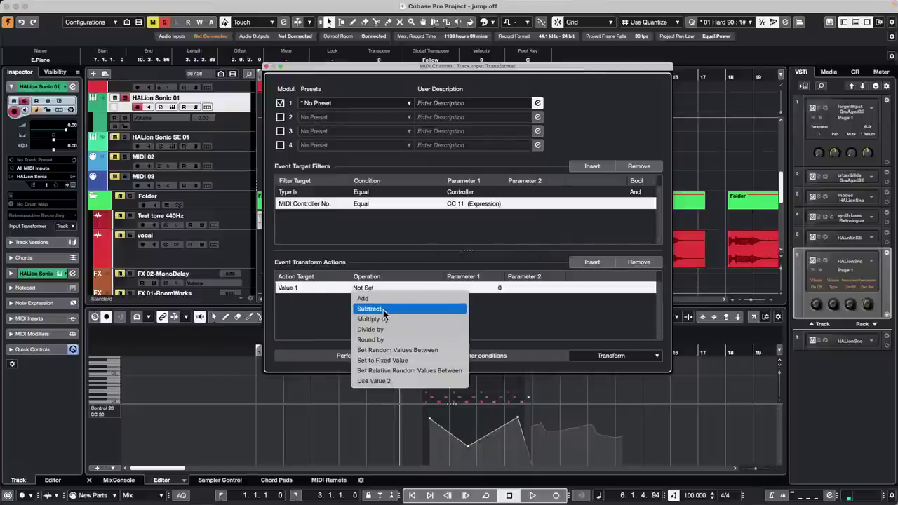
left_click(370, 309)
left_click(499, 290)
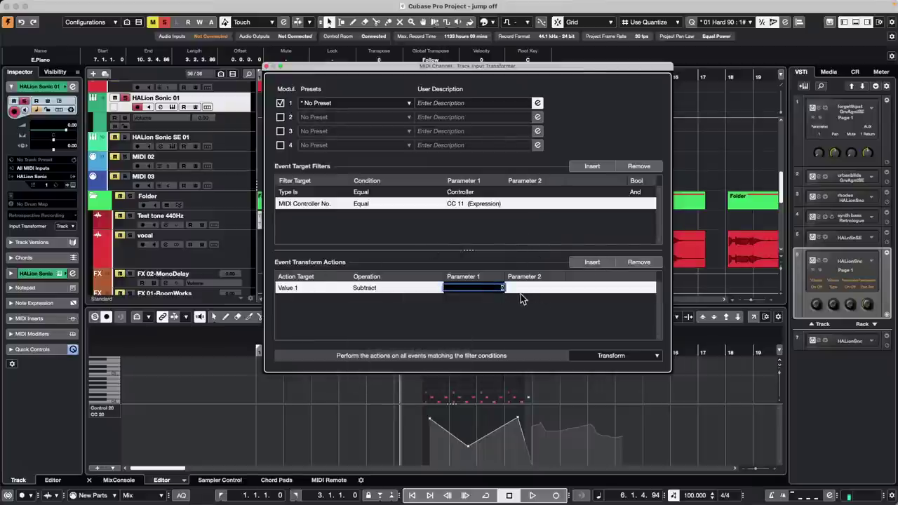
type("10")
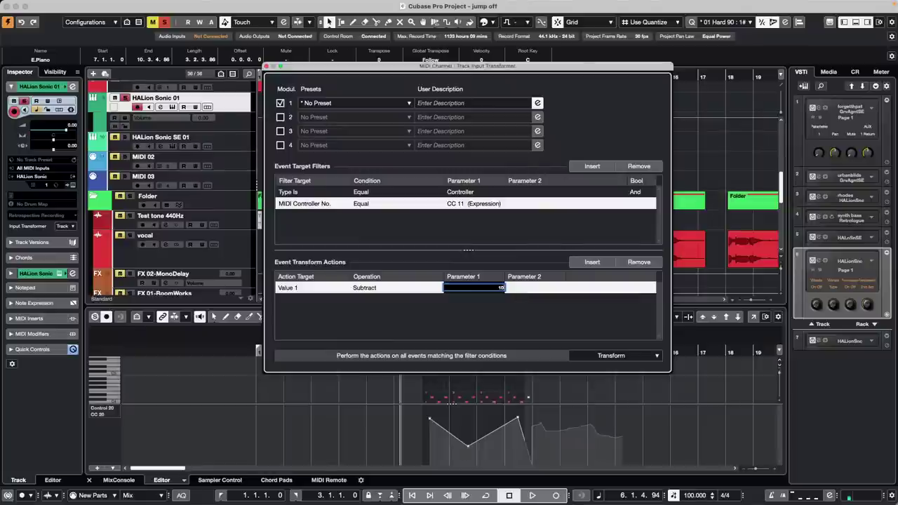
key("Return")
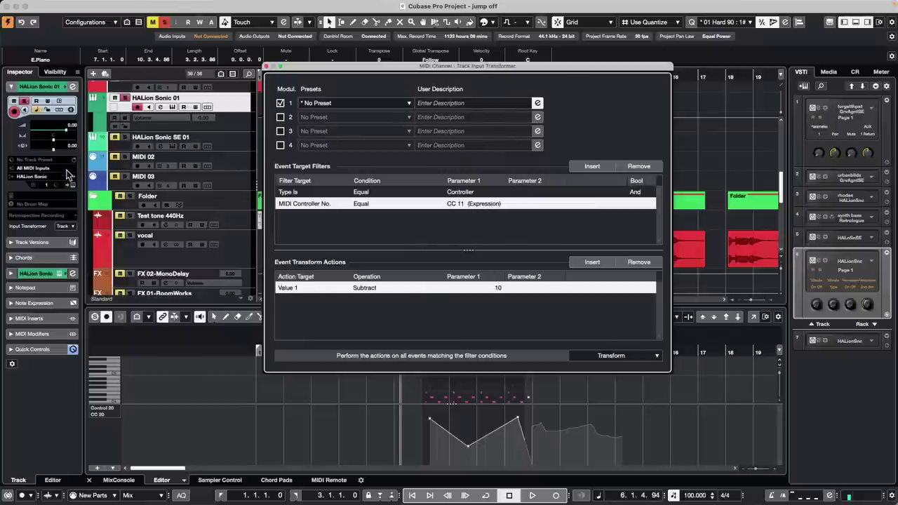
Change the controller filter to CC 1 (Modulation) and the Value 1 transform action to Add 10
left_click(280, 102)
left_click(280, 103)
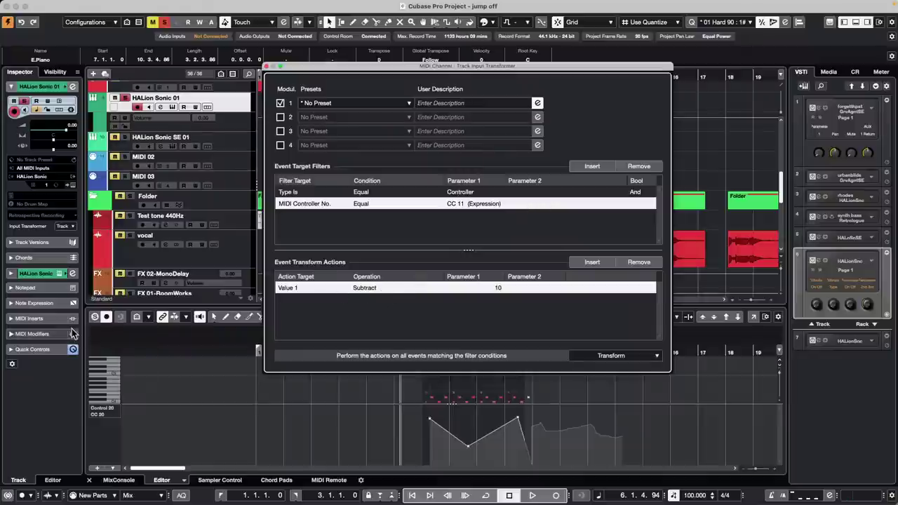
left_click(376, 289)
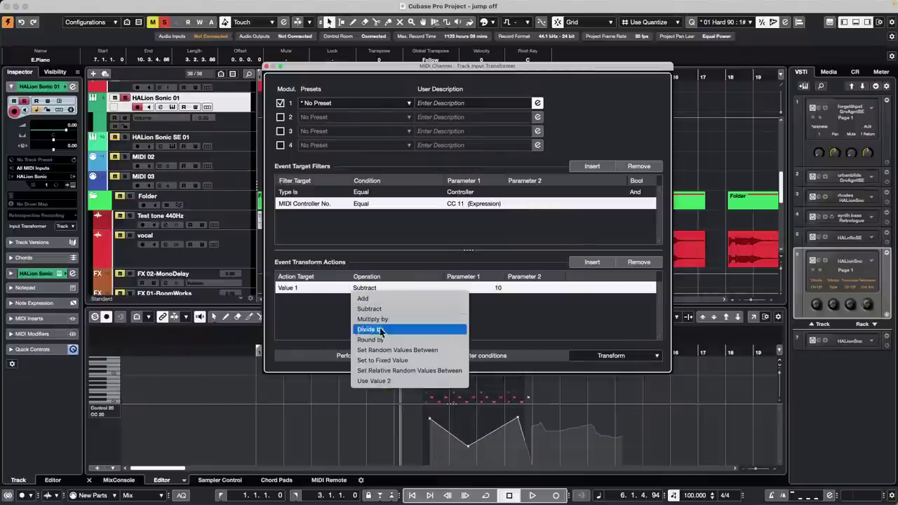
left_click(385, 299)
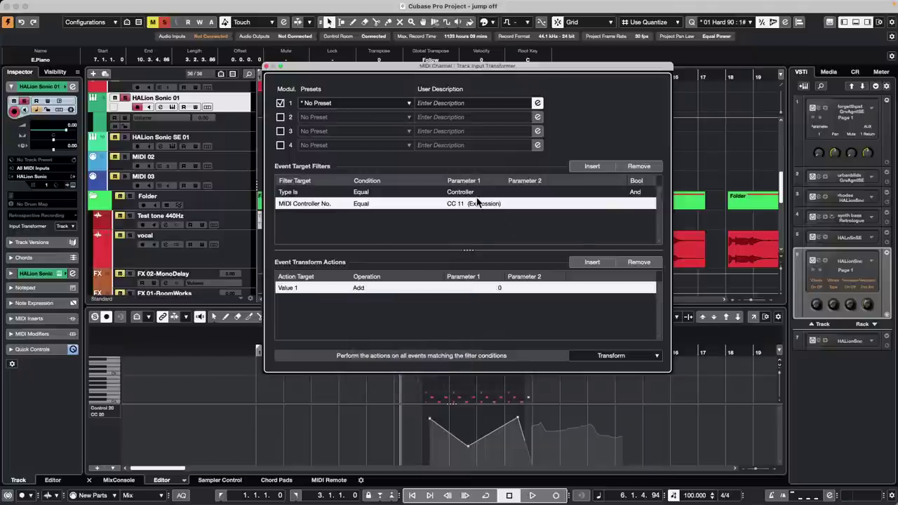
left_click(480, 204)
type("1")
key("Return")
left_click(495, 288)
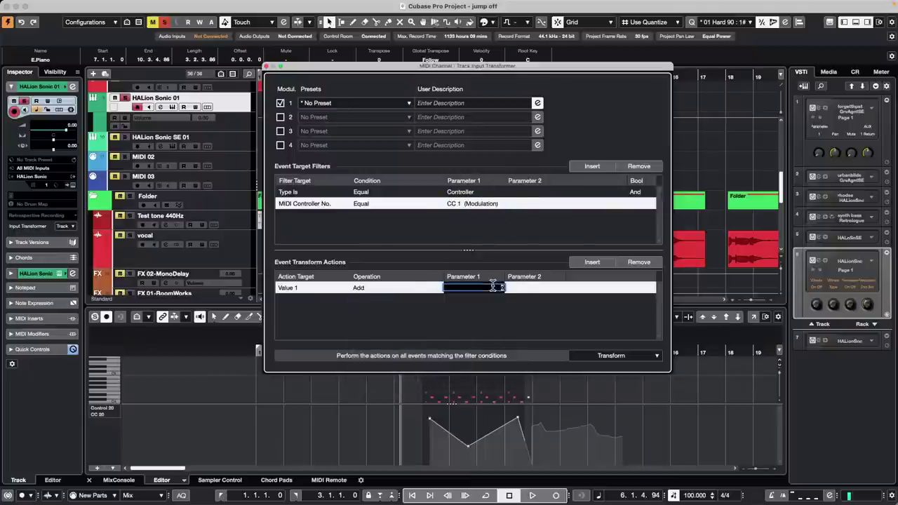
type("10")
key("Return")
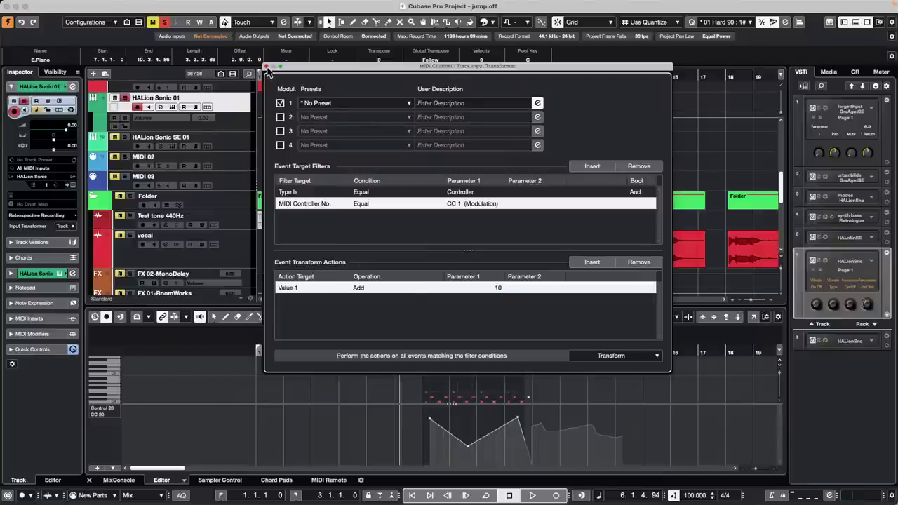
Insert MIDI Monitor in the HALion Sonic 01 track's first MIDI insert slot and arrange its window beside the Track Input Transformer
left_click_drag(309, 70, 445, 83)
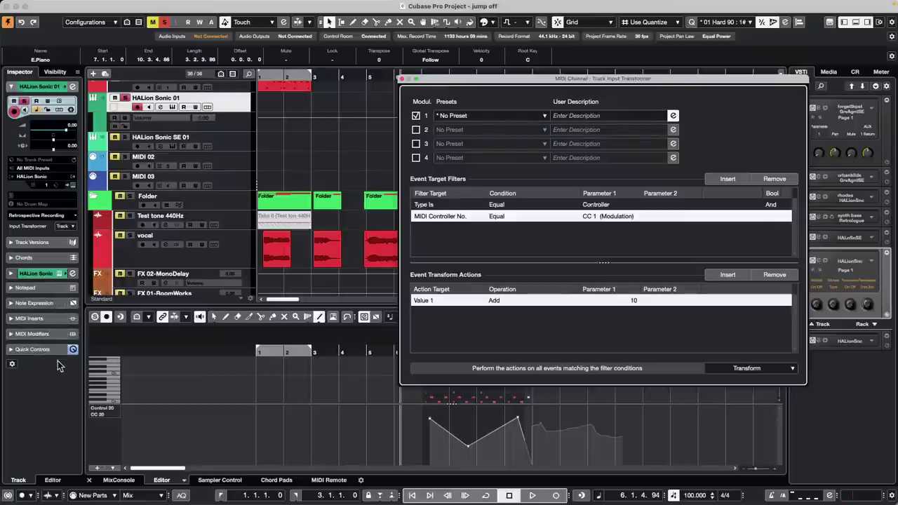
left_click(36, 320)
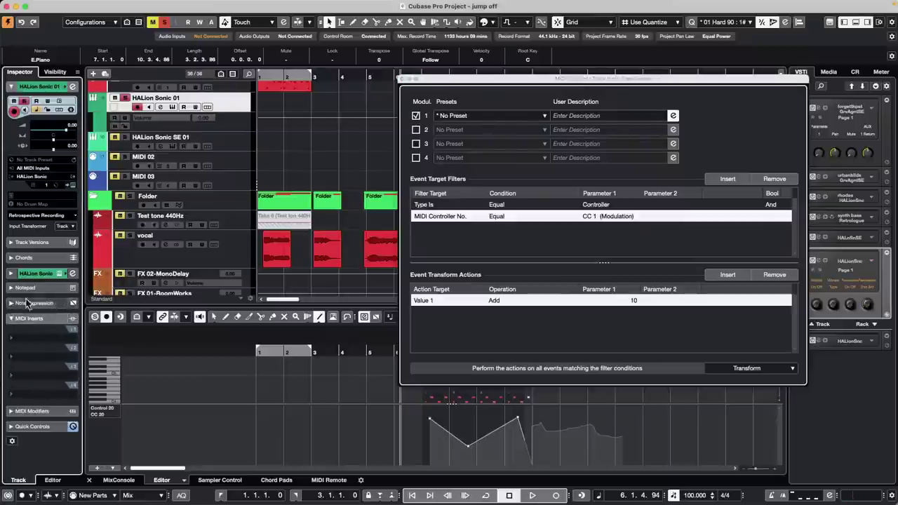
left_click(39, 339)
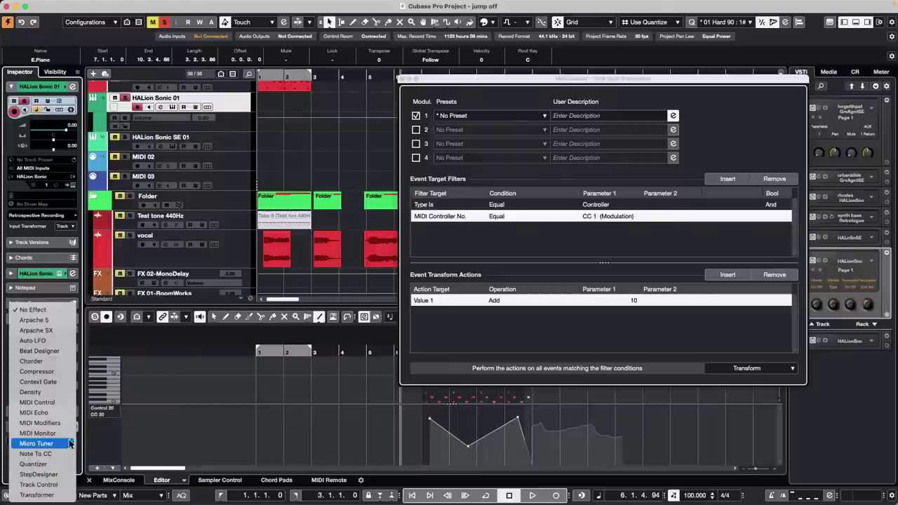
left_click(58, 434)
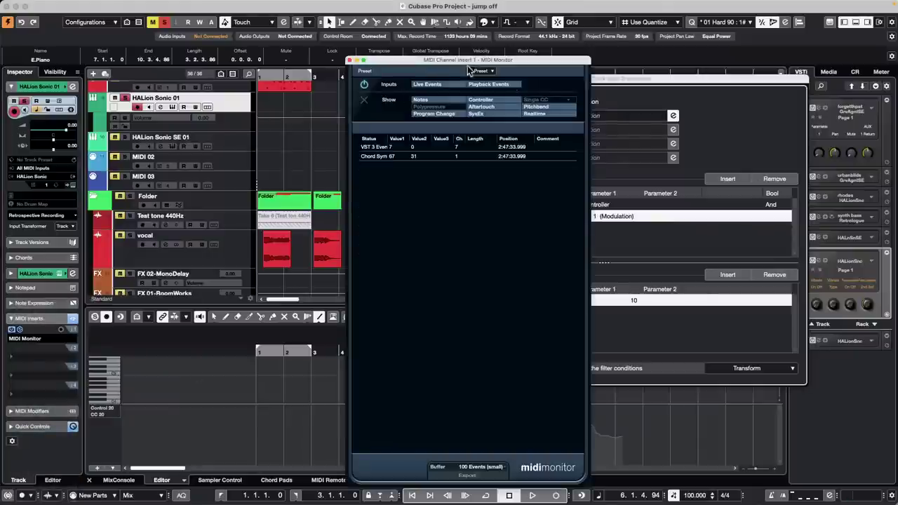
left_click_drag(437, 60, 184, 47)
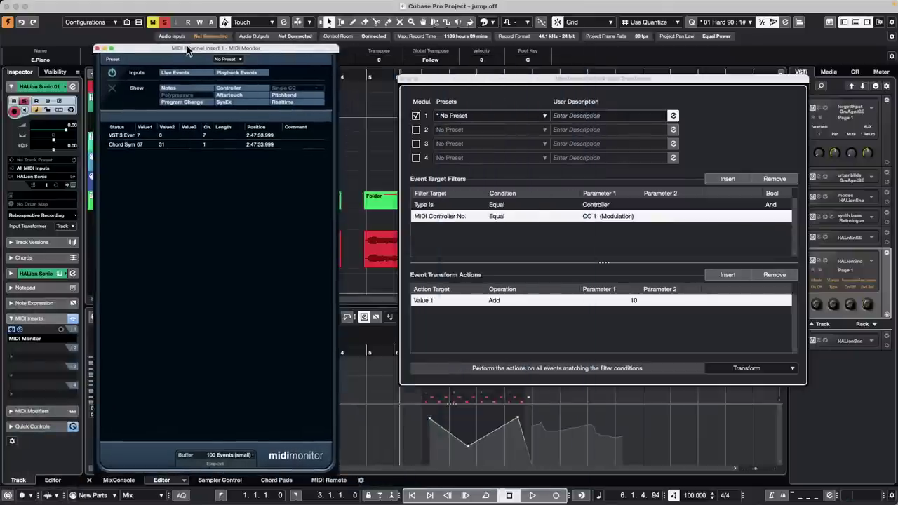
Compare incoming controller data in the MIDI Monitor with transformer module 1 off and on, and close the monitor window
left_click(416, 115)
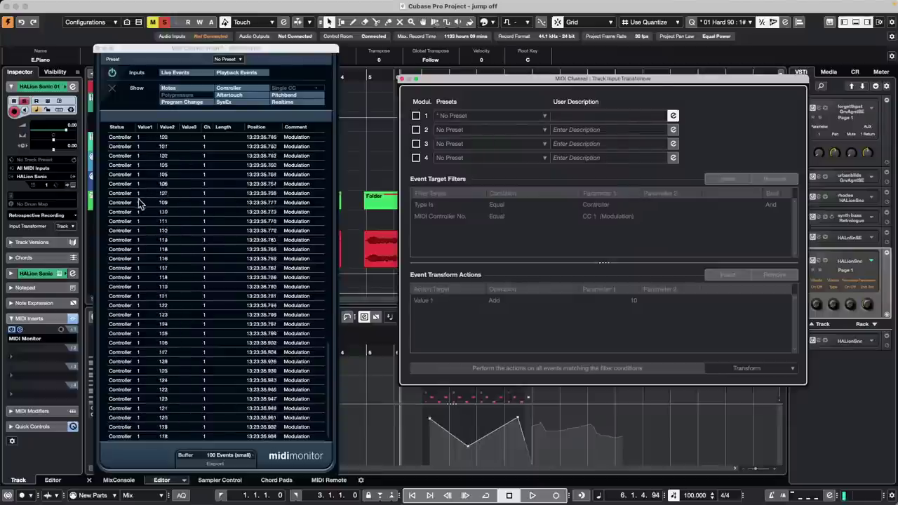
left_click(416, 116)
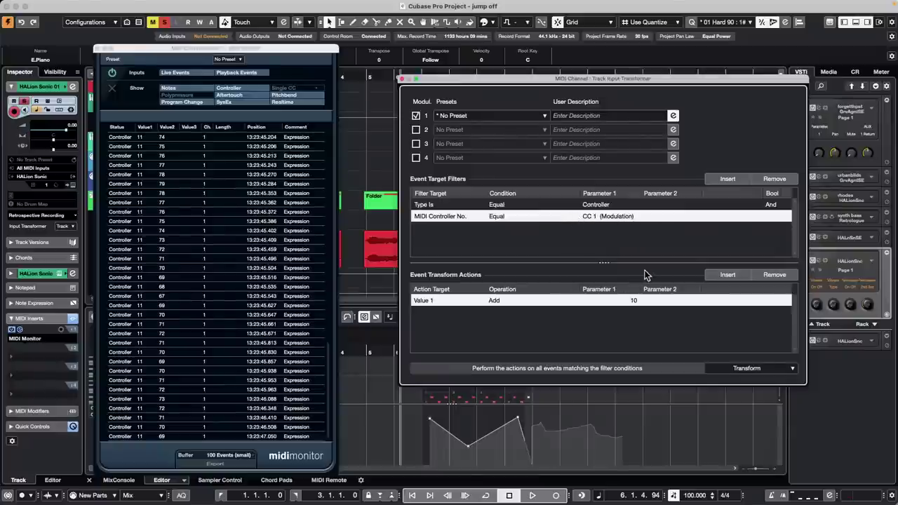
left_click(525, 301)
left_click(613, 244)
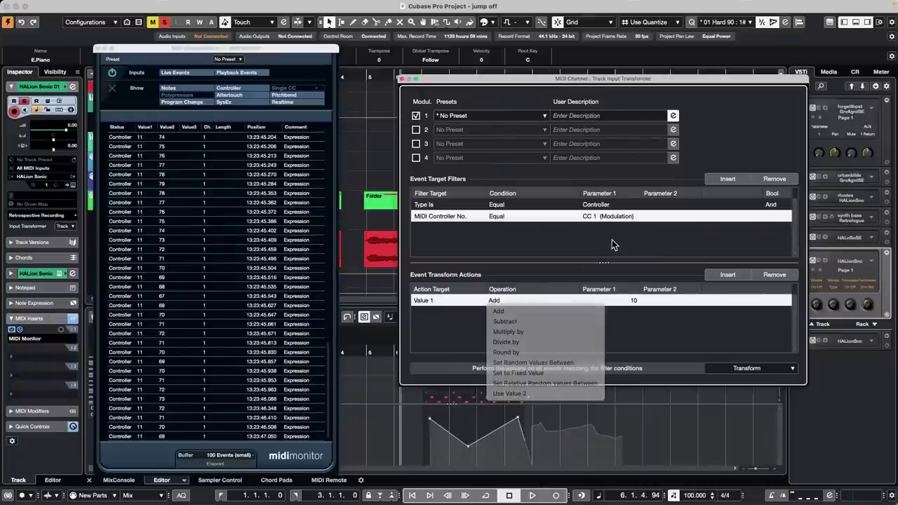
left_click(97, 50)
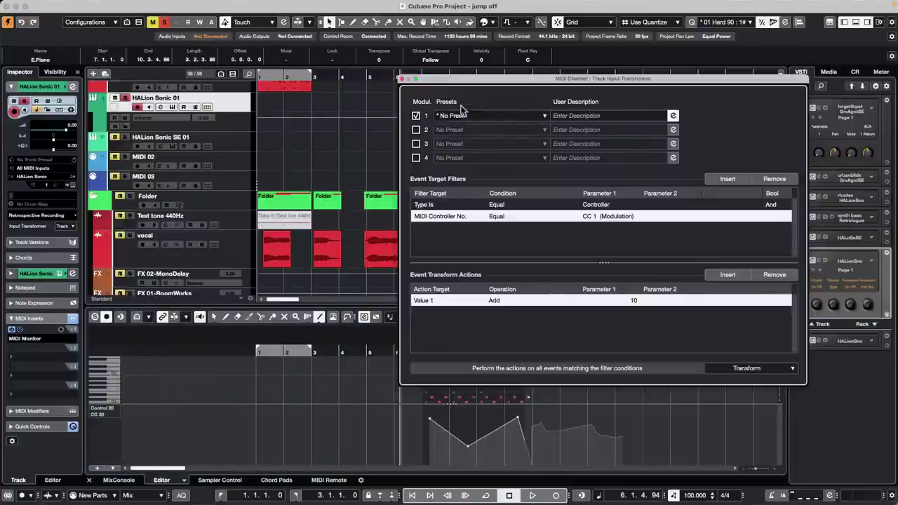
Switch transformer module 1 off and back on while reviewing the track's Input Transformer options
left_click(416, 116)
left_click(416, 116)
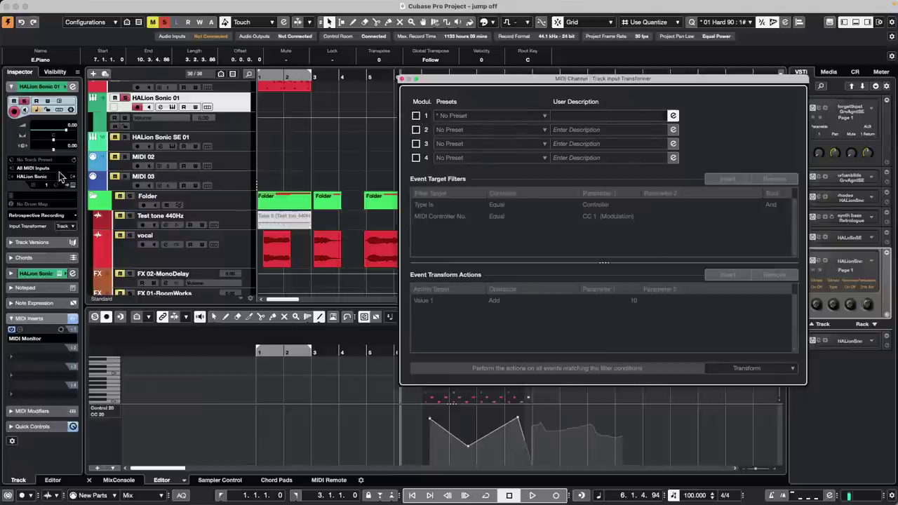
left_click(69, 228)
left_click(72, 230)
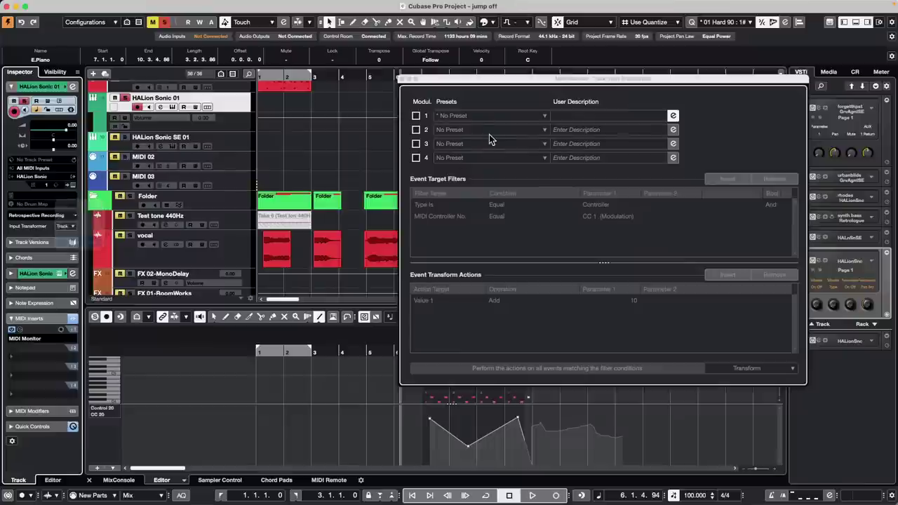
left_click(416, 116)
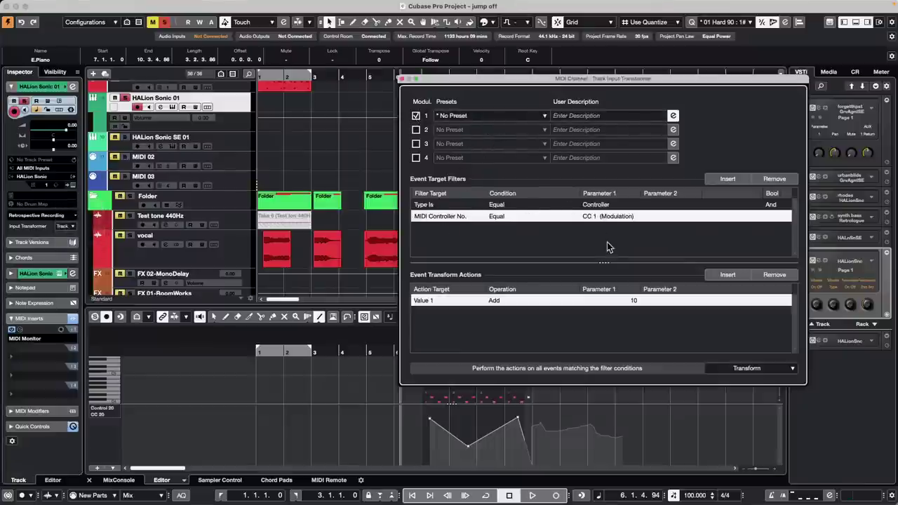
Set the MIDI Controller No. event target filter to CC 11 (Expression), keeping the Equal condition
left_click(511, 218)
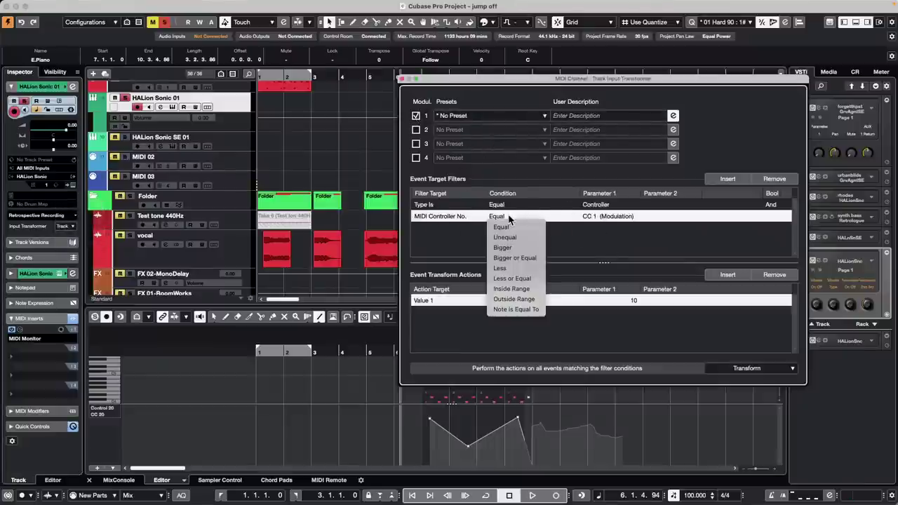
left_click(620, 222)
left_click(620, 222)
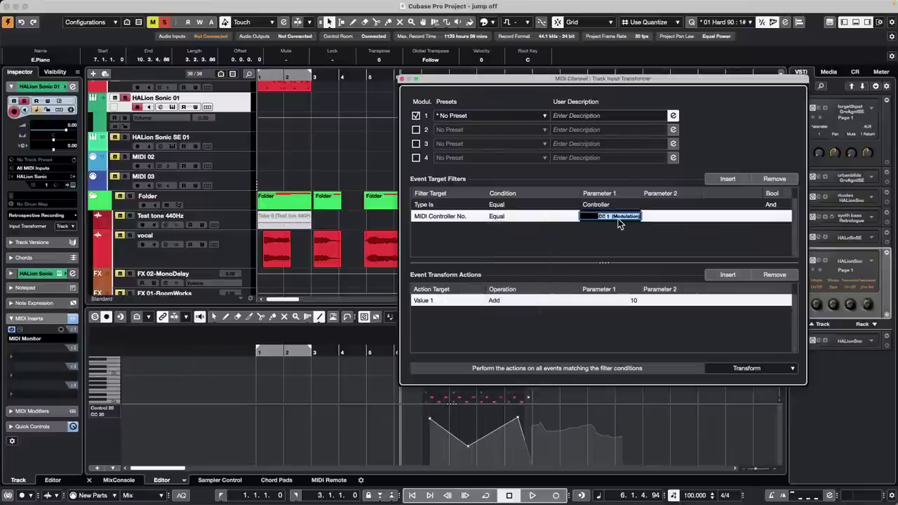
type("11")
key("Return")
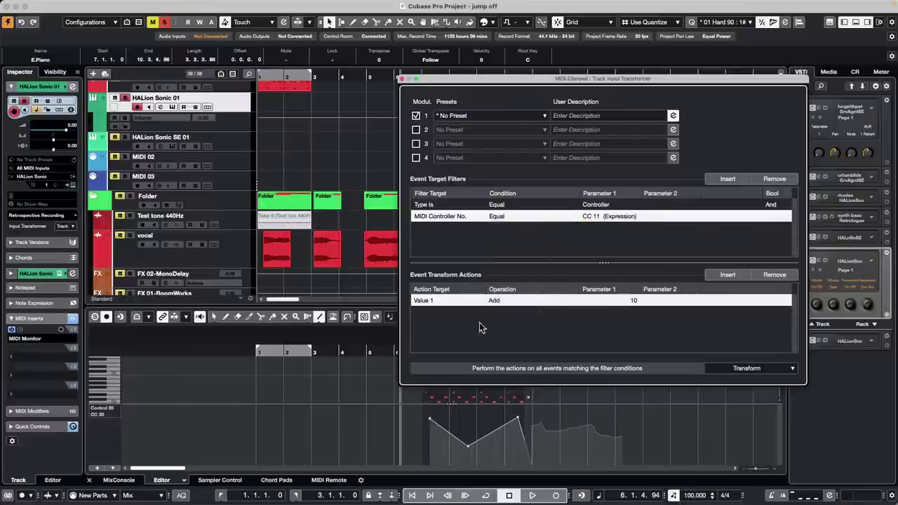
Set the Value 1 transform action to Subtract 10, keeping the transformer's mode on Transform
left_click(507, 302)
left_click(512, 322)
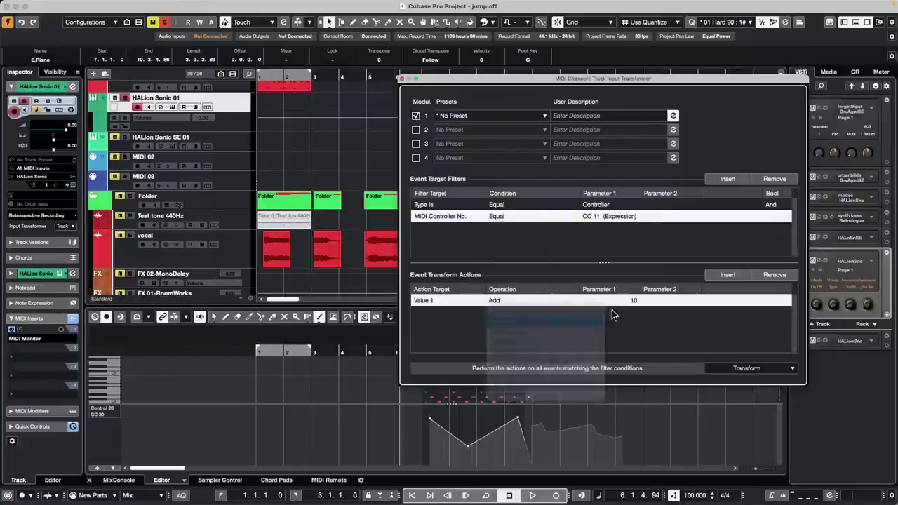
left_click(631, 303)
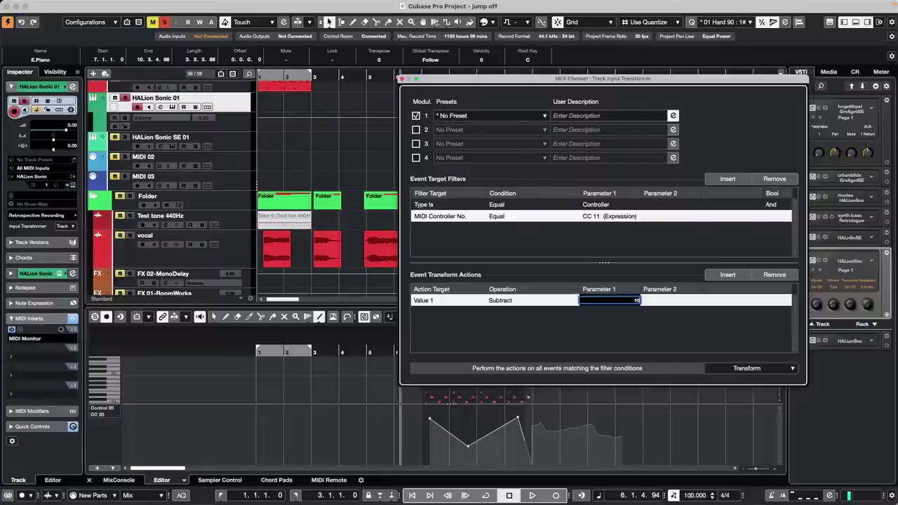
type("10")
key("Return")
left_click(762, 368)
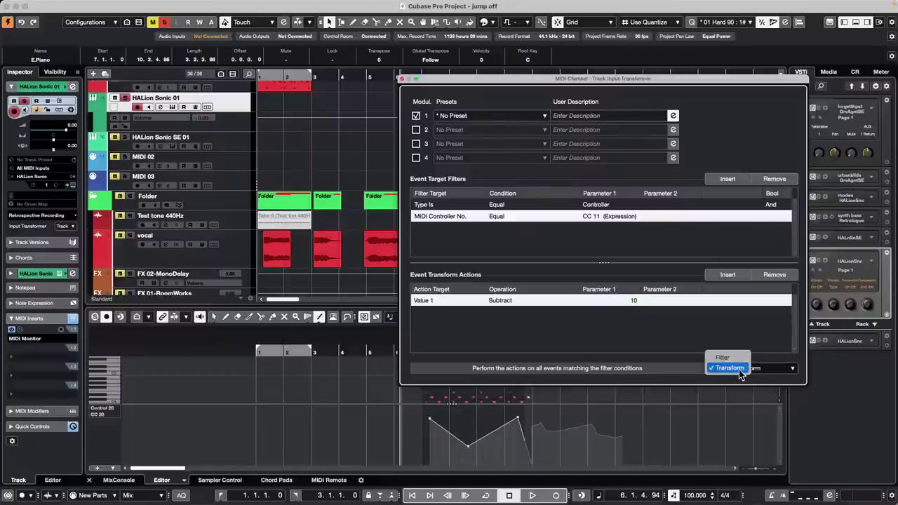
Review the track's Input Transformer options, keeping Track selected, and close the Track Input Transformer window
left_click(70, 229)
left_click(69, 229)
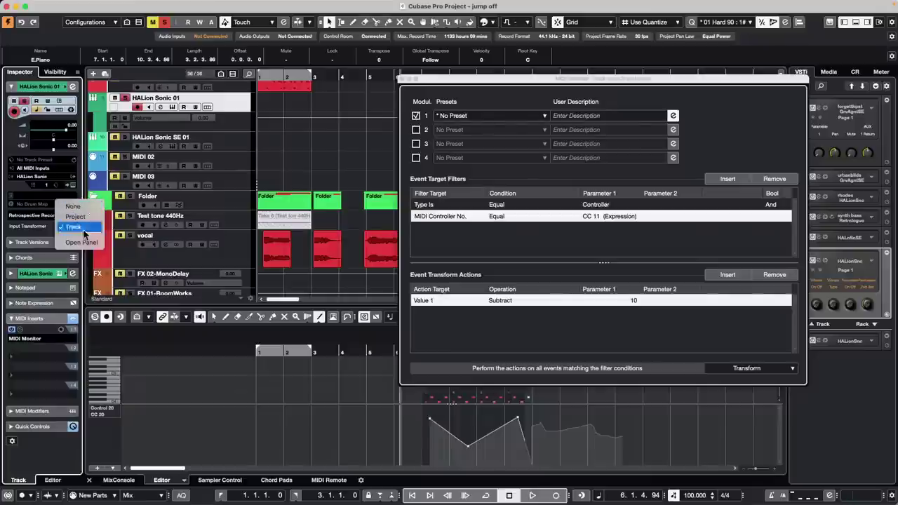
left_click(402, 81)
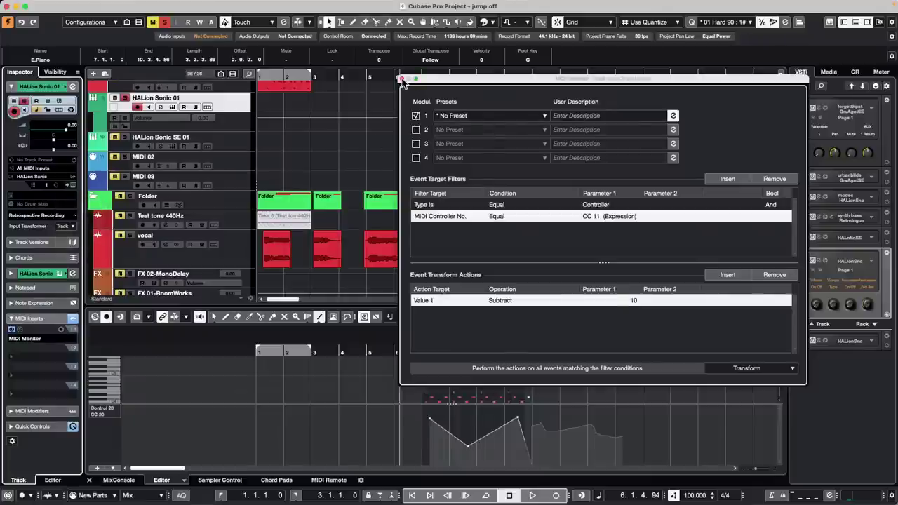
left_click(401, 80)
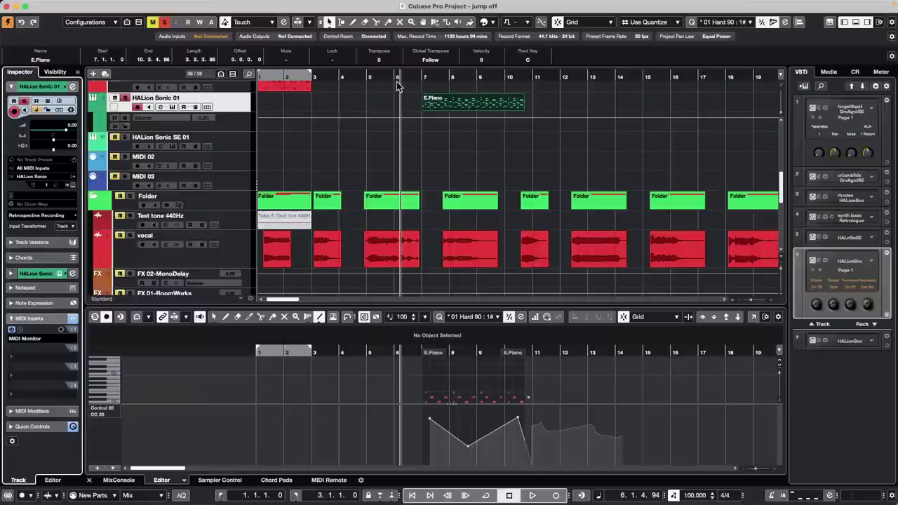
Launch Nuendo 12 and open the renewal page for its expired NFR license
mouse_move(211, 502)
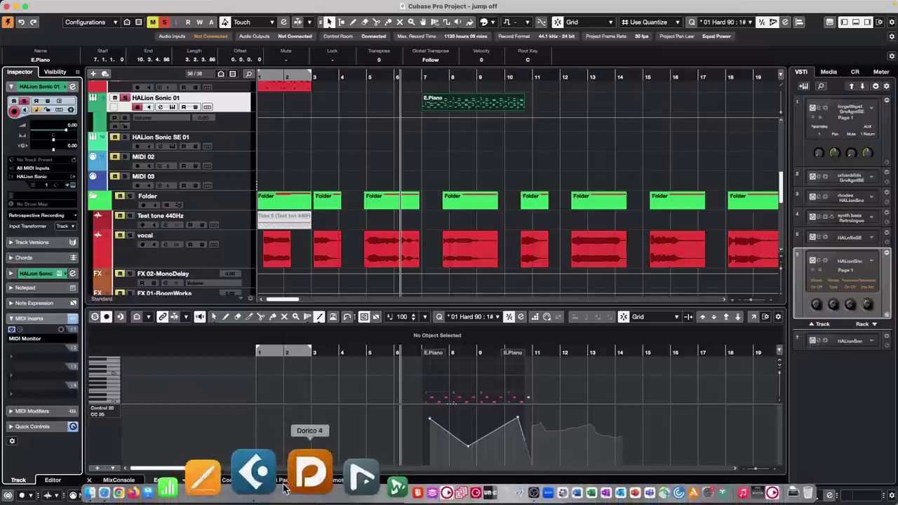
left_click(304, 483)
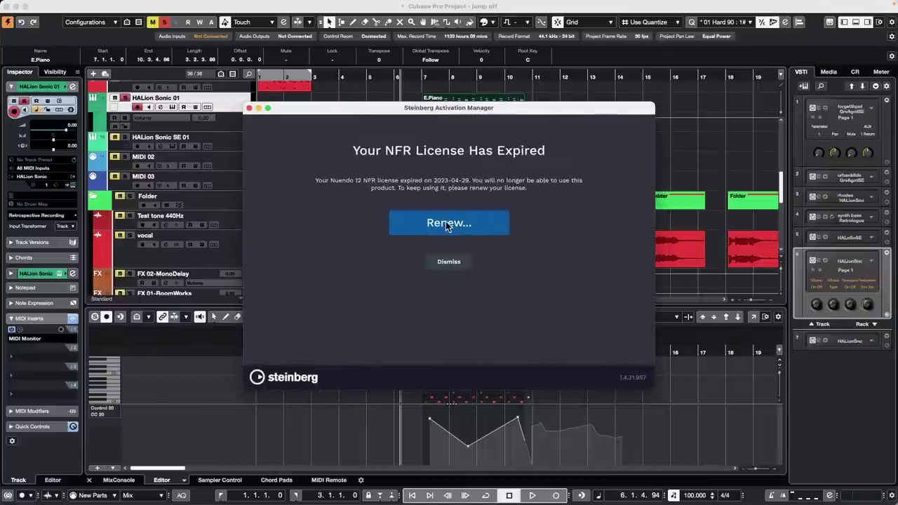
left_click(458, 227)
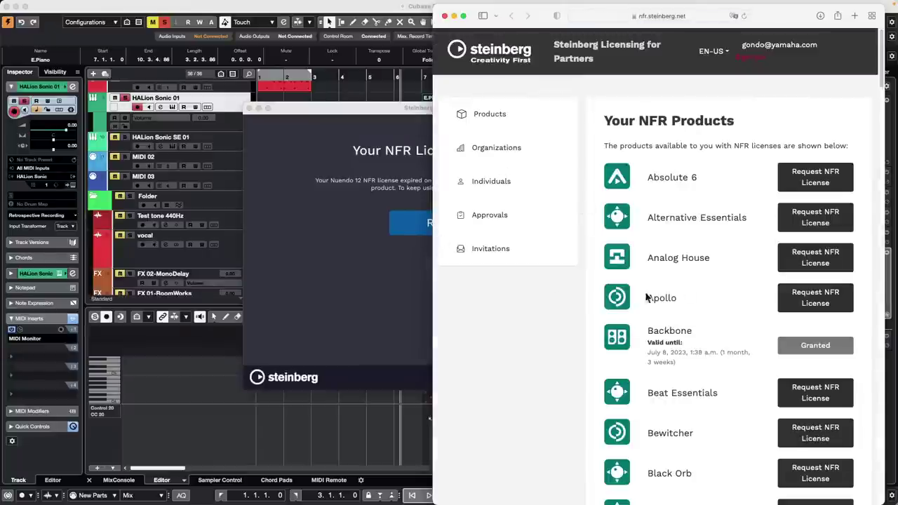
Find Nuendo 12 in the NFR products list and request its license renewal
scroll(698, 296, "down", 10)
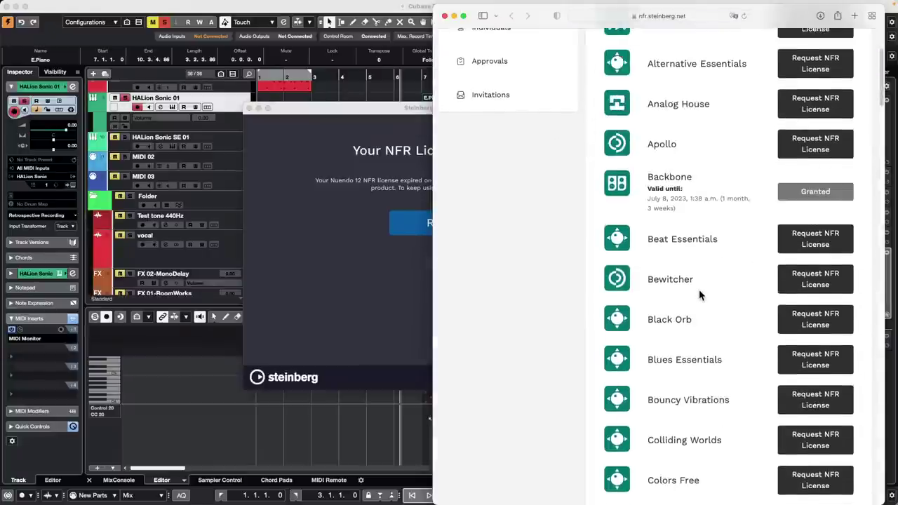
scroll(699, 295, "down", 15)
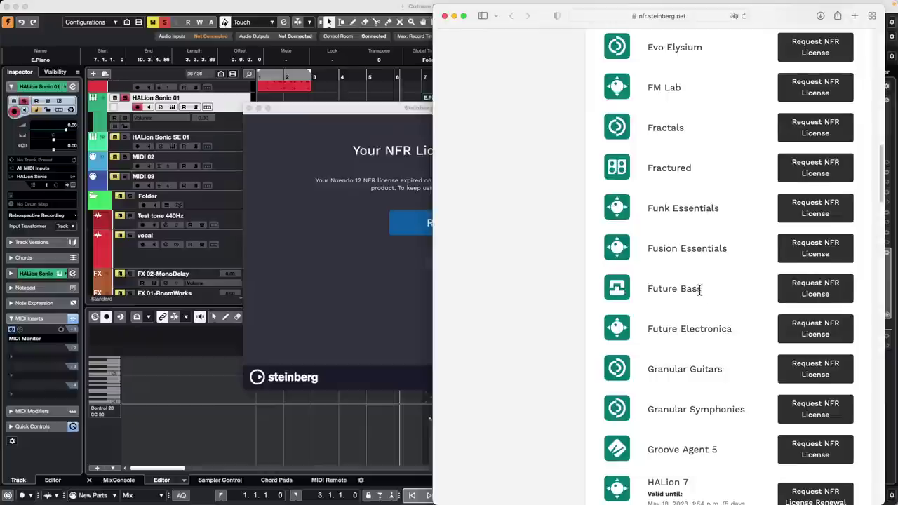
scroll(699, 295, "down", 20)
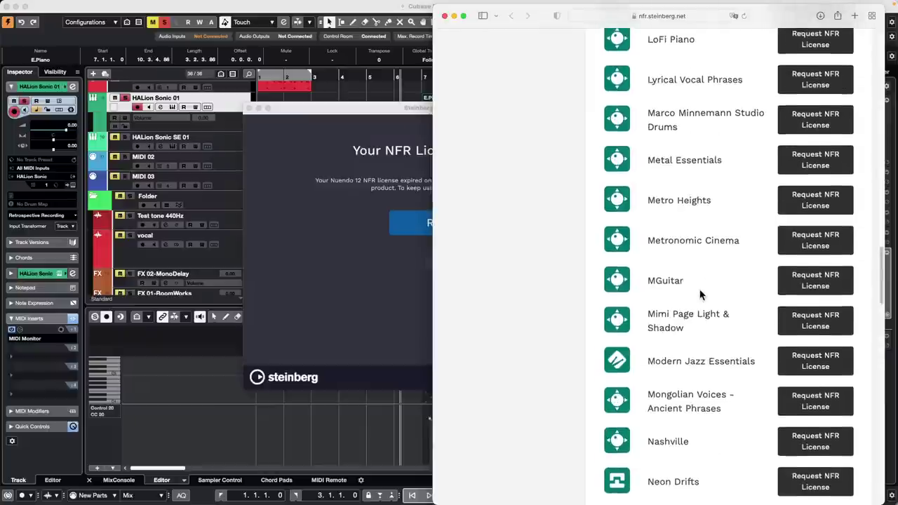
scroll(700, 295, "up", 8)
scroll(700, 295, "up", 20)
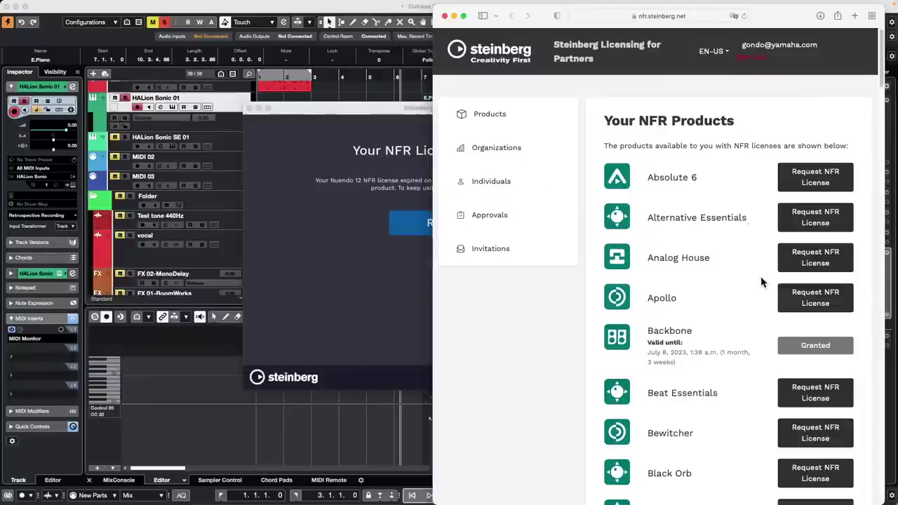
scroll(761, 281, "down", 20)
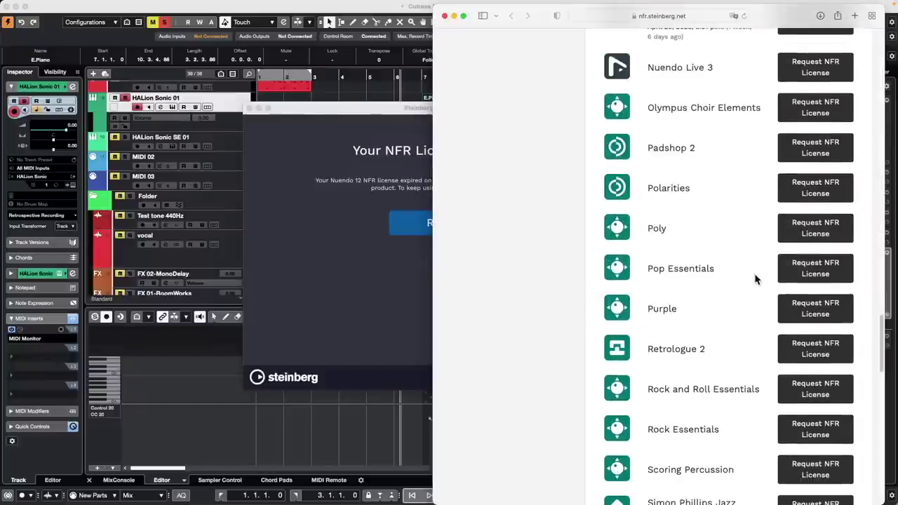
scroll(755, 279, "up", 3)
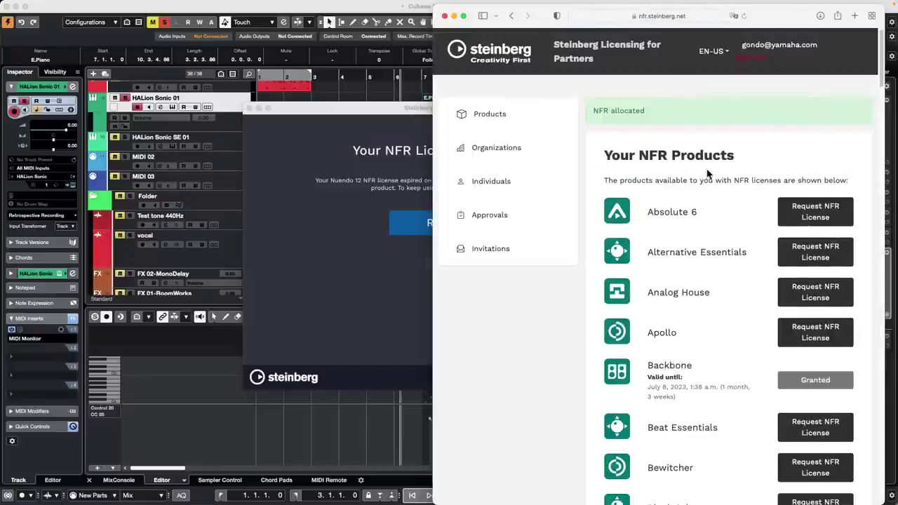
Close the licensing page, dismiss the expired-license notice and find Nuendo 12 (NFR) in the Activation Manager's product list
left_click(444, 15)
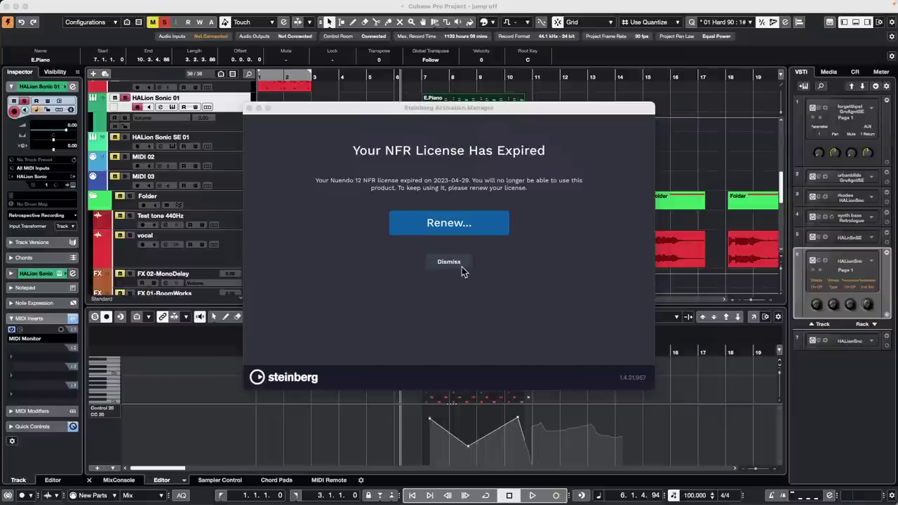
left_click(458, 265)
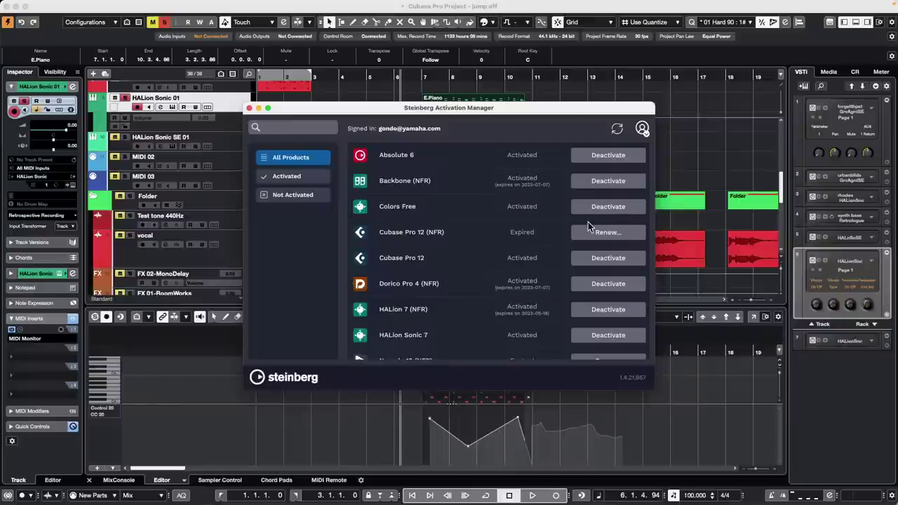
scroll(528, 232, "down", 4)
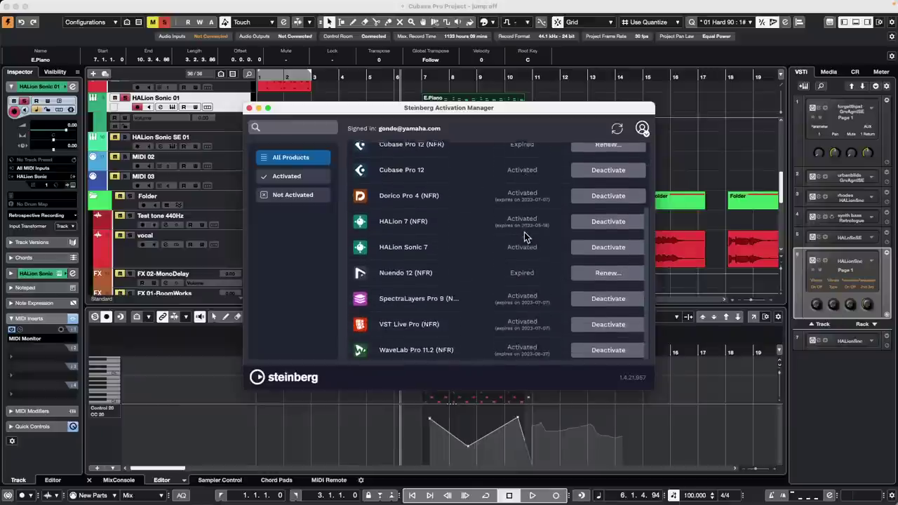
scroll(556, 245, "up", 2)
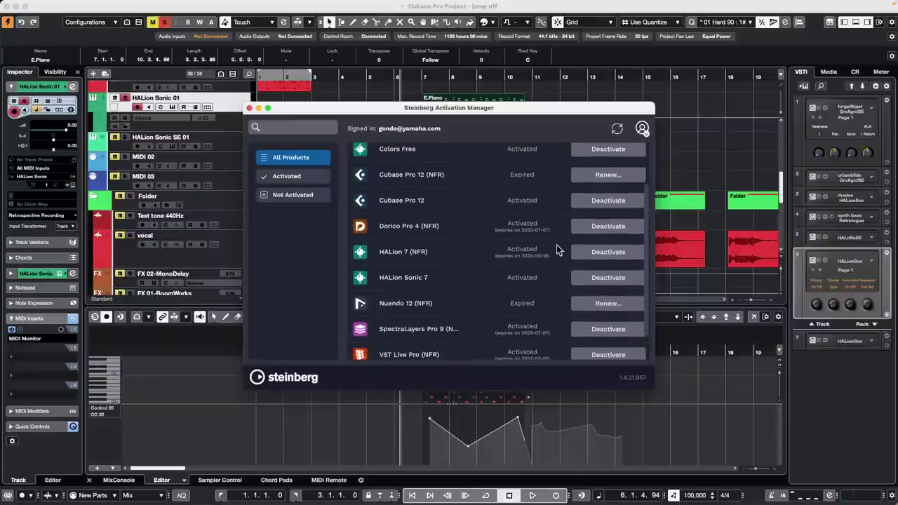
Open the renewal page for Nuendo 12 (NFR), look through the NFR products list and close the page
left_click(607, 304)
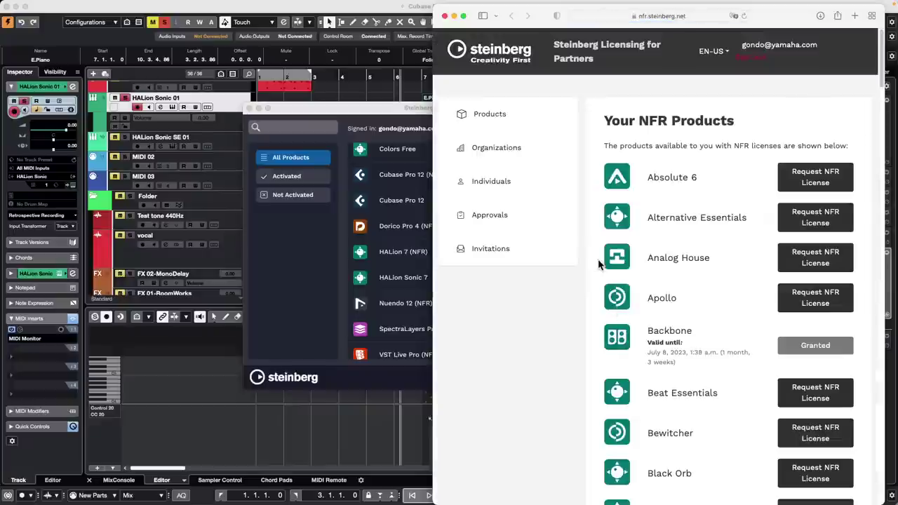
scroll(603, 265, "down", 10)
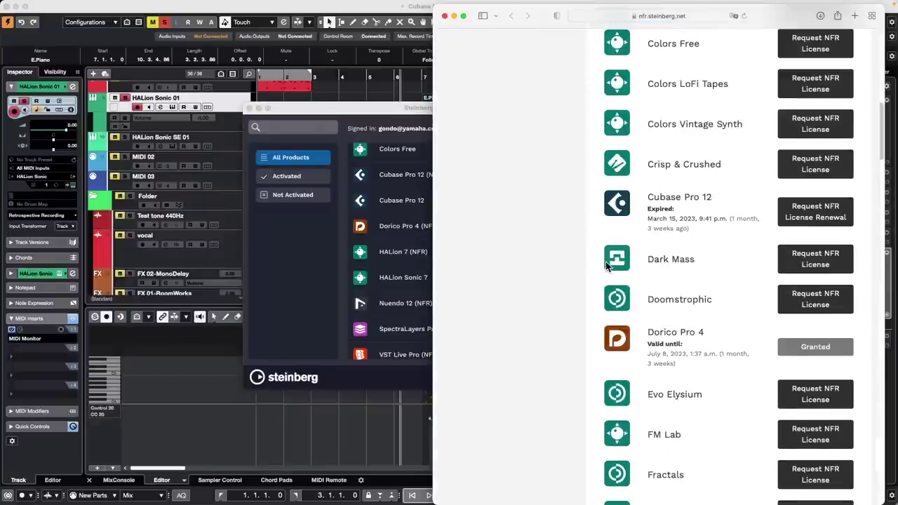
scroll(606, 262, "down", 10)
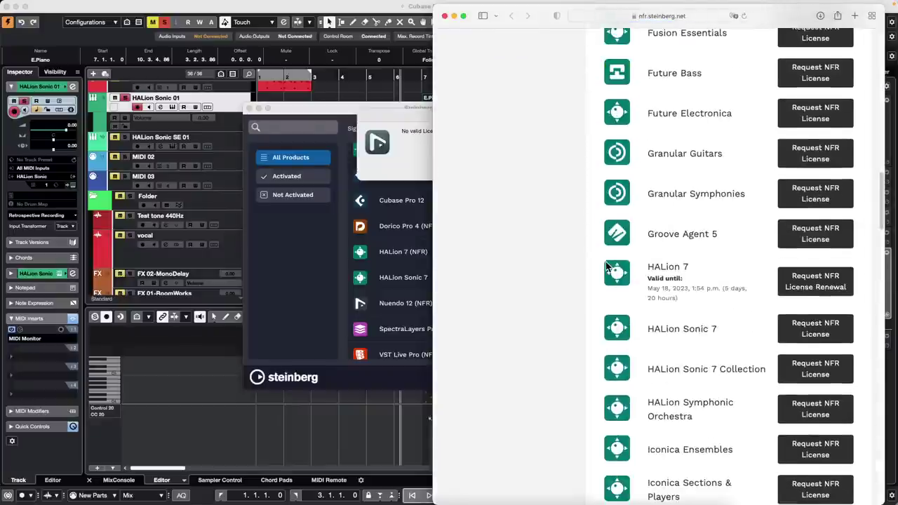
scroll(596, 260, "up", 15)
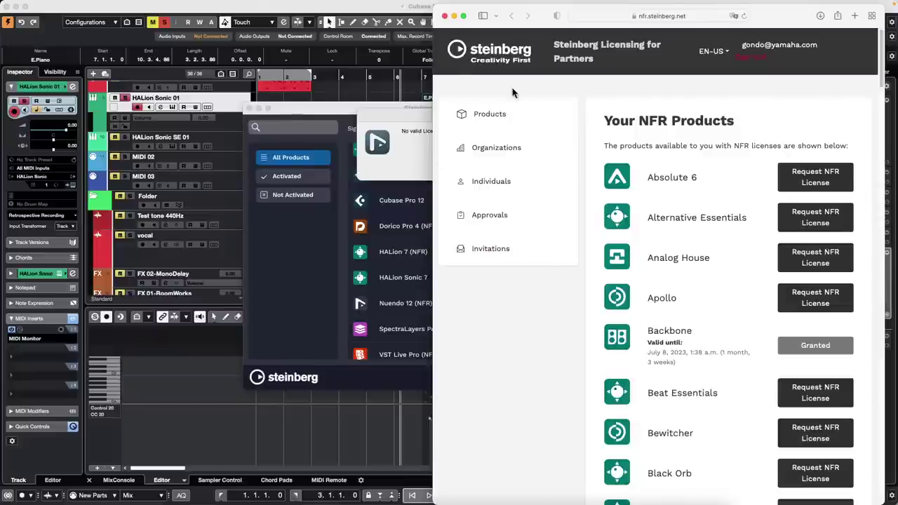
left_click(444, 16)
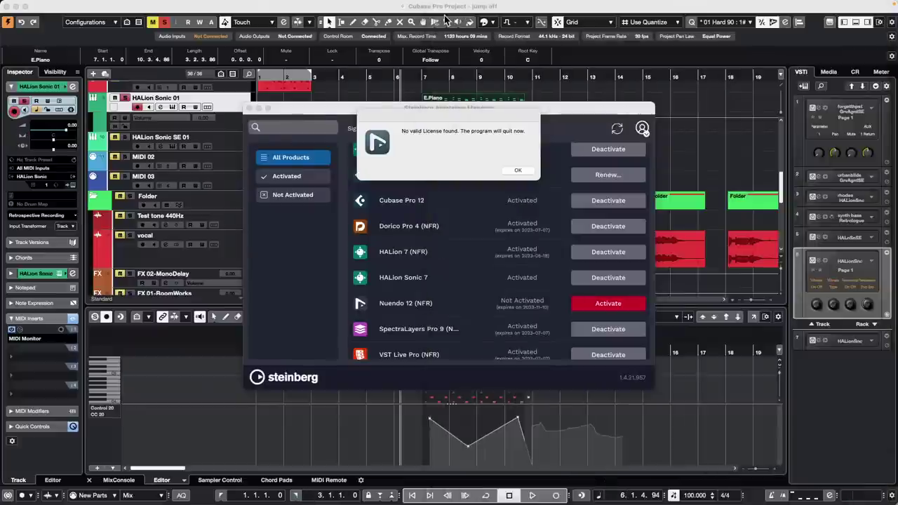
Dismiss the invalid-license message and activate Nuendo 12 (NFR) in the Steinberg Activation Manager
left_click(518, 171)
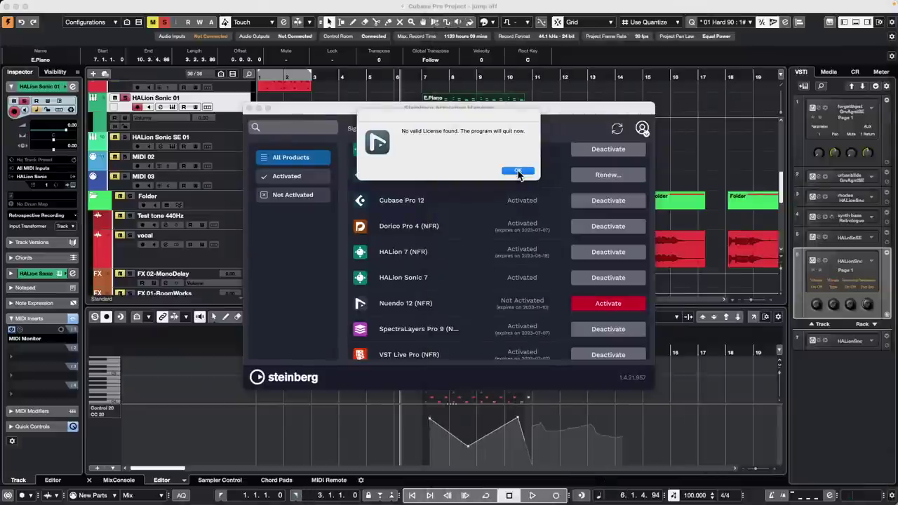
left_click(518, 171)
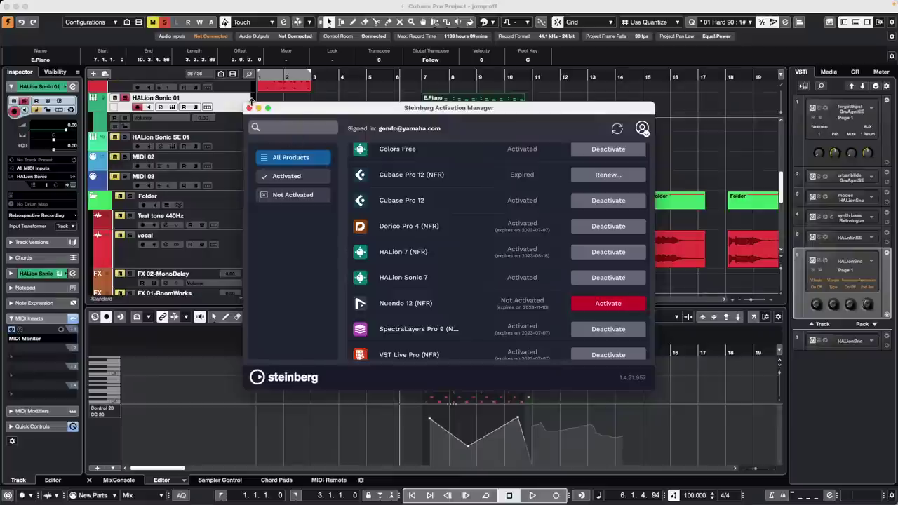
left_click_drag(364, 107, 507, 148)
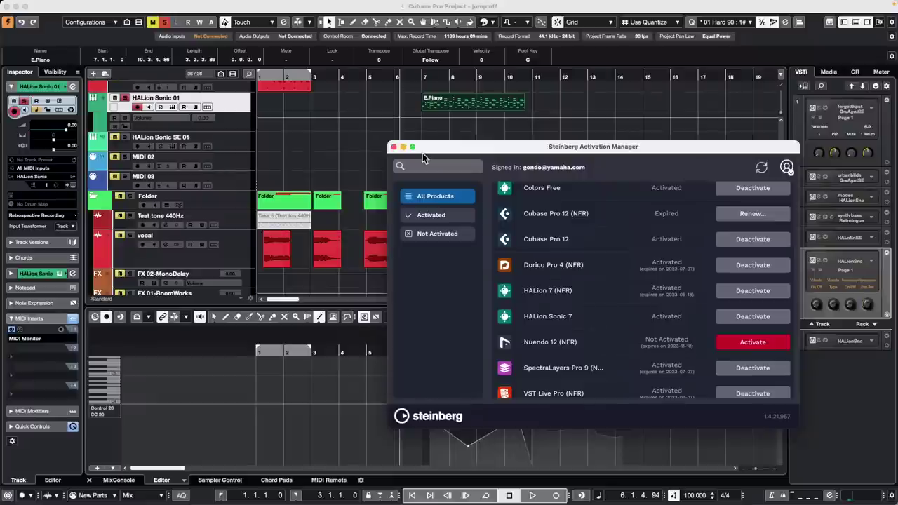
left_click(771, 343)
left_click_drag(437, 147, 483, 202)
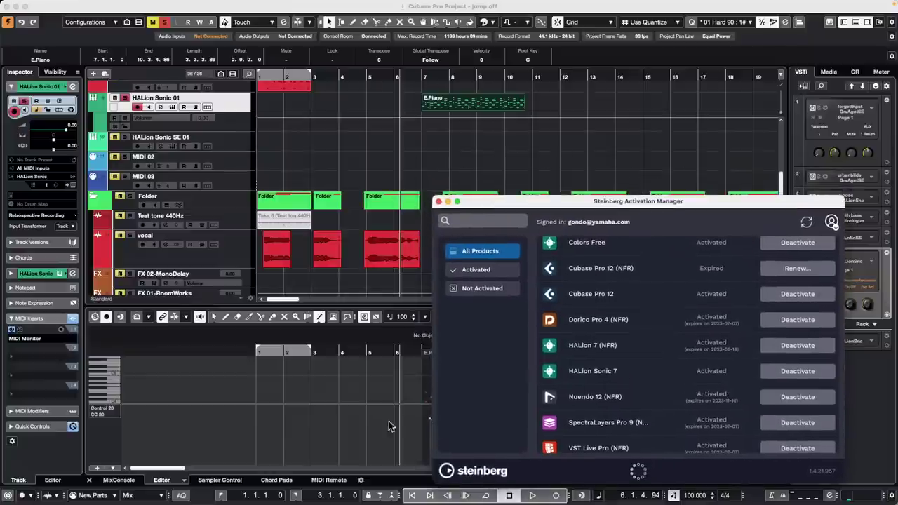
Launch Nuendo 12 and select Steinberg UR24C as its audio driver
mouse_move(312, 502)
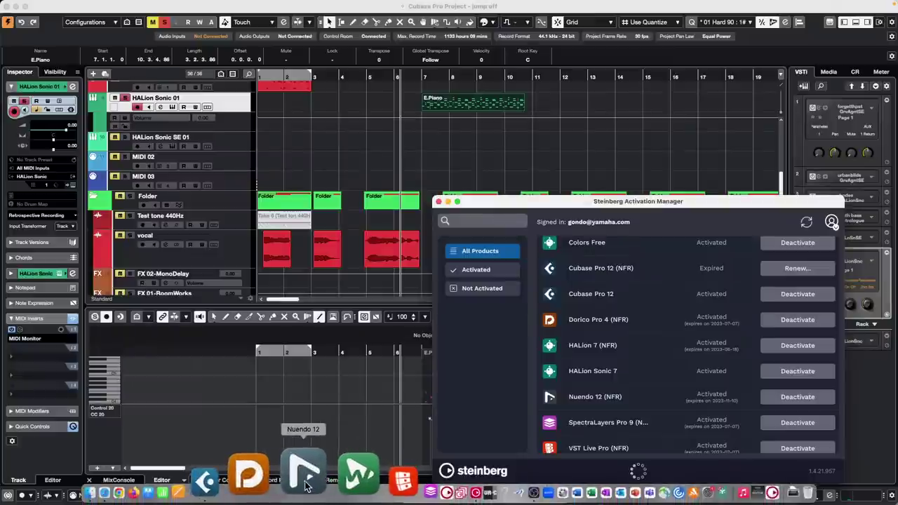
left_click(304, 480)
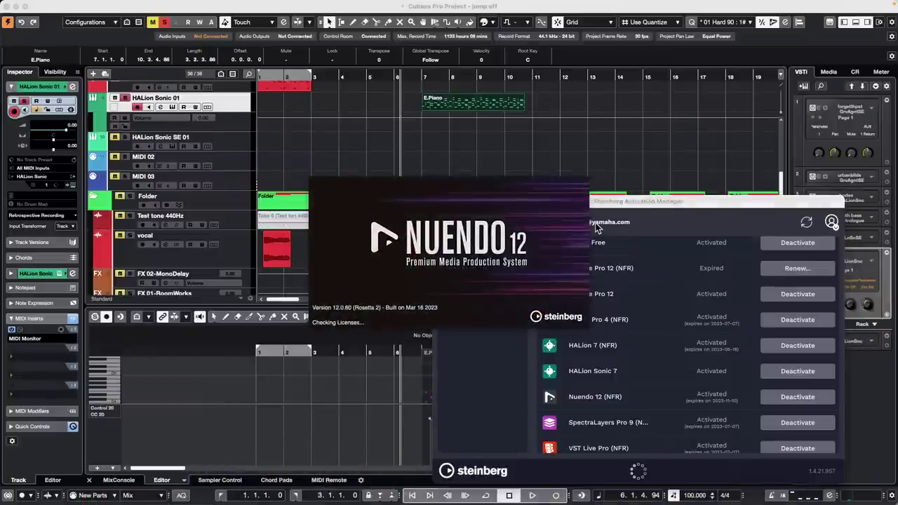
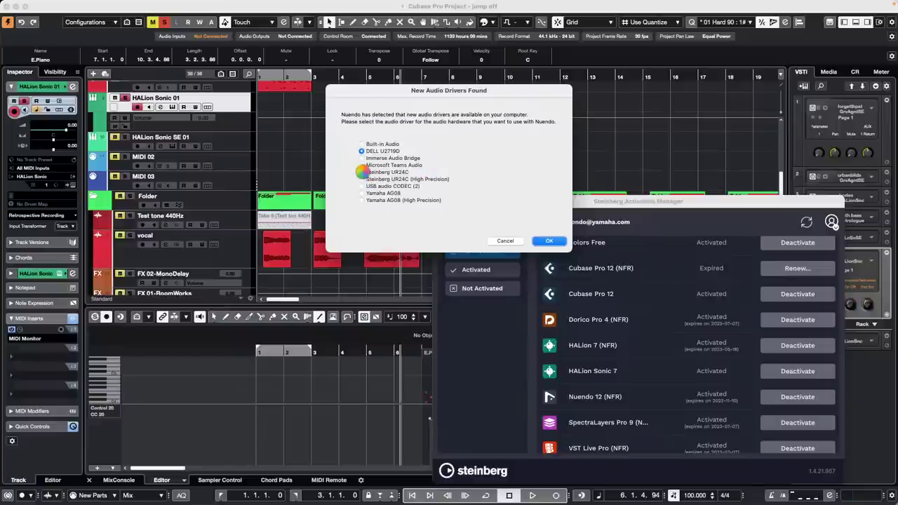
left_click(361, 172)
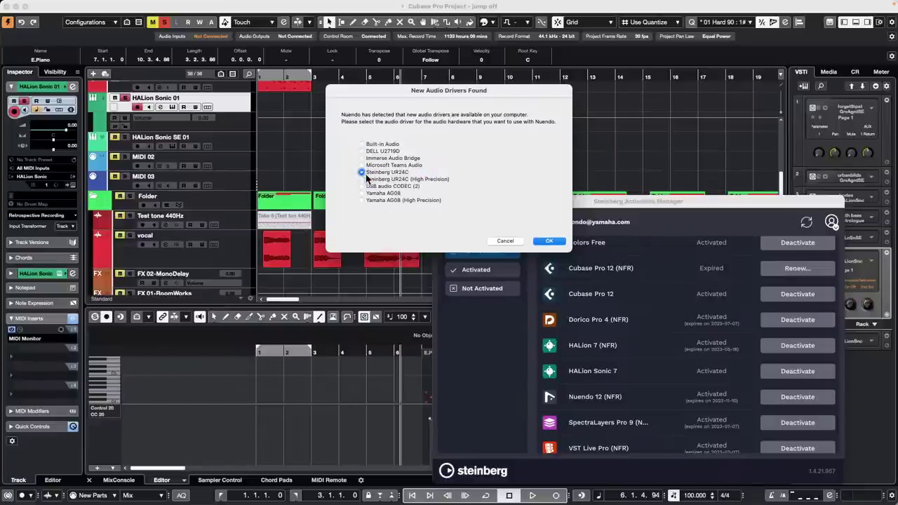
left_click(555, 243)
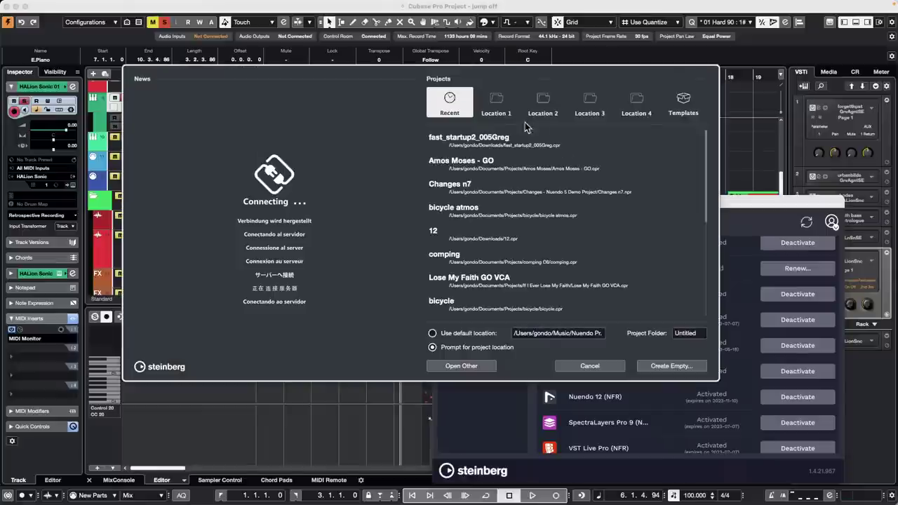
Open the recent project Changes n7 and adjust its settings to the ASIO sample rate, declining both conversions and keeping sample positions
double_click(491, 187)
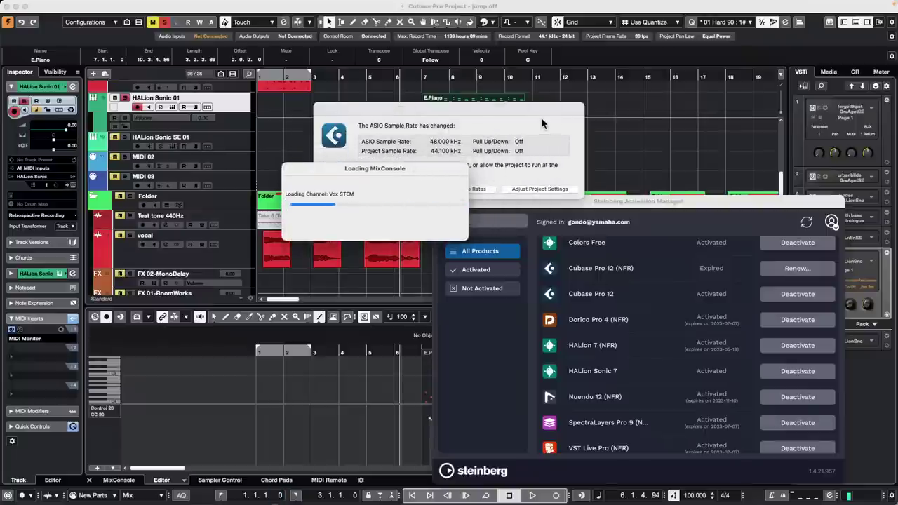
left_click(531, 190)
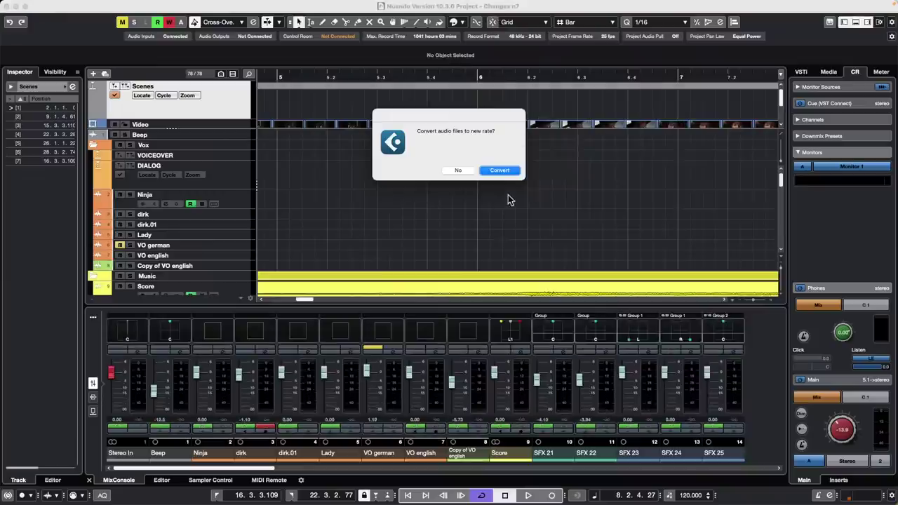
left_click(459, 170)
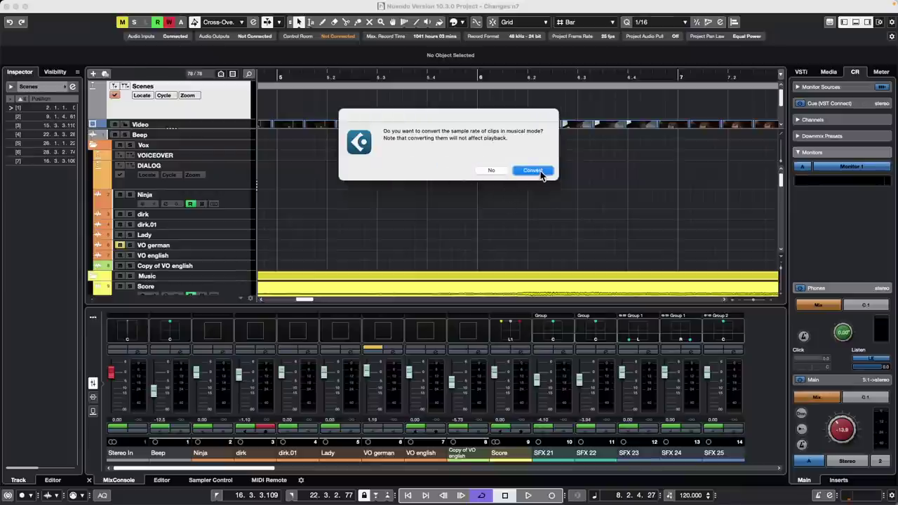
left_click(489, 171)
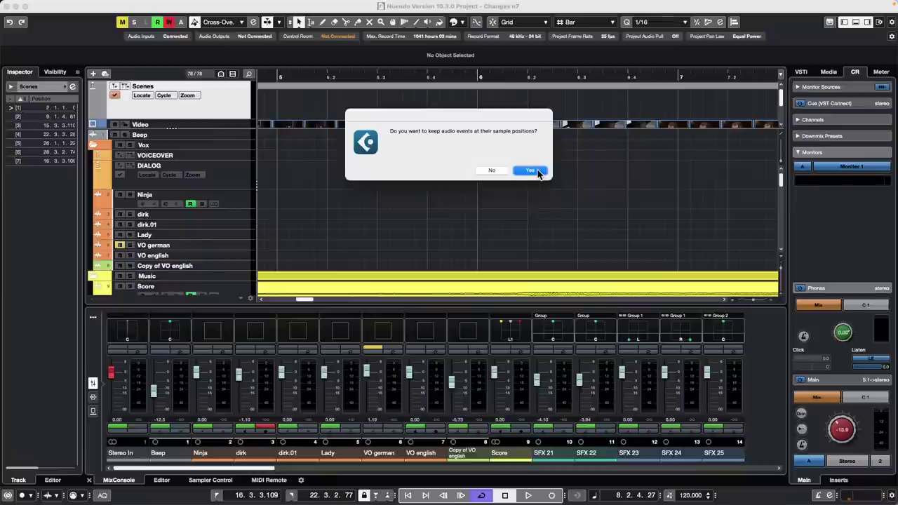
left_click(496, 172)
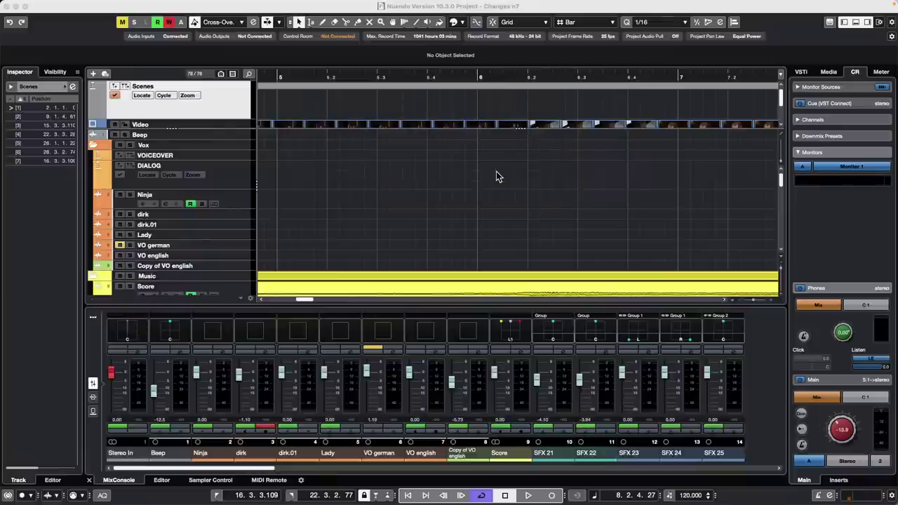
Show more of the timeline, open the Video Player and briefly play the project from about bar 3
left_click_drag(355, 77, 295, 16)
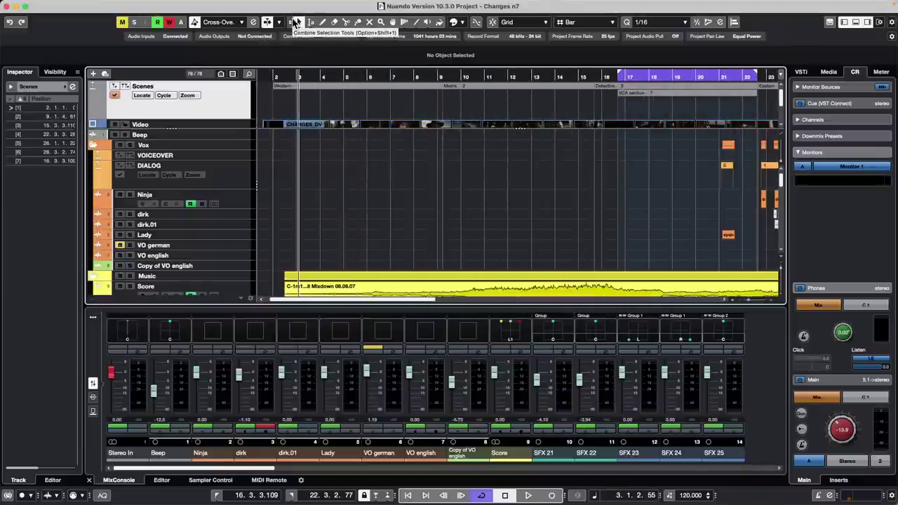
key("F8")
key("space")
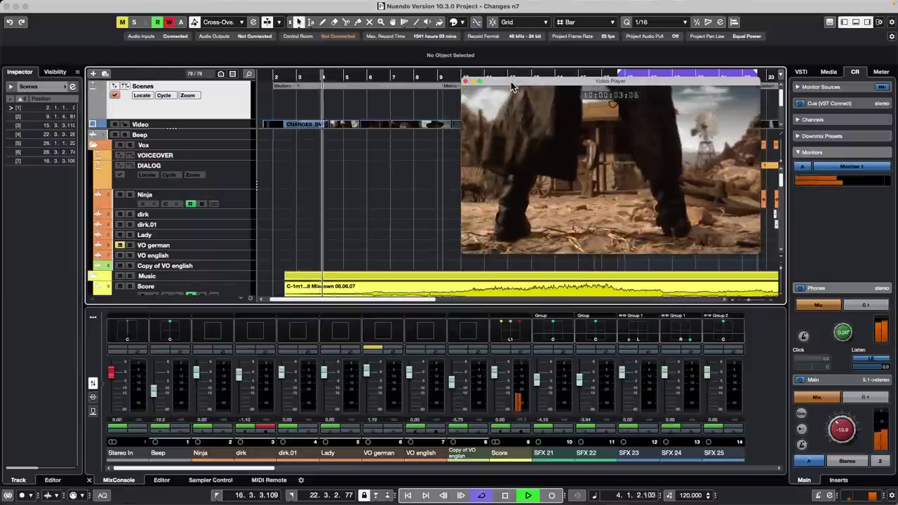
left_click_drag(512, 81, 523, 79)
key("space")
Route the Control Room's Monitor 1 output to the Steinberg UR24C in Audio Connections, and close the window
key("F4")
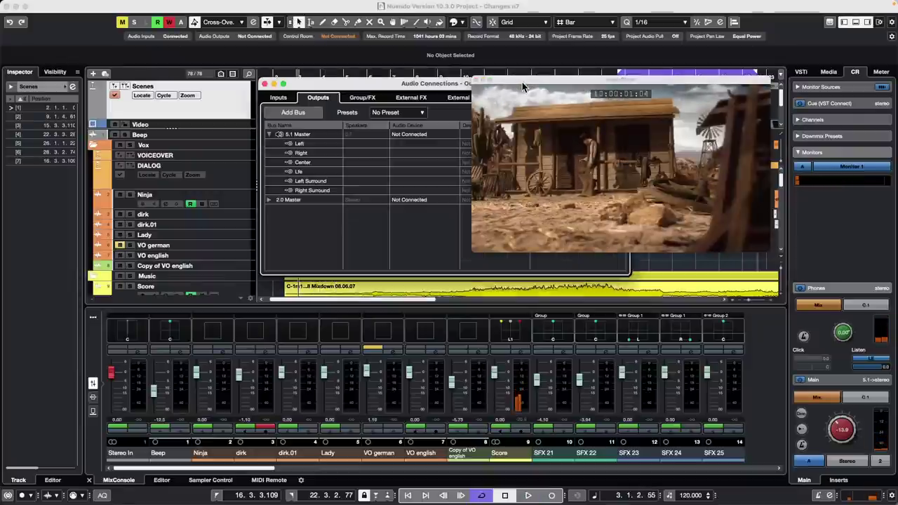
left_click_drag(416, 86, 283, 69)
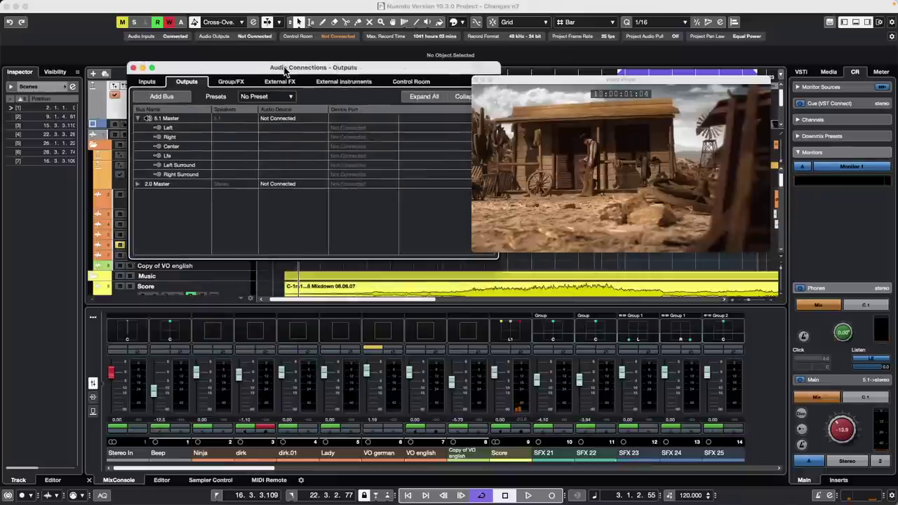
left_click(411, 81)
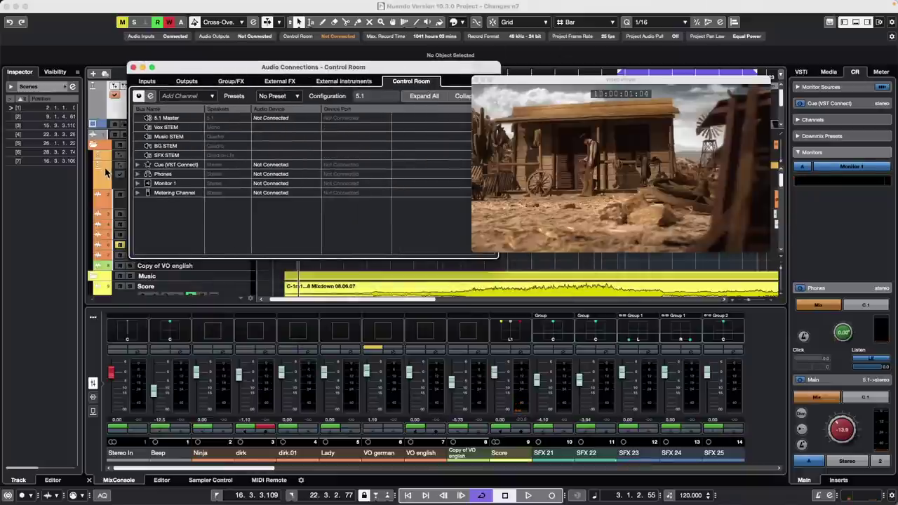
left_click(138, 186)
left_click(270, 193)
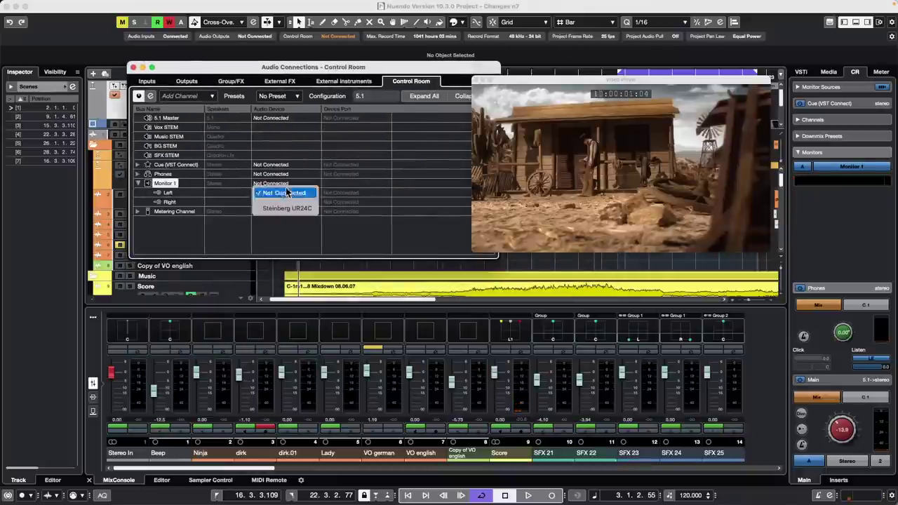
left_click(284, 208)
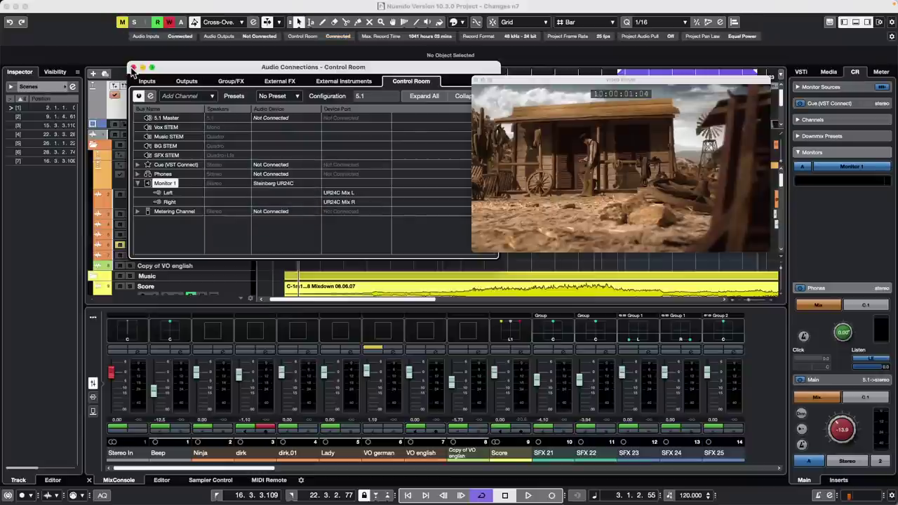
left_click(133, 68)
Play the project with video, jump to about bar 17, and enlarge and reposition the Video Player window
key("space")
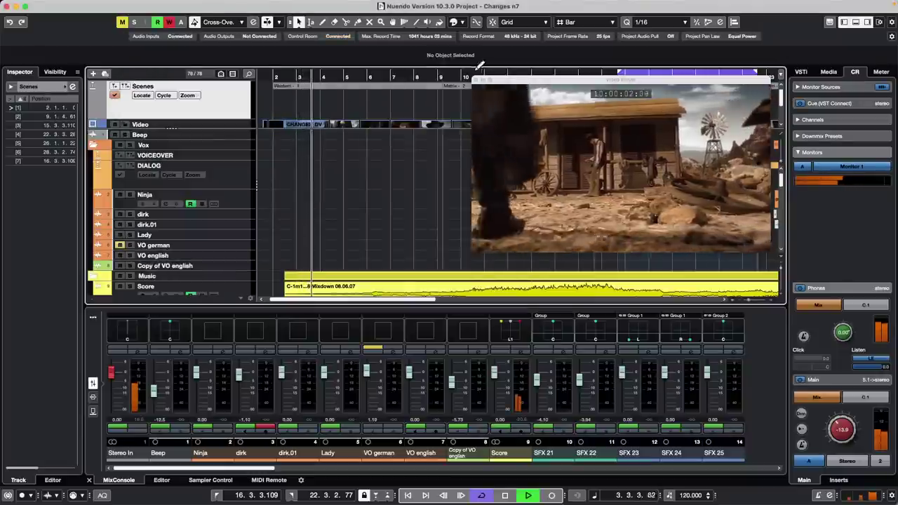
left_click_drag(576, 71, 629, 70)
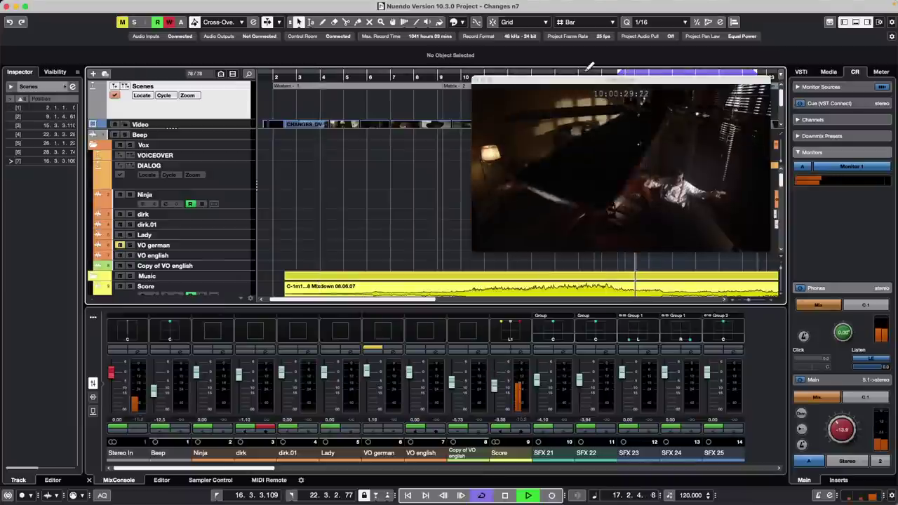
left_click_drag(568, 82, 584, 132)
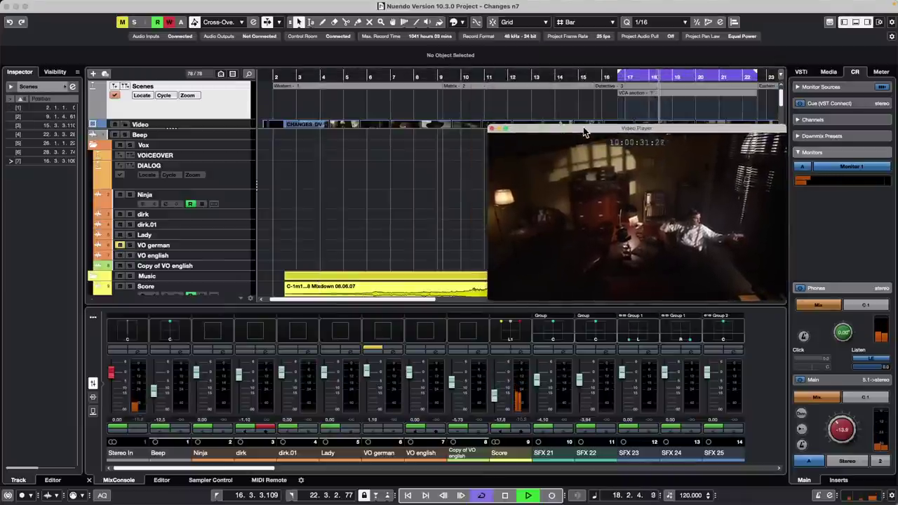
left_click_drag(786, 301, 861, 388)
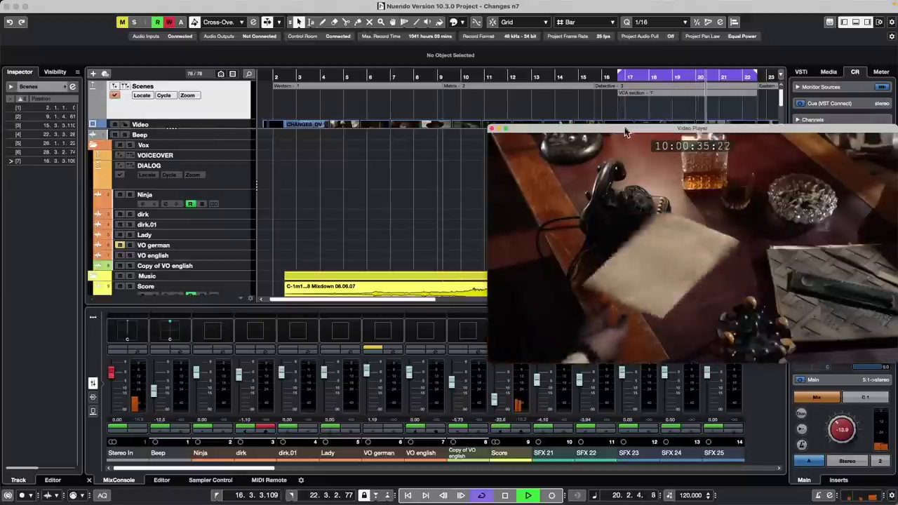
left_click_drag(627, 132, 541, 129)
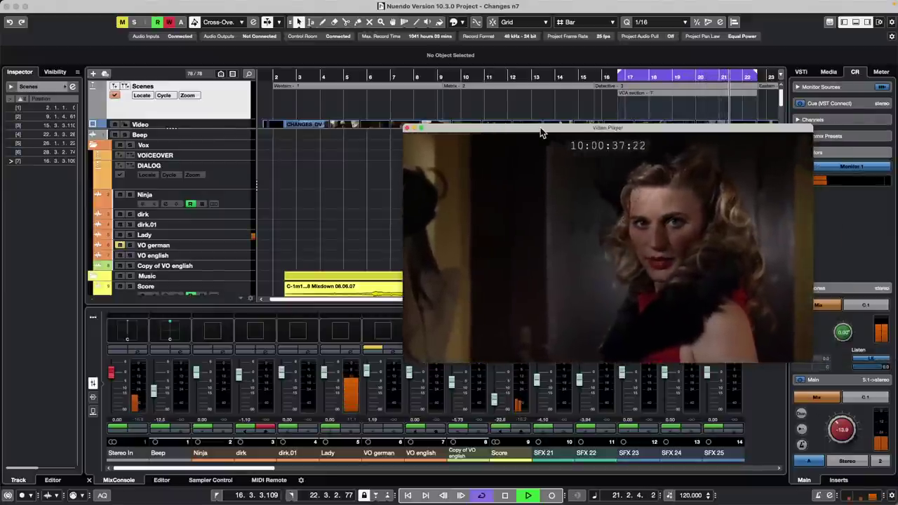
Lower the Video Player window, show the timeline out to about bar 45, replay the scene from bar 17, and select the Lady track
key("space")
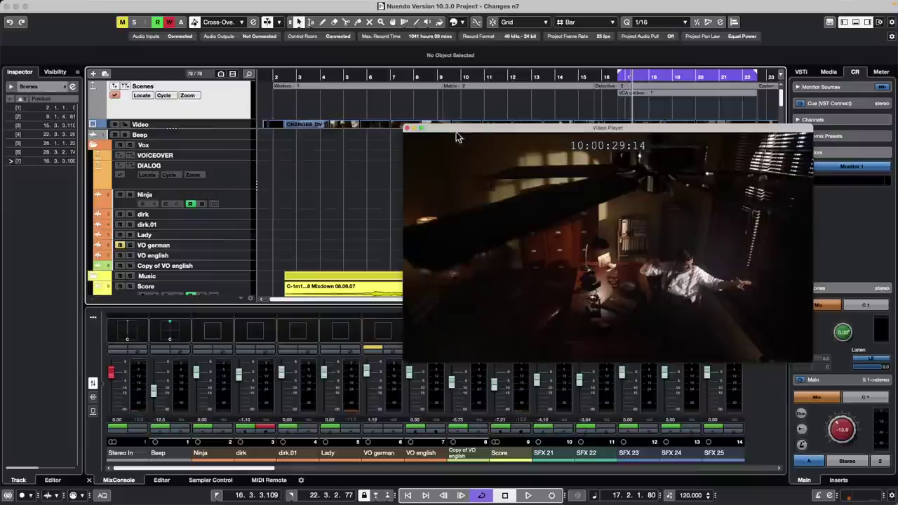
left_click_drag(477, 132, 451, 267)
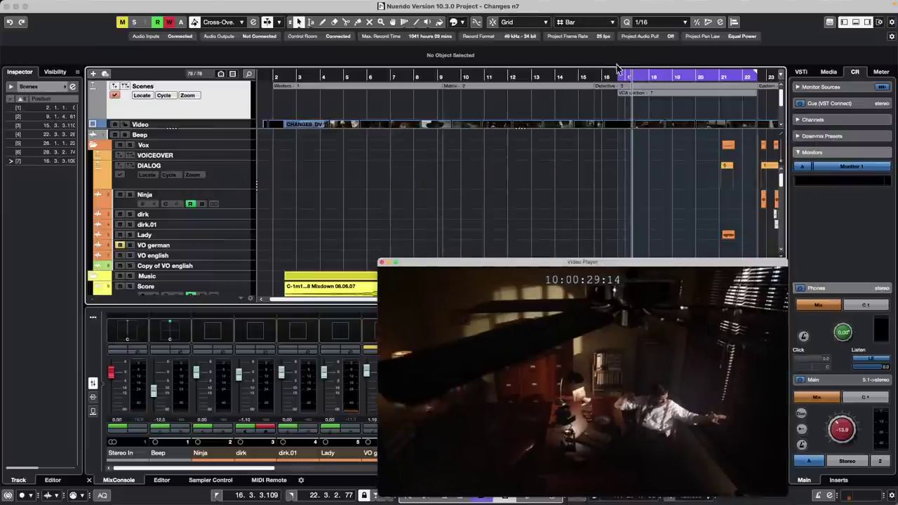
left_click_drag(637, 78, 638, 69)
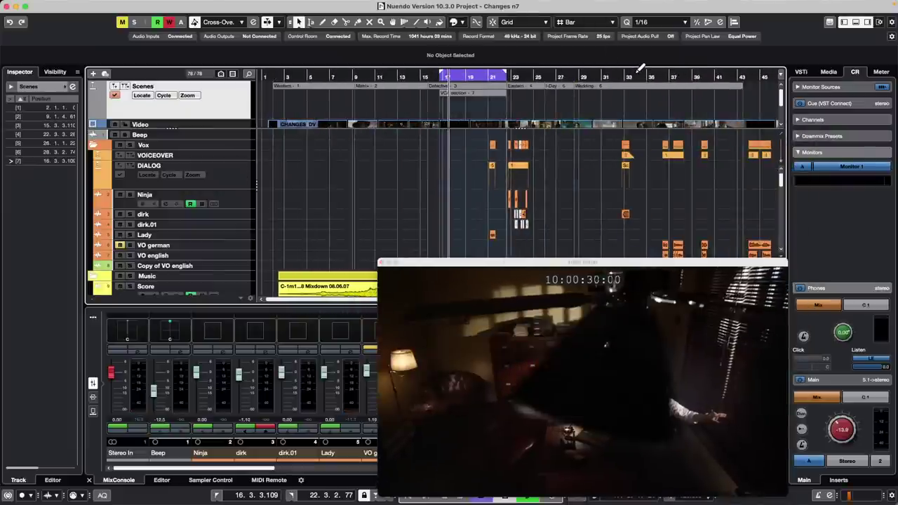
key("space")
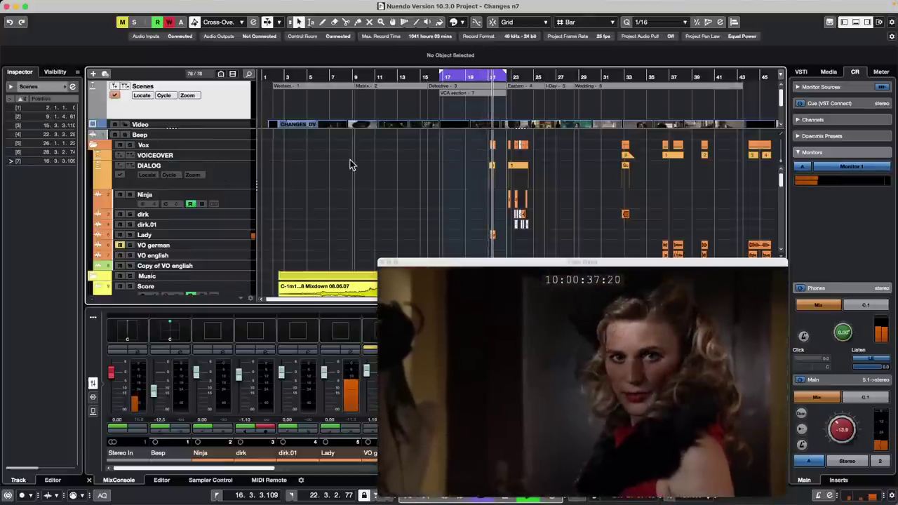
key("space")
left_click(201, 236)
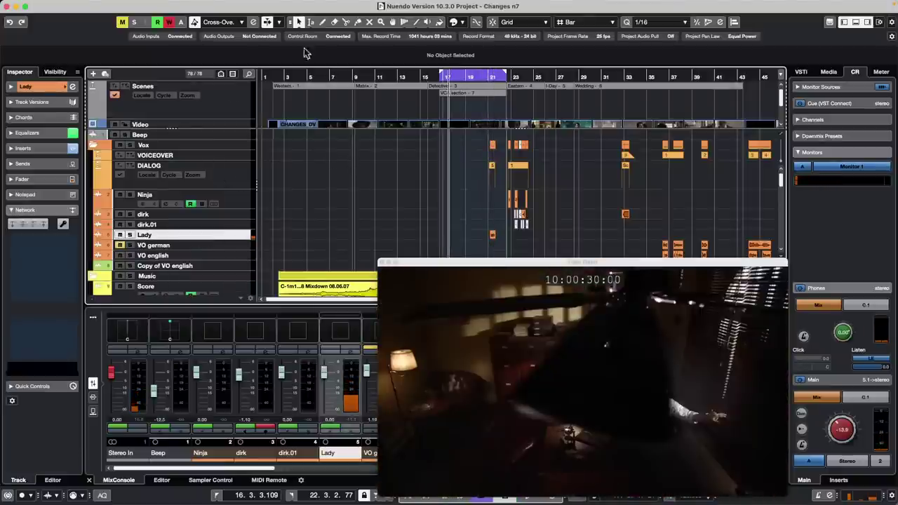
Open the ADR panel with DIALOG as its marker track, and arrange it and the Video Player side by side
left_click(107, 5)
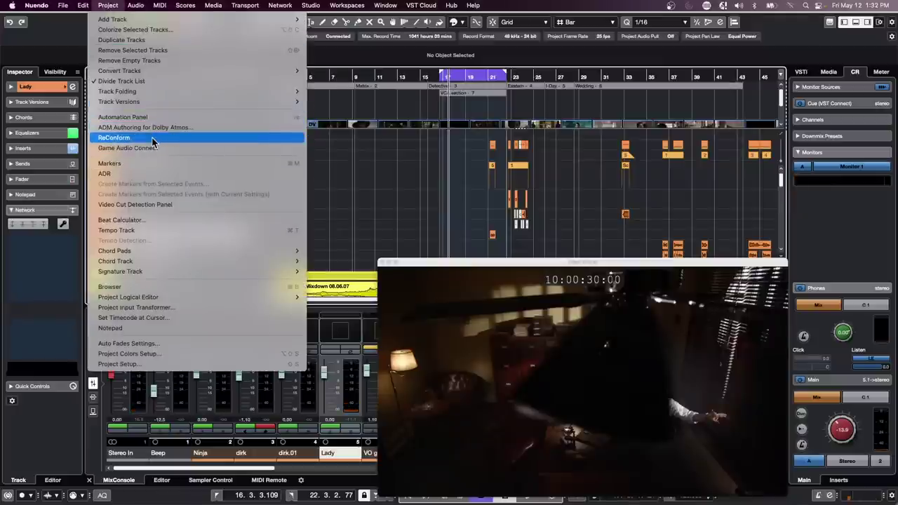
mouse_move(153, 103)
left_click(140, 173)
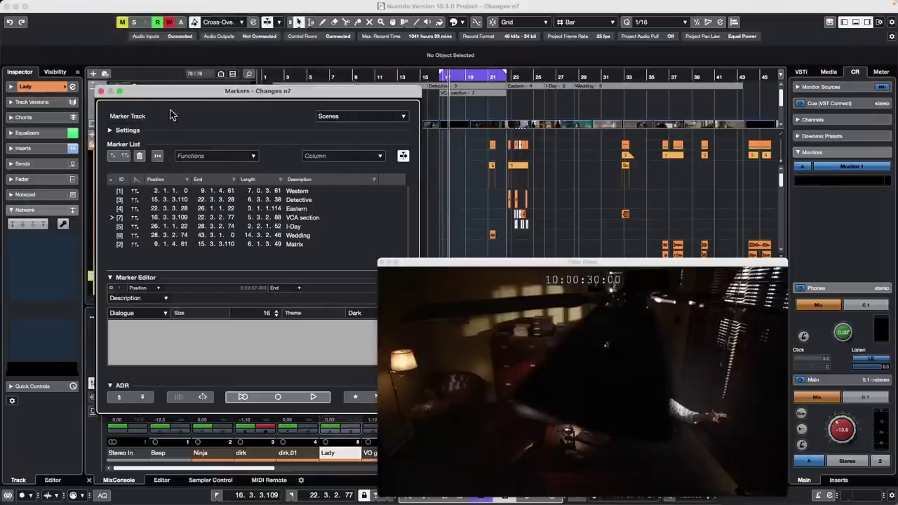
left_click(365, 115)
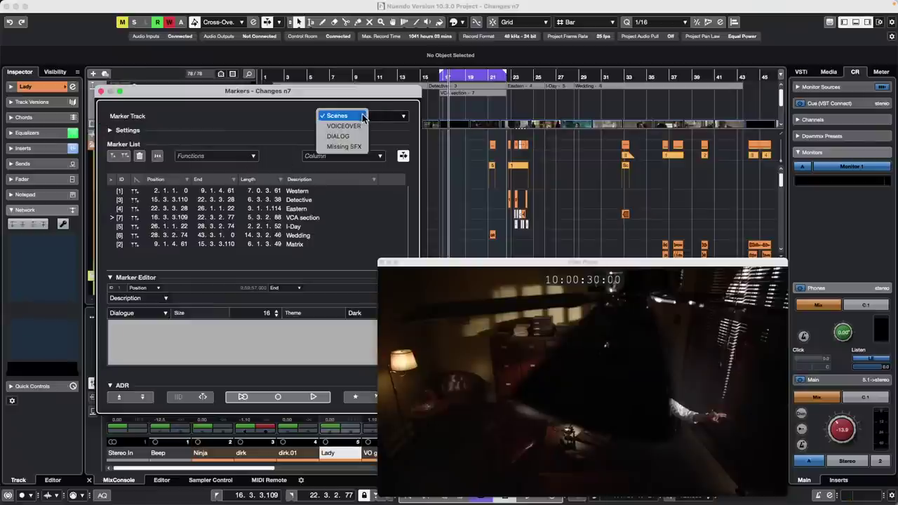
left_click(339, 136)
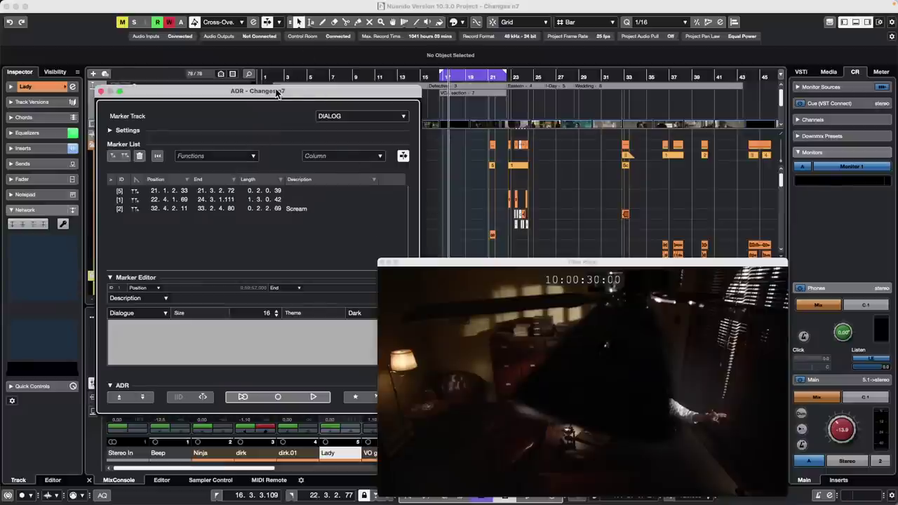
left_click_drag(277, 92, 180, 92)
left_click_drag(442, 266, 549, 217)
left_click_drag(166, 98, 231, 70)
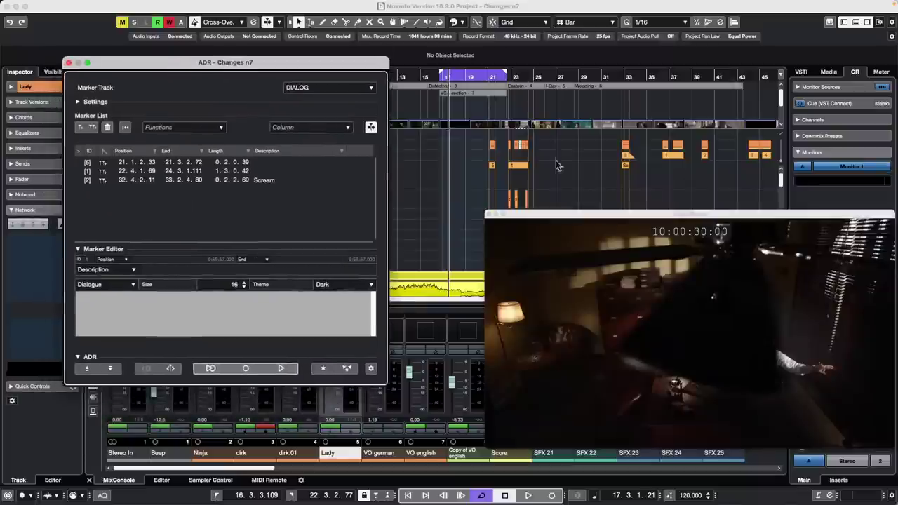
left_click_drag(627, 217, 629, 109)
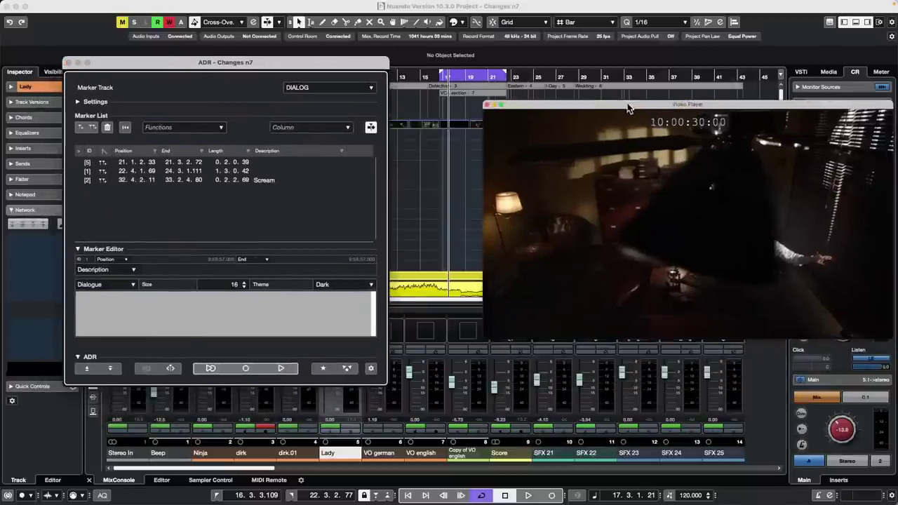
Locate to the first dialogue marker, ID 5, and collapse and re-expand the ADR section
left_click(78, 164)
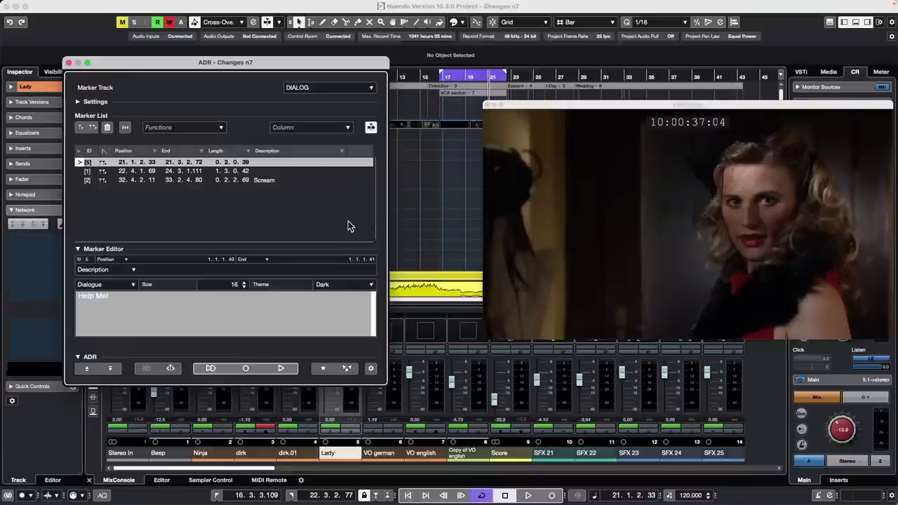
left_click(78, 357)
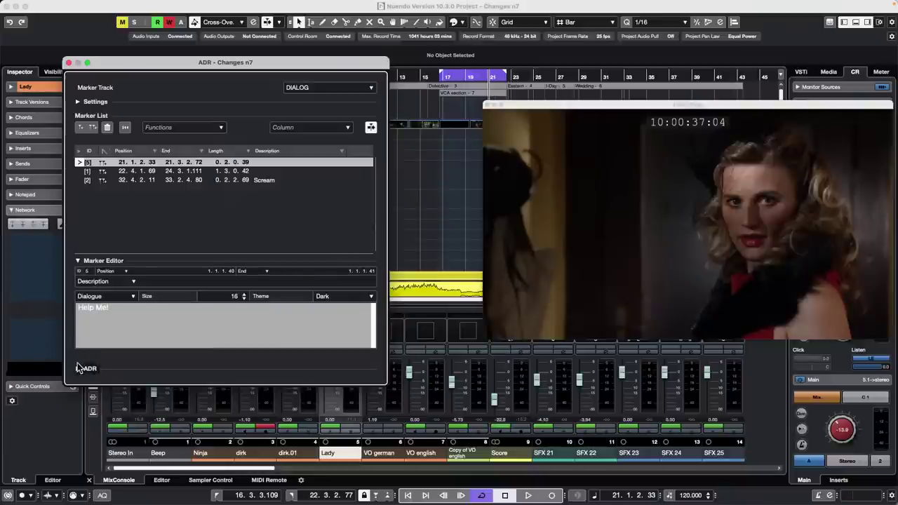
left_click(79, 368)
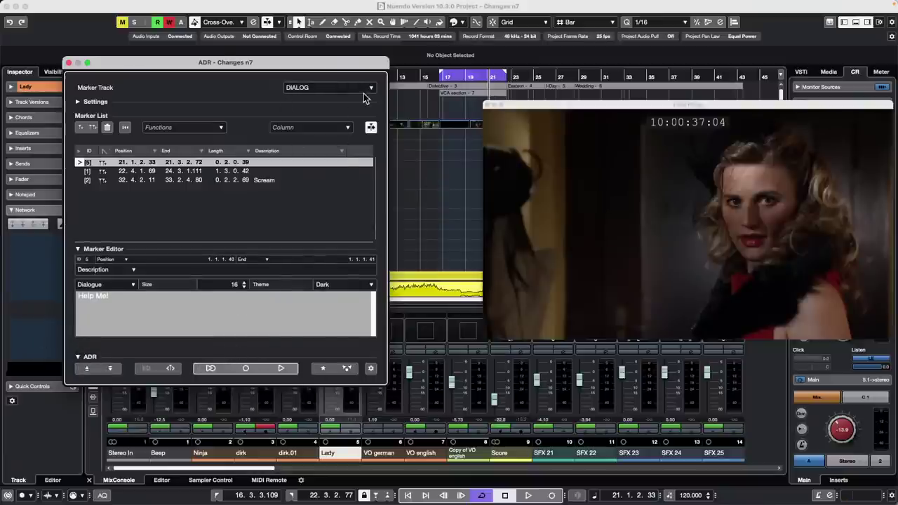
Examine the General, Video and Signal Switchboard settings in ADR Setup, and close it
left_click(371, 368)
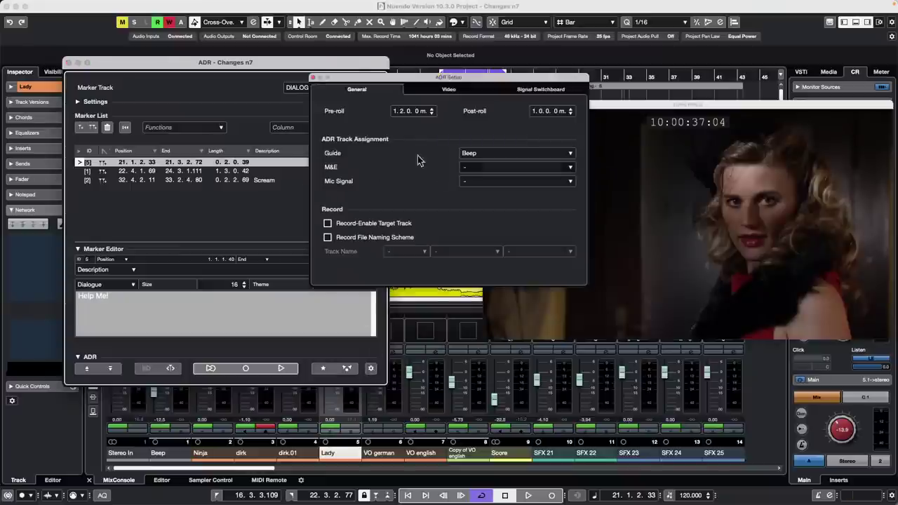
left_click(449, 91)
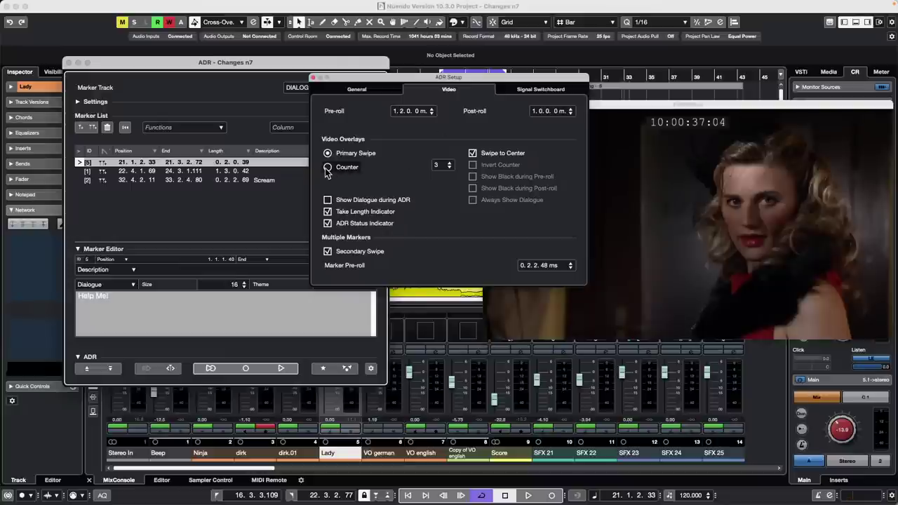
left_click(530, 89)
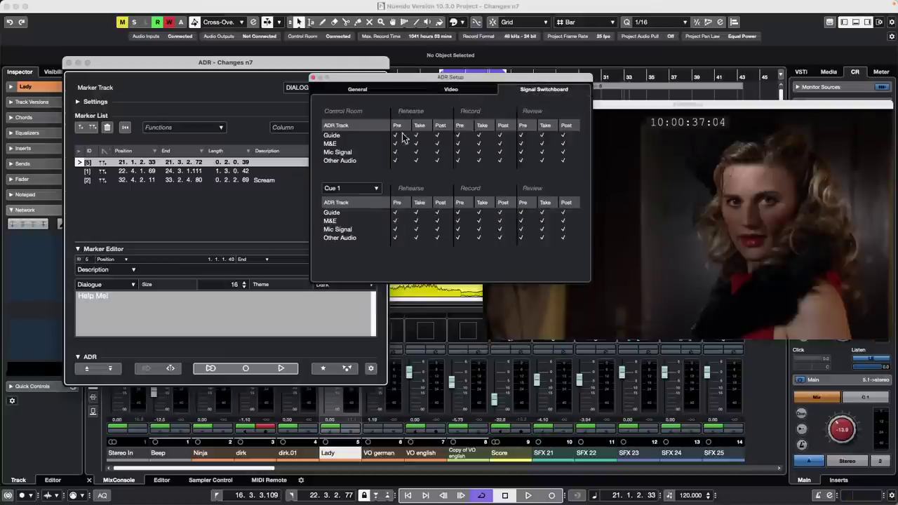
left_click(313, 78)
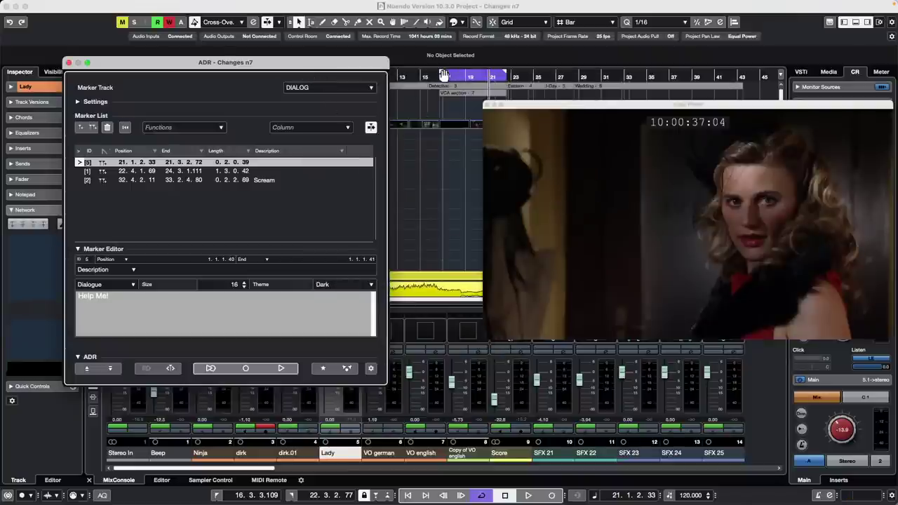
Place the project cursor near bar 19, reopen the ADR panel and locate to dialogue marker 5 from its list
left_click(460, 75)
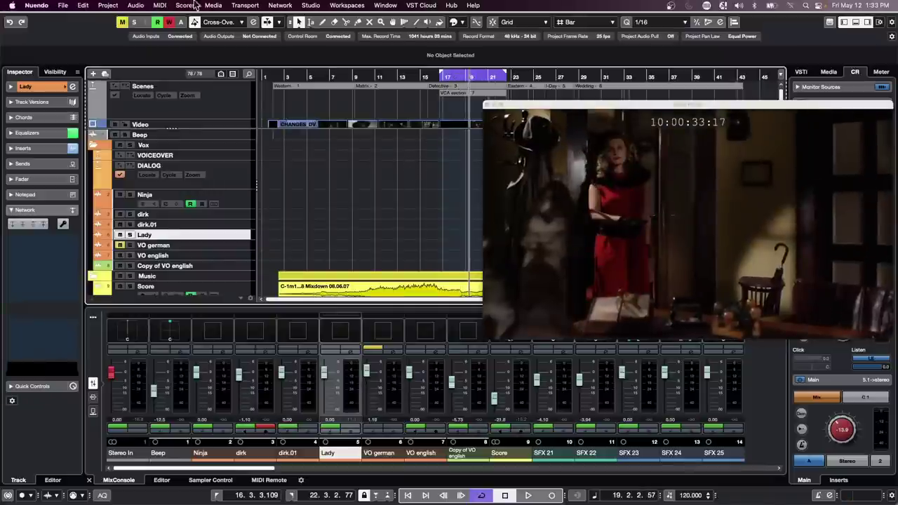
left_click(108, 5)
mouse_move(147, 273)
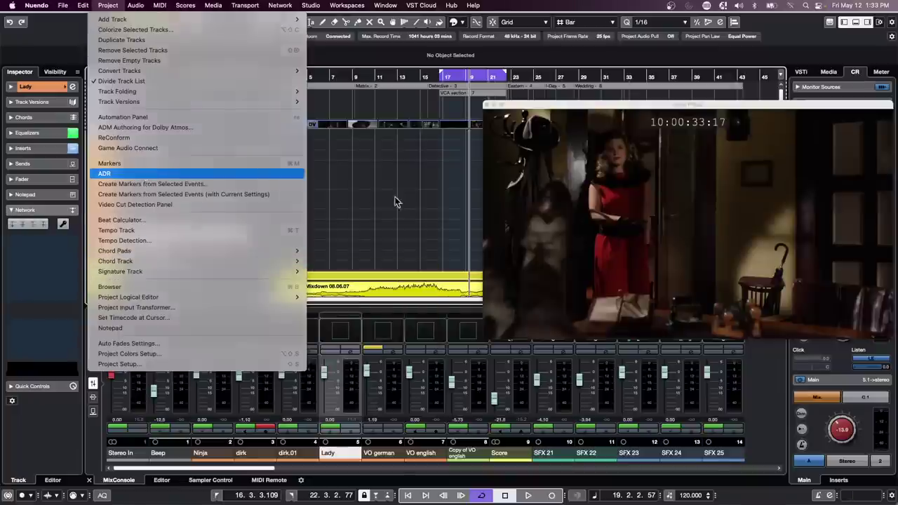
left_click(104, 174)
left_click(81, 162)
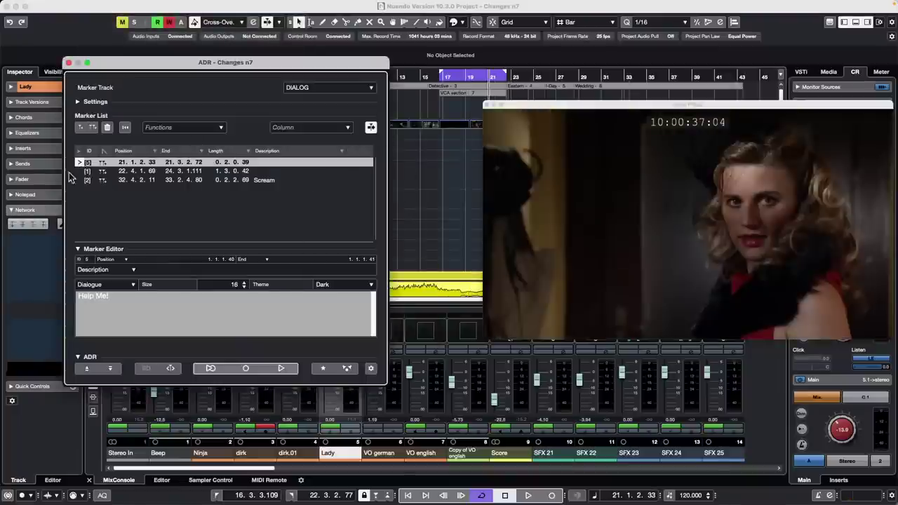
Run dialogue marker 5 in ADR Review, Record and Rehearse modes, moving the Video Player window closer to the ADR panel
left_click(283, 370)
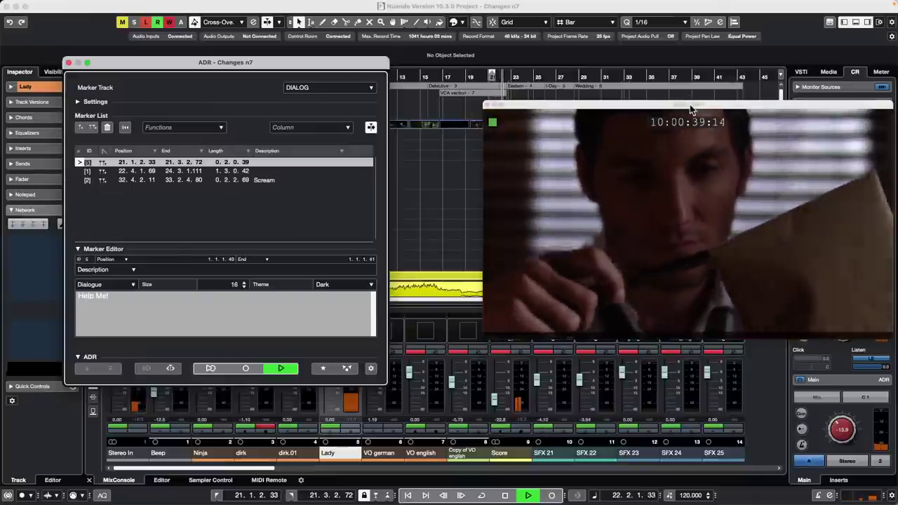
left_click_drag(692, 105, 625, 81)
left_click(281, 367)
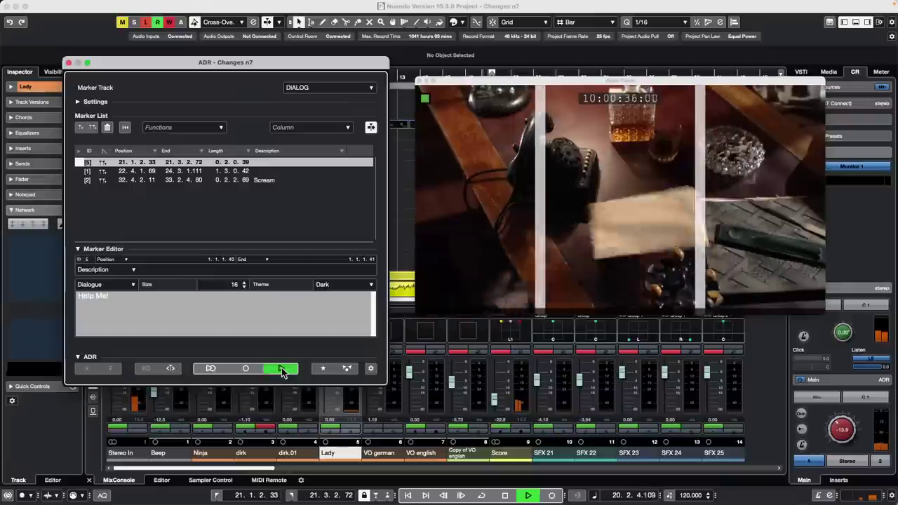
left_click(246, 368)
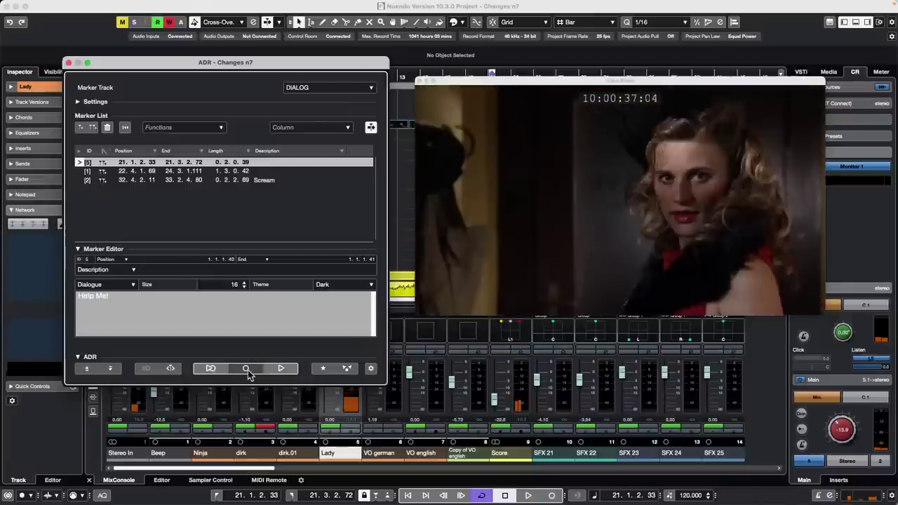
left_click(247, 369)
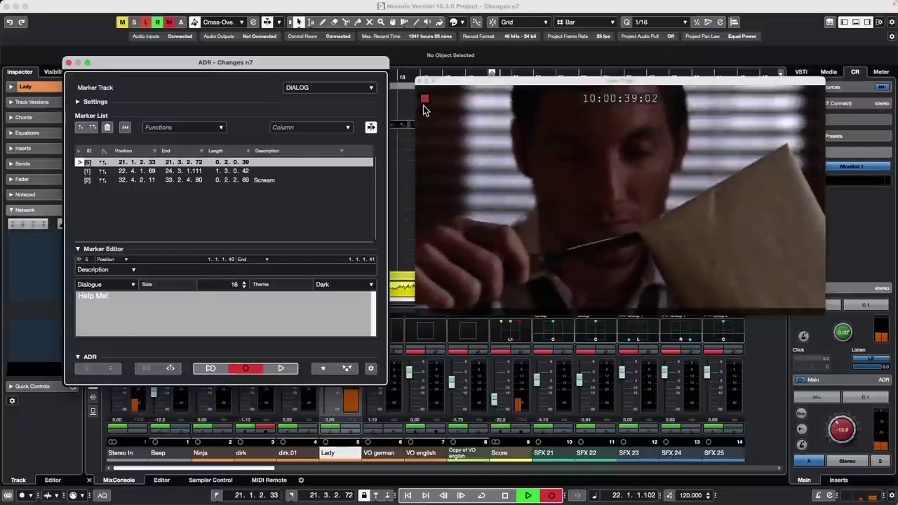
left_click(210, 368)
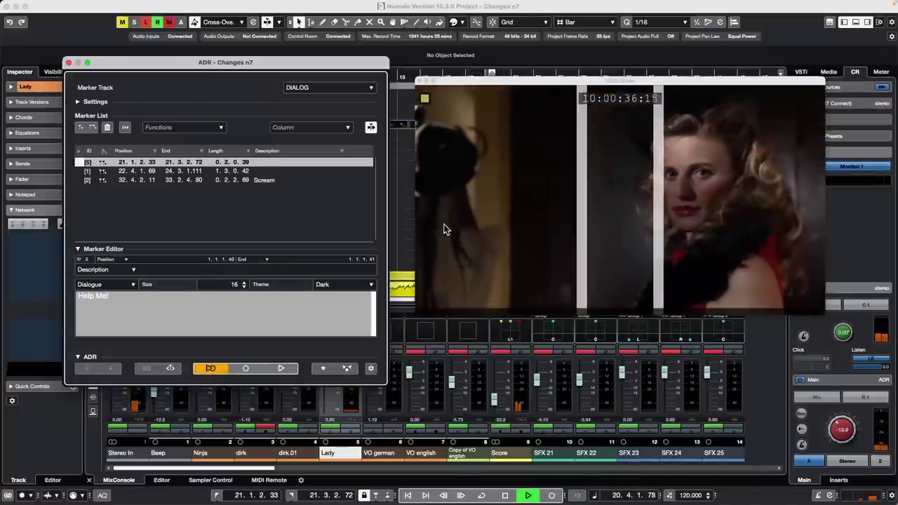
Choose the Scream marker in the ADR list and play it in Review mode
left_click(83, 182)
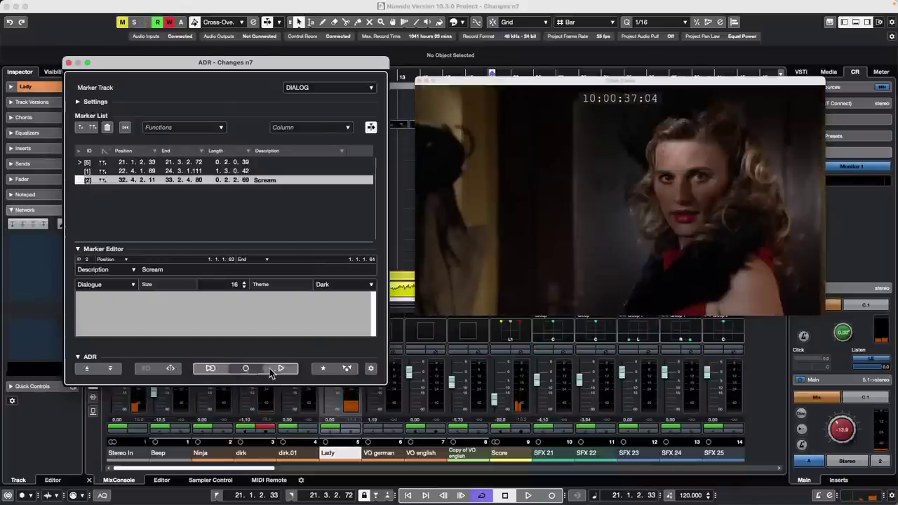
left_click(278, 369)
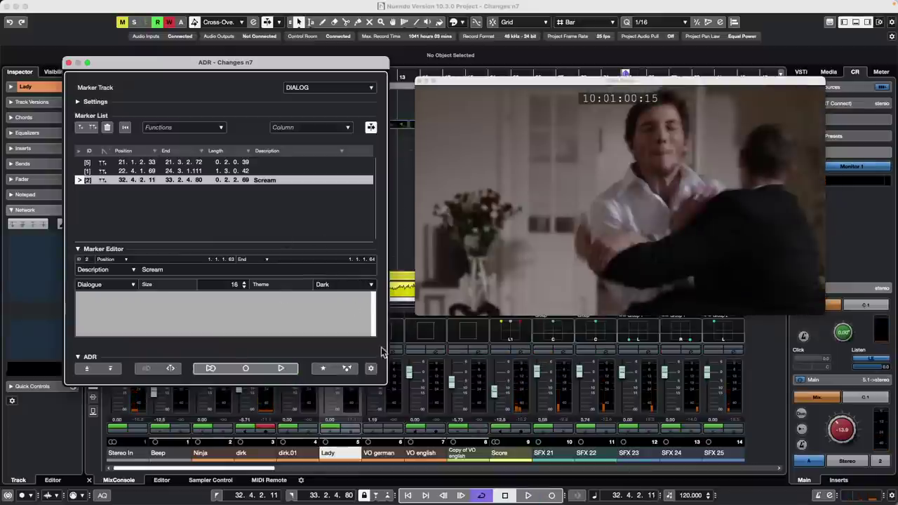
Enable Show Dialogue during ADR and Always Show Dialogue in the ADR Setup video overlays, and close the setup
left_click(370, 368)
left_click(449, 89)
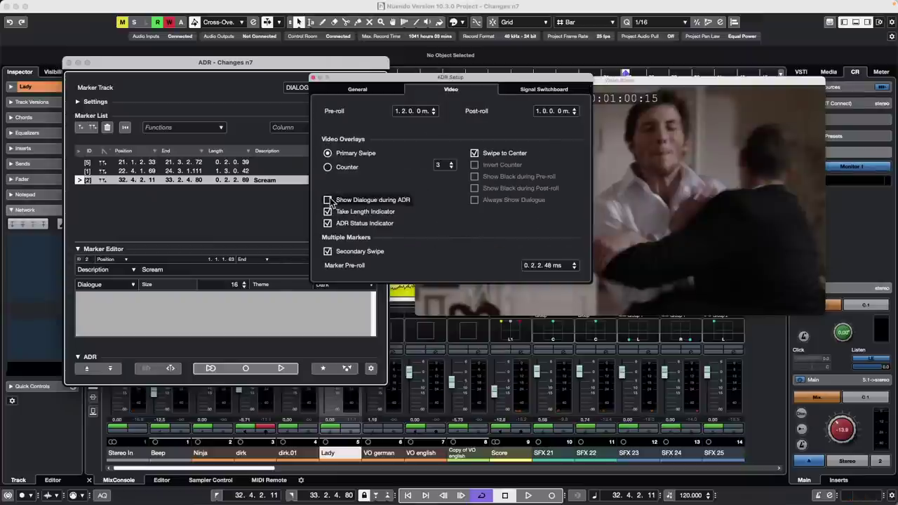
left_click(351, 201)
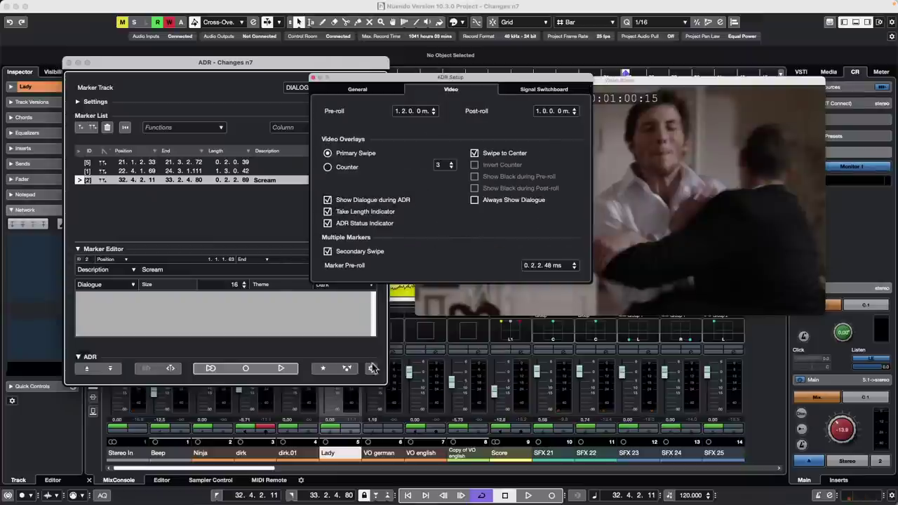
left_click(475, 201)
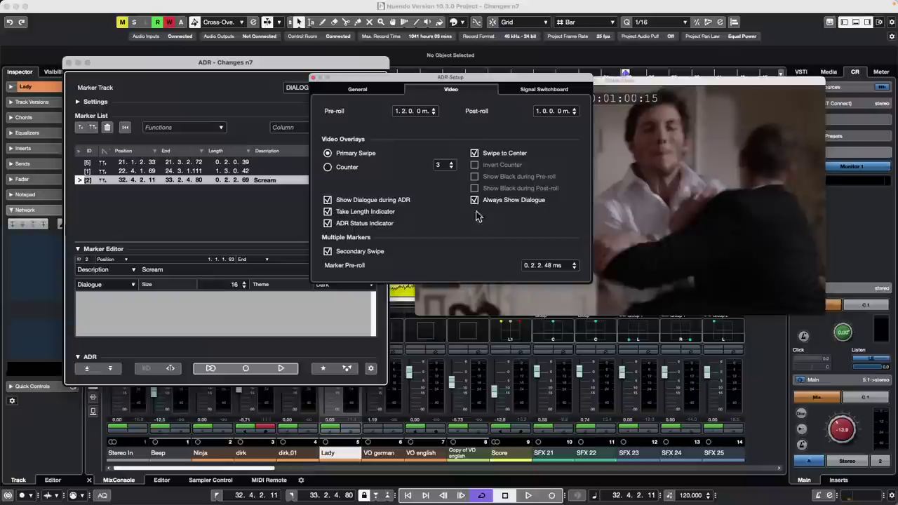
left_click(312, 78)
Rearrange the ADR panel and Video Player windows and run the Scream marker in Review mode with the new overlays
left_click_drag(328, 64, 308, 144)
left_click_drag(515, 74, 655, 197)
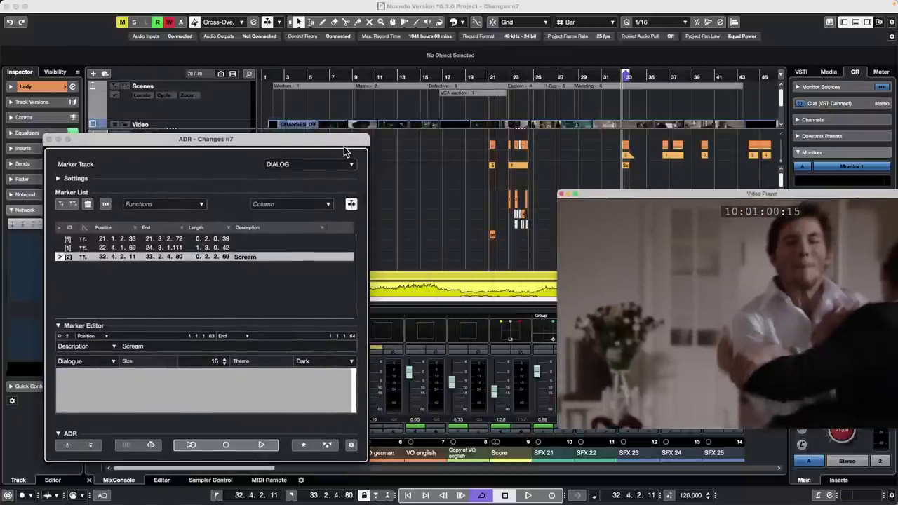
left_click_drag(344, 143, 363, 77)
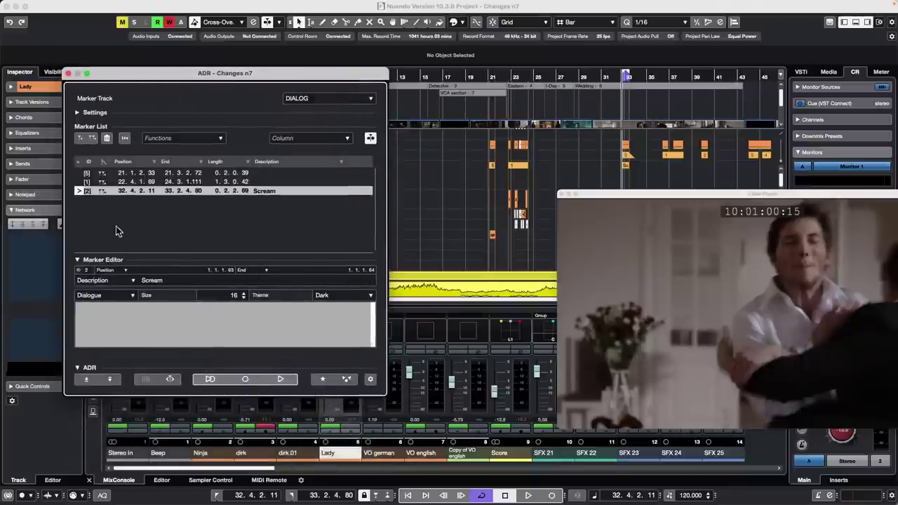
left_click(280, 379)
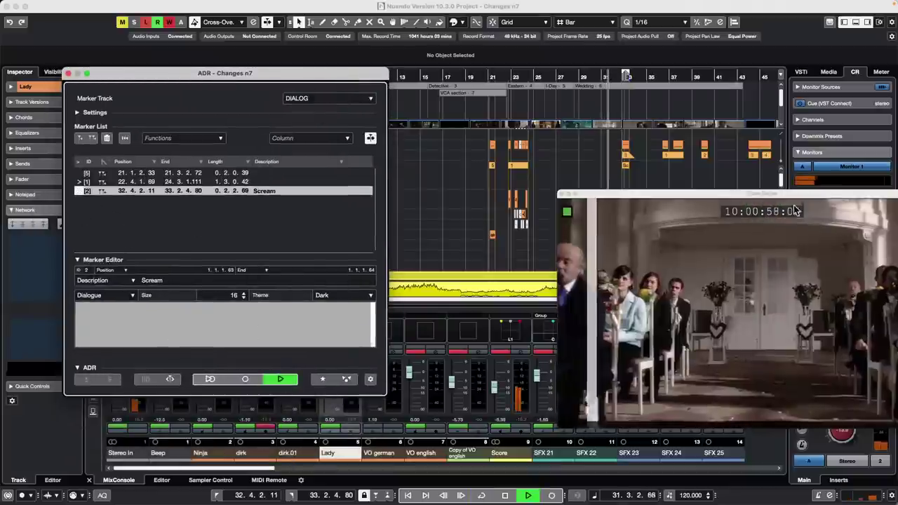
left_click_drag(701, 195, 605, 129)
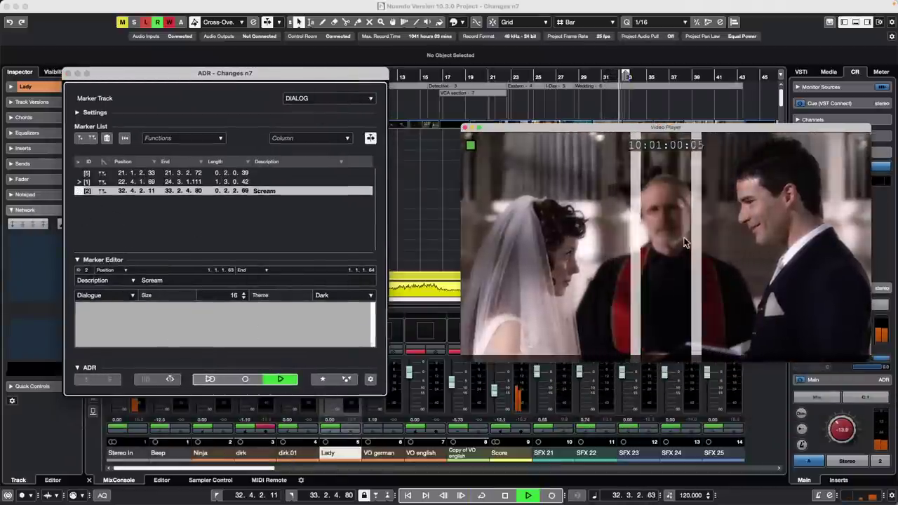
Run the Scream marker in ADR Record, Rehearse and Review modes, and close the ADR panel
left_click(245, 379)
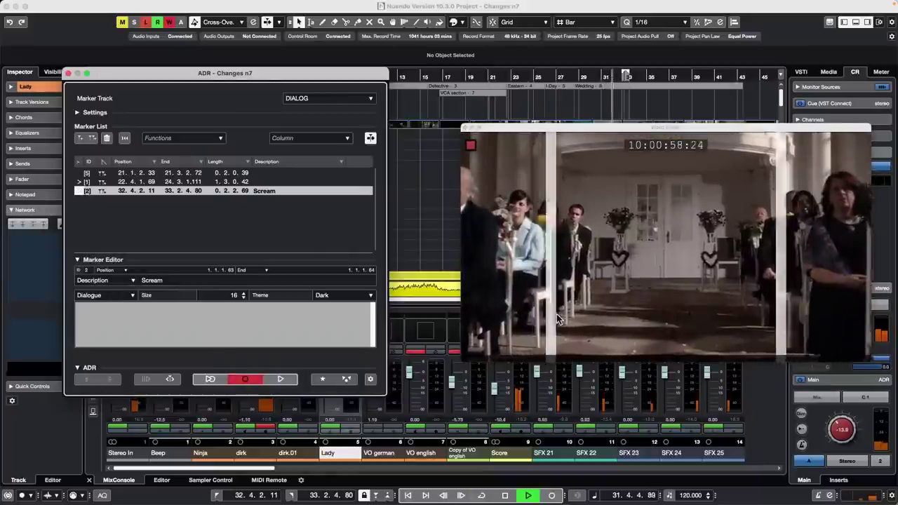
left_click(211, 380)
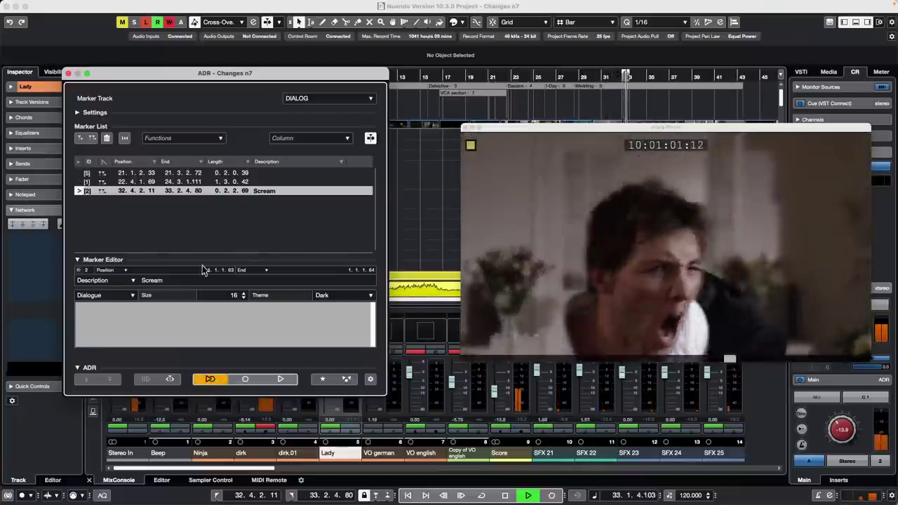
left_click(281, 379)
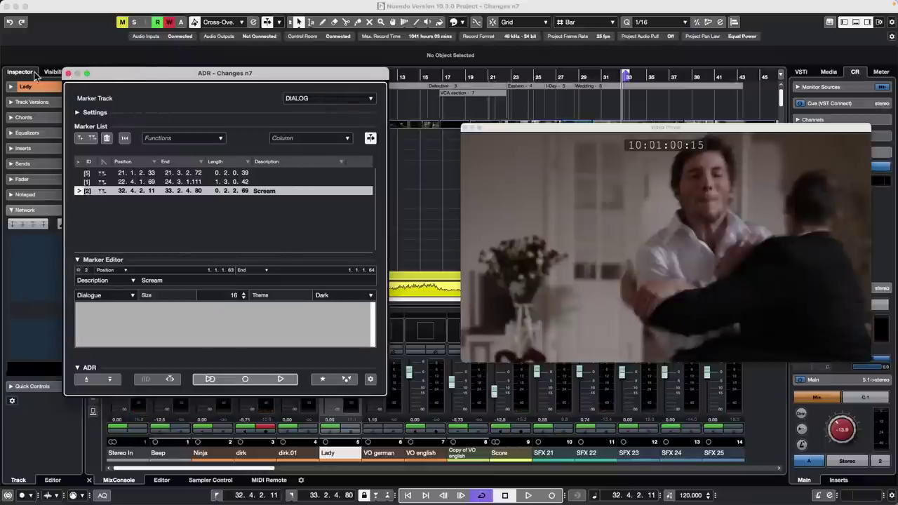
left_click(69, 73)
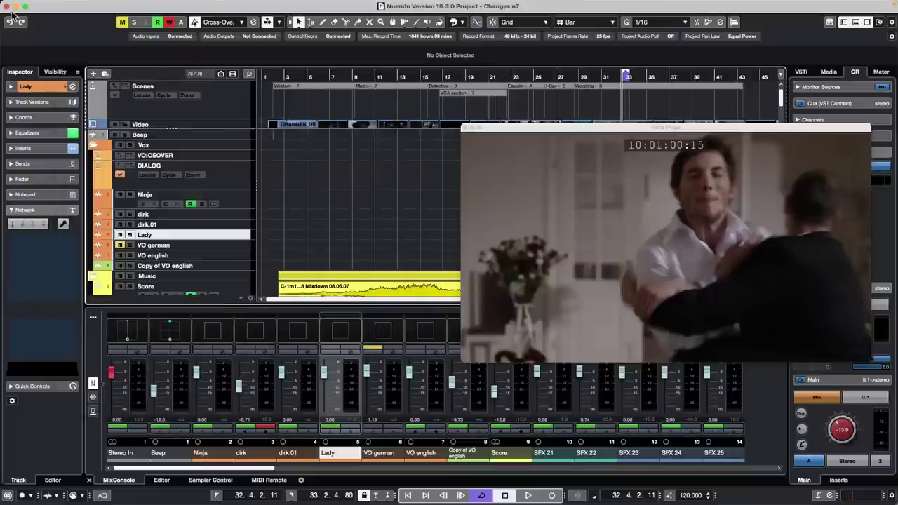
Quit Nuendo without saving the Changes n7 project and dismiss the problem report to return to the Cubase project jump off
left_click(50, 6)
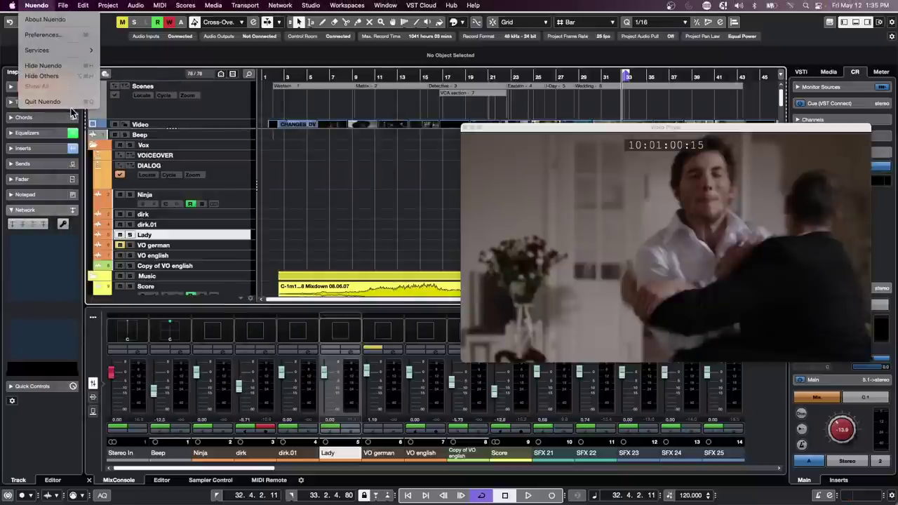
left_click(70, 101)
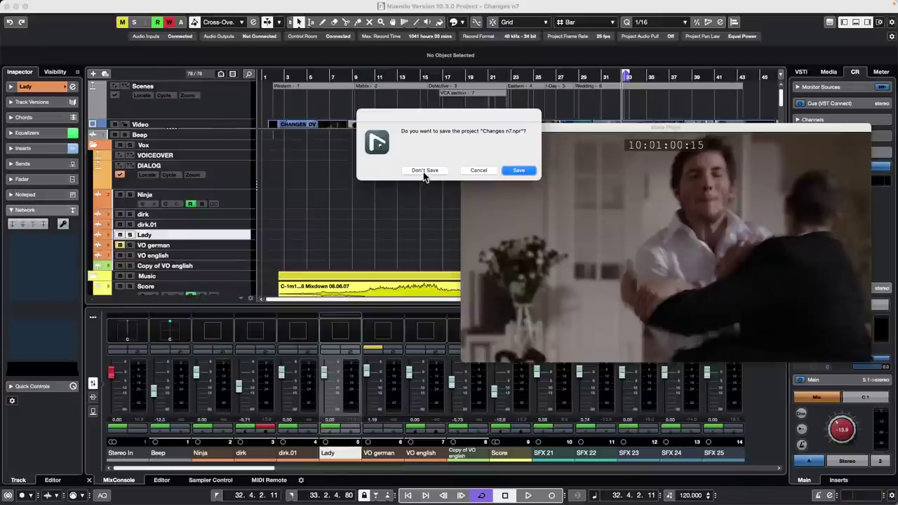
left_click(426, 171)
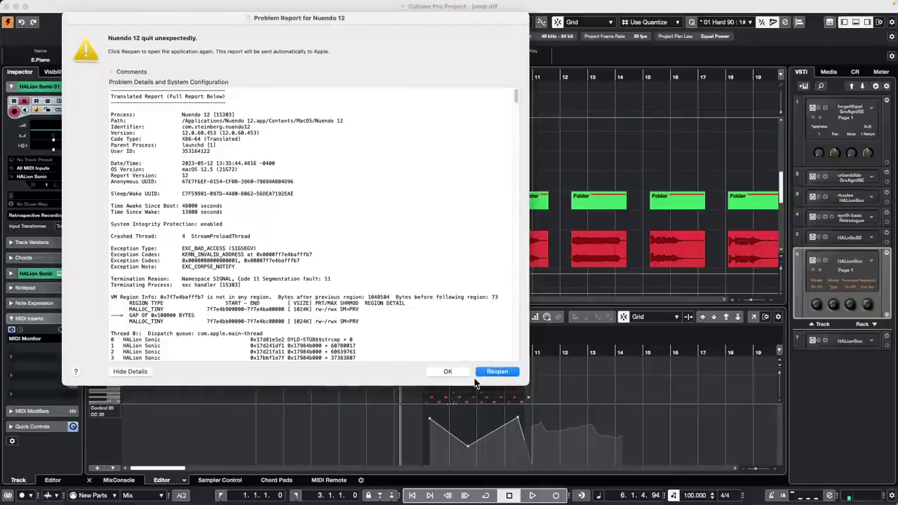
left_click(444, 371)
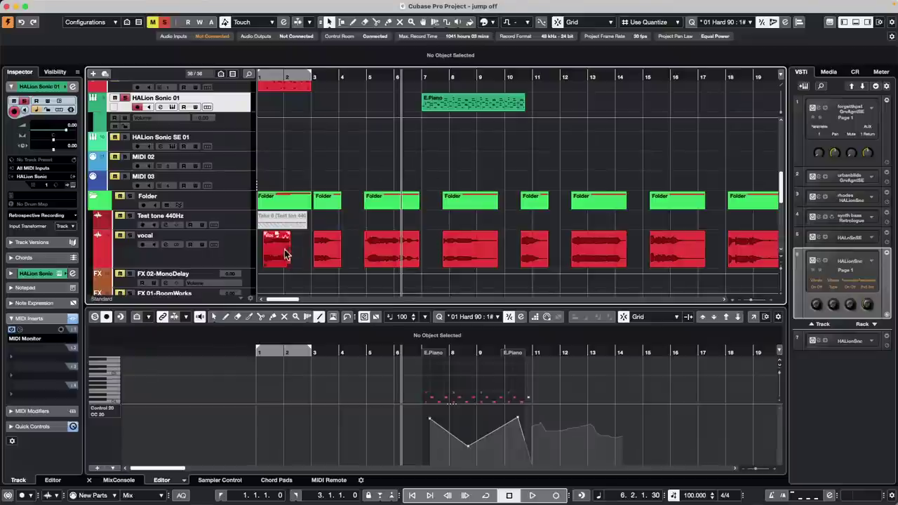
Select the Audio 01 track and show the MixConsole in the lower zone from the Stereo In 1 input channel onward
left_click(238, 255)
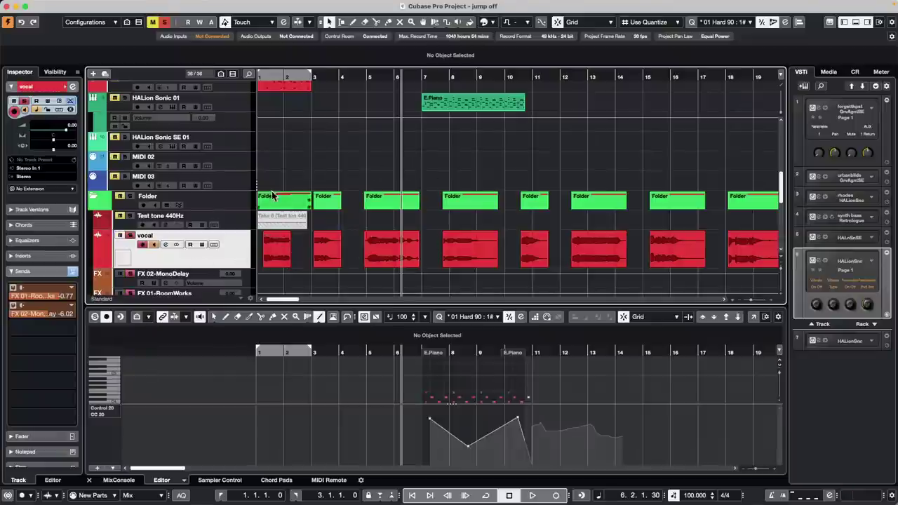
scroll(231, 219, "down", 8)
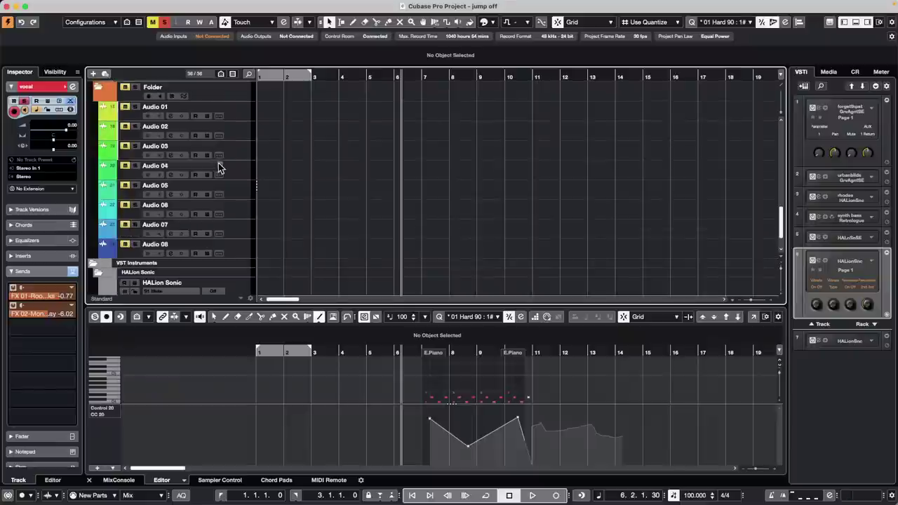
left_click(236, 112)
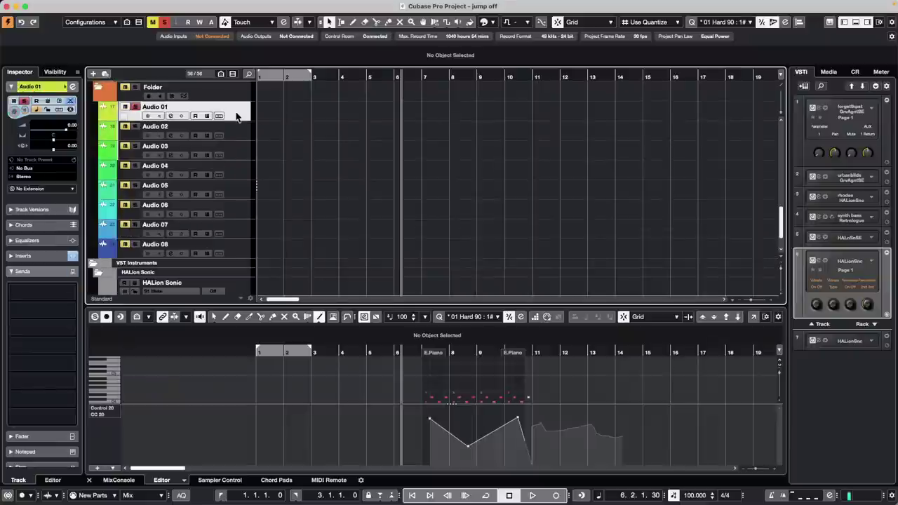
left_click(118, 482)
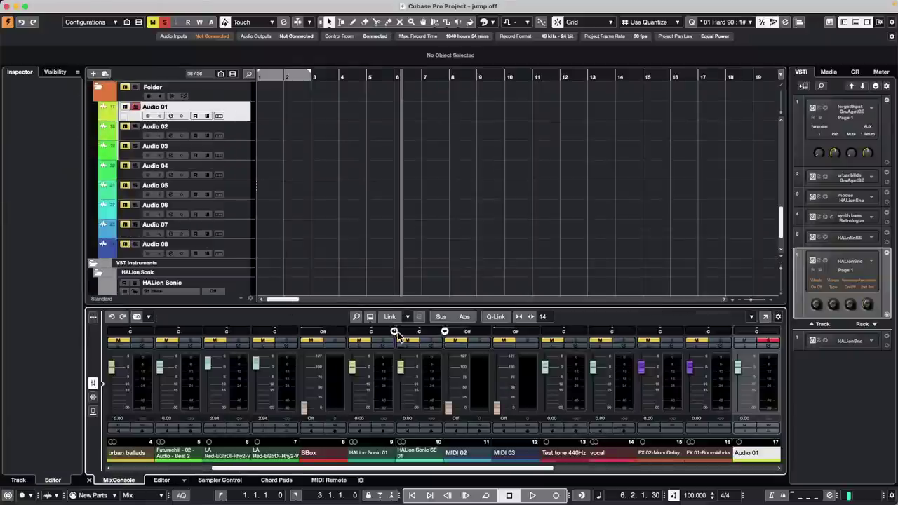
left_click_drag(319, 469, 208, 472)
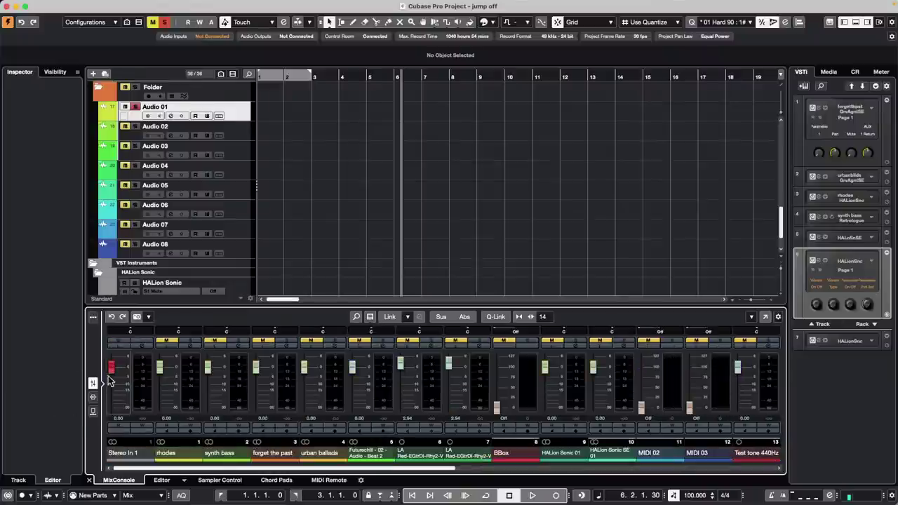
Insert VST Amp Rack in the first insert slot of Stereo In 1, load the 80s Rocker preset, and close the plug-in
left_click(142, 344)
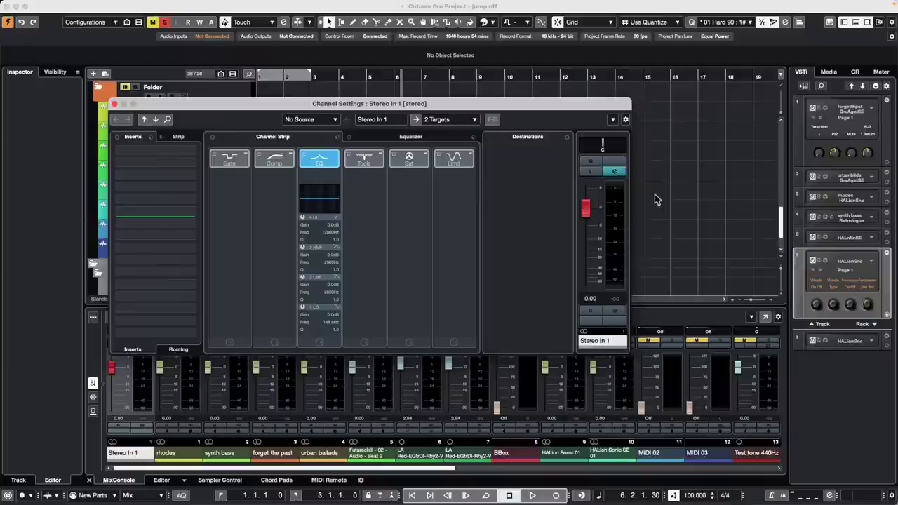
left_click(194, 155)
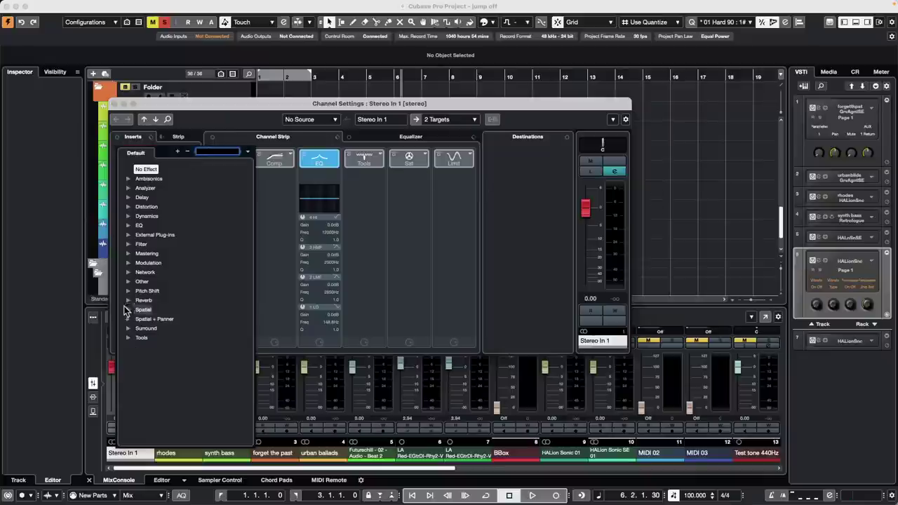
left_click(129, 207)
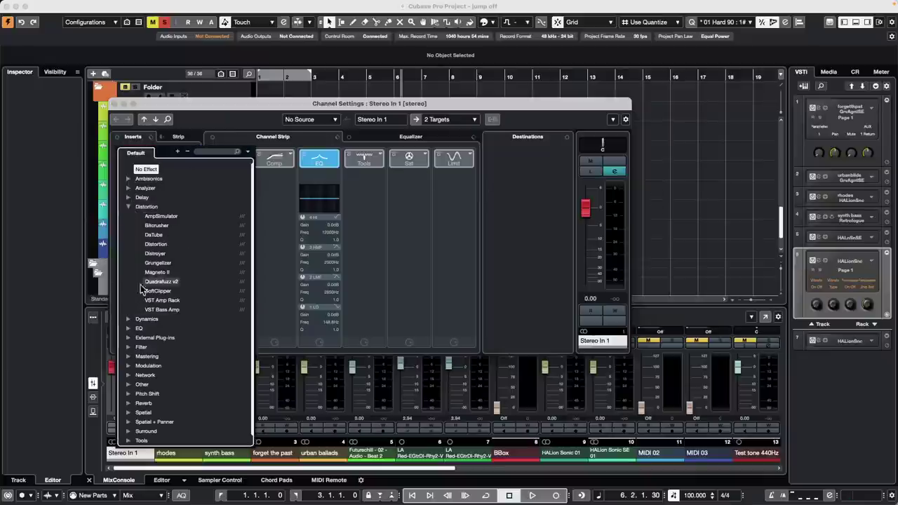
left_click(169, 300)
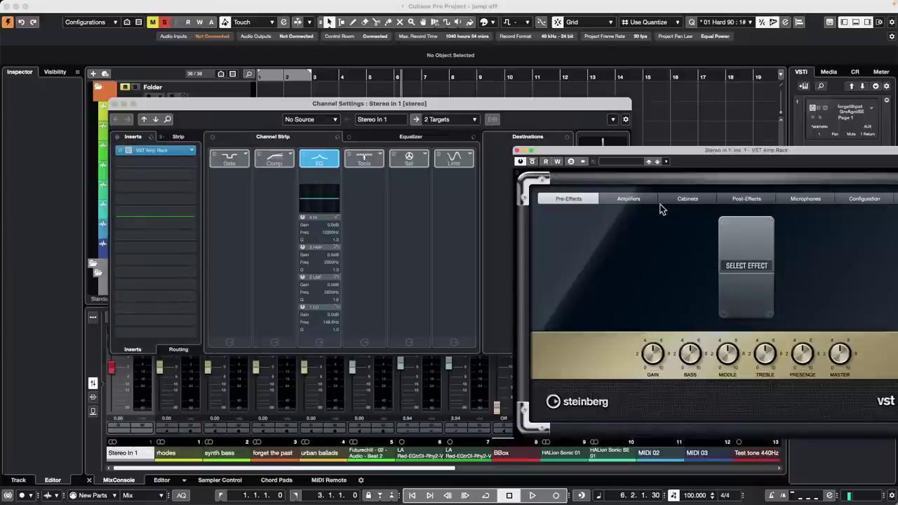
left_click(618, 163)
double_click(634, 271)
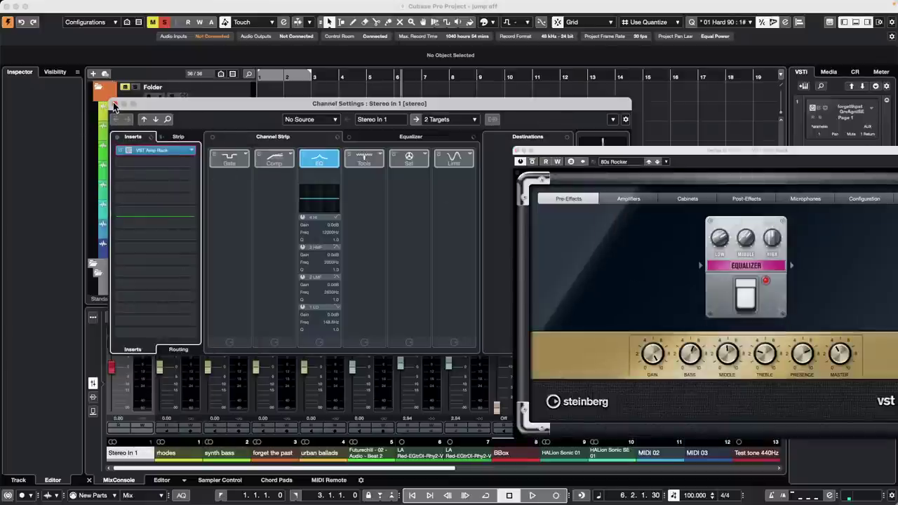
left_click(517, 151)
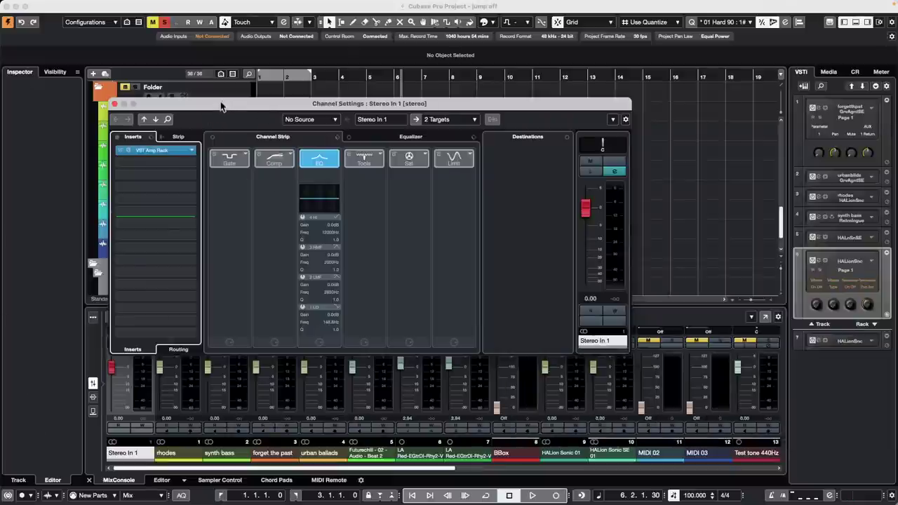
Set the first insert of Stereo In 1 to No Effect and close its channel settings
left_click_drag(221, 105, 363, 120)
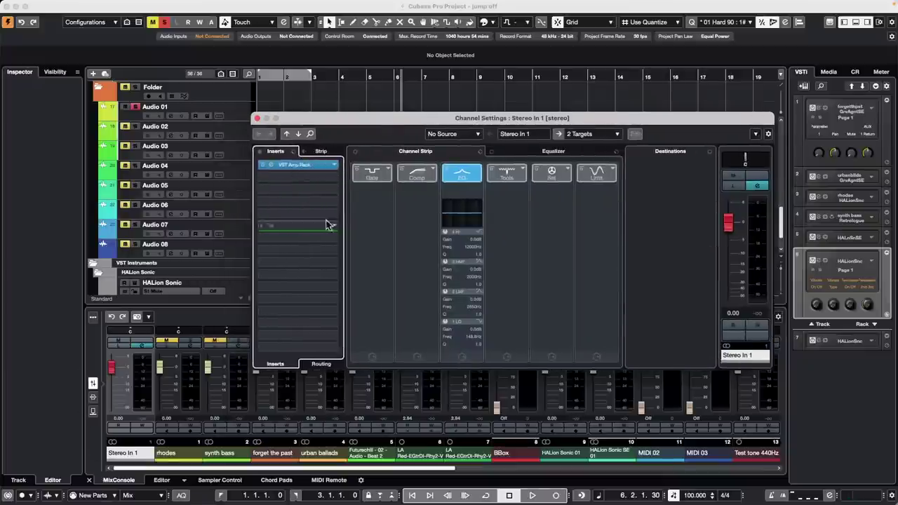
left_click(334, 168)
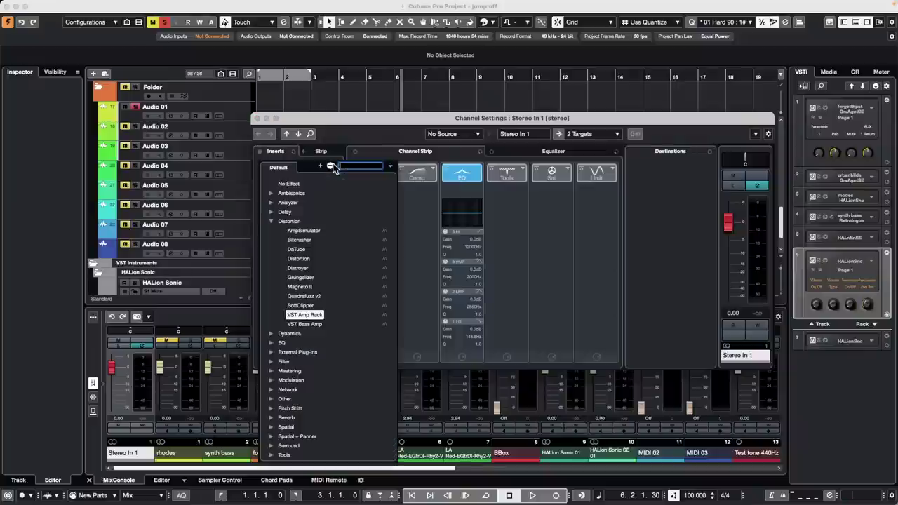
left_click(285, 184)
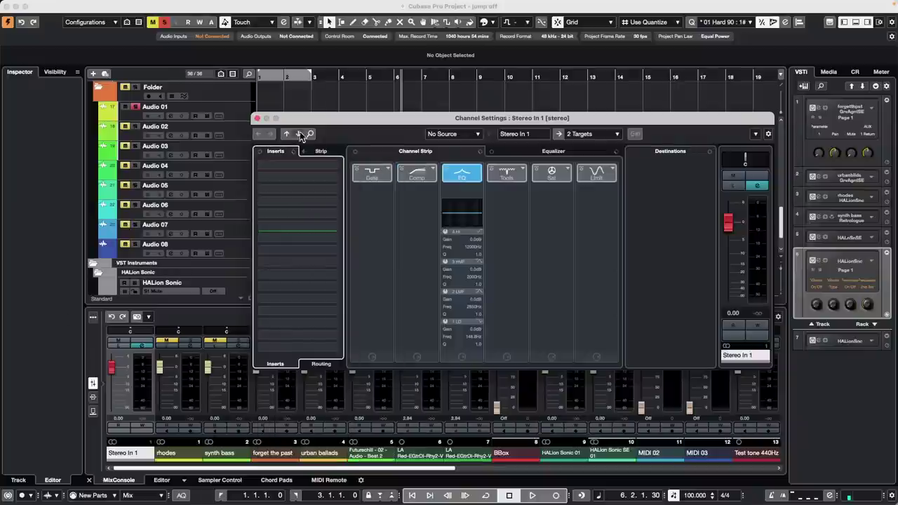
left_click(257, 118)
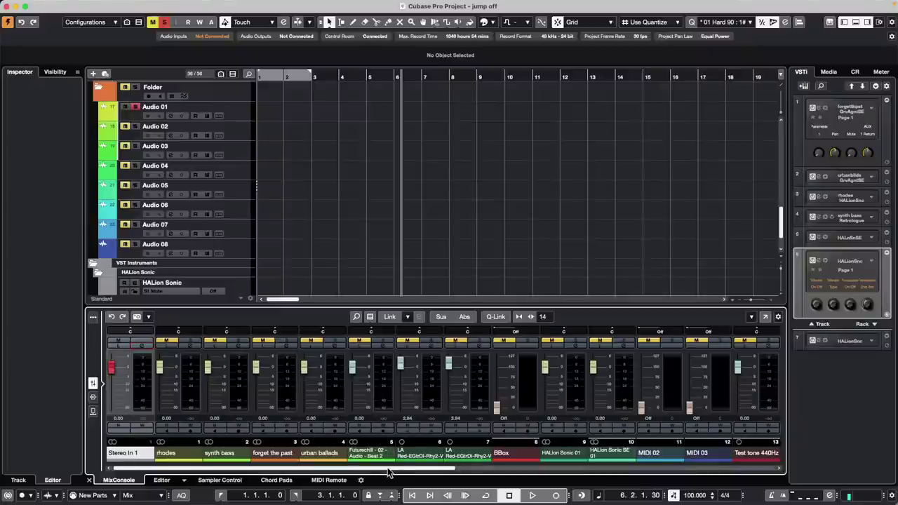
Review the insert effects in the channel settings of Audio 01, and close the settings window
left_click_drag(389, 473, 614, 472)
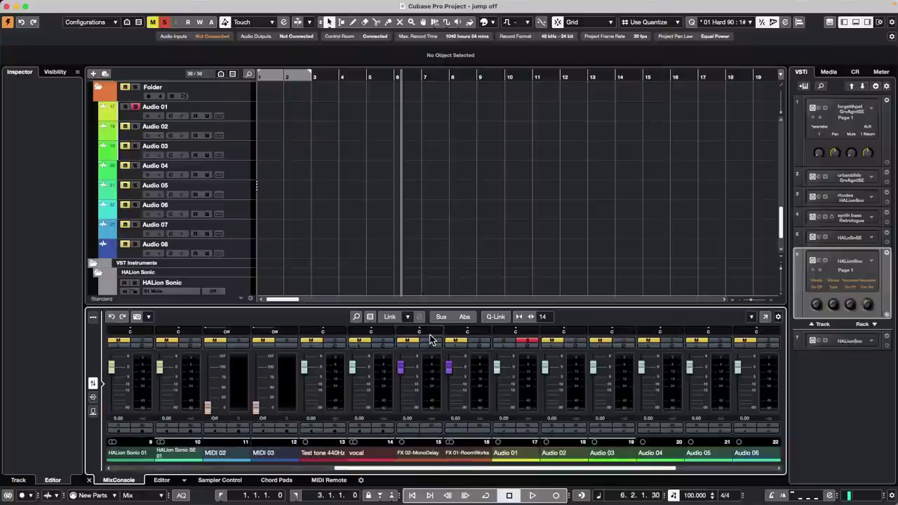
left_click(533, 347)
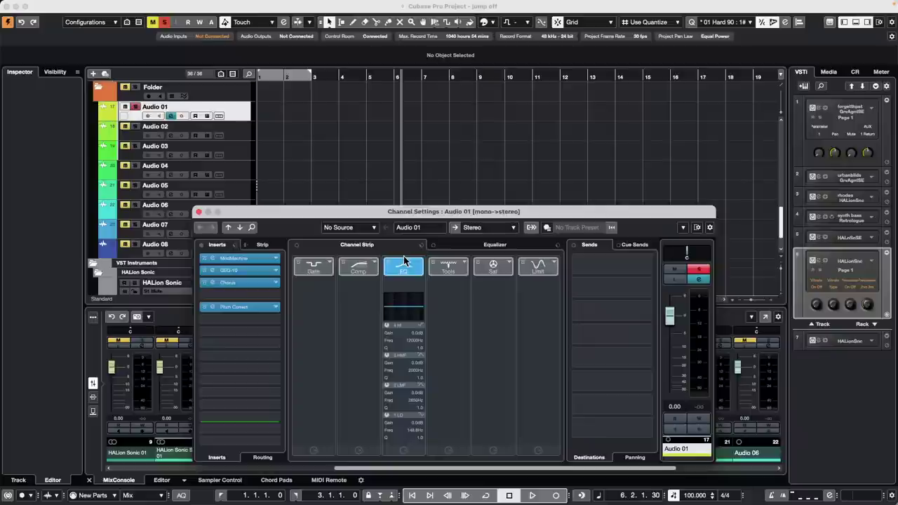
left_click(198, 211)
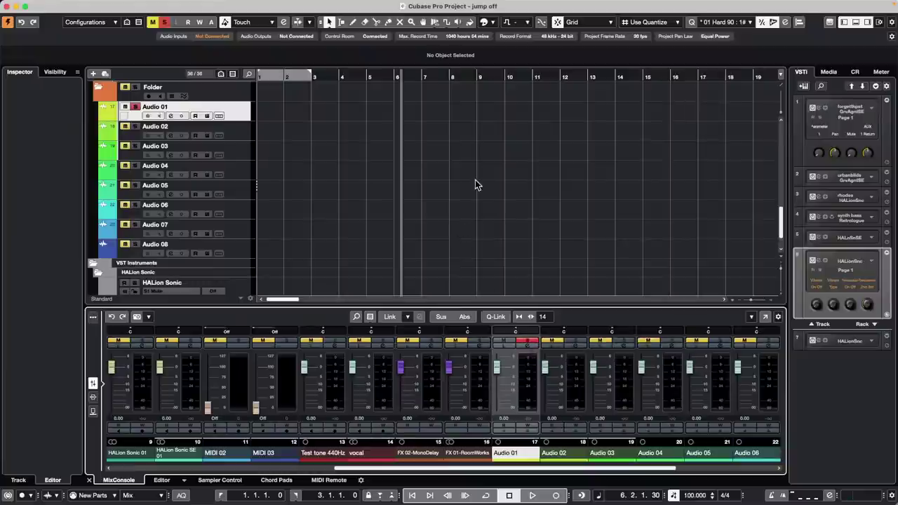
left_click(527, 344)
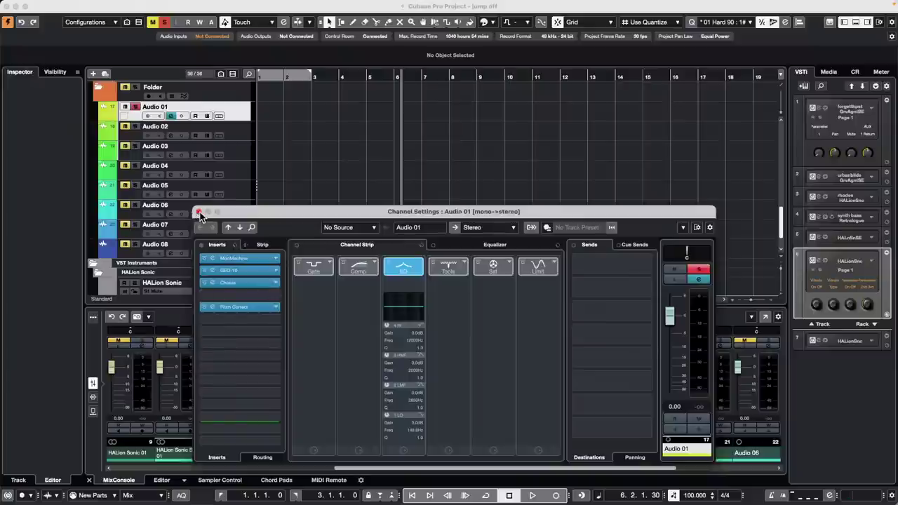
left_click(199, 212)
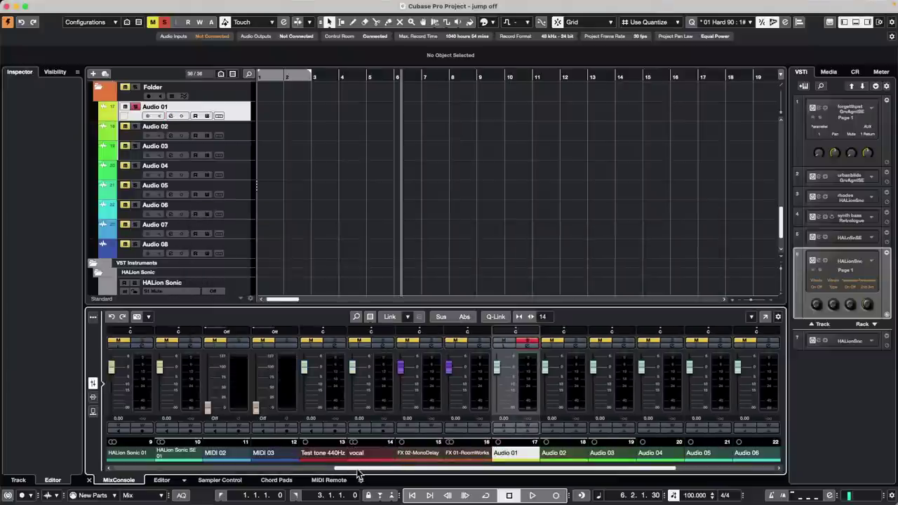
Compare the Stereo In 1 input channel with the audio channels in the MixConsole, and reopen the channel settings of Audio 01
left_click_drag(359, 468, 118, 373)
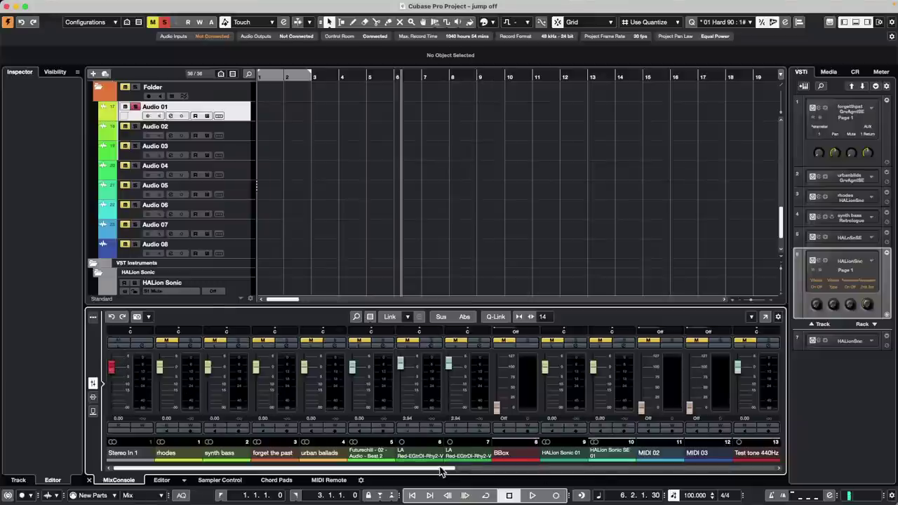
left_click_drag(440, 468, 565, 468)
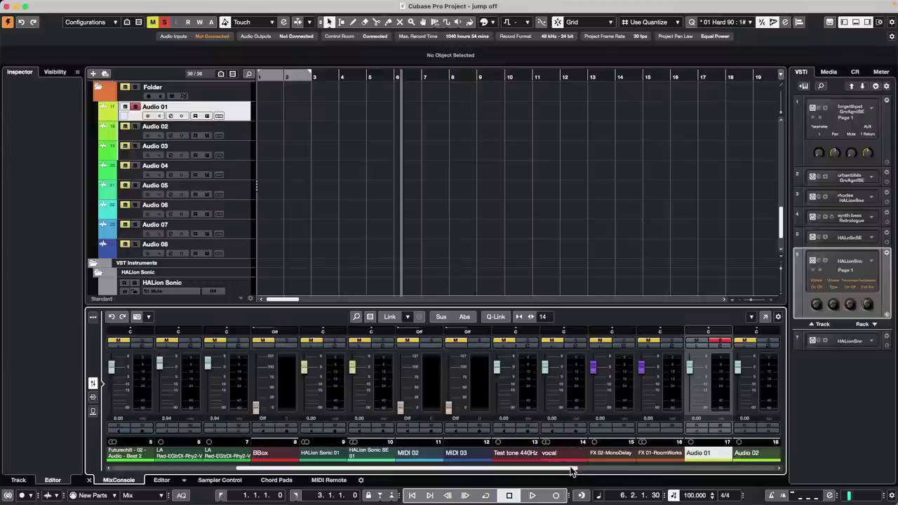
left_click_drag(572, 471, 670, 471)
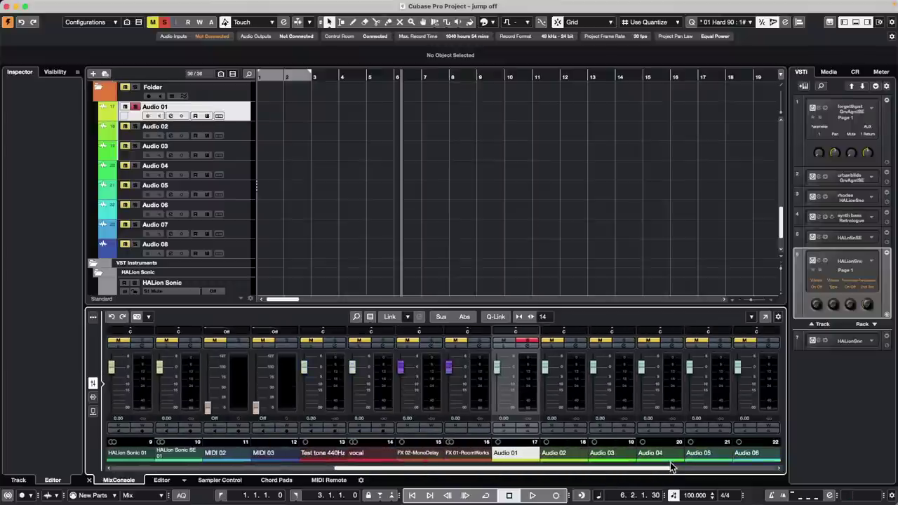
left_click(521, 349)
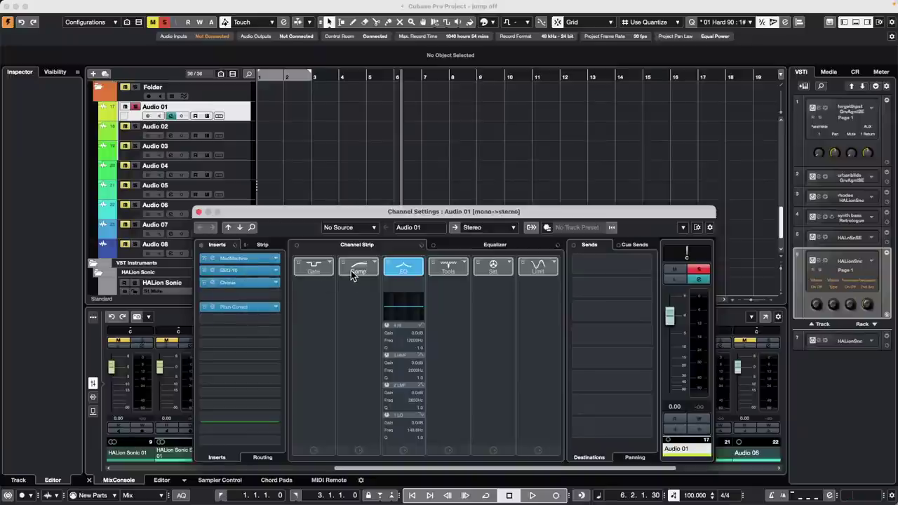
Open Studio Setup and display the Steinberg UR24C settings to check the latency and direct monitoring option
mouse_move(407, 10)
left_click(277, 5)
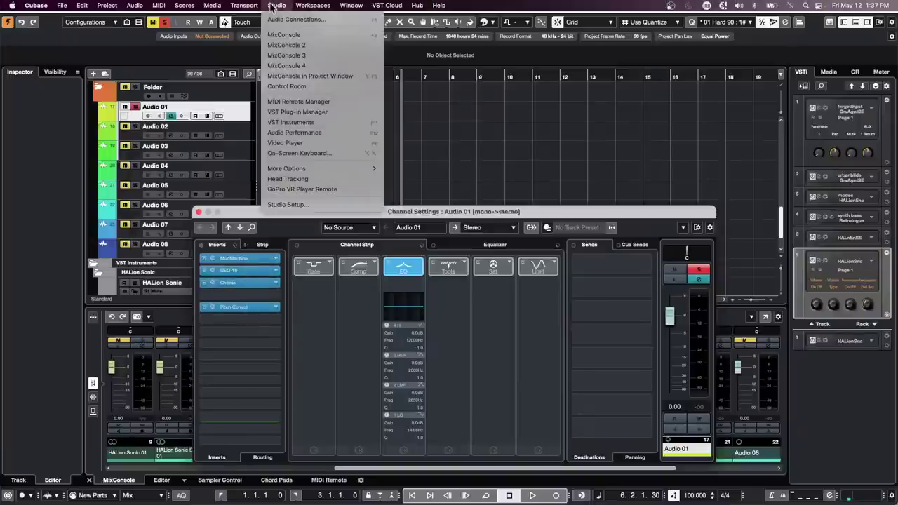
left_click(290, 204)
left_click(282, 164)
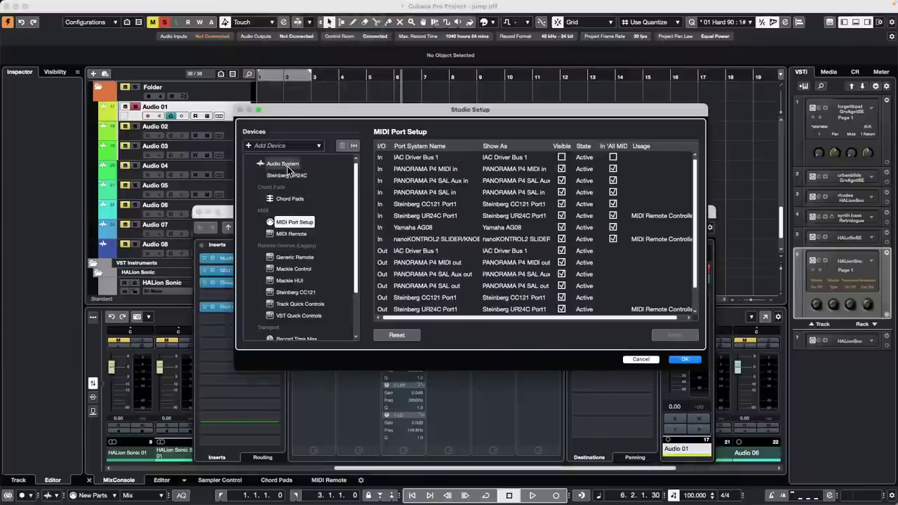
left_click(285, 175)
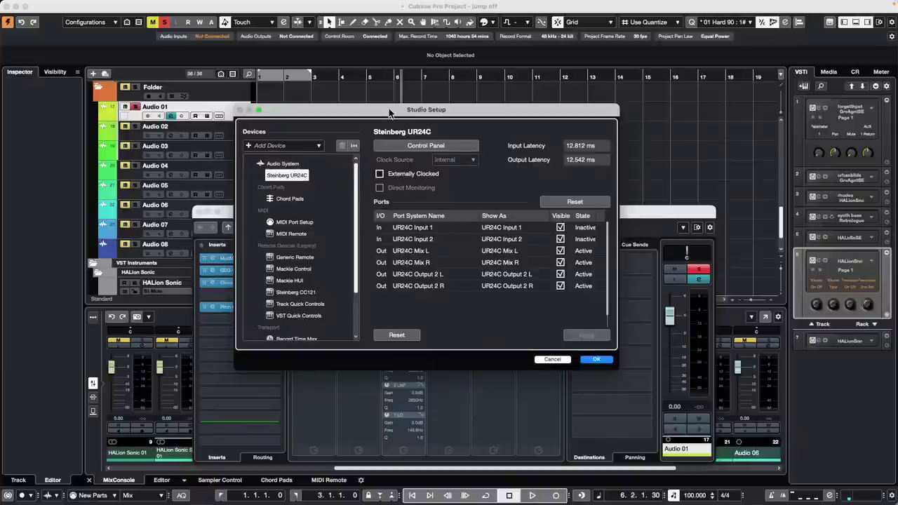
Dismiss Studio Setup without changes and close the channel settings of Audio 01
left_click_drag(391, 114, 615, 147)
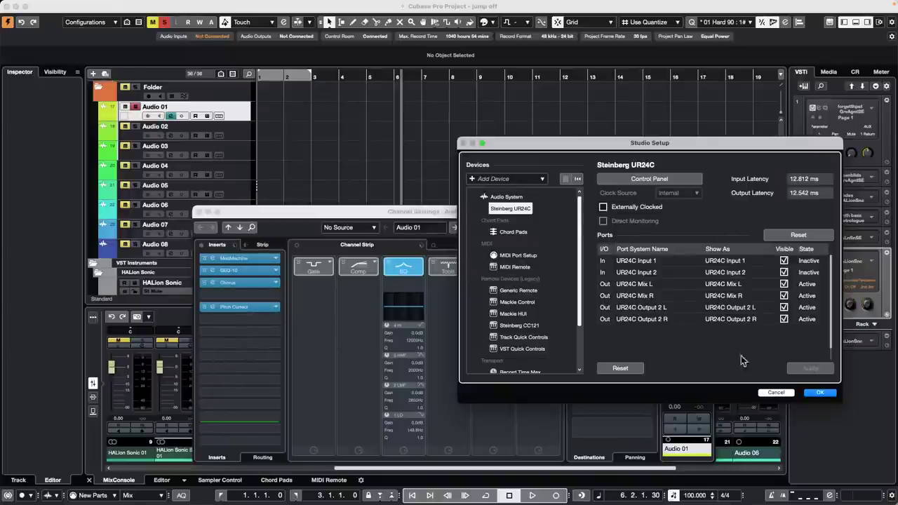
left_click(776, 392)
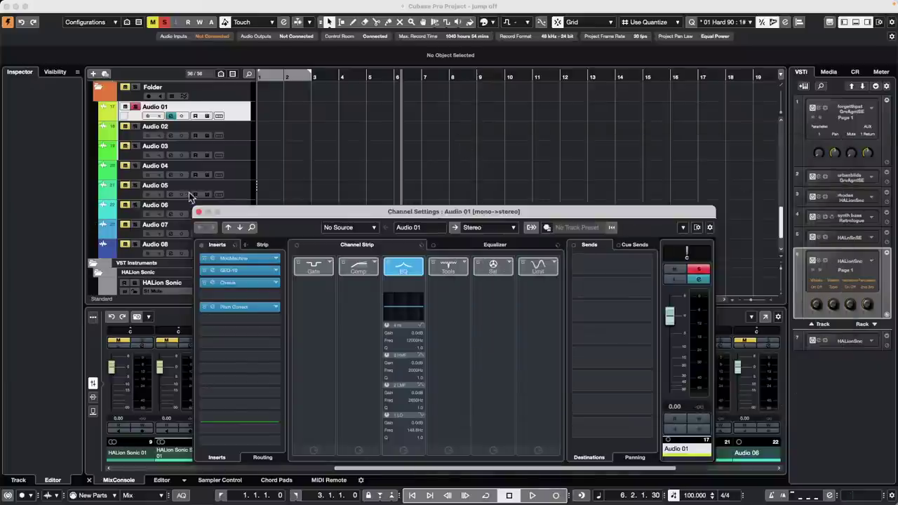
left_click(198, 211)
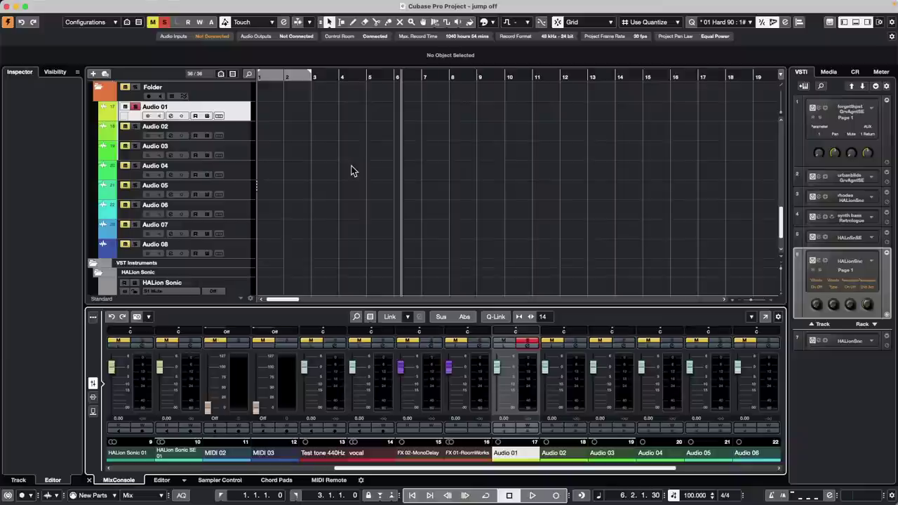
Switch the Play tool to Scrub mode and zoom in on the vocal event around bars 5 and 6
scroll(351, 161, "up", 5)
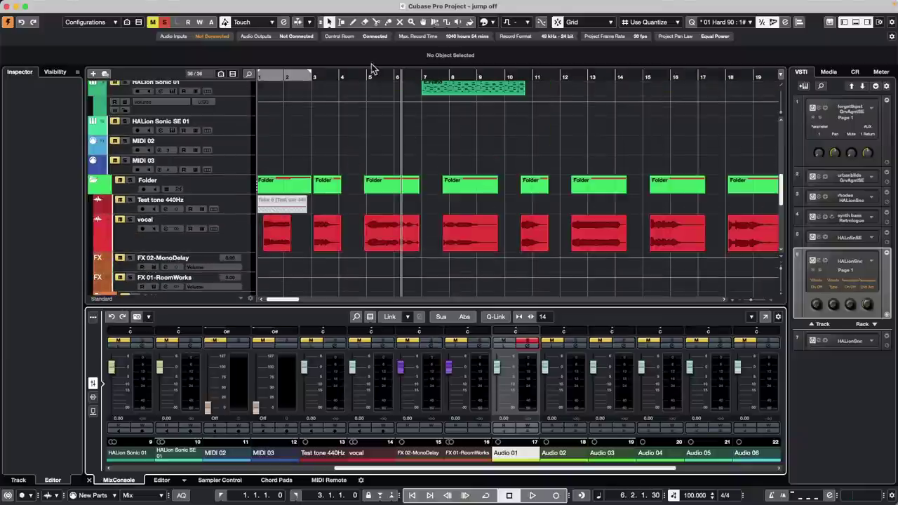
left_click(459, 23)
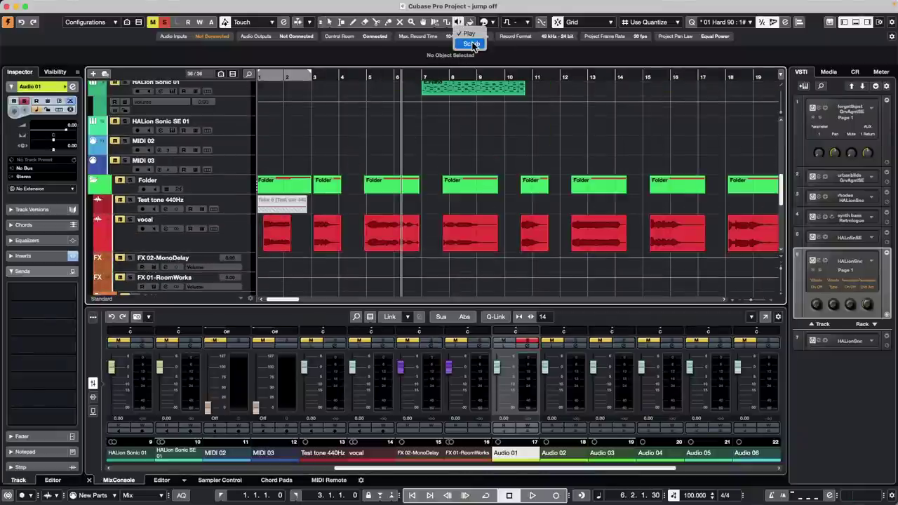
left_click(471, 44)
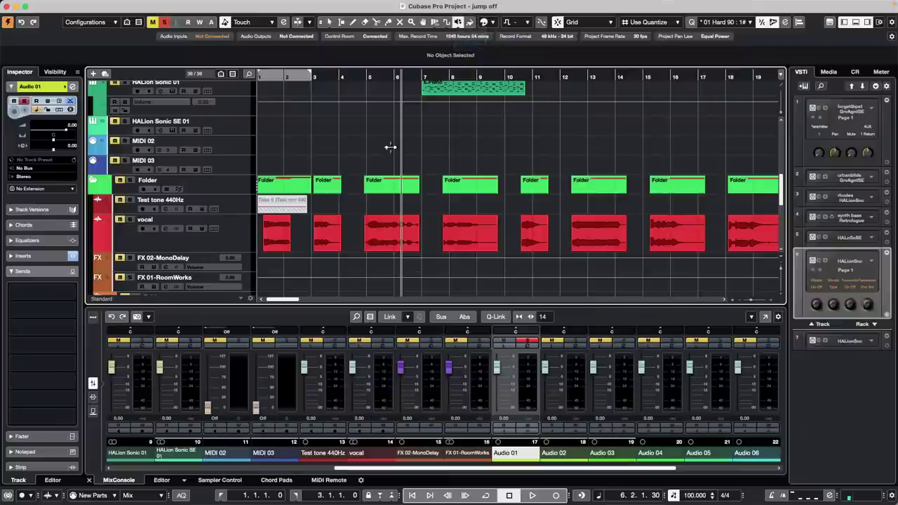
left_click(385, 90)
left_click_drag(385, 91, 383, 112)
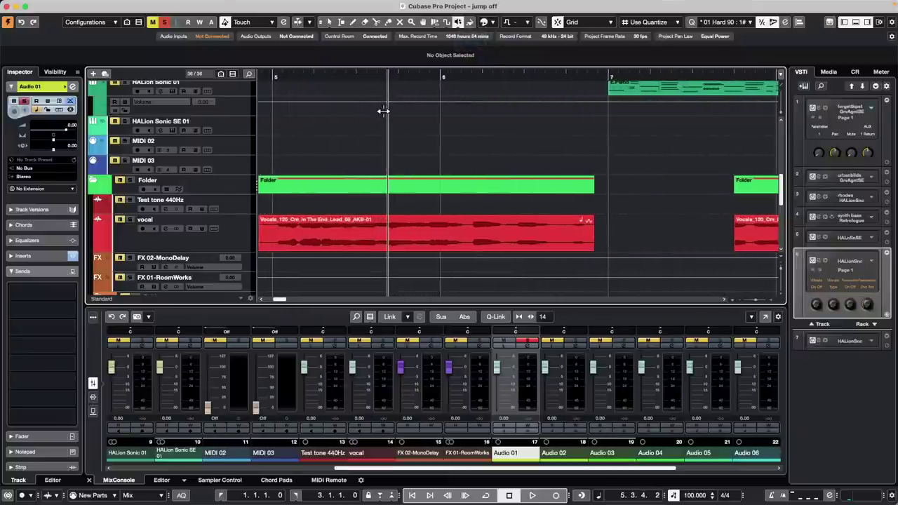
Select the vocal track and scrub back and forth through its event just after bar 6
scroll(218, 230, "down", 3)
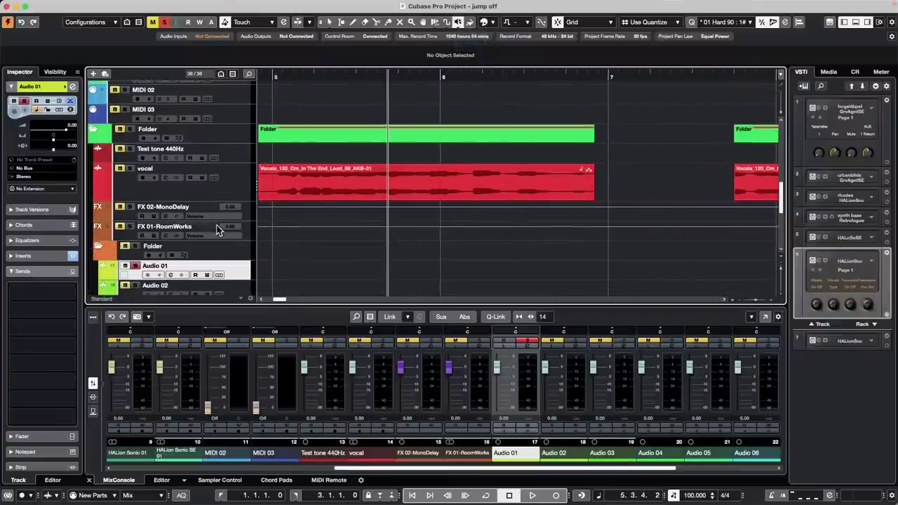
left_click(222, 189)
left_click_drag(481, 208, 456, 216)
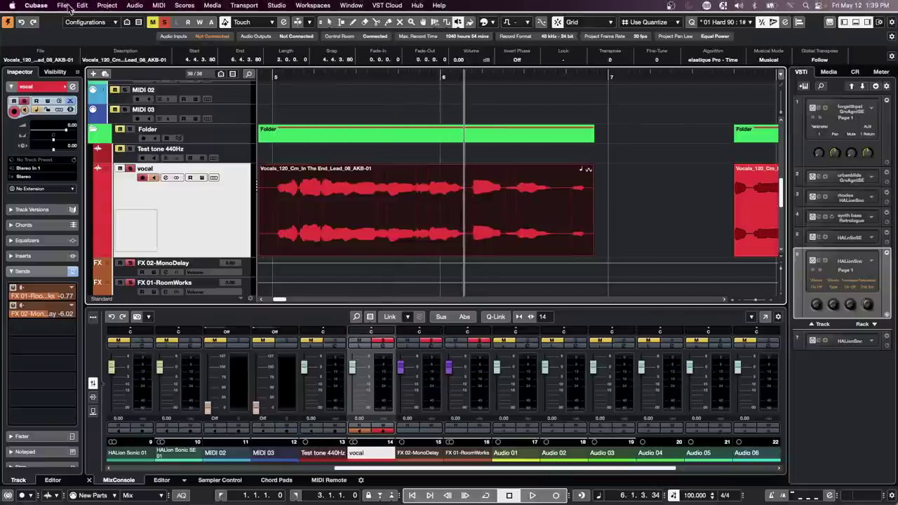
Disable Use Phones Channel as Preview Channel in the VST Control Room preferences and apply the change
left_click(61, 5)
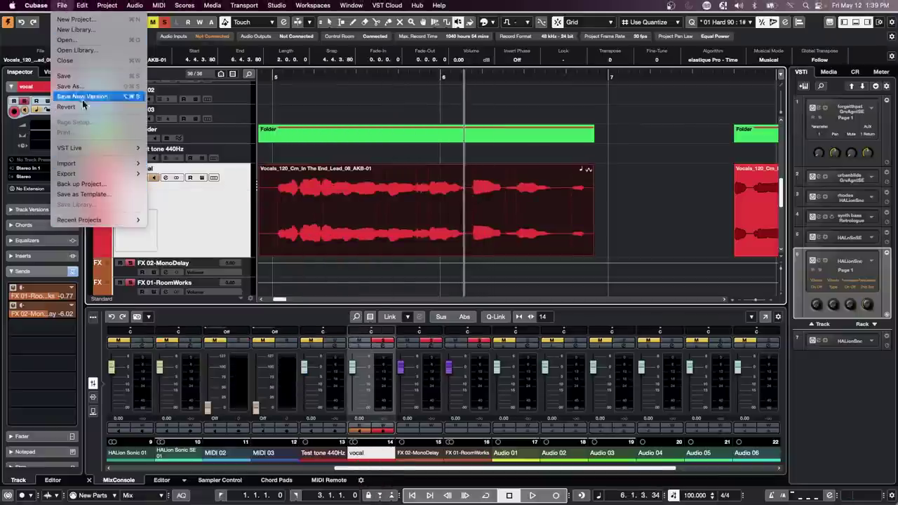
mouse_move(36, 5)
left_click(44, 35)
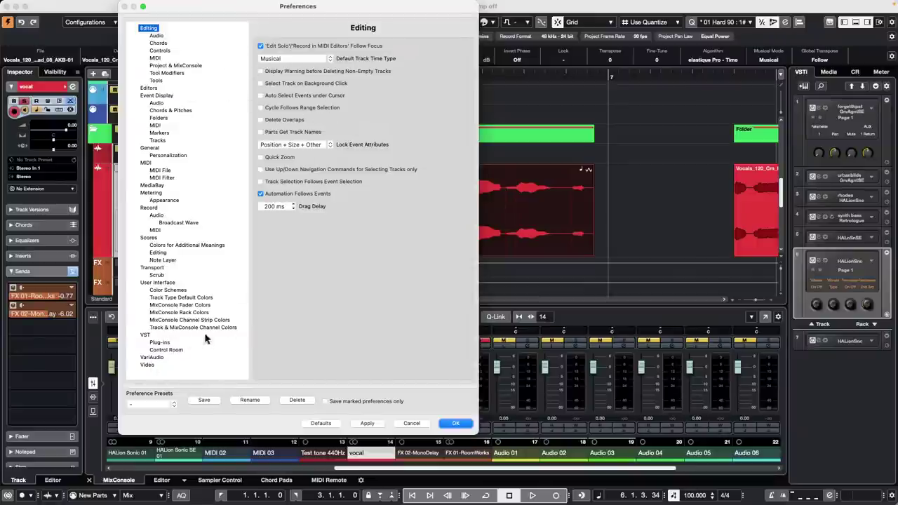
left_click(166, 350)
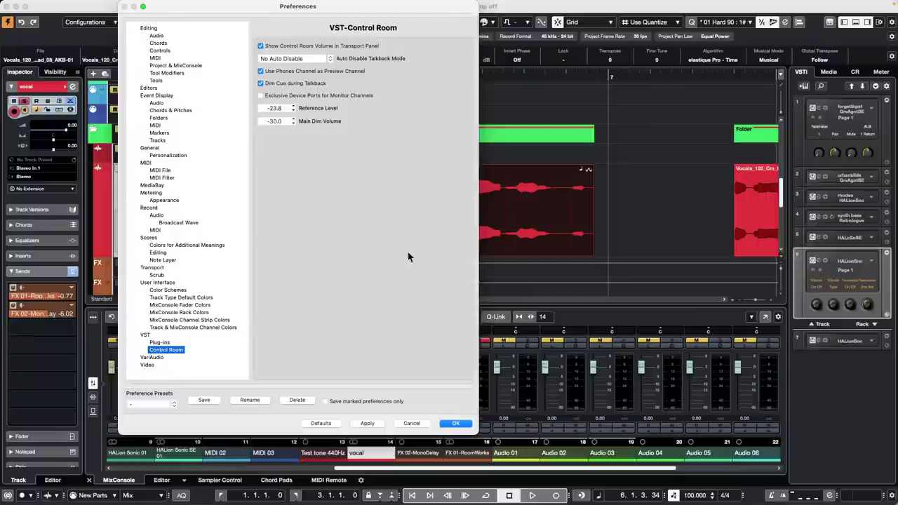
left_click(260, 72)
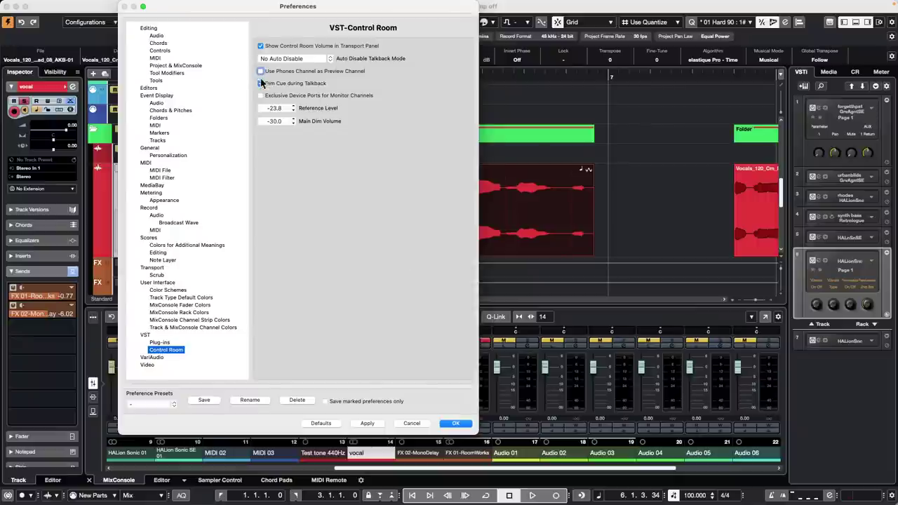
left_click(367, 423)
left_click(456, 423)
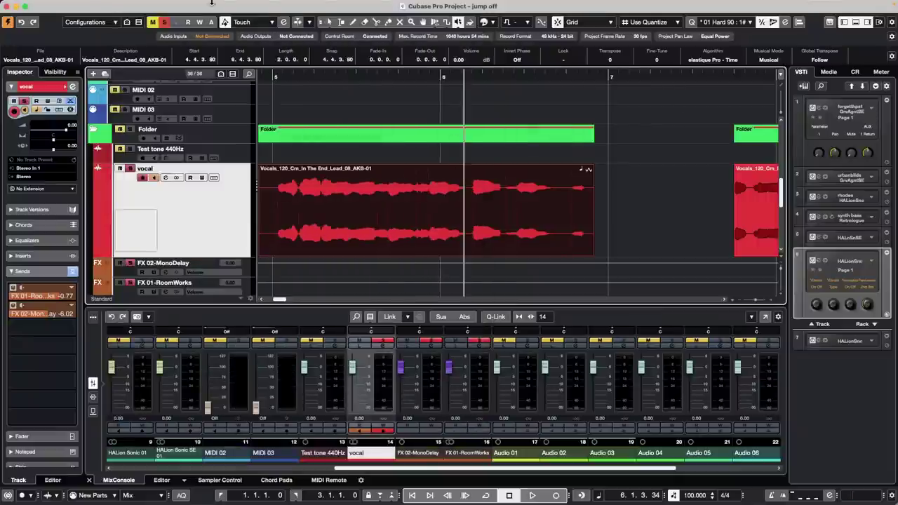
Check the Yamaha HS7 monitor's port assignments in the Control Room audio connections, and close the window
left_click(276, 5)
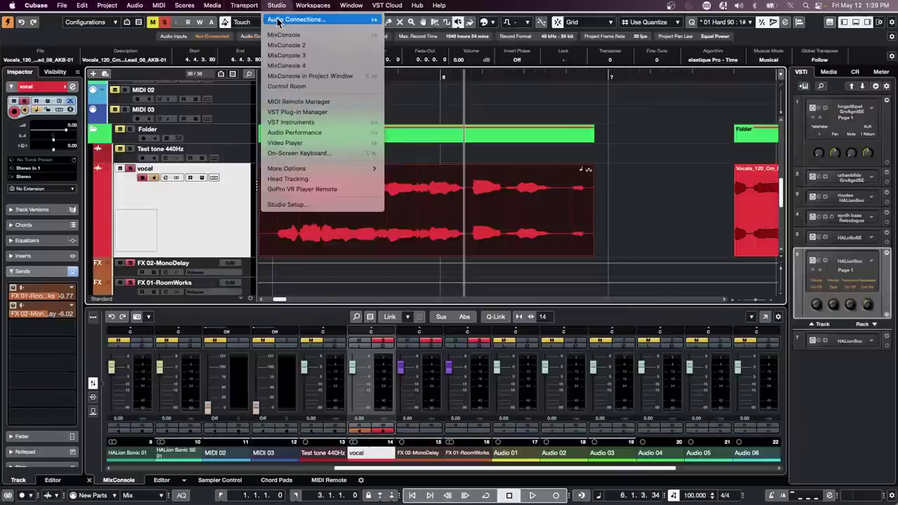
left_click(277, 20)
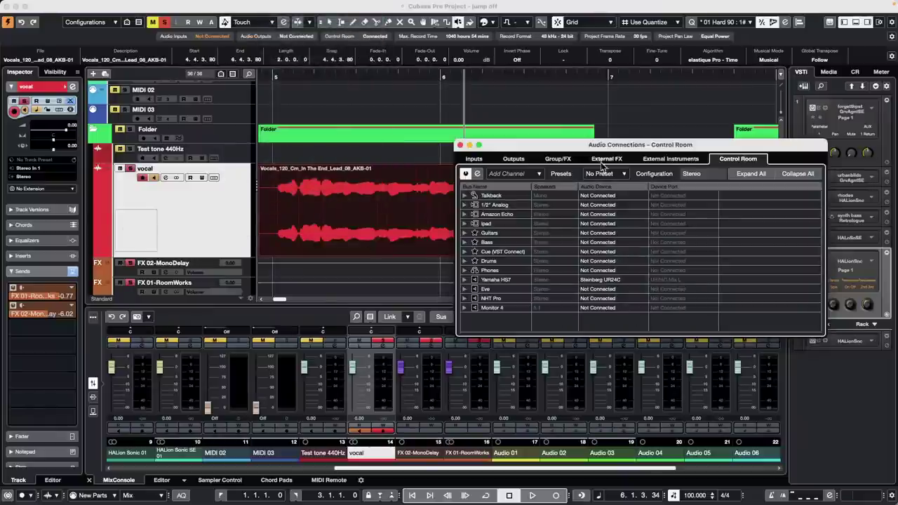
left_click(464, 279)
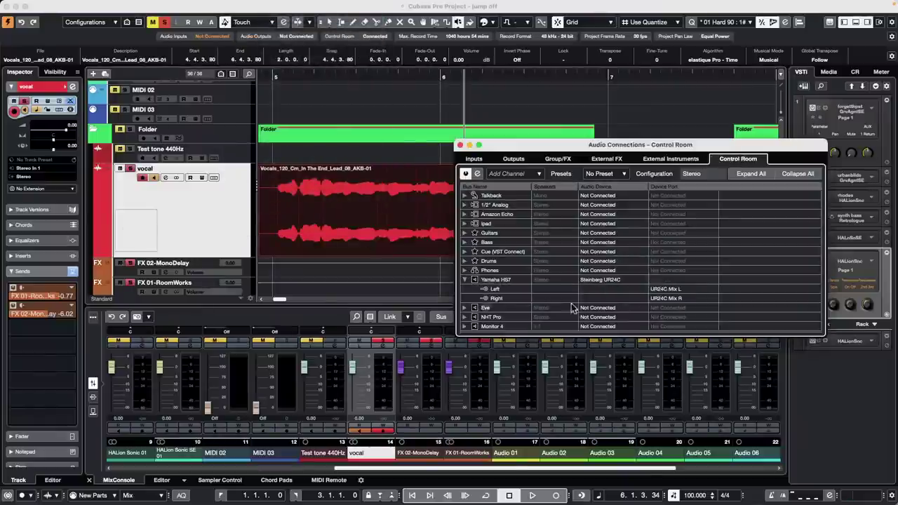
left_click(459, 144)
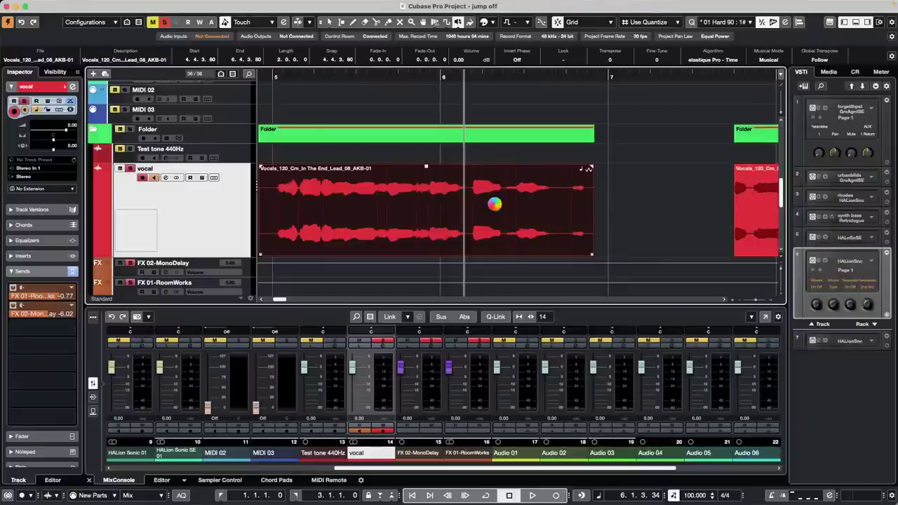
Choose Scrub mode from the toolbox over the vocal event and scrub the audio just before bar 6
right_click(446, 203)
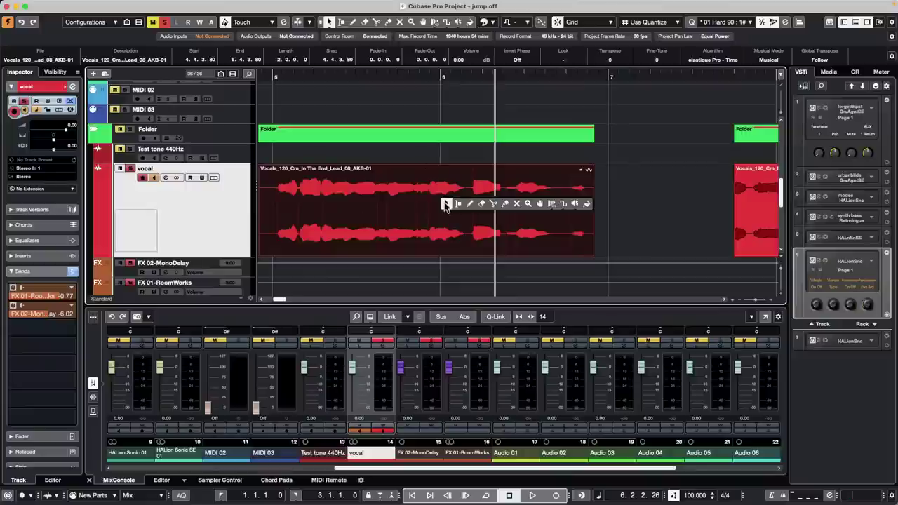
left_click(575, 208)
left_click(580, 227)
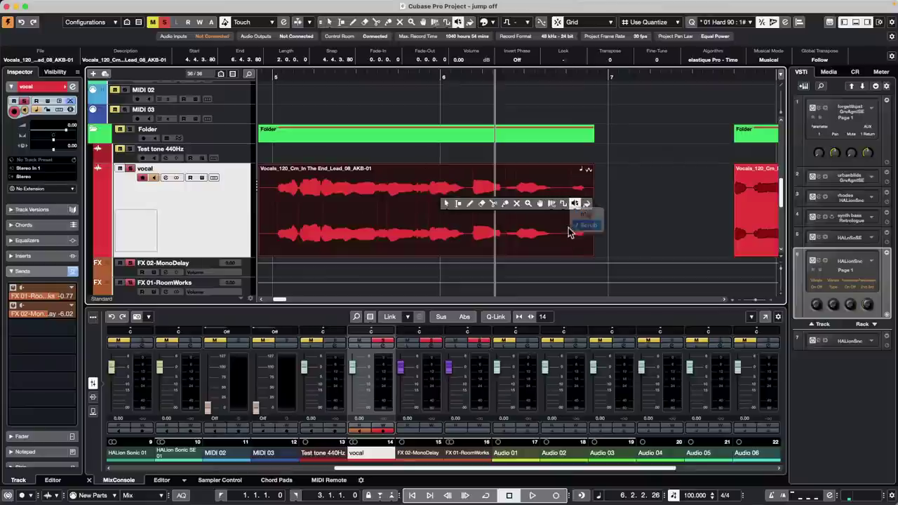
mouse_move(426, 216)
left_mouse_down()
mouse_move(445, 217)
mouse_move(427, 217)
mouse_move(427, 206)
left_mouse_up()
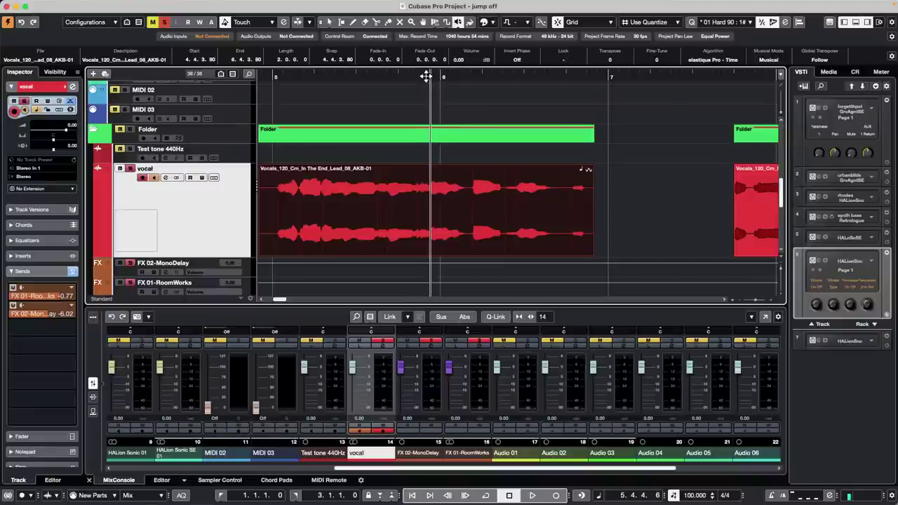
Display the Control Room, set its main level to 5.42, and scrub the enlarged vocal event just before bar 6
left_click_drag(425, 76, 426, 90)
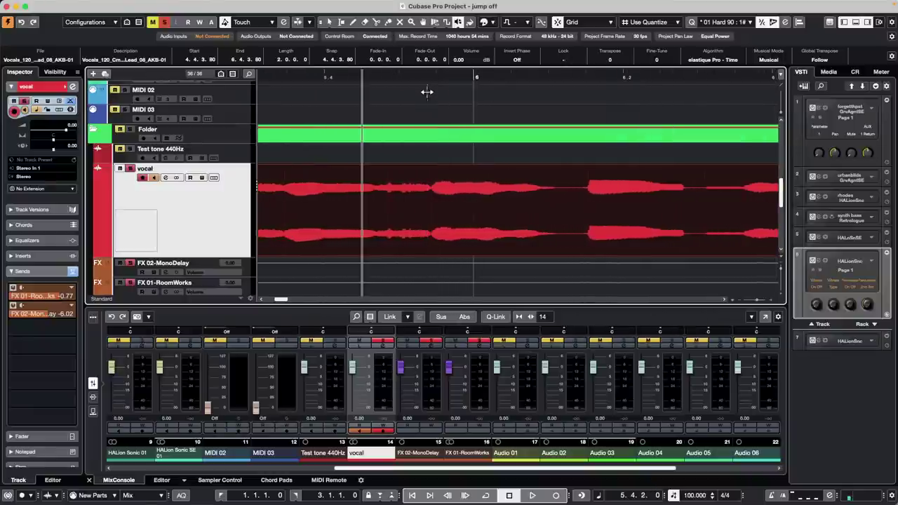
left_click(855, 71)
left_click_drag(840, 367, 848, 355)
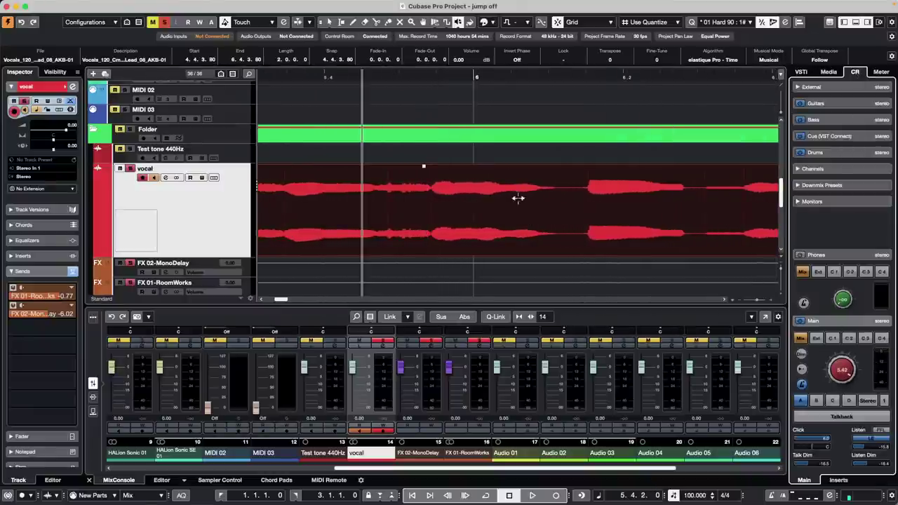
left_click_drag(480, 197, 438, 199)
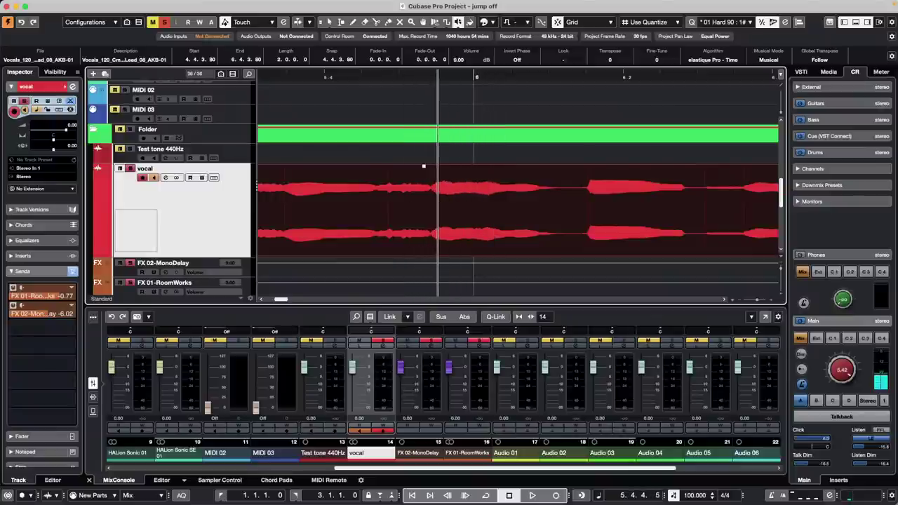
Switch the tool to Play mode and audition the vocal event several times from just before bar 6
left_click(457, 24)
left_click(468, 34)
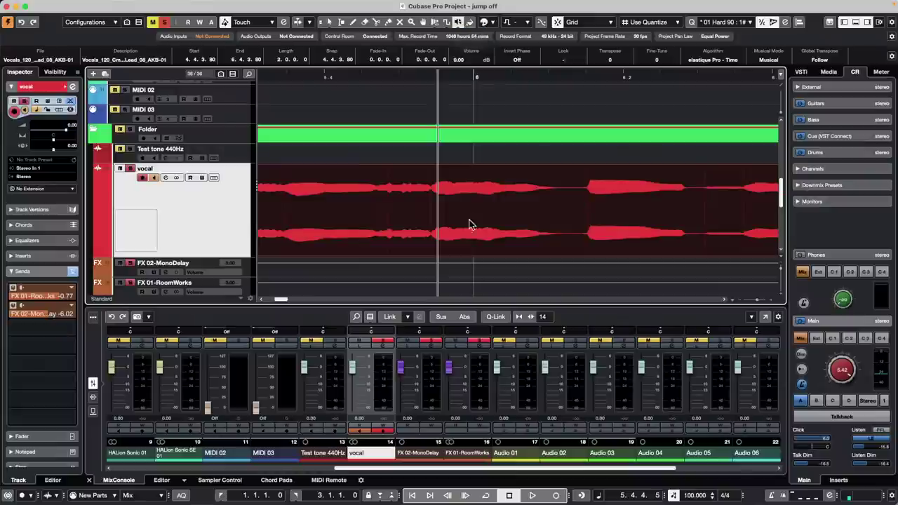
left_click(420, 213)
left_click(419, 213)
left_click(419, 213)
left_click(415, 213)
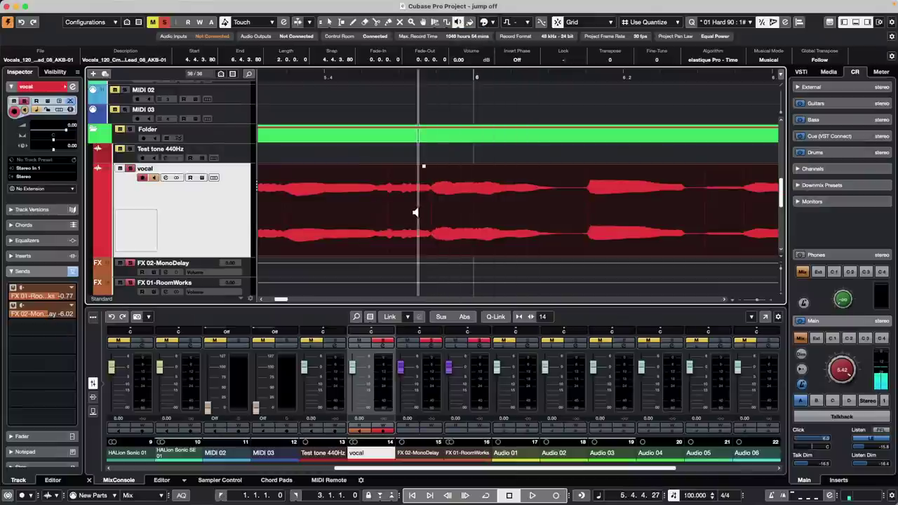
Return the tool to Scrub mode and scrub backward through the vocal event just before bar 6
left_click(458, 25)
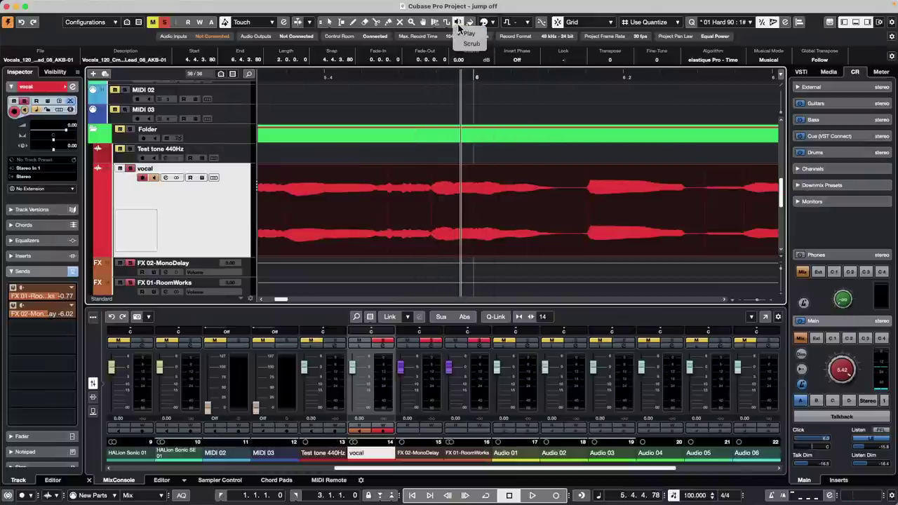
left_click(464, 46)
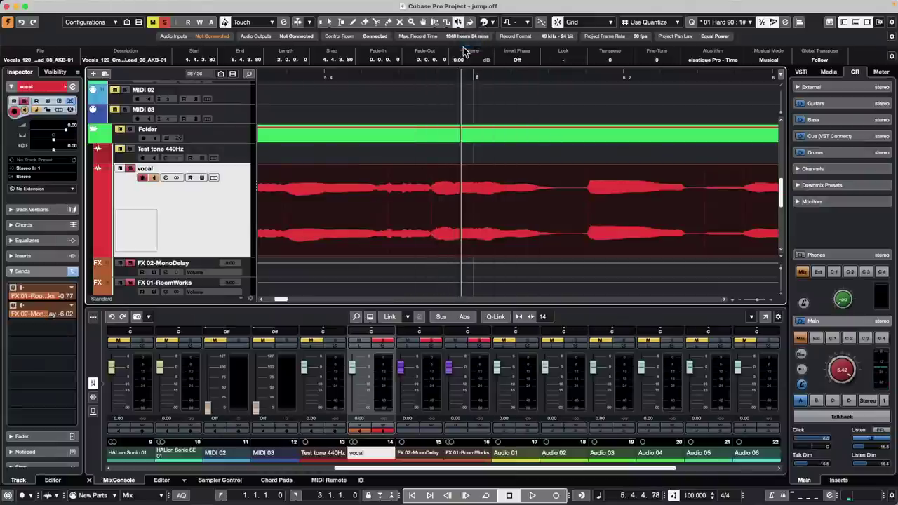
left_click_drag(474, 215, 430, 214)
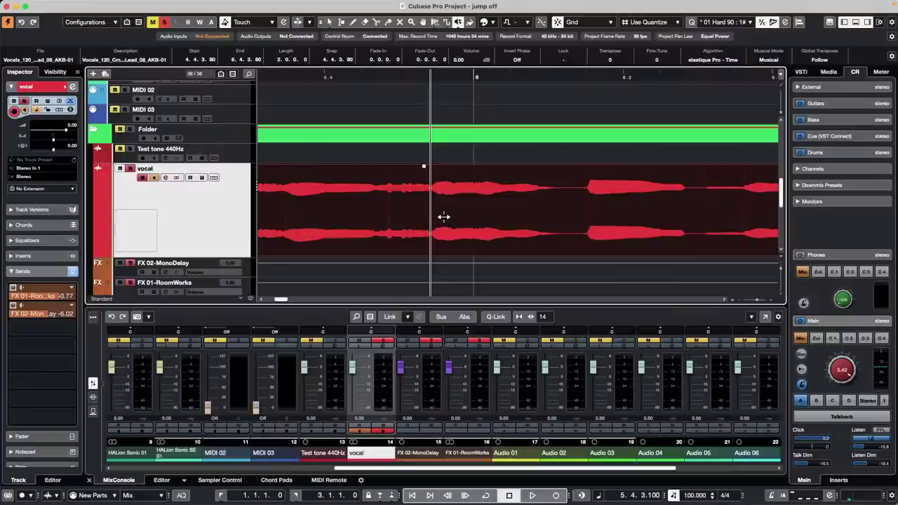
Open and activate the recent project Amos Moses - GO, accept the unmapped ports, and select its drum Folder track
scroll(358, 150, "up", 10)
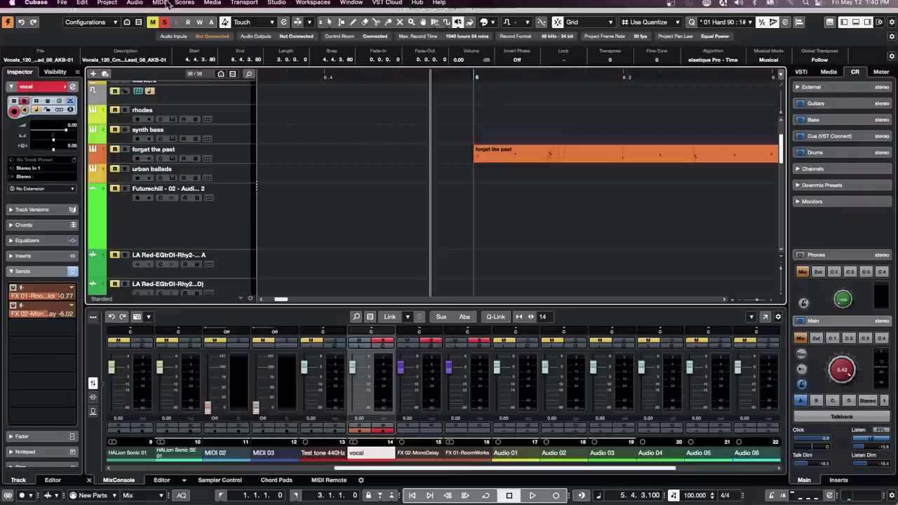
left_click(64, 7)
mouse_move(98, 219)
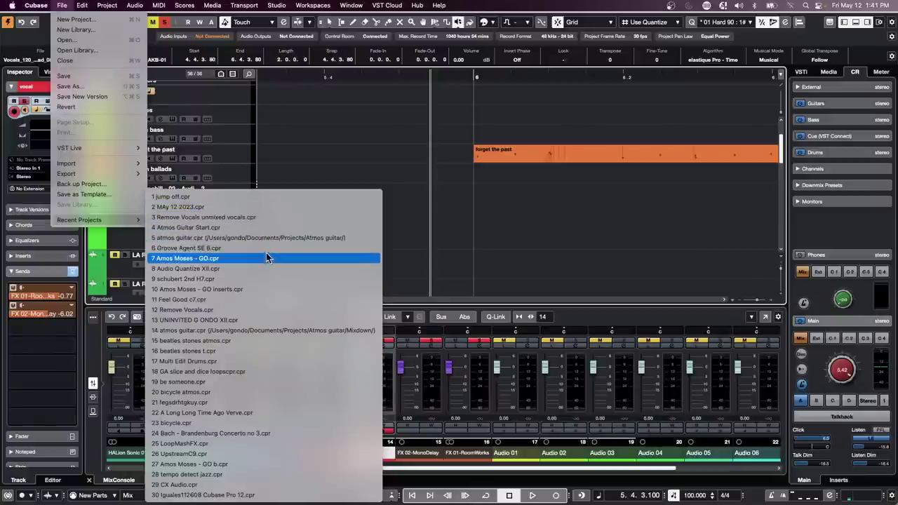
left_click(267, 257)
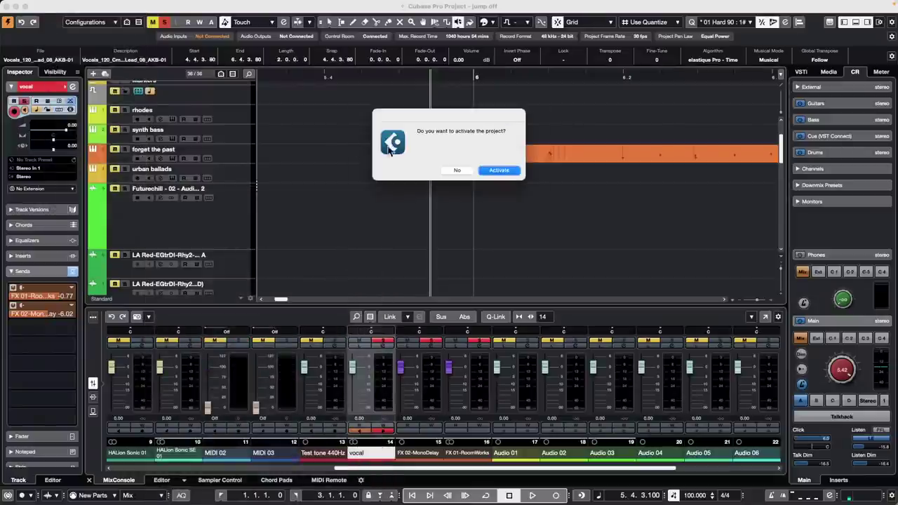
left_click(506, 170)
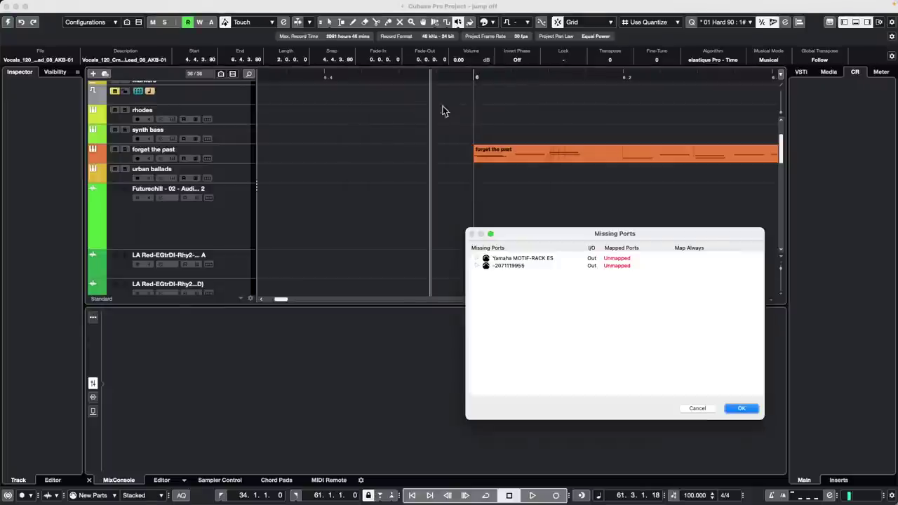
left_click(741, 408)
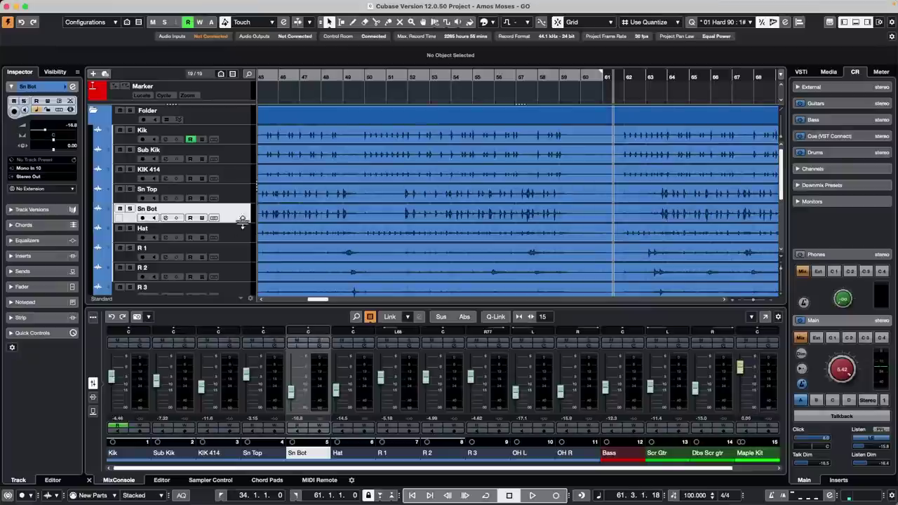
left_click(215, 121)
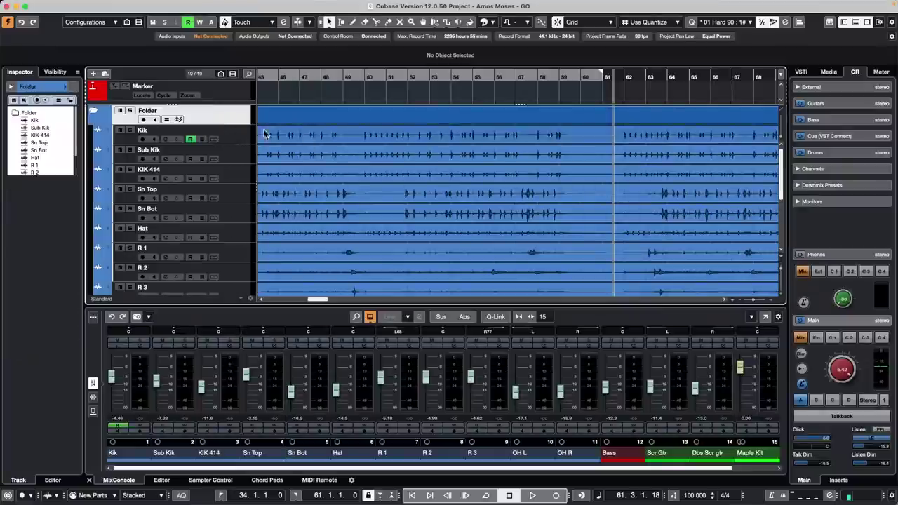
Select all the drum tracks inside the folder, from Kik through OH R
left_click(241, 136)
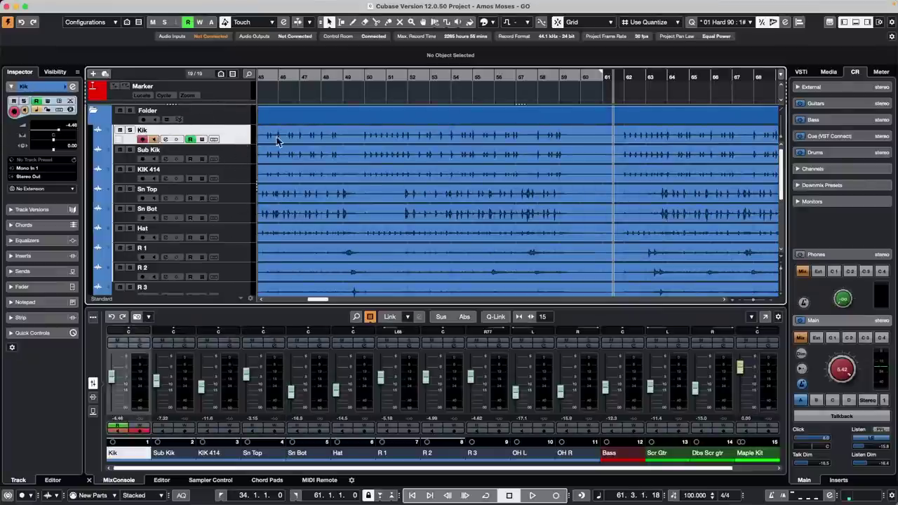
scroll(234, 166, "down", 4)
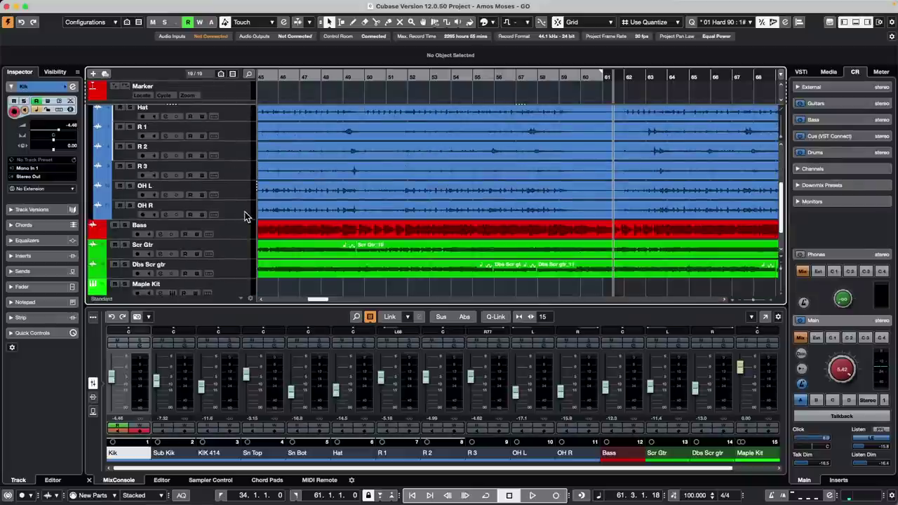
left_click(249, 212, "shift")
scroll(228, 210, "up", 4)
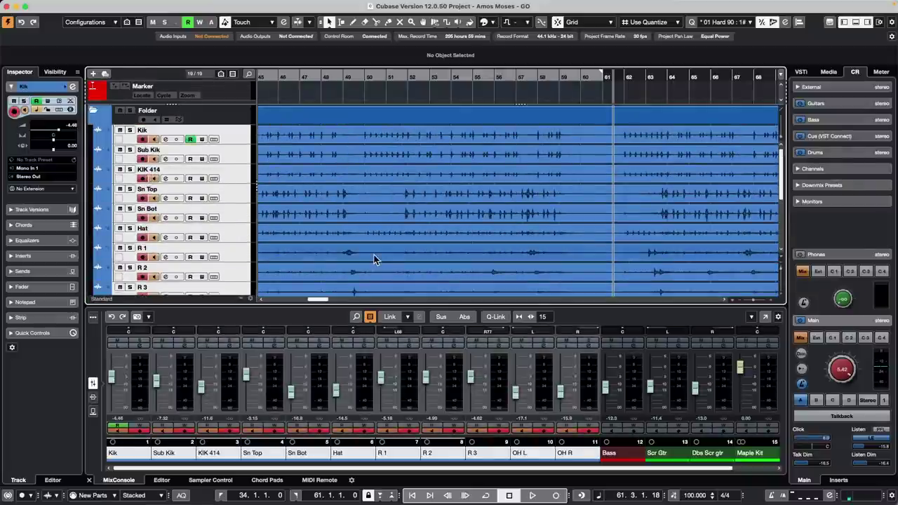
Open the setup of the Project Logical Editor for the selected drum tracks
left_click(160, 5)
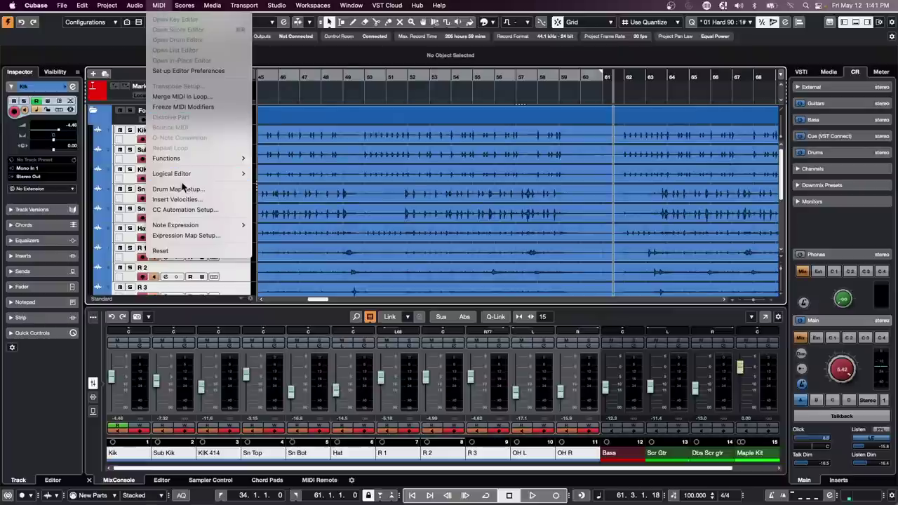
mouse_move(144, 5)
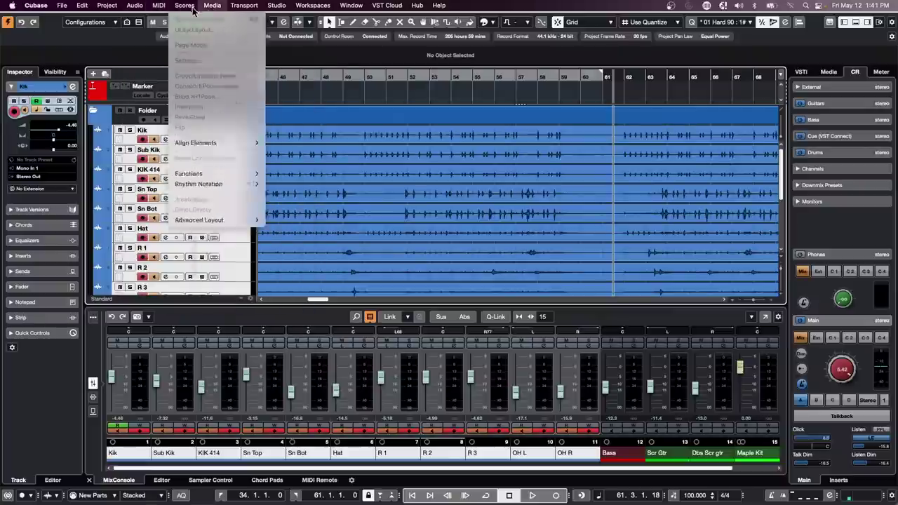
mouse_move(108, 6)
mouse_move(193, 243)
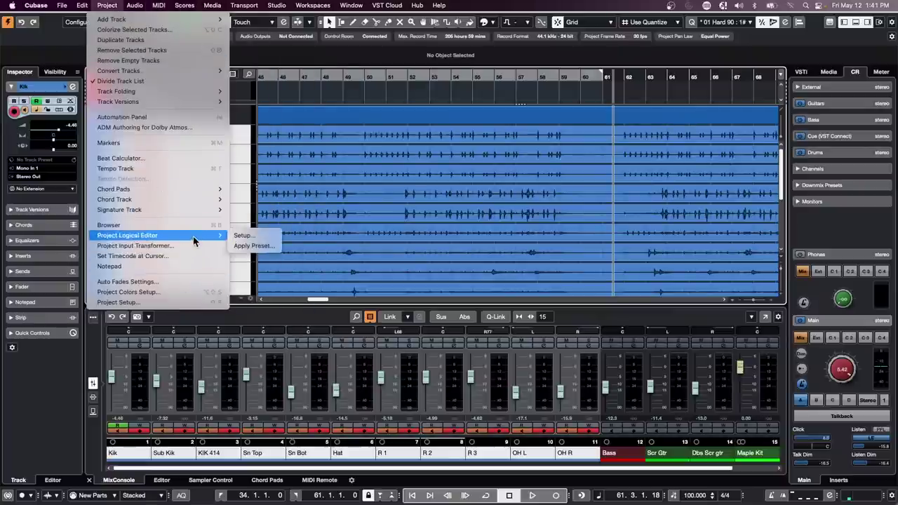
left_click(260, 236)
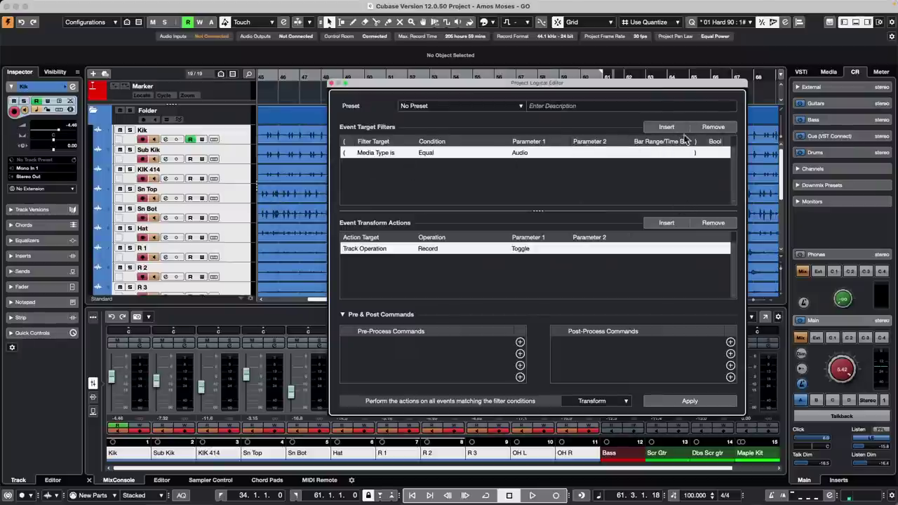
Set the first event target filter to Container Type is Equal Track
left_click(391, 153)
left_click(397, 174)
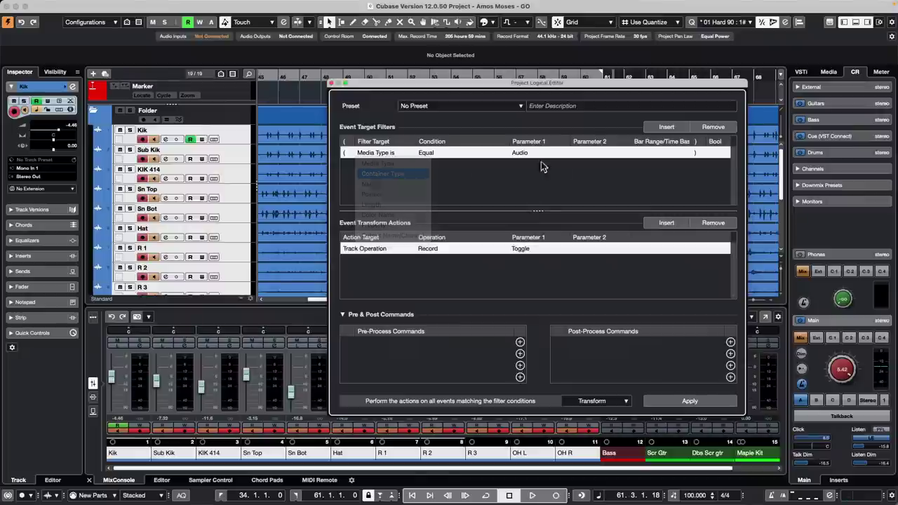
left_click(526, 156)
left_click(524, 173)
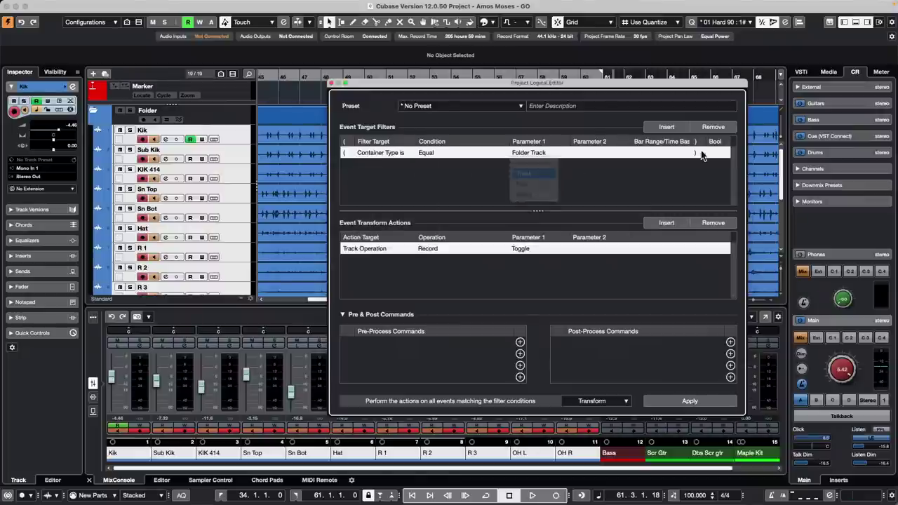
Add a second event target filter with Property, Property Is Set, and Is Selected
left_click(666, 127)
left_click(379, 166)
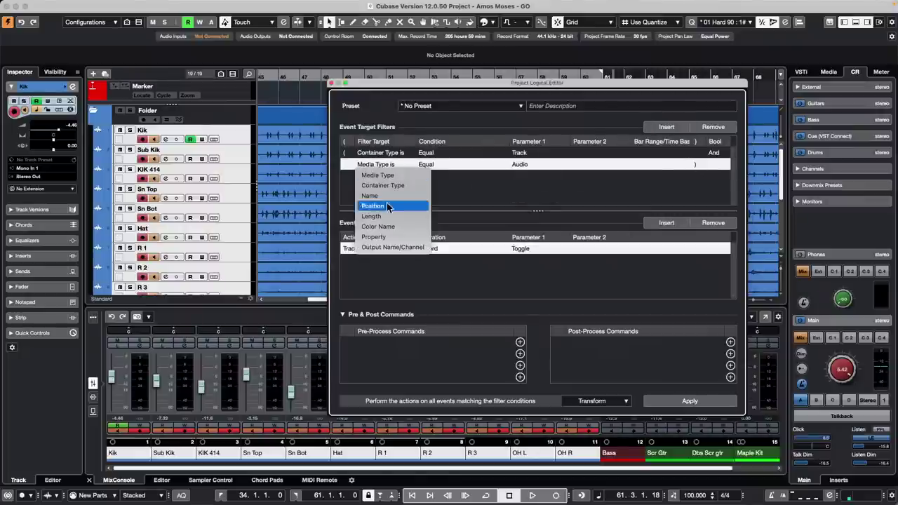
left_click(404, 236)
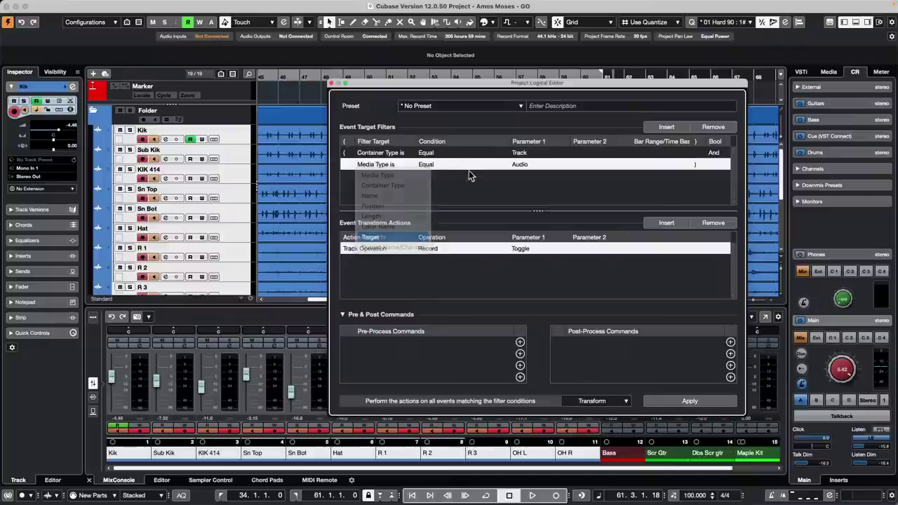
left_click(459, 166)
left_click(444, 175)
left_click(541, 167)
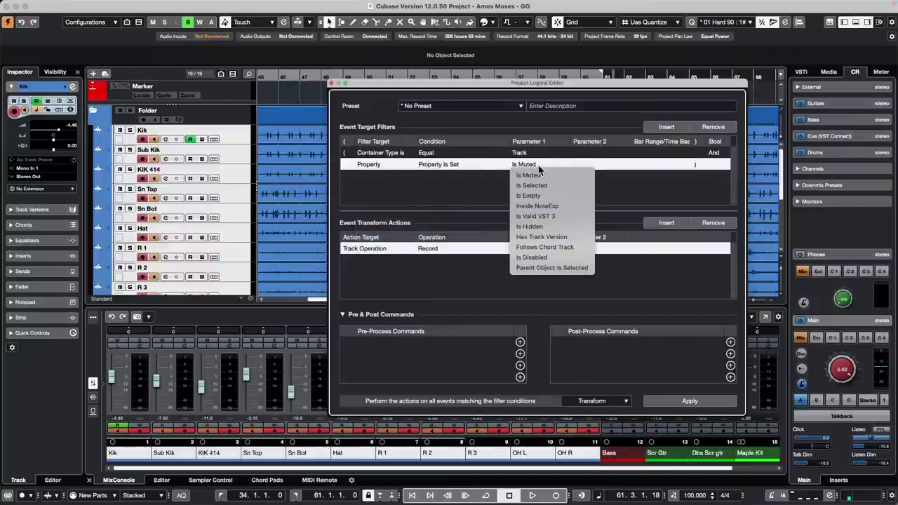
left_click(542, 185)
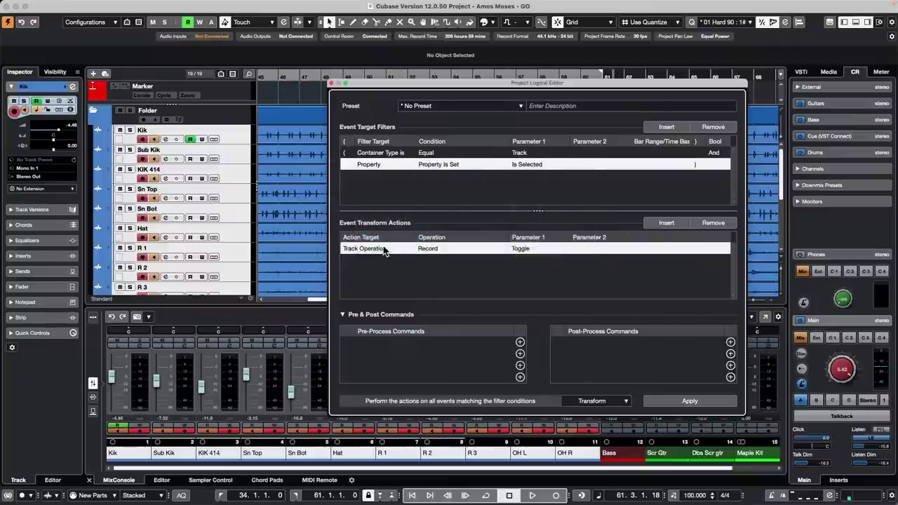
Change the transform action's target to Name and open the choices for its operation
left_click(367, 248)
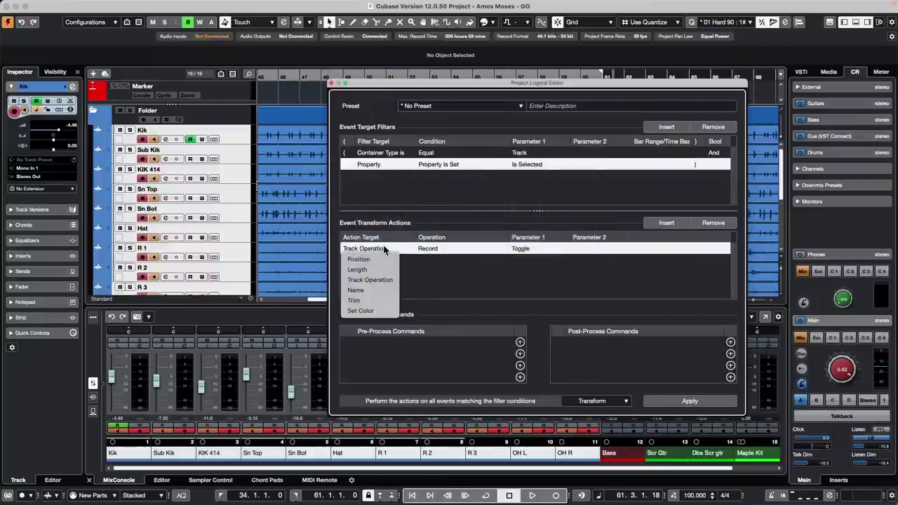
left_click(372, 290)
left_click(442, 249)
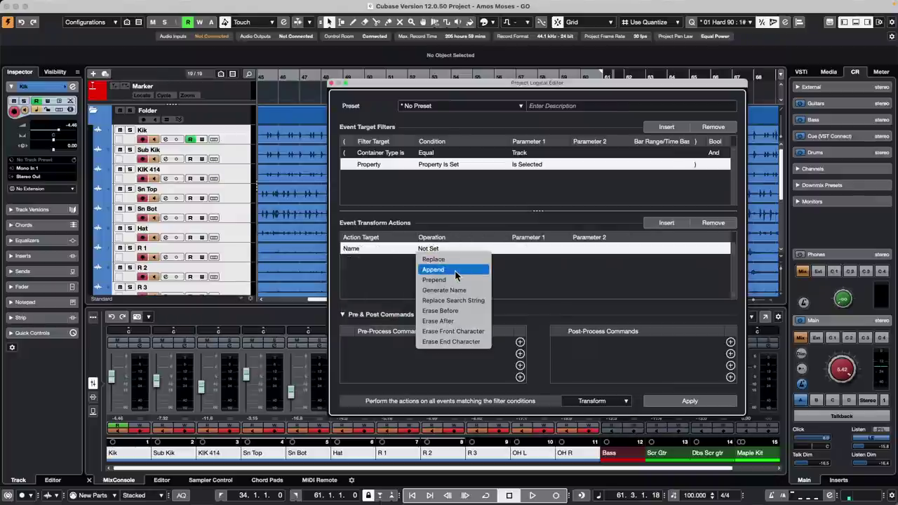
Set the Name transform action to Prepend with the text "disabled"
left_click(455, 279)
left_click(533, 249)
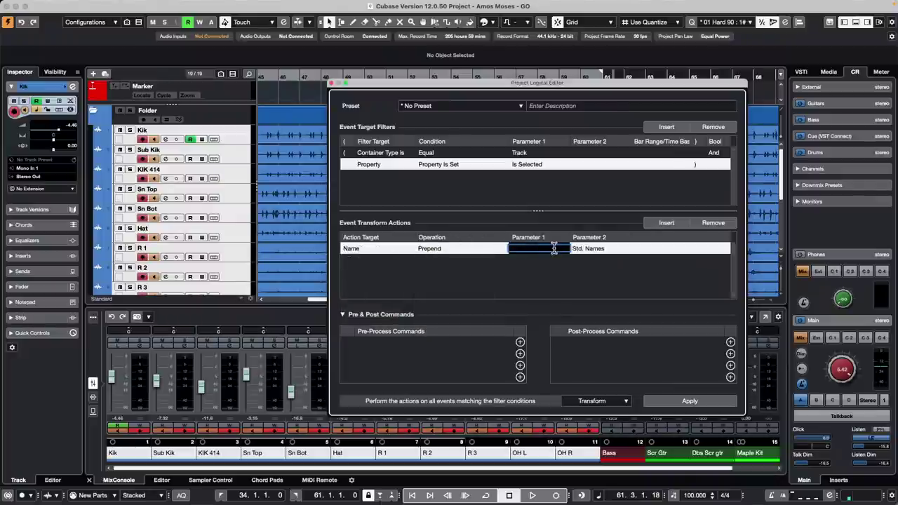
type("disabled")
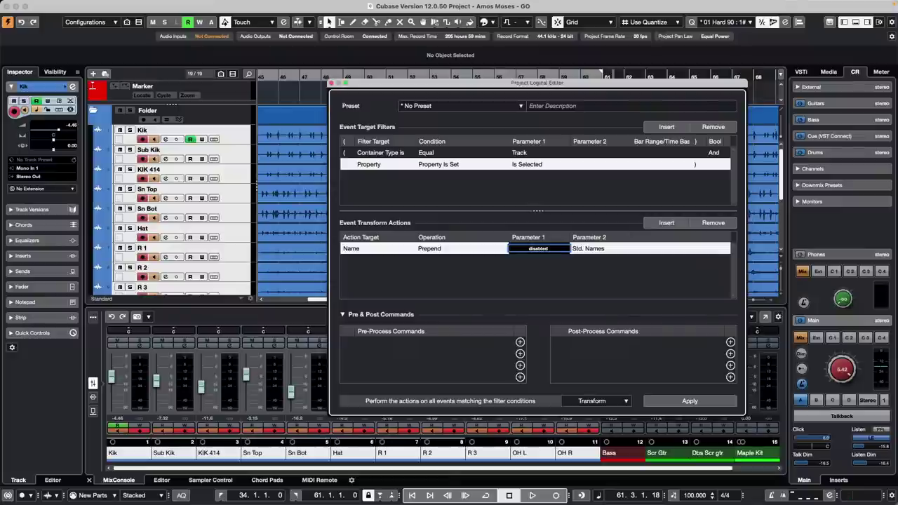
left_click(568, 272)
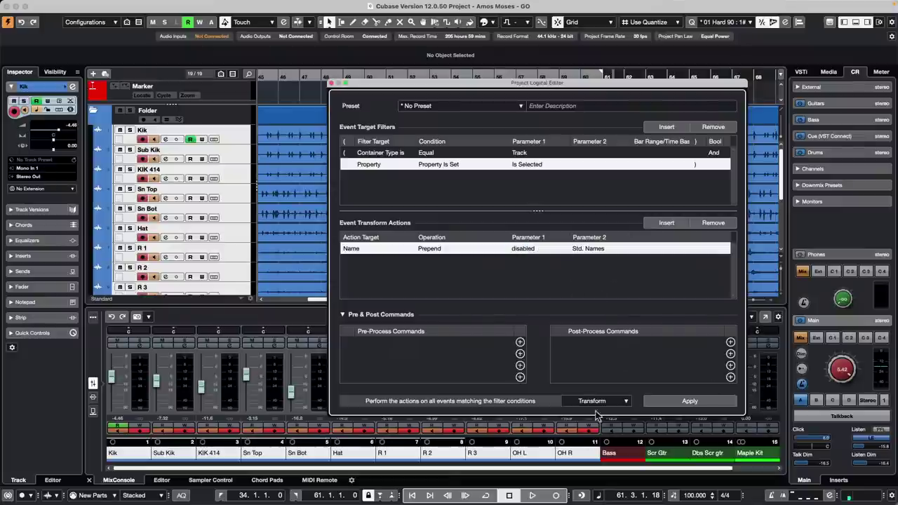
Apply the prepend action to the selected drum tracks and undo the renaming
left_click(690, 402)
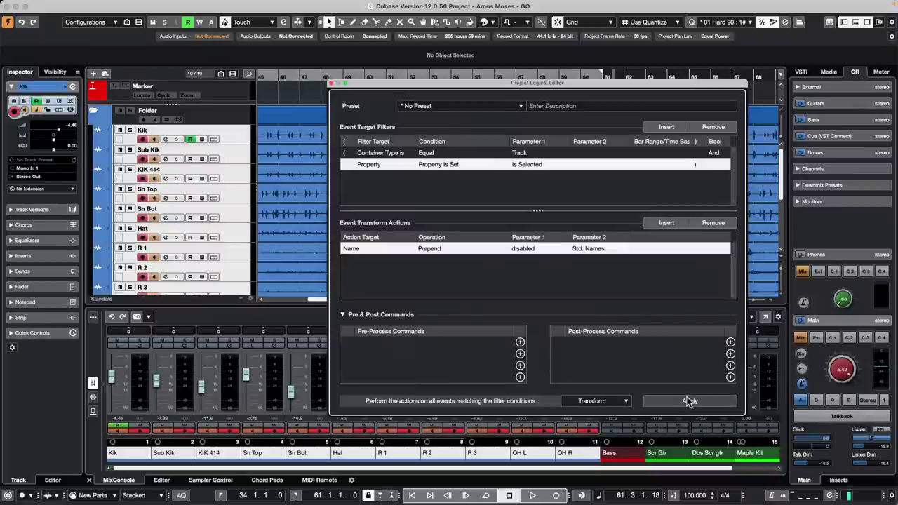
left_click(689, 401)
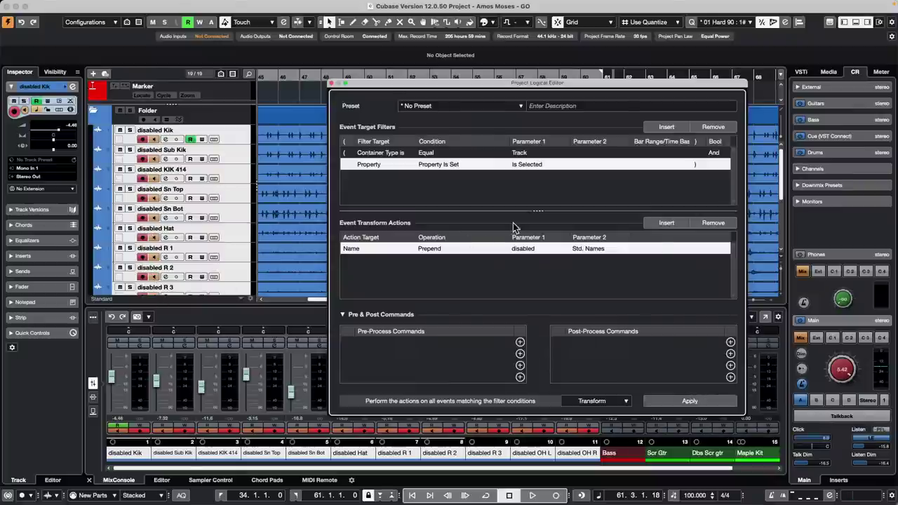
key("super+z")
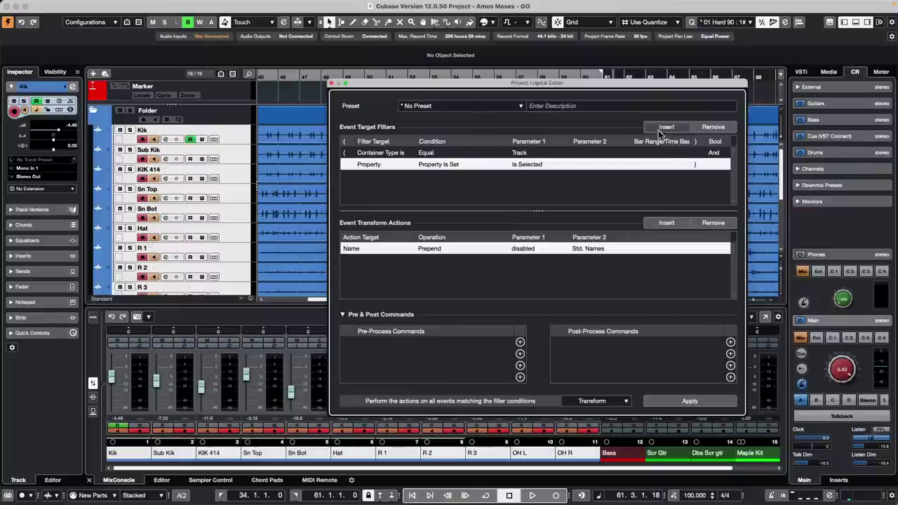
Select the folder track in the project and remove both existing event target filters
left_click(226, 119)
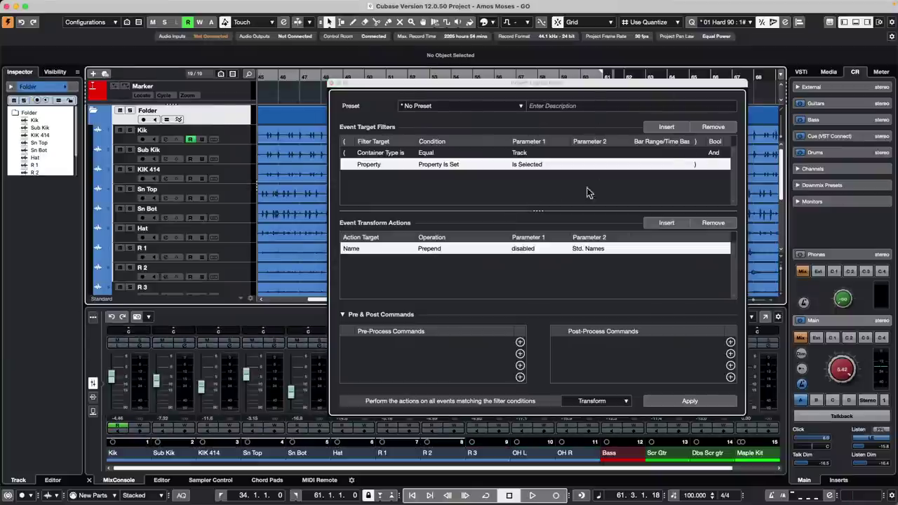
left_click(713, 127)
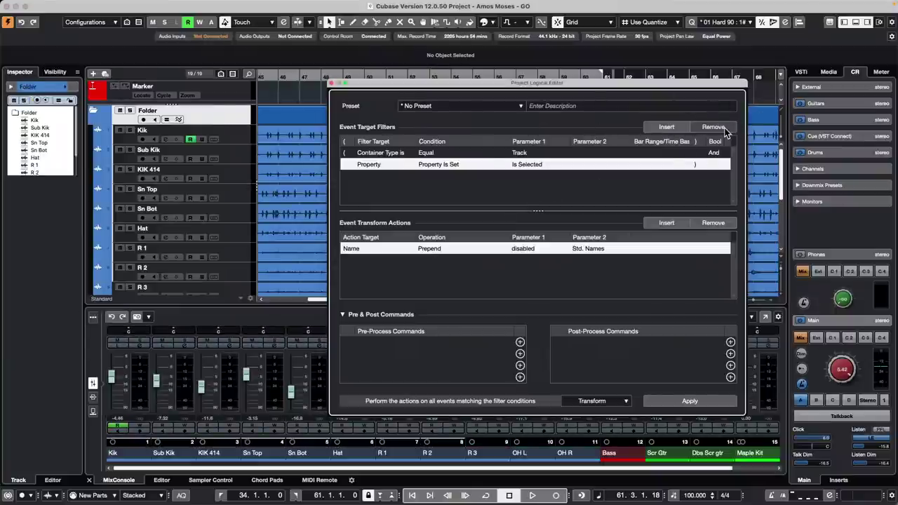
left_click(713, 127)
Insert an event target filter with Container Type equal to Folder Track
left_click(667, 127)
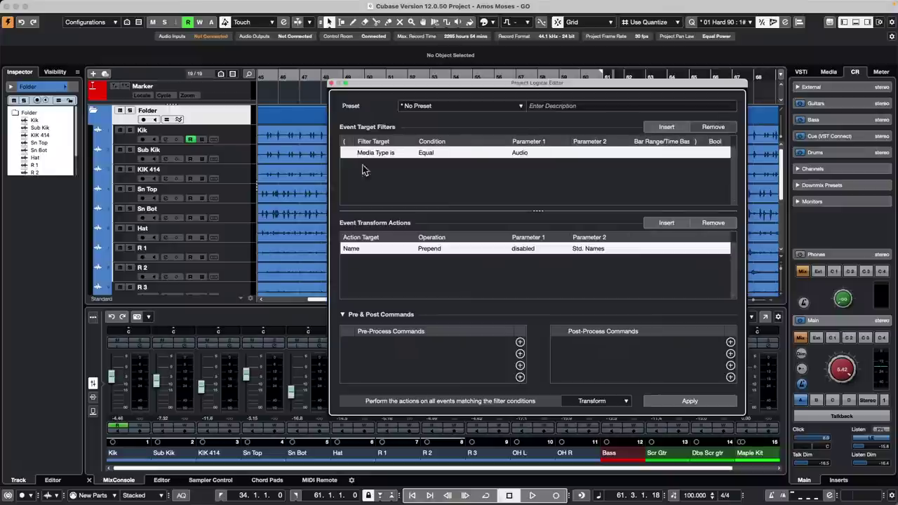
left_click(526, 153)
left_click(372, 153)
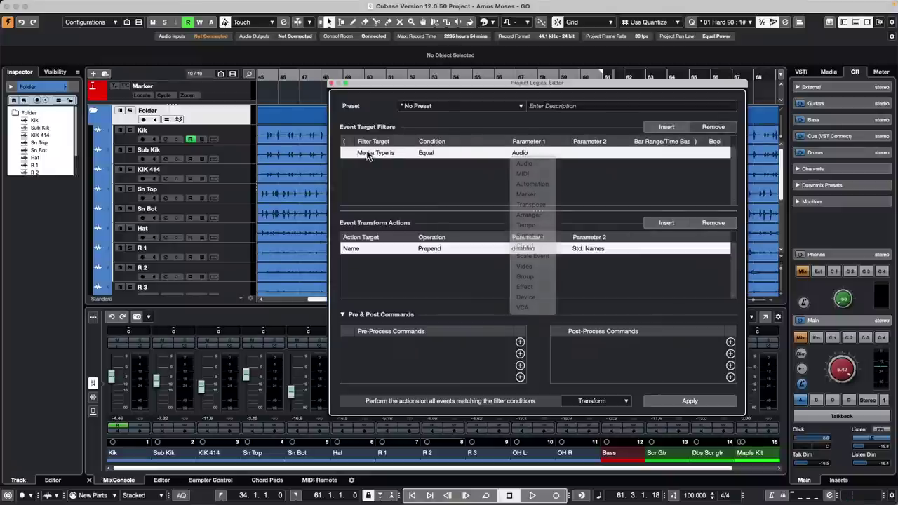
left_click(371, 153)
left_click(396, 173)
left_click(528, 153)
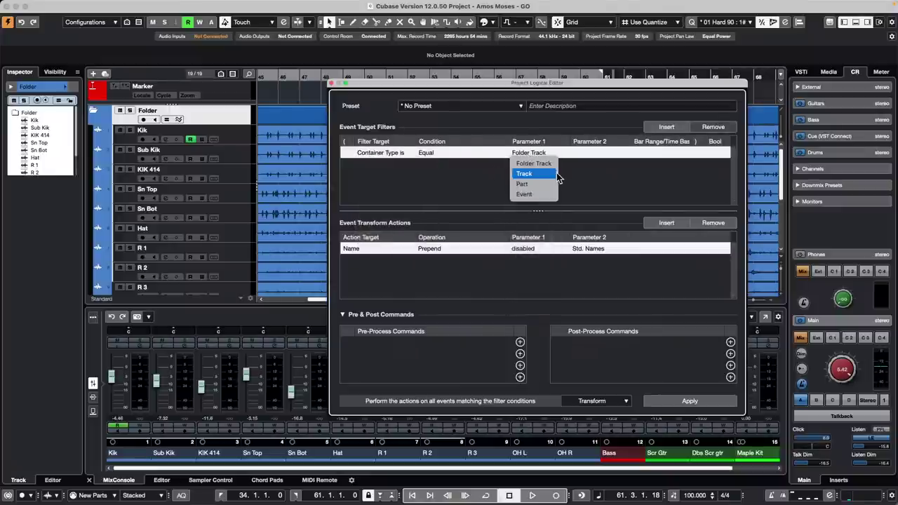
left_click(534, 163)
Insert a second target filter using Property, Property Is Set, with the parent-object-is-selected parameter
left_click(666, 127)
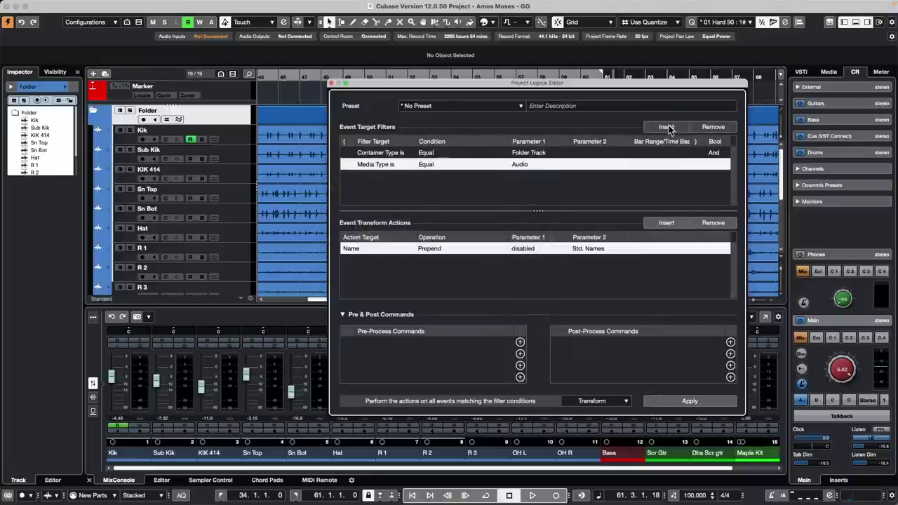
left_click(384, 164)
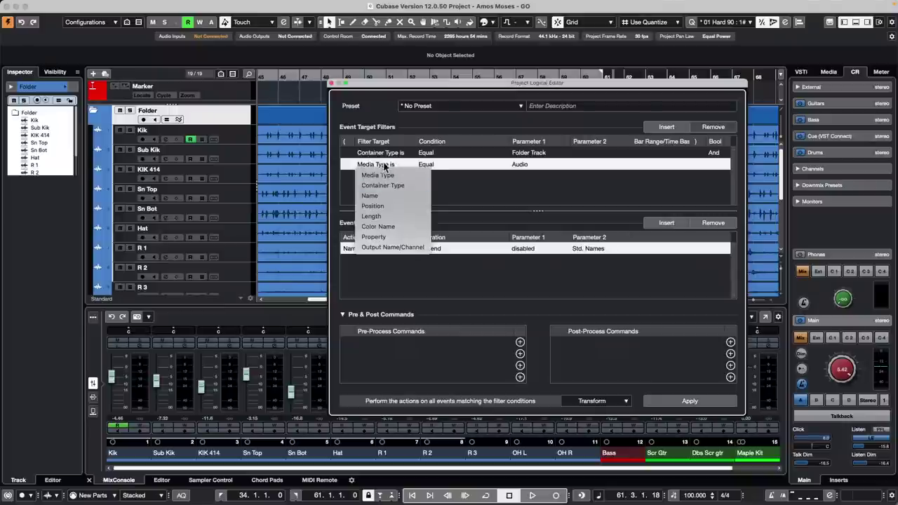
left_click(394, 237)
left_click(436, 165)
left_click(443, 175)
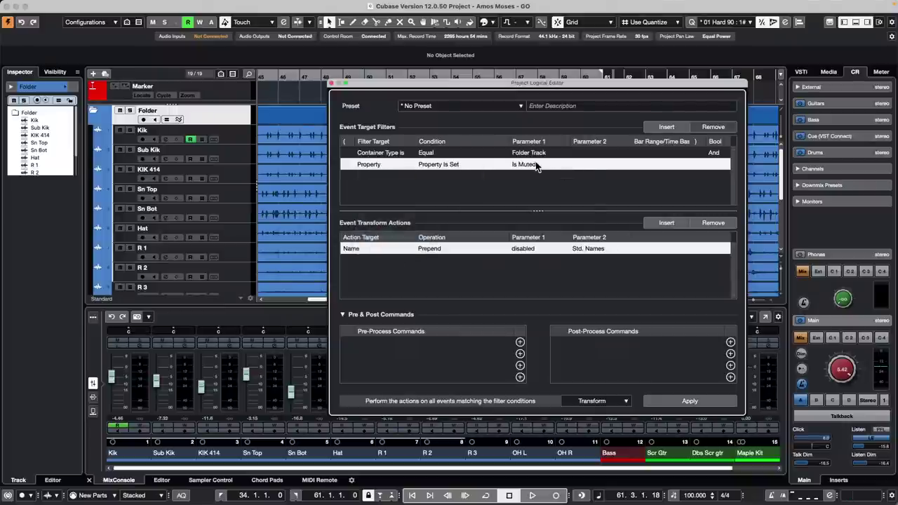
left_click(531, 164)
left_click(562, 268)
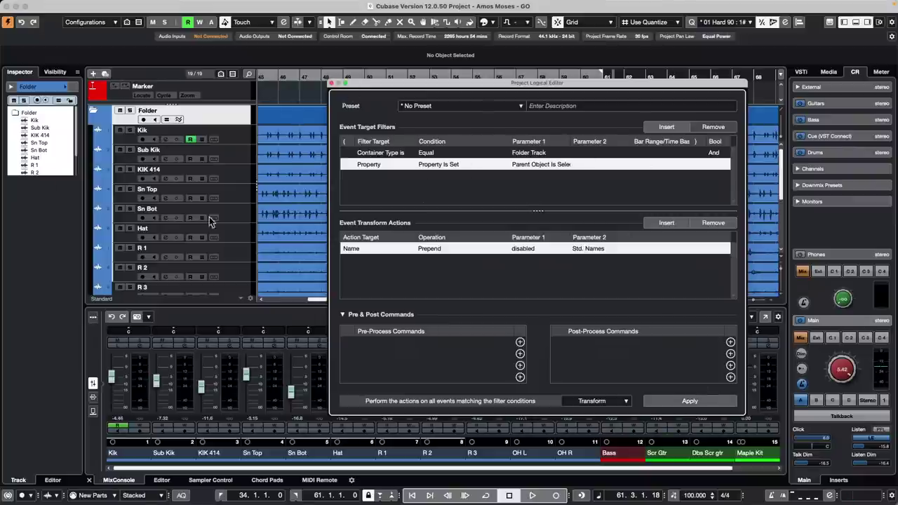
Select all the drum tracks from Kik through OH R in the track list
left_click(249, 133)
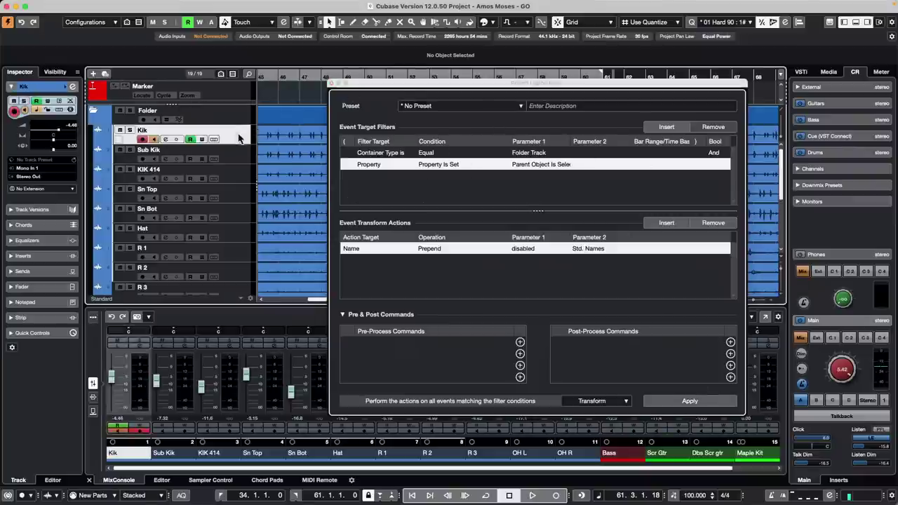
scroll(227, 209, "down", 2)
scroll(236, 267, "down", 2)
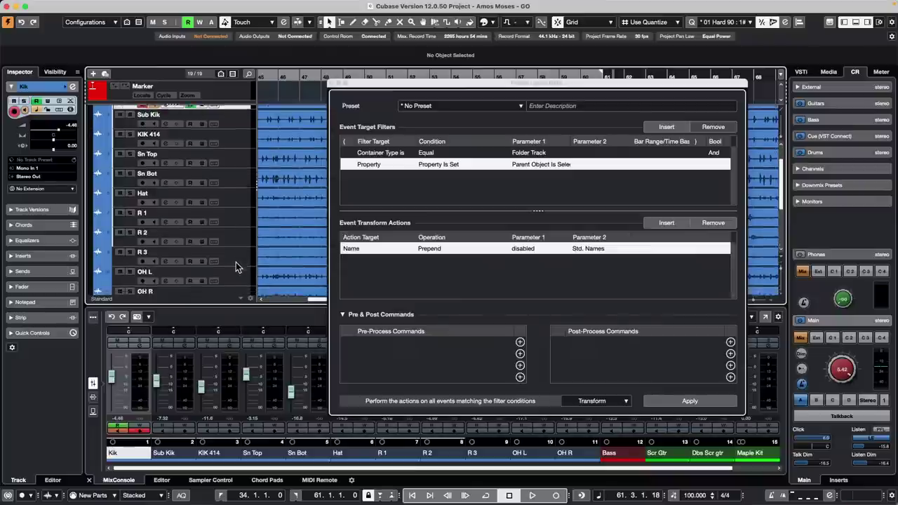
left_click(240, 276, "shift")
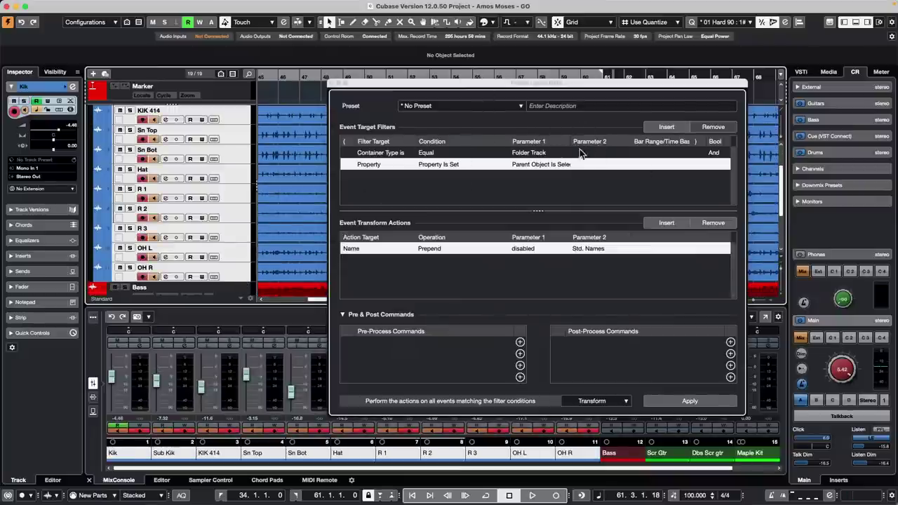
Change the container type filter to Track and the property filter to Property Is Set, Is Selected
left_click(537, 154)
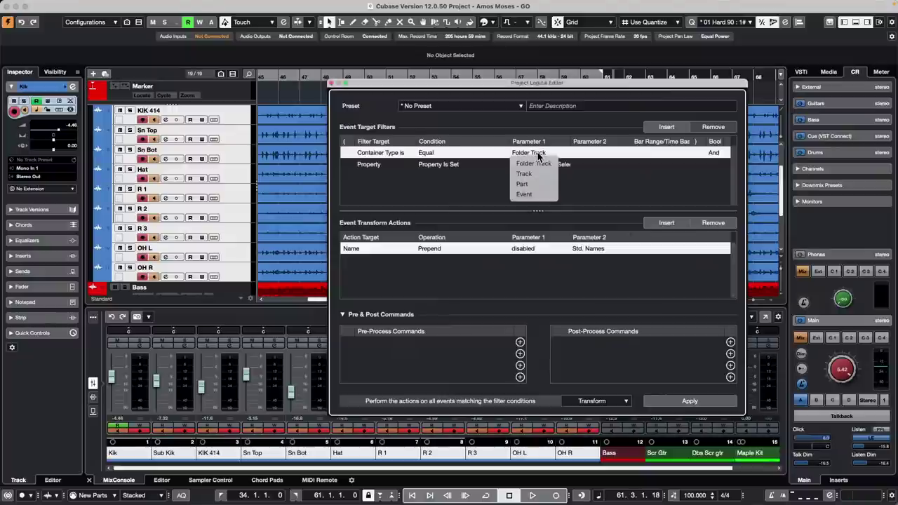
left_click(534, 174)
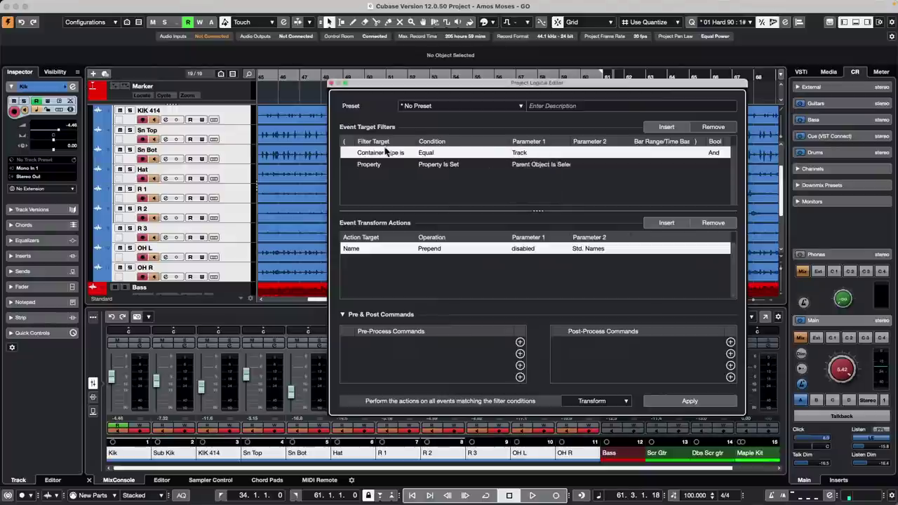
left_click(450, 163)
left_click(451, 165)
left_click(463, 175)
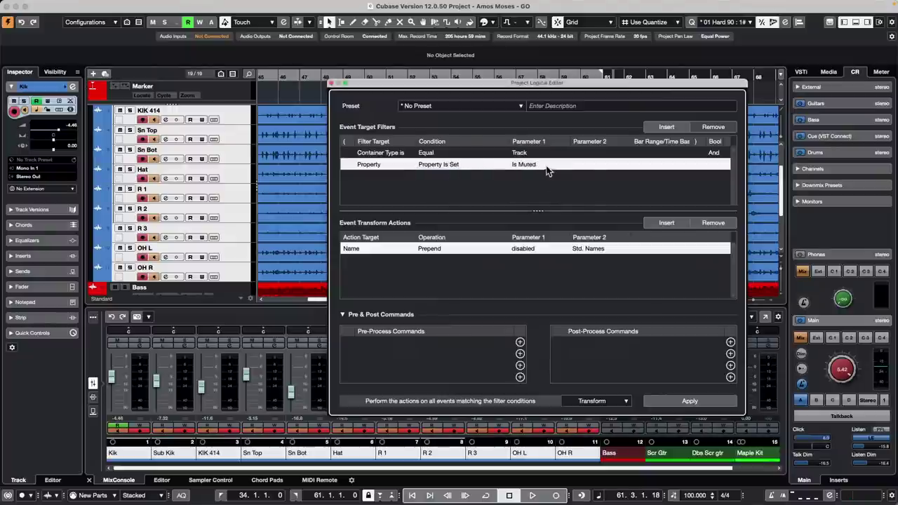
left_click(547, 166)
left_click(560, 185)
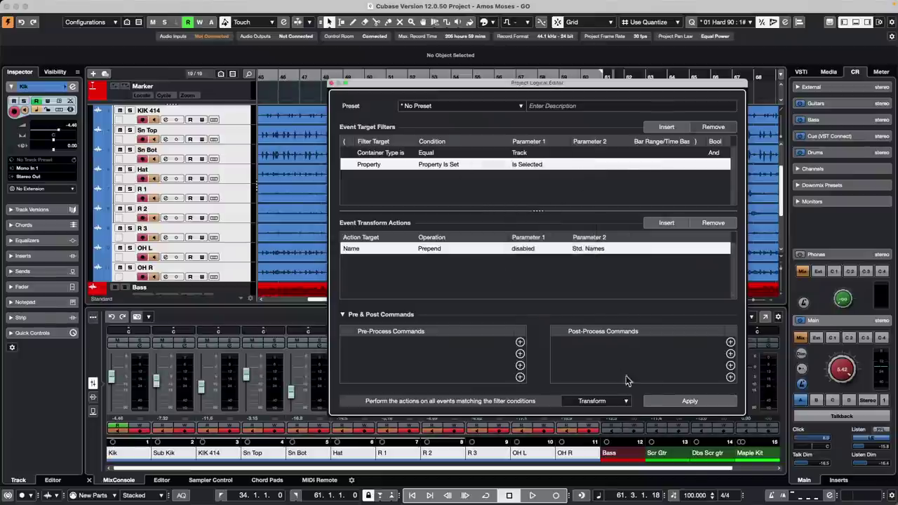
Apply the renaming action to the selected tracks, then close the Project Logical Editor and undo the renaming
left_click(675, 398)
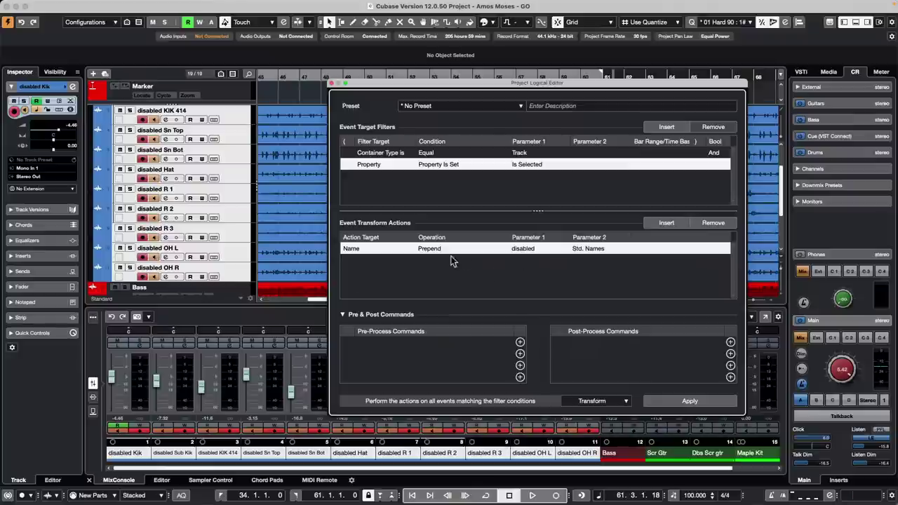
left_click(334, 84)
key("super+z")
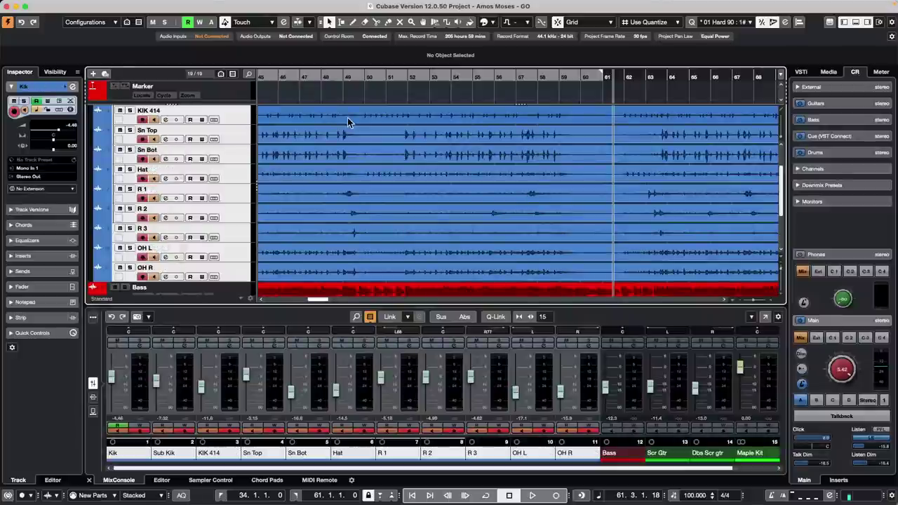
left_click(351, 141)
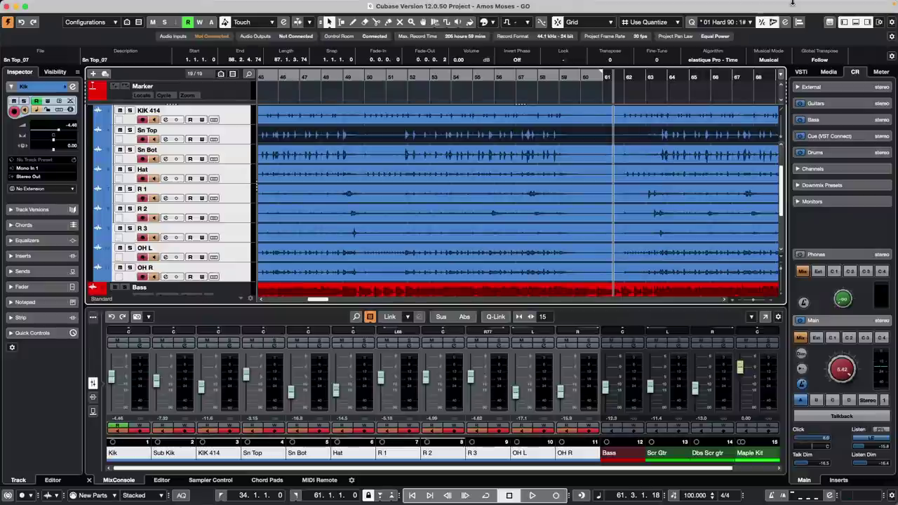
Open the Drum Loops collection from Loops & Samples in the media browser
left_click(825, 72)
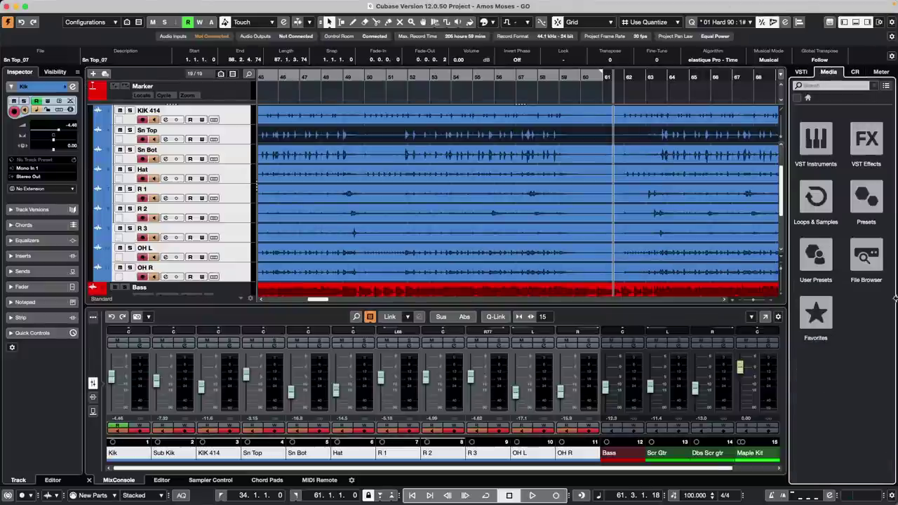
left_click(856, 72)
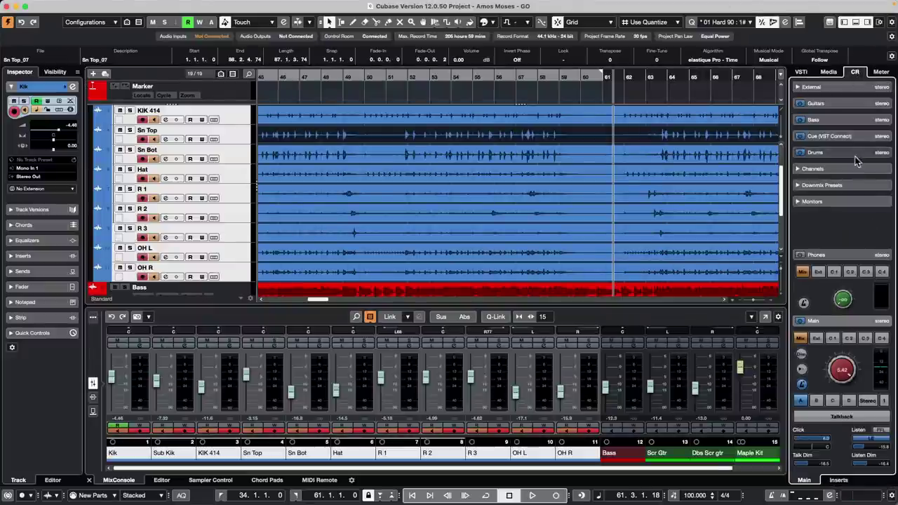
left_click(828, 73)
left_click(816, 200)
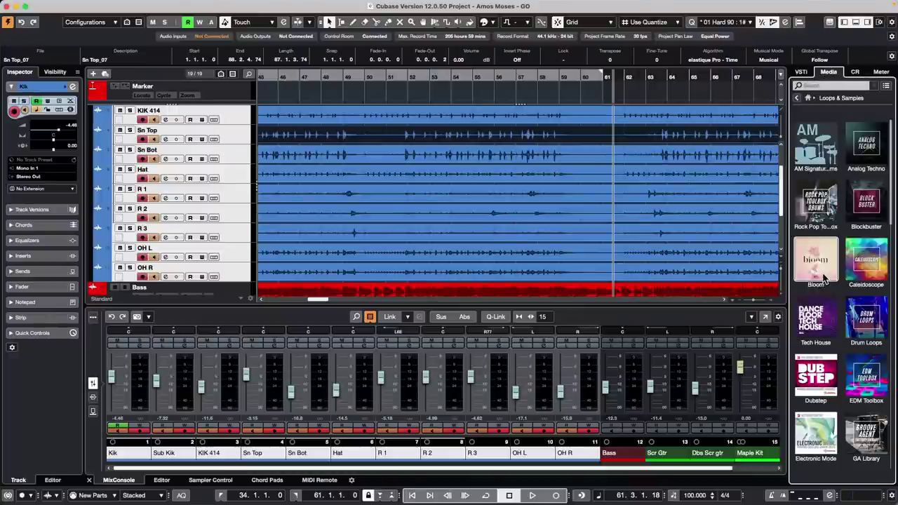
left_click(868, 320)
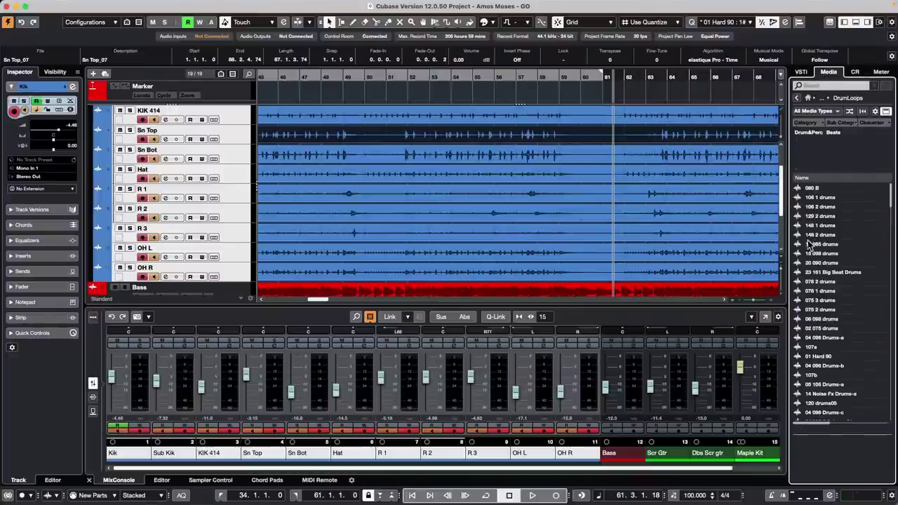
Audition various loops in the DrumLoops list, such as 107a, 23 161 Big Beat Drums, 04 096 Drums-b and 02 097 drums
left_click(809, 238)
left_click(818, 284)
left_click(816, 328)
left_click(815, 348)
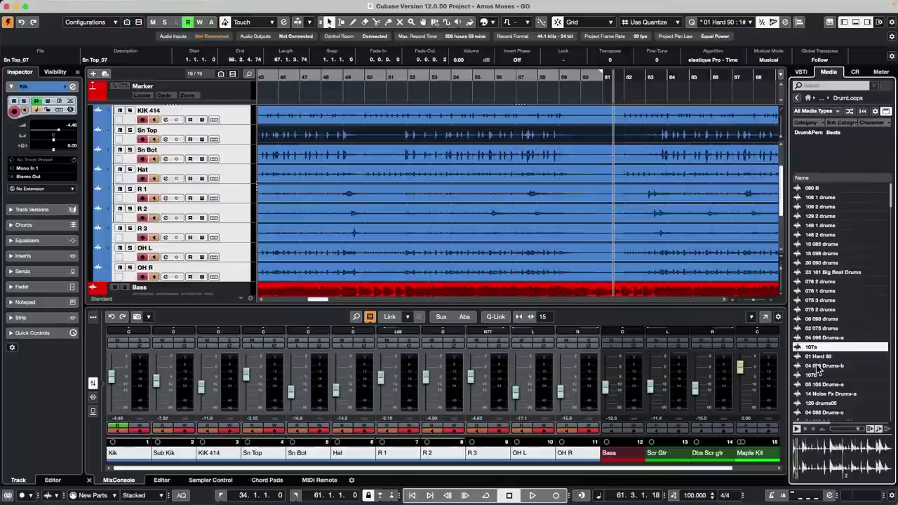
left_click(817, 366)
left_click(817, 375)
left_click(819, 394)
left_click(799, 309)
left_click(812, 273)
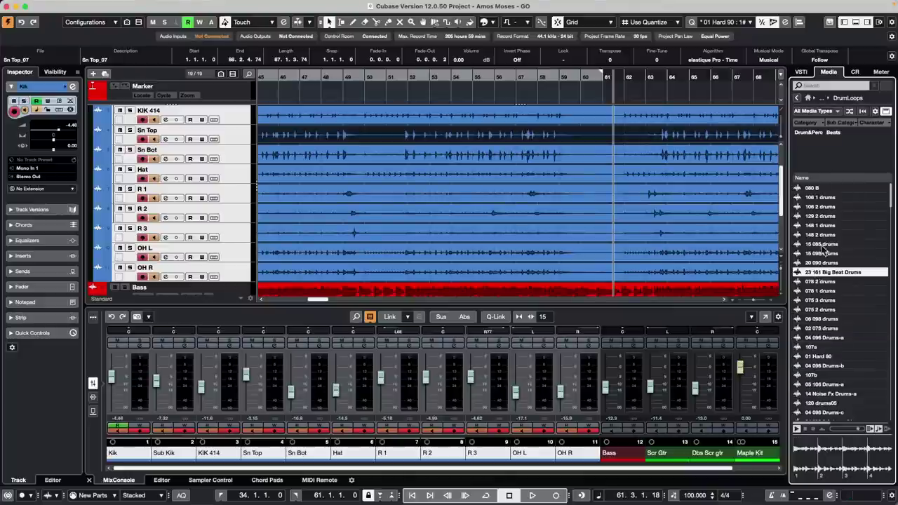
left_click(825, 251)
left_click(822, 319)
left_click(821, 366)
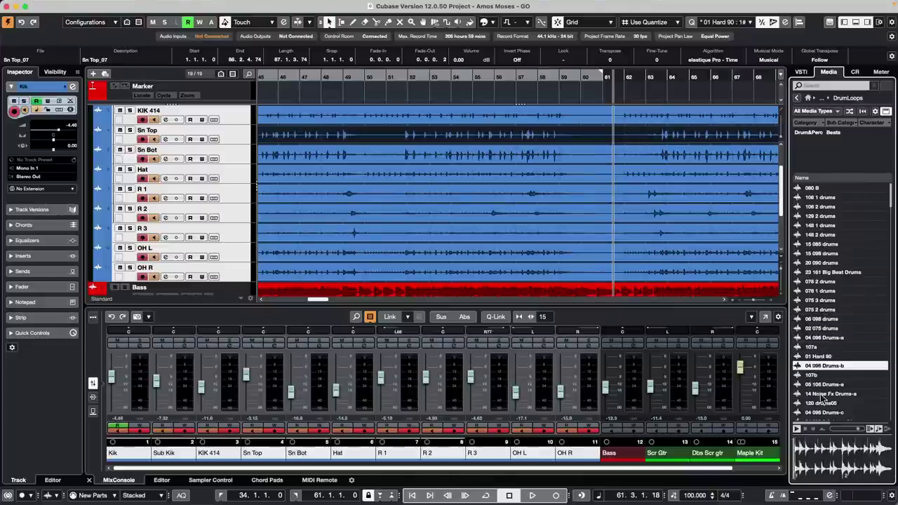
left_click(822, 403)
left_click(831, 282)
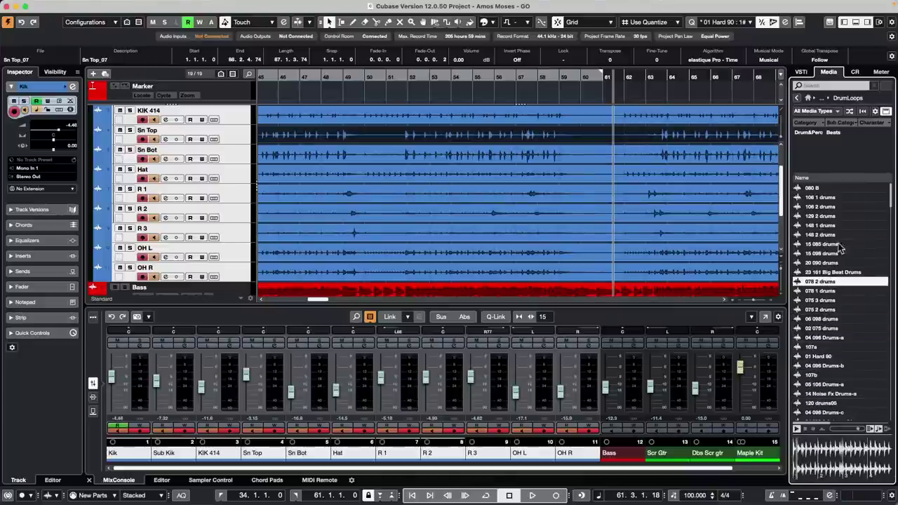
scroll(838, 295, "down", 5)
left_click(832, 376)
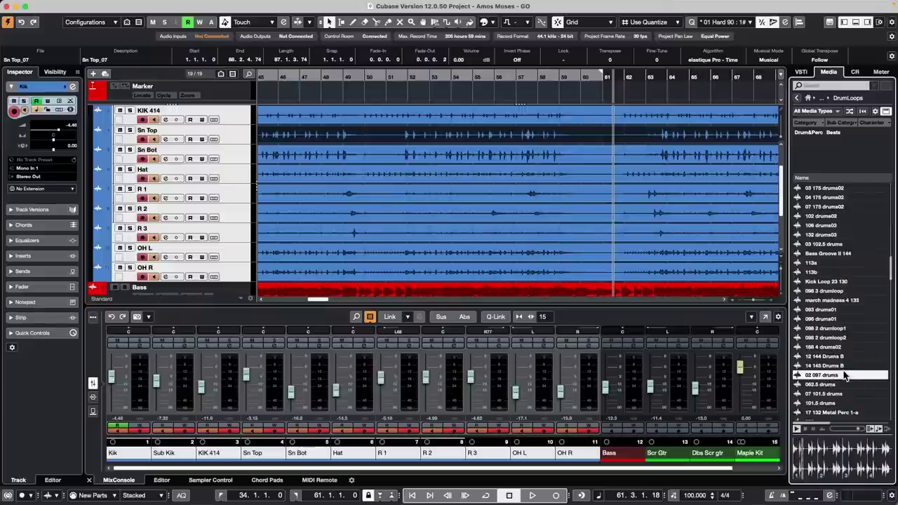
mouse_move(65, 5)
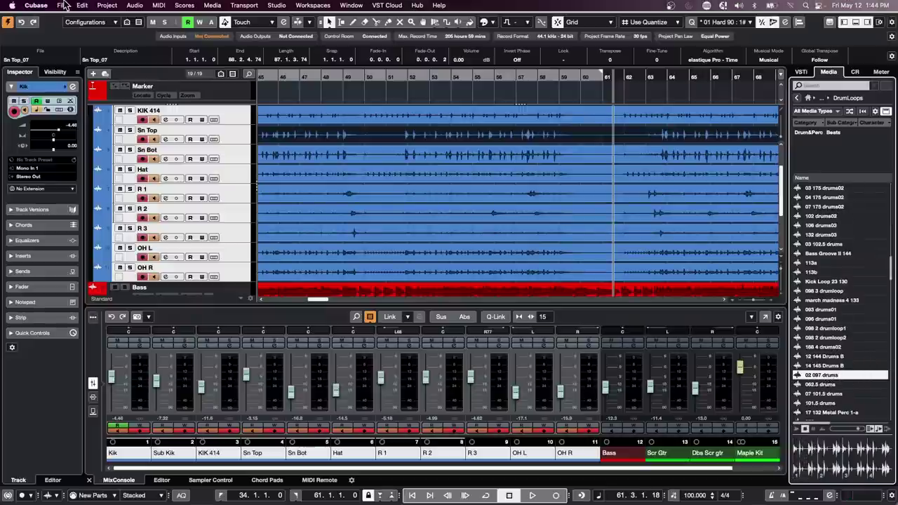
Enable Use Phones Channel as Preview Channel in the VST Control Room preferences and apply the change
left_click(36, 6)
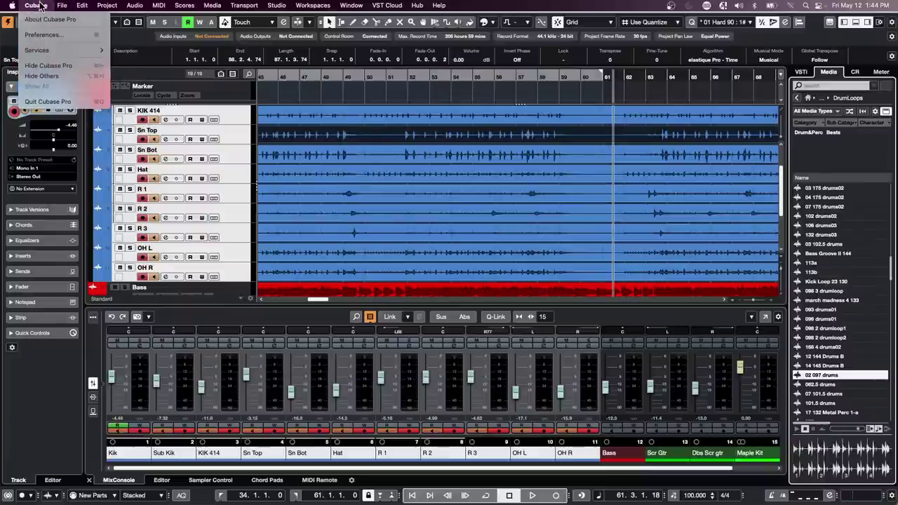
left_click(51, 35)
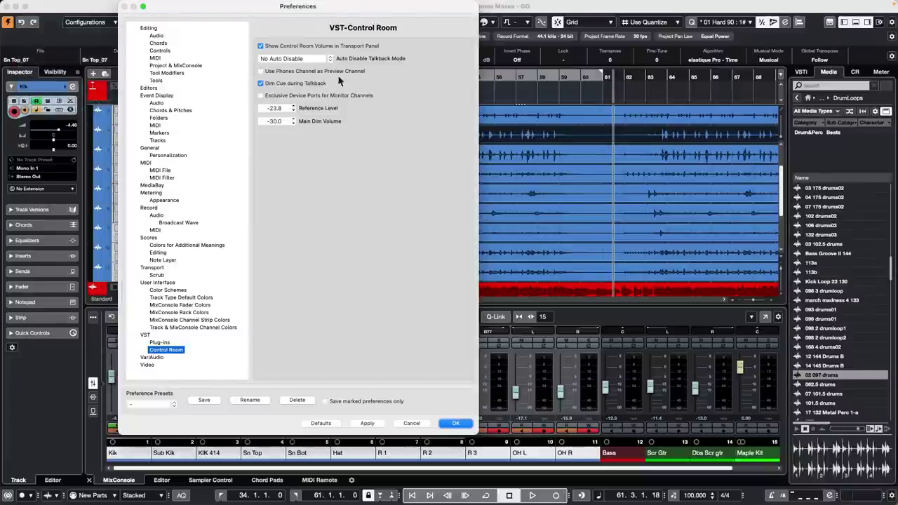
left_click(261, 71)
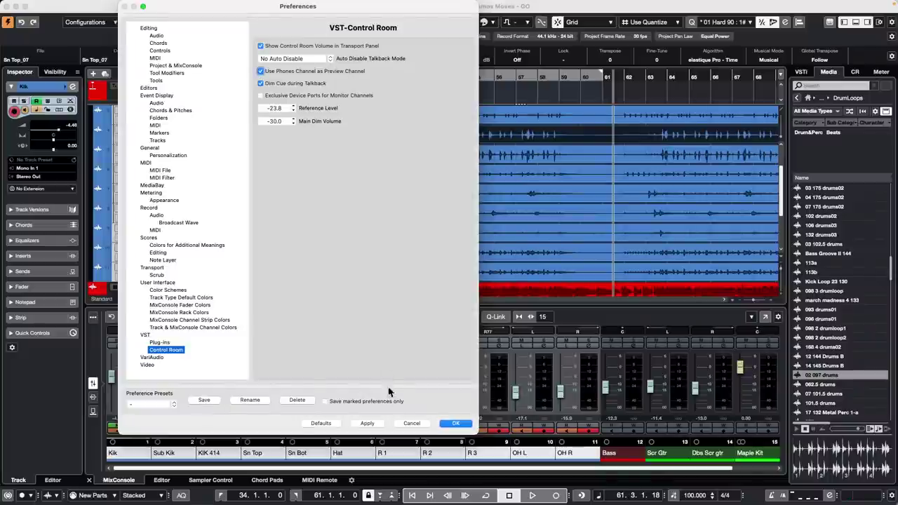
left_click(367, 423)
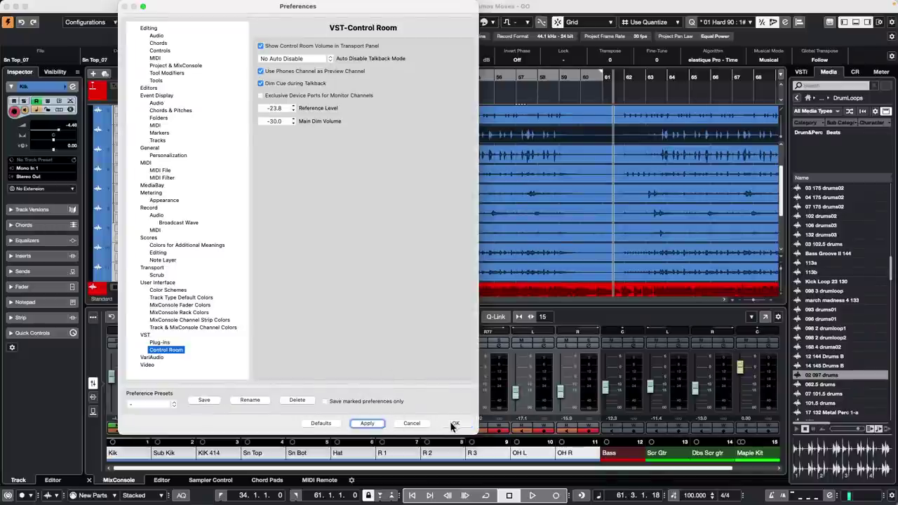
left_click(455, 423)
Inspect the Phones channel's device port assignment in the Control Room audio connections, then close the window
left_click(350, 5)
mouse_move(276, 6)
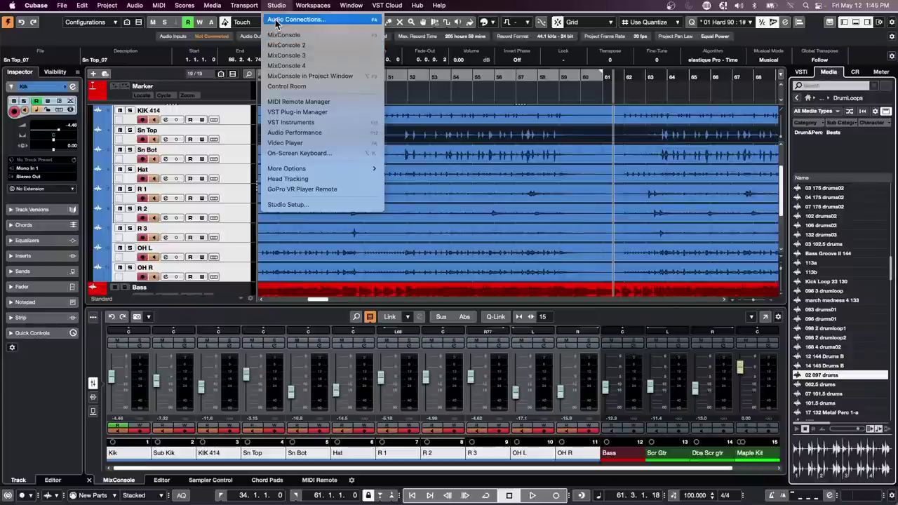
left_click(277, 20)
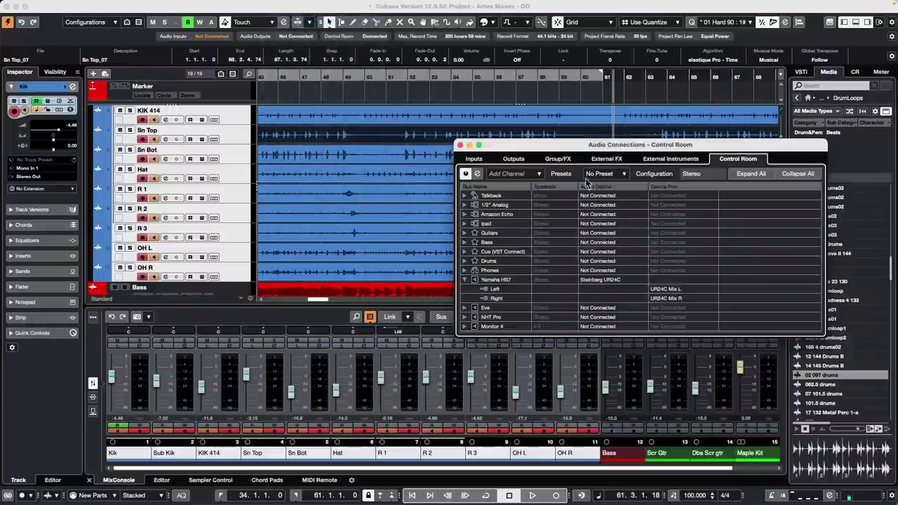
right_click(492, 262)
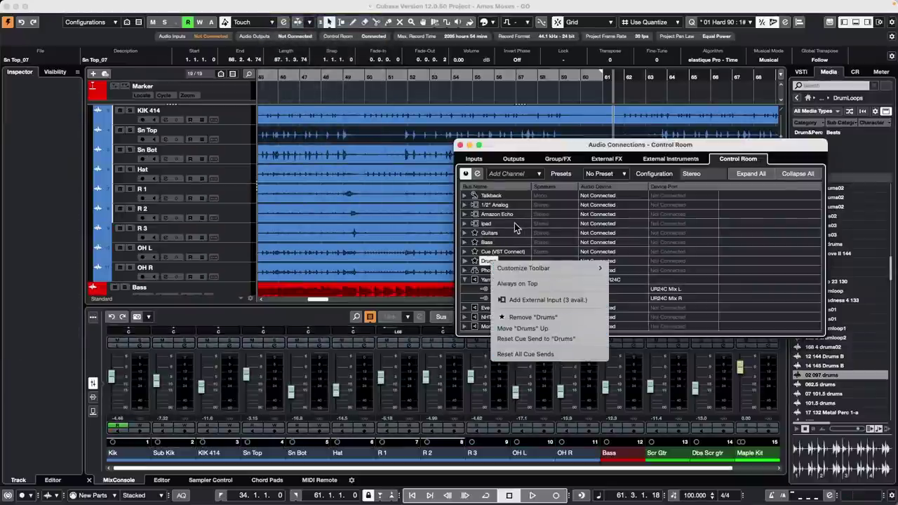
left_click(516, 227)
left_click(465, 271)
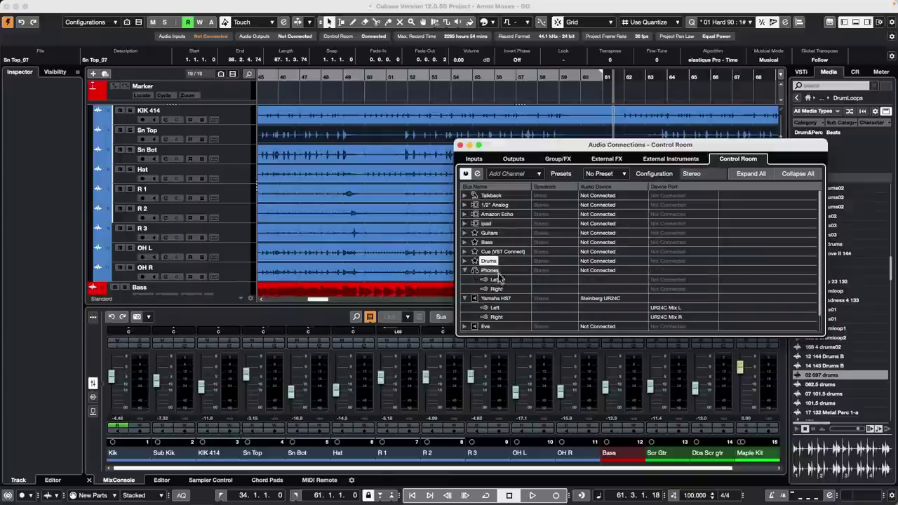
left_click(460, 144)
Audition several loops in the DrumLoops list, including 098 2 drumloop2, march madness 4 133, 12 144 Drums B and 02 097 drums
left_click(835, 338)
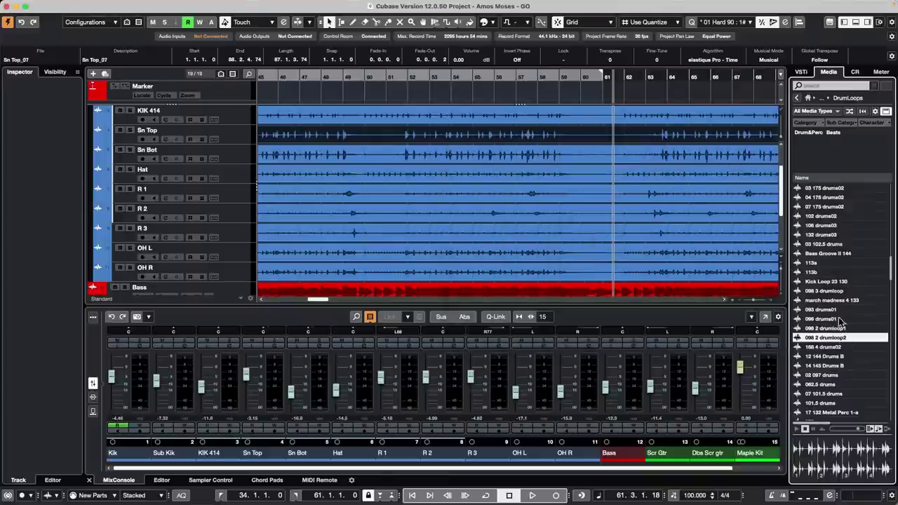
left_click(831, 301)
left_click(833, 274)
left_click(835, 329)
left_click(829, 377)
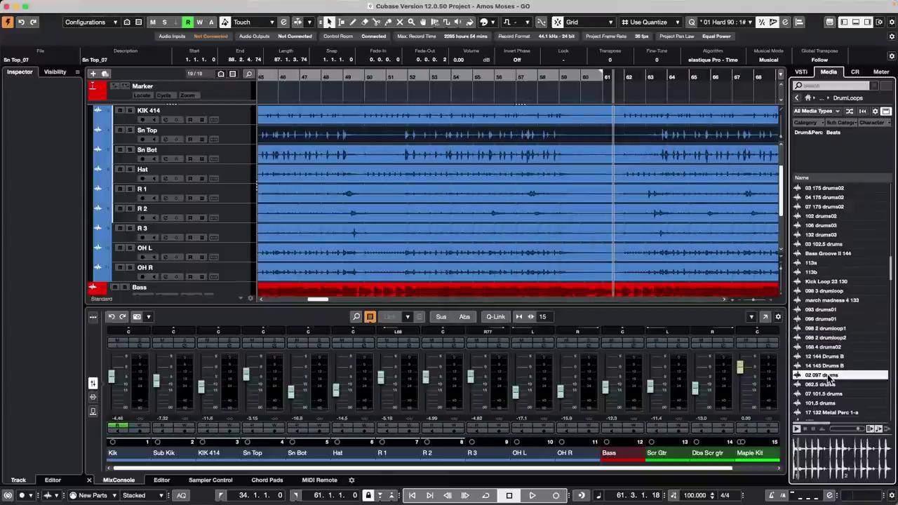
left_click(822, 394)
left_click(825, 356)
left_click(826, 328)
left_click(828, 301)
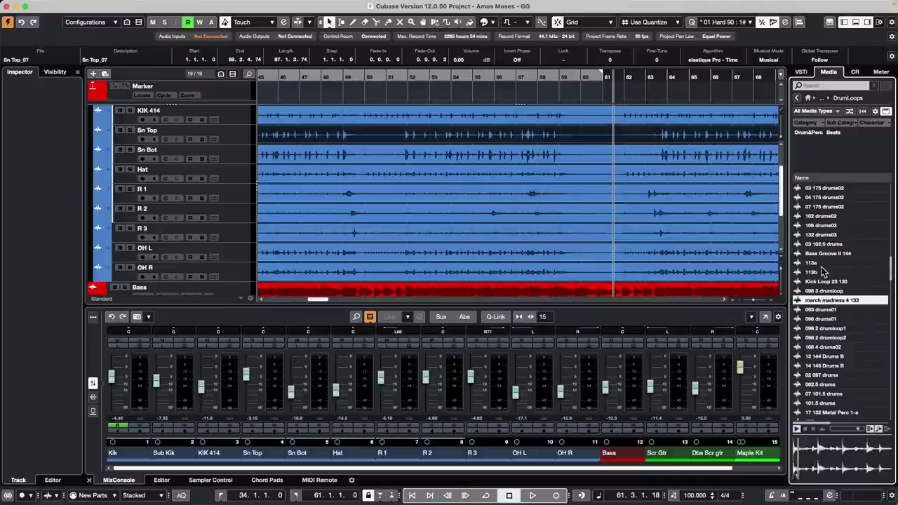
left_click(822, 265)
left_click(811, 309)
left_click(813, 338)
left_click(816, 376)
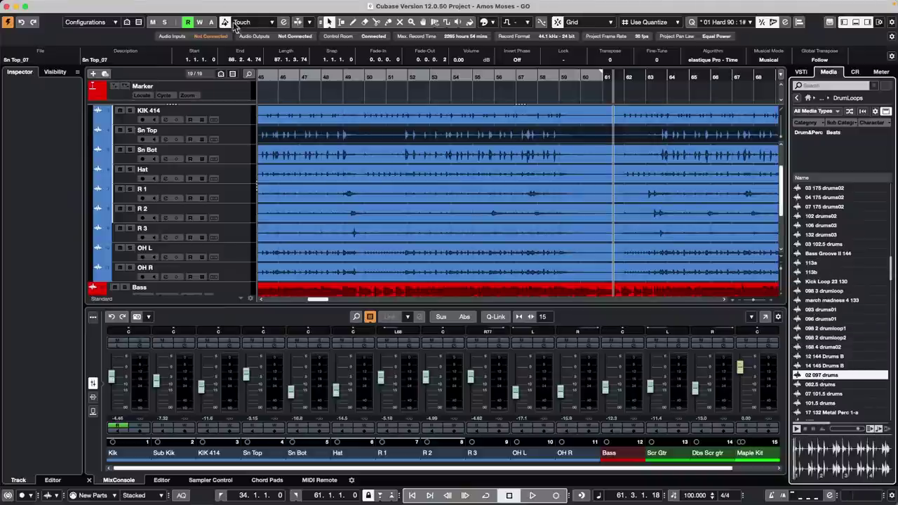
Disable Use Phones Channel as Preview Channel in the VST Control Room preferences and apply the change
left_click(31, 6)
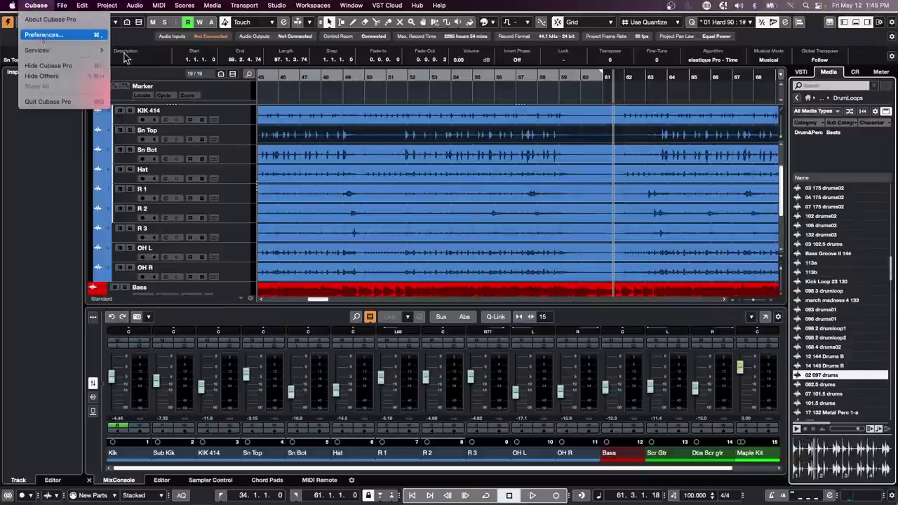
left_click(43, 34)
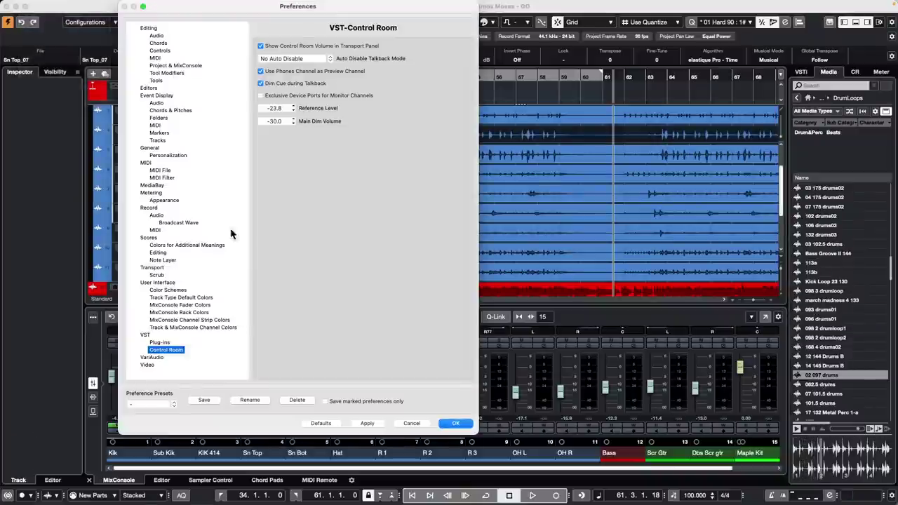
left_click(261, 71)
left_click(368, 424)
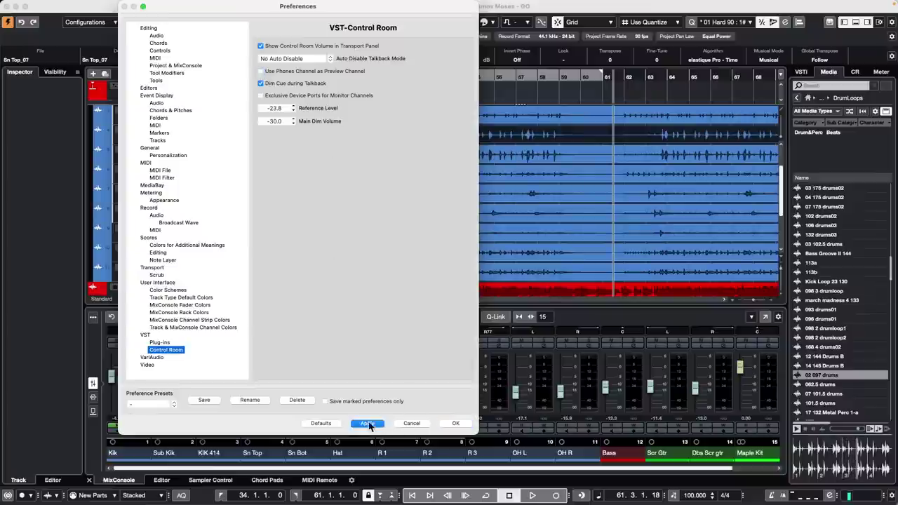
left_click(455, 423)
Audition Kick Loop 23 130, 04 100bpm and Tribal Loop 02 130 in the DrumLoops list
left_click(826, 281)
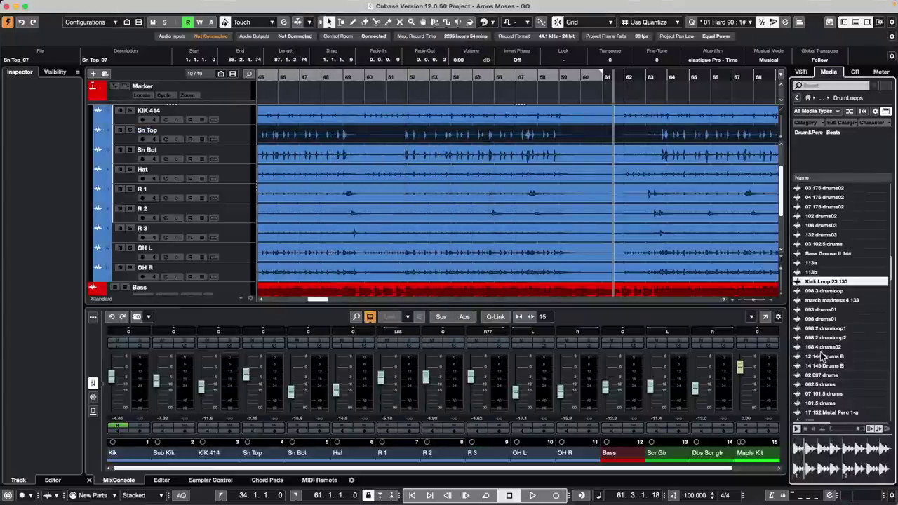
scroll(822, 356, "down", 5)
left_click(823, 357)
left_click(826, 374)
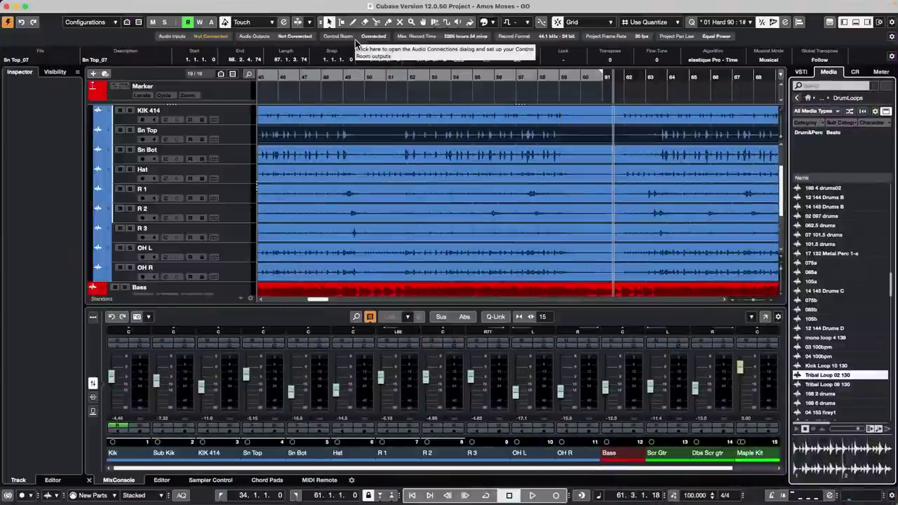
Open the Audio Performance meter and place it over the middle of the project's track events
mouse_move(424, 7)
left_click(351, 5)
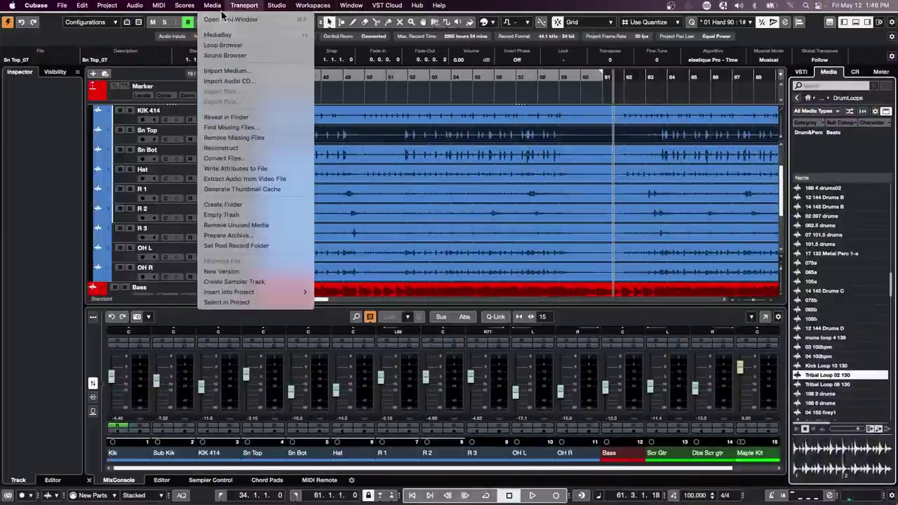
mouse_move(290, 7)
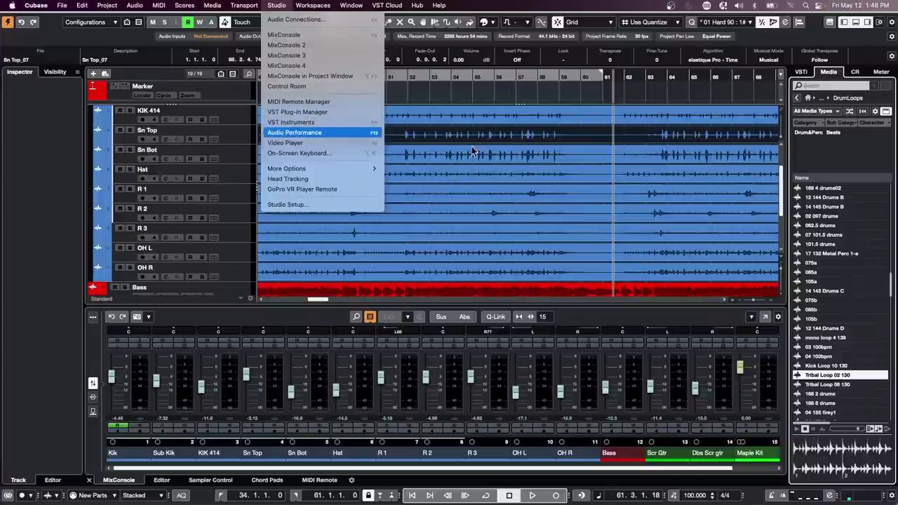
left_click(324, 133)
left_click_drag(193, 441, 528, 207)
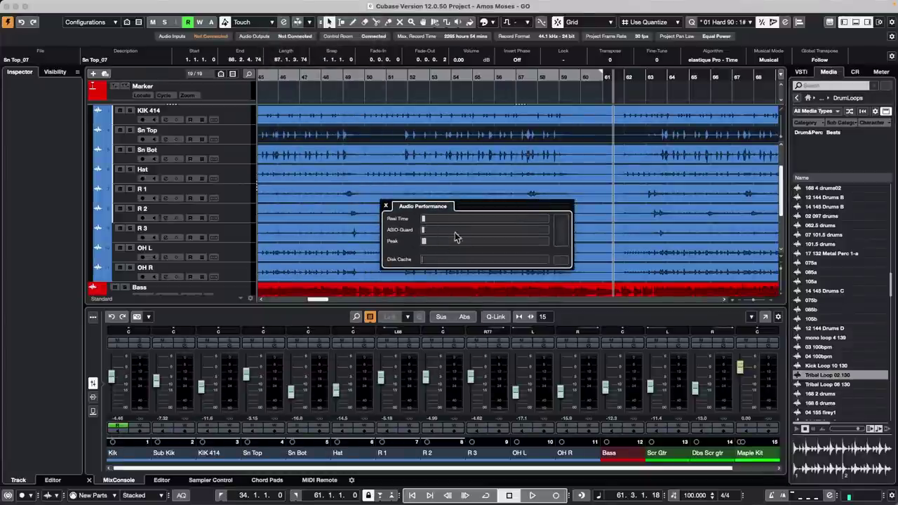
Add the MonoDelay effect to the first insert slot of the Sn Top track
left_click(228, 140)
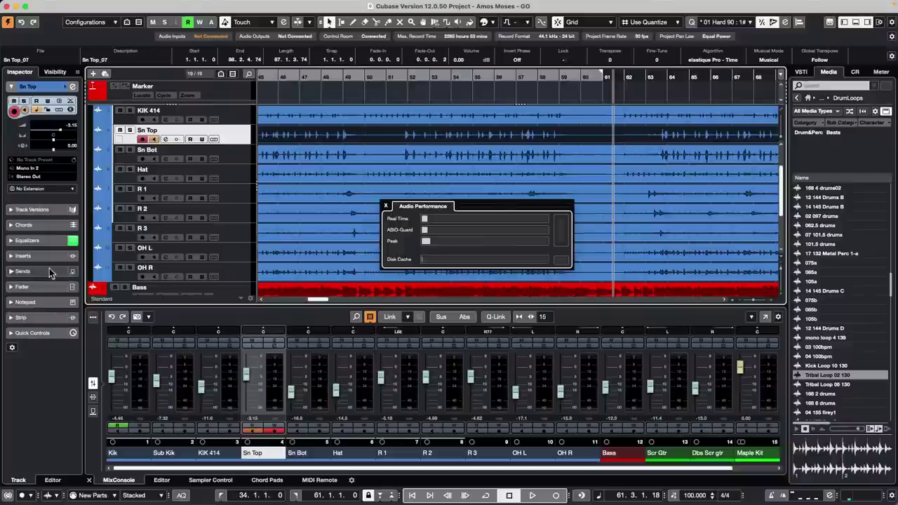
left_click(12, 257)
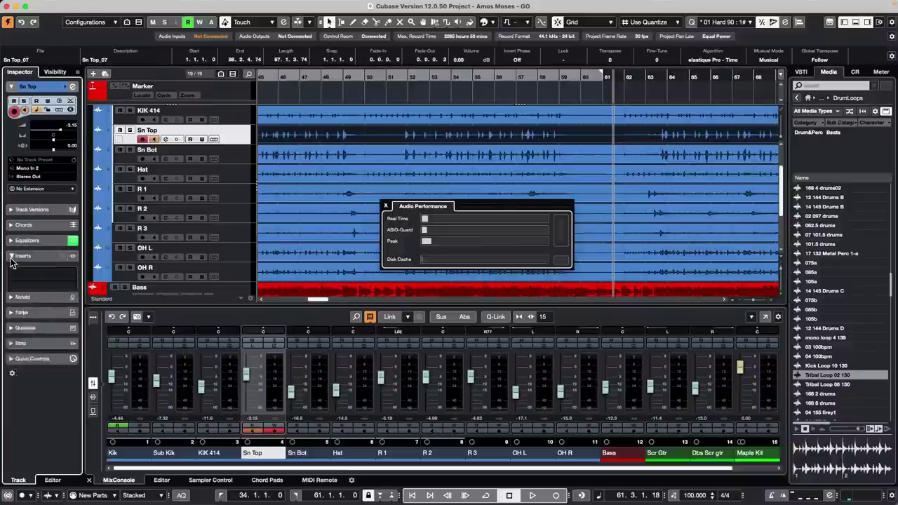
left_click(42, 255)
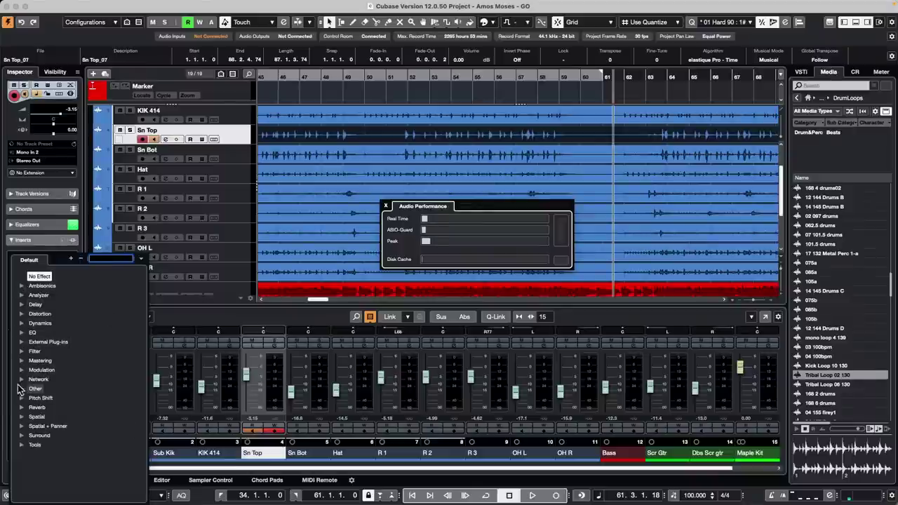
left_click(23, 304)
left_click(65, 324)
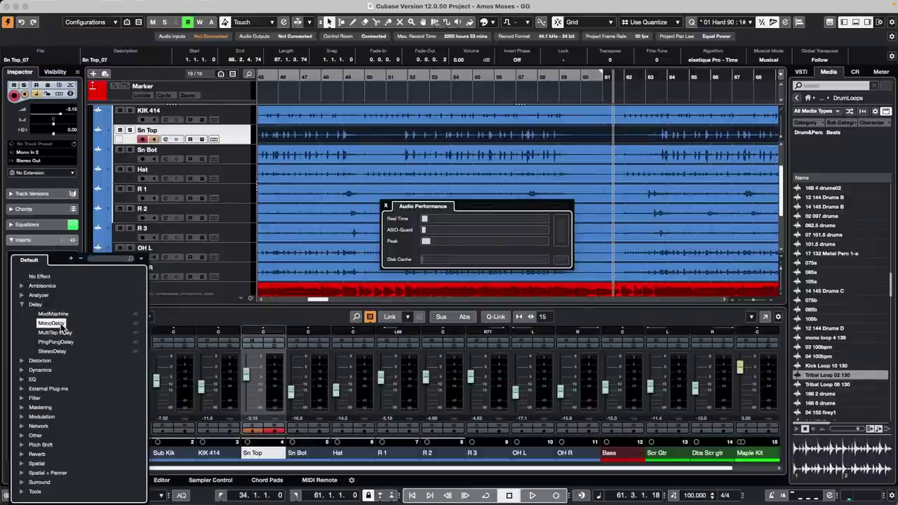
Add the MultiTap Delay effect to the second insert slot of the Sn Top track
left_click(73, 275)
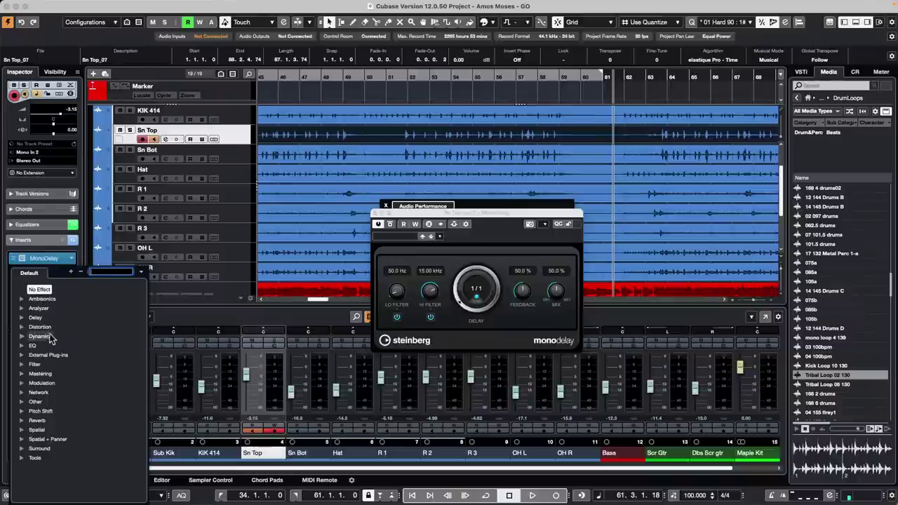
left_click(23, 318)
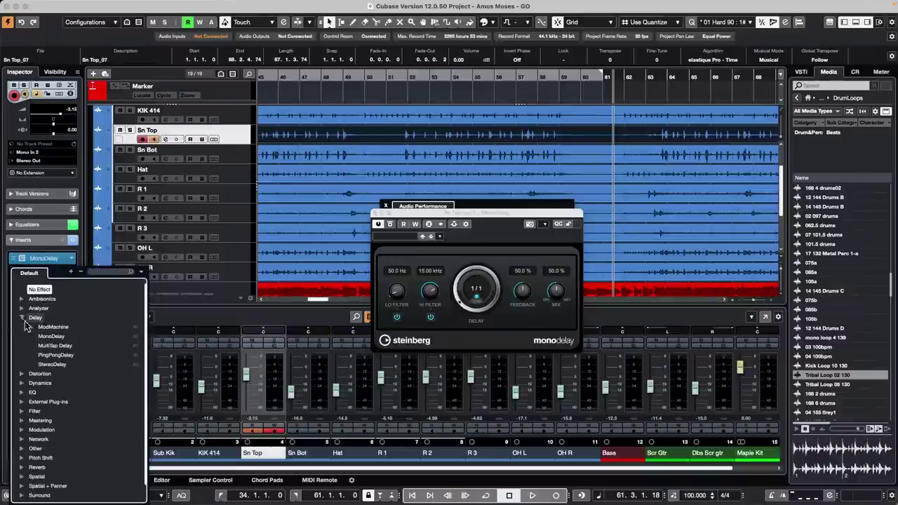
left_click(69, 347)
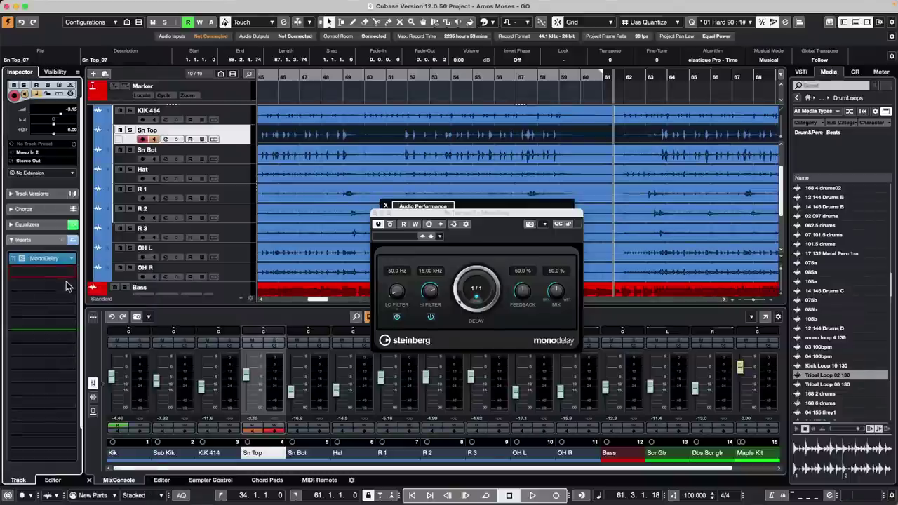
Add the MultibandCompressor from the Dynamics effects to the third insert slot of the Sn Top track
left_click(68, 284)
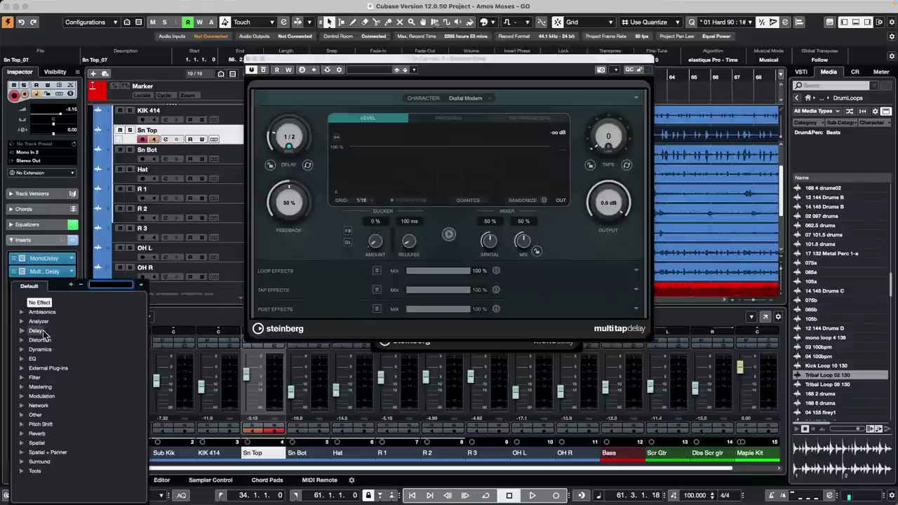
left_click(22, 396)
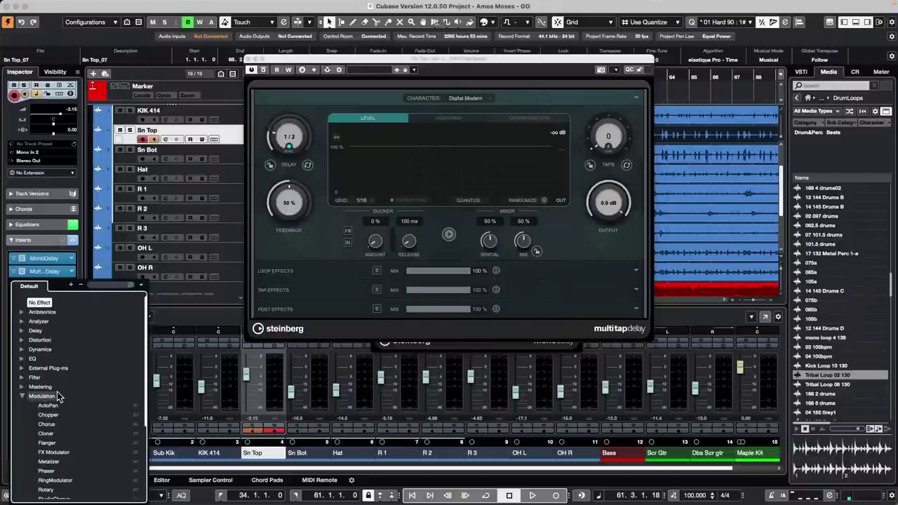
left_click(23, 349)
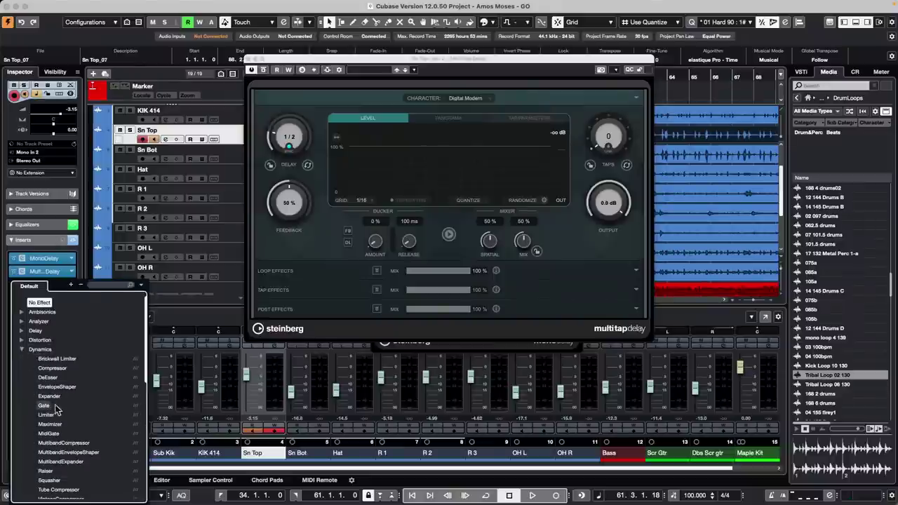
left_click(83, 445)
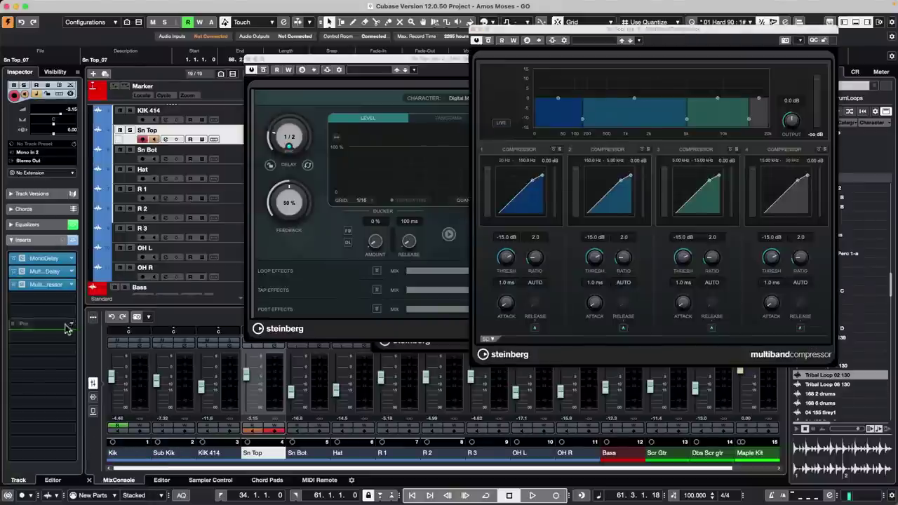
Add the MultibandEnvelopeShaper from the Dynamics effects to the fourth insert slot of the Sn Top track
left_click(42, 298)
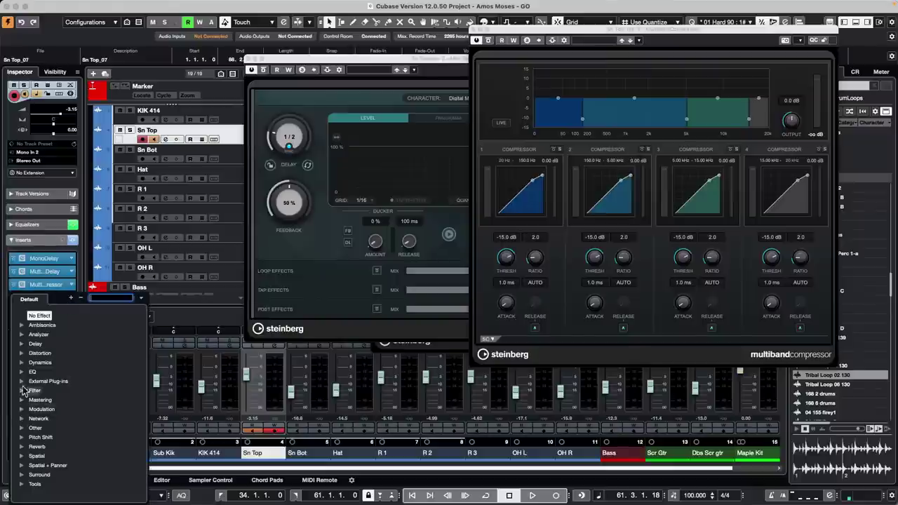
left_click(32, 362)
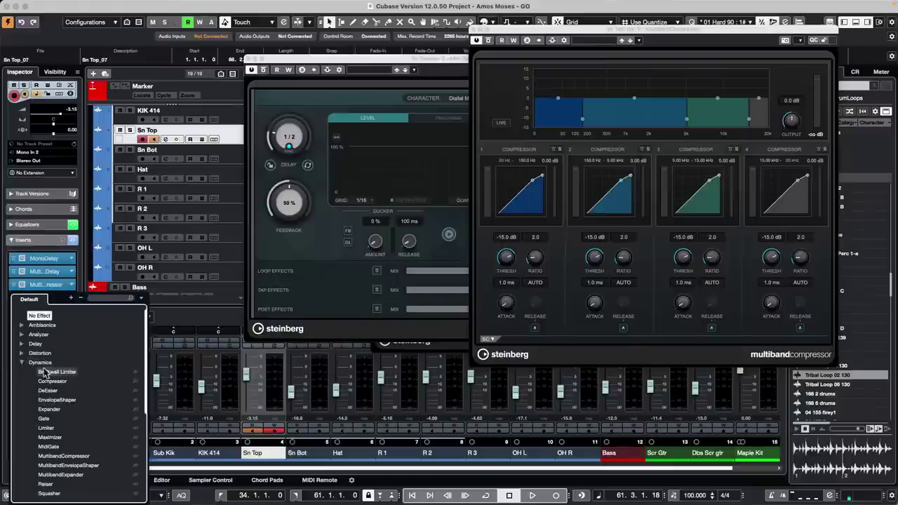
left_click(93, 466)
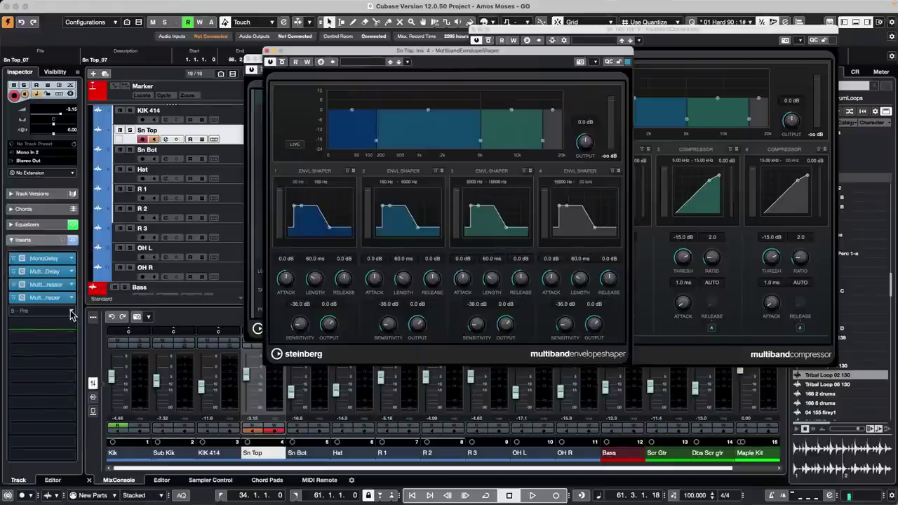
Add the MultibandExpander from the Dynamics effects to the fifth insert slot of the Sn Top track
left_click(42, 310)
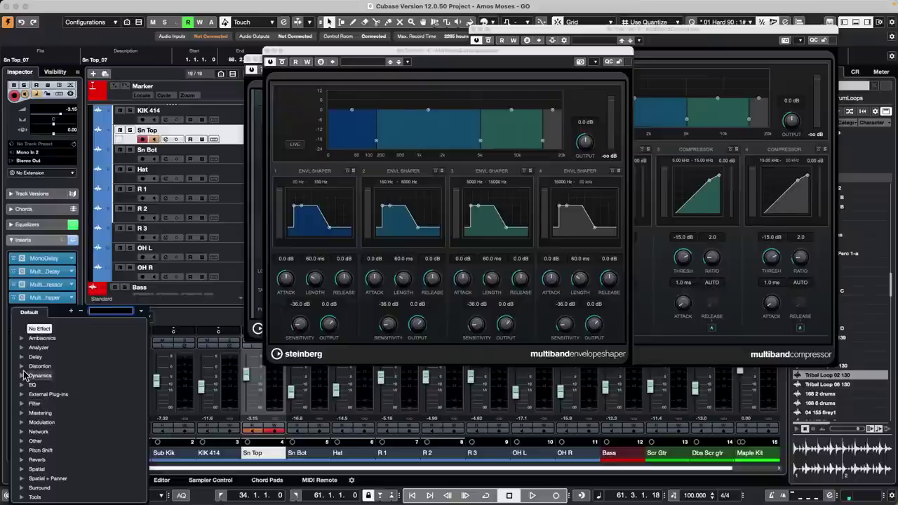
left_click(24, 377)
left_click(69, 487)
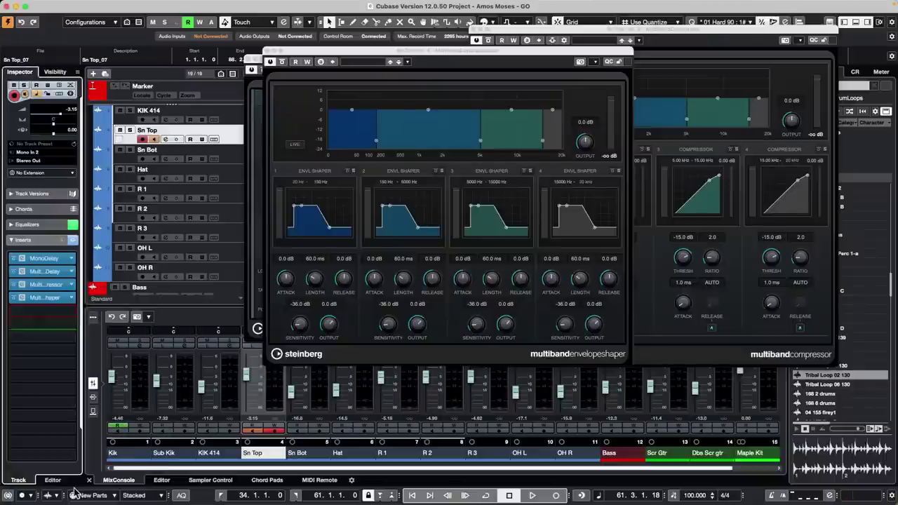
Add a MultibandCompressor from the Dynamics effects to the sixth insert slot of the Sn Top track
left_click(43, 324)
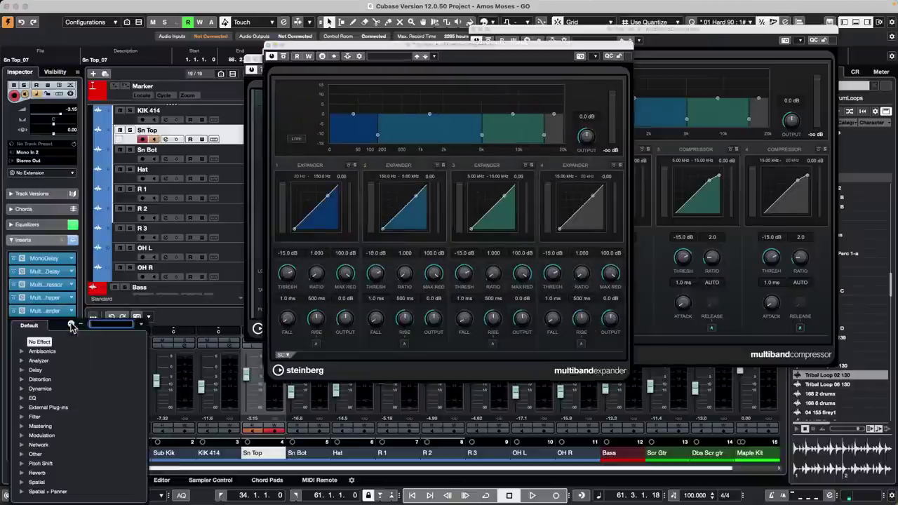
left_click(24, 387)
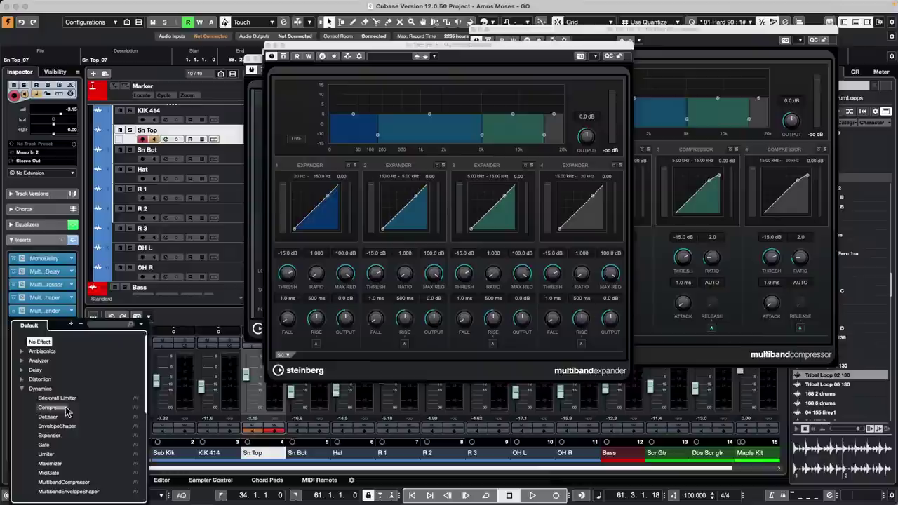
left_click(86, 484)
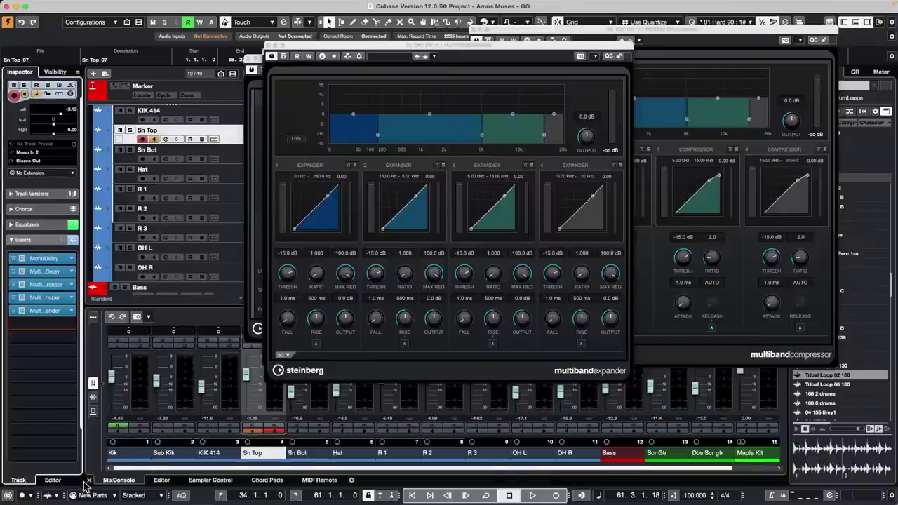
Add another MultibandCompressor from the Dynamics effects to the seventh insert slot of the Sn Top track
left_click(70, 341)
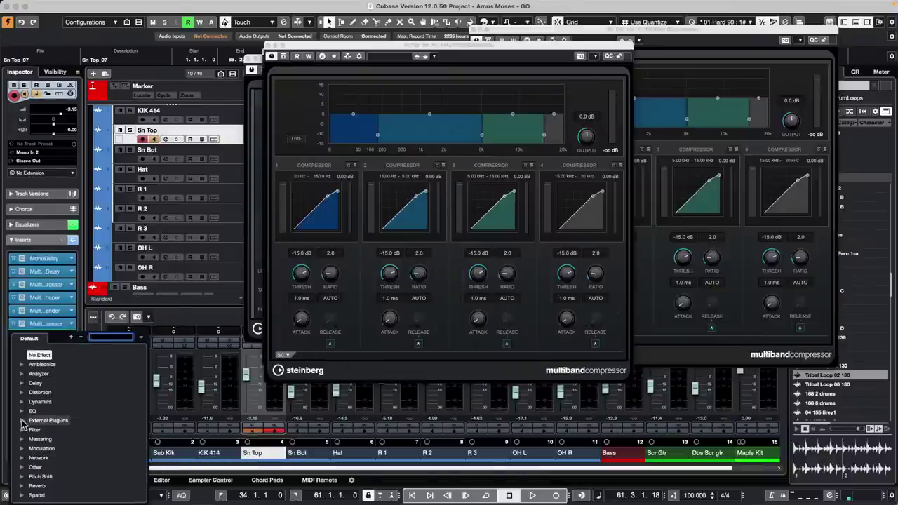
left_click(23, 402)
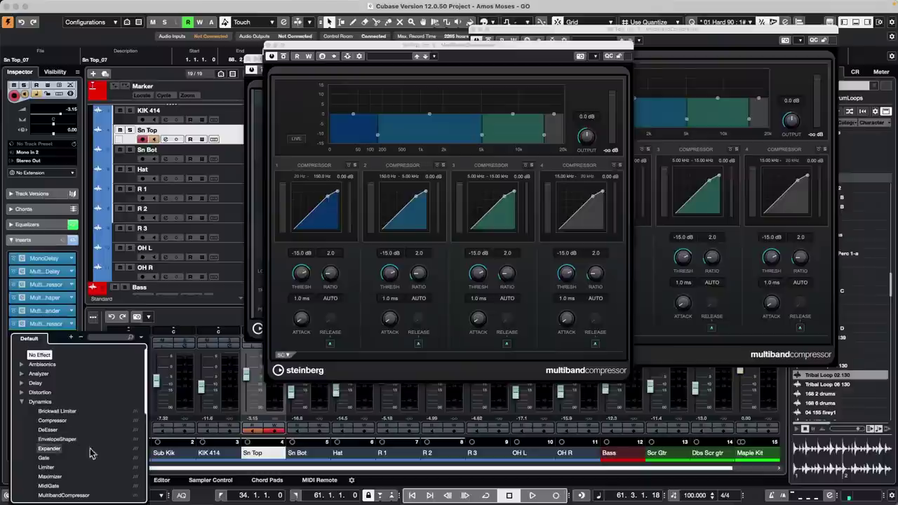
scroll(76, 464, "down", 2)
left_click(82, 459)
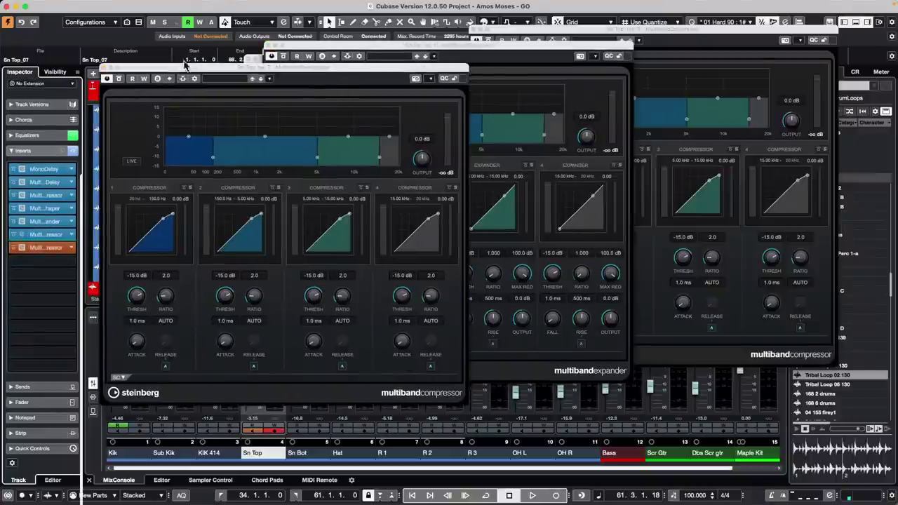
Close all open insert effect windows of the Sn Top track, keeping the Audio Performance window open
left_click(107, 68)
left_click(272, 47)
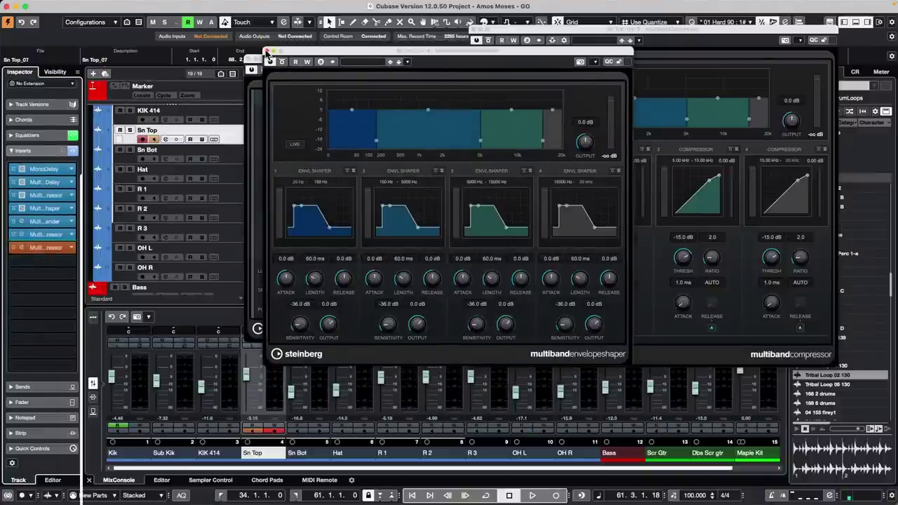
left_click(267, 52)
left_click(477, 34)
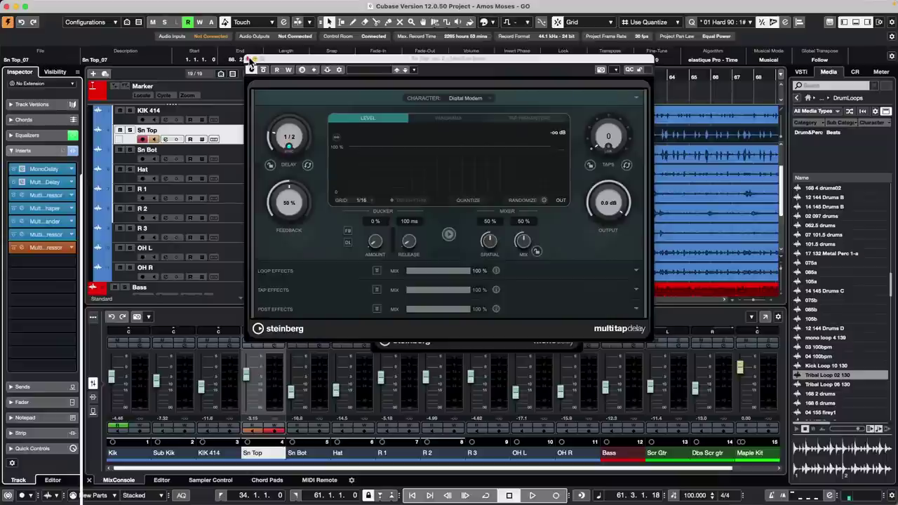
left_click(249, 60)
left_click(379, 209)
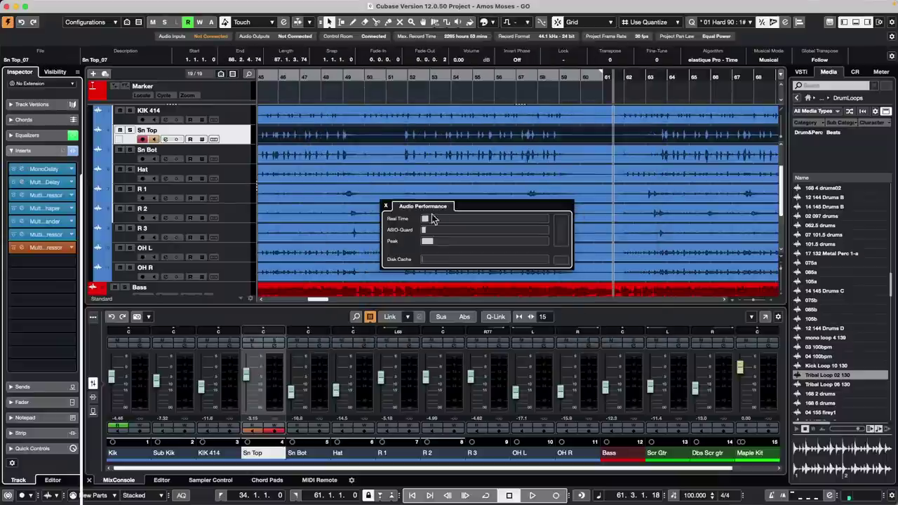
Compare the audio performance load while selecting Sn Bot, Sn Top and Hat, both with playback running and stopped
left_click(234, 162)
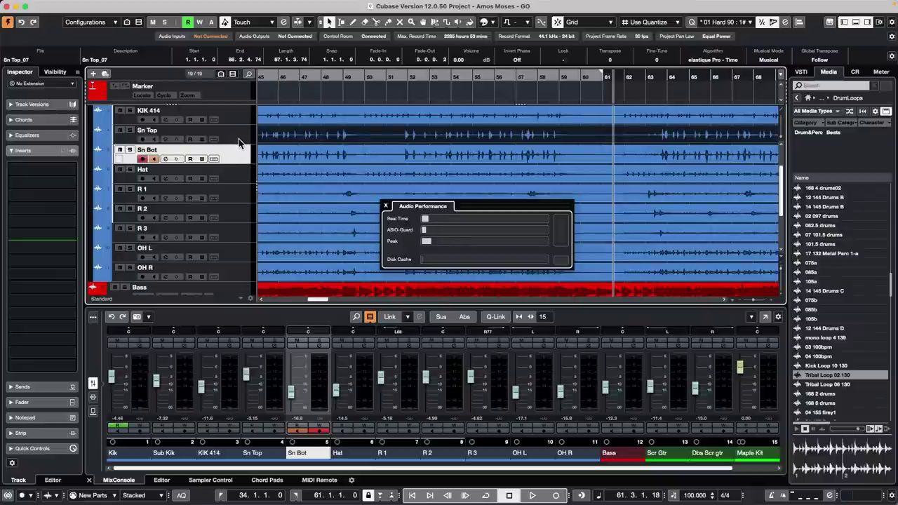
left_click(239, 142)
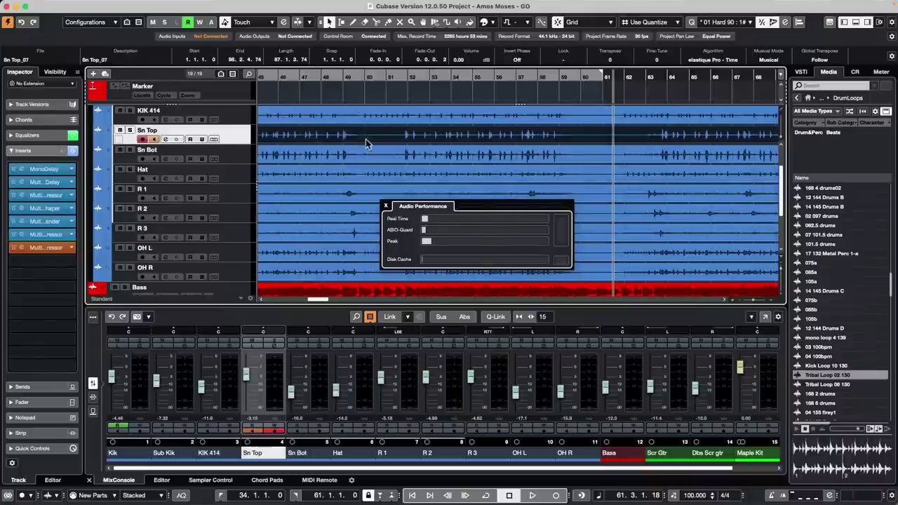
key("space")
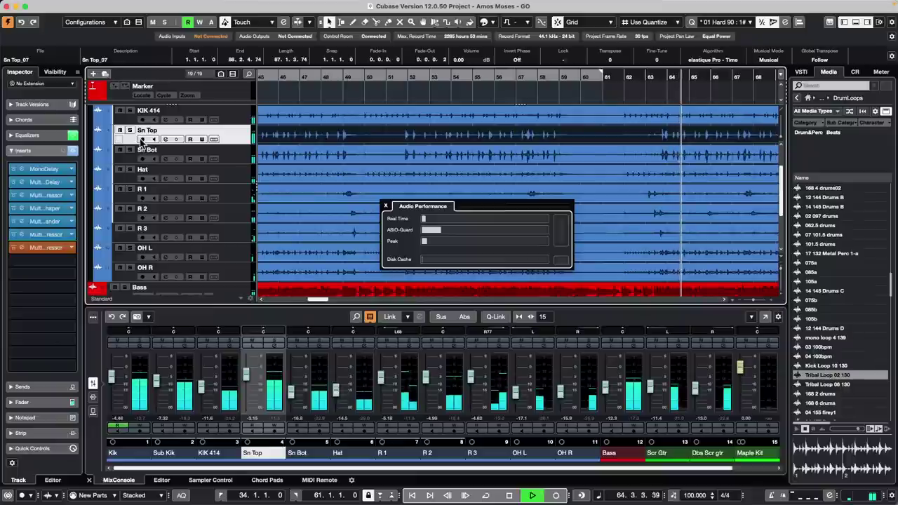
left_click(229, 181)
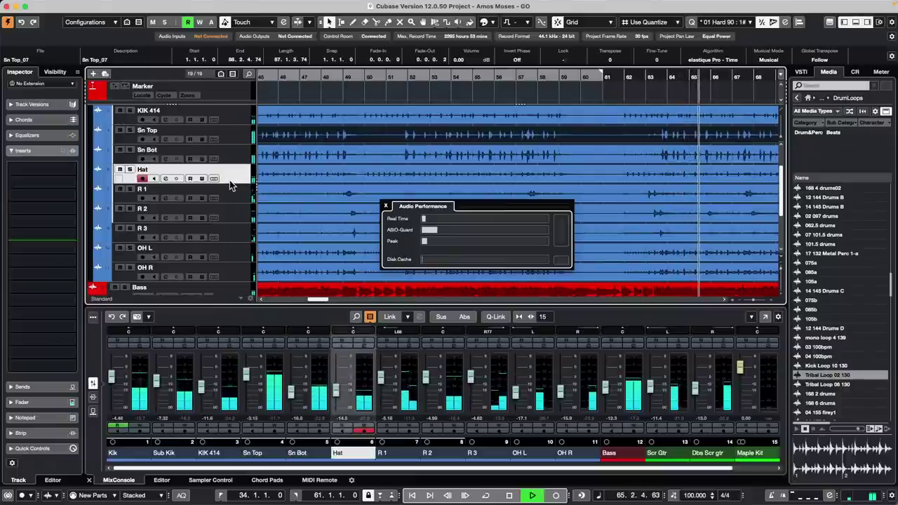
key("space")
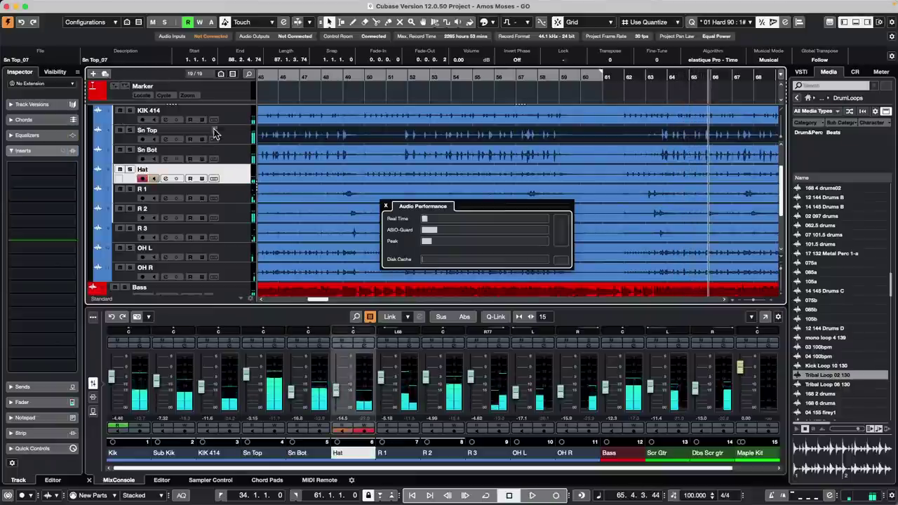
left_click(248, 139)
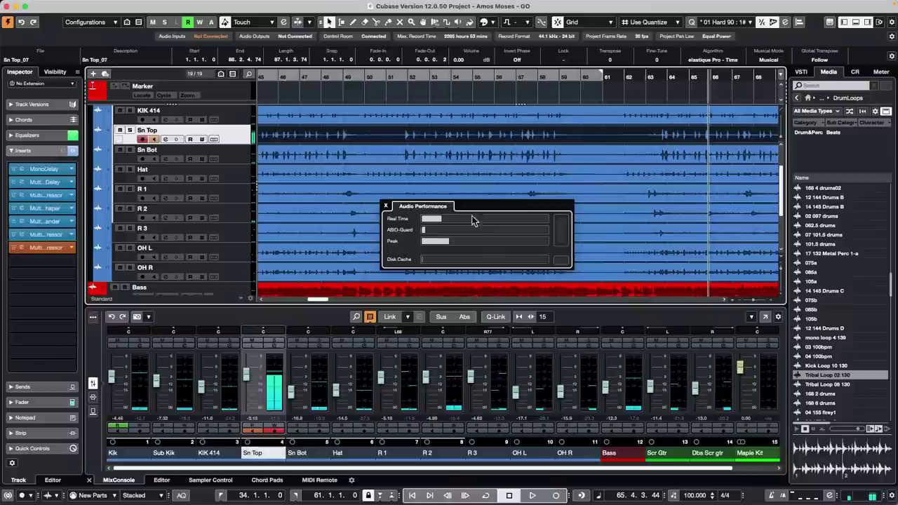
Disable record on the Sn Top track and bypass its insert effects
left_click(145, 139)
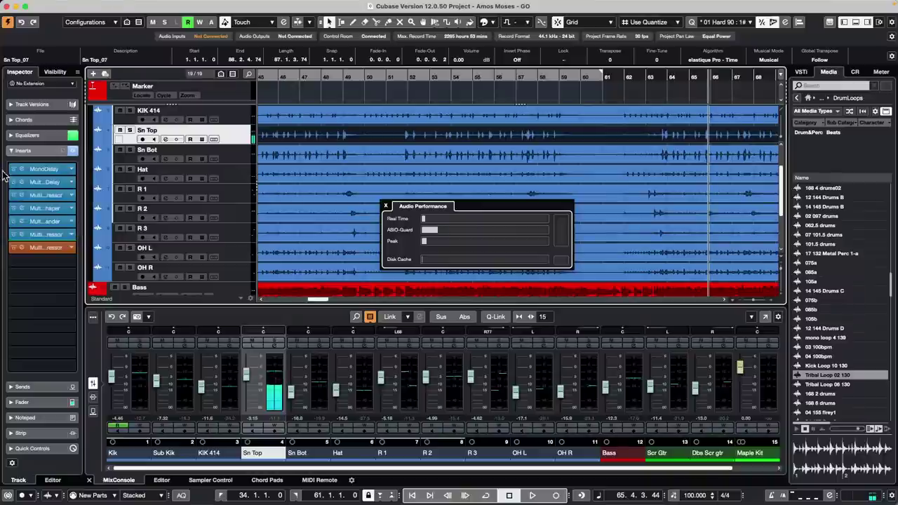
left_click(13, 208)
left_click(14, 209)
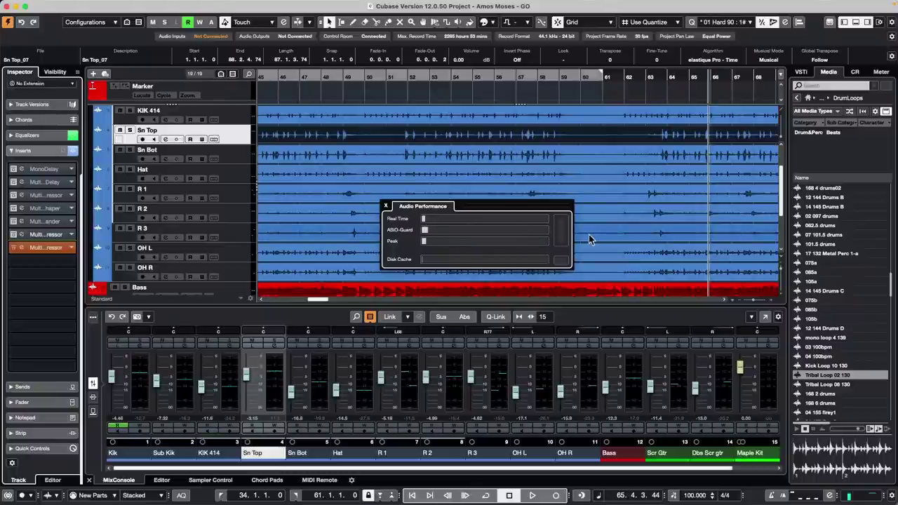
Compare the audio load while switching between Sn Bot and Sn Top and disarming Sn Top, and close the Audio Performance window
left_click(240, 160)
left_click(238, 139)
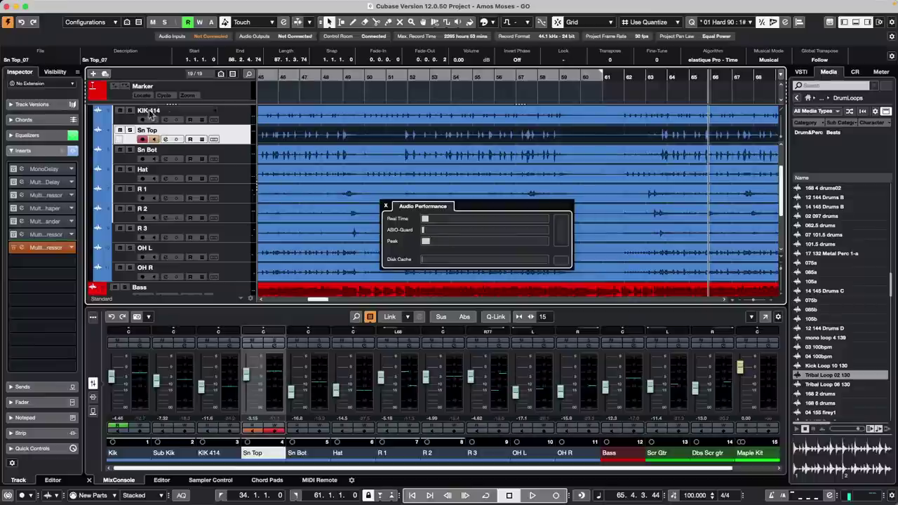
left_click(148, 140)
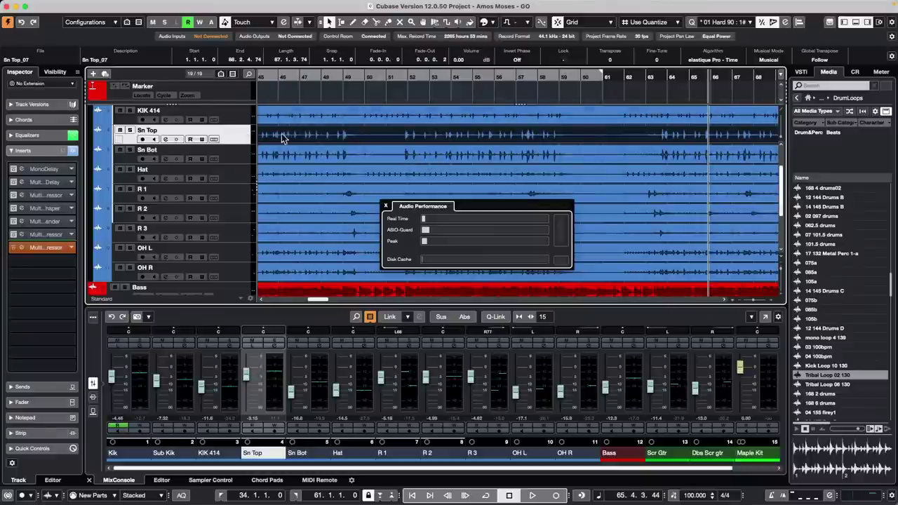
left_click(239, 160)
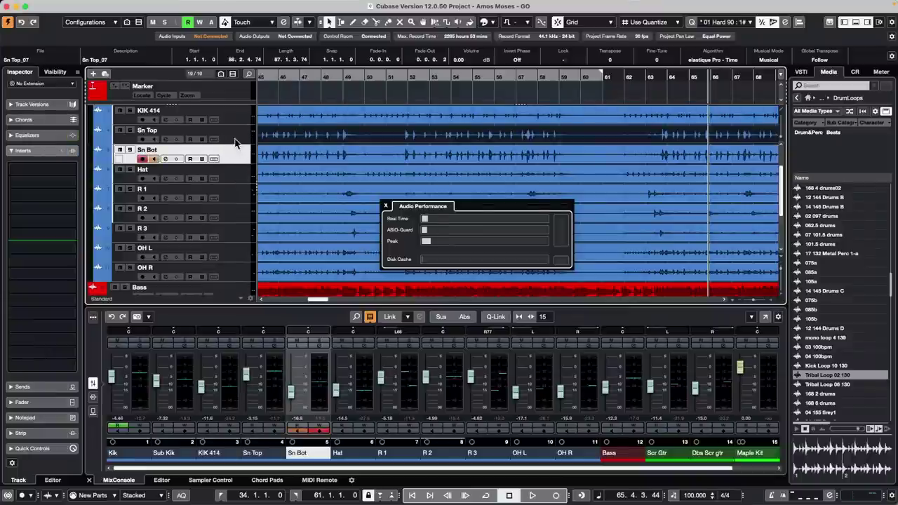
left_click(236, 143)
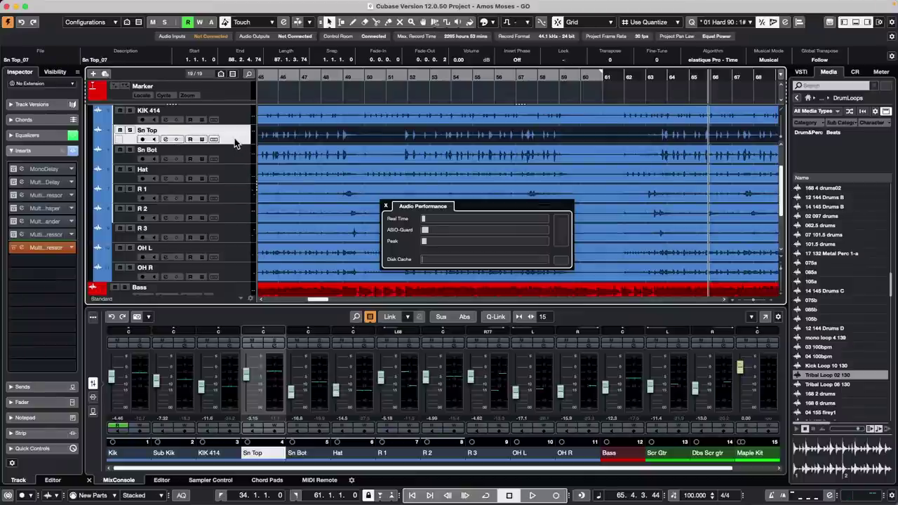
left_click(386, 207)
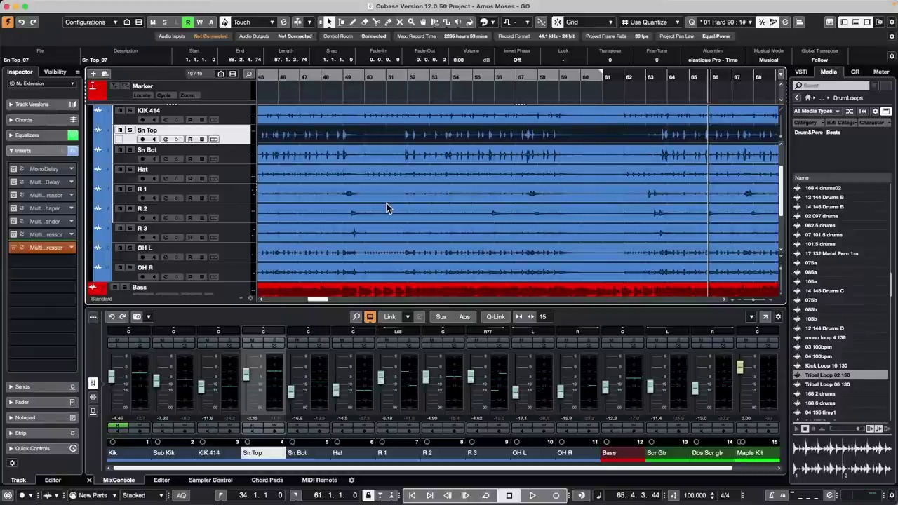
Review the Project & MixConsole editing preferences for the option that enables record on selected audio tracks
left_click(37, 5)
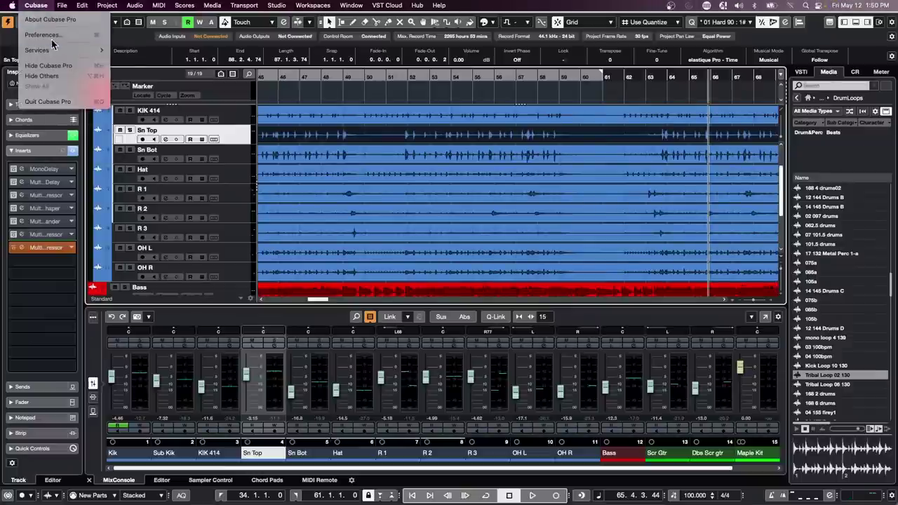
left_click(50, 35)
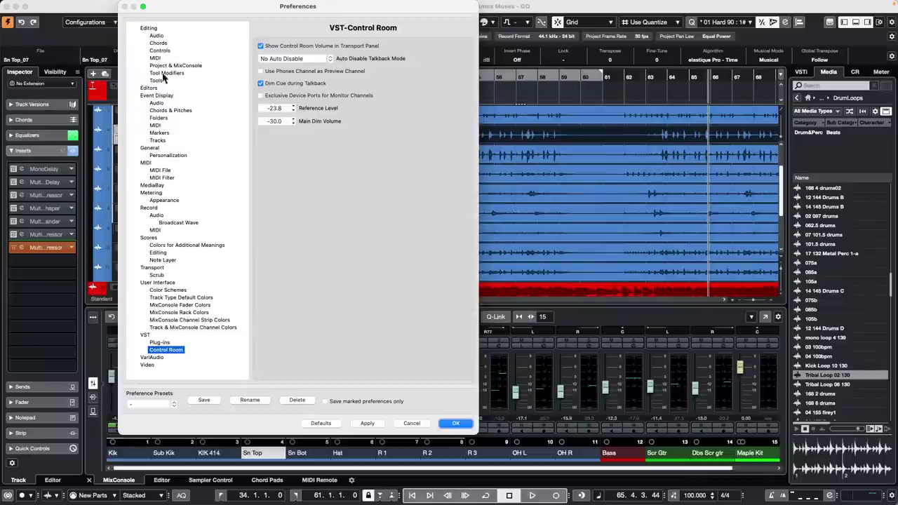
left_click(147, 28)
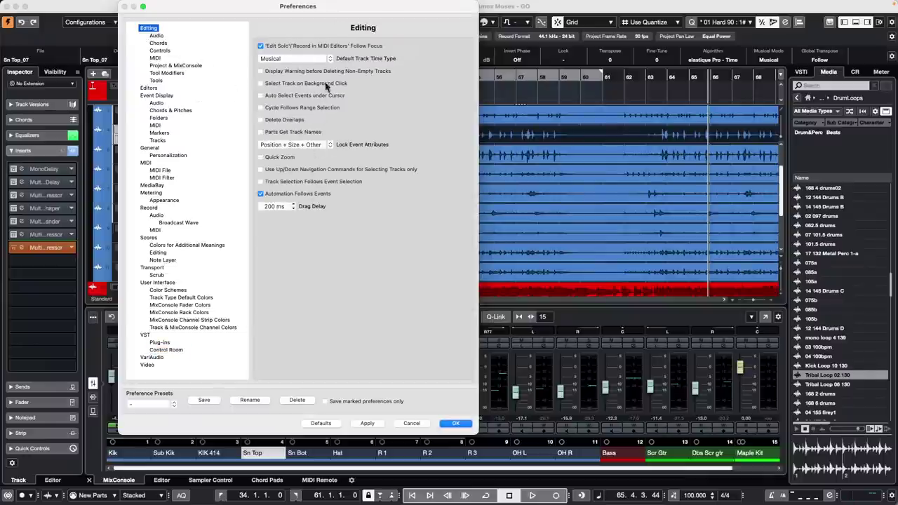
left_click(181, 65)
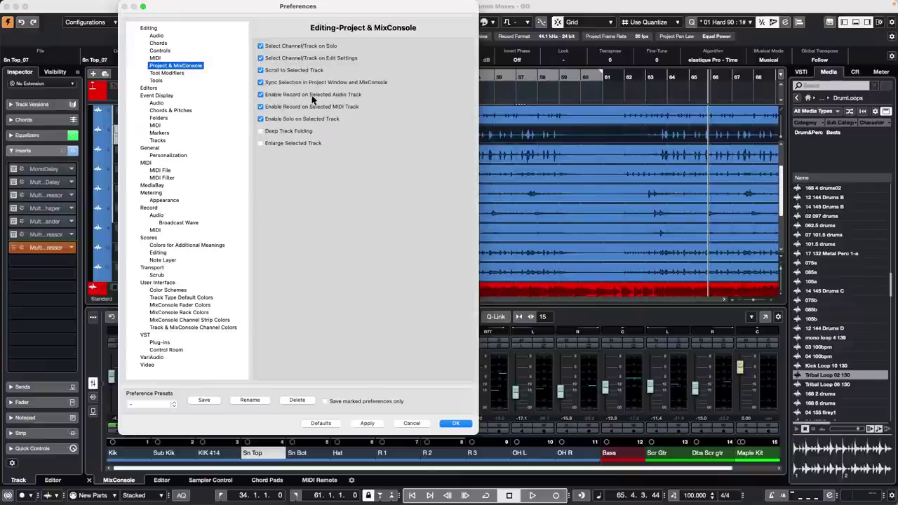
left_click(456, 423)
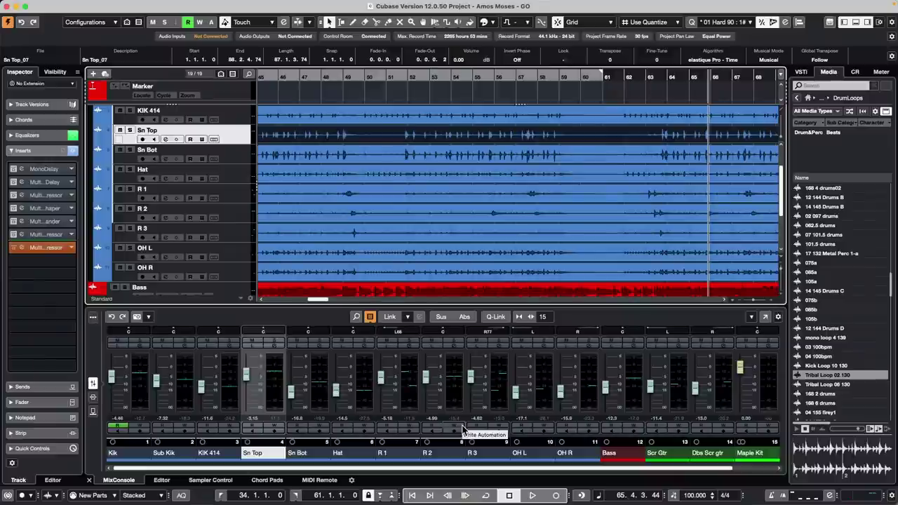
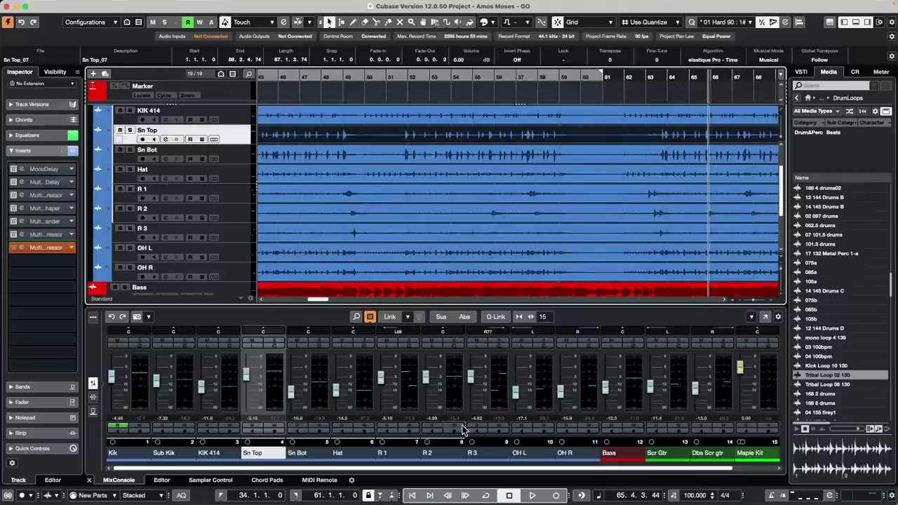
Select the KIK 414 track and enlarge it to about three times the height of the other tracks
left_click(240, 121)
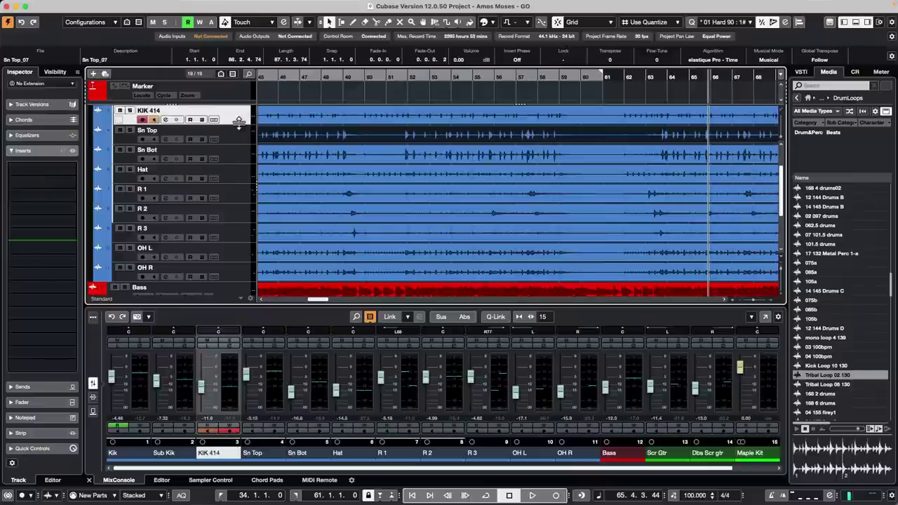
left_click_drag(239, 121, 240, 139)
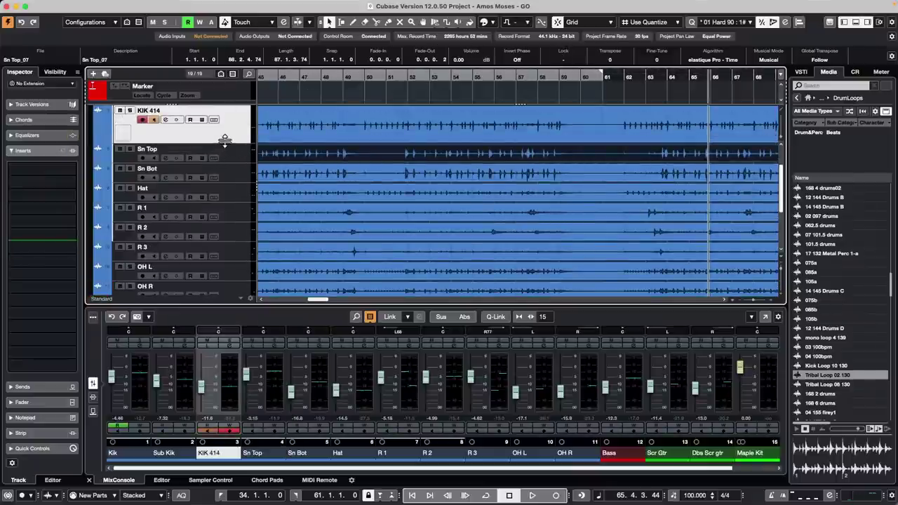
left_click_drag(225, 141, 222, 162)
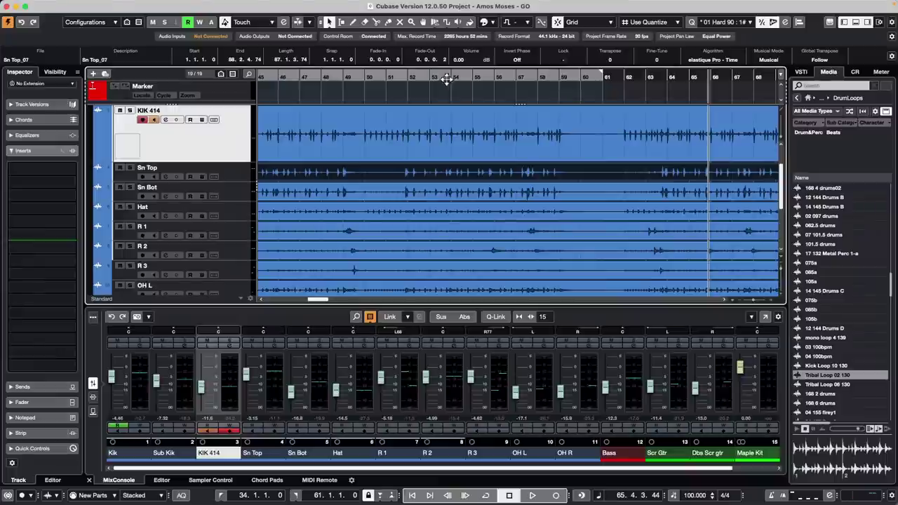
Activate the Time Warp tool and try to warp the tempo grid near bar 54 in the ruler
left_click(435, 23)
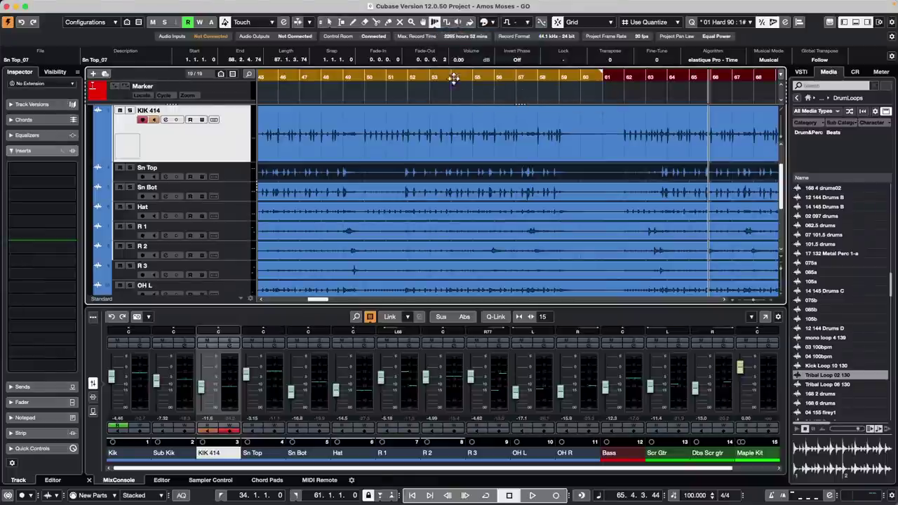
left_click(454, 80)
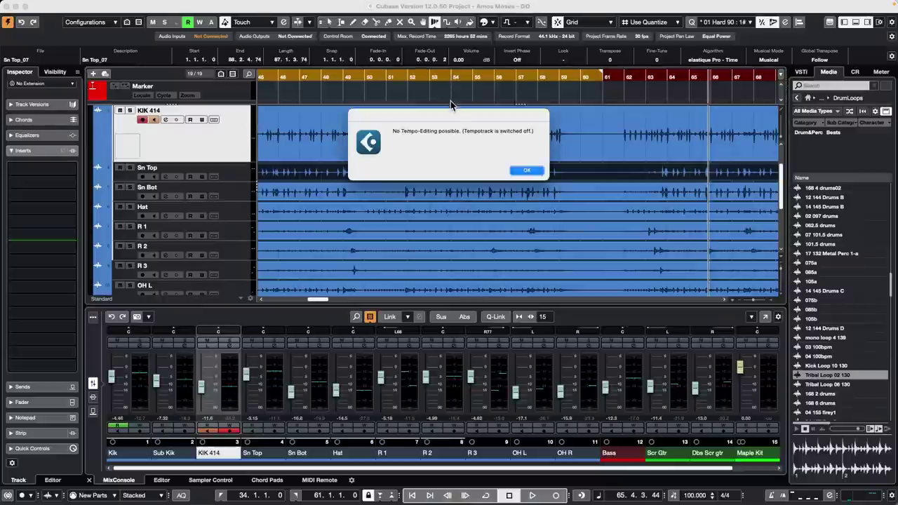
left_click(524, 172)
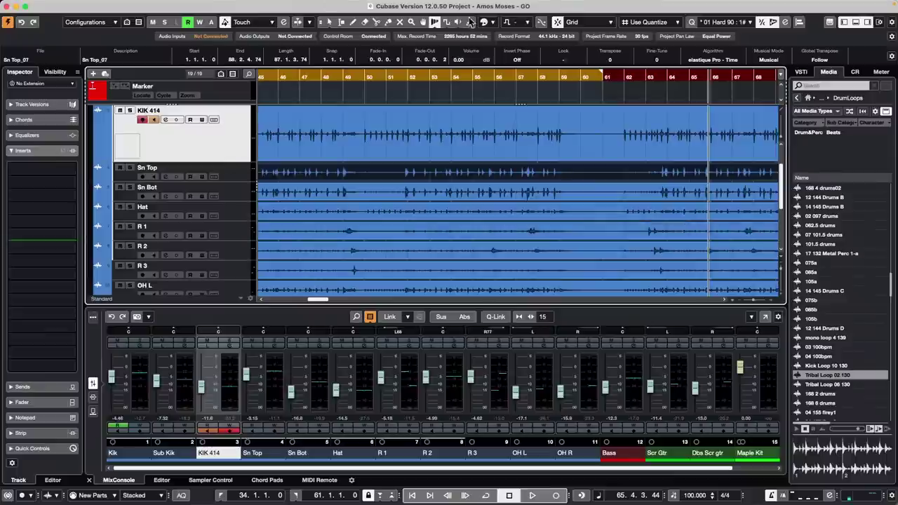
left_click(459, 78)
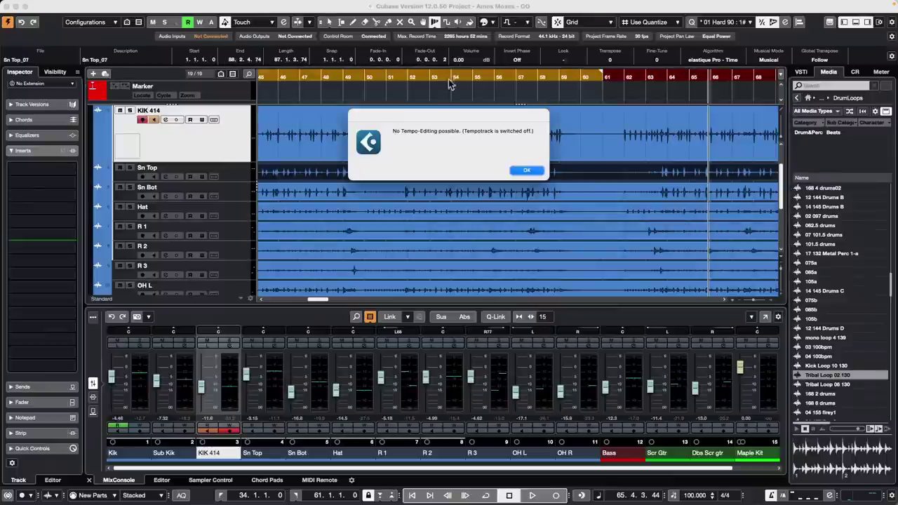
left_click(527, 170)
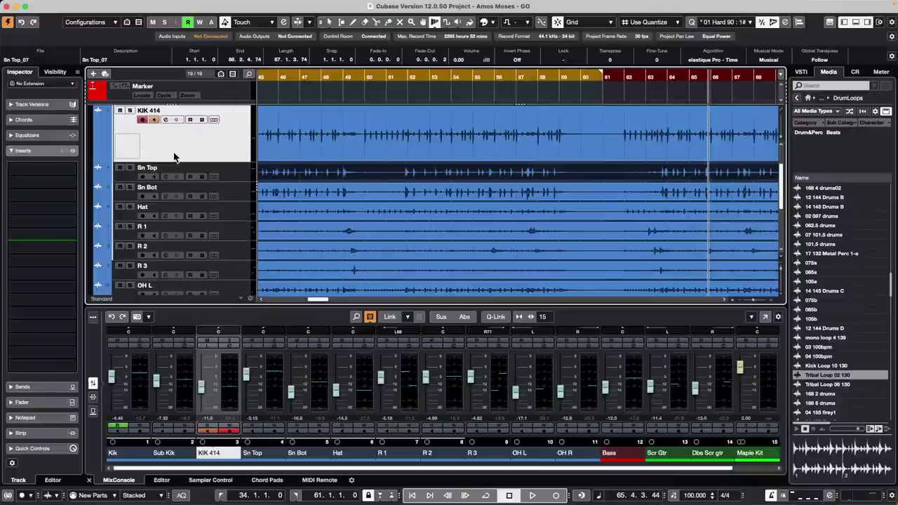
Add a tempo track below KIK 414 and activate it
right_click(206, 146)
mouse_move(291, 150)
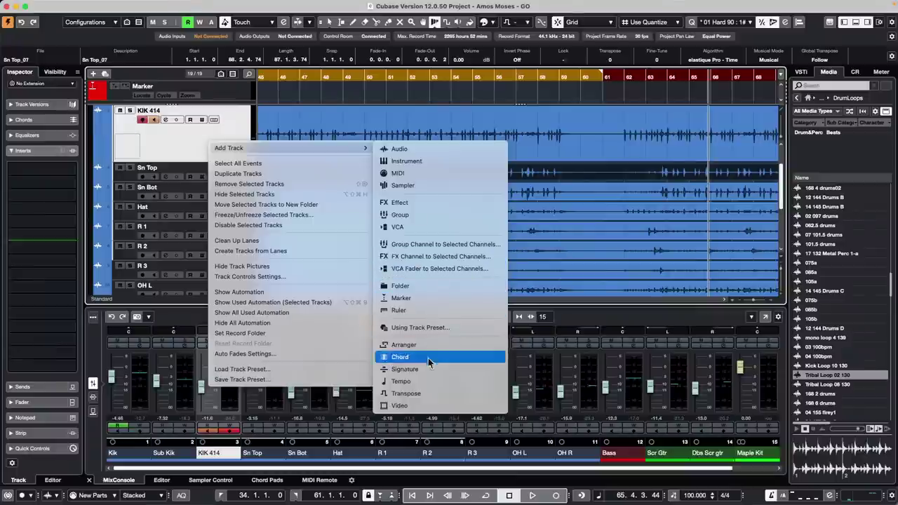
left_click(430, 381)
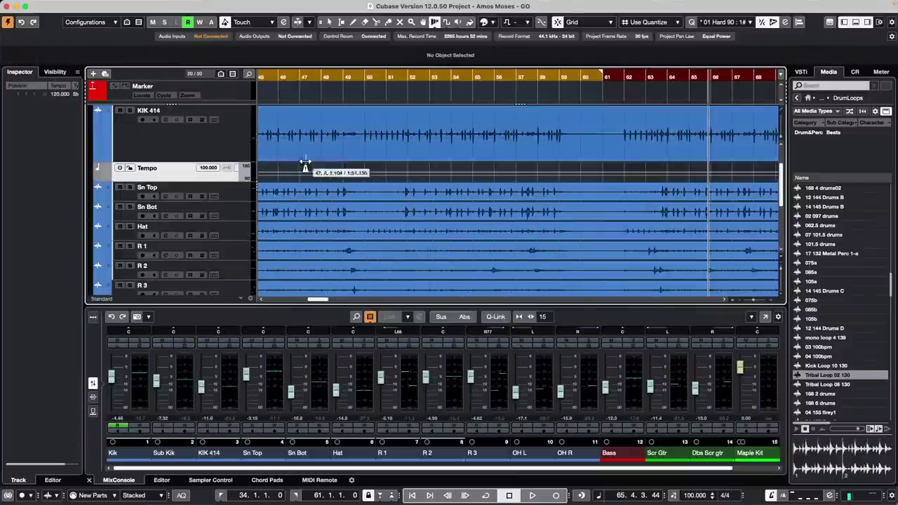
left_click(120, 168)
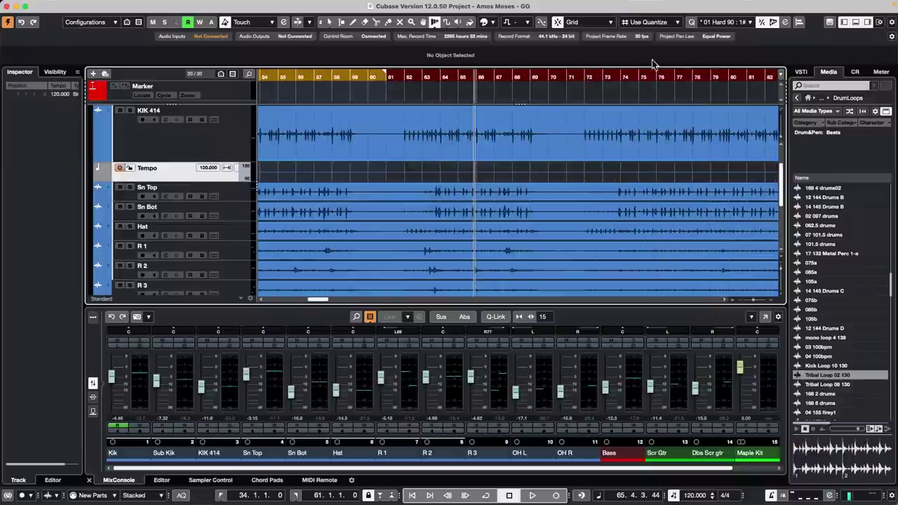
Time-warp the grid near bars 61 and 62, pulling bar 62 later to create new tempo events
left_click_drag(407, 76, 423, 98)
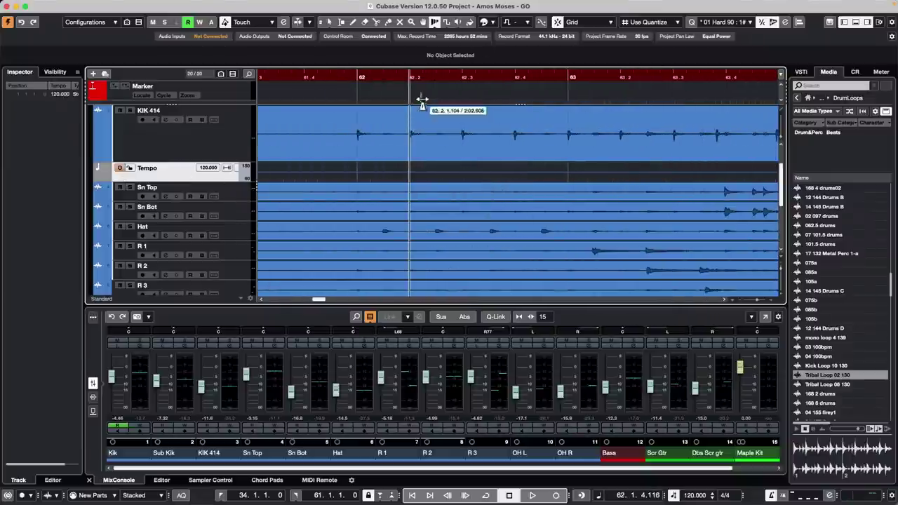
left_click(564, 77)
left_click_drag(562, 59, 550, 56)
left_click_drag(421, 92, 416, 93)
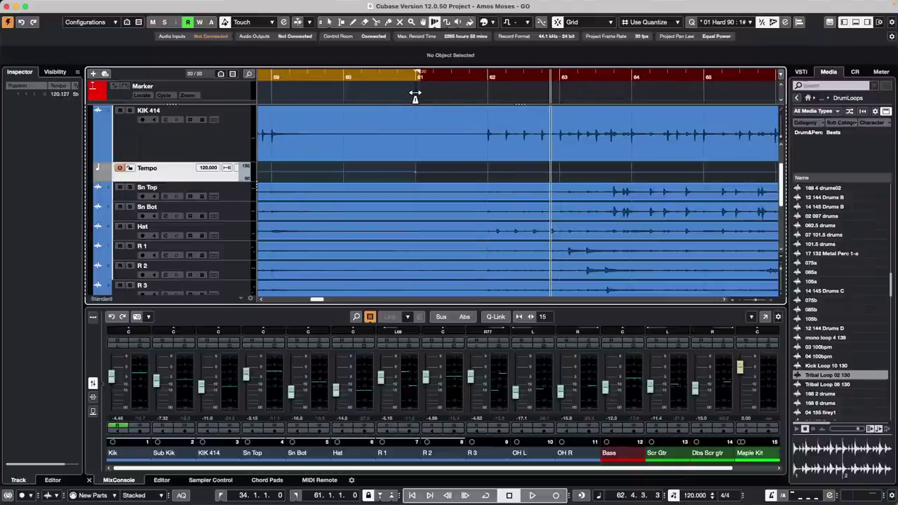
mouse_move(491, 97)
left_mouse_down()
mouse_move(530, 97)
mouse_move(507, 96)
left_mouse_up()
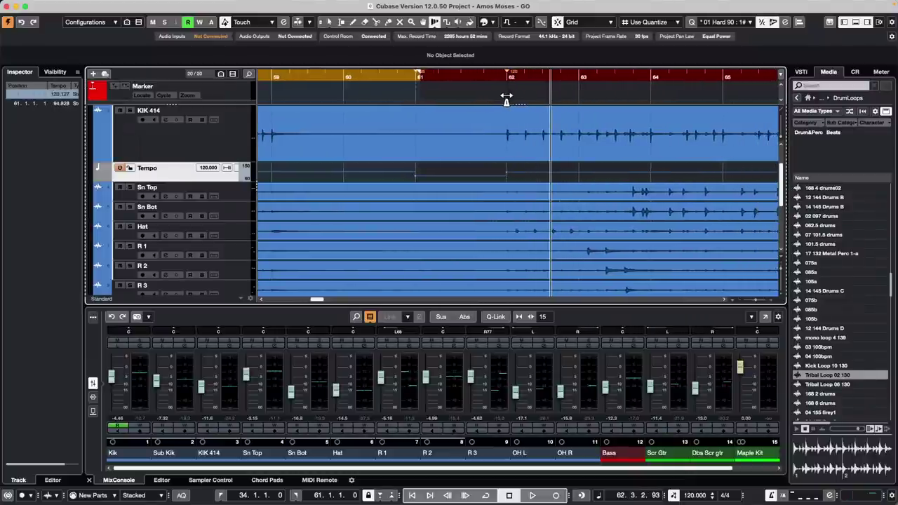
Keep the Time Warp mode on Warp Grid and switch to the Object Selection tool to select the KIK 414 event
right_click(635, 140)
left_click(630, 144)
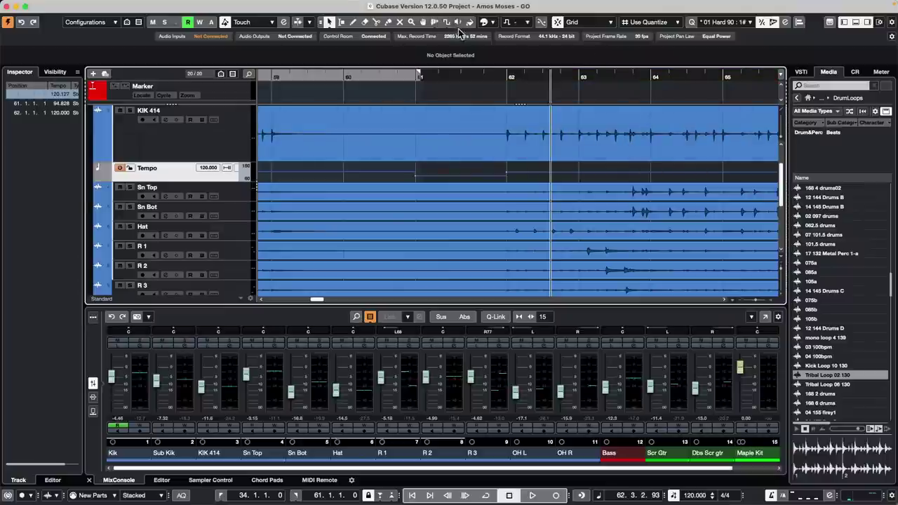
left_click(434, 23)
left_click(435, 23)
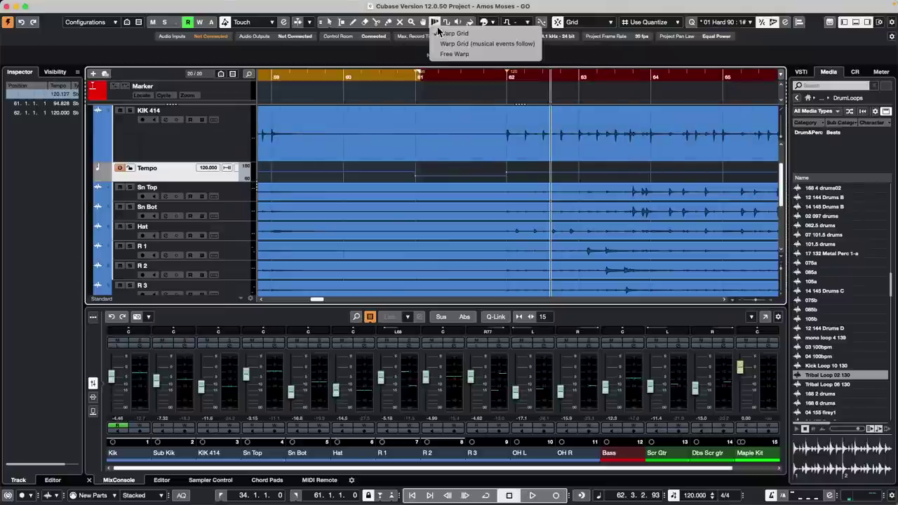
left_click(445, 32)
right_click(654, 140)
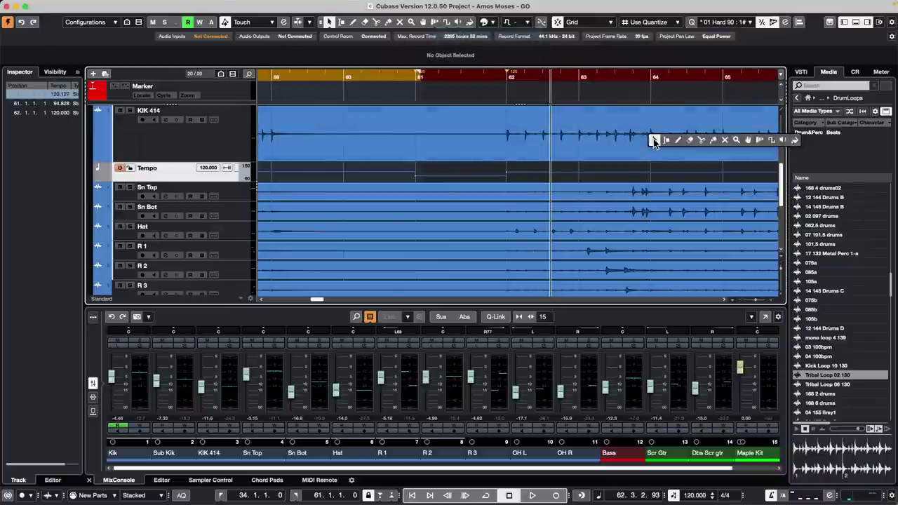
left_click(655, 143)
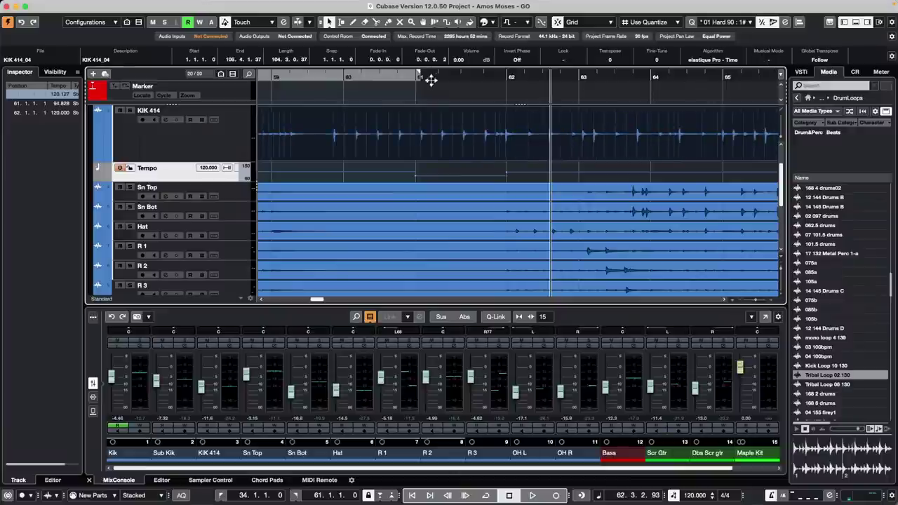
Time-warp bars 63, 64 and 65 later so the grid lines up with the kick hits on KIK 414
right_click(502, 109)
left_click(527, 109)
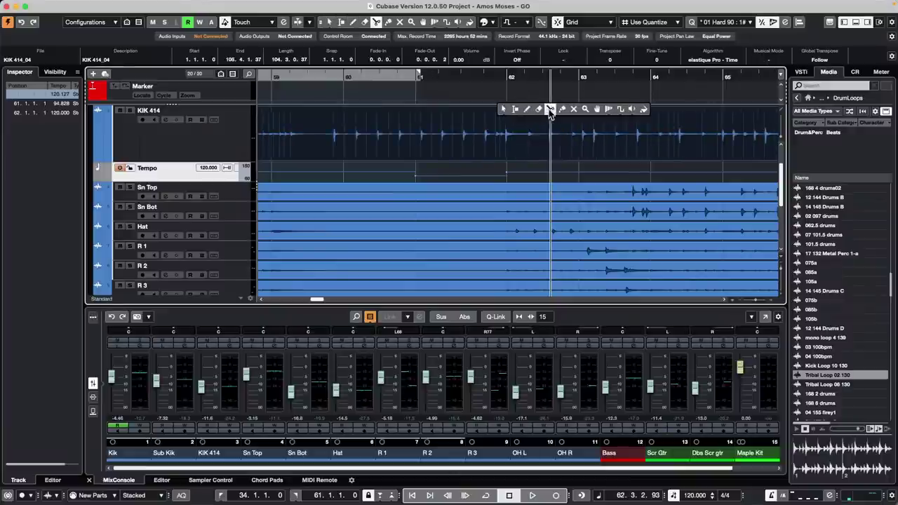
left_click(609, 110)
left_click_drag(580, 92, 599, 90)
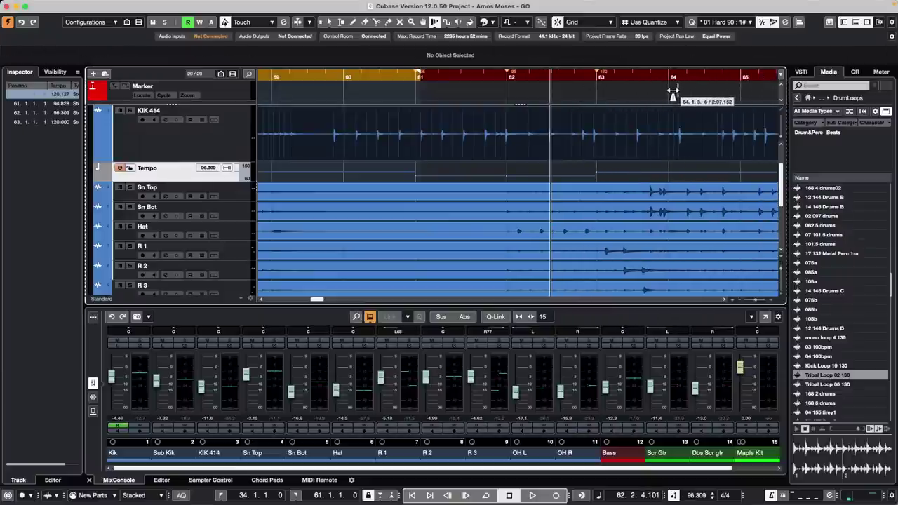
left_click_drag(673, 93, 684, 93)
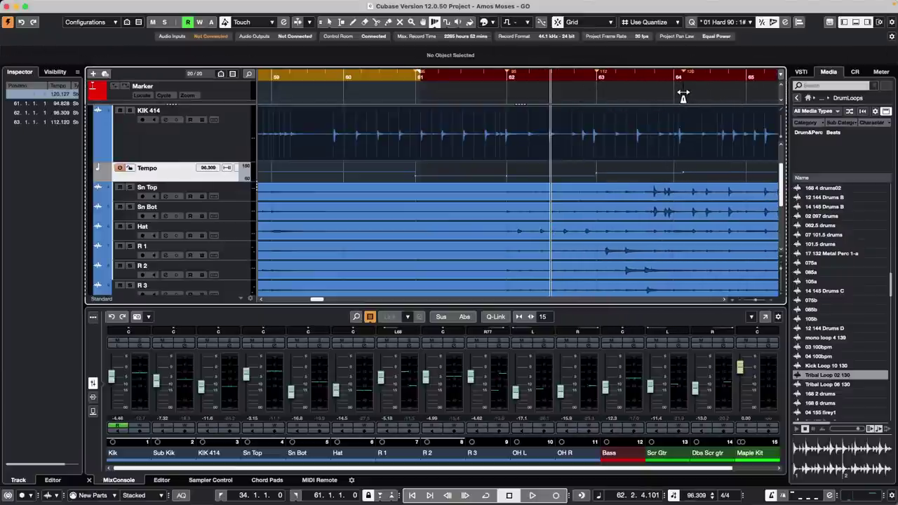
left_click_drag(751, 92, 766, 92)
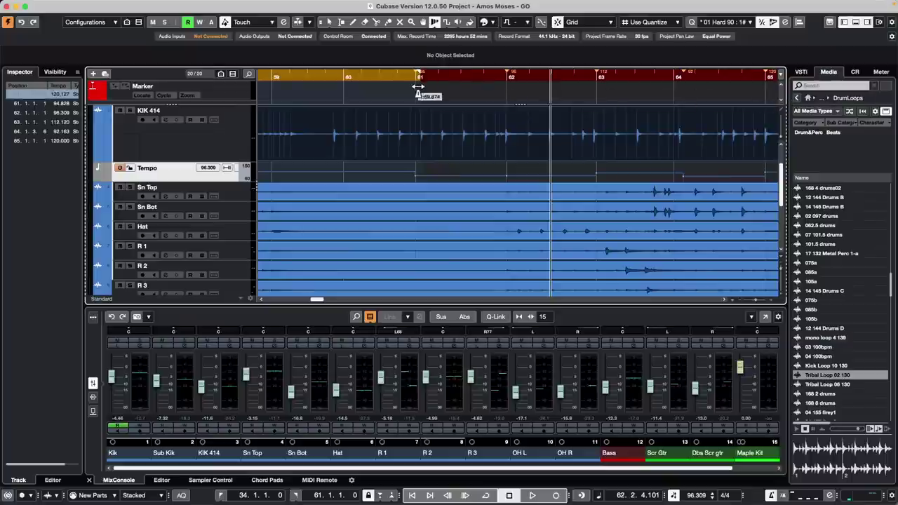
Review the tempo track's Process Tempo dialog with the time display format set to Bars+Beats, and close it without processing
left_click(173, 147)
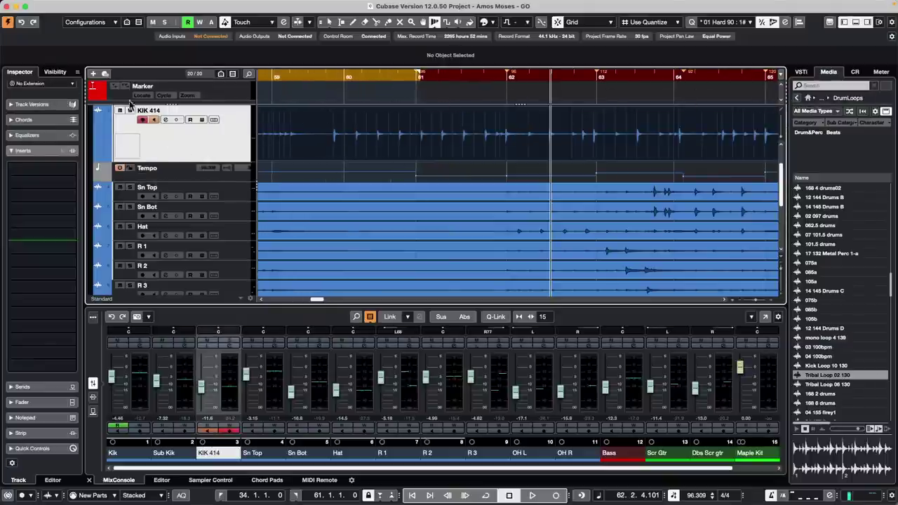
left_click(169, 178)
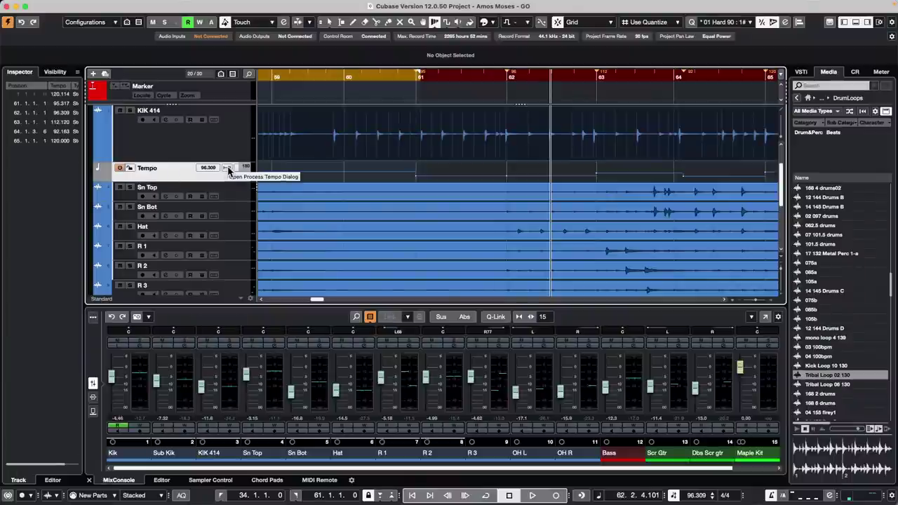
left_click(227, 169)
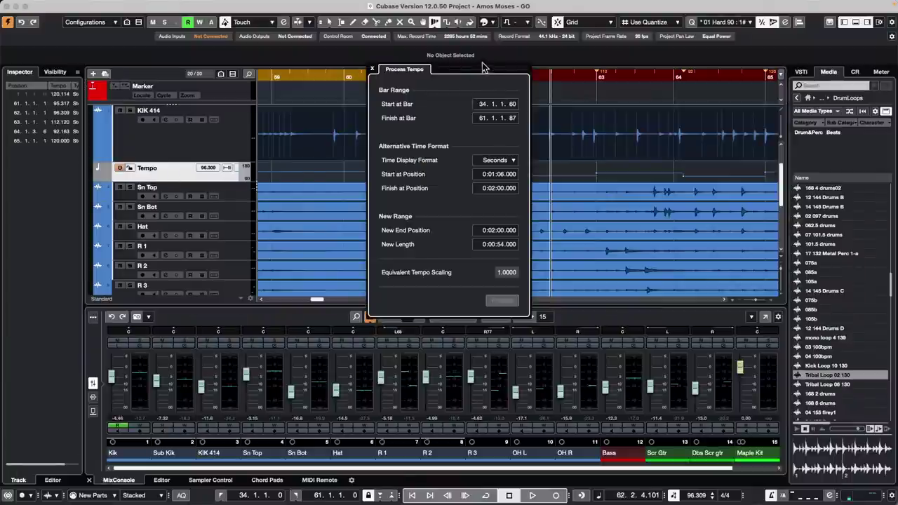
left_click_drag(482, 66, 268, 104)
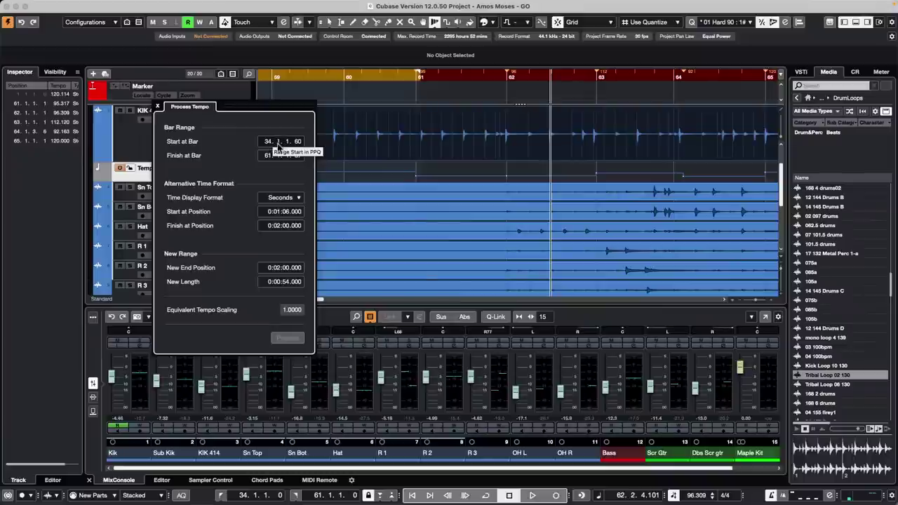
left_click(292, 199)
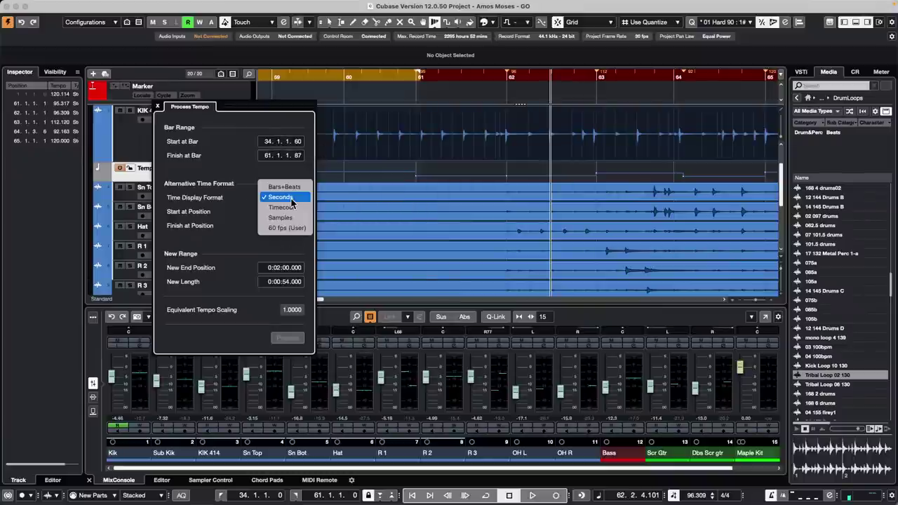
left_click(298, 187)
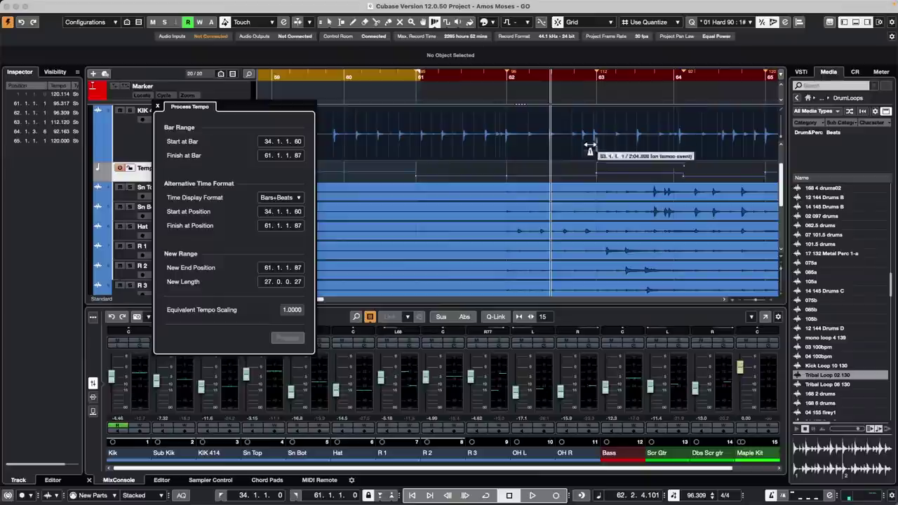
left_click(157, 107)
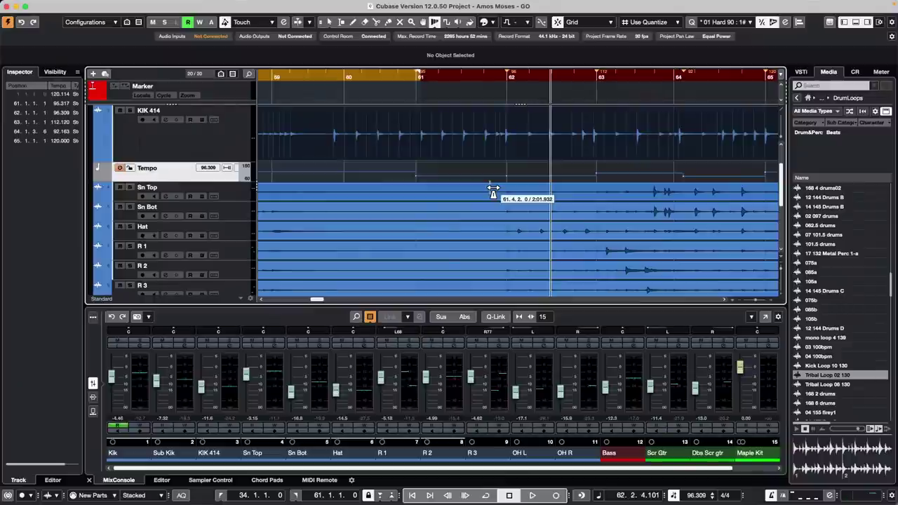
Create a new empty project and enlarge the track area above the mixer
left_click(63, 5)
left_click(70, 21)
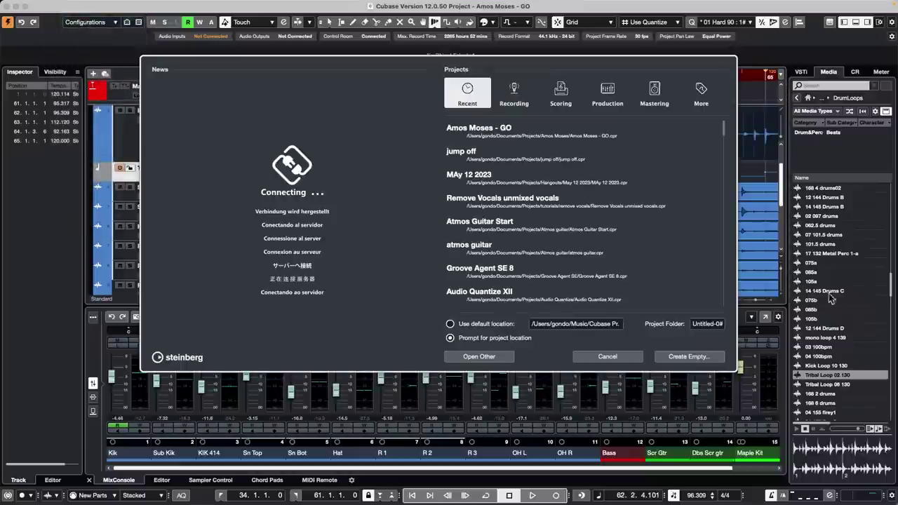
left_click(693, 359)
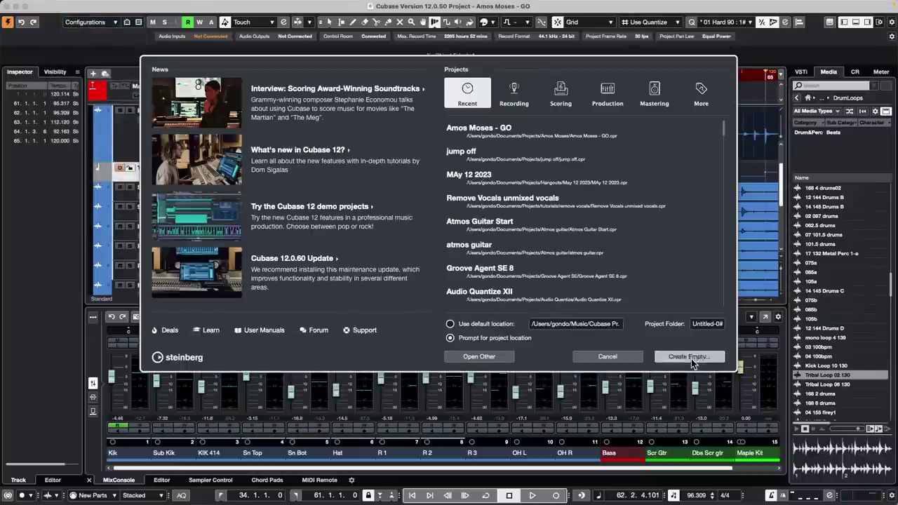
left_click(713, 326)
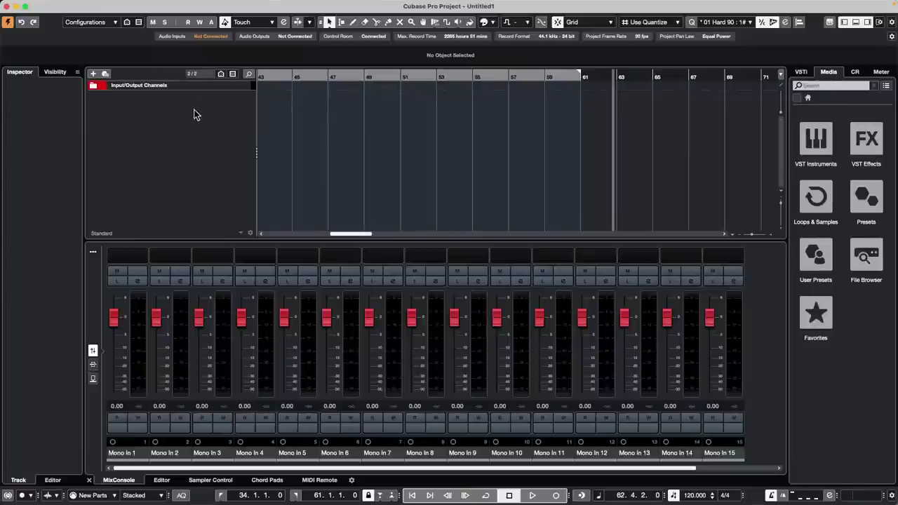
left_click_drag(201, 243, 189, 308)
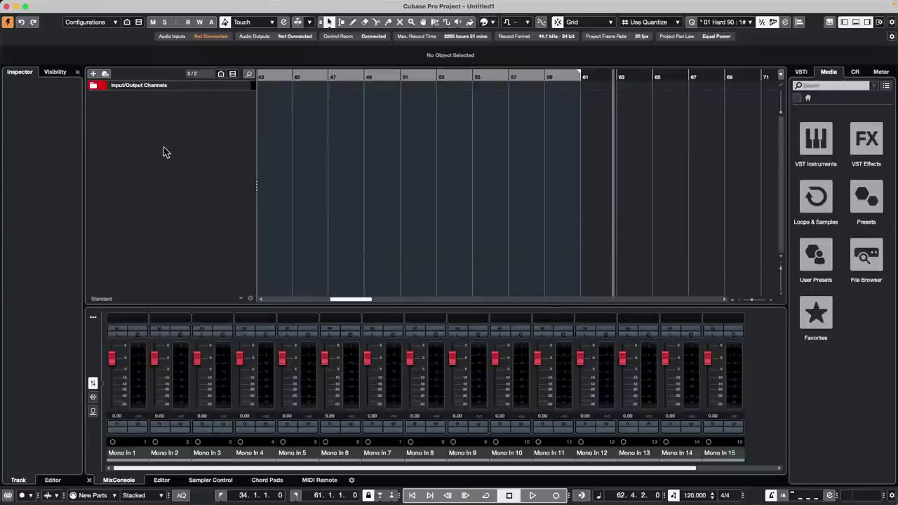
Import the video file "We Are Steinberg This Is Our Official YouTube Channel.mp4" from the Export Video folder into the project
right_click(167, 119)
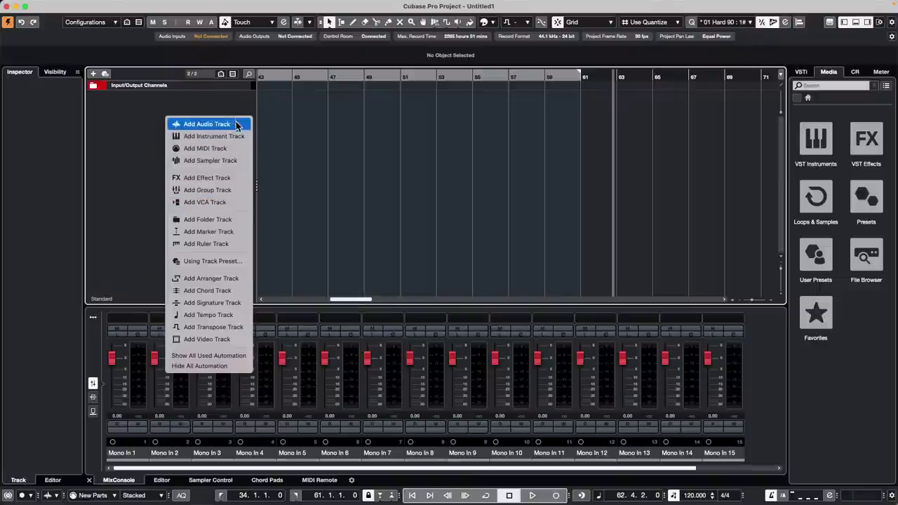
left_click(64, 44)
left_click(62, 4)
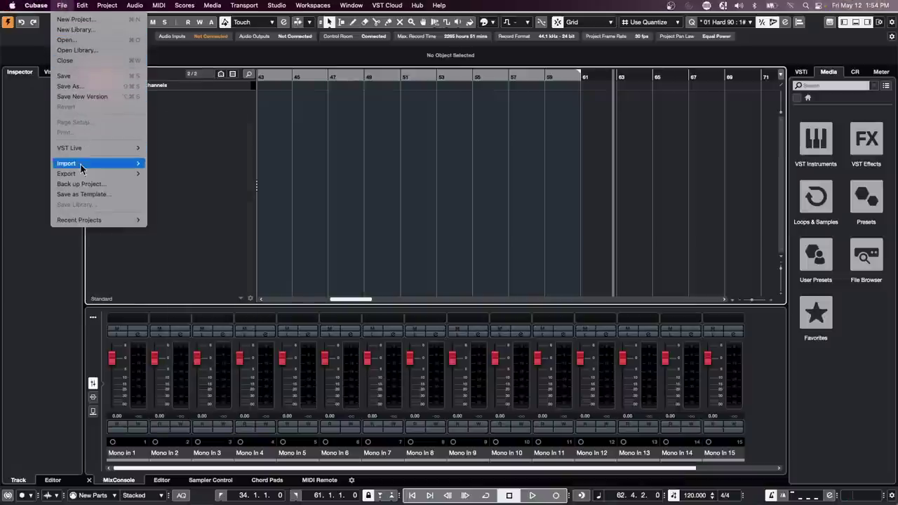
mouse_move(81, 166)
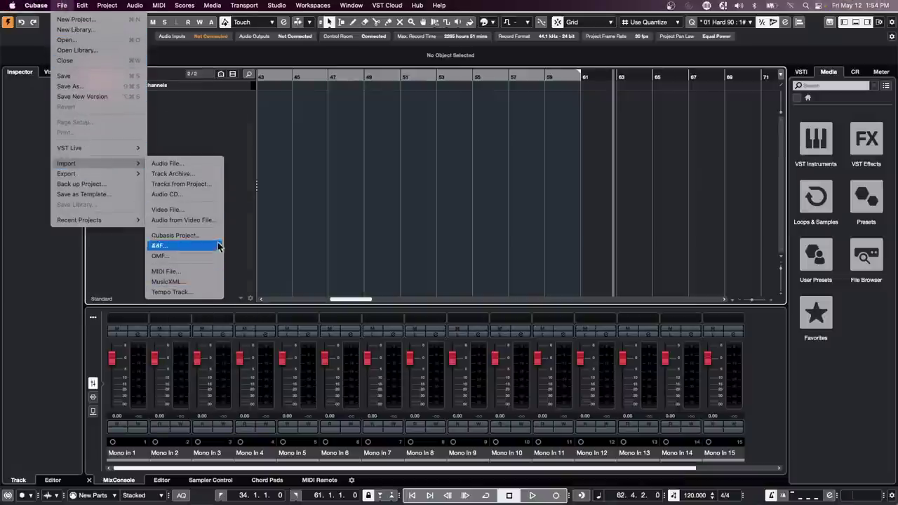
left_click(210, 209)
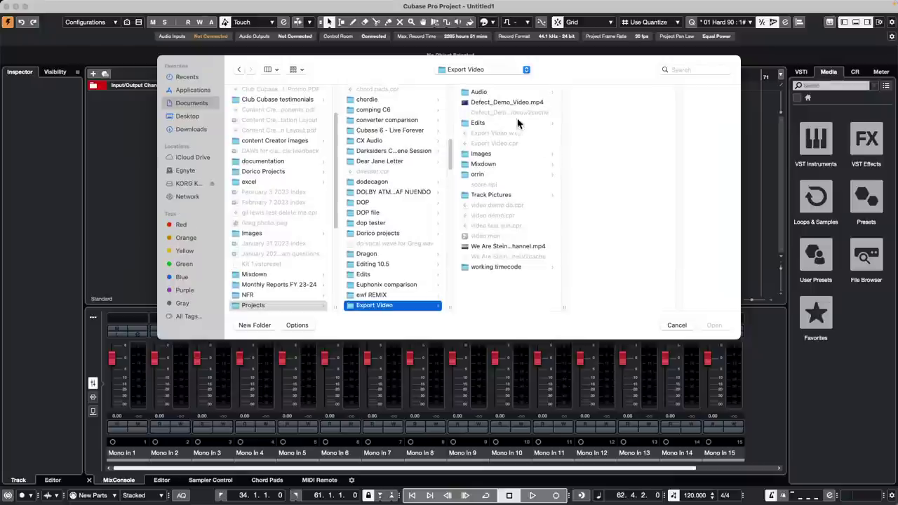
left_click(501, 247)
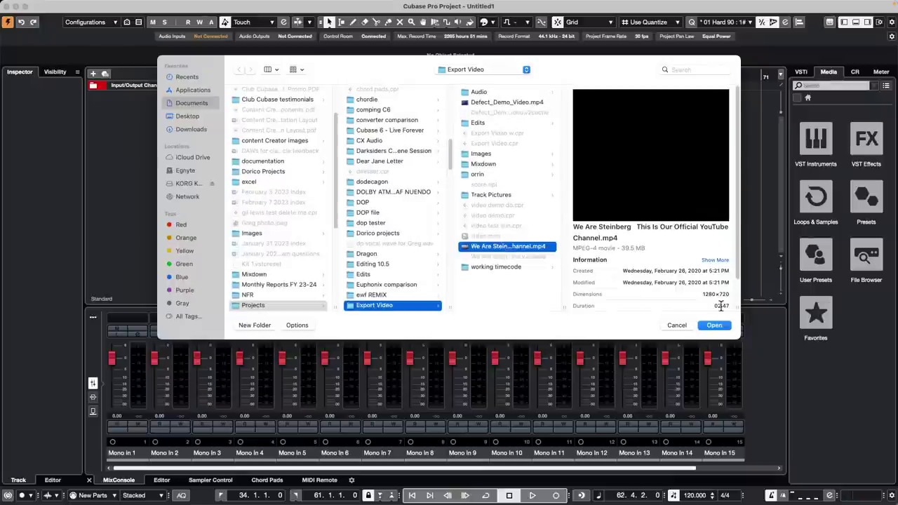
left_click(721, 326)
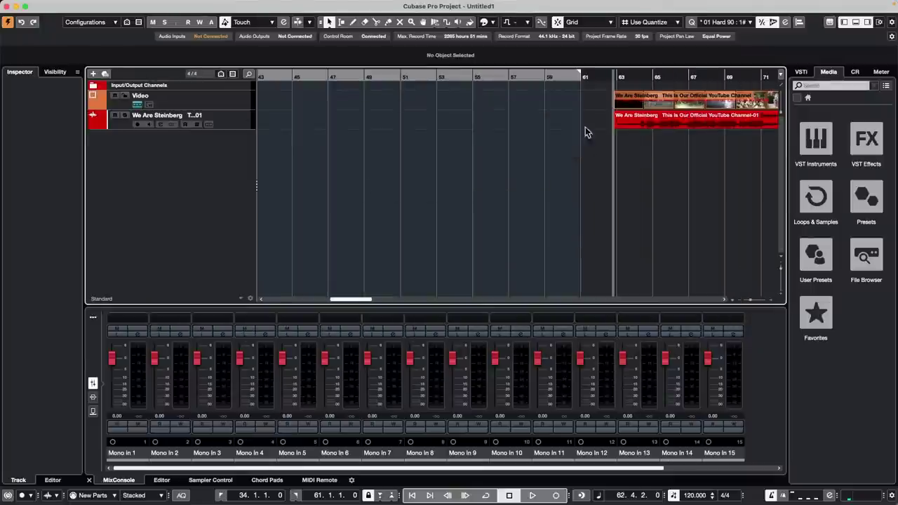
Move the video event and its audio together earlier on the timeline so that both start at about bar 46
left_click_drag(690, 99, 394, 102)
left_click(450, 188)
left_click(425, 98)
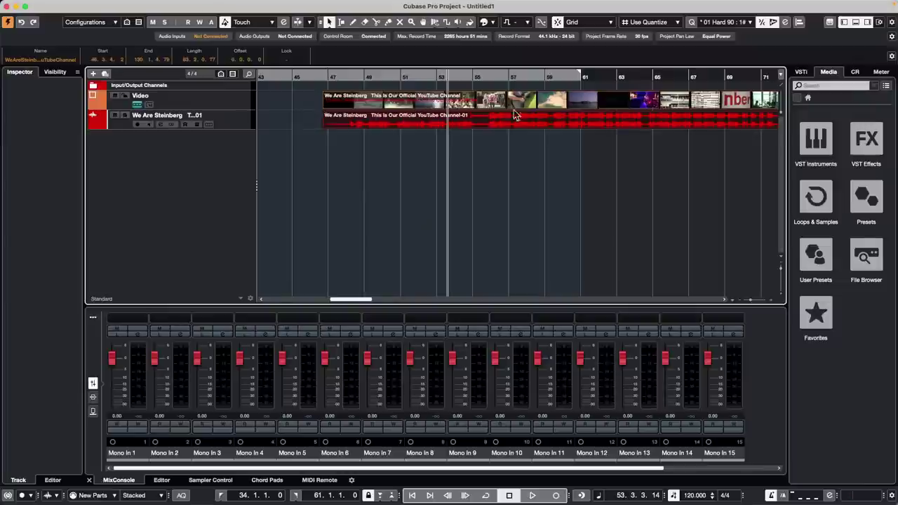
left_click(503, 148)
left_click_drag(538, 102, 484, 98)
left_click_drag(391, 96, 512, 95)
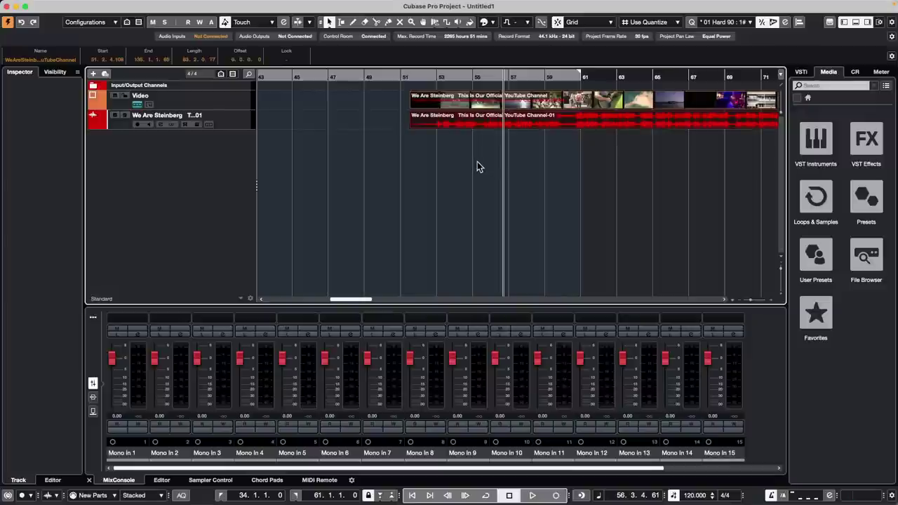
left_click_drag(477, 103, 431, 105)
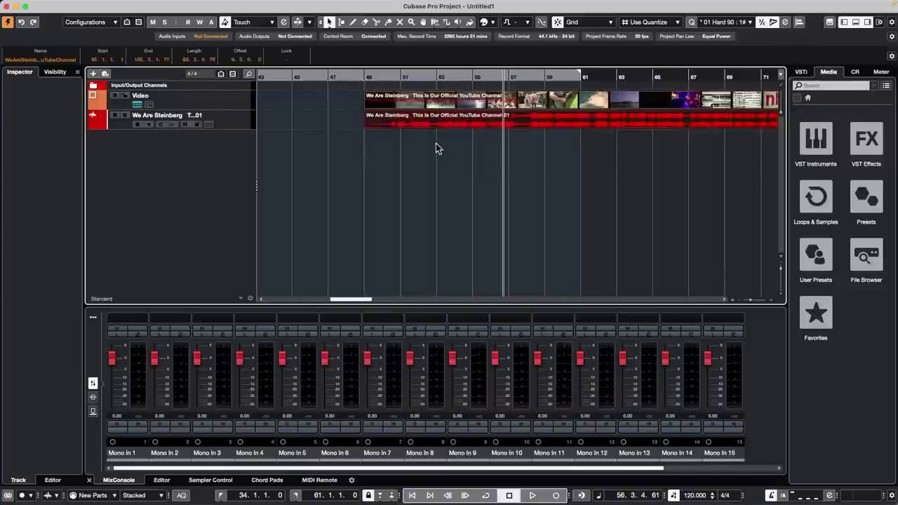
left_click(437, 144)
left_click(520, 104)
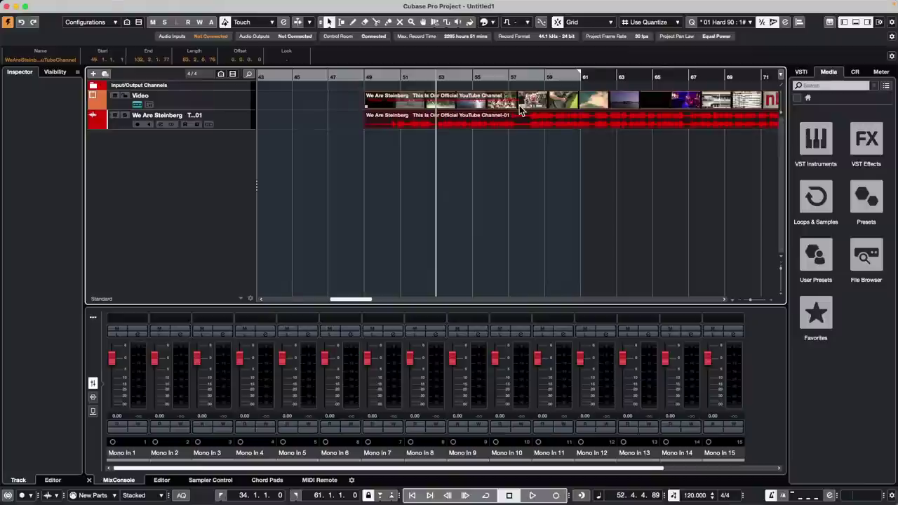
left_click(478, 151)
left_click_drag(458, 99, 406, 99)
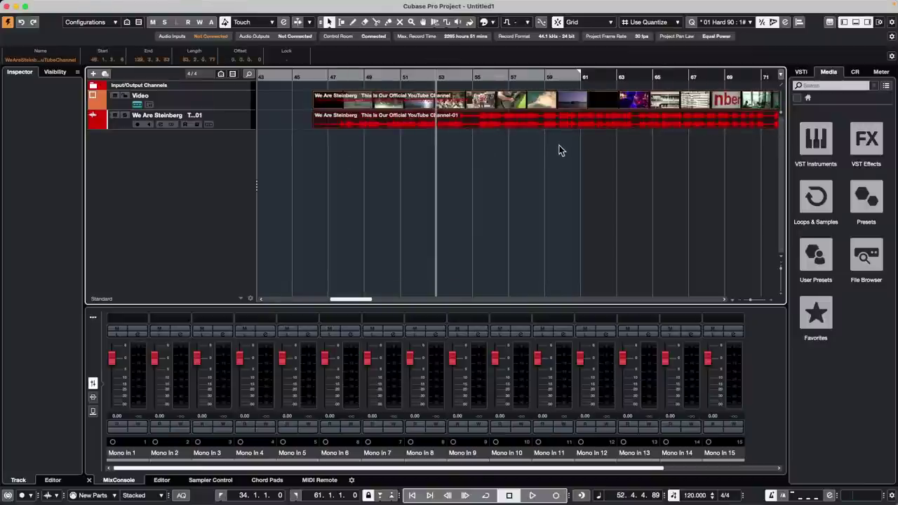
Try moving the audio event on its own to about bar 44 and the video event later, undoing each move
left_click_drag(442, 125, 400, 125)
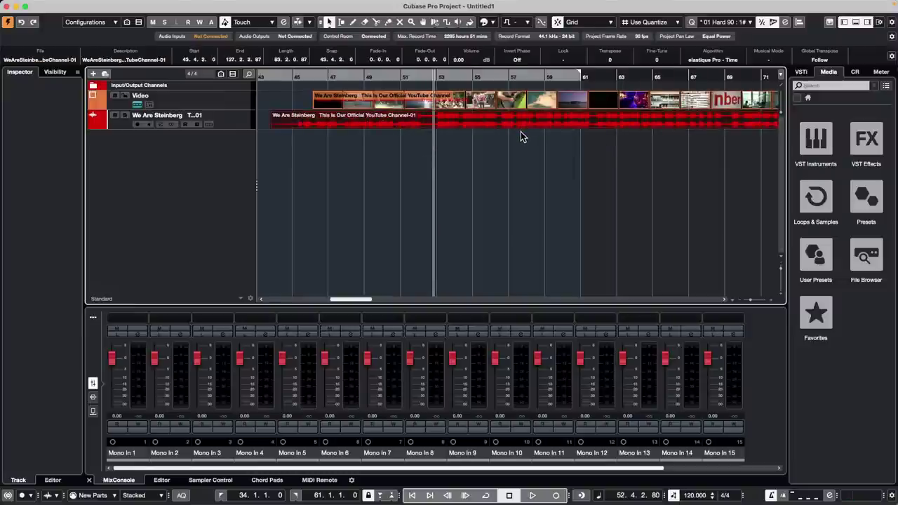
key("super+z")
left_click(508, 151)
left_click_drag(507, 151, 531, 109)
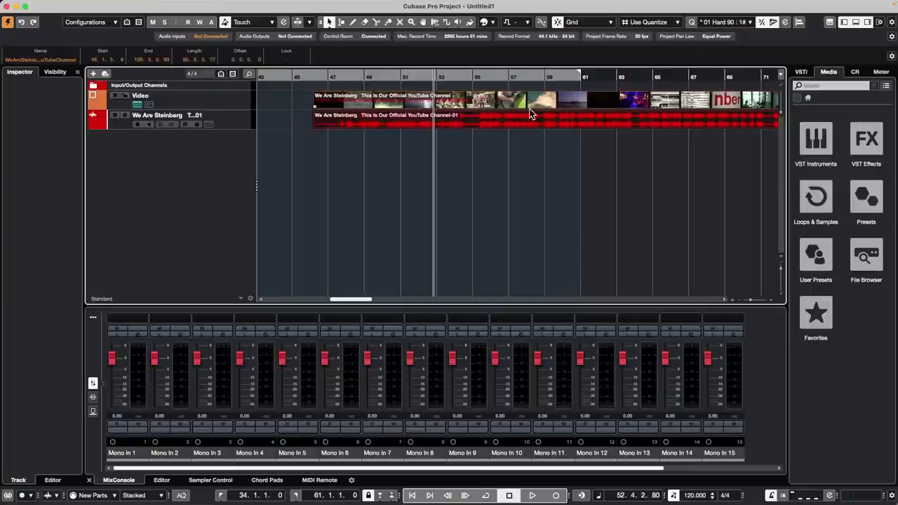
left_click(483, 149)
left_click_drag(547, 107, 623, 105)
key("super+z")
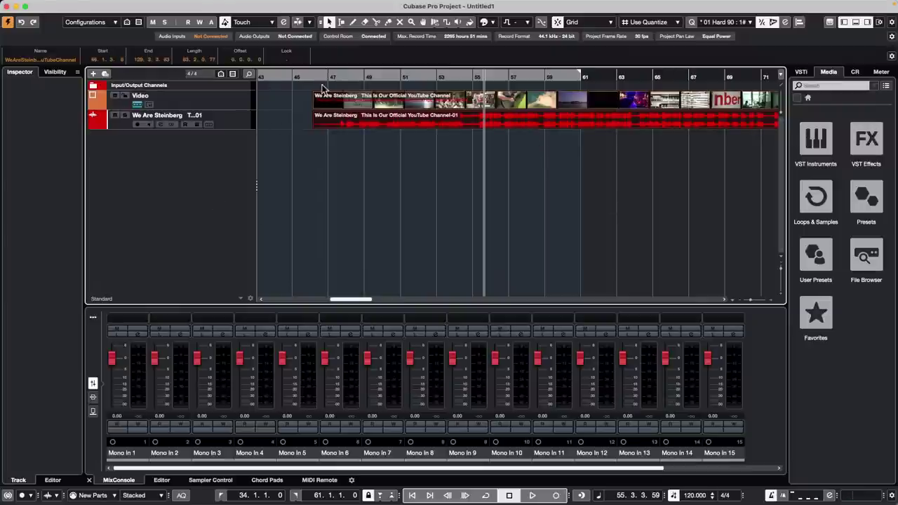
Add a tempo track below the imported audio track and increase its height
left_click(240, 120)
right_click(240, 120)
mouse_move(340, 124)
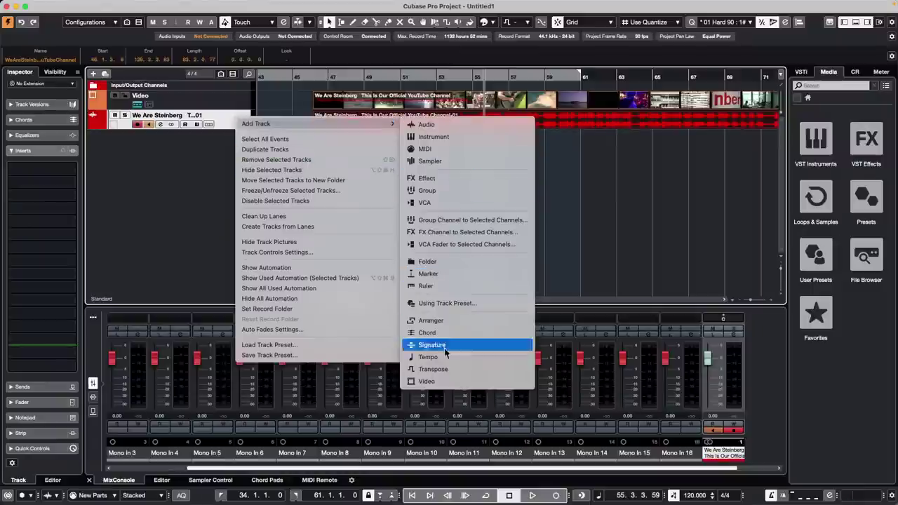
left_click(550, 257)
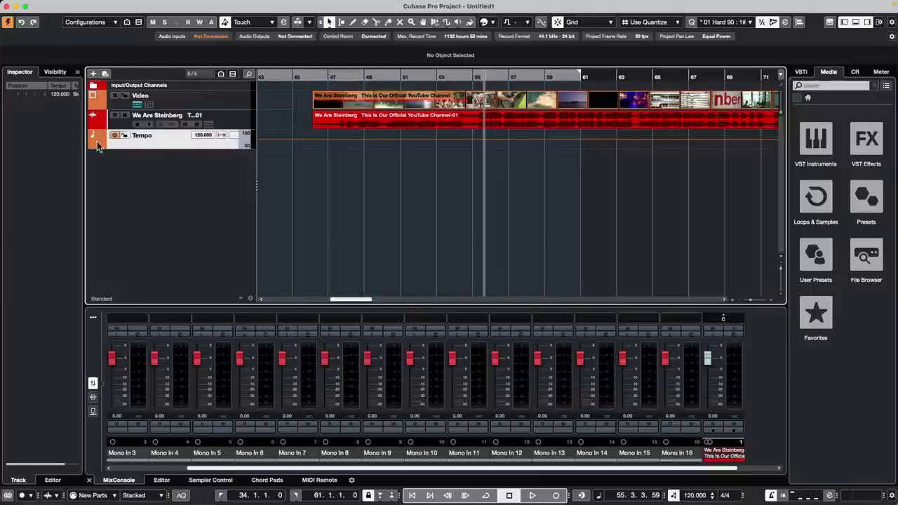
left_click_drag(145, 146, 141, 214)
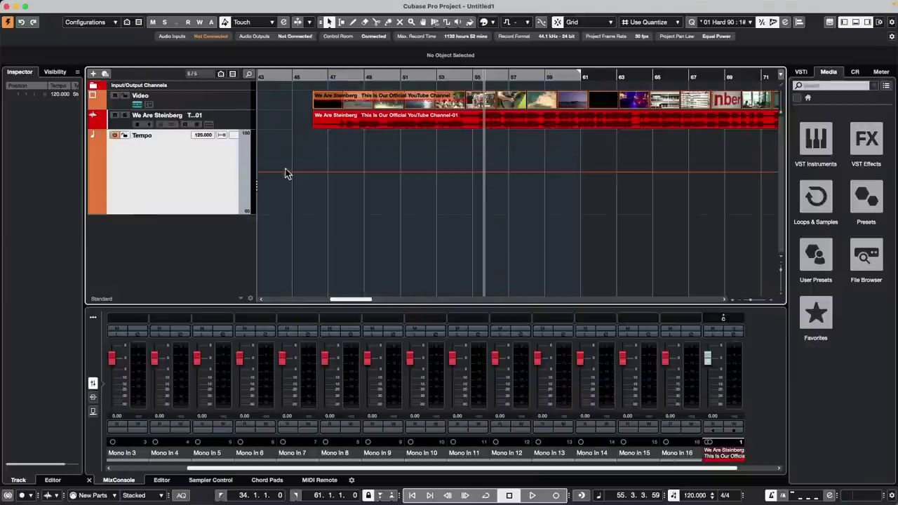
Widen the track list and set the type of new tempo points on the tempo track to Ramp
left_click_drag(255, 152, 290, 158)
left_click(254, 137)
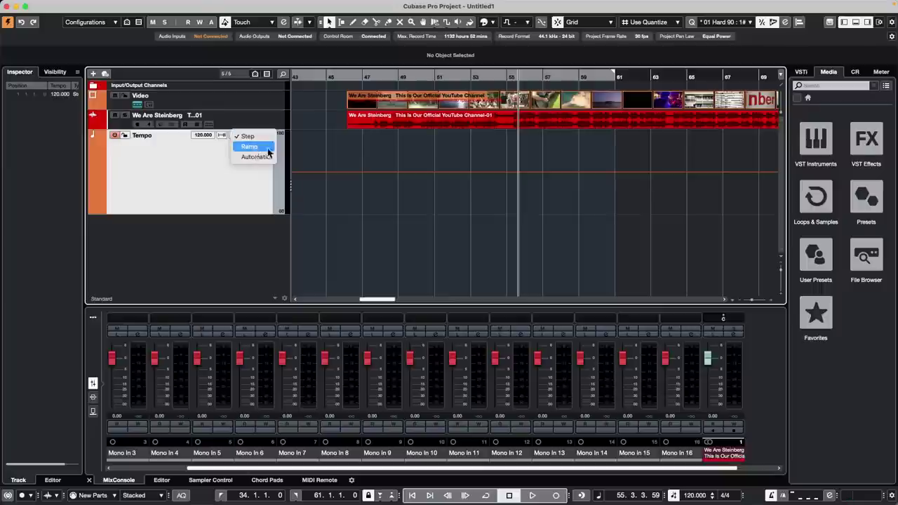
left_click(269, 147)
left_click_drag(291, 170, 271, 170)
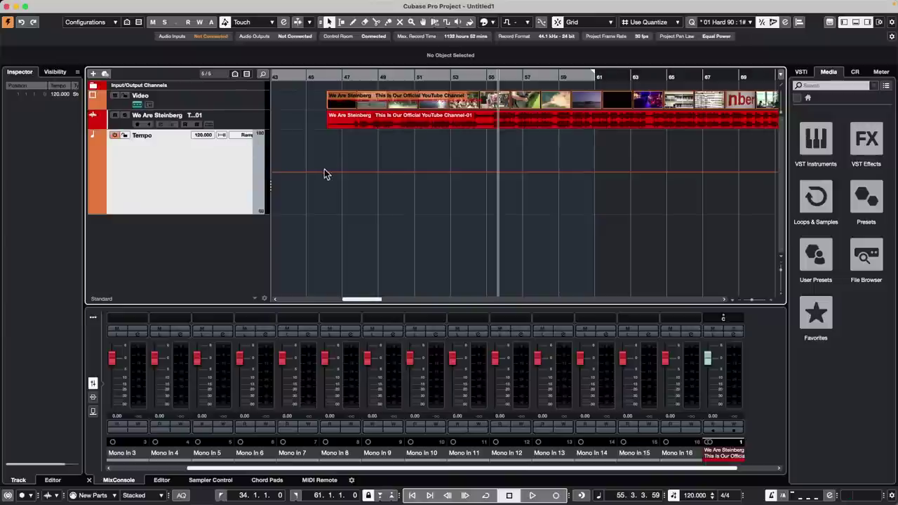
Draw tempo points of 120 BPM at about bars 48 and 51 and 169 BPM at bar 57, and return to Object Selection
left_click(363, 171)
right_click(404, 191)
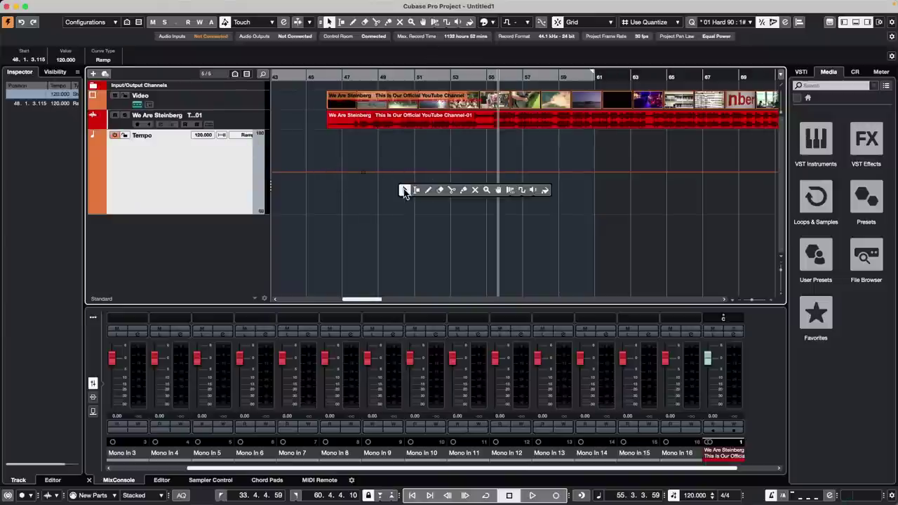
left_click(428, 190)
left_click(423, 171)
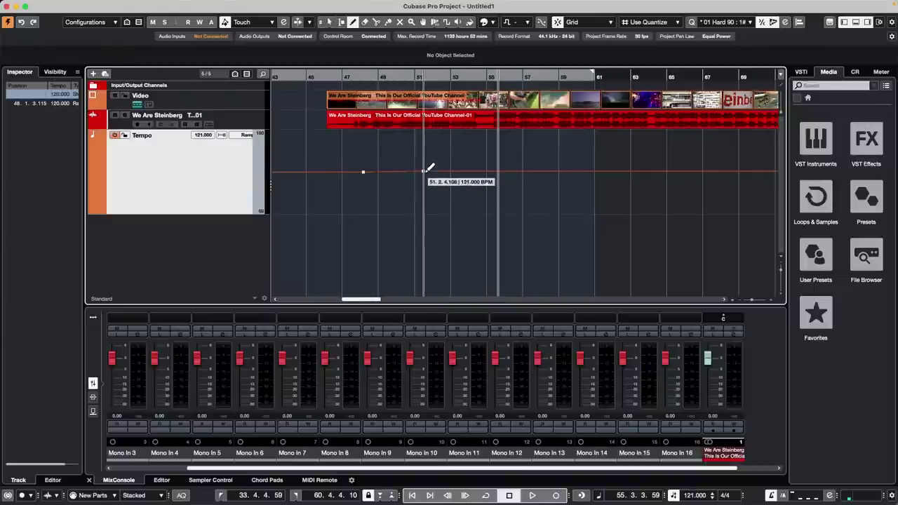
left_click(532, 137)
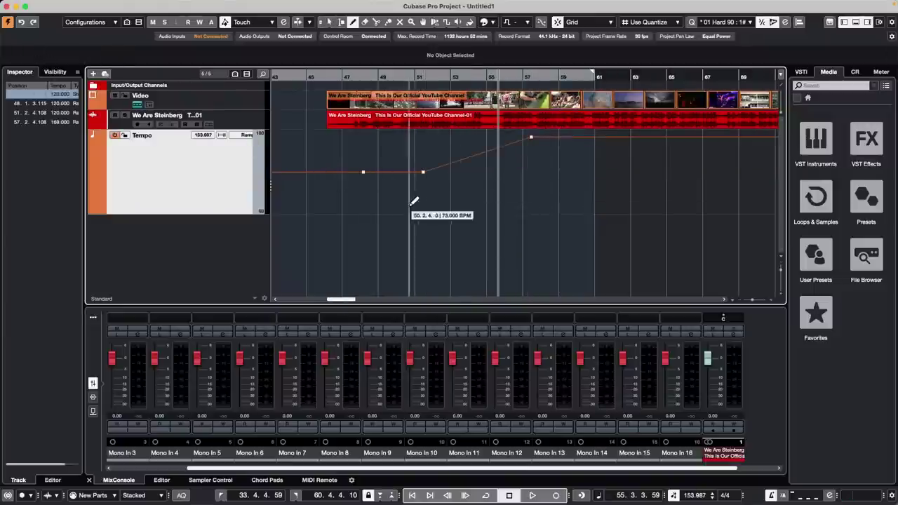
key("1")
right_click(550, 177)
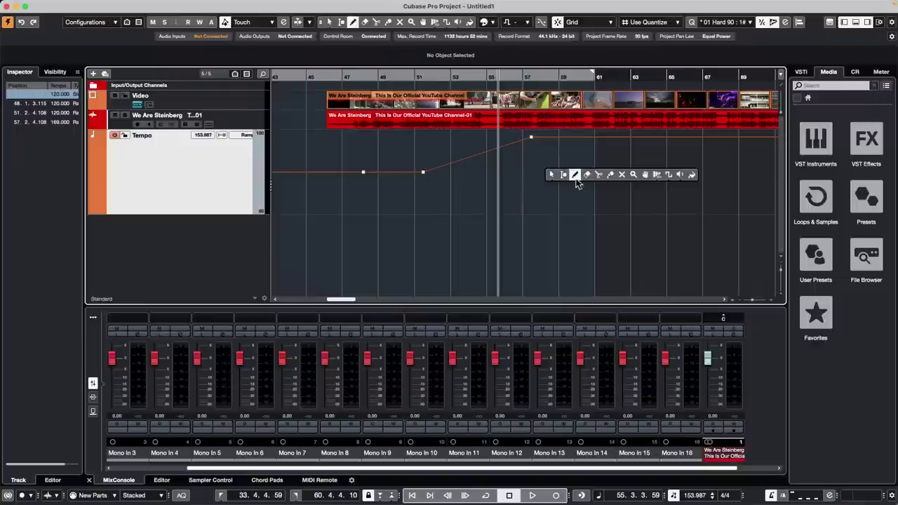
left_click(579, 178)
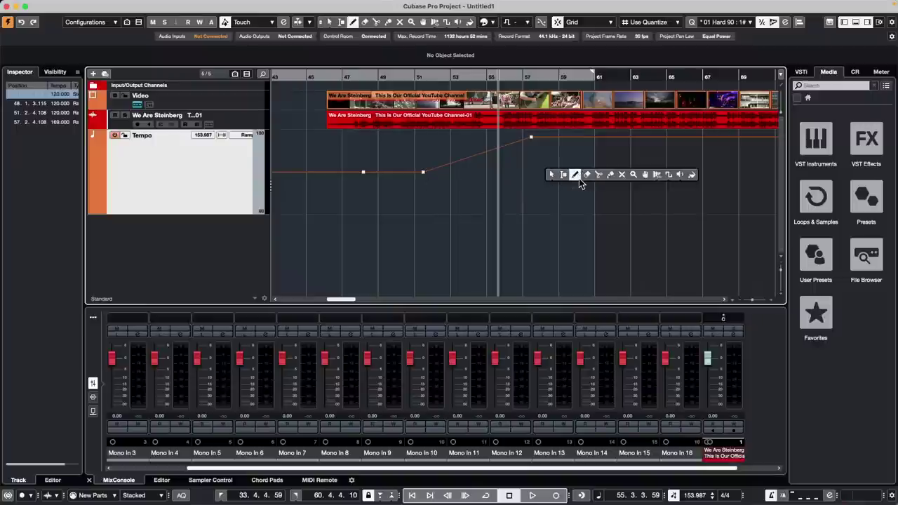
right_click(425, 99)
left_click(428, 101)
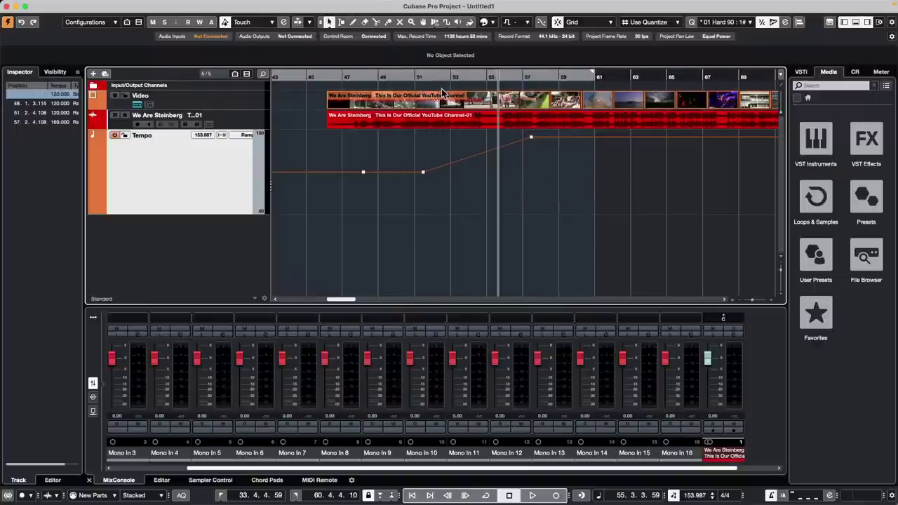
Activate the Time Warp tool and set its mode to Warp Grid
right_click(442, 92)
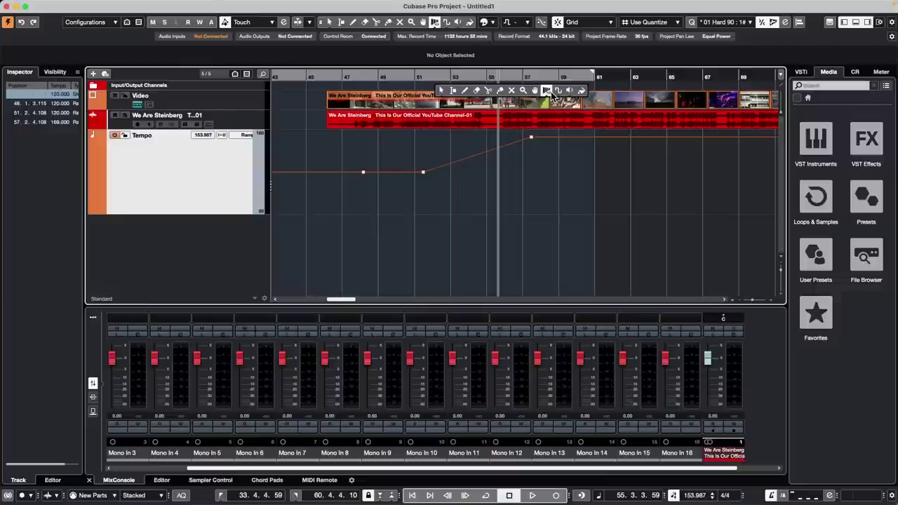
left_click(546, 90)
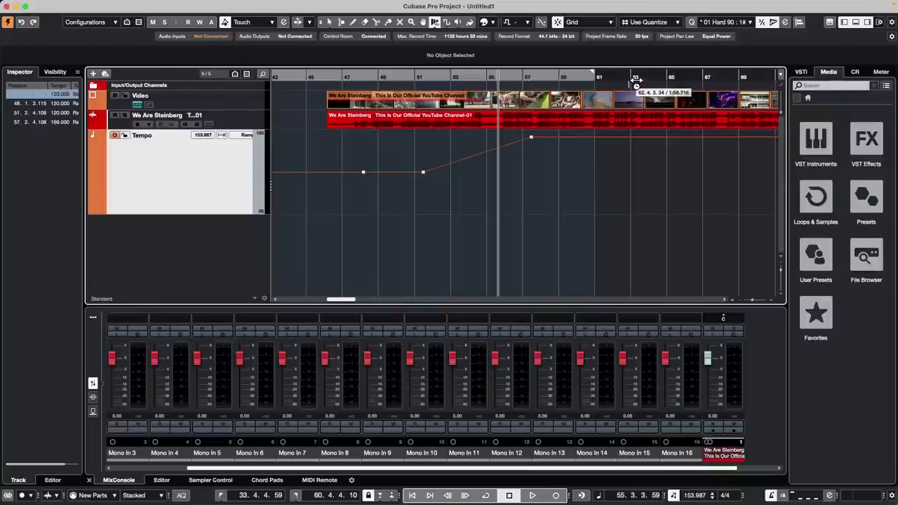
key("1")
left_click(575, 161)
right_click(595, 138)
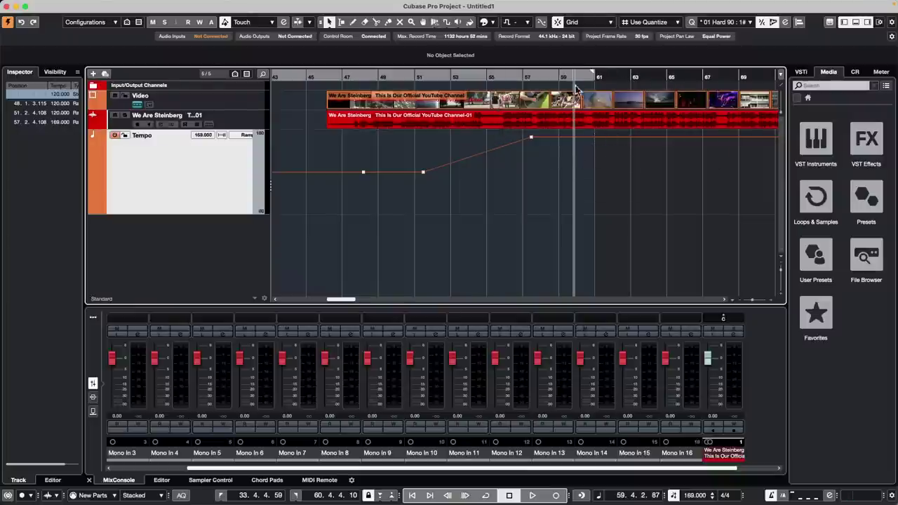
left_click(689, 103)
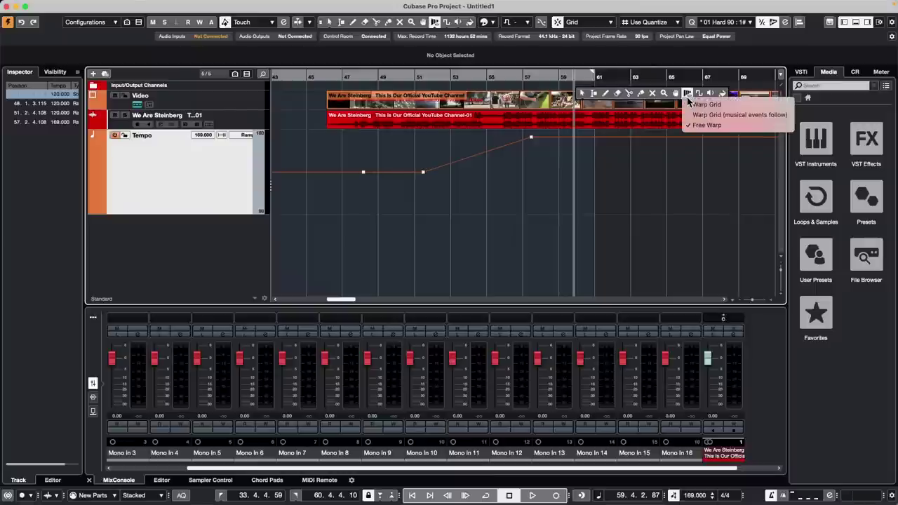
left_click(705, 104)
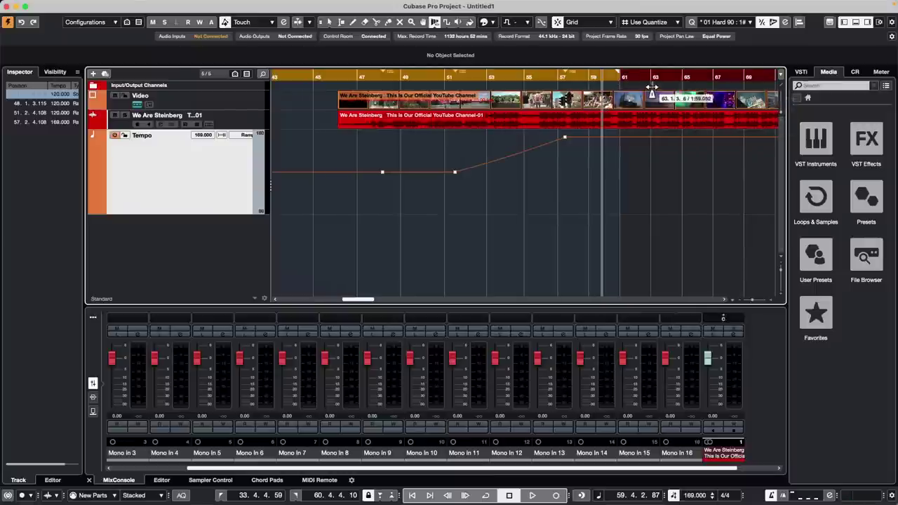
Try to warp the grid at about bar 63 across the ramped tempo, dismissing the message each time
left_click(648, 90)
left_click(501, 171)
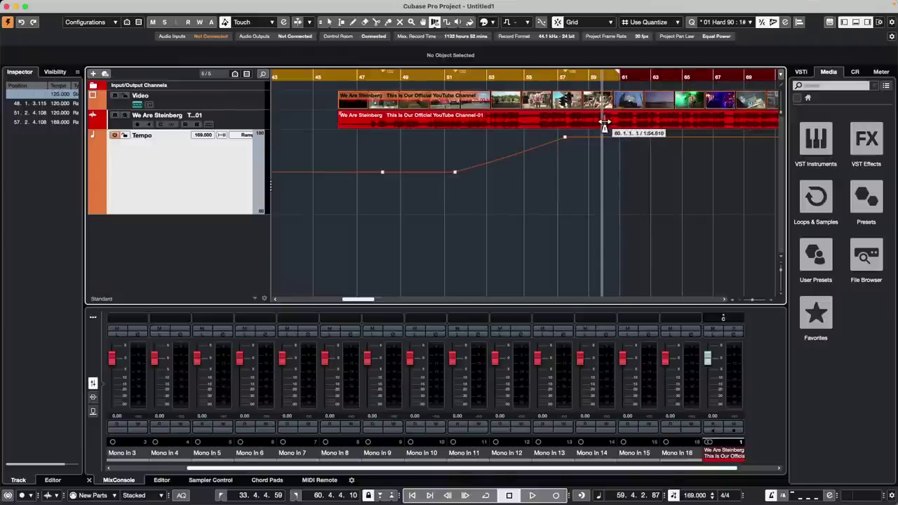
left_click(656, 92)
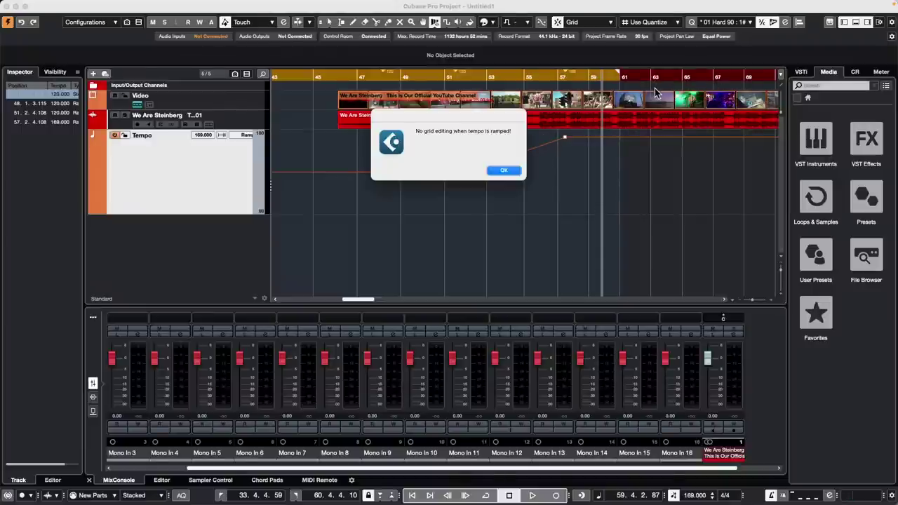
left_click(504, 172)
Set the type of new tempo points to Step and try warping the grid at bar 63 again, dismissing the message
left_click(247, 136)
left_click(248, 126)
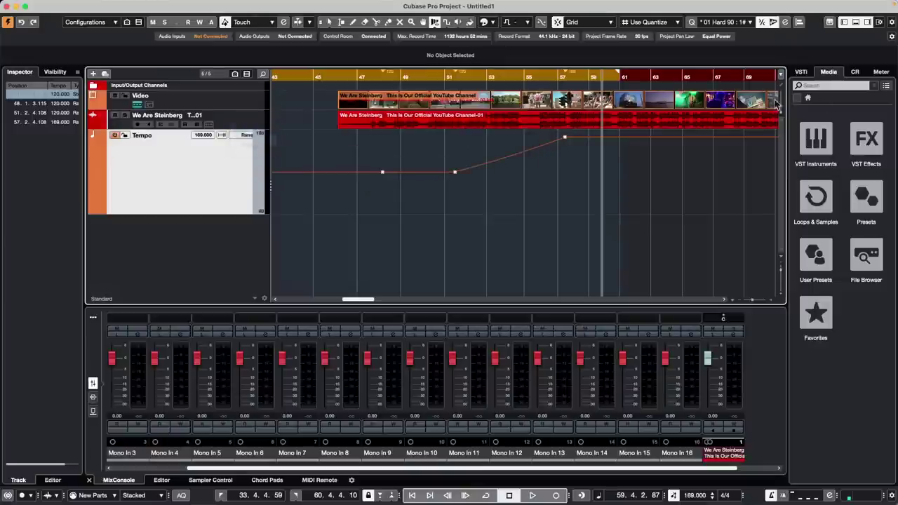
left_click(654, 88)
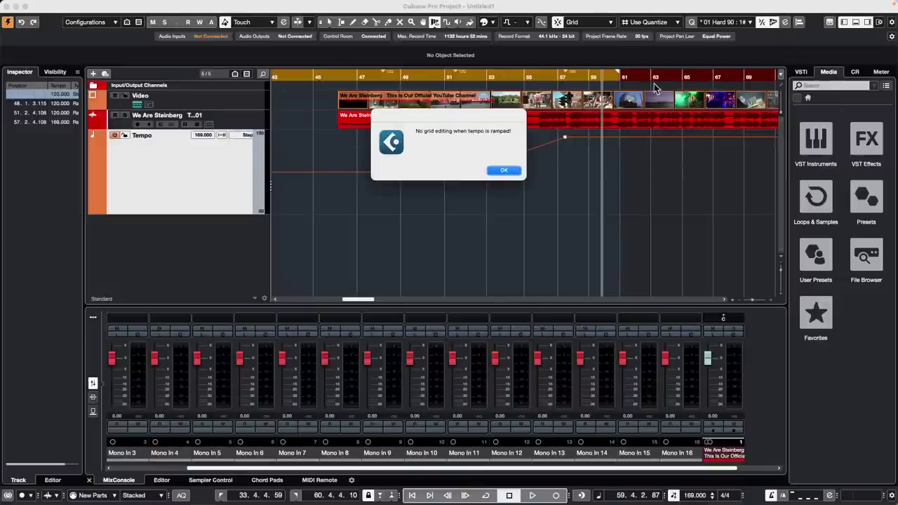
left_click(505, 169)
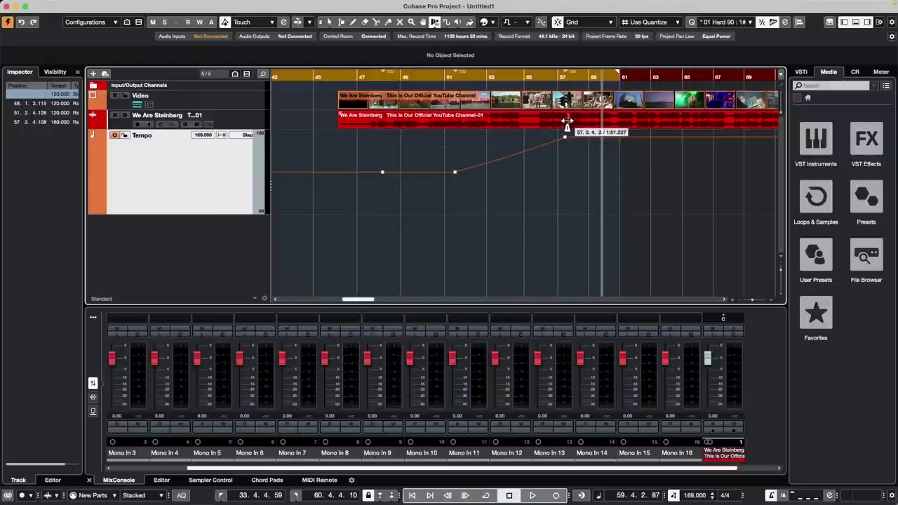
Undo the 169 BPM tempo point at bar 57 and retry warping the grid there, keeping Step for new tempo points
key("super+z")
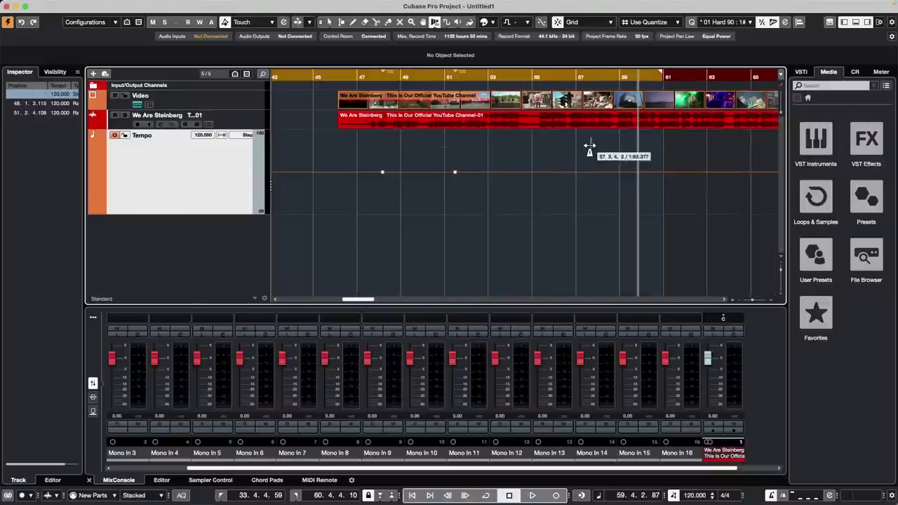
left_click(577, 147)
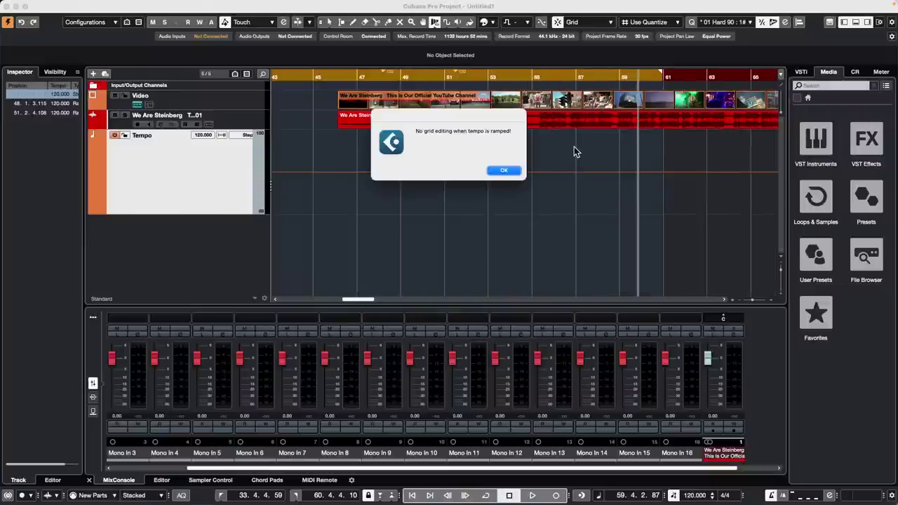
left_click(504, 170)
left_click(246, 135)
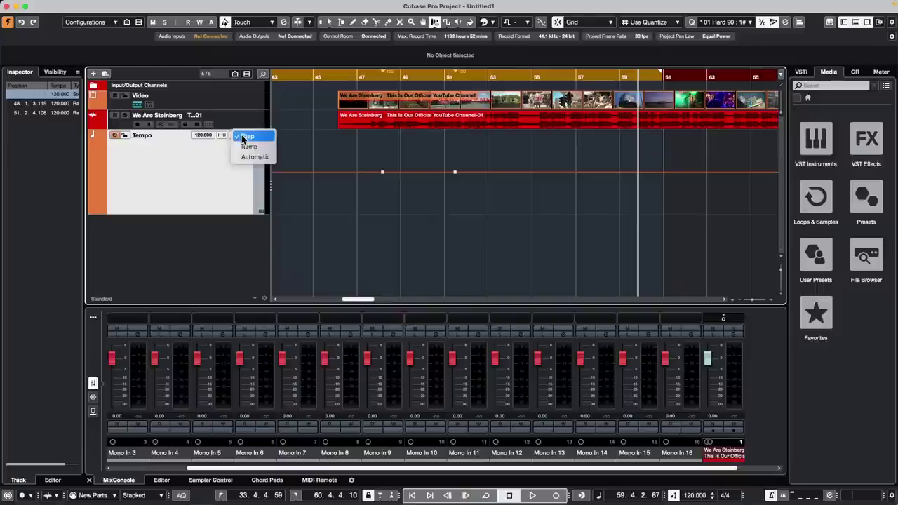
left_click(252, 138)
key("z")
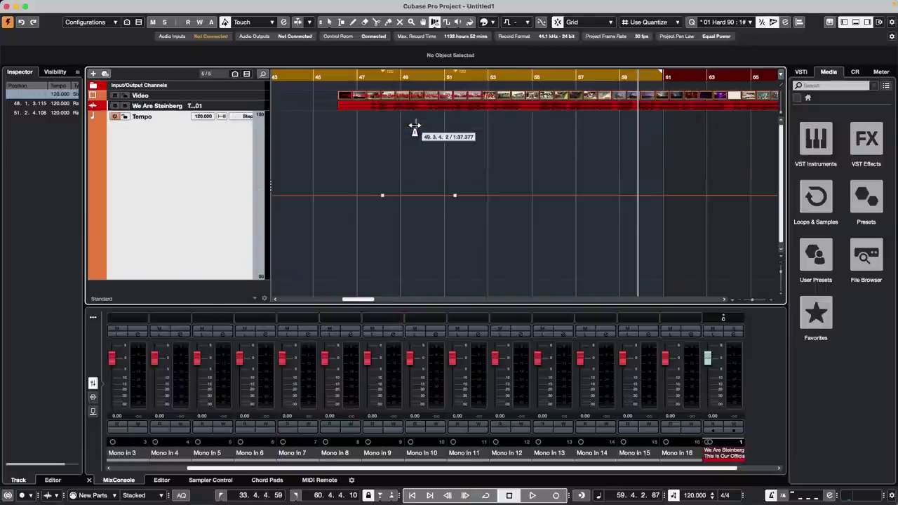
Remove the Tempo track from the project and add a new Tempo track in its place
right_click(196, 166)
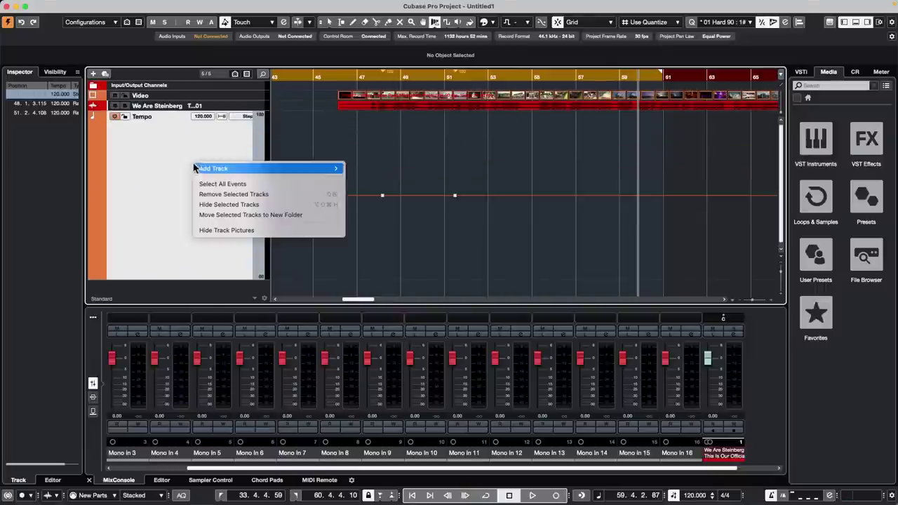
left_click(265, 195)
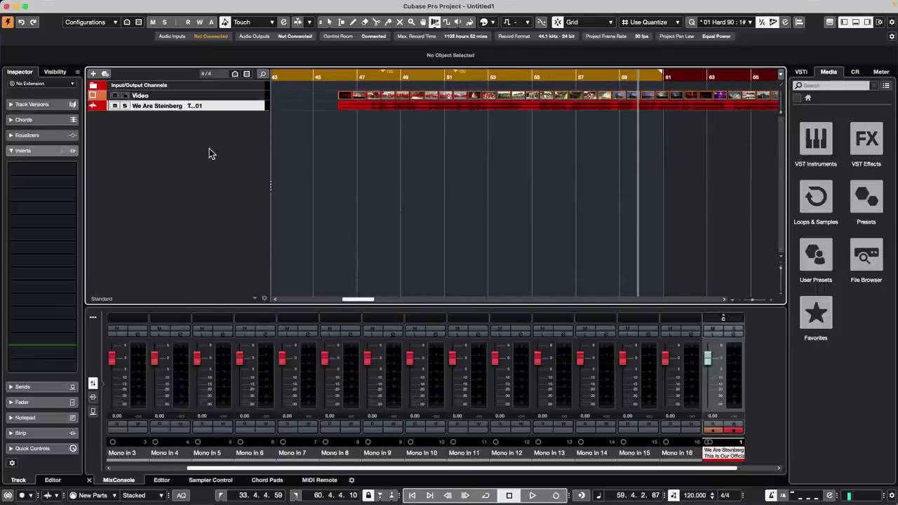
right_click(210, 150)
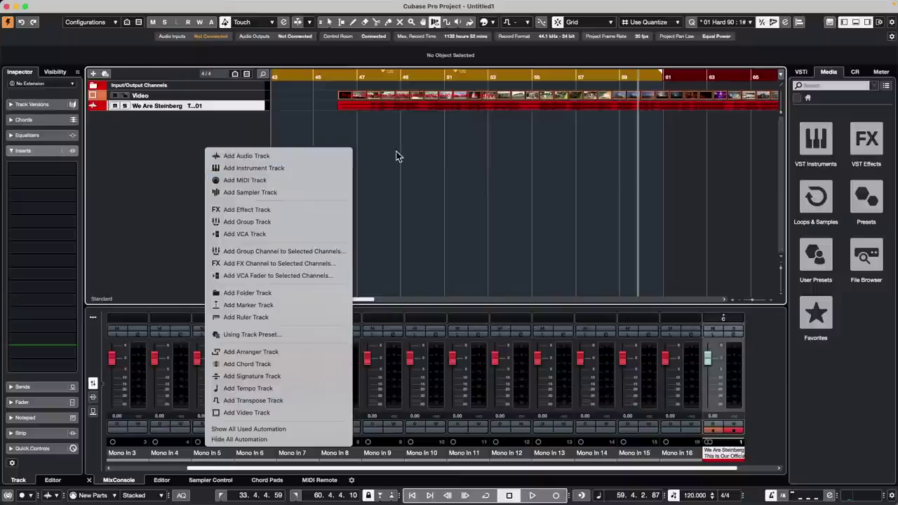
left_click(338, 388)
Choose Step for new tempo points, try the grid warp again, and undo adding the Tempo track
left_click(250, 117)
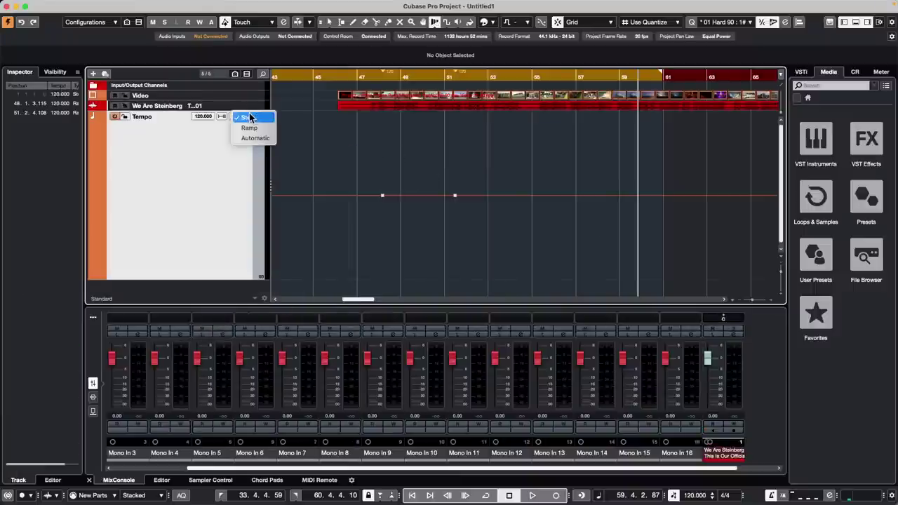
left_click(249, 120)
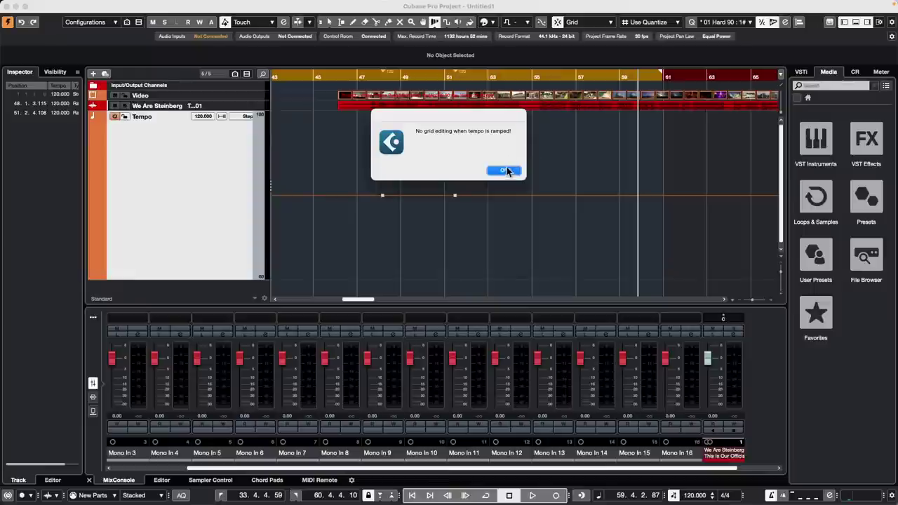
left_click(505, 171)
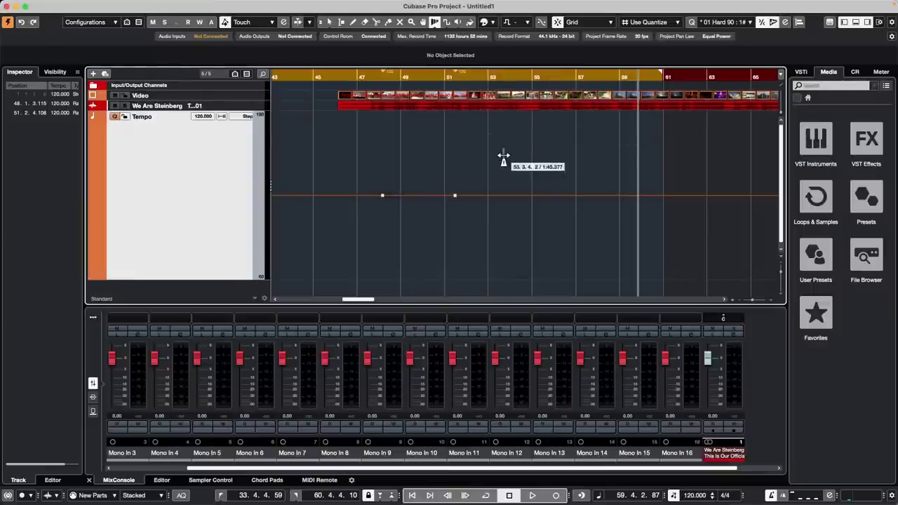
key("super+z")
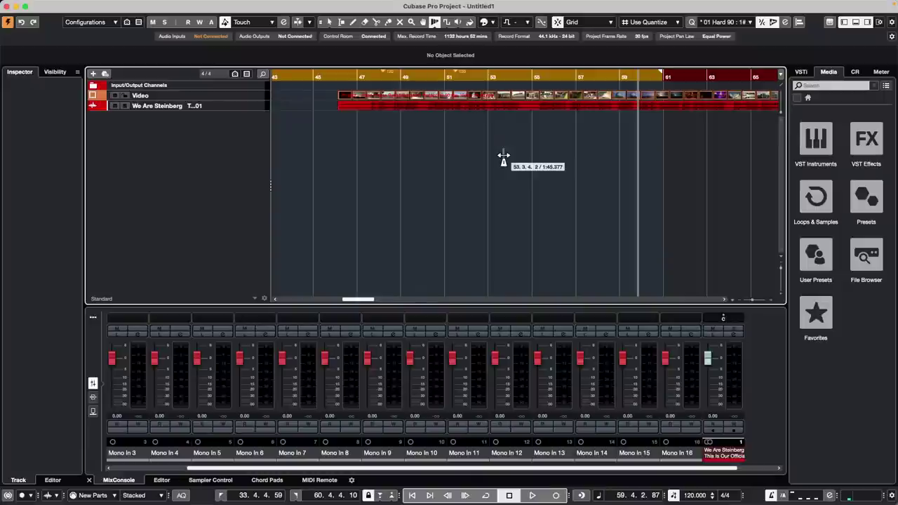
Close the Untitled1 project without saving and delete the files created since the last save
left_click(9, 6)
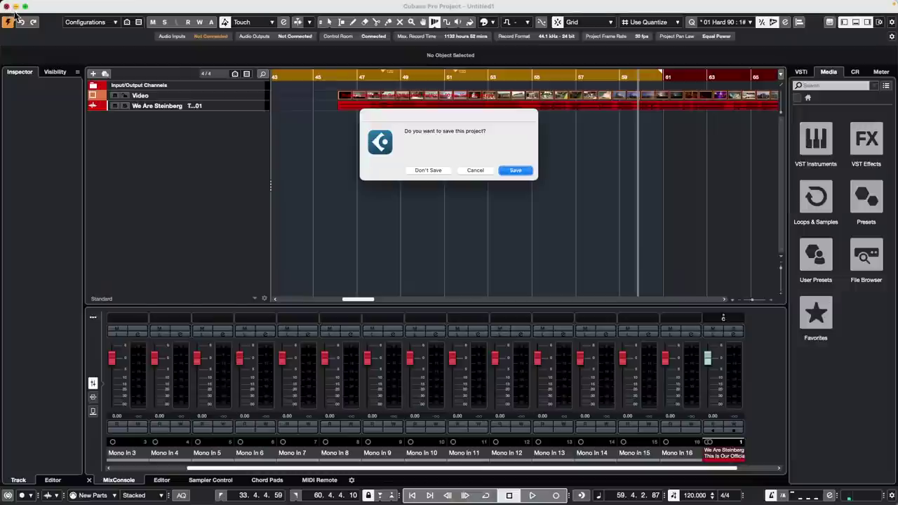
left_click(433, 171)
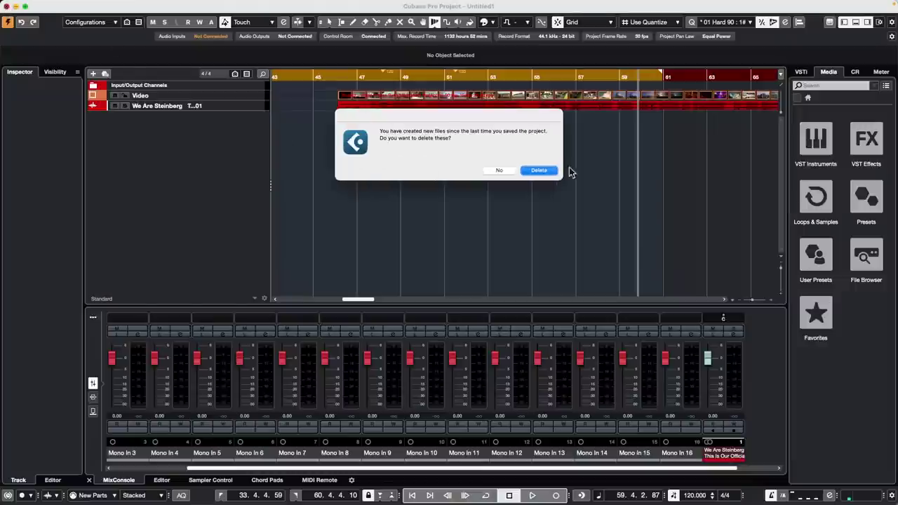
left_click(540, 171)
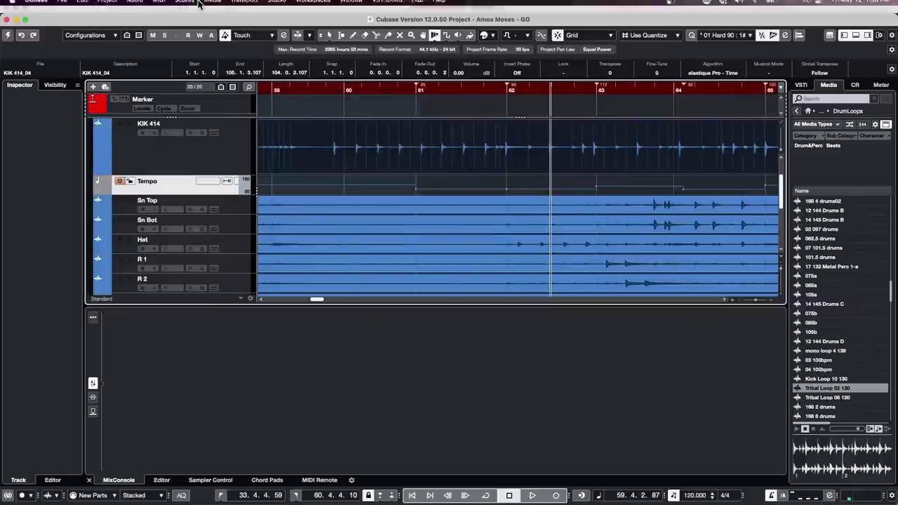
Switch to the jump off project and enlarge its track area by shrinking the MixConsole in the lower zone
left_click(351, 5)
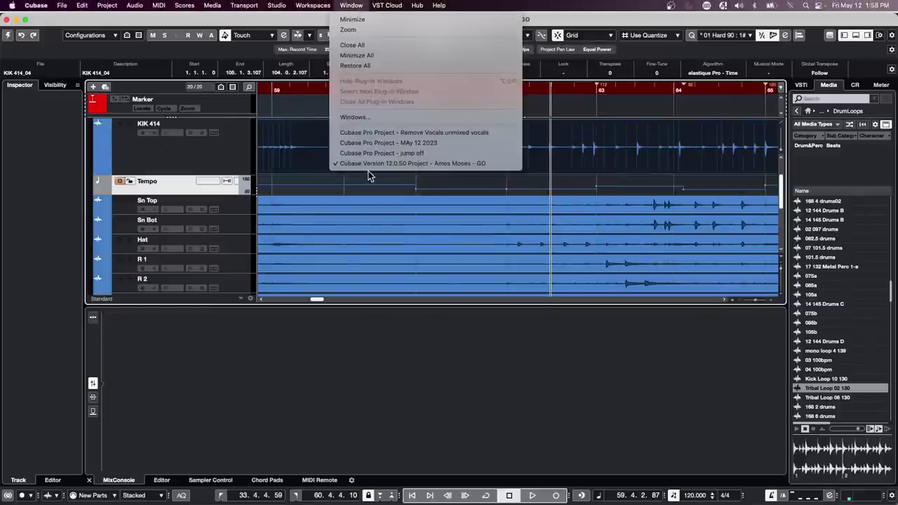
left_click(393, 153)
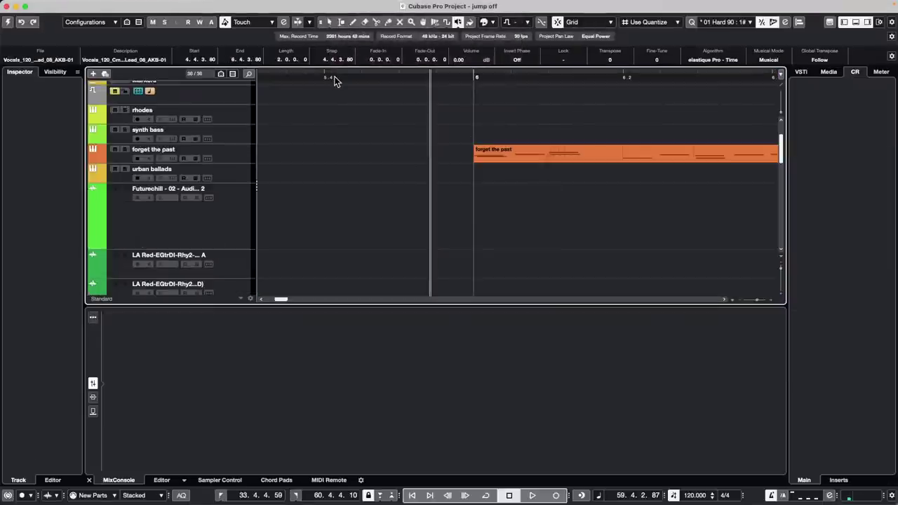
left_click_drag(334, 79, 334, 47)
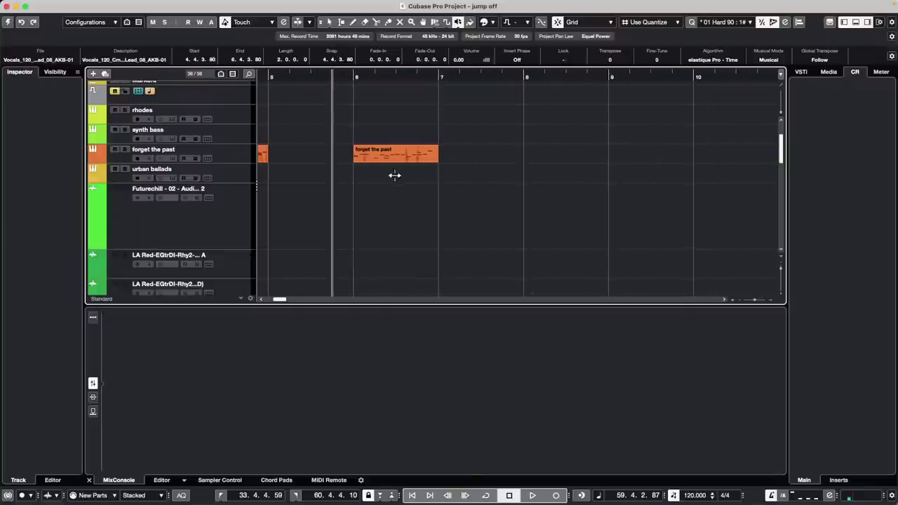
scroll(392, 179, "up", 3)
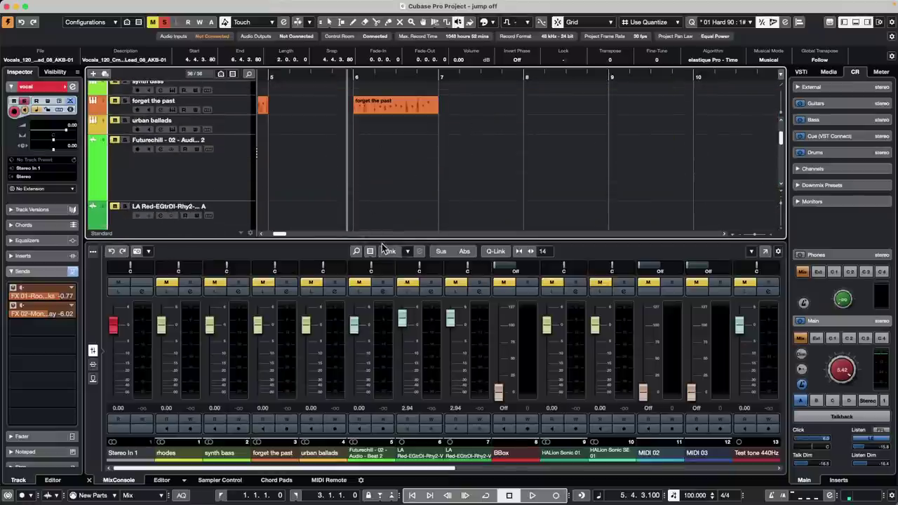
left_click_drag(381, 238, 381, 307)
Open the E.Piano part on the HALion Sonic 01 track in its own Key Editor window, with the whole part in view
scroll(491, 289, "down", 1)
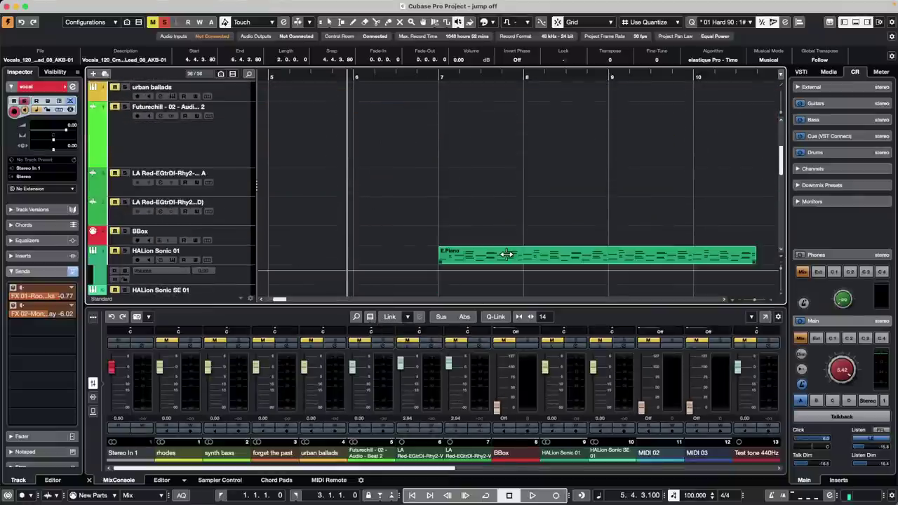
left_click(583, 257)
double_click(583, 254)
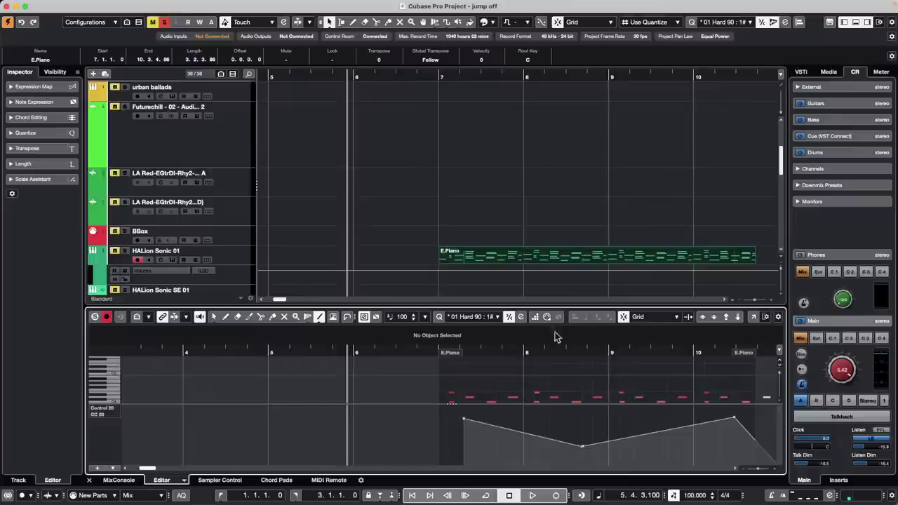
left_click(766, 316)
scroll(392, 239, "down", 5)
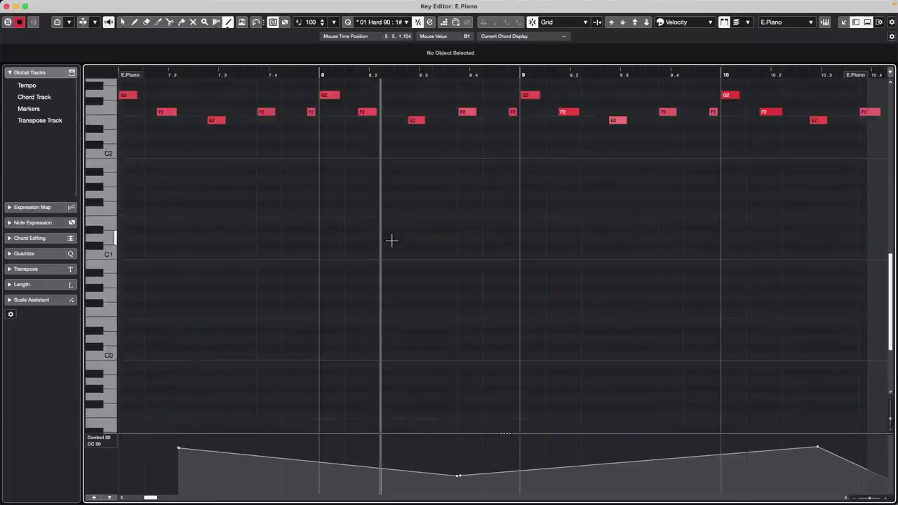
left_click_drag(382, 77, 391, 59)
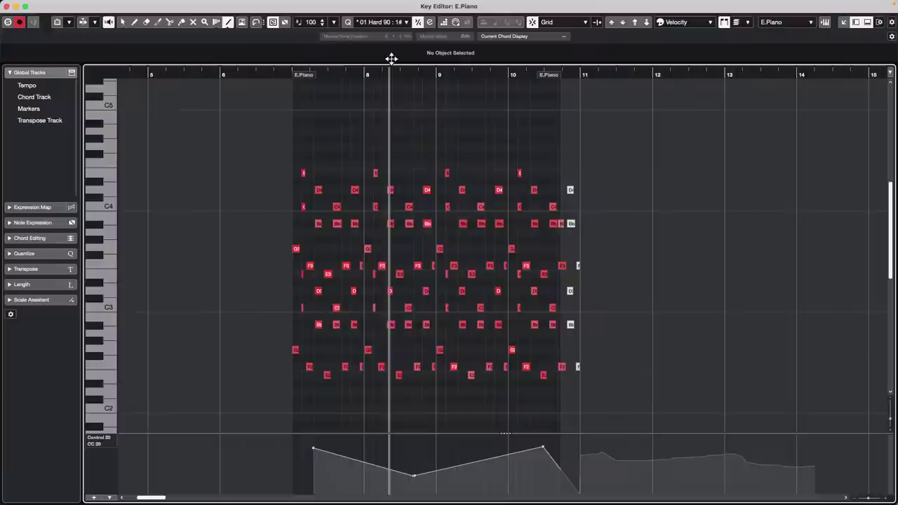
Switch to the Object Selection tool and select all notes inside the E.Piano part, from bar 7 to bar 10
right_click(340, 278)
left_click(345, 281)
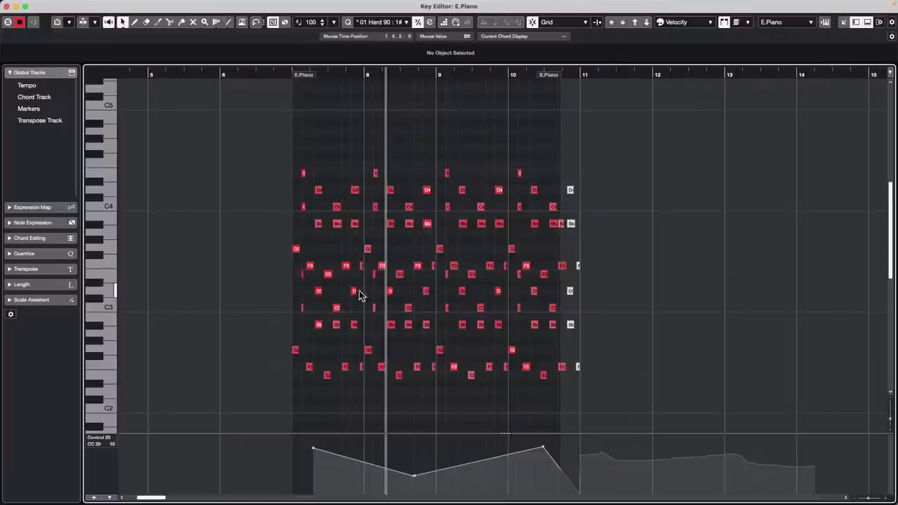
left_click(327, 275)
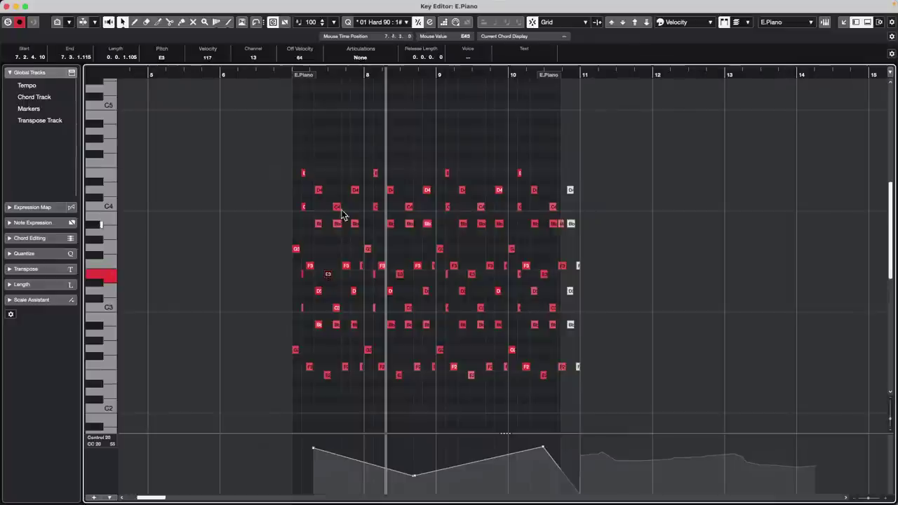
left_click_drag(277, 153, 572, 379)
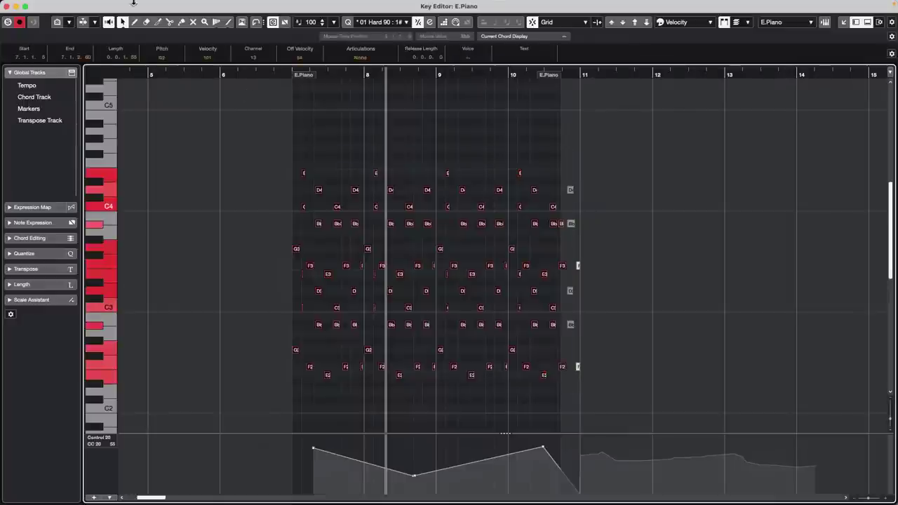
Apply the MIDI function Mirror to the selected E.Piano notes and undo it
left_click(159, 5)
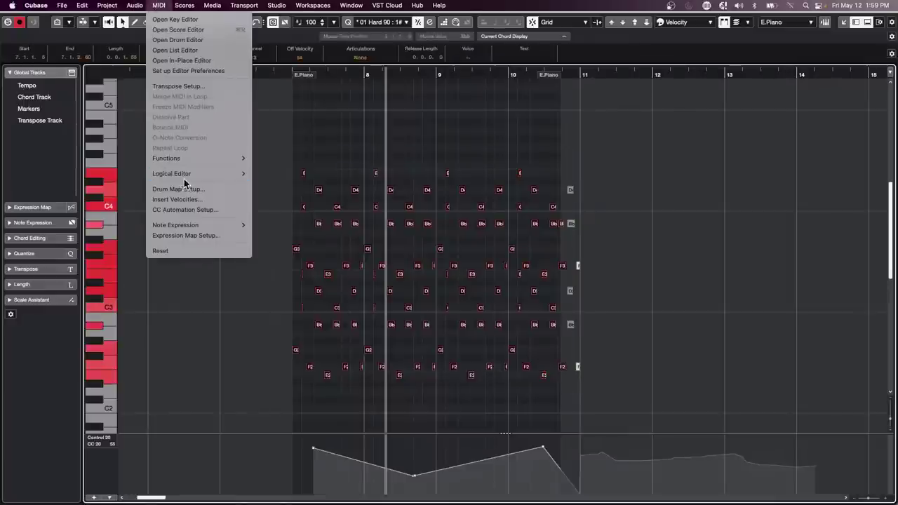
mouse_move(212, 159)
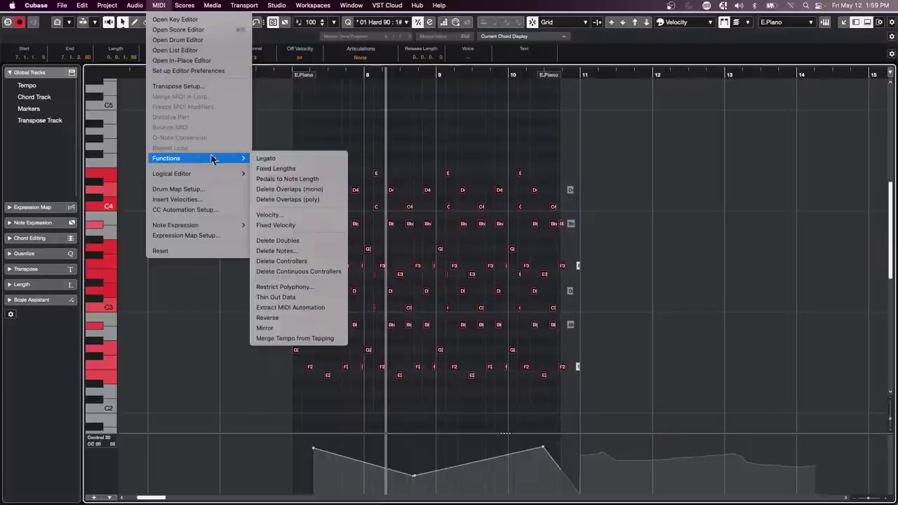
left_click(311, 325)
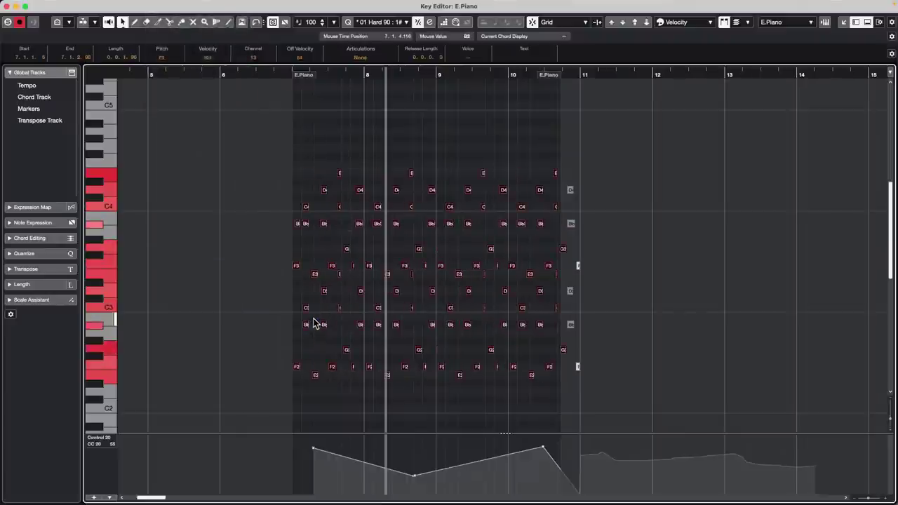
key("super+z")
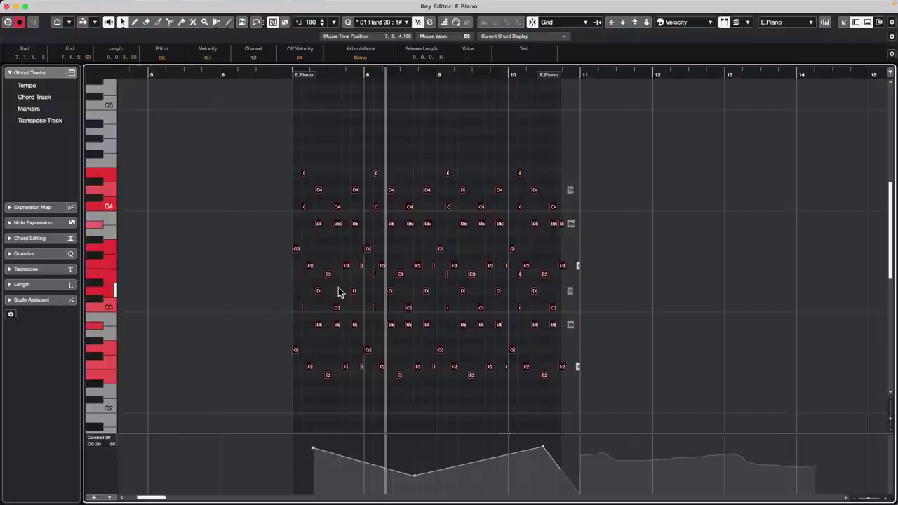
Open the Logical Editor for the selected notes and move its window over the middle of the Key Editor
left_click(156, 6)
mouse_move(145, 7)
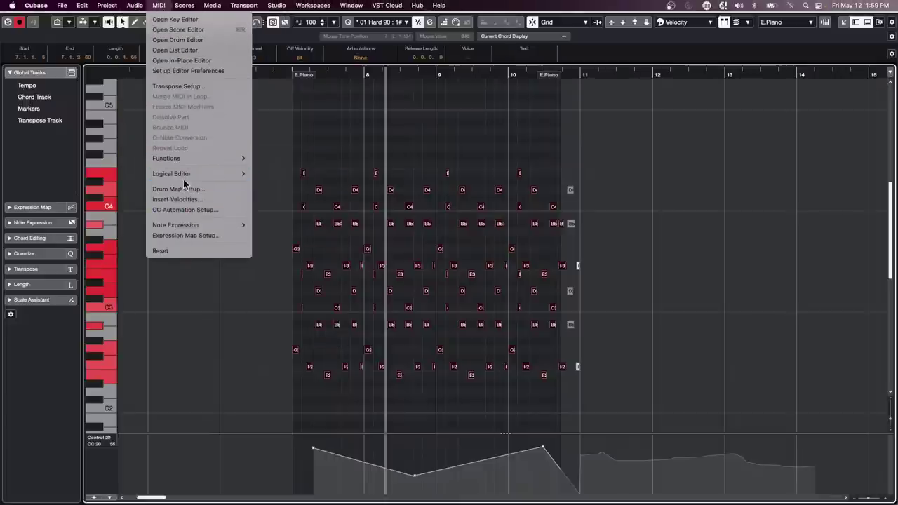
mouse_move(232, 174)
left_click(284, 173)
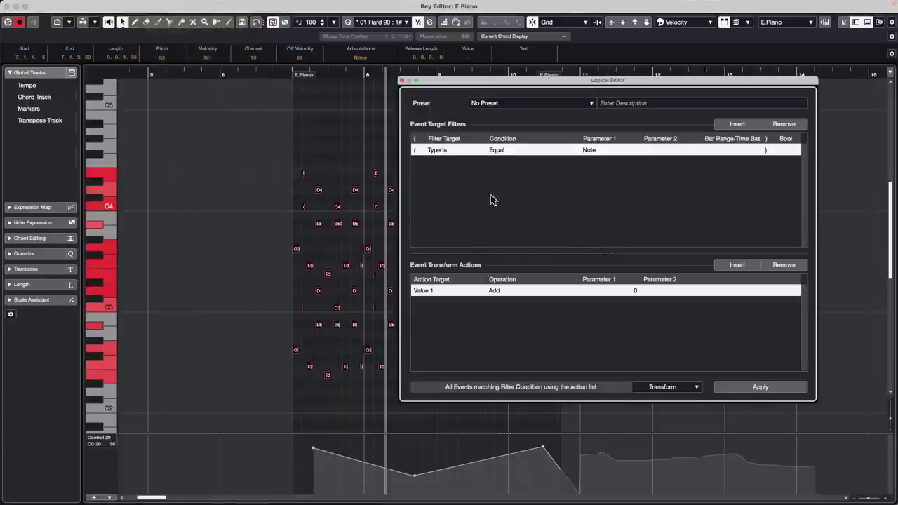
left_click_drag(500, 84, 361, 92)
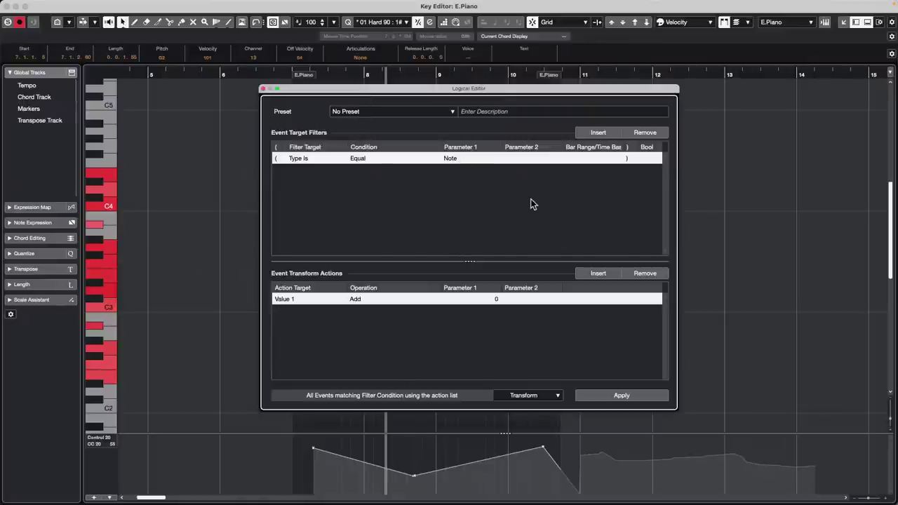
Set Parameter 1 of the Value 1 Add transform action to 3
left_click(365, 301)
left_click(497, 302)
left_click(499, 299)
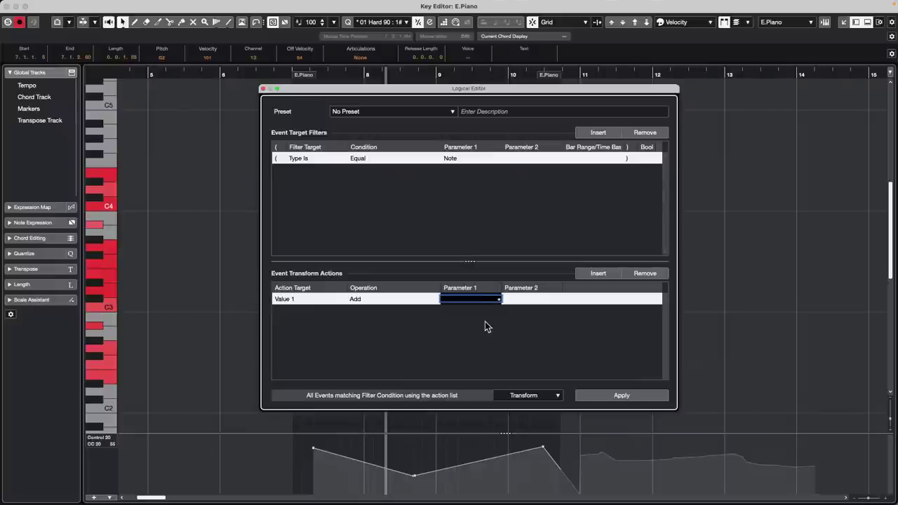
type("3")
key("Return")
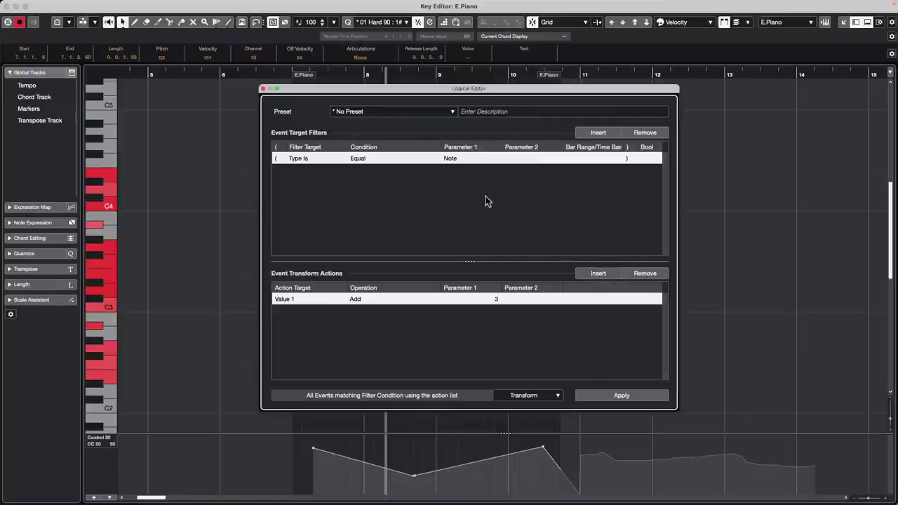
Insert a second event target filter in the Logical Editor with Pitch Equal E3
left_click(598, 133)
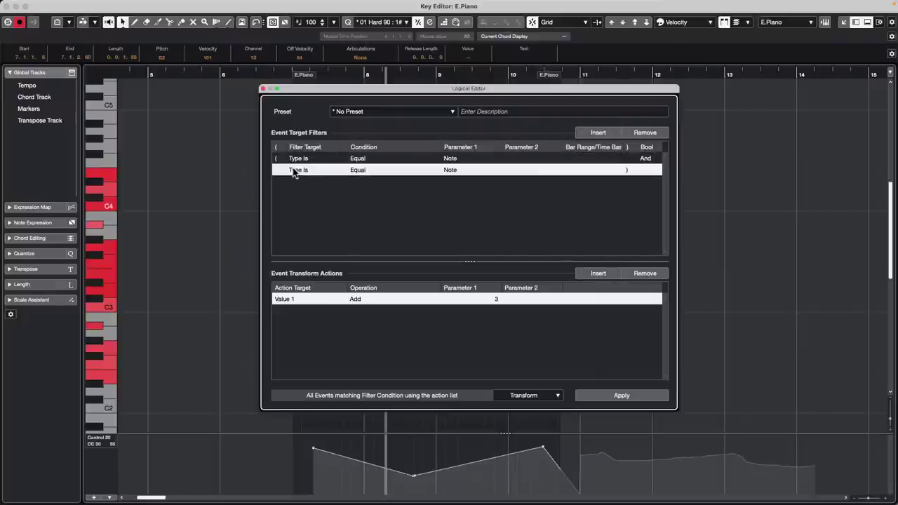
left_click(298, 171)
left_click(312, 202)
left_click(366, 171)
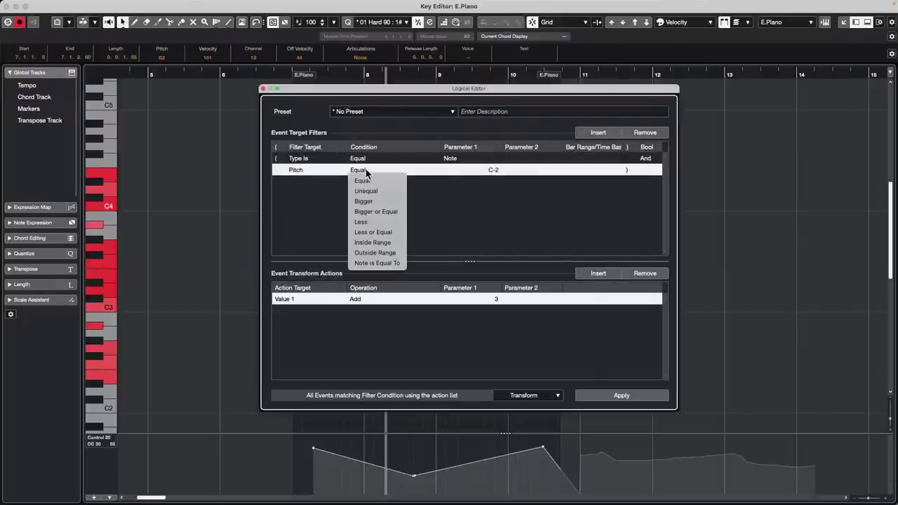
left_click(368, 180)
left_click(491, 172)
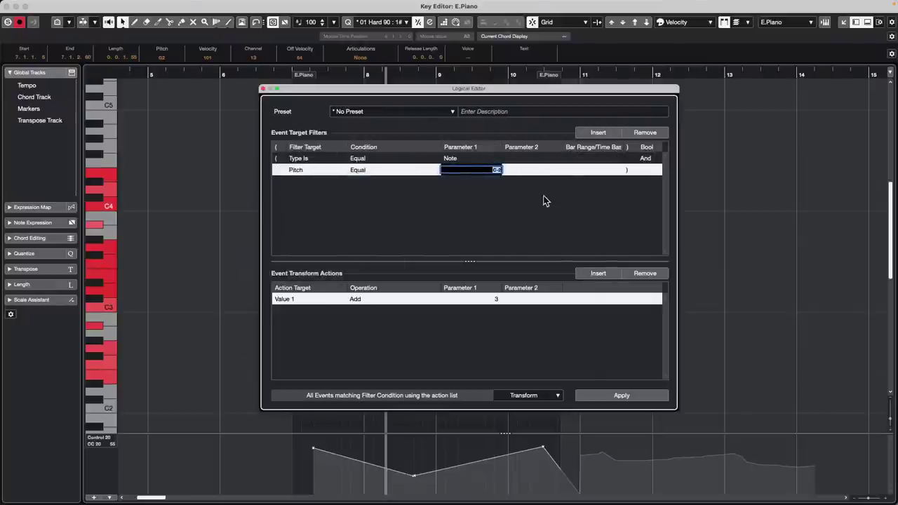
type("e3")
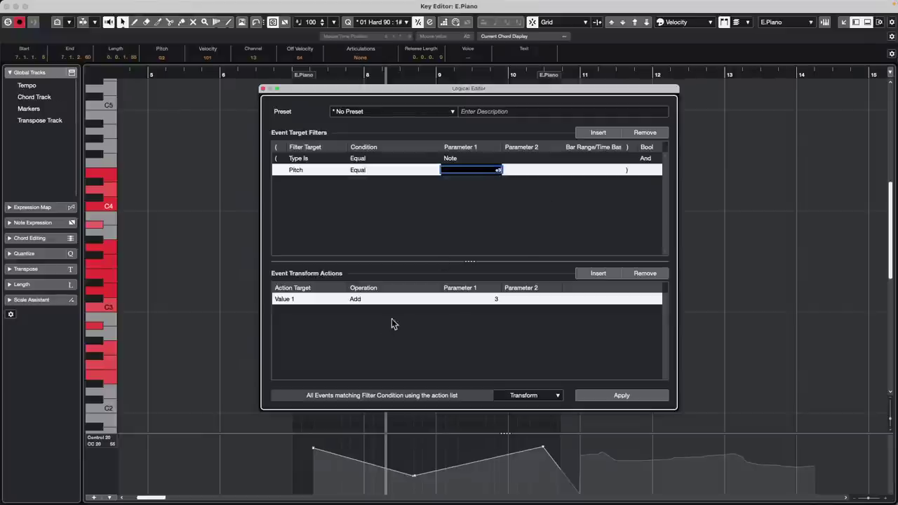
key("Return")
Set the operation of the Value 1 transform action to Mirror and remove the Pitch filter
left_click(287, 302)
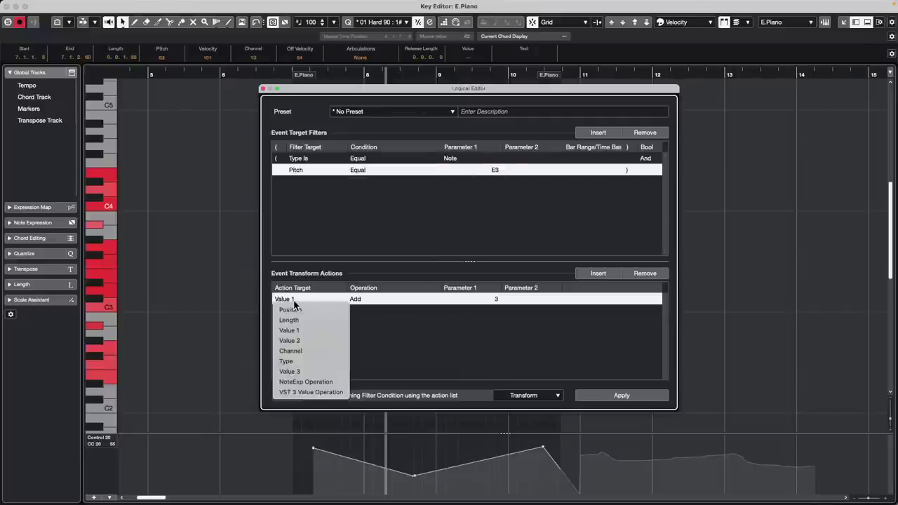
left_click(371, 304)
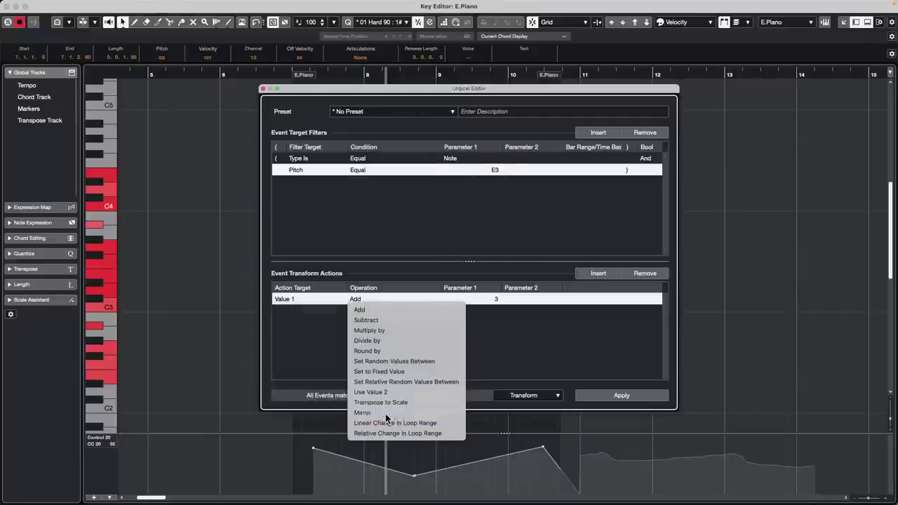
left_click(363, 412)
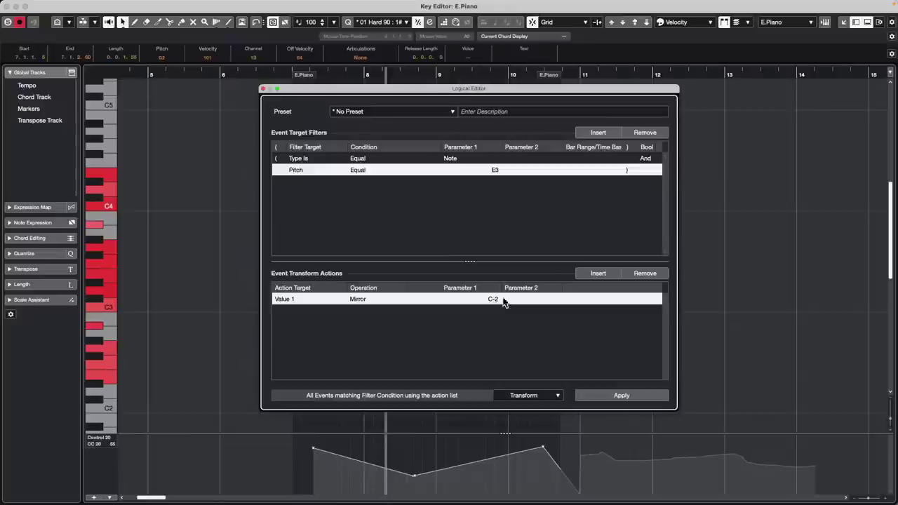
left_click(645, 133)
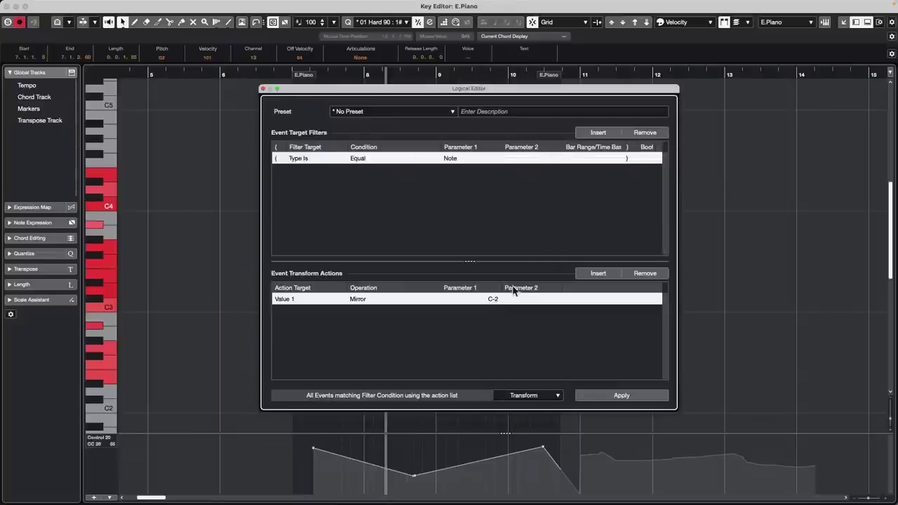
Set the Mirror action's Parameter 1 to E4 and apply it twice to the notes, with the Logical Editor moved clear of them
double_click(493, 300)
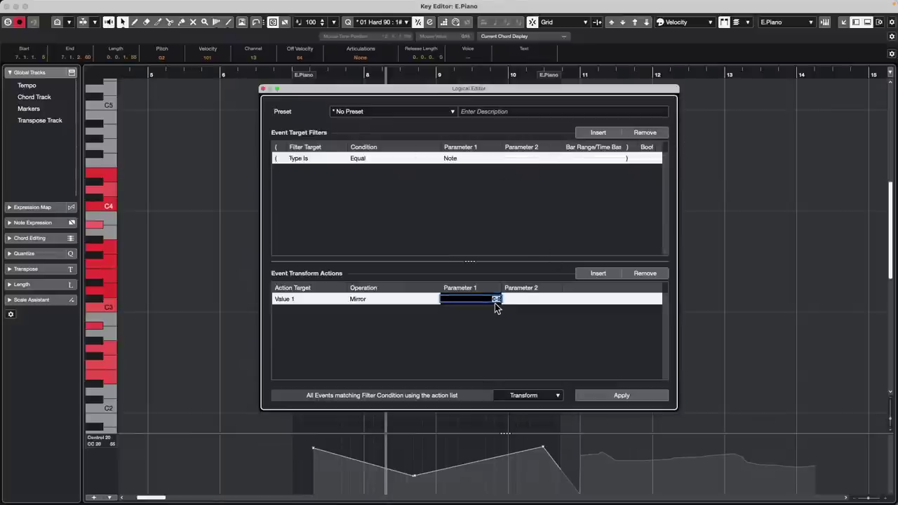
type("e4")
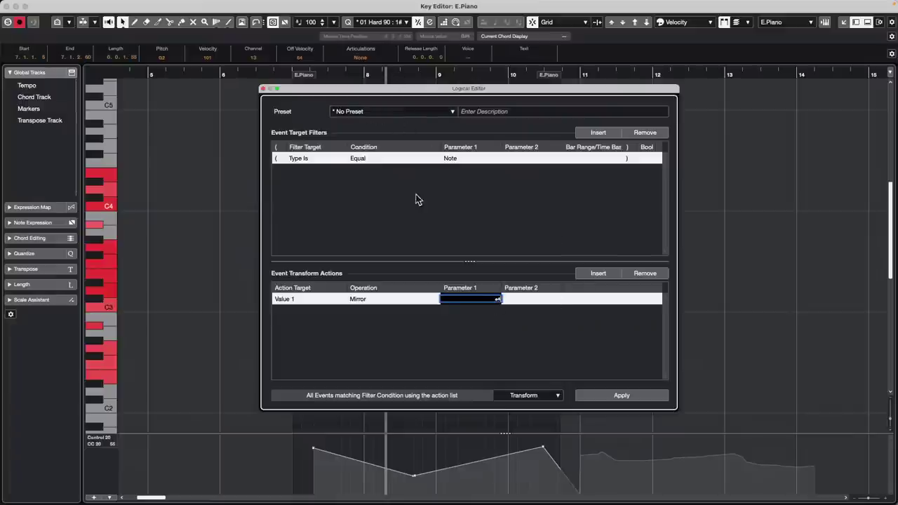
left_click(538, 341)
left_click_drag(422, 89, 640, 62)
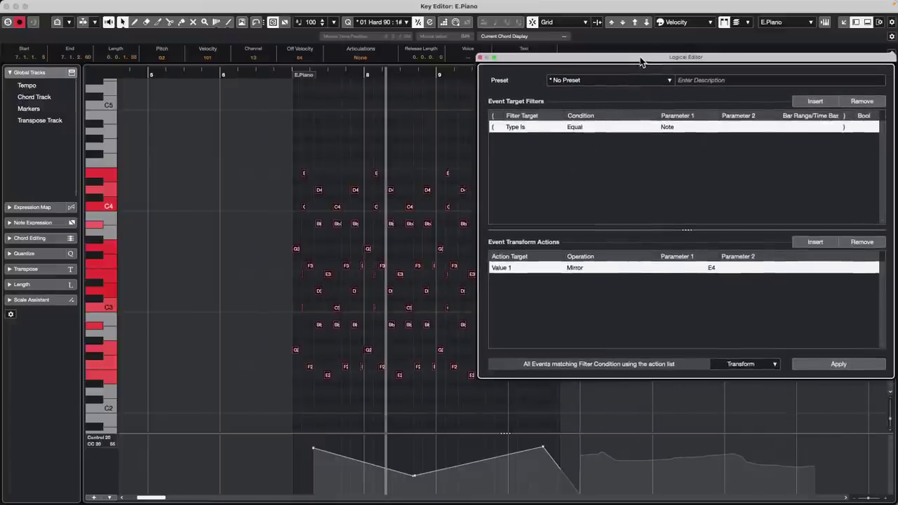
left_click(824, 363)
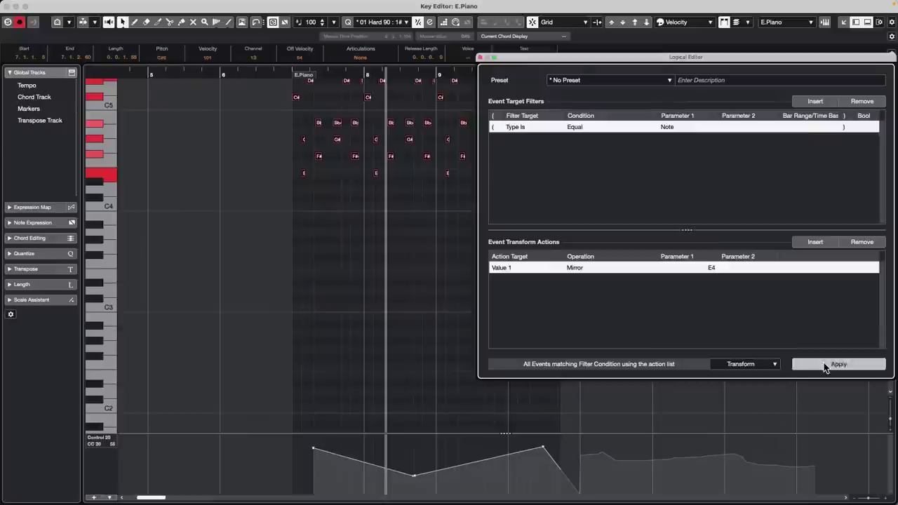
left_click(823, 363)
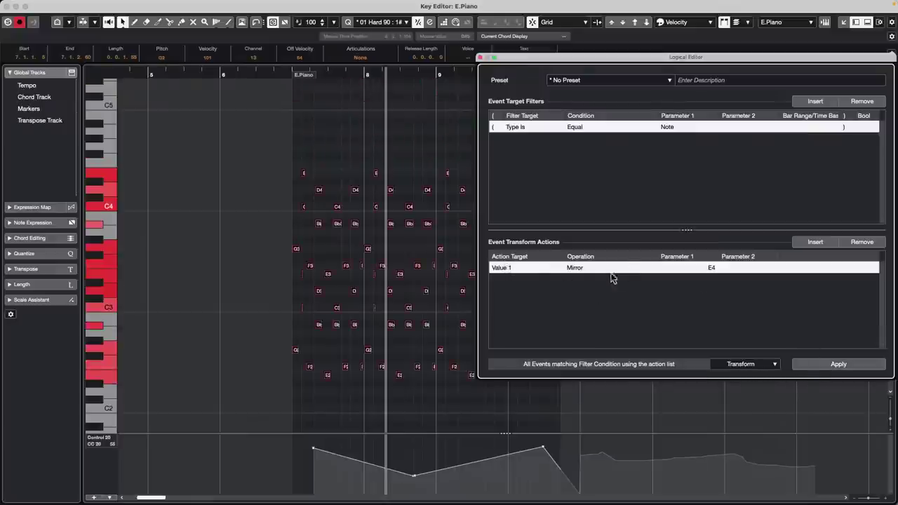
Set Parameter 1 of the Mirror action to E3
left_click(705, 270)
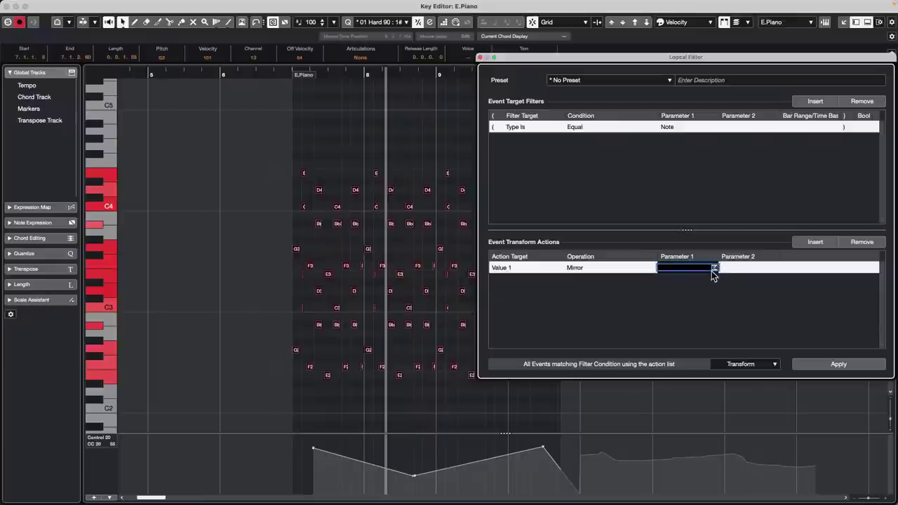
type("E3")
left_click(761, 320)
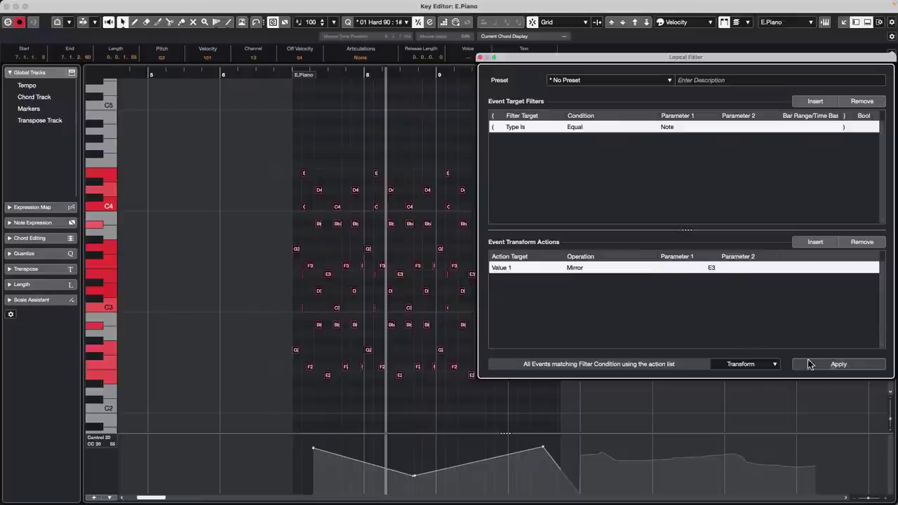
Apply the Mirror transformation repeatedly to the selected E.Piano notes, ending on the inverted version
left_click(845, 366)
left_click(845, 366)
left_click(845, 366)
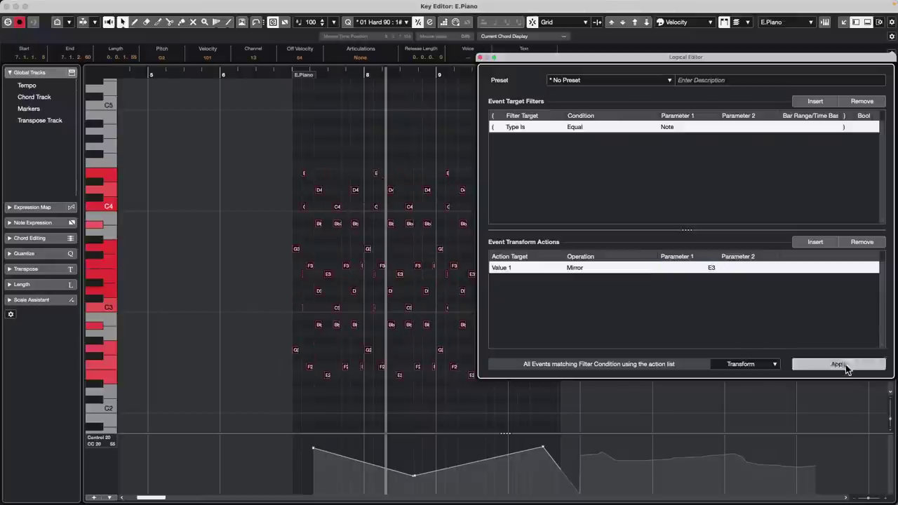
left_click(845, 367)
left_click(845, 366)
left_click(846, 366)
left_click(846, 366)
left_click(845, 366)
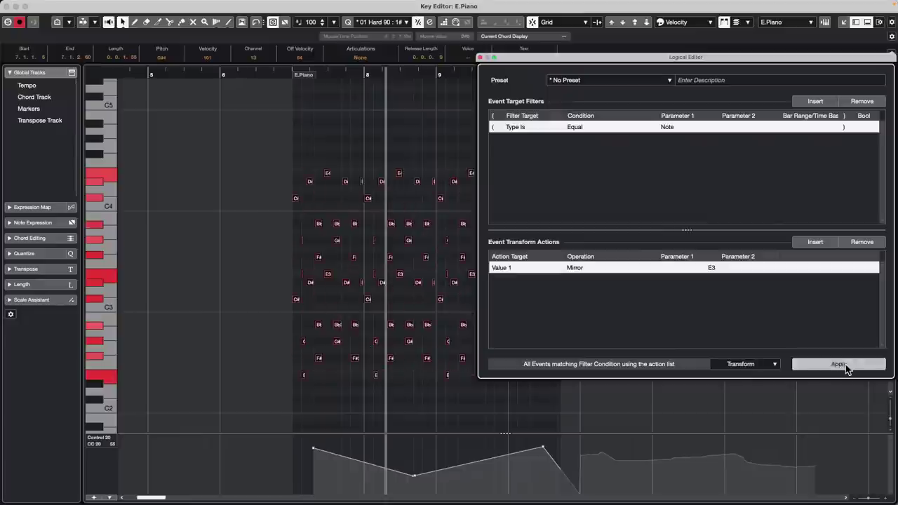
left_click(846, 366)
left_click(845, 366)
left_click(845, 366)
left_click(845, 366)
left_click(846, 366)
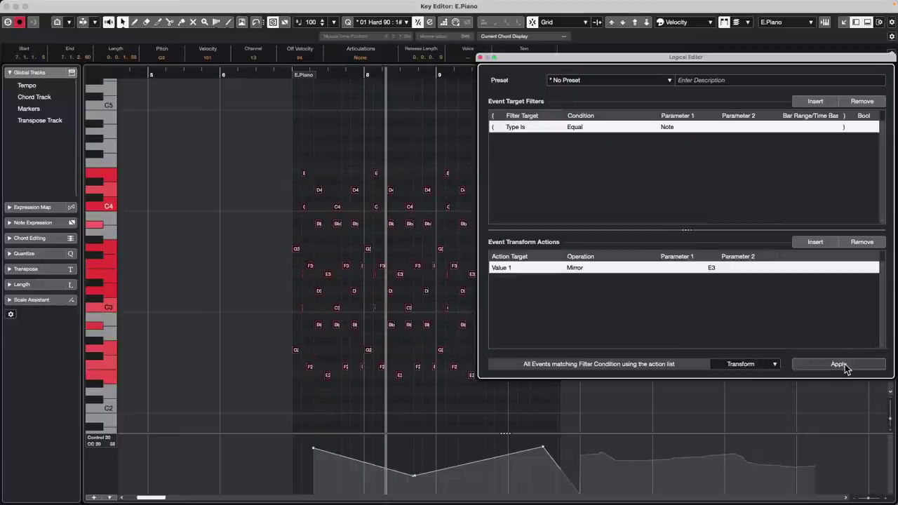
left_click(845, 367)
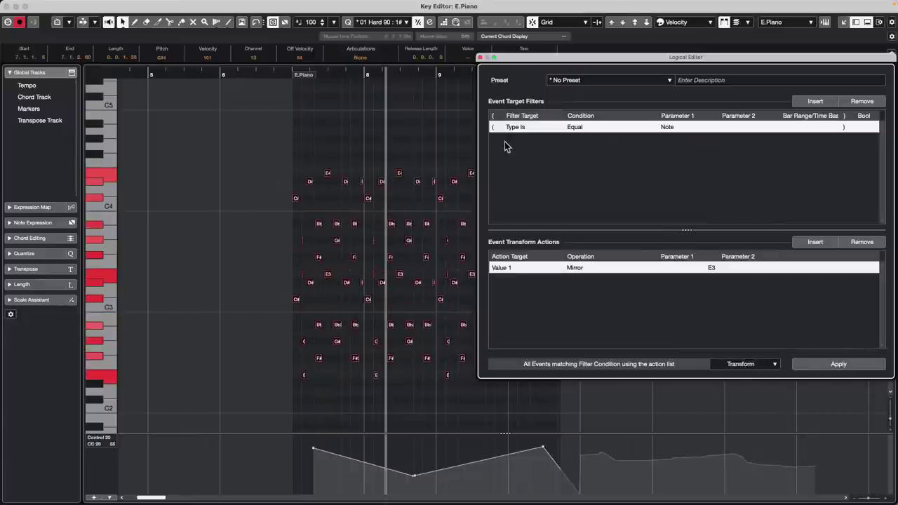
Close the Logical Editor and the Key Editor to return to the vocal track in the project
left_click(480, 57)
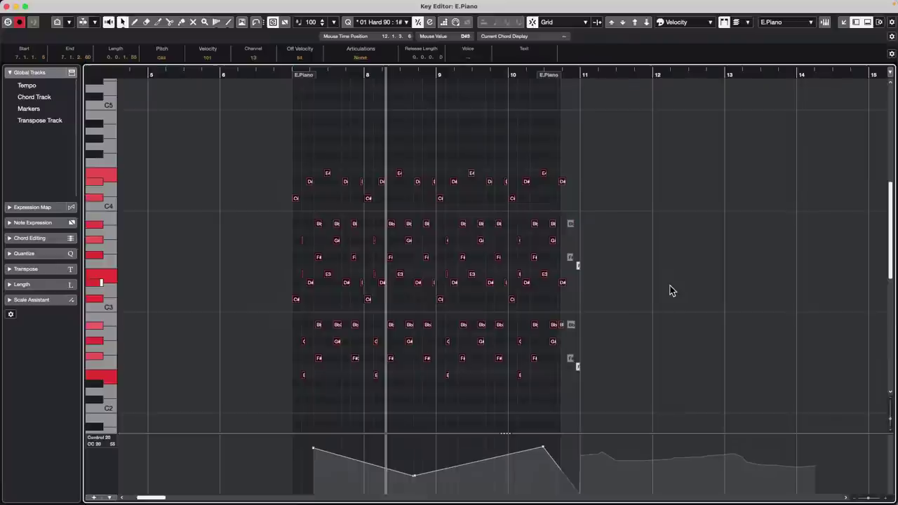
left_click(6, 6)
scroll(442, 243, "down", 3)
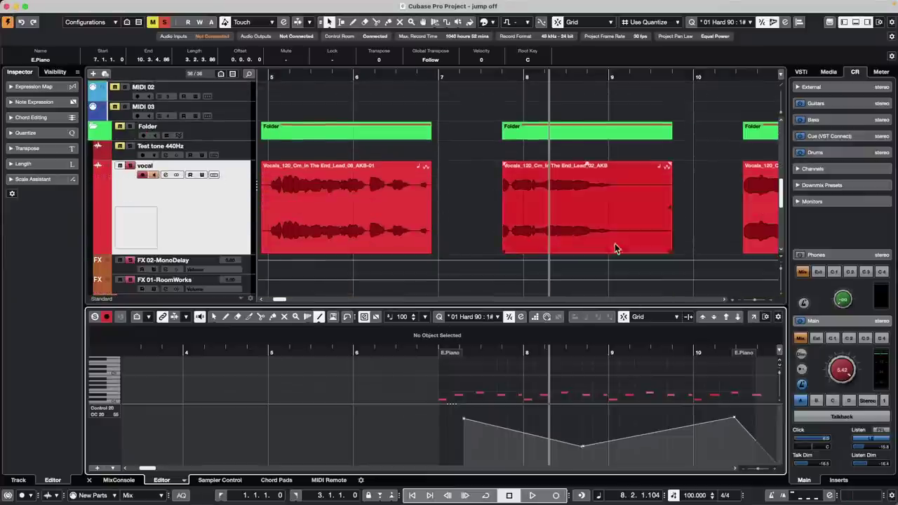
Select the Lead_08 vocal event and its track, activate the SpectraLayers extension on the track, and open its editor in a separate window
left_click(312, 229)
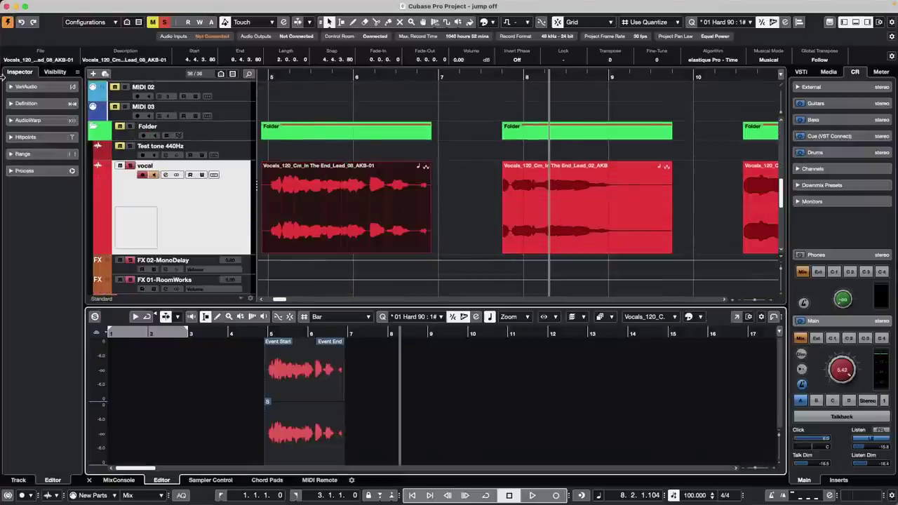
left_click(185, 211)
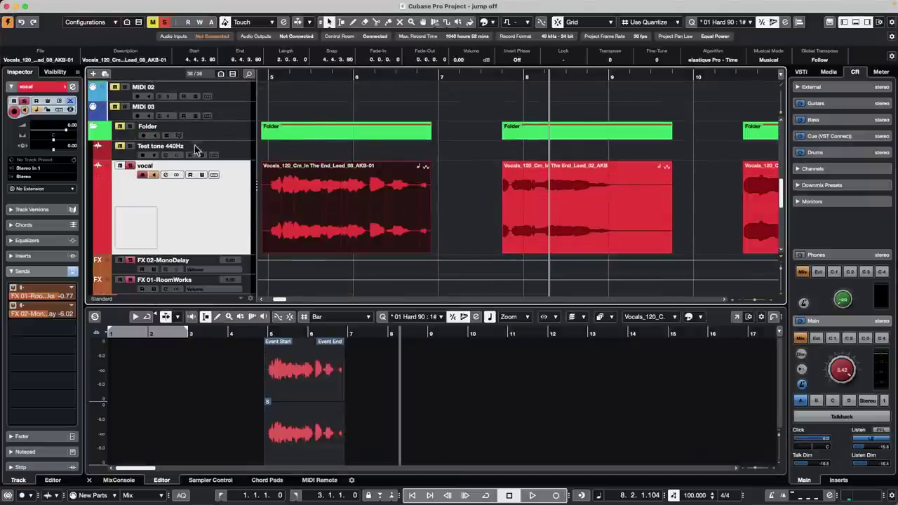
left_click(39, 189)
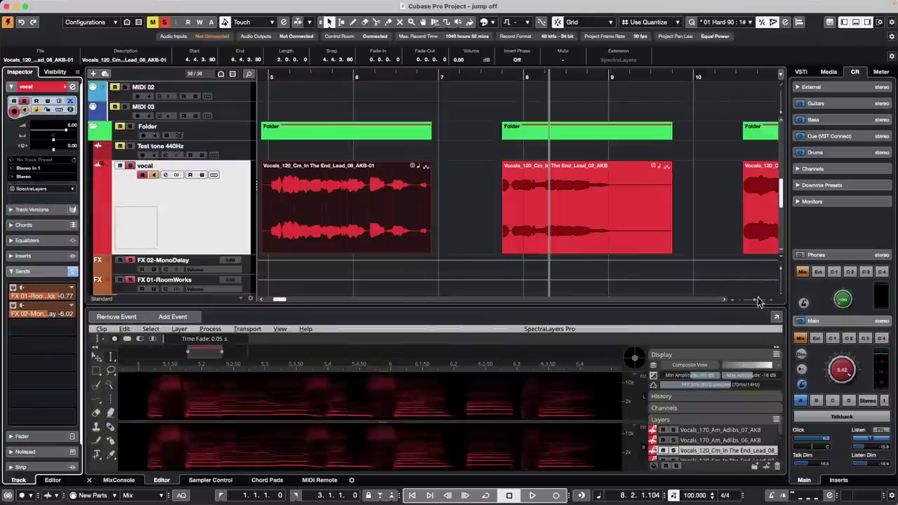
left_click(776, 316)
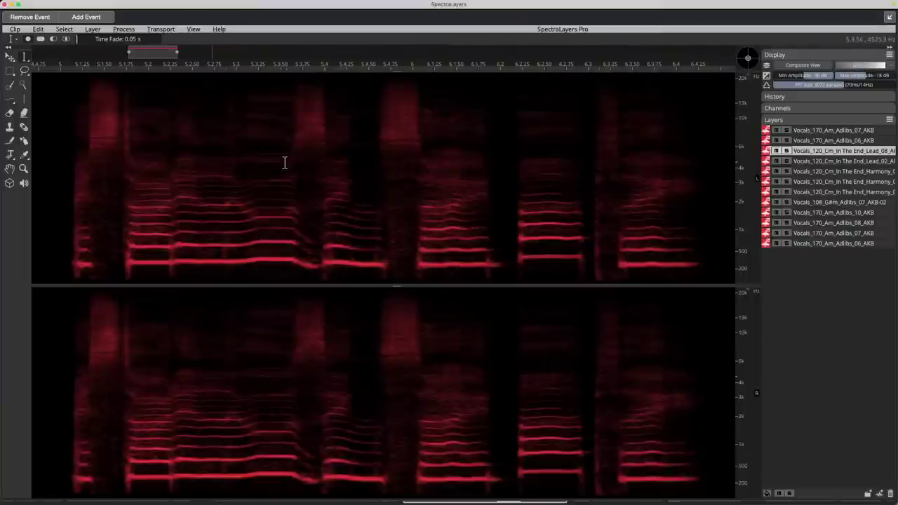
Use Harmonics Selection to trace the vocal harmonics at about 480 Hz, from just before bar 8 to nearly 8.2.50
key("space")
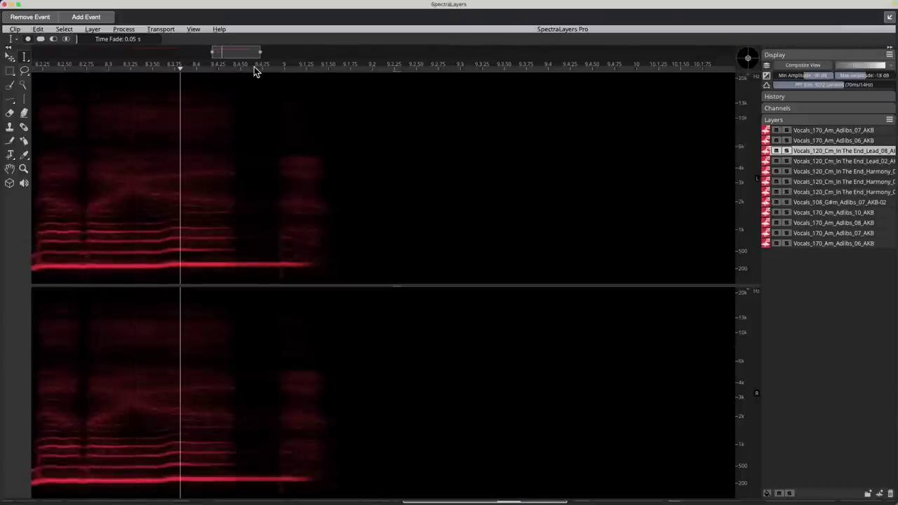
left_click_drag(255, 68, 6, 52)
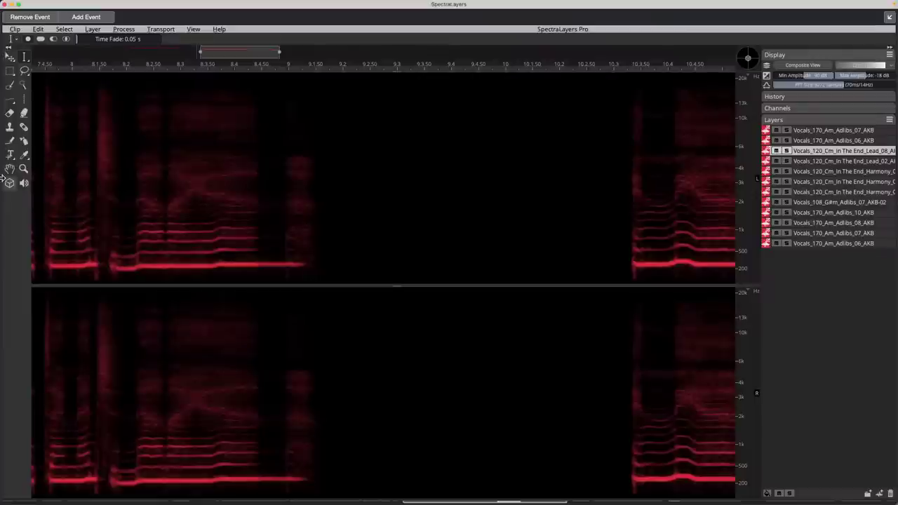
left_click(11, 72)
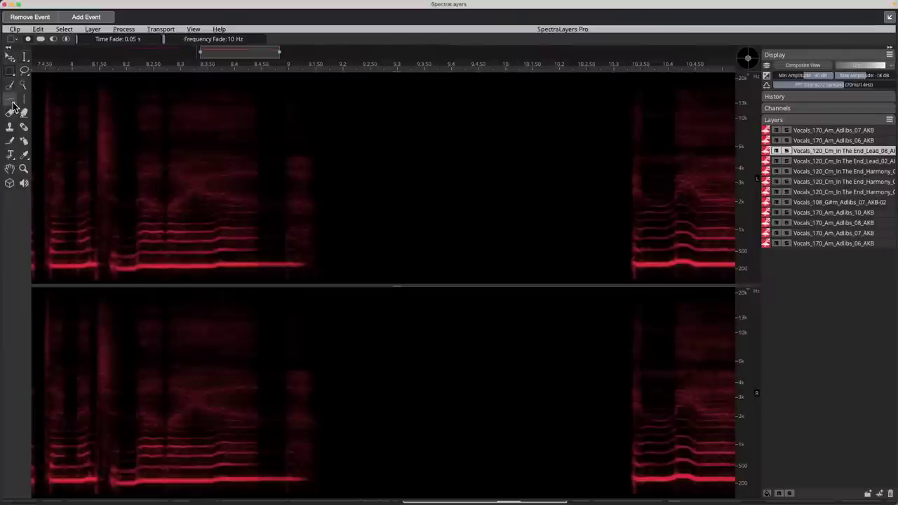
left_click(12, 104)
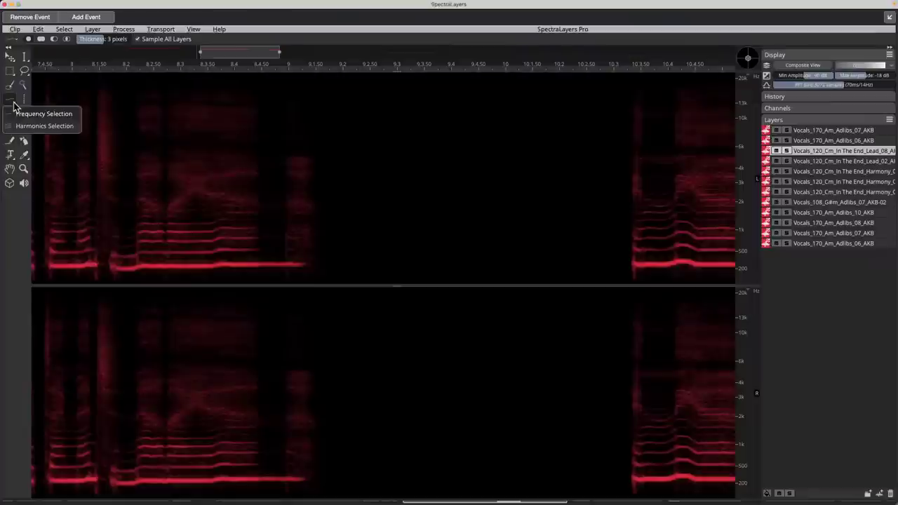
left_click(44, 126)
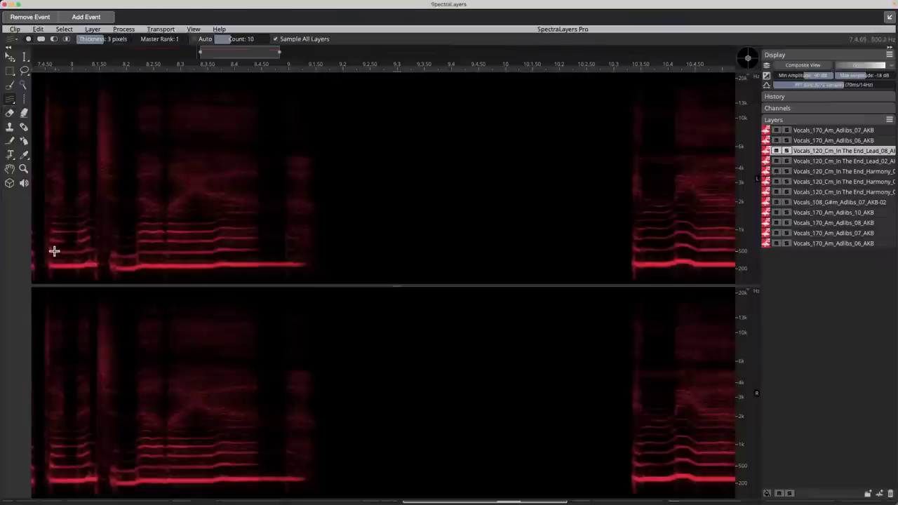
left_click_drag(54, 251, 152, 252)
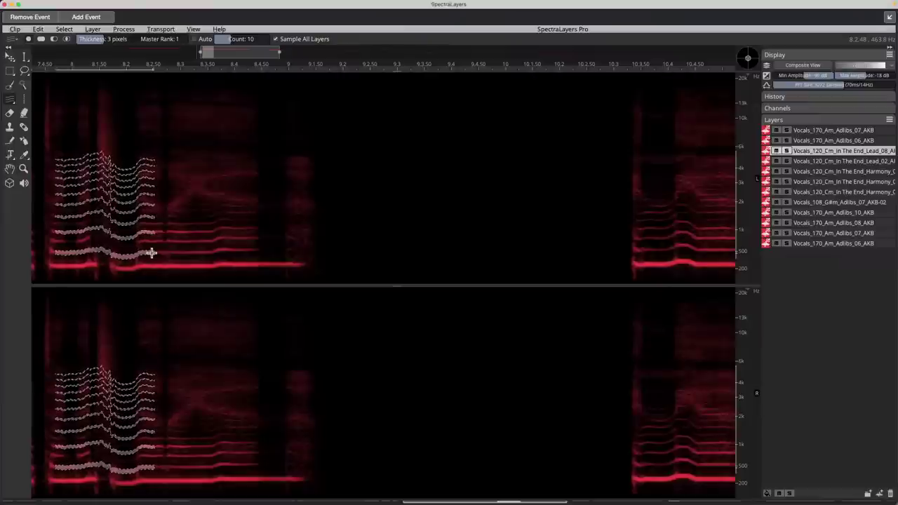
left_click(459, 187)
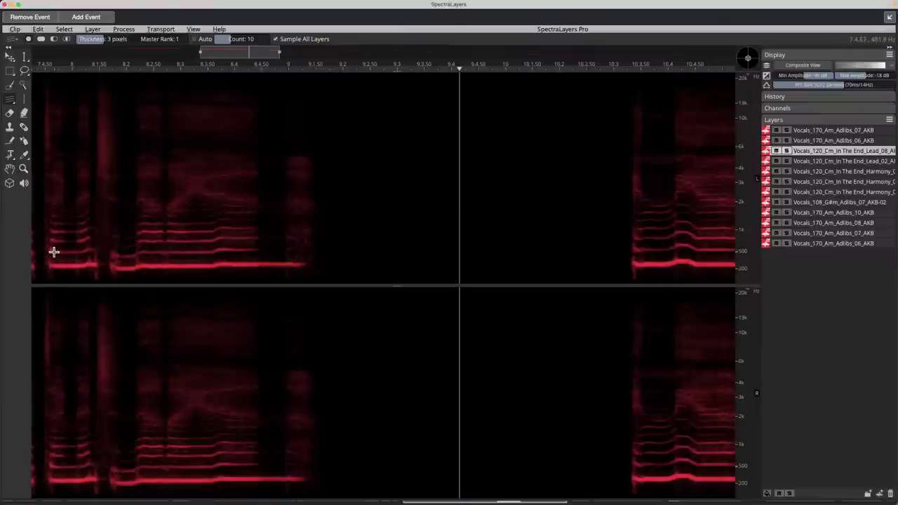
left_click_drag(54, 251, 149, 253)
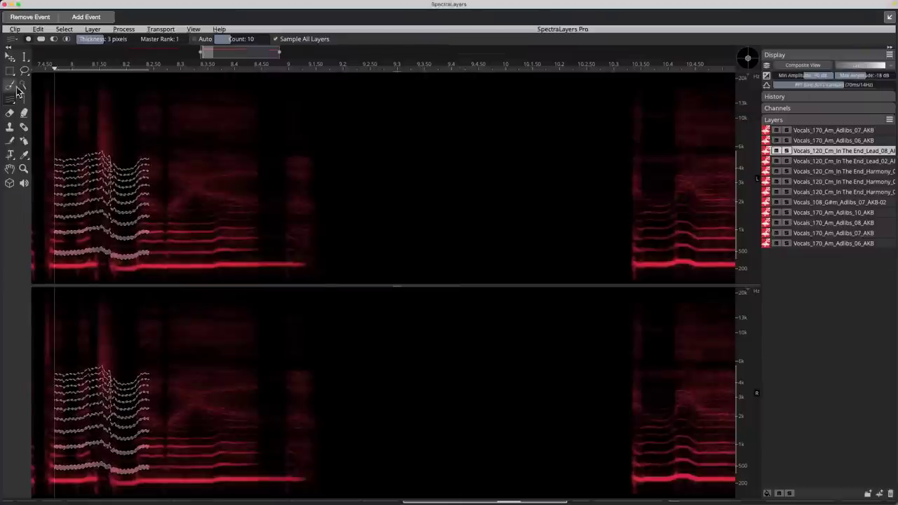
Use Frequency Selection to trace a single vocal harmonic at about 500 Hz, from just before bar 8 to nearly 9.1.50
left_click(12, 105)
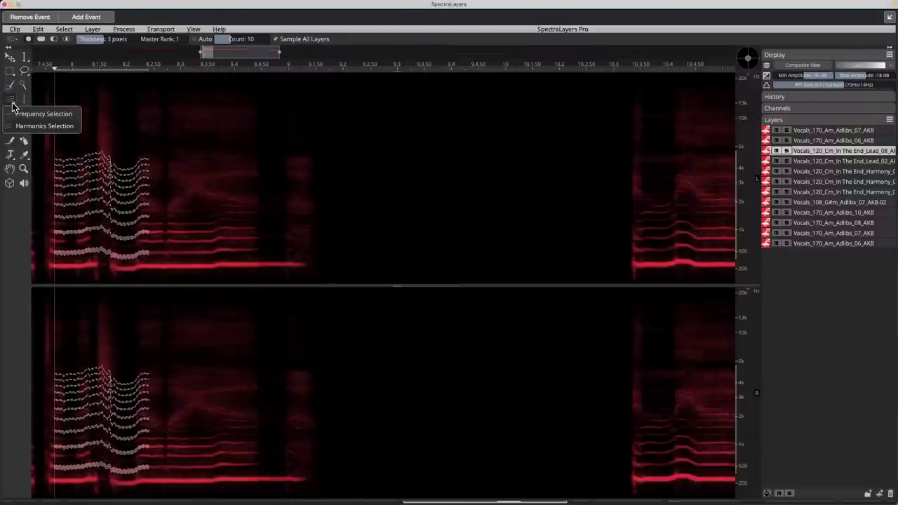
left_click(39, 114)
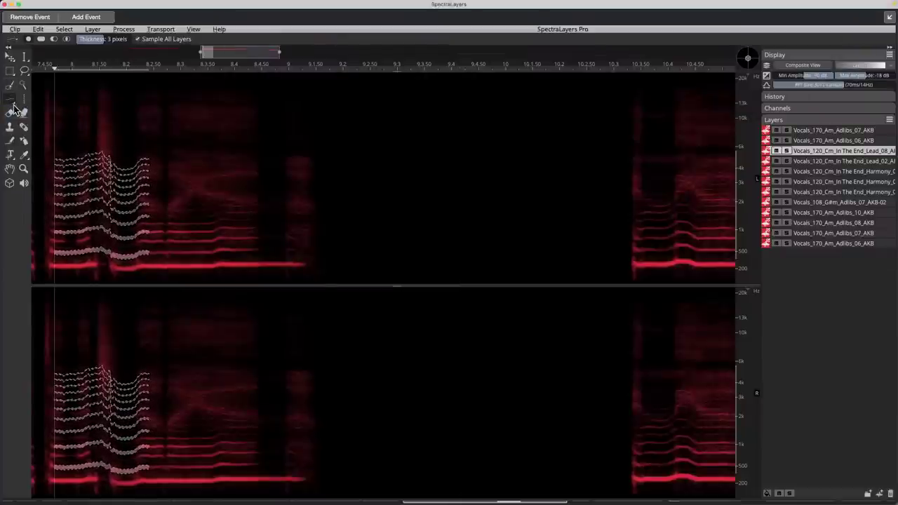
left_click(407, 237)
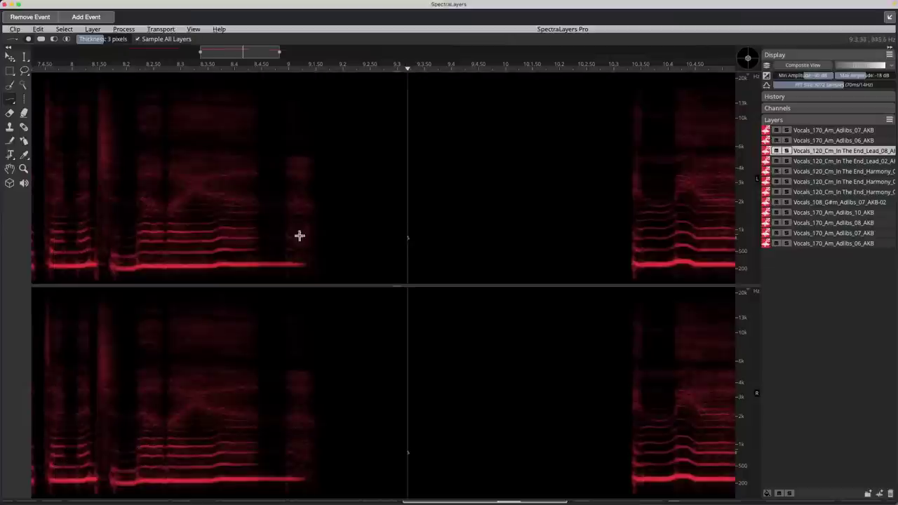
mouse_move(54, 250)
left_mouse_down()
mouse_move(307, 246)
mouse_move(298, 244)
left_mouse_up()
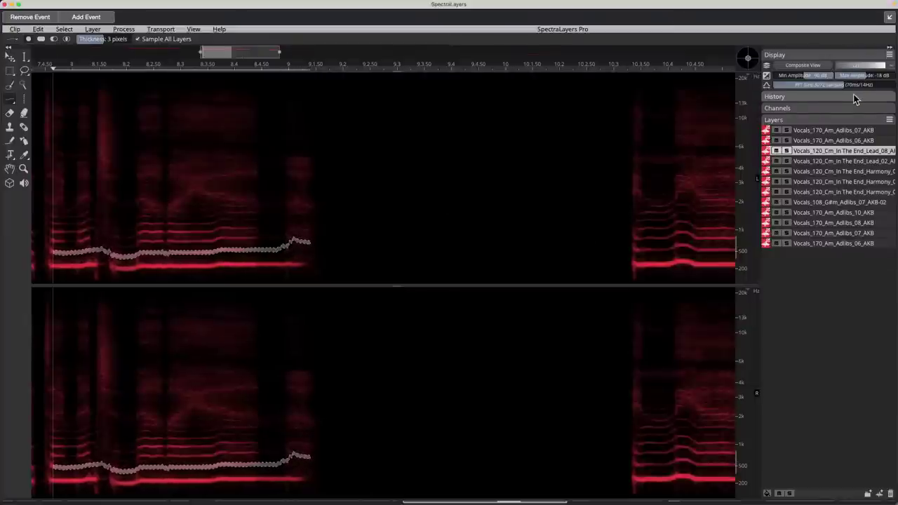
Create a new layer below the Lead_08 layer and trace the harmonic at about 750 Hz from just before bar 8 to about 9.1
left_click(98, 30)
left_click(102, 40)
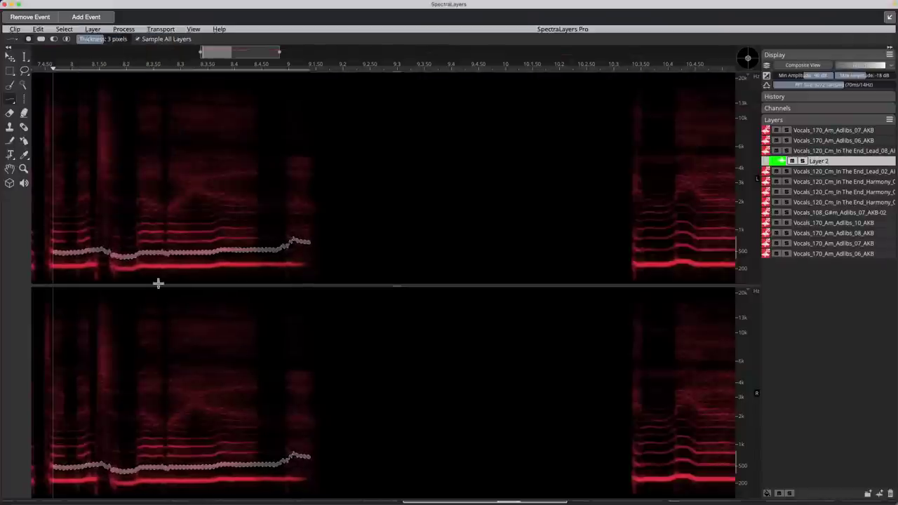
left_click_drag(56, 242, 303, 240)
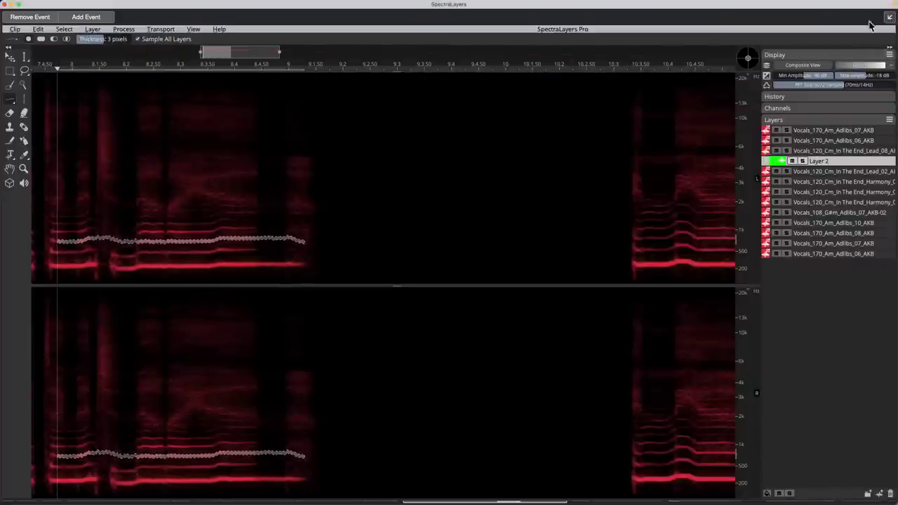
Dock the SpectraLayers editor back into the project window and set the FFT size to 2048 samples
left_click(889, 17)
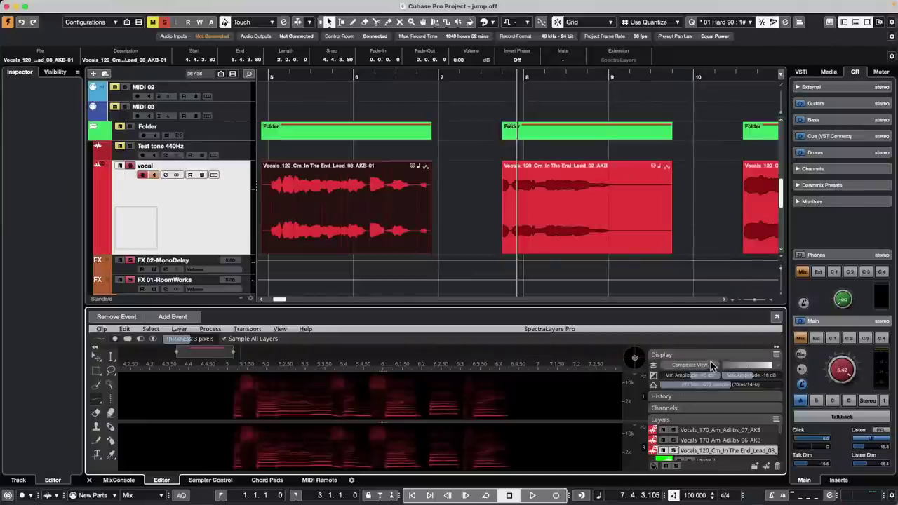
left_click(713, 386)
scroll(700, 440, "down", 5)
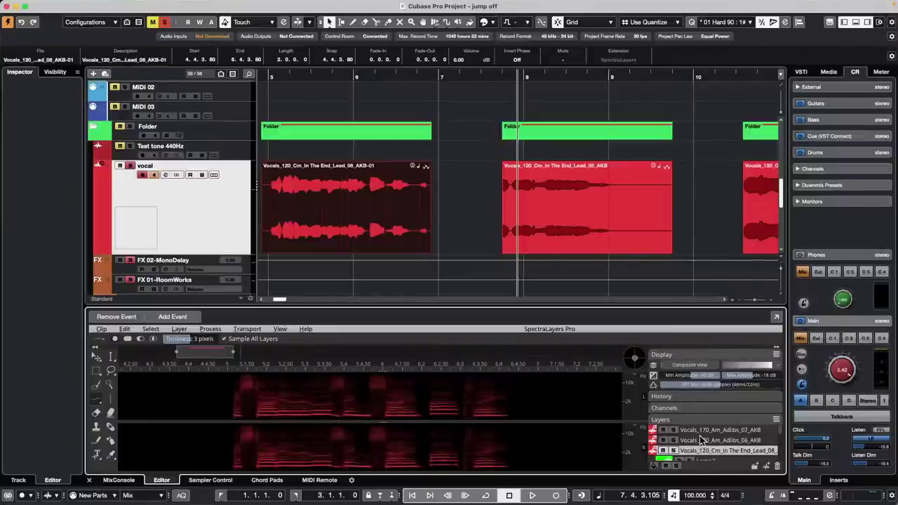
Find Layer 2 in the layer list and try to transfer it into the project just below the Lead_08 vocal event
scroll(716, 439, "down", 2)
scroll(726, 437, "up", 5)
scroll(723, 438, "down", 3)
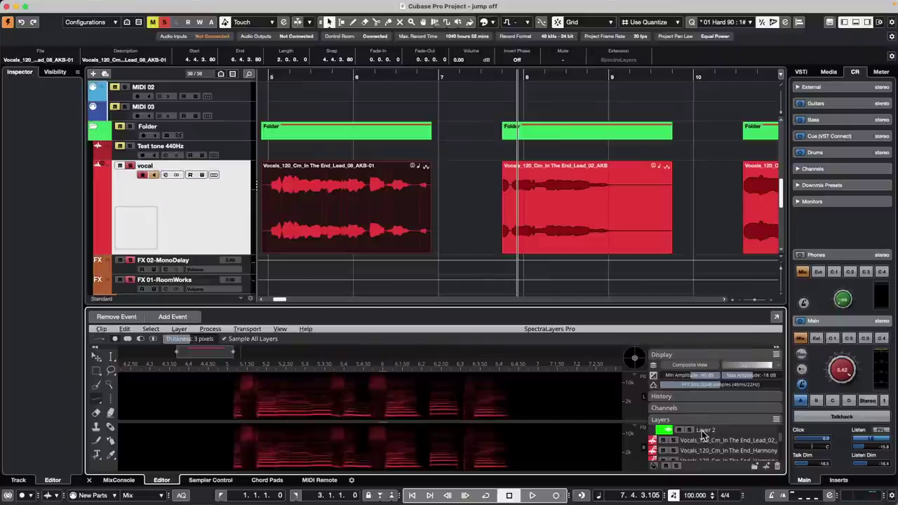
left_click_drag(701, 435, 322, 250)
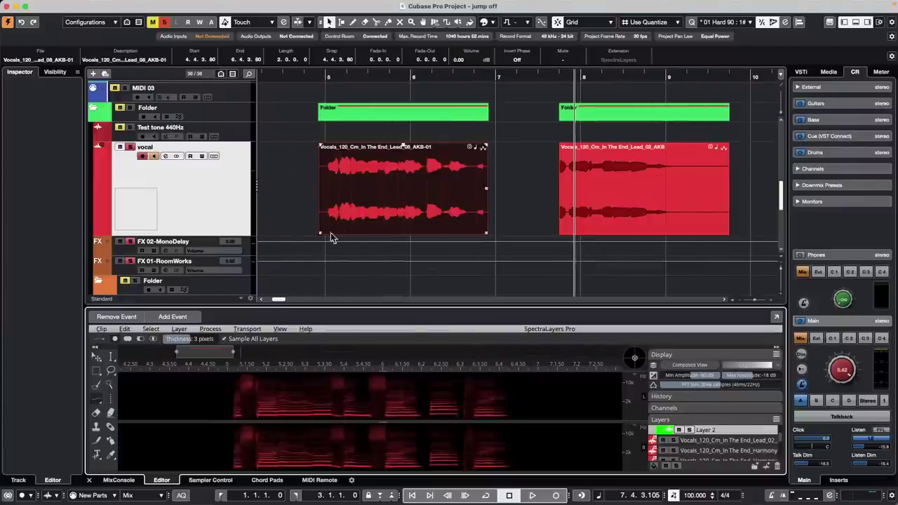
Add a mono audio track below the vocal track and try to transfer Layer 2 onto it at about bar 5
right_click(195, 217)
mouse_move(262, 216)
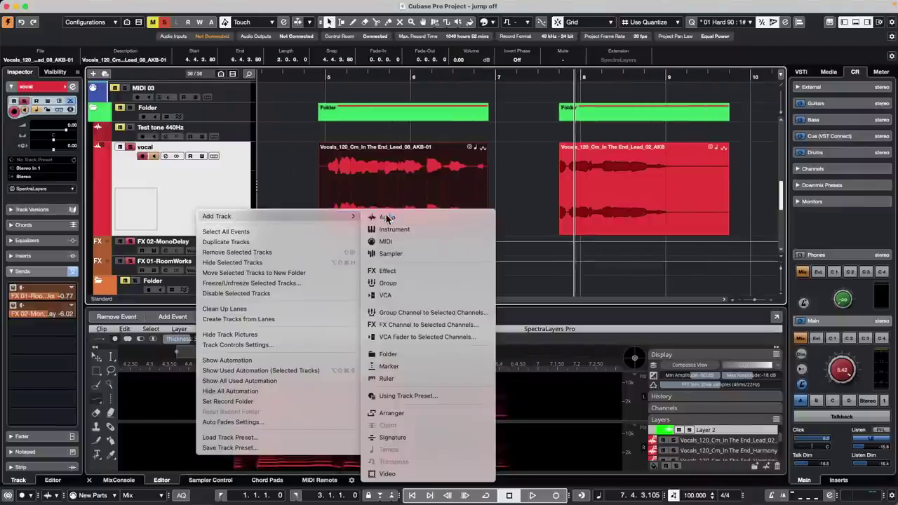
left_click(388, 217)
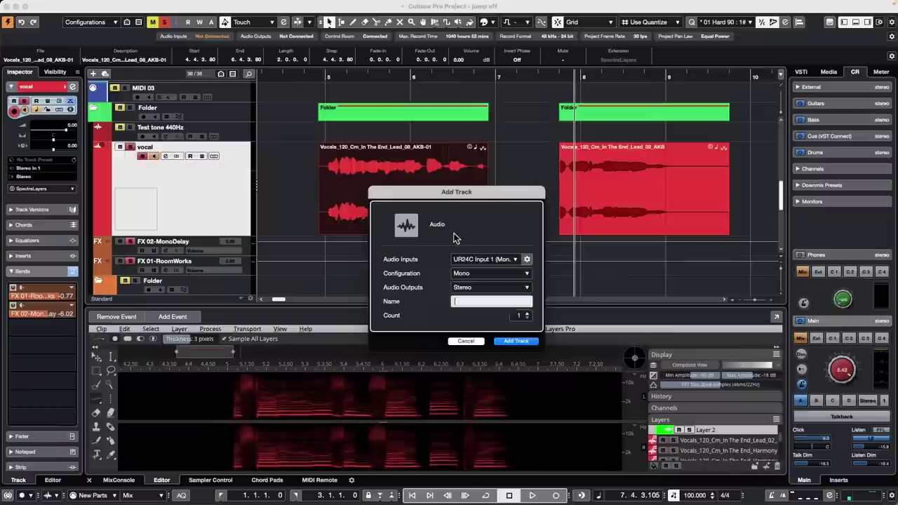
left_click(510, 341)
left_click_drag(703, 429, 323, 243)
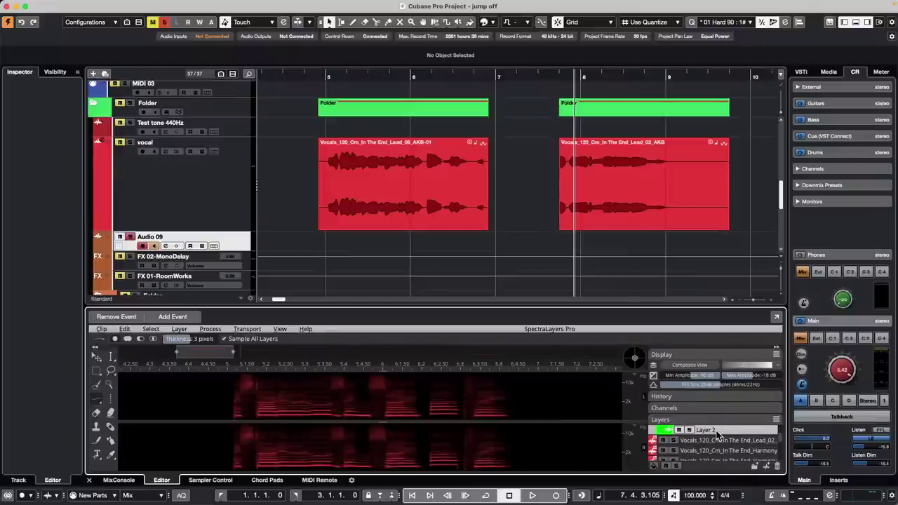
left_click_drag(717, 435, 323, 236)
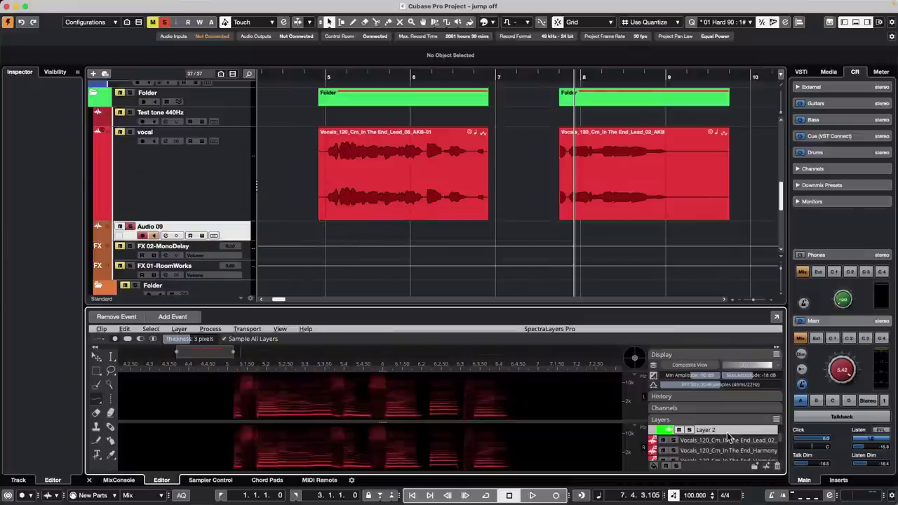
Reopen the SpectraLayers editor in a separate window and trace a single harmonic from just before 5.2 to about 6.4 with Frequency Selection
left_click(777, 319)
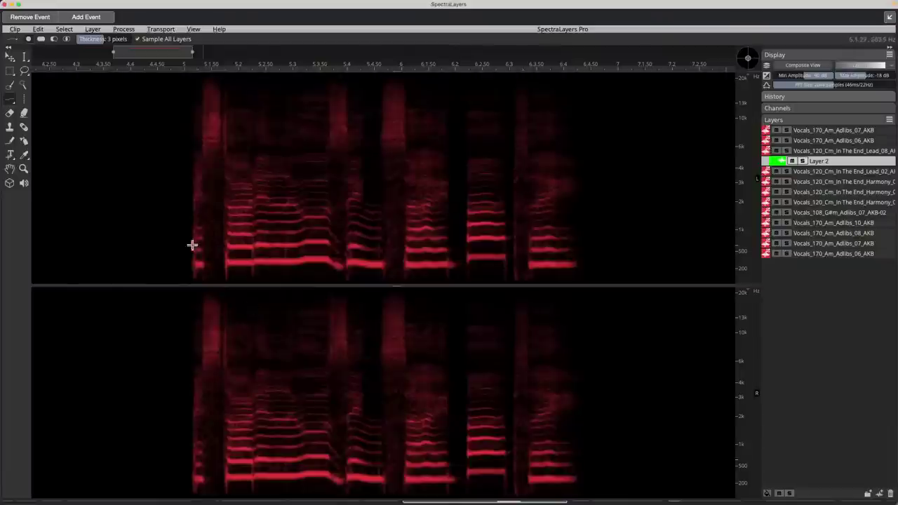
mouse_move(230, 246)
left_mouse_down()
mouse_move(326, 242)
mouse_move(555, 260)
left_mouse_up()
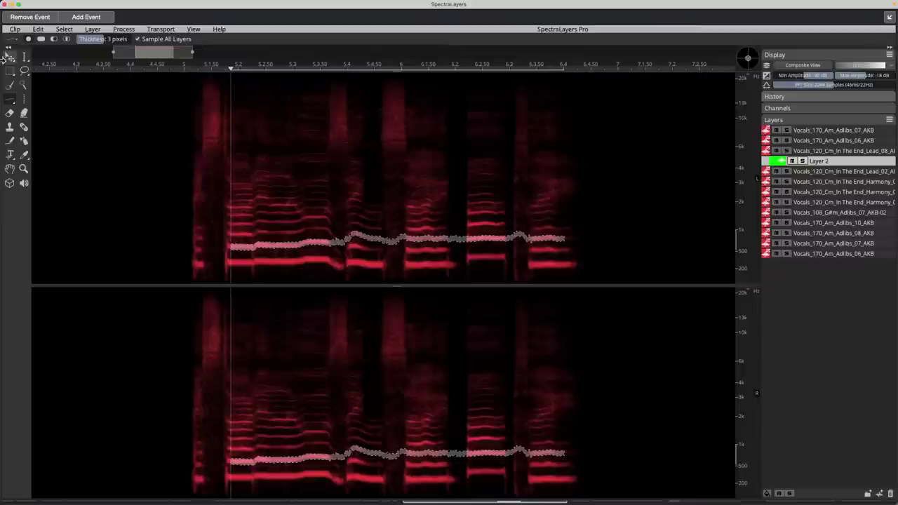
Switch to Harmonics Selection and trace the vocal harmonics several times, ending with a selection from just before 5.2 to nearly 6.3.50
left_click(13, 103)
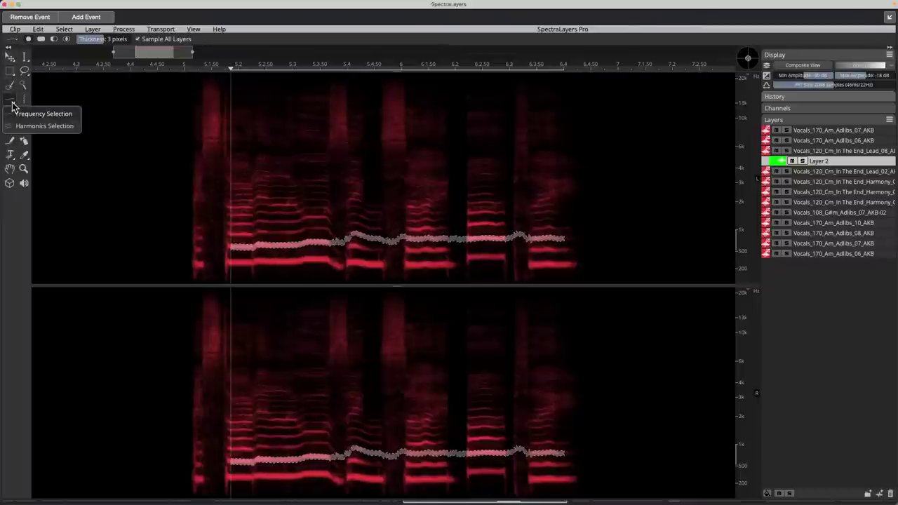
left_click(37, 114)
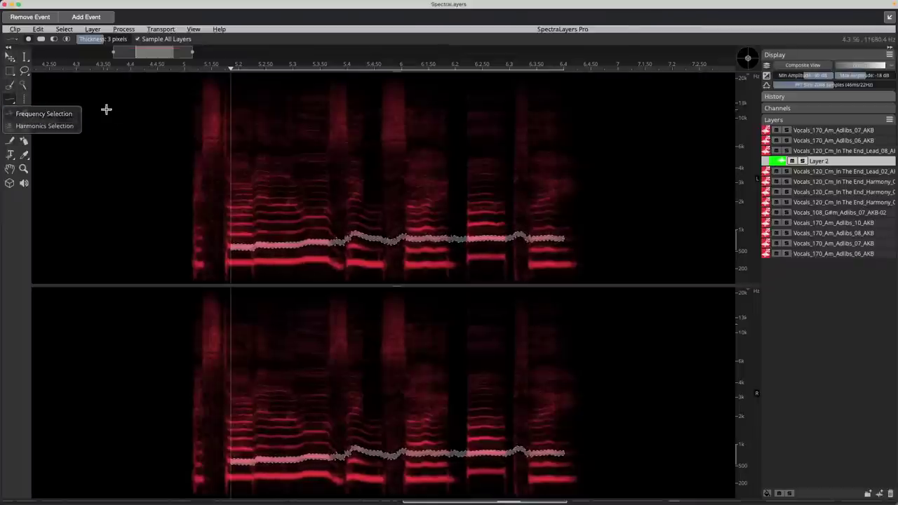
left_click(13, 104)
left_click(49, 127)
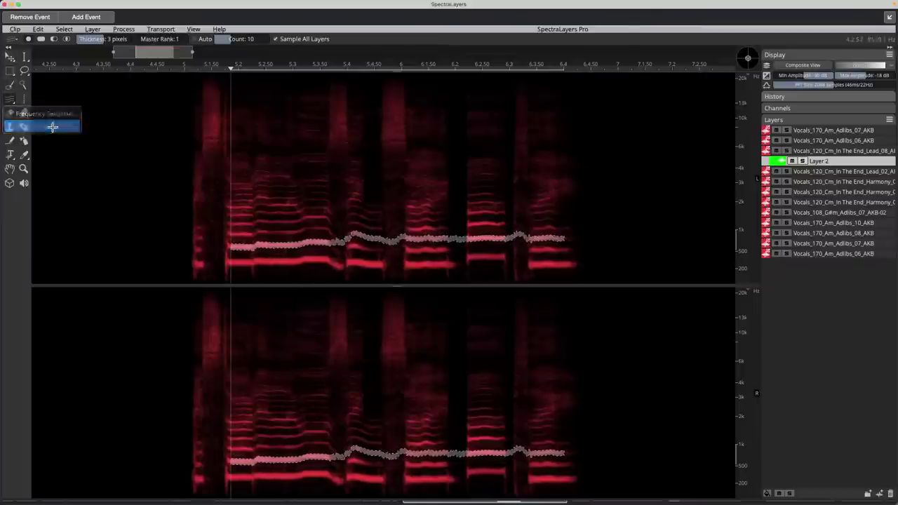
left_click_drag(238, 237, 566, 245)
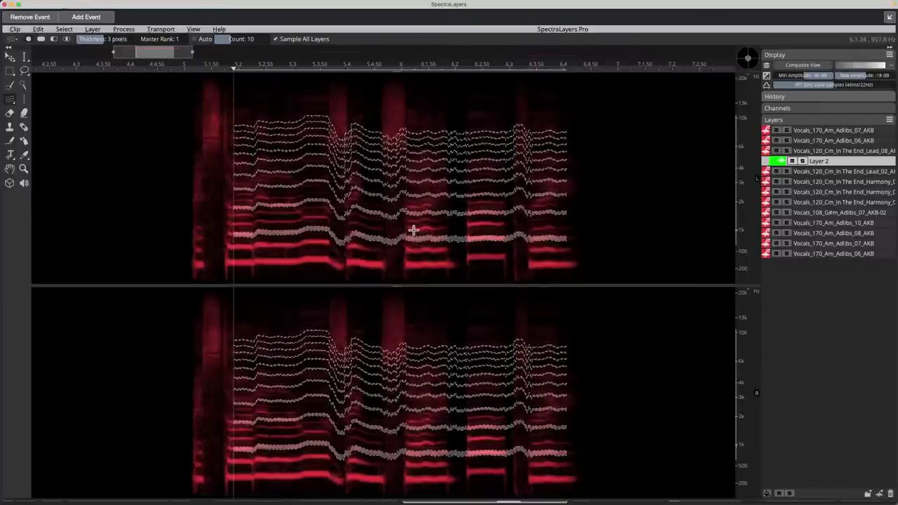
left_click_drag(414, 228, 559, 236)
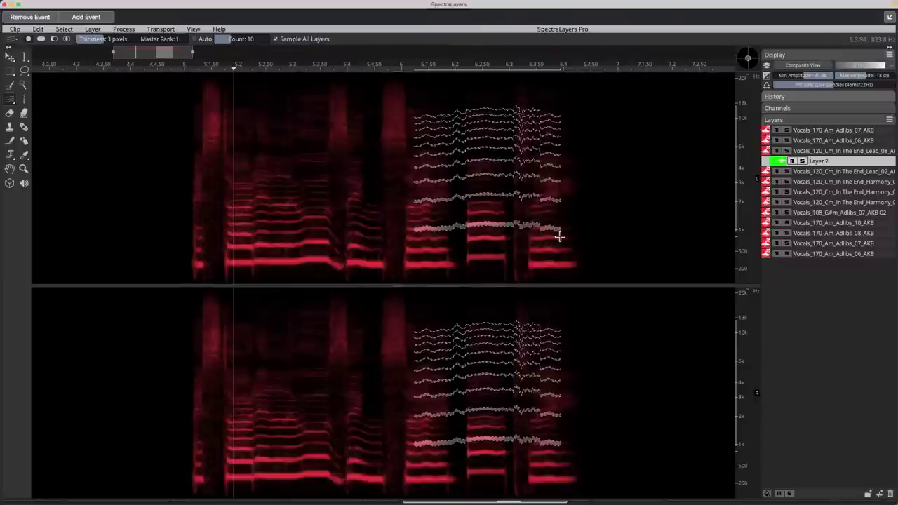
left_click_drag(233, 249, 524, 257)
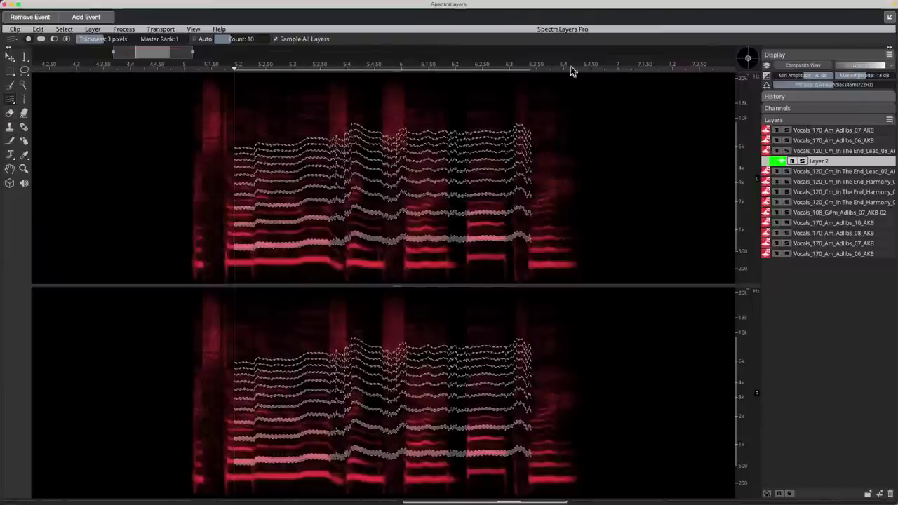
Dock the SpectraLayers editor and set the vocal track's extension to No Extension
left_click(889, 18)
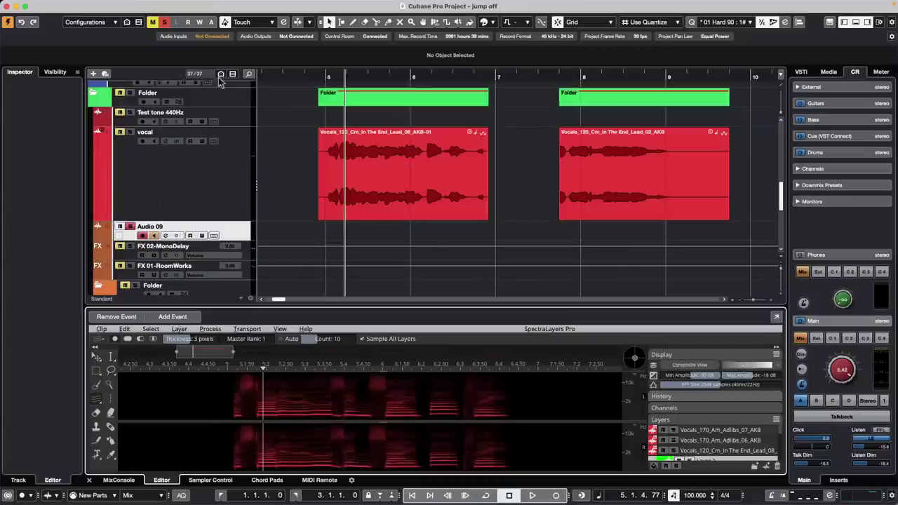
left_click(208, 200)
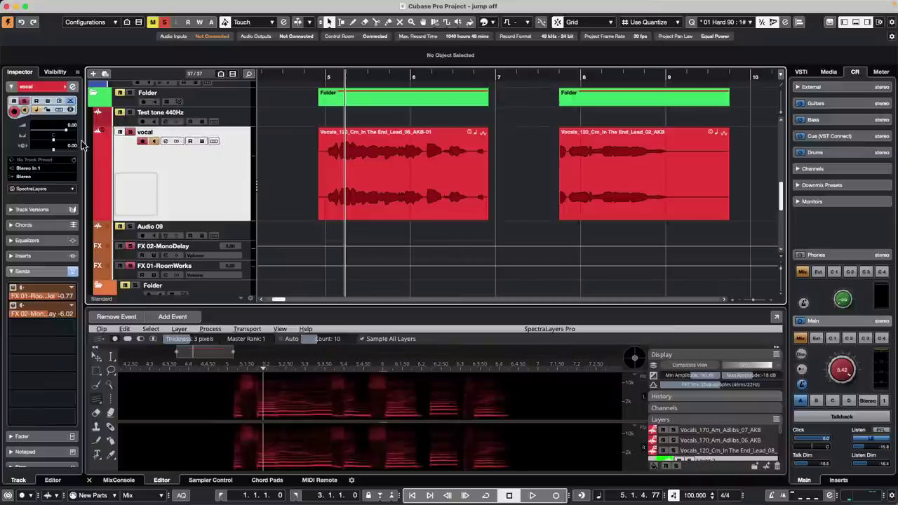
left_click(40, 189)
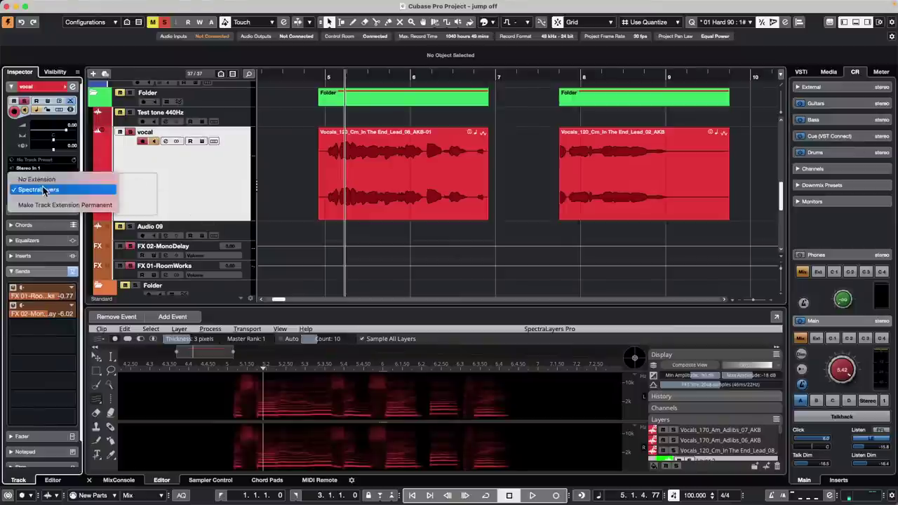
left_click(47, 181)
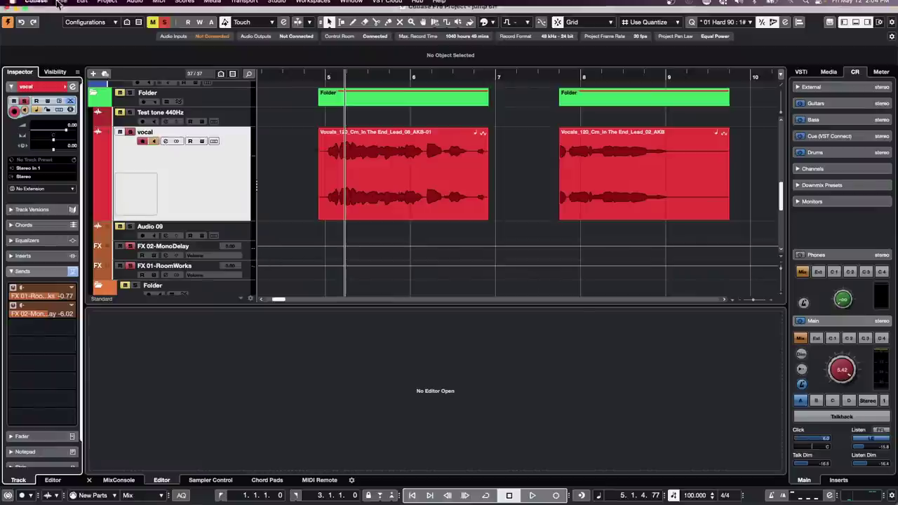
Check the mouse scroll direction setting in macOS System Preferences, close the preferences, and return to the Cubase project
left_click(11, 4)
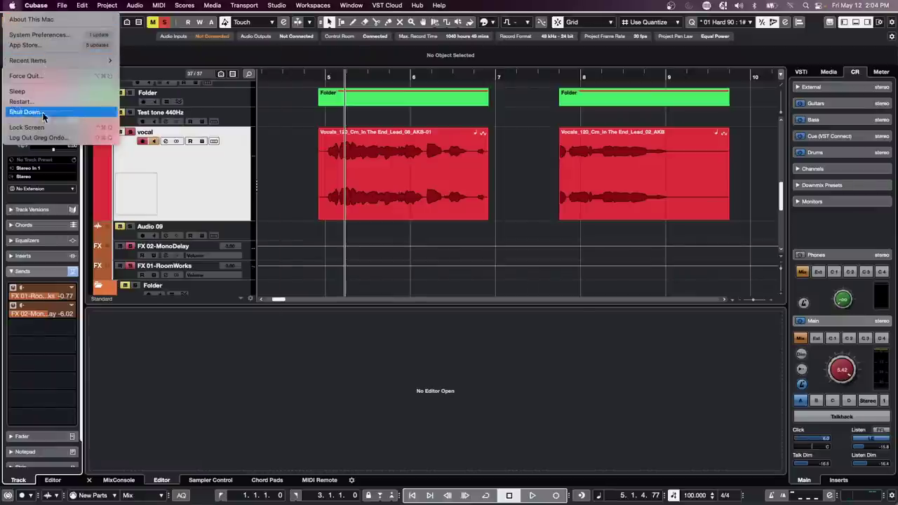
left_click(38, 34)
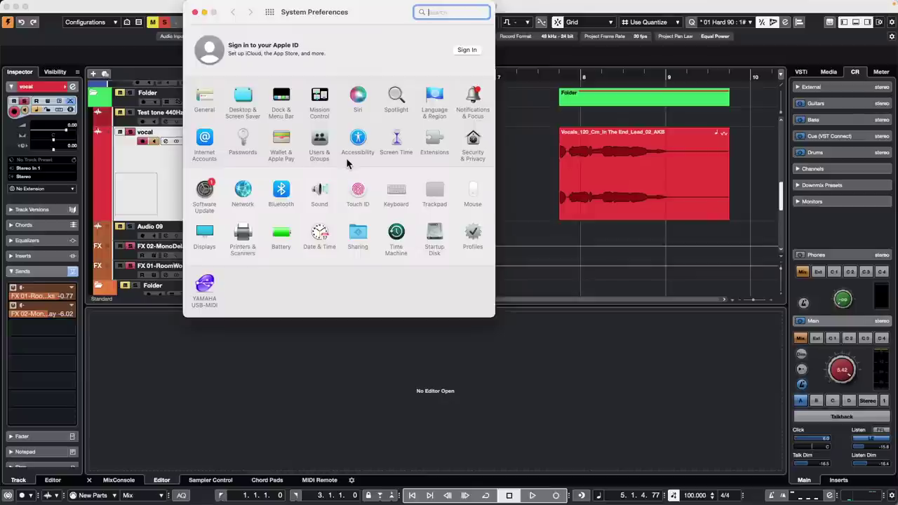
left_click(472, 195)
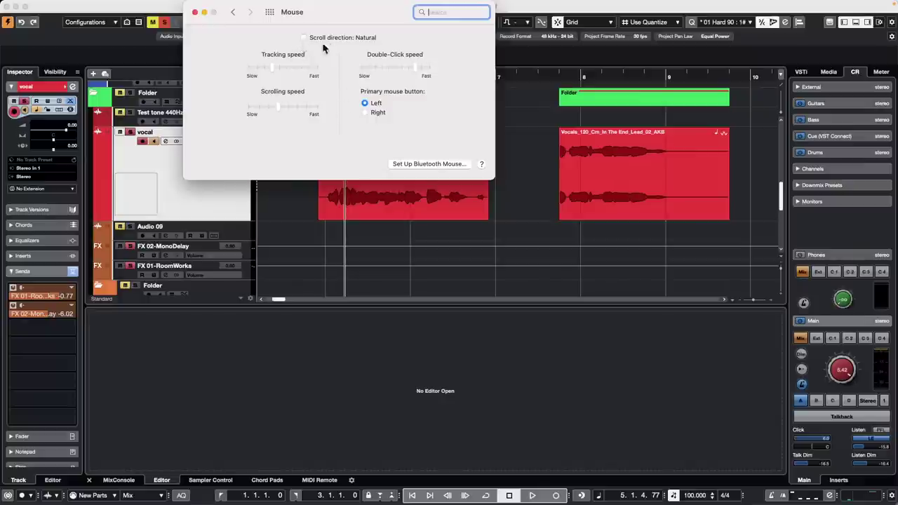
left_click(195, 13)
left_click(274, 172)
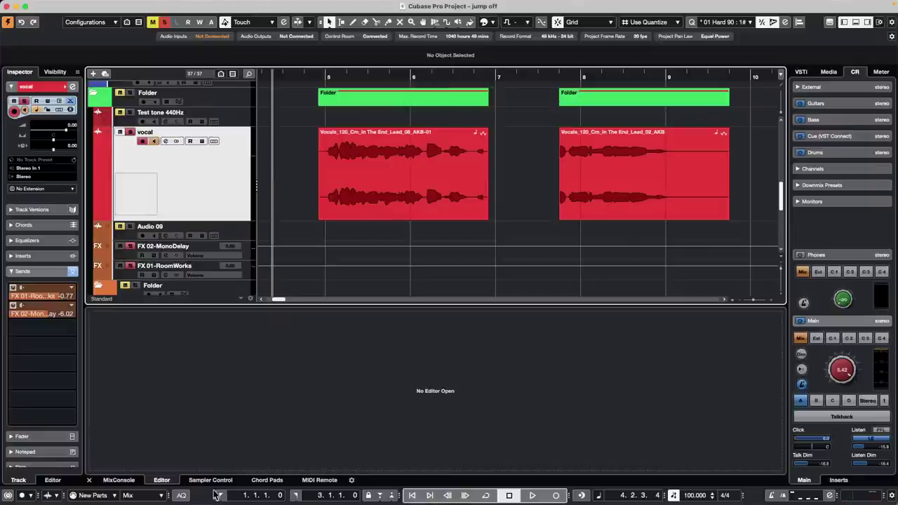
Launch WaveLab Pro 11 and open the recent project WaveLab 11.1
mouse_move(257, 501)
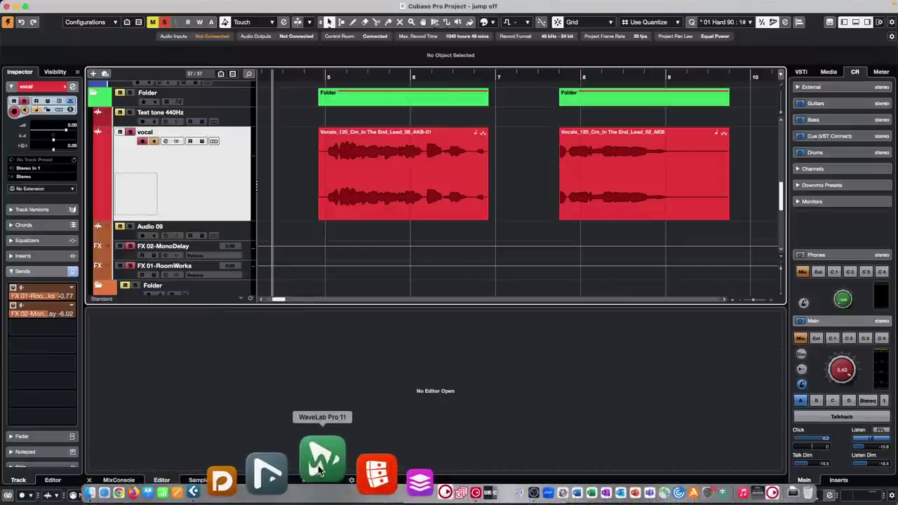
left_click(319, 463)
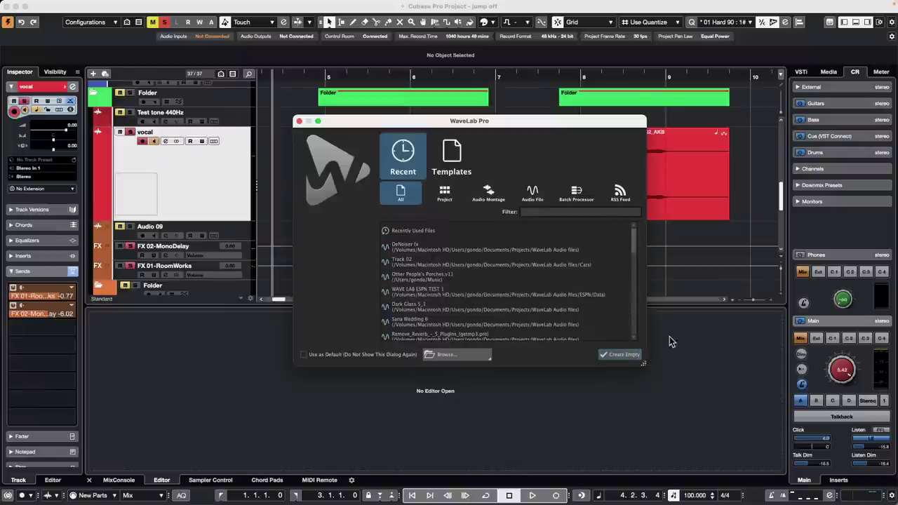
left_click(444, 195)
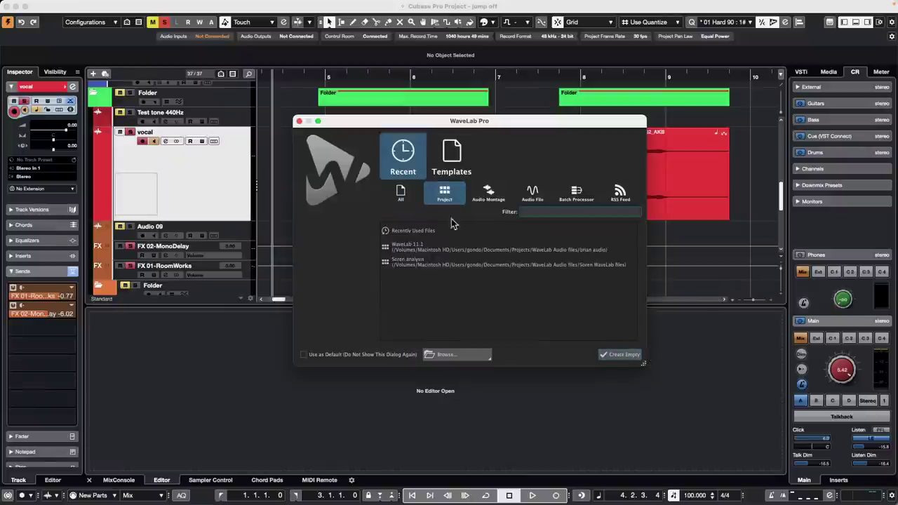
left_click(459, 245)
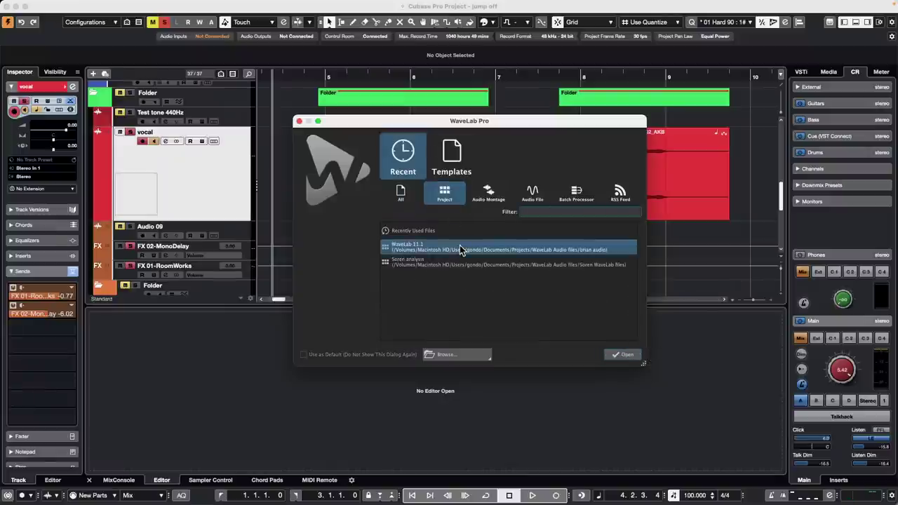
left_click(624, 355)
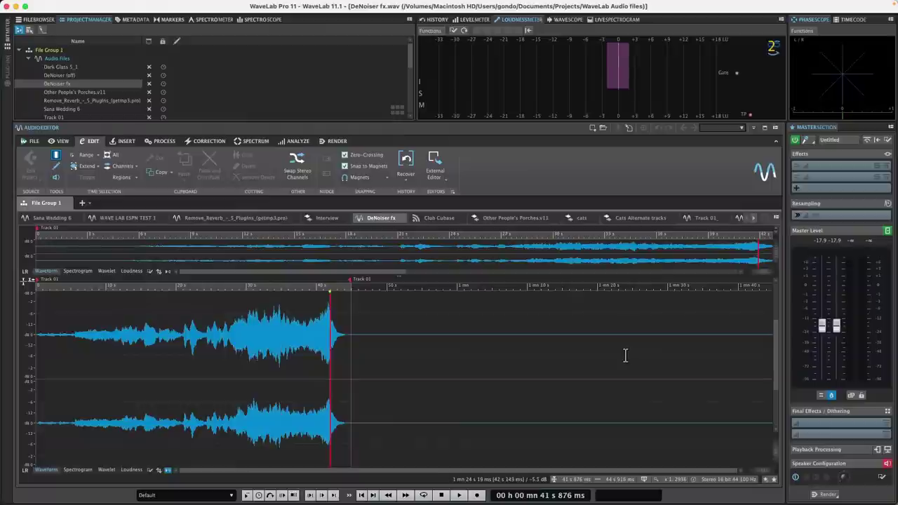
Open the Other People's Porches.v11 montage and examine the Track 05 and Track 01_ clips up close
left_click(238, 286)
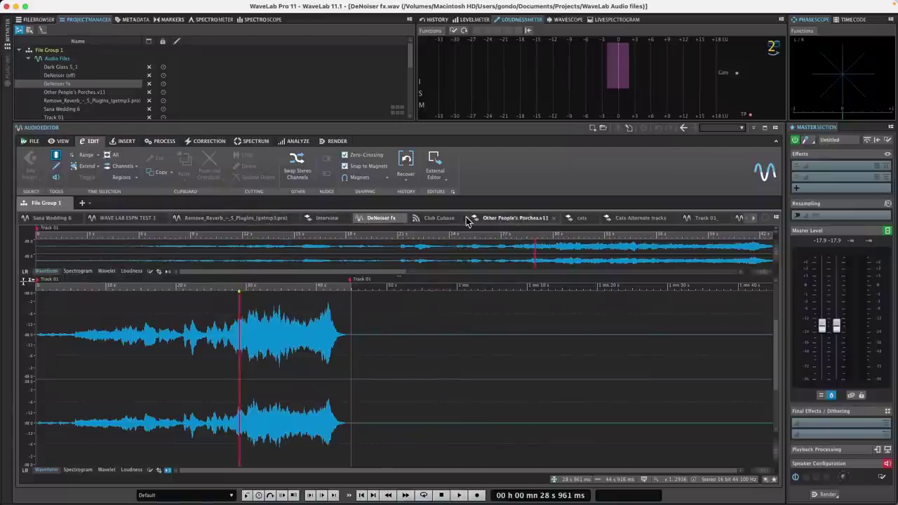
left_click(515, 218)
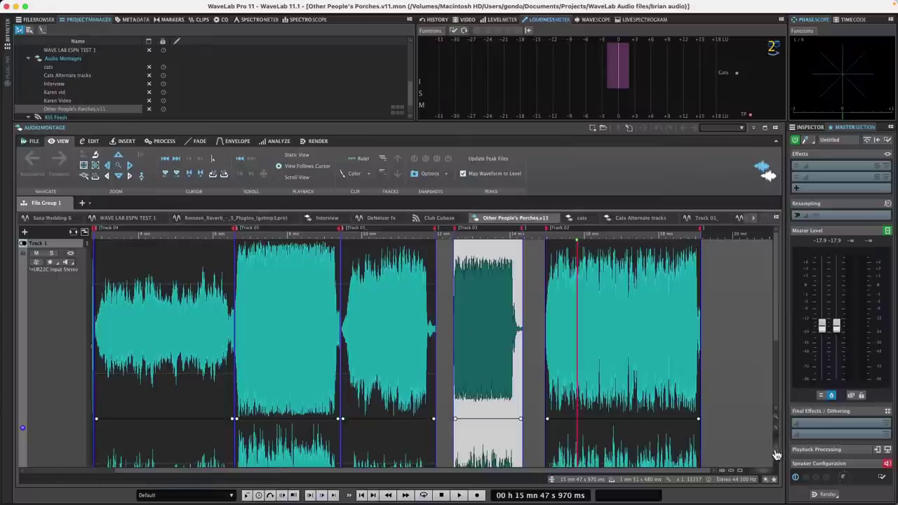
left_click_drag(777, 455, 777, 464)
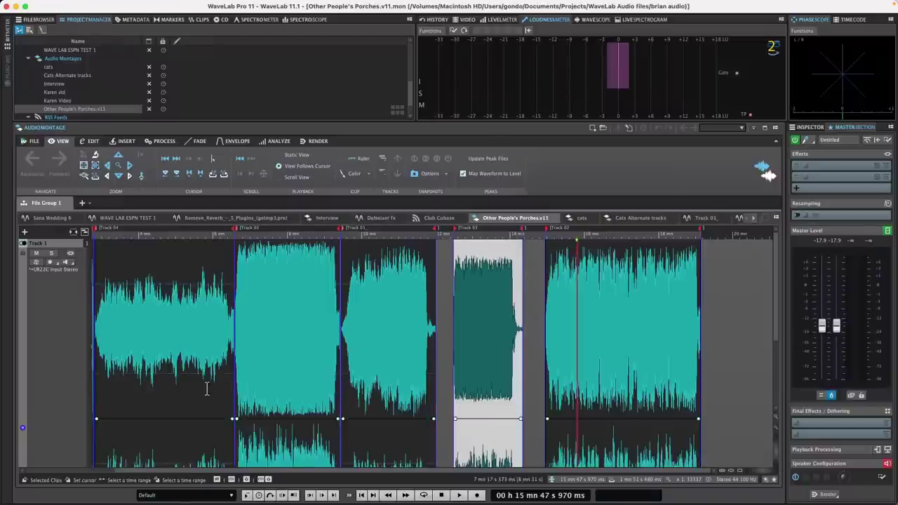
left_click(267, 235)
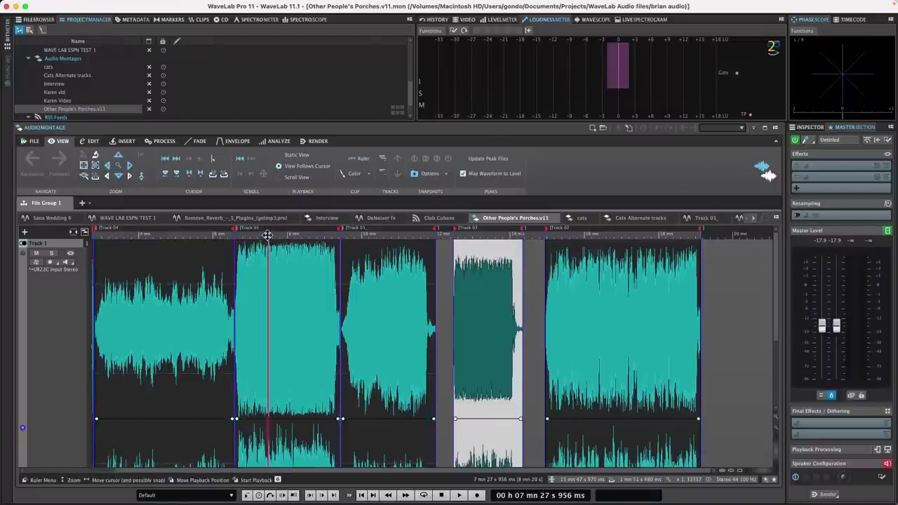
left_click_drag(268, 235, 268, 249)
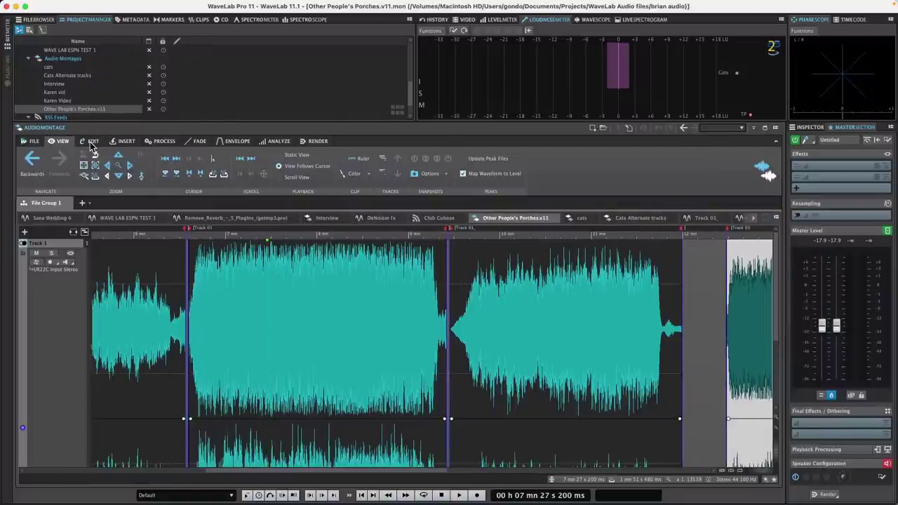
Select the Track 01_ clip in the montage and look through its process, envelope and clip commands
left_click(522, 351)
left_click(162, 141)
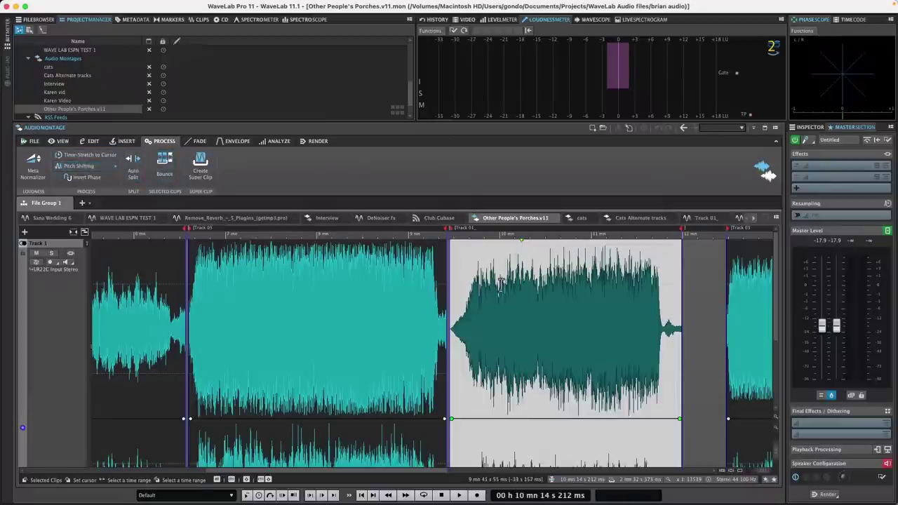
left_click(549, 302)
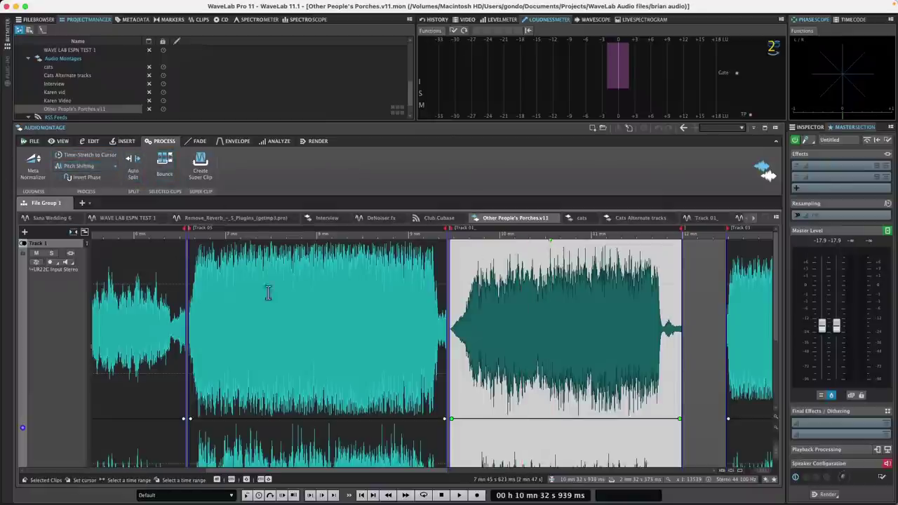
left_click(231, 143)
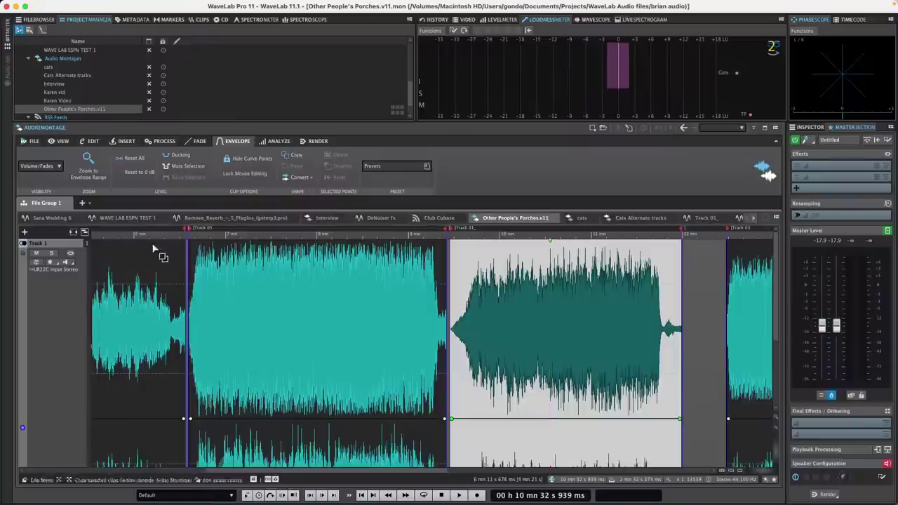
right_click(548, 322)
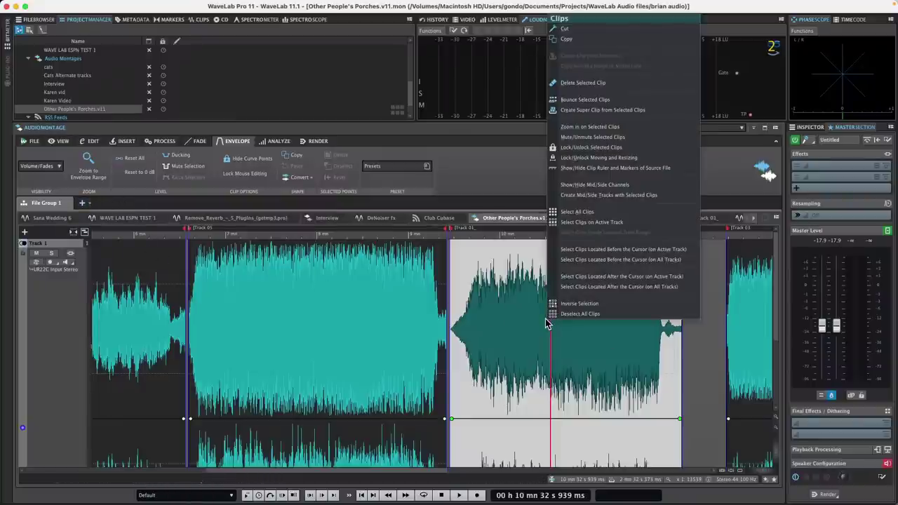
left_click(510, 316)
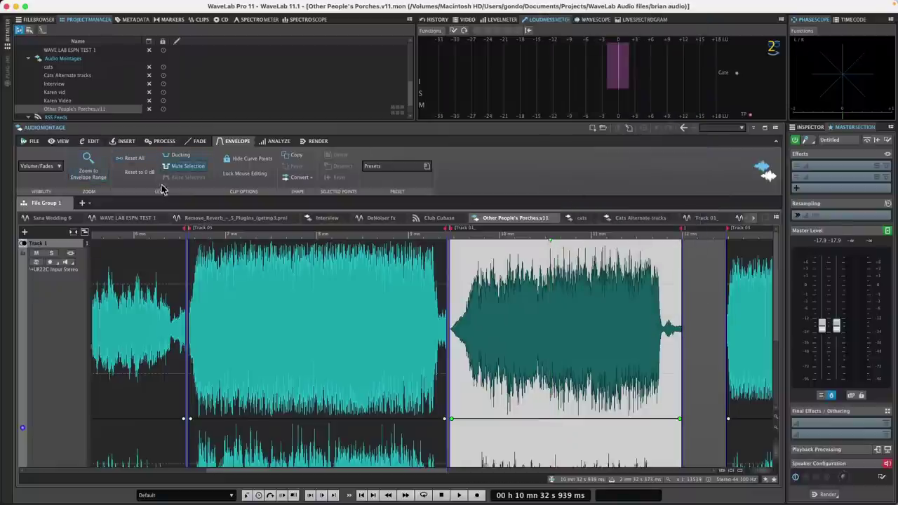
Open the Track 01_ clip's source in the audio editor and view the available processing functions
left_click(89, 144)
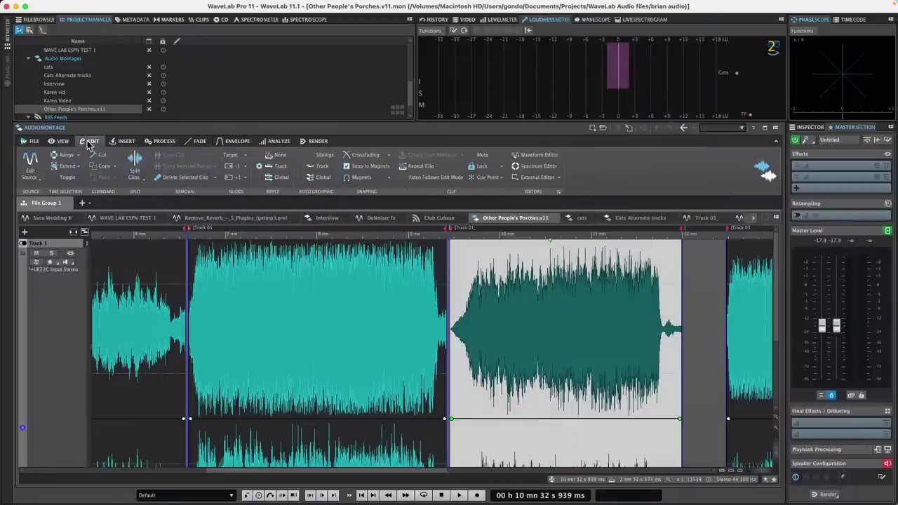
left_click(34, 161)
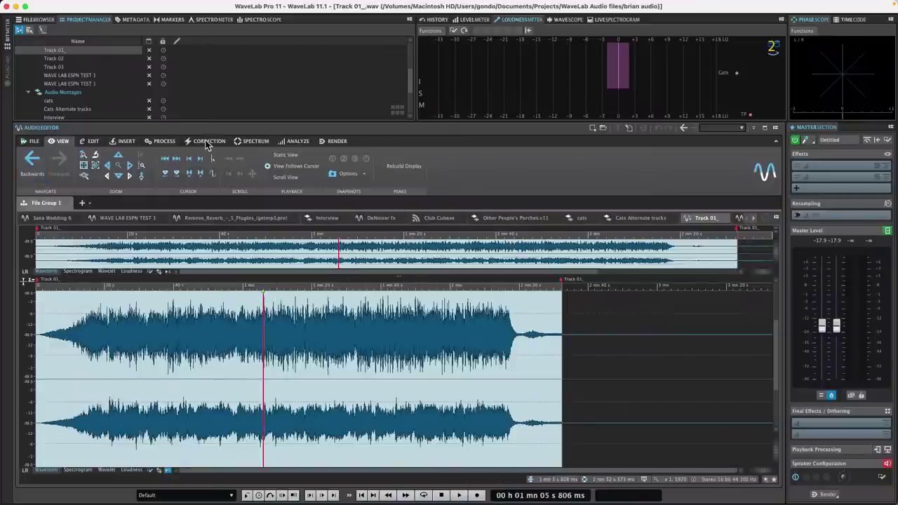
left_click(162, 141)
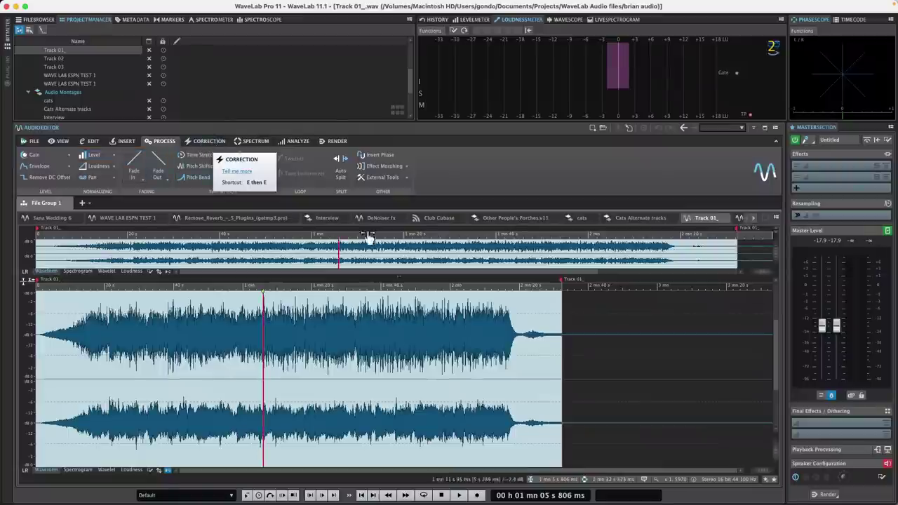
Return to the Other People's Porches.v11 montage and add a short fade-out to the end of the Track 01_ clip
left_click(500, 220)
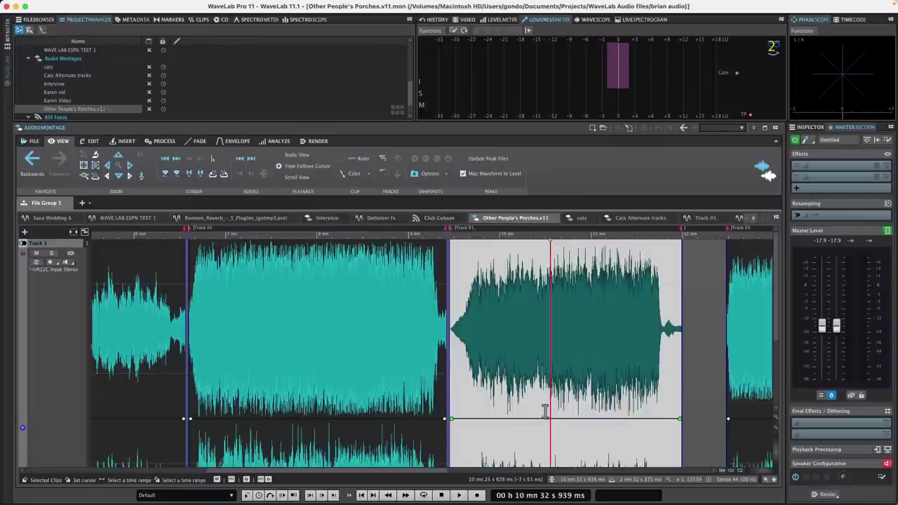
mouse_move(545, 420)
left_mouse_down()
mouse_move(546, 372)
mouse_move(545, 404)
mouse_move(561, 426)
left_mouse_up()
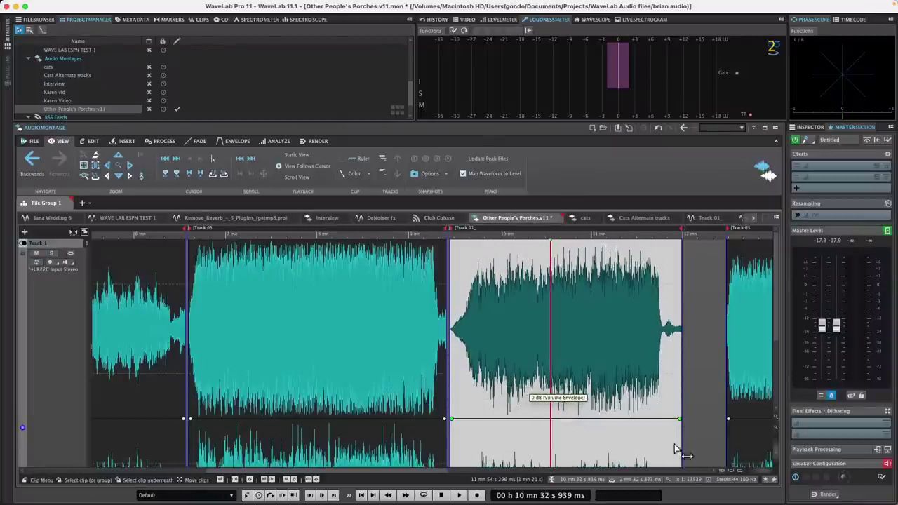
left_click_drag(680, 419, 660, 419)
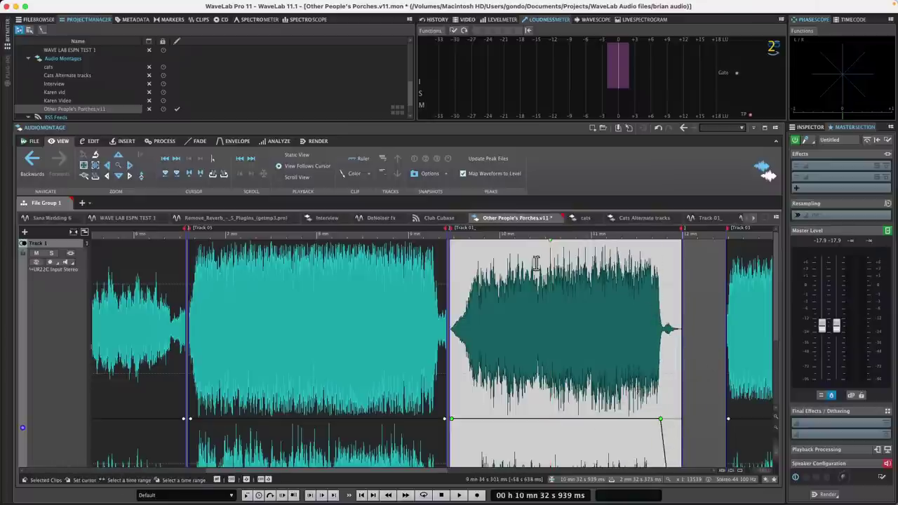
Open the Cats Alternate tracks montage and give its Track 03 clip a long fade-in and fade-out
left_click(638, 219)
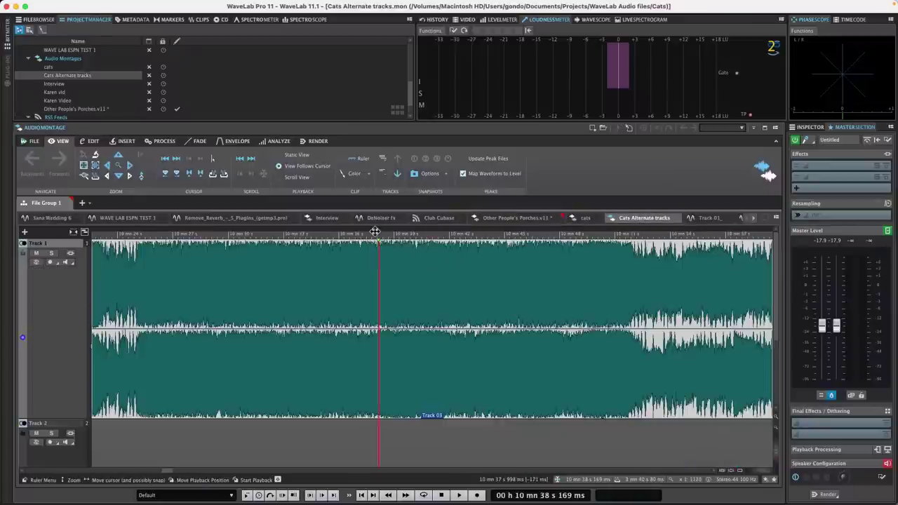
left_click_drag(375, 232, 379, 215)
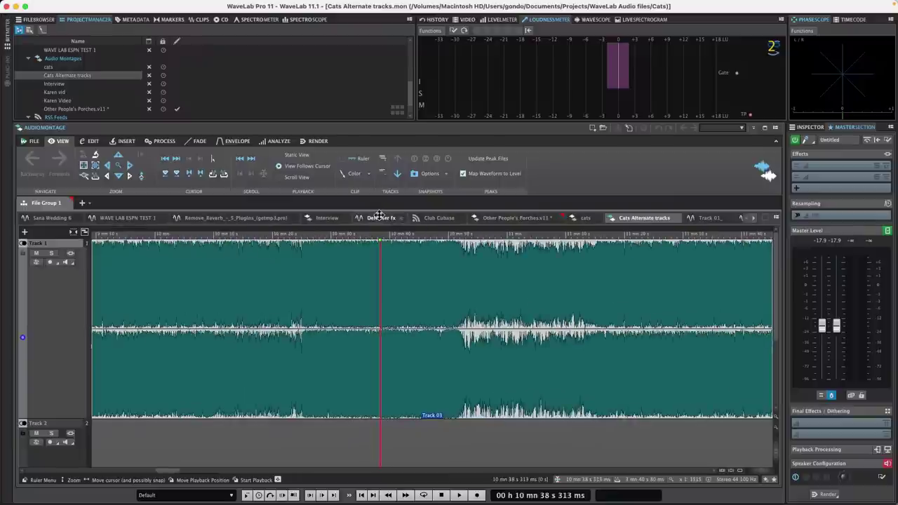
left_click_drag(410, 232, 411, 212)
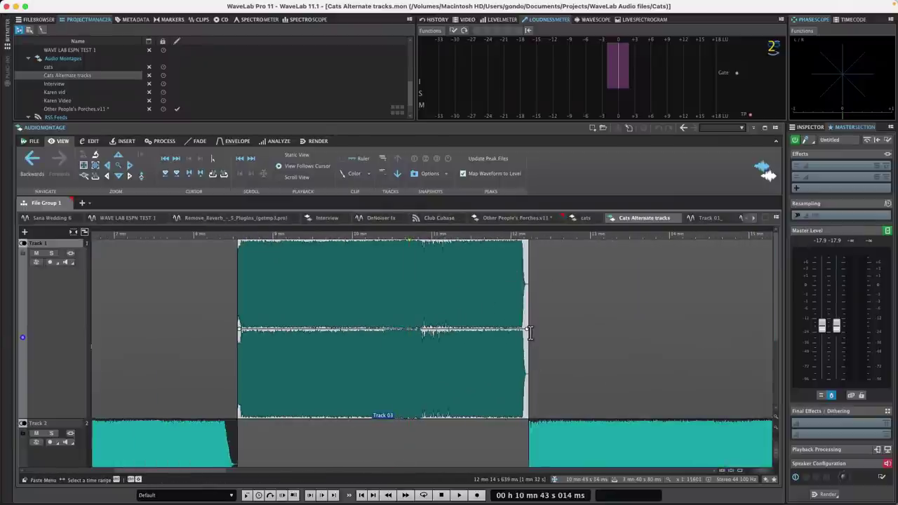
left_click_drag(528, 329, 476, 338)
left_click_drag(256, 339, 327, 340)
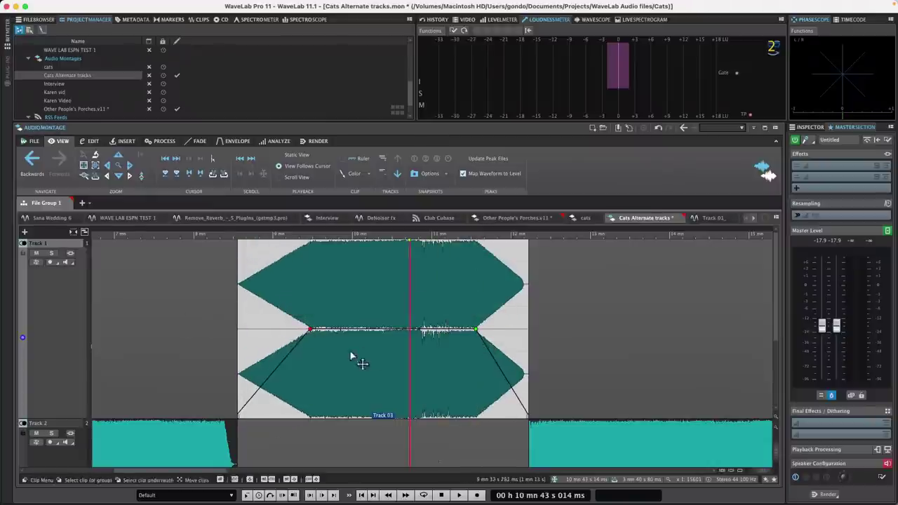
left_click(395, 377)
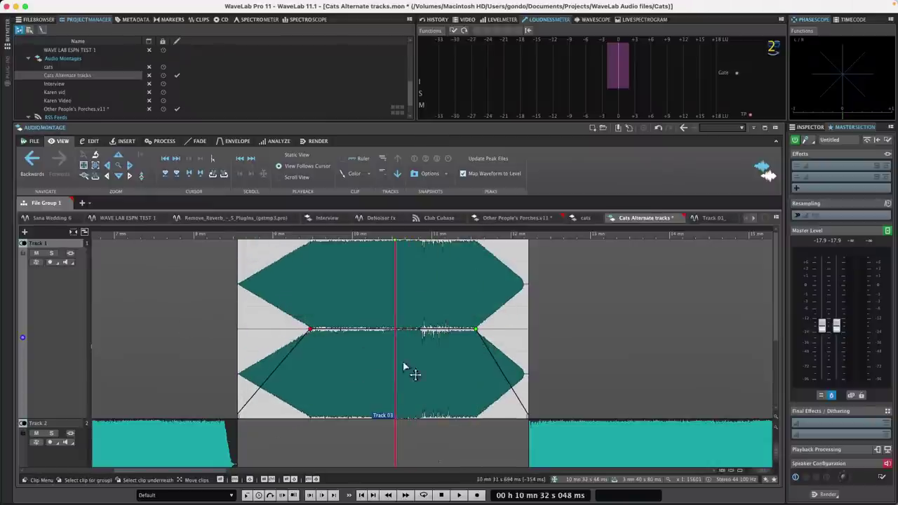
Open the Track 03 clip's source in the audio editor and check the commands available for the audio selection
left_click(33, 141)
left_click(58, 141)
left_click(89, 141)
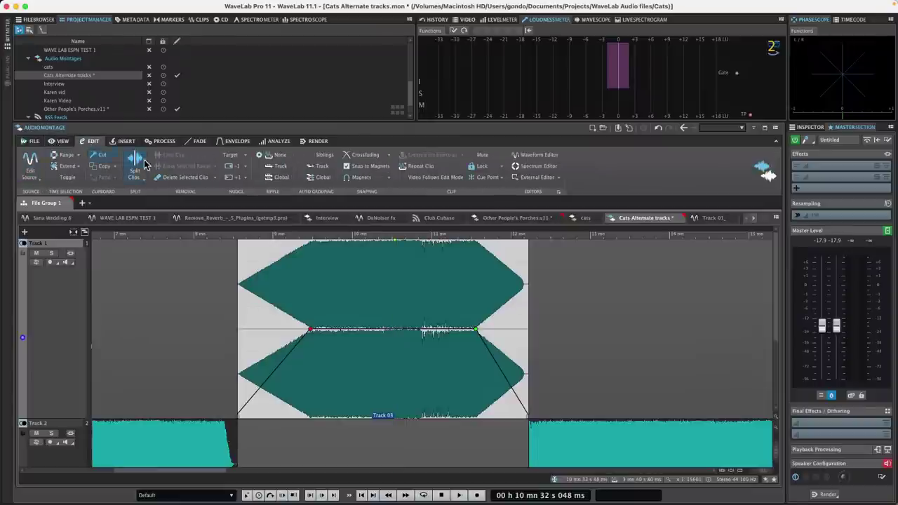
left_click(31, 159)
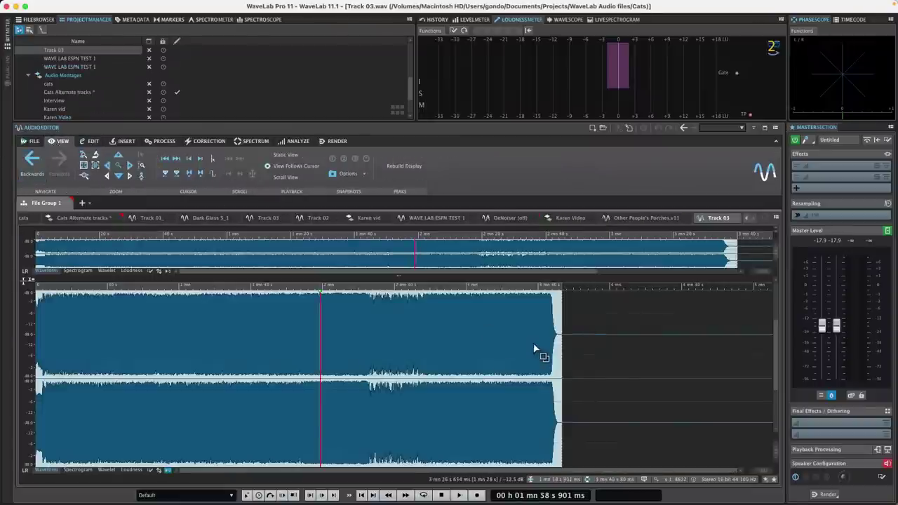
right_click(243, 325)
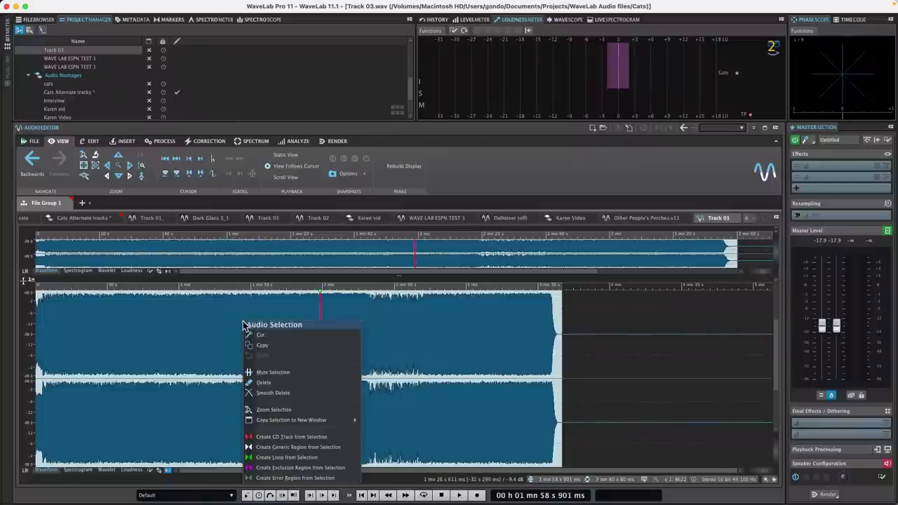
left_click(395, 321)
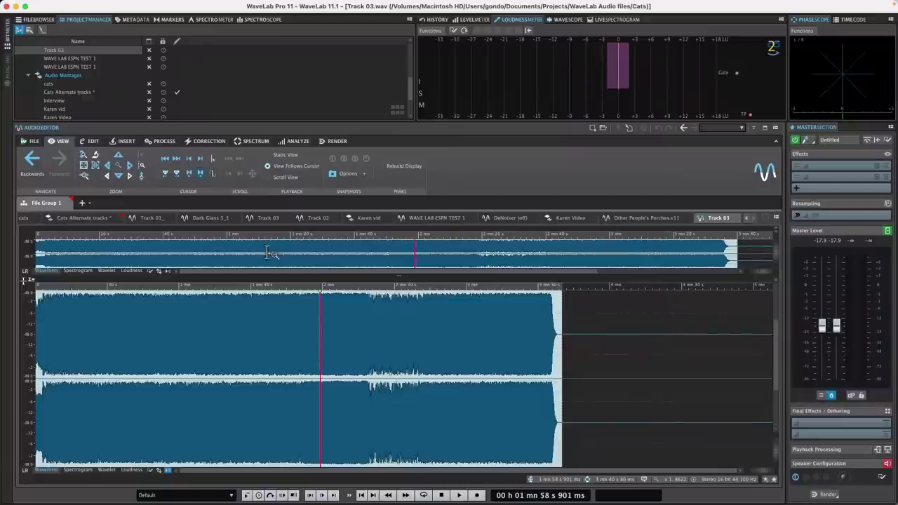
Quit WaveLab without saving the modified montages and return to the Cubase project
mouse_move(63, 5)
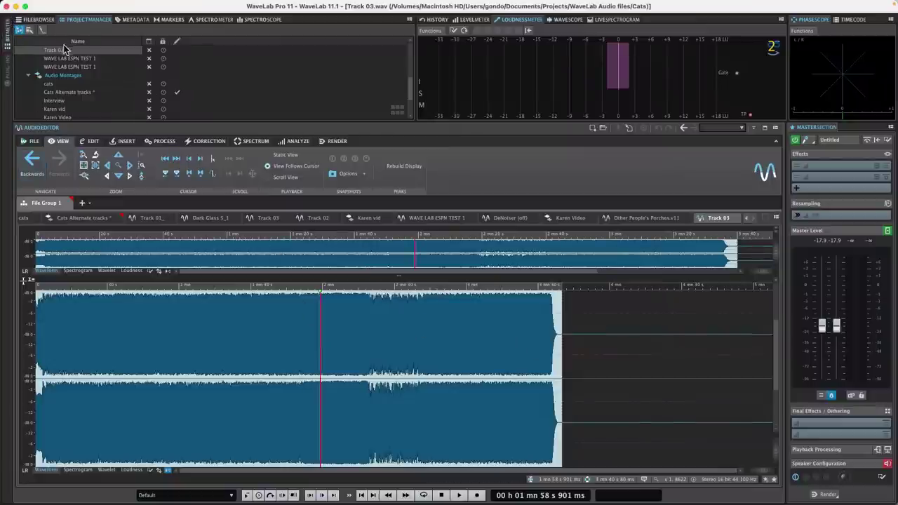
left_click(9, 6)
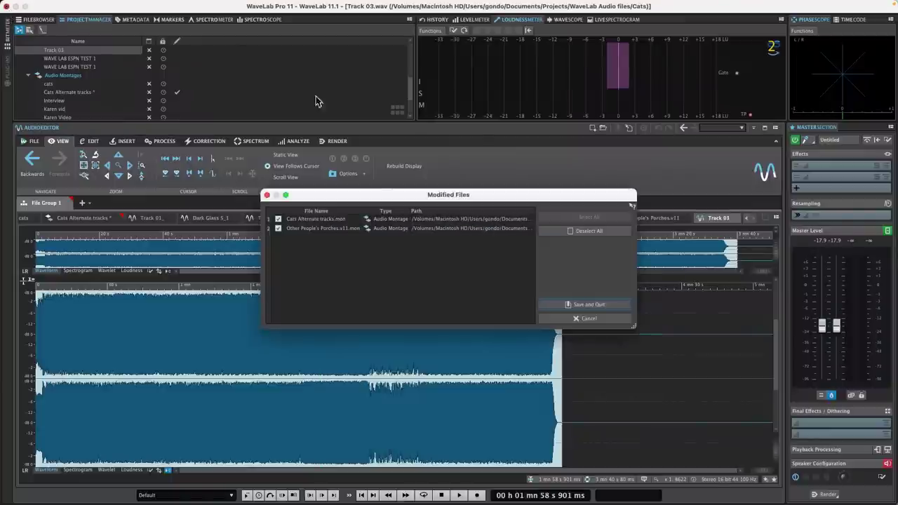
left_click(599, 232)
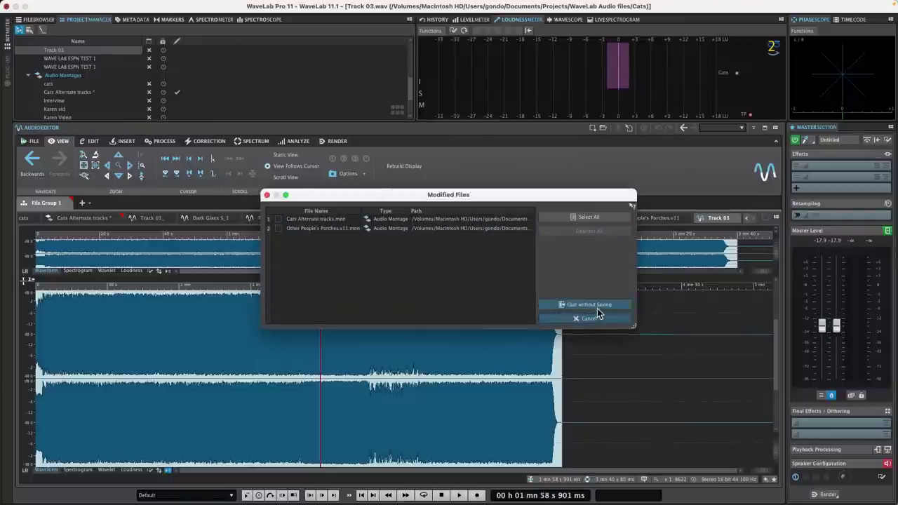
left_click(599, 306)
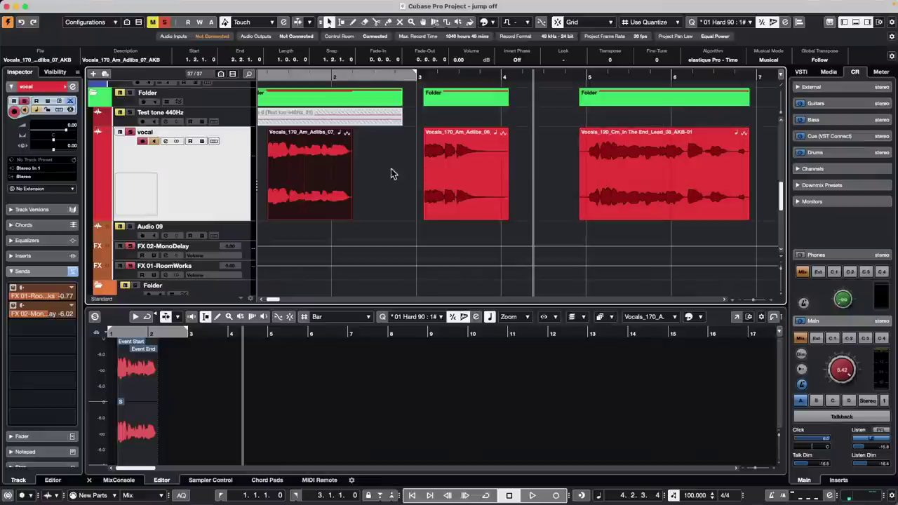
Duplicate the vocal track together with its events
right_click(190, 186)
mouse_move(271, 187)
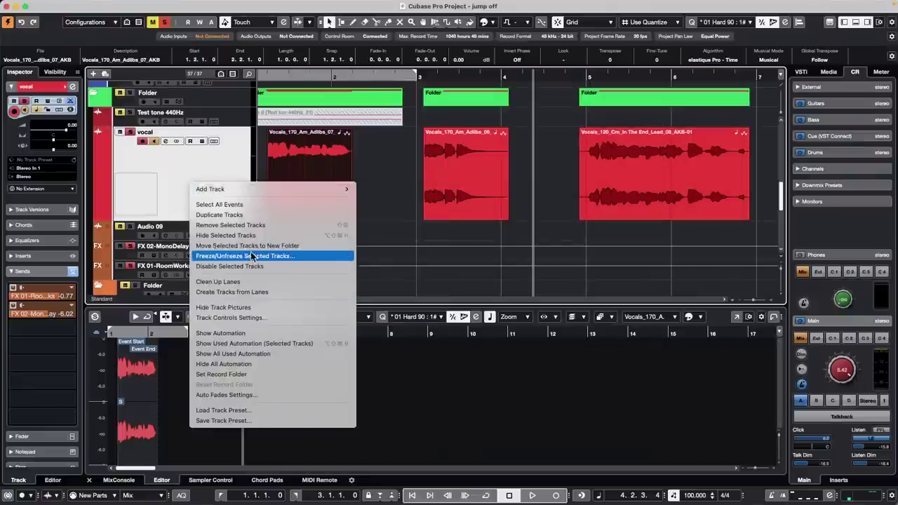
left_click(259, 215)
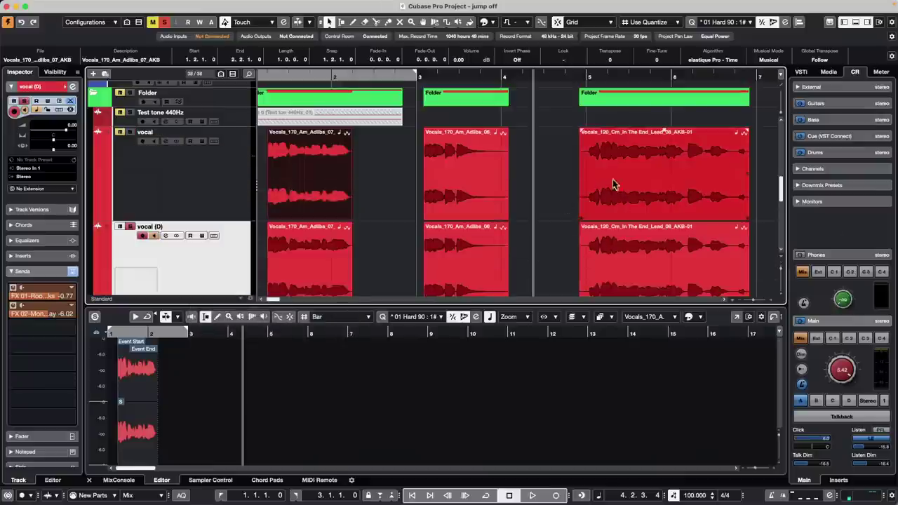
Bounce the Vocals_120_Cm_In The End_Lead_08 event on the duplicated vocal track and replace the original event with the result
scroll(588, 195, "down", 1)
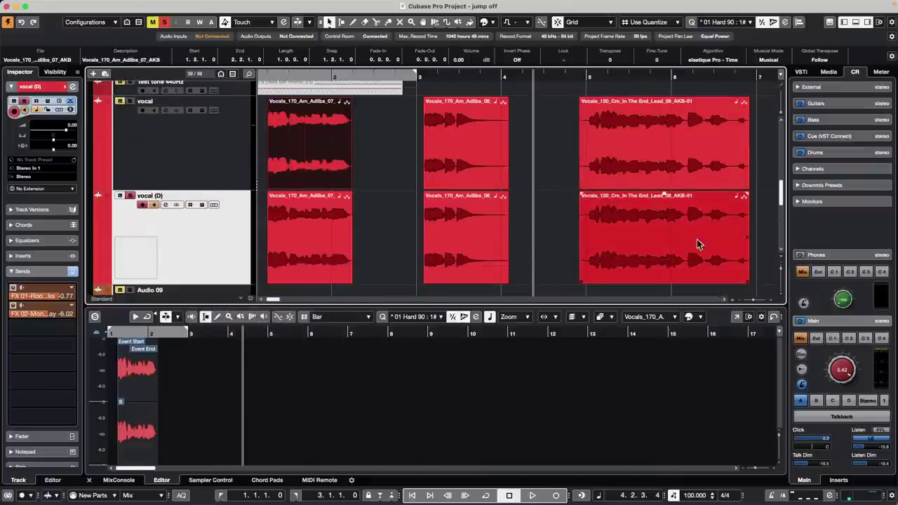
left_click(634, 247)
mouse_move(196, 4)
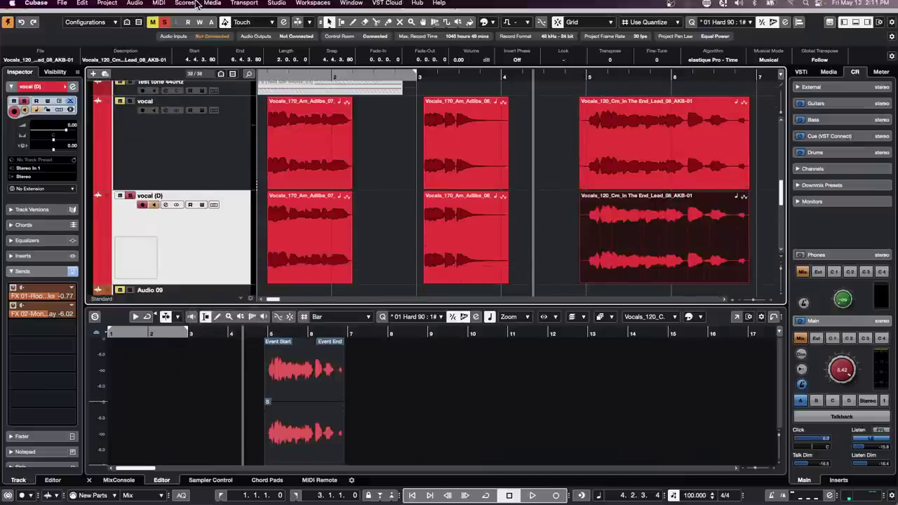
left_click(134, 3)
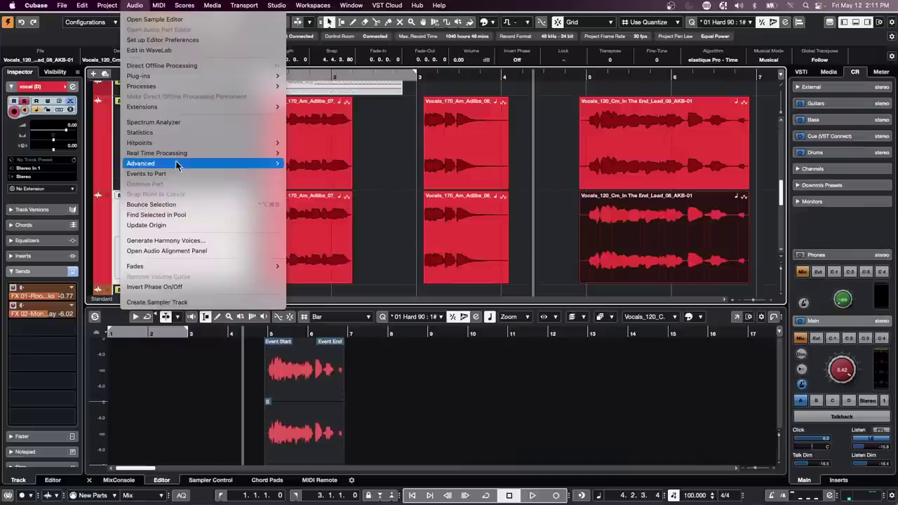
left_click(180, 207)
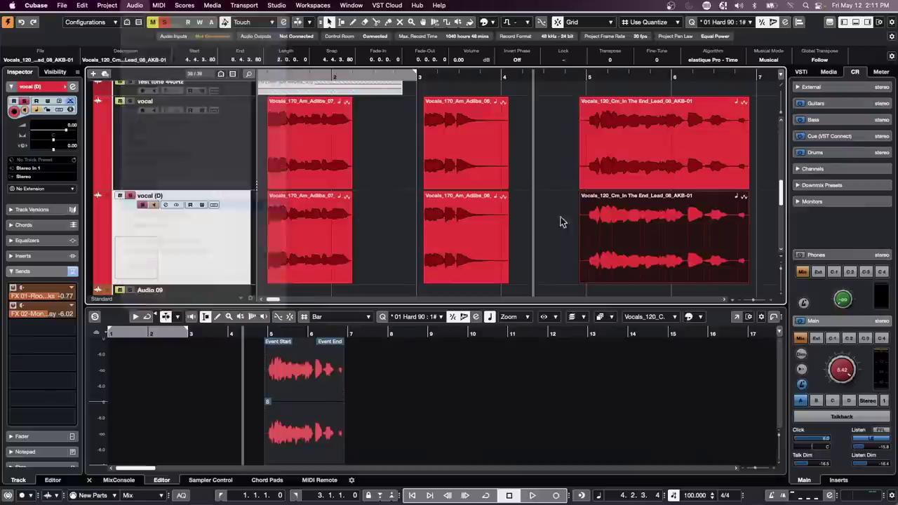
left_click(502, 171)
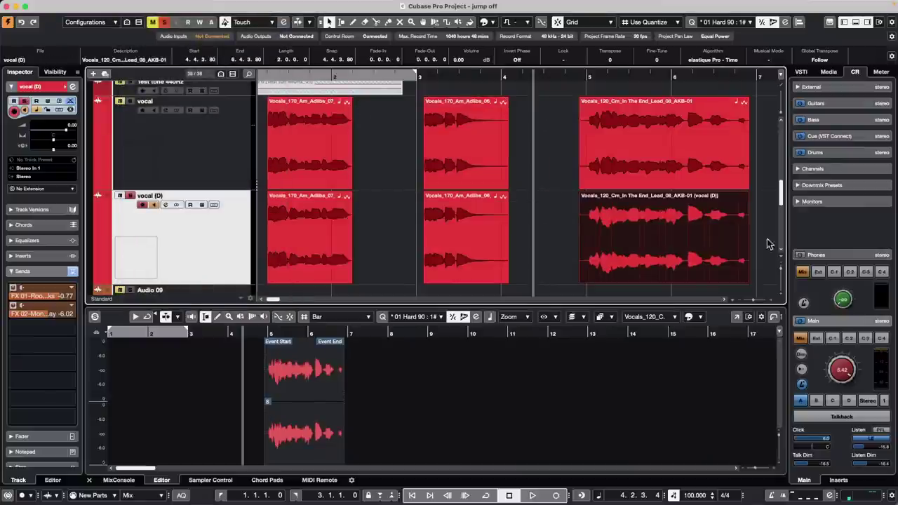
Compare the Musical Mode status of the original Lead_08 vocal event with that of its bounced copy
left_click(669, 118)
left_click(671, 214)
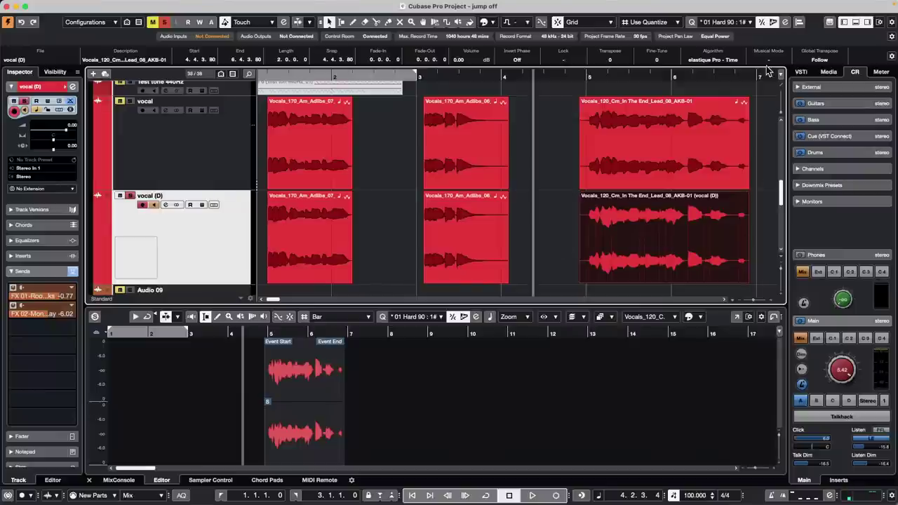
left_click(685, 148)
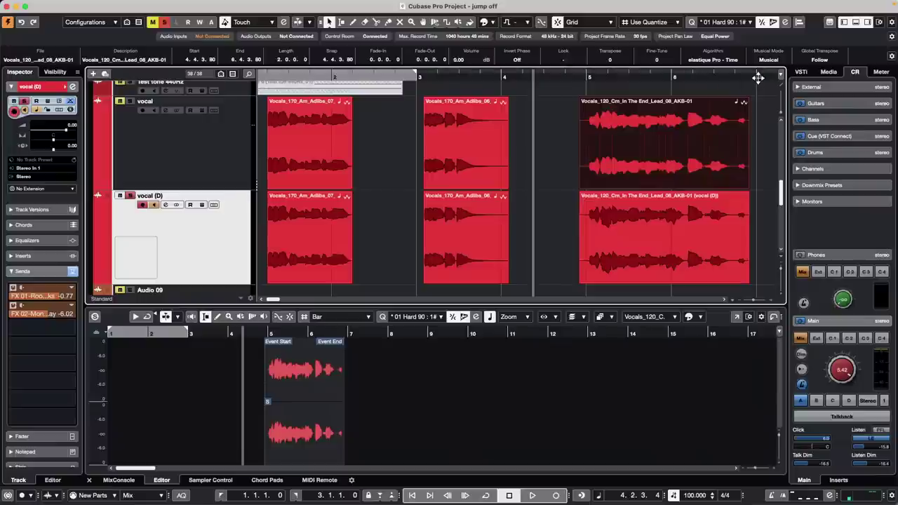
Time-warp the project grid with the Warp tool, slowing the tempo to 86.909 BPM
right_click(674, 92)
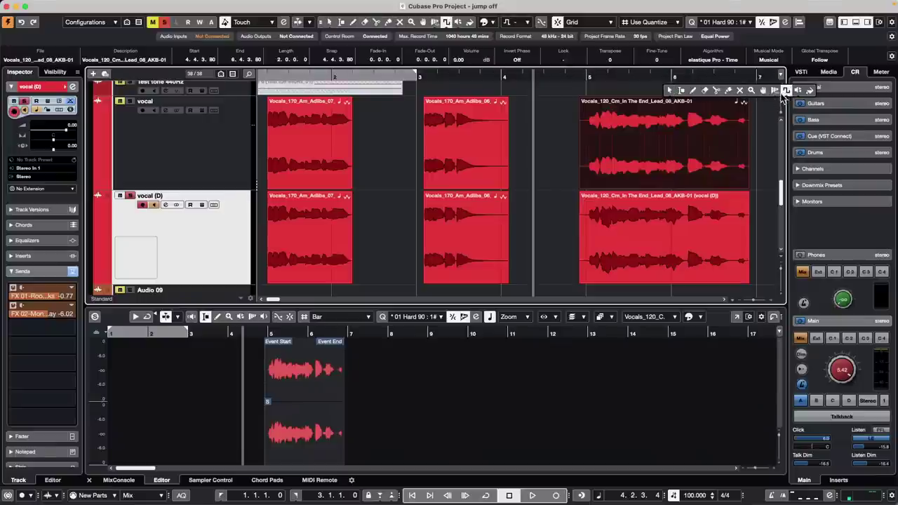
left_click(783, 93)
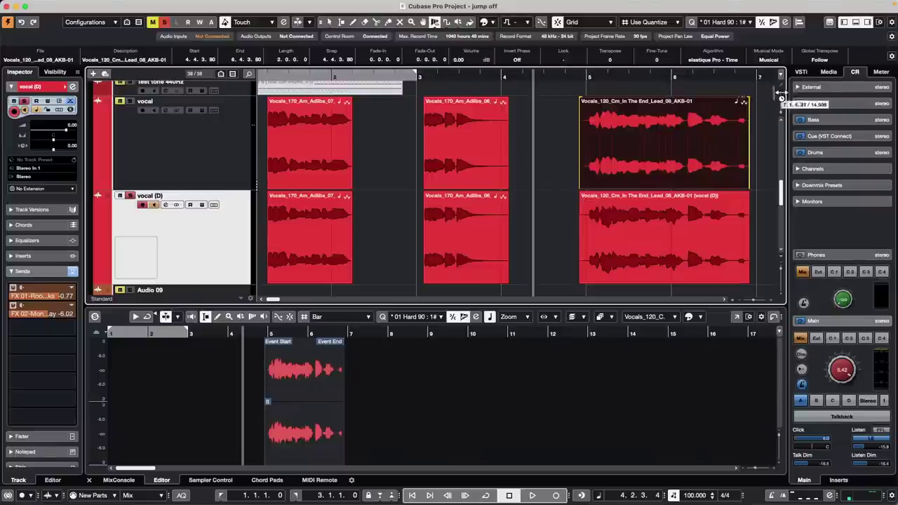
left_click(678, 88)
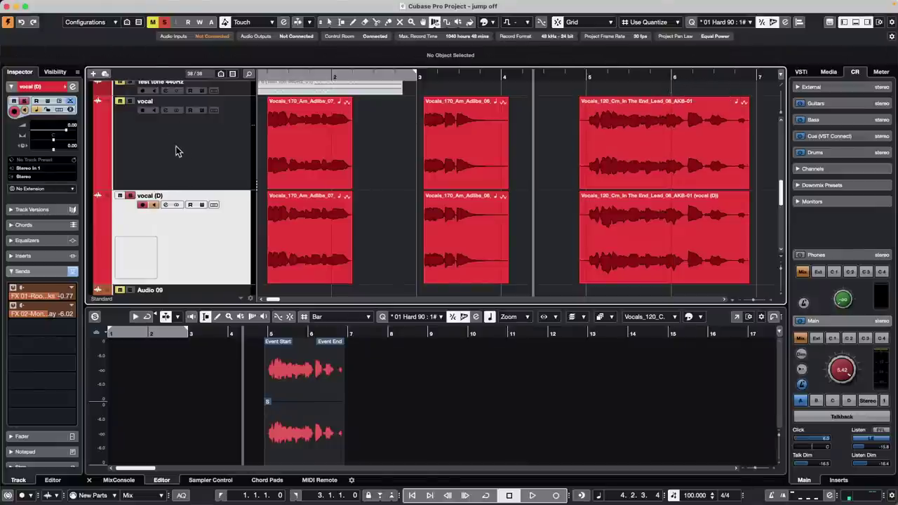
scroll(176, 147, "up", 5)
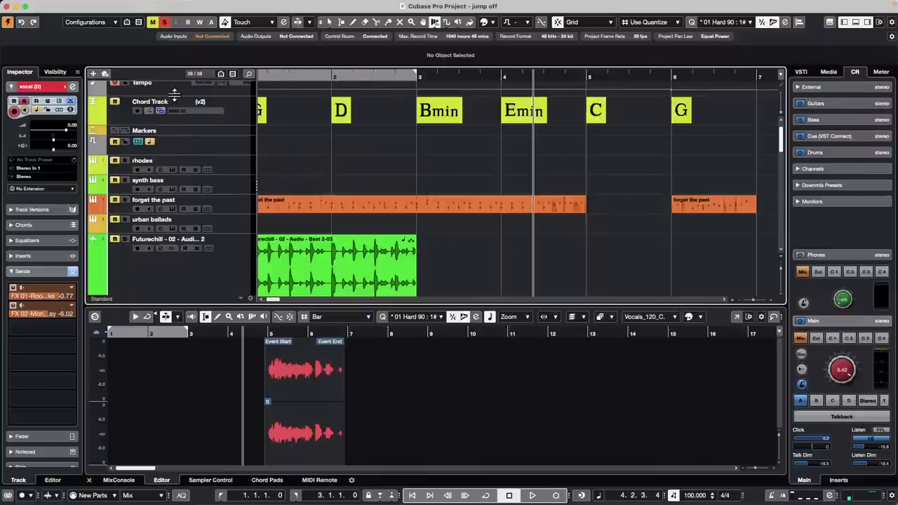
scroll(295, 140, "down", 6)
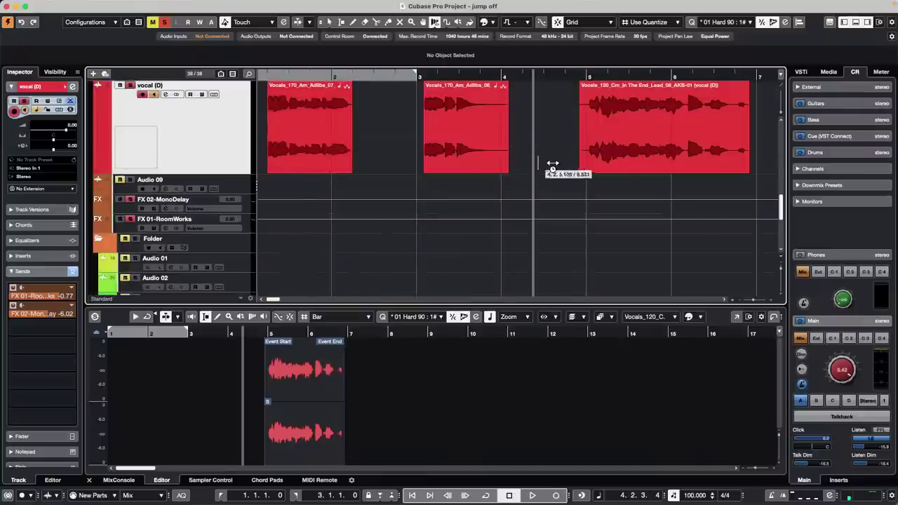
scroll(551, 165, "up", 3)
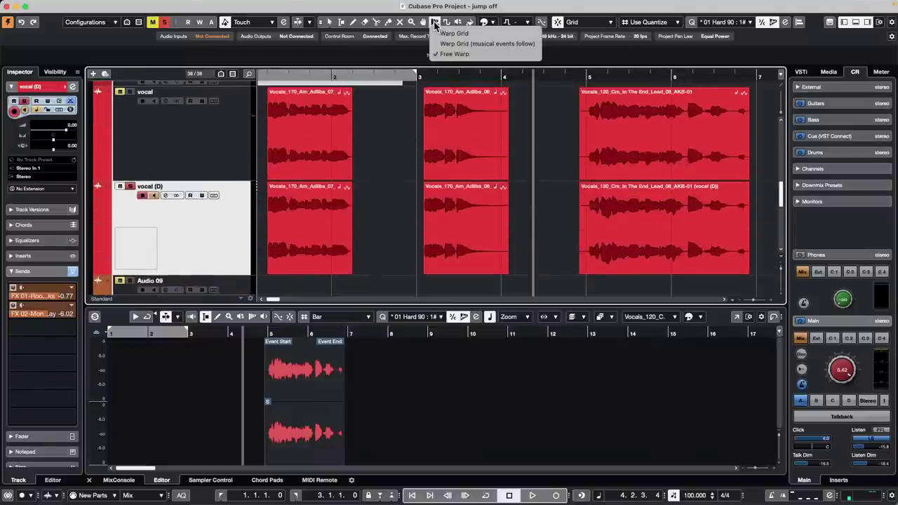
left_click_drag(679, 84, 513, 245)
Compare how the original and bounced Lead_08 vocal events respond to the warped tempo
left_click(511, 245)
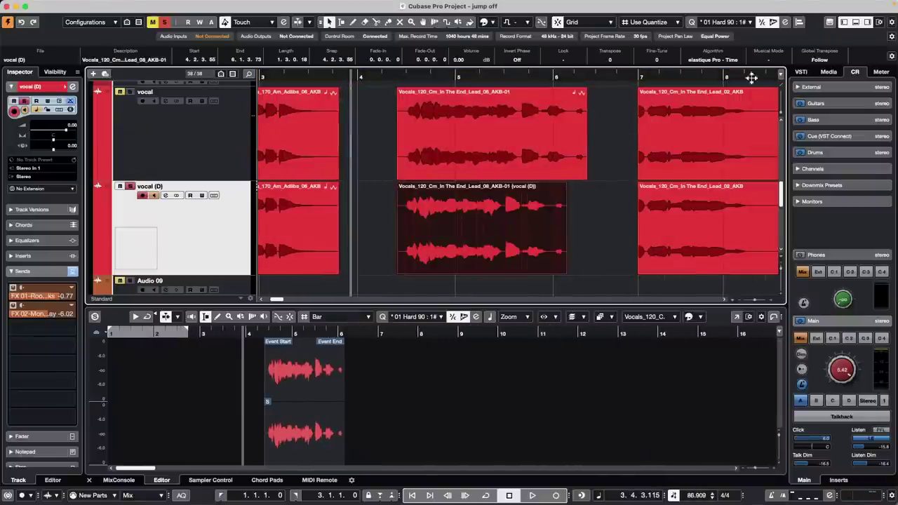
left_click(554, 137)
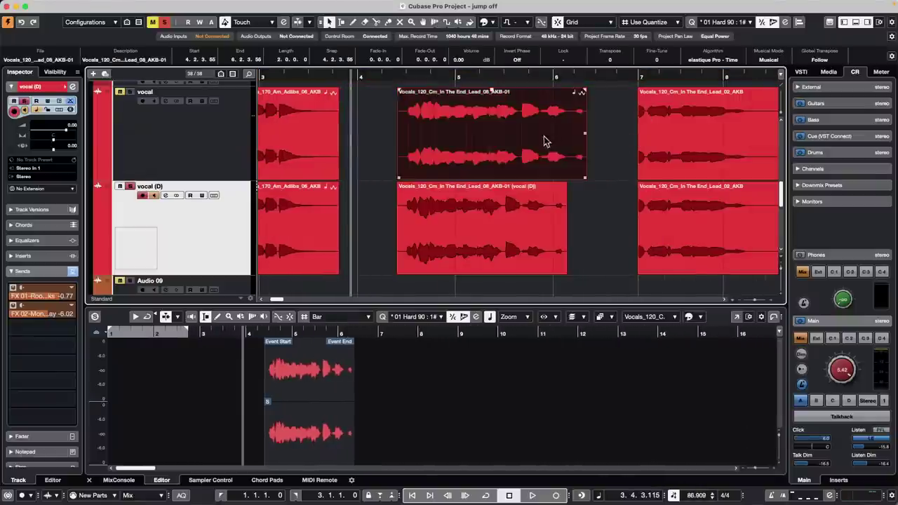
left_click(512, 225)
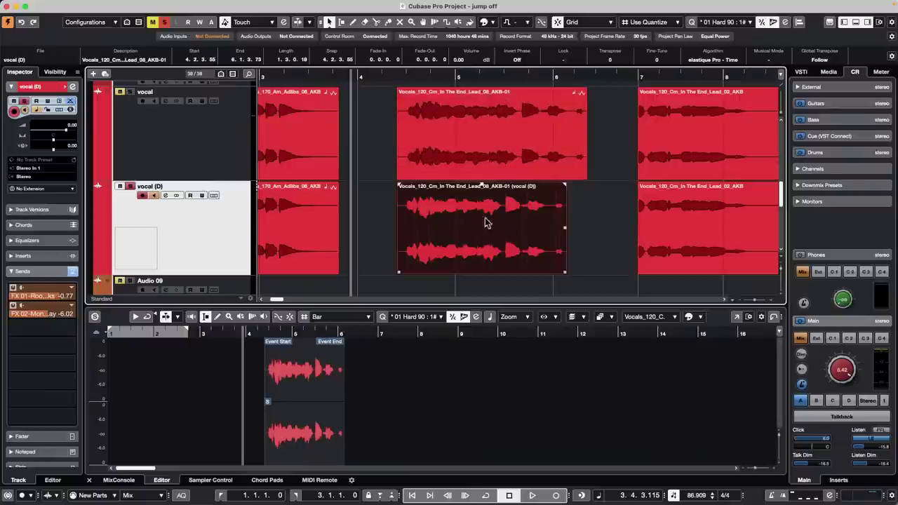
Toggle Musical Mode repeatedly for the bounced Lead_08 event on the duplicated vocal track
left_click(771, 60)
left_click(771, 61)
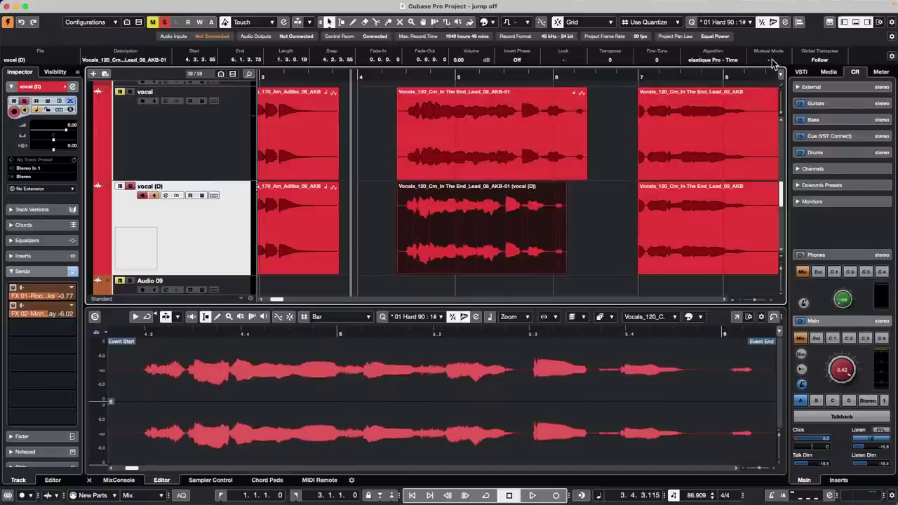
left_click(771, 61)
left_click(771, 60)
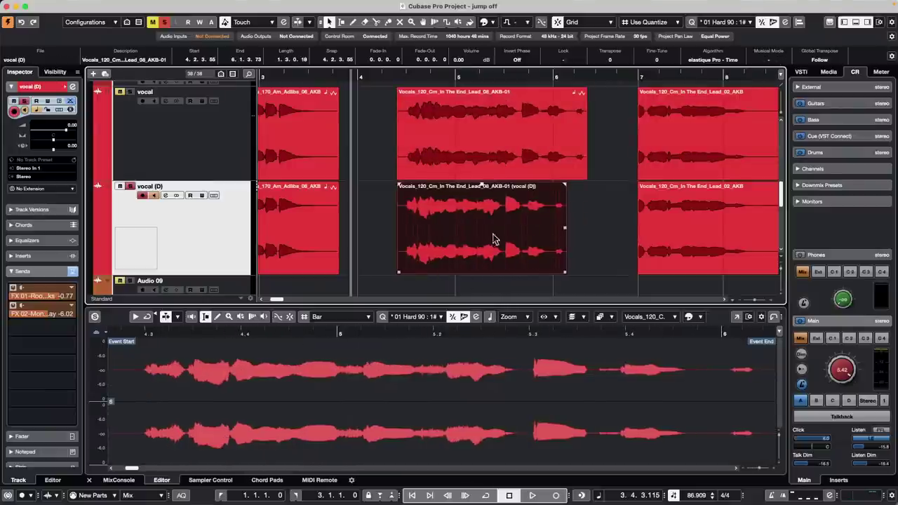
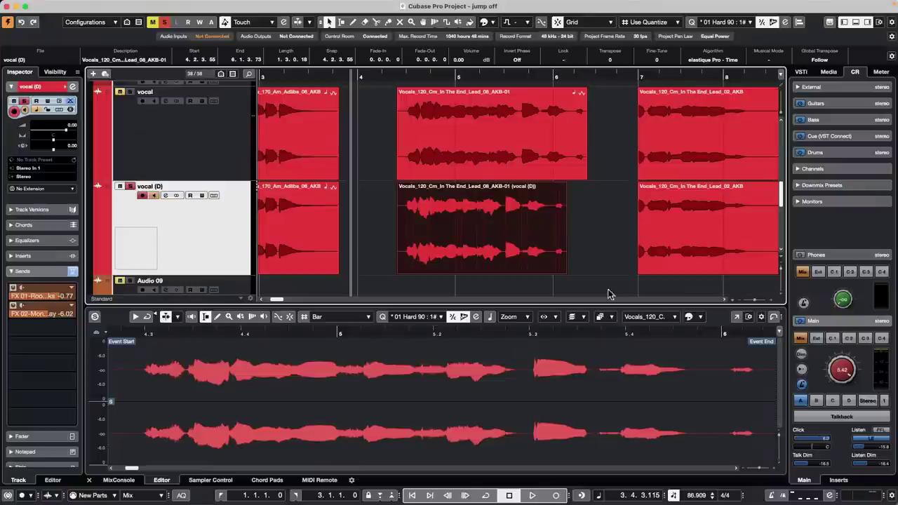
Launch WaveLab Elements 11 from the Applications folder and dismiss the VST 2 plug-in notice
mouse_move(344, 503)
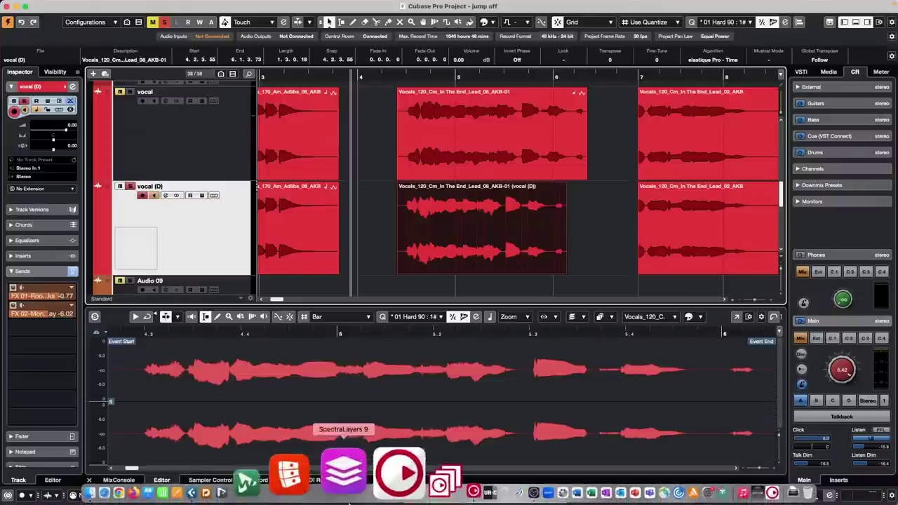
left_click(180, 484)
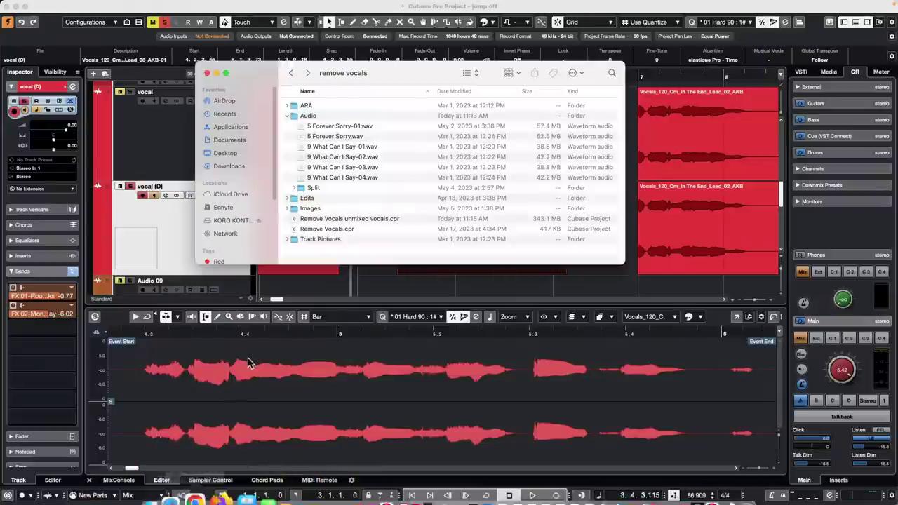
left_click(239, 128)
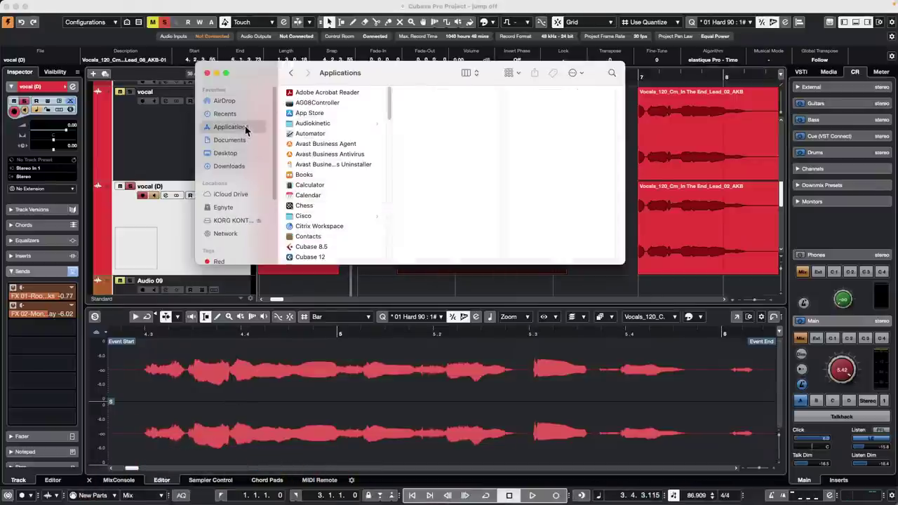
scroll(349, 184, "down", 5)
scroll(350, 184, "down", 10)
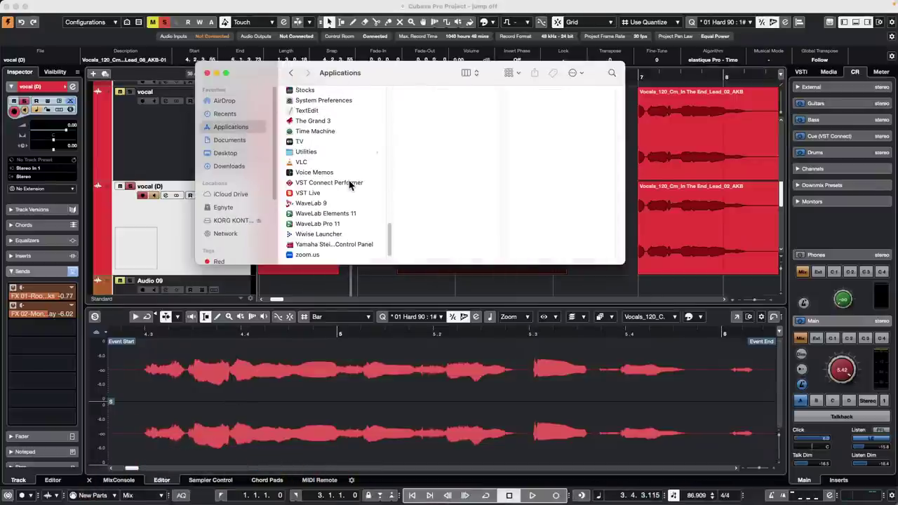
left_click(346, 217)
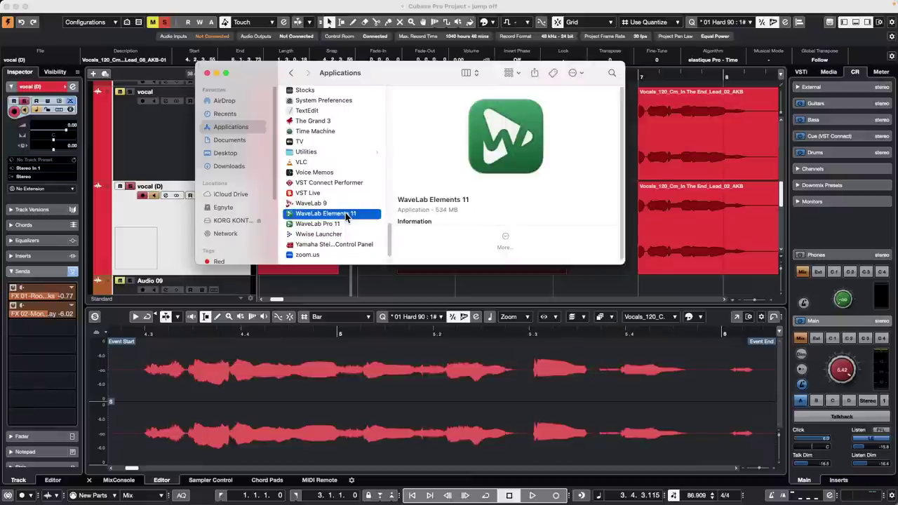
double_click(345, 215)
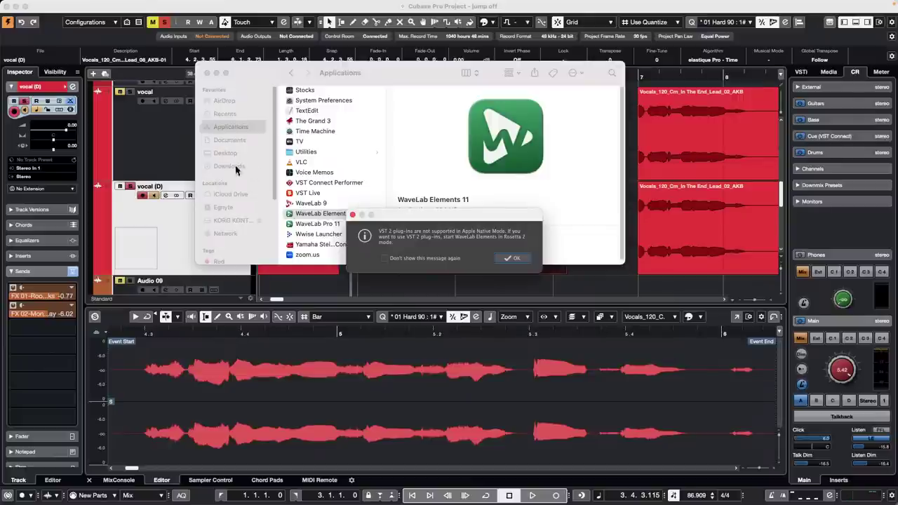
left_click(513, 258)
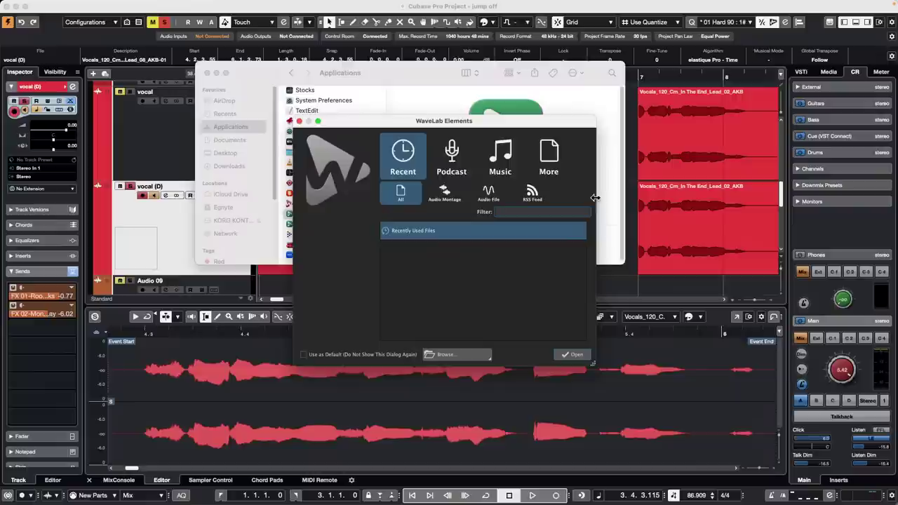
Check the WaveLab Elements start categories and start with an empty workspace from the recent audio files category
left_click(549, 155)
left_click(399, 156)
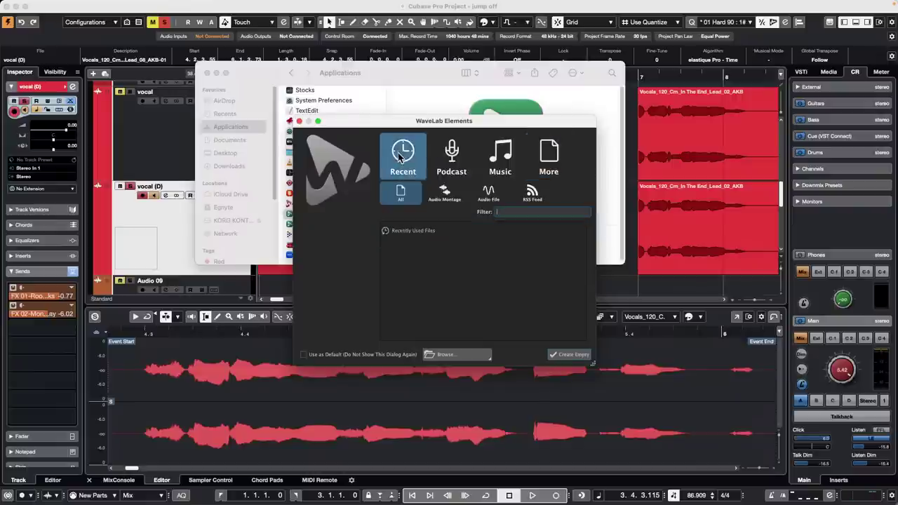
left_click(490, 194)
left_click(578, 359)
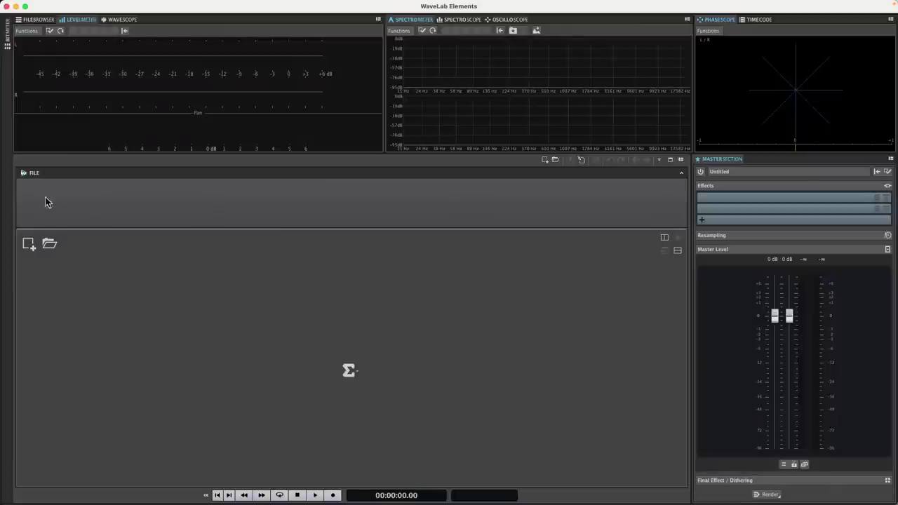
Bring up the file browser for opening an existing audio file instead of creating a new one
left_click(30, 246)
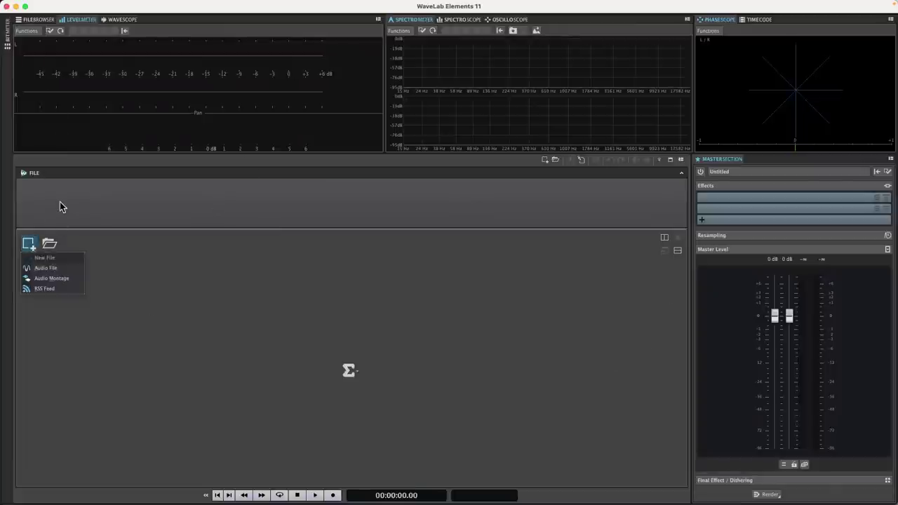
mouse_move(64, 270)
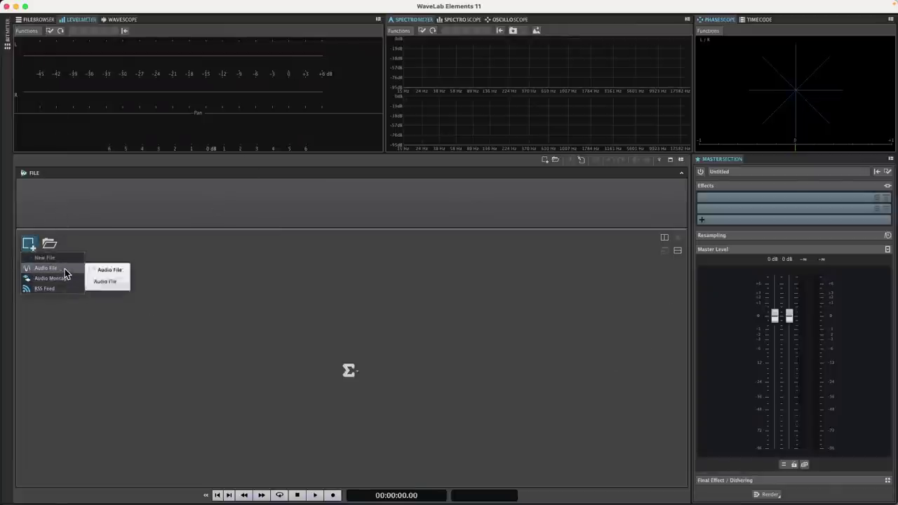
left_click(106, 268)
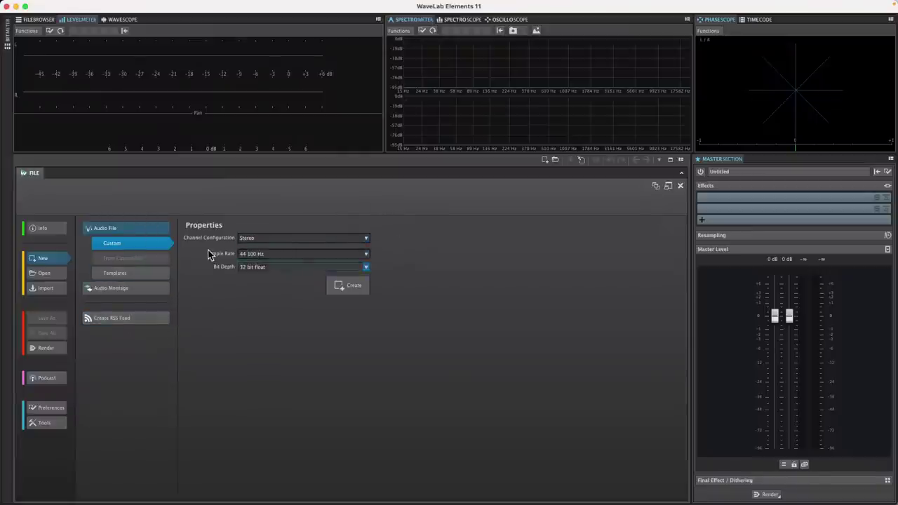
left_click(44, 273)
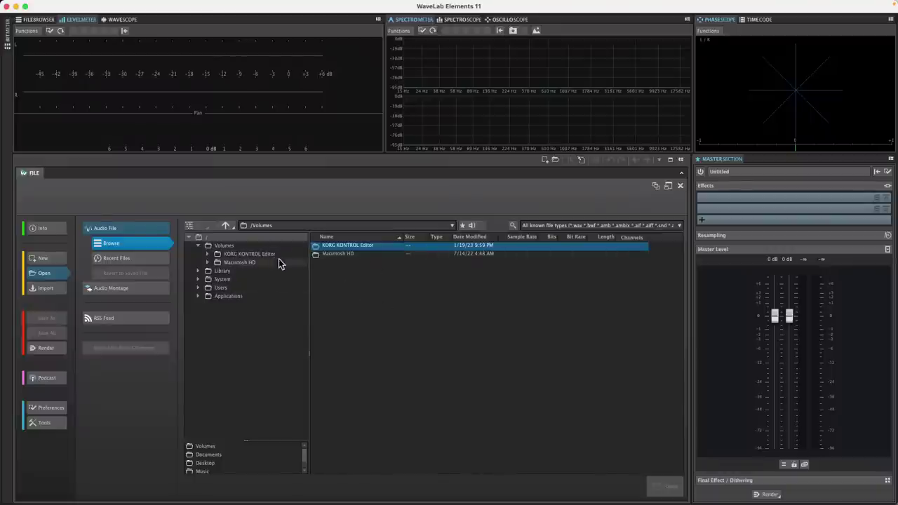
Expand Users, the home folder, Documents and its Projects folder in the folder tree, allowing access to the Documents folder
left_click(200, 288)
left_click(209, 298)
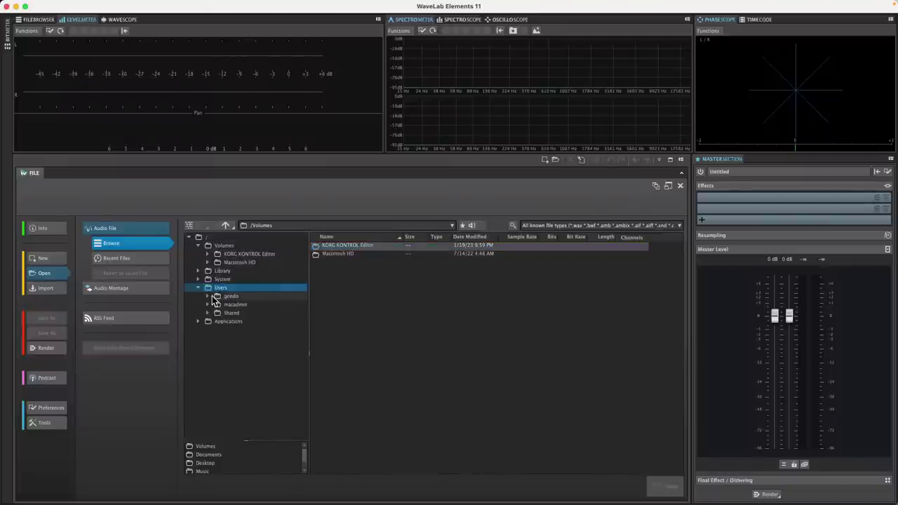
left_click(208, 297)
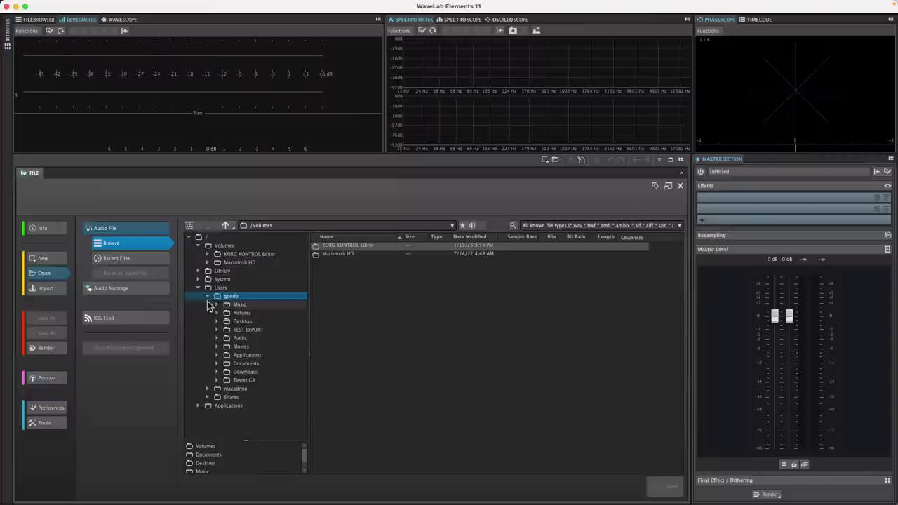
left_click(218, 364)
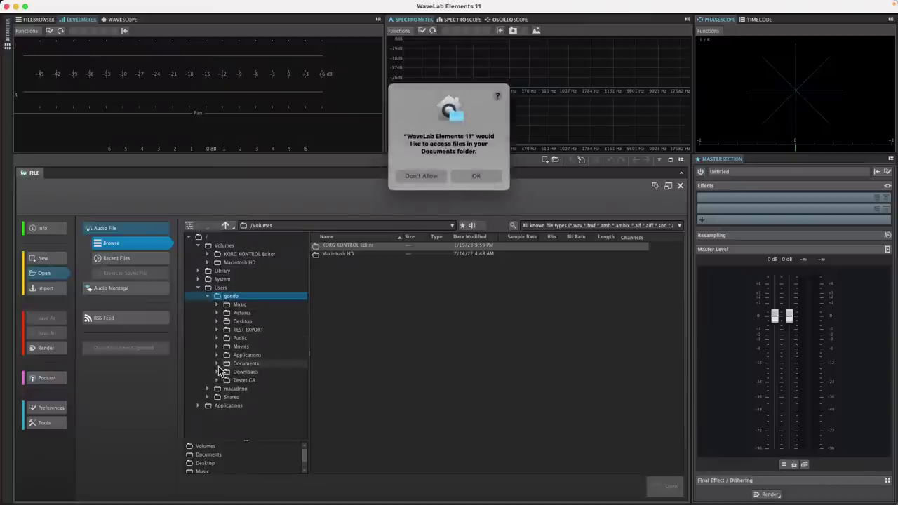
left_click(476, 176)
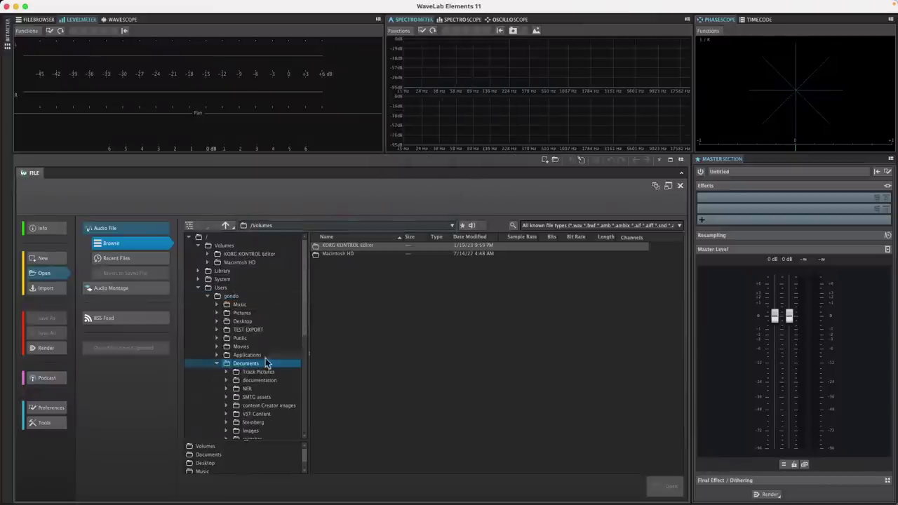
scroll(233, 400, "down", 3)
scroll(232, 400, "down", 3)
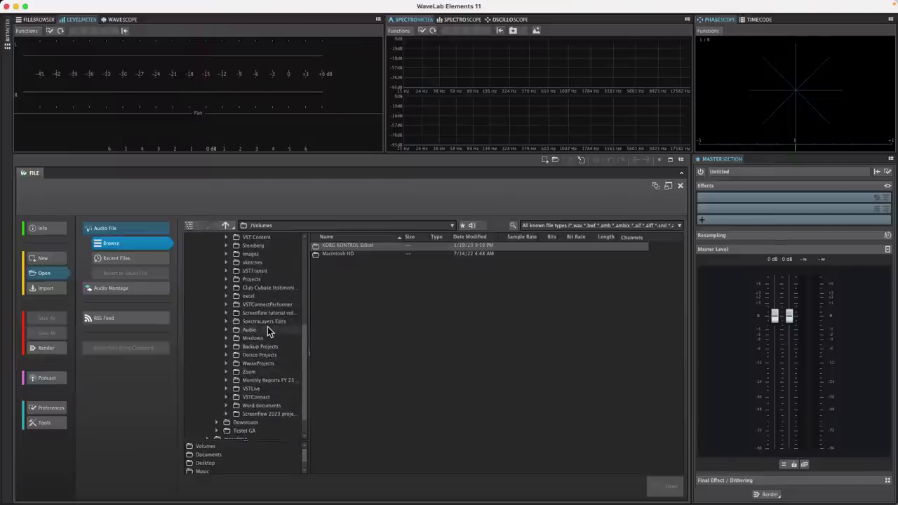
left_click(225, 279)
Look through the subfolders of Projects for a folder with suitable audio files
scroll(276, 331, "down", 5)
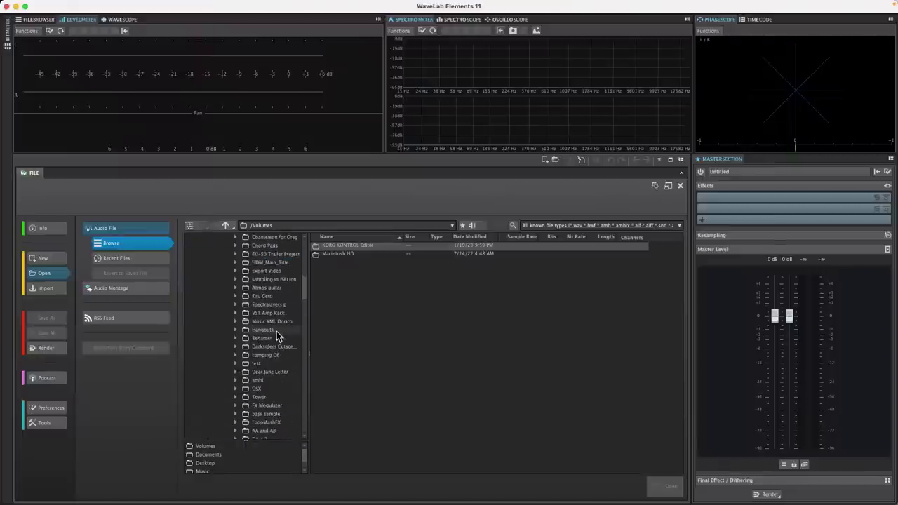
scroll(276, 337, "down", 10)
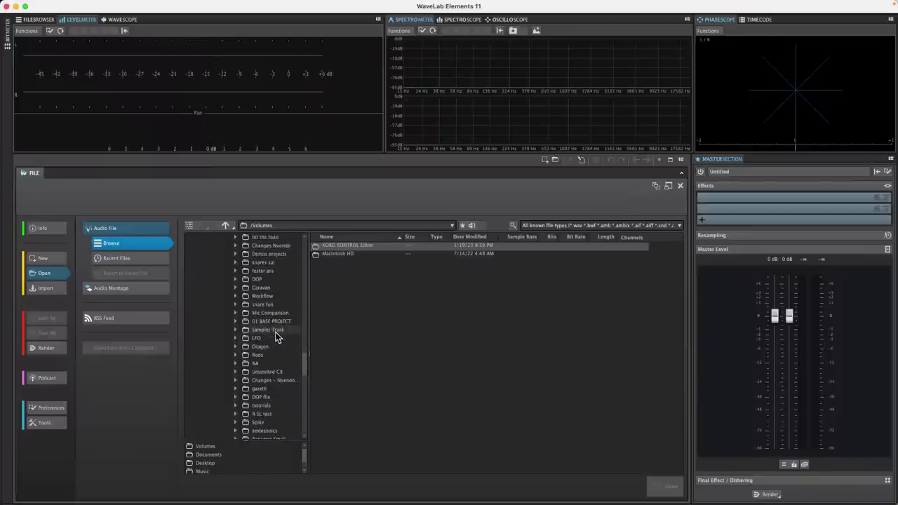
scroll(276, 336, "down", 10)
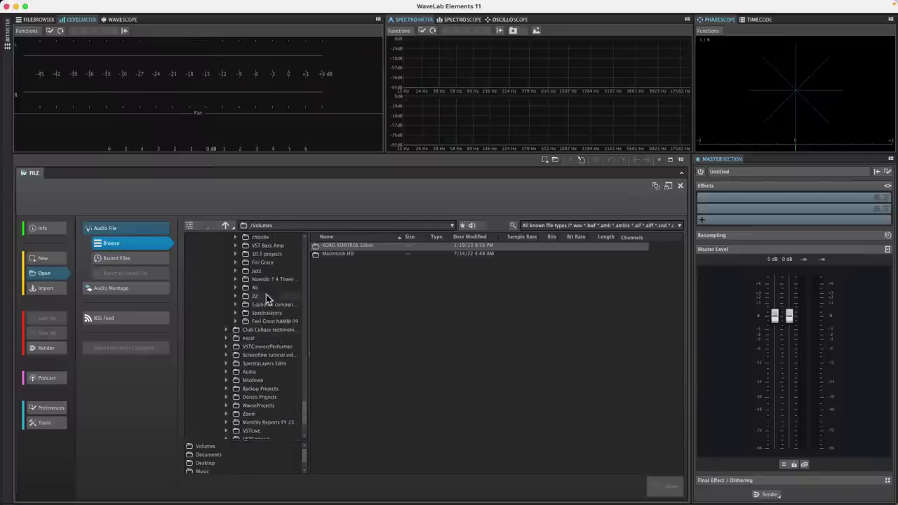
scroll(258, 344, "up", 1)
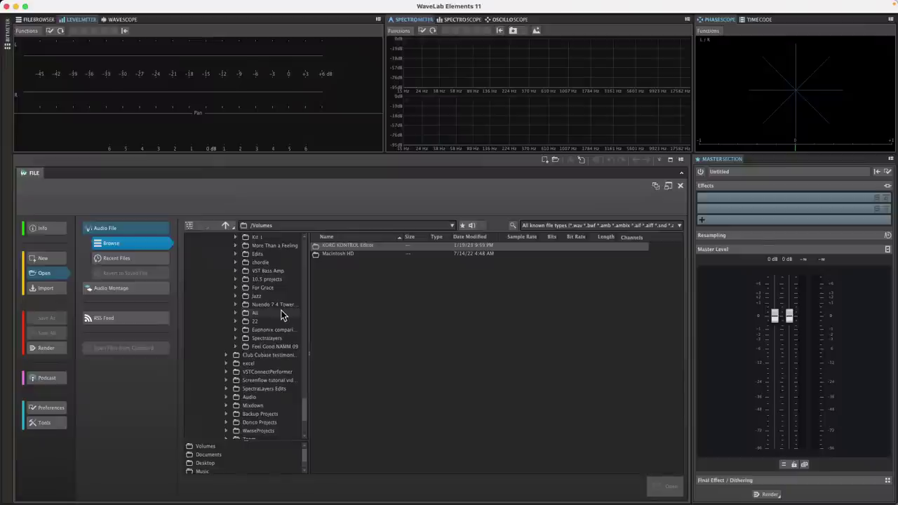
scroll(272, 363, "up", 5)
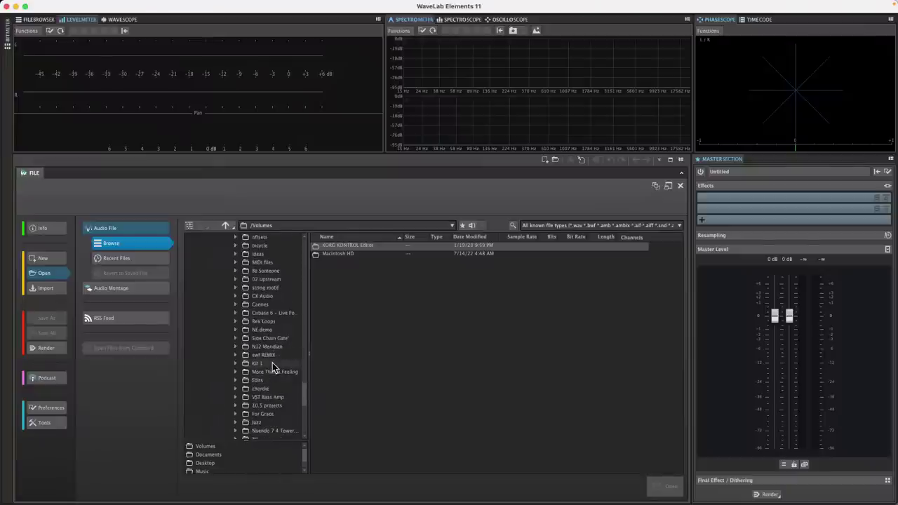
scroll(272, 364, "down", 2)
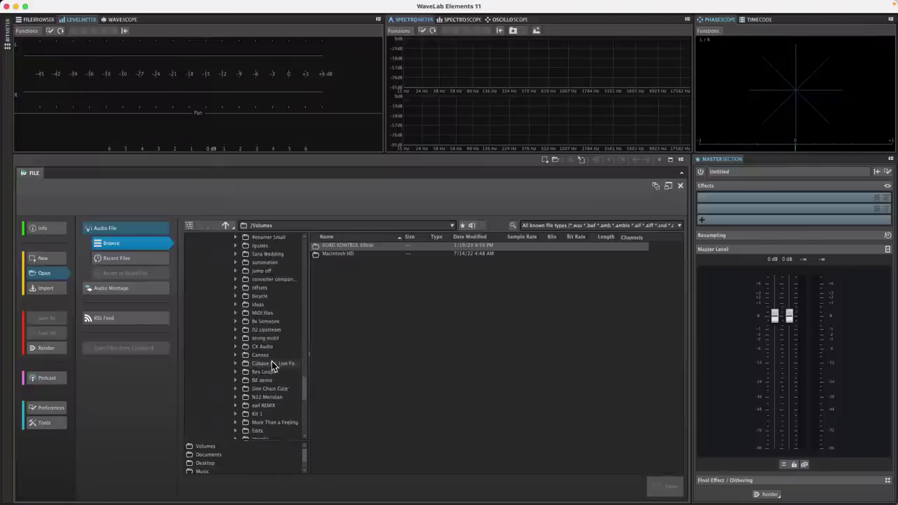
scroll(273, 365, "down", 2)
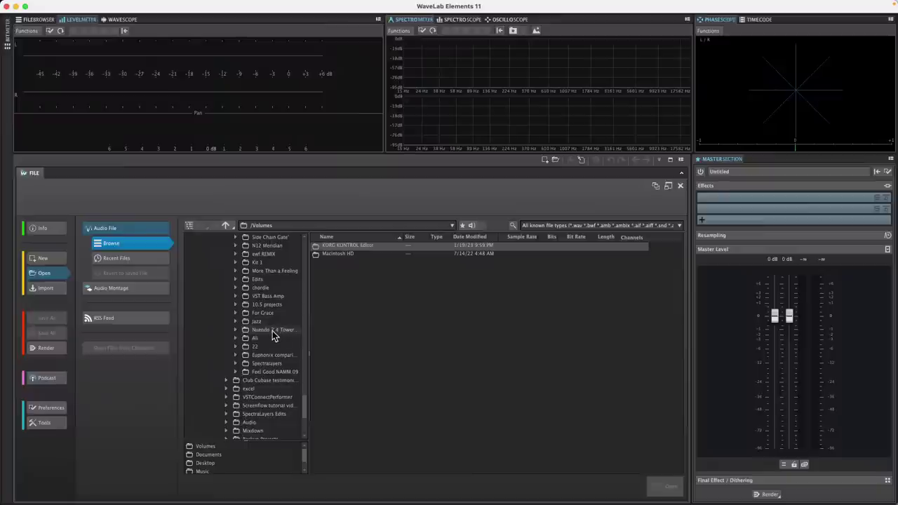
scroll(272, 335, "up", 5)
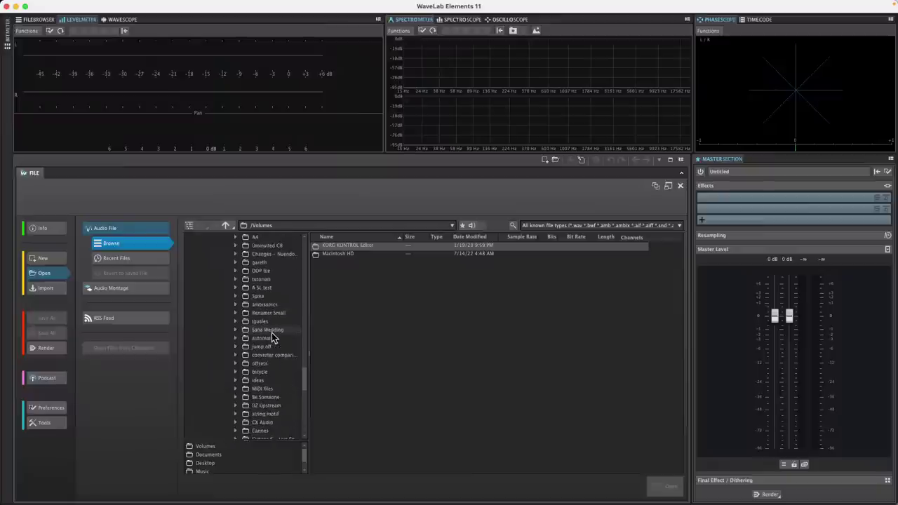
scroll(272, 333, "up", 5)
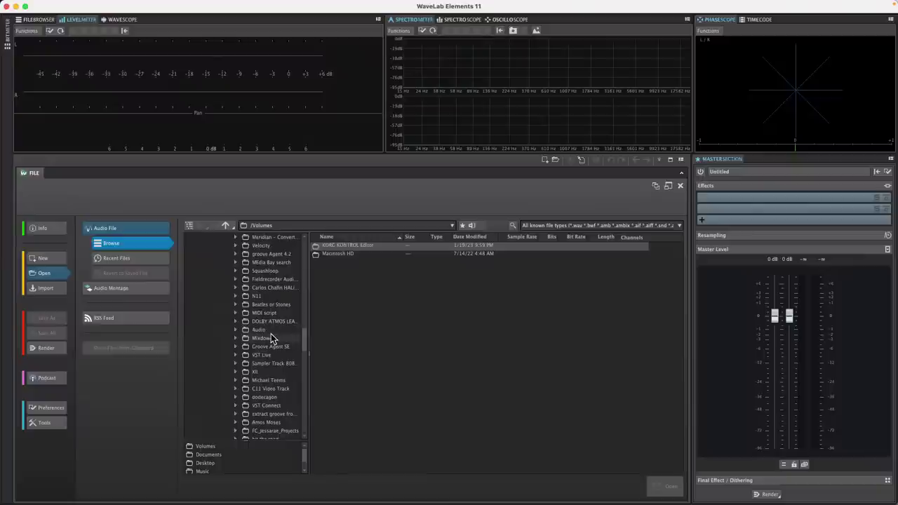
scroll(272, 333, "up", 3)
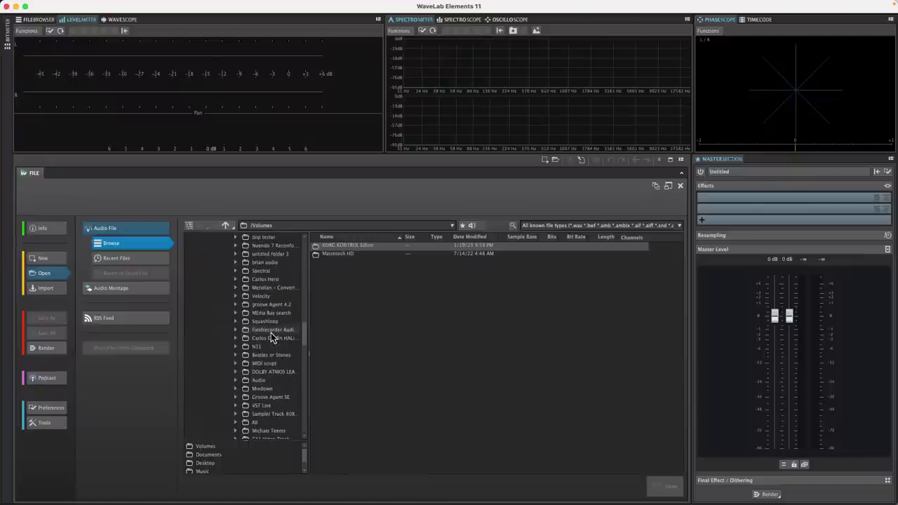
scroll(271, 333, "up", 6)
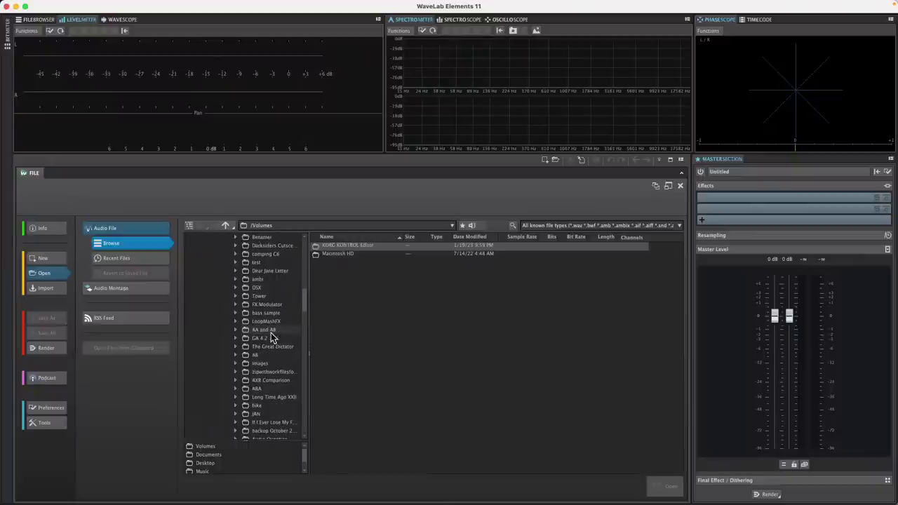
scroll(271, 333, "up", 10)
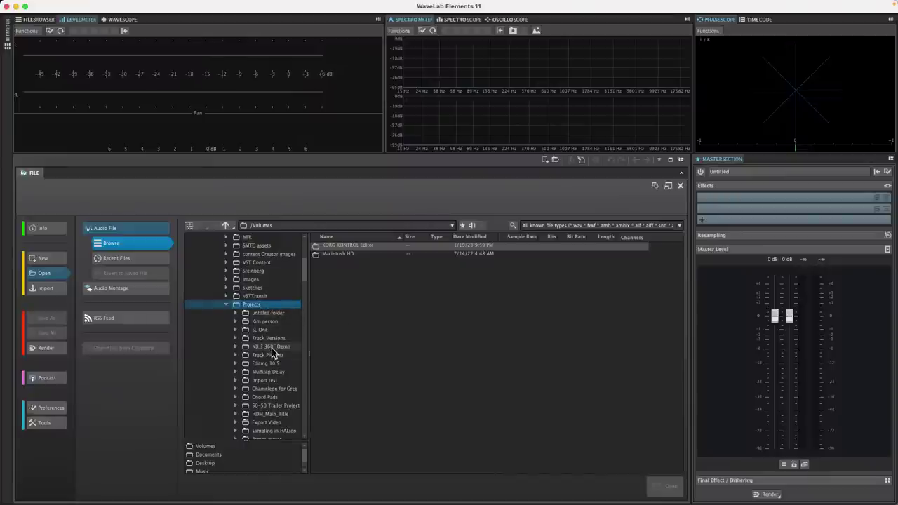
Open Beatles or Stones.wav from the WaveLab Audio files folder inside Projects
scroll(271, 351, "down", 3)
scroll(271, 348, "down", 3)
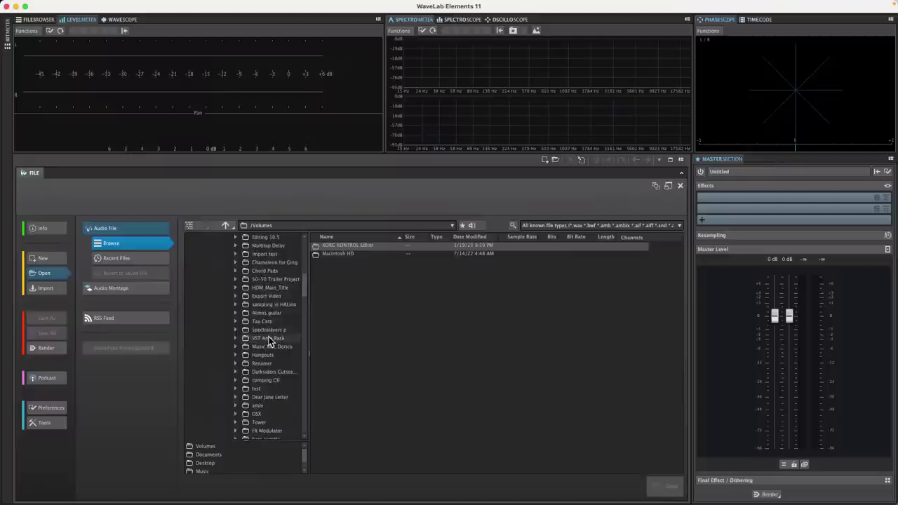
scroll(270, 341, "down", 3)
scroll(271, 341, "down", 4)
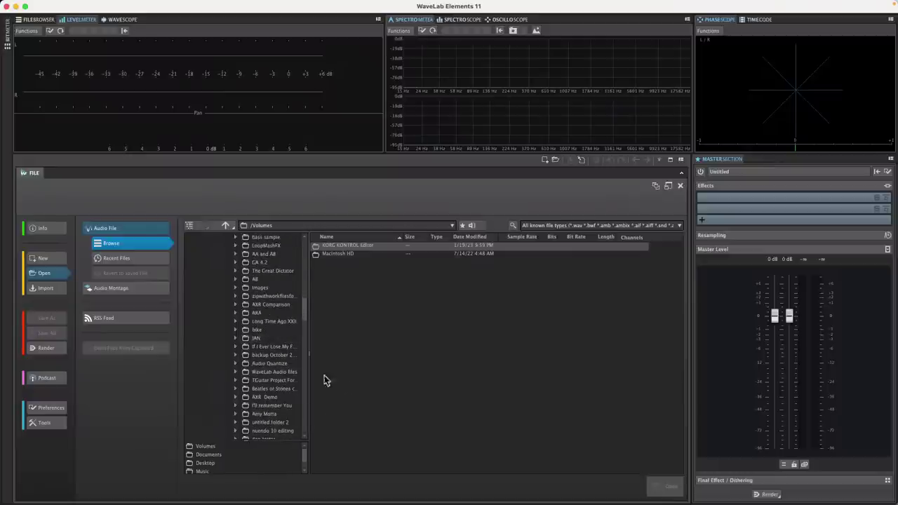
left_click(283, 372)
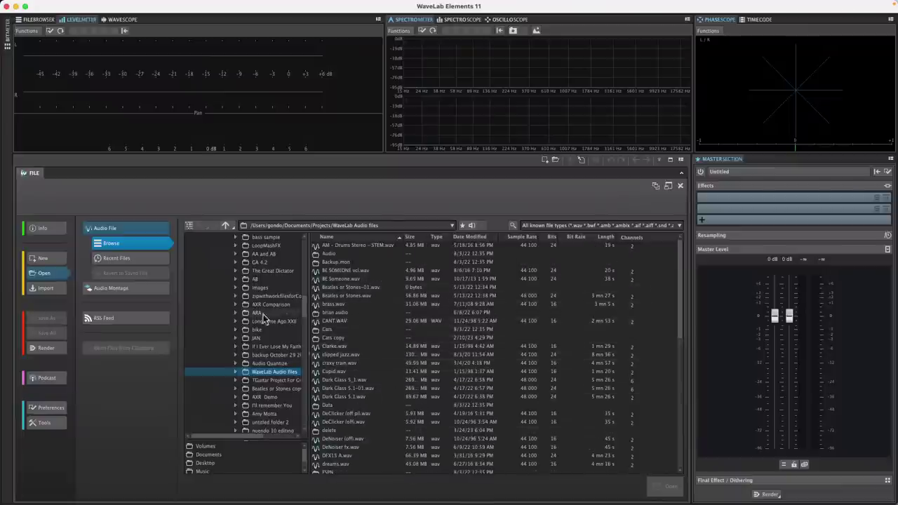
double_click(352, 297)
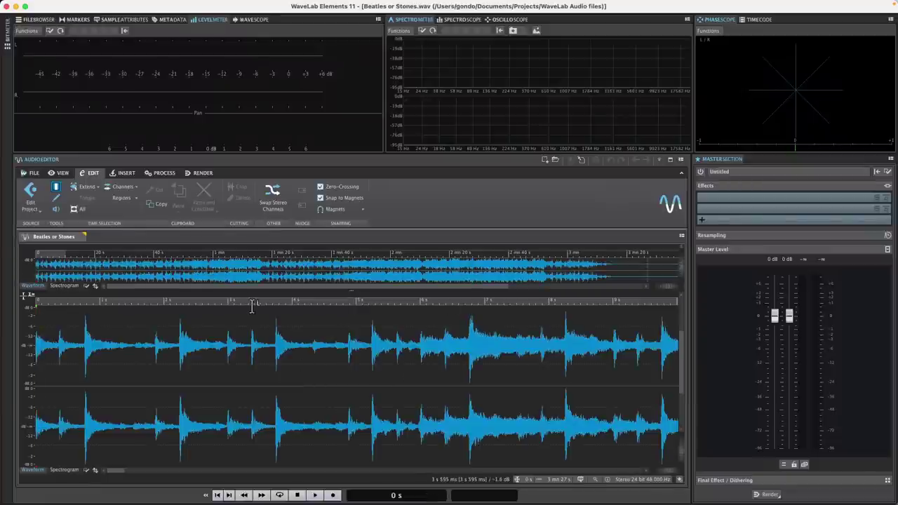
Zoom out the main waveform and play a short passage of Beatles or Stones from about 26.6 s
left_click_drag(242, 302, 249, 268)
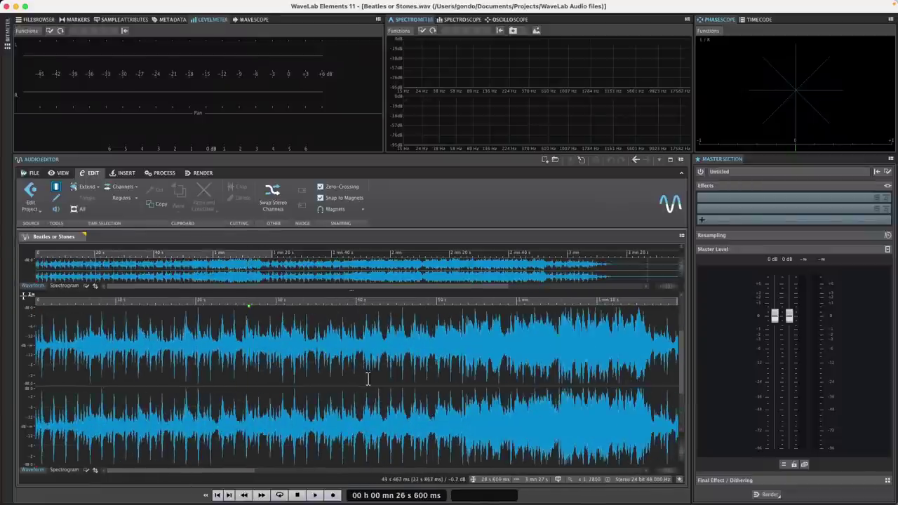
key("space")
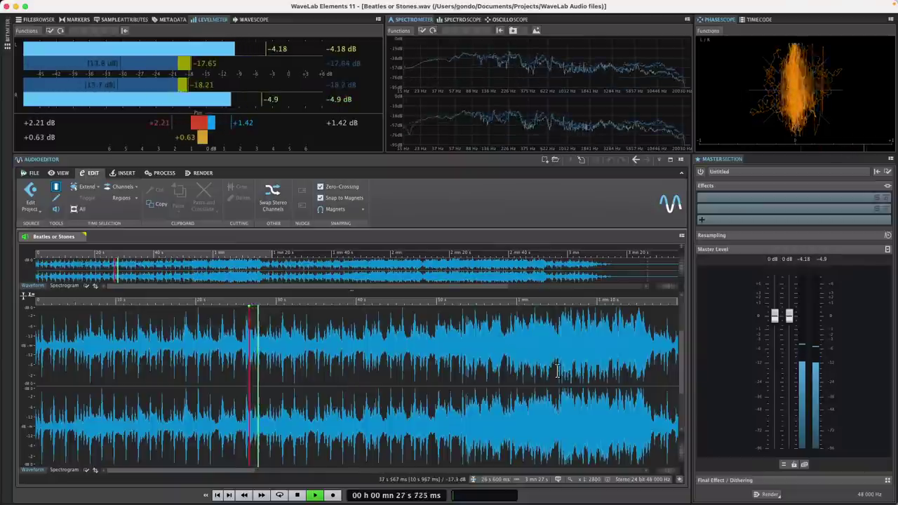
key("space")
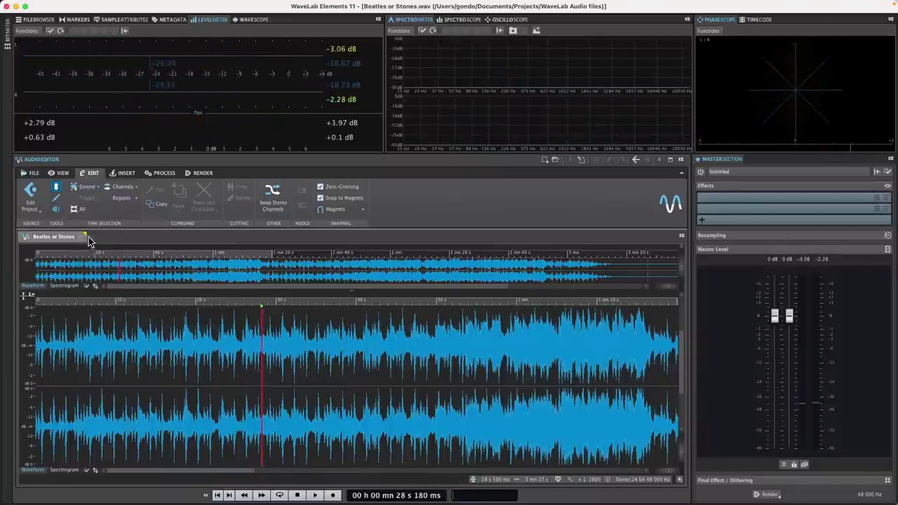
Create a new custom audio montage with a stereo channel configuration and a 44 100 Hz sample rate
left_click(33, 176)
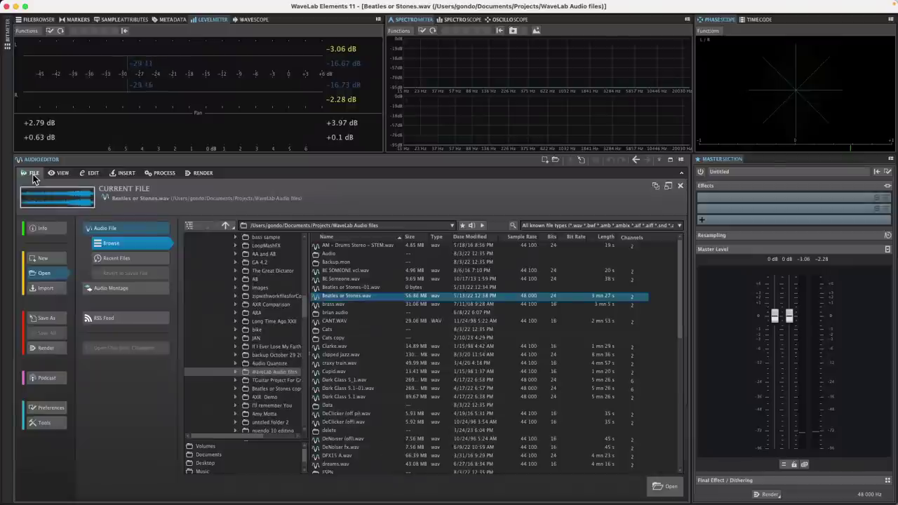
left_click(52, 259)
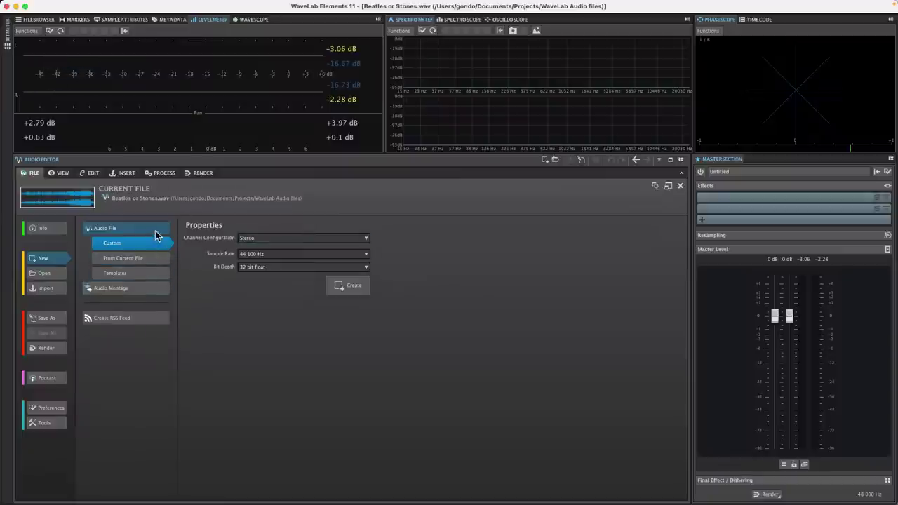
left_click(131, 290)
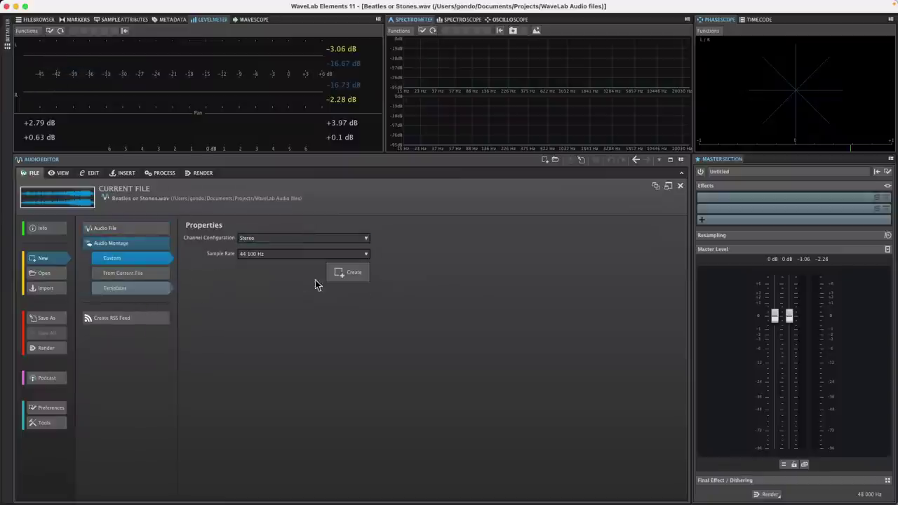
left_click(340, 272)
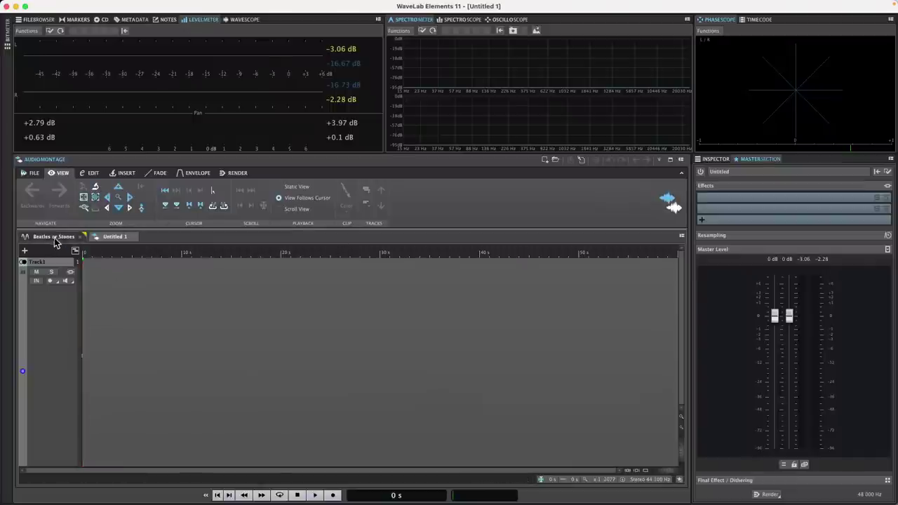
Place Beatles or Stones on Track1 of the montage as a resampled copy, saving the montage as e
left_click_drag(54, 238, 176, 314)
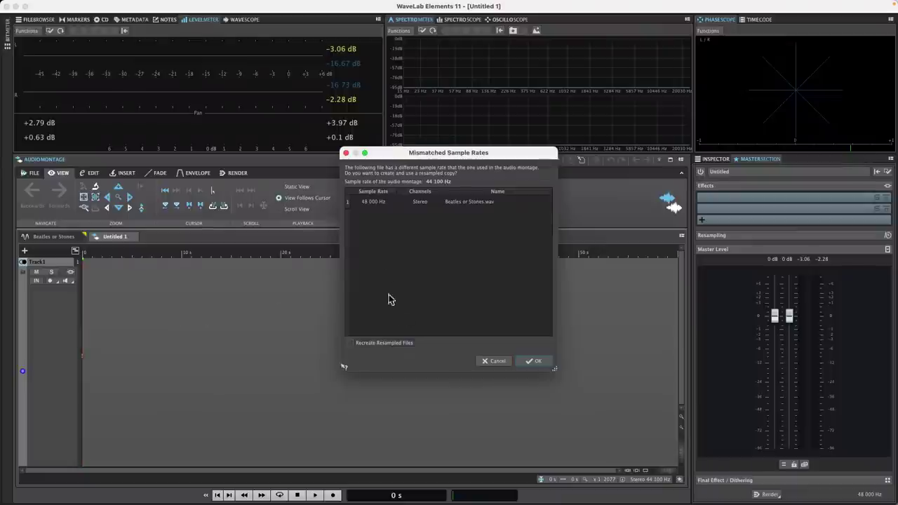
left_click(533, 360)
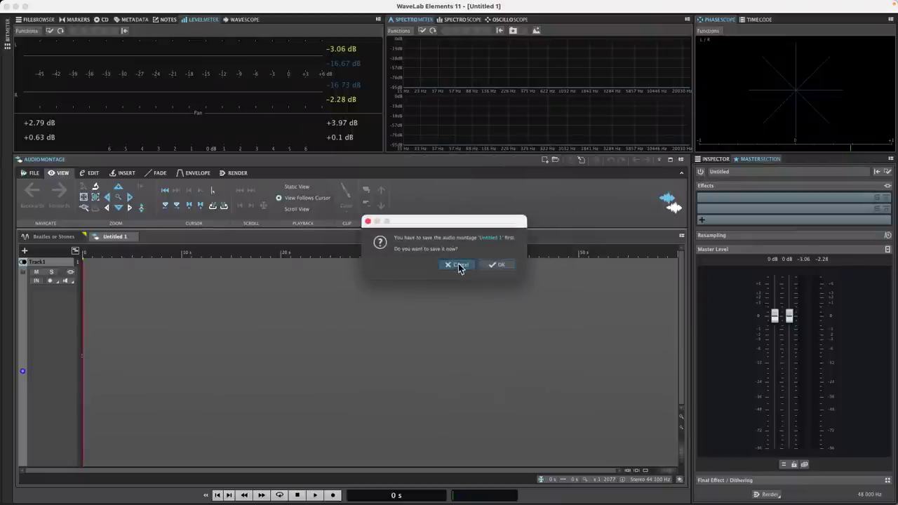
left_click(498, 265)
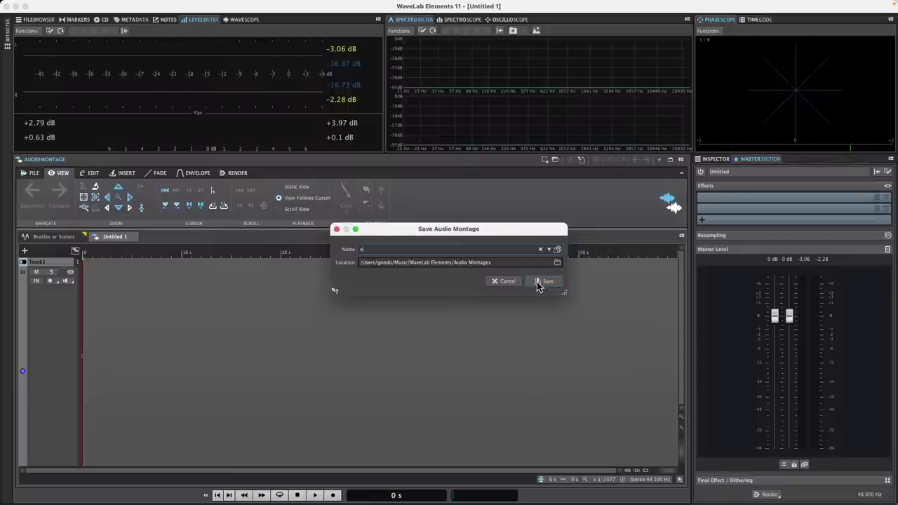
left_click(544, 281)
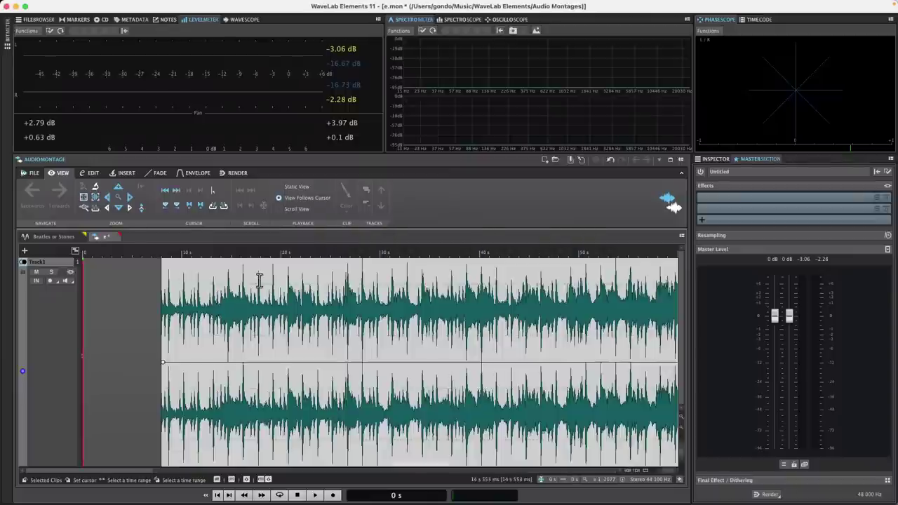
Add a fade-out to the end of the Beatles or Stones clip, starting at about 2 min 38 s
left_click(305, 428)
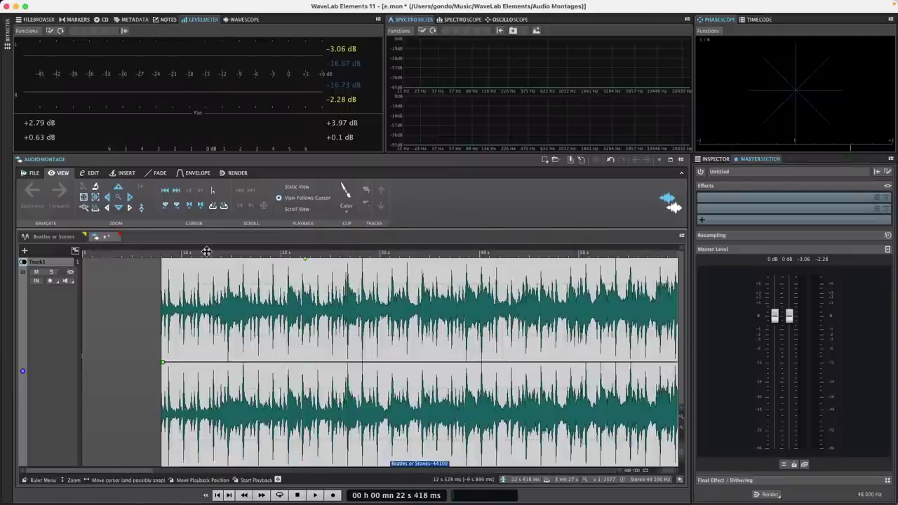
left_click_drag(207, 253, 217, 226)
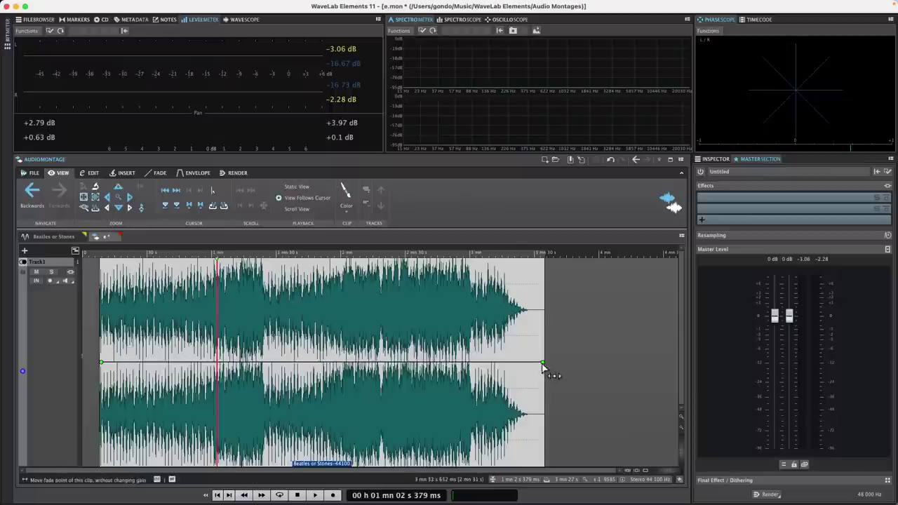
left_click_drag(545, 364, 428, 363)
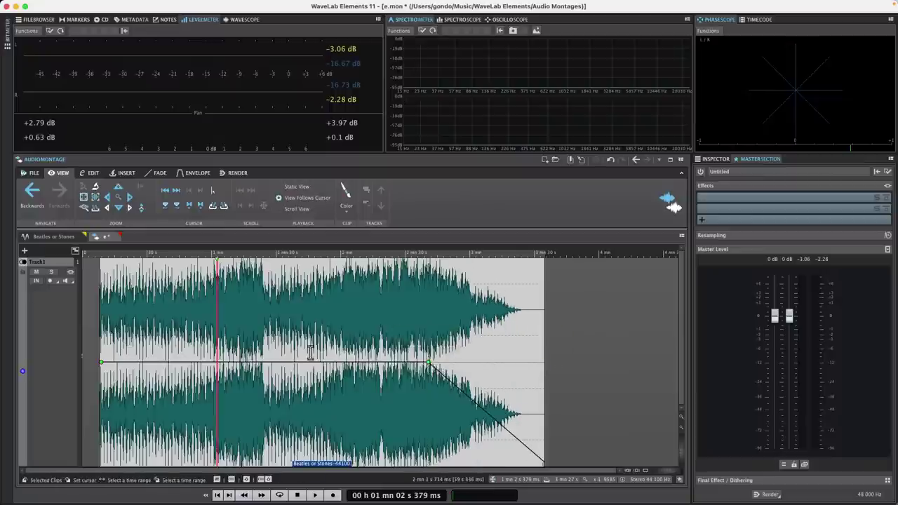
left_click(208, 340)
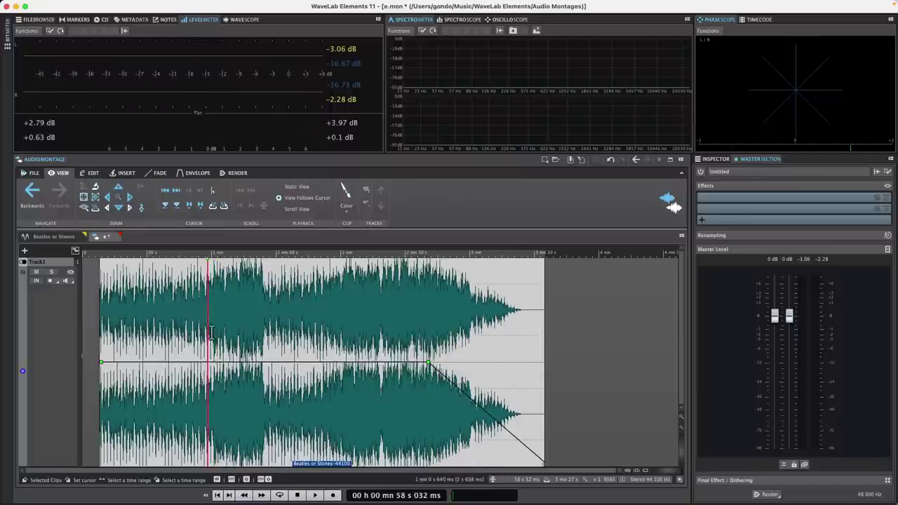
Open the source audio file of the montage clip for editing in the audio editor
left_click(128, 173)
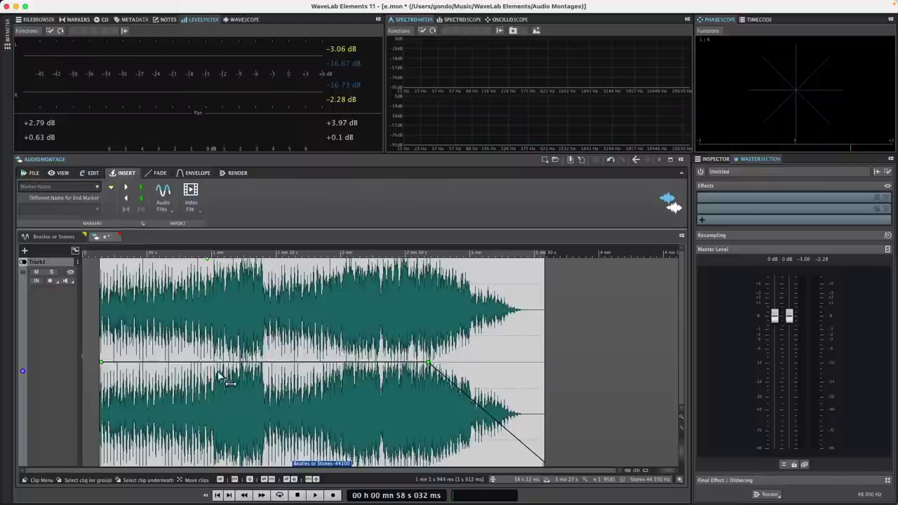
left_click(245, 350)
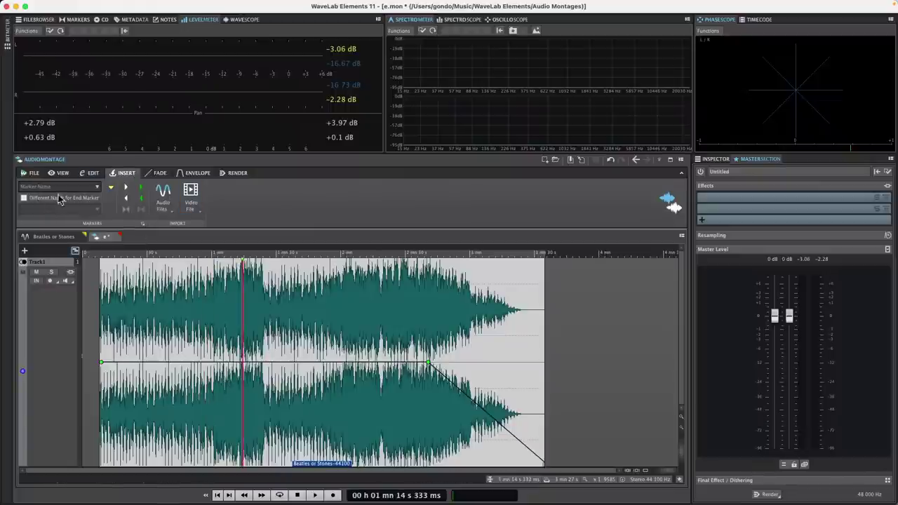
left_click(93, 172)
left_click(293, 449)
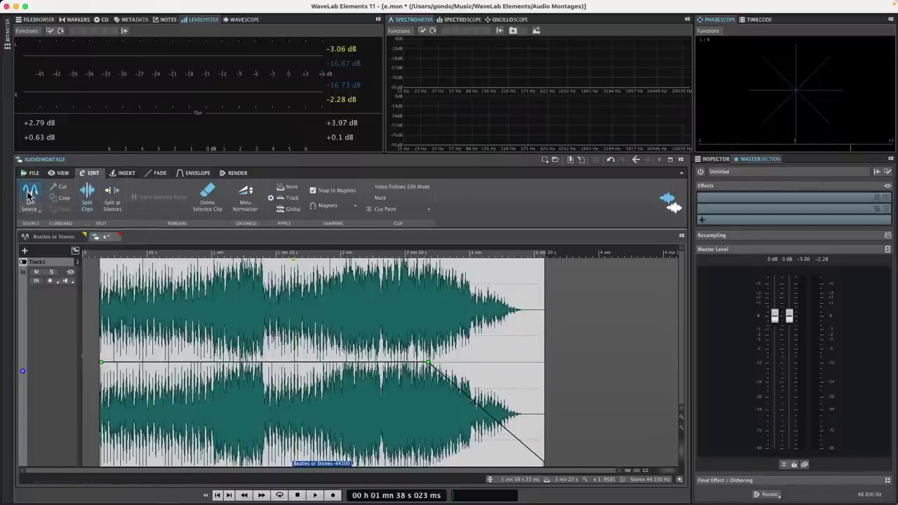
left_click(30, 195)
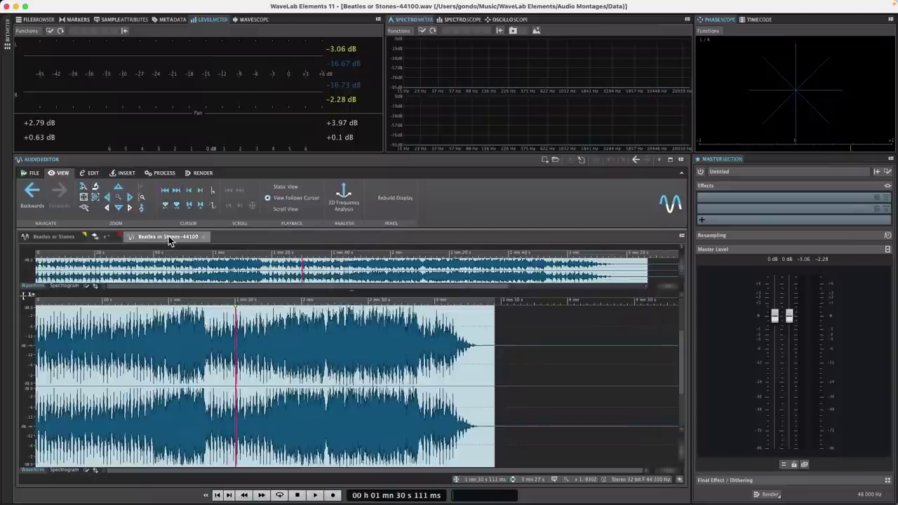
Reverse the first 1 min 25 s or so of the upper channel in Beatles or Stones-44100
left_click(201, 336)
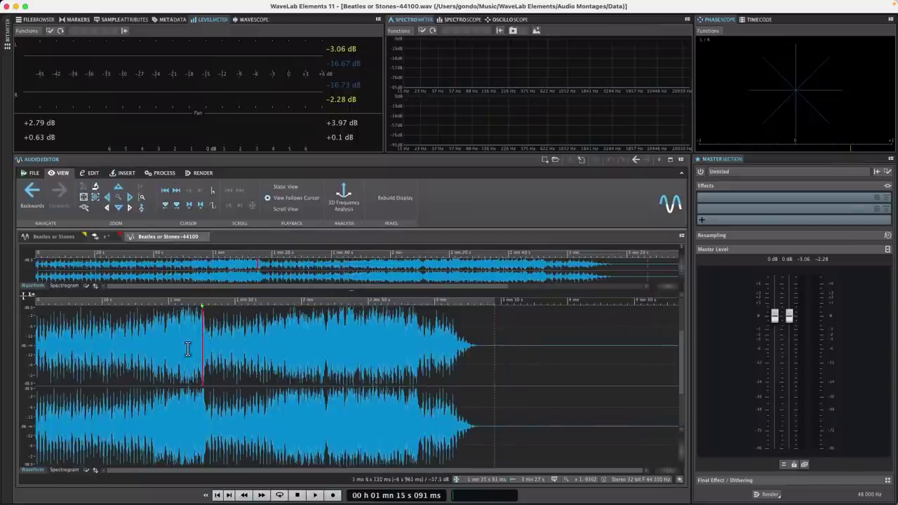
left_click_drag(224, 358, 26, 324)
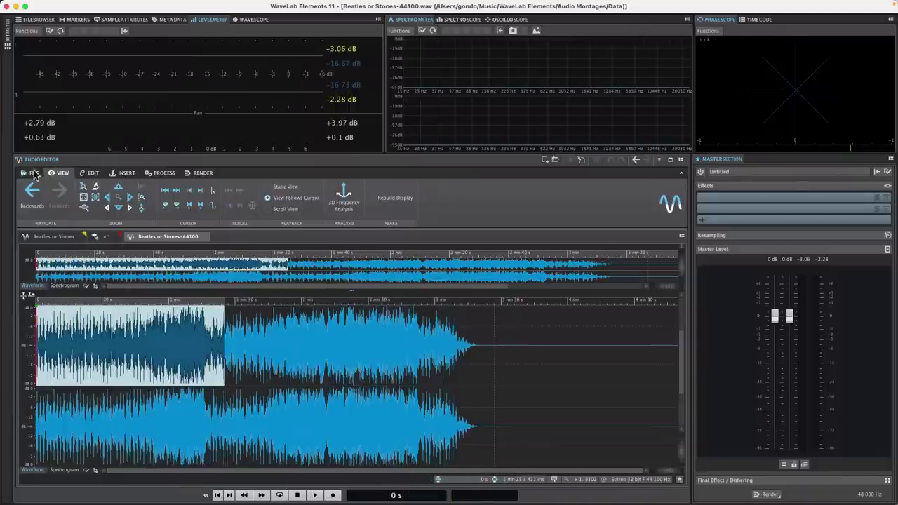
left_click(170, 175)
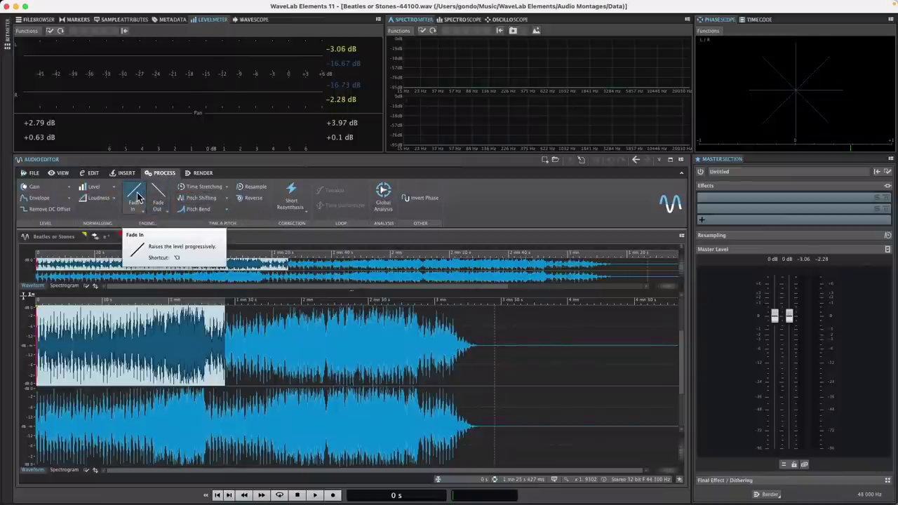
left_click(254, 200)
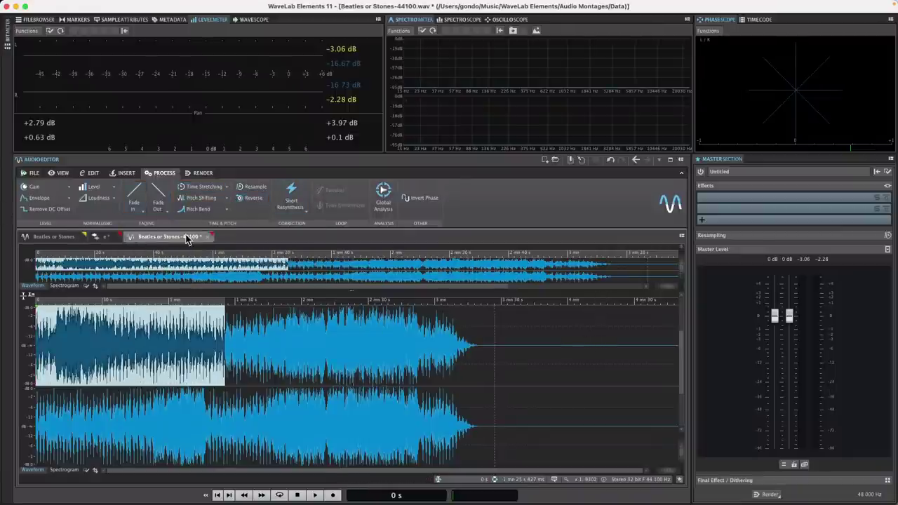
Compare the original Beatles or Stones file with the edited copy and the clip in the montage
left_click(51, 237)
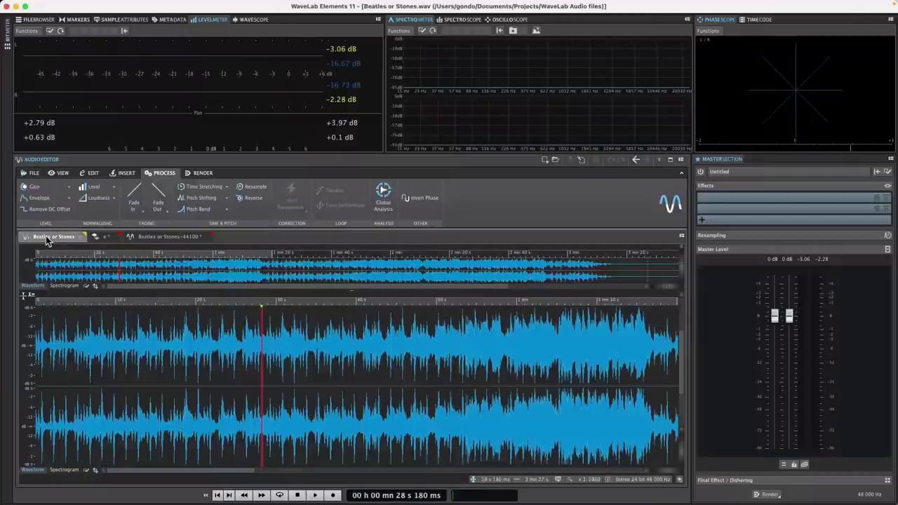
left_click(171, 236)
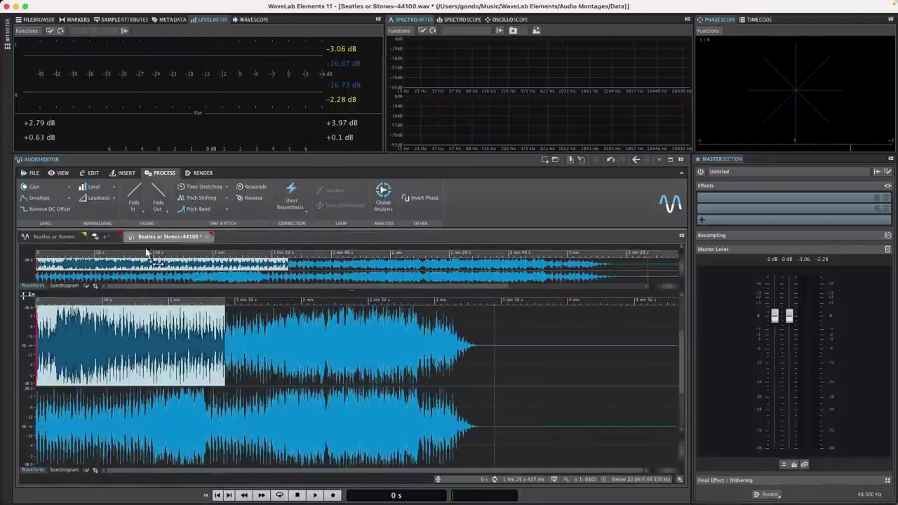
left_click(98, 238)
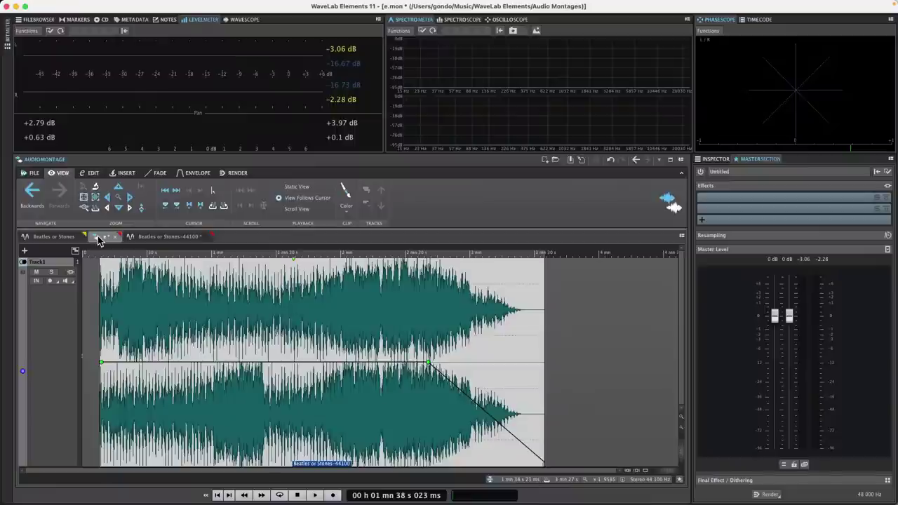
left_click(277, 251)
left_click_drag(277, 251, 19, 237)
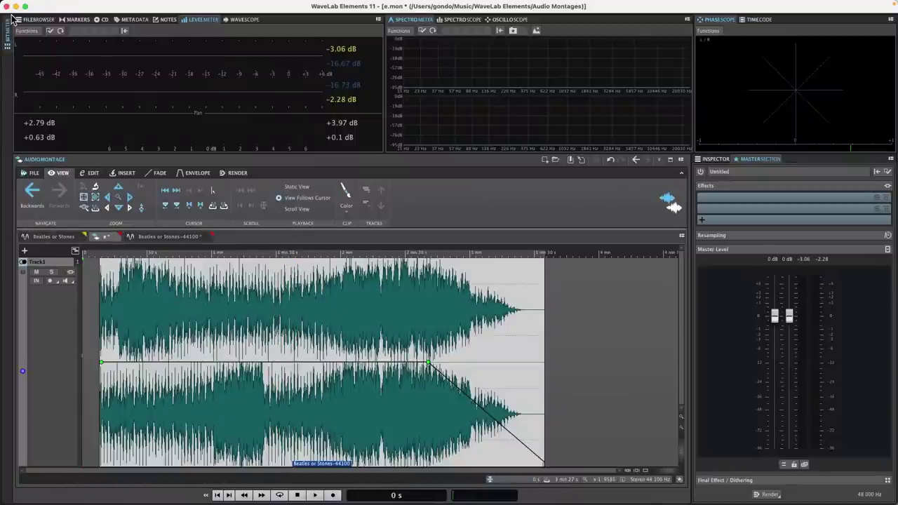
Quit WaveLab with both modified files saved, and close the Applications window to return to the Cubase project
mouse_move(4, 5)
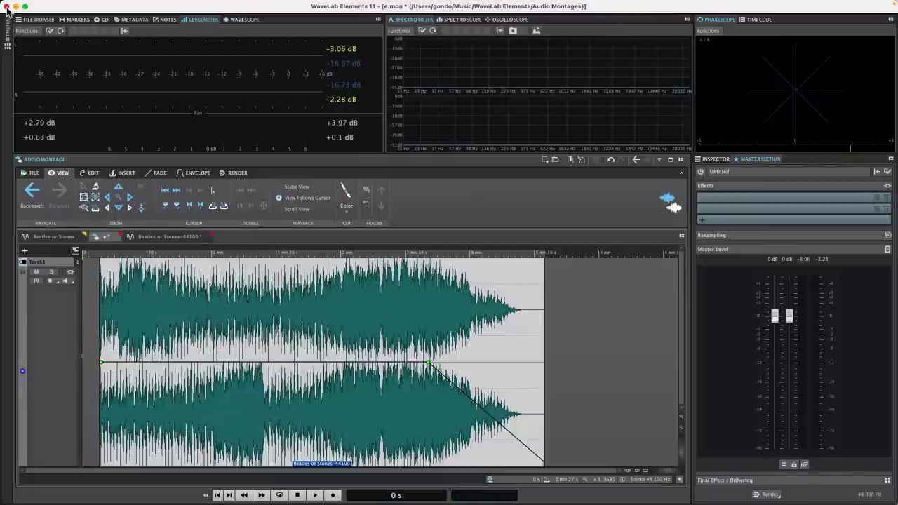
left_click(7, 6)
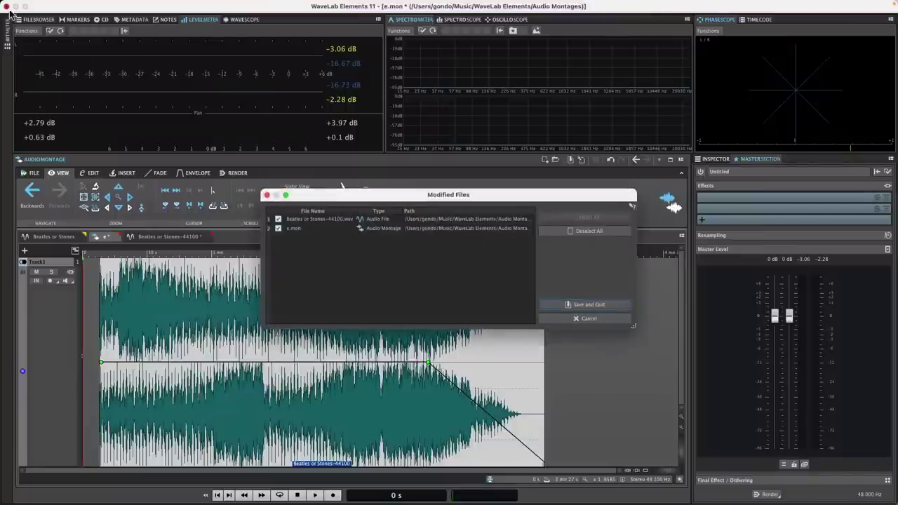
left_click(605, 307)
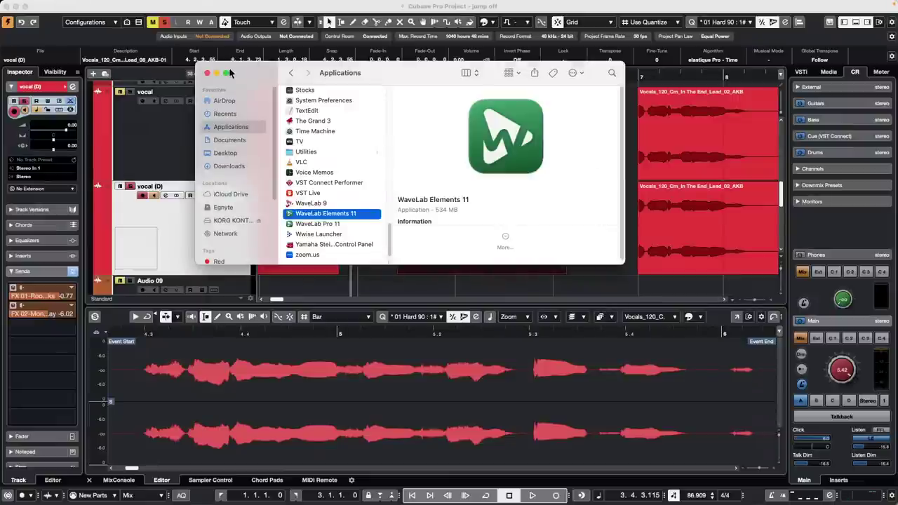
left_click(207, 73)
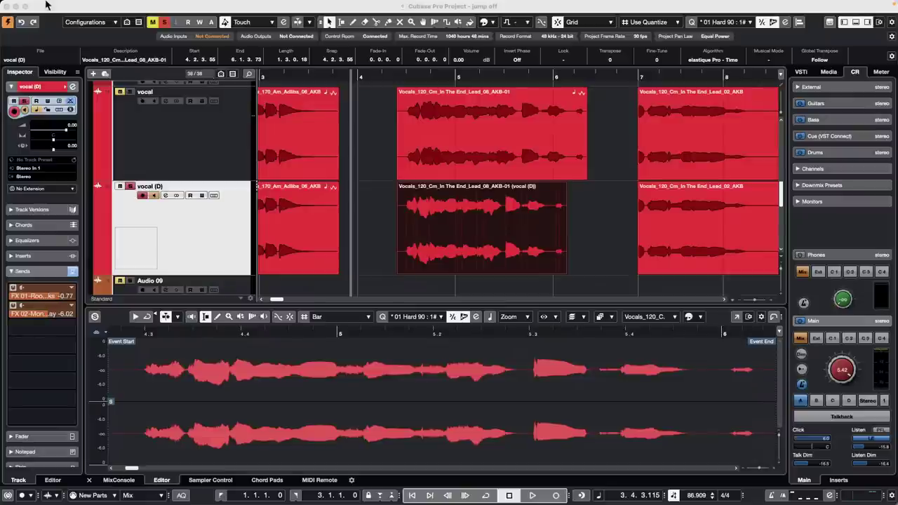
Select all audio events on the vocal (D) track and bring up the available offline audio processes
left_click_drag(378, 79, 377, 48)
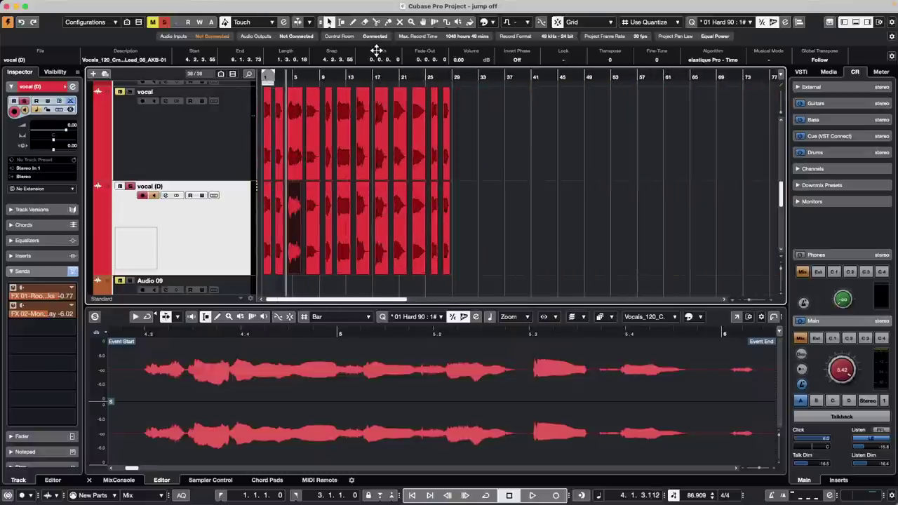
left_click_drag(489, 243, 202, 254)
mouse_move(202, 3)
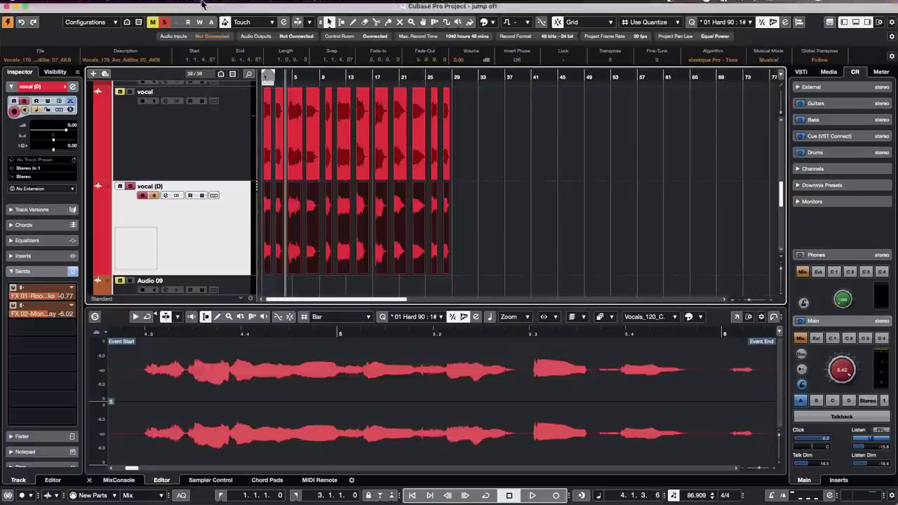
left_click(131, 6)
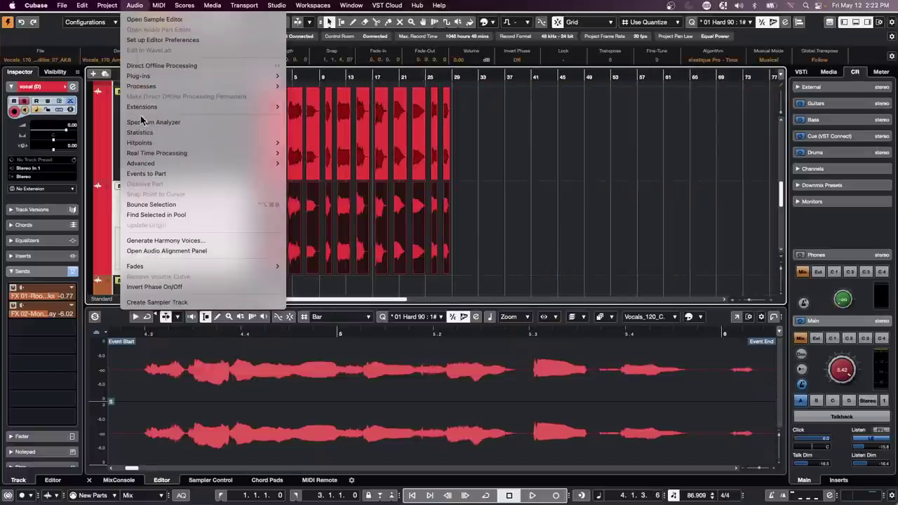
mouse_move(157, 89)
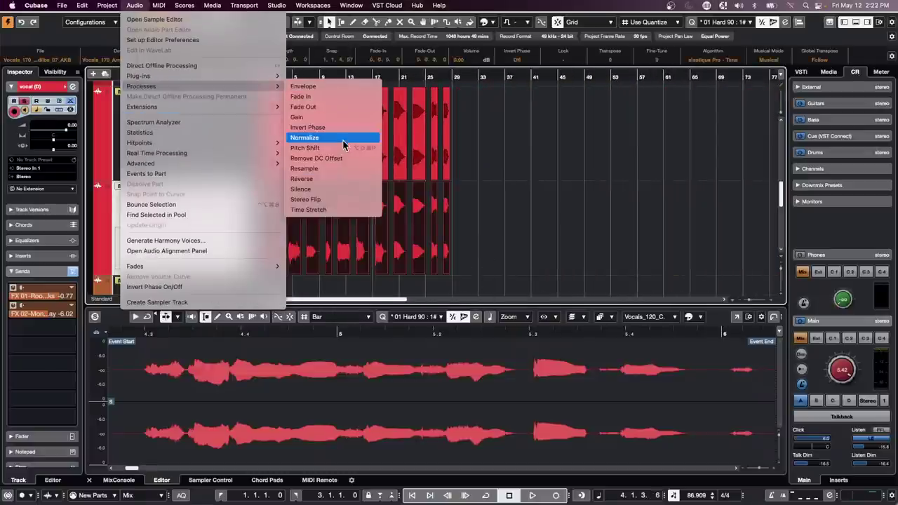
Apply Peak Normalization at a maximum peak level of -20 dB to the selected vocal (D) events and turn off Auto Apply
left_click(343, 139)
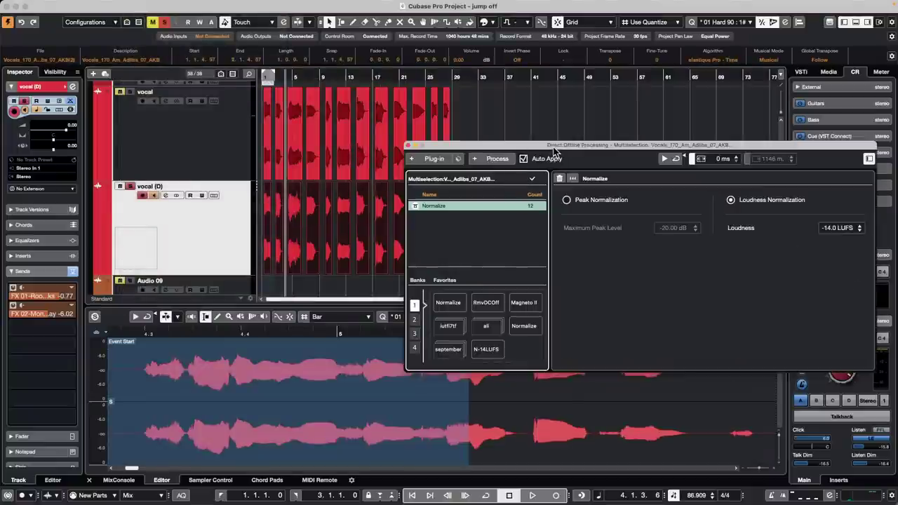
left_click_drag(548, 151, 338, 112)
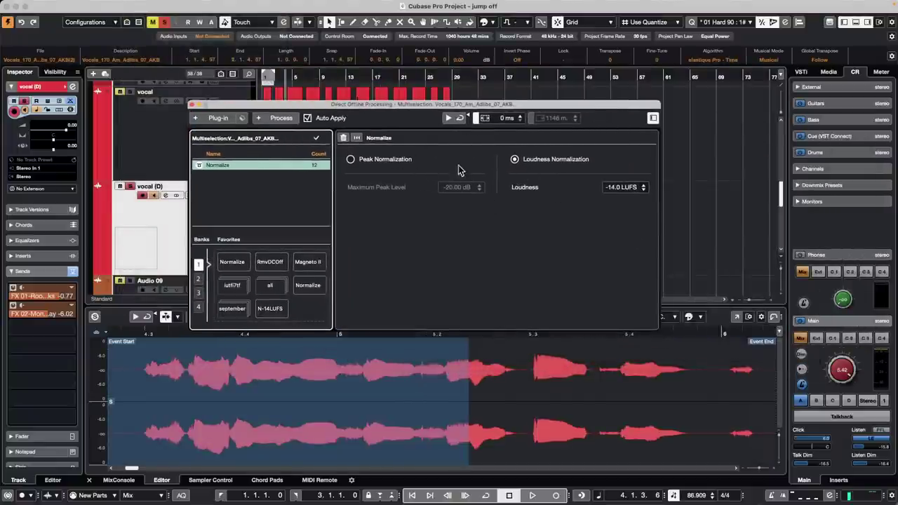
left_click(351, 159)
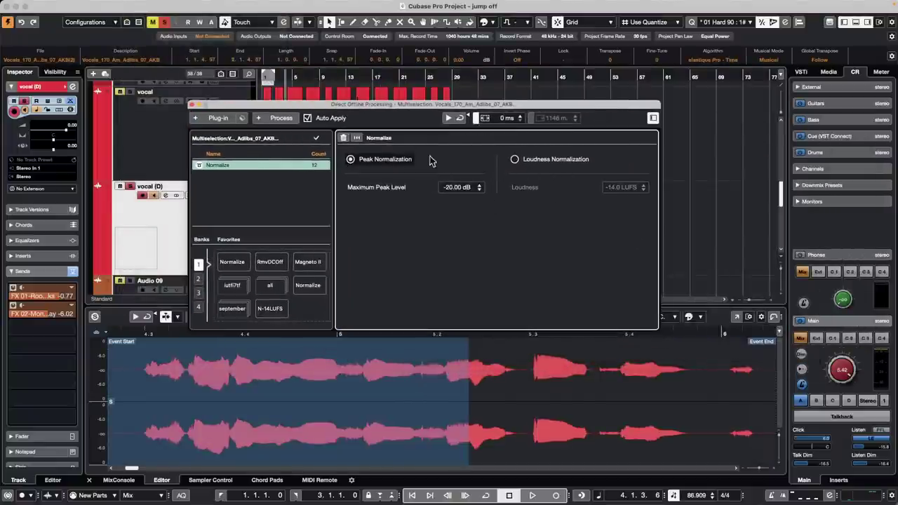
left_click(308, 118)
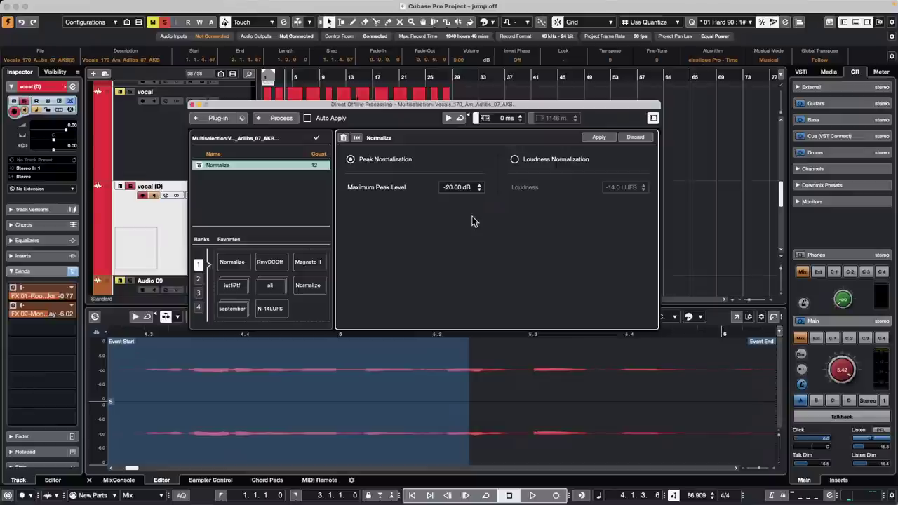
Switch the Normalize process to Loudness Normalization at -14.0 LUFS and move its window clear of the vocal (D) events
left_click(527, 160)
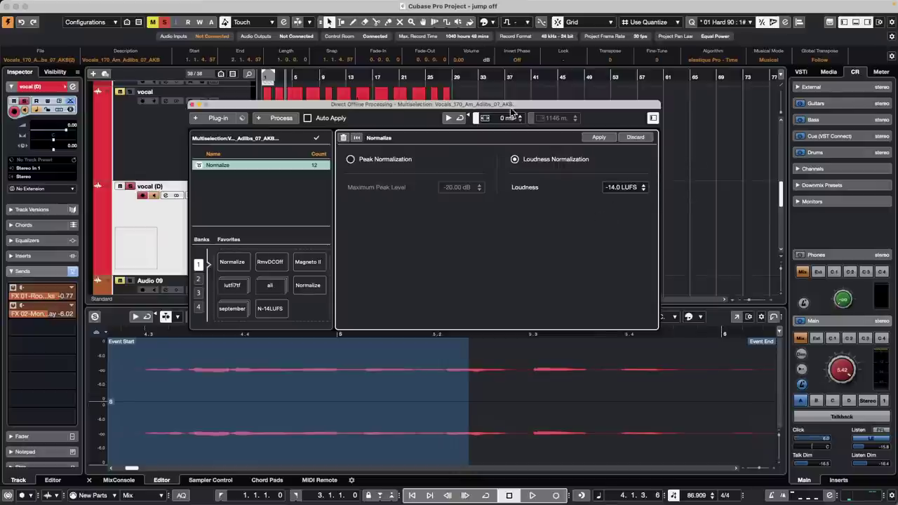
left_click_drag(534, 101, 759, 224)
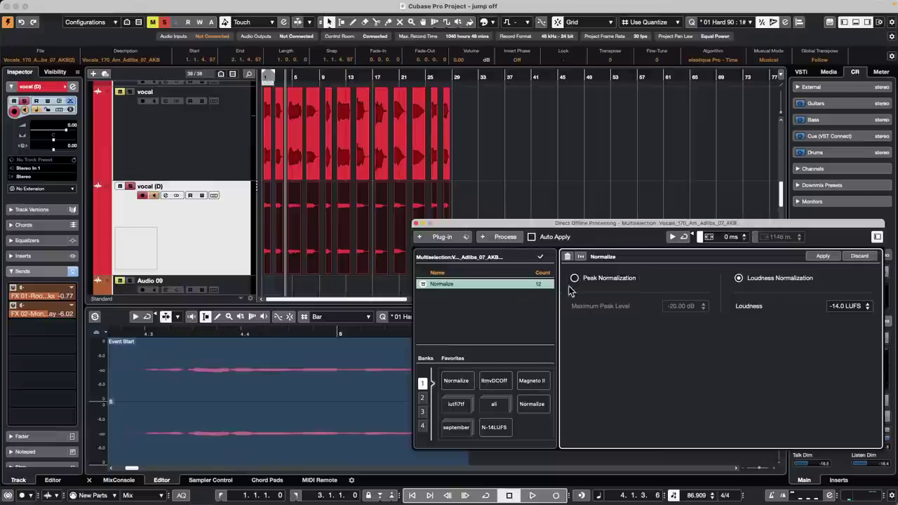
left_click(134, 5)
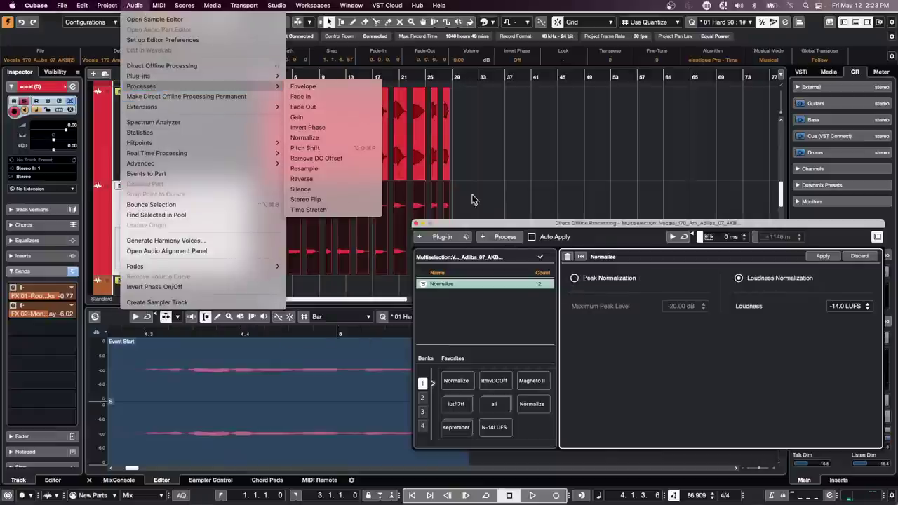
left_click(580, 218)
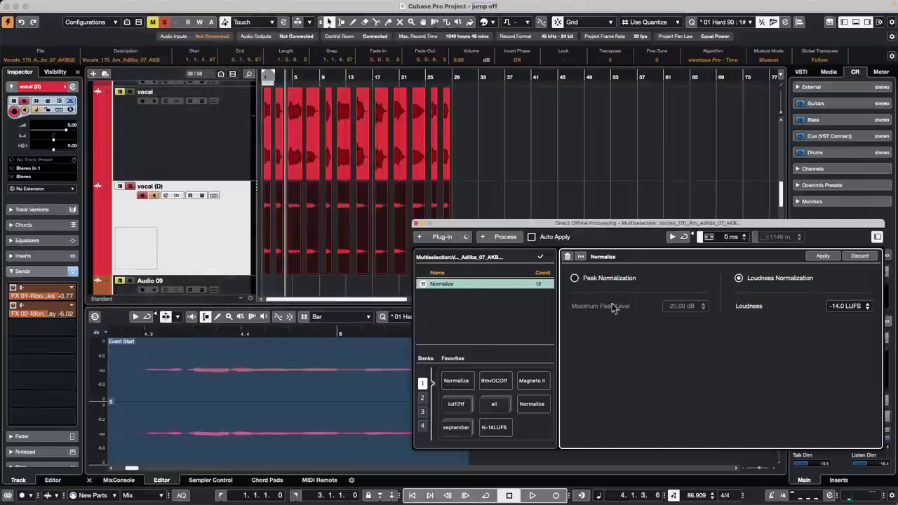
Delete the Normalize process from the vocal (D) events and close the Direct Offline Processing window
right_click(475, 288)
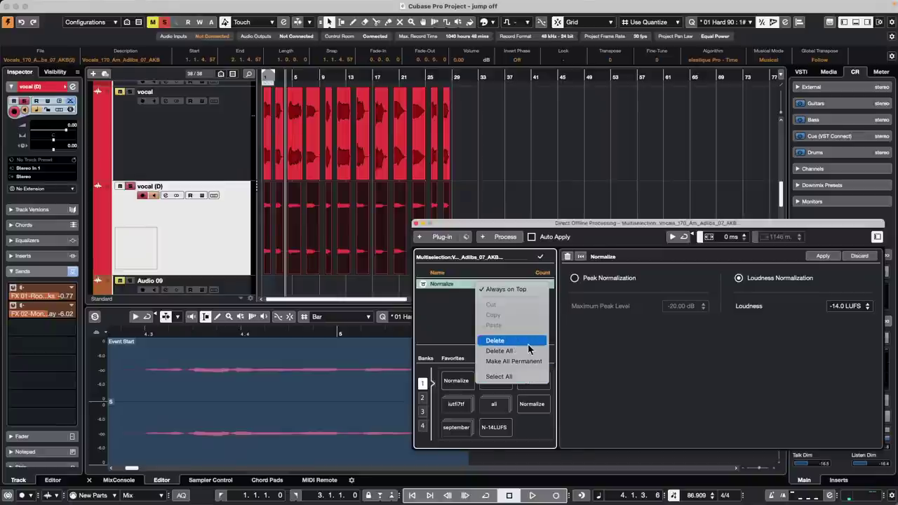
left_click(531, 341)
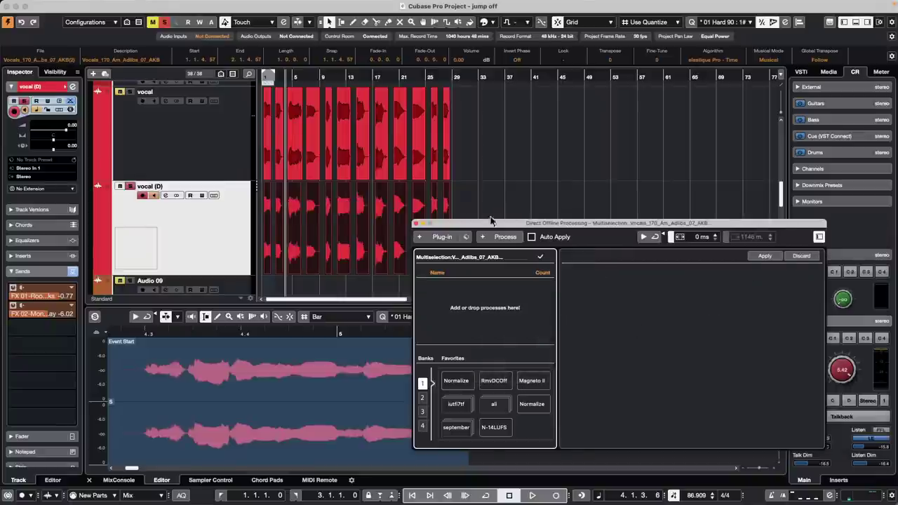
left_click(415, 224)
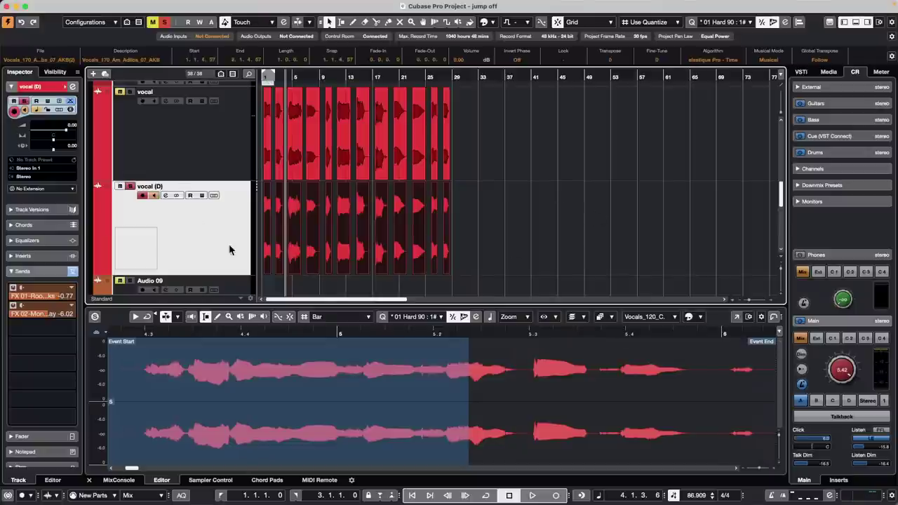
Select all the events on the vocal (D) track and open the Render in Place settings
scroll(211, 135, "down", 5)
scroll(212, 135, "up", 10)
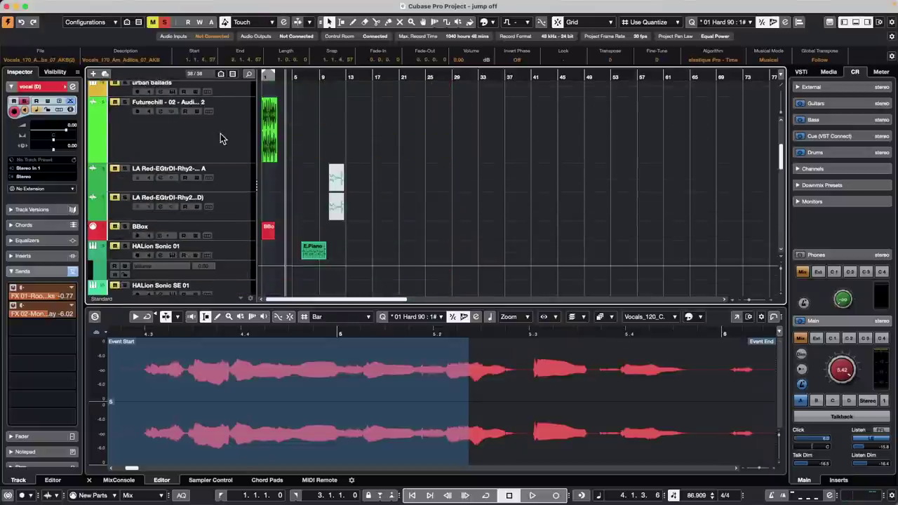
scroll(222, 179, "down", 5)
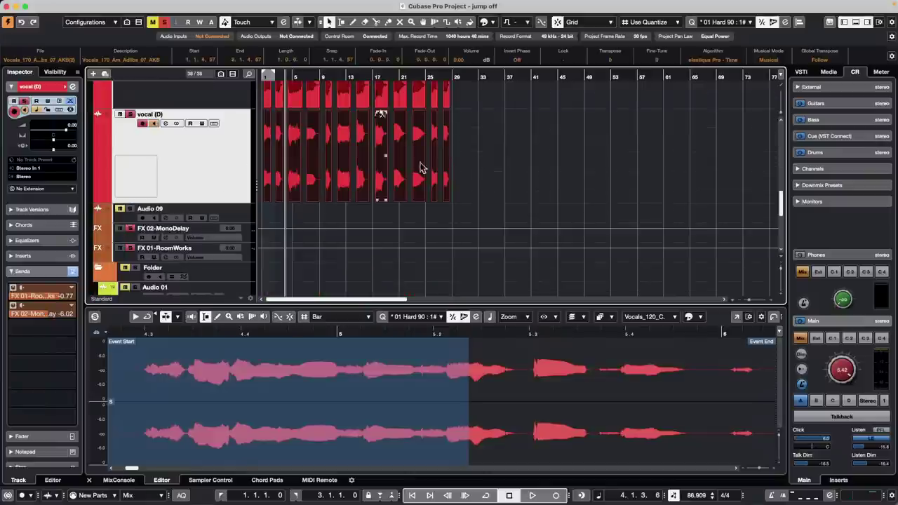
left_click_drag(515, 157, 229, 164)
left_click(158, 5)
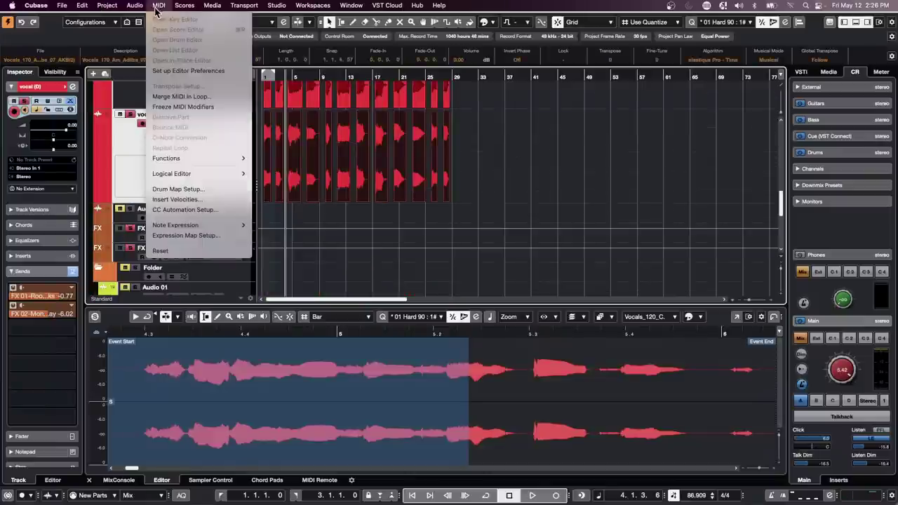
mouse_move(136, 6)
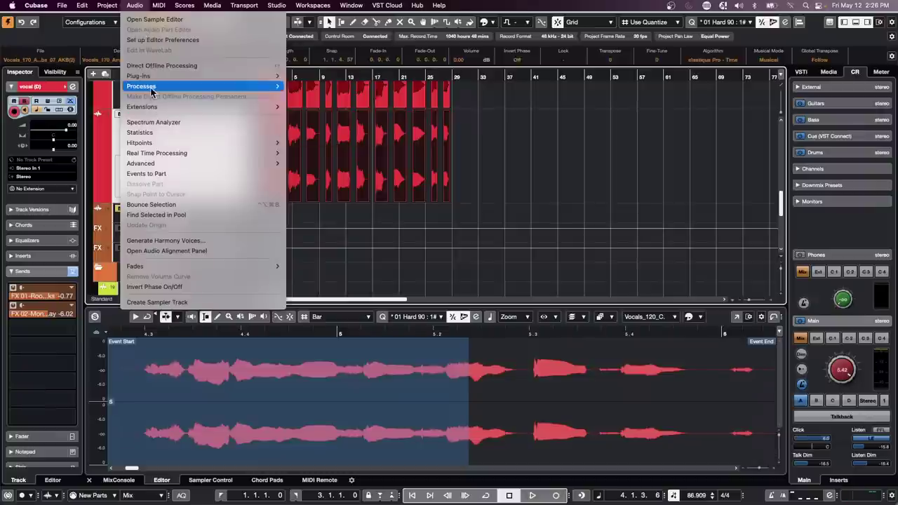
mouse_move(107, 4)
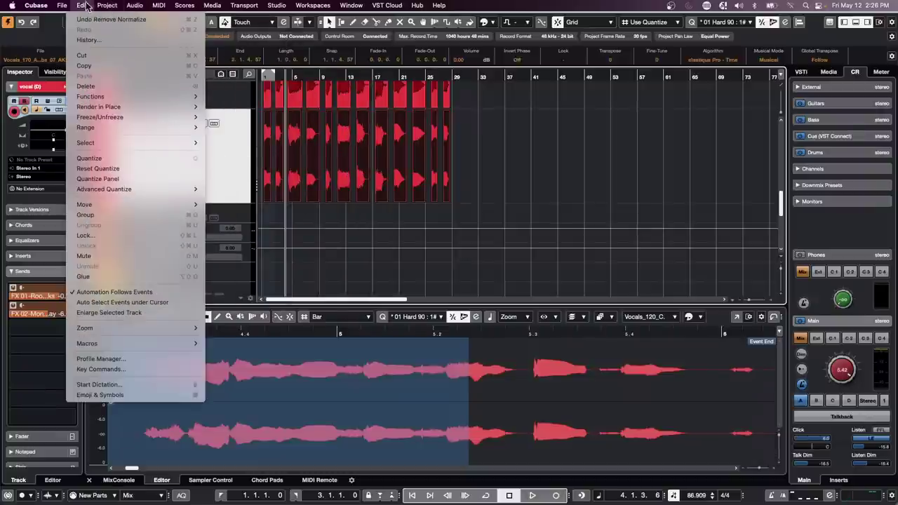
mouse_move(99, 131)
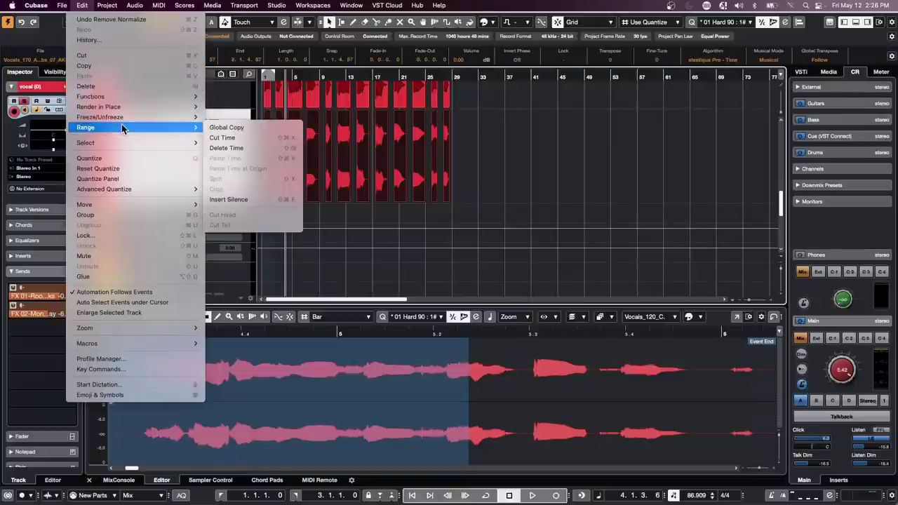
mouse_move(123, 107)
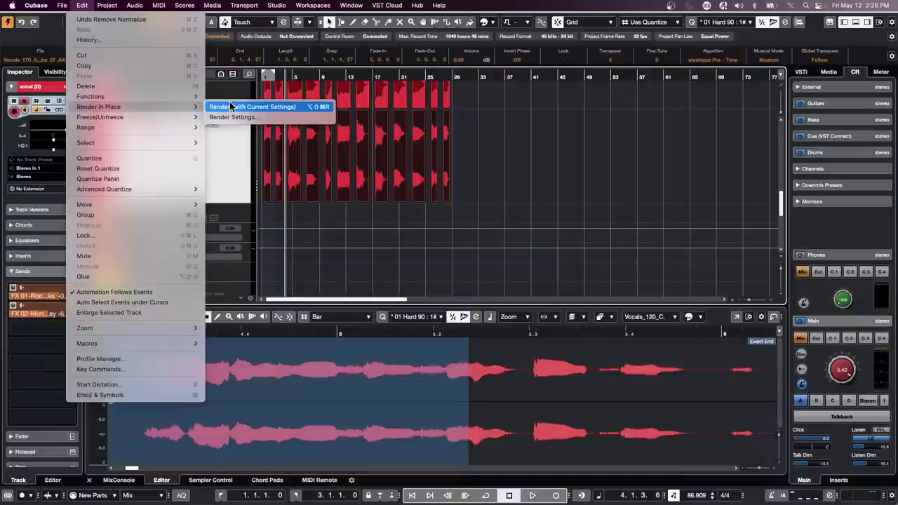
left_click(280, 117)
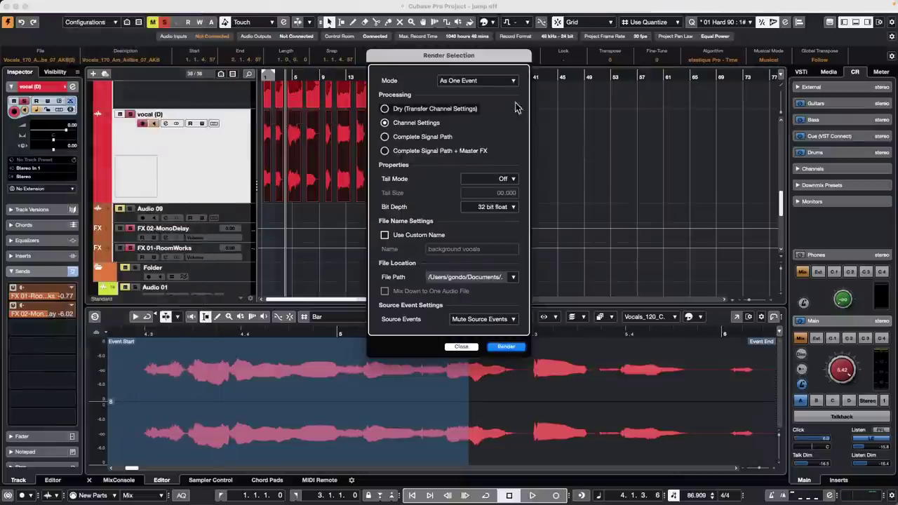
Set the render mode to As Separate Events, then start rendering the vocal (D) events and abort it
left_click(490, 81)
left_click(489, 80)
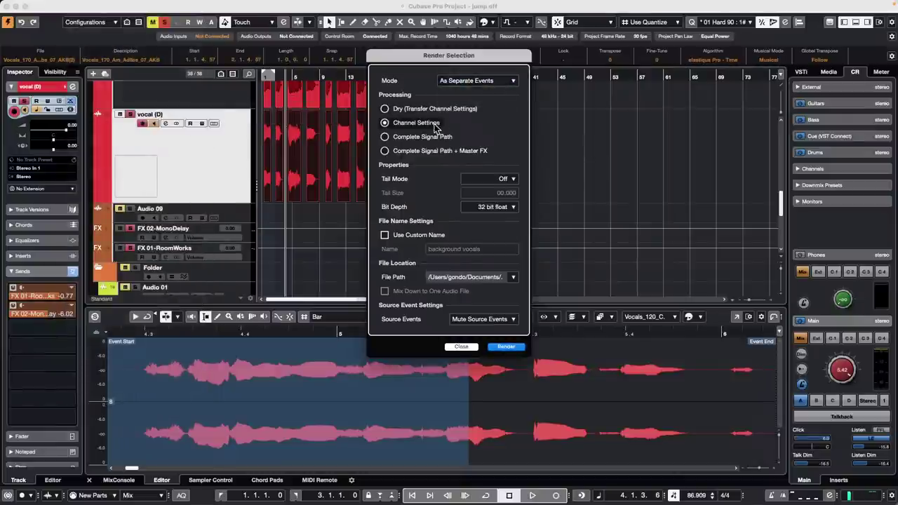
left_click(515, 347)
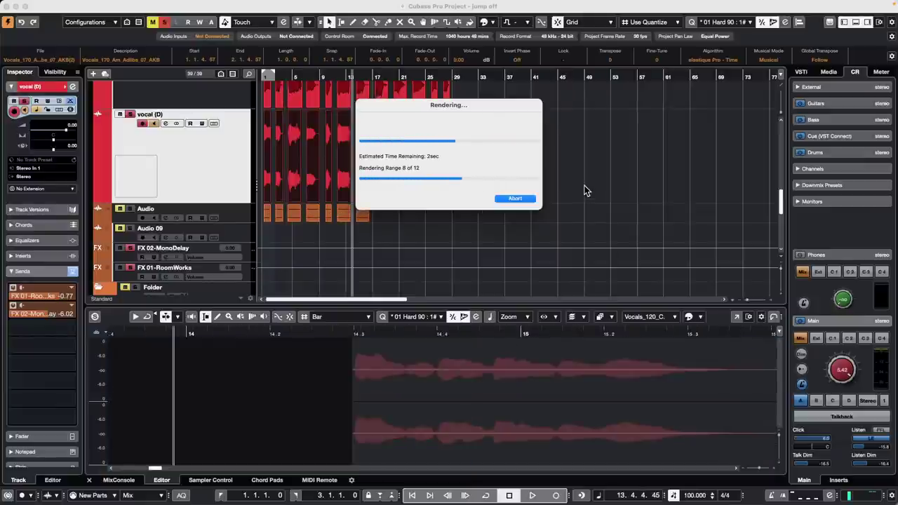
left_click(515, 199)
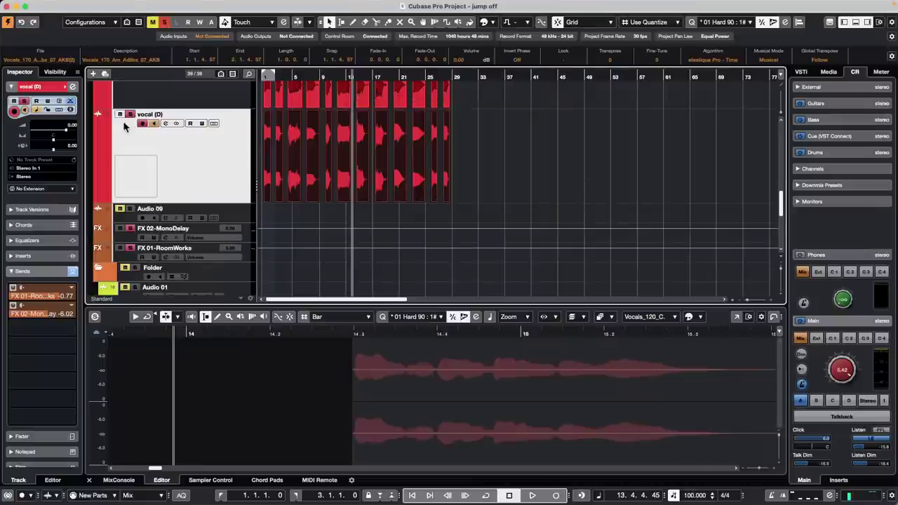
Disable recording on the vocal (D) track and render its events in place as separate events with Channel Settings processing
left_click(142, 124)
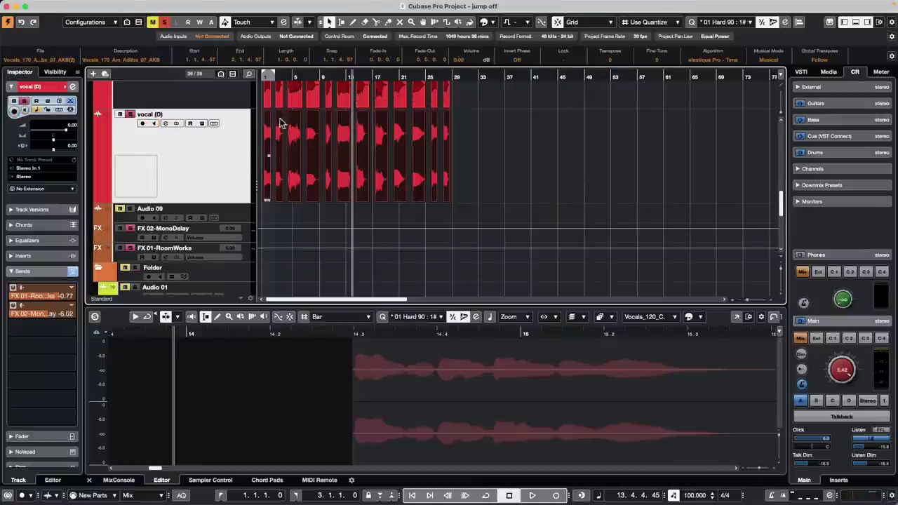
left_click(82, 4)
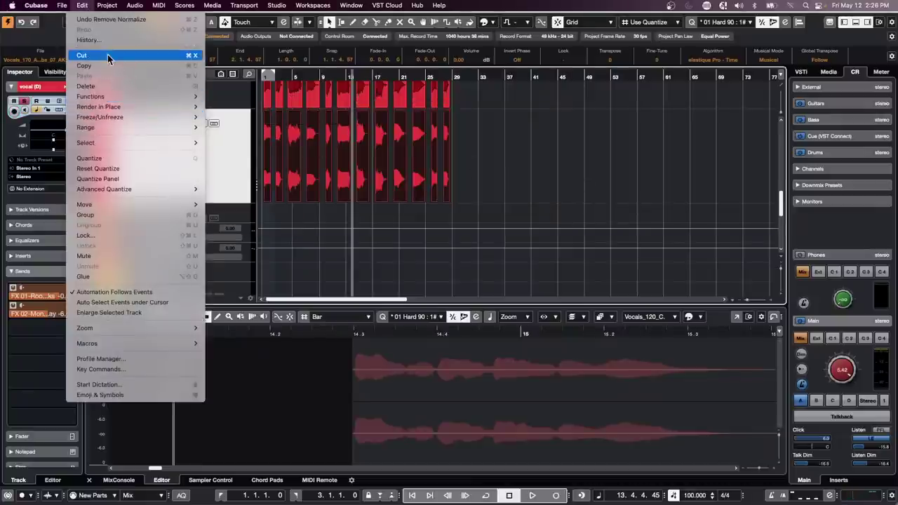
mouse_move(109, 109)
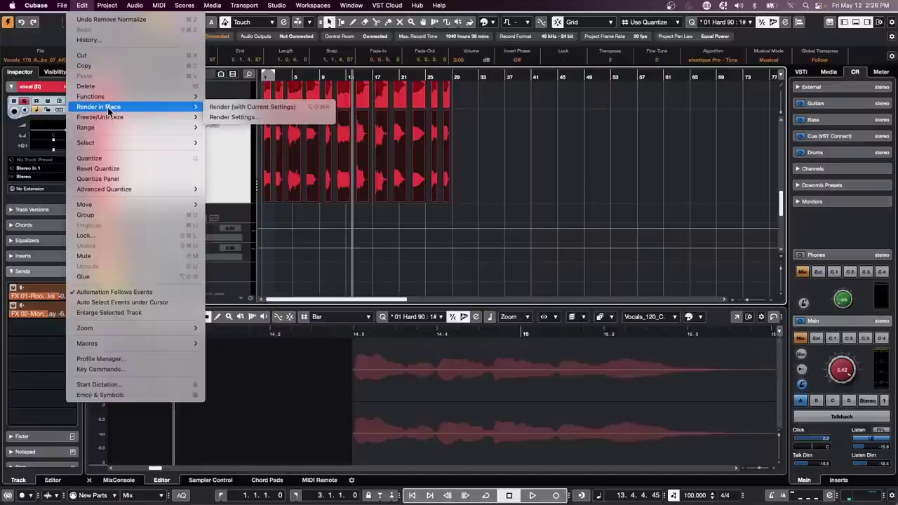
left_click(260, 122)
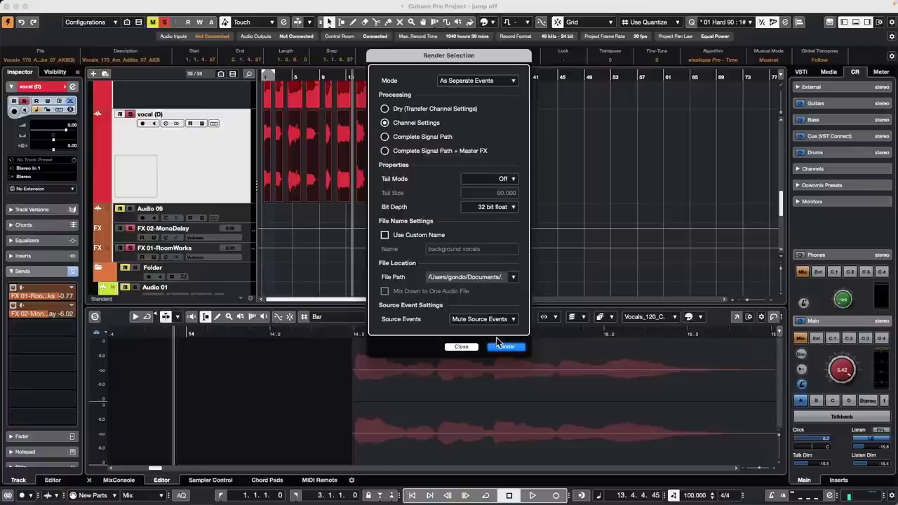
left_click(511, 346)
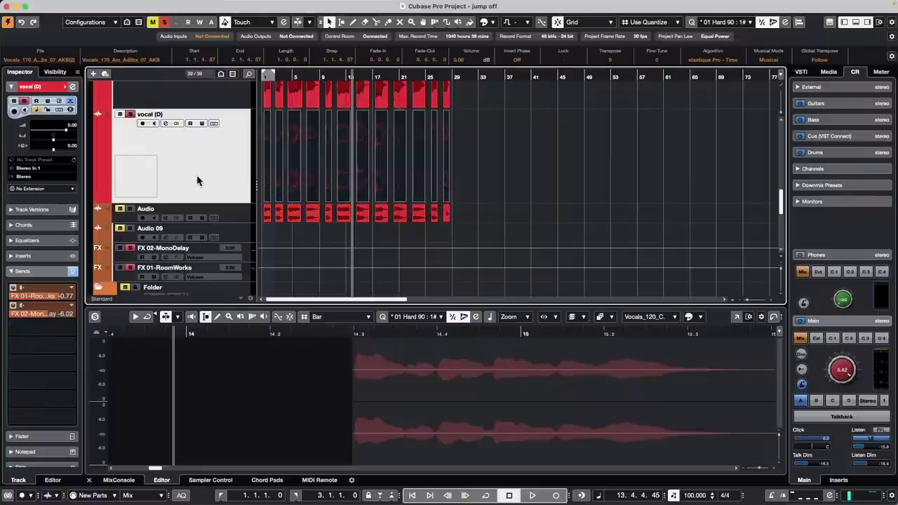
Add one stereo instrument track using Groove Agent SE below the vocal (D) track
right_click(198, 181)
mouse_move(204, 181)
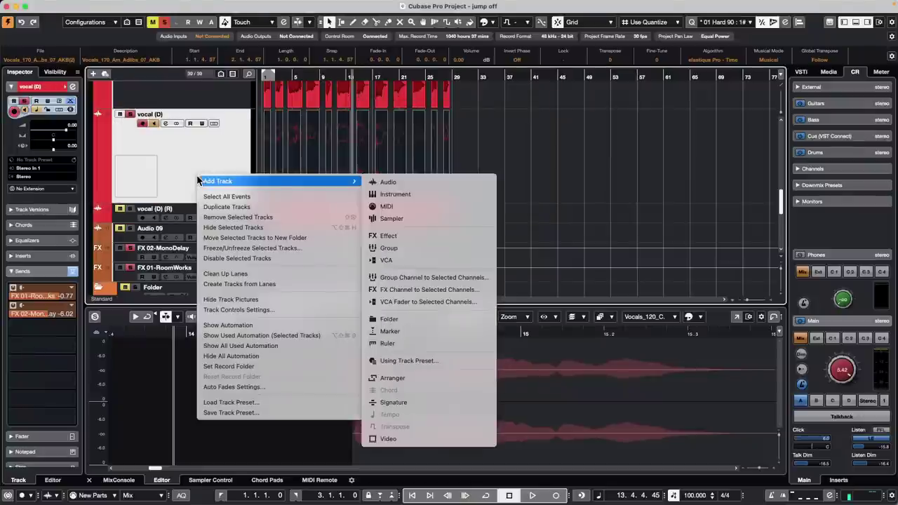
left_click(395, 195)
left_click(517, 331)
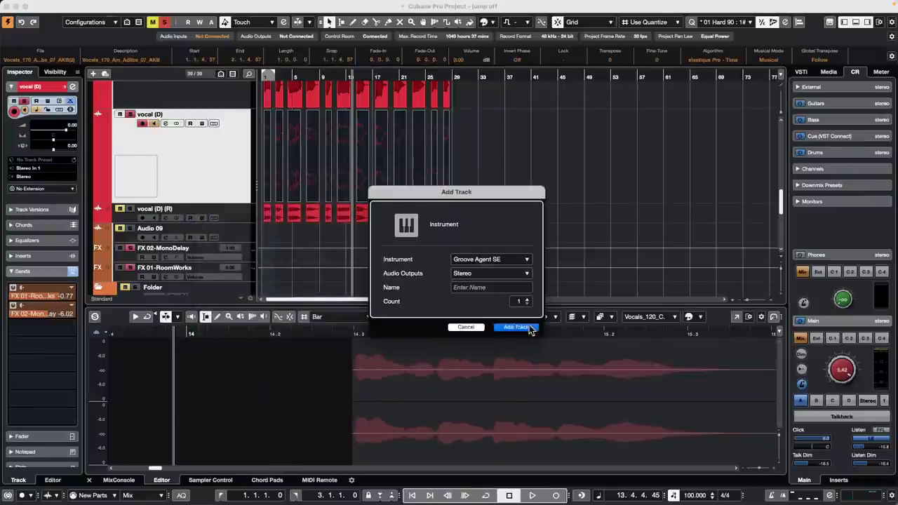
Load the rendered events from the vocal (D) (R) track onto the Groove Agent SE pads, starting at C1
left_click_drag(338, 74, 541, 91)
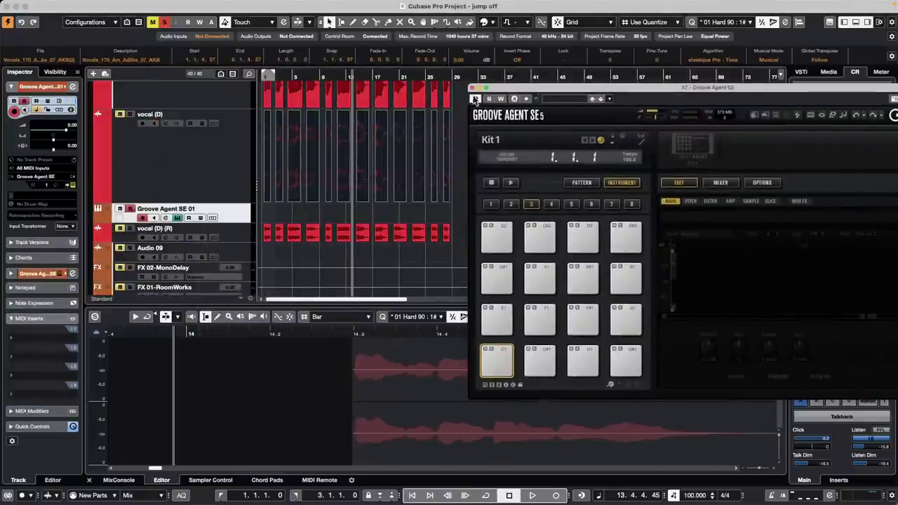
left_click_drag(264, 248, 498, 368)
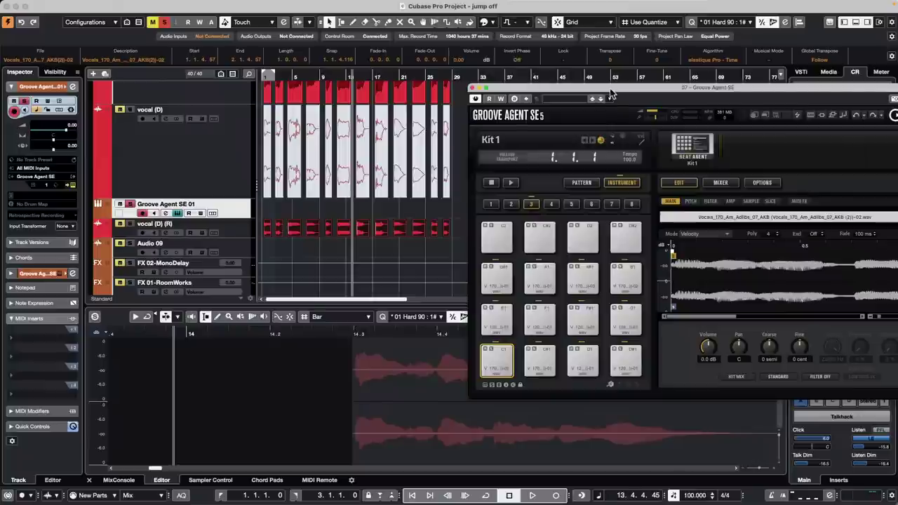
left_click_drag(532, 85, 235, 42)
Export the Groove Agent SE kit with its samples, selecting jump off in the Projects folder and entering a person's first name as preset name
left_click(404, 109)
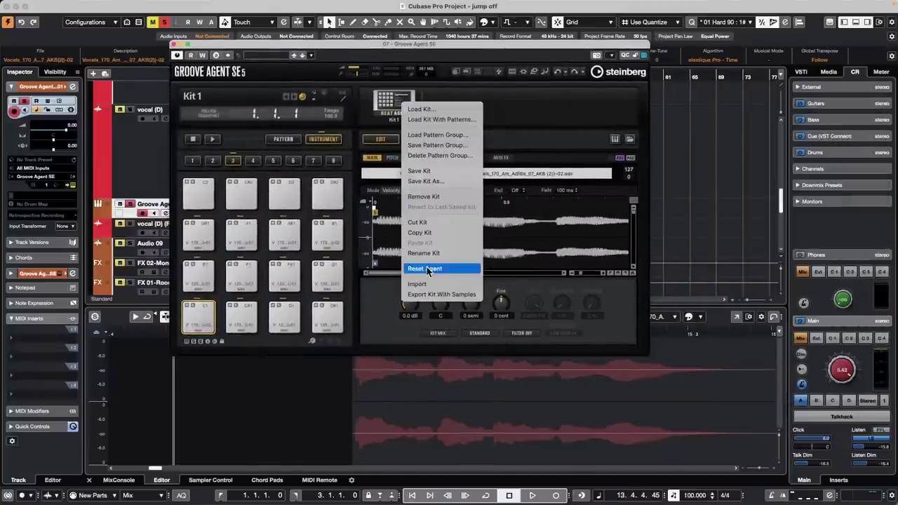
left_click(459, 296)
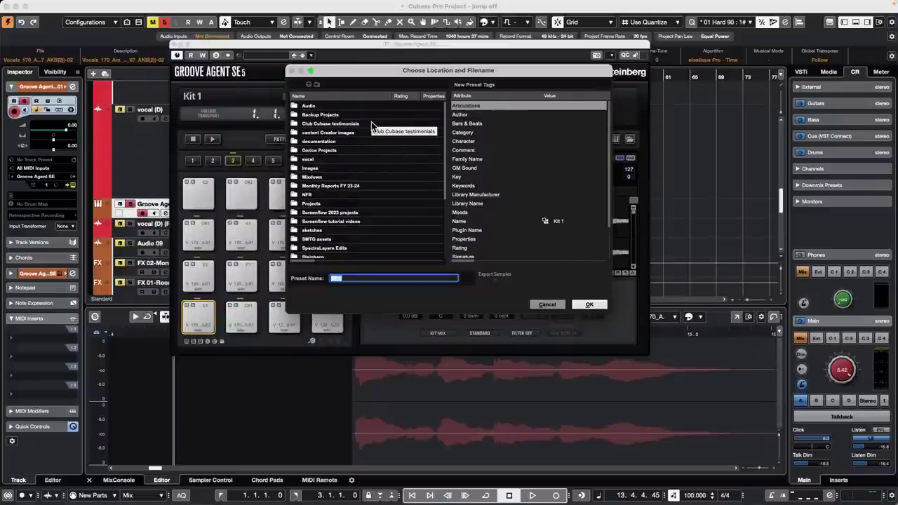
scroll(328, 219, "down", 5)
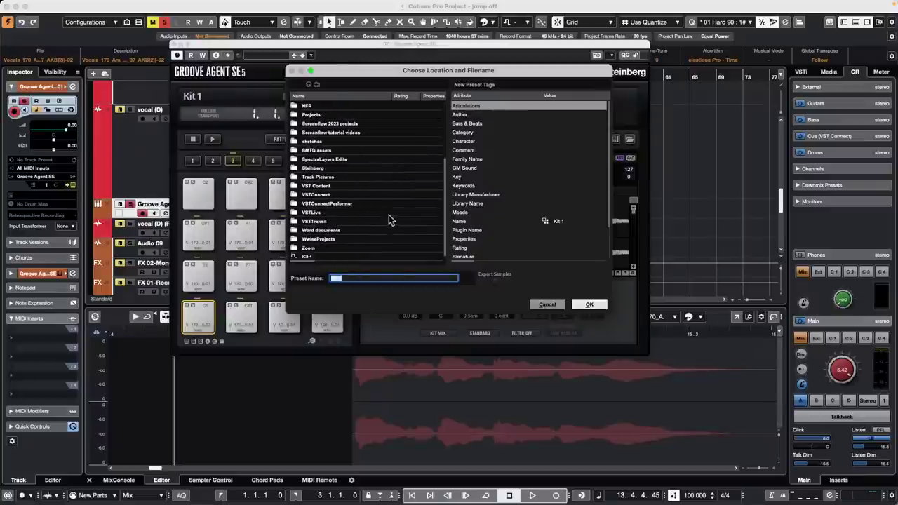
scroll(389, 219, "up", 5)
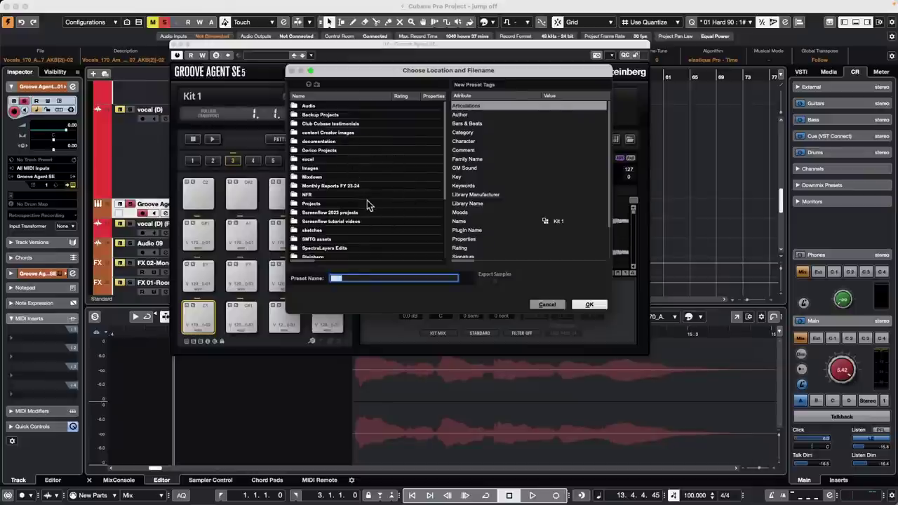
double_click(317, 204)
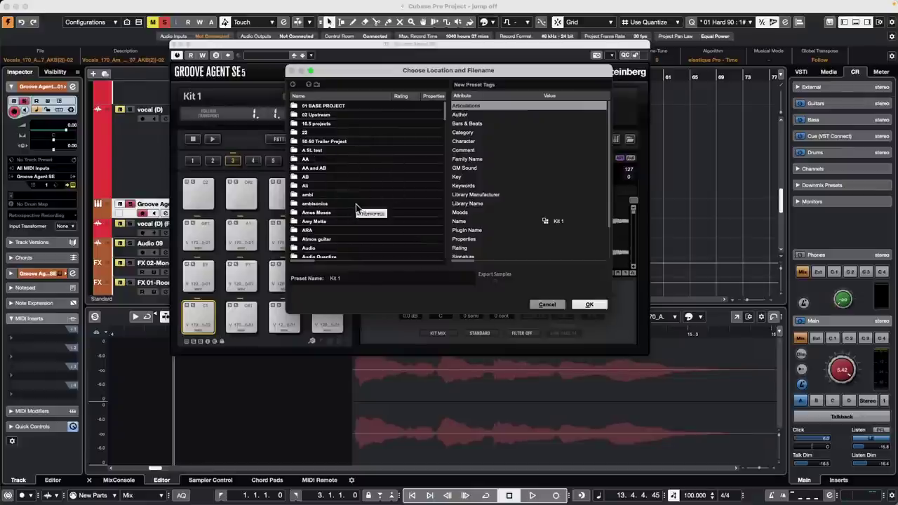
scroll(355, 208, "down", 20)
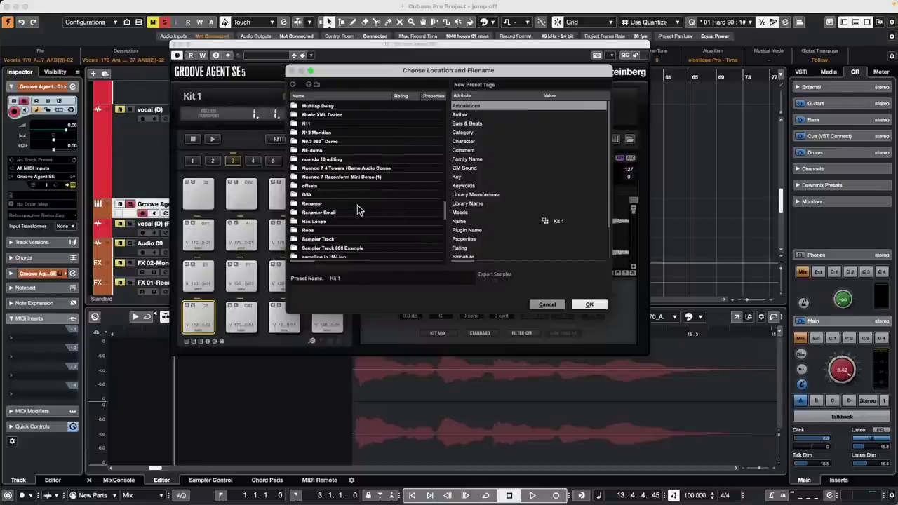
scroll(356, 209, "up", 4)
scroll(358, 211, "up", 5)
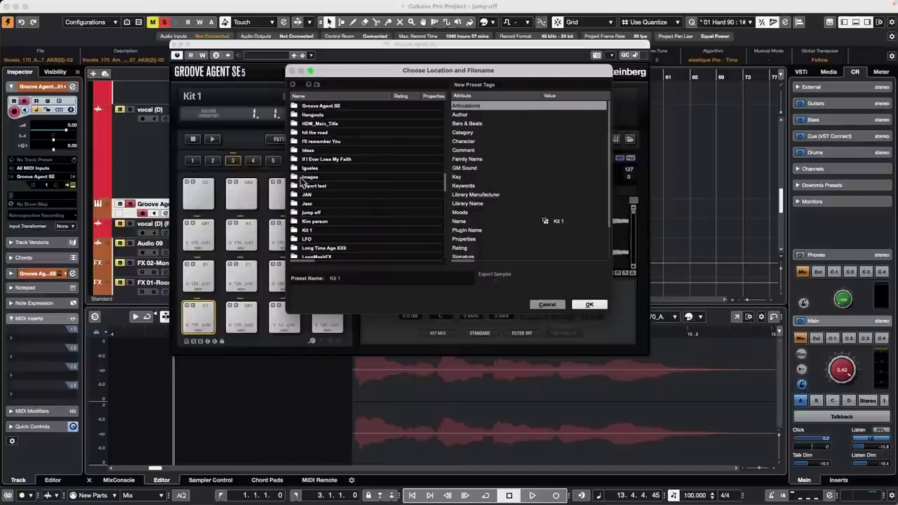
left_click(322, 214)
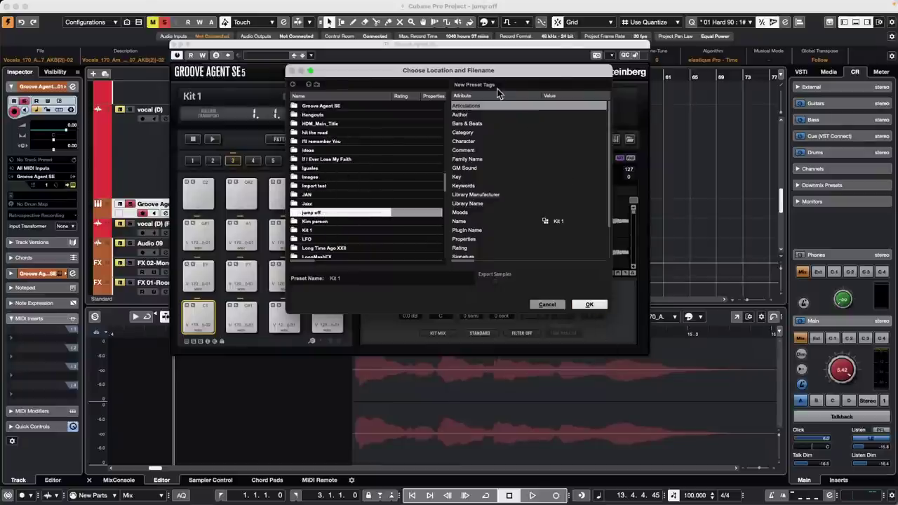
left_click(367, 278)
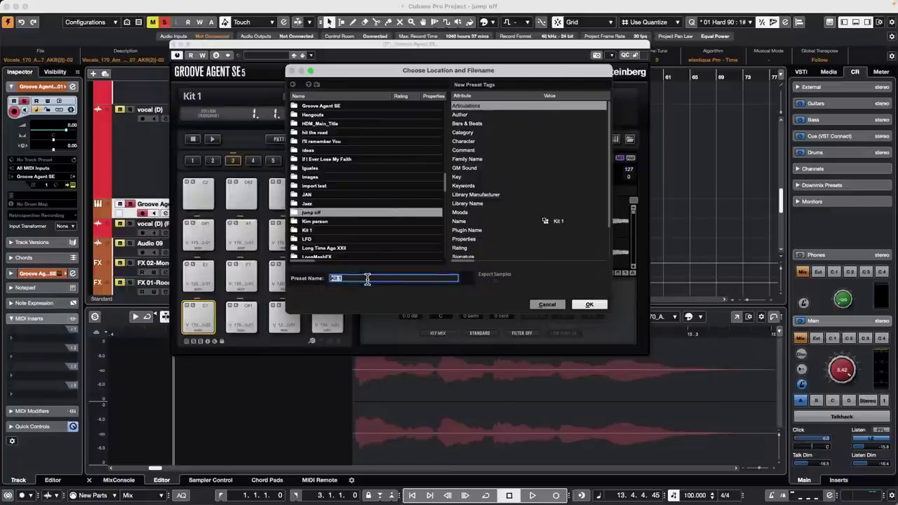
type("Greg")
left_click(589, 304)
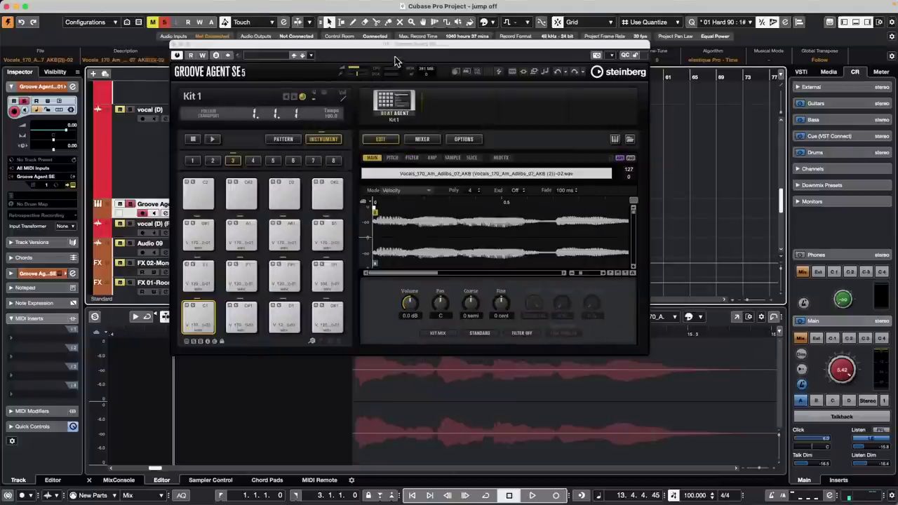
left_click(395, 103)
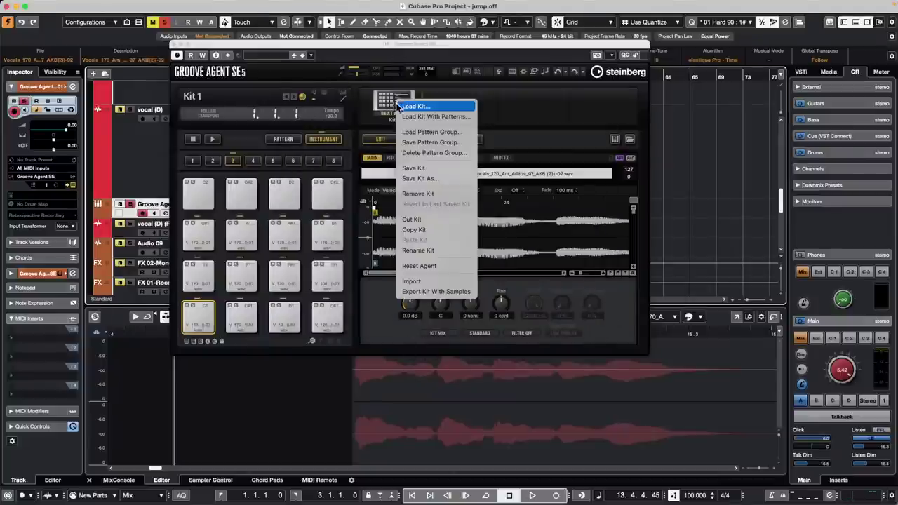
left_click(460, 295)
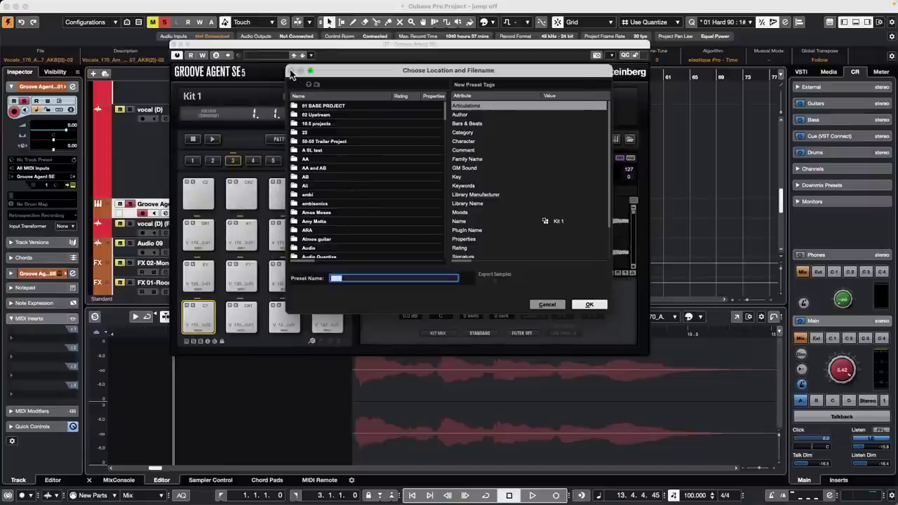
left_click(584, 306)
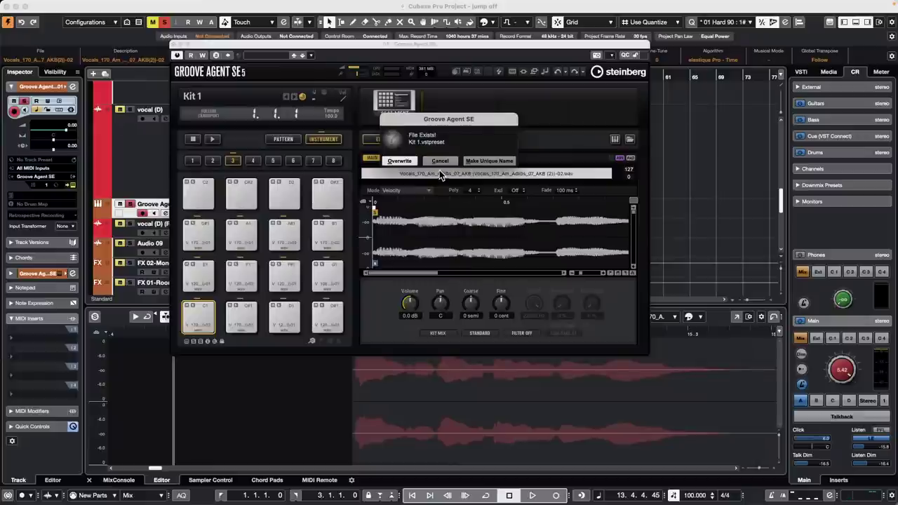
left_click(439, 161)
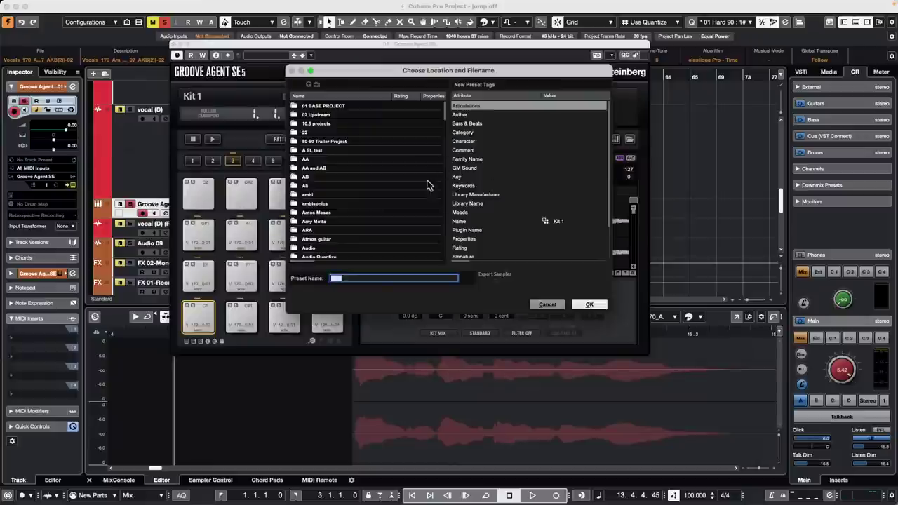
left_click(550, 304)
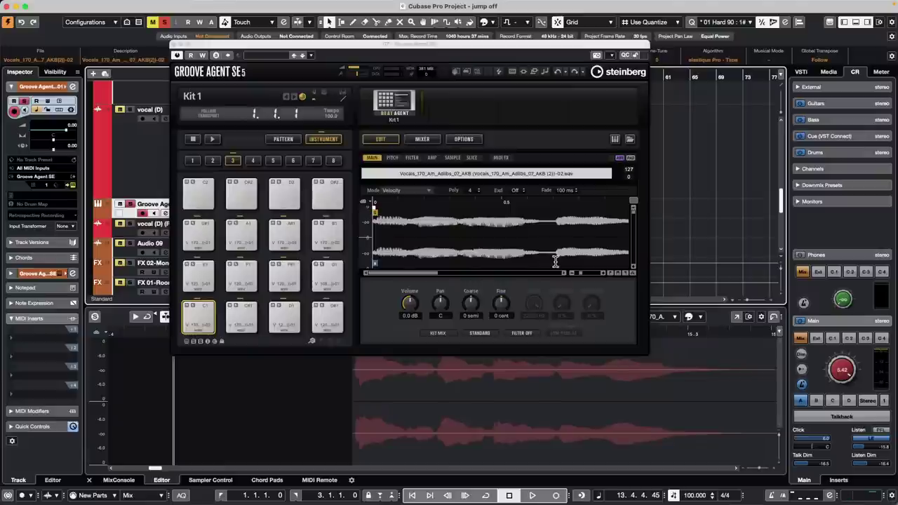
Close the Groove Agent SE instrument window
right_click(555, 262)
left_click(480, 232)
left_click(173, 45)
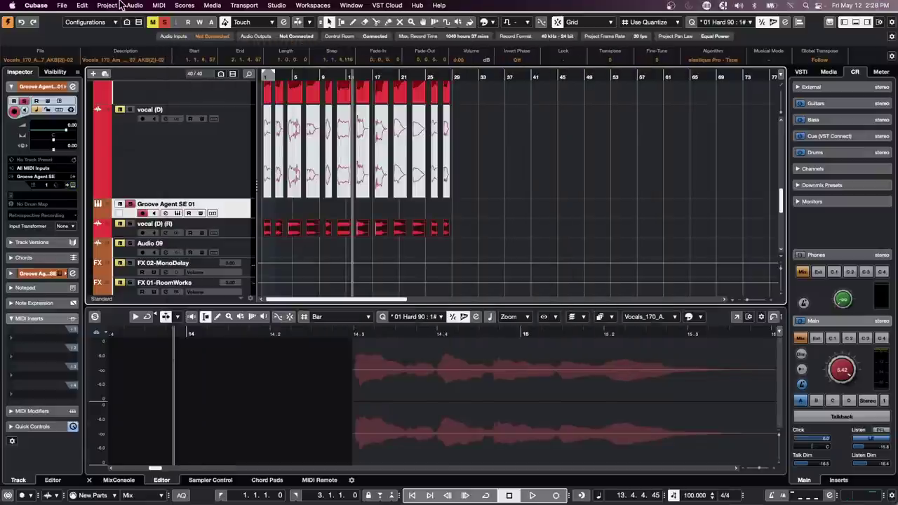
Open FX Modulator.cpr from the FX Modulator folder in Projects and activate the project, accepting the missing ports as unmapped
left_click(62, 6)
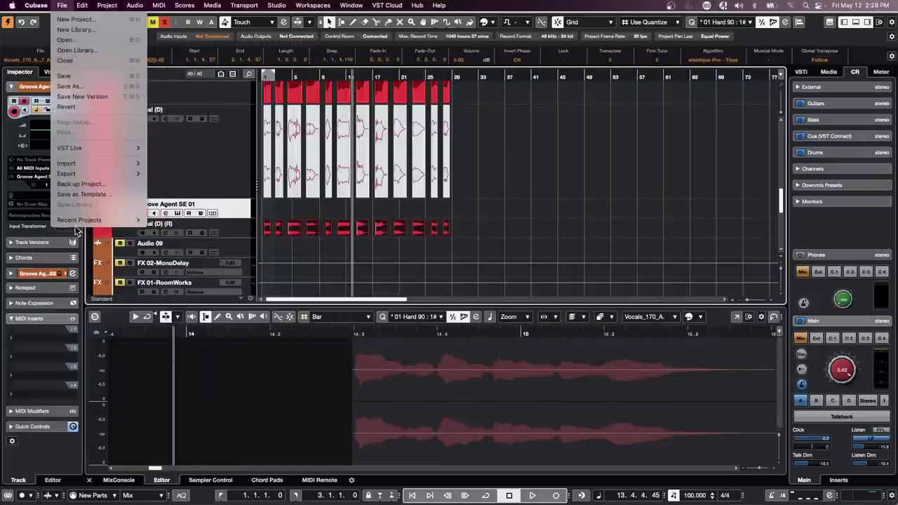
mouse_move(79, 224)
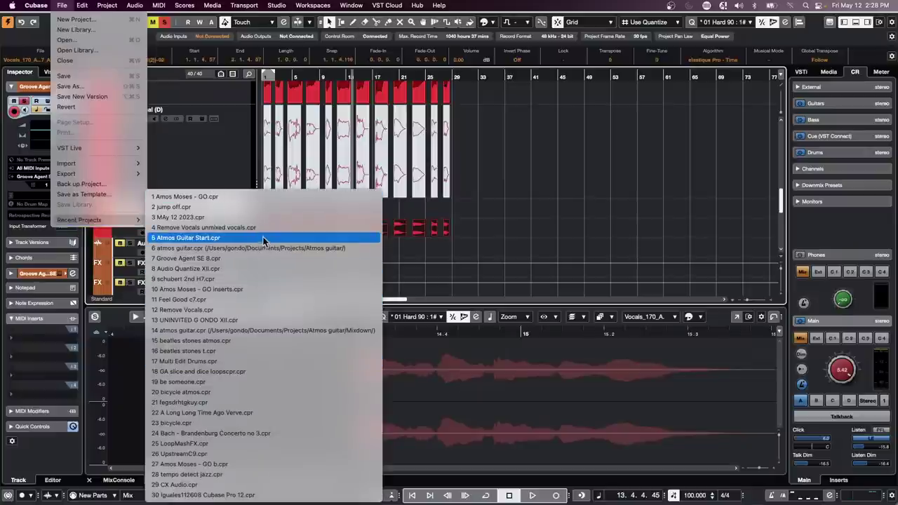
left_click(116, 40)
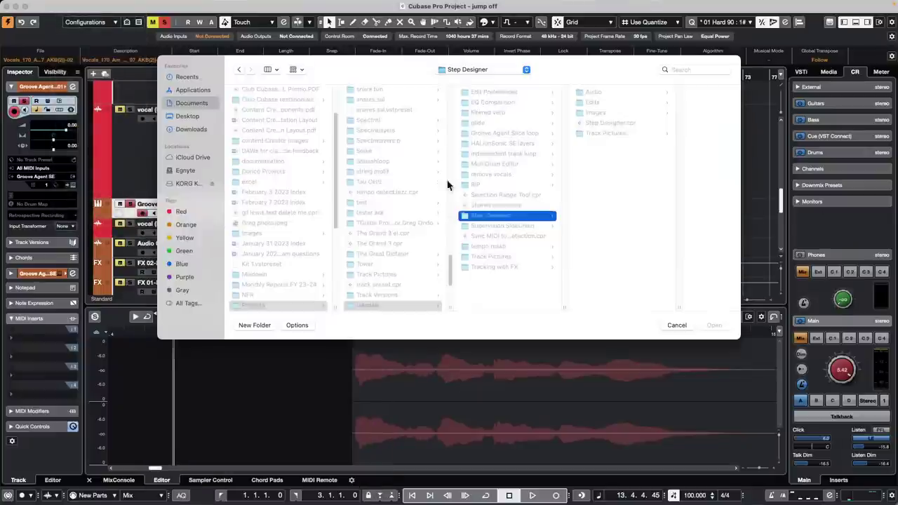
scroll(378, 232, "up", 10)
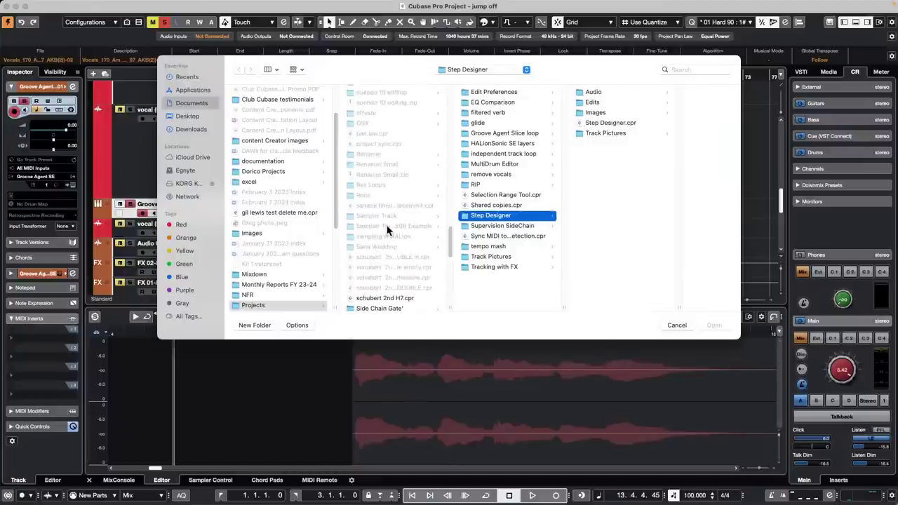
scroll(404, 243, "up", 7)
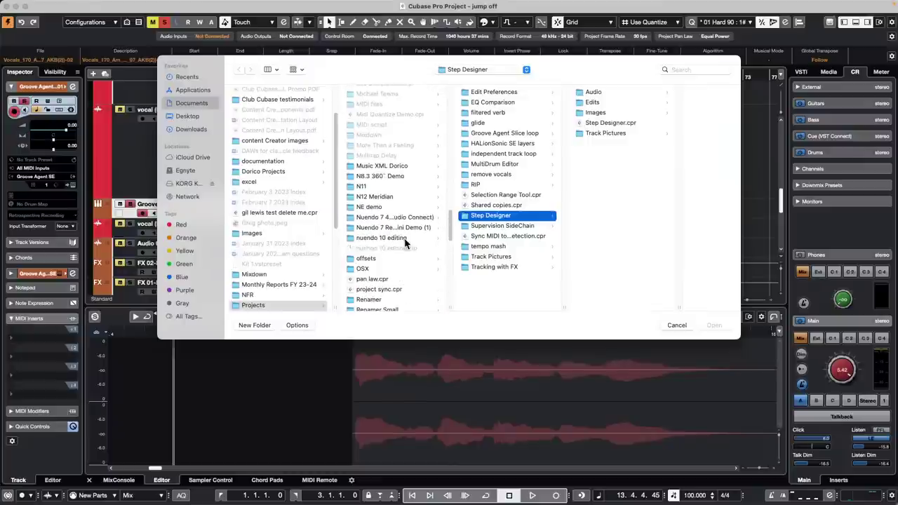
scroll(405, 244, "up", 5)
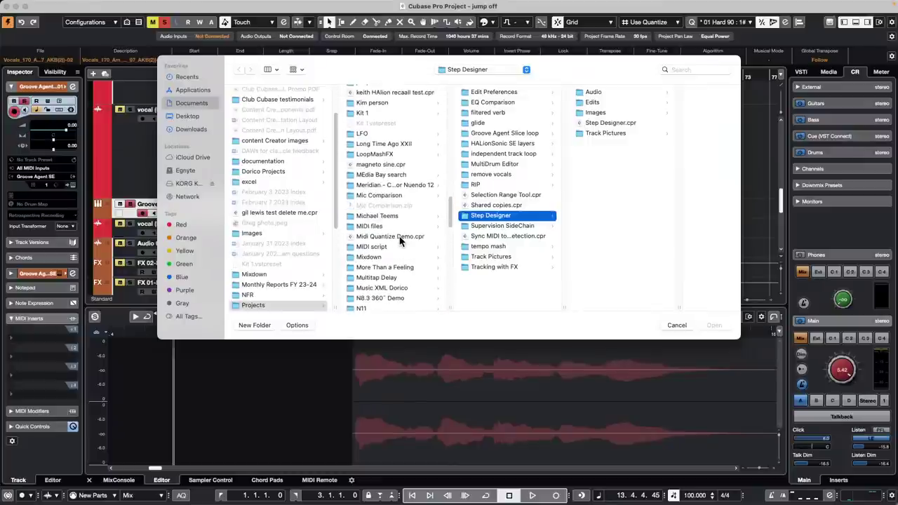
scroll(400, 241, "up", 3)
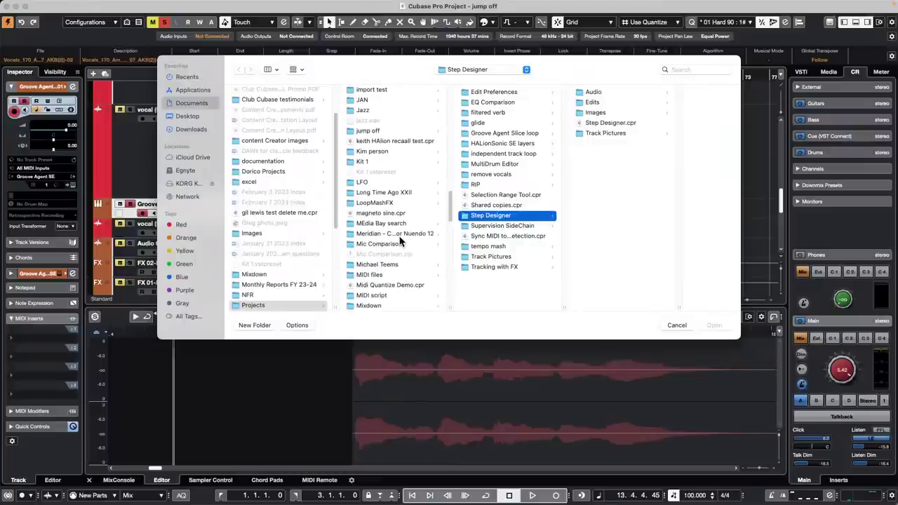
scroll(400, 241, "up", 5)
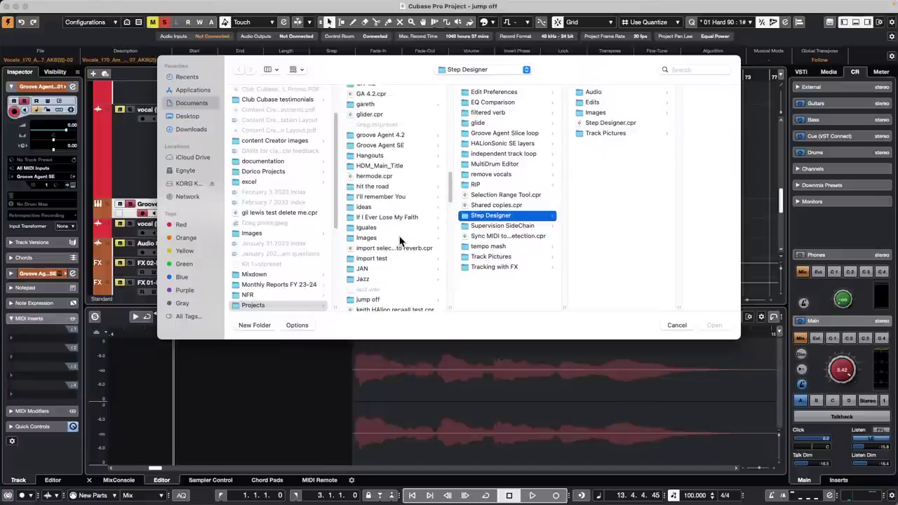
scroll(400, 241, "up", 3)
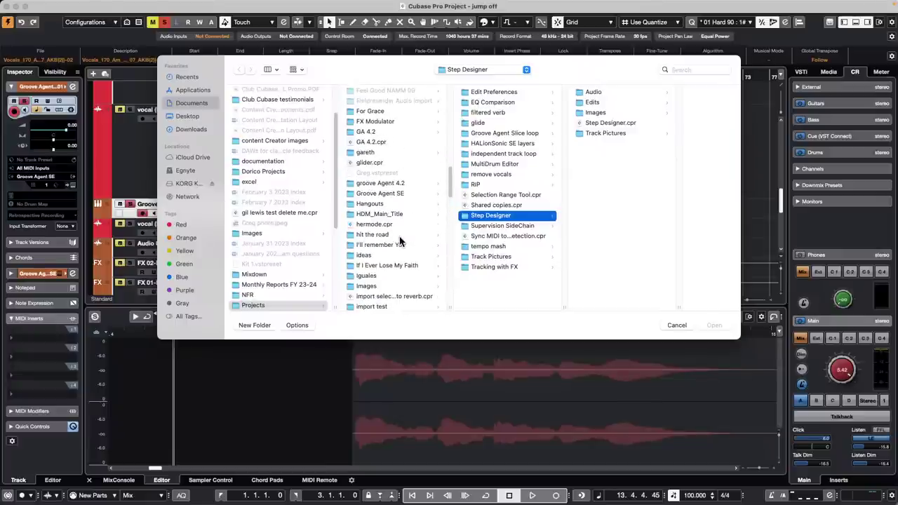
left_click(372, 122)
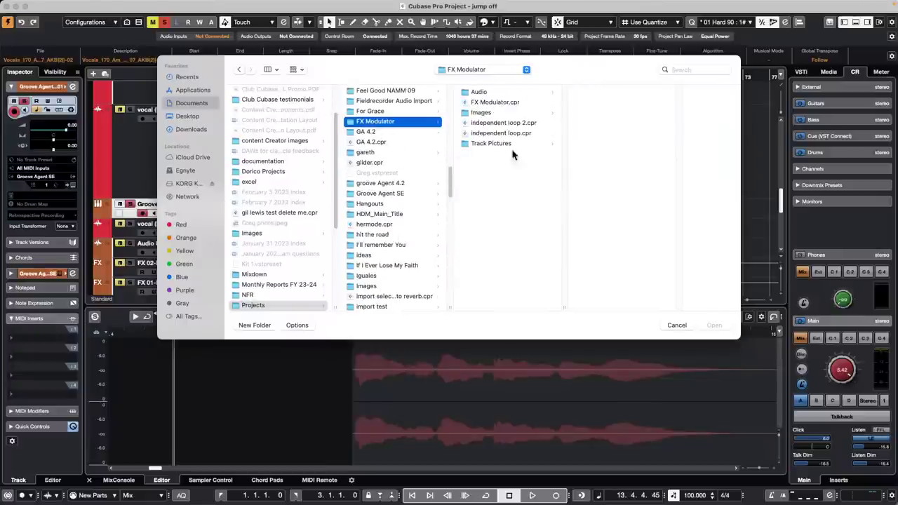
double_click(495, 102)
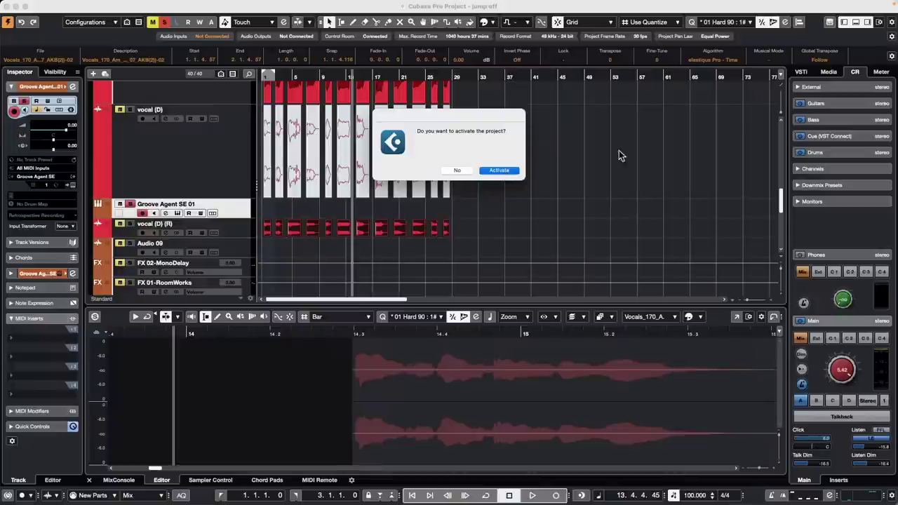
key("Return")
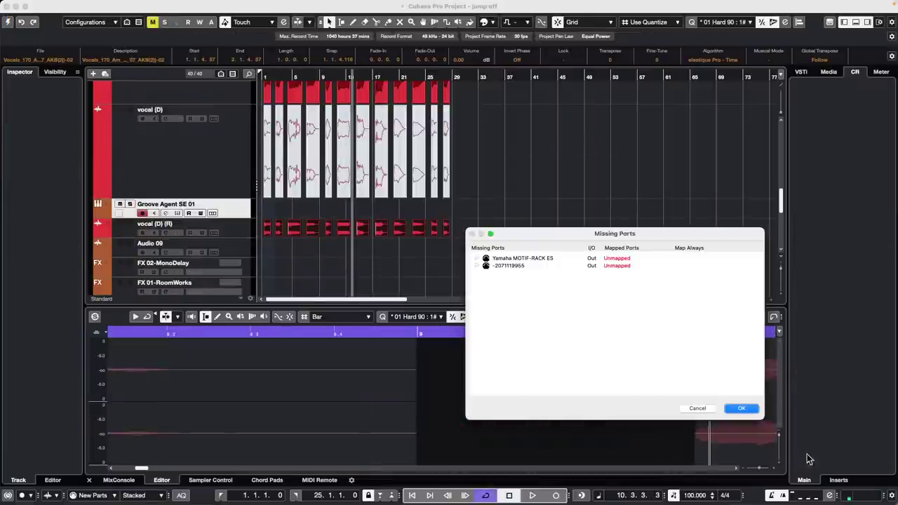
left_click(742, 409)
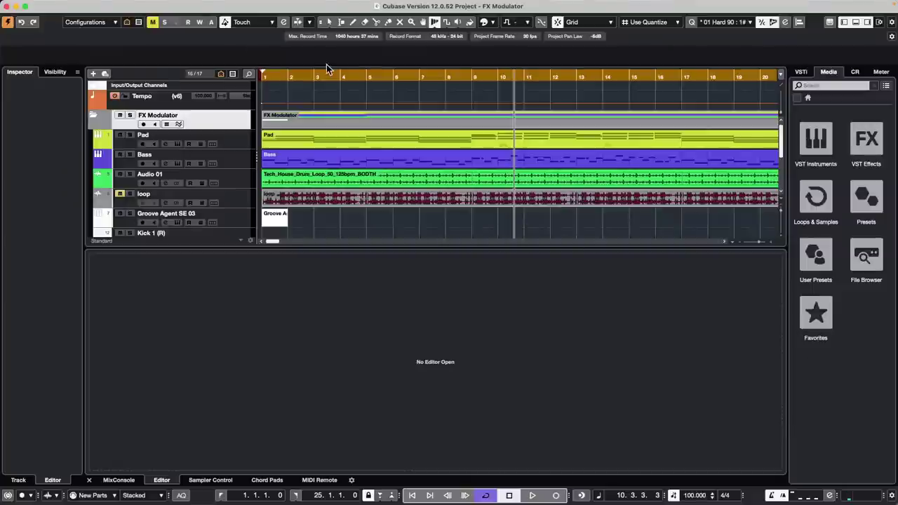
Play back the FX Modulator project from near its start to hear the full arrangement
key("space")
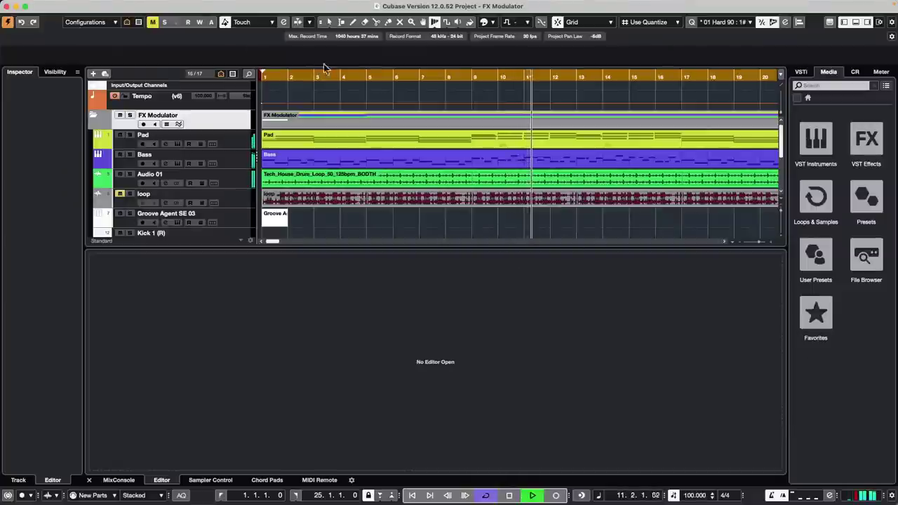
left_click_drag(305, 76, 237, 47)
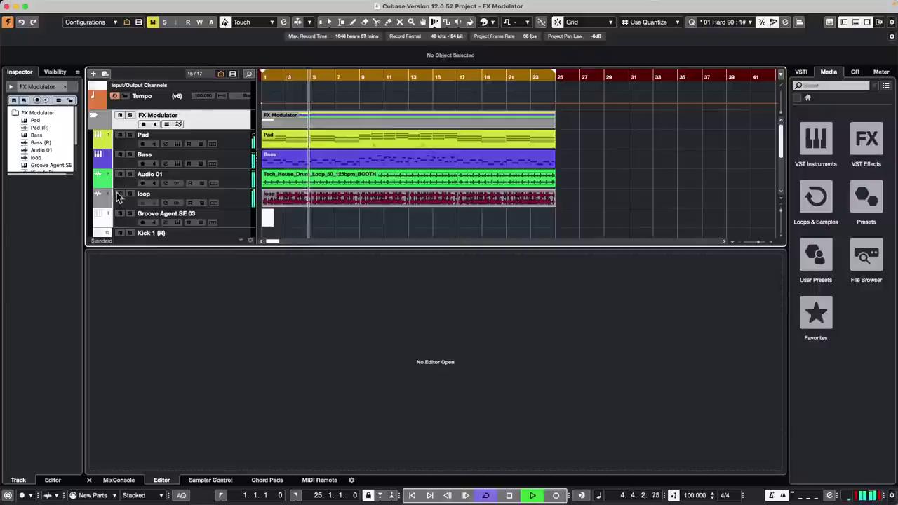
key("space")
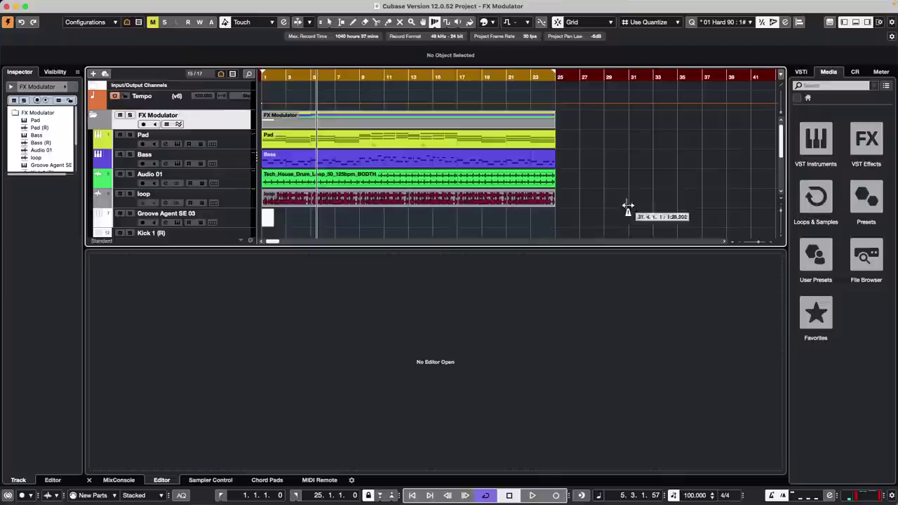
Select the Bass track and solo it during playback to hear it alone
left_click(238, 161)
key("space")
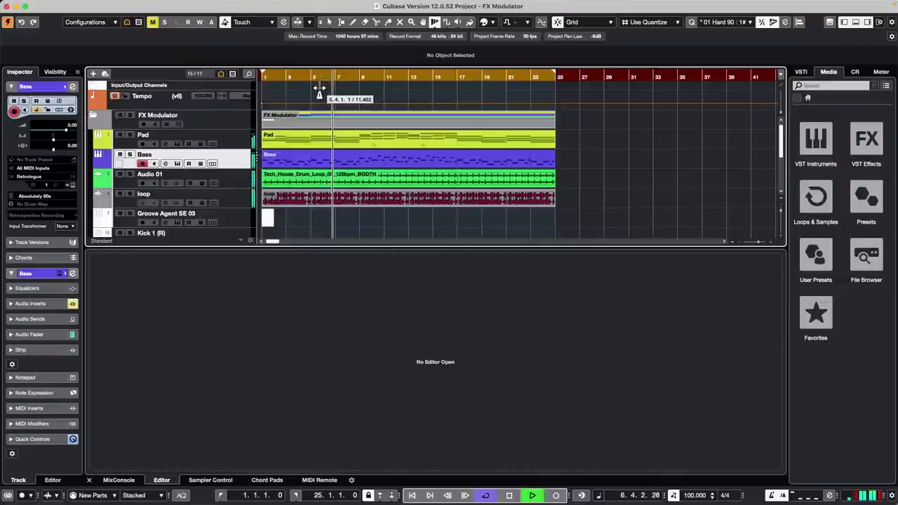
left_click(130, 155)
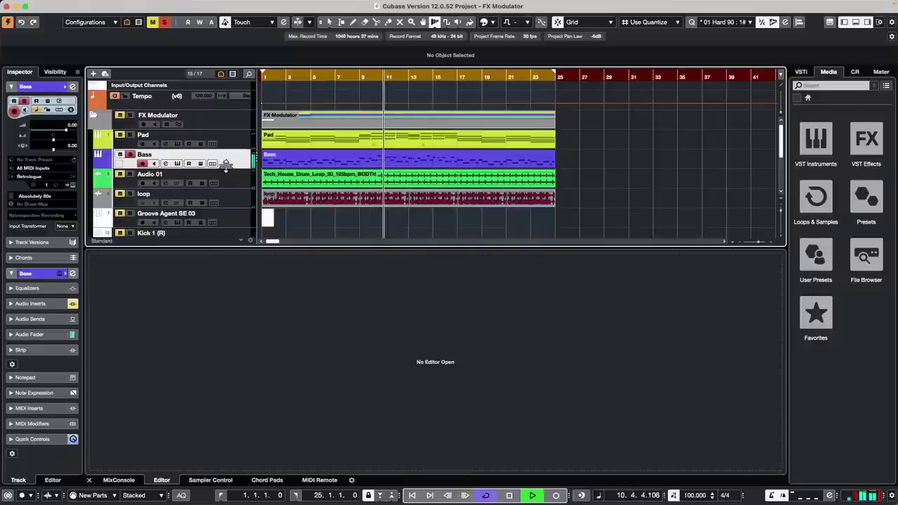
key("space")
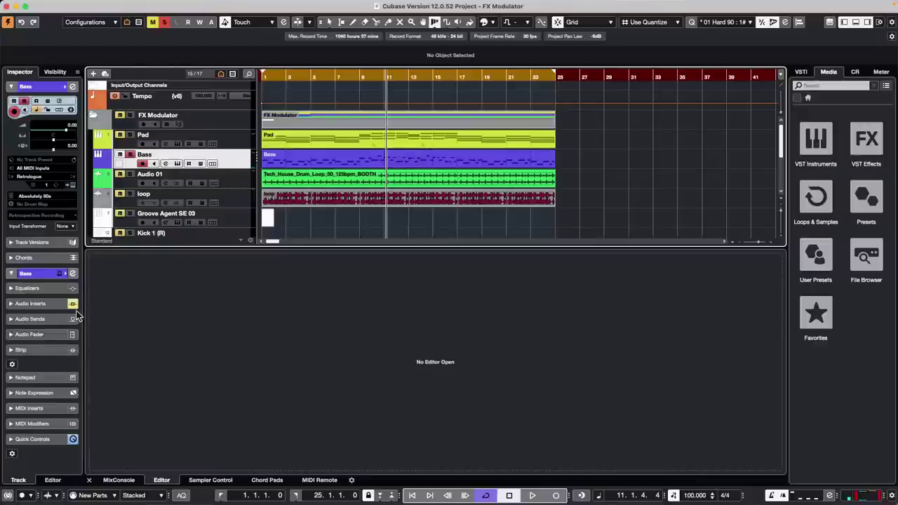
Insert the FX Modulator modulation effect in the second insert slot of the Bass channel
left_click(72, 273)
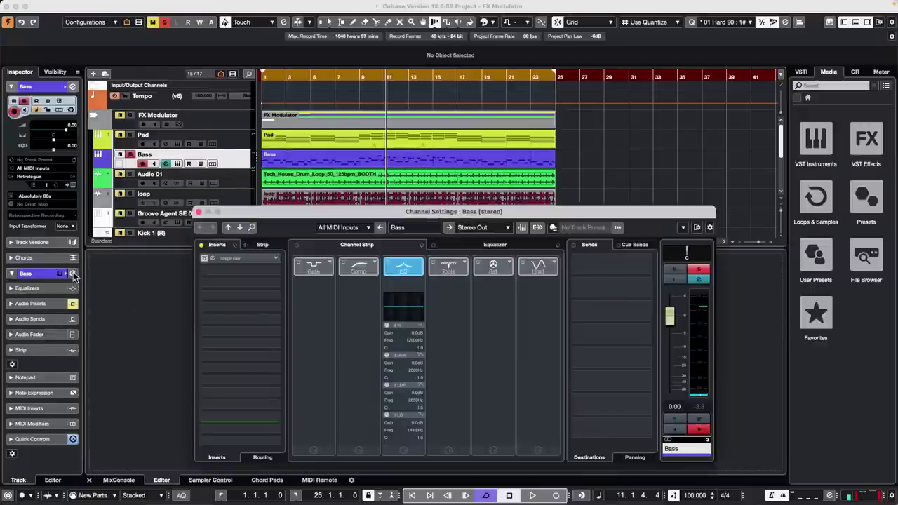
left_click(279, 268)
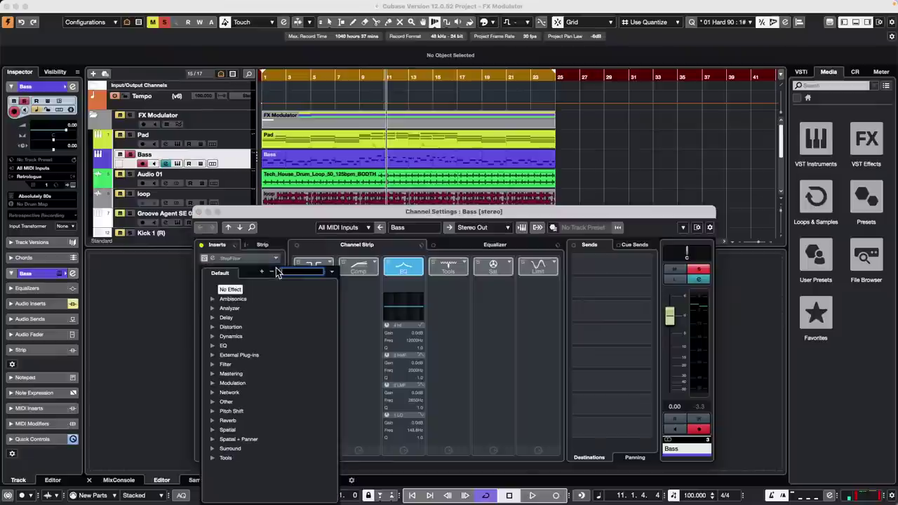
left_click(213, 384)
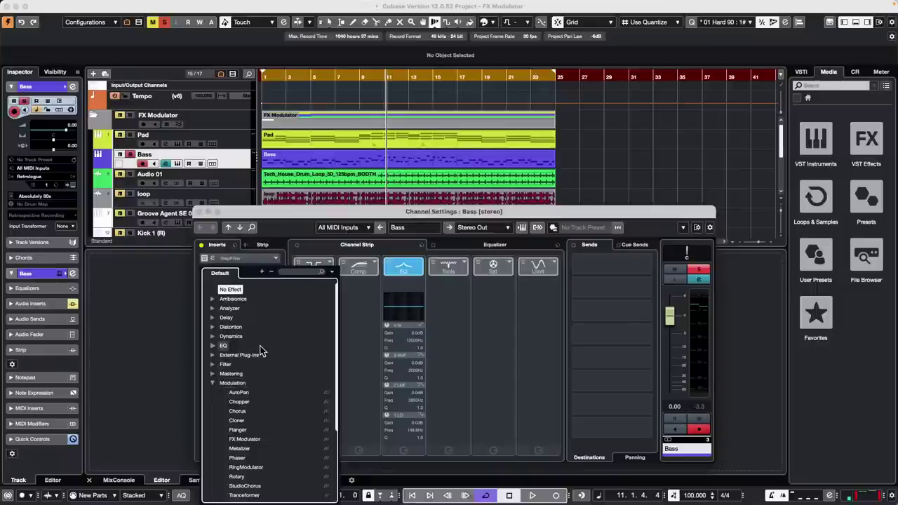
left_click(253, 440)
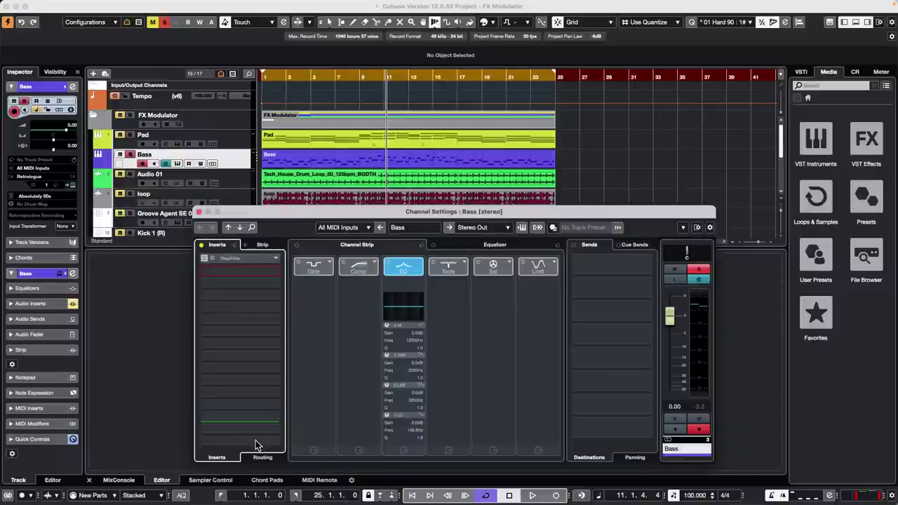
left_click(451, 172)
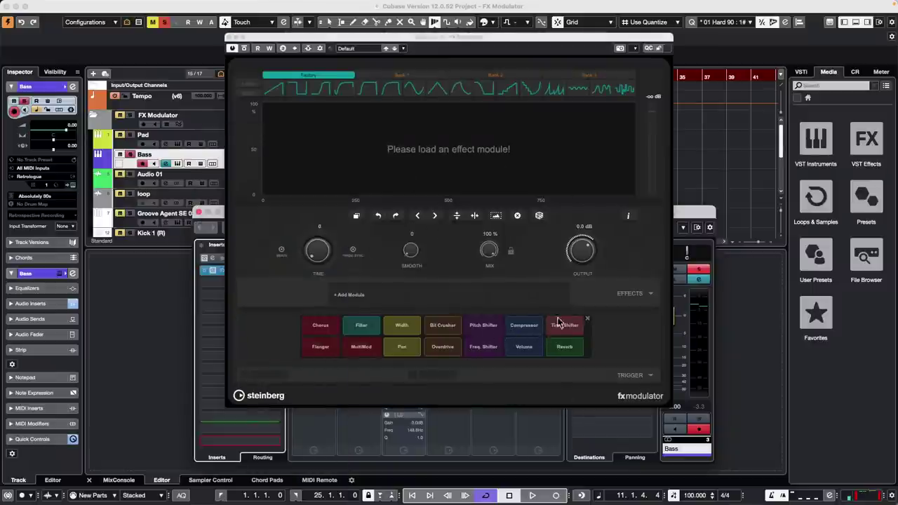
Add a Compressor module driven by the factory square curve at a 1/8 T time, and start playback
left_click(523, 326)
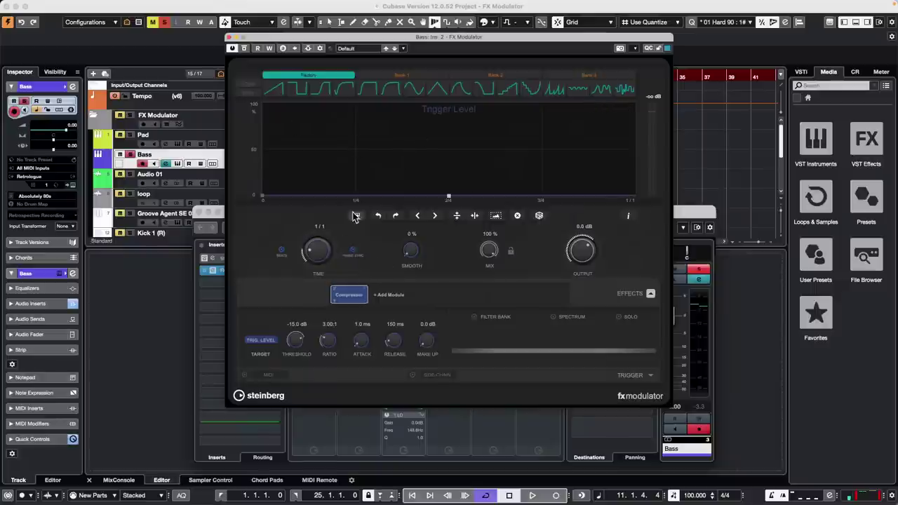
scroll(309, 251, "down", 1)
scroll(310, 248, "down", 1)
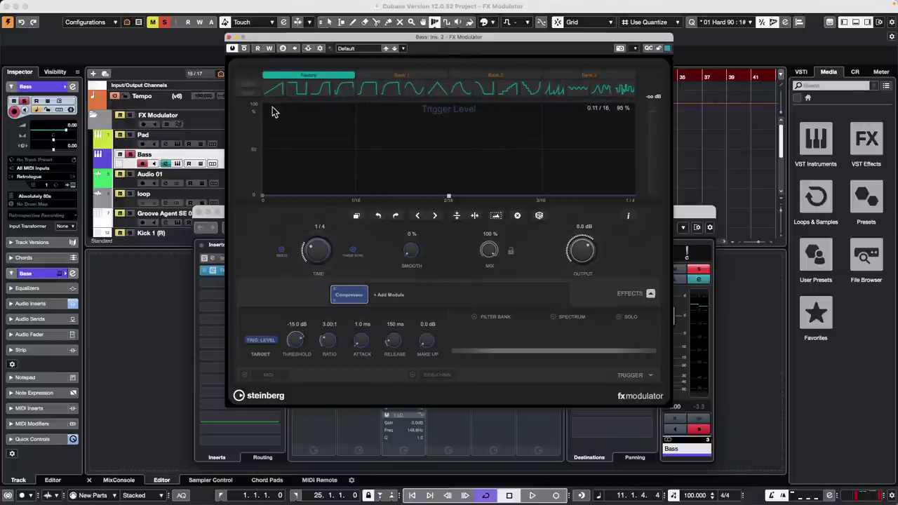
left_click(298, 89)
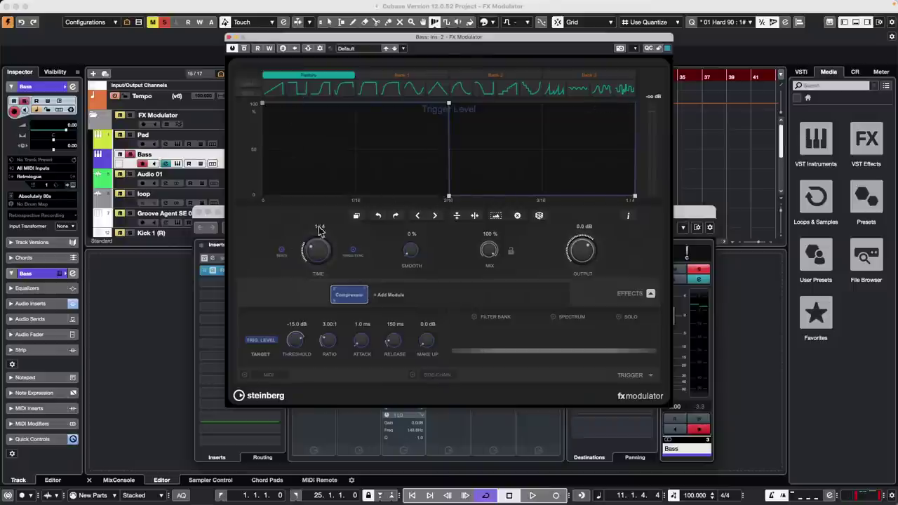
left_click_drag(317, 252, 319, 224)
key("space")
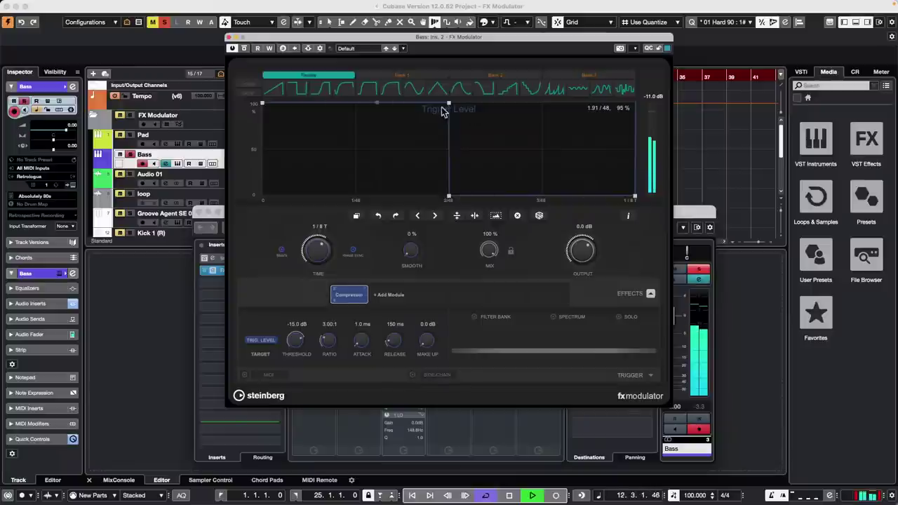
Shorten the trigger curve's full-level section to a narrow pulse at the cycle start while listening, and stop playback
left_click_drag(449, 108, 325, 110)
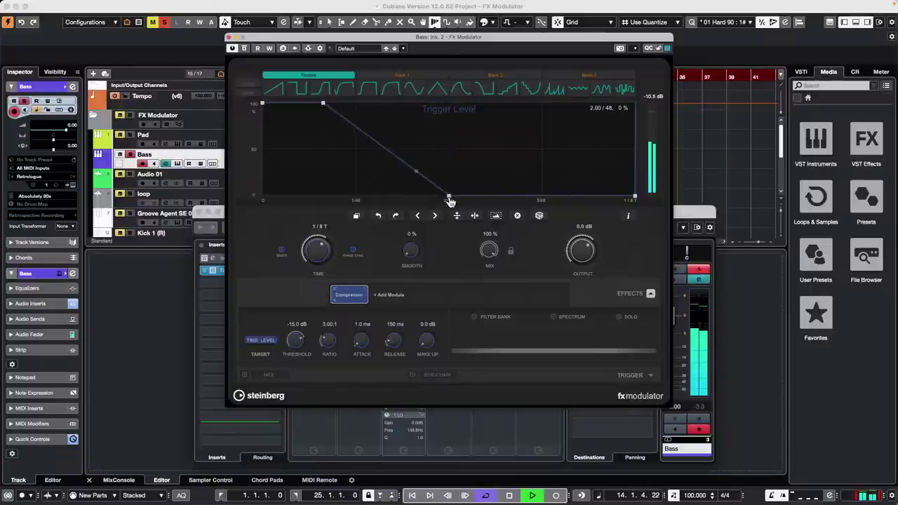
left_click_drag(451, 198, 311, 197)
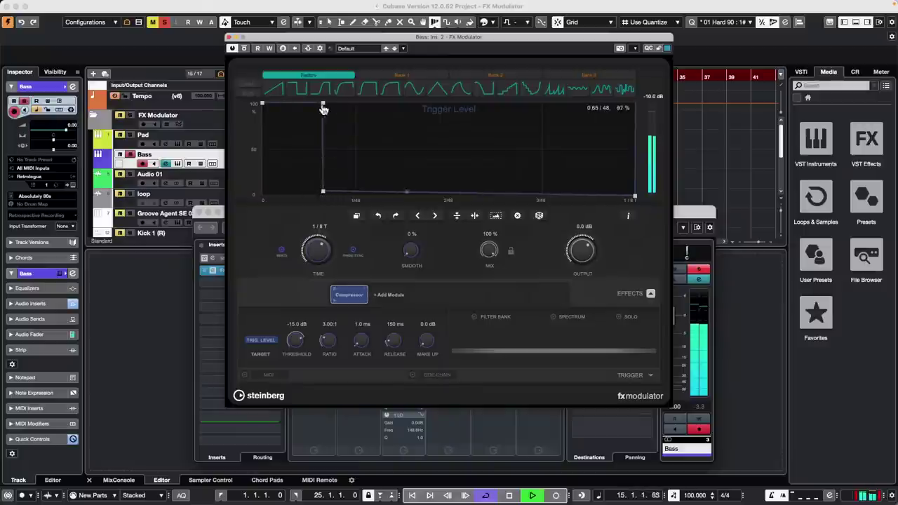
left_click_drag(323, 109, 294, 105)
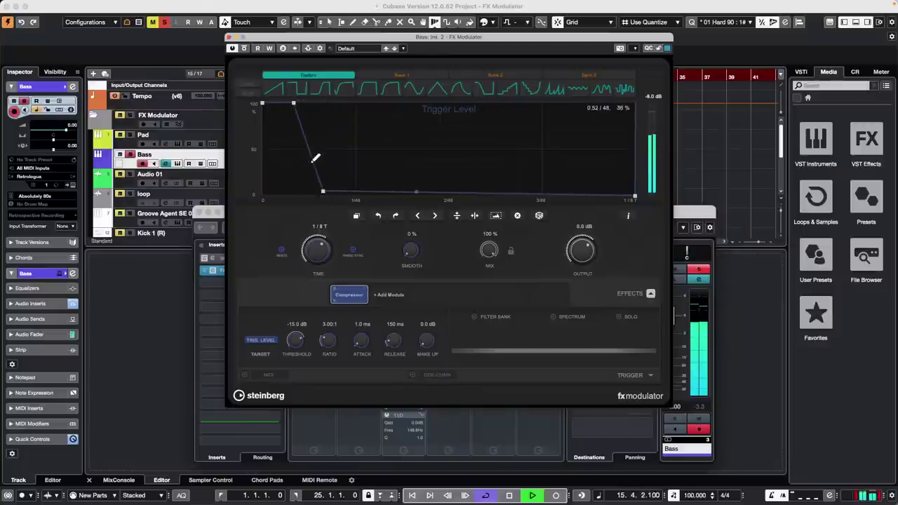
left_click_drag(323, 196, 272, 181)
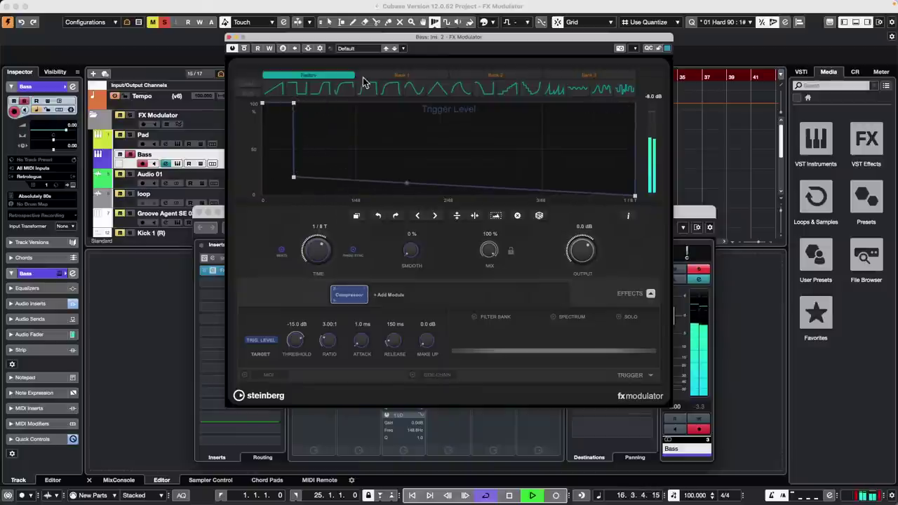
key("space")
Load the Filter Pumps preset into the Bass track's FX Modulator and play the project to hear it
left_click(365, 47)
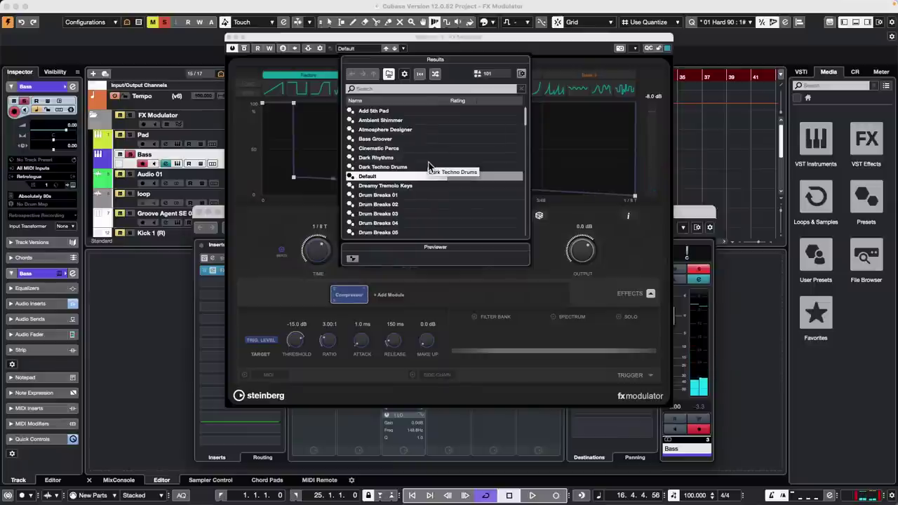
scroll(429, 163, "down", 6)
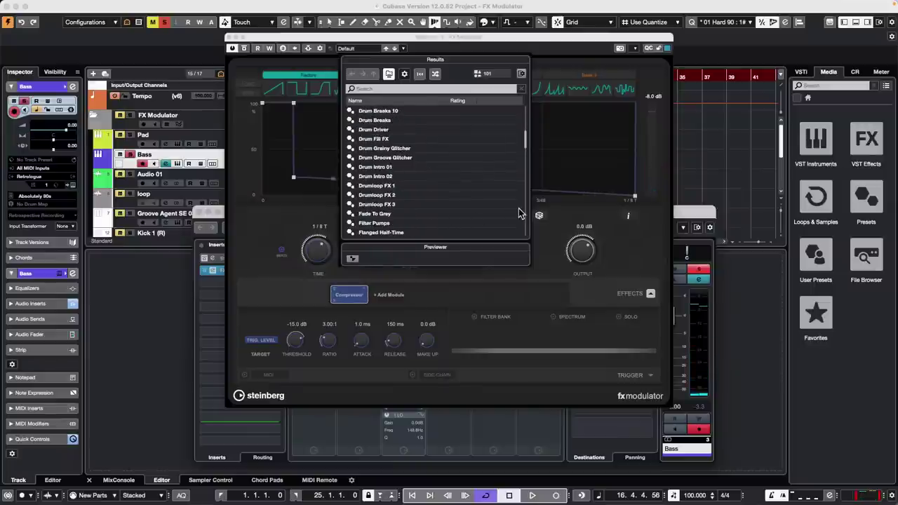
left_click(383, 224)
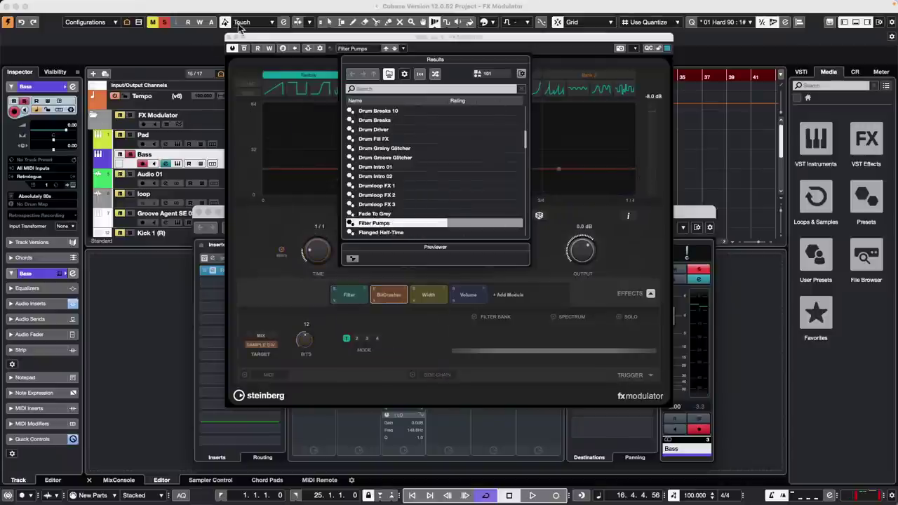
left_click(497, 42)
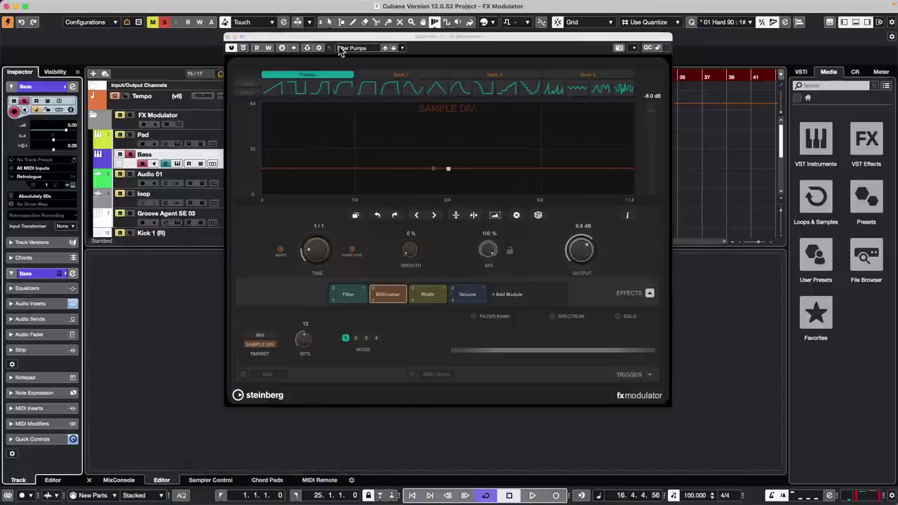
left_click_drag(333, 37, 479, 51)
key("space")
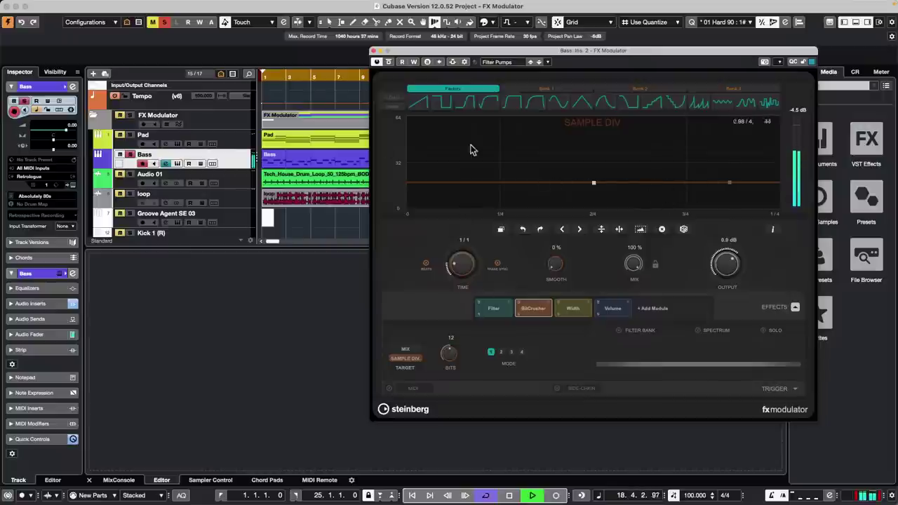
Compare the Pad and Bass tracks during playback and bypass the FX Modulator insert on the Bass channel
left_click(235, 141)
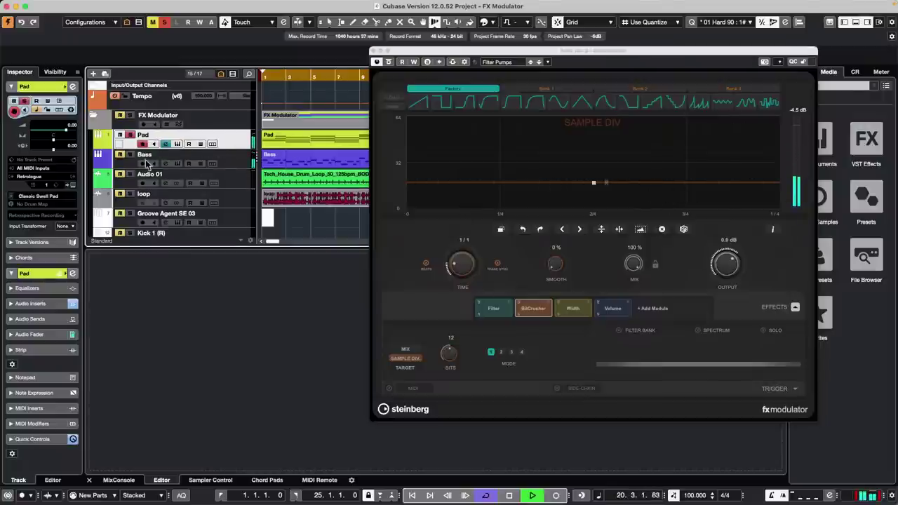
key("space")
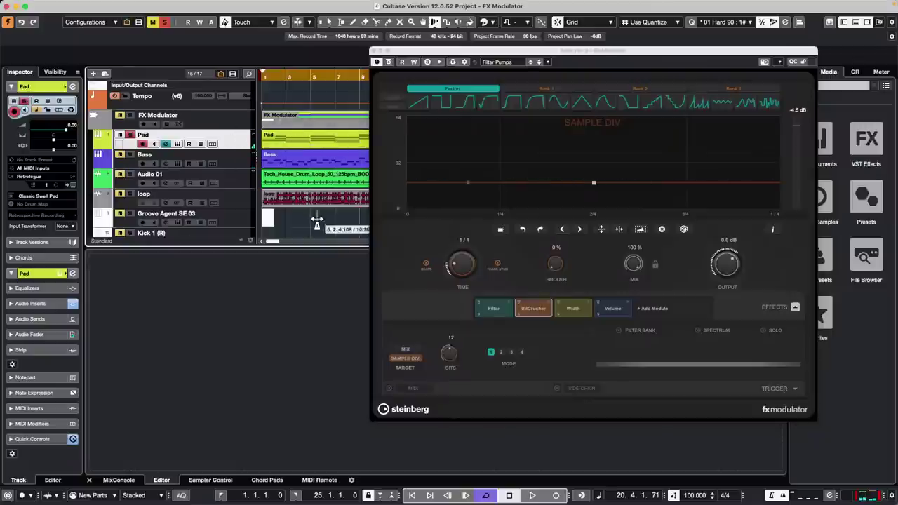
key("space")
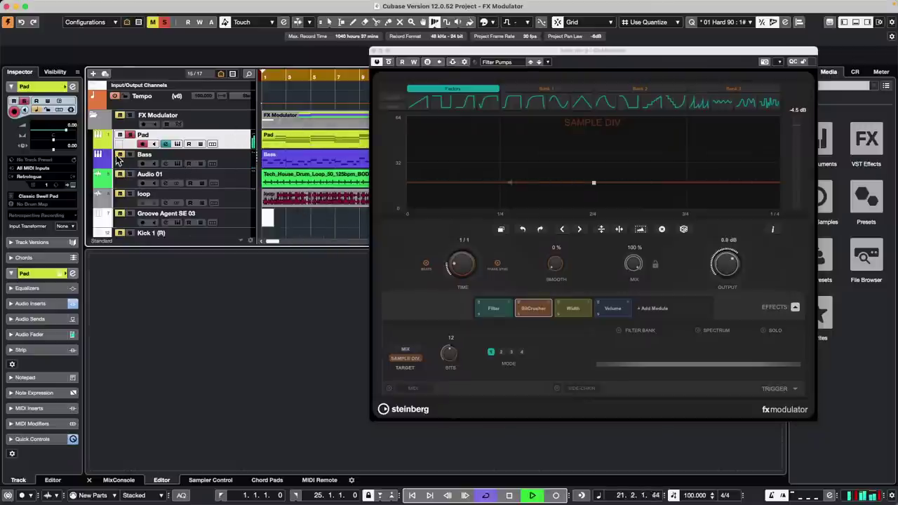
left_click(240, 164)
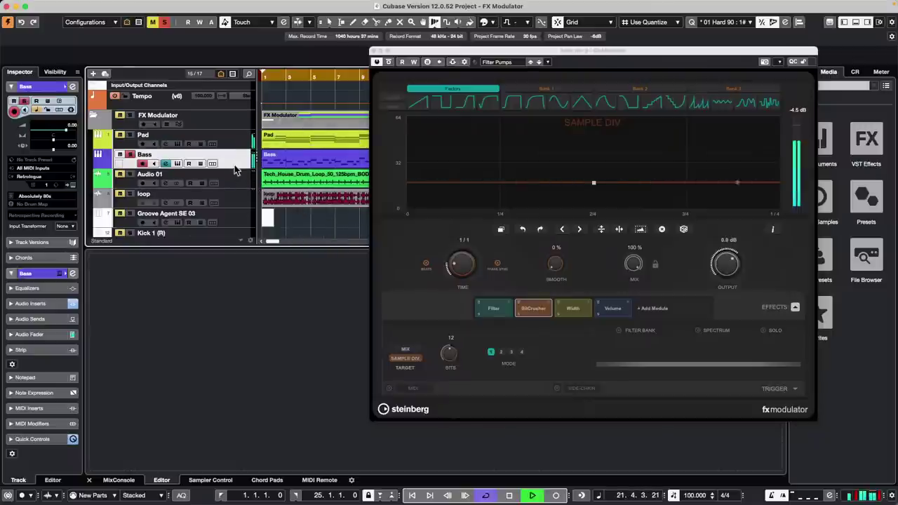
left_click(73, 274)
left_click(205, 270)
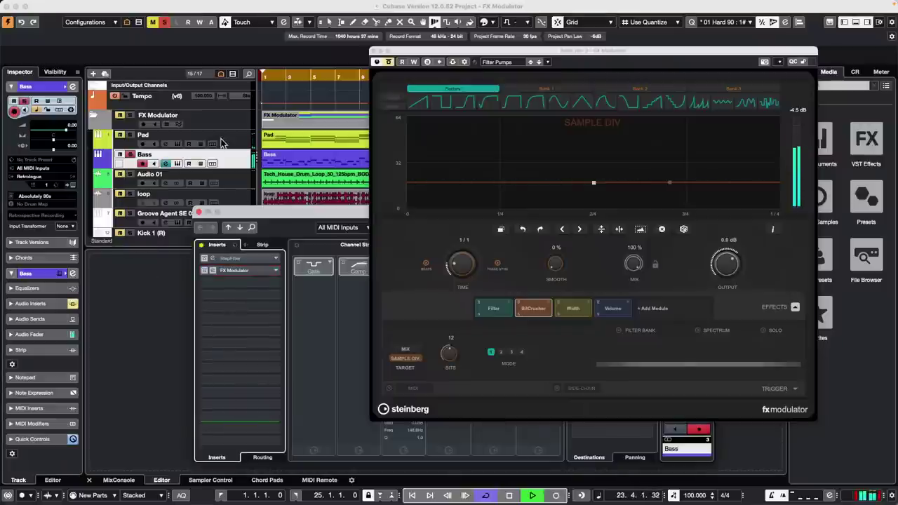
Stop playback and open the FX Modulator in the Pad channel's first insert slot
left_click(242, 141)
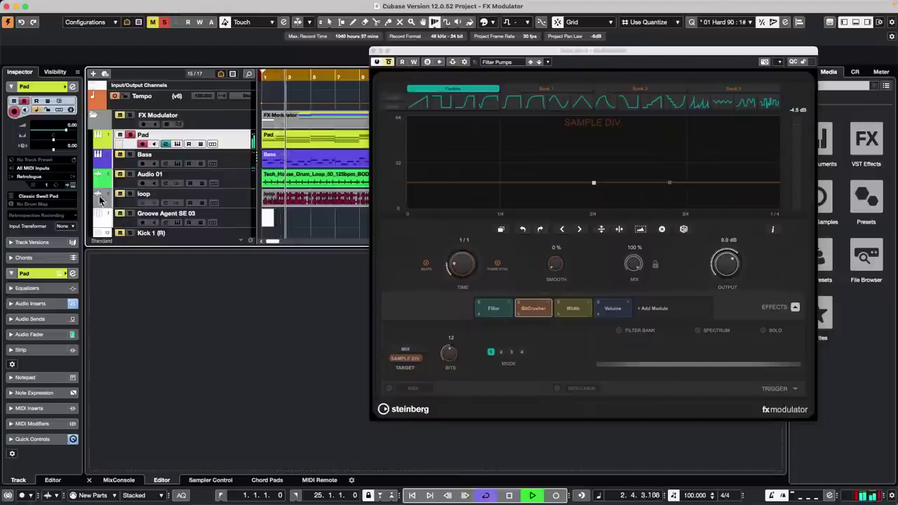
key("space")
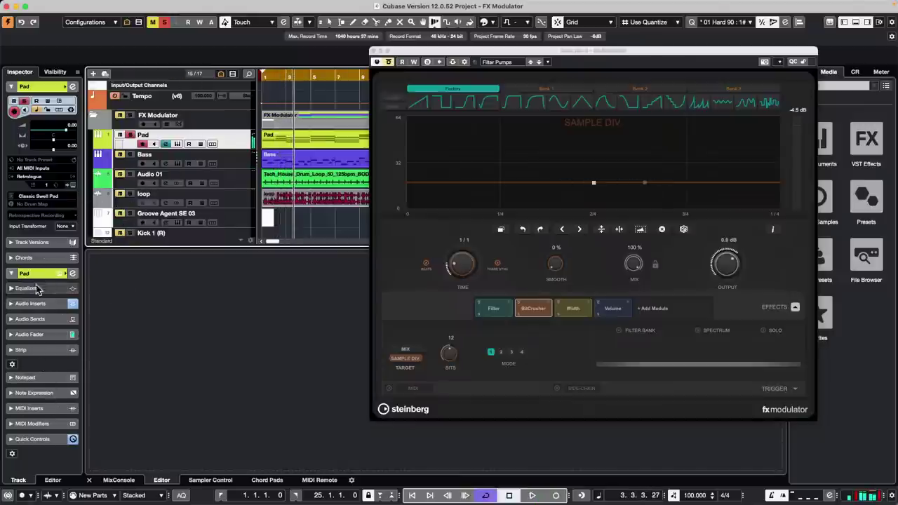
left_click(73, 275)
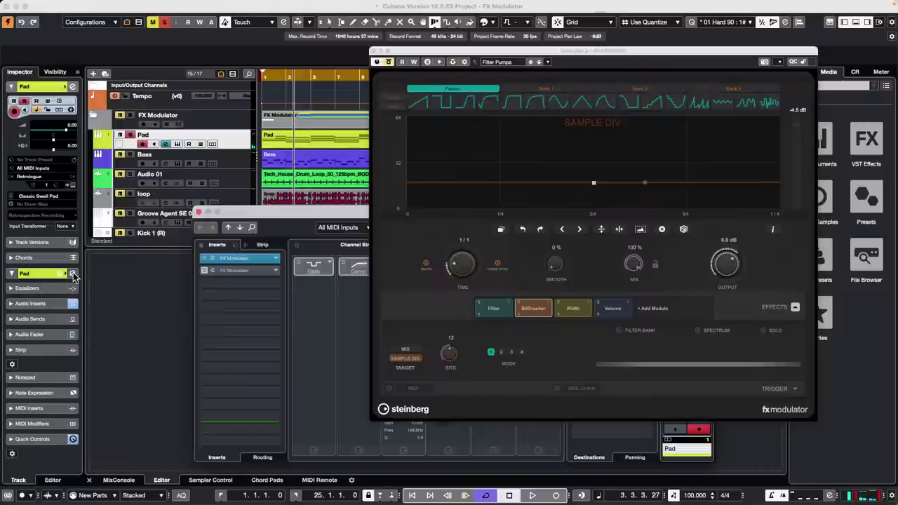
left_click(254, 260)
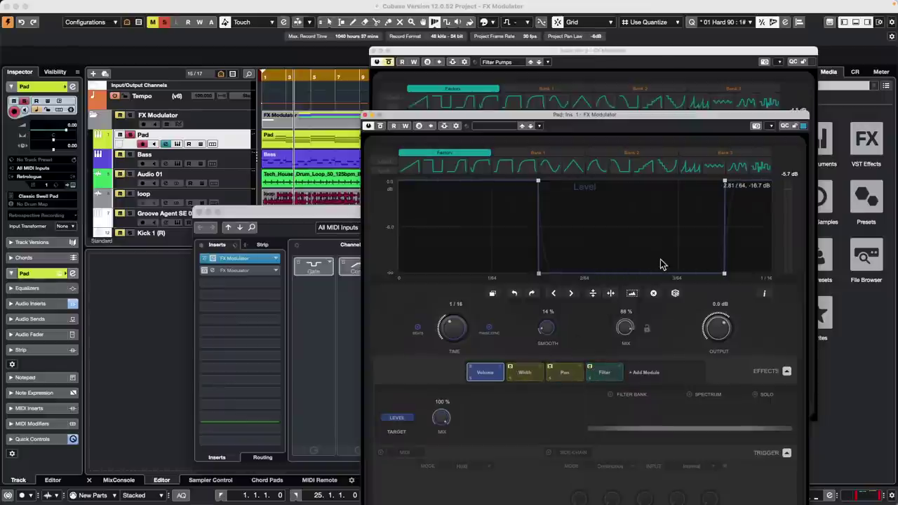
Set the Pad FX Modulator's time to 1/2 during playback and slightly raise the curve's low point after the level drop
key("space")
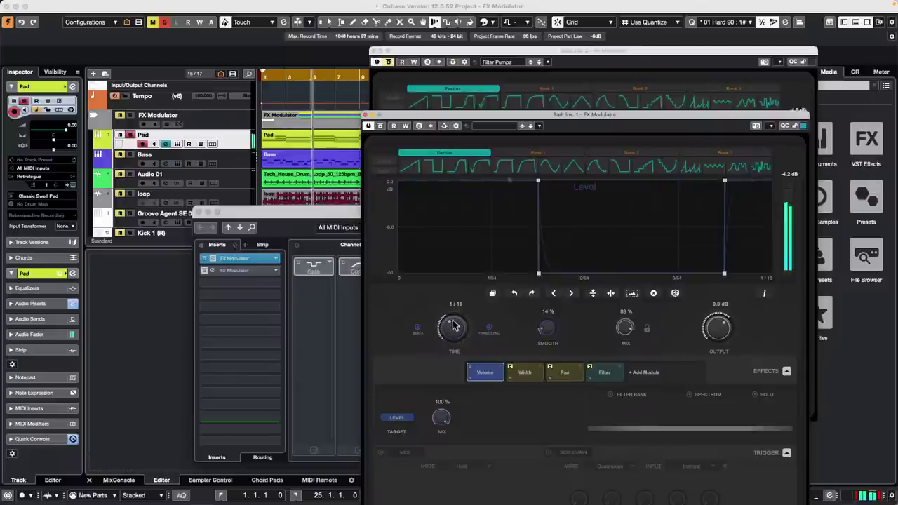
left_click_drag(451, 320, 444, 330)
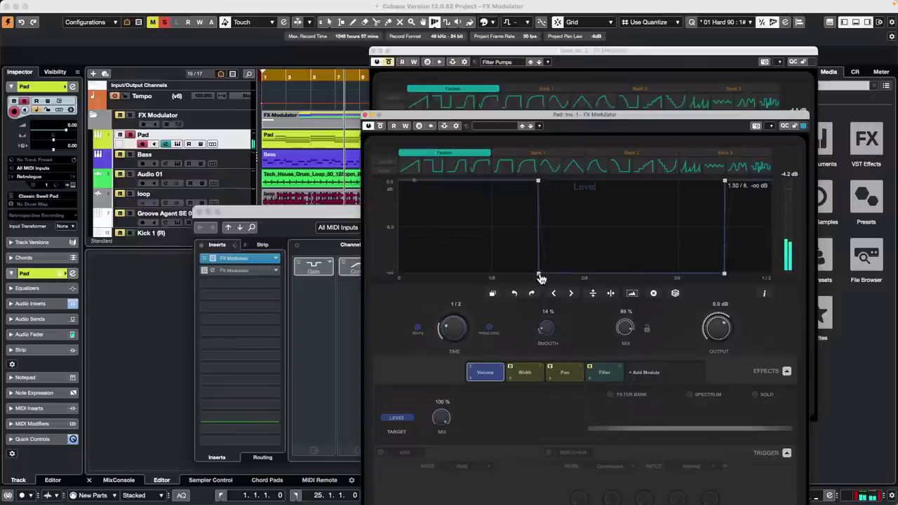
left_click_drag(539, 274, 482, 274)
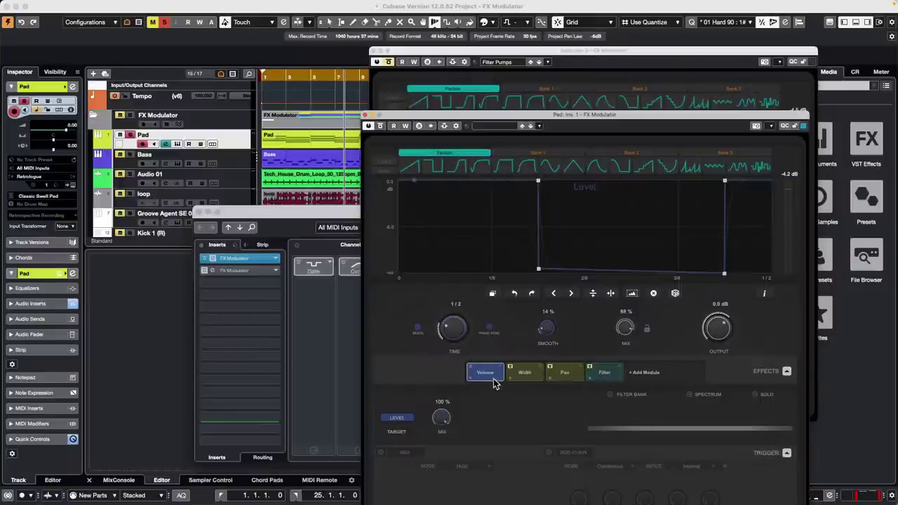
Bypass and re-enable the Volume module while viewing the effect modules available to add
left_click(470, 368)
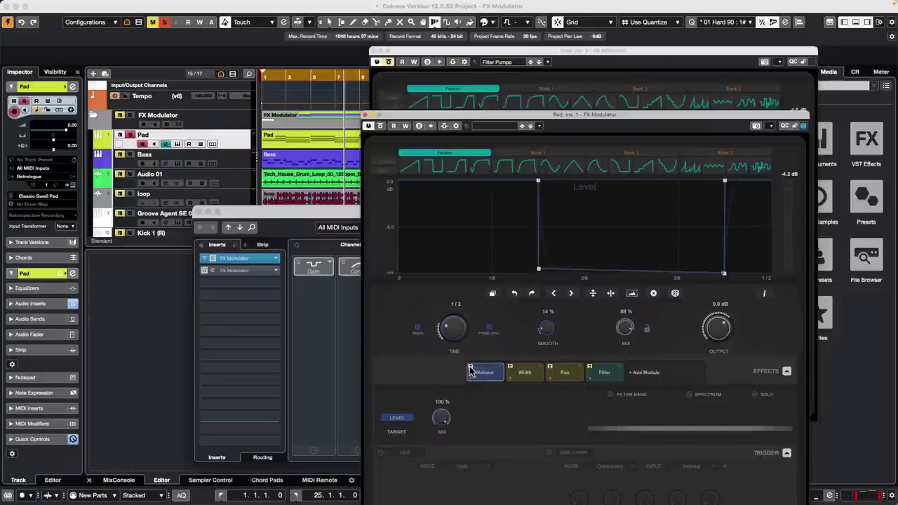
left_click(646, 374)
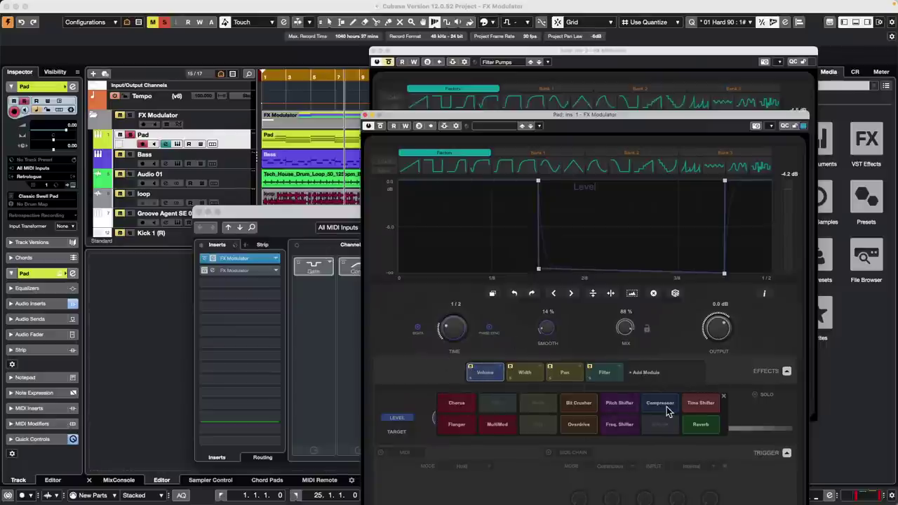
left_click(472, 369)
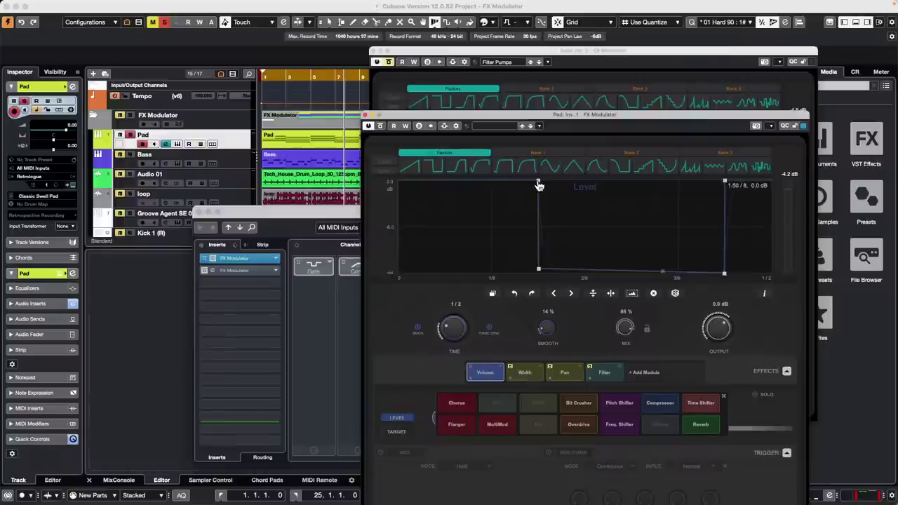
Move both points of the Volume level curve's drop close to the start of the cycle
left_click_drag(539, 183, 407, 182)
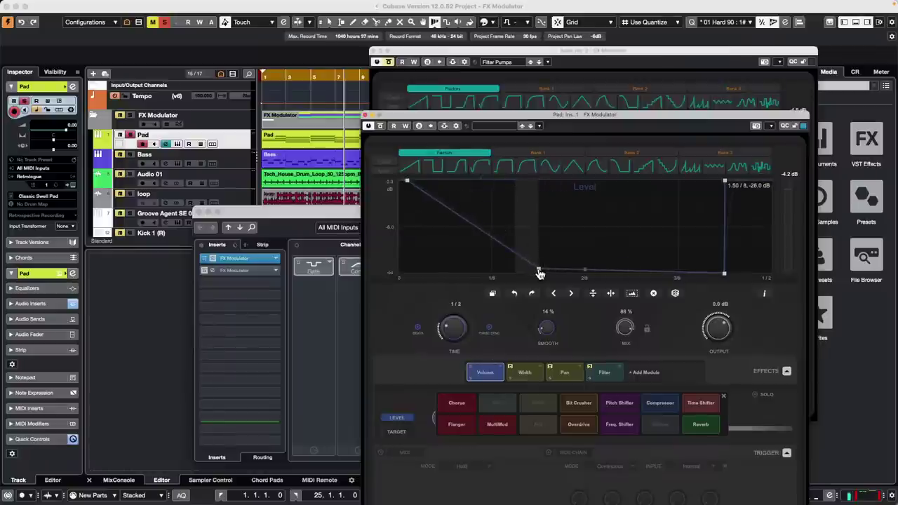
left_click_drag(538, 272, 415, 274)
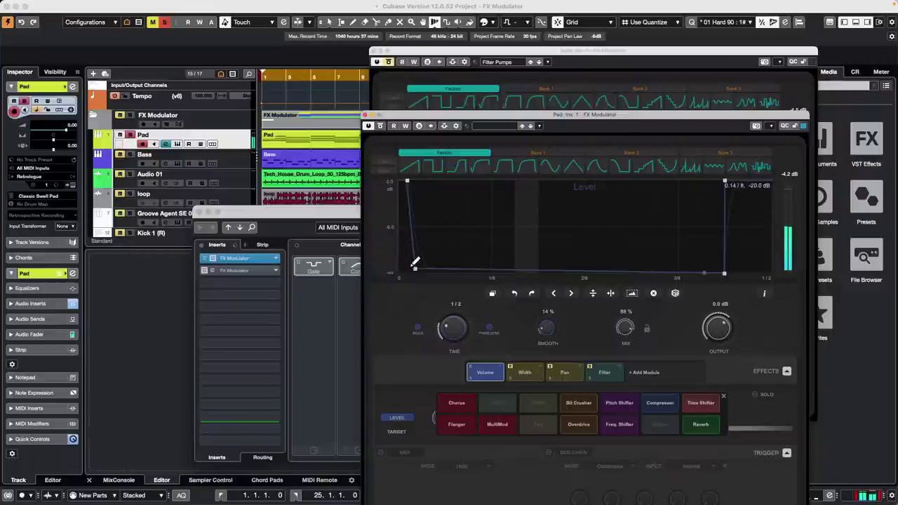
Reshape the Volume level curve to drop steeply at the cycle's start, stay low, and rise again only near its end
mouse_move(416, 274)
left_mouse_down()
mouse_move(408, 271)
mouse_move(574, 264)
mouse_move(402, 270)
left_mouse_up()
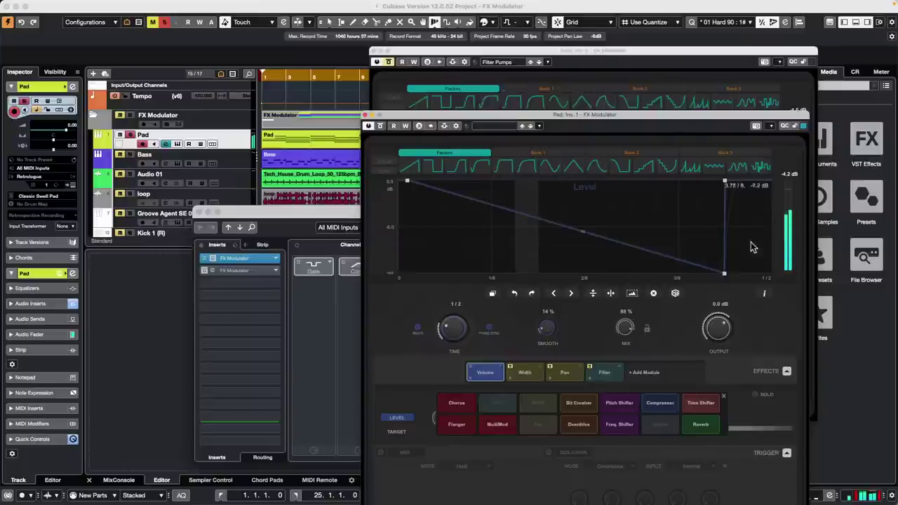
left_click_drag(728, 278, 419, 274)
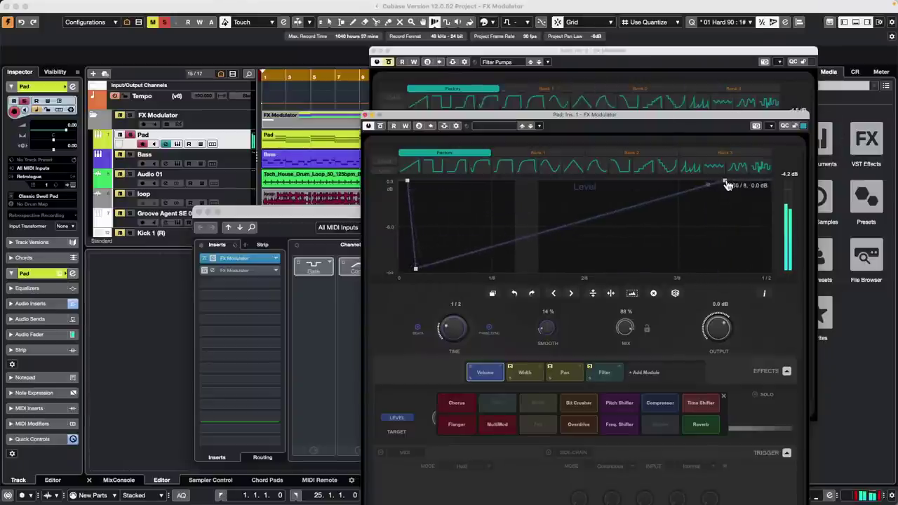
left_click_drag(726, 182, 715, 282)
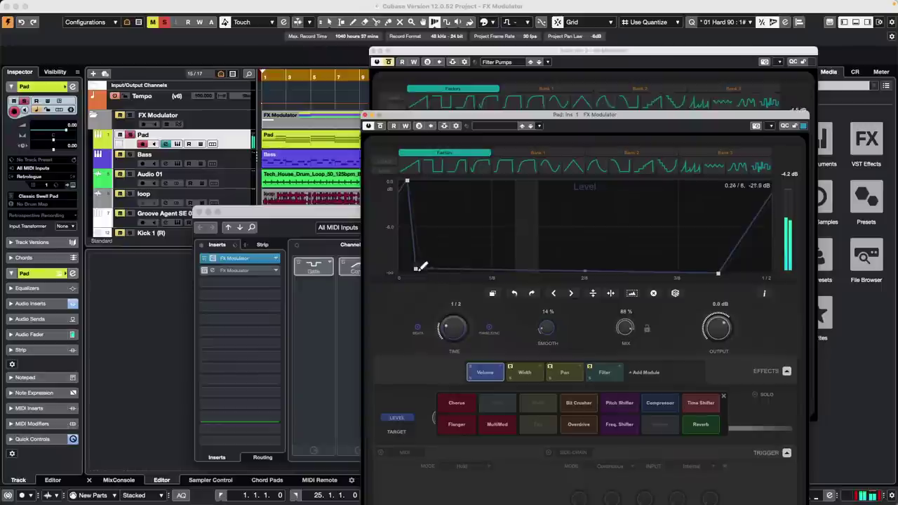
left_click_drag(415, 271, 408, 273)
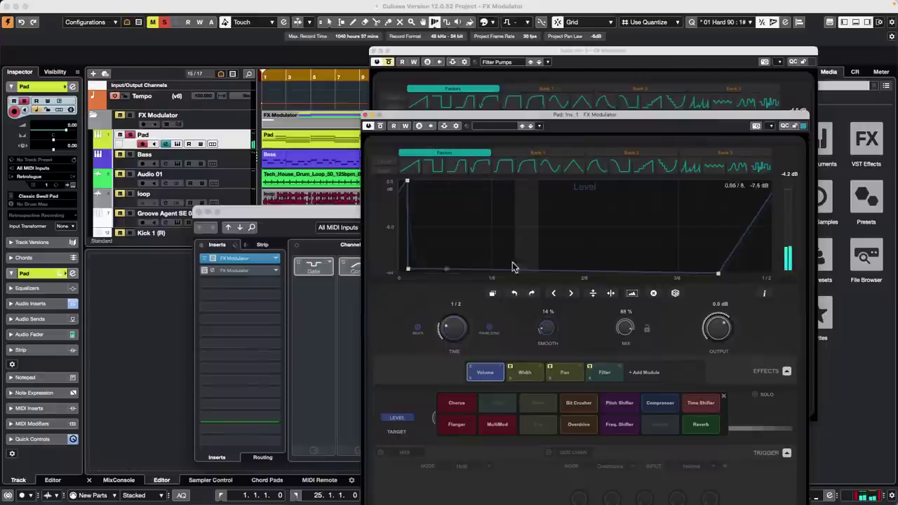
Add a Compressor module to the Pad's FX Modulator and raise its flat trigger level line above 50%
left_click(650, 407)
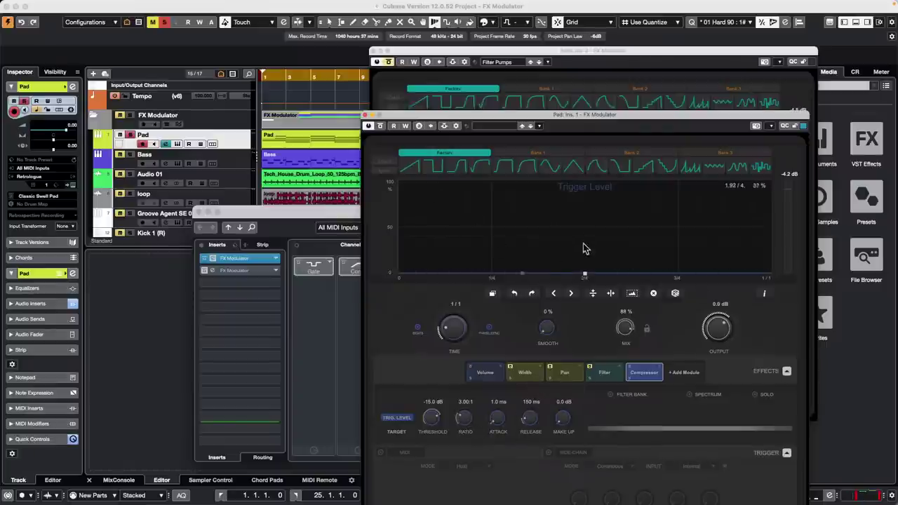
left_click_drag(586, 274, 586, 261)
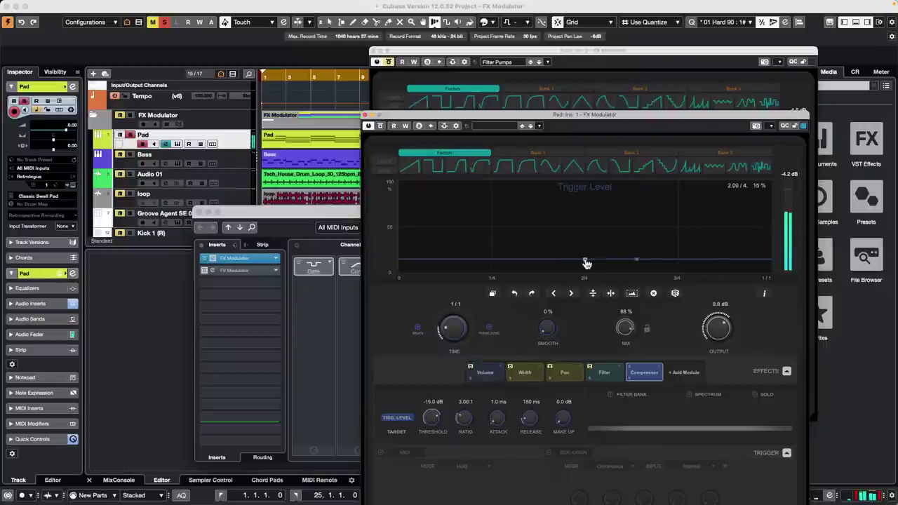
left_click_drag(585, 259, 588, 215)
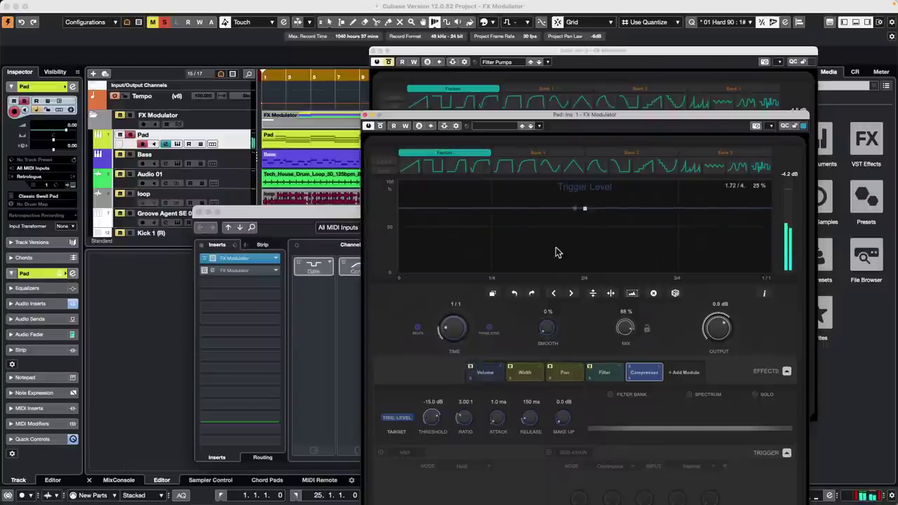
Apply the triangle curve to the Compressor's trigger level and narrow it into a short spike at the cycle's start
left_click(575, 167)
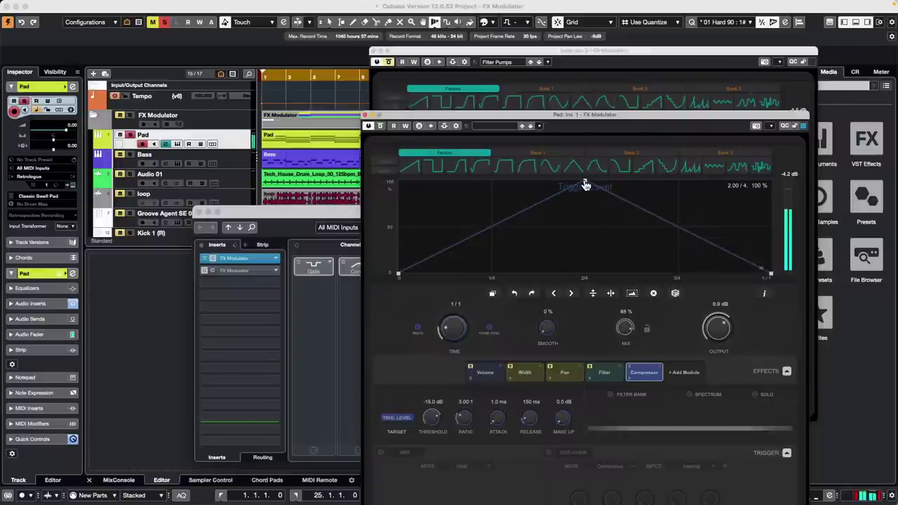
left_click_drag(585, 184, 406, 188)
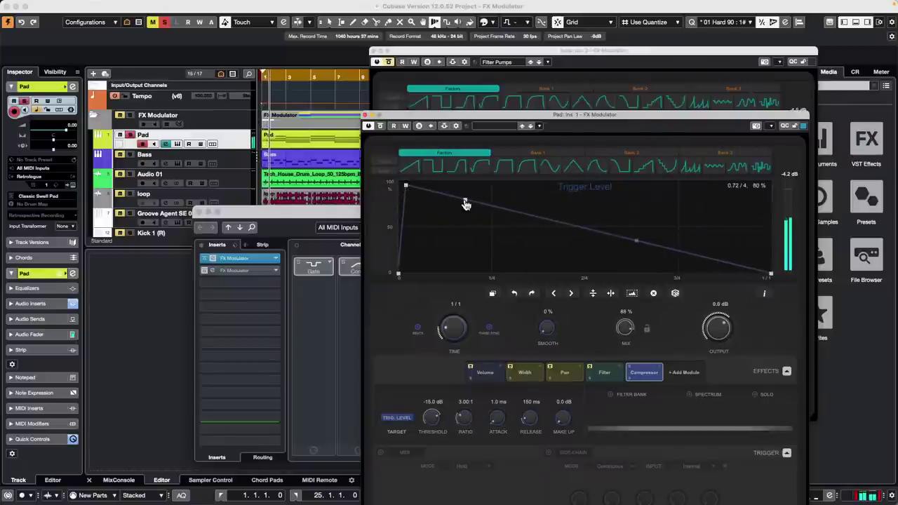
left_click_drag(465, 200, 415, 275)
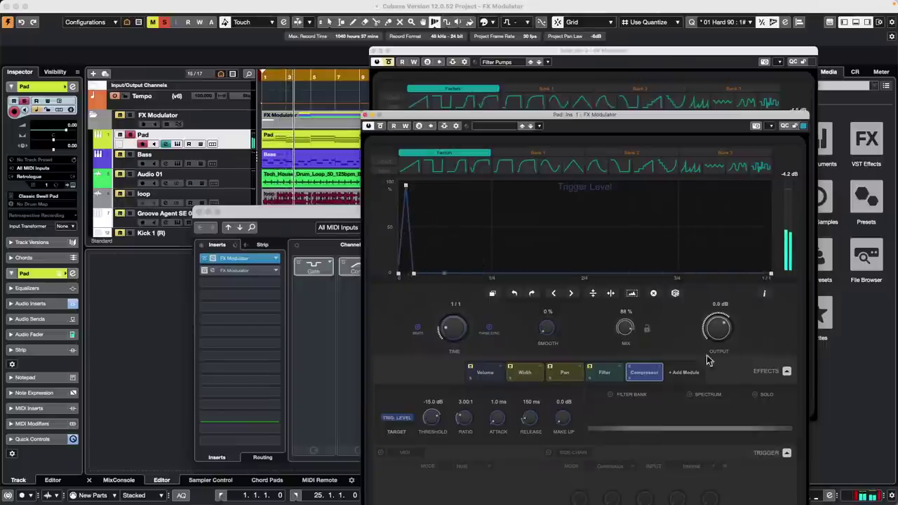
Set the Compressor to threshold -43.2 dB, attack 0.1 ms, release 325 ms and make-up 7.4 dB, and lower the output to -2.5 dB
left_click_drag(565, 419, 533, 412)
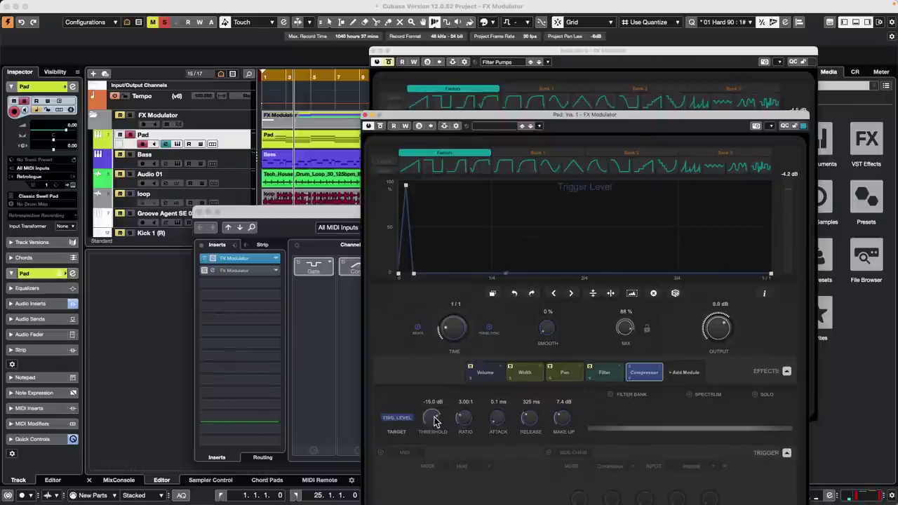
left_click_drag(435, 419, 429, 458)
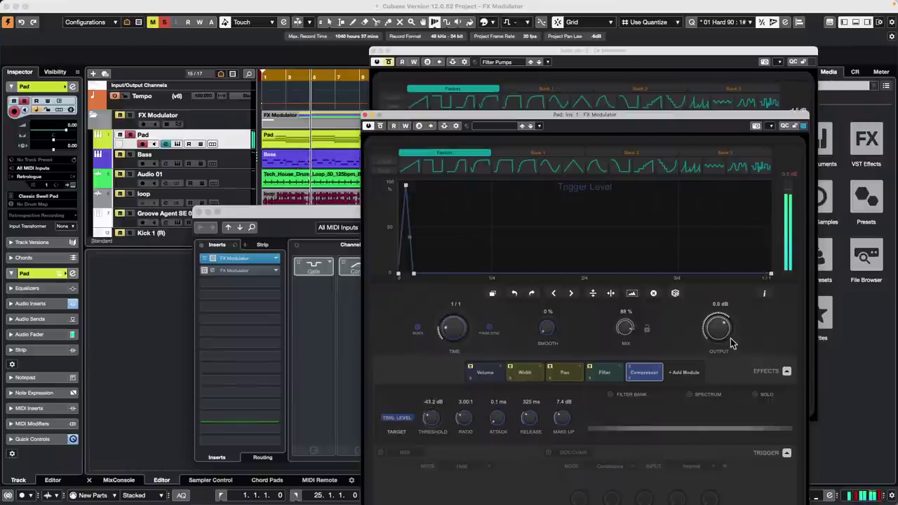
left_click_drag(723, 329, 722, 342)
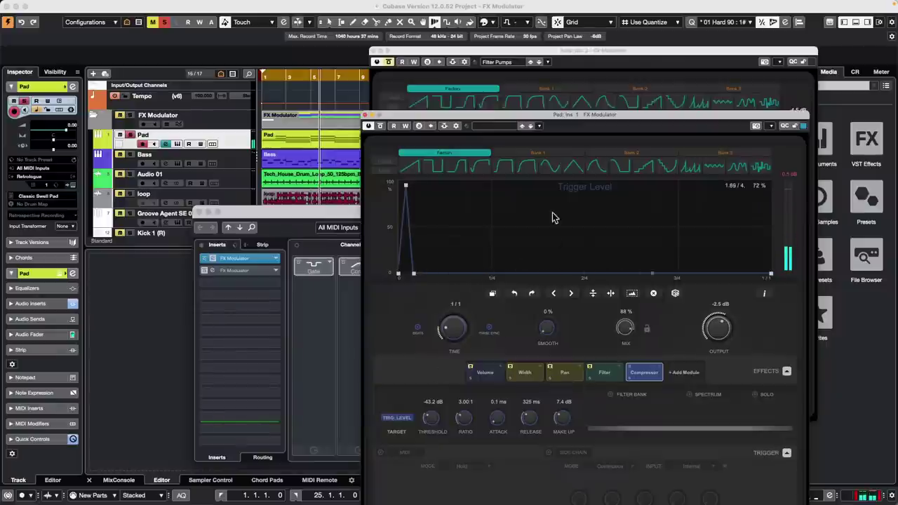
Close both FX Modulator windows and the Pad channel settings
left_click(366, 115)
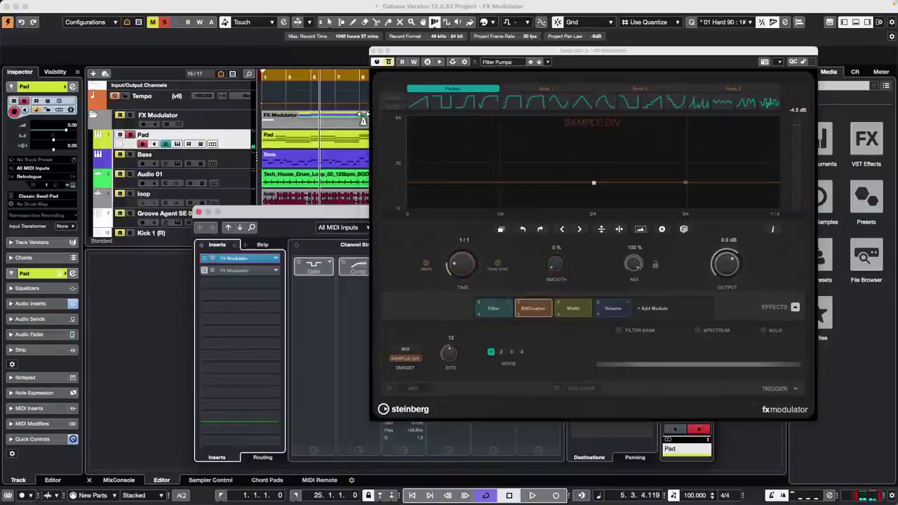
left_click(375, 53)
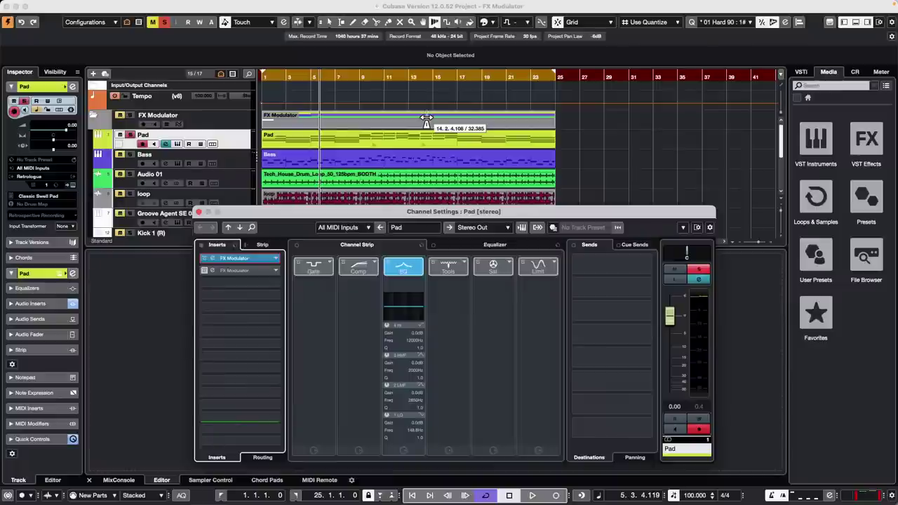
left_click(199, 211)
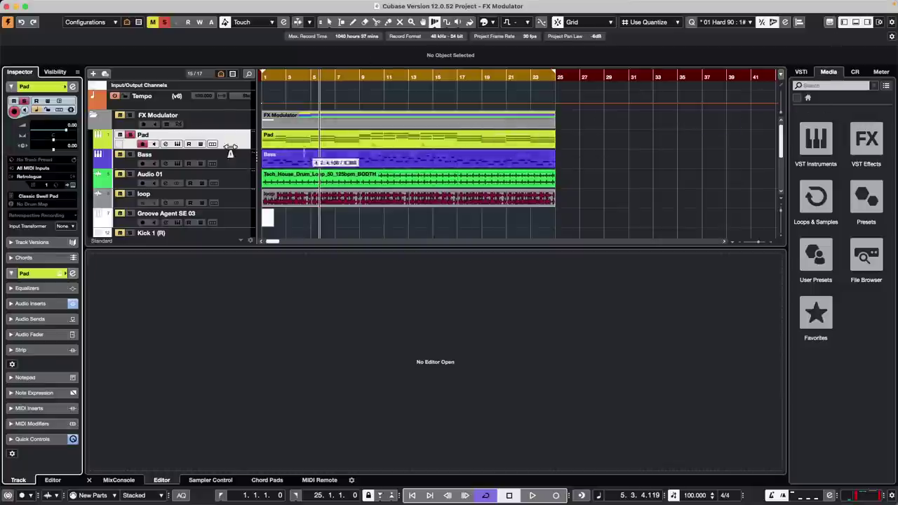
Open the recent project Amos Moses - GO.cpr
left_click(62, 5)
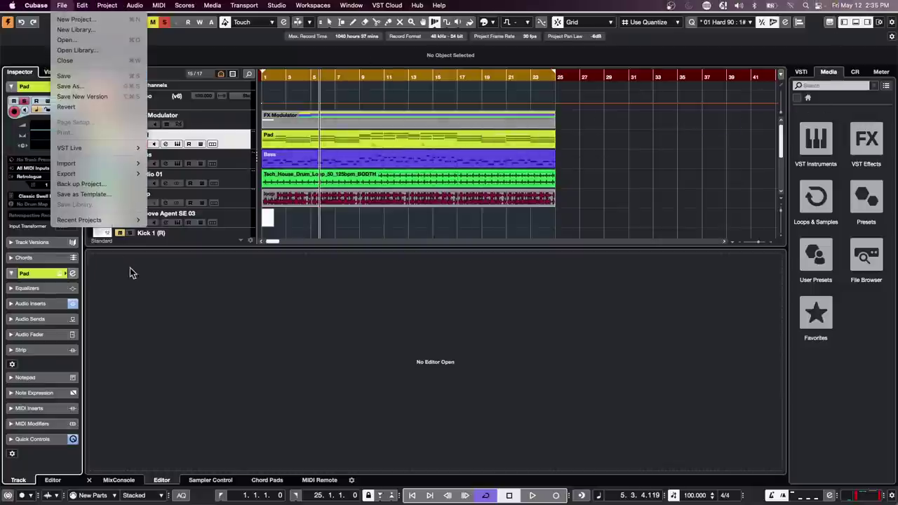
mouse_move(125, 217)
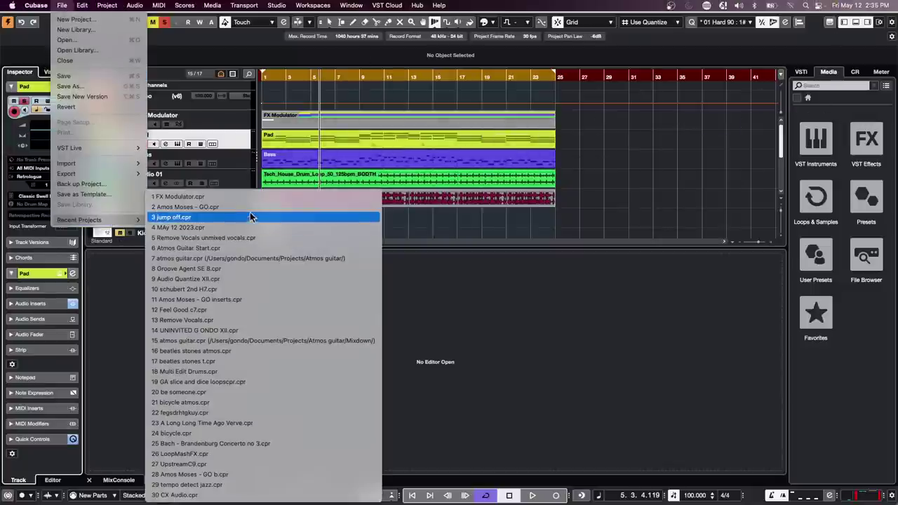
left_click(322, 207)
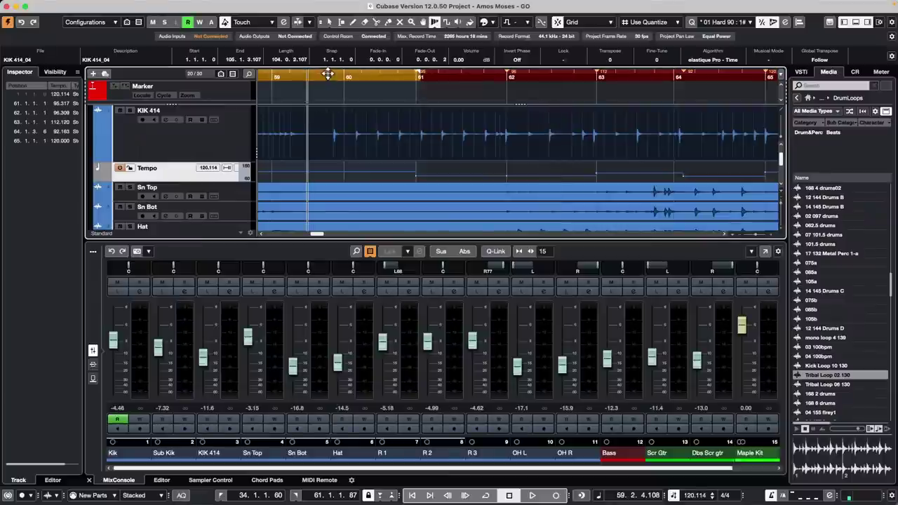
Show the Overview line in the project window of Amos Moses - GO
left_click(329, 75)
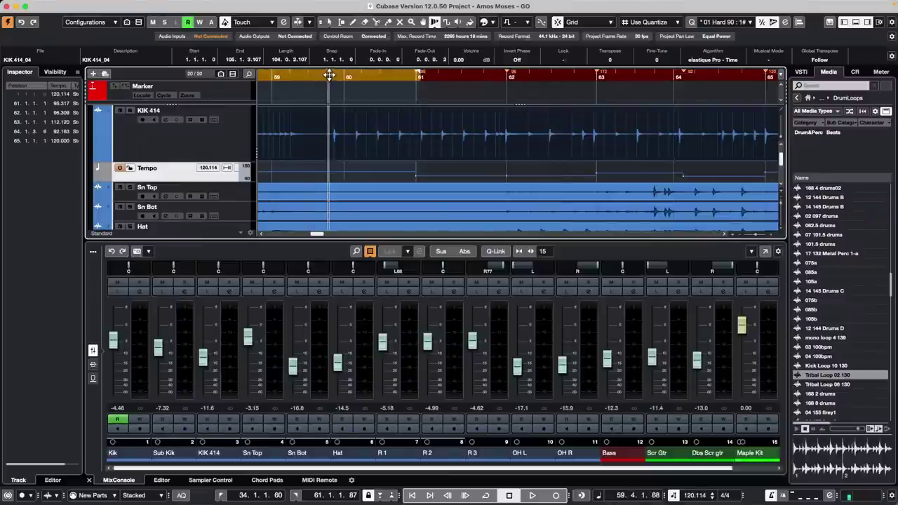
left_click_drag(329, 75, 199, 36)
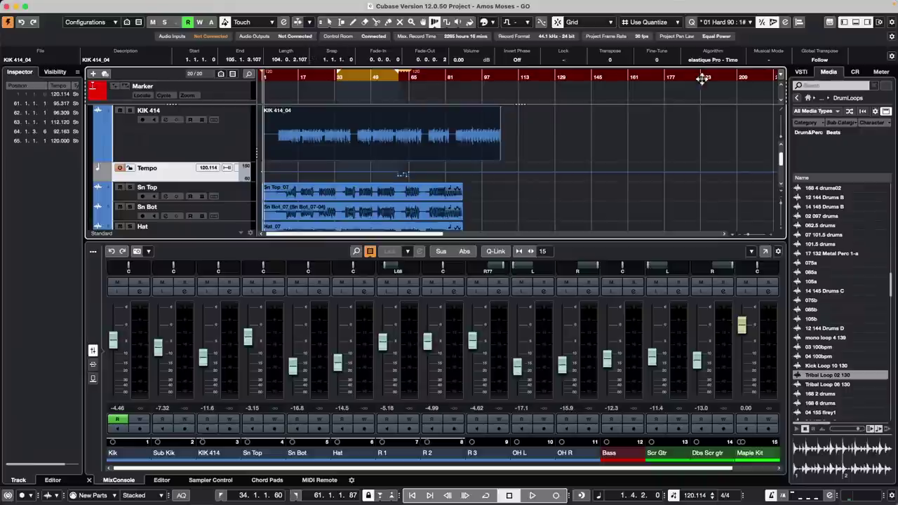
left_click(881, 22)
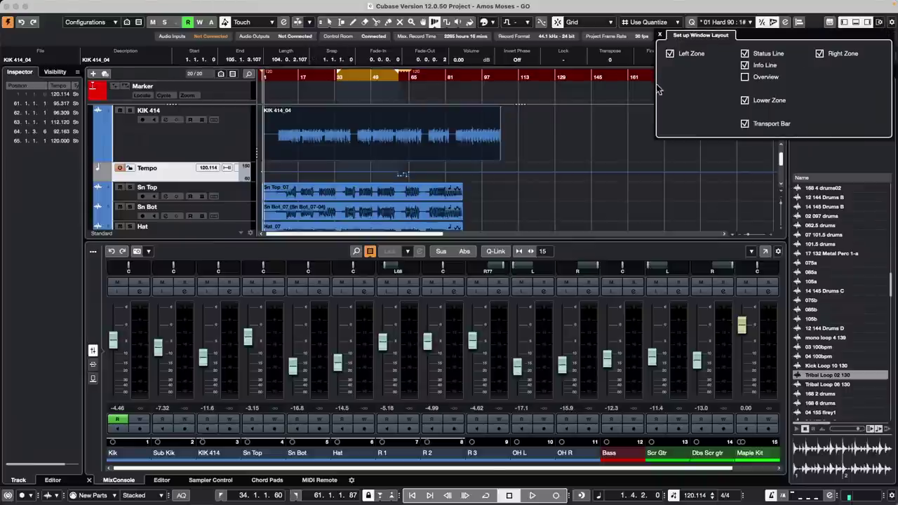
left_click(746, 80)
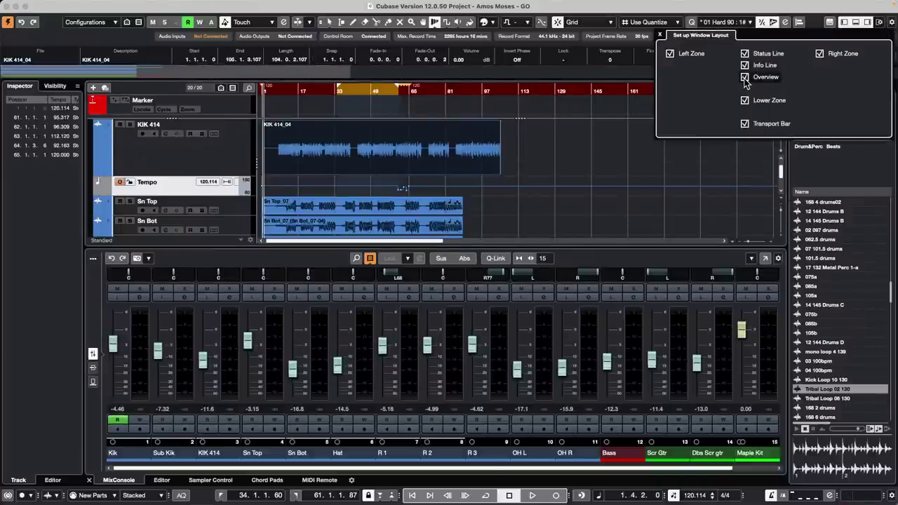
Mark a section in the overview, shift it to other parts of the song, and enlarge the track area above the mixer
left_click(102, 72)
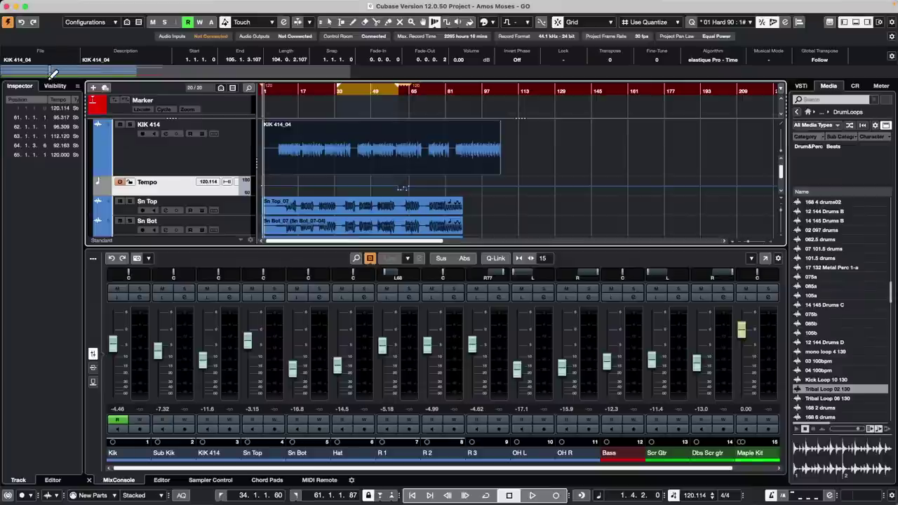
left_click_drag(50, 73, 132, 73)
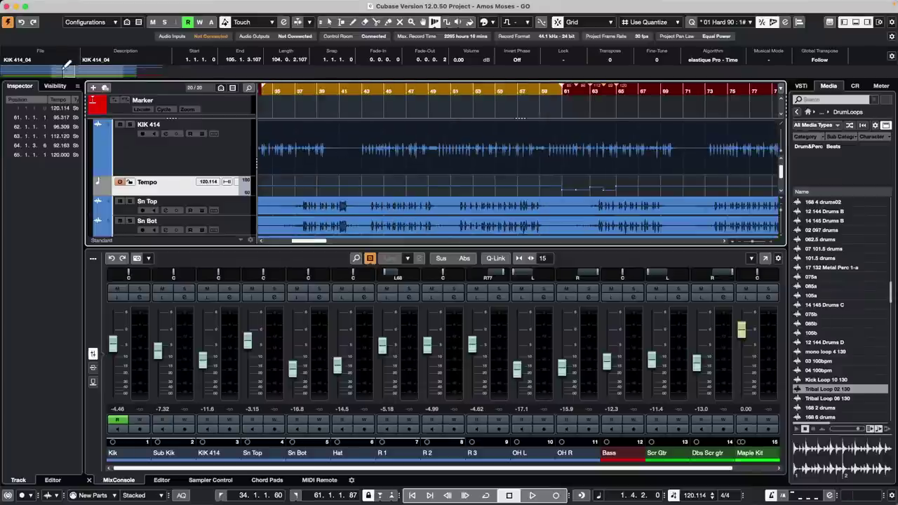
mouse_move(63, 71)
left_mouse_down()
mouse_move(35, 71)
mouse_move(115, 76)
mouse_move(35, 76)
left_mouse_up()
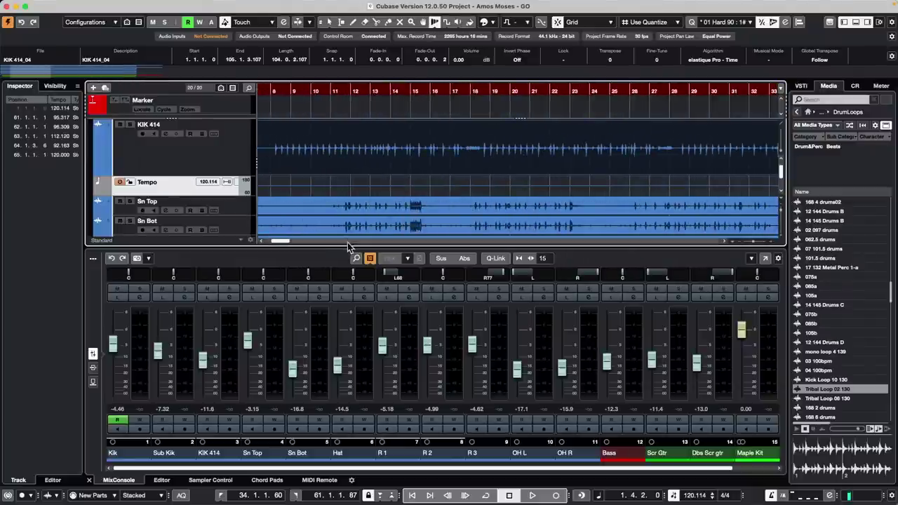
left_click_drag(348, 243, 344, 303)
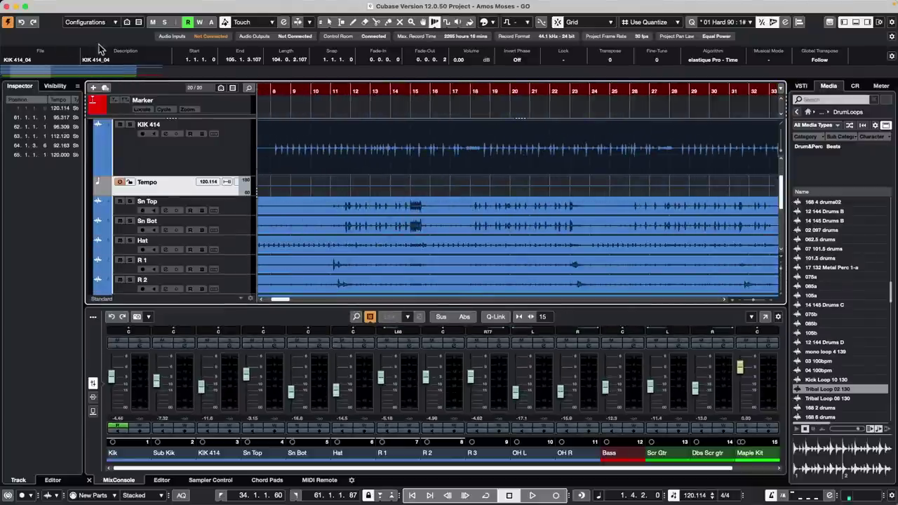
mouse_move(44, 74)
left_mouse_down()
mouse_move(119, 75)
mouse_move(26, 73)
mouse_move(68, 67)
left_mouse_up()
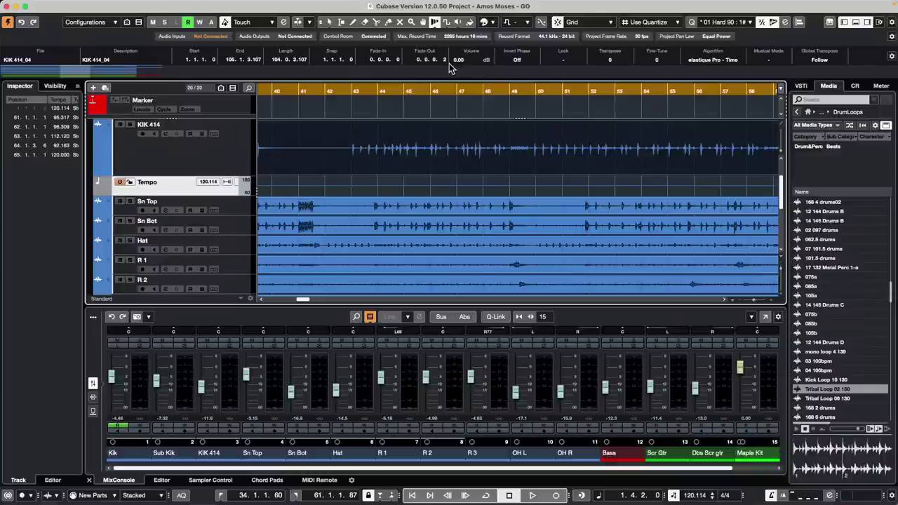
Play the project briefly from about bar 43 and set its tempo to 100
double_click(347, 92)
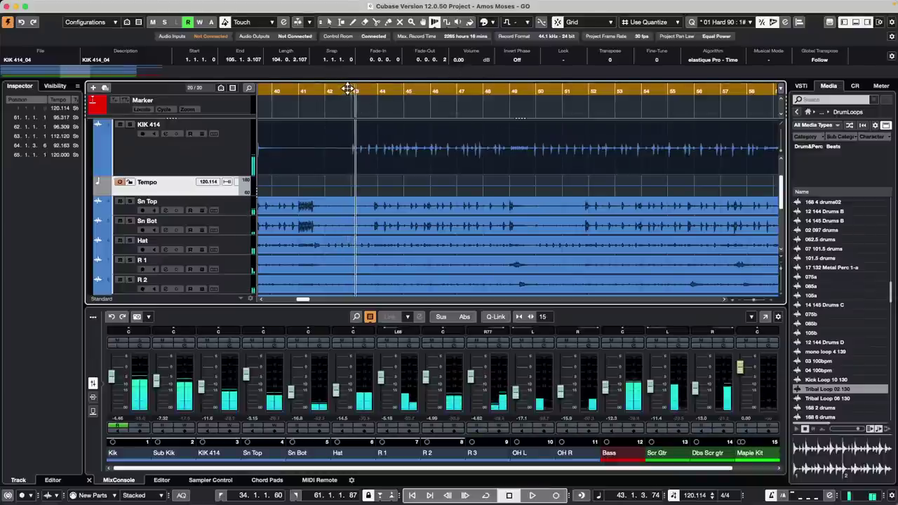
double_click(694, 495)
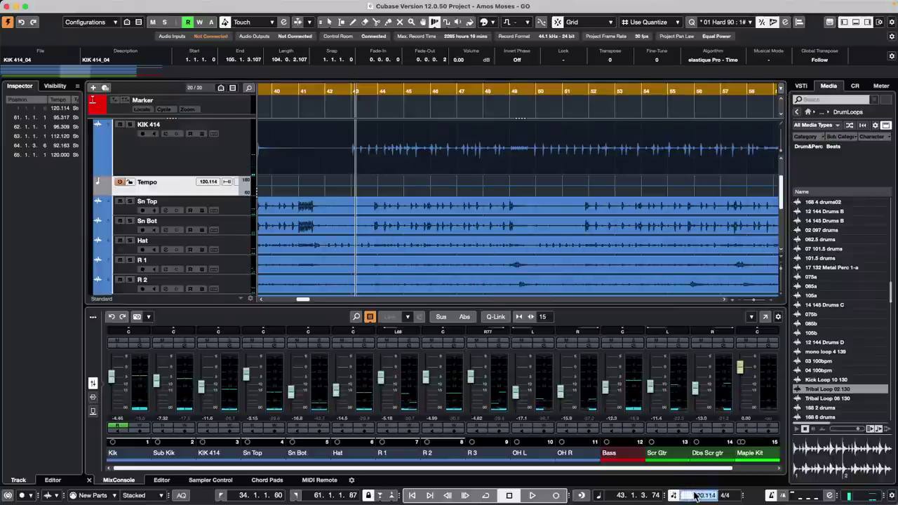
type("100")
key("Return")
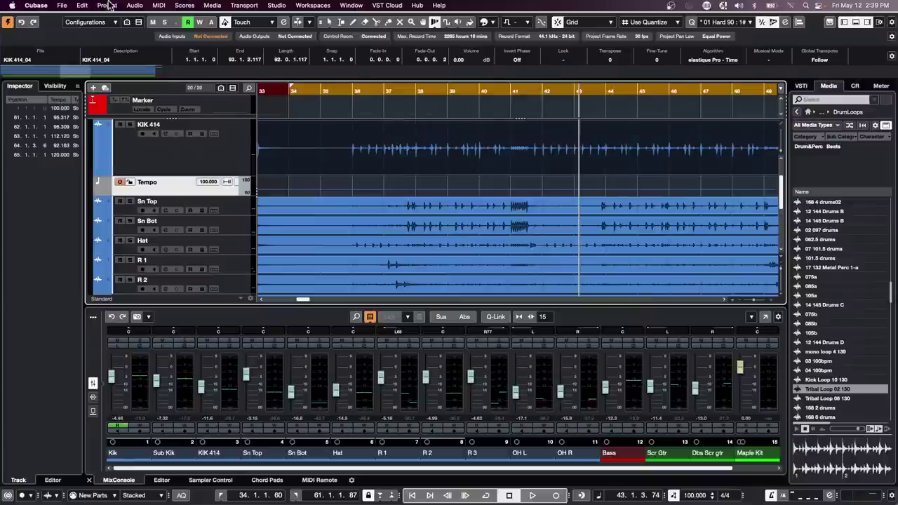
Open the recent project jump off.cpr, activate it, and look through its tracks
left_click(62, 5)
mouse_move(106, 226)
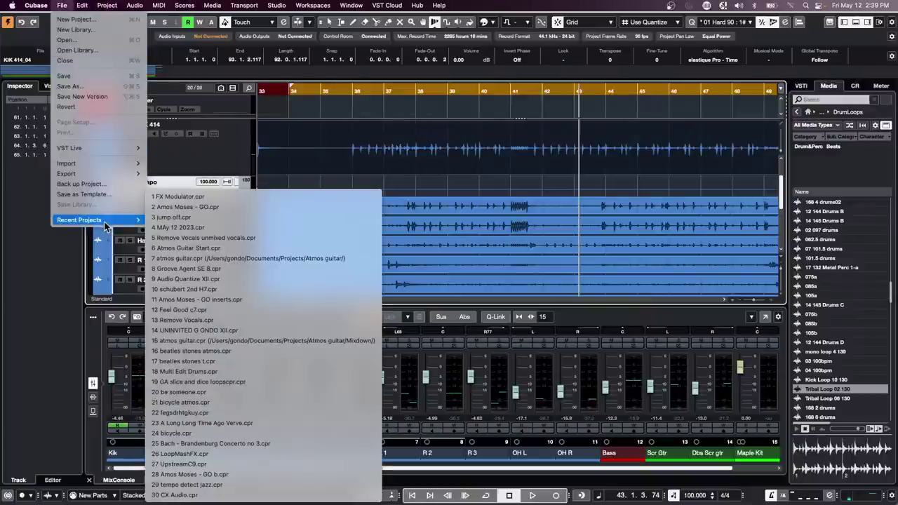
left_click(225, 217)
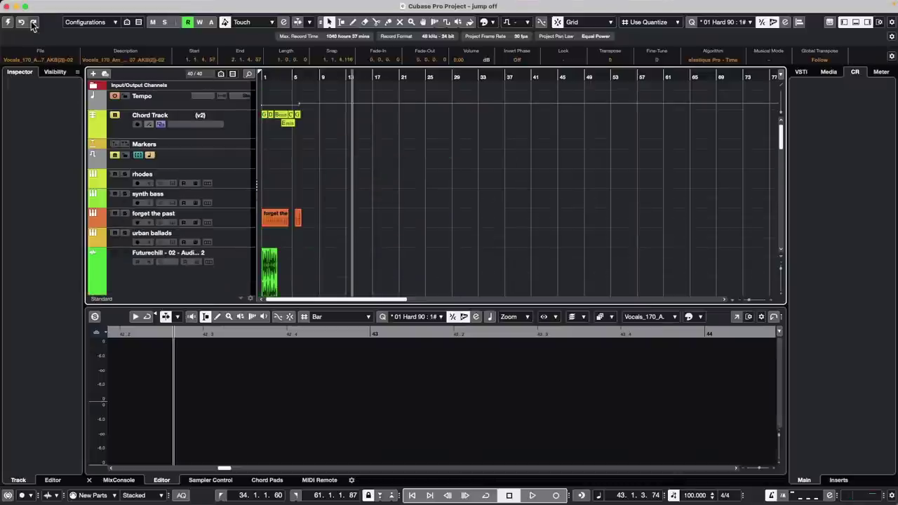
left_click(10, 22)
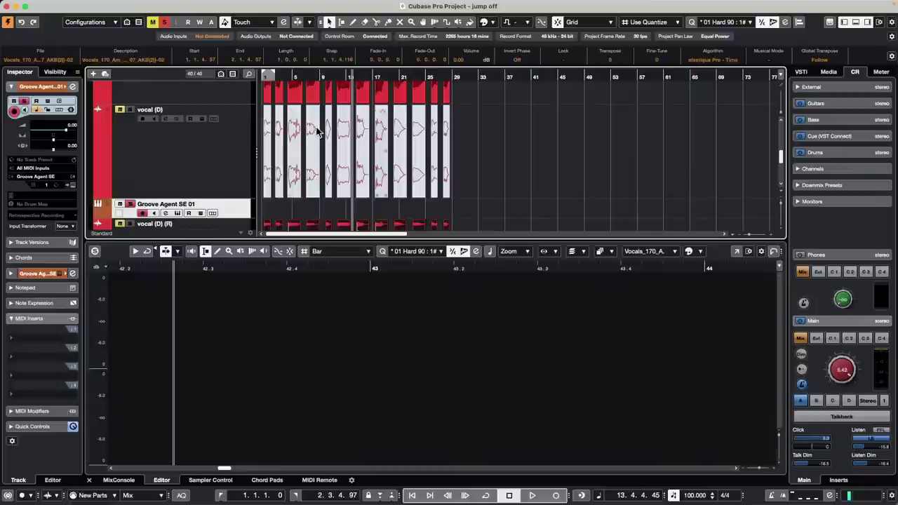
scroll(327, 130, "down", 5)
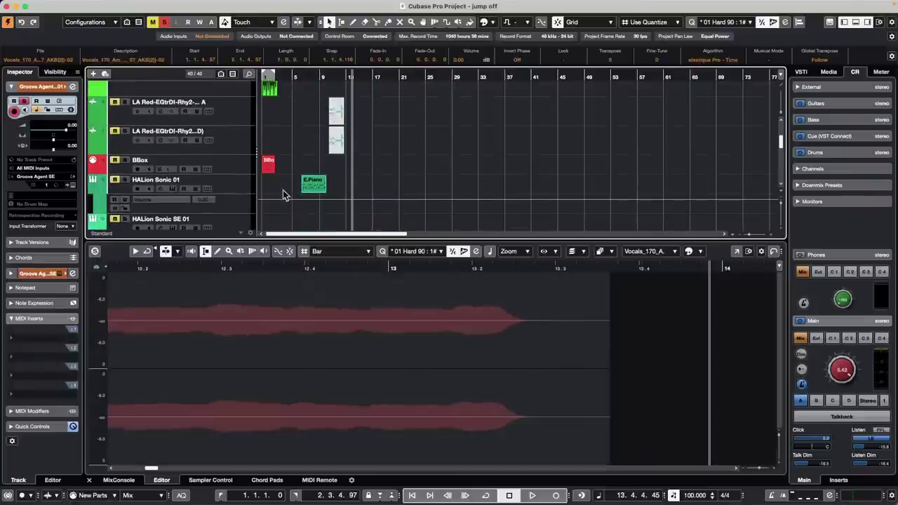
Try to render the HALion Sonic 01 track in place as separate events with Channel Settings, using Remove Source Tracks
left_click(237, 189)
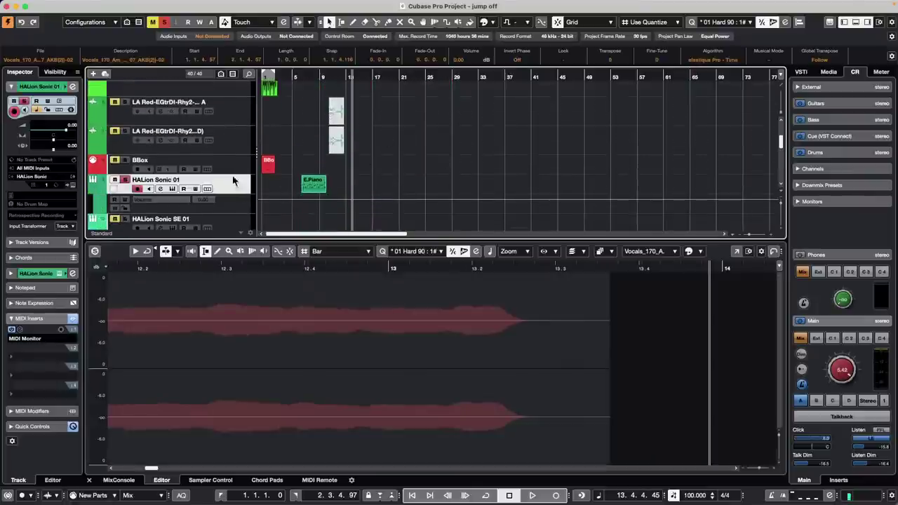
left_click(389, 193)
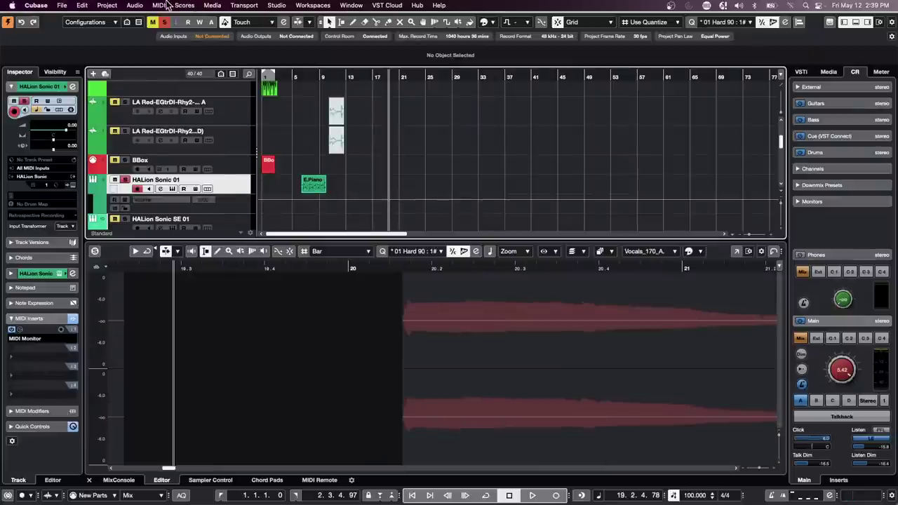
left_click(134, 5)
mouse_move(120, 107)
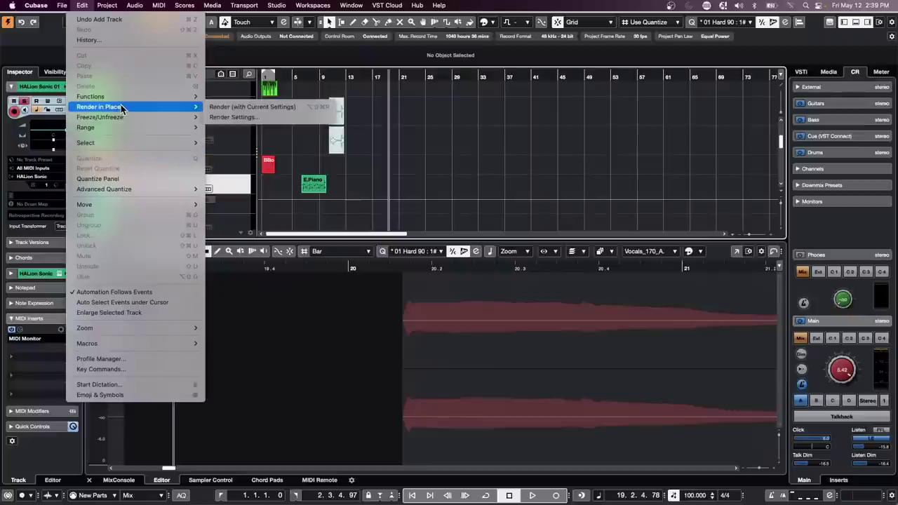
left_click(279, 119)
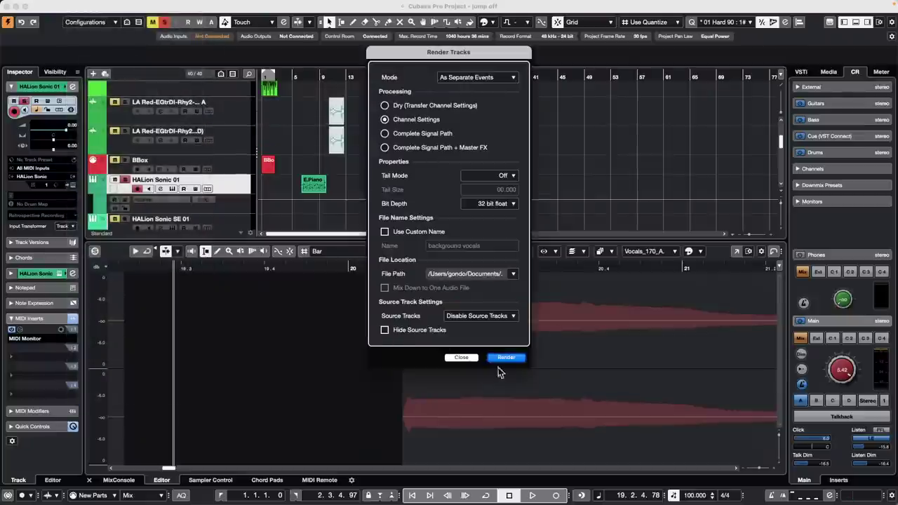
left_click(480, 315)
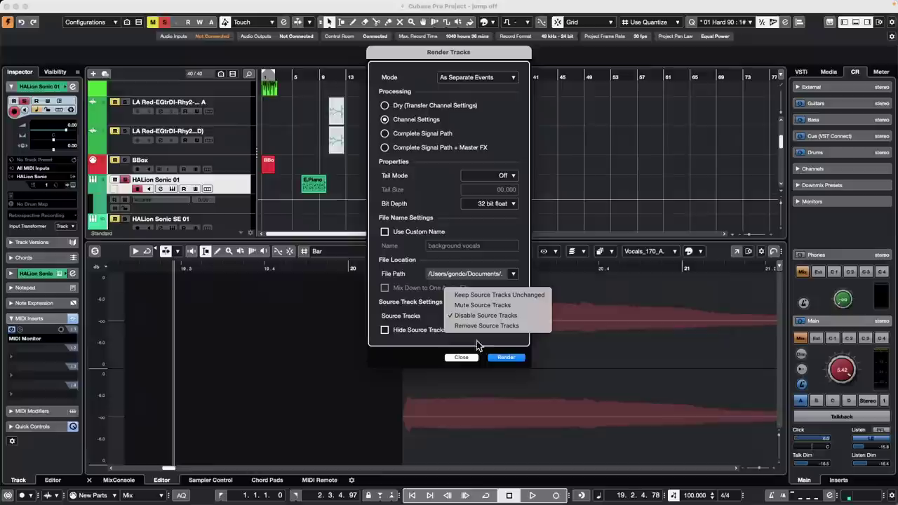
left_click(524, 326)
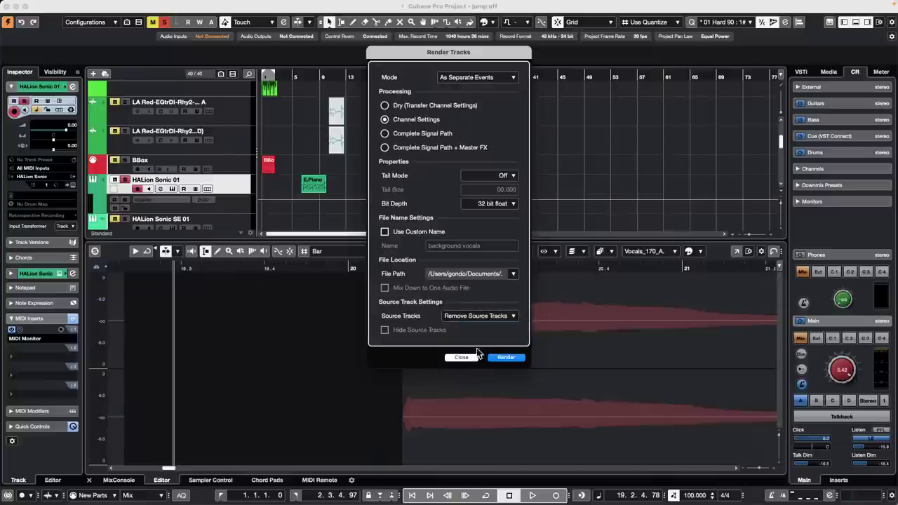
left_click(504, 359)
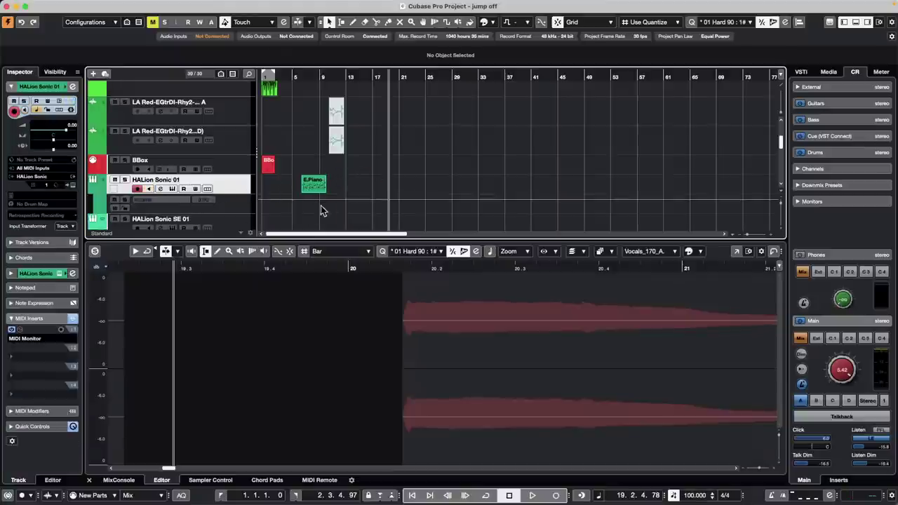
Add one group channel to the selected HALion Sonic 01 track, with stereo audio output and created outside the folder
scroll(235, 214, "down", 5)
scroll(238, 210, "up", 3)
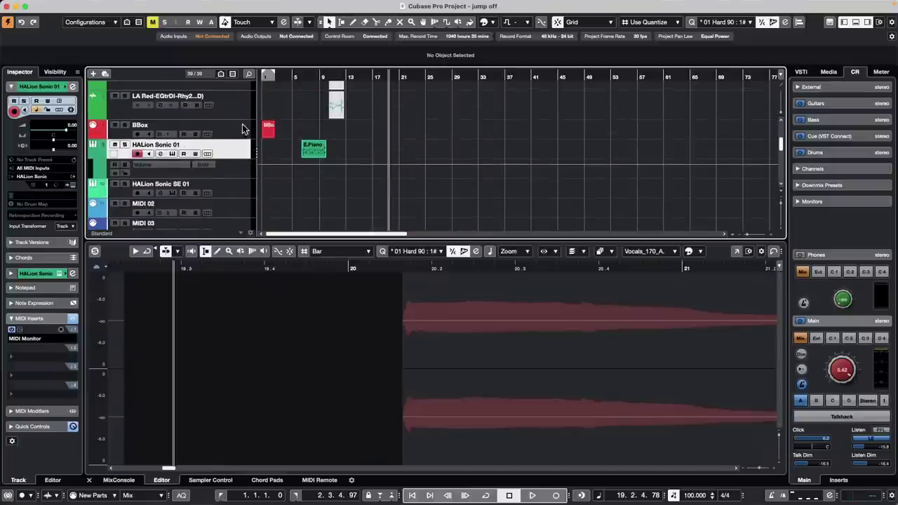
right_click(229, 150)
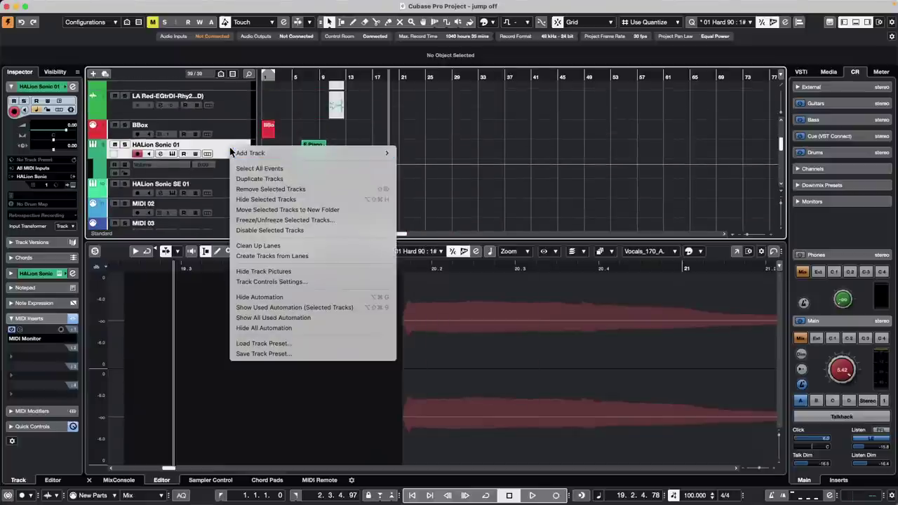
mouse_move(274, 153)
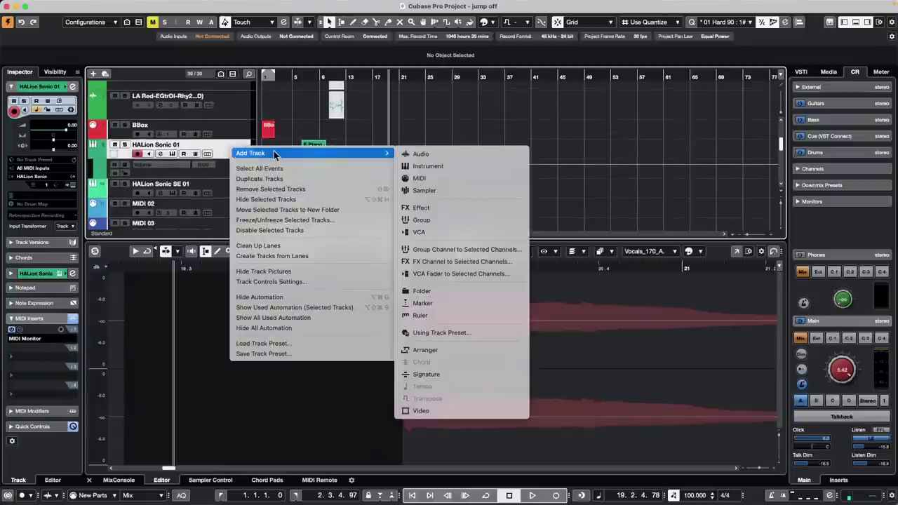
left_click(485, 250)
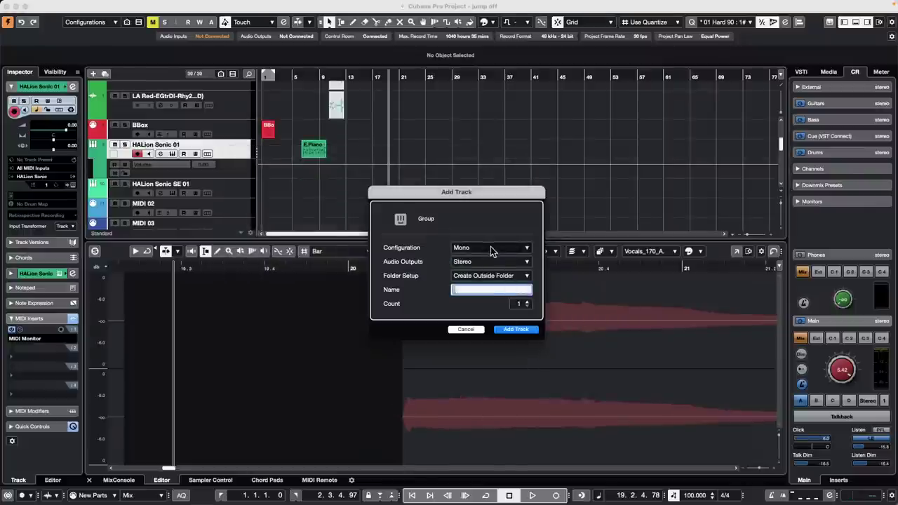
left_click(491, 247)
left_click(482, 257)
left_click(521, 330)
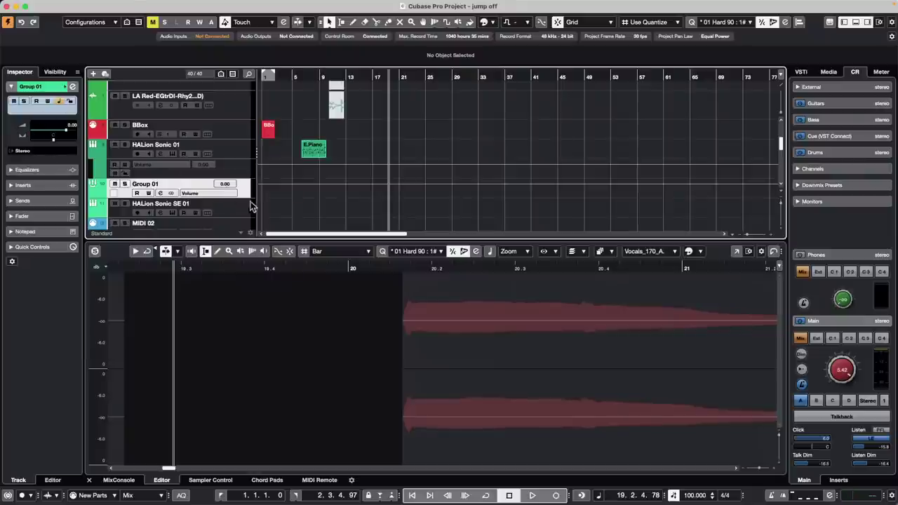
Look through the available input sources for the Audio 04 track without changing its routing
scroll(219, 175, "down", 8)
left_click(219, 168)
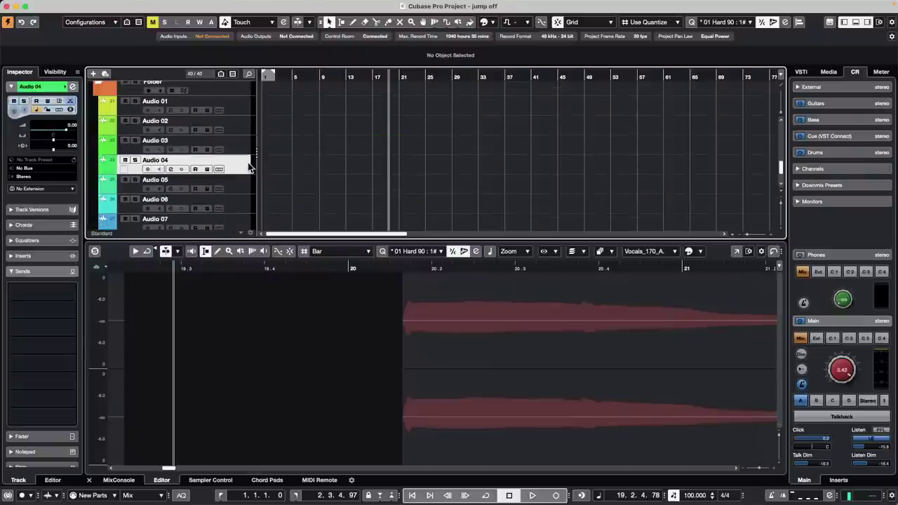
left_click(33, 168)
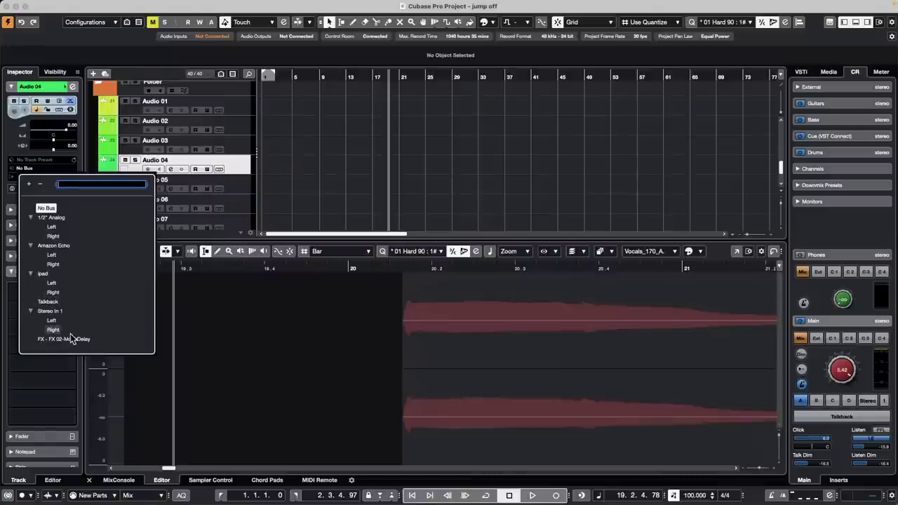
left_click(337, 138)
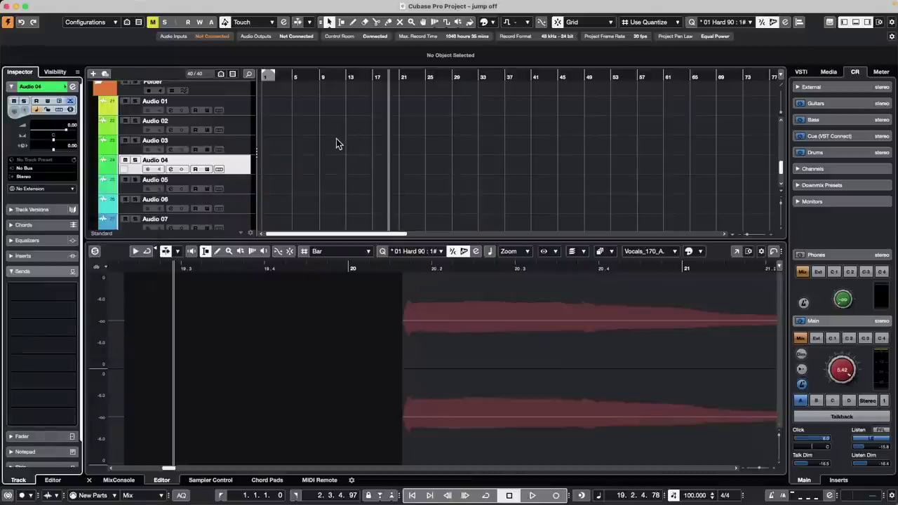
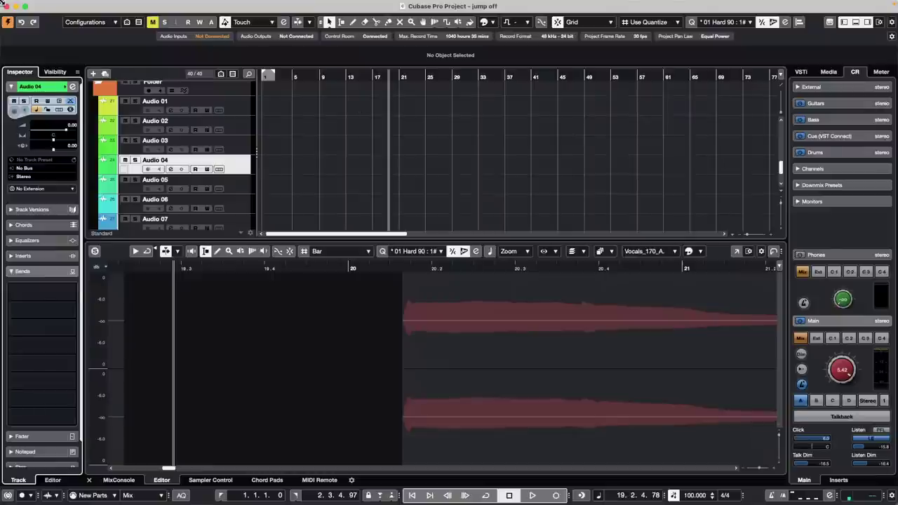
Open the recent project Amos Moses - GO.cpr
left_click(62, 6)
mouse_move(80, 220)
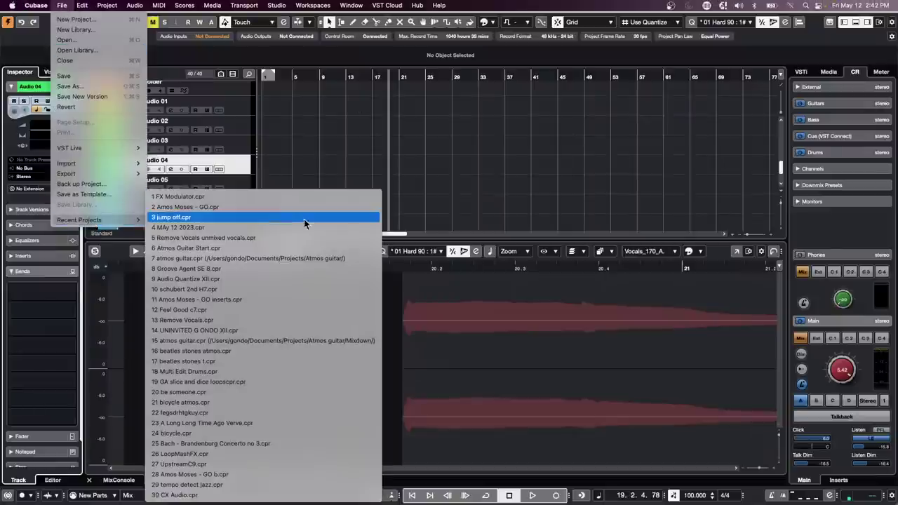
left_click(207, 207)
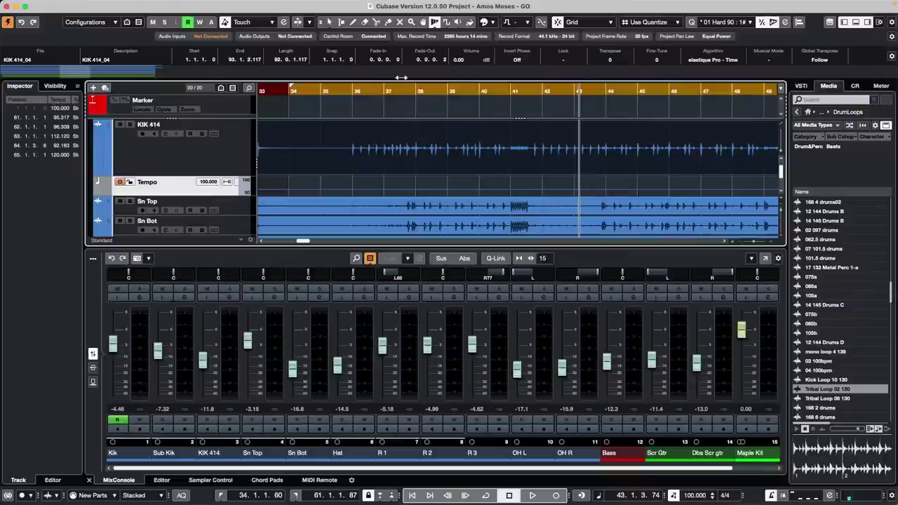
Revert the Amos Moses - GO project to its previously saved version and accept the unmapped missing ports
left_click(374, 90)
left_click(62, 5)
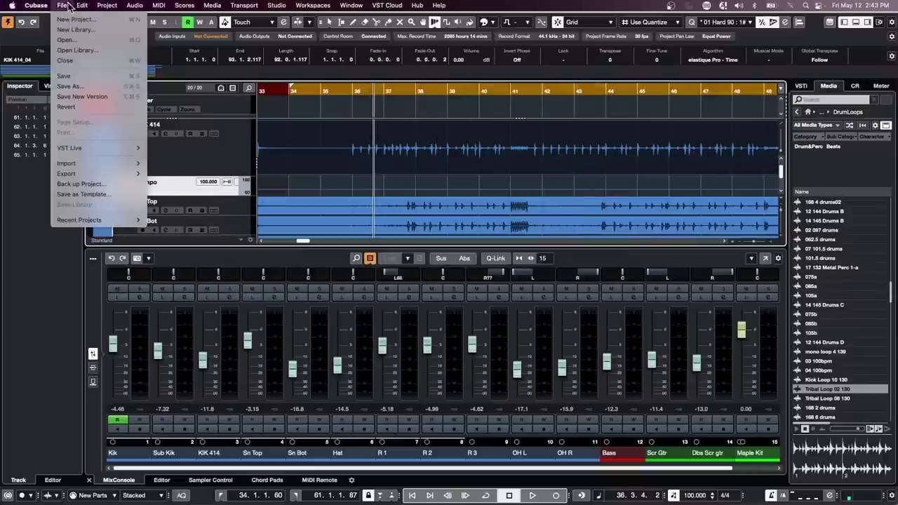
left_click(78, 107)
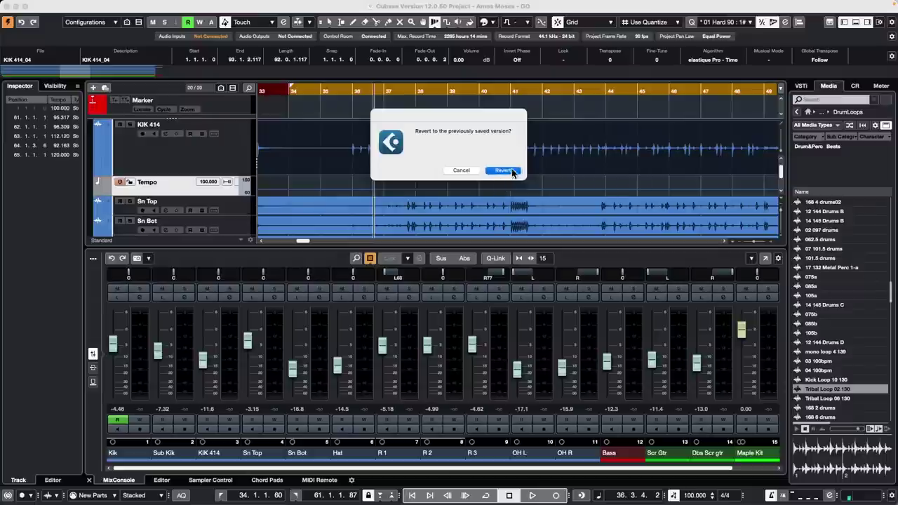
left_click(512, 171)
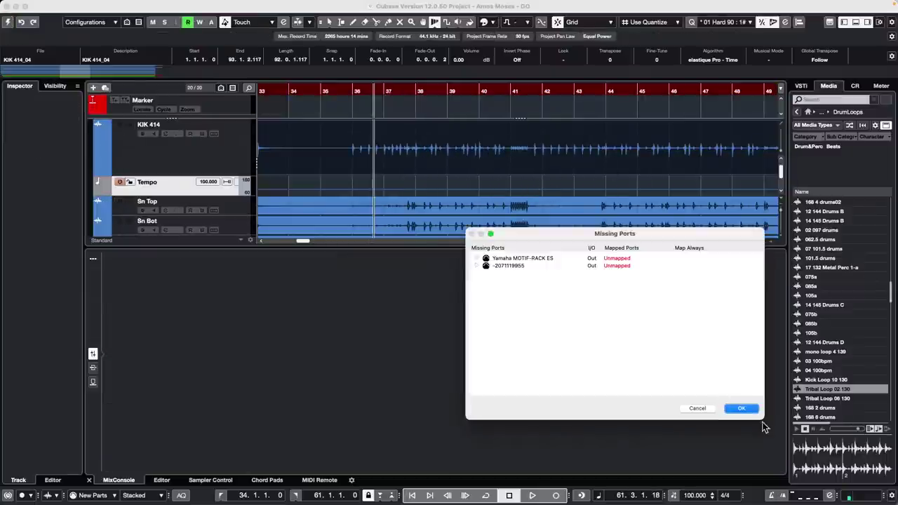
left_click(741, 408)
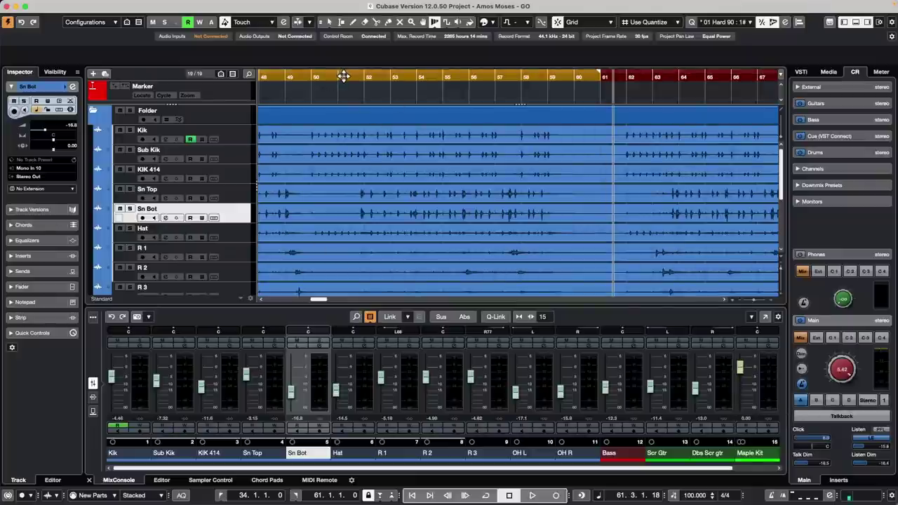
Replace the Time Warp tool with Object Selection, play the song from near its beginning, and stop after bar 6
left_click(536, 172)
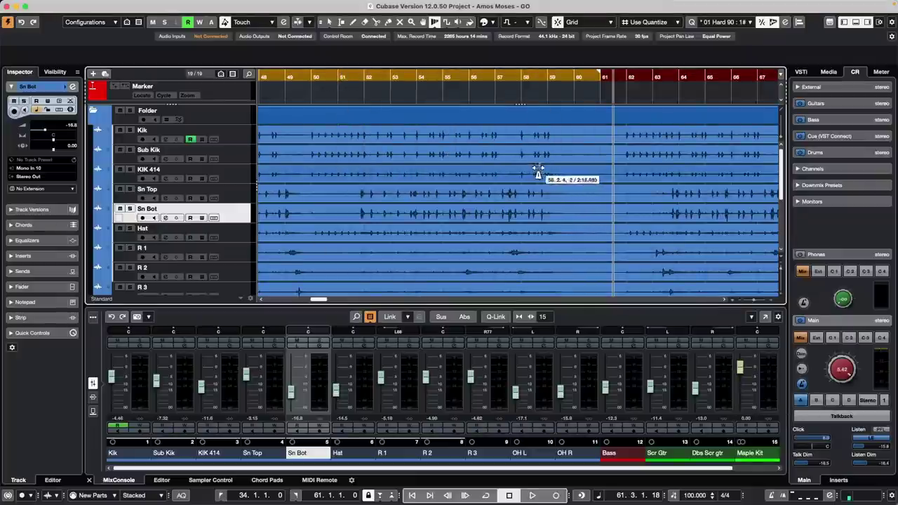
key("space")
left_click(367, 107)
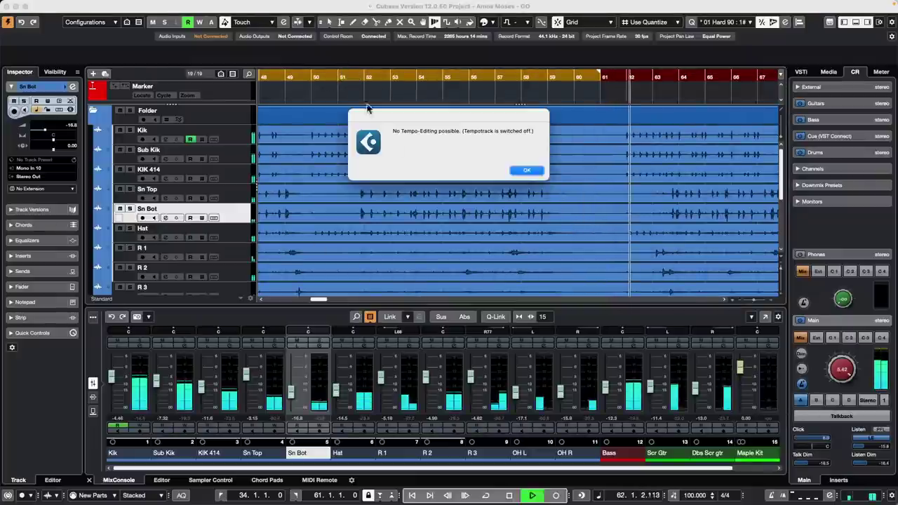
left_click(527, 172)
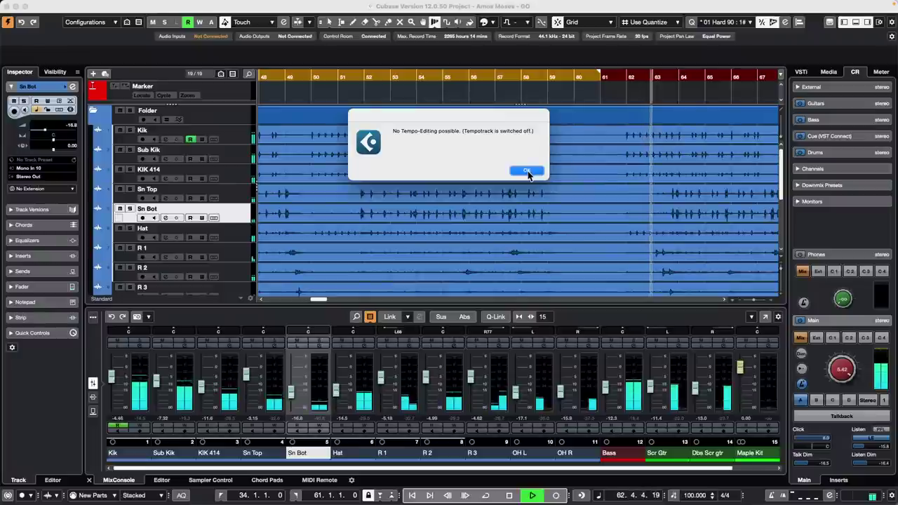
right_click(349, 204)
left_click(351, 204)
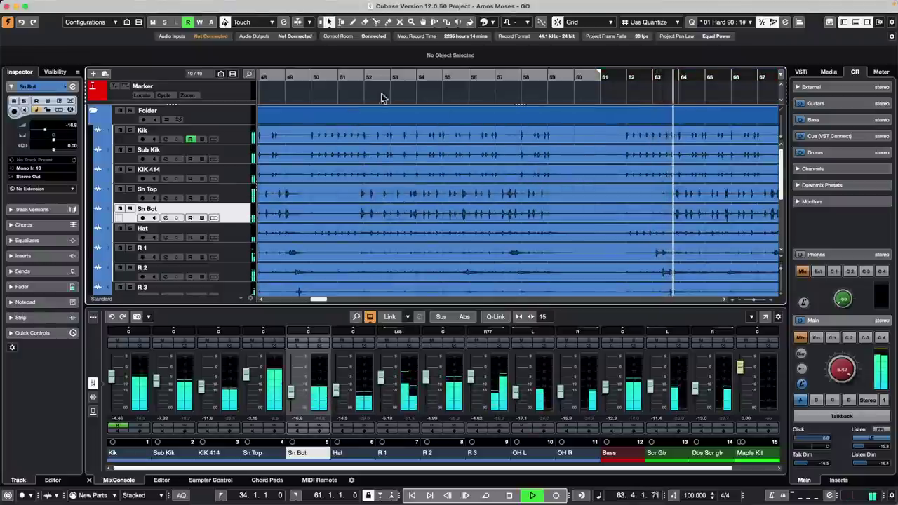
left_click_drag(320, 75, 393, 77)
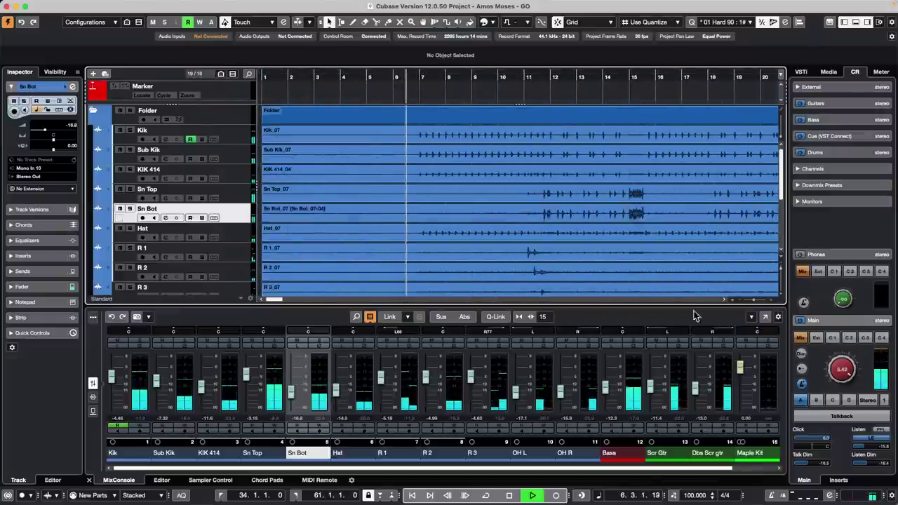
key("space")
Load Maximizer in the Stereo Out channel strip's limiter module and lower the Stereo Out fader to -2.80 during playback
left_click_drag(705, 468, 808, 468)
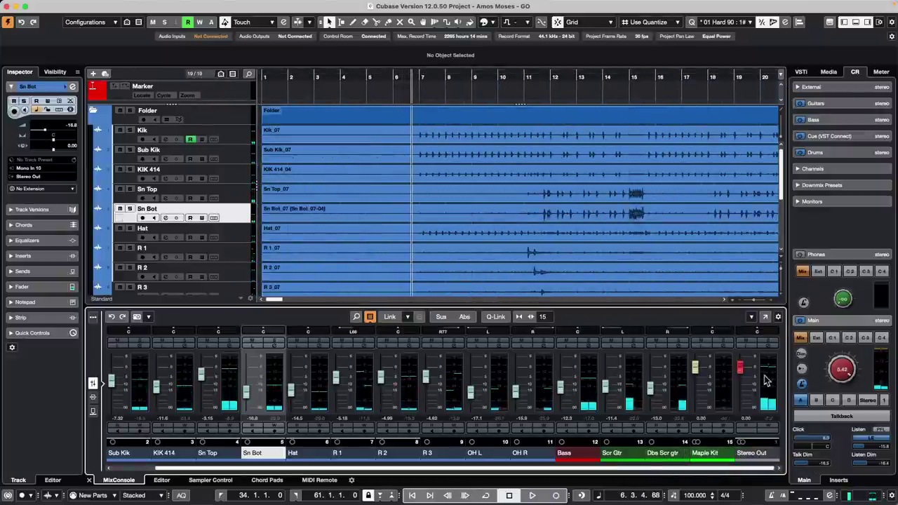
left_click(771, 342)
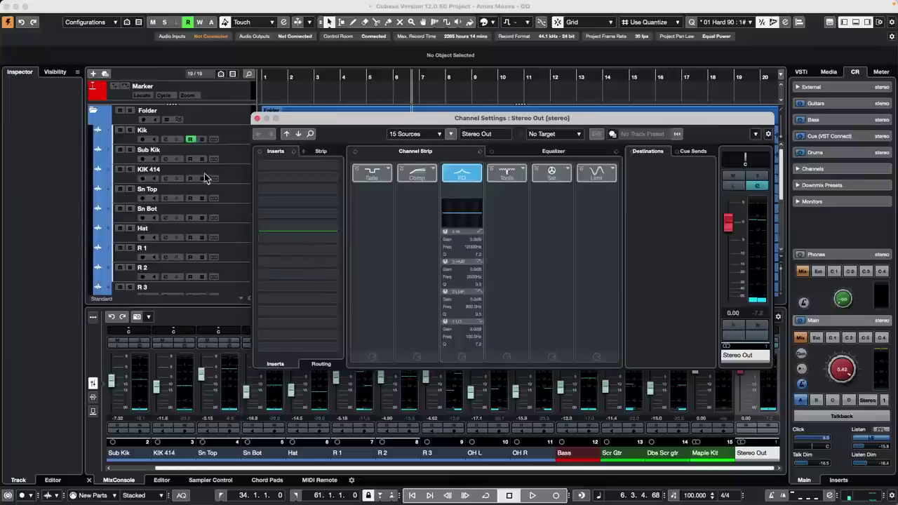
key("space")
left_click(612, 169)
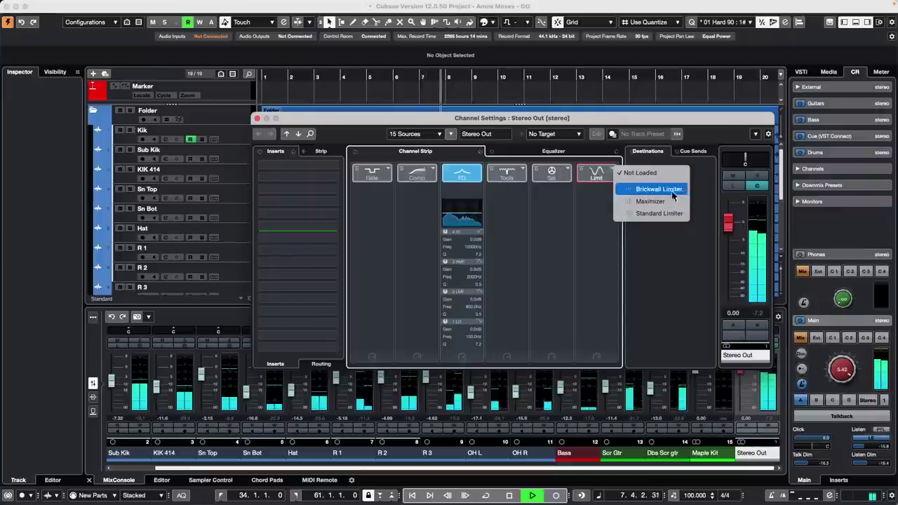
left_click(647, 201)
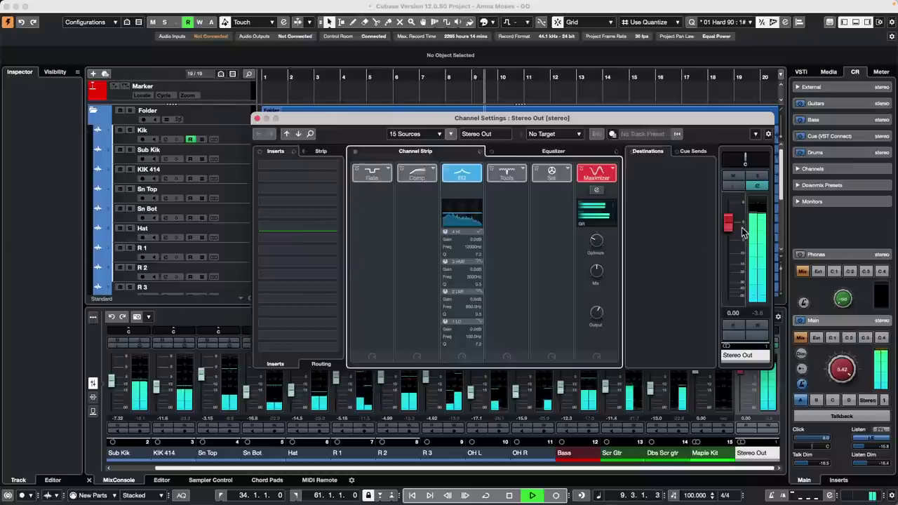
mouse_move(744, 233)
left_mouse_down()
mouse_move(733, 229)
mouse_move(733, 237)
left_mouse_up()
key("space")
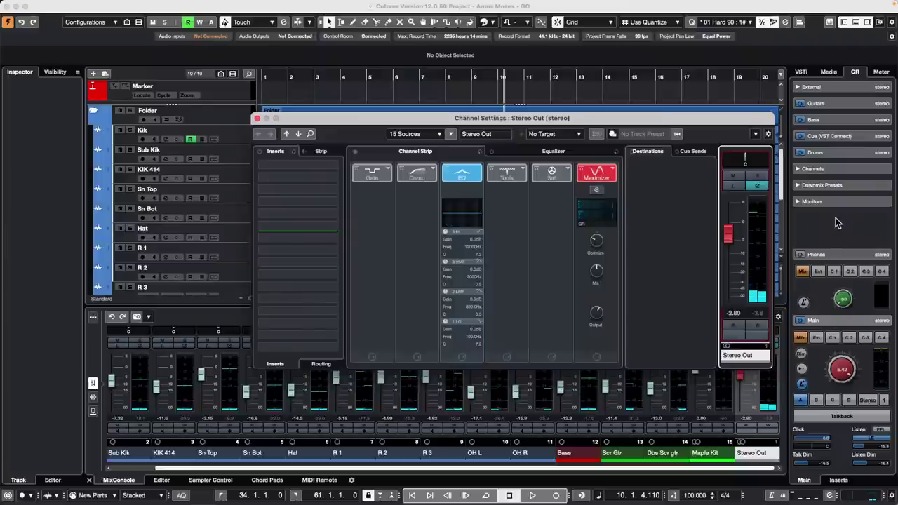
Close the Stereo Out channel settings, open SuperVision from the Control Room inserts, and play the song through it
left_click(845, 483)
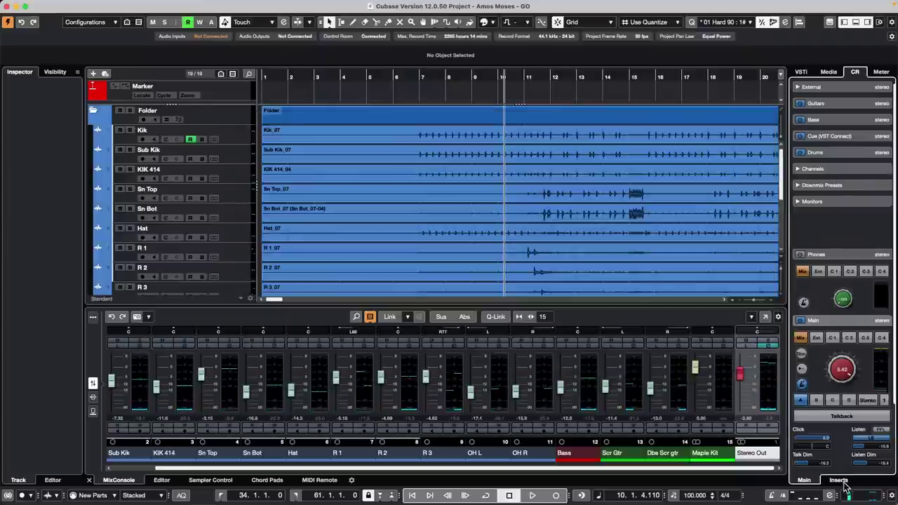
left_click(845, 483)
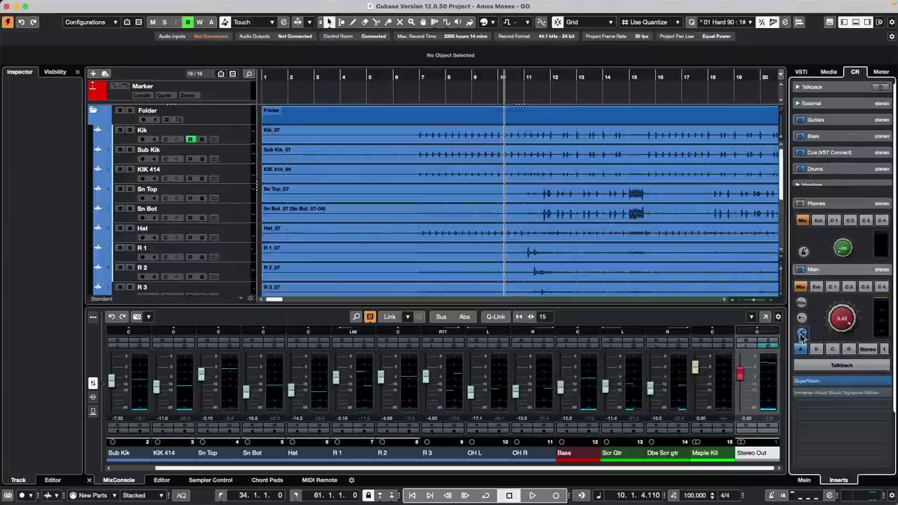
left_click(830, 386)
key("space")
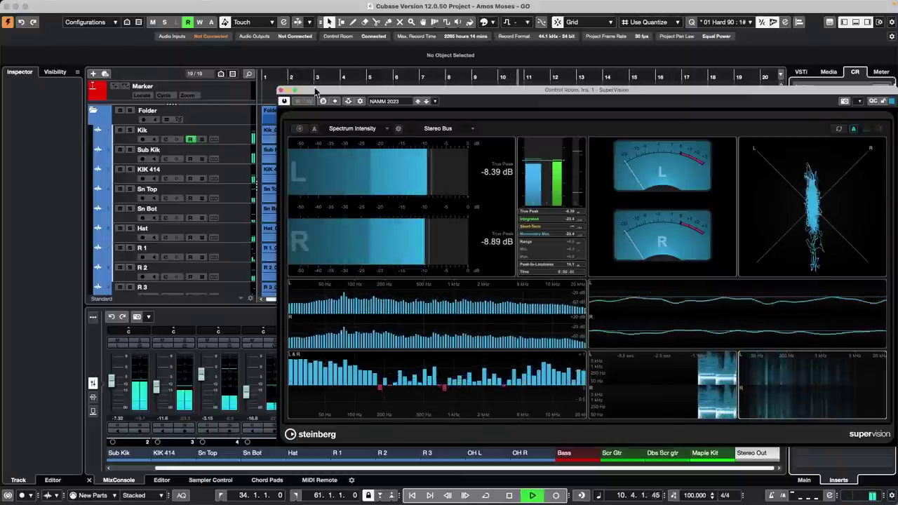
Move the SuperVision window aside, stop playback, and close SuperVision
left_click_drag(315, 92, 28, 81)
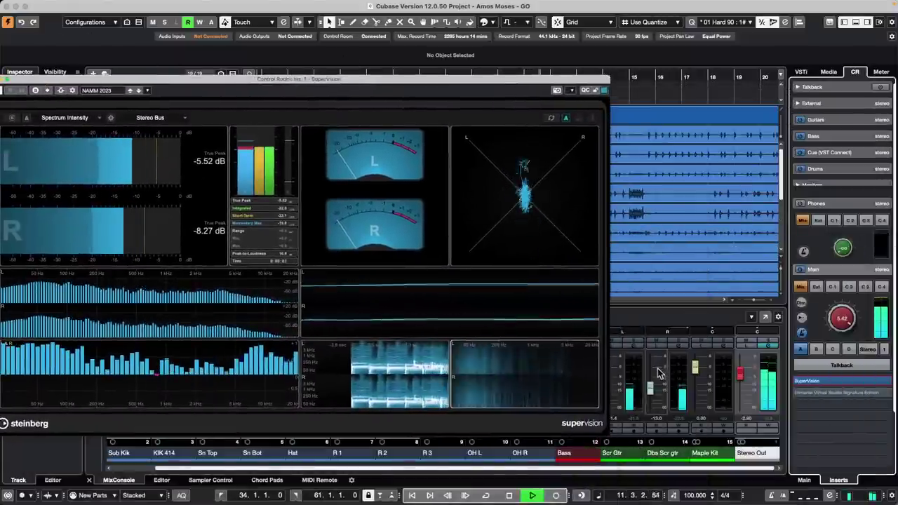
key("space")
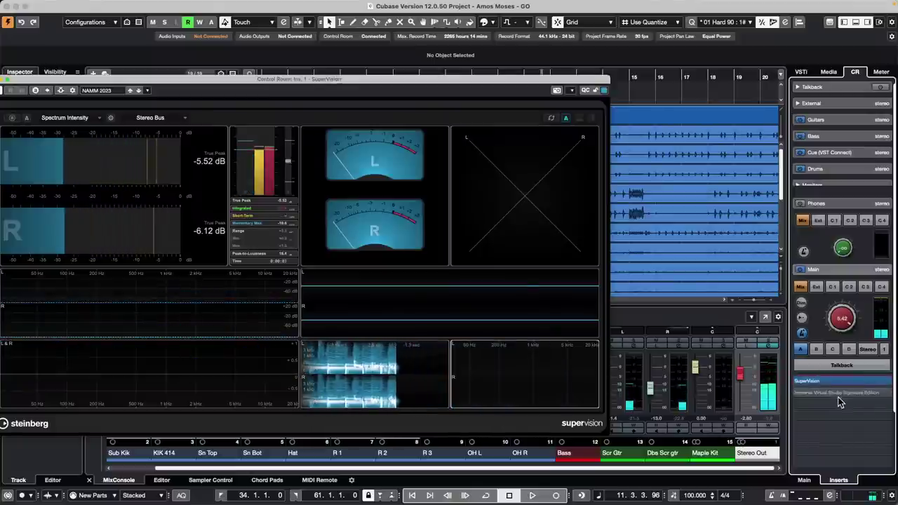
left_click_drag(28, 81, 230, 83)
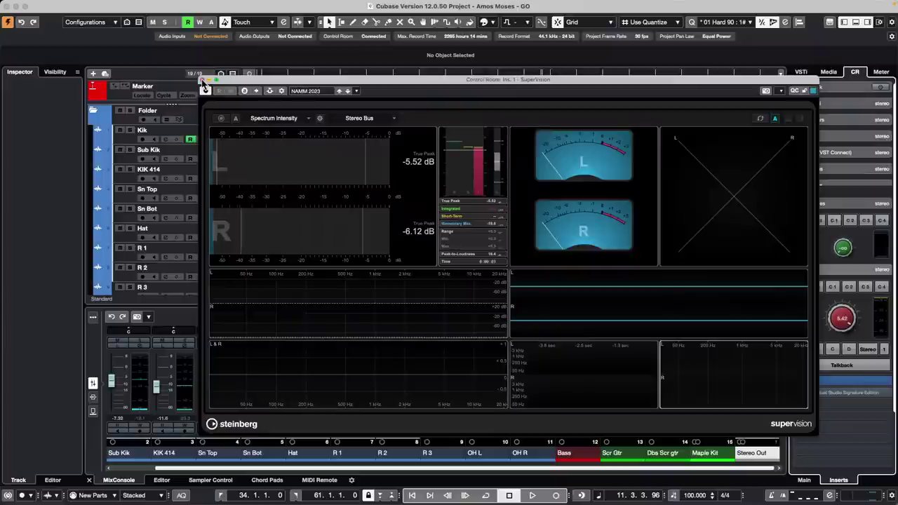
left_click(203, 80)
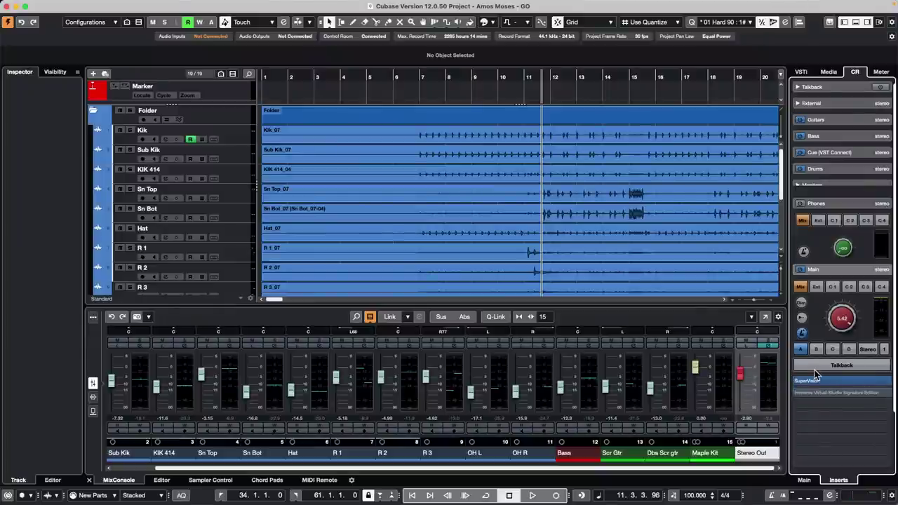
Examine the full length of the song across the project timeline
key("g")
key("g")
key("g")
key("g")
key("g")
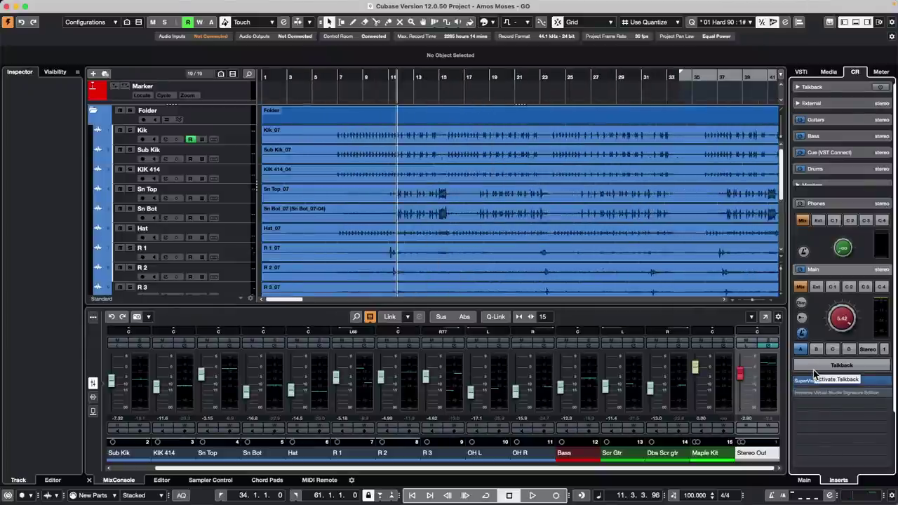
key("g")
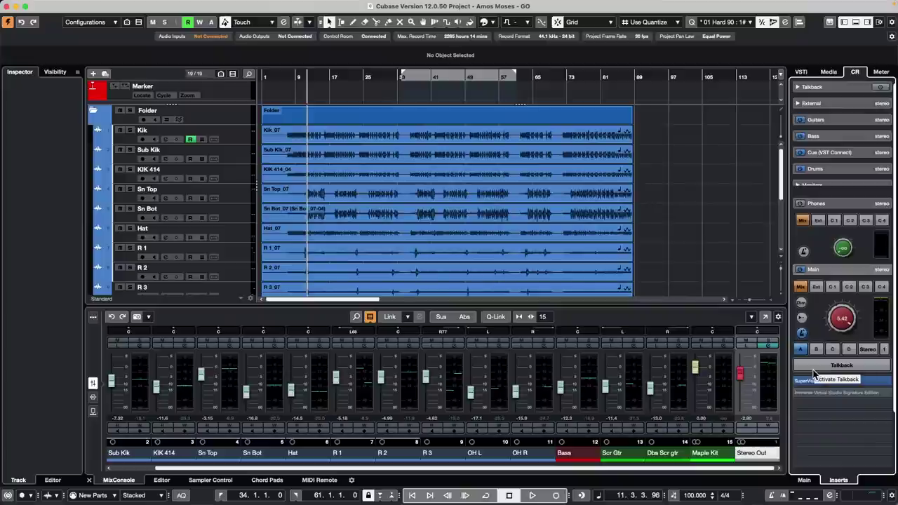
key("h")
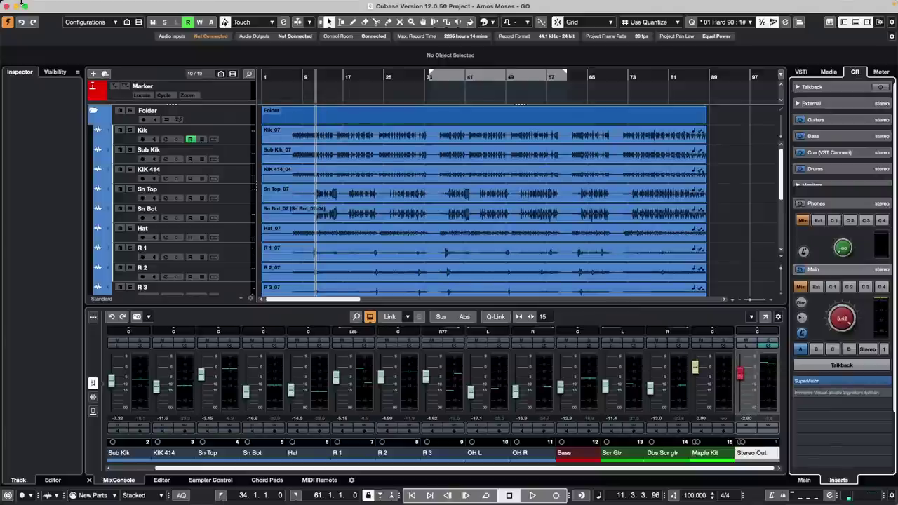
Review the Audio Mixdown export settings for the Stereo Out channel, and close the dialog without exporting
left_click(61, 6)
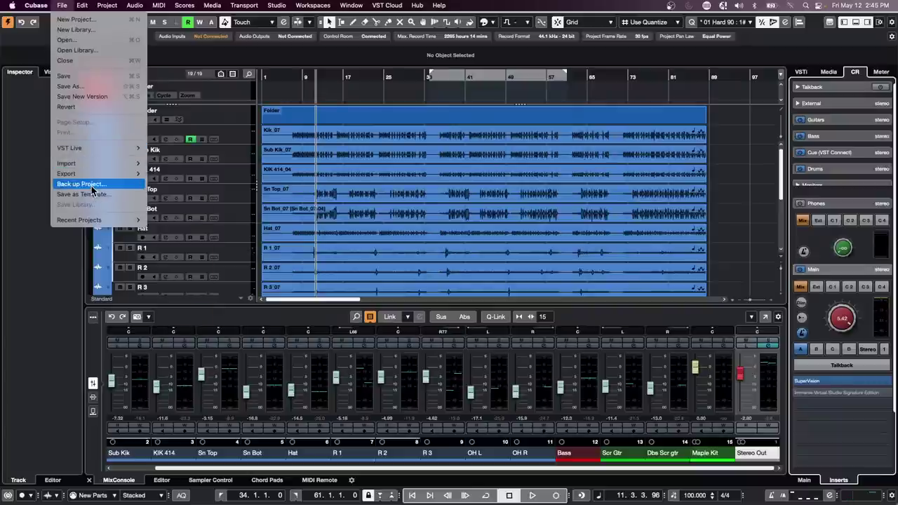
mouse_move(109, 164)
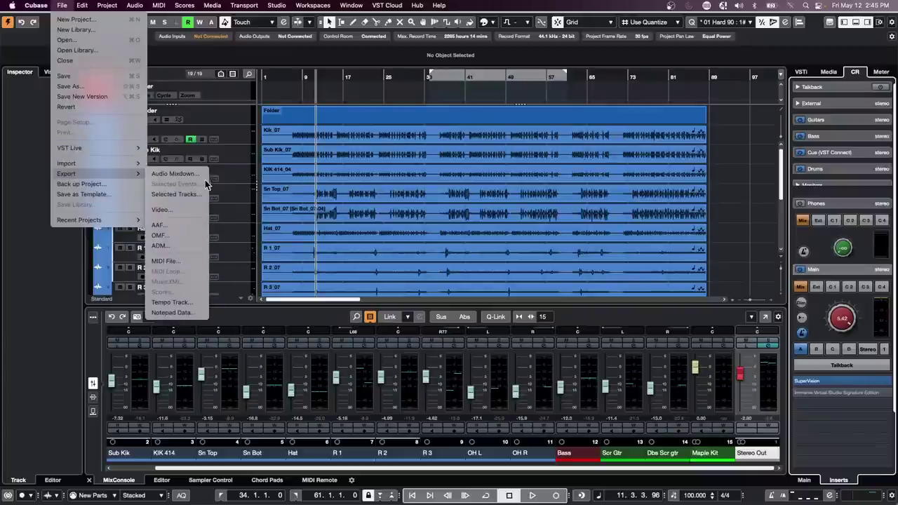
left_click(174, 174)
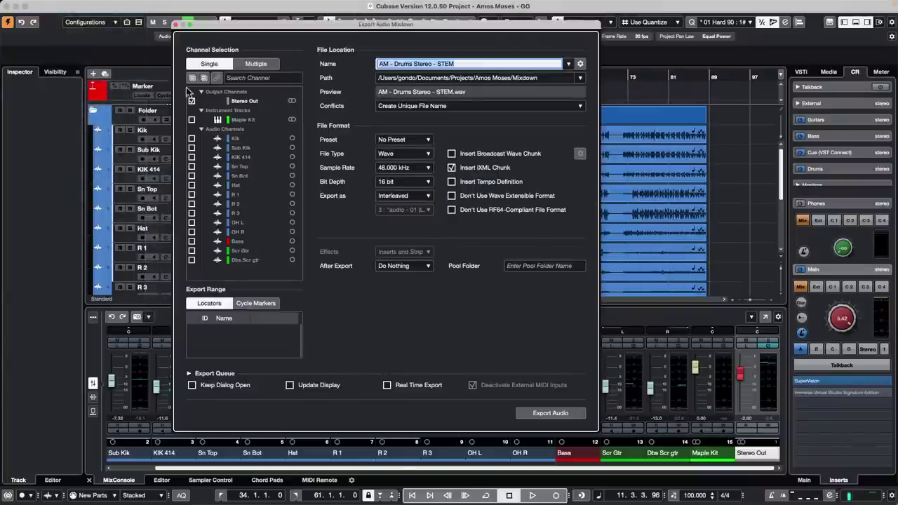
left_click(175, 24)
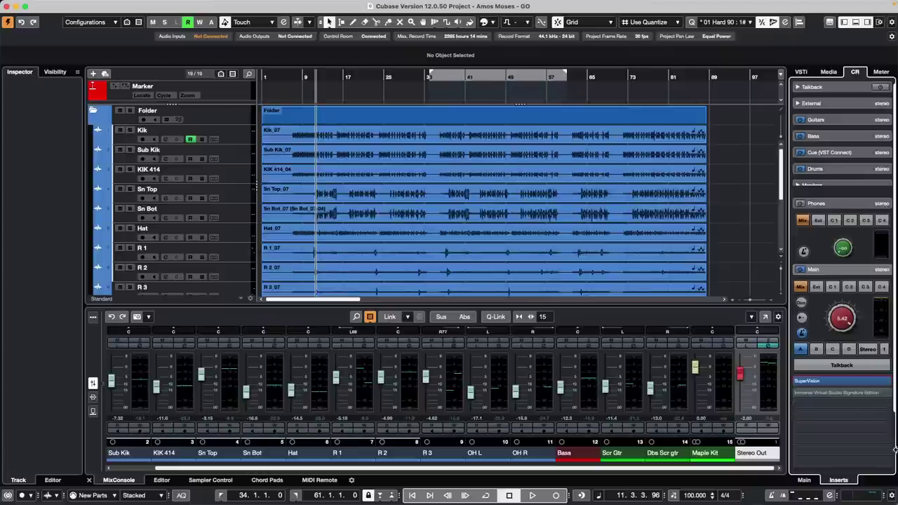
Open the Bass event in the lower-zone Sample Editor
scroll(407, 218, "down", 5)
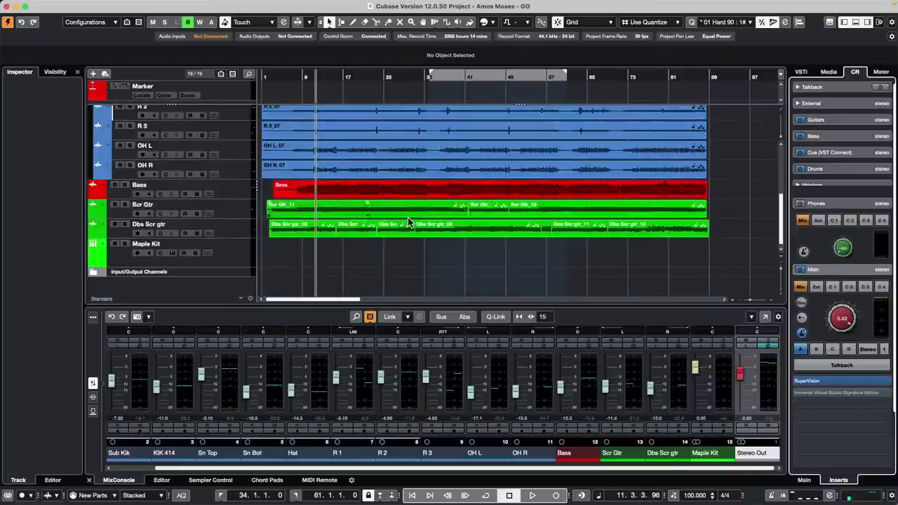
double_click(469, 188)
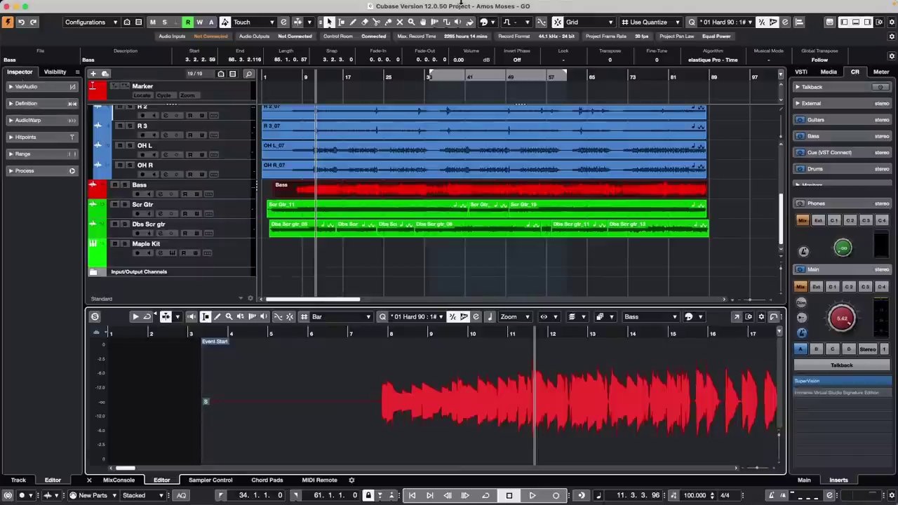
Check the Yamaha HS7 routing in Control Room and the Stereo Out bus routing in Audio Connections, and close the window
left_click(351, 4)
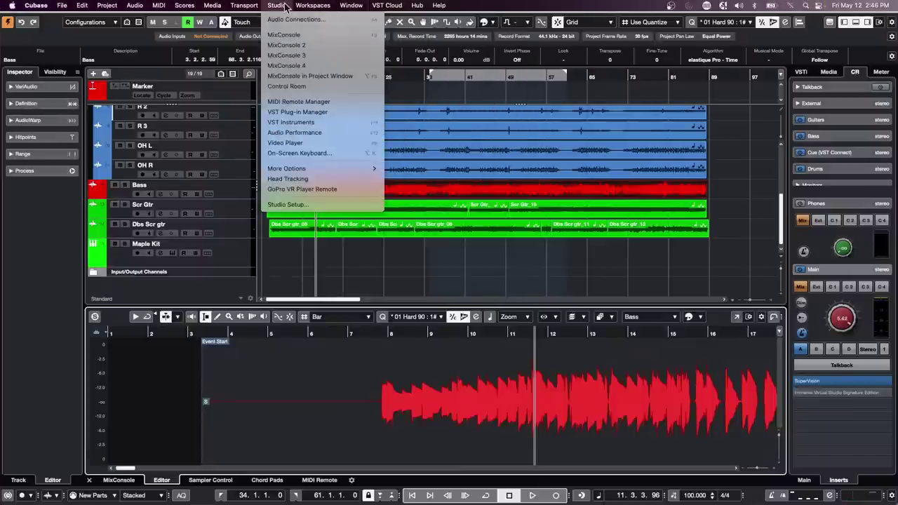
left_click(285, 20)
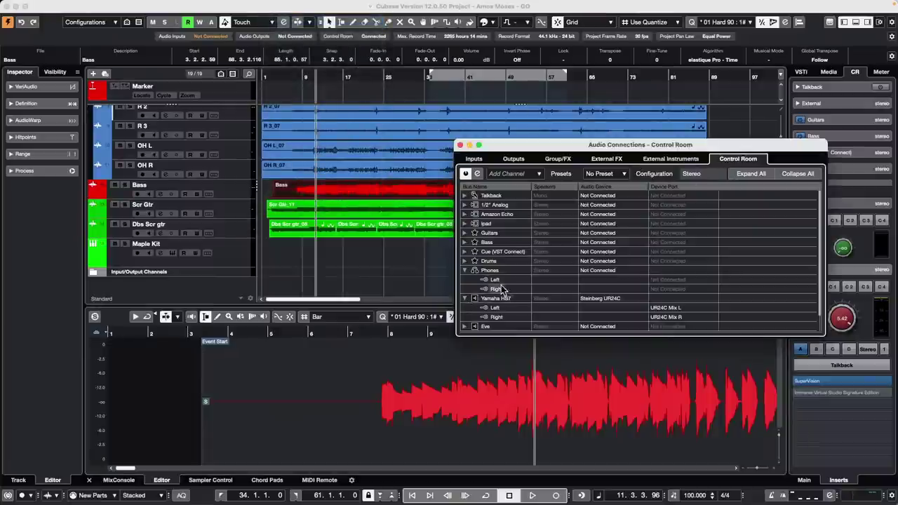
left_click(464, 271)
left_click(496, 280)
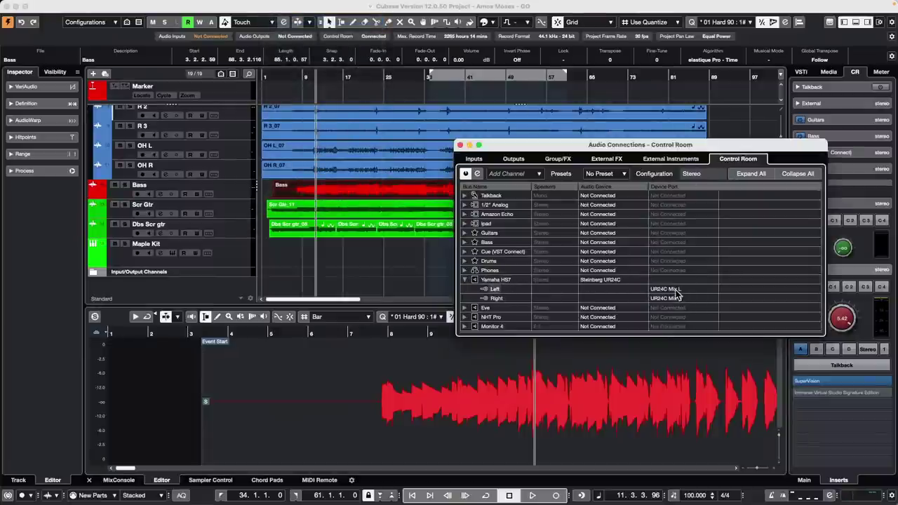
left_click(514, 158)
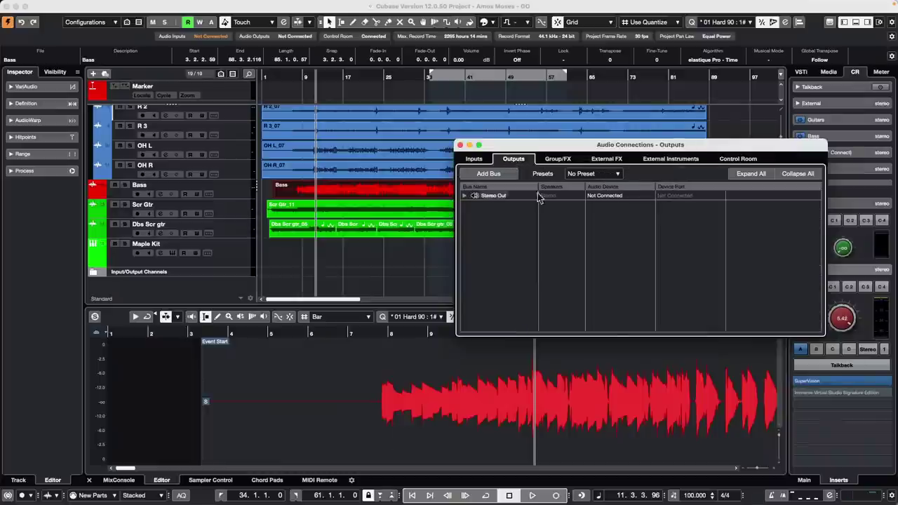
left_click(464, 196)
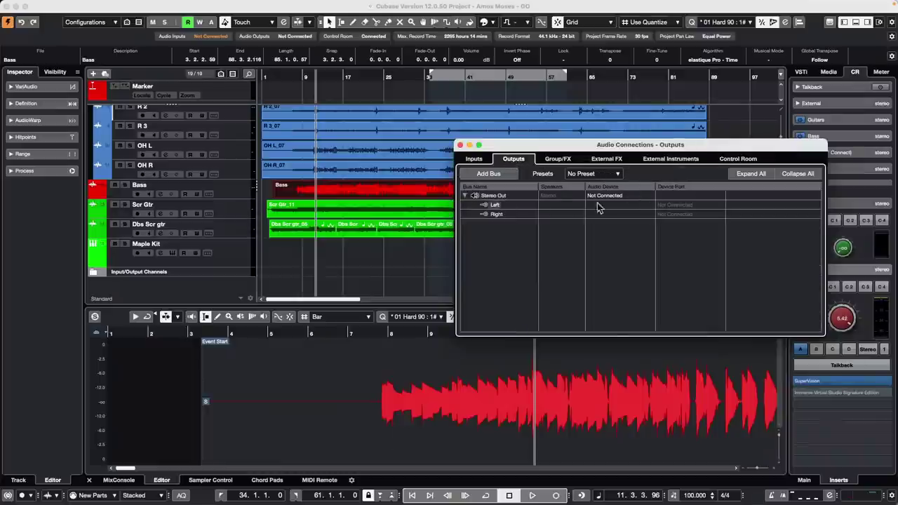
left_click(733, 160)
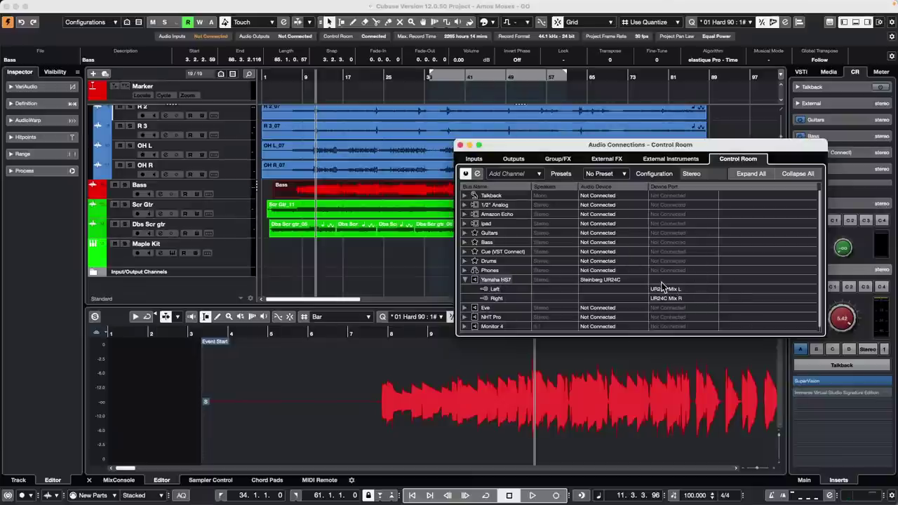
left_click(460, 145)
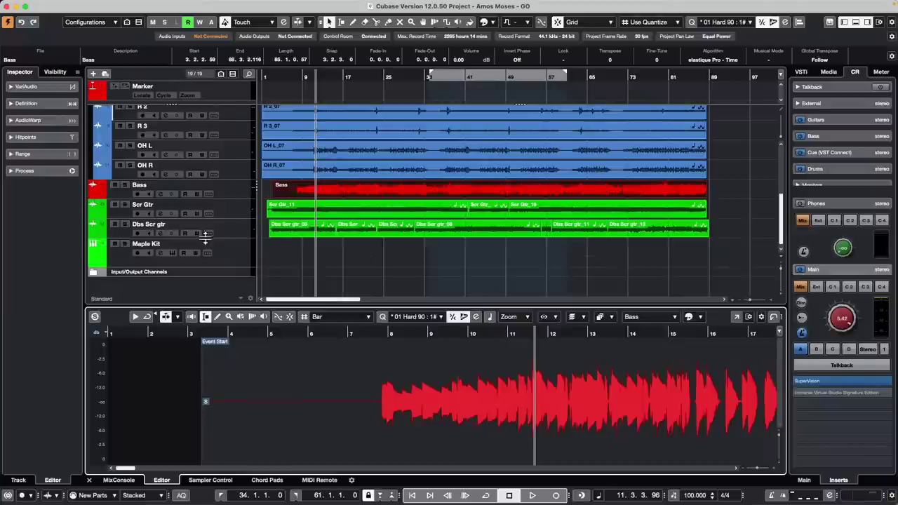
Activate Edit VariAudio for the Bass event and turn on acoustic feedback in the Sample Editor
left_click(329, 192)
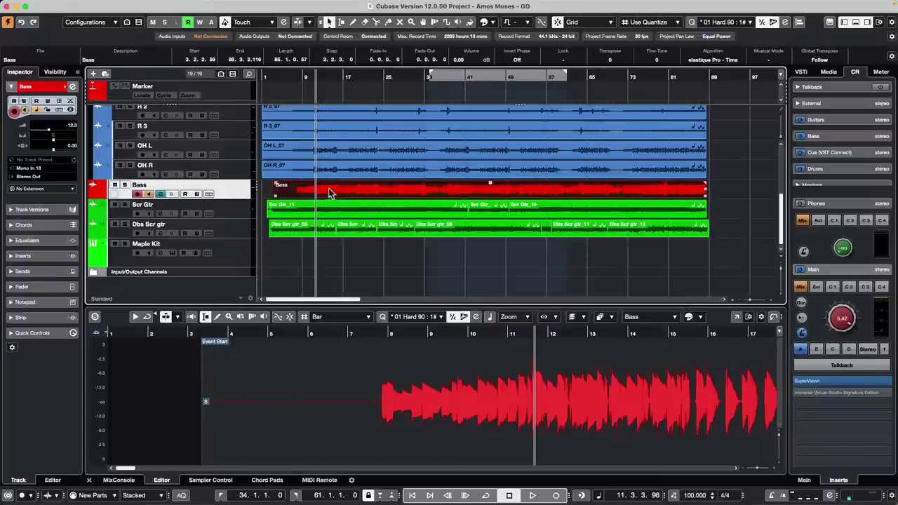
double_click(377, 191)
left_click(24, 86)
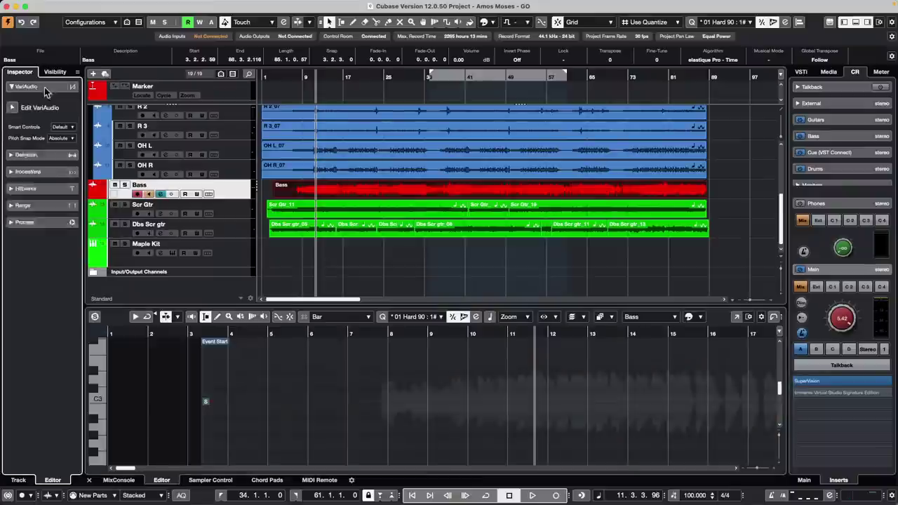
left_click(32, 107)
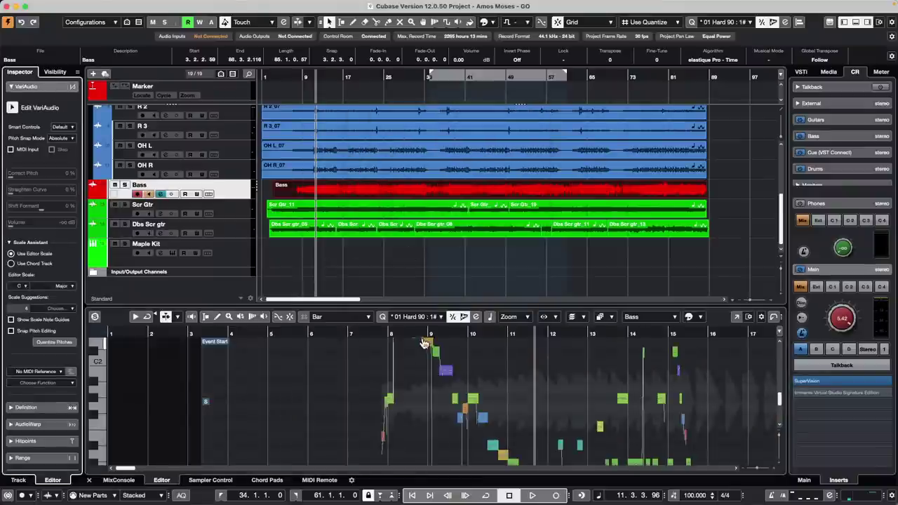
left_click(194, 322)
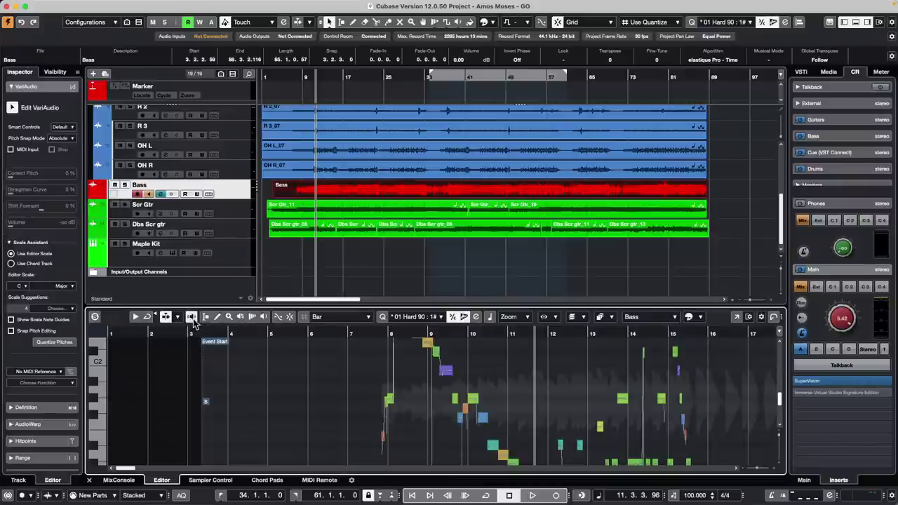
Try shifting the Bass pitch segment at bar 10 down, restore its original pitch, and audition two segments after bar 9
left_click_drag(468, 330, 469, 349)
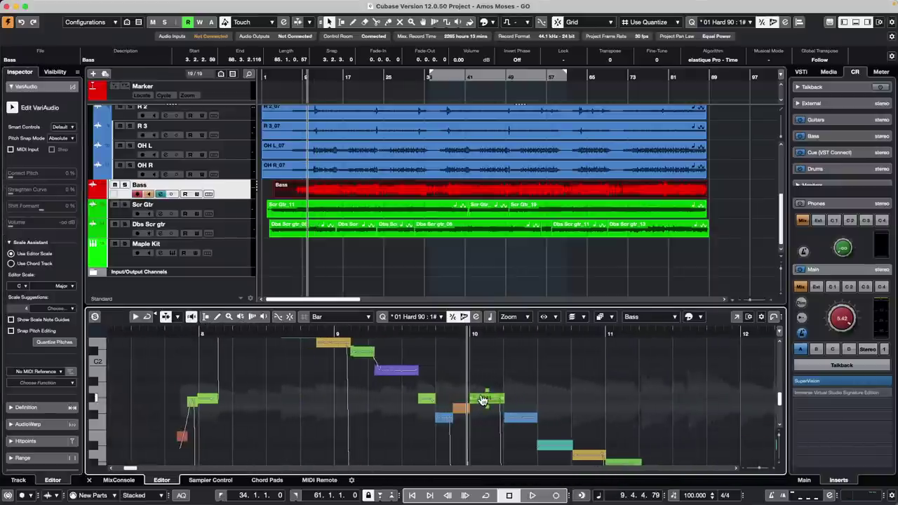
mouse_move(482, 399)
left_mouse_down()
mouse_move(484, 369)
mouse_move(483, 399)
left_mouse_up()
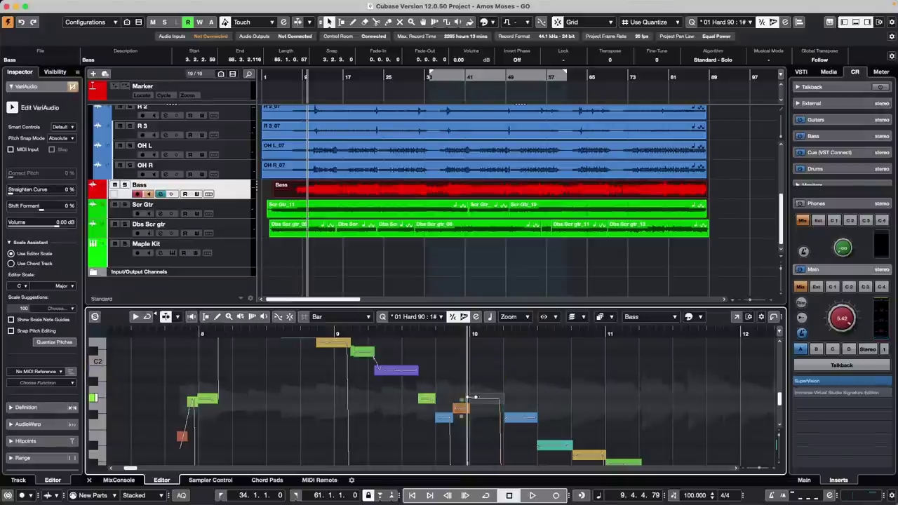
mouse_move(484, 402)
left_mouse_down()
mouse_move(483, 370)
mouse_move(481, 402)
left_mouse_up()
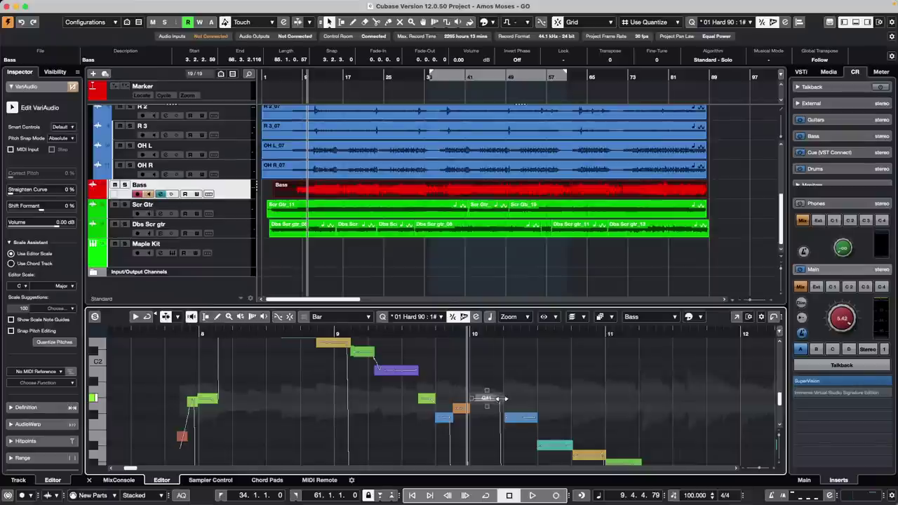
left_click_drag(489, 400, 483, 361)
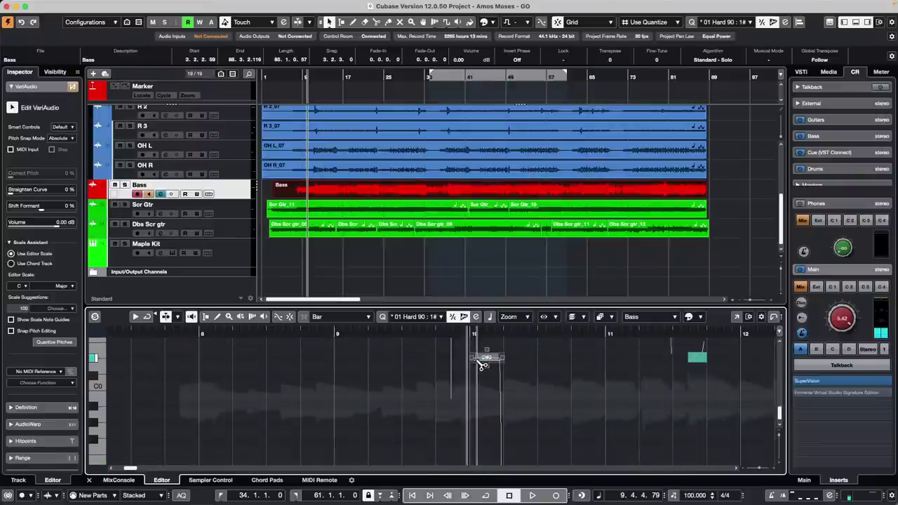
key("Delete")
scroll(479, 362, "up", 8)
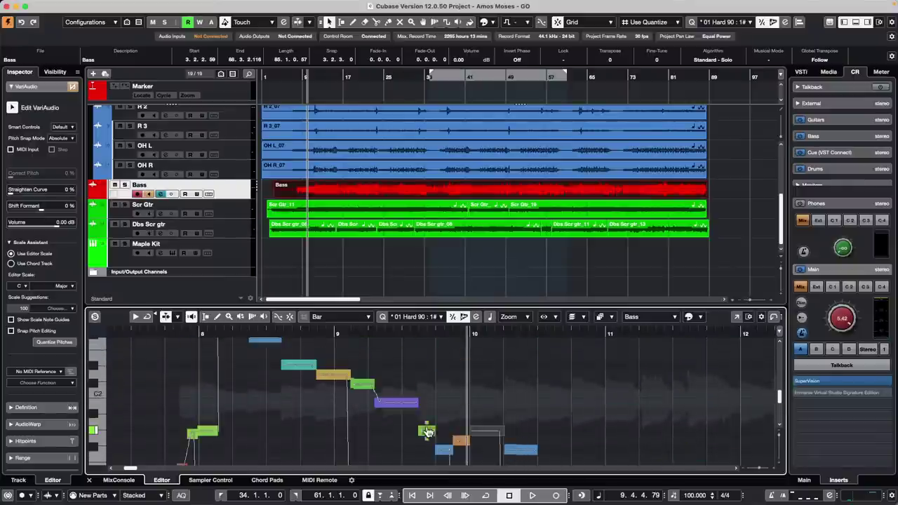
left_click(397, 404)
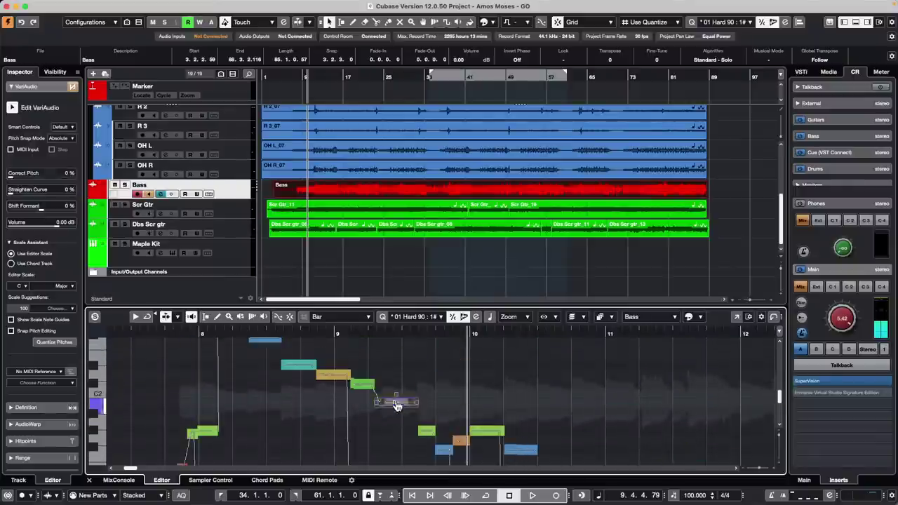
left_click(366, 386)
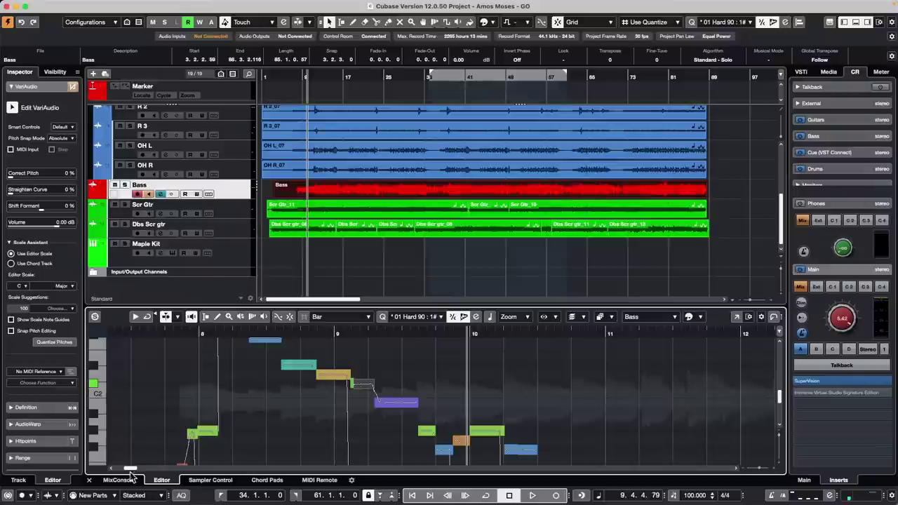
Insert VST Bass Amp in the Bass channel's first insert slot in the lower-zone MixConsole, then reopen and close its editor
left_click(114, 480)
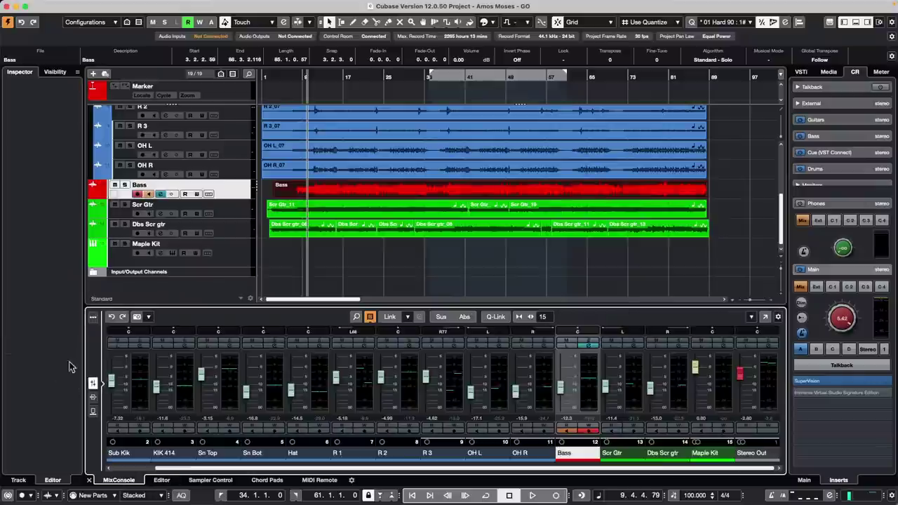
left_click(92, 396)
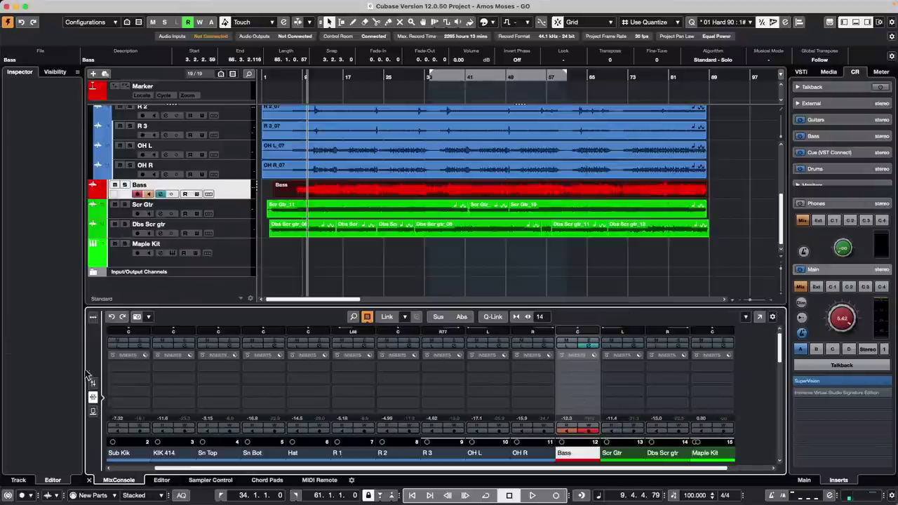
left_click(595, 367)
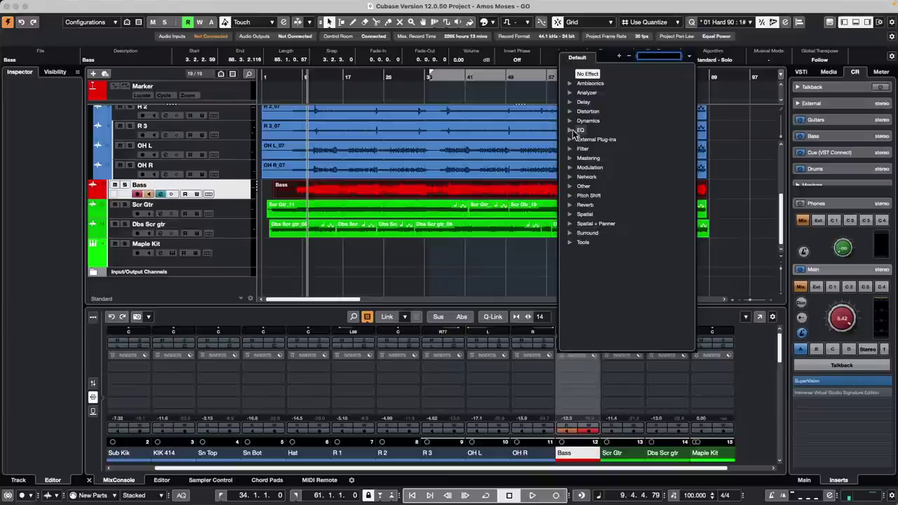
left_click(586, 110)
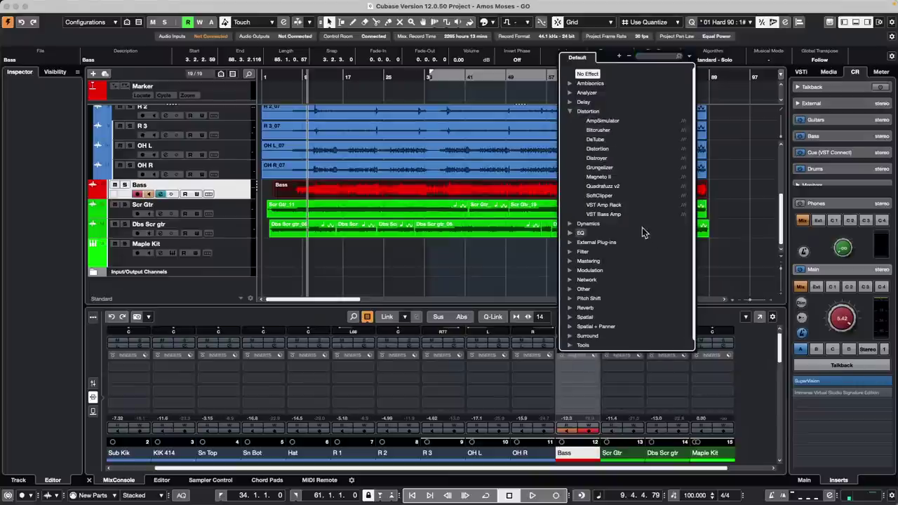
left_click(607, 214)
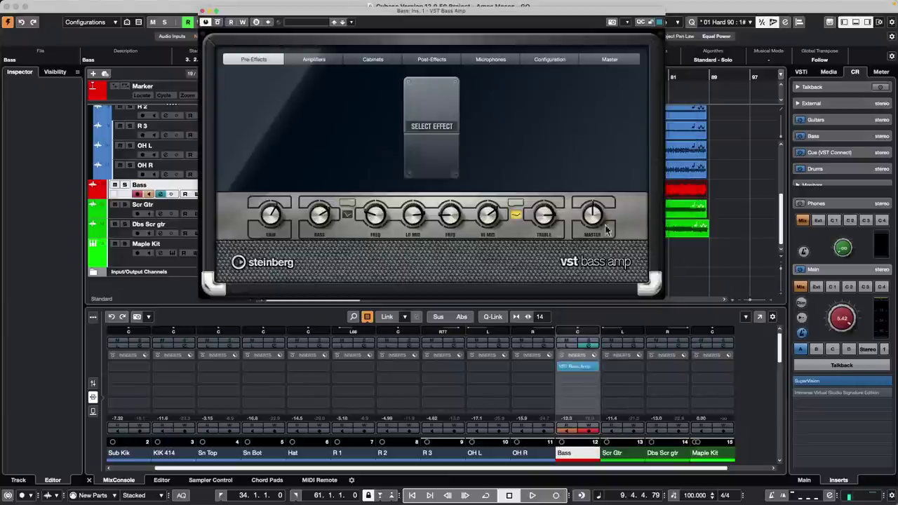
left_click(201, 11)
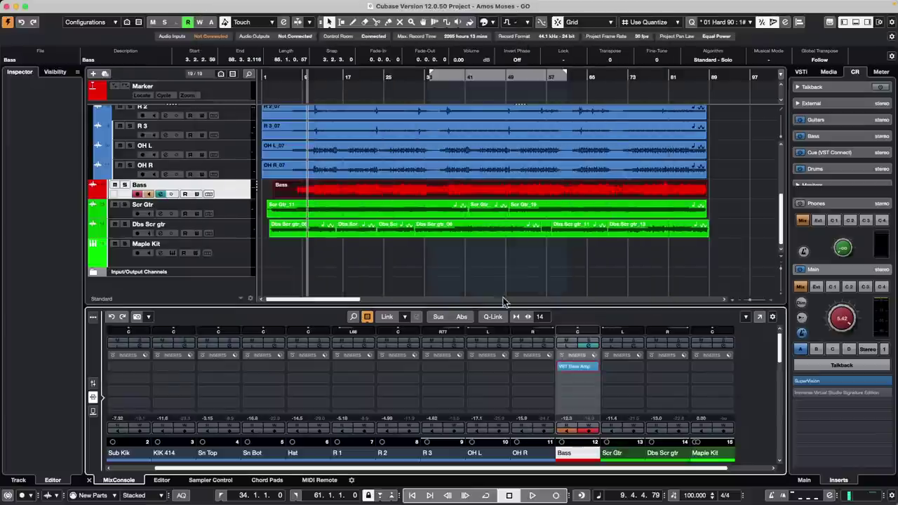
left_click(577, 368)
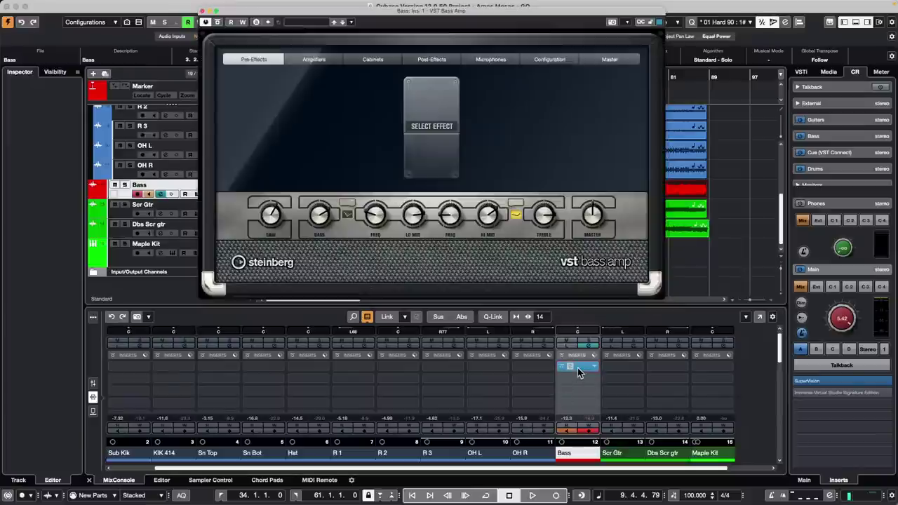
left_click(202, 13)
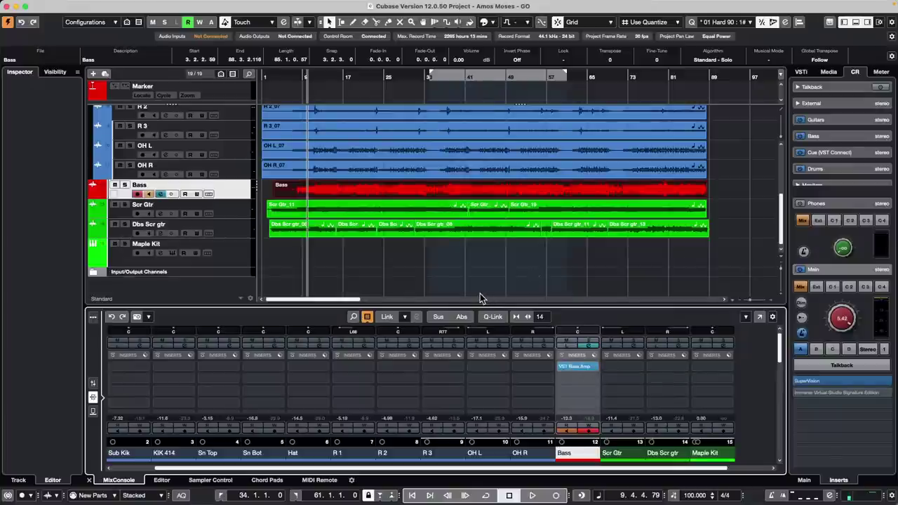
Show the Korg nanoKONTROL2 surface in MIDI Remote and switch its mapping page to Untitled Page
left_click(325, 482)
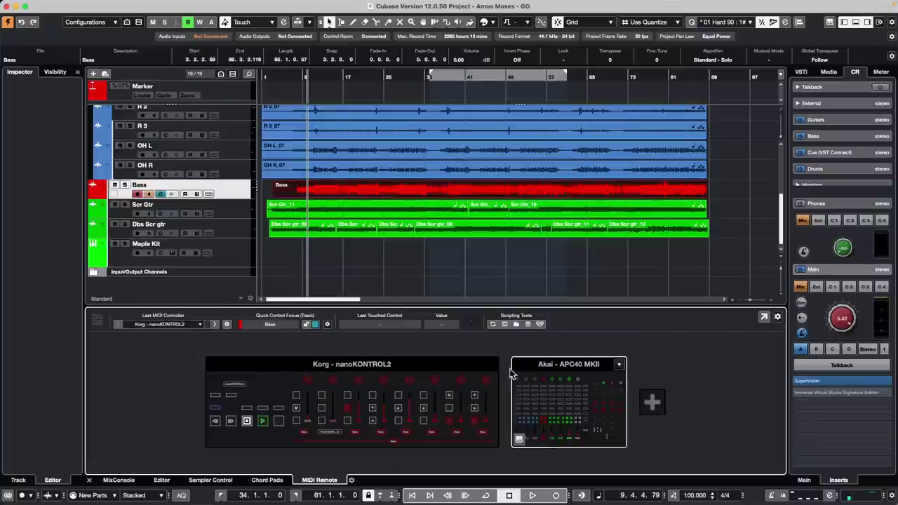
left_click(454, 372)
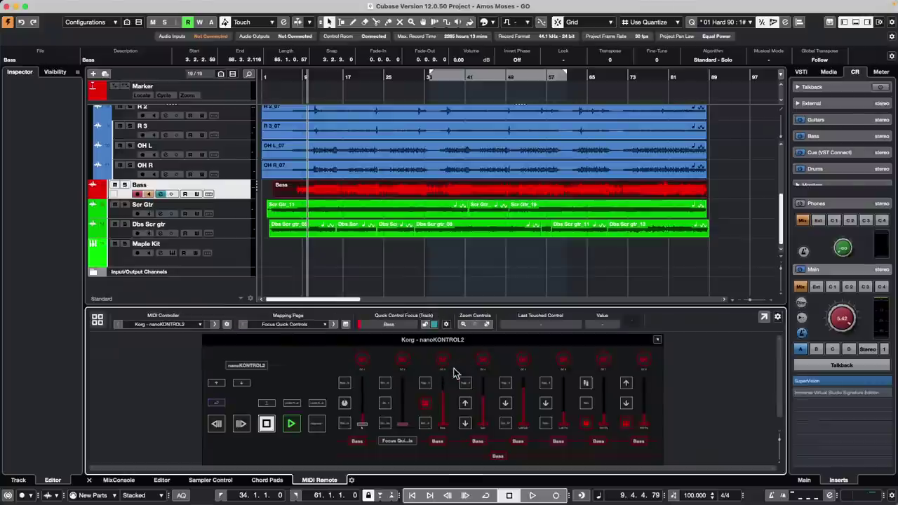
left_click(285, 325)
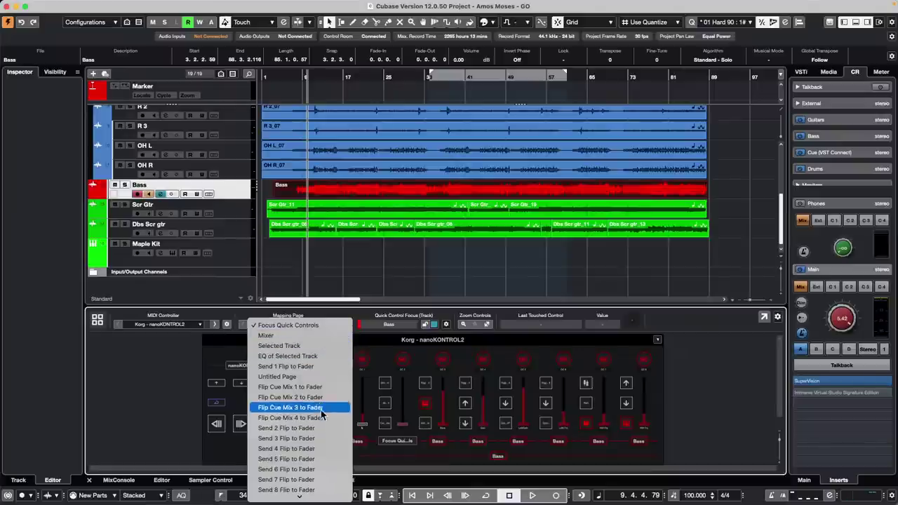
left_click(325, 378)
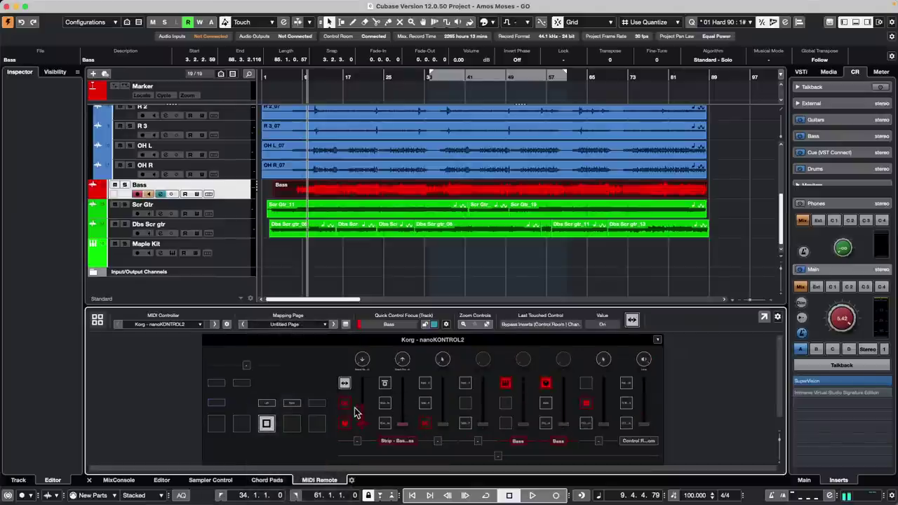
Map the first column's upper nanoKONTROL2 button to the selected track's Next Insert Effect action through the Mapping Assistant
double_click(345, 383)
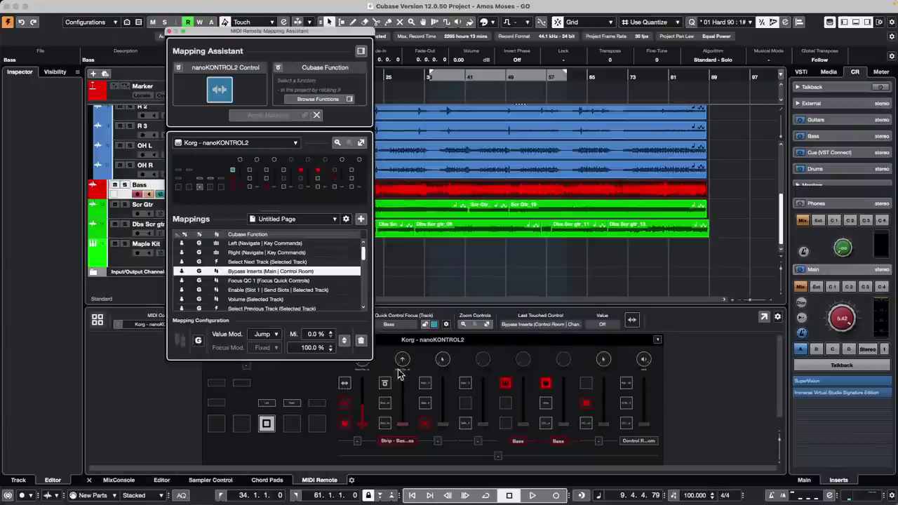
left_click(360, 51)
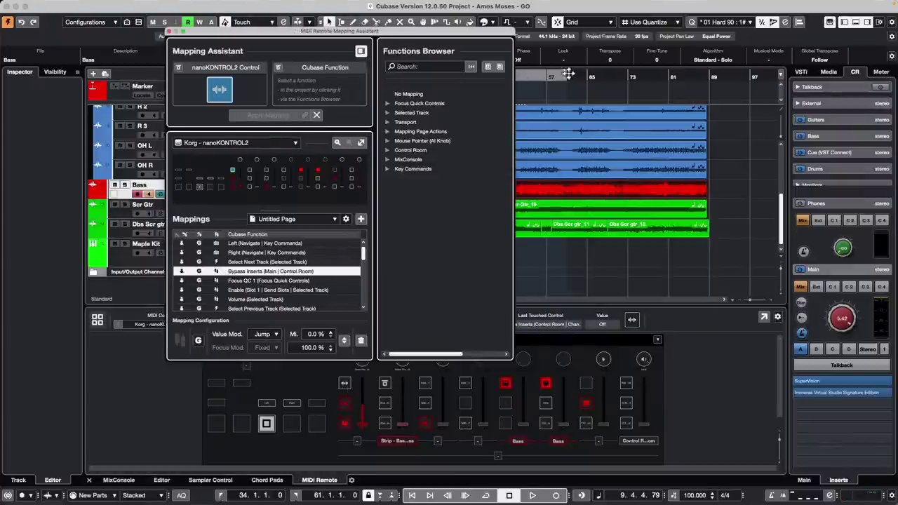
left_click(387, 113)
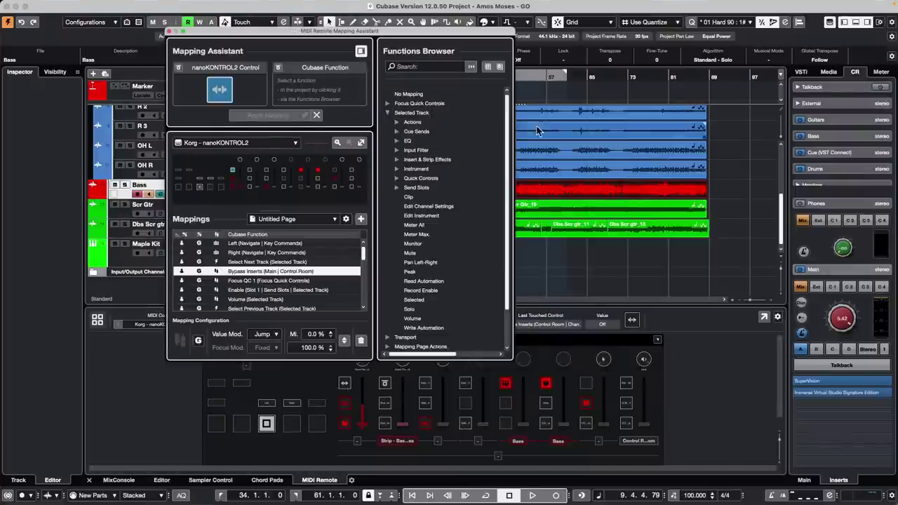
left_click(396, 159)
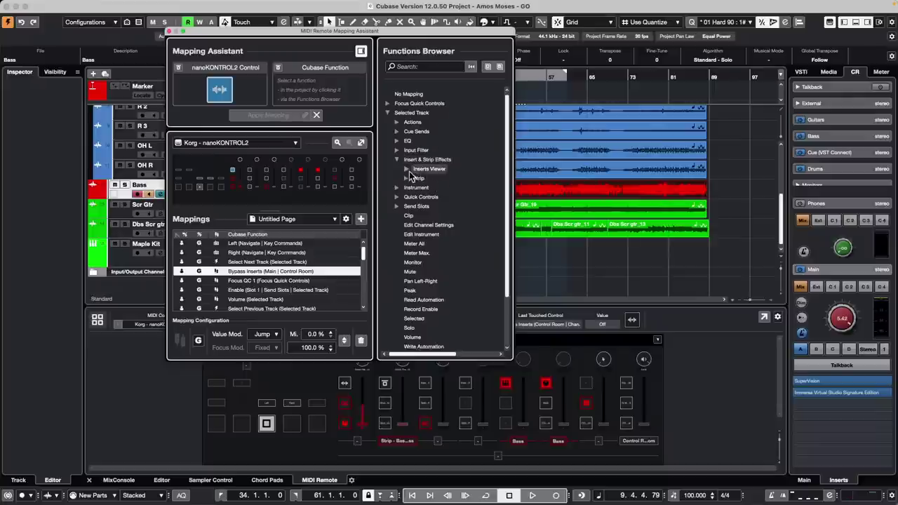
left_click(407, 170)
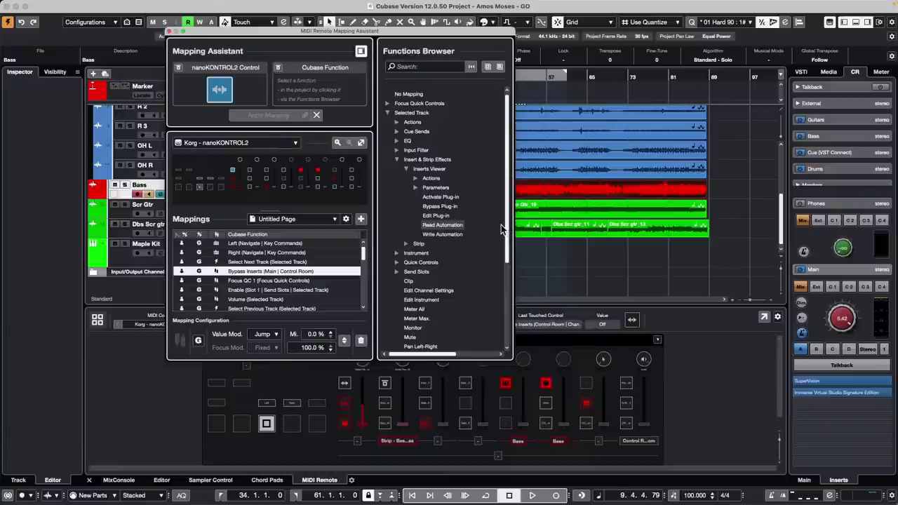
left_click(414, 180)
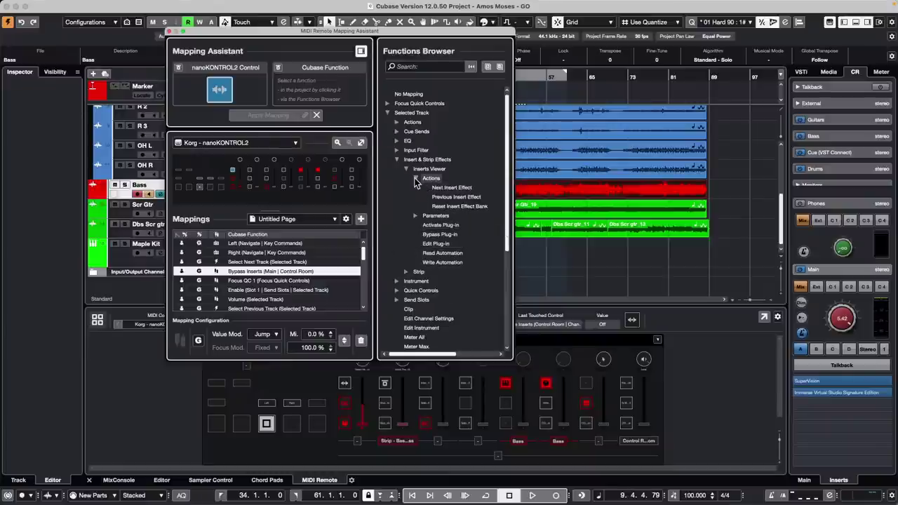
double_click(455, 188)
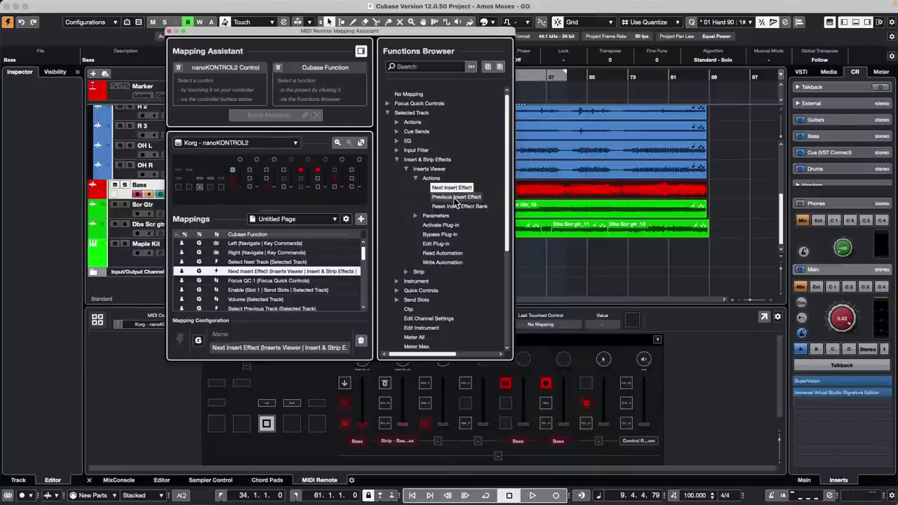
Map the first column's middle button to Previous Insert Effect and the lower one to Edit Plug-in, and close the Mapping Assistant
double_click(456, 198)
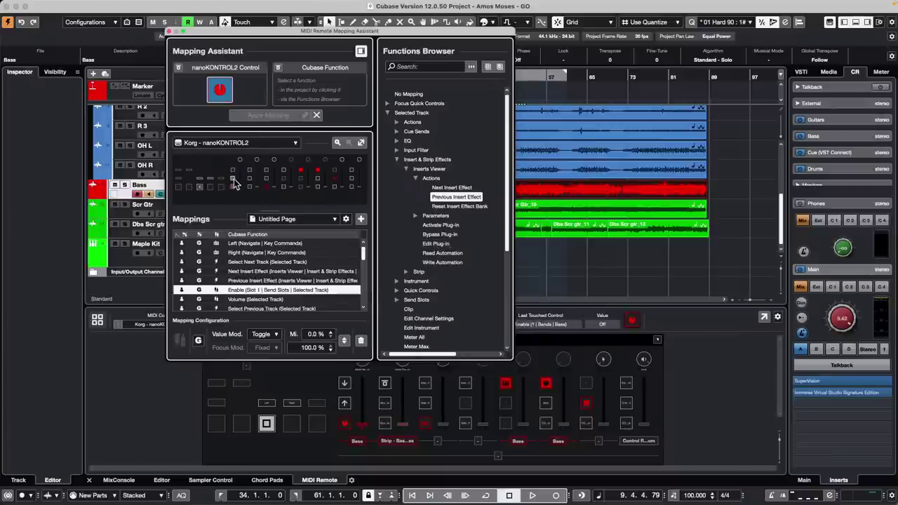
left_click(441, 245)
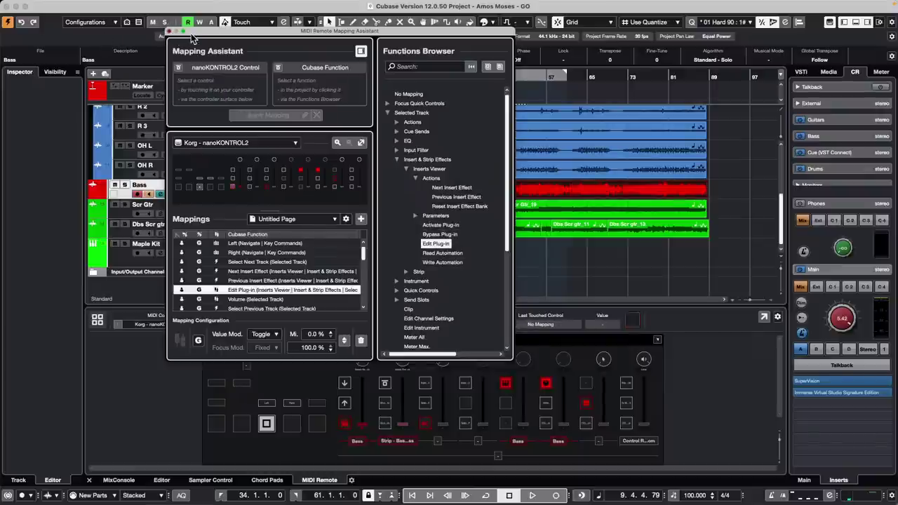
left_click(168, 32)
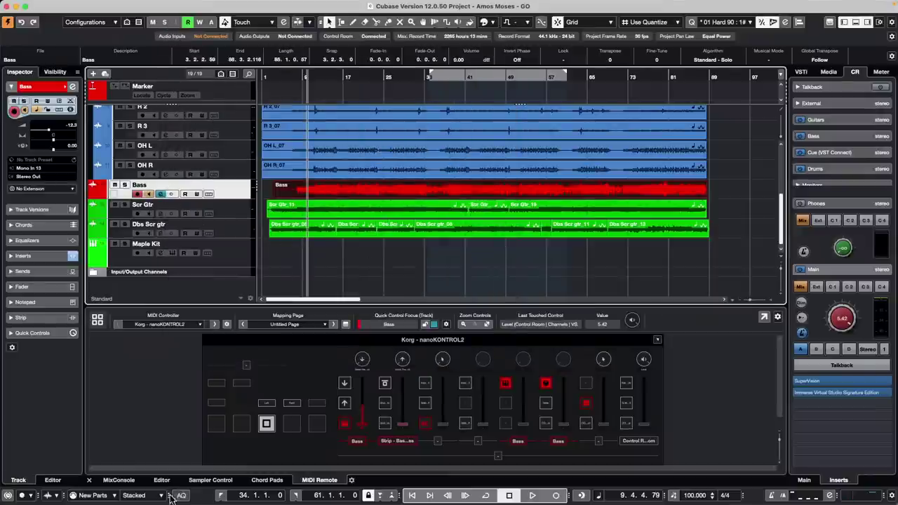
Insert MonoDelay in the Bass channel's second insert slot in the MixConsole and close its editor
left_click(105, 480)
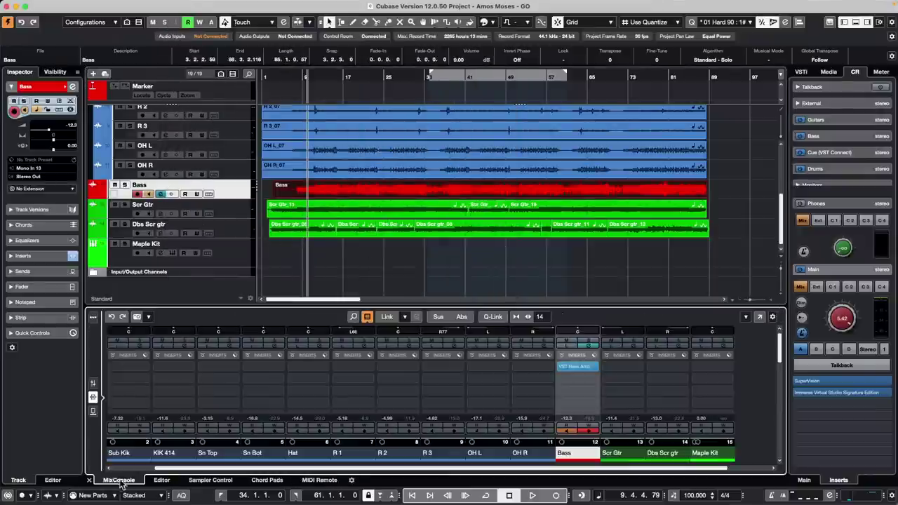
left_click(591, 368)
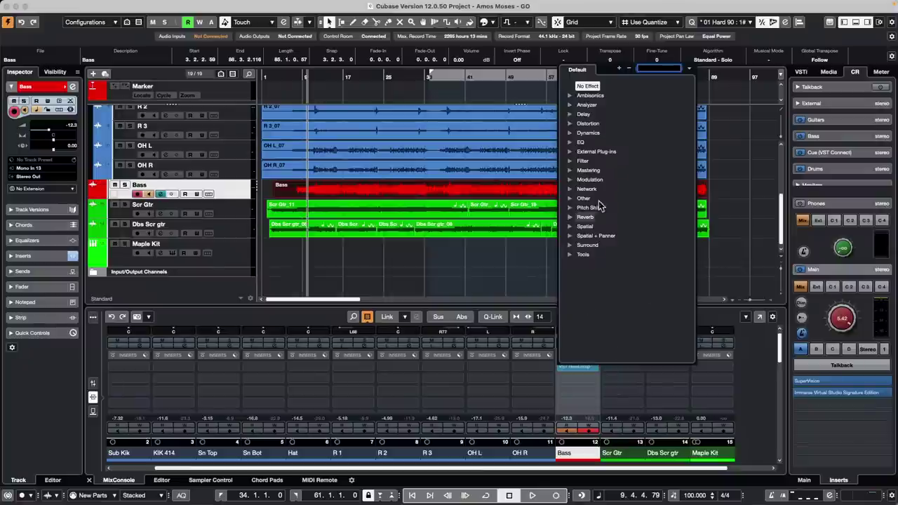
left_click(570, 115)
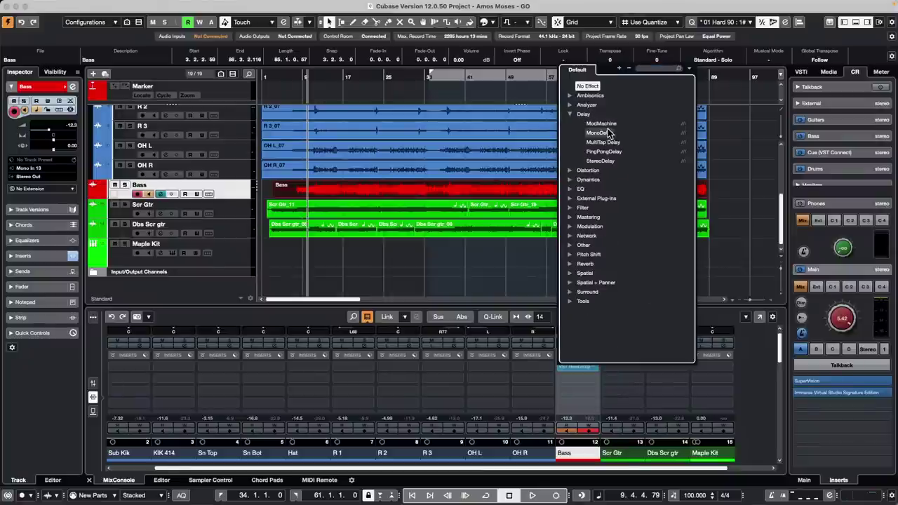
left_click(600, 133)
left_click(389, 138)
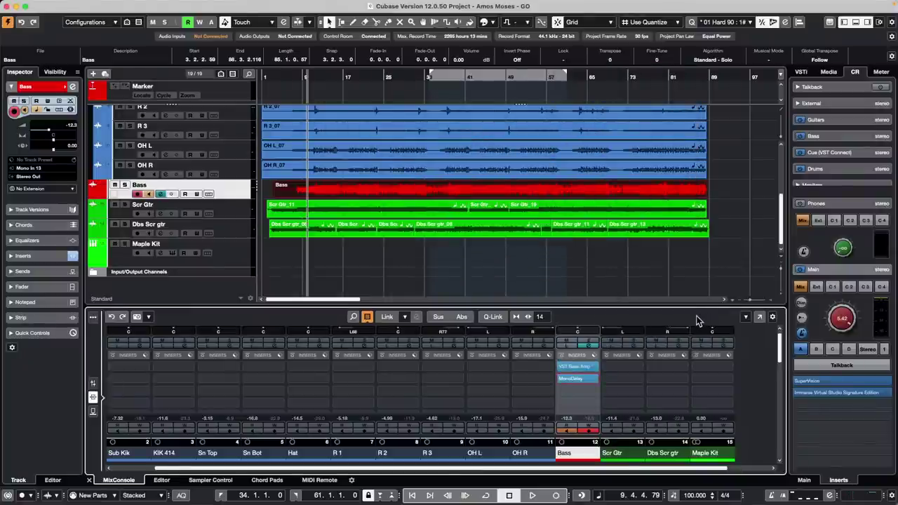
Test the Edit Plug-in mapping by repeatedly opening and closing the MonoDelay editor
key("Return")
key("Return")
key("Return")
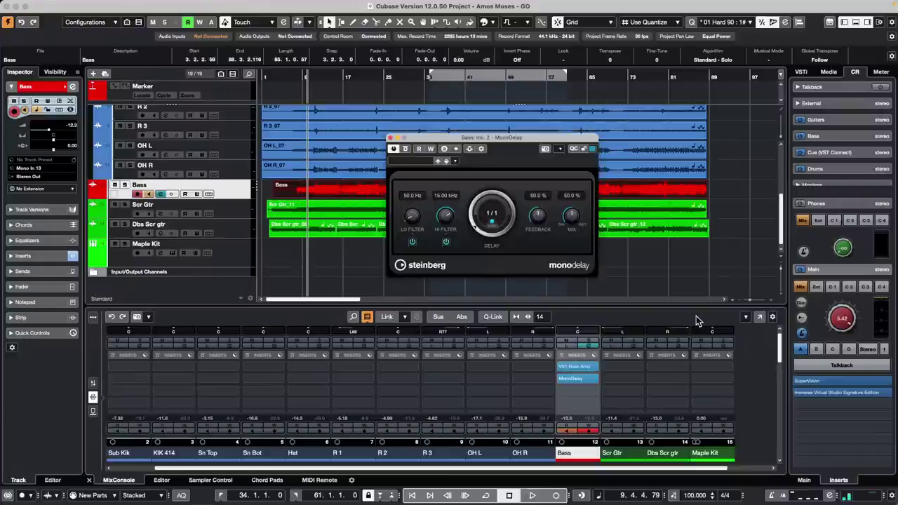
key("Return")
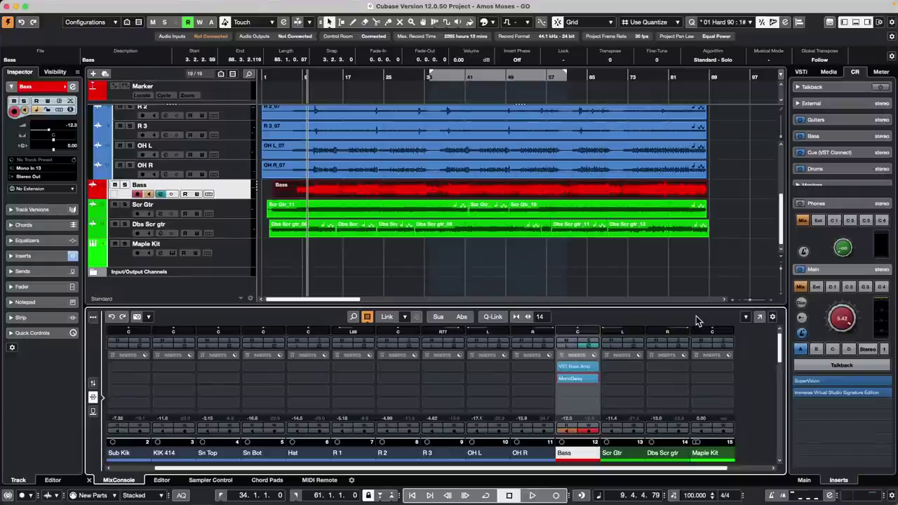
key("Return")
key("Return")
key("Return")
key("Return")
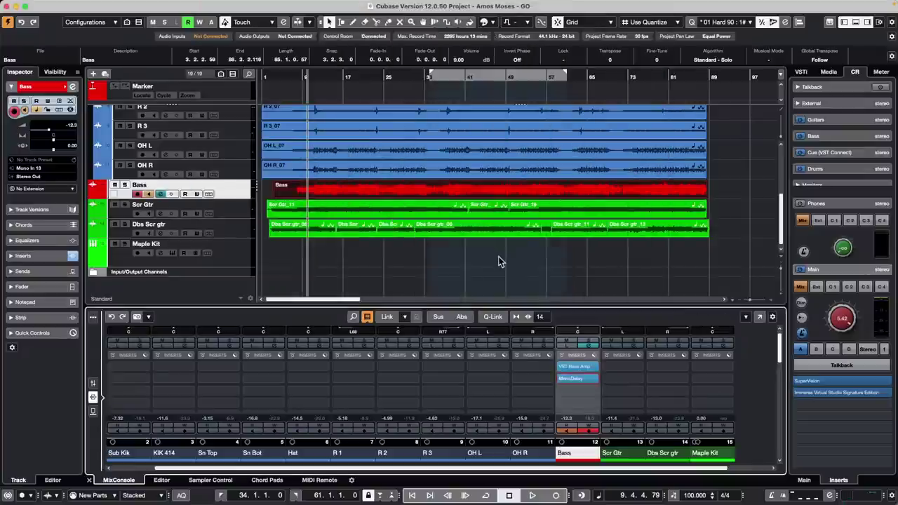
key("Return")
key("Return")
Test insert navigation by opening the MonoDelay and VST Bass Amp editors in turn, and close both
key("Down")
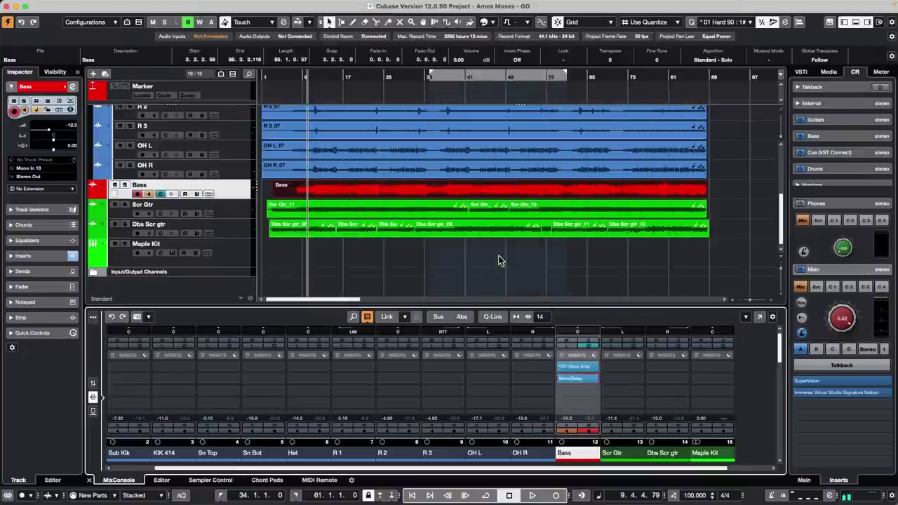
key("Return")
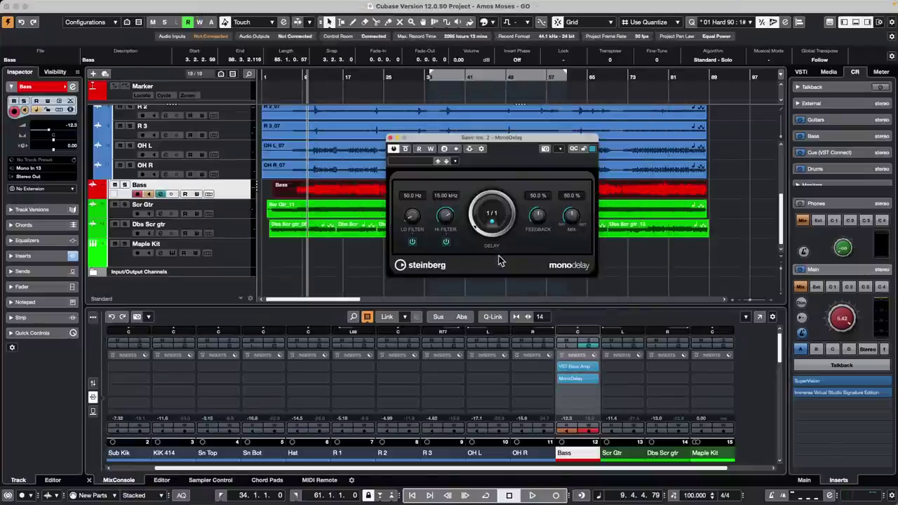
key("Up")
key("Return")
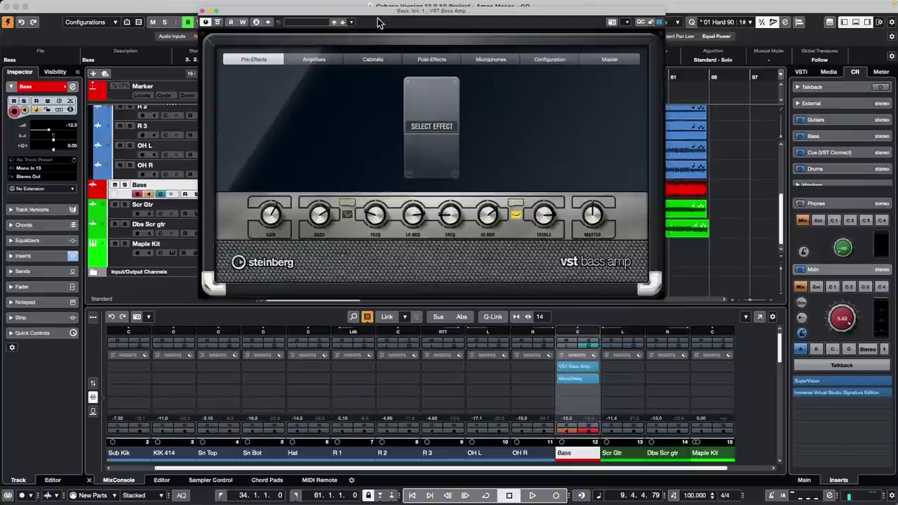
left_click_drag(386, 13, 654, 75)
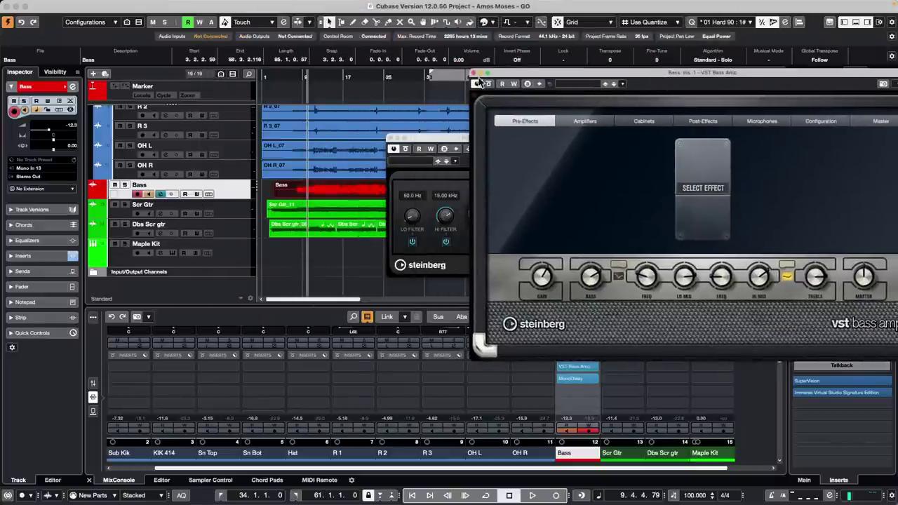
left_click(472, 73)
left_click(390, 138)
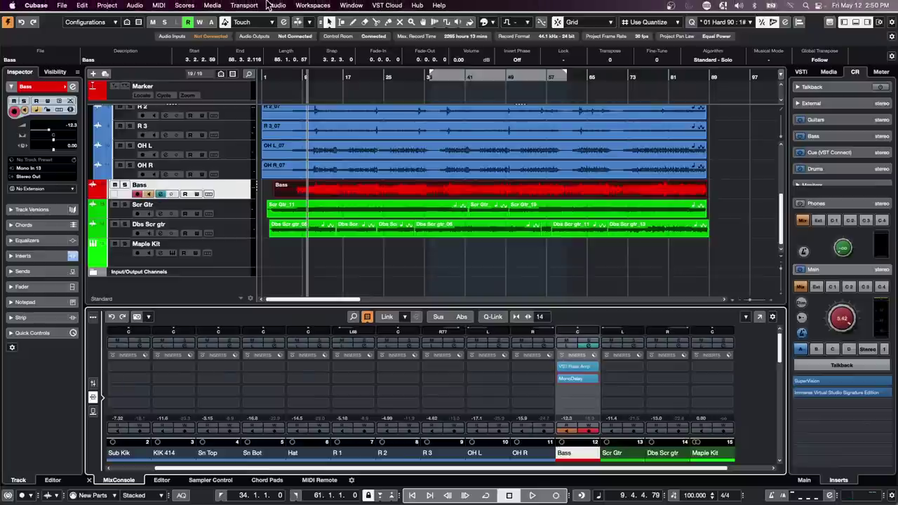
left_click(250, 5)
left_click(247, 436)
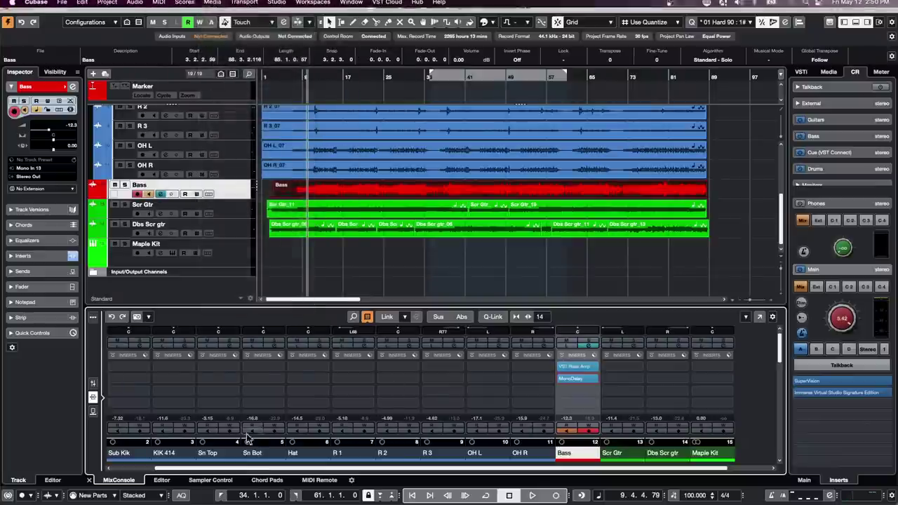
Examine the Inserts Viewer functions for the selected track in the Mapping Assistant's Functions Browser, including actions and parameter banks, and close the assistant
left_click(319, 479)
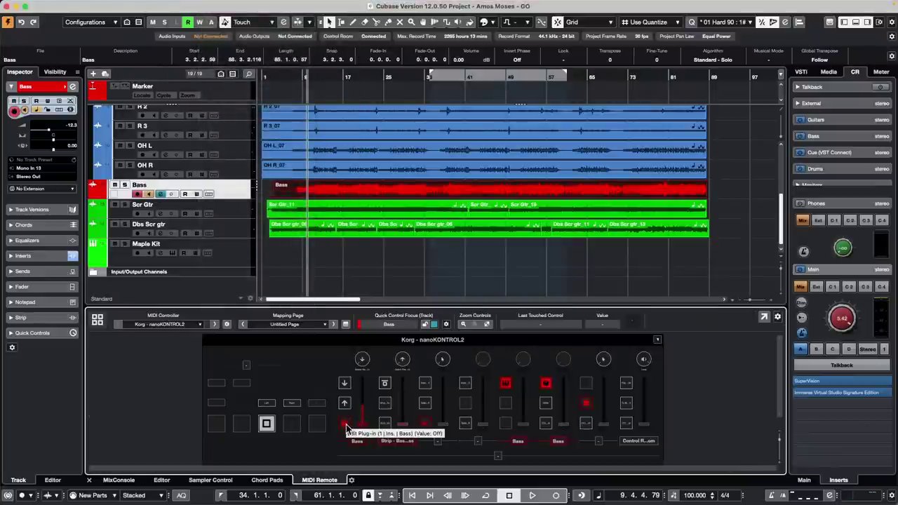
double_click(345, 424)
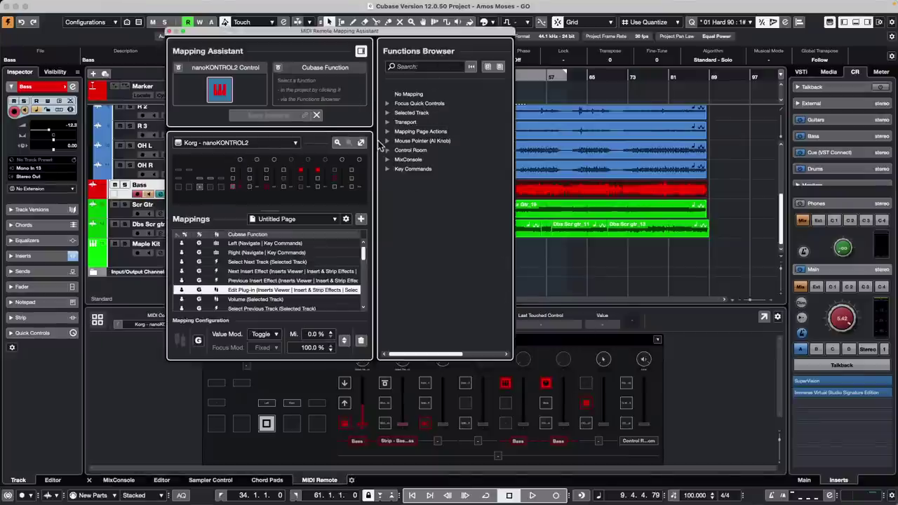
left_click(387, 113)
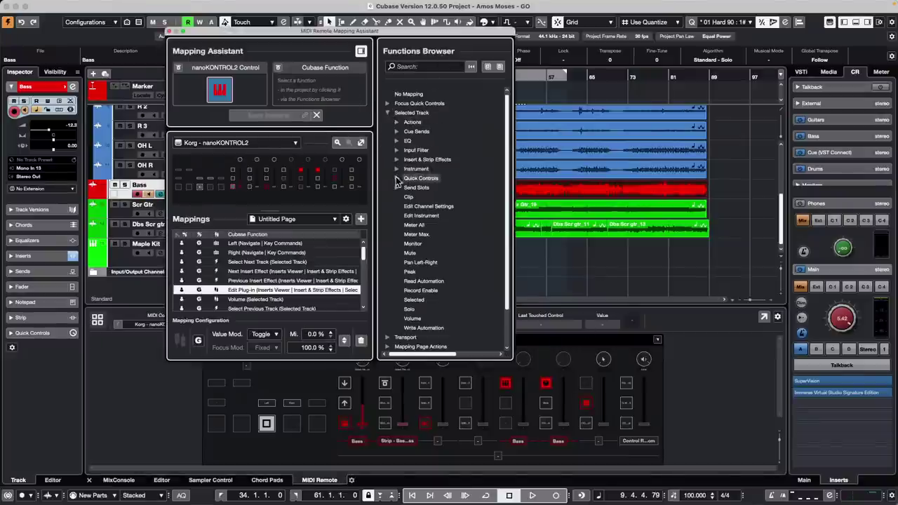
left_click(397, 160)
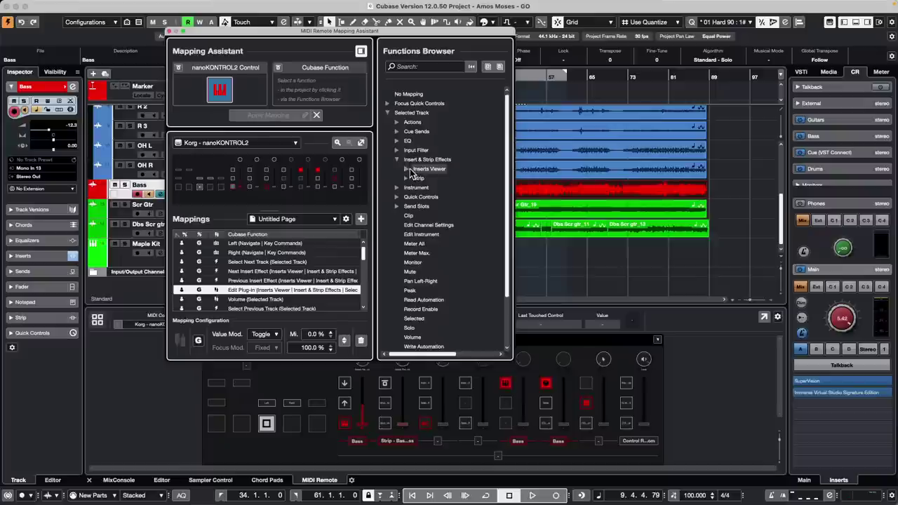
left_click(407, 170)
left_click(415, 188)
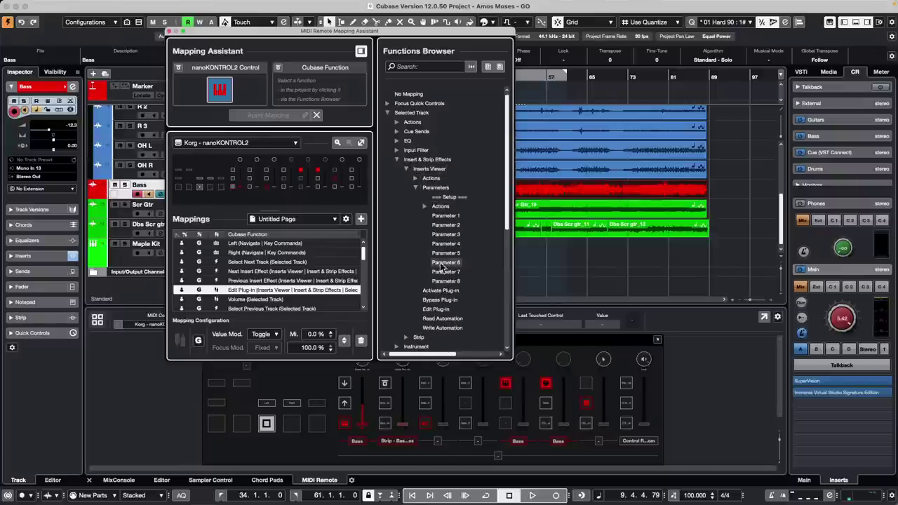
left_click(415, 179)
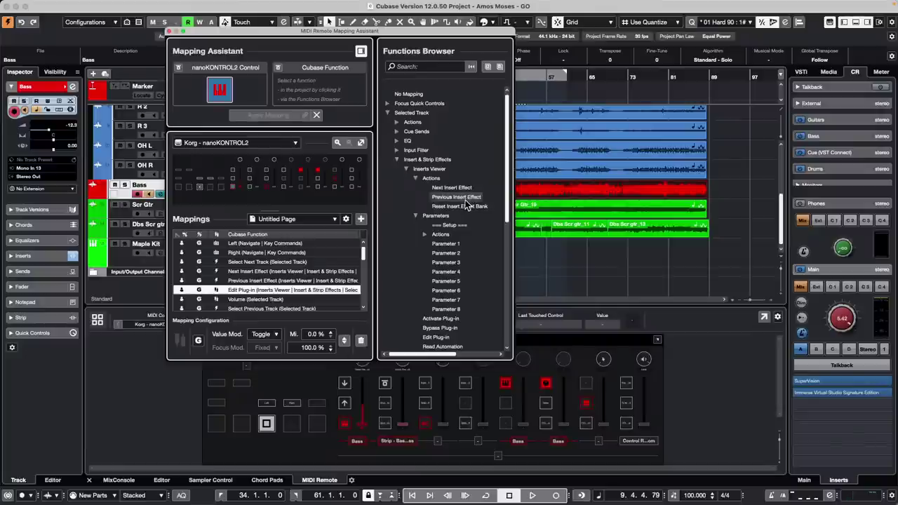
left_click(424, 235)
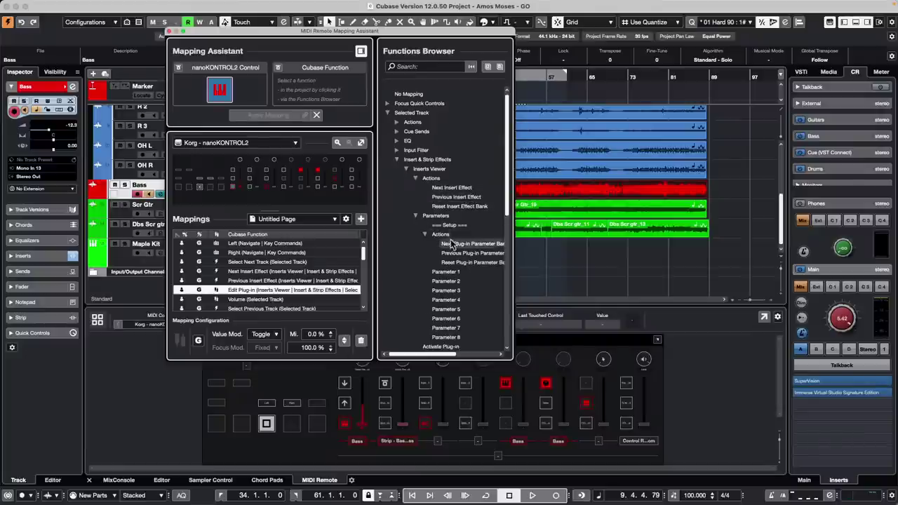
left_click(416, 216)
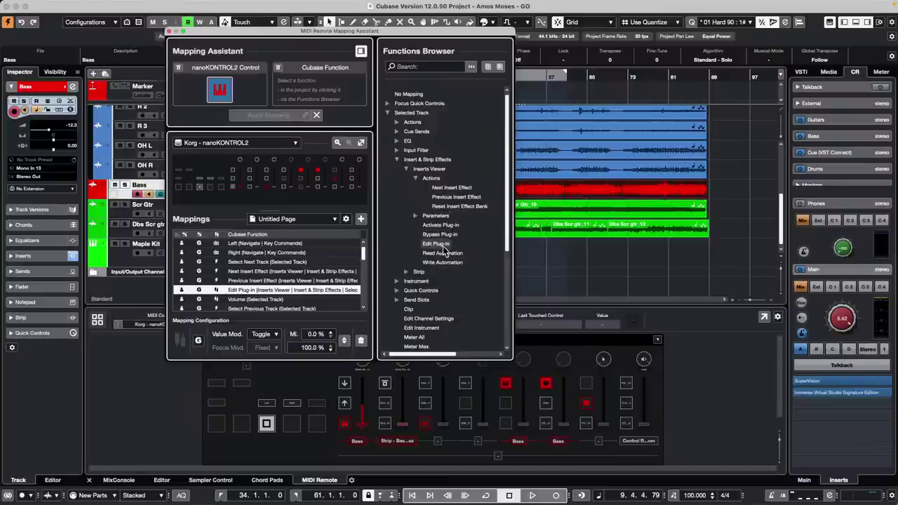
left_click(172, 32)
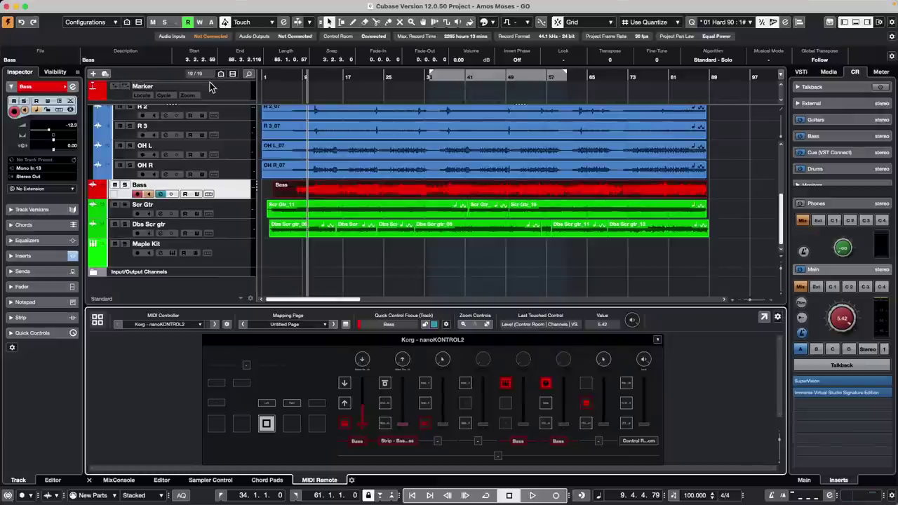
Bypass the Immerse Virtual Studio Signature Edition insert in the Control Room, and add three stereo group tracks routed to Stereo Out after Maple Kit
left_click(797, 393)
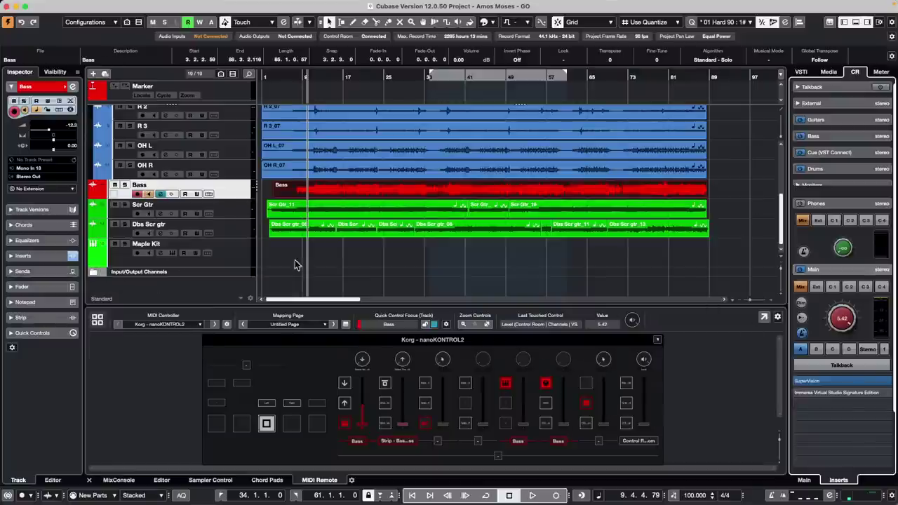
left_click(244, 256)
left_click(135, 475)
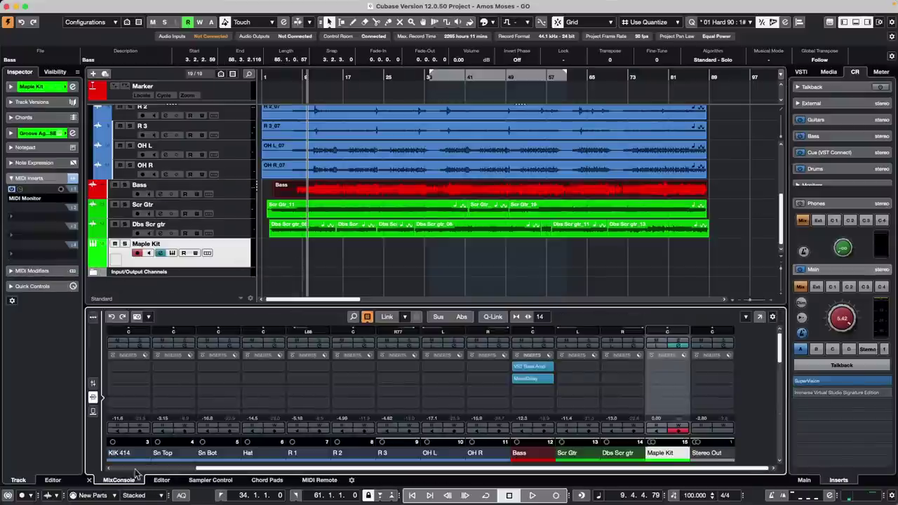
right_click(240, 252)
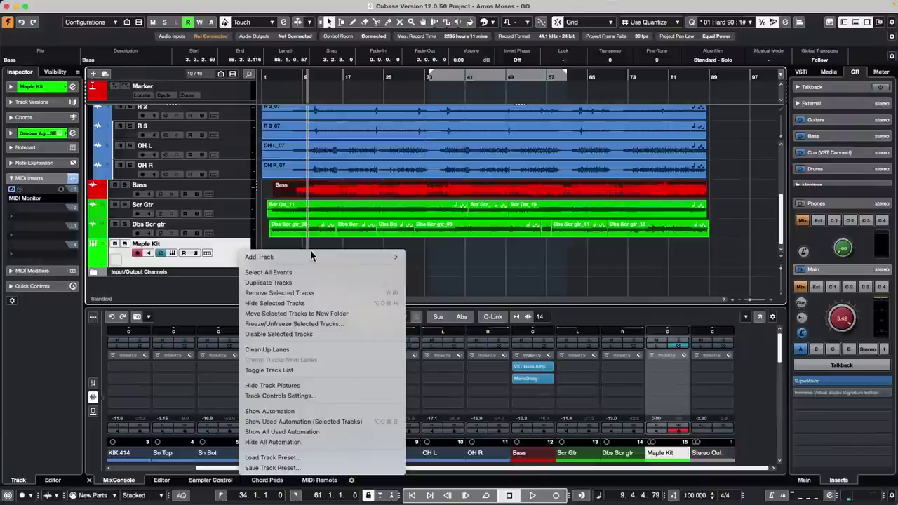
mouse_move(312, 255)
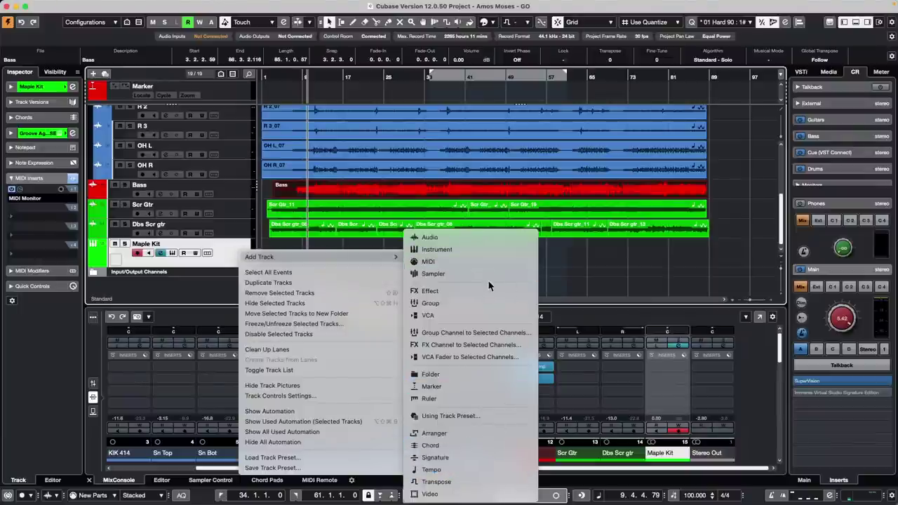
left_click(489, 303)
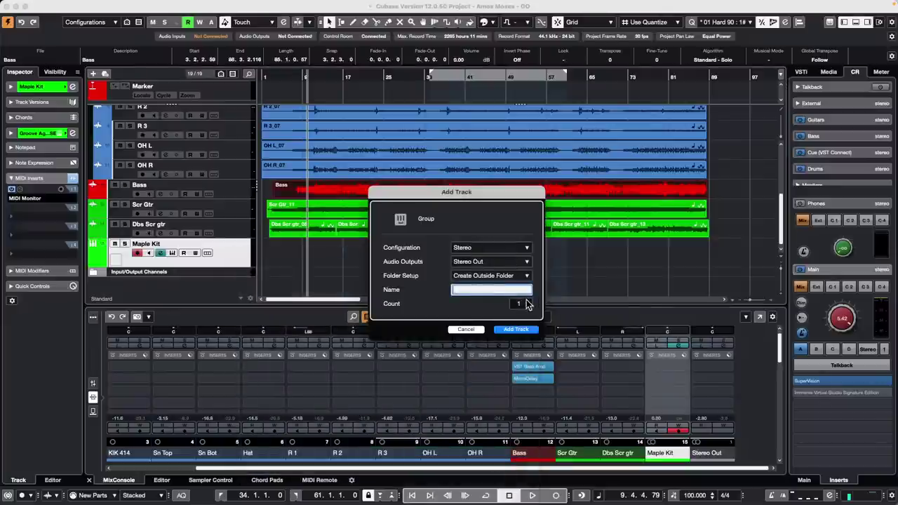
scroll(527, 303, "up", 2)
left_click(516, 329)
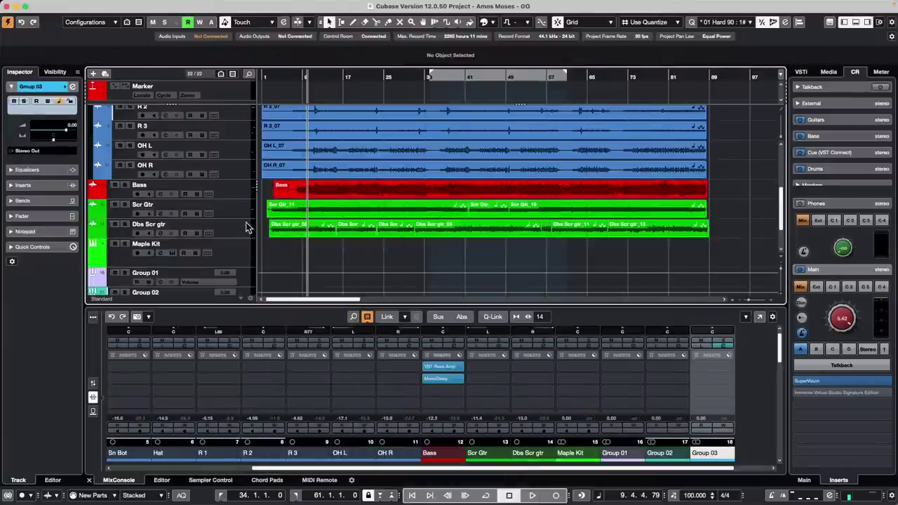
Expand the Input/Output Channels folder in the track list and show the channel faders in the MixConsole
scroll(247, 227, "down", 3)
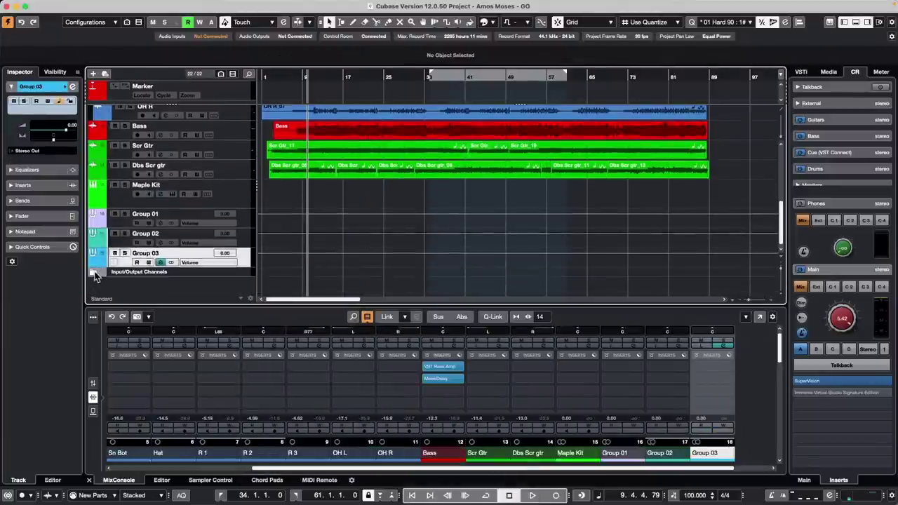
left_click(94, 273)
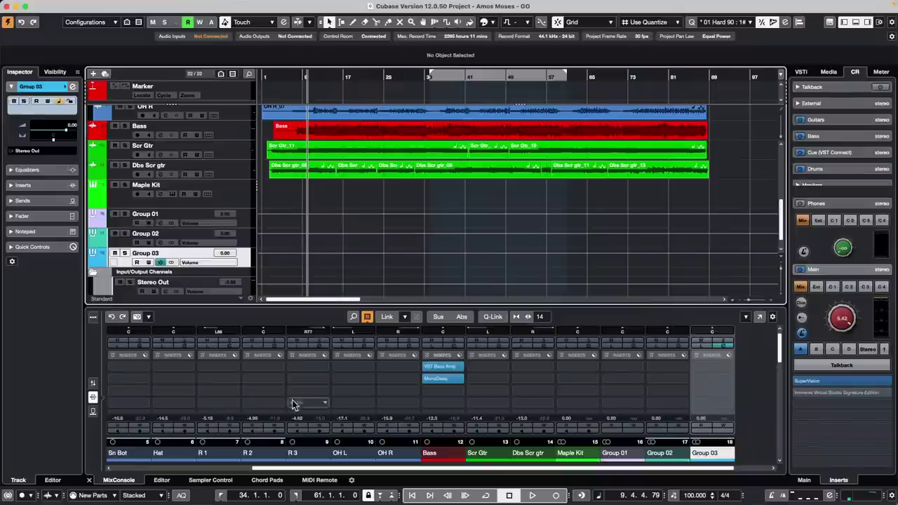
left_click(92, 383)
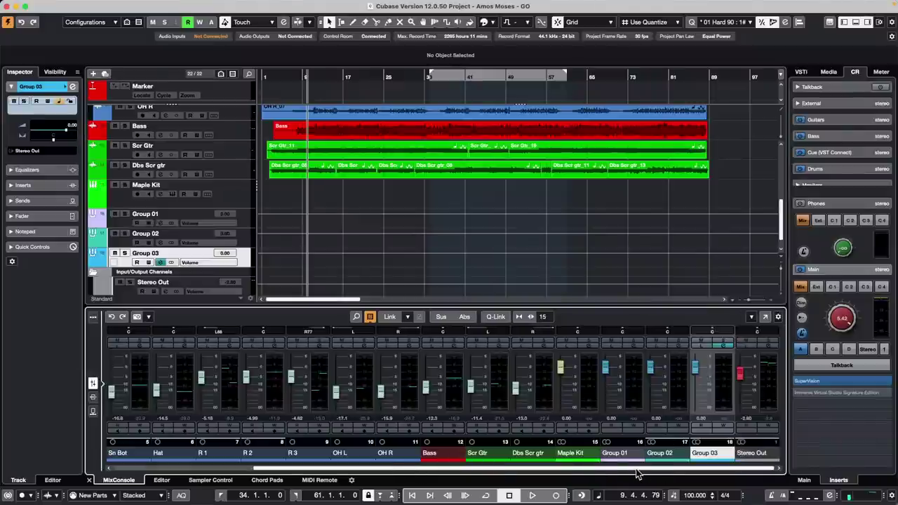
left_click(684, 455)
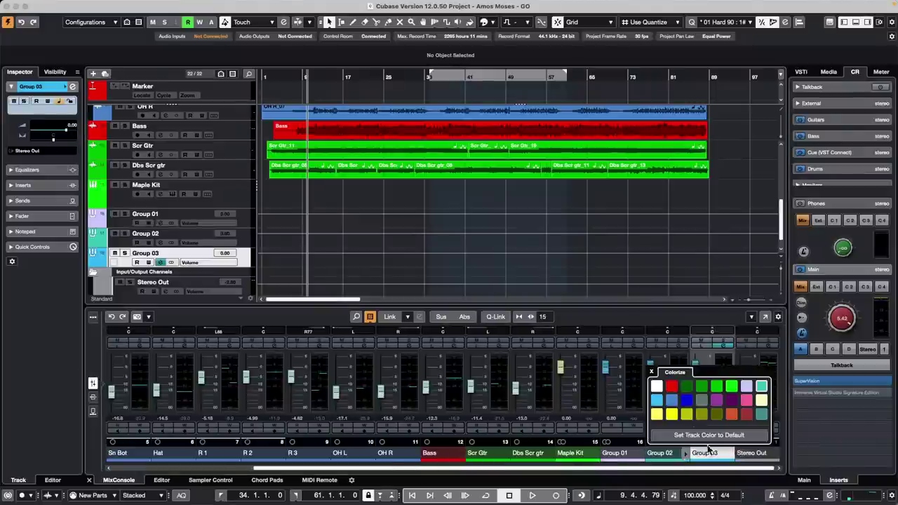
left_click(706, 272)
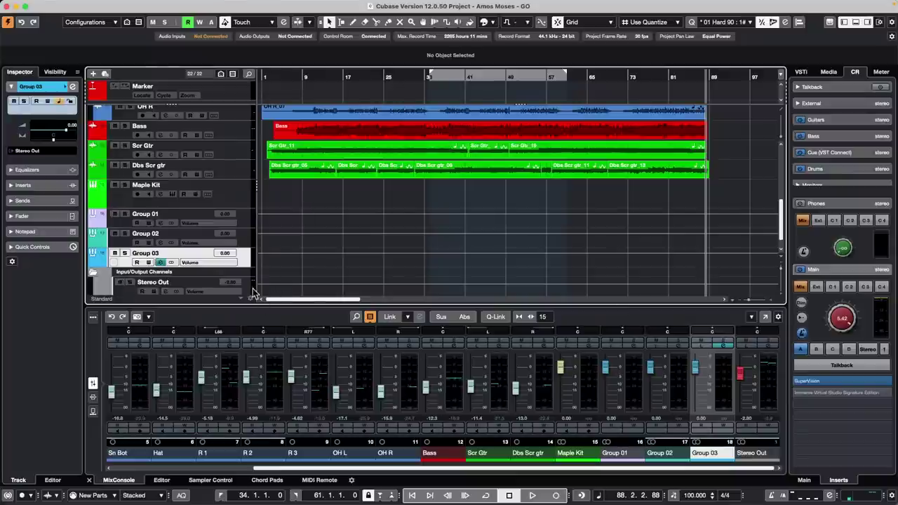
Select the Stereo Out channel and lock it to the left zone of the MixConsole
mouse_move(246, 288)
left_mouse_down()
mouse_move(242, 242)
mouse_move(244, 285)
left_mouse_up()
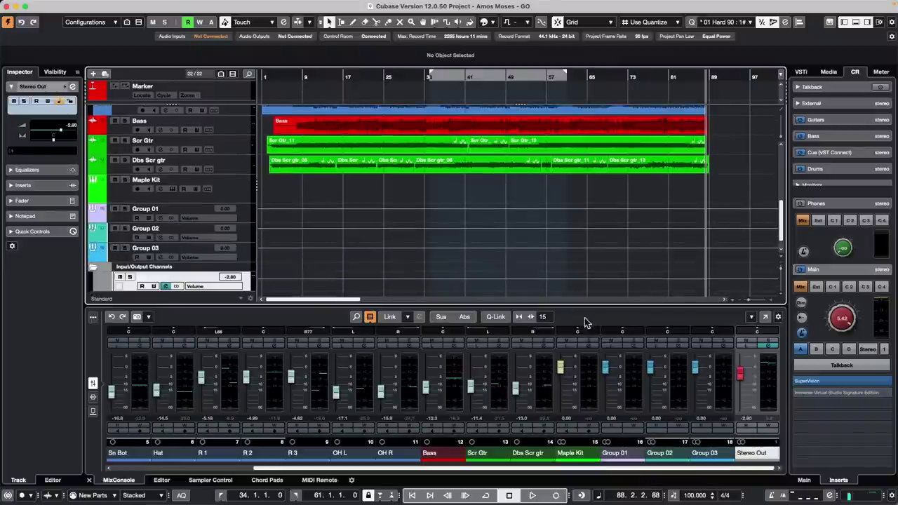
left_click(733, 393)
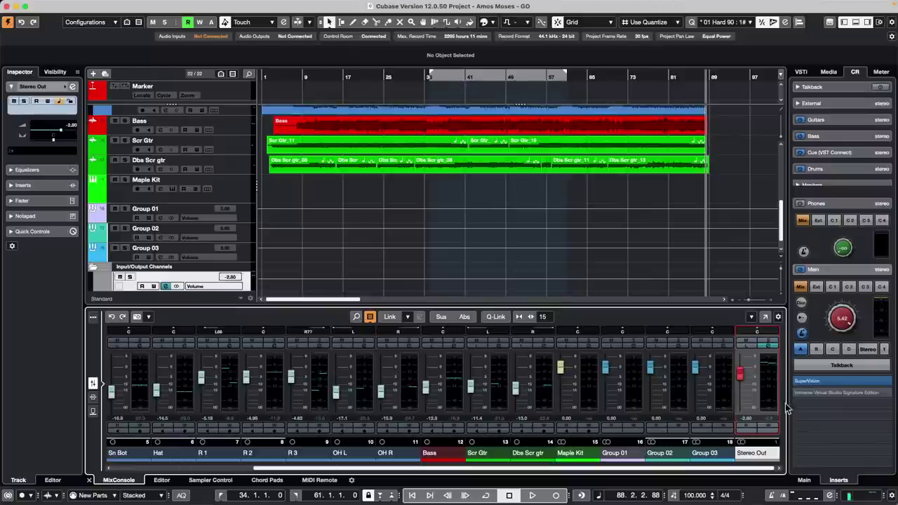
left_click(55, 72)
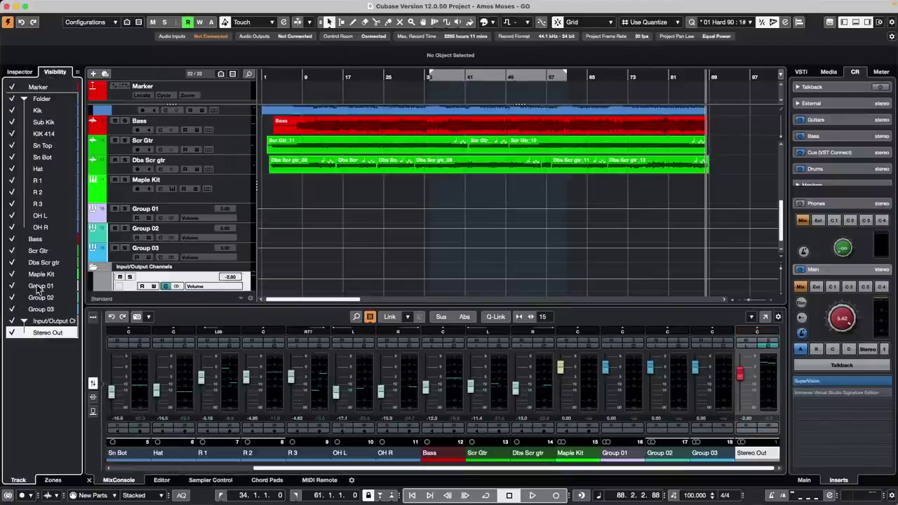
left_click(51, 480)
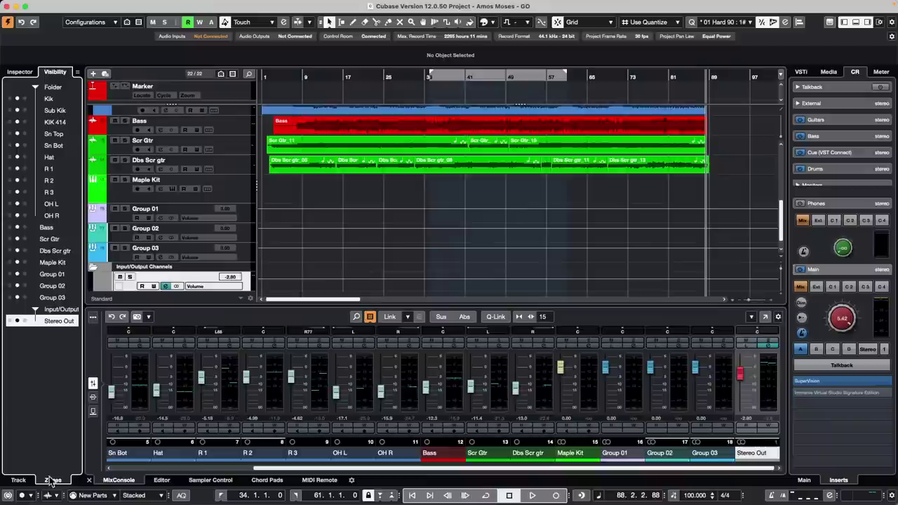
left_click(10, 321)
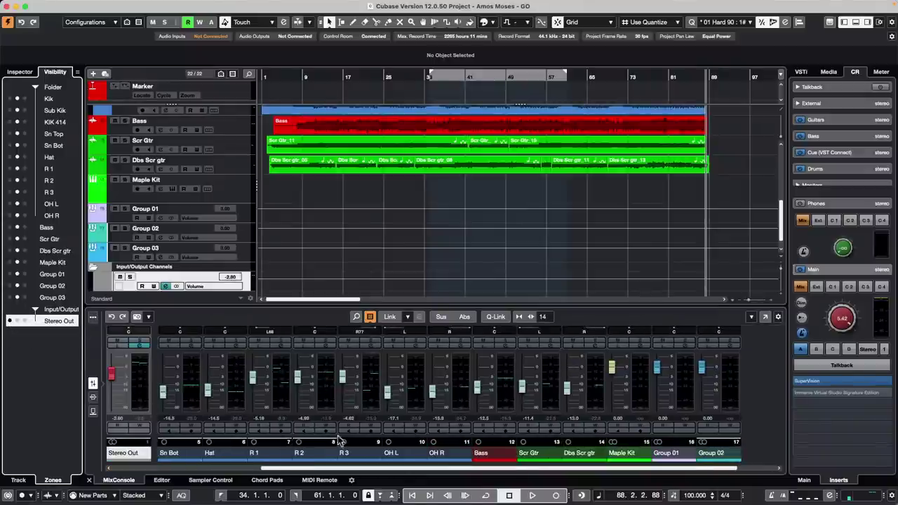
scroll(305, 471, "right", 2)
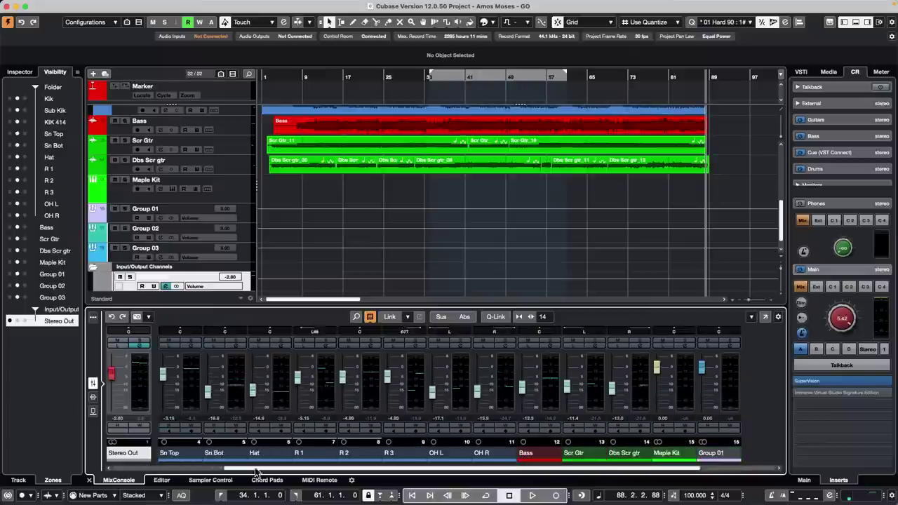
scroll(516, 455, "left", 6)
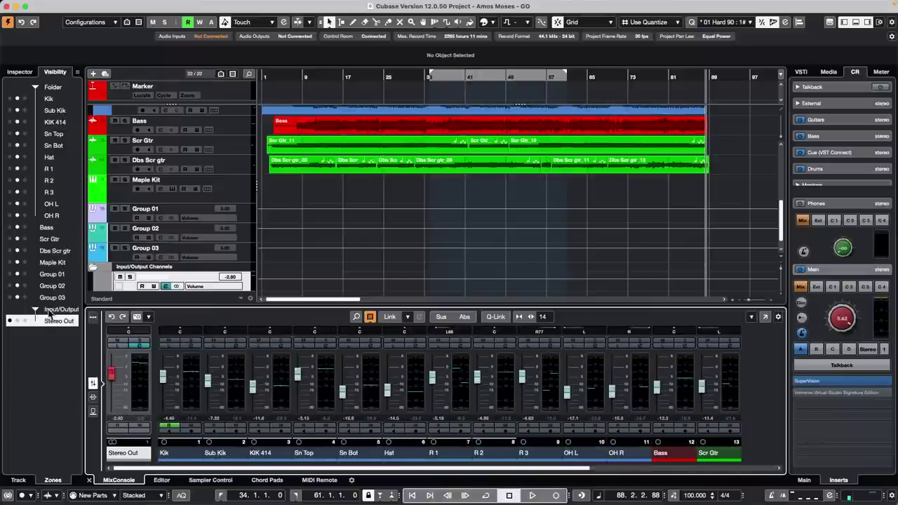
Move Stereo Out to the MixConsole's right zone, and return it to the unlocked center zone among the other channels
left_click(24, 321)
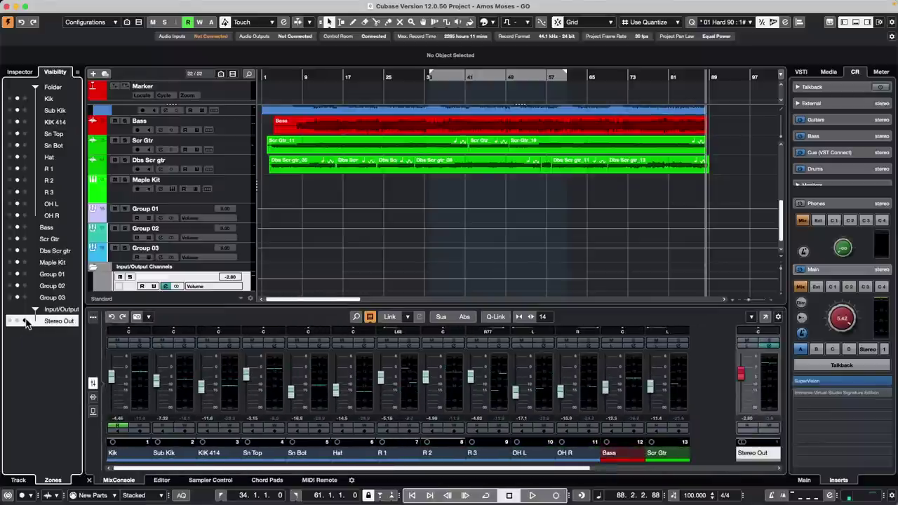
left_click(19, 322)
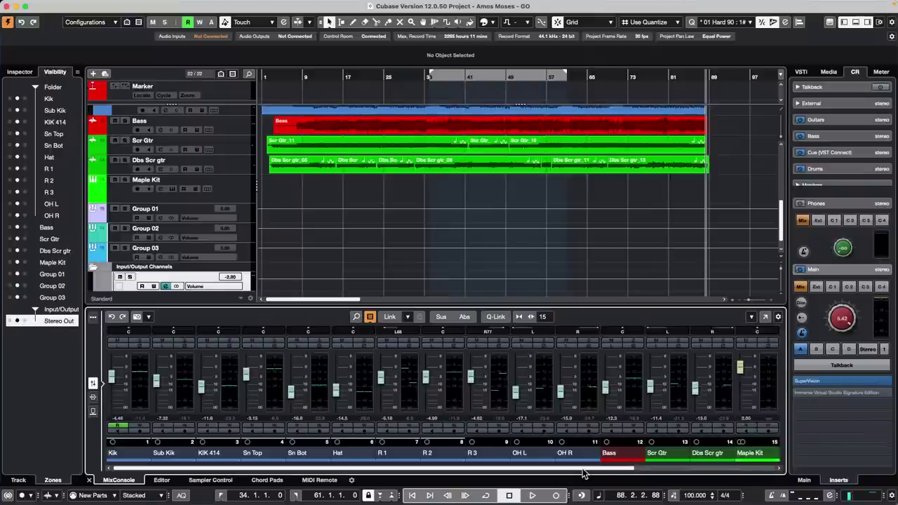
left_click_drag(586, 469, 714, 467)
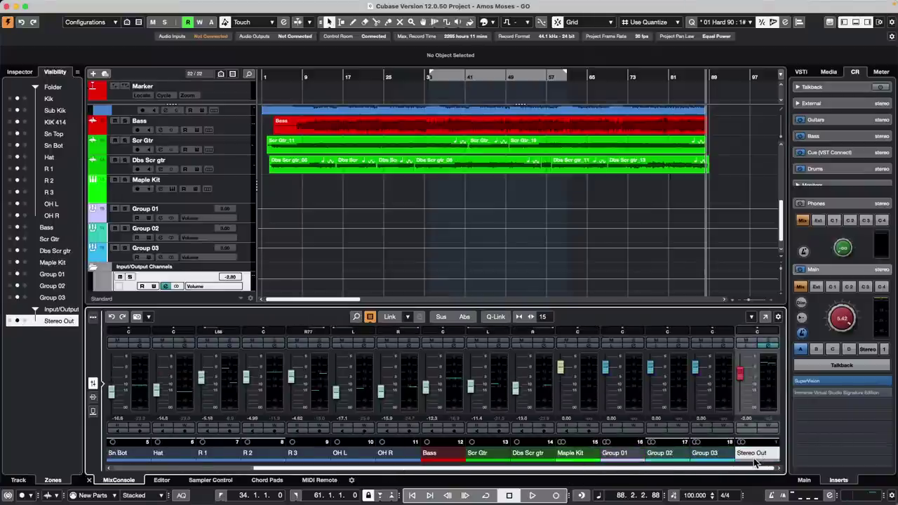
mouse_move(756, 468)
left_mouse_down()
mouse_move(557, 473)
mouse_move(755, 468)
left_mouse_up()
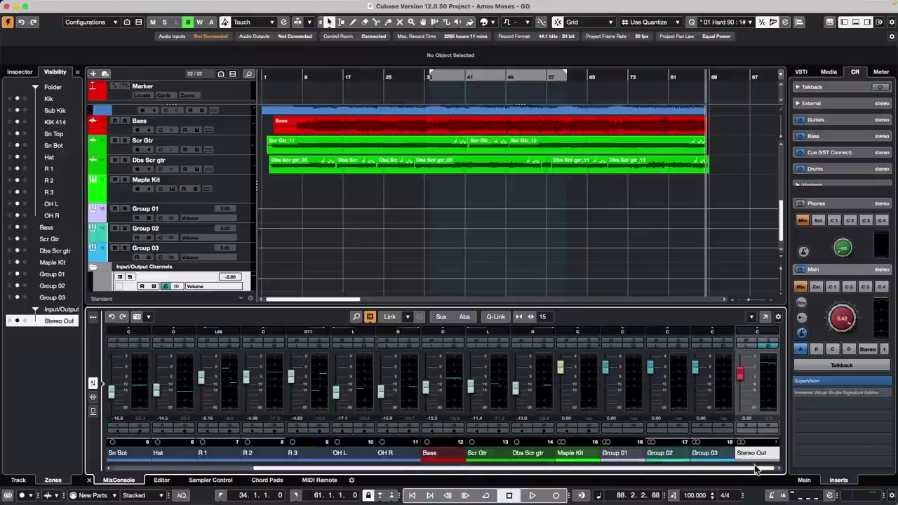
Put Stereo Out back in the left zone and check its fixed position across the whole range of mixer channels
left_click(8, 321)
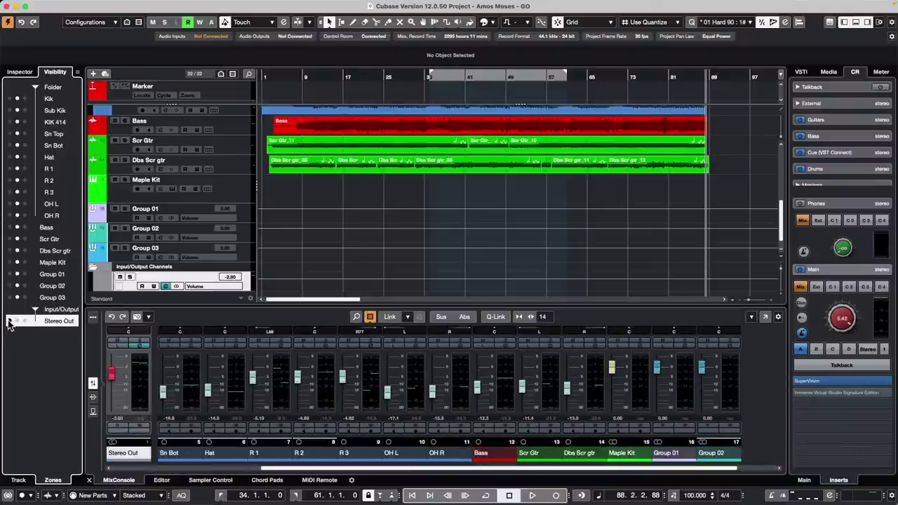
left_click_drag(291, 469, 92, 471)
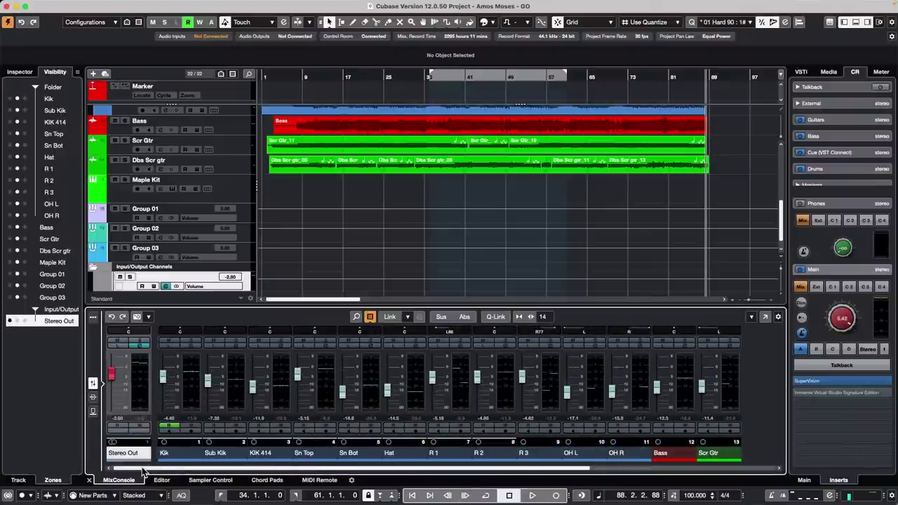
left_click_drag(147, 470, 574, 475)
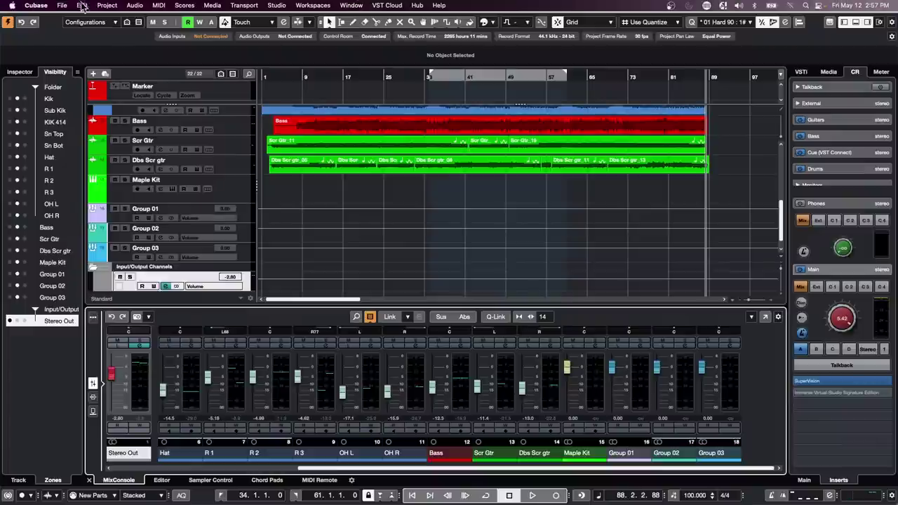
Add an instrument track with HALion Sonic directly below the Maple Kit track
left_click(233, 186)
right_click(232, 185)
mouse_move(246, 188)
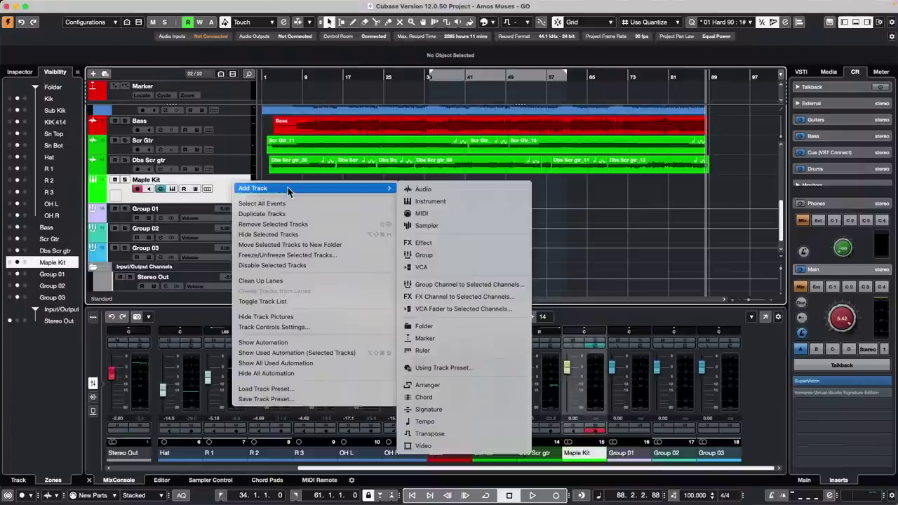
left_click(459, 201)
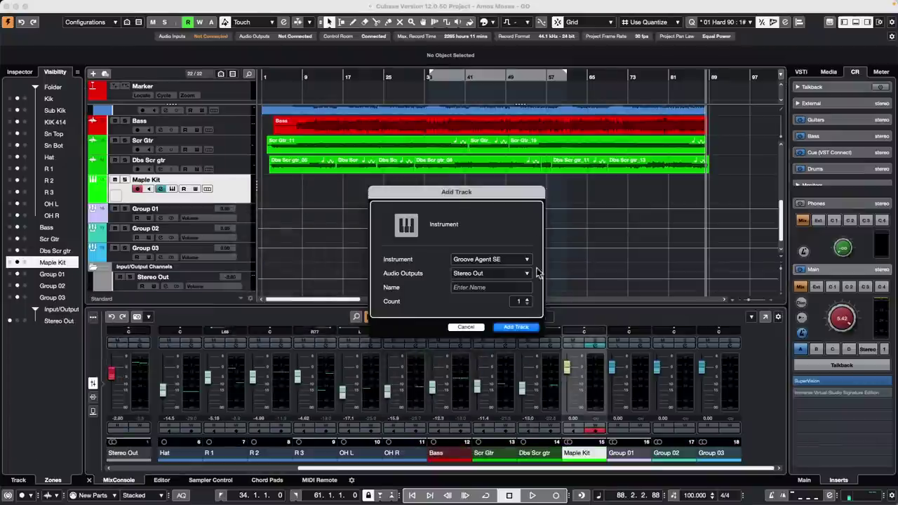
left_click(517, 260)
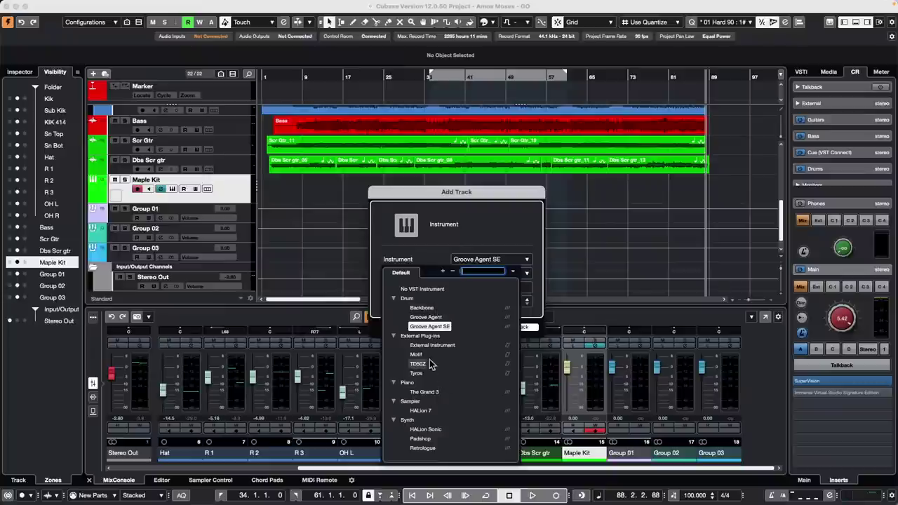
left_click(425, 428)
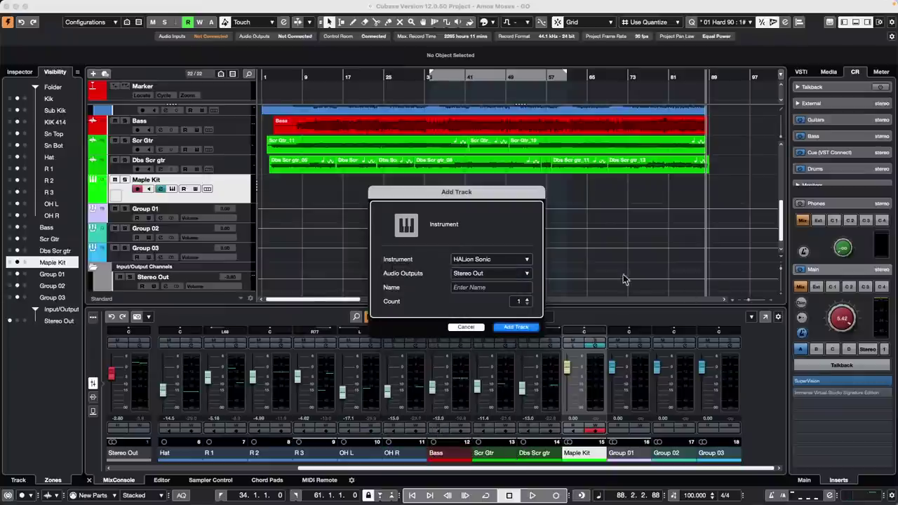
left_click(515, 327)
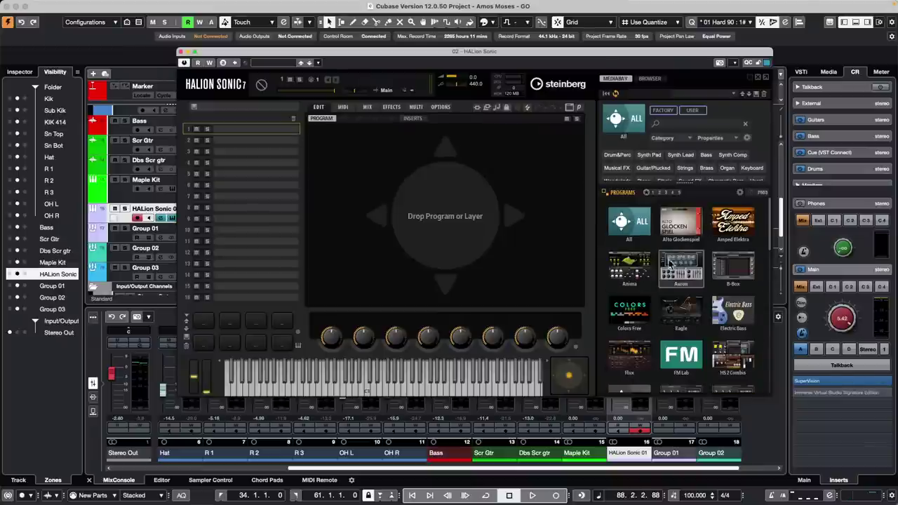
Search the HALion Sonic programs for "silk road", load the Silk Roads program, and close the instrument window
left_click(678, 124)
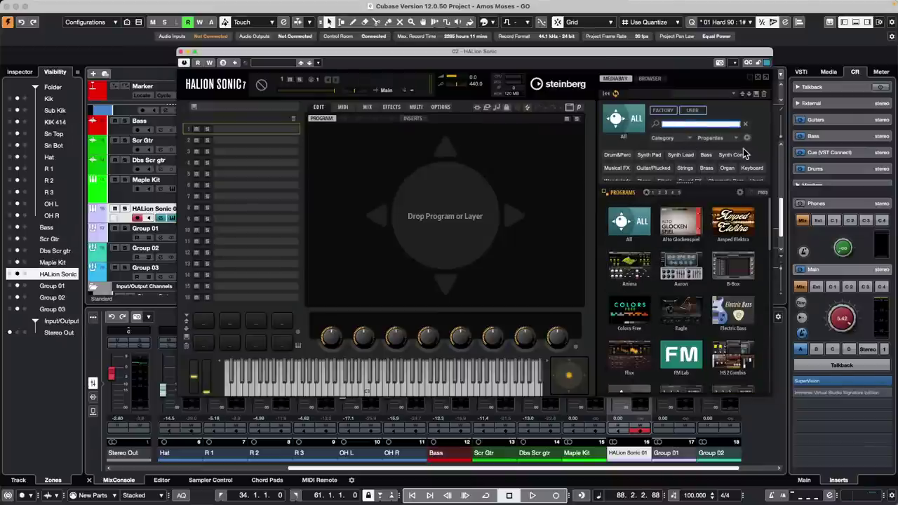
type("sil")
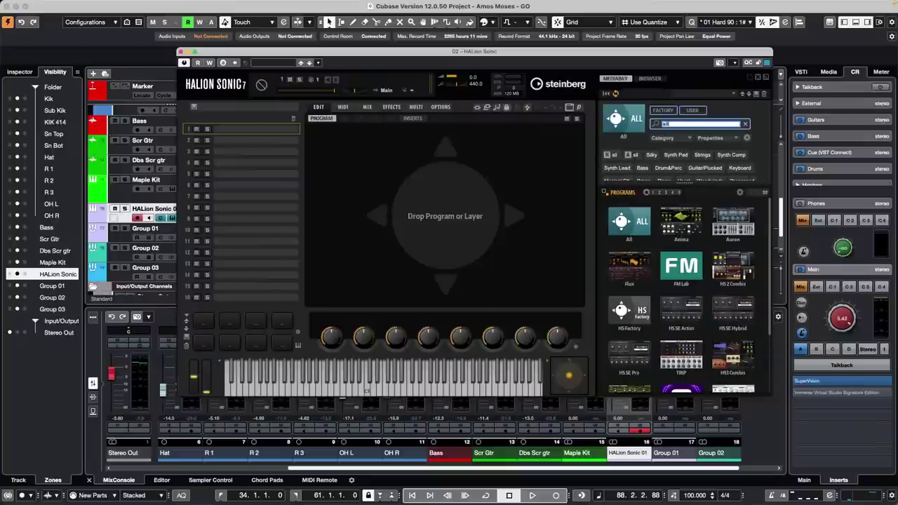
type("k eo")
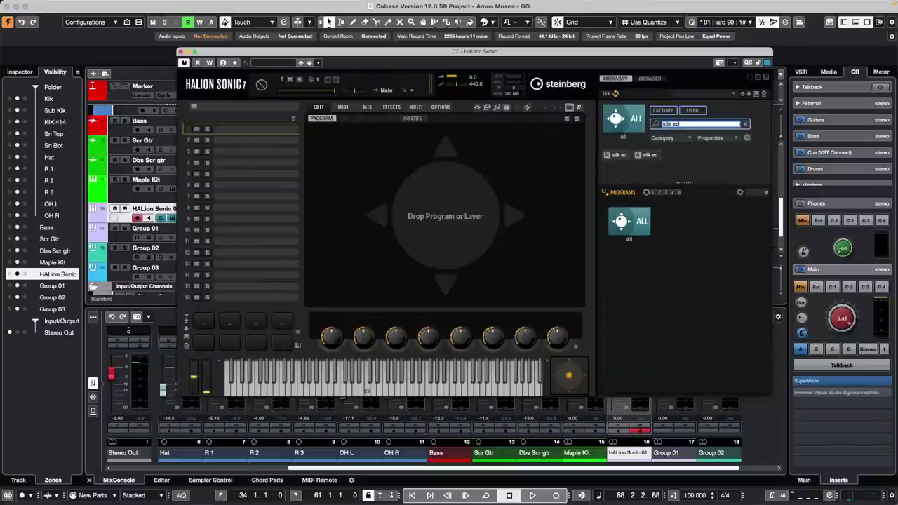
type("ads")
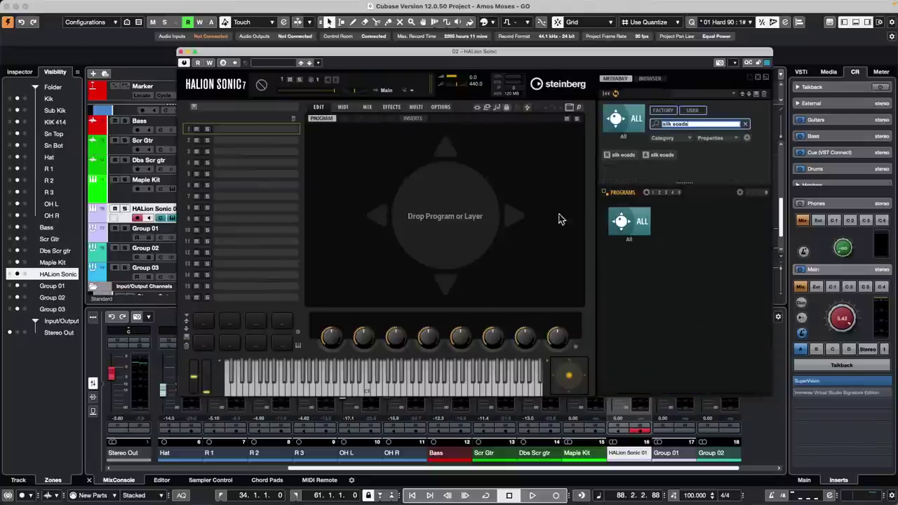
double_click(627, 223)
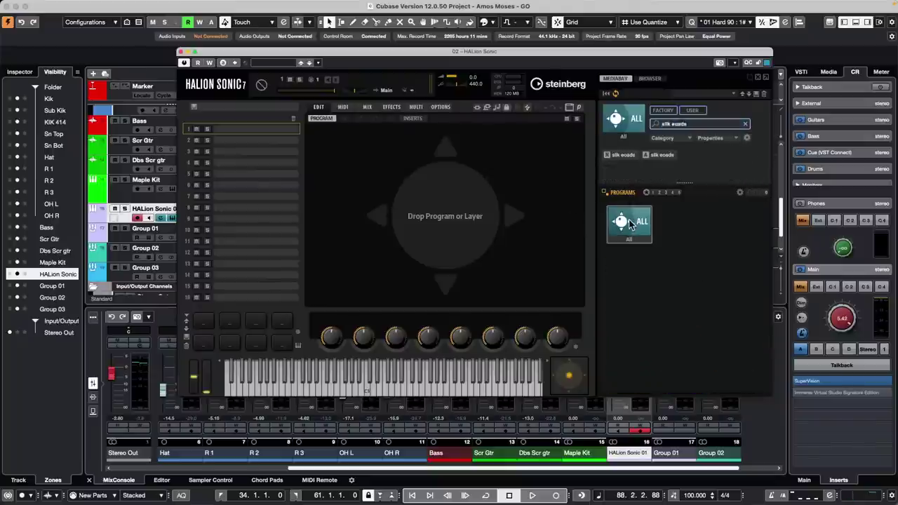
left_click(695, 124)
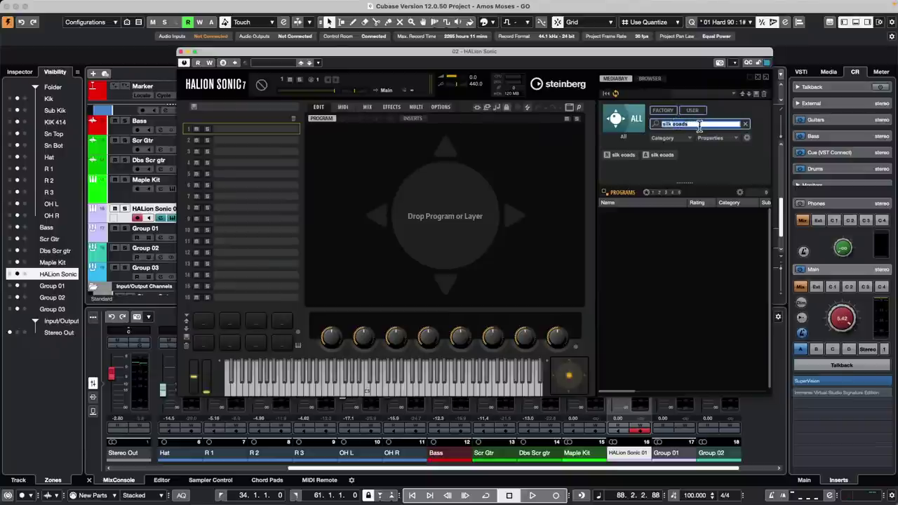
type("silk road")
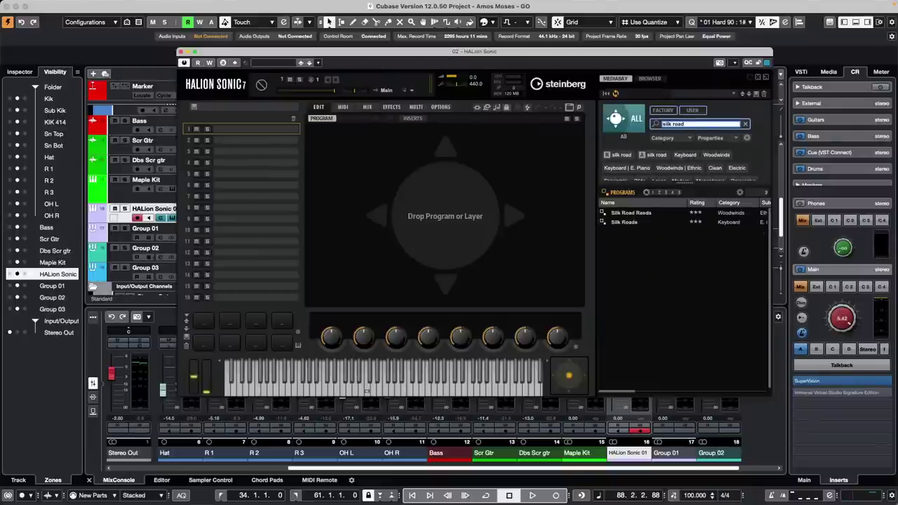
double_click(625, 223)
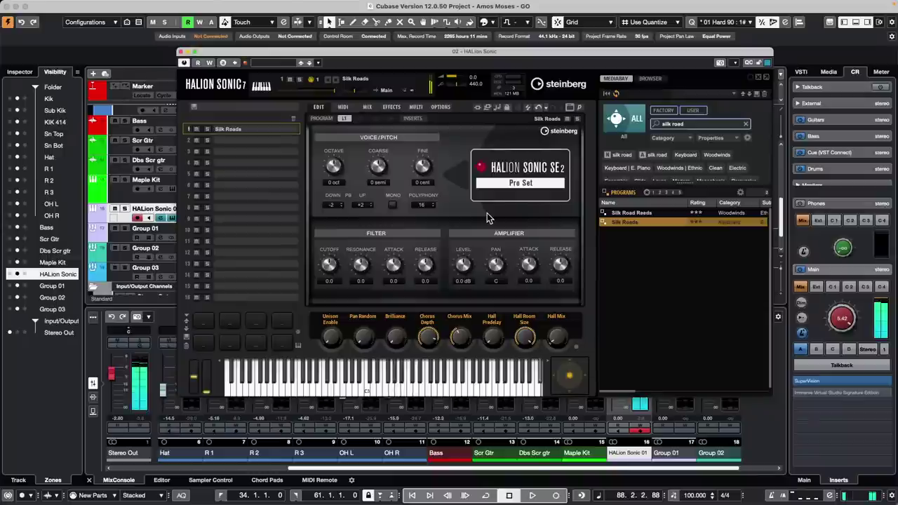
left_click(181, 53)
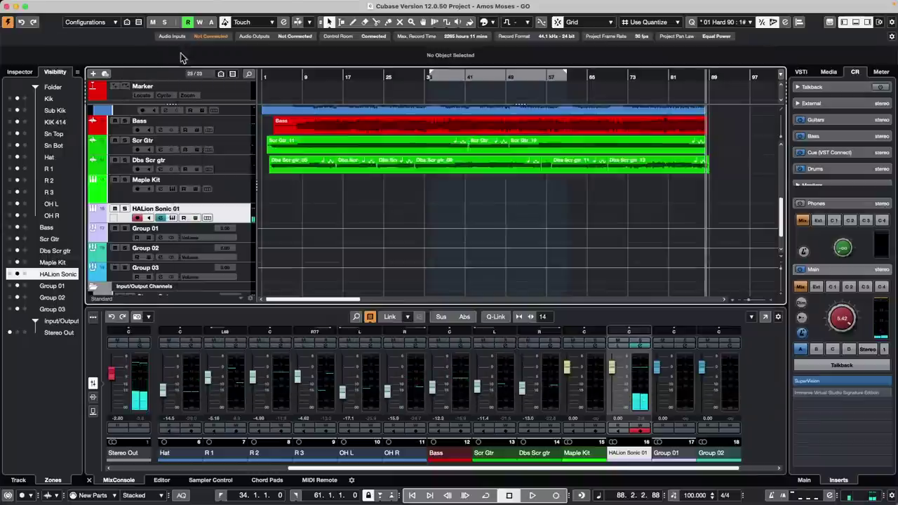
Draw a MIDI part about 75 bars long on the HALion Sonic track, starting near bar 2
right_click(323, 220)
left_click(347, 220)
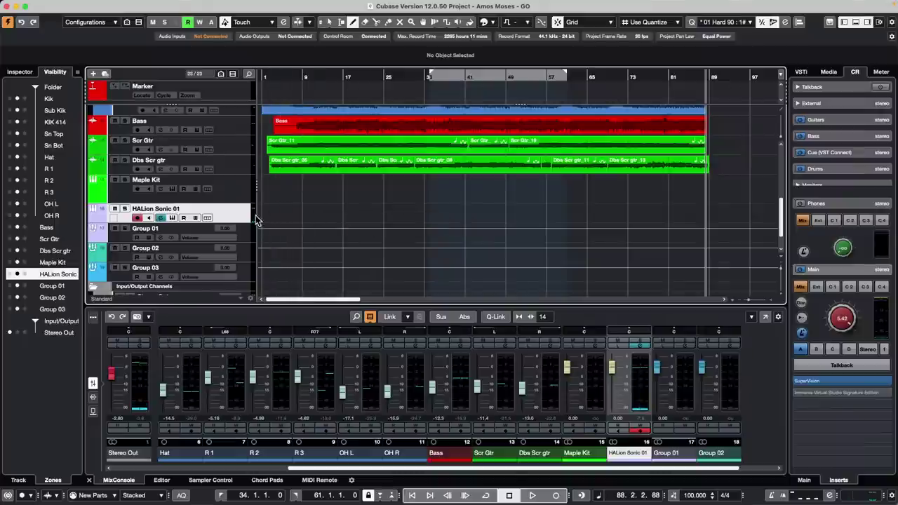
left_click_drag(270, 214, 660, 220)
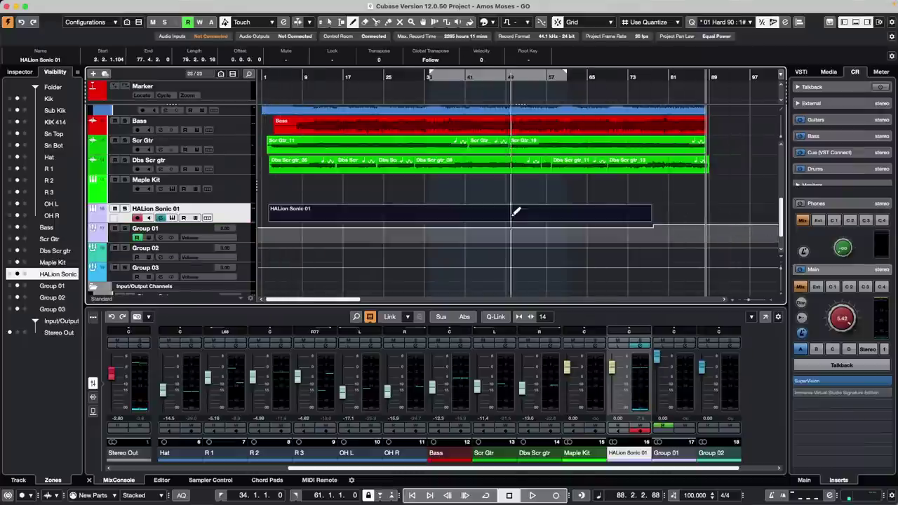
key("1")
View the drawn HALion Sonic part in the lower-zone editor and in a separate Key Editor window, and close that window
double_click(407, 219)
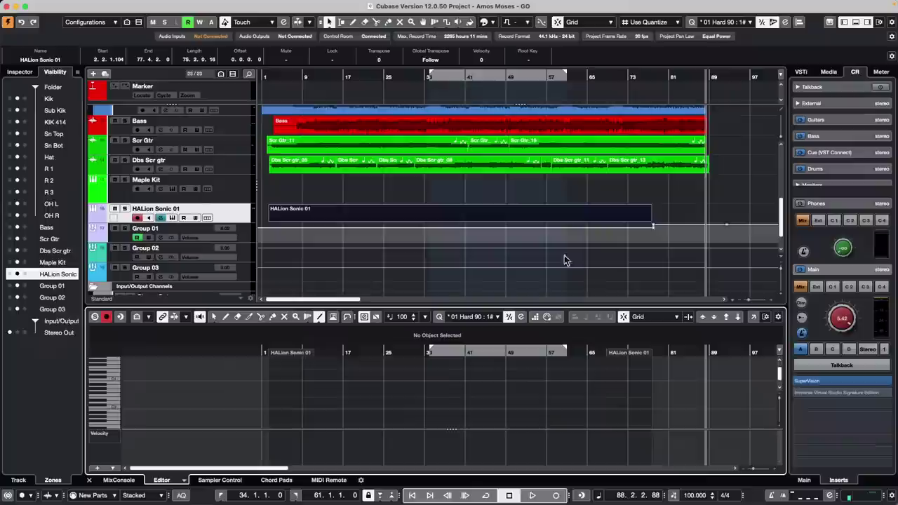
left_click(753, 318)
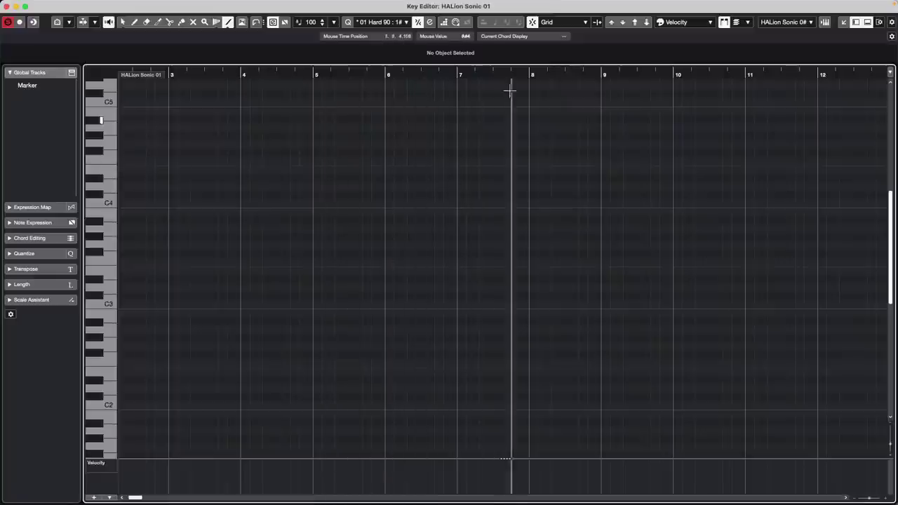
left_click_drag(287, 76, 295, 59)
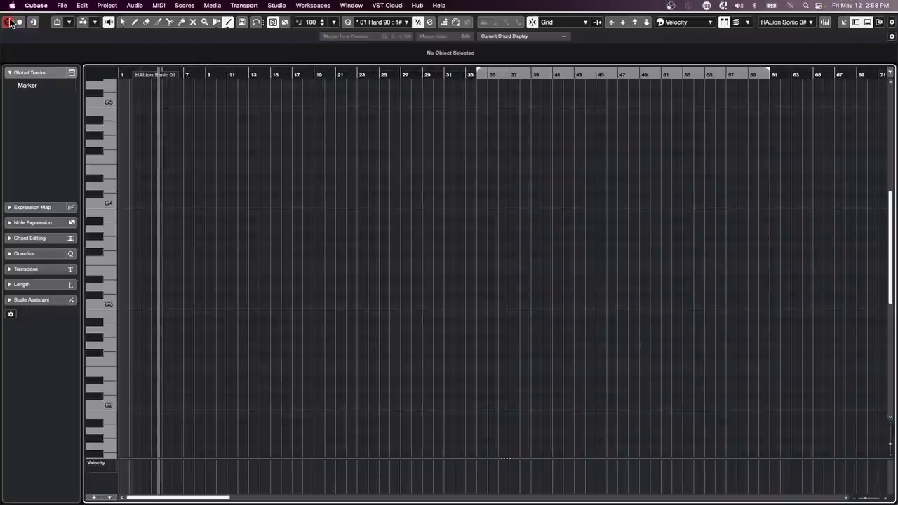
left_click(8, 7)
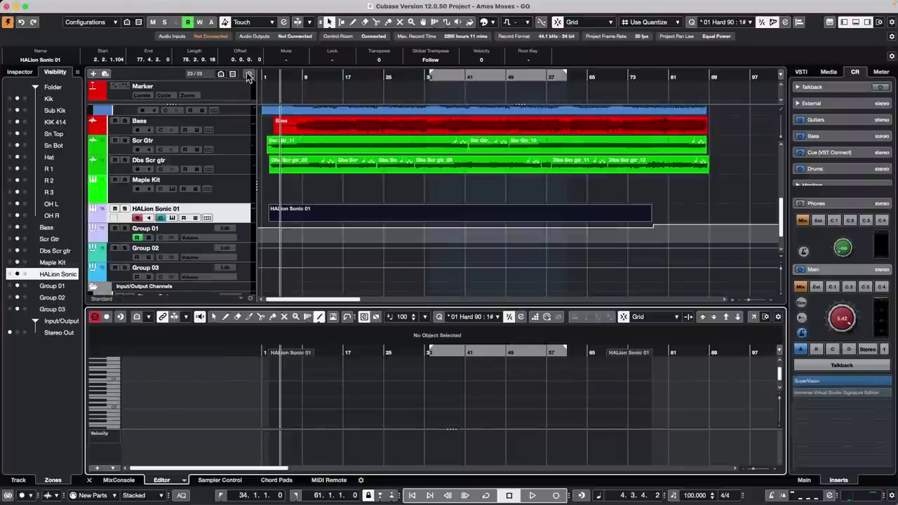
Play the project from about bar 3 and reopen the HALion Sonic part in a separate Key Editor window
left_click(276, 78)
key("space")
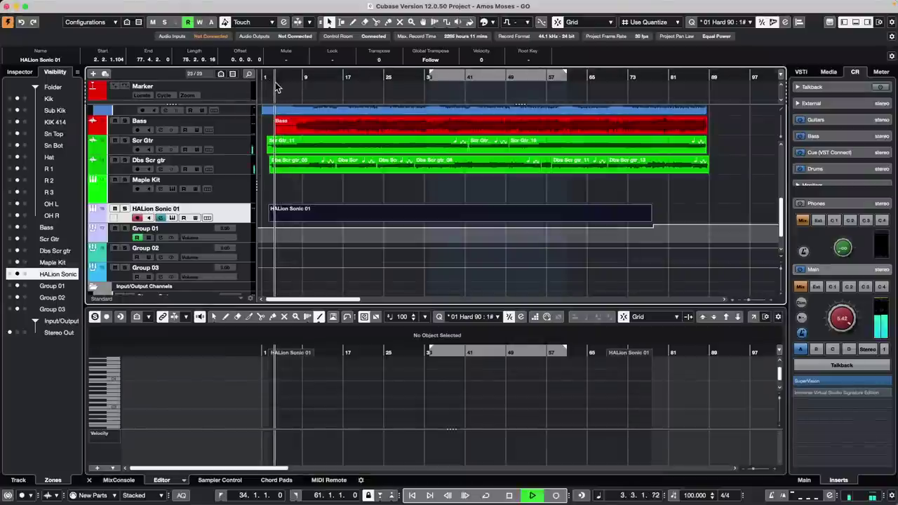
double_click(378, 216)
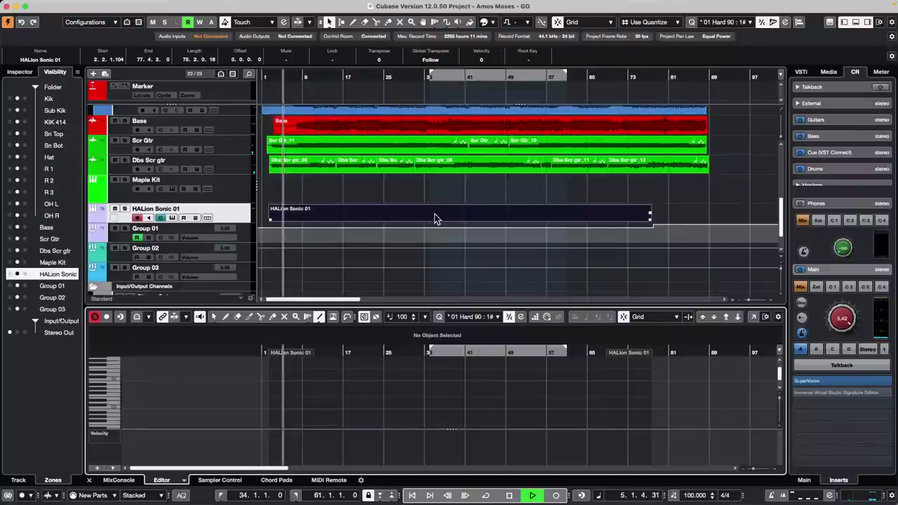
left_click(753, 317)
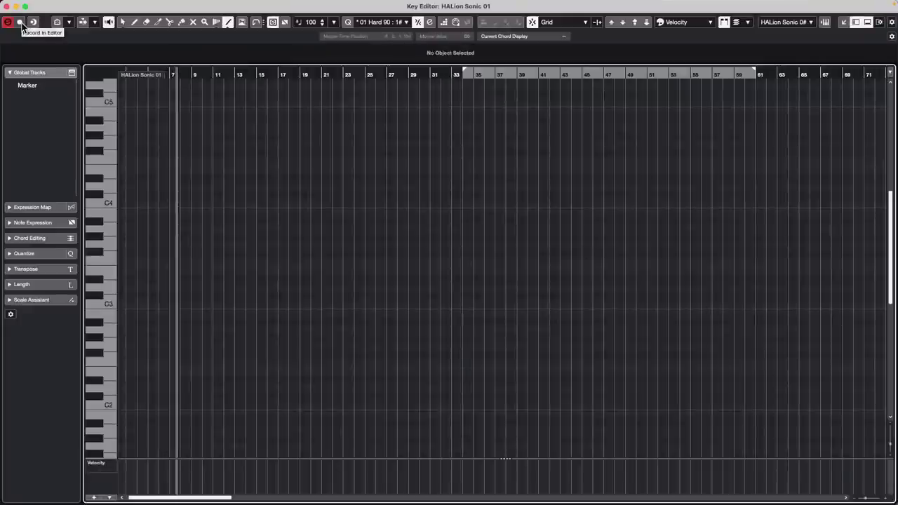
Toggle Record in Editor on and off in the Key Editor, and activate the Object Selection tool
left_click(21, 24)
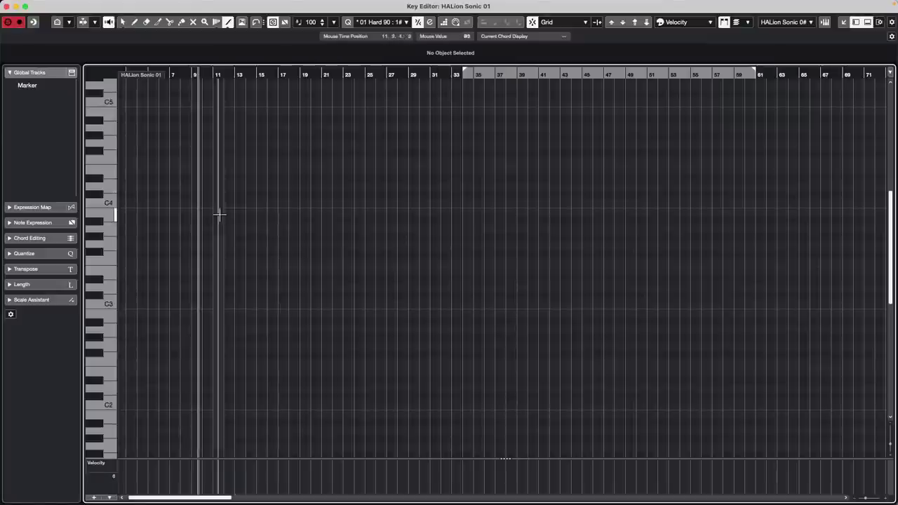
key("1")
left_click(21, 26)
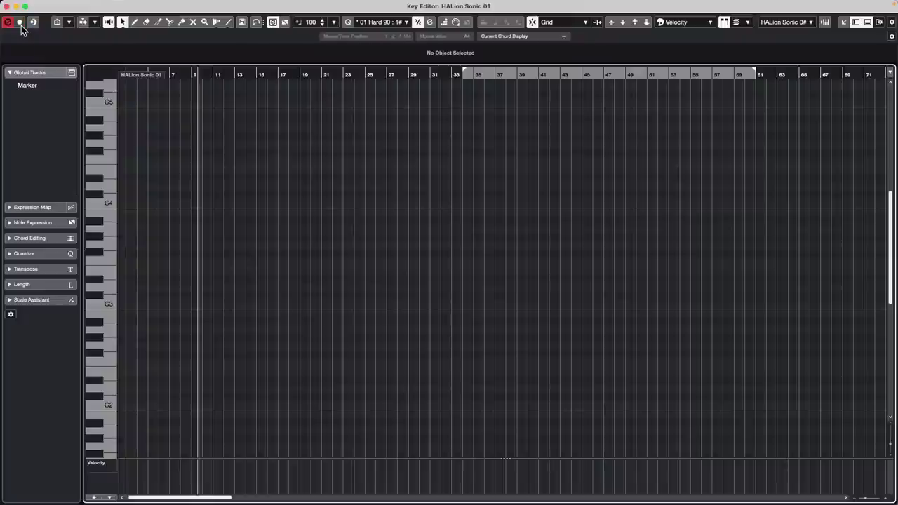
Move the Key Editor window aside to reveal the project, and switch off Solo Editor
left_click_drag(74, 10, 373, 268)
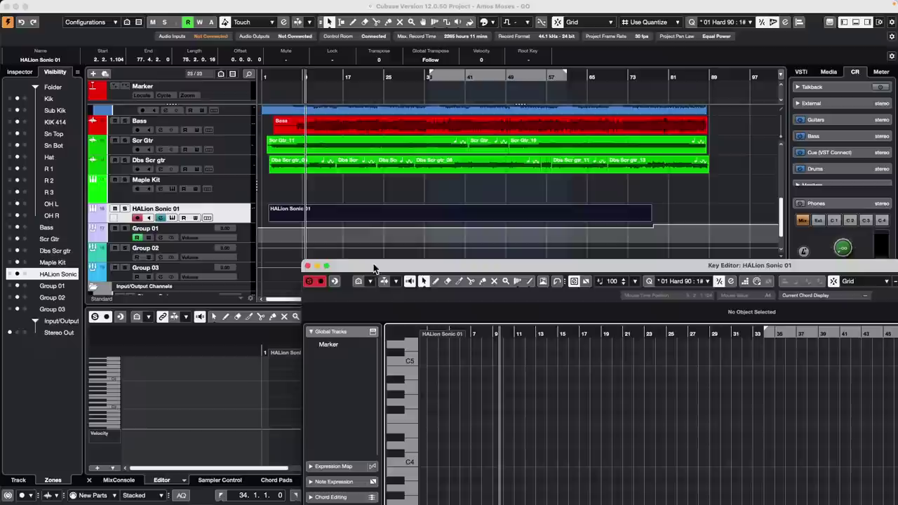
left_click(309, 281)
double_click(372, 268)
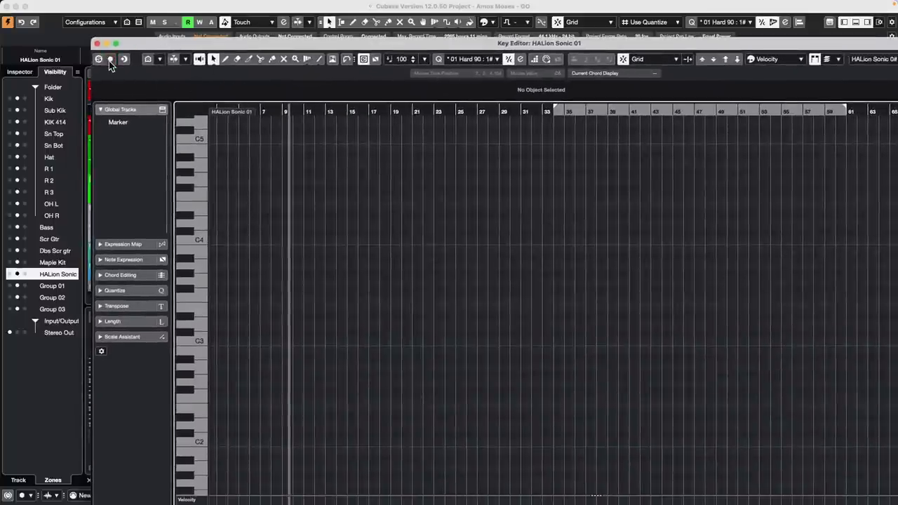
Enable Record in Editor and Solo Editor in the maximized Key Editor, recording chords into the part from about bar 10
left_click(110, 60)
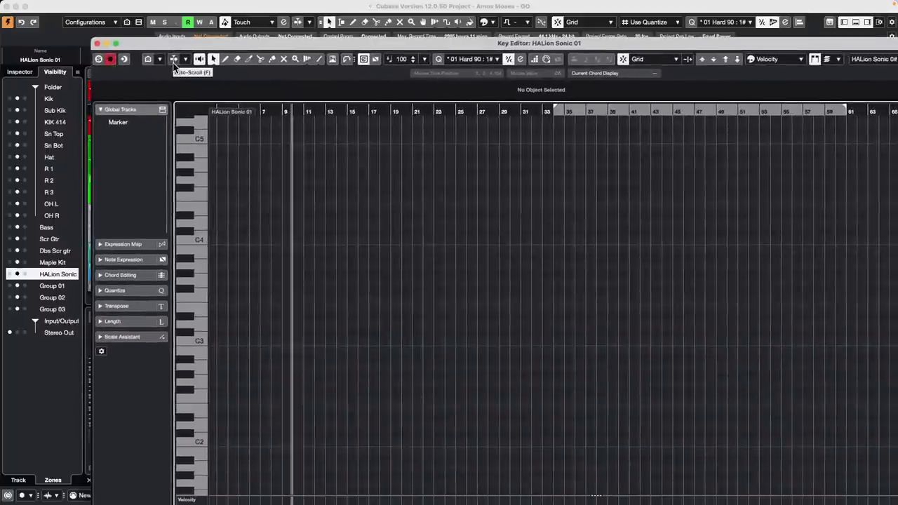
left_click(116, 43)
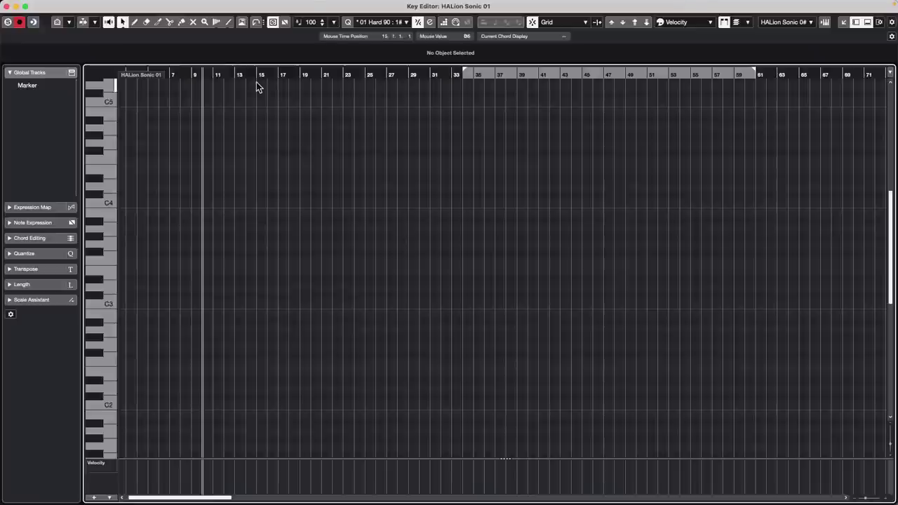
left_click(8, 21)
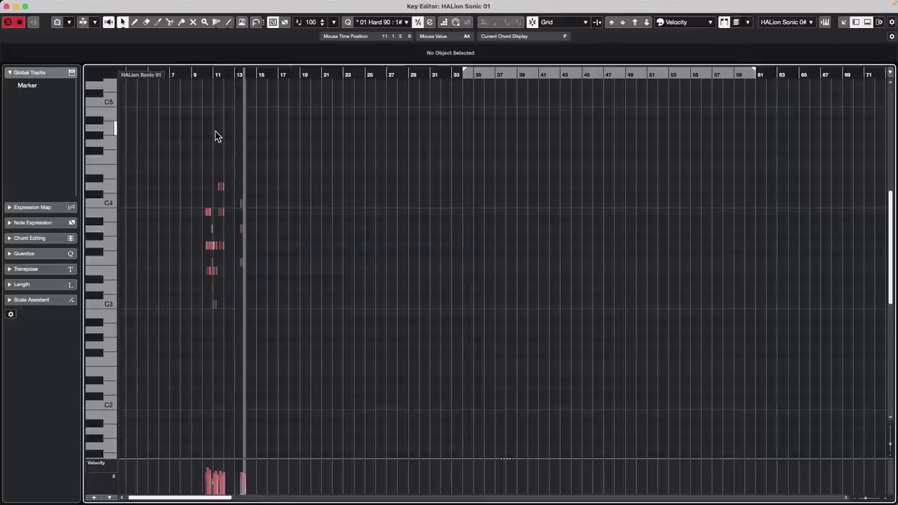
Switch Record in Editor off and back on, recording further chords at about bar 18
left_click(20, 24)
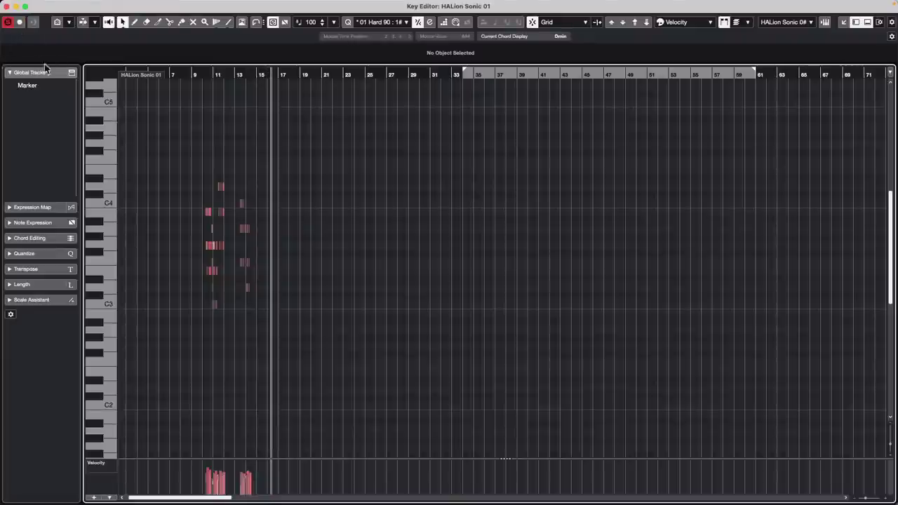
left_click(20, 22)
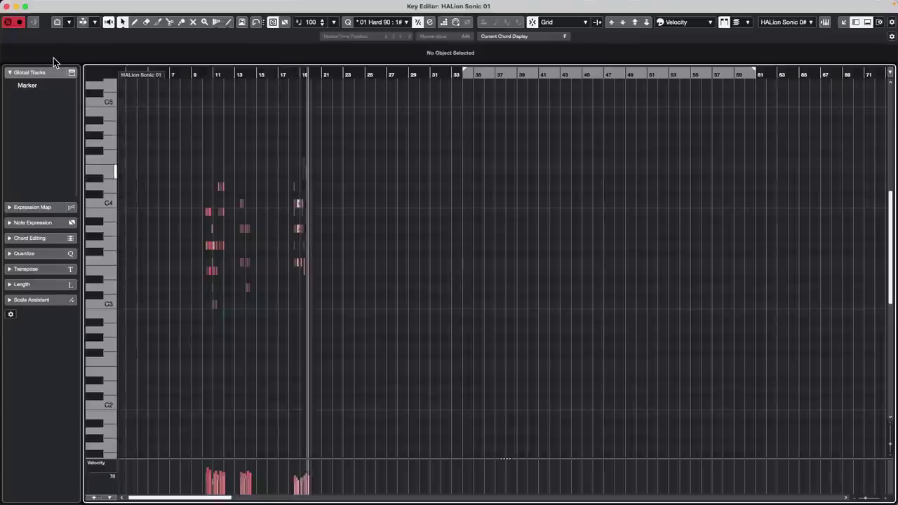
left_click(19, 23)
left_click(21, 24)
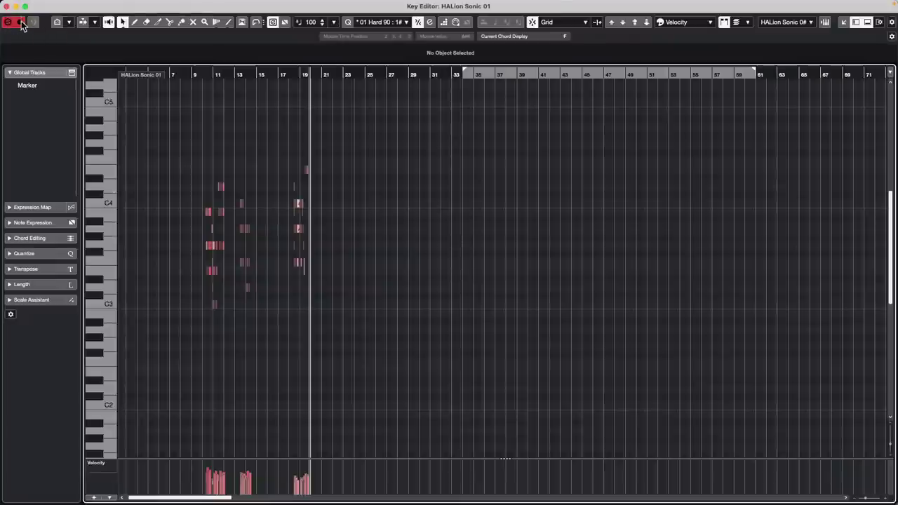
Close the Key Editor window, open the recent project "jump off" and activate it
left_click(7, 7)
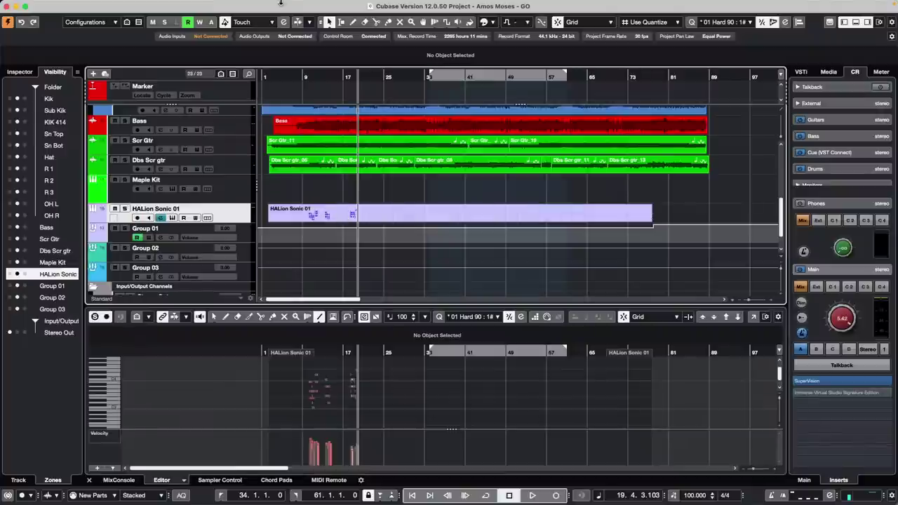
left_click(62, 4)
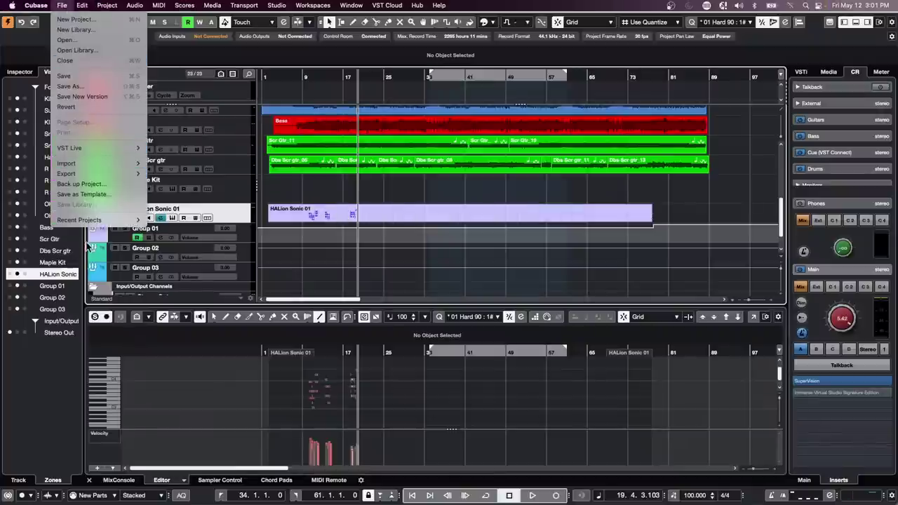
mouse_move(91, 220)
left_click(239, 222)
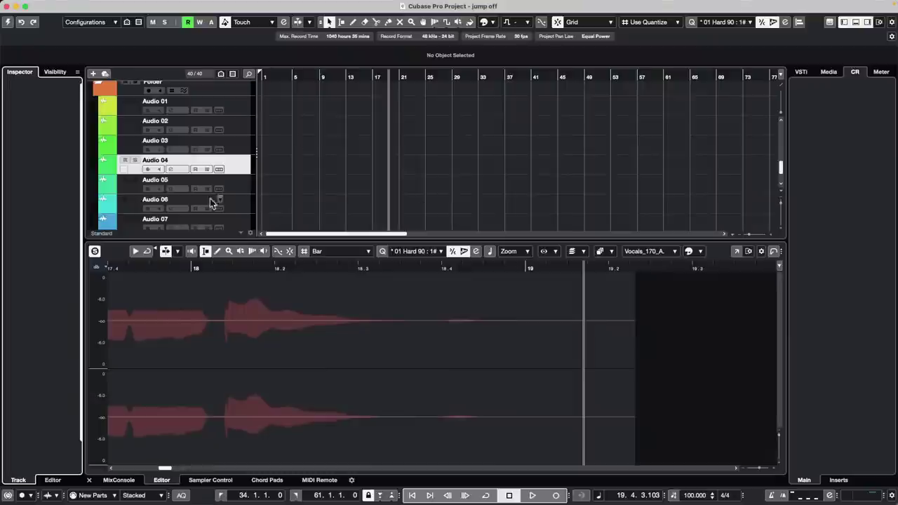
left_click(6, 23)
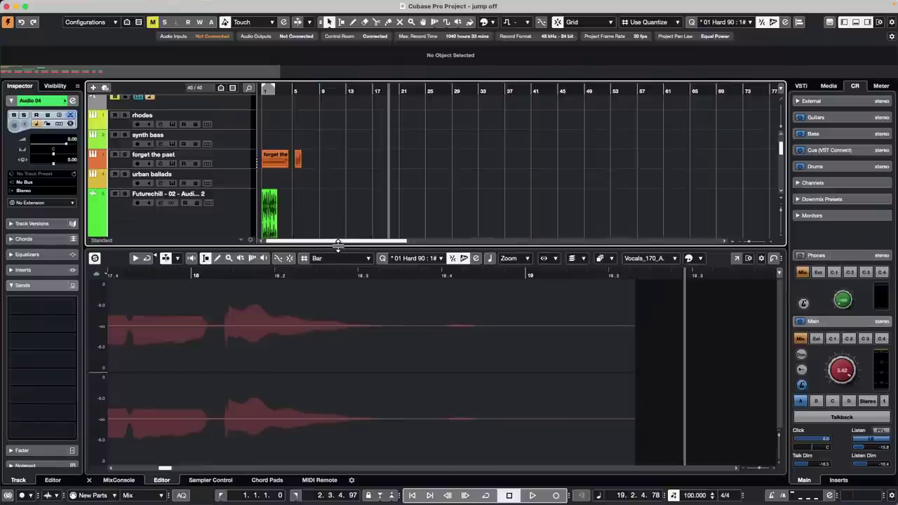
Enlarge the project zone and erase the short second part on the "forget the past" track
left_click_drag(337, 244, 337, 367)
scroll(335, 218, "up", 3)
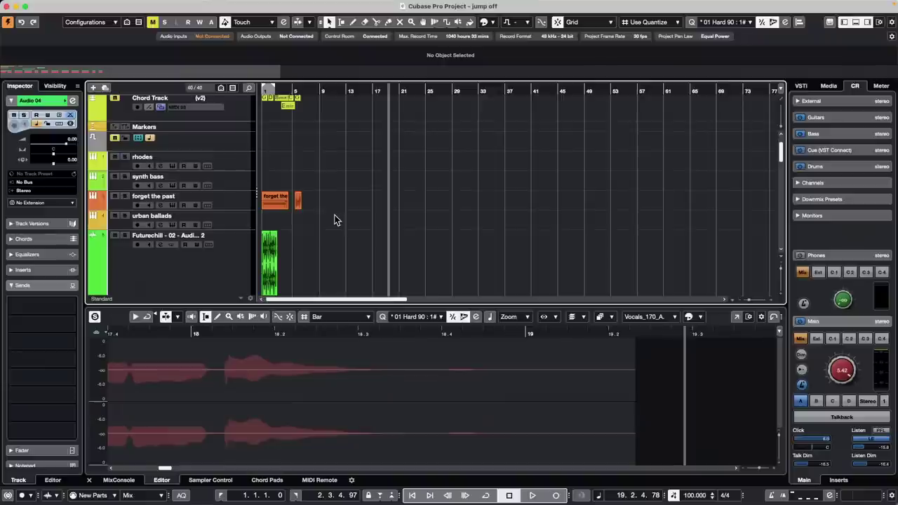
right_click(333, 208)
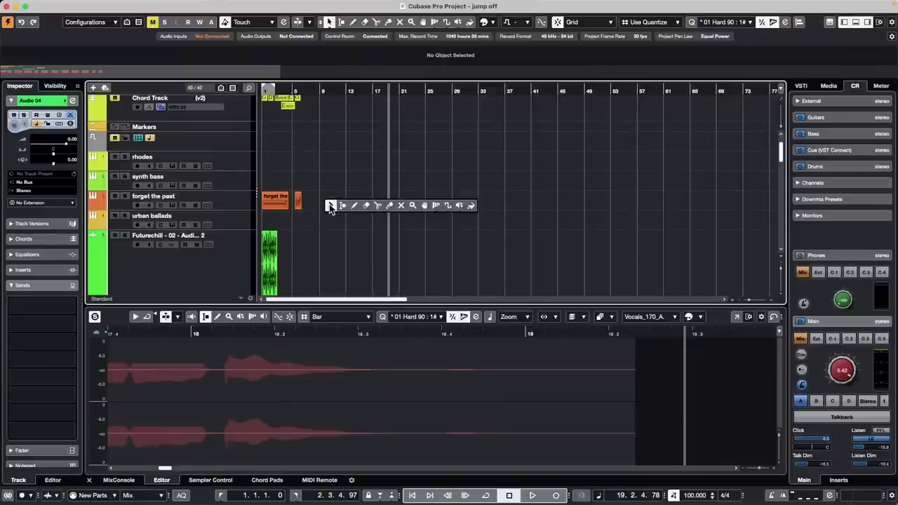
left_click(365, 207)
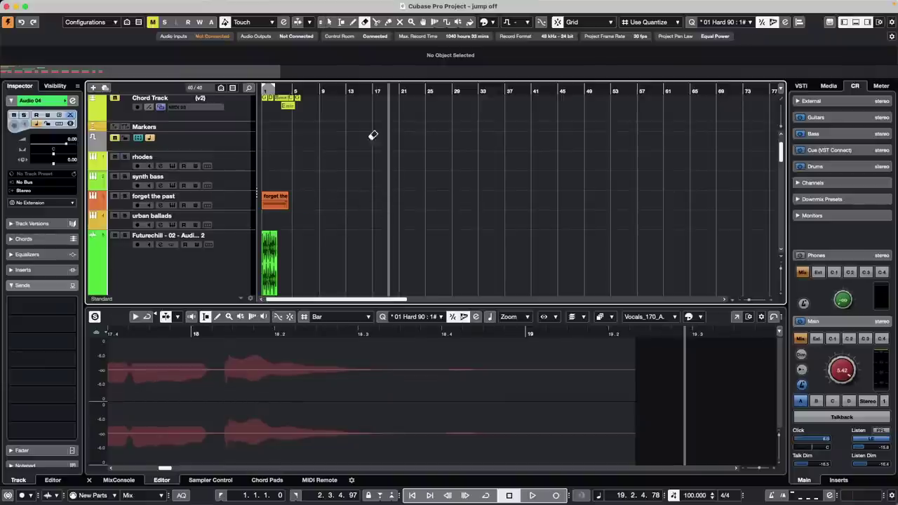
Solo the "forget the past" track and play it from bar 1, setting the Control Room main level to -0.45
left_click_drag(317, 90, 193, 128)
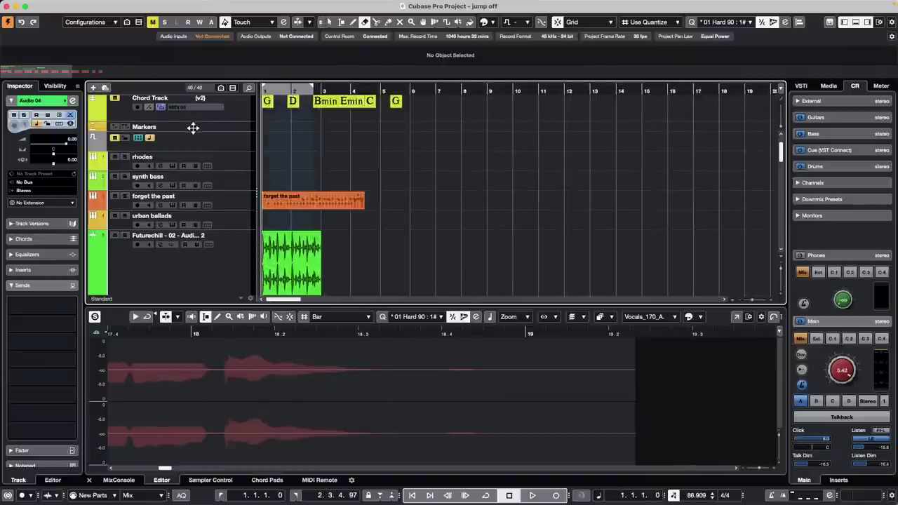
left_click(111, 198)
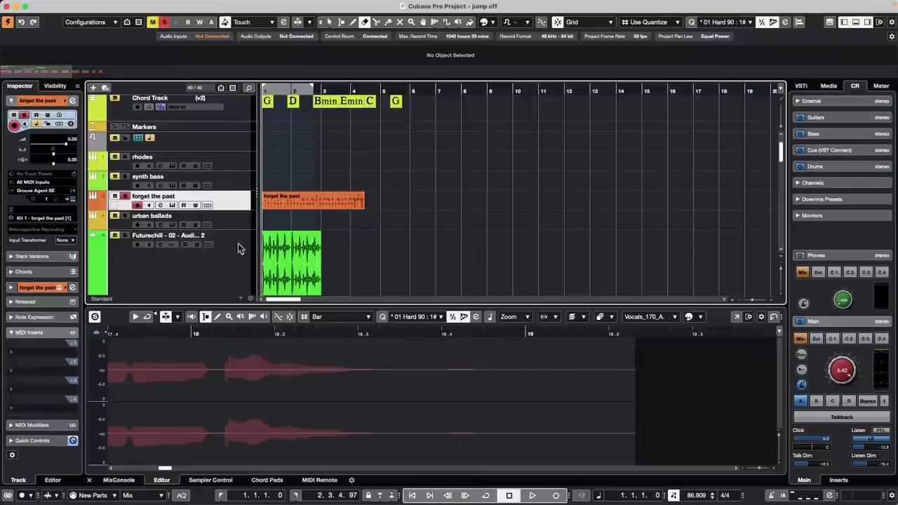
key("space")
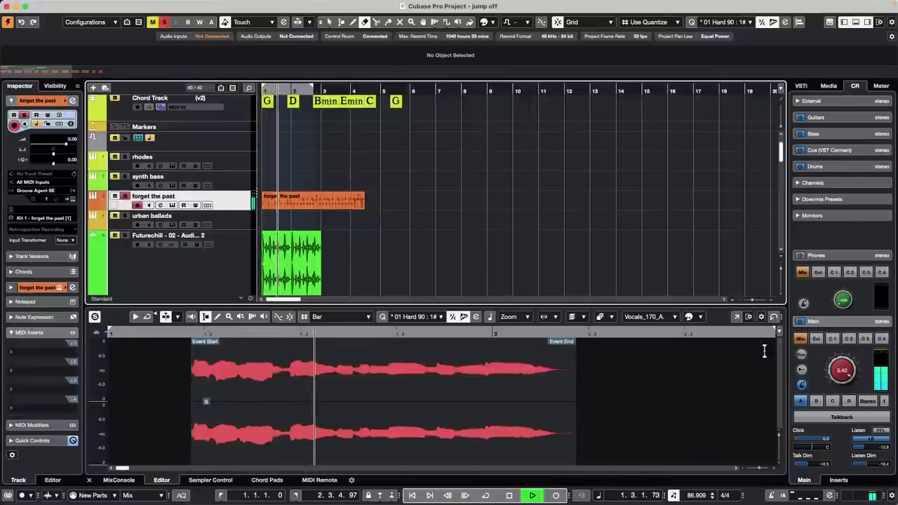
left_click_drag(844, 371, 840, 385)
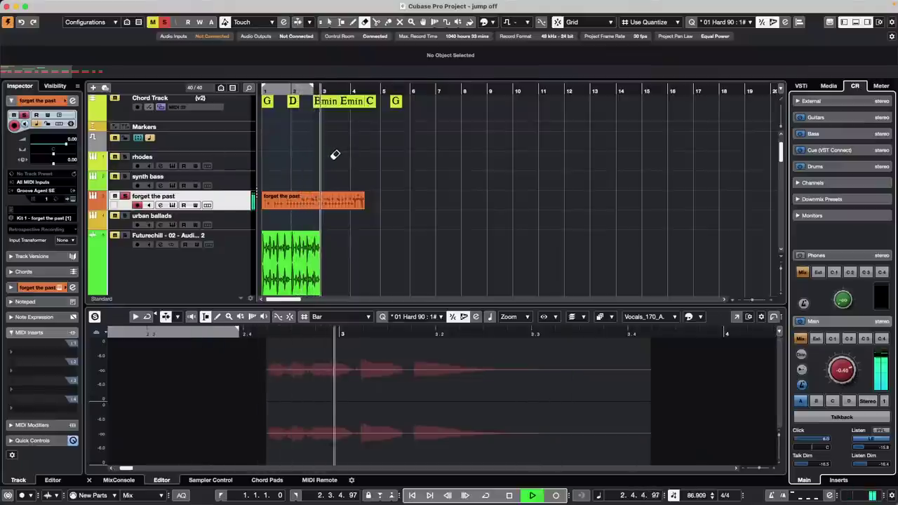
key("space")
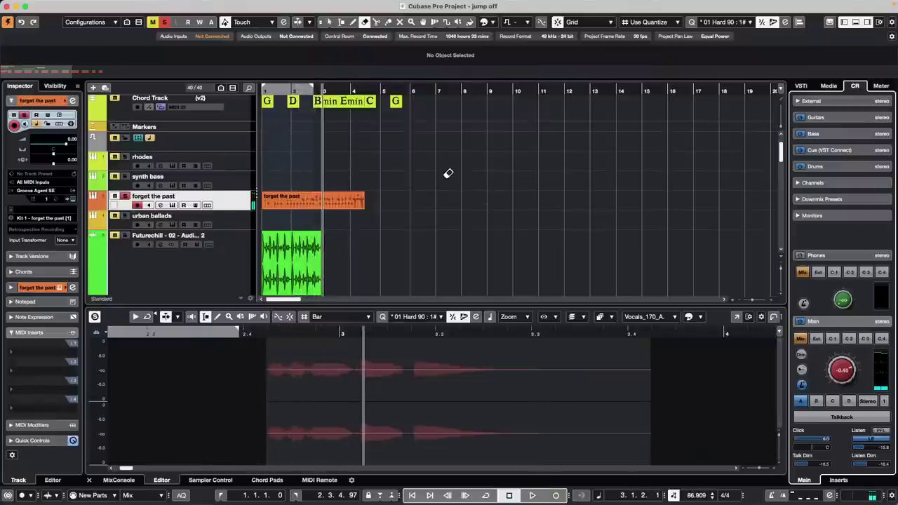
Clear all solos, solo "forget the past" again and play a short stretch from about bar 3
left_click(164, 21)
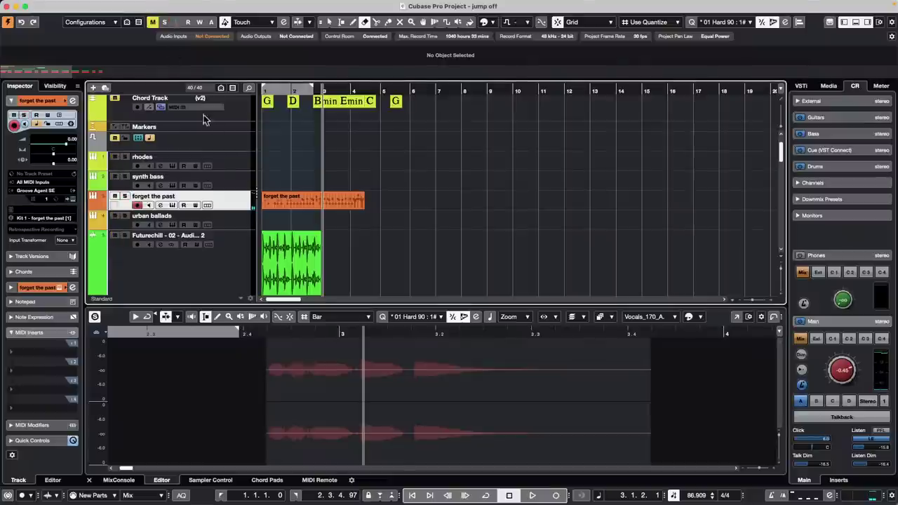
left_click(125, 196)
key("space")
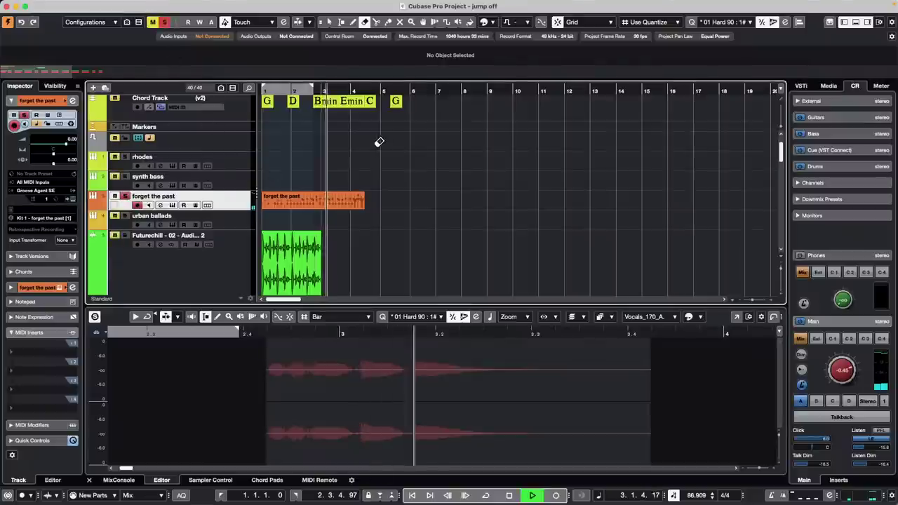
key("space")
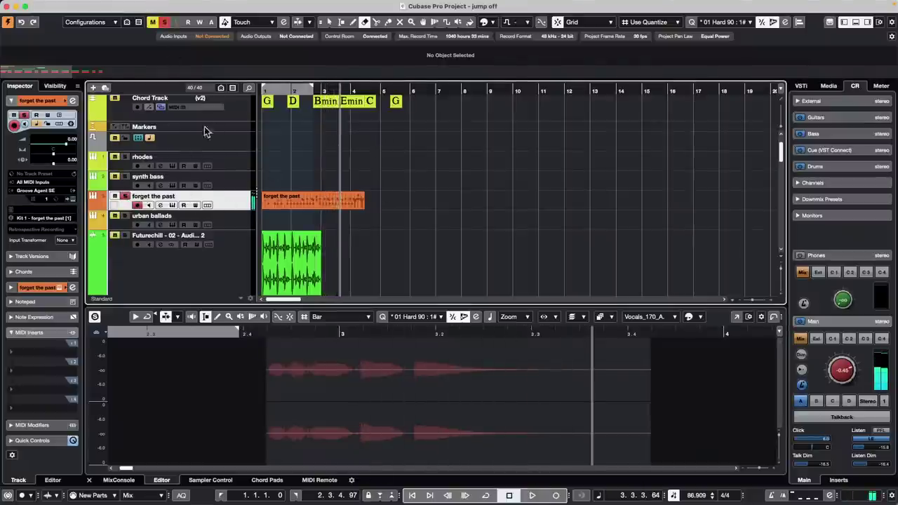
Open Groove Agent SE for "forget the past", erase the existing part, and place a Main pattern on the track at bar 1
left_click(71, 200)
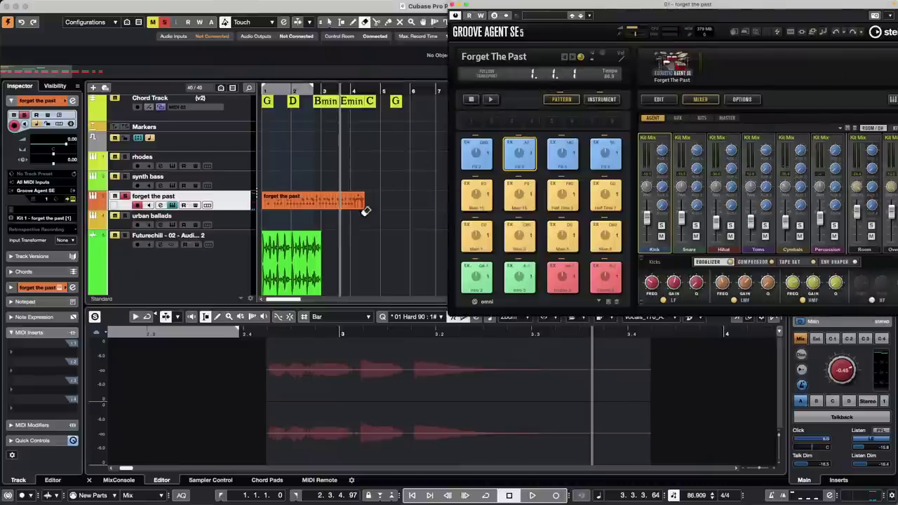
right_click(347, 213)
left_click(379, 216)
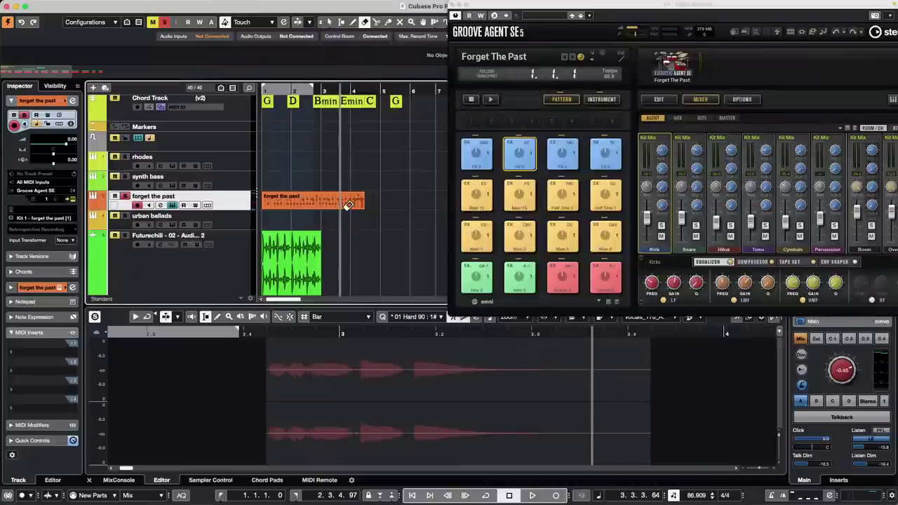
left_click(314, 200)
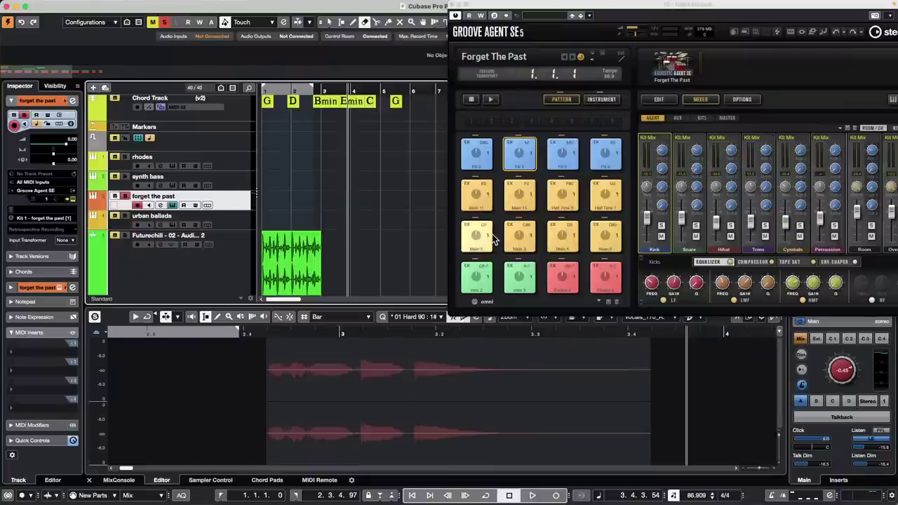
mouse_move(492, 234)
left_mouse_down()
mouse_move(351, 204)
mouse_move(266, 204)
left_mouse_up()
key("1")
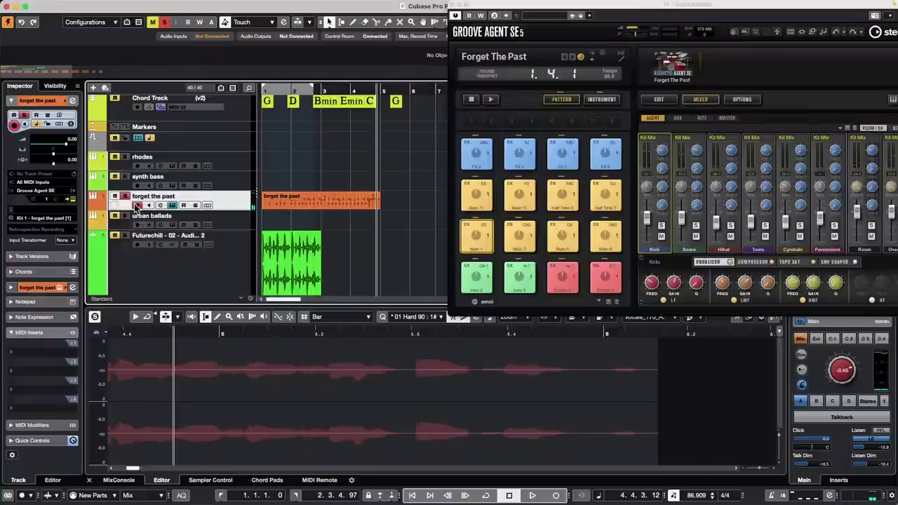
Toggle record enable on the "forget the past" track, leaving it switched off
left_click(138, 205)
left_click(138, 205)
left_click(137, 205)
left_click(137, 205)
left_click(138, 204)
Select the new "forget the past" MIDI part and play it back from bar 1
left_click(319, 202)
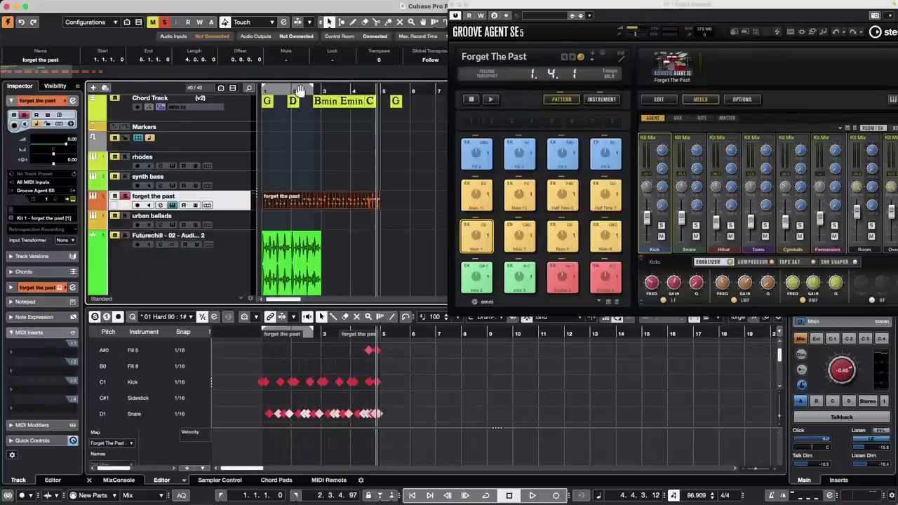
left_click(262, 87)
key("space")
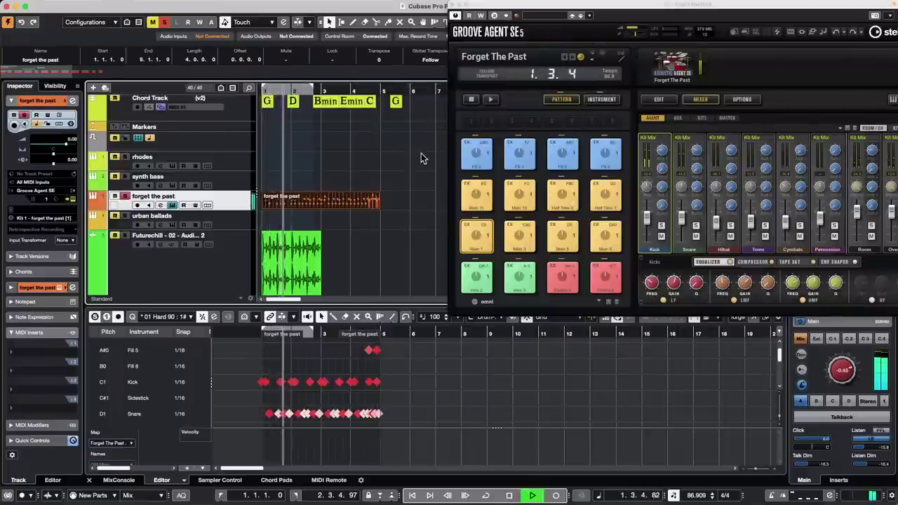
key("space")
Render the "forget the past" part in place as separate events with Channel Settings, 32 bit float, muting the source events
left_click(413, 235)
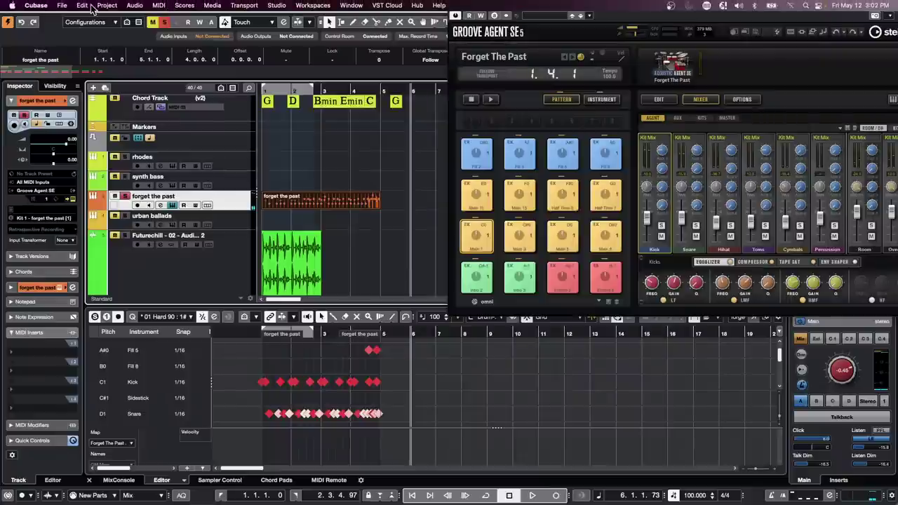
left_click(82, 4)
left_click(298, 170)
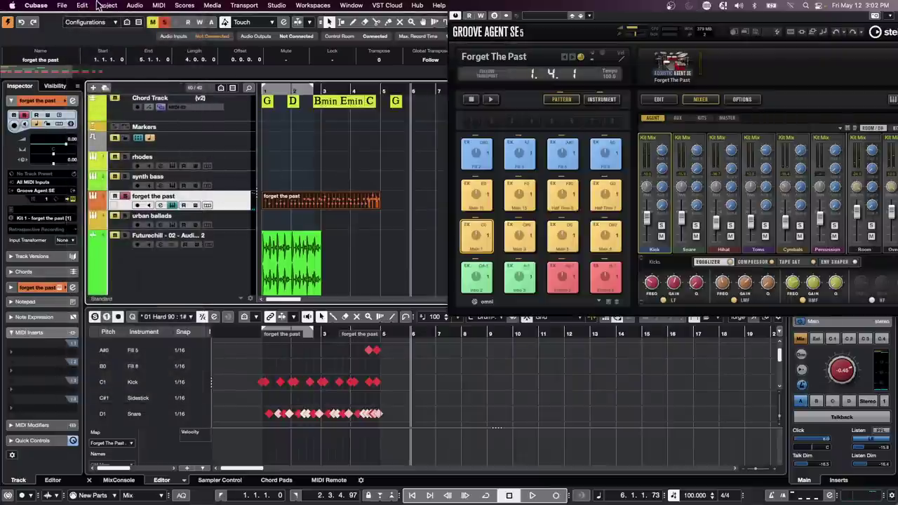
left_click(82, 5)
mouse_move(119, 122)
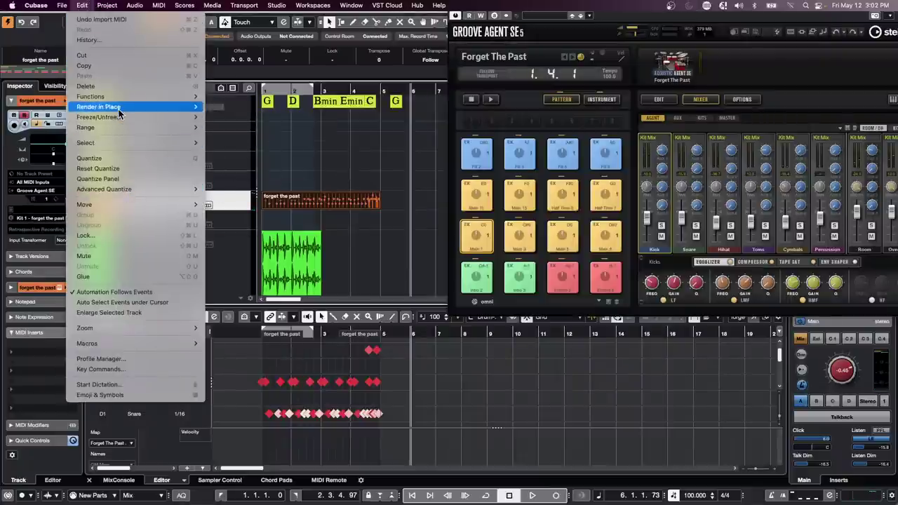
left_click(261, 118)
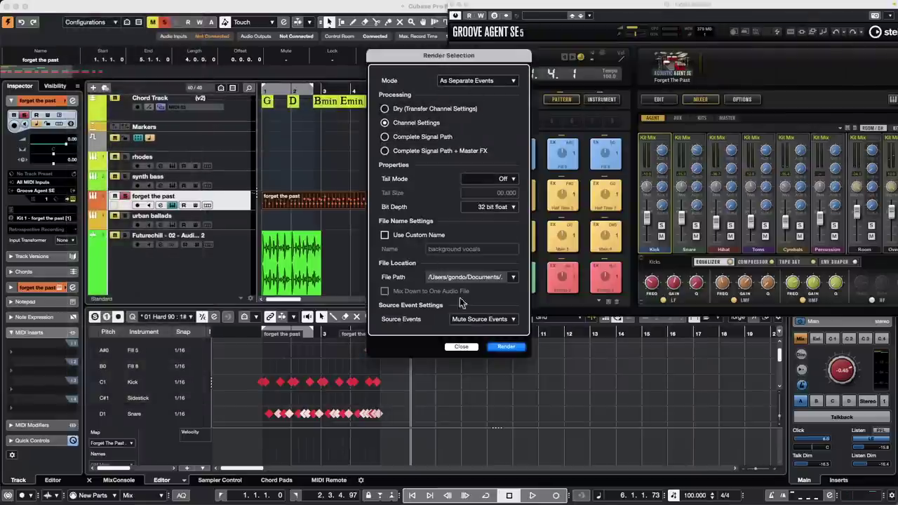
left_click(506, 347)
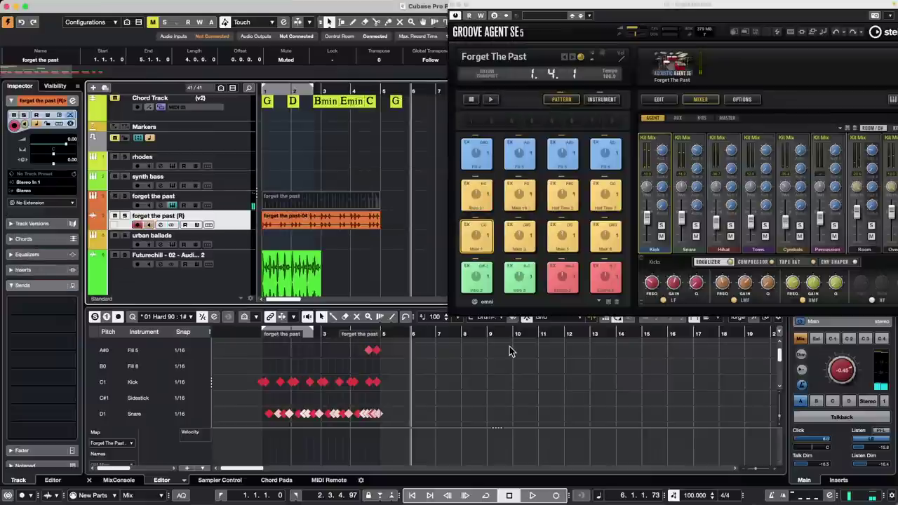
Audition the rendered "forget the past" audio event with the Play tool in Scrub mode
left_click(401, 245)
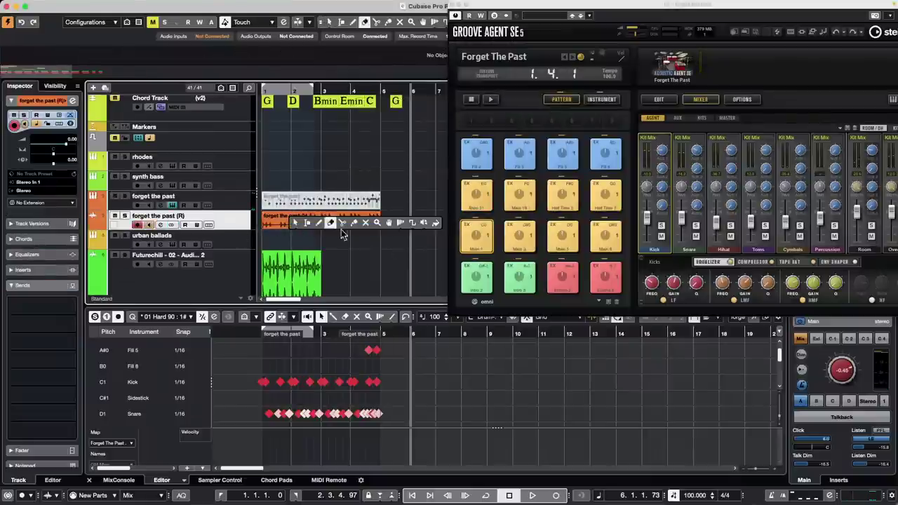
left_click(277, 221)
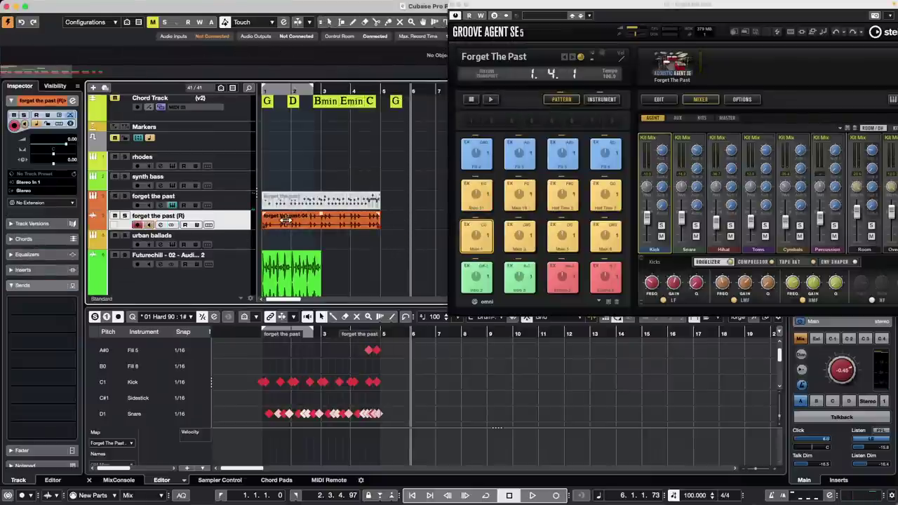
right_click(282, 221)
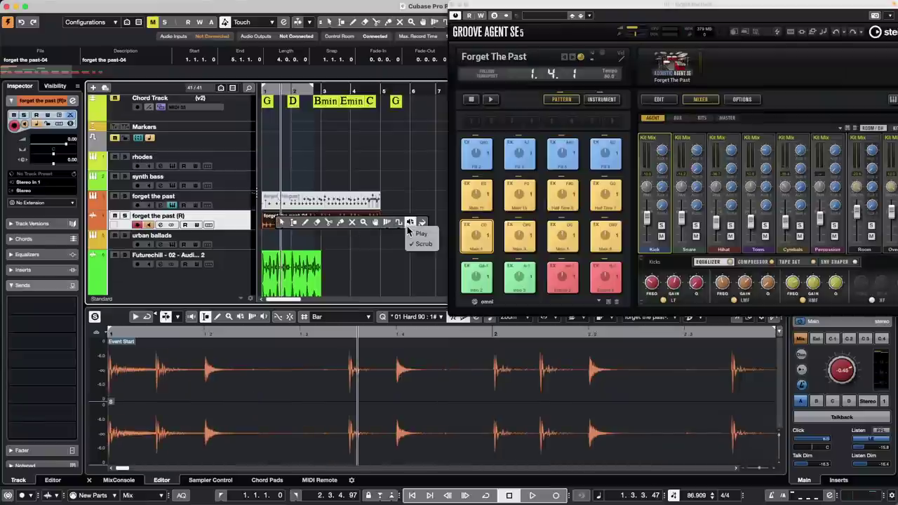
left_click(282, 222)
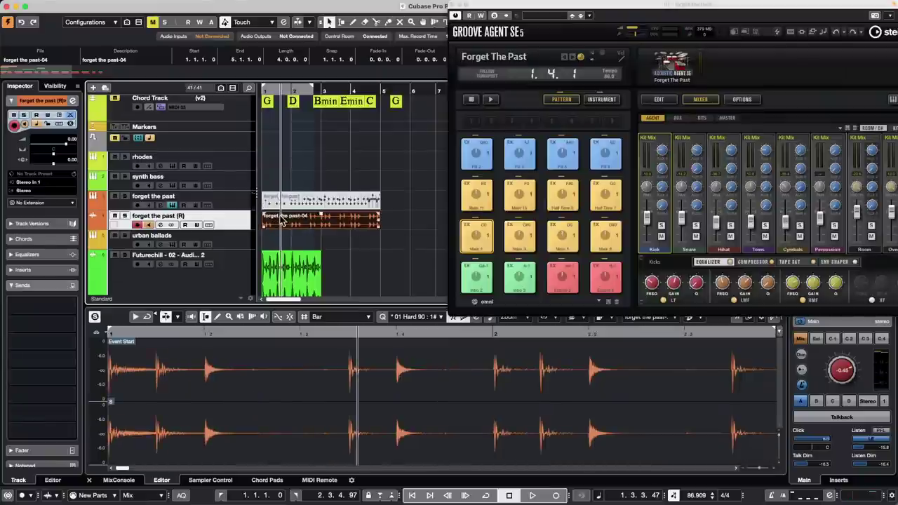
right_click(351, 218)
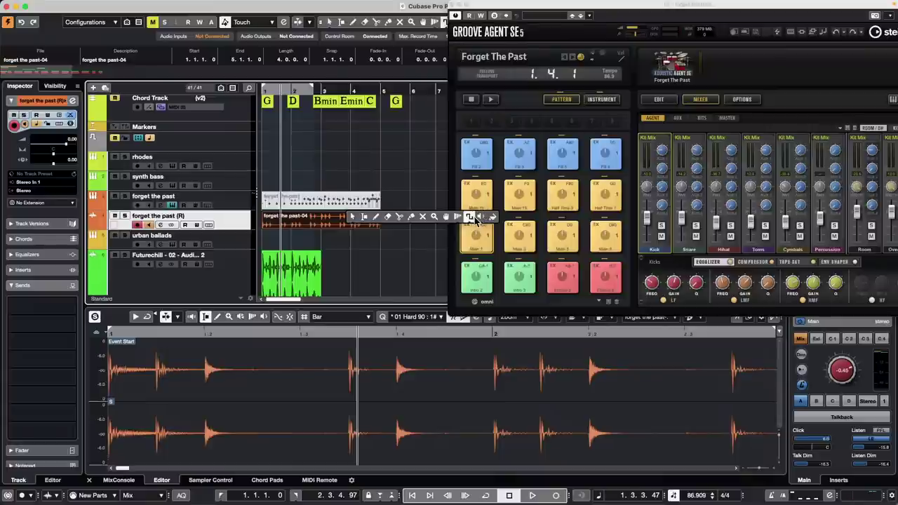
left_click(477, 217)
left_click(271, 221)
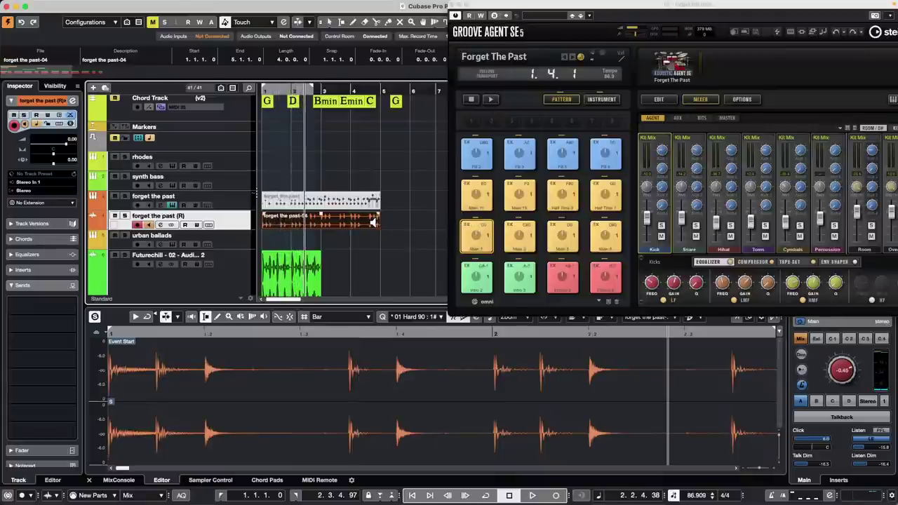
Undo the render in place and reselect the original "forget the past" MIDI part with the Object Selection tool
key("super+z")
right_click(319, 214)
left_click(332, 212)
left_click(326, 204)
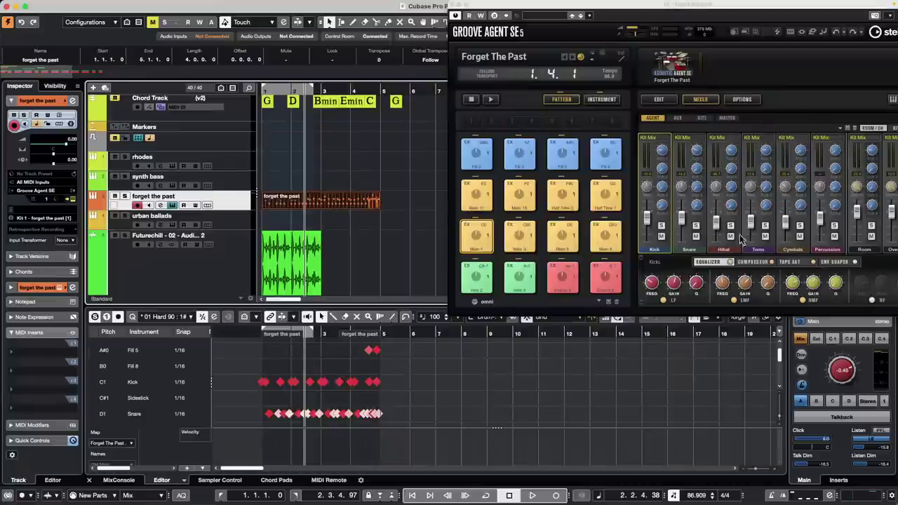
Route Groove Agent's Snare channel to Out 2 and its Hihat channel to Out 3
left_click(656, 139)
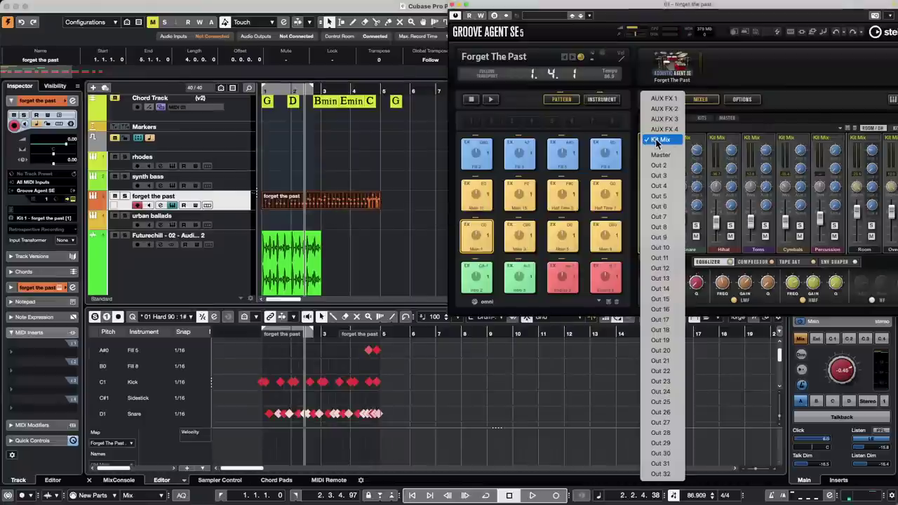
left_click(696, 140)
left_click(697, 140)
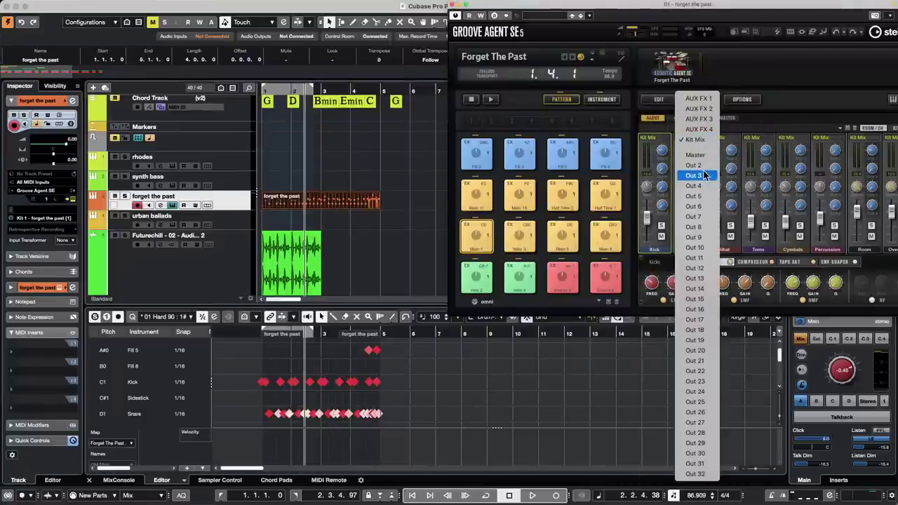
left_click(692, 165)
left_click(730, 139)
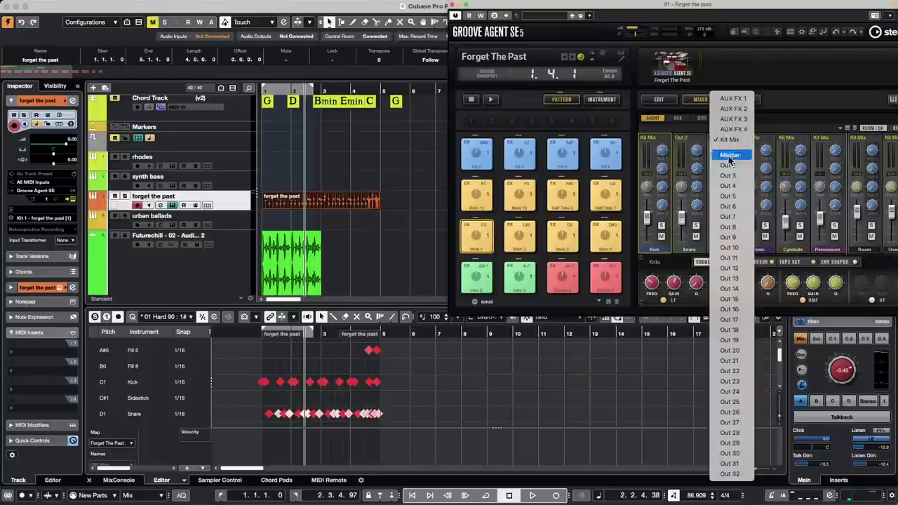
left_click(734, 177)
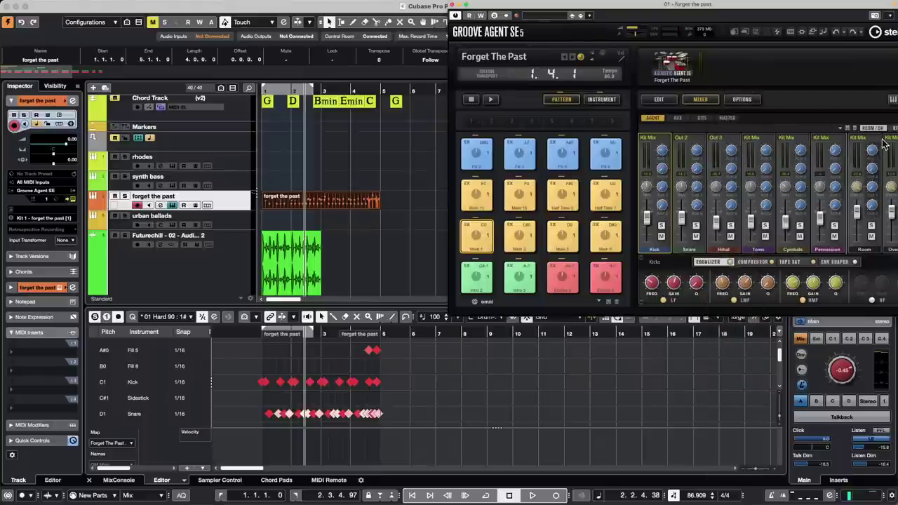
Route Groove Agent's Overhead channel to Out 5, Room to Out 6 and Toms to Out 4
left_click_drag(788, 10, 663, 10)
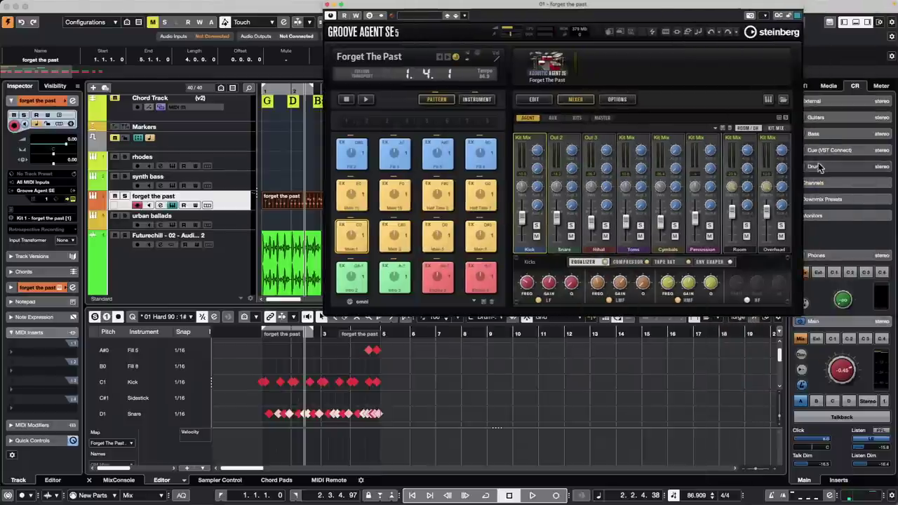
left_click(777, 140)
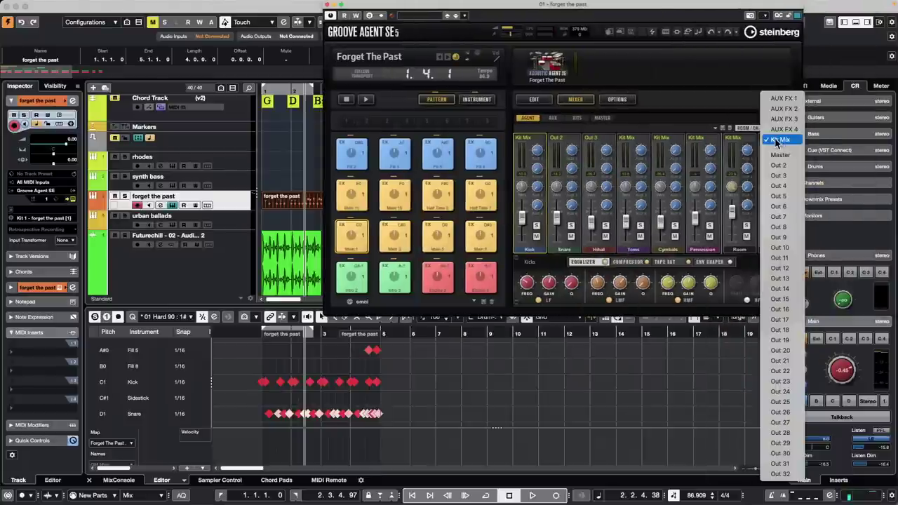
left_click(781, 197)
left_click(732, 137)
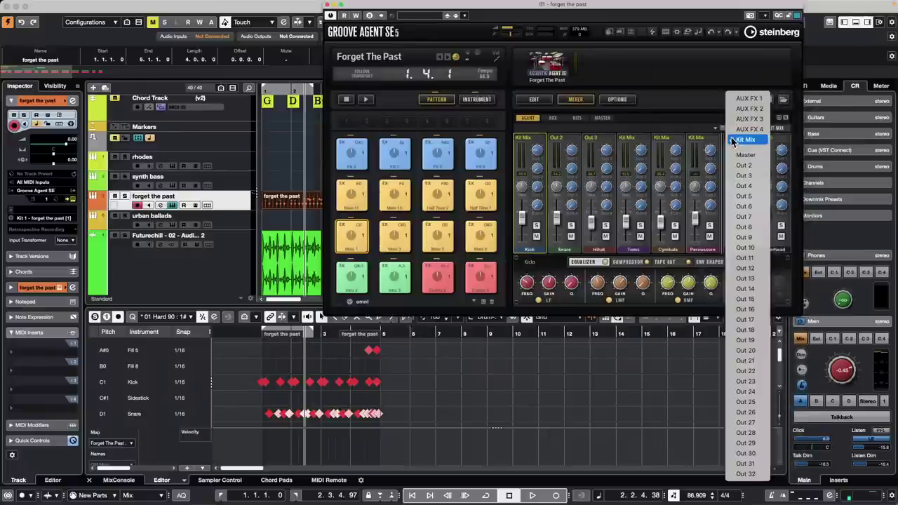
left_click(755, 207)
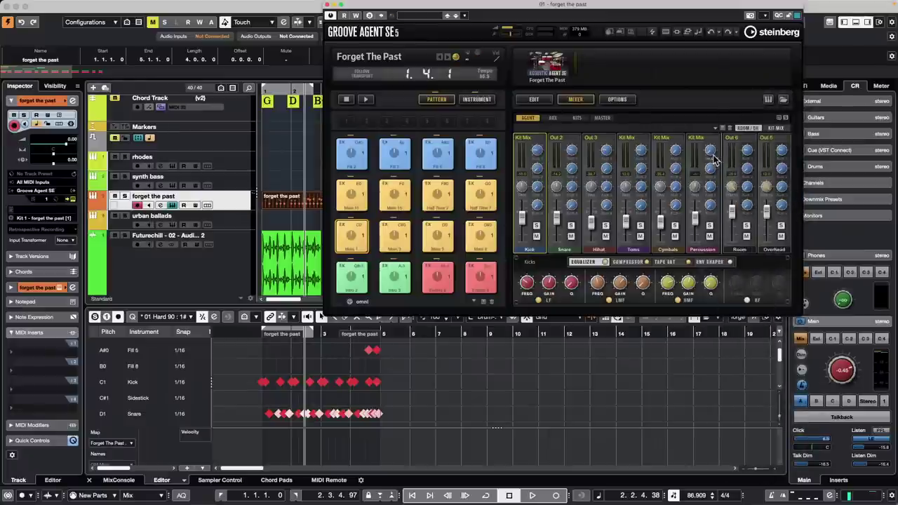
left_click(639, 140)
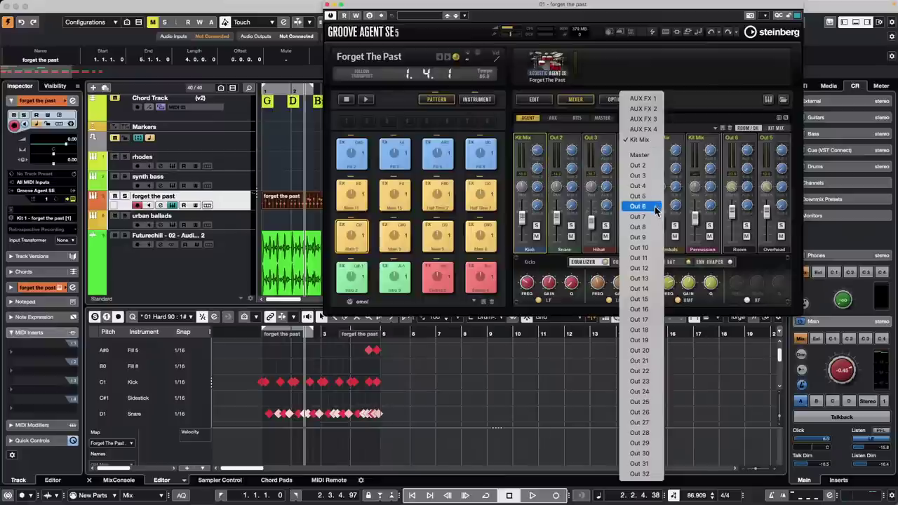
left_click(660, 186)
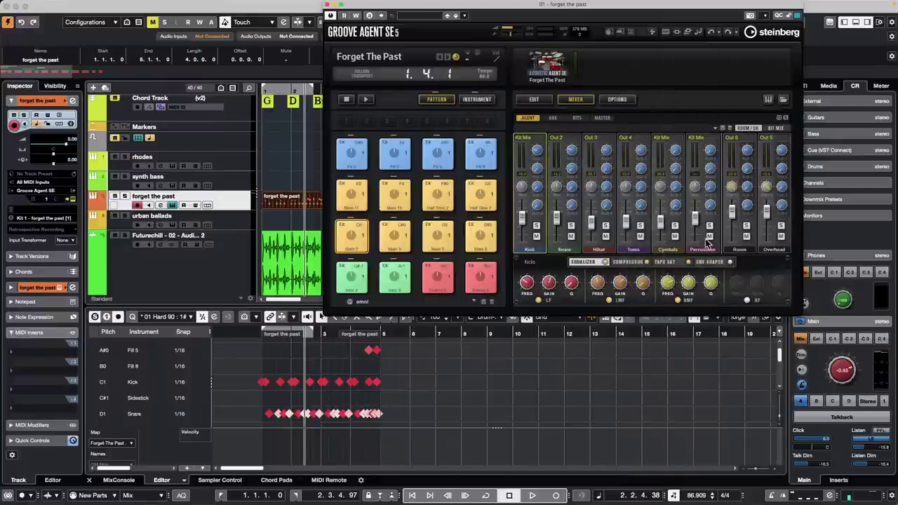
Show the instrument output lanes beneath the "forget the past" track and close the Groove Agent SE window
left_click(92, 209)
scroll(244, 228, "down", 3)
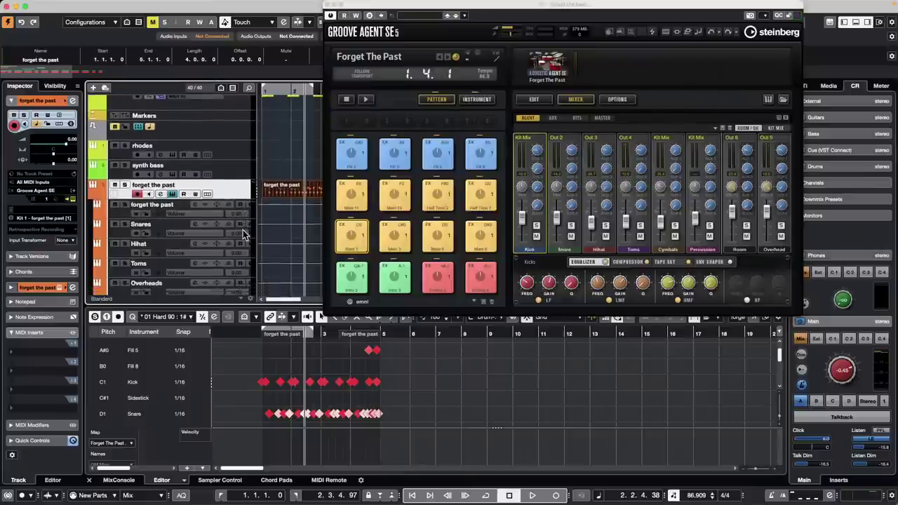
scroll(243, 228, "up", 4)
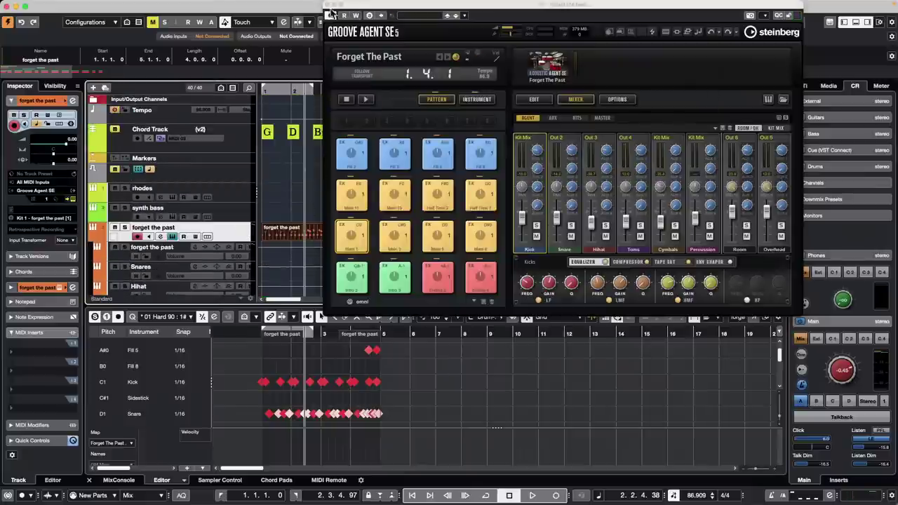
left_click(326, 6)
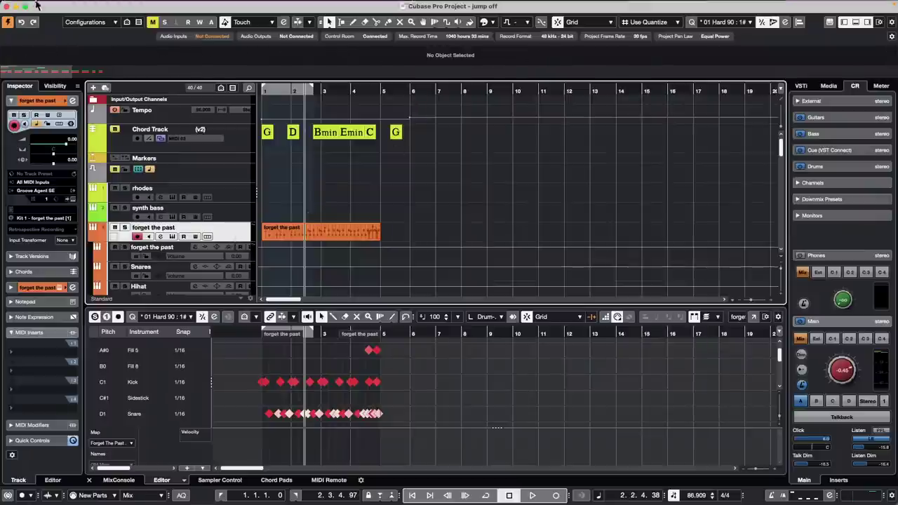
Render the "forget the past" MIDI part in place across its separate outputs, using As Separate Events, Channel Settings, 32 bit float and Mute Source Events
left_click(323, 237)
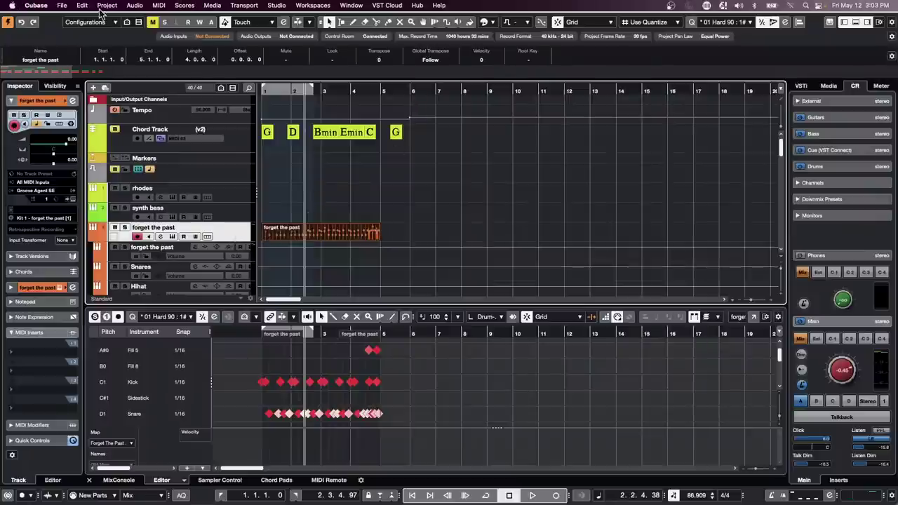
left_click(62, 5)
mouse_move(82, 5)
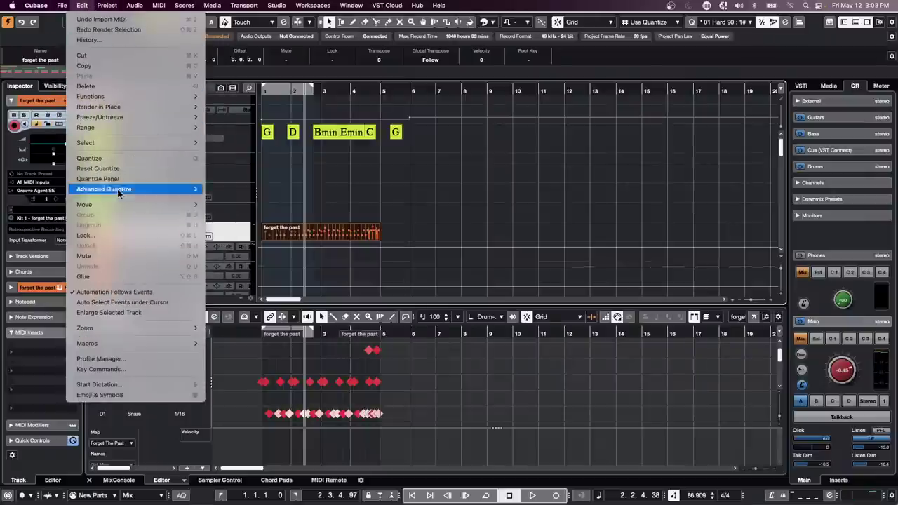
mouse_move(115, 107)
left_click(258, 118)
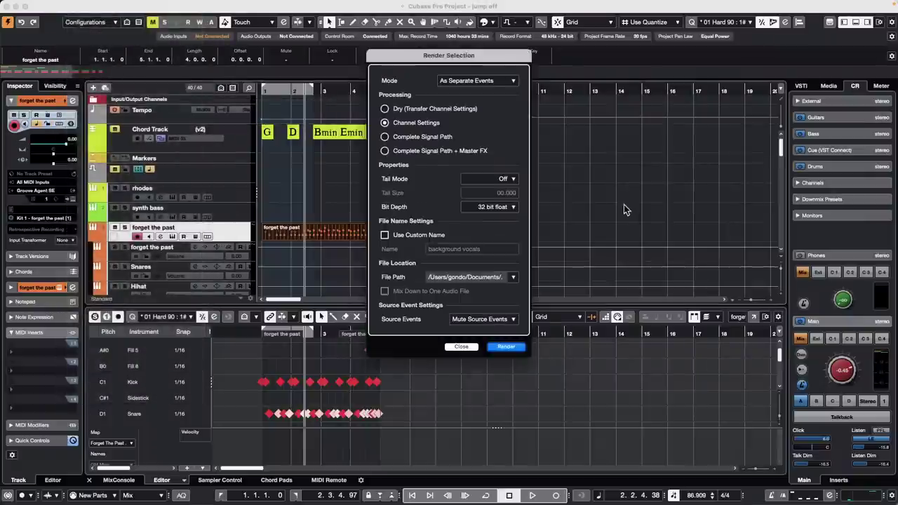
left_click(478, 79)
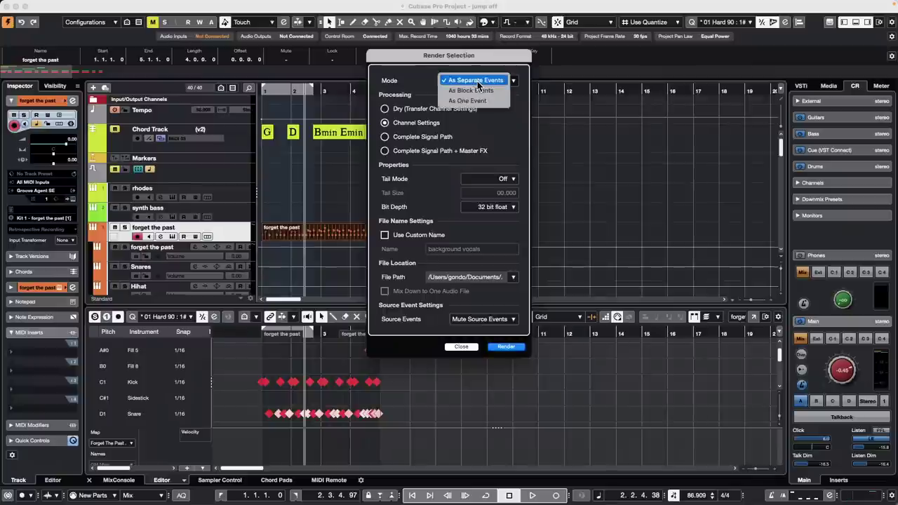
left_click(478, 81)
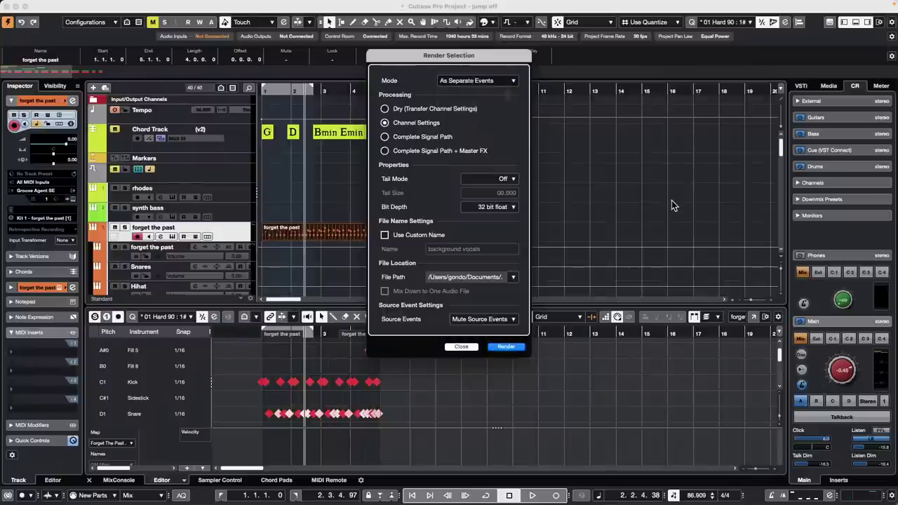
left_click(485, 319)
left_click(485, 320)
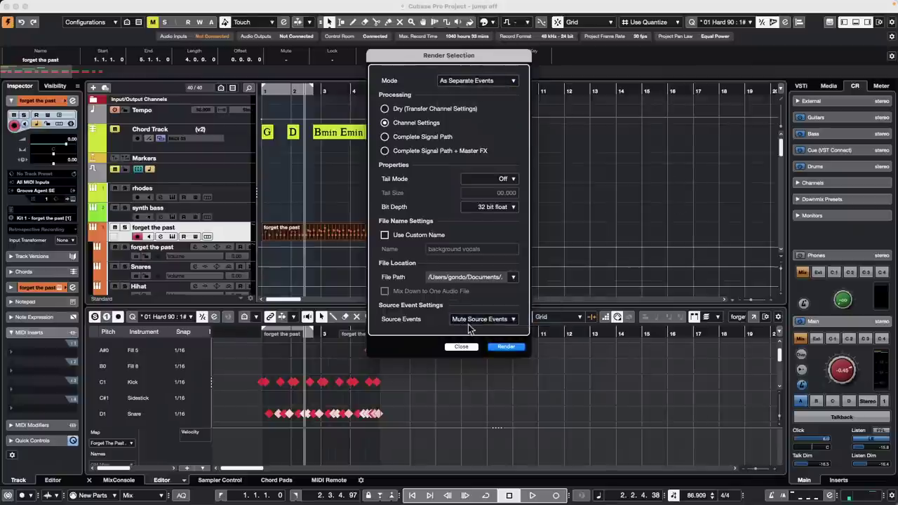
left_click(504, 348)
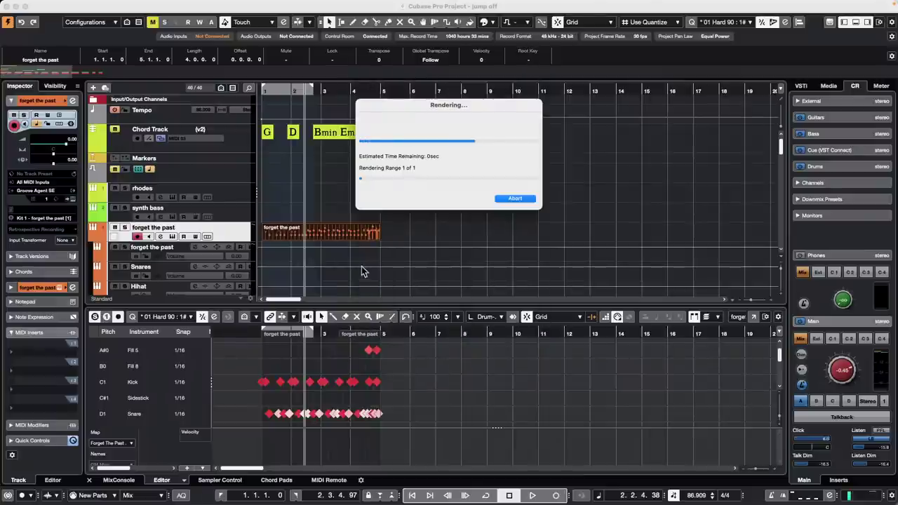
Examine the separately rendered drum tracks from "forget the past (R)" to "Room (R)" and pick the Split tool
scroll(407, 200, "down", 5)
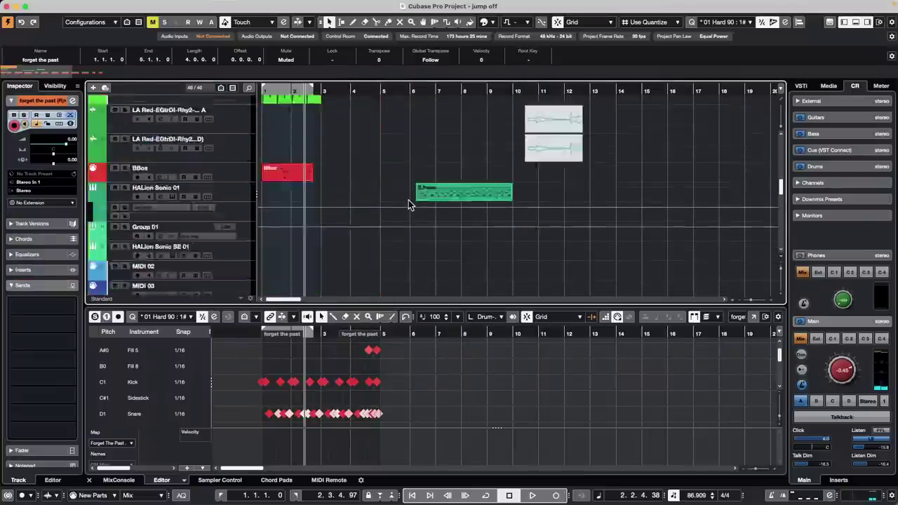
scroll(409, 203, "up", 10)
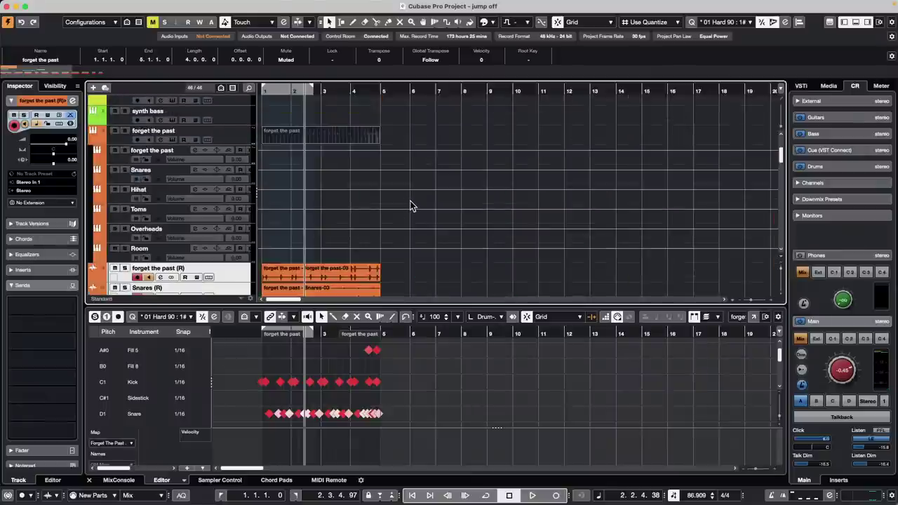
scroll(410, 206, "up", 2)
scroll(411, 205, "down", 10)
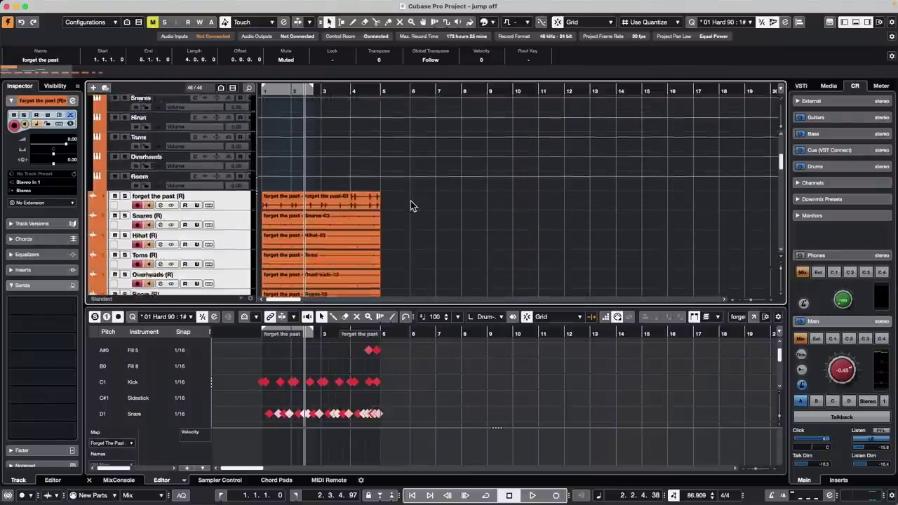
scroll(372, 193, "up", 1)
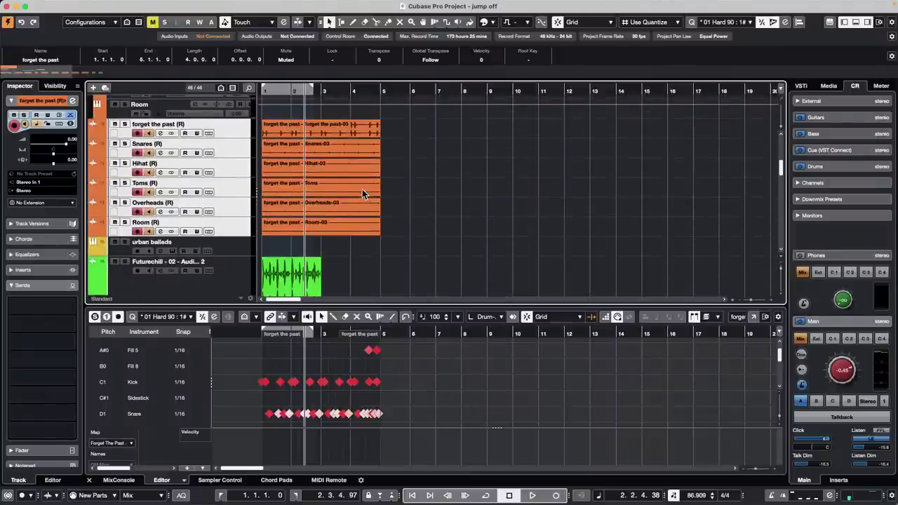
right_click(301, 143)
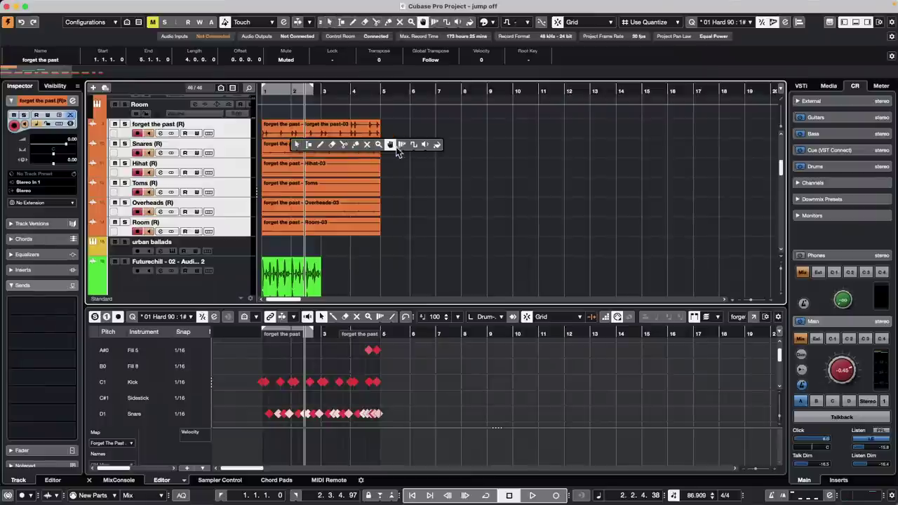
left_click(344, 143)
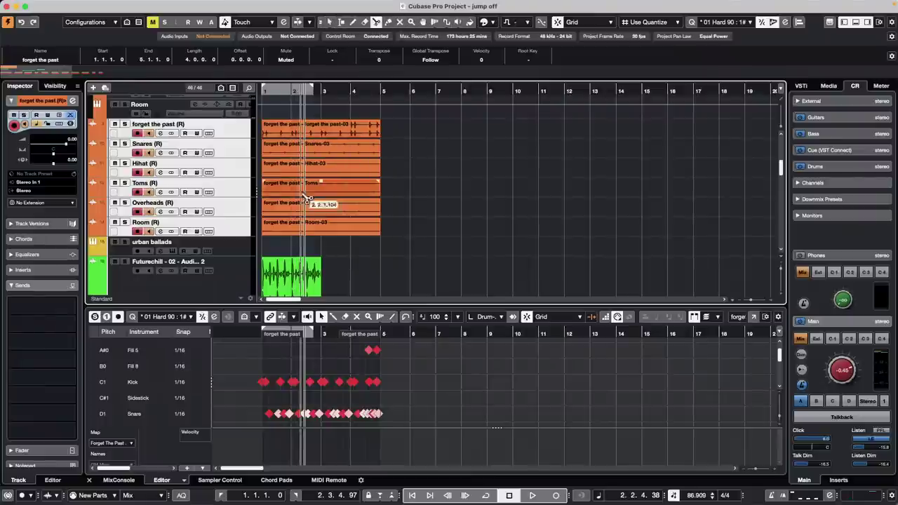
Undo the multi-output drum render and return to the original "forget the past" MIDI part
key("super+z")
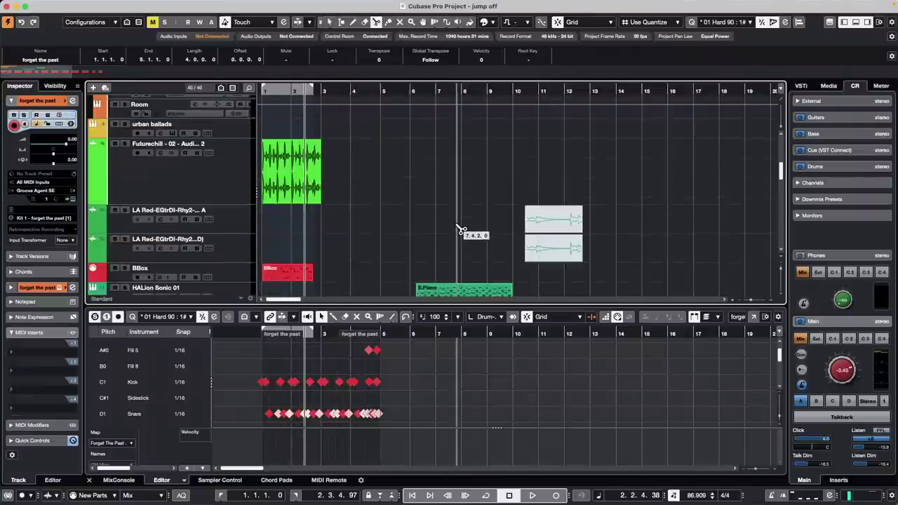
scroll(291, 219, "up", 6)
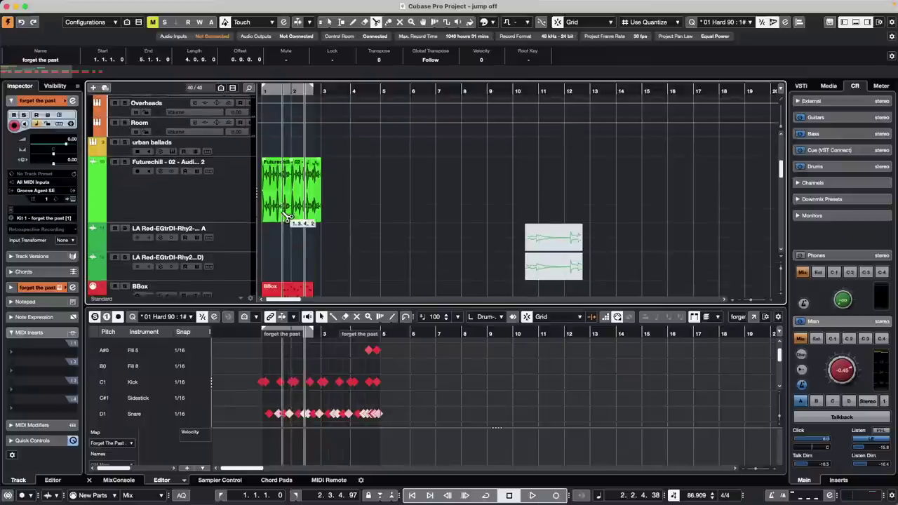
scroll(290, 220, "up", 3)
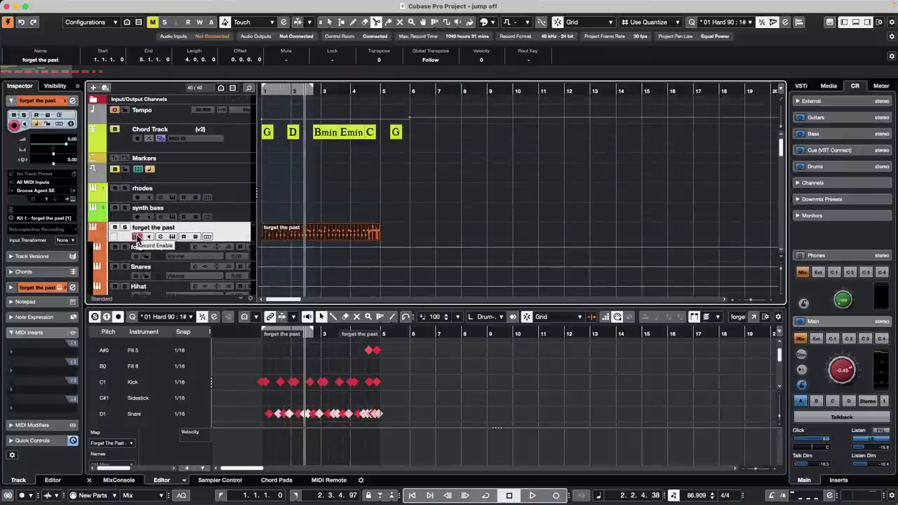
Hide the output lanes beneath the "forget the past" track and switch back to the Object Selection tool
left_click(138, 237)
left_click(139, 237)
left_click(92, 237)
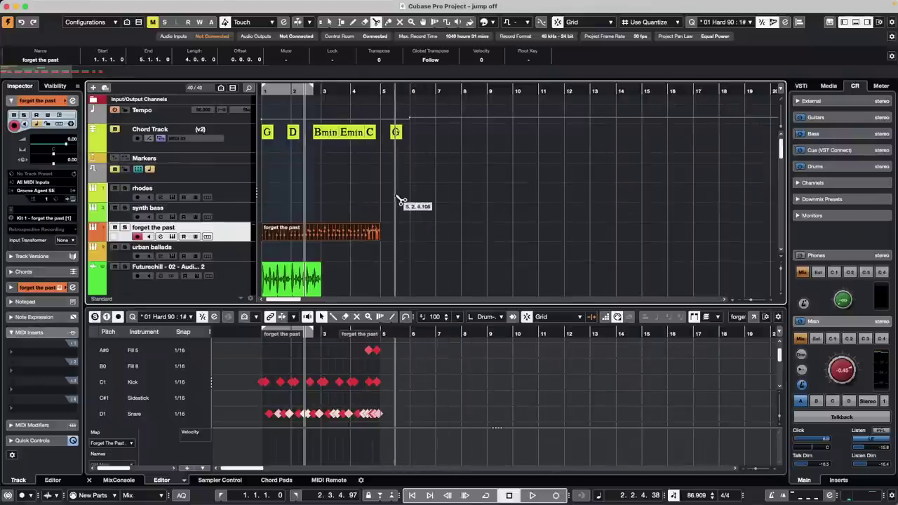
key("1")
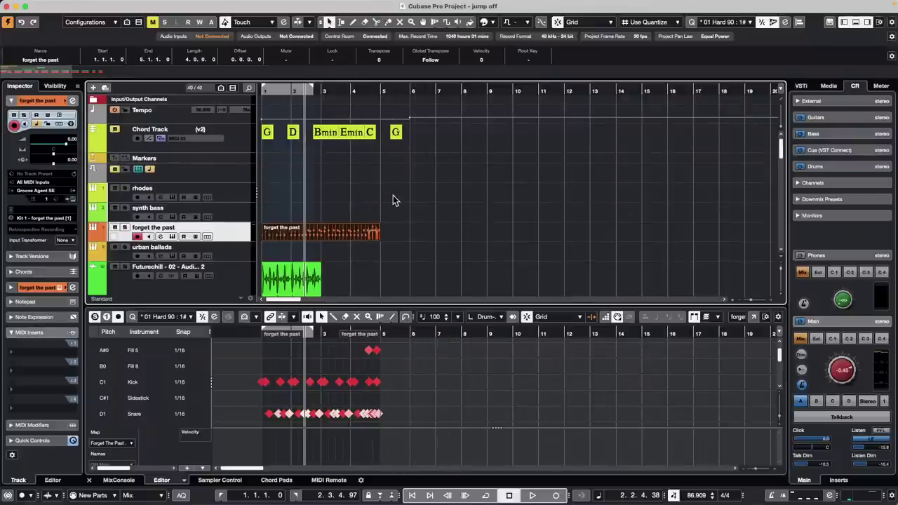
Draw an empty MIDI part on the HALion Sonic 01 track from 10.4.2.0 to about 17.2.4 and open it in the Key Editor
scroll(393, 201, "down", 1)
scroll(393, 196, "down", 2)
scroll(393, 198, "up", 3)
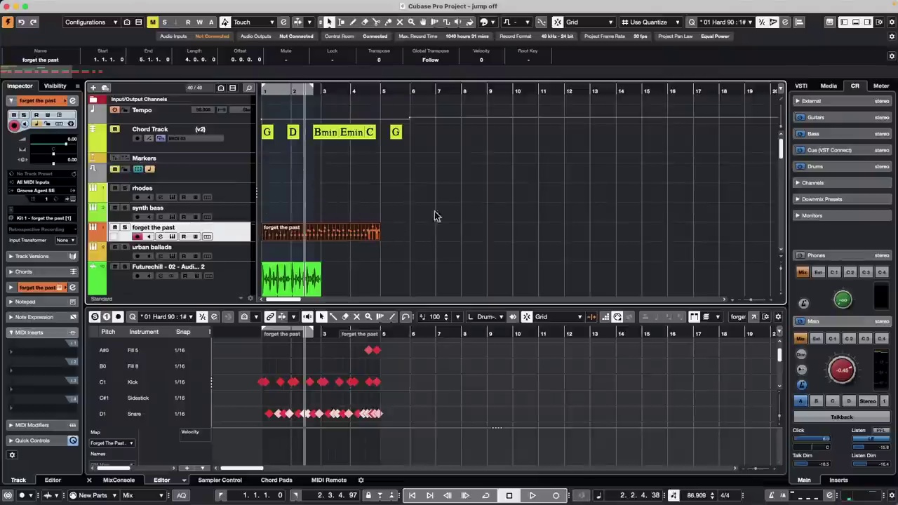
scroll(416, 238, "down", 3)
scroll(418, 238, "down", 5)
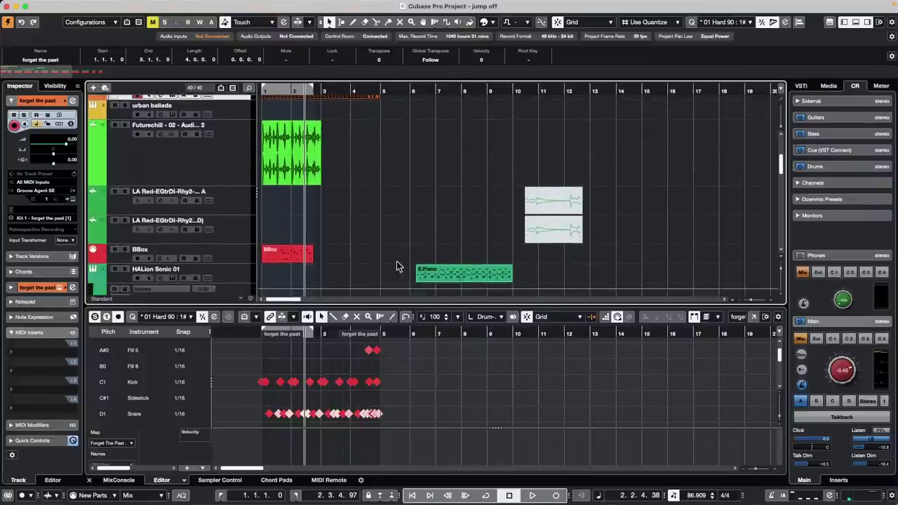
right_click(549, 271)
left_click(574, 270)
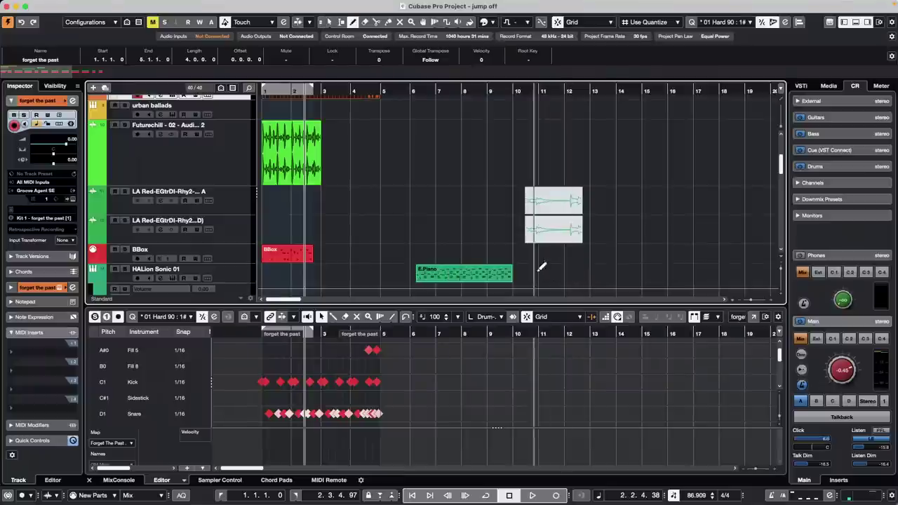
left_click_drag(537, 272, 698, 272)
double_click(592, 276)
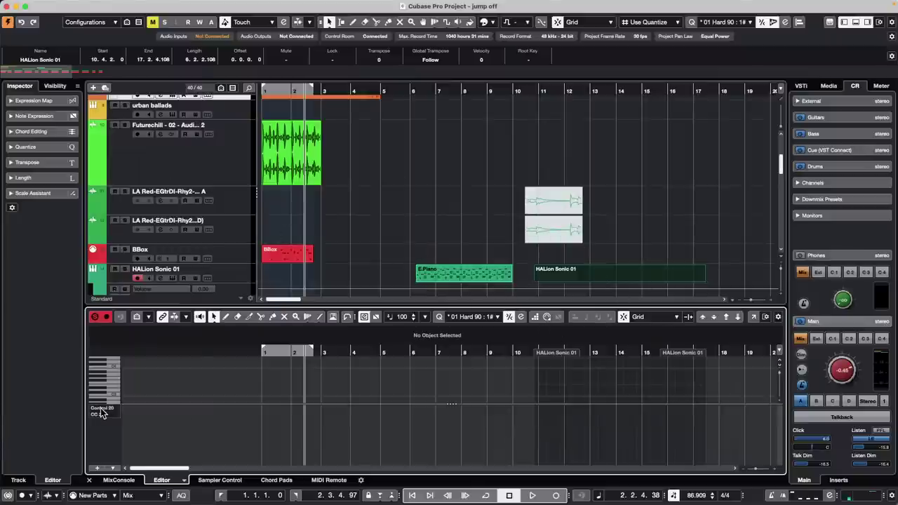
Hide the controller lanes in the lower-zone Key Editor
left_click(113, 467)
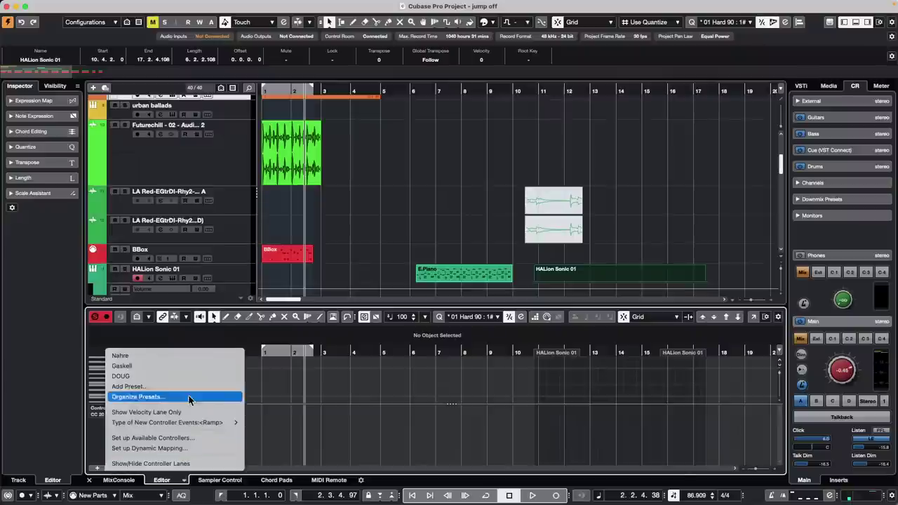
left_click(184, 463)
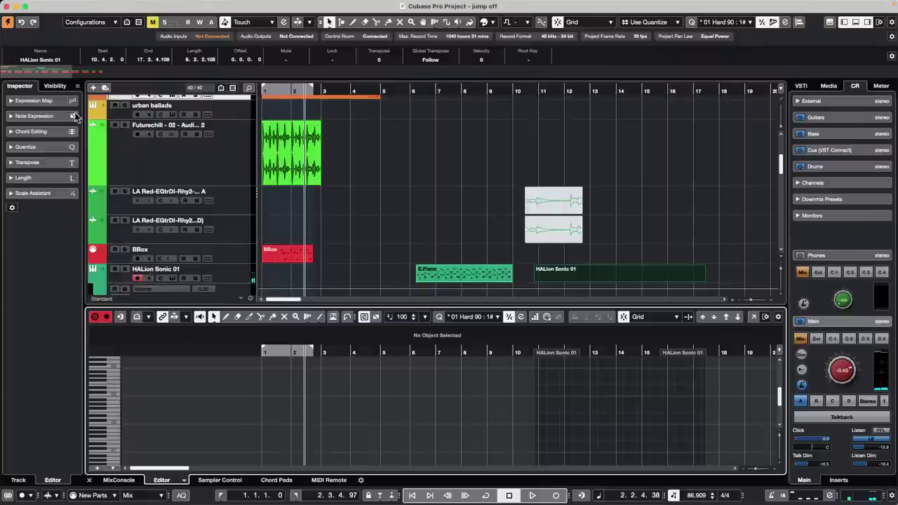
Insert the retrospective MIDI recording on the HALion Sonic 01 track as a linear recording and examine its notes in the Key Editor
left_click(237, 274)
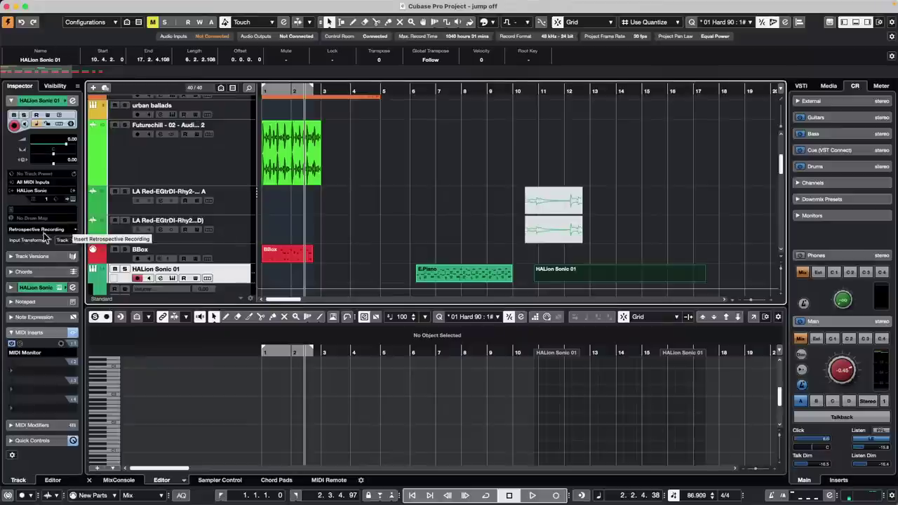
left_click(67, 229)
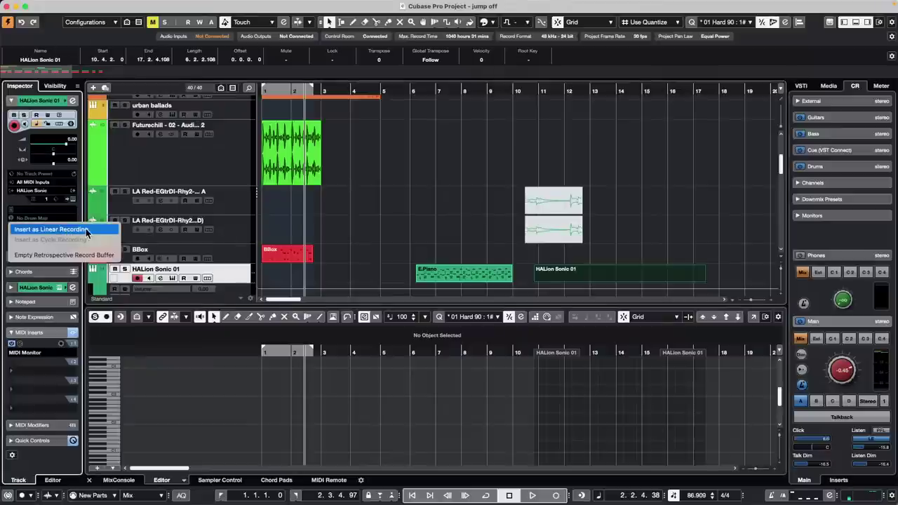
left_click(85, 229)
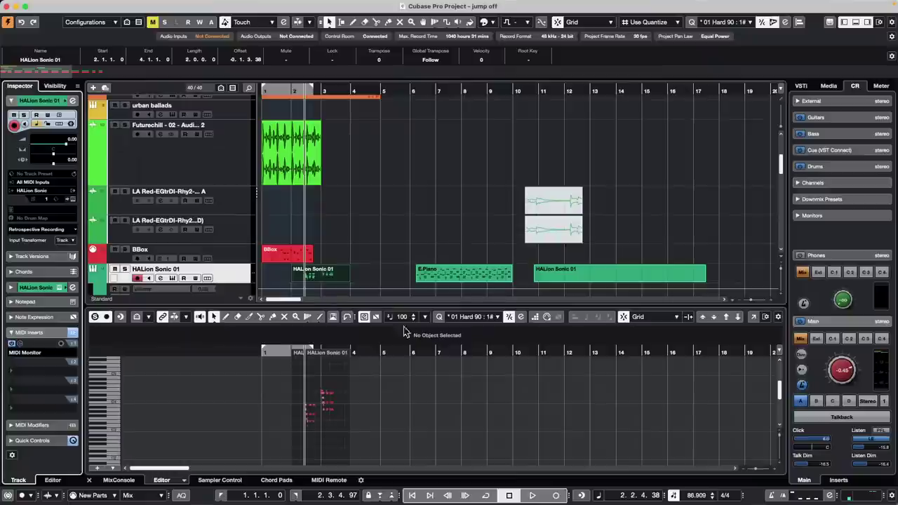
left_click_drag(355, 351, 175, 394)
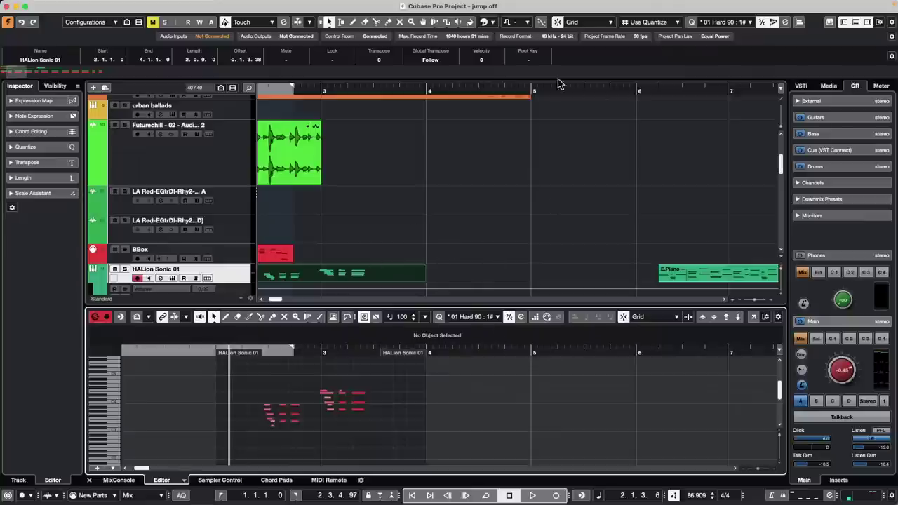
Place the project cursor at 4.4.2.0 and insert the newly played retrospective MIDI recording on the HALion Sonic 01 track
left_click(529, 89)
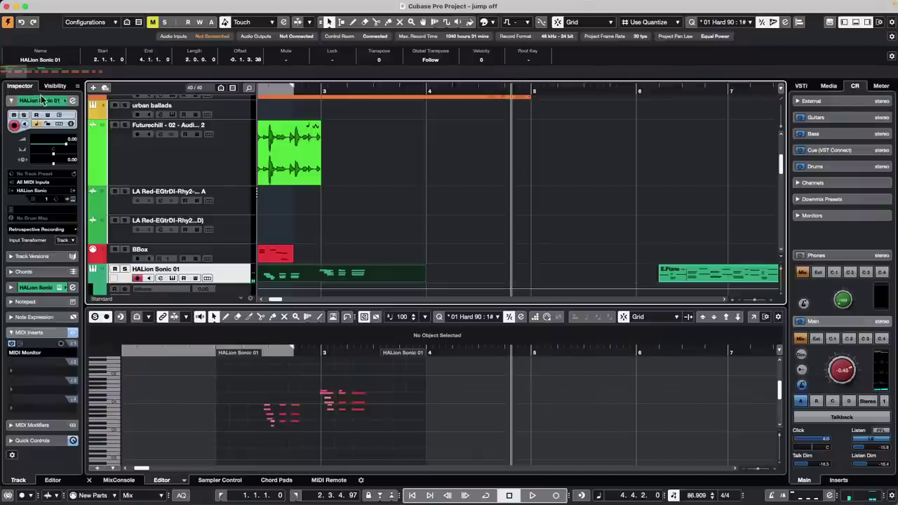
left_click(68, 230)
left_click(68, 229)
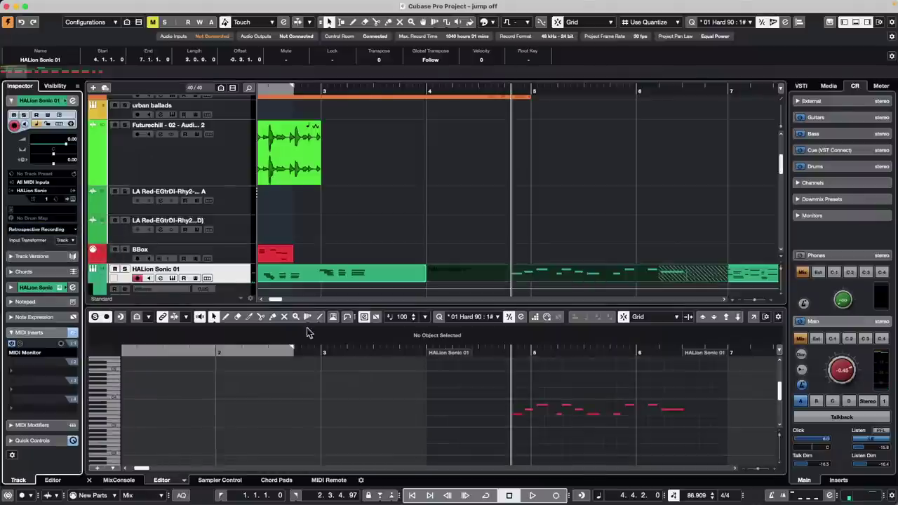
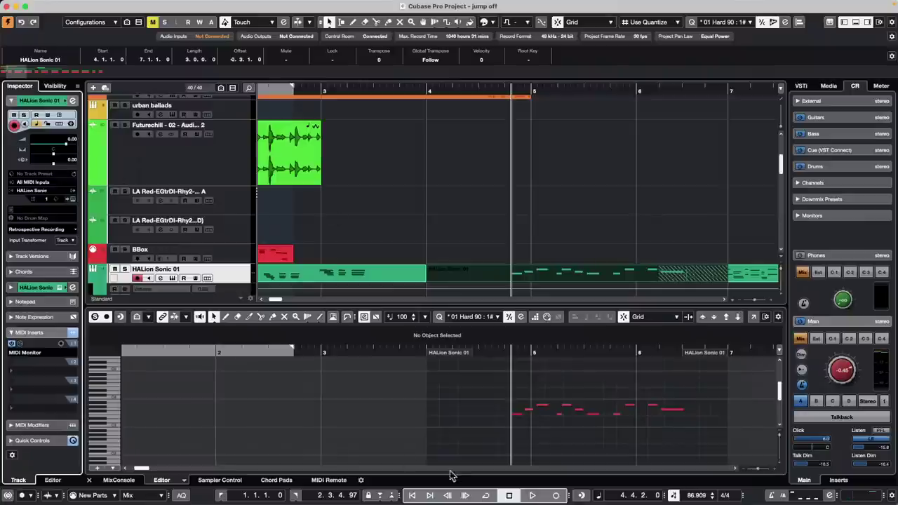
Show the MIDI Remote in the lower zone and open the HALion Sonic 01 part starting at 10.4.2.0 in a separate Key Editor window
left_click(322, 480)
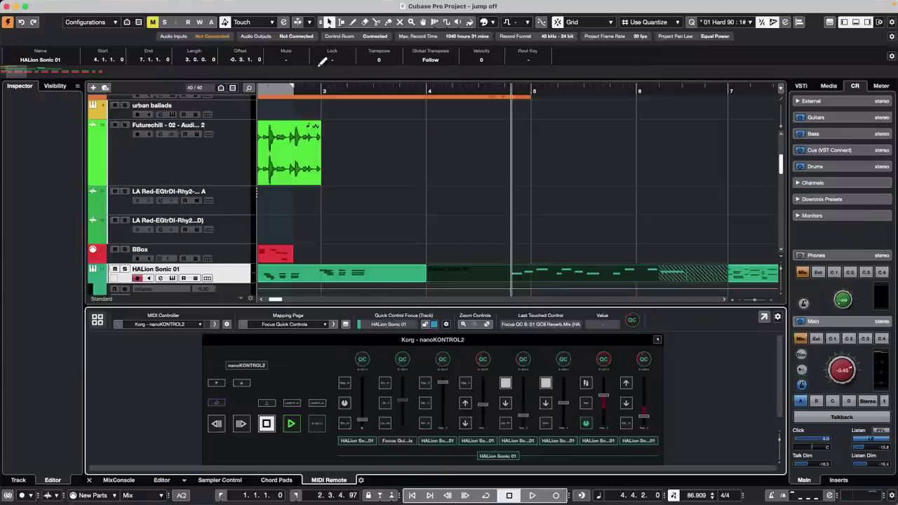
left_click(309, 87)
left_click_drag(310, 87, 317, 45)
scroll(405, 165, "down", 1)
scroll(406, 165, "down", 5)
scroll(365, 164, "up", 4)
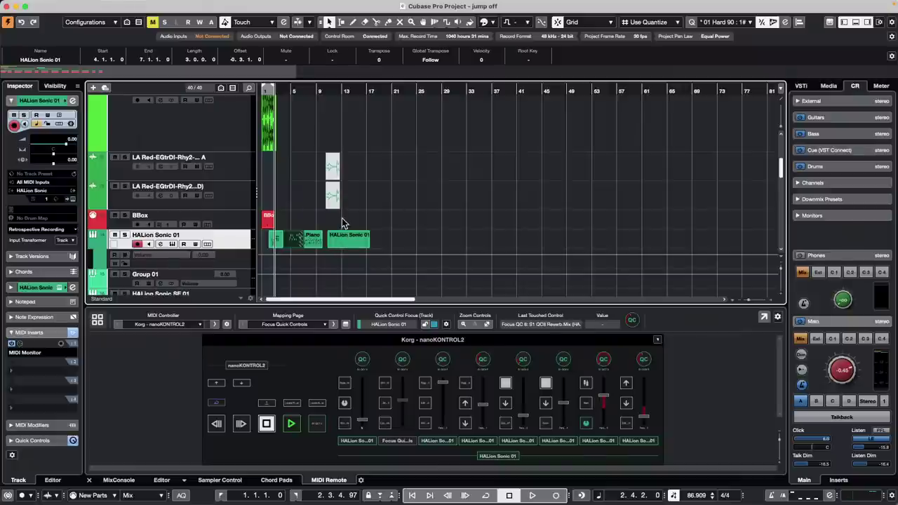
left_click(347, 240)
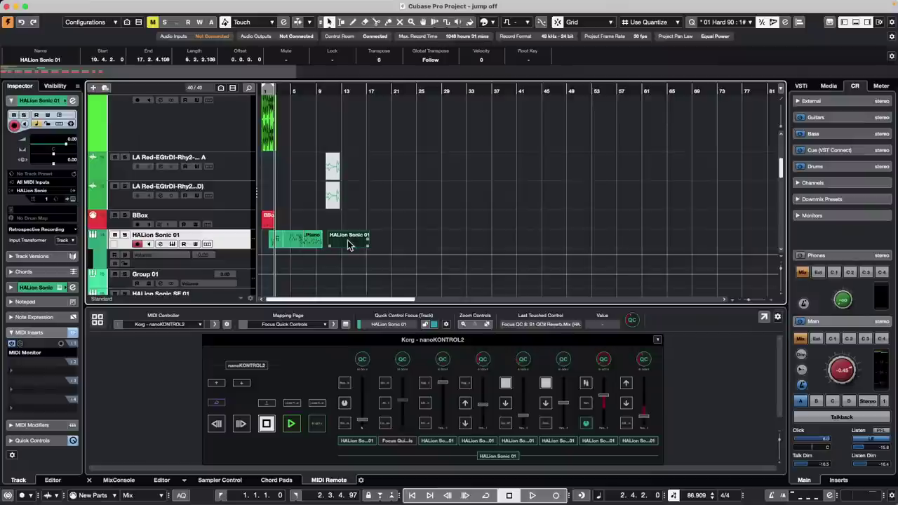
double_click(347, 240)
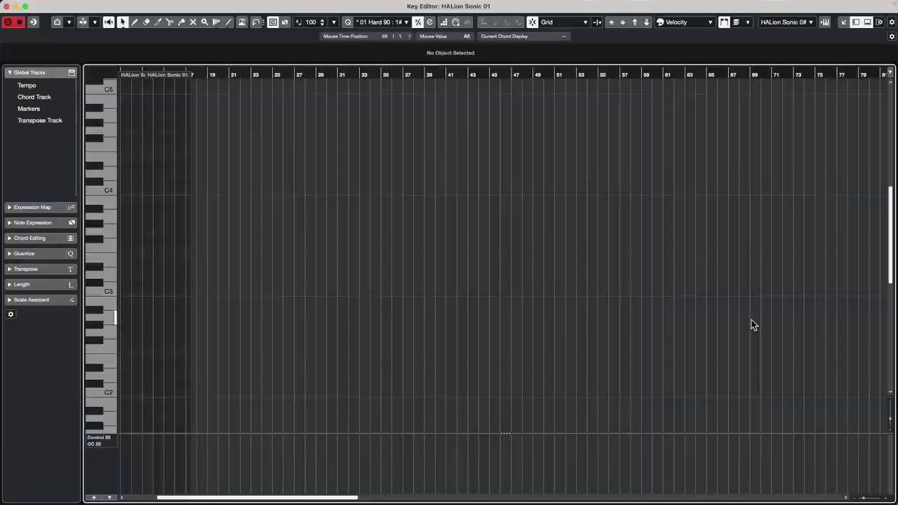
Place the cursor just before the HALion Sonic 01 part and open the controller type choices for the CC 20 lane
left_click(754, 316)
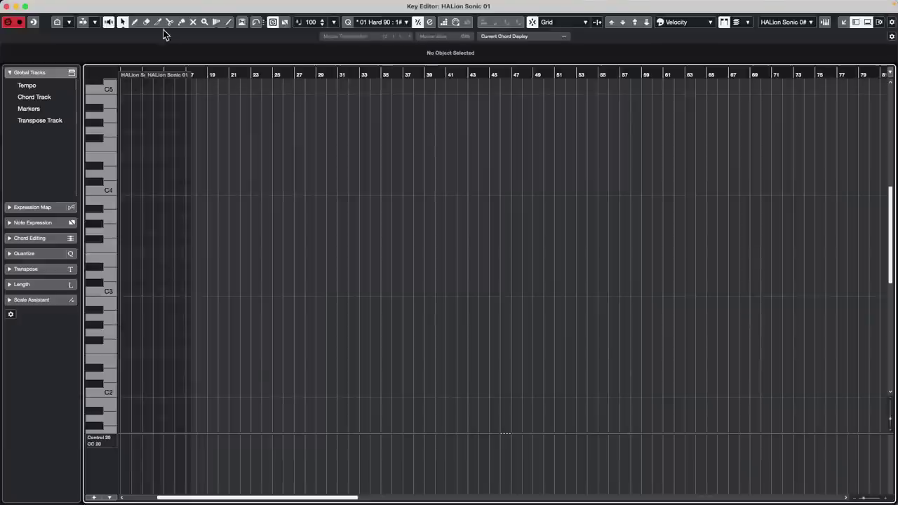
left_click_drag(228, 74, 225, 138)
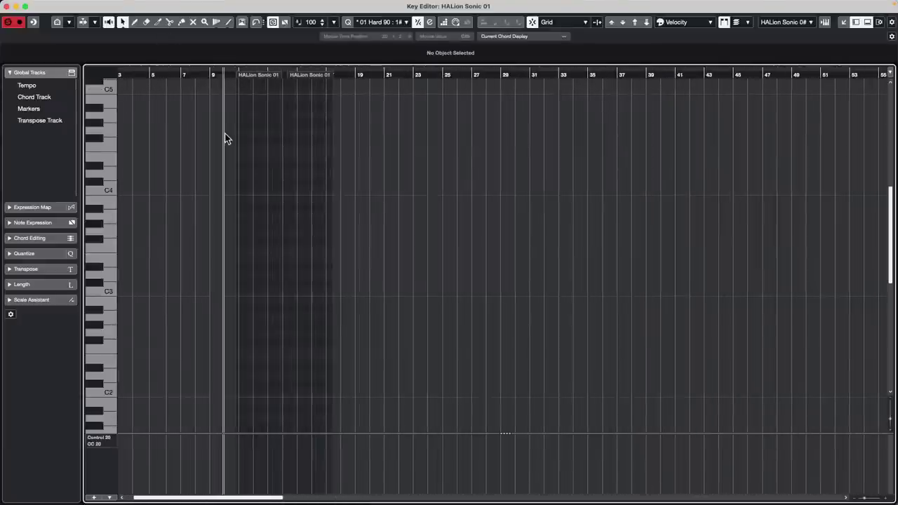
left_click(102, 440)
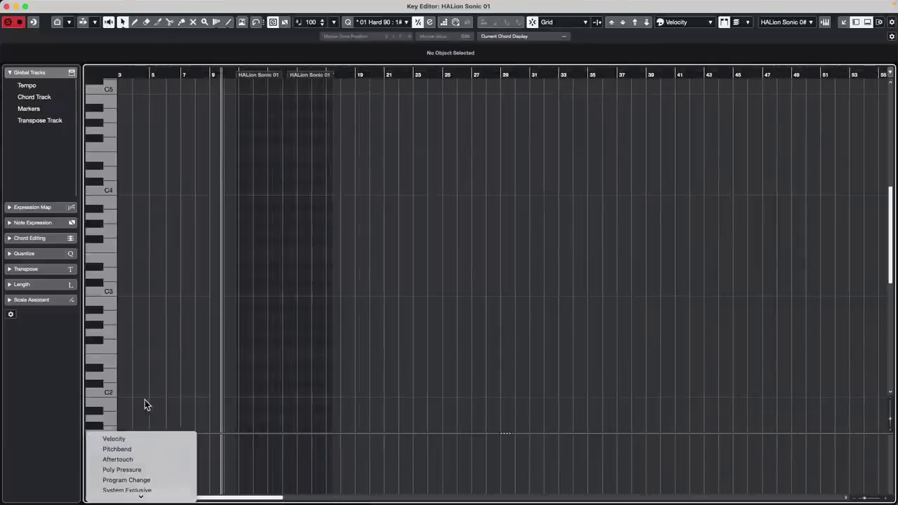
Show Program Change in the controller lane, draw four stepped events from bar 10 (about 85) and bar 14 (106) onward, and close the Key Editor
mouse_move(141, 495)
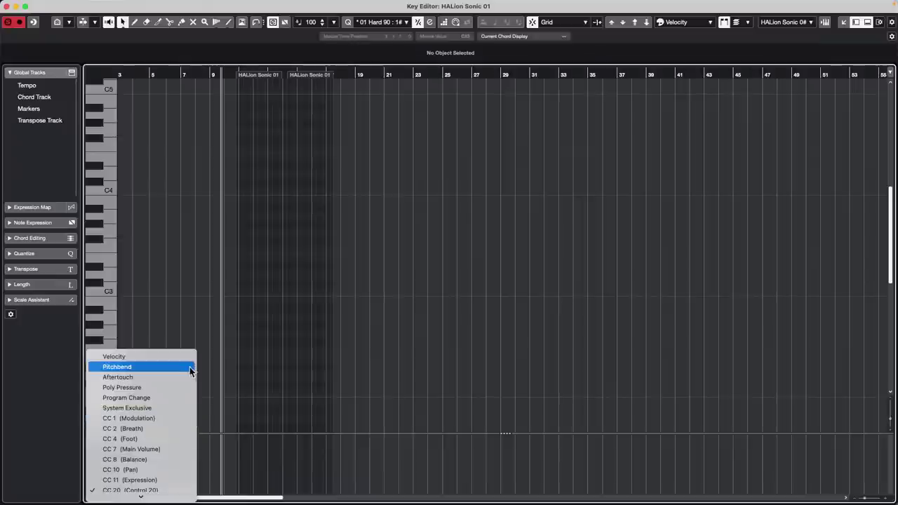
left_click(190, 397)
right_click(225, 462)
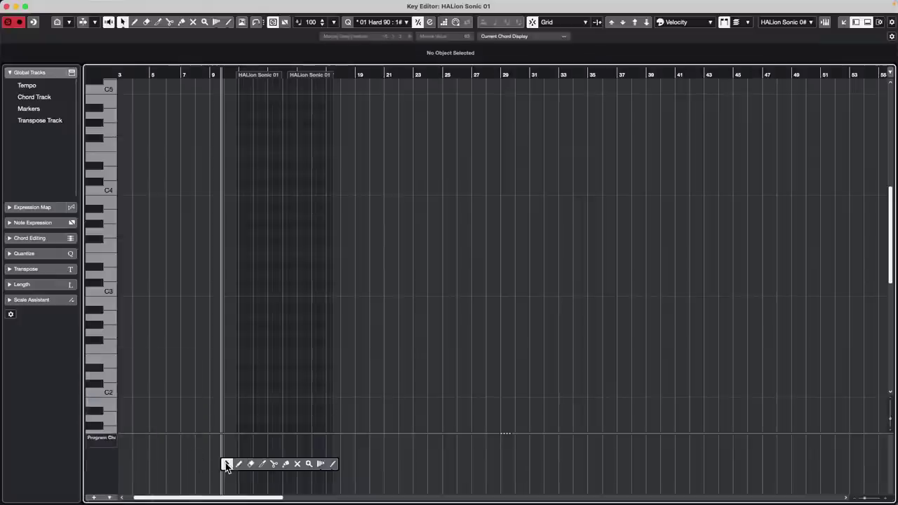
left_click(238, 463)
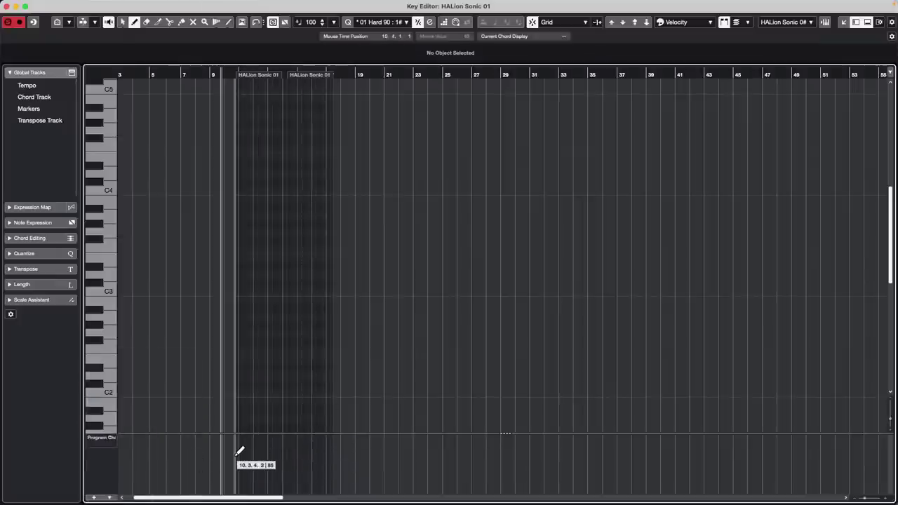
left_click(236, 455)
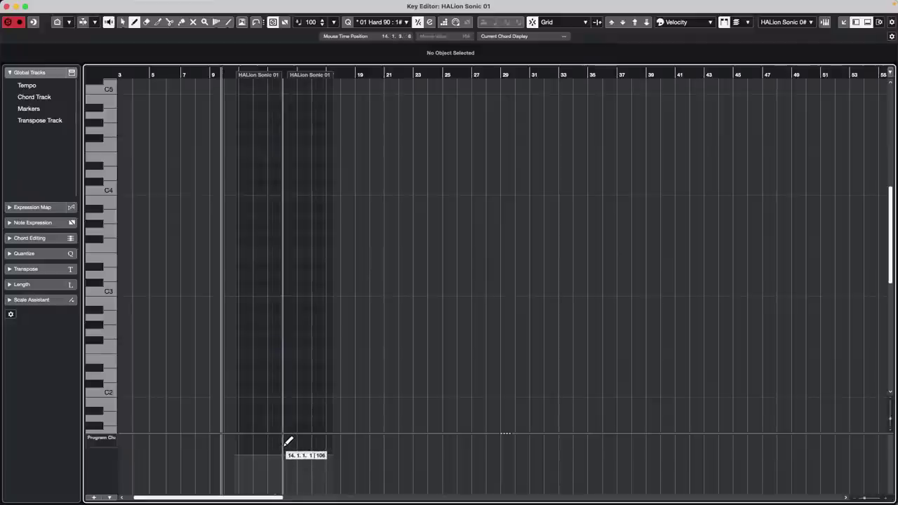
left_click(284, 445)
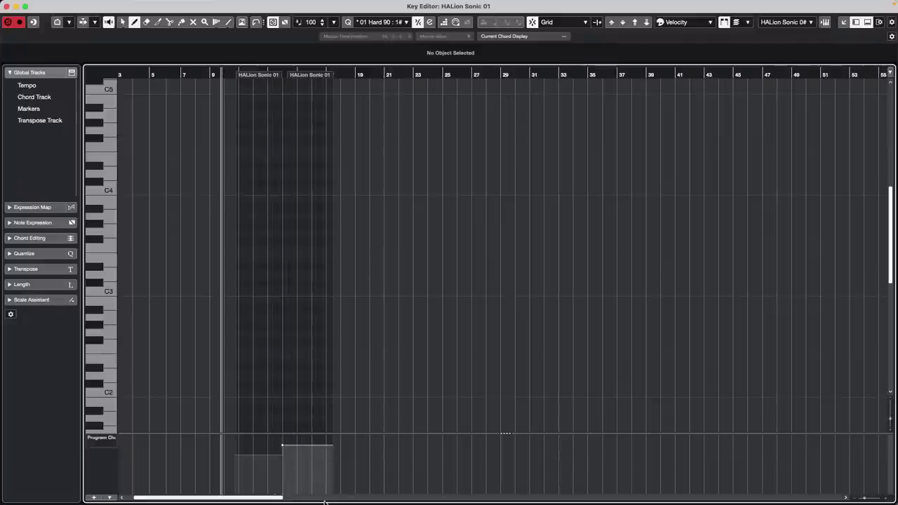
left_click(304, 463)
left_click(317, 452)
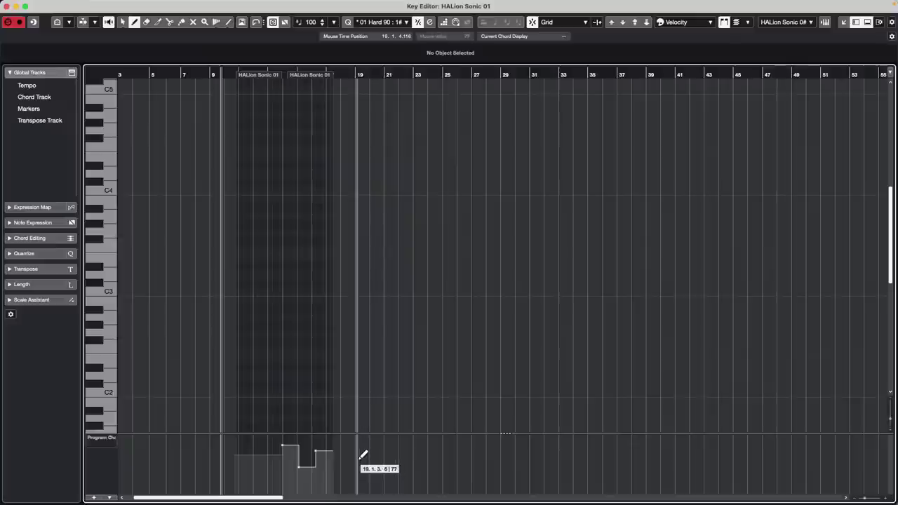
left_click(7, 6)
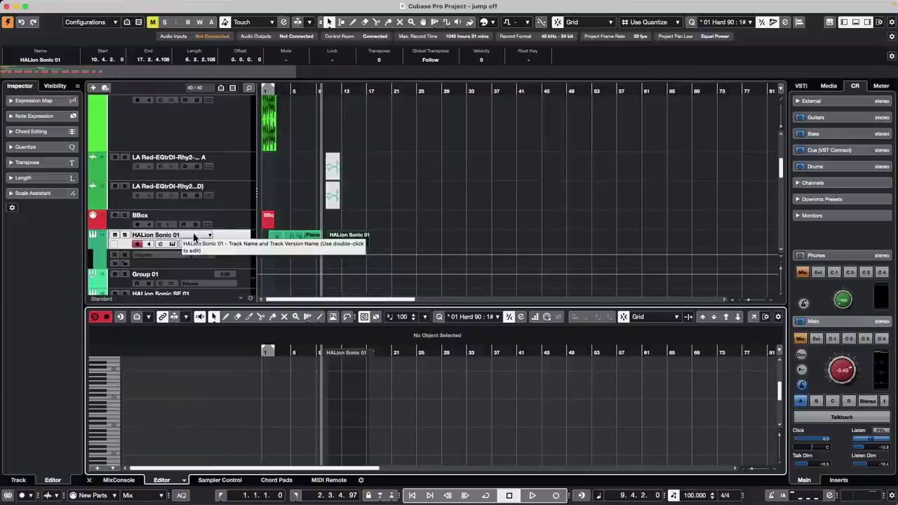
Rename the HALion Sonic 01 track as rhodes
double_click(194, 236)
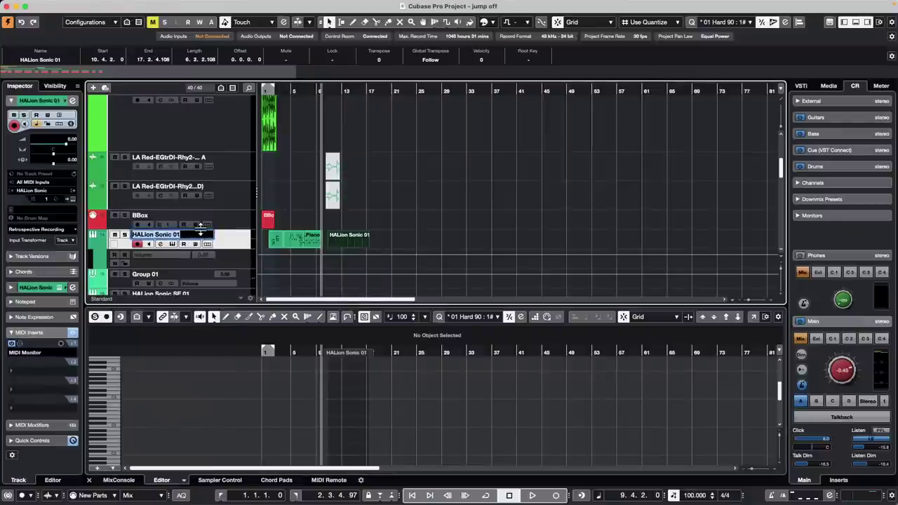
type("rhodes")
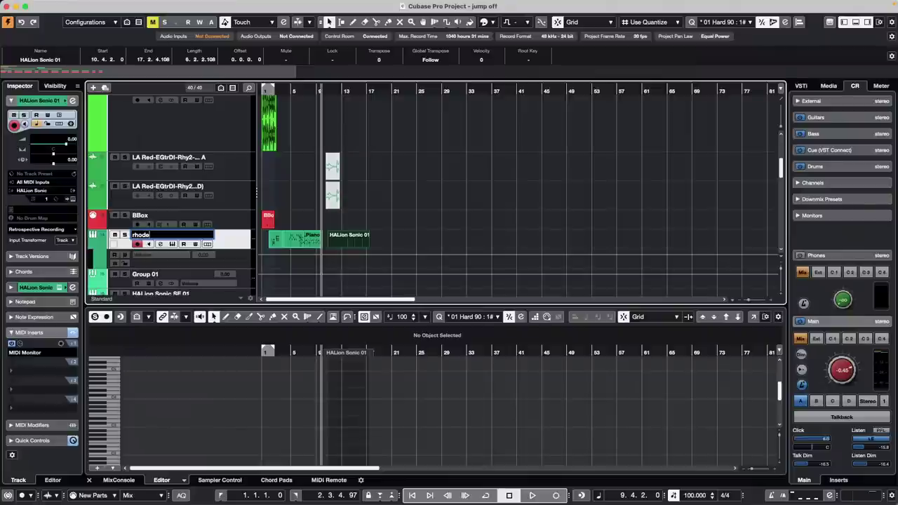
key("Return")
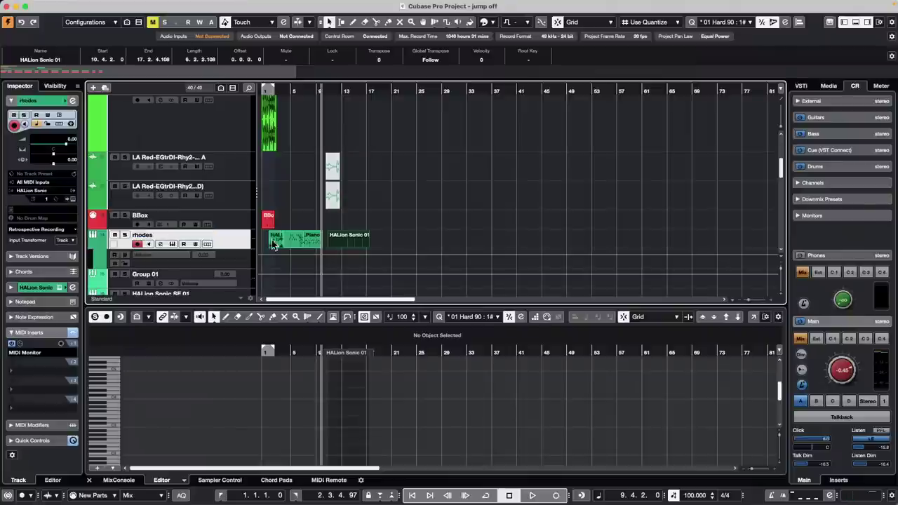
Duplicate the rhodes track with its parts and fold away the original track's automation lane
right_click(238, 246)
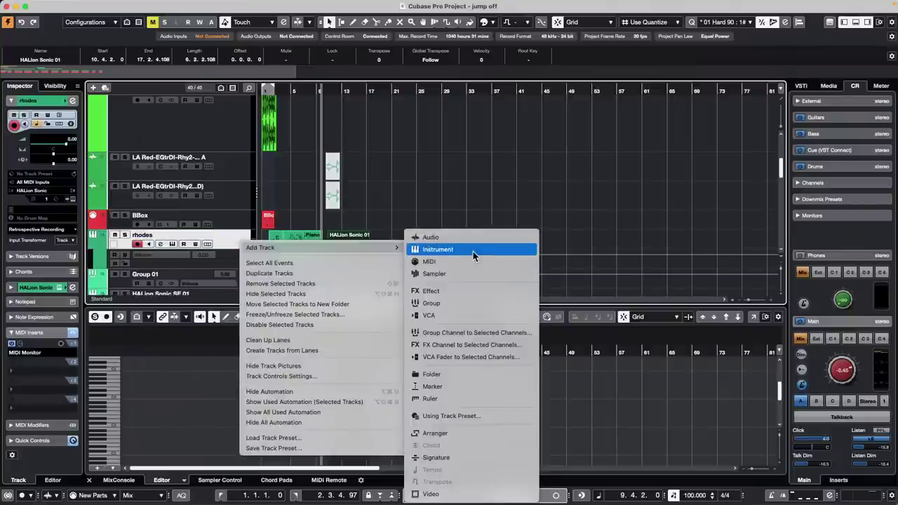
left_click(321, 273)
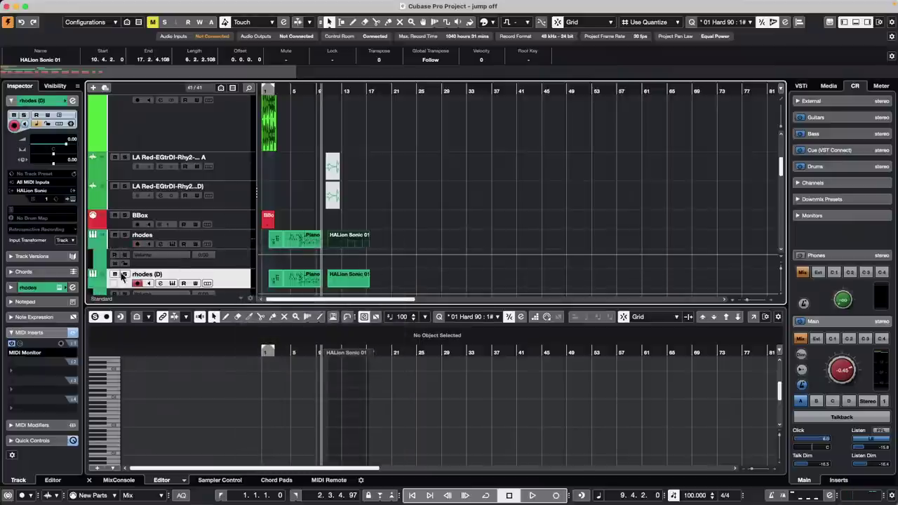
left_click(92, 244)
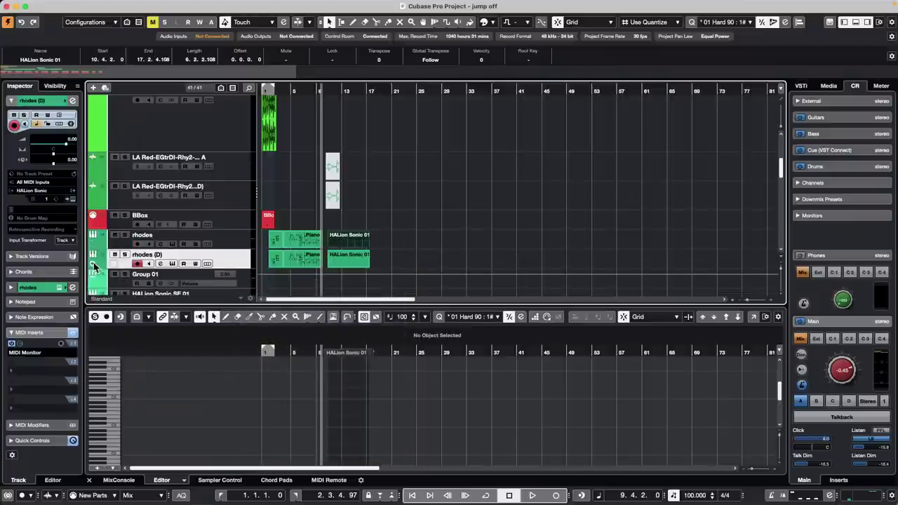
Step the selection back and forth among the BBox, rhodes and rhodes (D) tracks to compare them and their parts in the lower editor
left_click(216, 236)
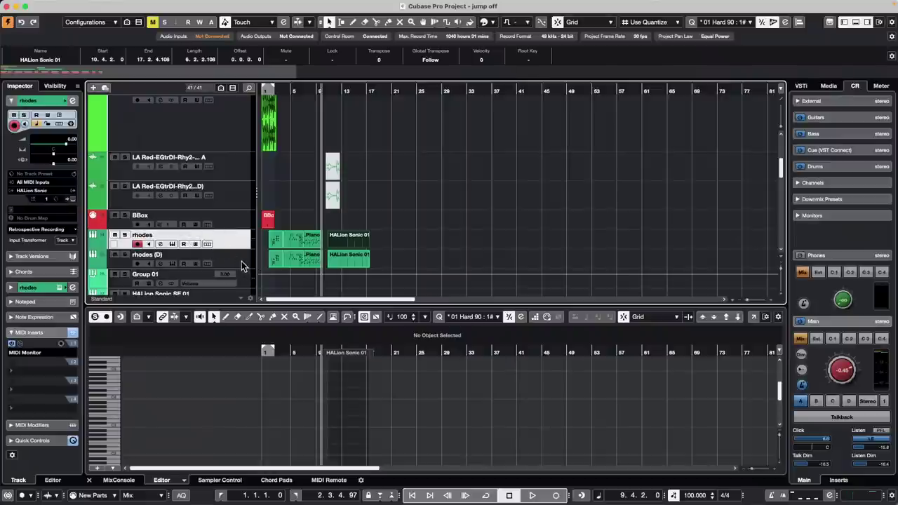
left_click(241, 264)
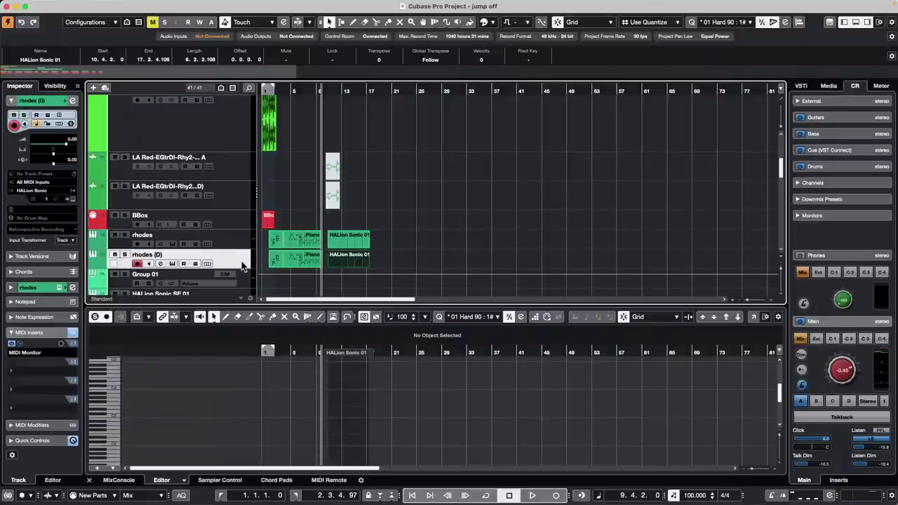
scroll(242, 265, "down", 10)
scroll(241, 265, "up", 4)
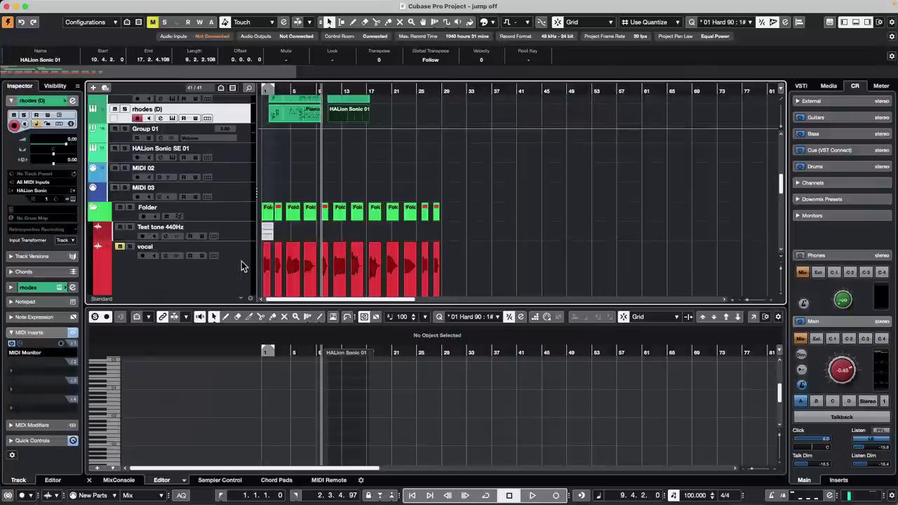
key("Up")
key("Down")
key("Down")
key("Up")
key("Up")
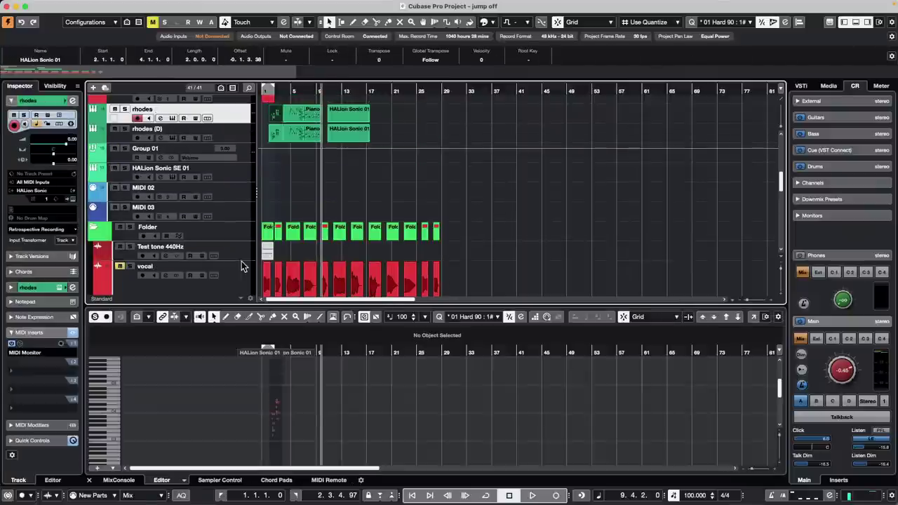
key("Down")
key("Up")
key("Up")
key("Down")
key("Down")
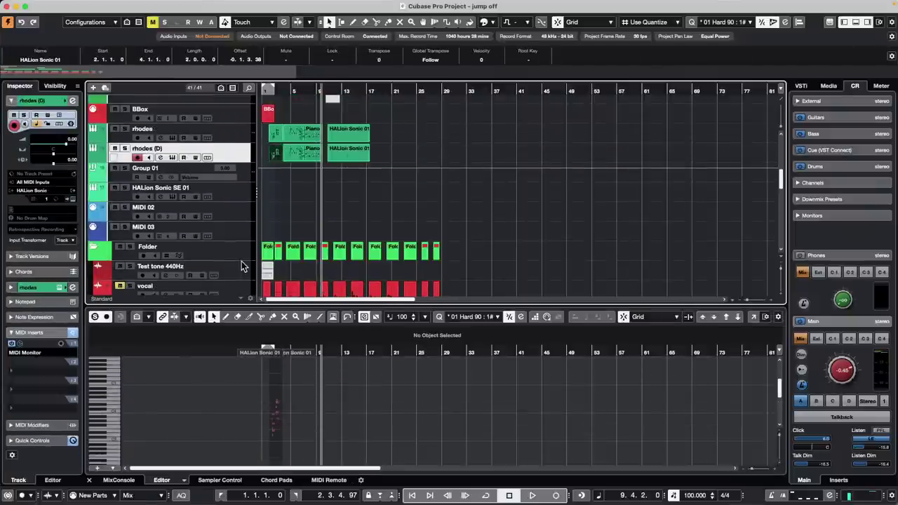
key("Up")
key("Up")
key("Down")
key("Down")
key("Up")
key("Up")
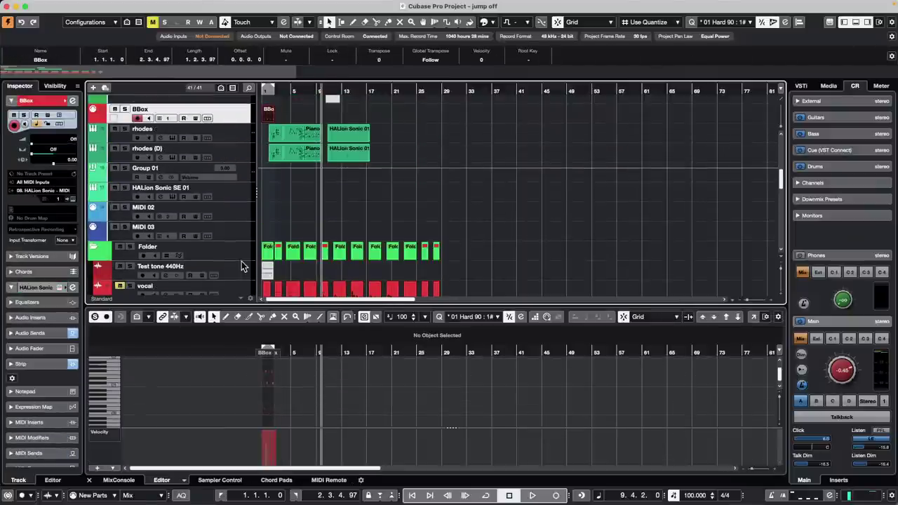
key("Down")
key("Down")
key("Up")
key("Up")
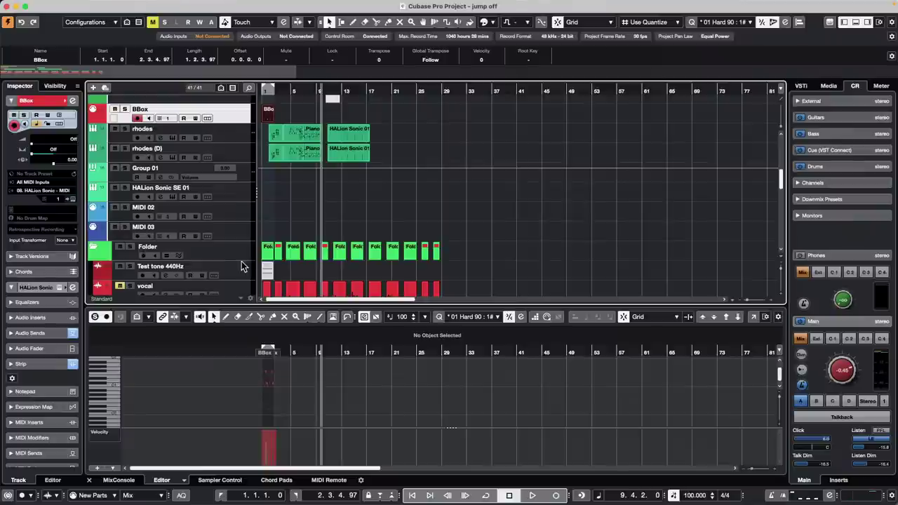
Open the second part on the rhodes (D) track in the lower editor and show its Program Change controller lane
left_click(345, 155)
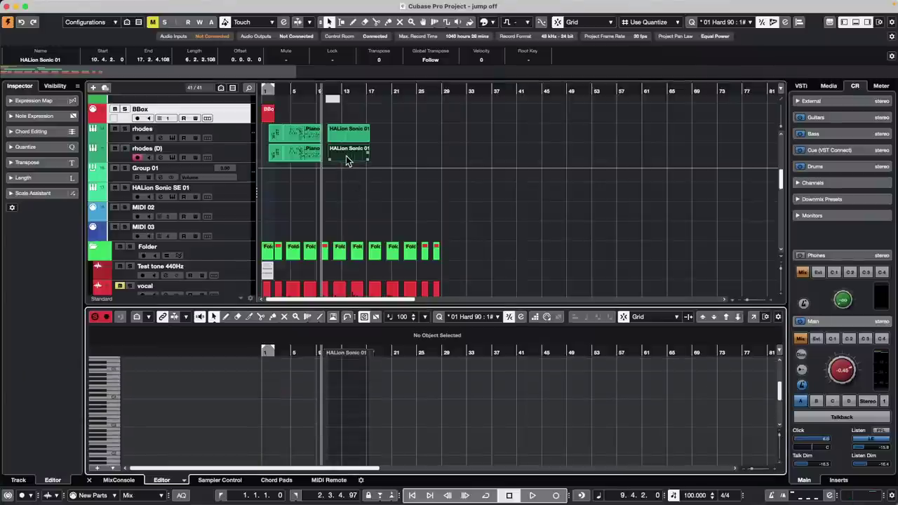
left_click(110, 468)
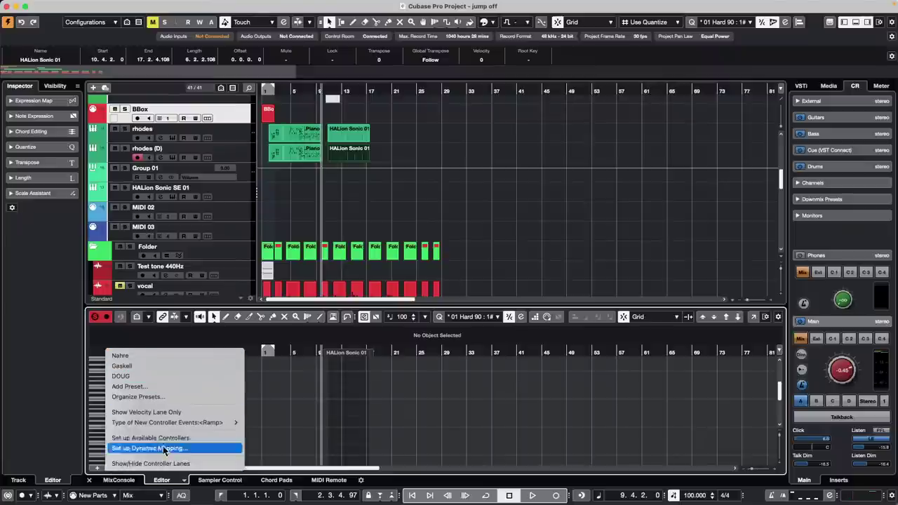
left_click(155, 464)
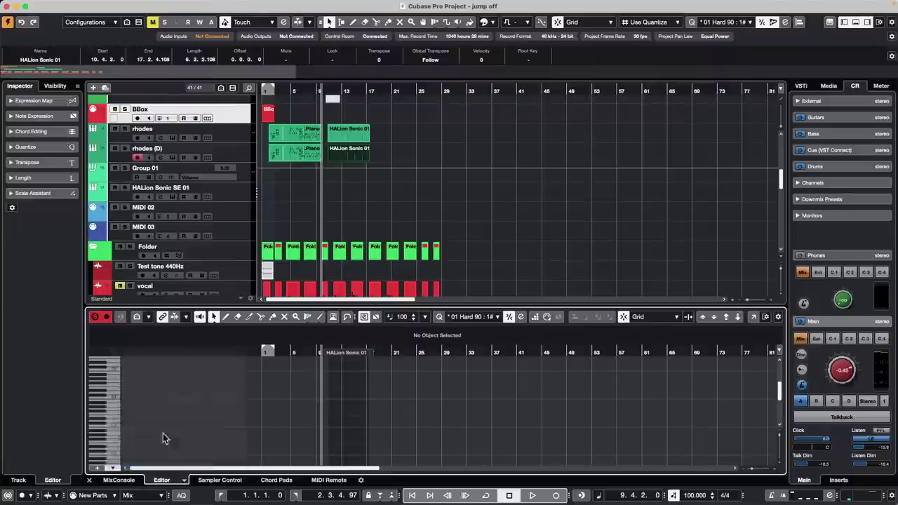
left_click(115, 413)
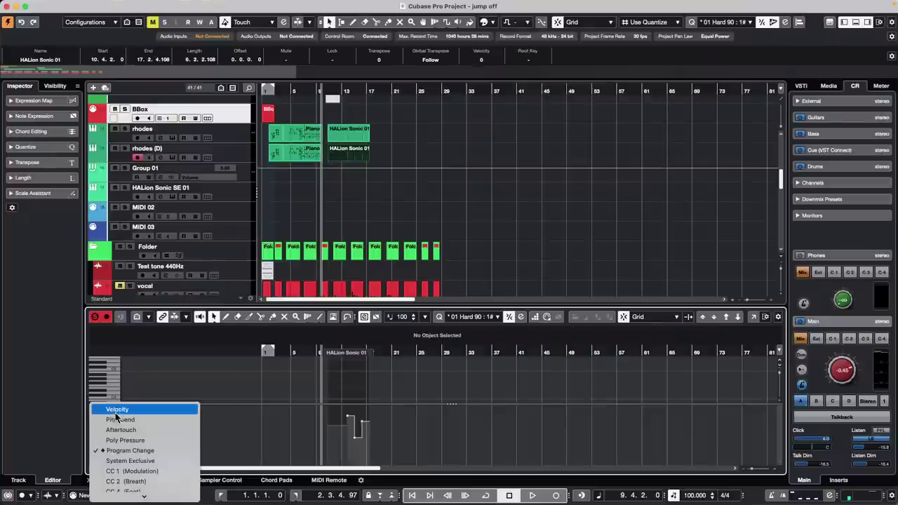
left_click(166, 451)
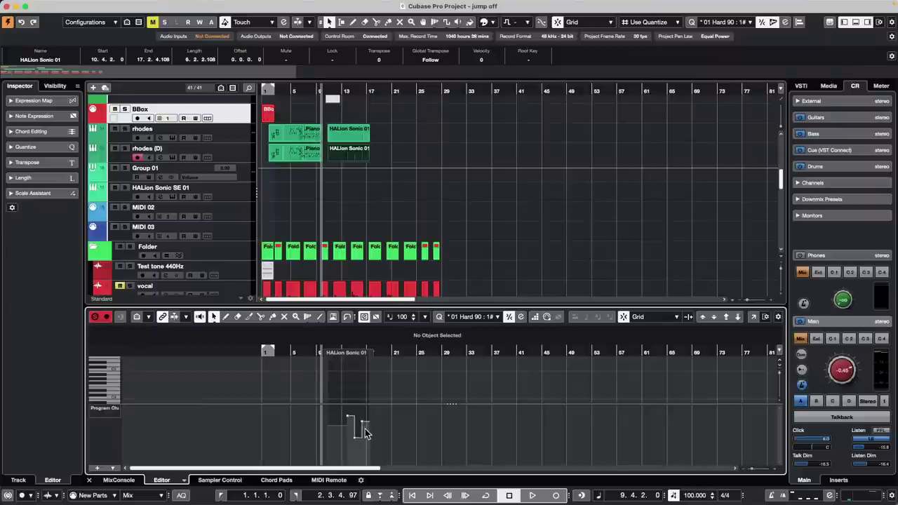
Create a new empty project in the Atmos guitar project folder
mouse_move(402, 0)
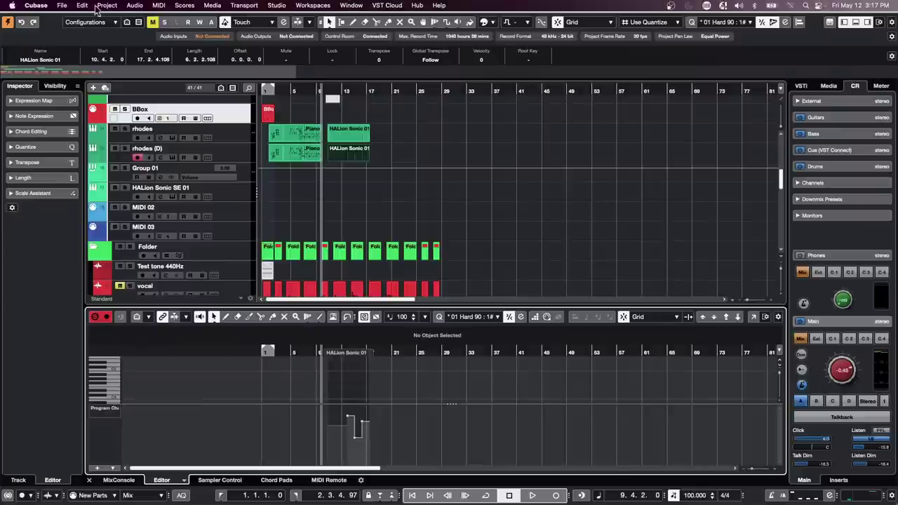
left_click(63, 6)
mouse_move(99, 223)
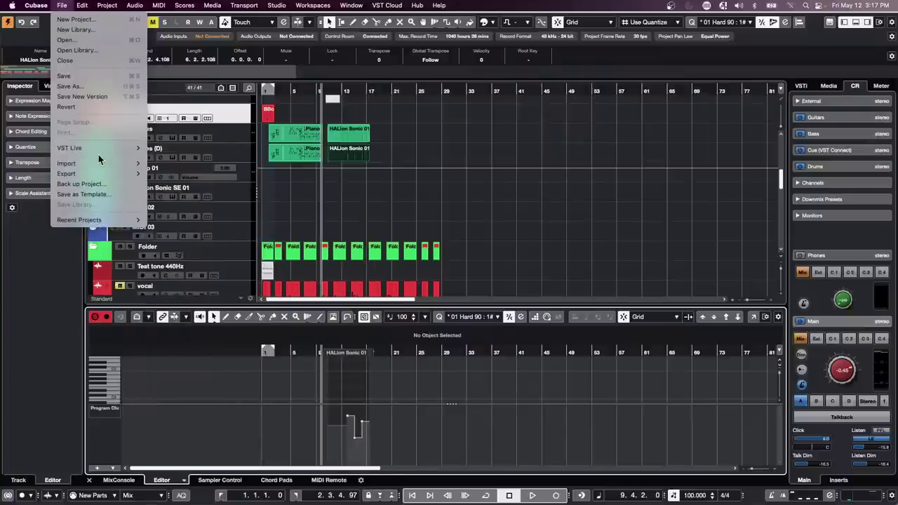
left_click(75, 19)
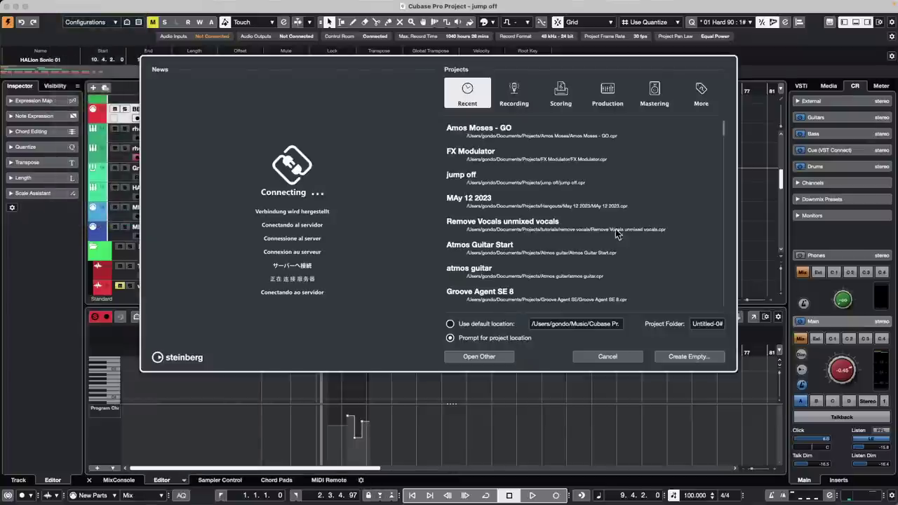
left_click(689, 356)
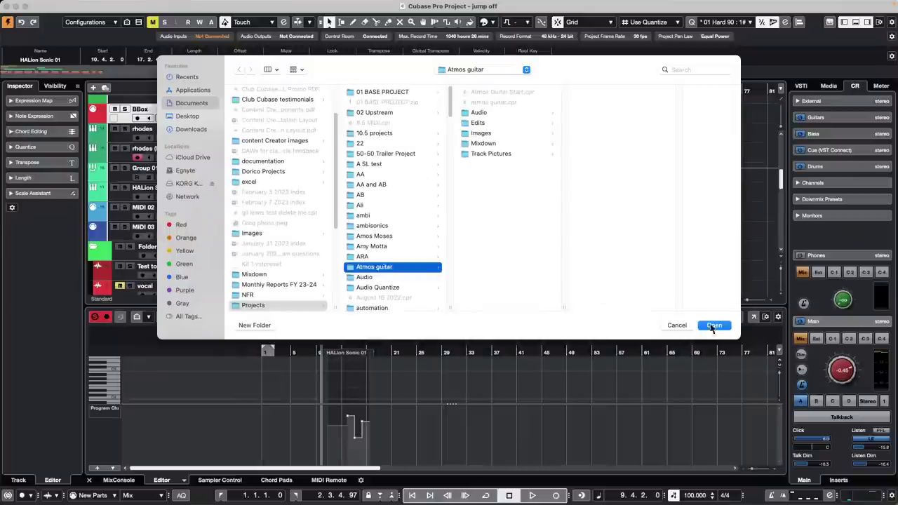
left_click(714, 327)
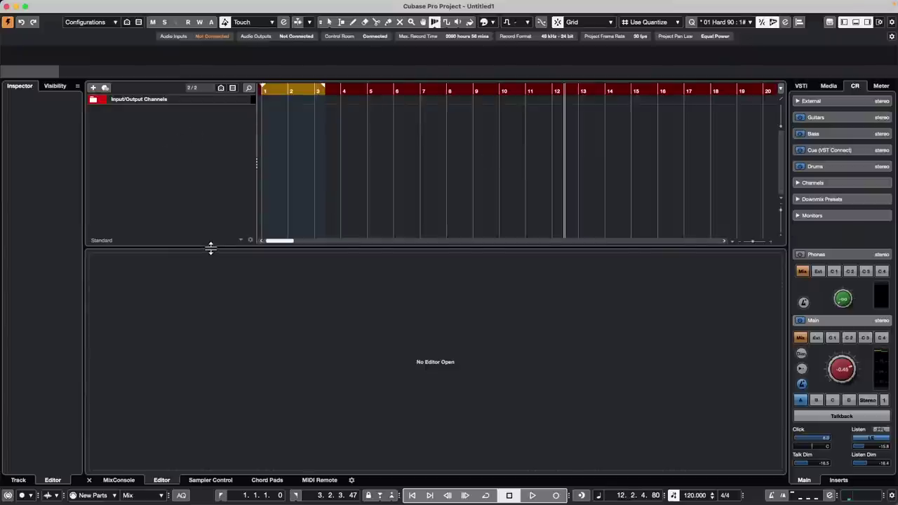
Enlarge the track area and add an instrument track using Groove Agent SE
left_click_drag(210, 249, 205, 306)
right_click(145, 158)
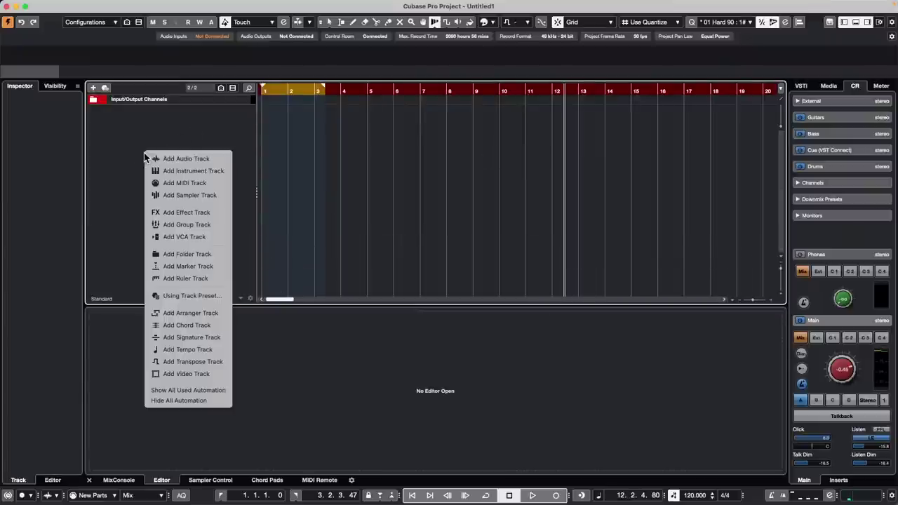
key("Return")
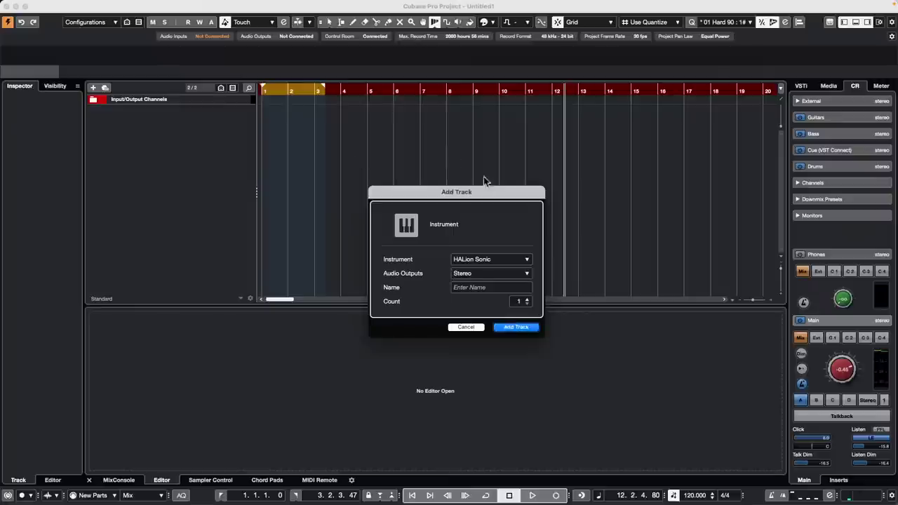
left_click(482, 260)
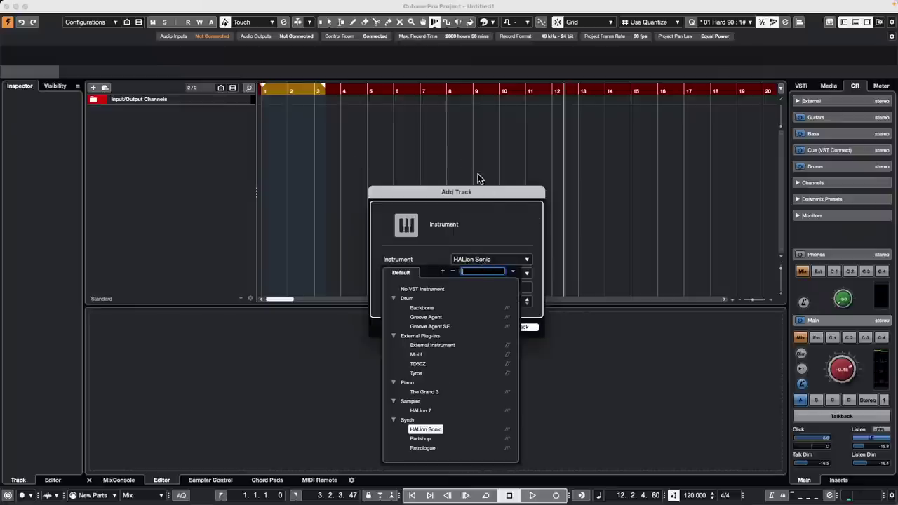
left_click(461, 327)
left_click(522, 328)
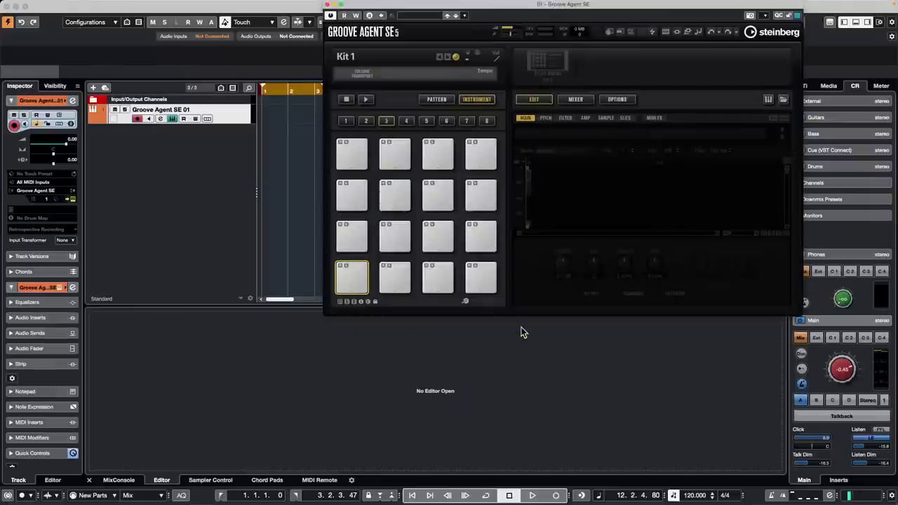
Reposition the Groove Agent SE window and search the GA Library in Loops & Samples for "kick"
left_click_drag(510, 12, 351, 25)
left_click(830, 86)
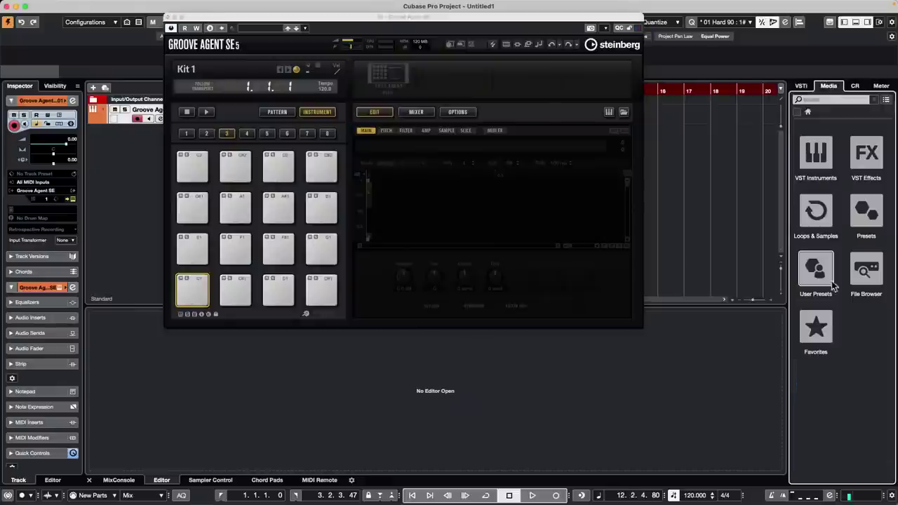
left_click(818, 214)
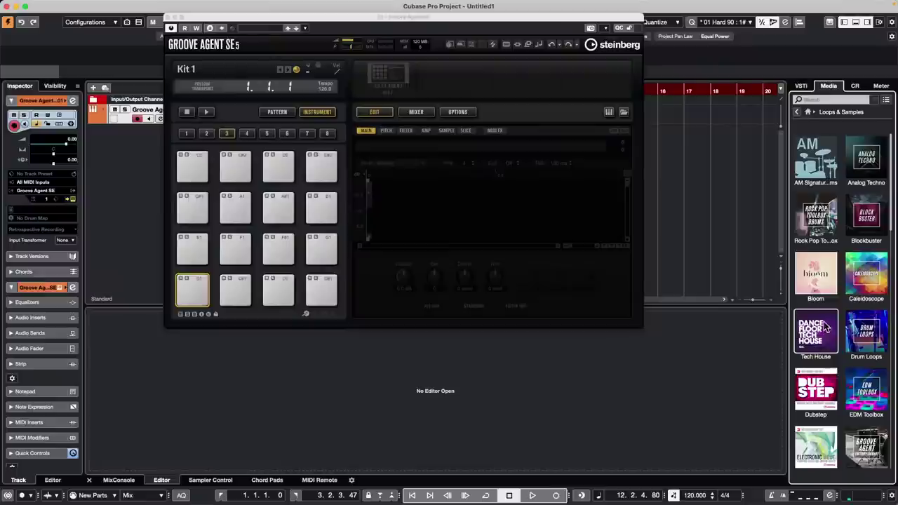
scroll(825, 327, "down", 2)
left_click(868, 386)
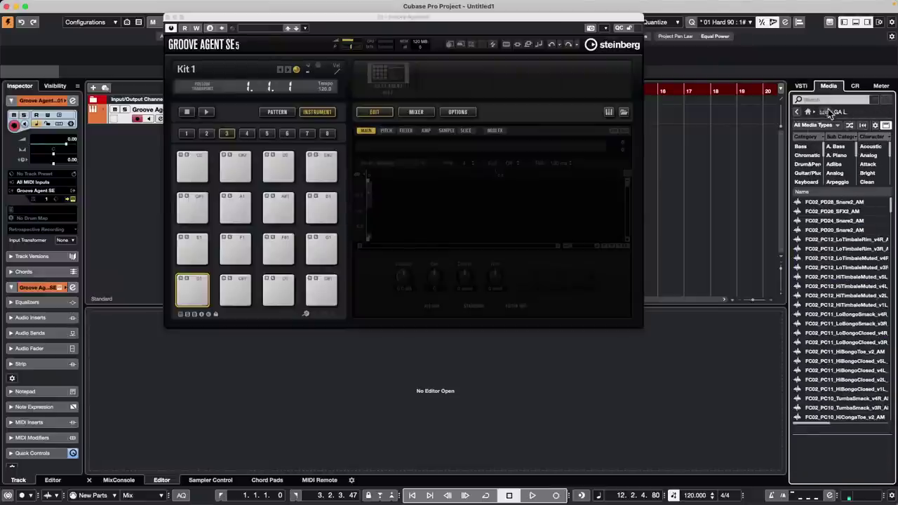
left_click(824, 102)
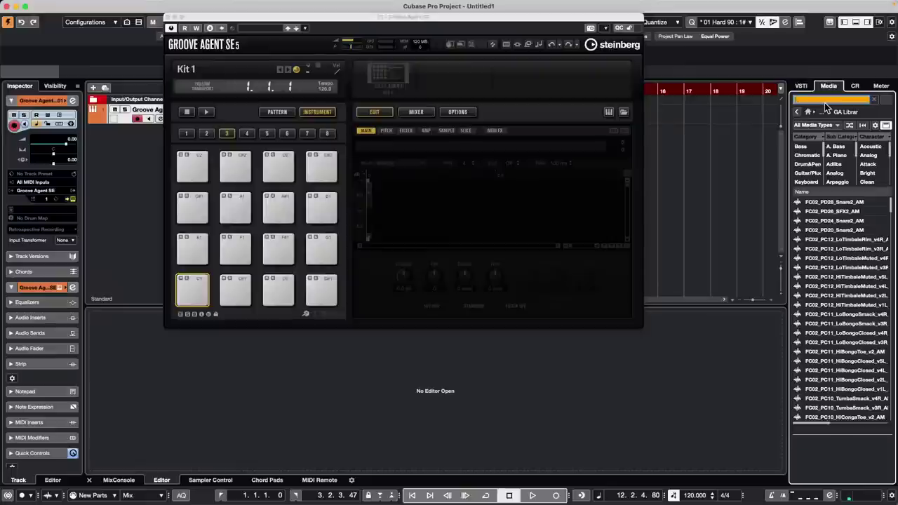
type("kick")
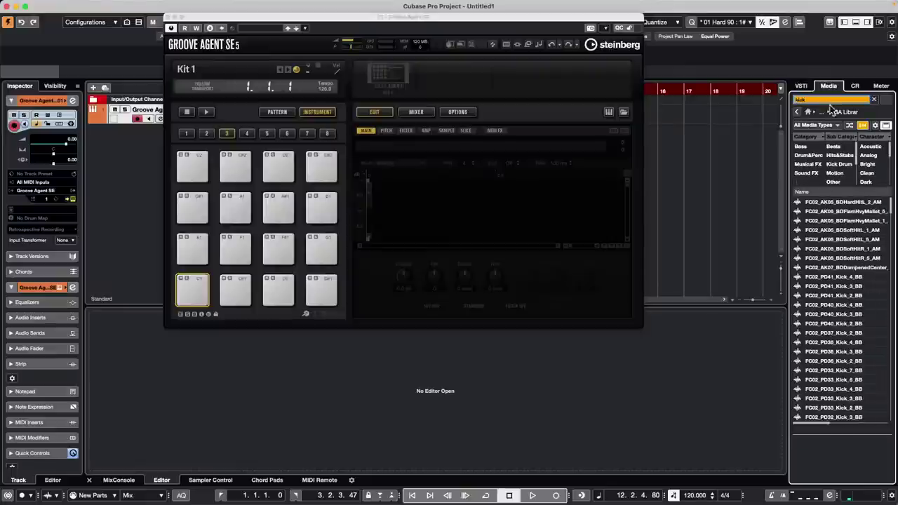
Audition kick samples and load FC02_PD40_Kick_4_BB onto the C1 pad
left_click(818, 278)
left_click(825, 306)
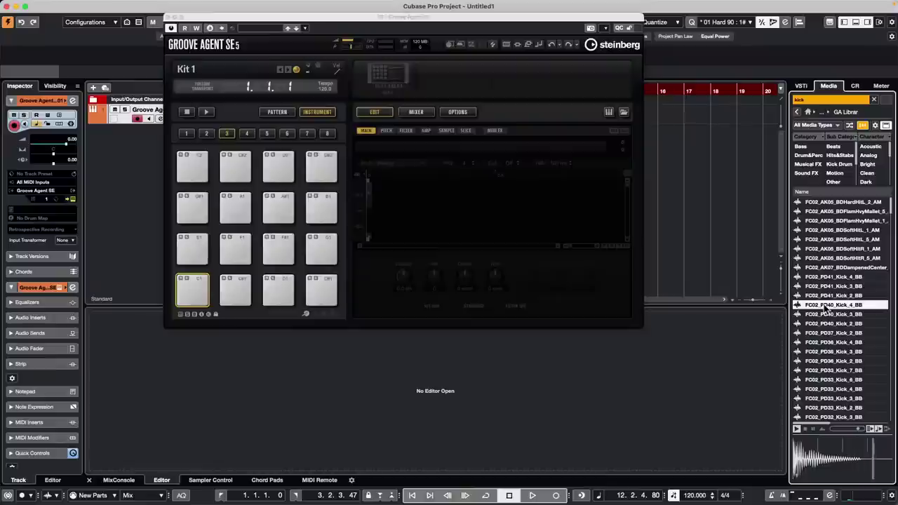
left_click_drag(826, 306, 195, 292)
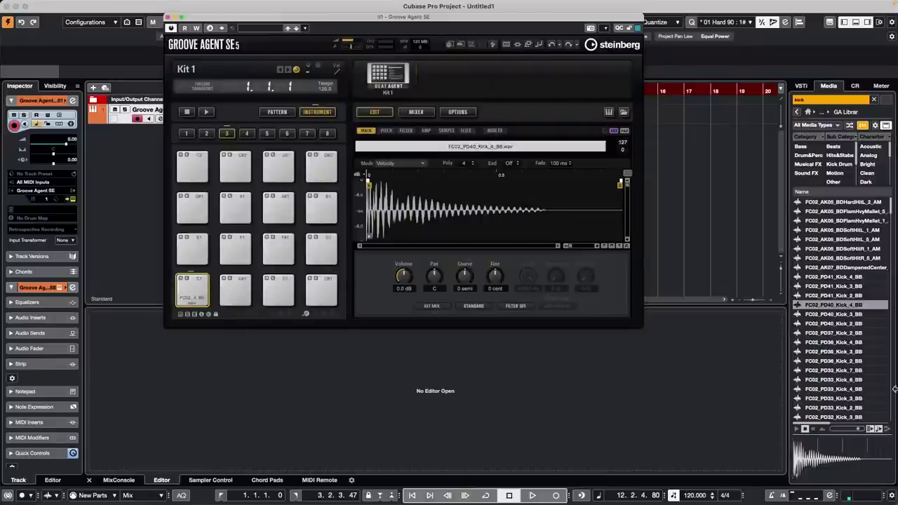
Audition more kick samples from the results and replace the C1 pad's sample with FC02_PD03_Kick2_SOR
left_click(834, 371)
scroll(831, 392, "down", 8)
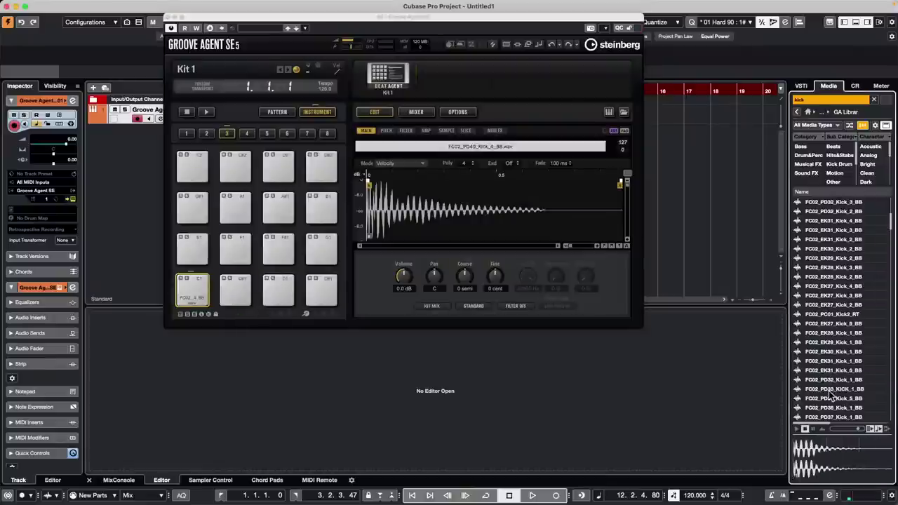
left_click(831, 392)
left_click(830, 407)
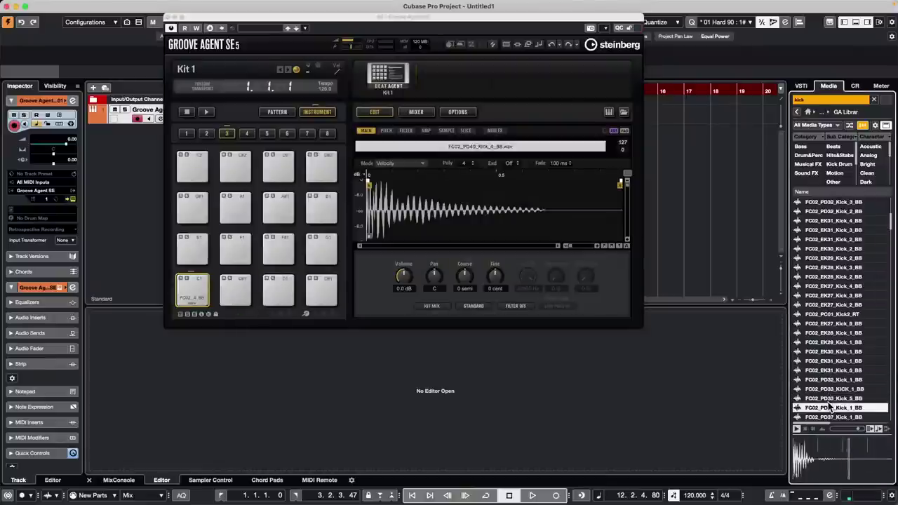
key("Down")
key("Down")
key("Down")
key("Down")
key("Down")
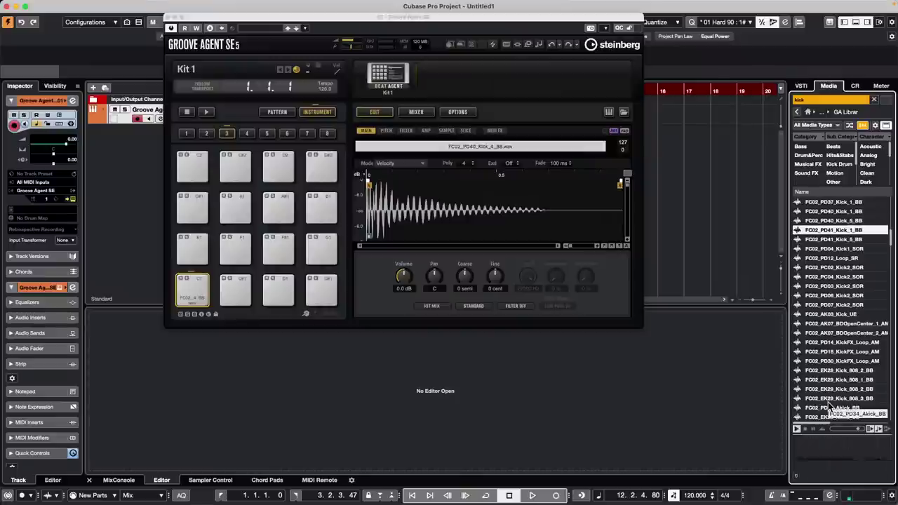
key("Down")
key("Down")
key("Down")
key("Down")
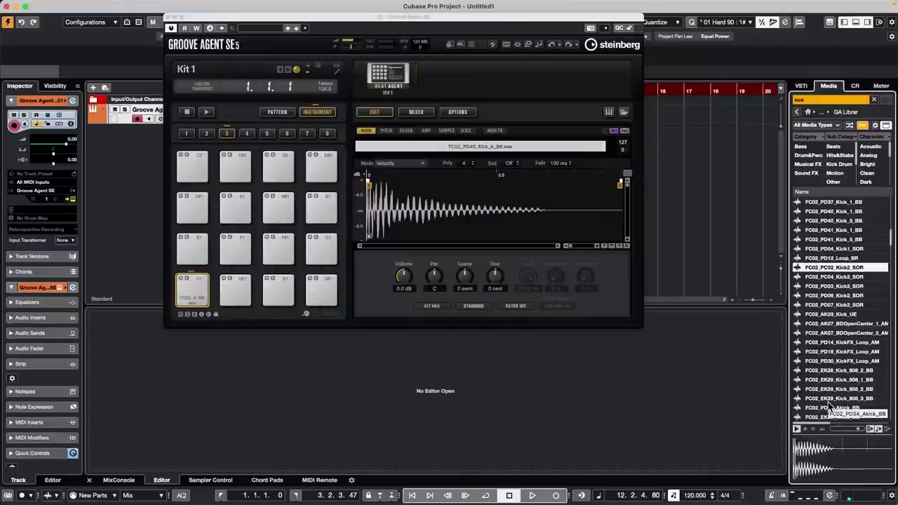
key("Down")
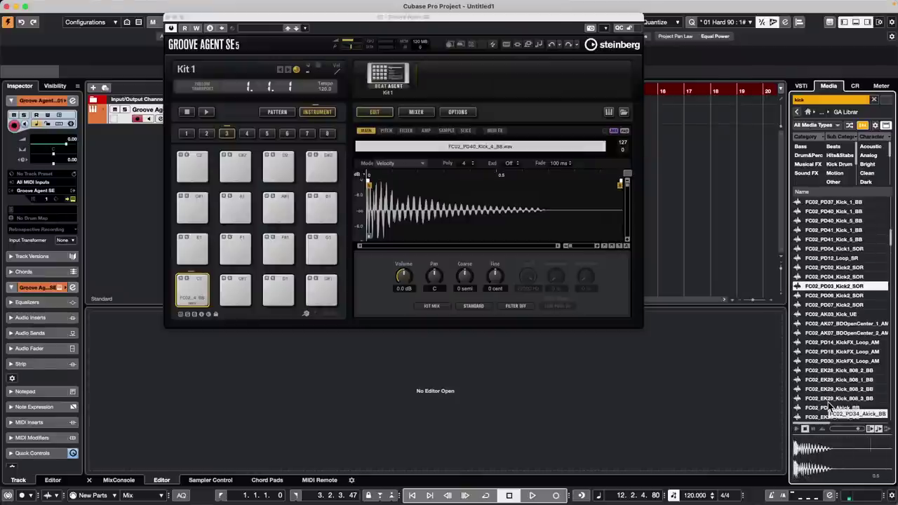
left_click_drag(837, 289, 209, 300)
Play the C1 pad repeatedly to hear its single kick sample at different velocities
left_click(190, 302)
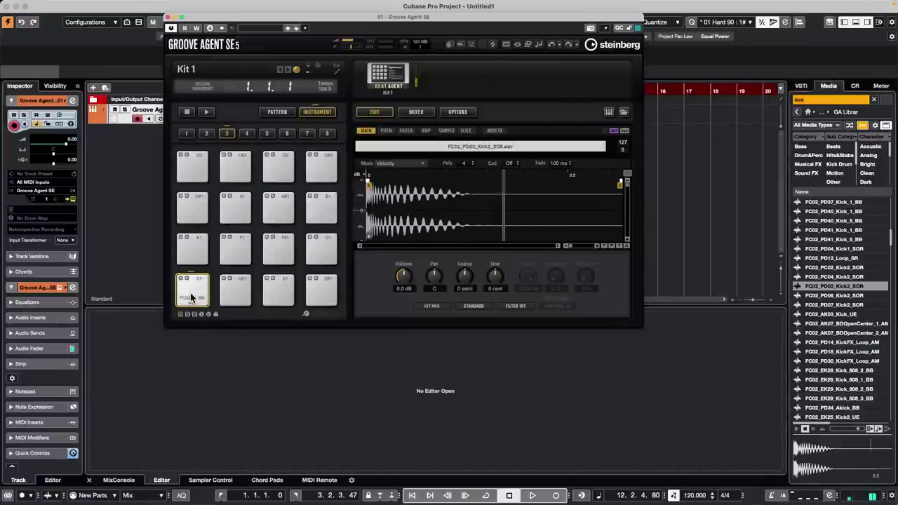
left_click(191, 297)
left_click(193, 287)
left_click(192, 294)
left_click(192, 297)
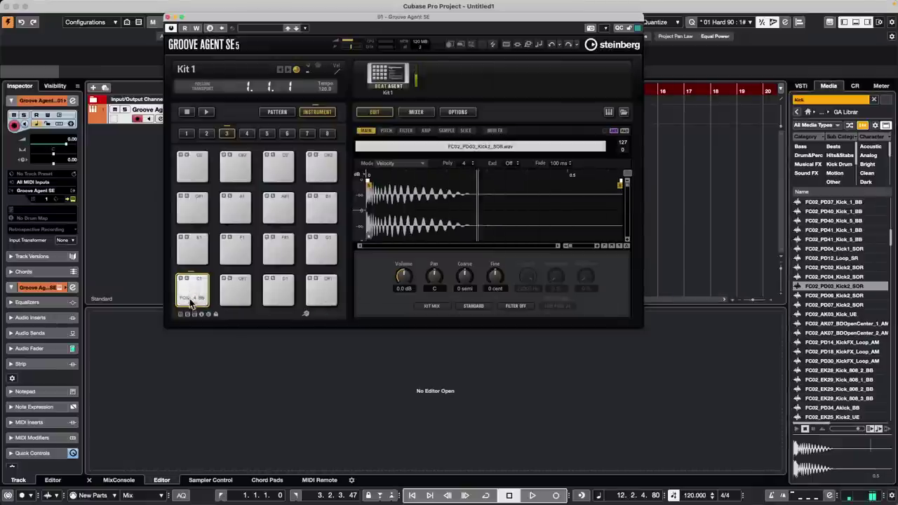
left_click(192, 300)
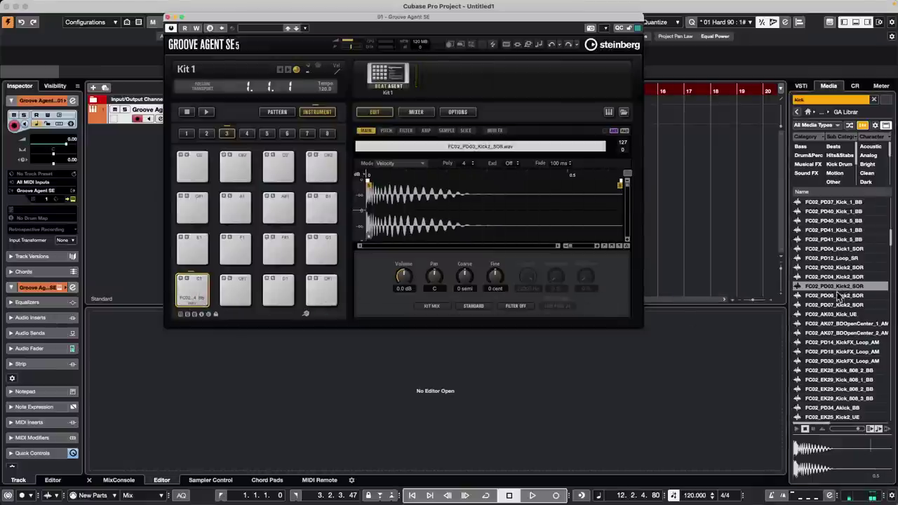
Add FC02_EK29_Kick_808_1_BB as a second sample on the C1 pad and alternate soft and hard hits to compare both samples
left_click(832, 383)
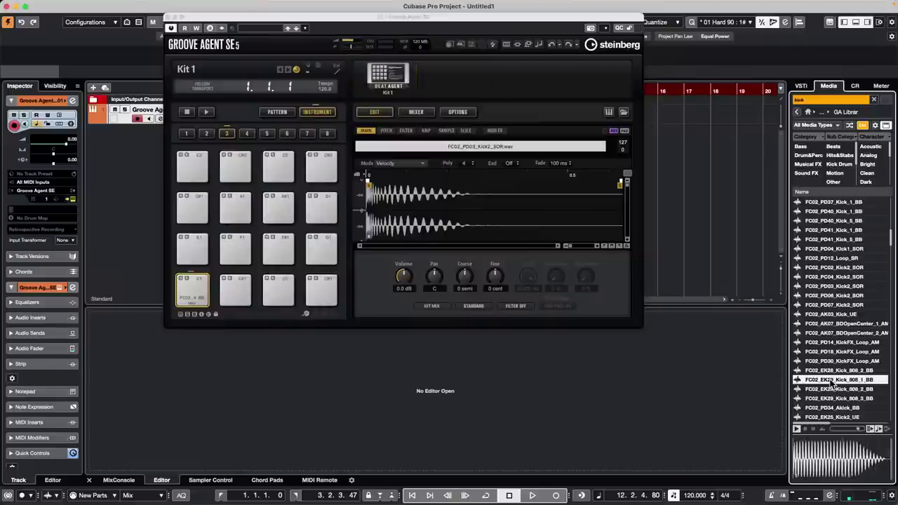
left_click_drag(832, 383, 193, 298)
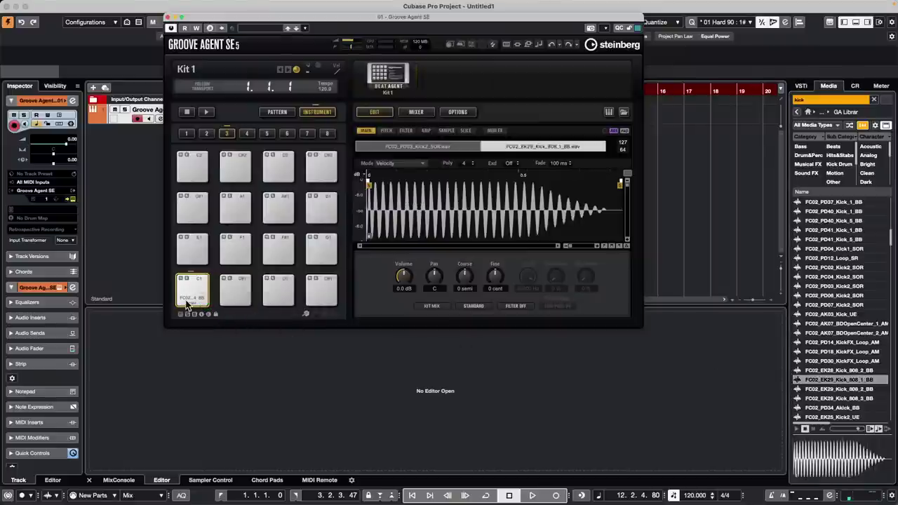
left_click(190, 285)
left_click(192, 299)
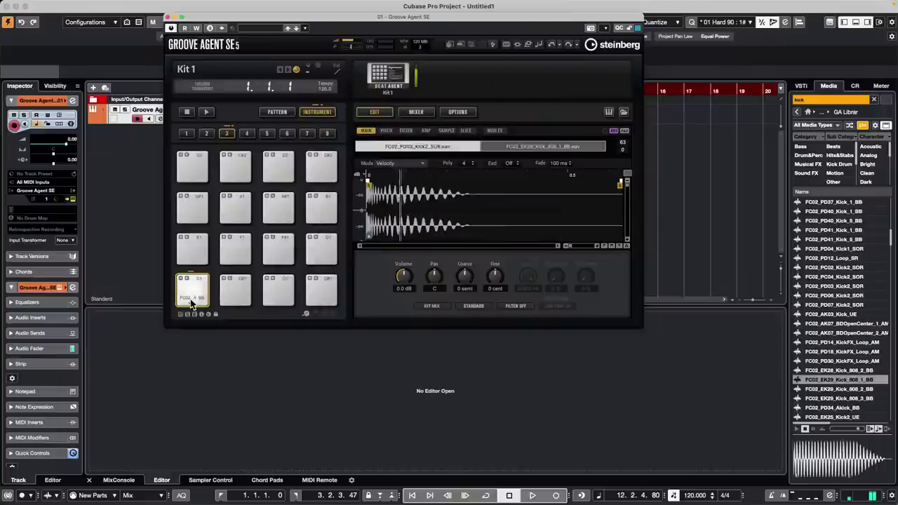
left_click(195, 282)
left_click(192, 298)
left_click(194, 285)
left_click(192, 299)
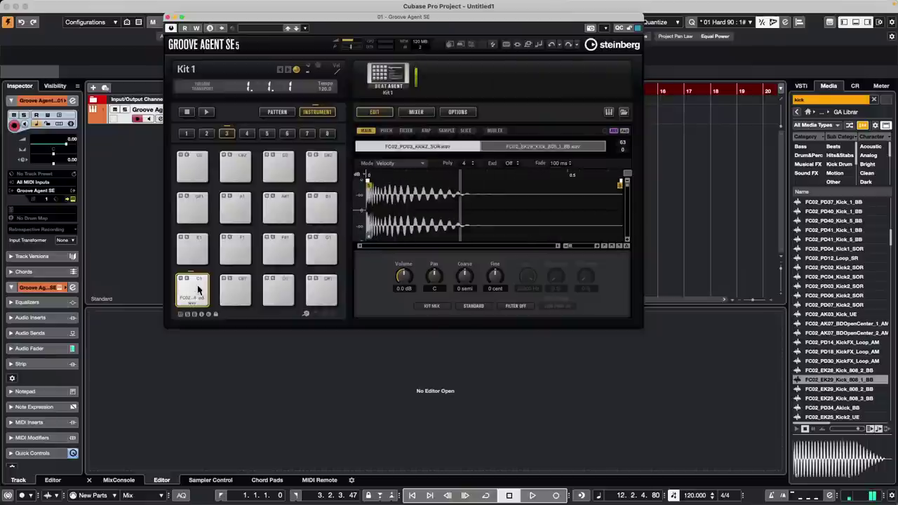
left_click(196, 283)
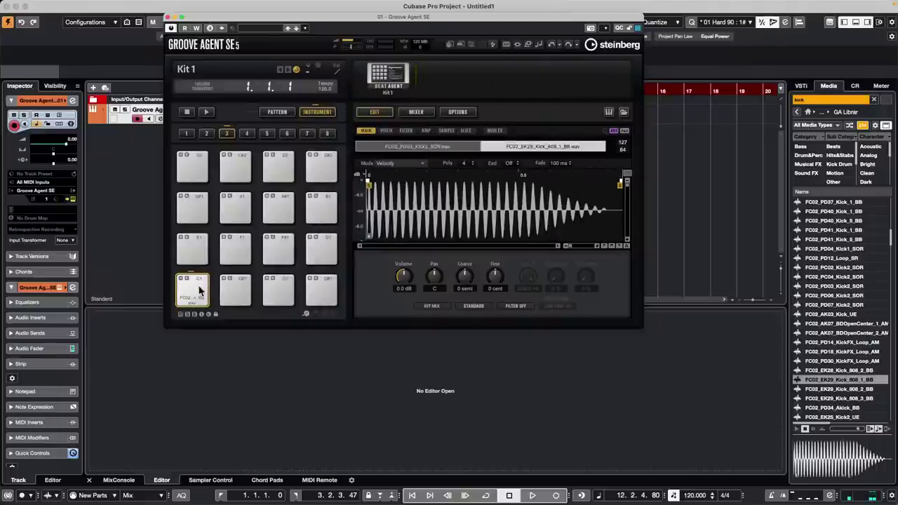
Play the C1 pad at gradually increasing velocity, repeating hard hits to check the velocity switching between its two kick samples
left_click(195, 303)
left_click(194, 300)
left_click(194, 299)
left_click(194, 295)
left_click(195, 289)
left_click(194, 284)
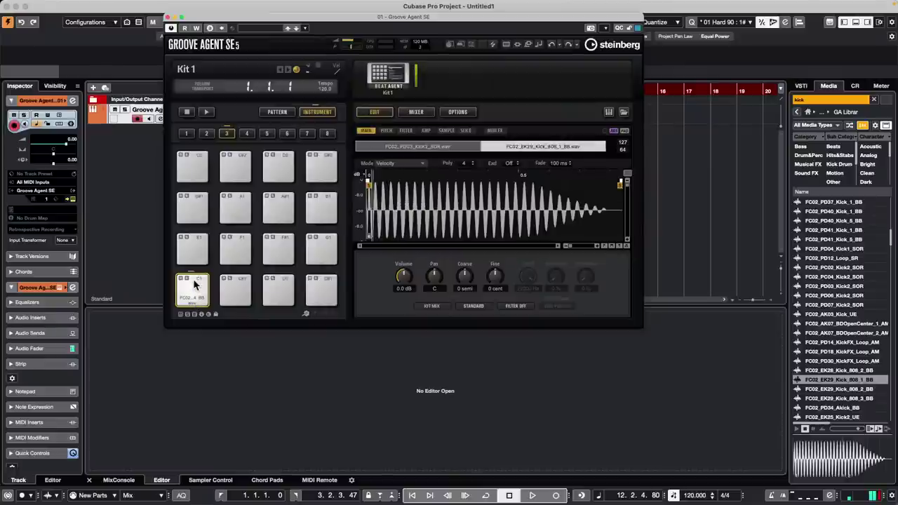
left_click(194, 285)
left_click(195, 290)
left_click(194, 288)
left_click(193, 286)
left_click(194, 284)
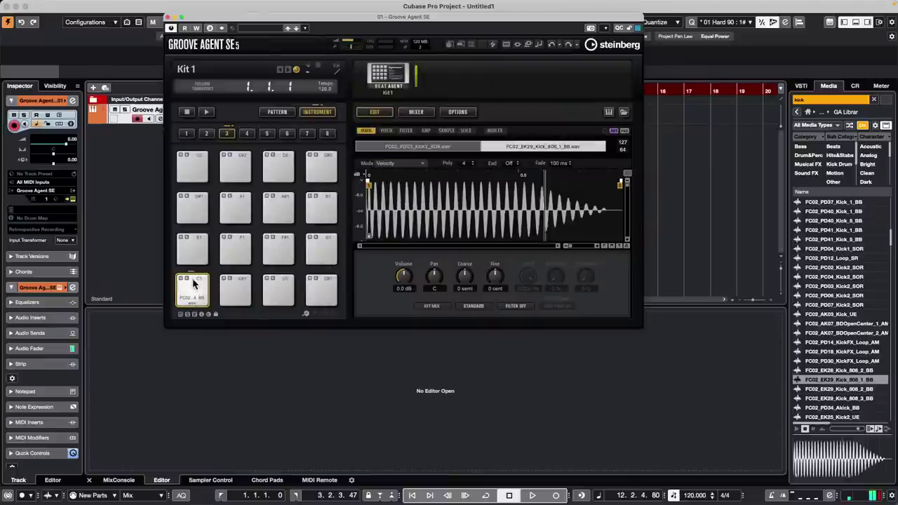
left_click(195, 295)
left_click(195, 295)
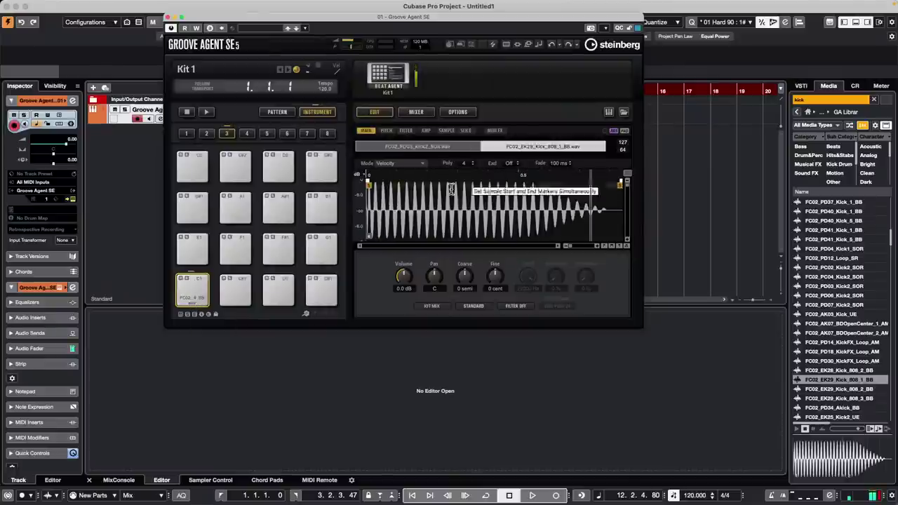
Set the C1 pad's sample mode to Layer and play the pad to hear both kicks together
left_click(394, 166)
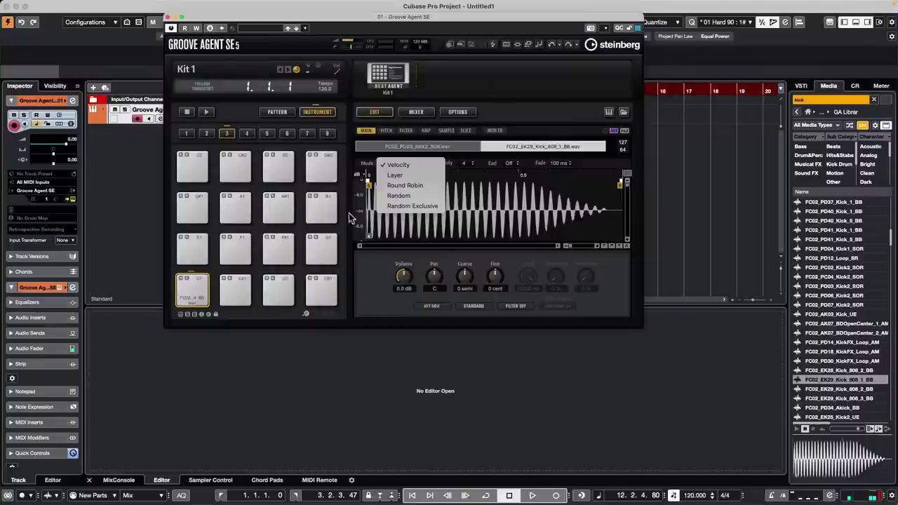
left_click(369, 135)
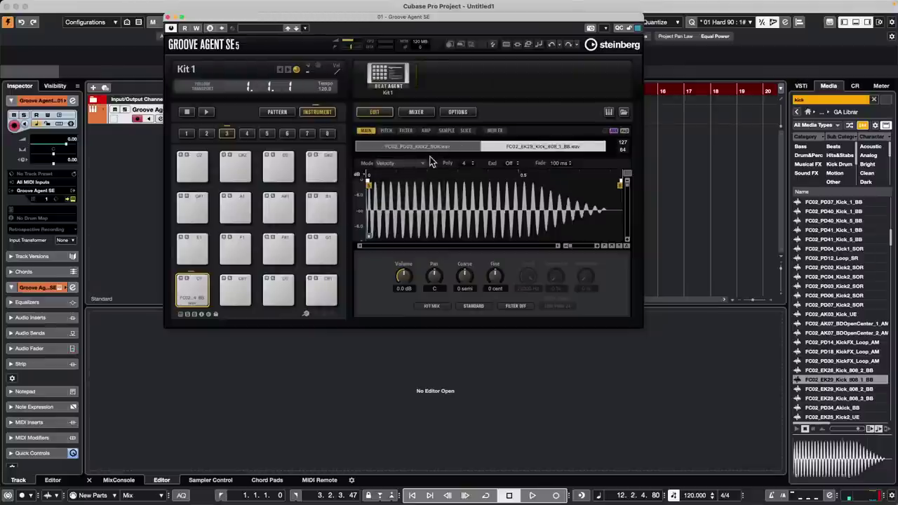
left_click(400, 165)
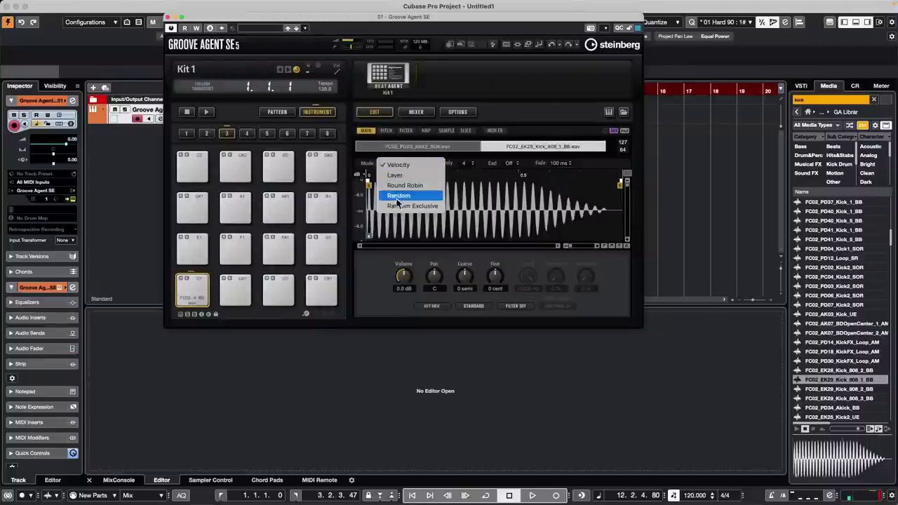
left_click(393, 175)
left_click(194, 289)
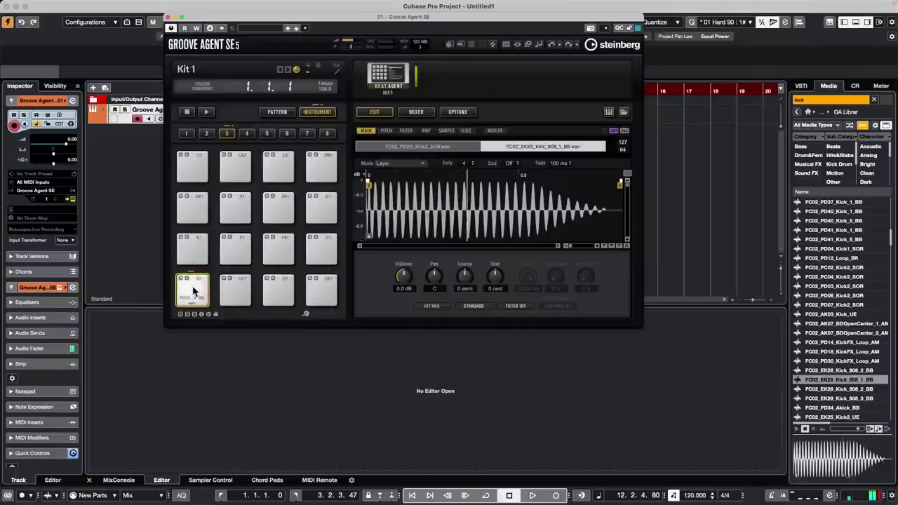
left_click(193, 288)
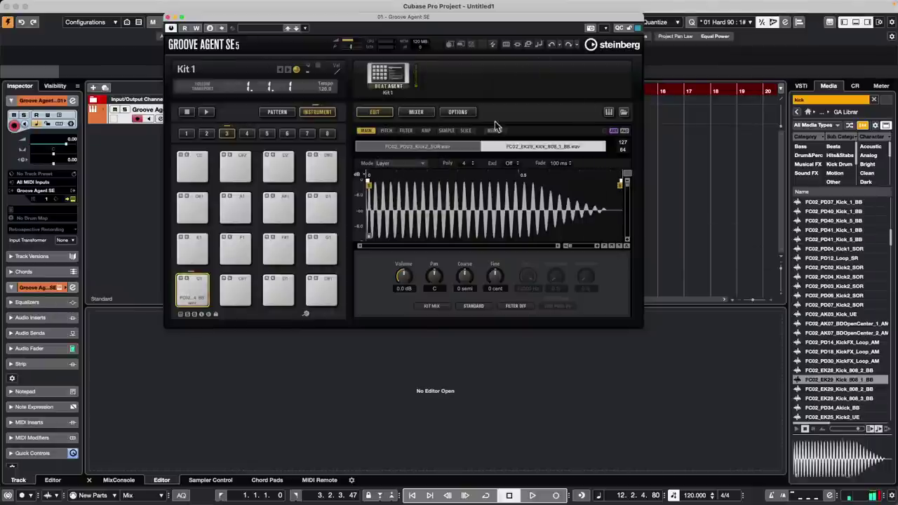
Try panning the FC02_EK29_Kick_808_1_BB layer to L43 and tuning it coarsely to 12 and -10 semitones, resetting the coarse tuning
left_click(459, 148)
left_click(553, 147)
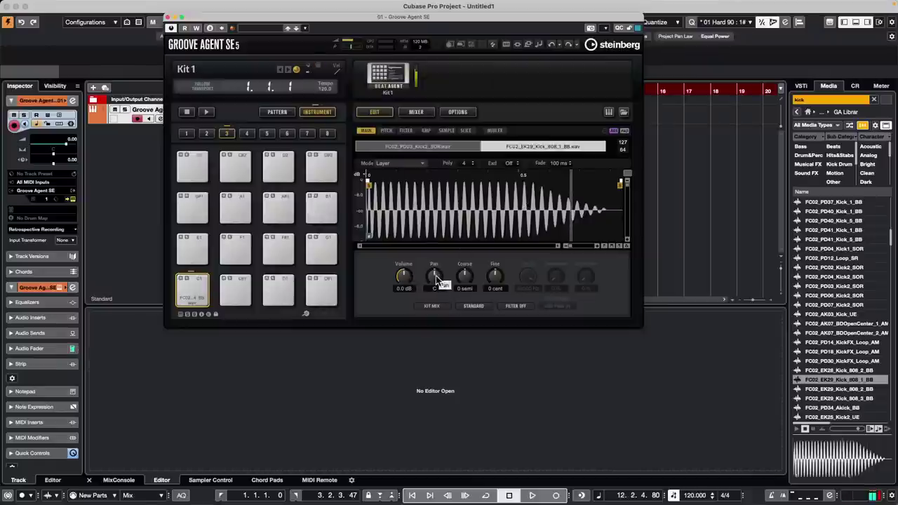
left_click_drag(435, 280, 441, 238)
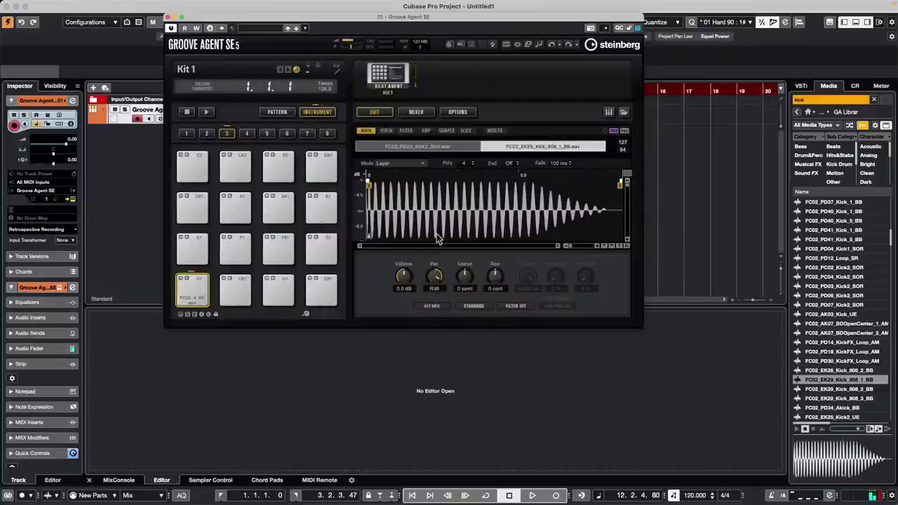
left_click_drag(436, 234, 467, 260)
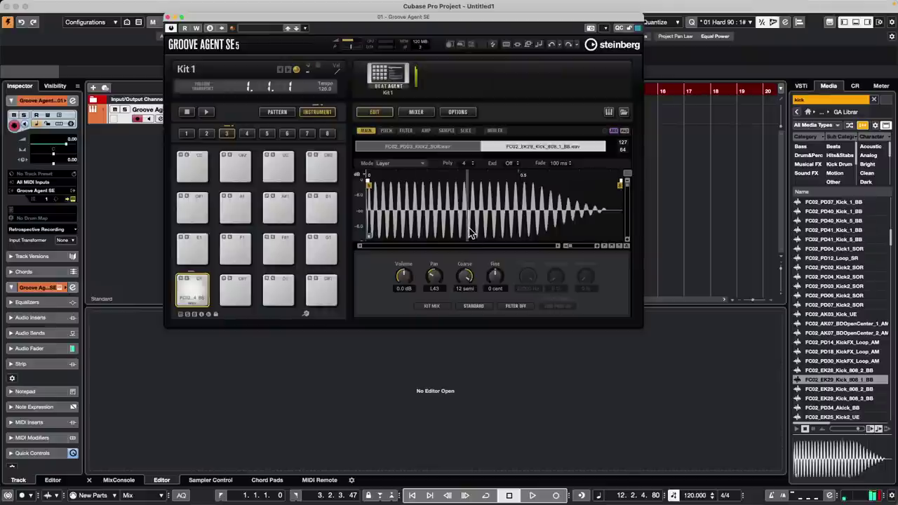
left_click_drag(464, 276, 461, 313)
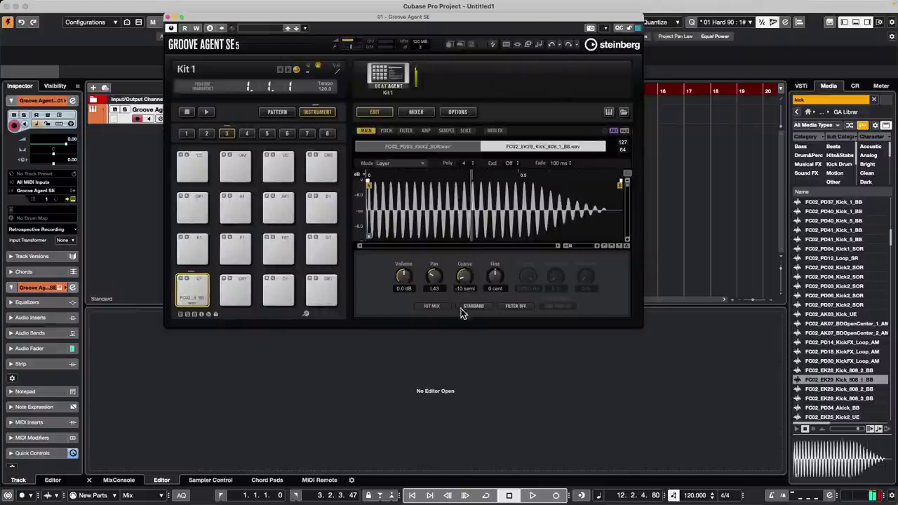
left_click(467, 274, "super")
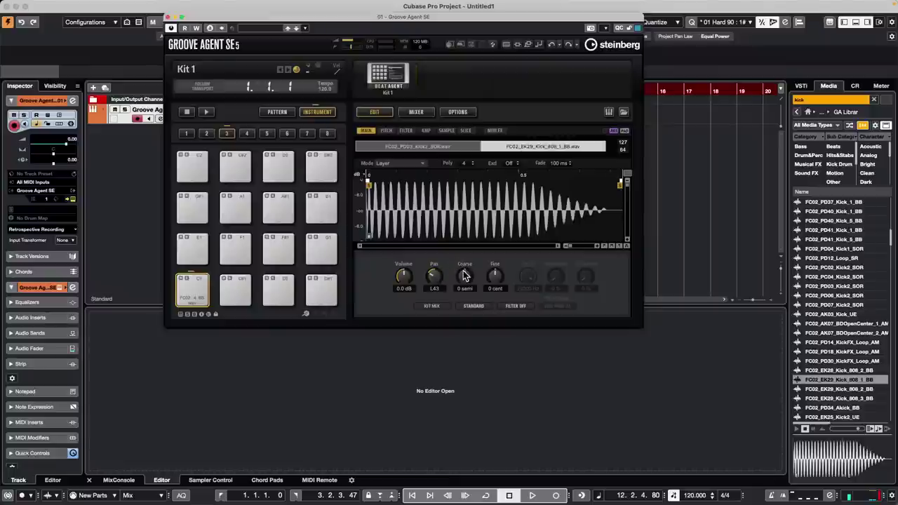
Set the coarse tuning of the FC02_EK29_Kick_808_1_BB layer to -2 semitones and its pan to about R86
left_click_drag(467, 242, 461, 274)
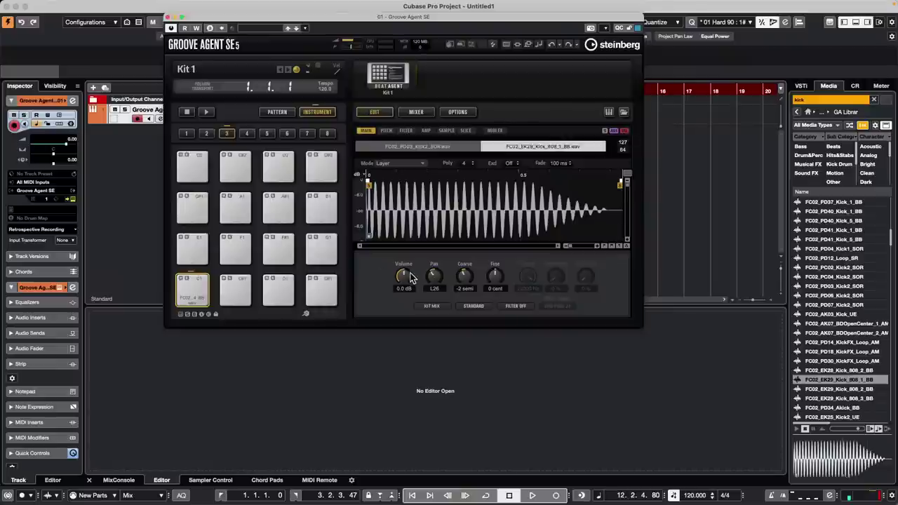
left_click_drag(434, 278, 433, 247)
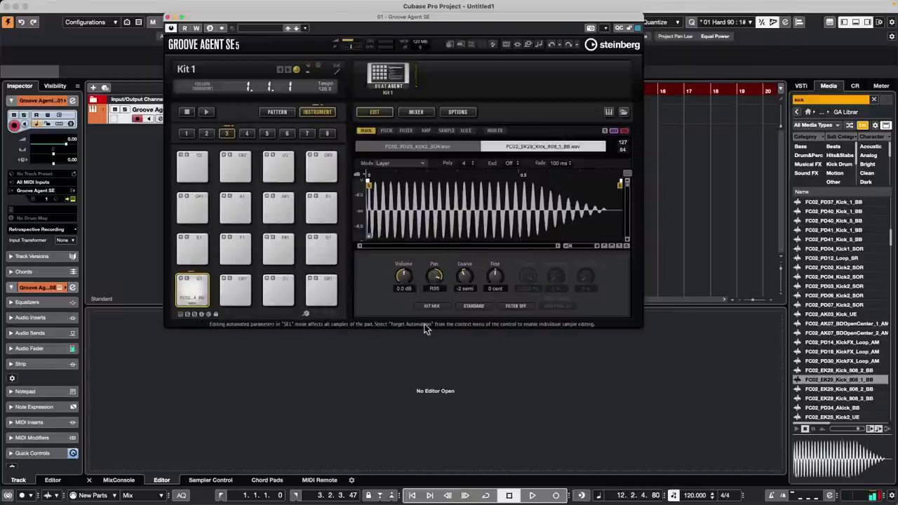
Set the pan of the FC02_EK29_Kick_808_1_BB layer to about R7 and its volume to about 3.6 dB
left_click_drag(436, 276, 435, 310)
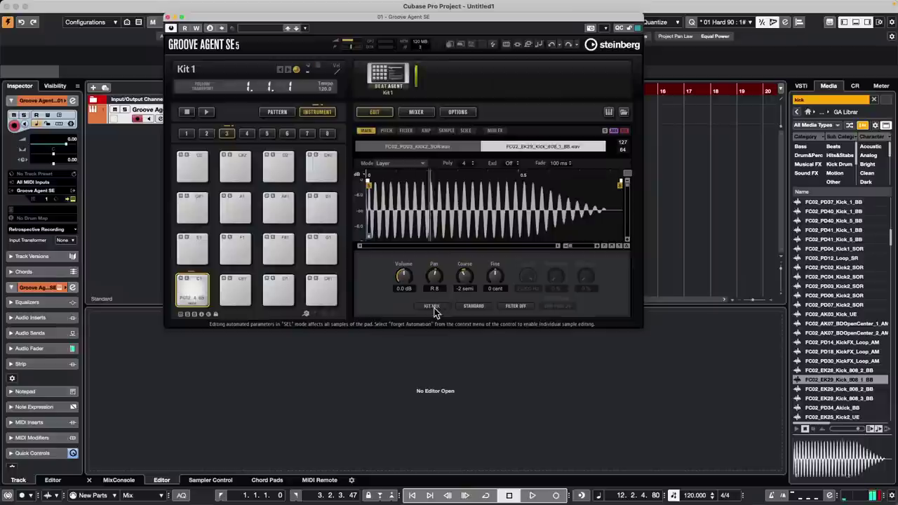
right_click(404, 277)
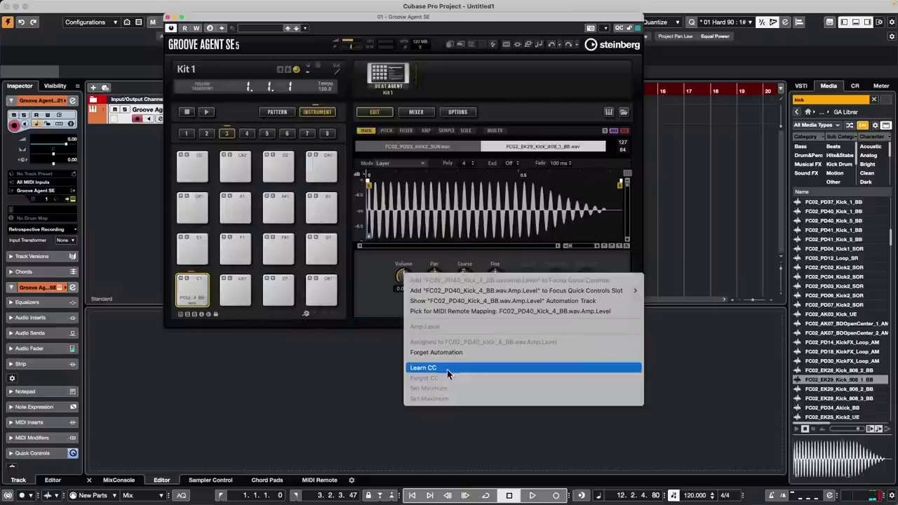
left_click(387, 265)
mouse_move(405, 277)
left_mouse_down()
mouse_move(405, 245)
mouse_move(395, 314)
mouse_move(400, 245)
mouse_move(398, 270)
left_mouse_up()
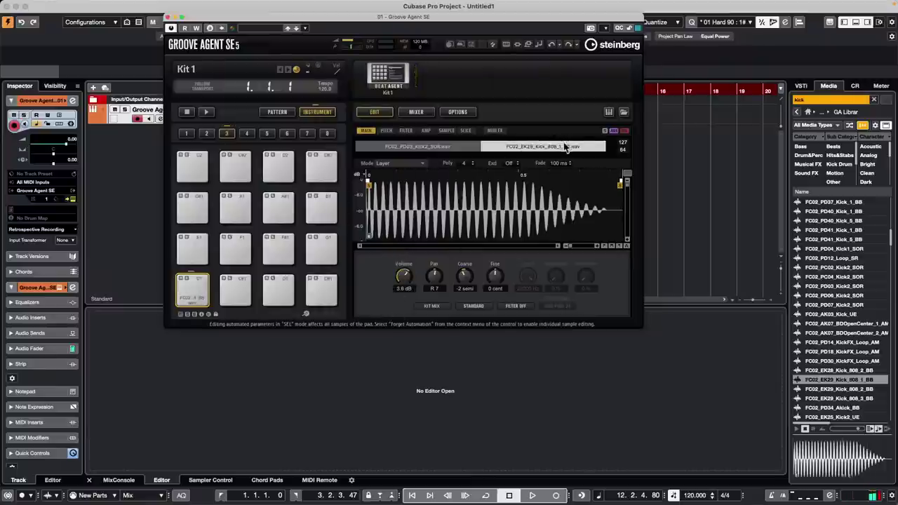
Forget the volume automation on the C1 pad's kick and set the FC02_PD03_Kick2_SOR layer's volume to about 8.8 dB
right_click(404, 275)
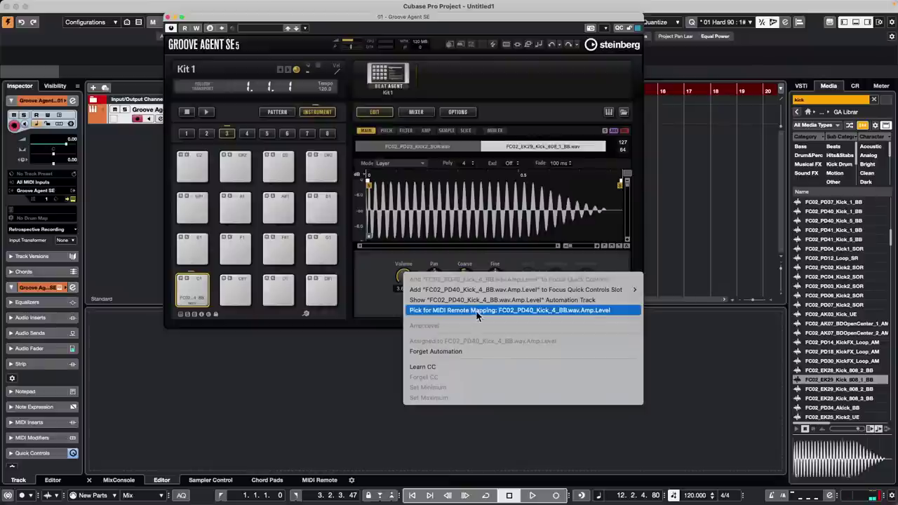
left_click(459, 352)
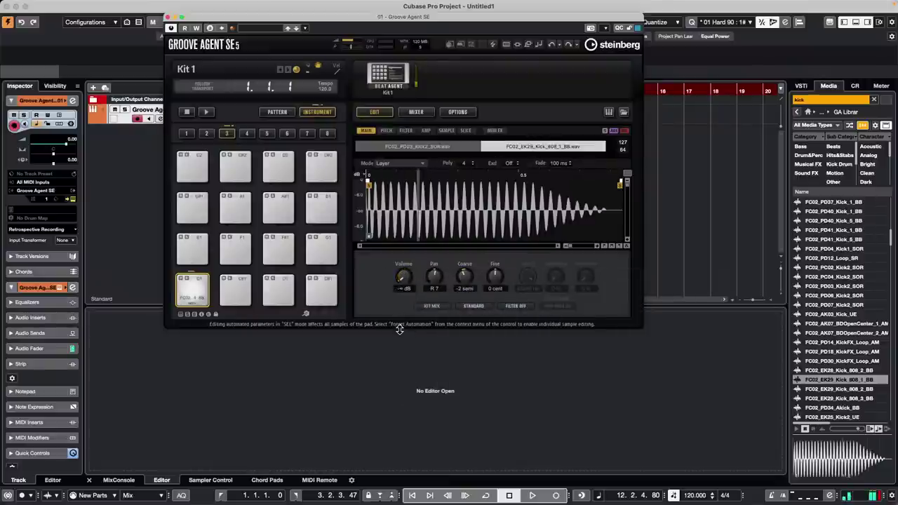
right_click(404, 275)
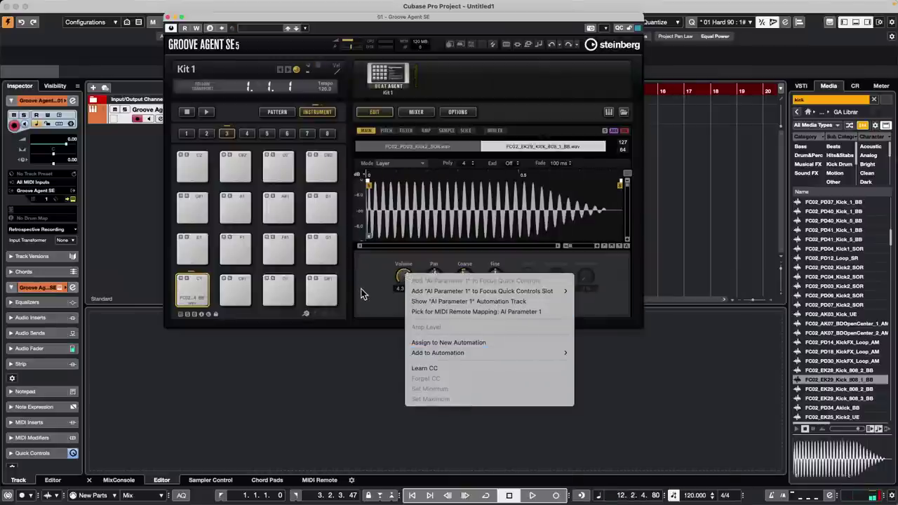
left_click(463, 149)
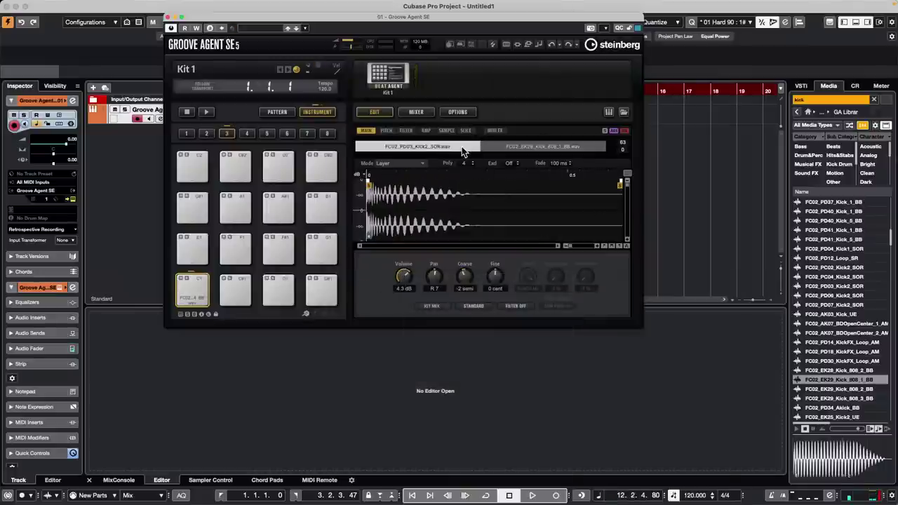
mouse_move(404, 275)
left_mouse_down()
mouse_move(398, 293)
mouse_move(402, 271)
left_mouse_up()
Assign the volume of the FC02_EK29_Kick_808_1_BB layer to a new automation parameter
left_click(519, 149)
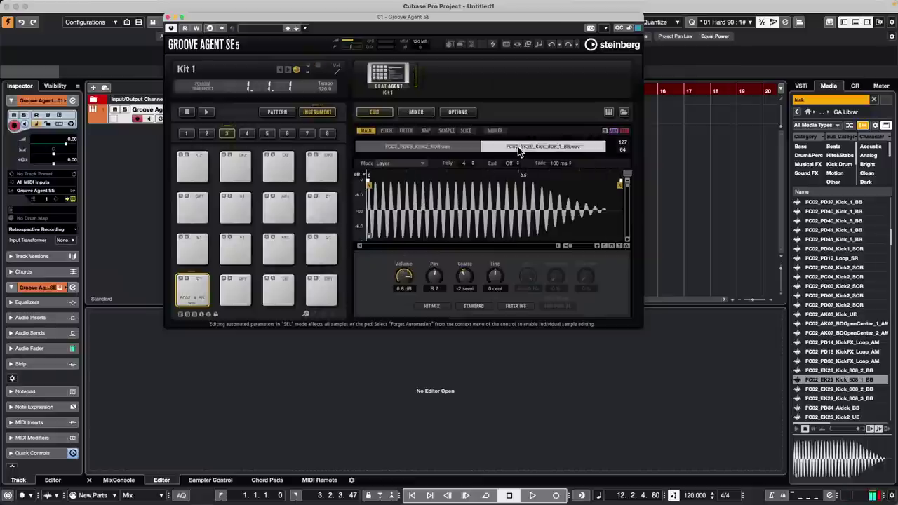
right_click(405, 277)
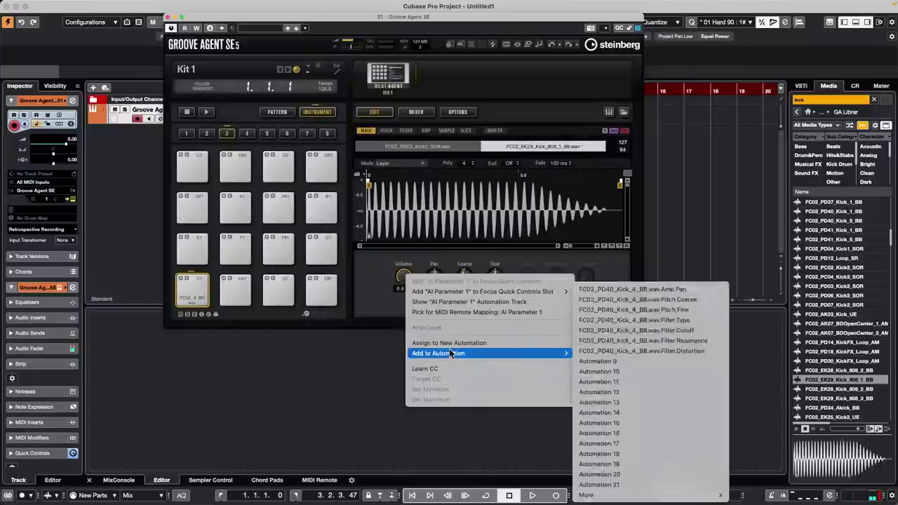
mouse_move(462, 354)
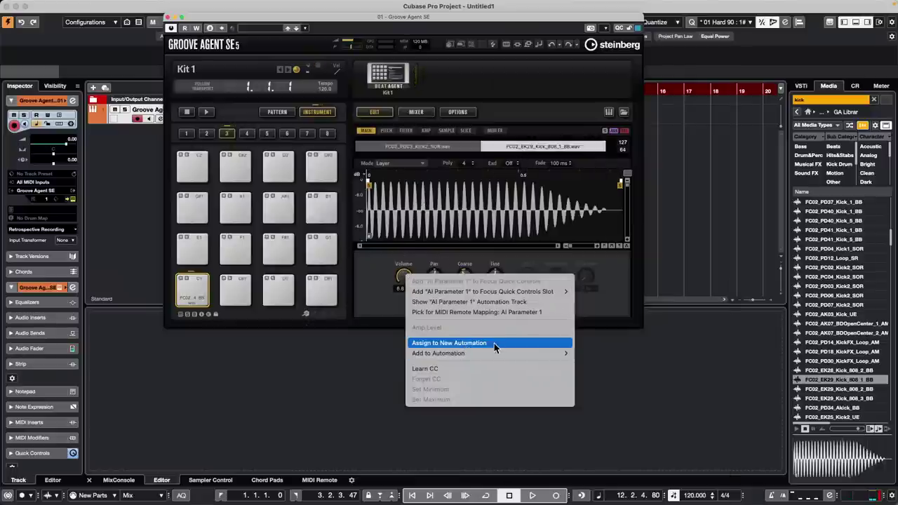
left_click(494, 343)
Forget the pan automation of the FC02_EK29_Kick_808_1_BB layer and reset its pan to centre
right_click(435, 278)
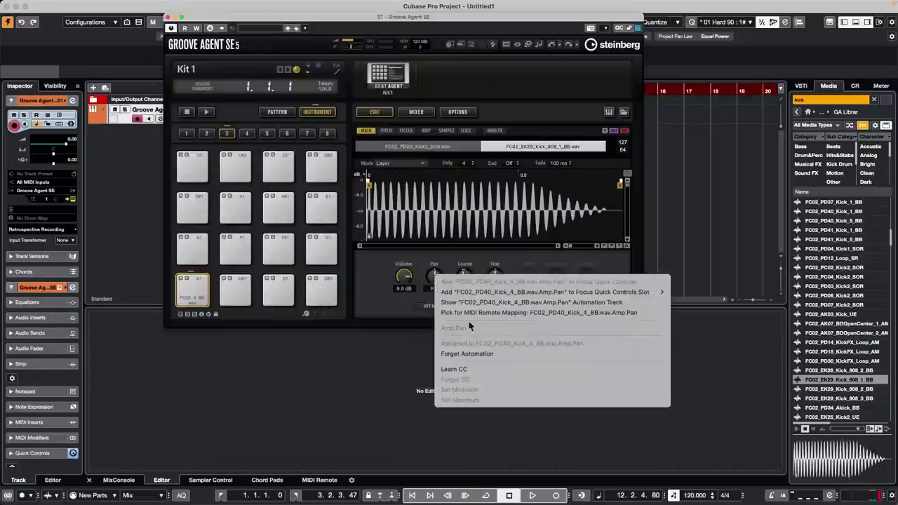
left_click(480, 354)
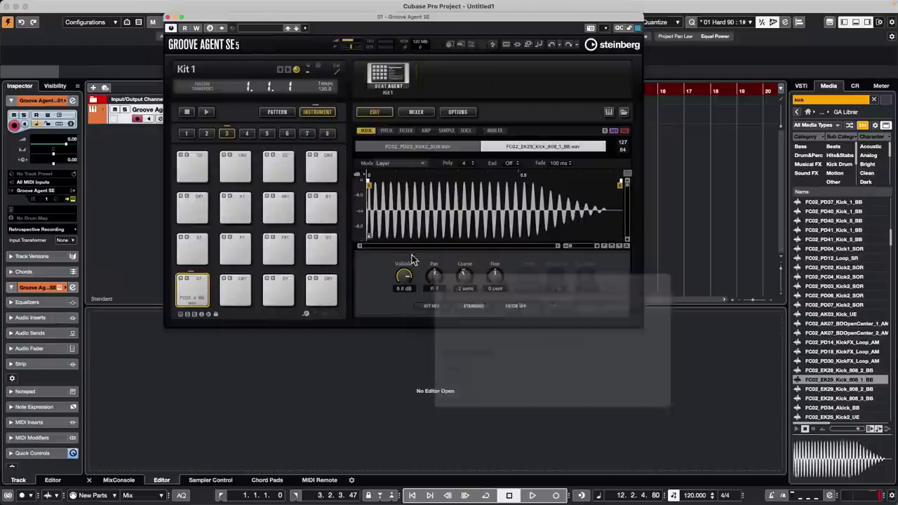
left_click_drag(435, 280, 435, 253)
left_click(431, 274, "super")
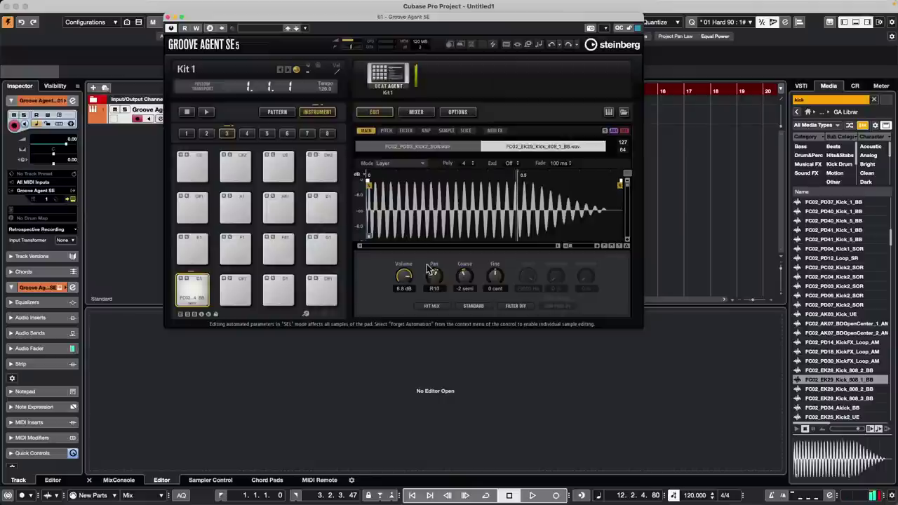
right_click(431, 279)
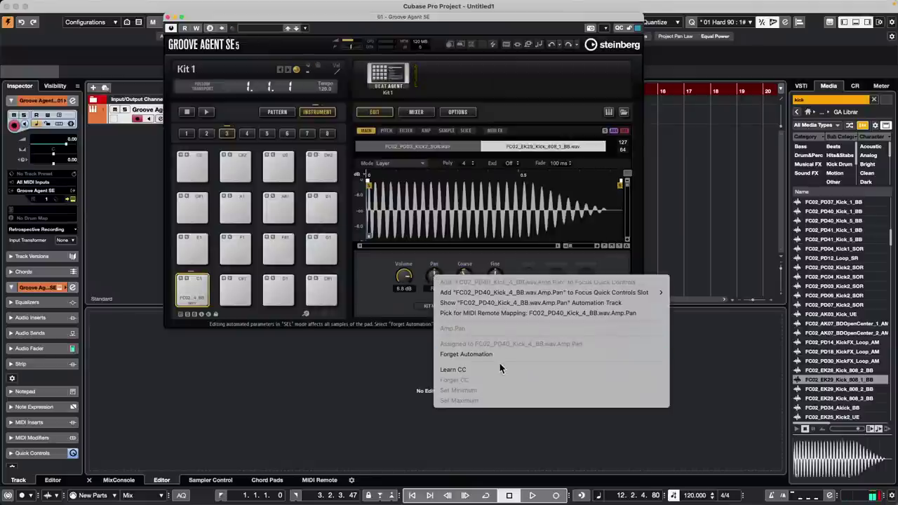
left_click(496, 355)
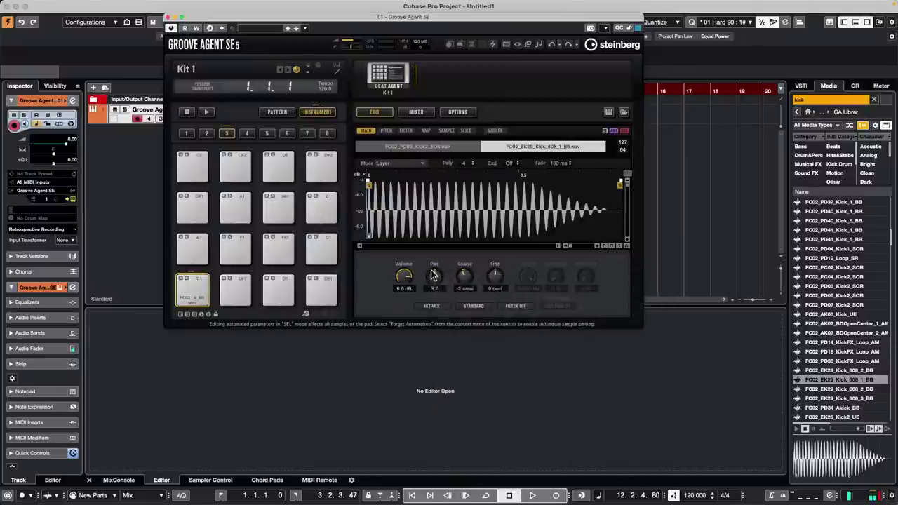
Restrict sample editing to the selected sample only and pan the FC02_PD03_Kick2_SOR layer to about L66
left_click(432, 148)
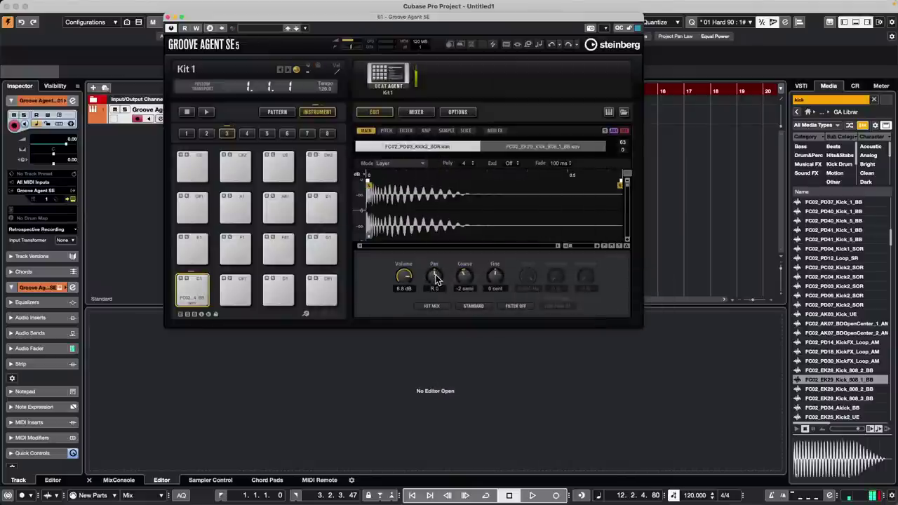
mouse_move(434, 275)
left_mouse_down()
mouse_move(441, 221)
mouse_move(431, 282)
left_mouse_up()
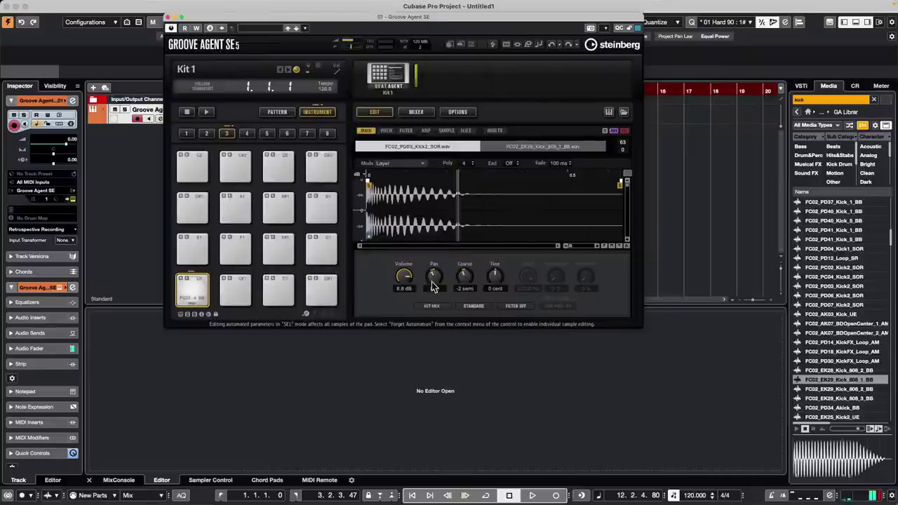
left_click(625, 131)
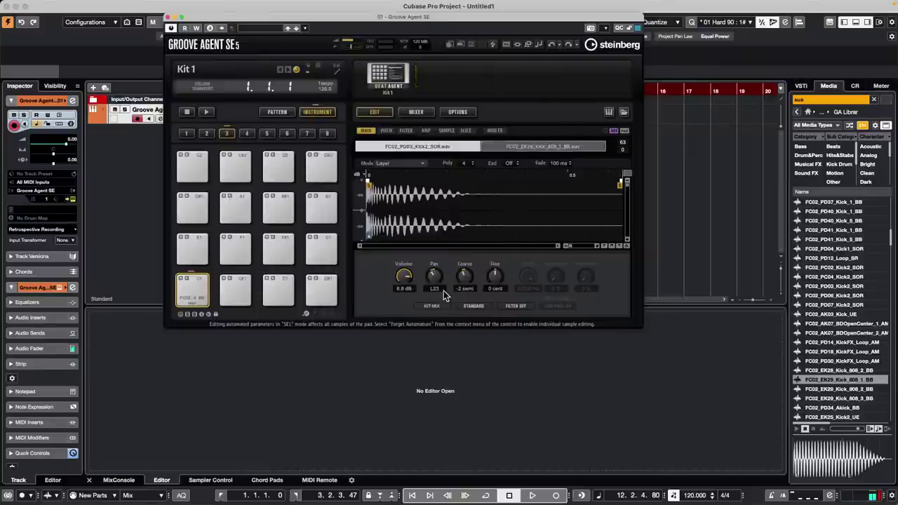
left_click_drag(433, 280, 435, 219)
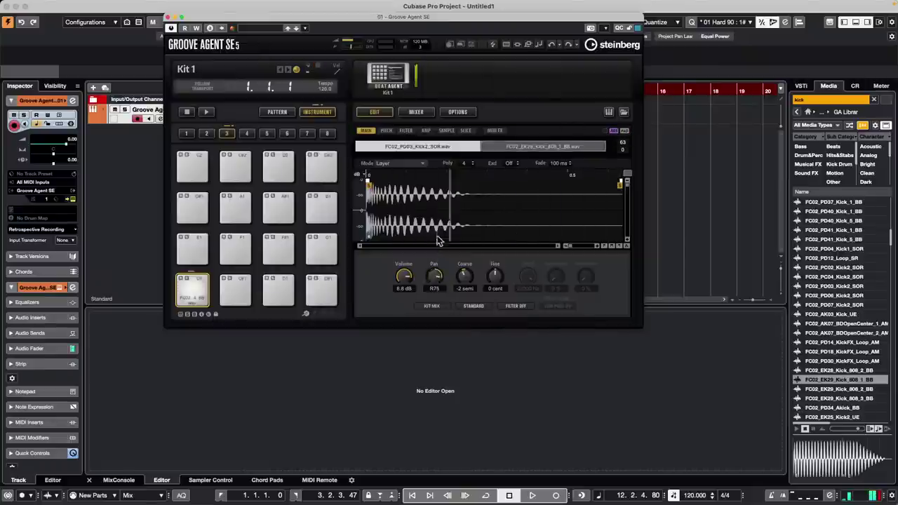
right_click(434, 275)
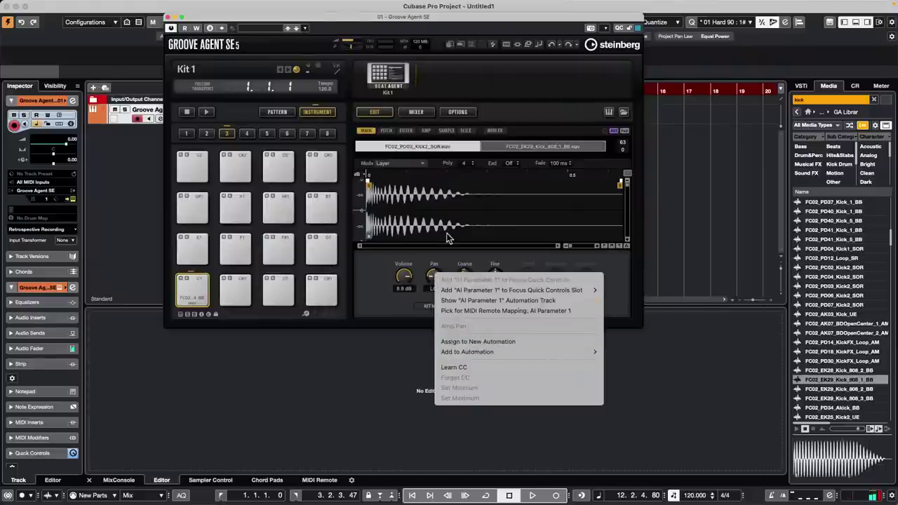
left_click(378, 240)
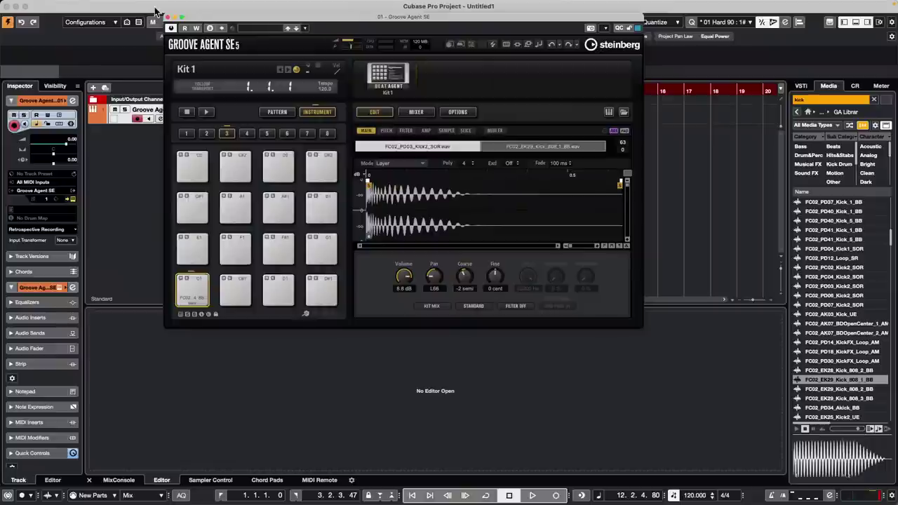
Open the recent project Remove Vocals unmixed vocals.cpr and activate it
left_click(61, 5)
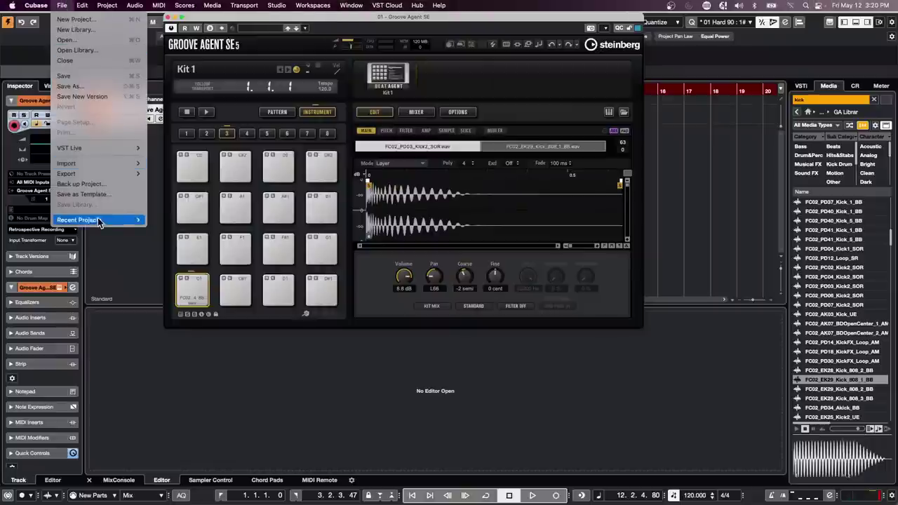
mouse_move(98, 223)
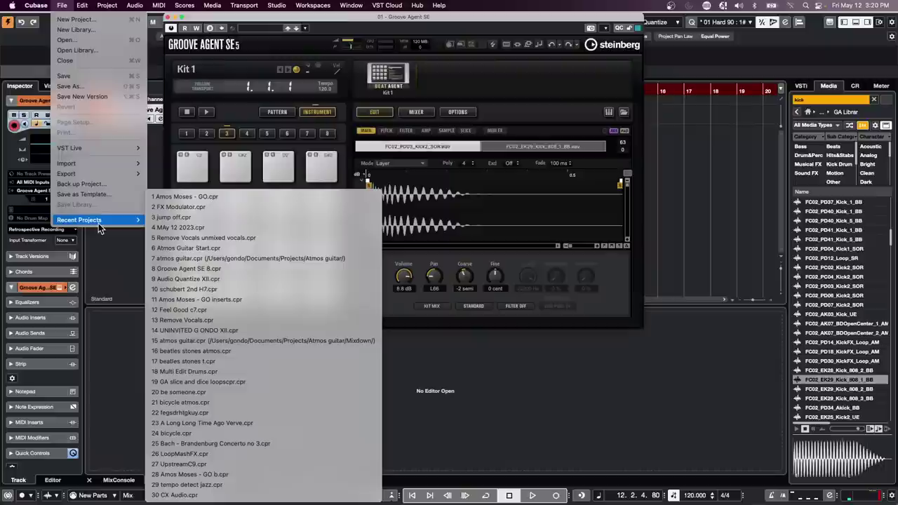
left_click(276, 237)
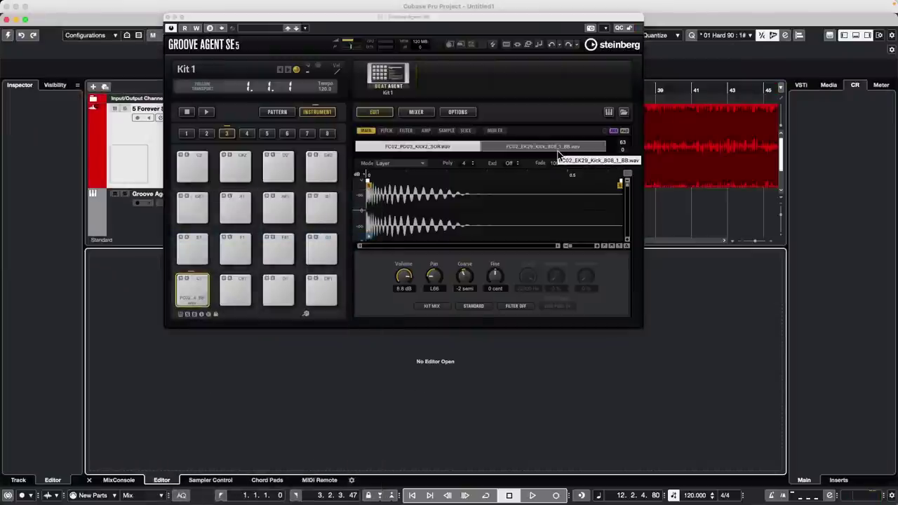
left_click(9, 41)
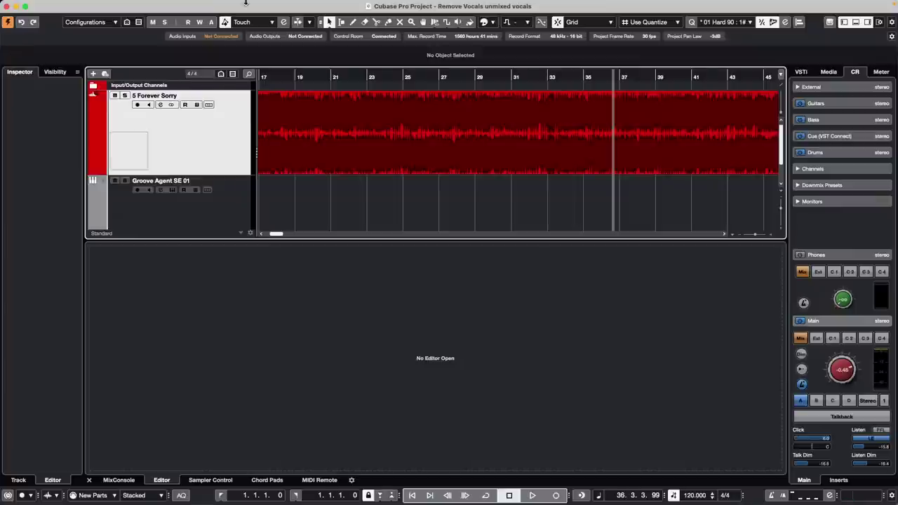
Show the 5 Forever Sorry event's waveforms above the spectrograms in SpectraLayers and place the project cursor near bar 23
left_click(427, 119)
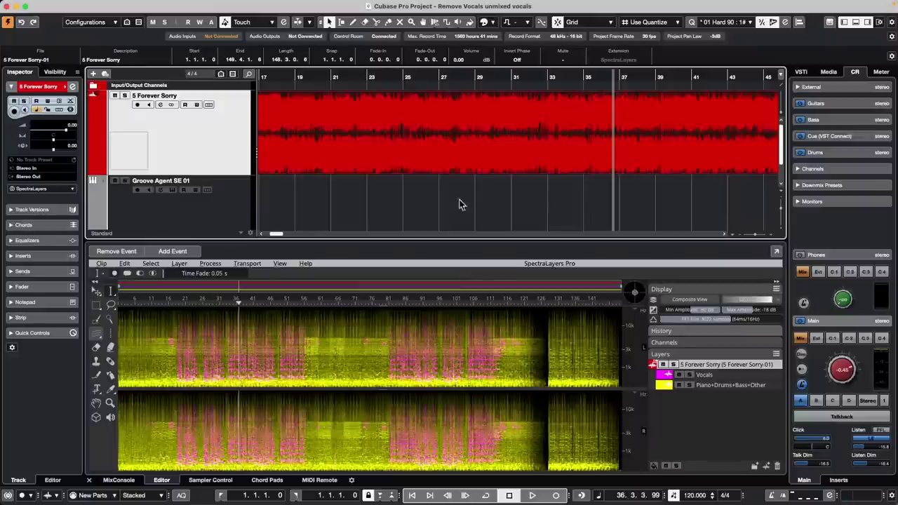
left_click(447, 305)
left_click_drag(446, 305, 449, 324)
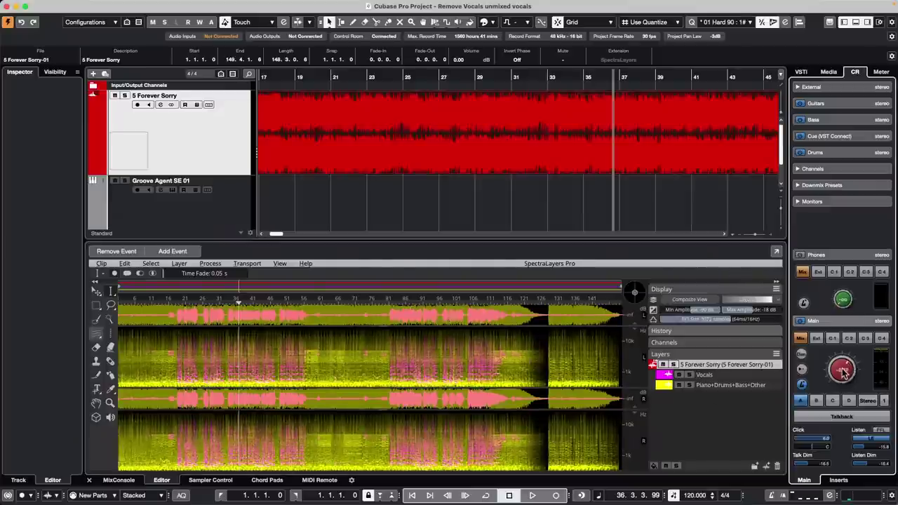
left_click(441, 94)
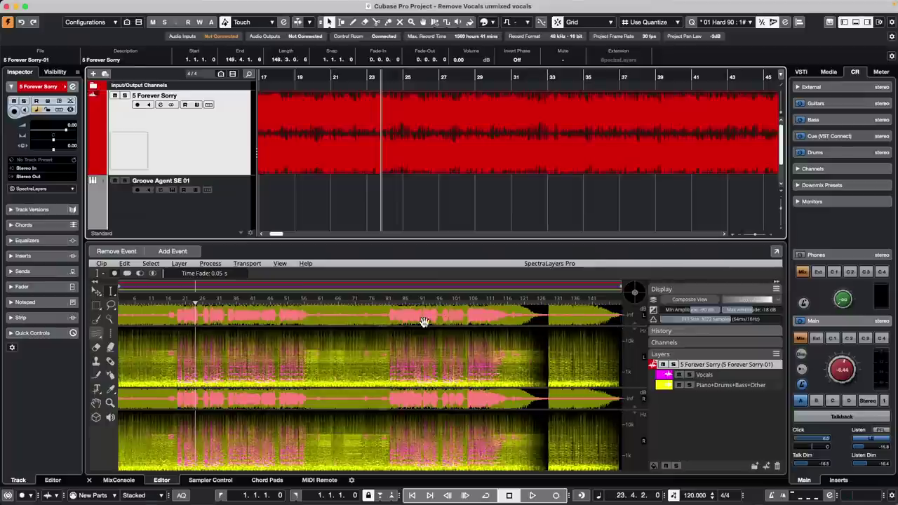
Save the project under its current name and recheck the available file commands
mouse_move(127, 5)
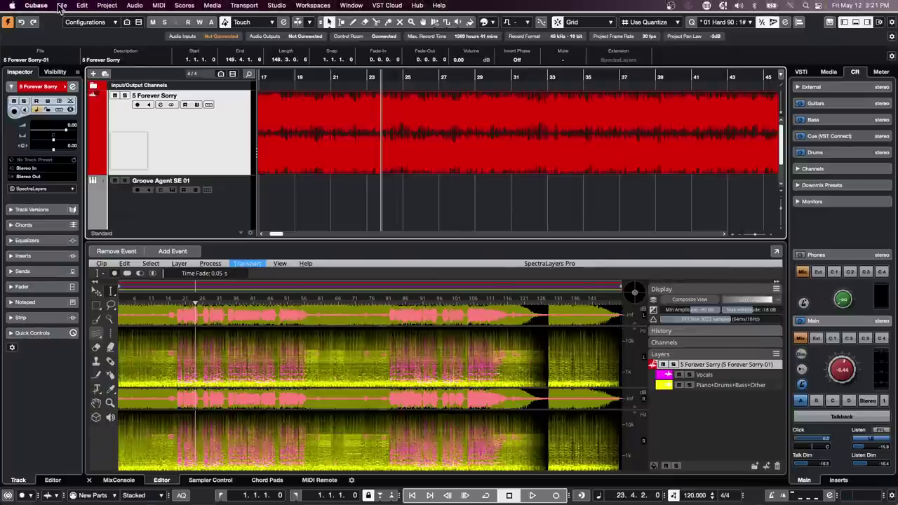
left_click(61, 5)
left_click(77, 75)
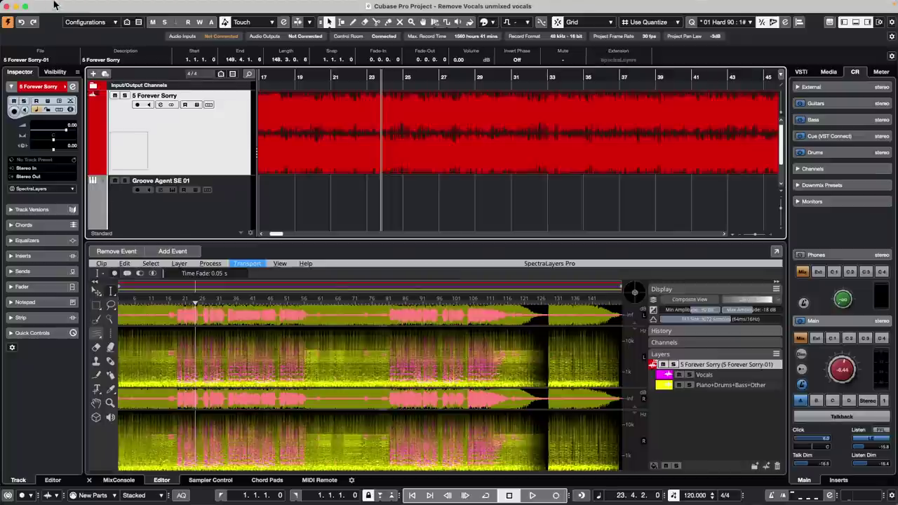
left_click(61, 6)
left_click(324, 247)
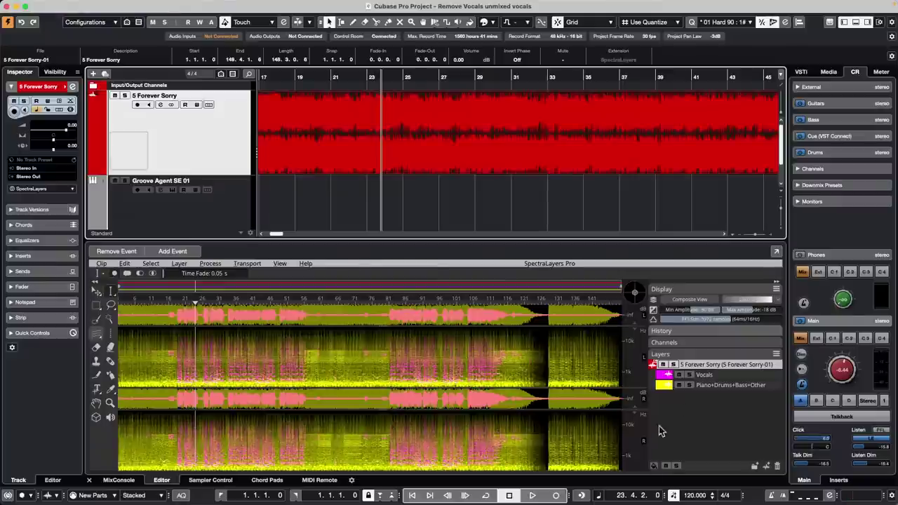
Move the 5 Forever Sorry event to start at 10.4.2.0 and revert the project to its previously saved version
left_click_drag(372, 116, 549, 144)
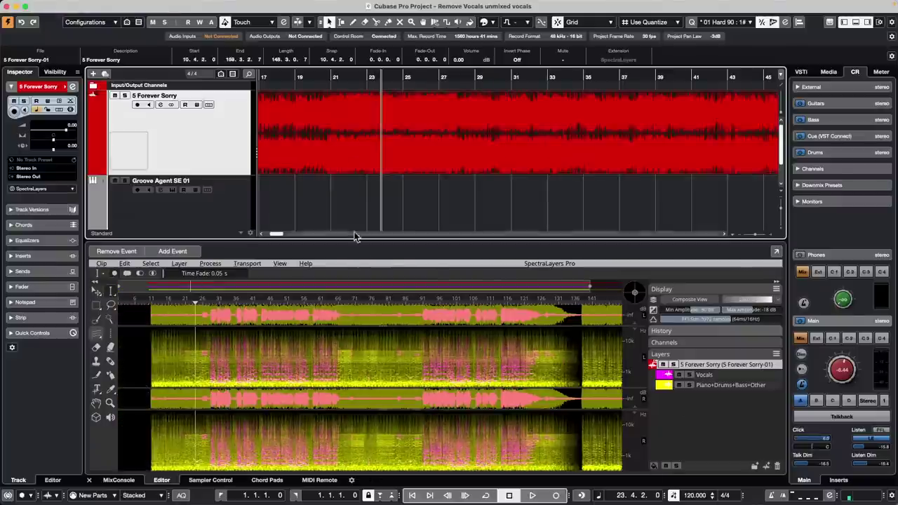
left_click(61, 5)
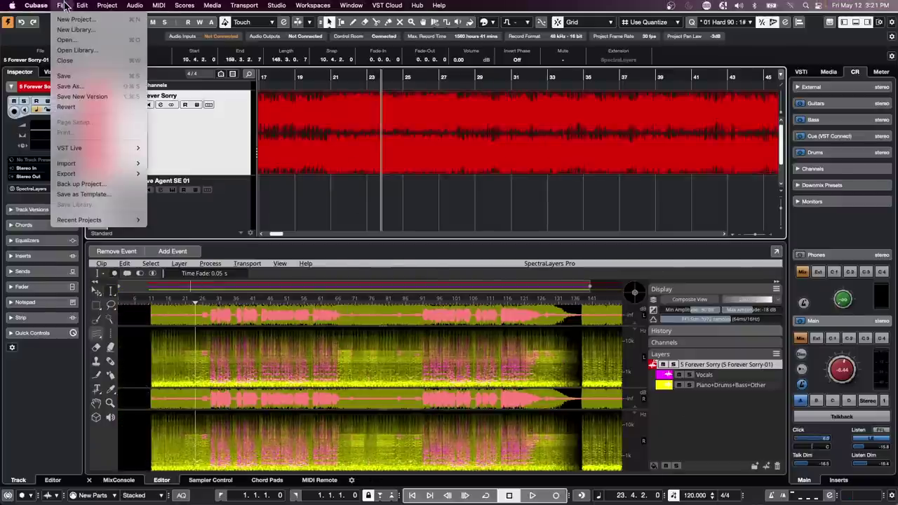
left_click(81, 111)
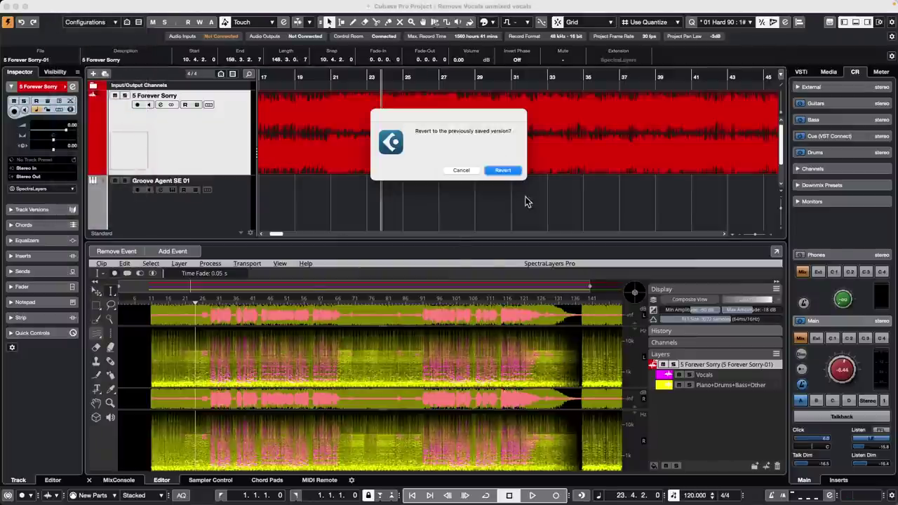
left_click(511, 173)
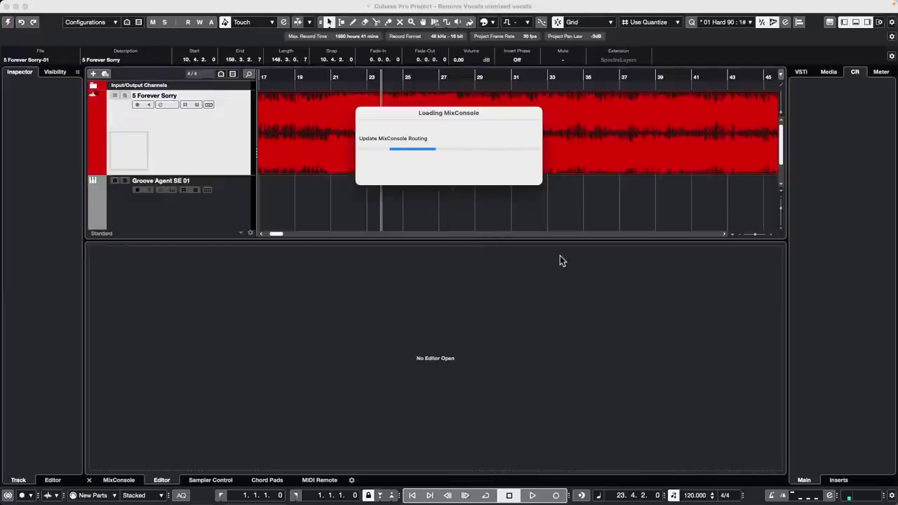
Accept the missing-port mapping, open the 5 Forever Sorry event in the editor and show its waveforms above the spectrograms
left_click(741, 409)
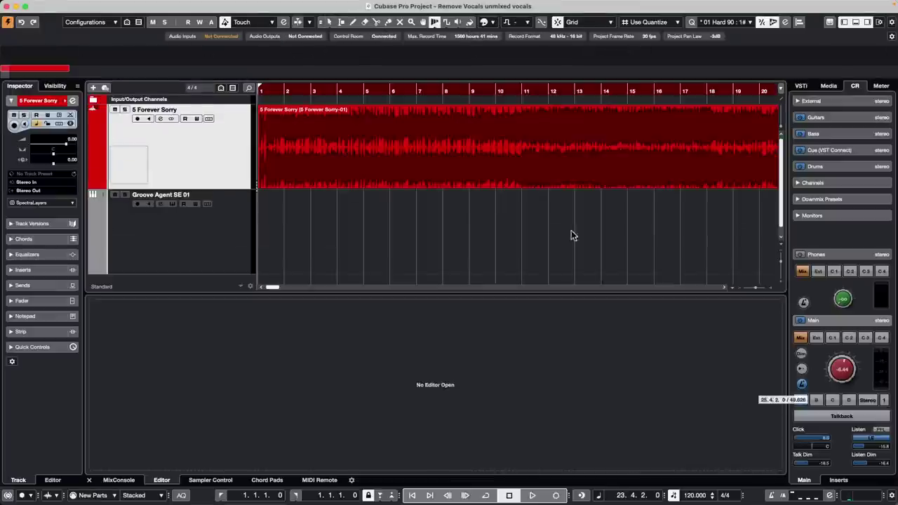
double_click(508, 162)
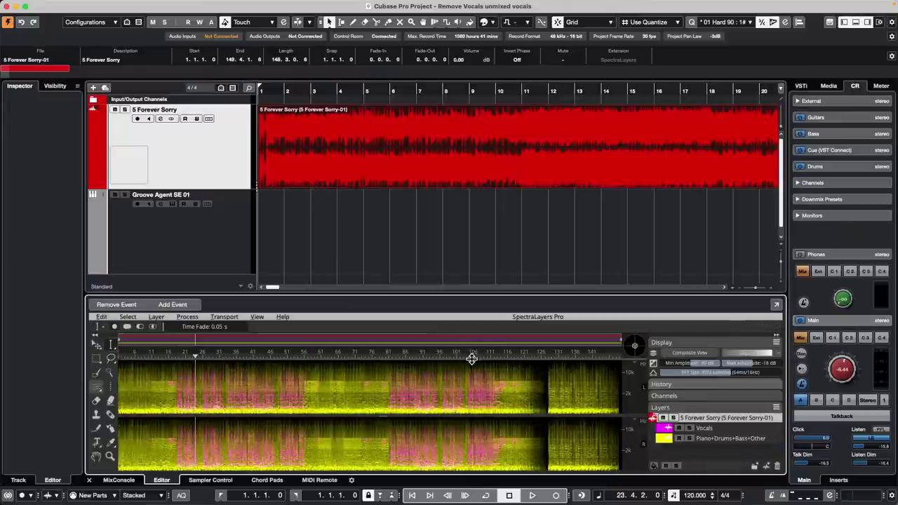
left_click_drag(471, 359, 484, 378)
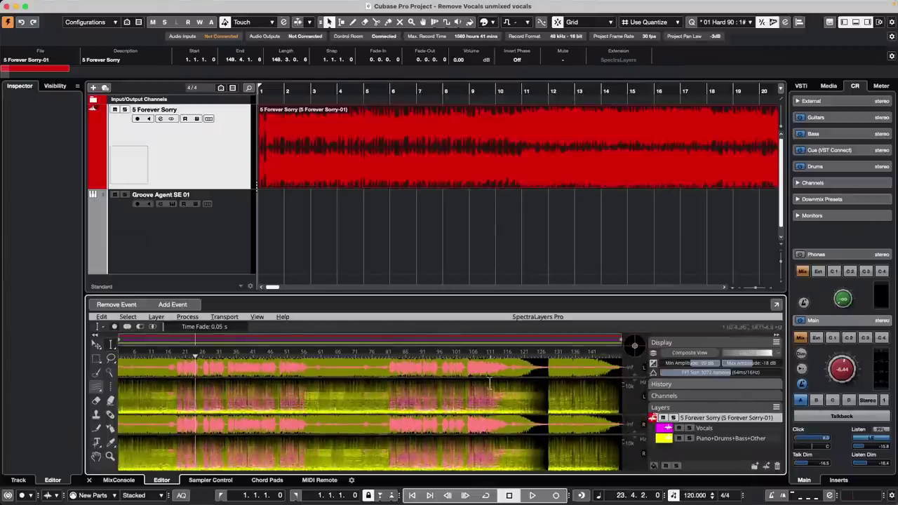
mouse_move(496, 378)
left_mouse_down()
mouse_move(504, 367)
mouse_move(509, 381)
mouse_move(508, 373)
left_mouse_up()
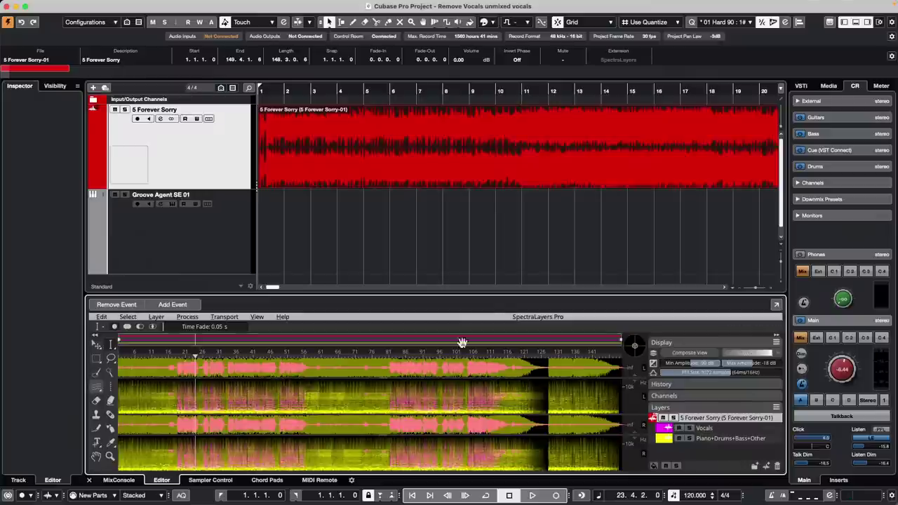
Lower the Control Room main level and start playback of the song from about bar 7
left_click(424, 91)
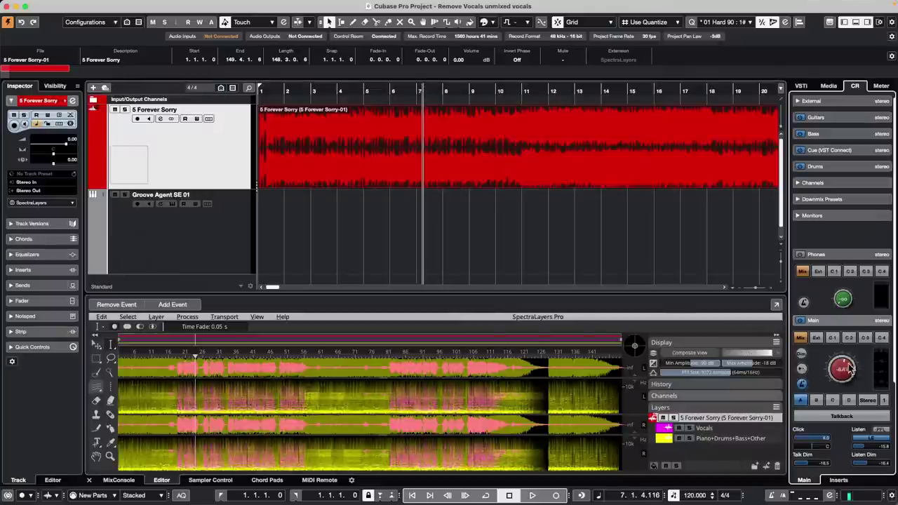
left_click_drag(850, 368, 846, 377)
key("space")
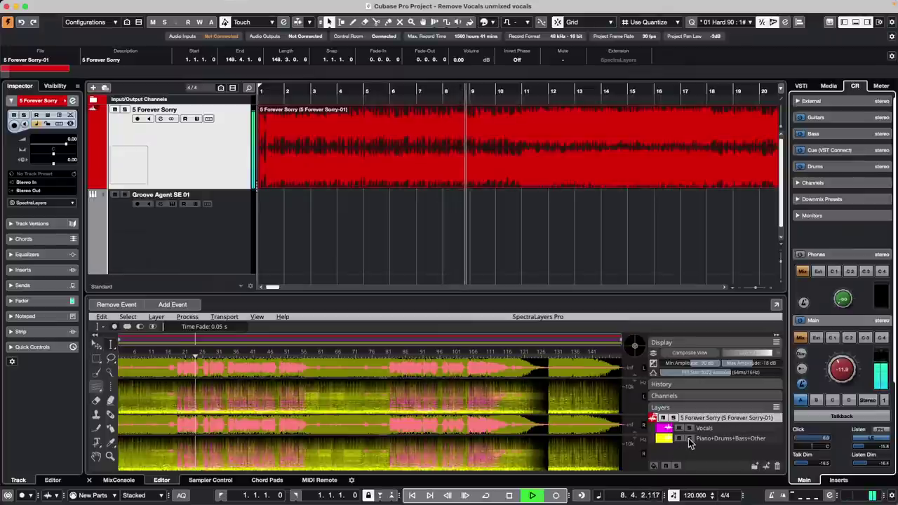
Audition the Piano+Drums+Bass+Other layer and the Vocals layer one after the other in solo, clearing each solo
left_click(690, 439)
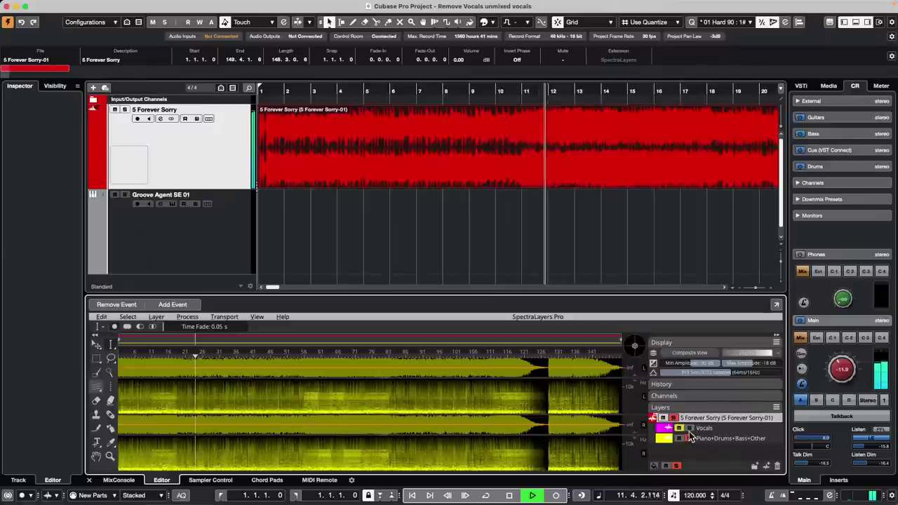
left_click(689, 439)
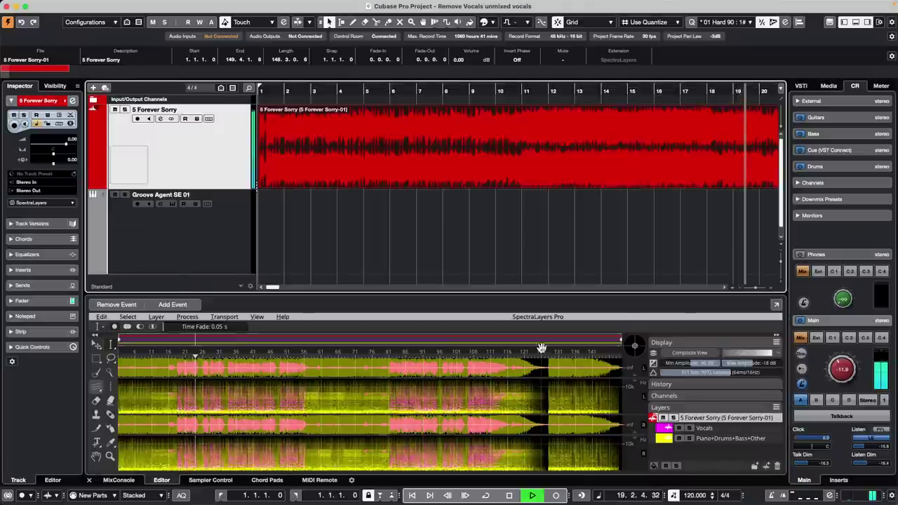
left_click(689, 428)
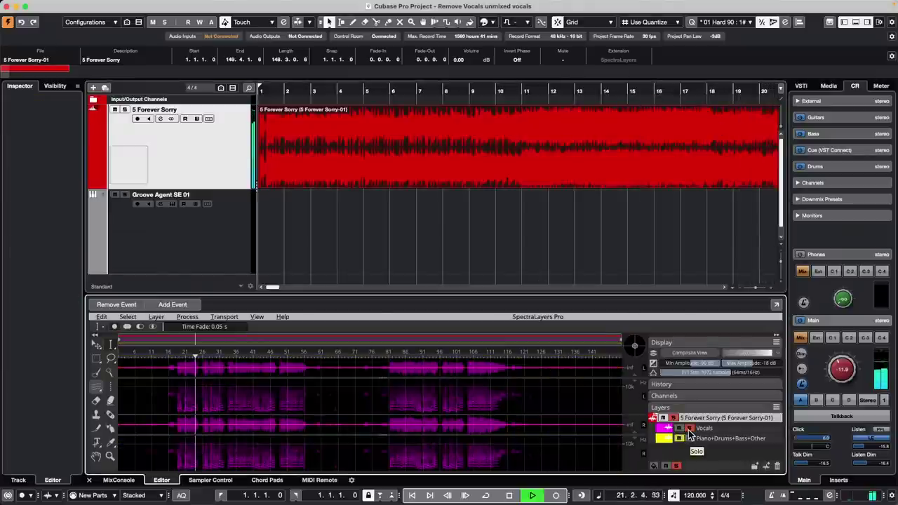
left_click(689, 428)
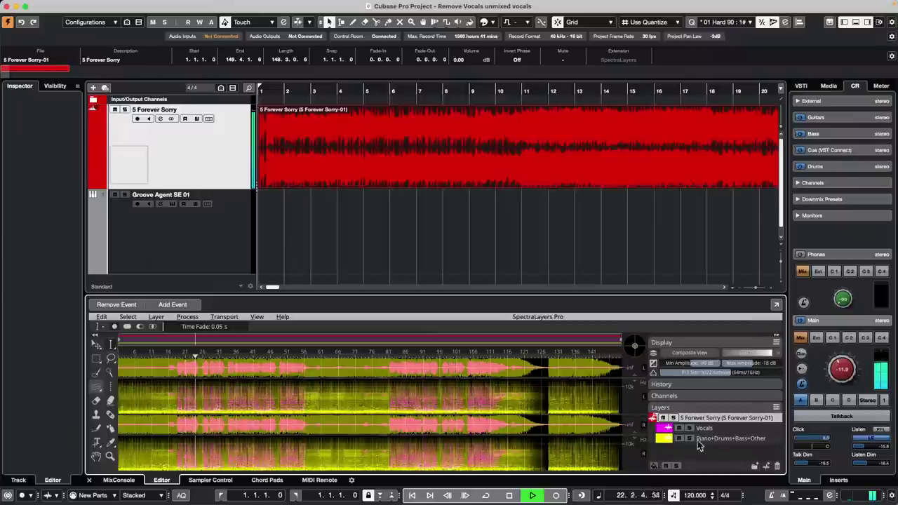
Audition the song with the Vocals layer muted, unmute it, and deselect the 5 Forever Sorry event
left_click(679, 428)
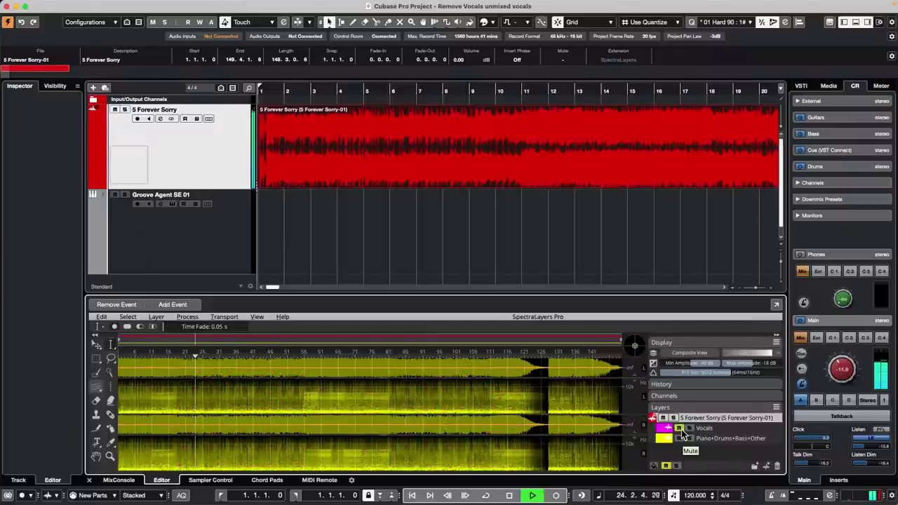
left_click(680, 429)
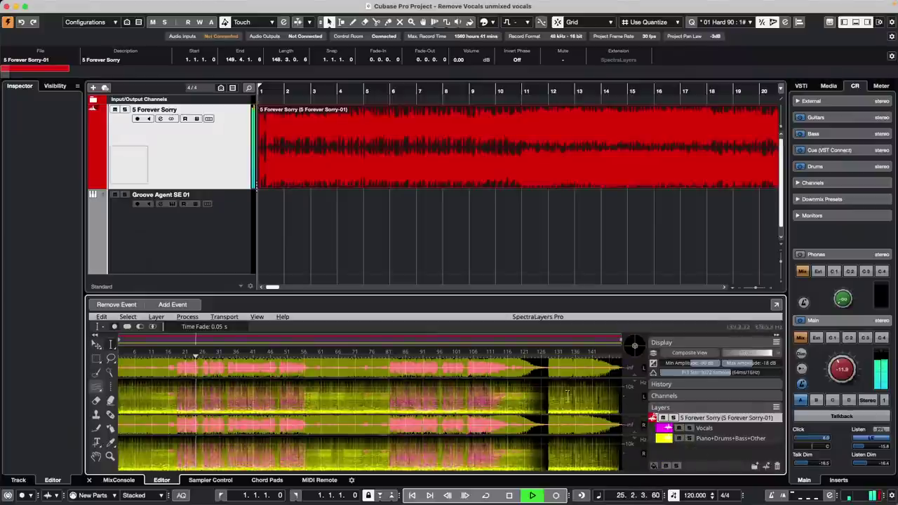
left_click(451, 259)
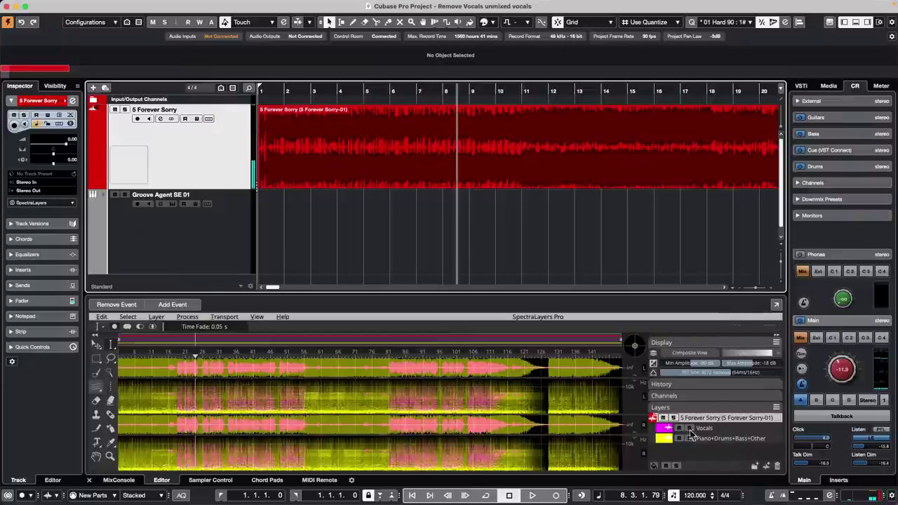
Try to delete the original 5 Forever Sorry layer in SpectraLayers
left_click(750, 419)
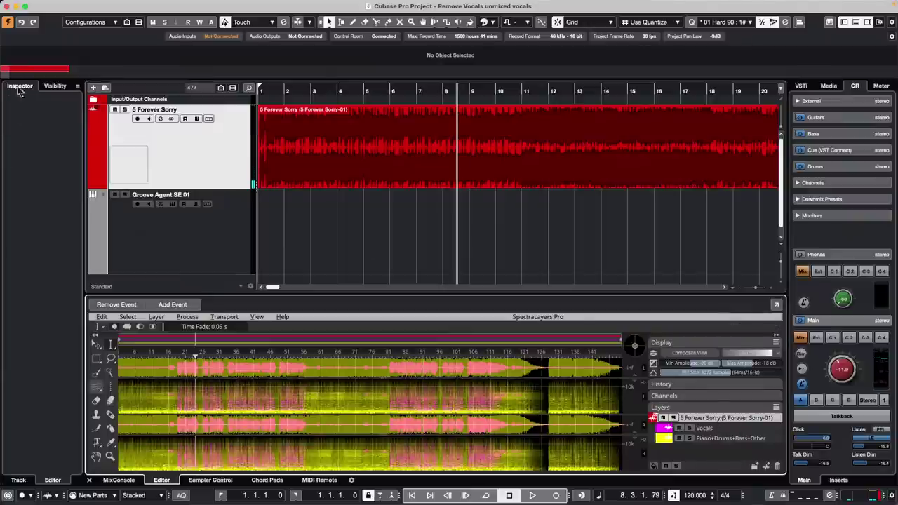
left_click(156, 317)
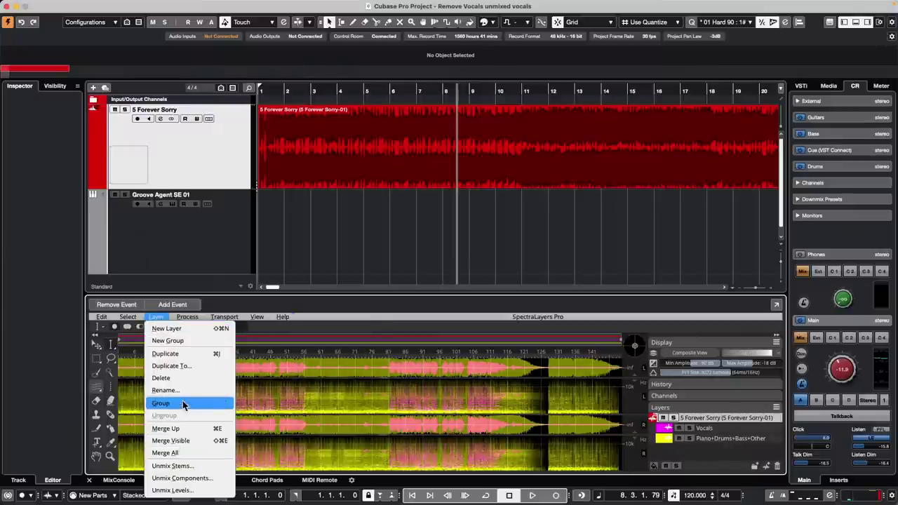
left_click(183, 379)
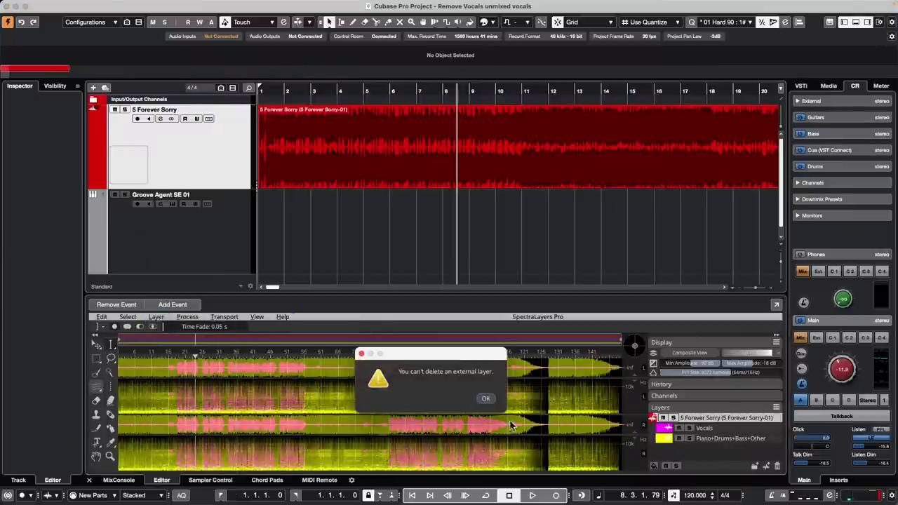
left_click(485, 398)
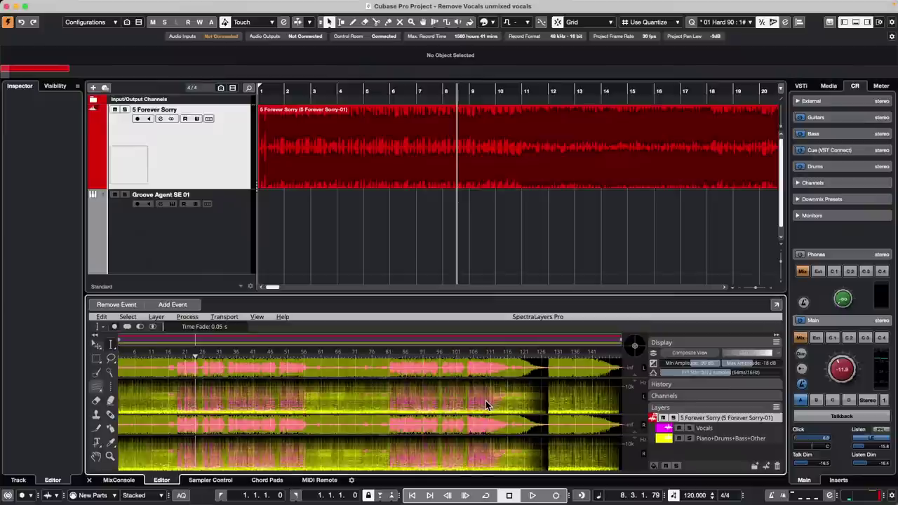
Delete the Vocals layer from the 5 Forever Sorry event's layers
left_click(714, 429)
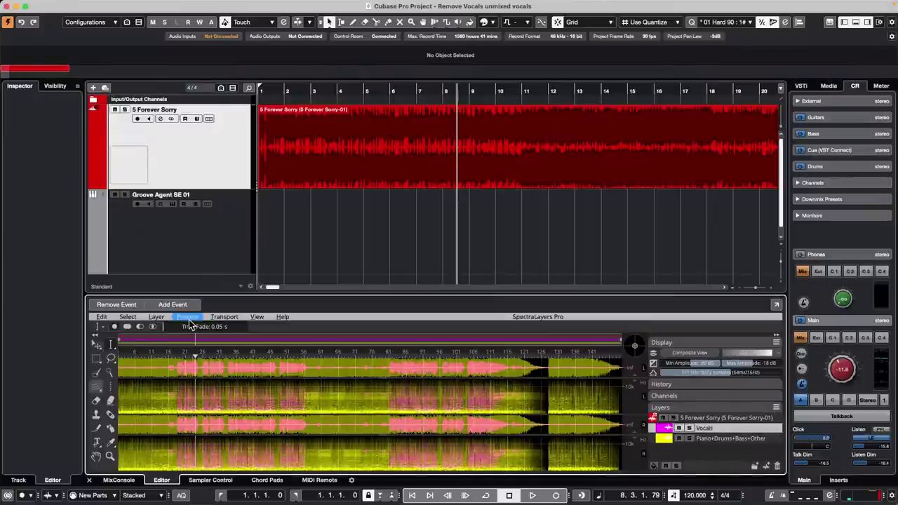
left_click(156, 317)
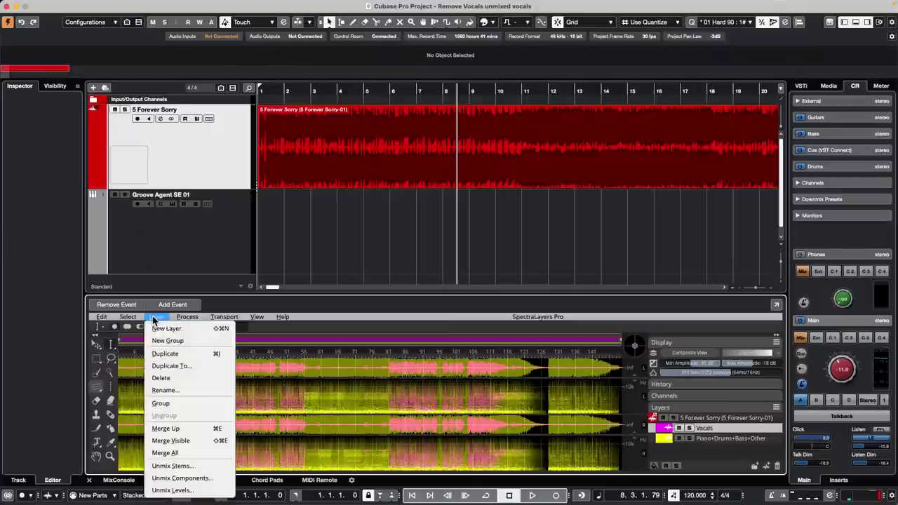
left_click(184, 379)
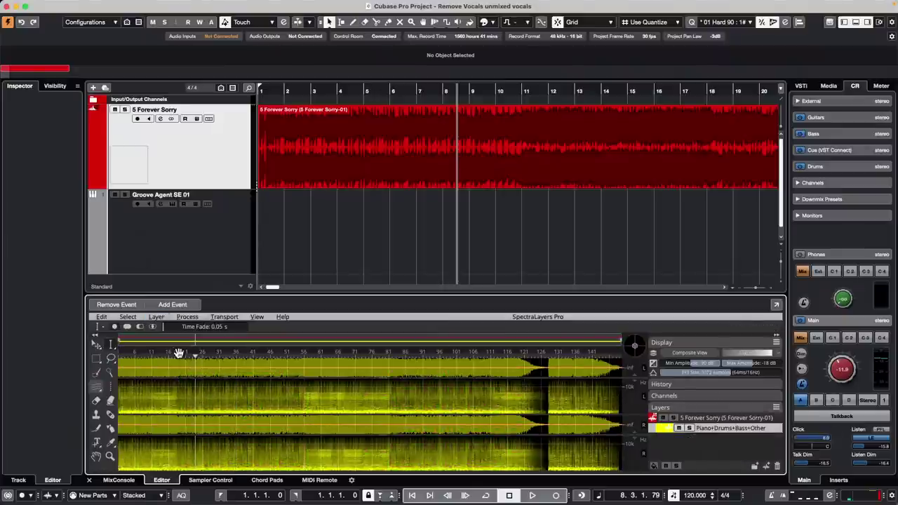
Undo the deletion of the Vocals layer and select the 5 Forever Sorry layer
left_click(100, 317)
left_click(106, 328)
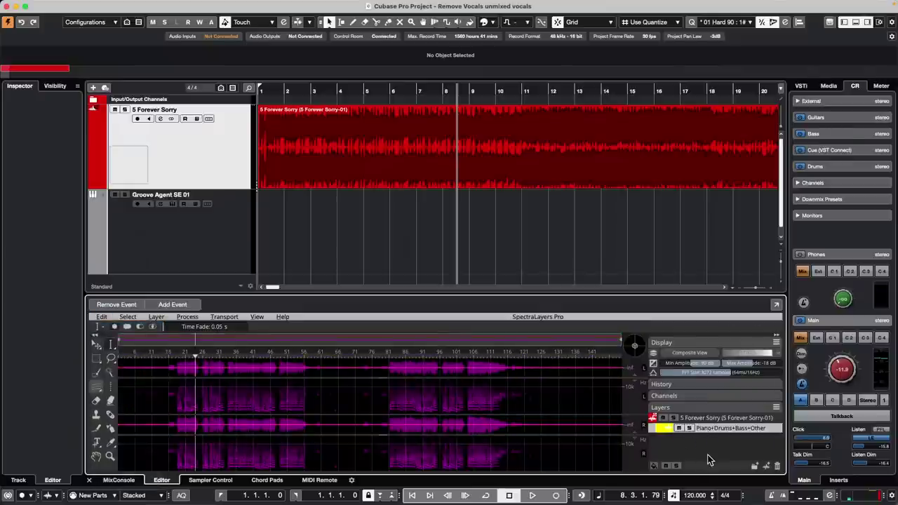
left_click(708, 420)
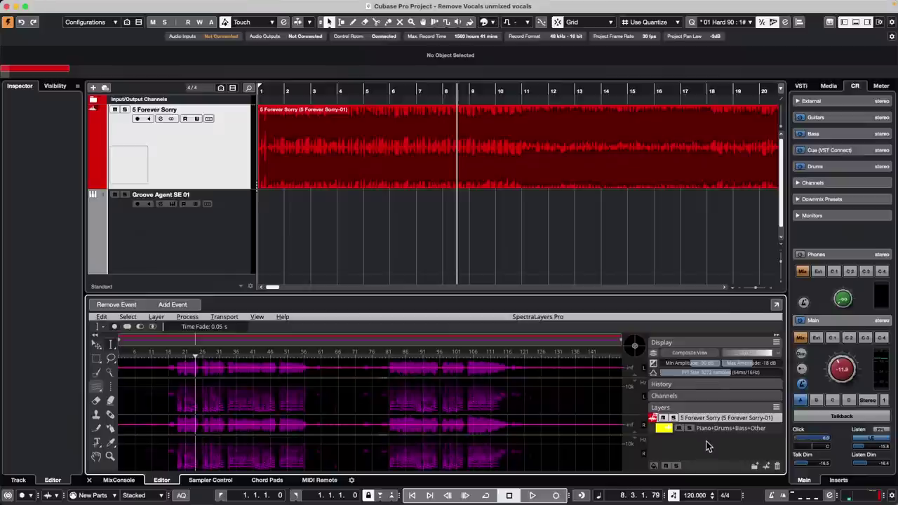
Revert the project to its last saved version, accept the missing ports and reopen the 5 Forever Sorry event in SpectraLayers
left_click(62, 5)
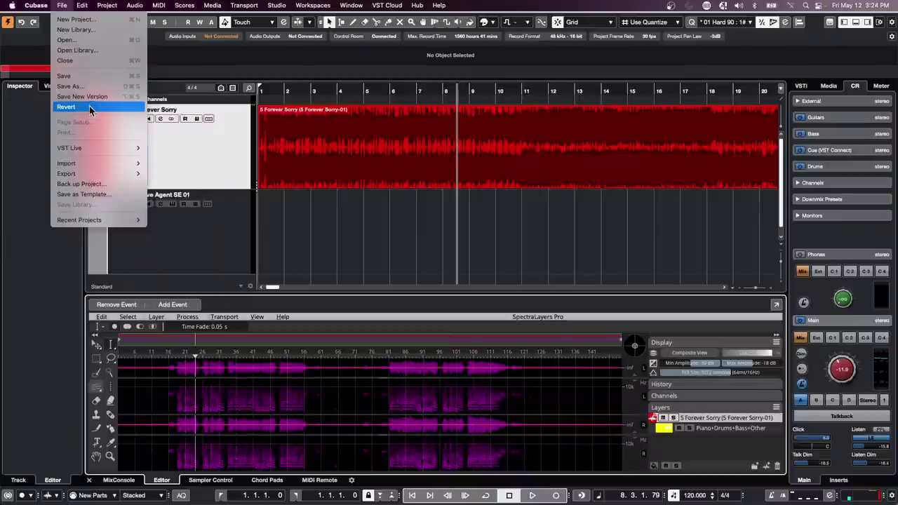
left_click(78, 107)
left_click(503, 171)
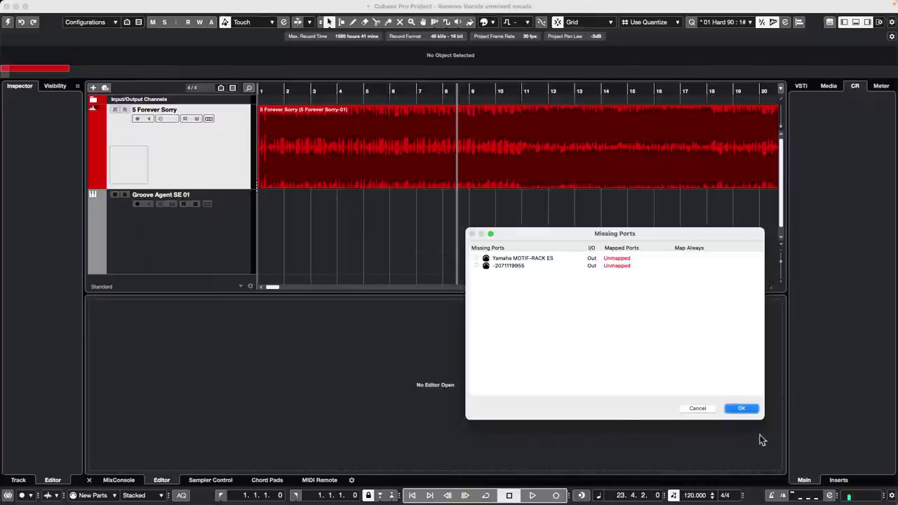
left_click(747, 409)
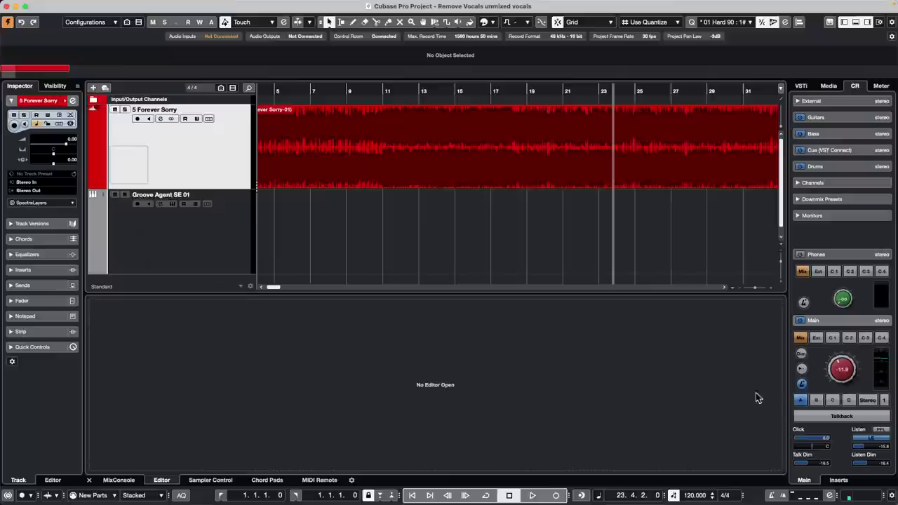
left_click(527, 169)
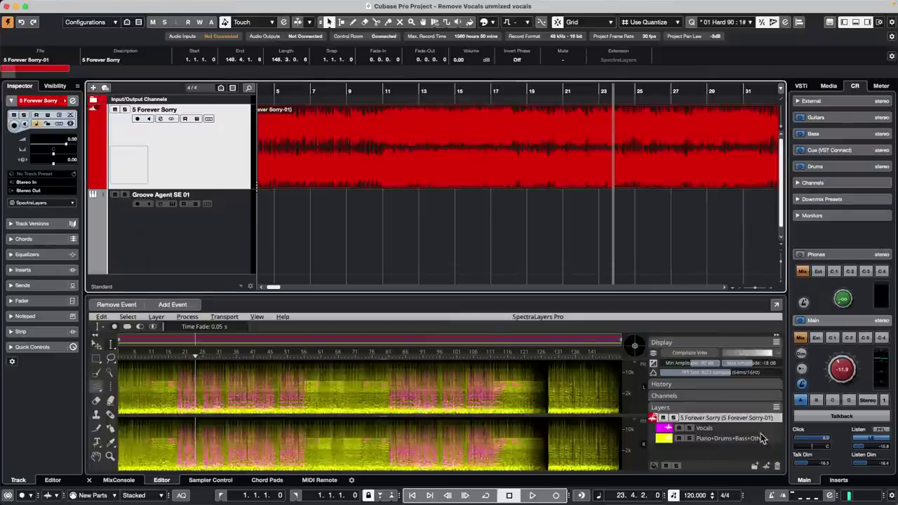
Check the Vocals and Piano+Drums+Bass+Other layers, and try again to delete the original 5 Forever Sorry layer
left_click(726, 429)
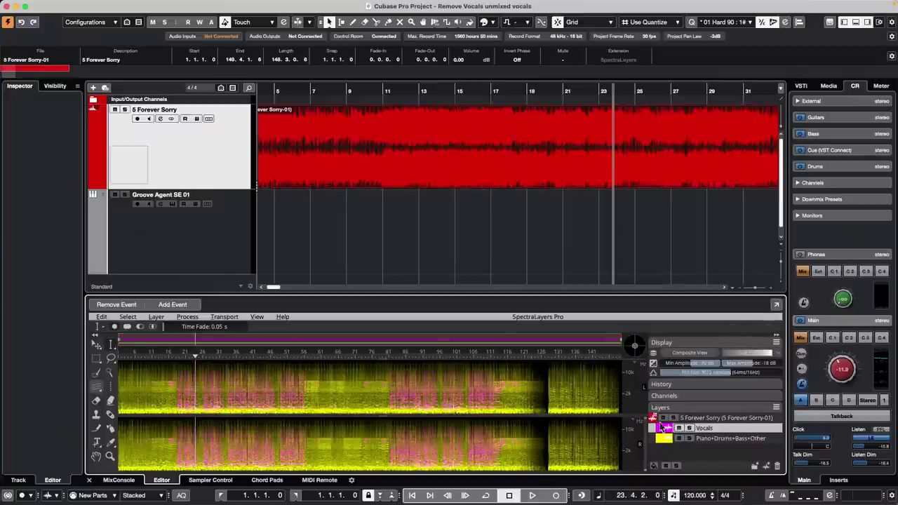
left_click(717, 439)
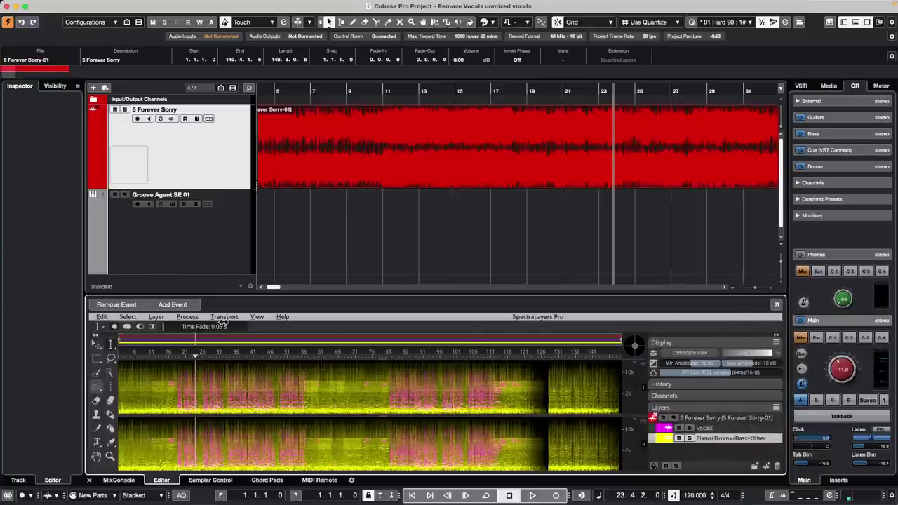
left_click(158, 318)
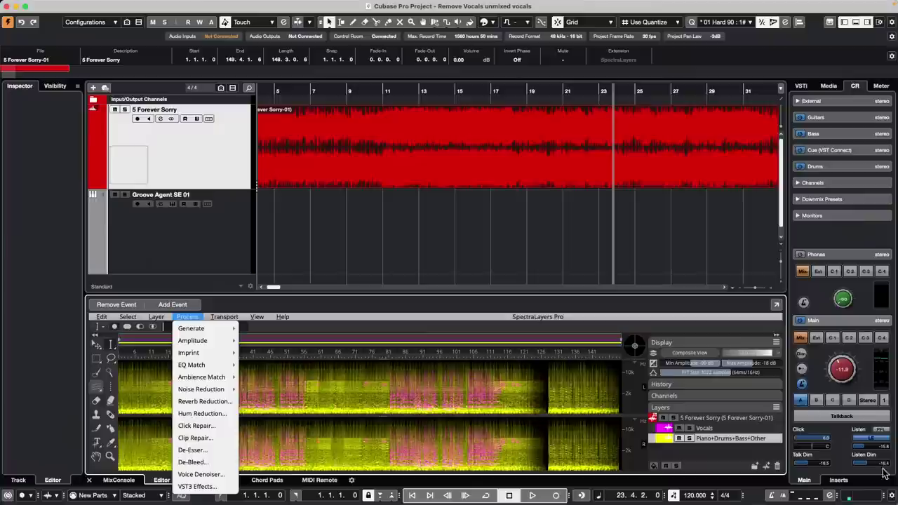
left_click(710, 418)
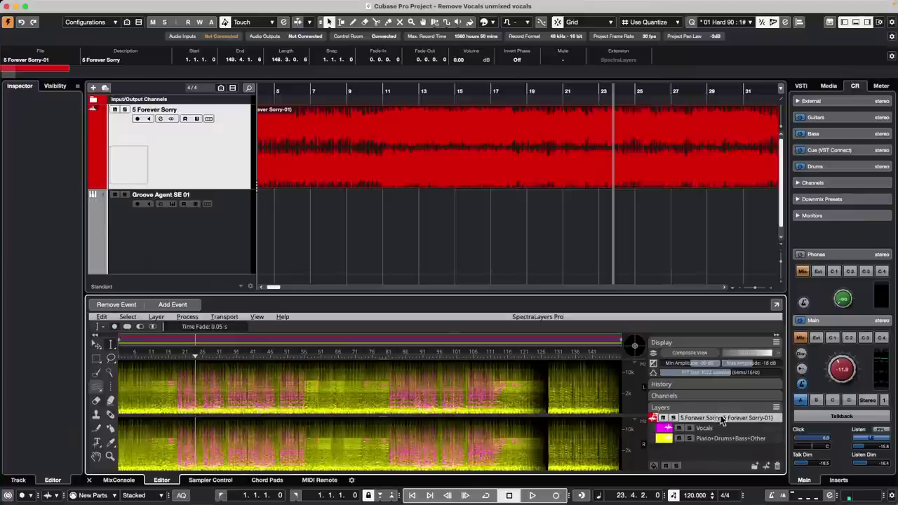
left_click(157, 317)
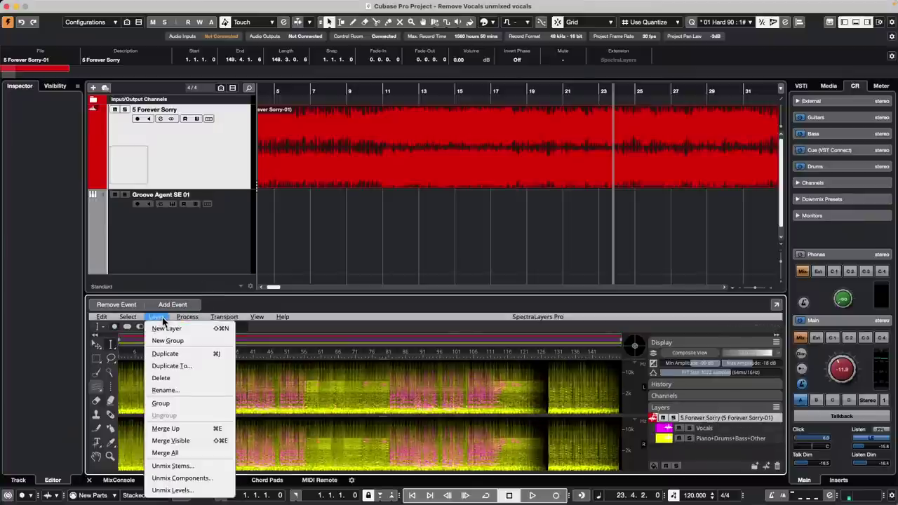
left_click(180, 382)
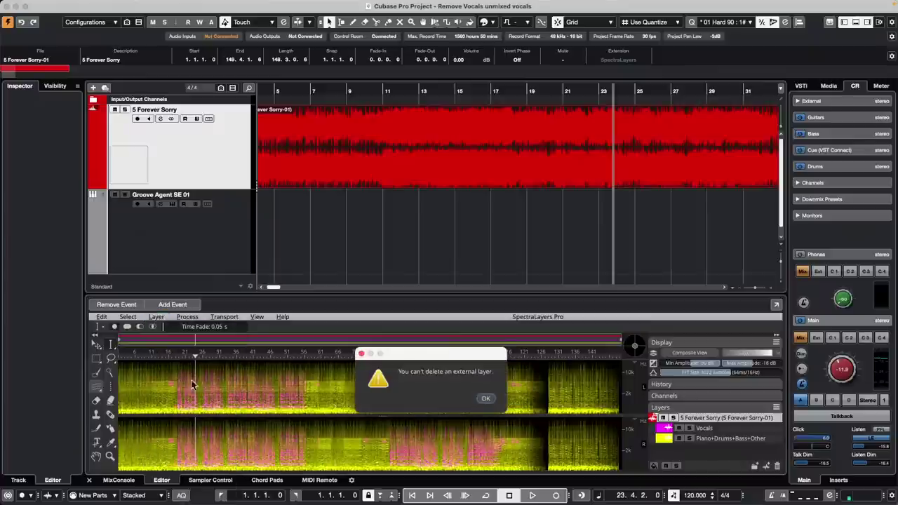
left_click(484, 398)
Delete the Piano+Drums+Bass+Other layer from the 5 Forever Sorry event
left_click(731, 440)
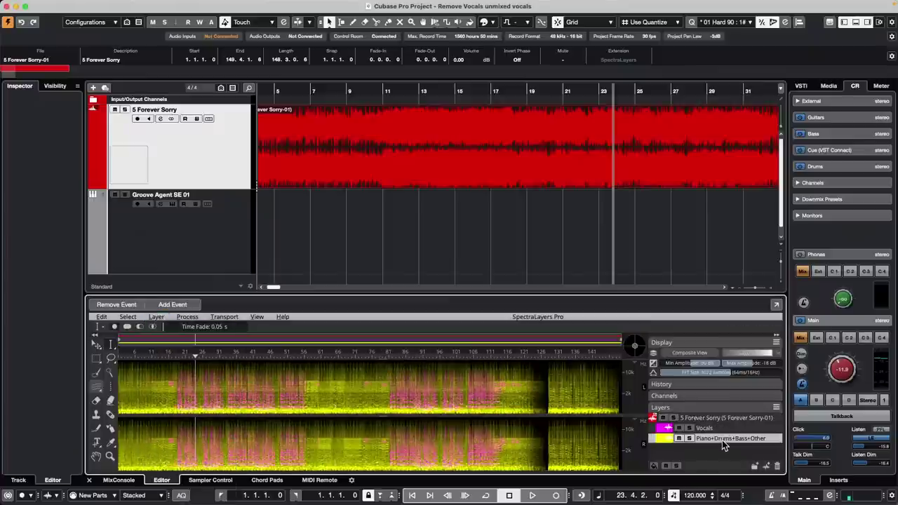
left_click(155, 316)
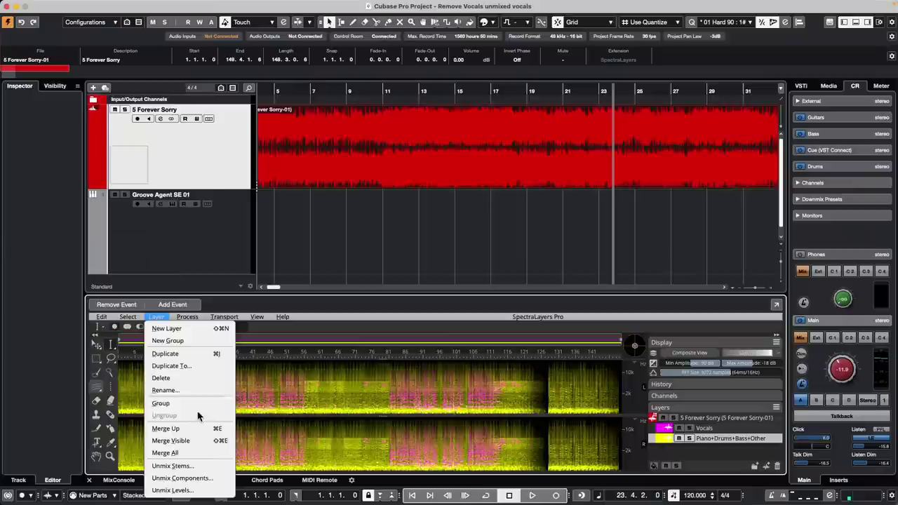
left_click(196, 382)
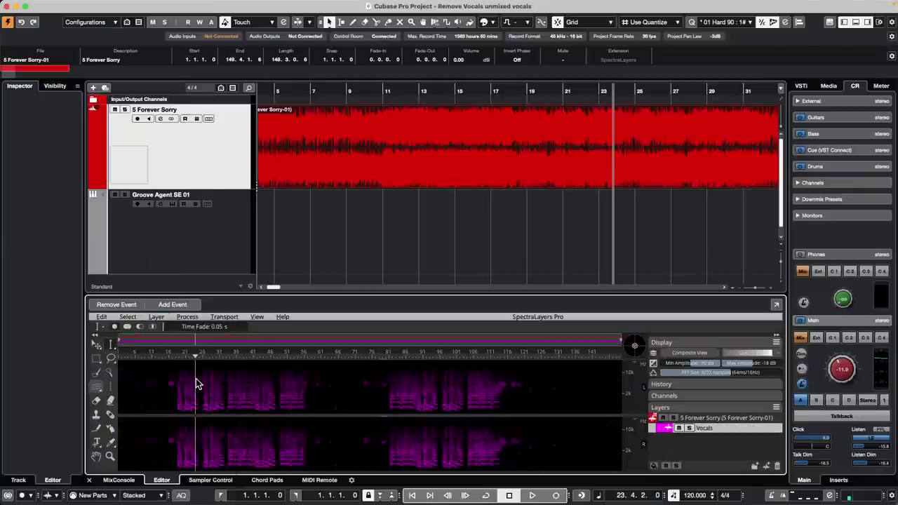
Try to delete the Vocals layer from the 5 Forever Sorry event
right_click(717, 437)
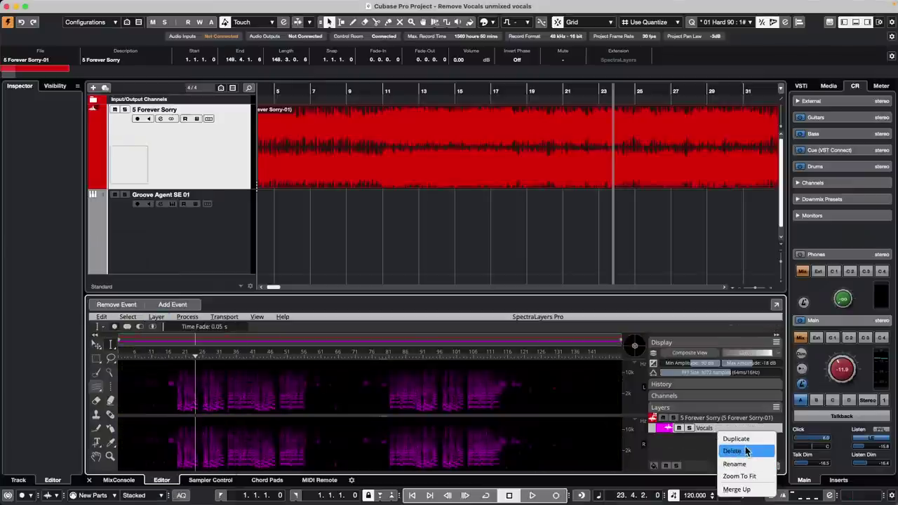
left_click(745, 452)
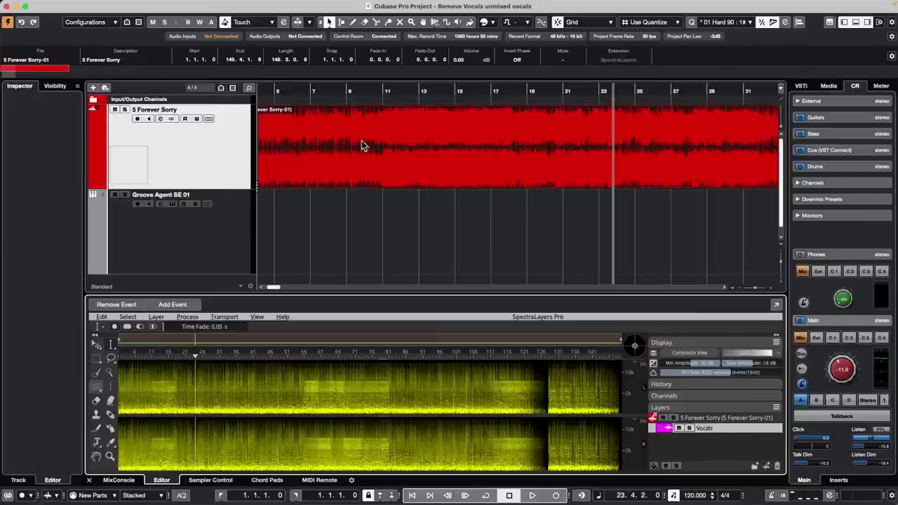
Switch to the Range Selection tool and mark several ranges along the 5 Forever Sorry event, ending with 12.4.1.1 to 19.4.1.1
right_click(384, 158)
left_click(398, 158)
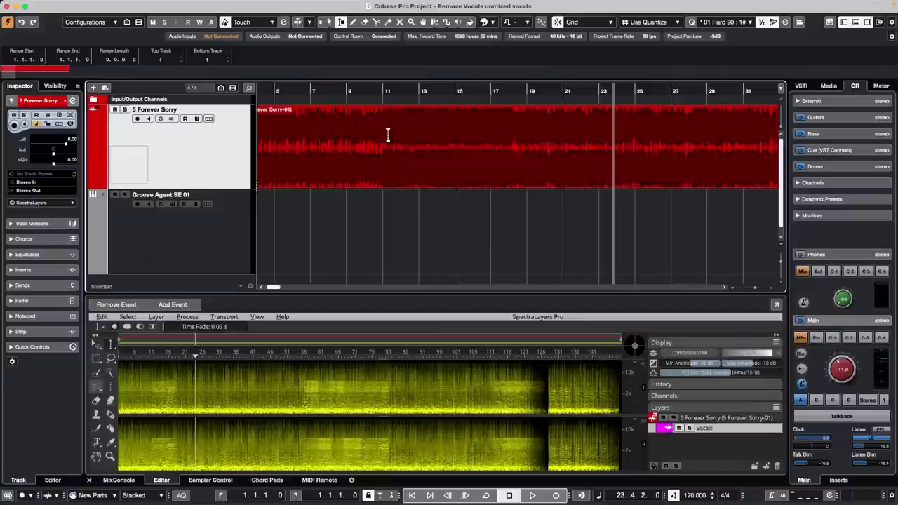
left_click_drag(388, 137, 532, 148)
left_click_drag(640, 136, 439, 143)
left_click_drag(365, 140, 442, 143)
left_click_drag(530, 144, 615, 147)
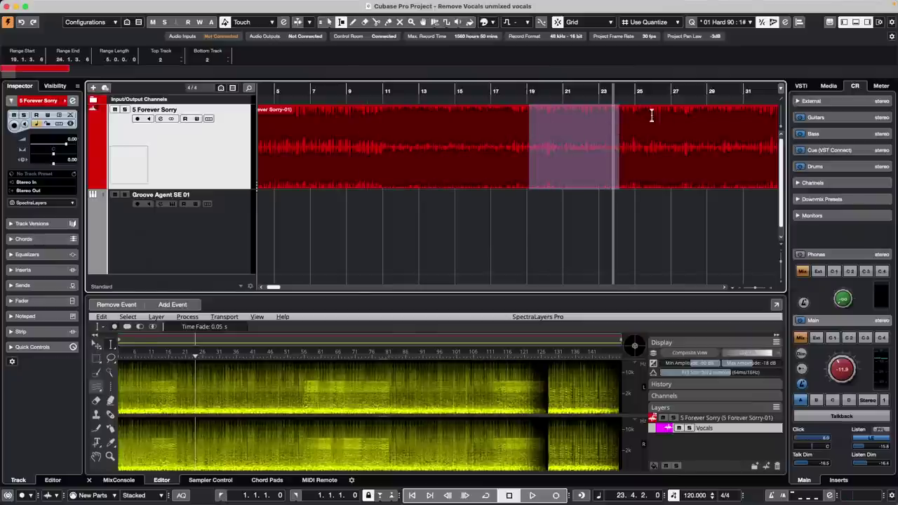
left_click_drag(698, 137, 638, 135)
left_click_drag(421, 136, 561, 138)
left_click_drag(630, 140, 527, 134)
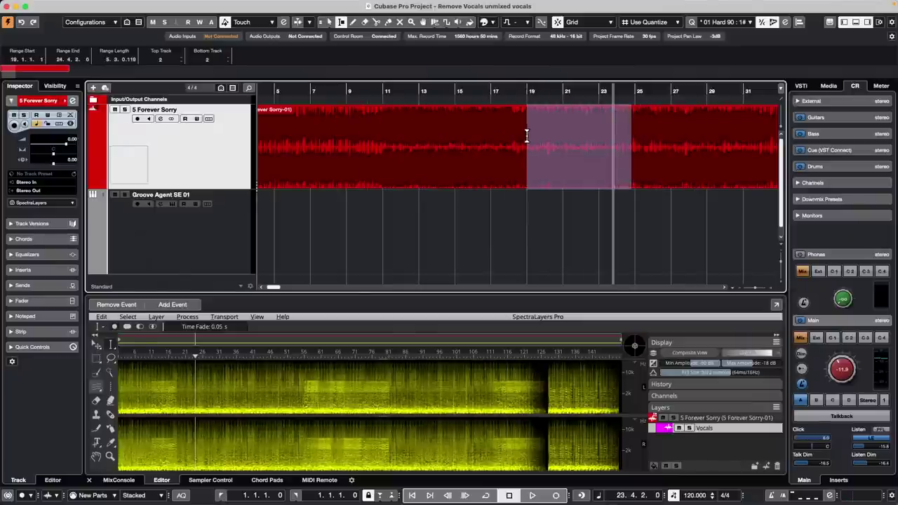
left_click_drag(414, 142, 540, 143)
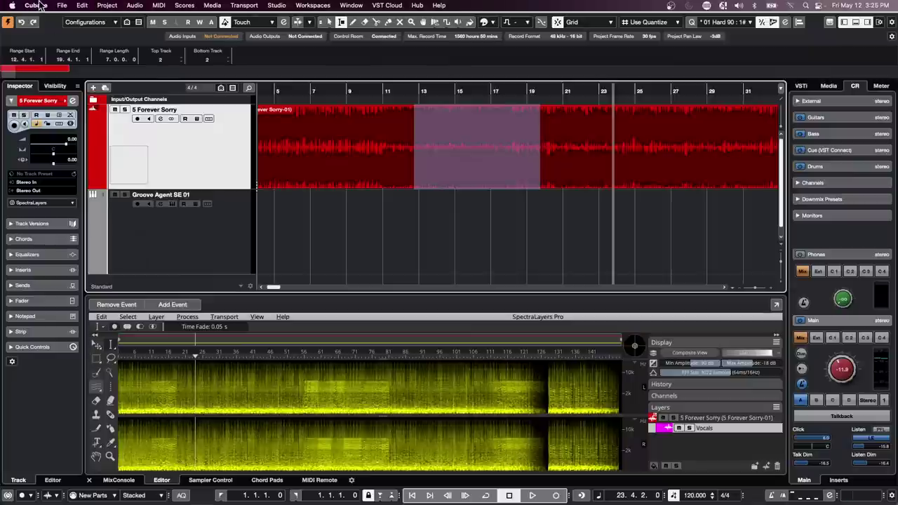
Enable Cycle Follows Range Selection in the Editing preferences and accept the change
left_click(37, 5)
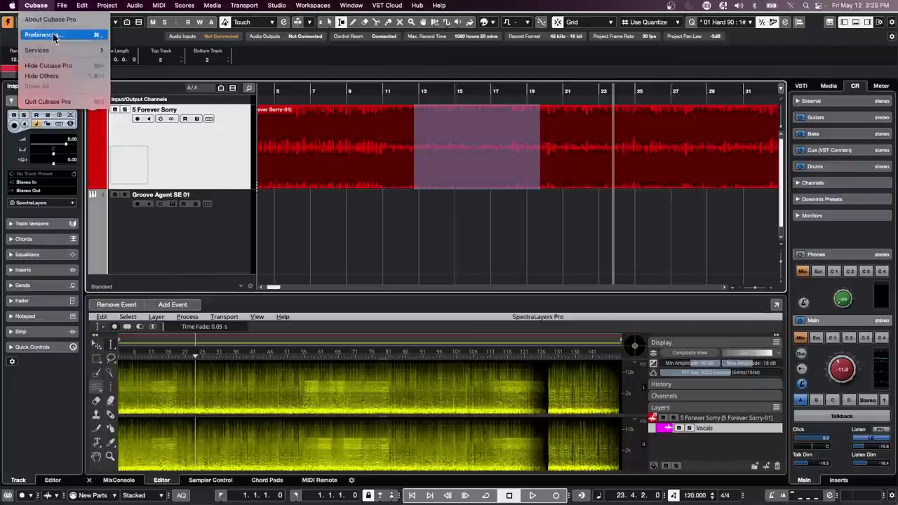
left_click(456, 161)
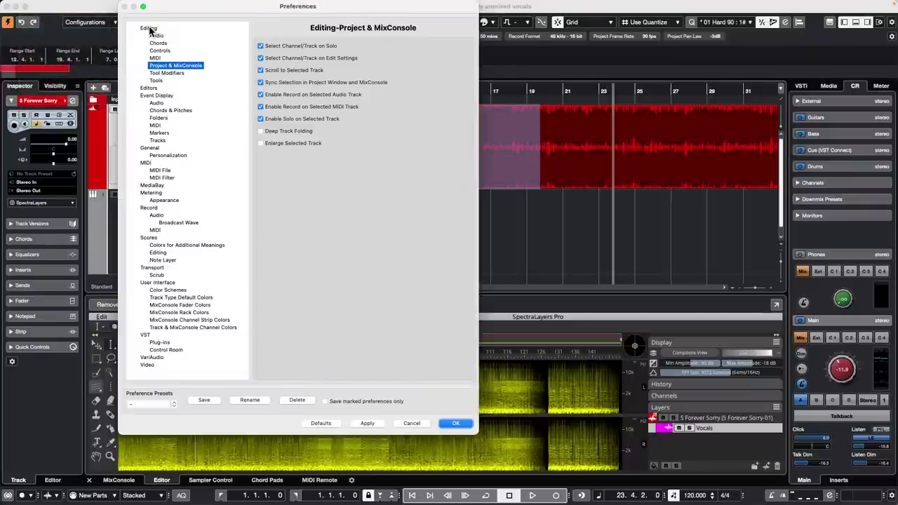
left_click(146, 29)
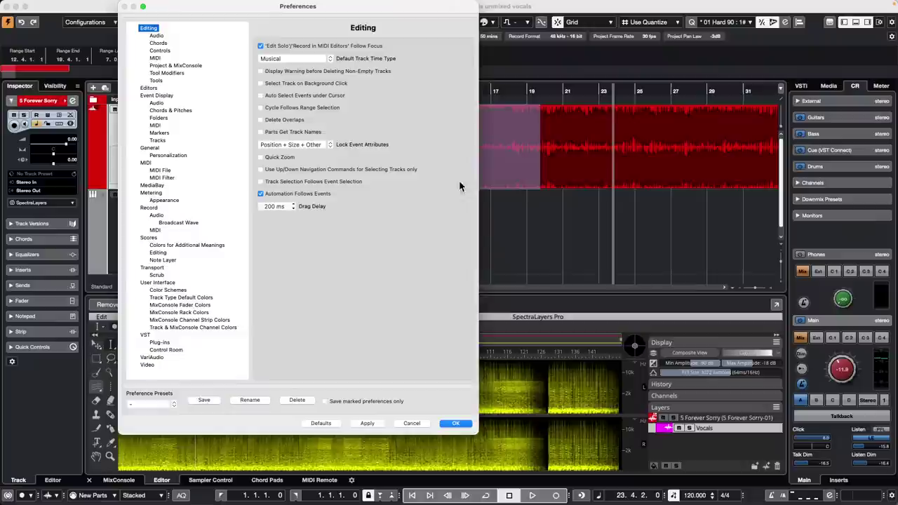
left_click(261, 108)
left_click(457, 423)
Mark various ranges on 5 Forever Sorry so the cycle locators follow, finishing with about bar 18 to bar 26
left_click_drag(692, 138, 644, 139)
left_click_drag(428, 137, 517, 137)
left_click_drag(629, 141, 728, 140)
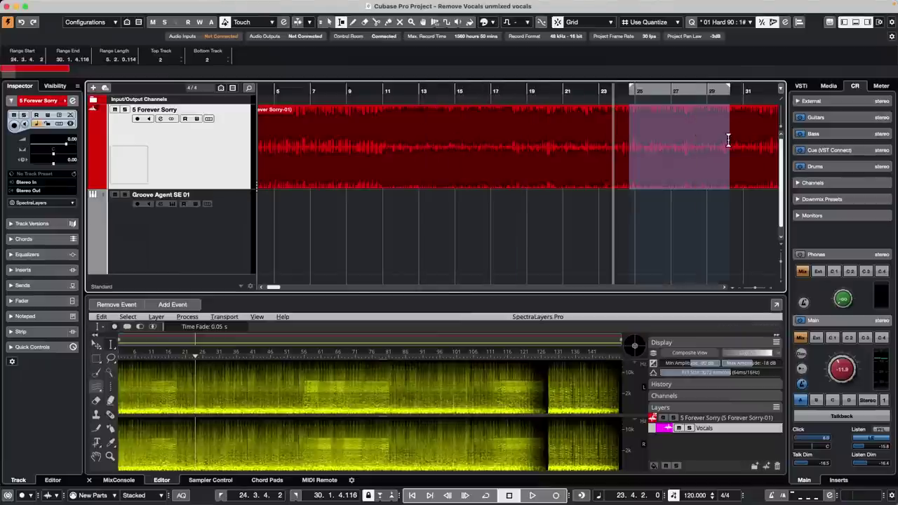
left_click_drag(378, 147, 304, 145)
left_click_drag(428, 146, 499, 144)
left_click_drag(577, 143, 644, 143)
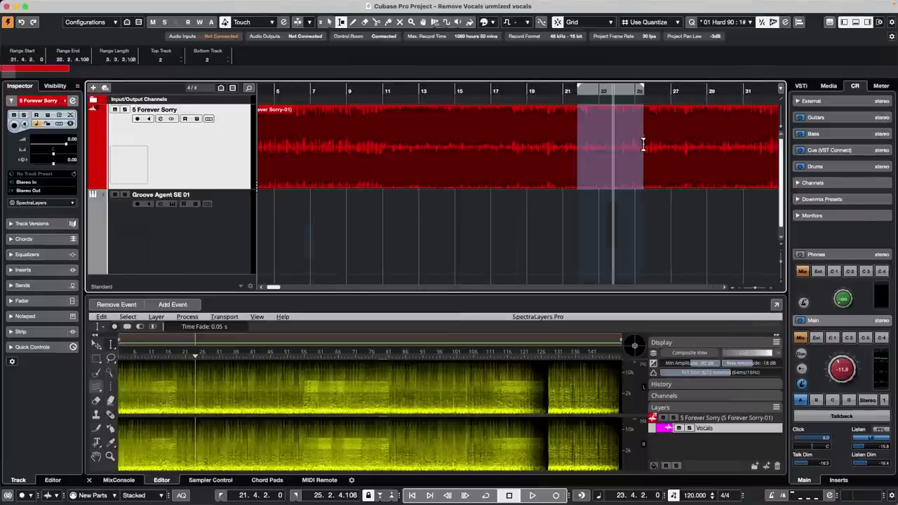
left_click_drag(406, 142, 316, 143)
mouse_move(480, 143)
left_mouse_down()
mouse_move(615, 153)
mouse_move(398, 148)
mouse_move(642, 152)
left_mouse_up()
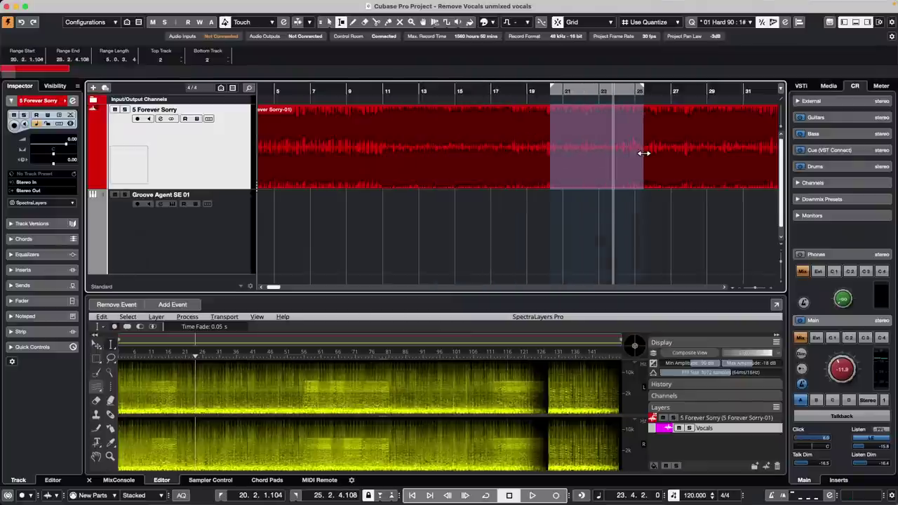
left_click_drag(334, 140, 517, 144)
left_click_drag(664, 143, 521, 144)
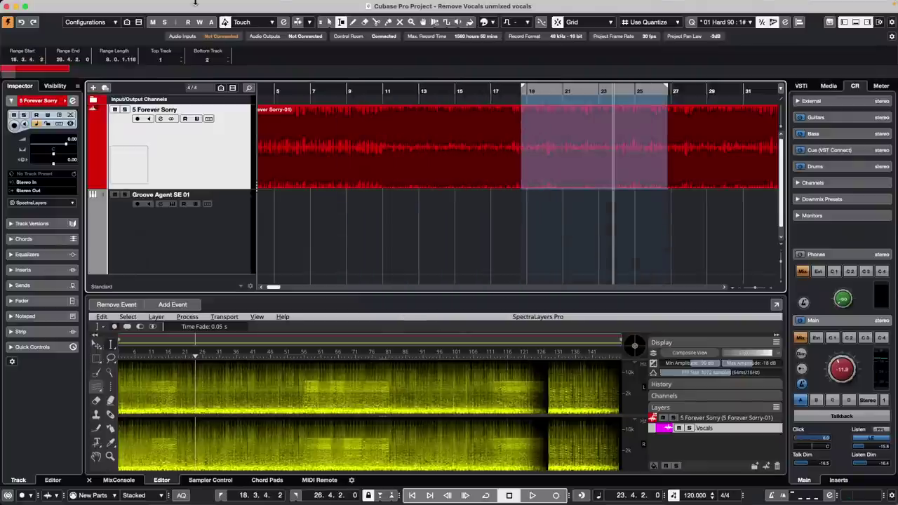
Disable Cycle Follows Range Selection in the Editing preferences and test it with range selections on 5 Forever Sorry, ending around bars 24 to 27
left_click(36, 5)
left_click(40, 36)
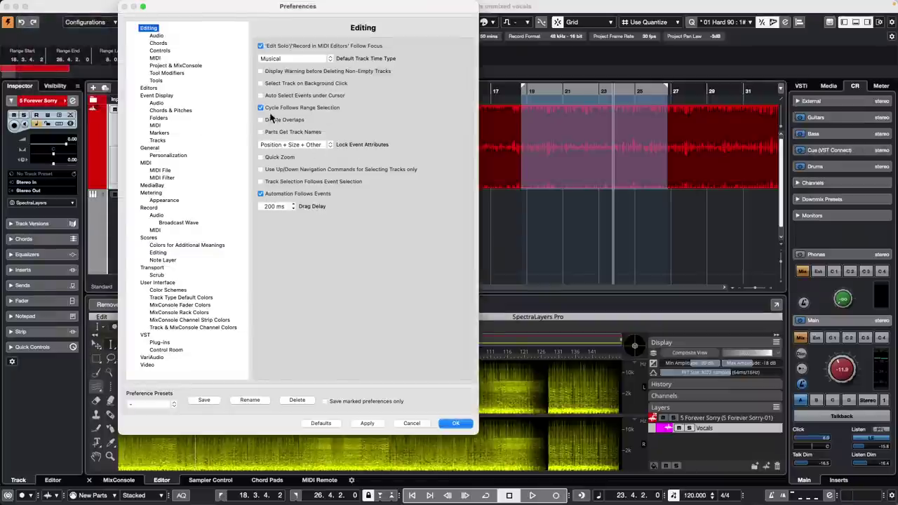
left_click(261, 108)
left_click(368, 423)
left_click(449, 425)
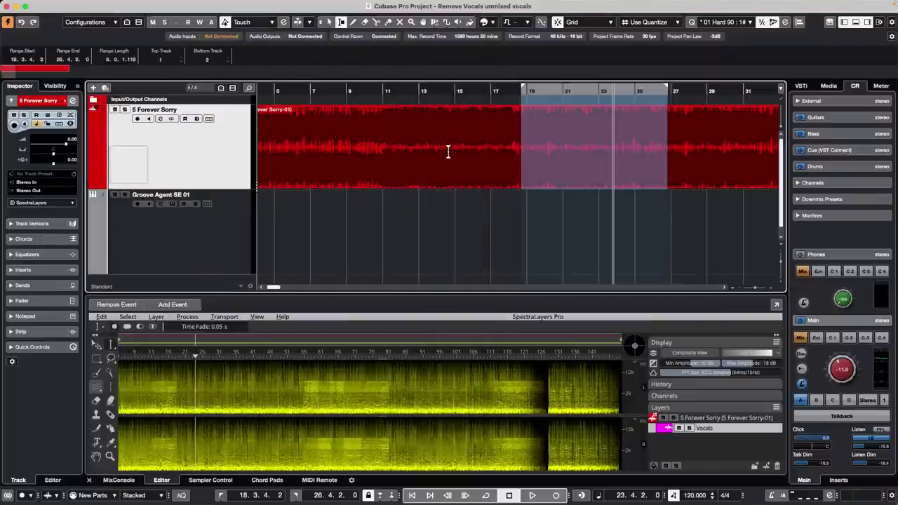
left_click_drag(445, 151, 539, 156)
left_click_drag(634, 150, 681, 150)
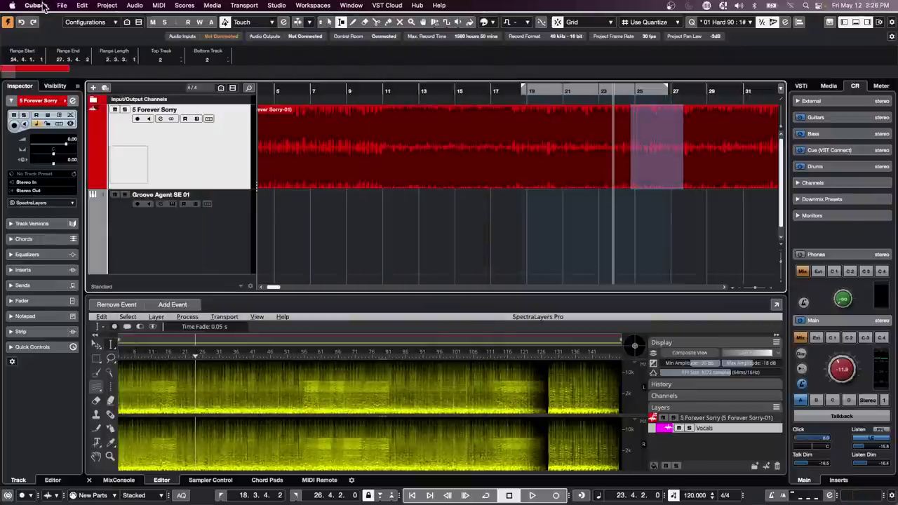
Turn Cycle Follows Range Selection back on in the Editing preferences, apply it and close the preferences
left_click(35, 5)
left_click(42, 35)
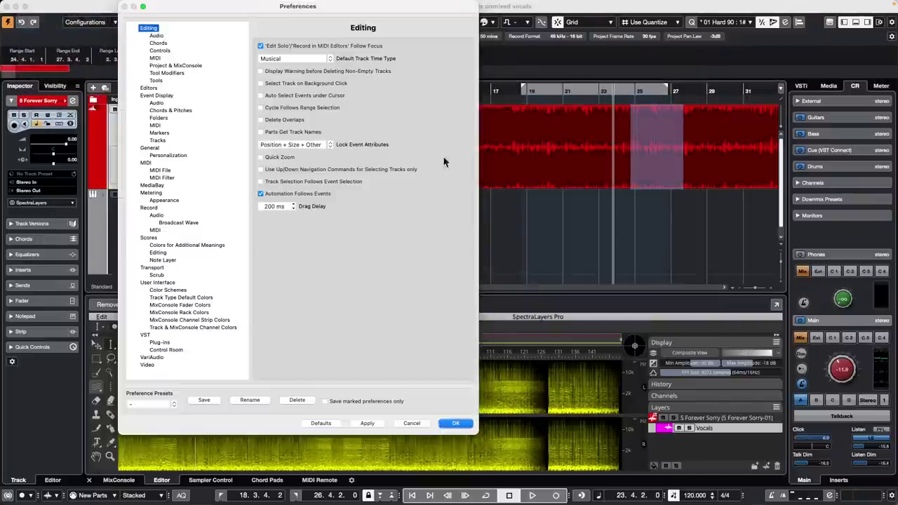
left_click(261, 107)
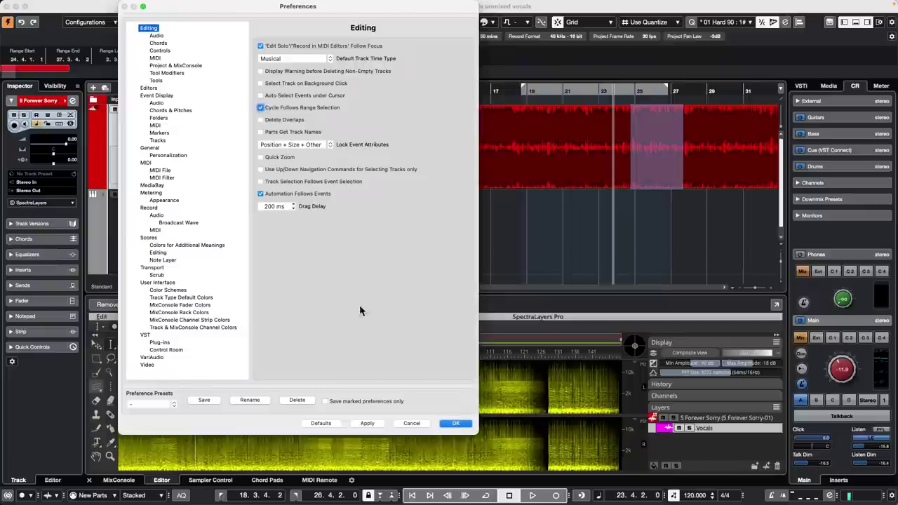
left_click(367, 423)
left_click(455, 423)
Move the cycle locators by selecting ranges across the 5 Forever Sorry event, finishing with 25.3.4.2 to 27.3.4.2
left_click_drag(383, 144, 472, 141)
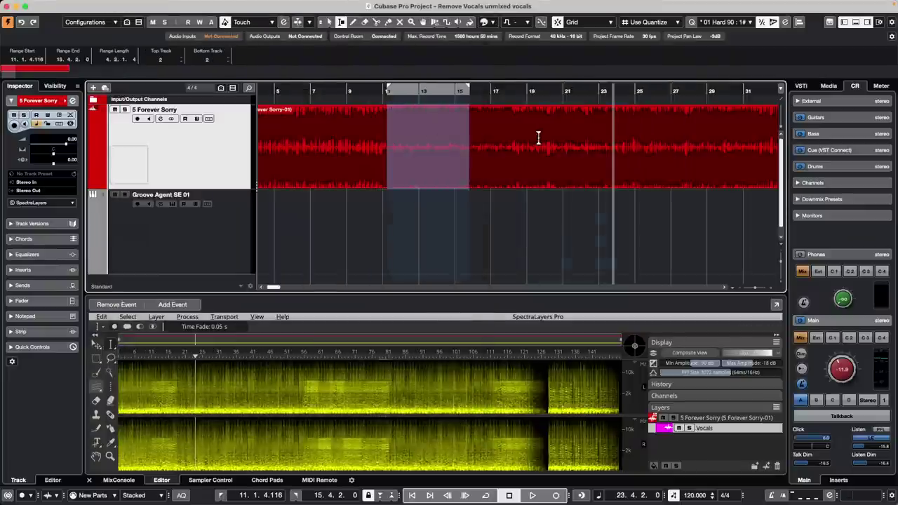
left_click_drag(538, 136, 615, 133)
left_click_drag(678, 124, 699, 130)
left_click_drag(506, 136, 421, 137)
left_click_drag(541, 140, 614, 142)
left_click_drag(648, 143, 682, 144)
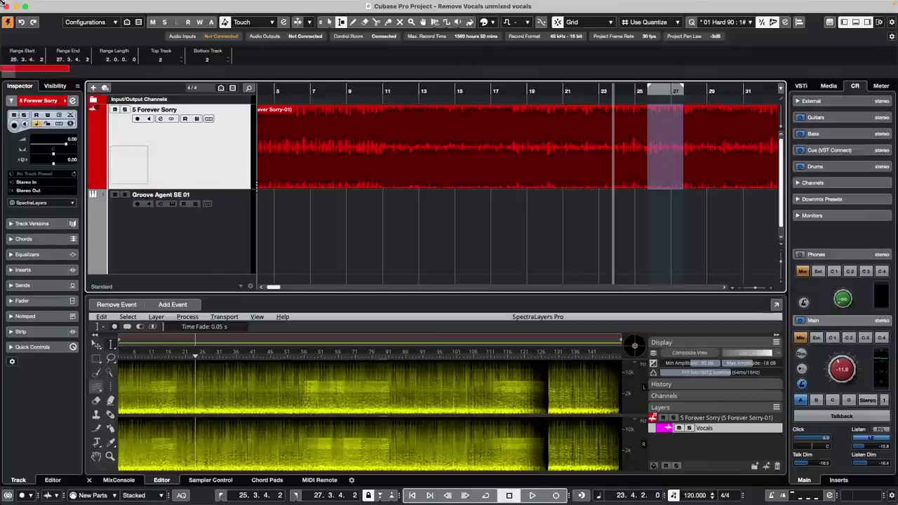
Duplicate the 5 Forever Sorry track
right_click(187, 169)
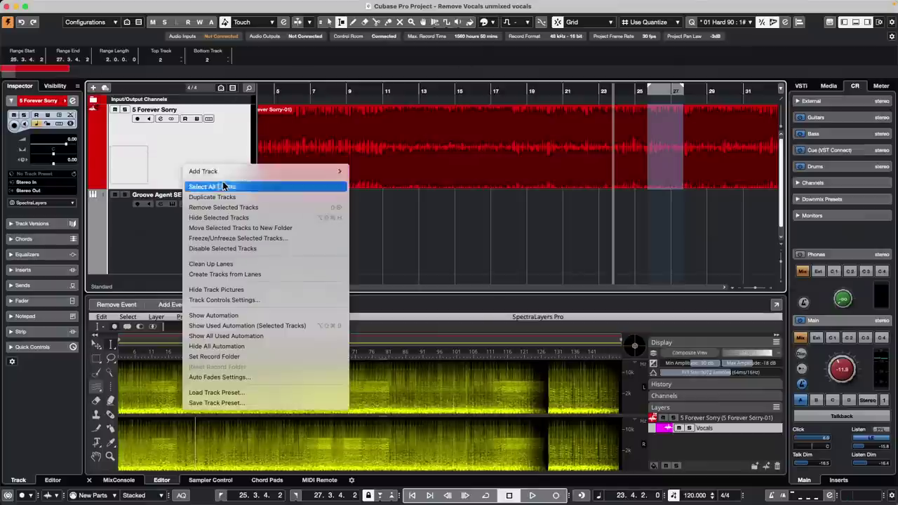
mouse_move(228, 174)
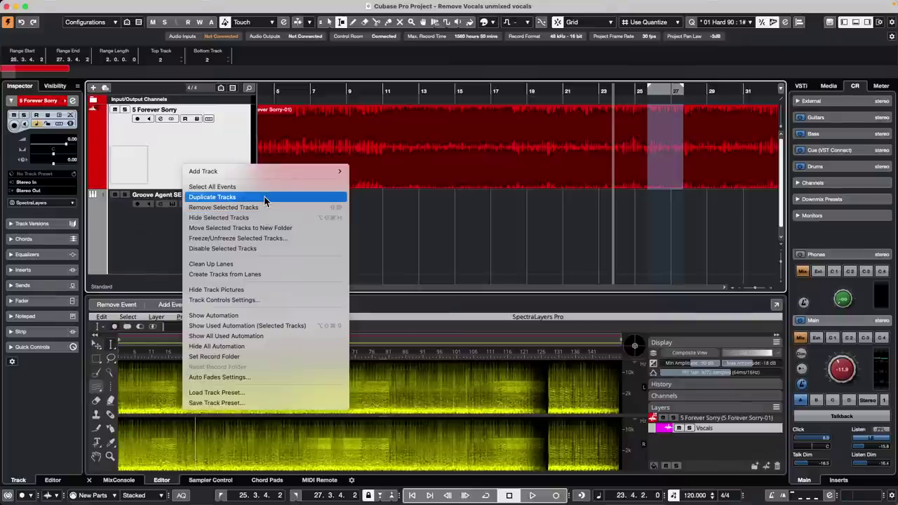
left_click(264, 197)
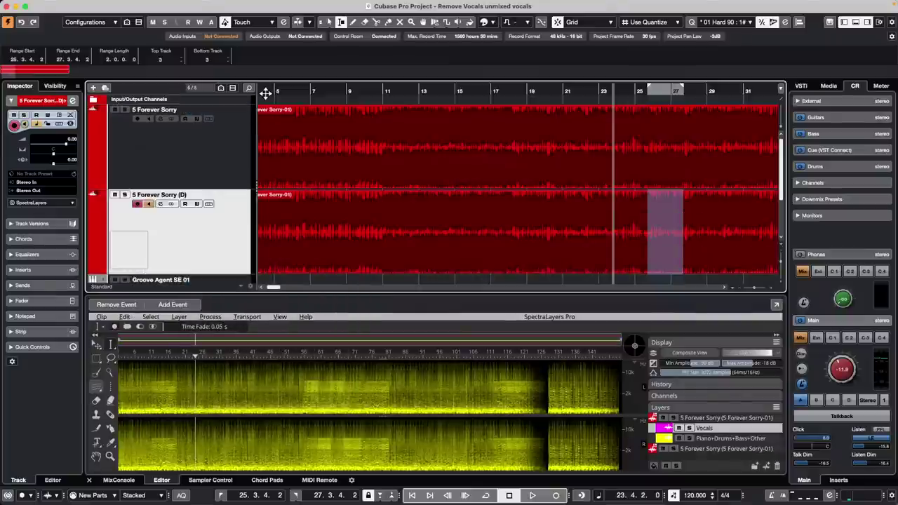
Select the event on the duplicated track with the Object Selection tool and set the ruler format to Samples
left_click_drag(265, 93, 222, 169)
key("1")
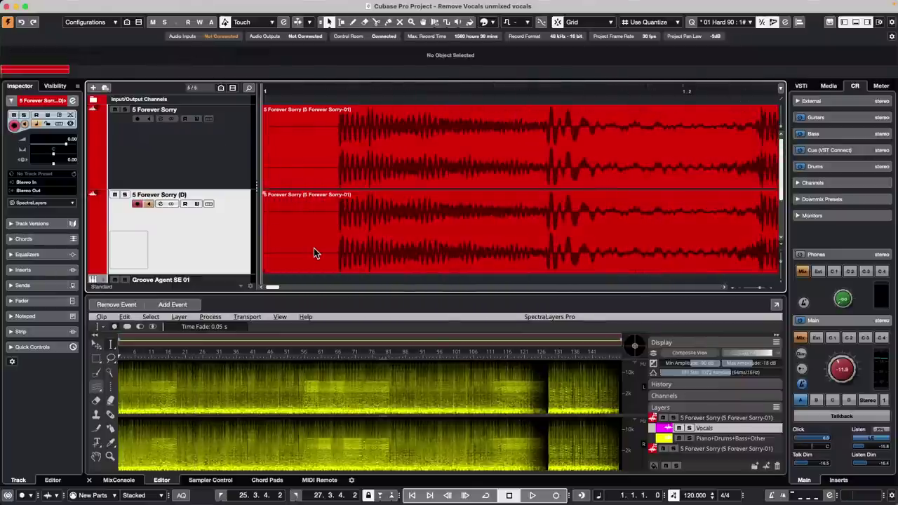
left_click(314, 248)
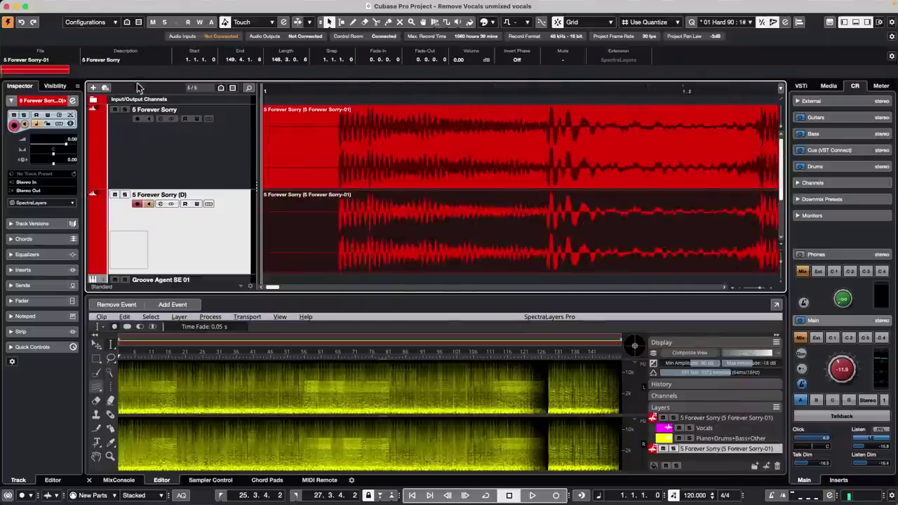
right_click(336, 89)
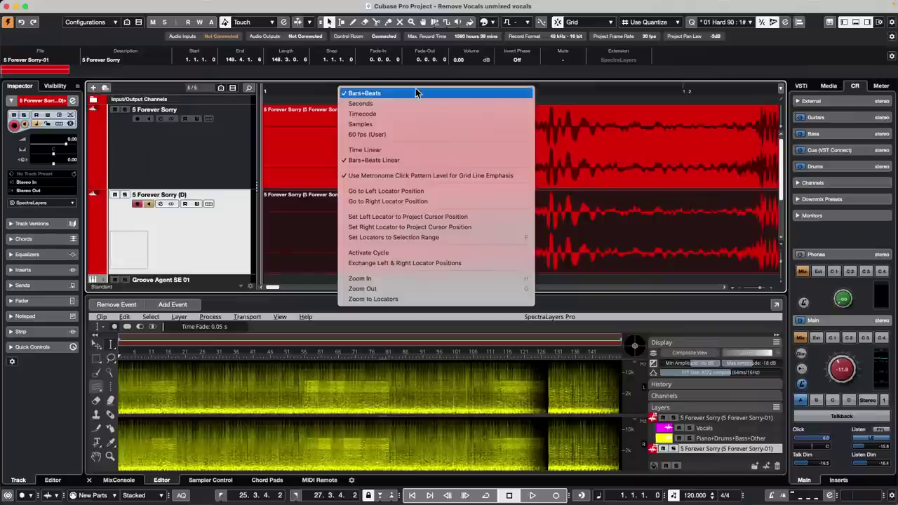
left_click(409, 124)
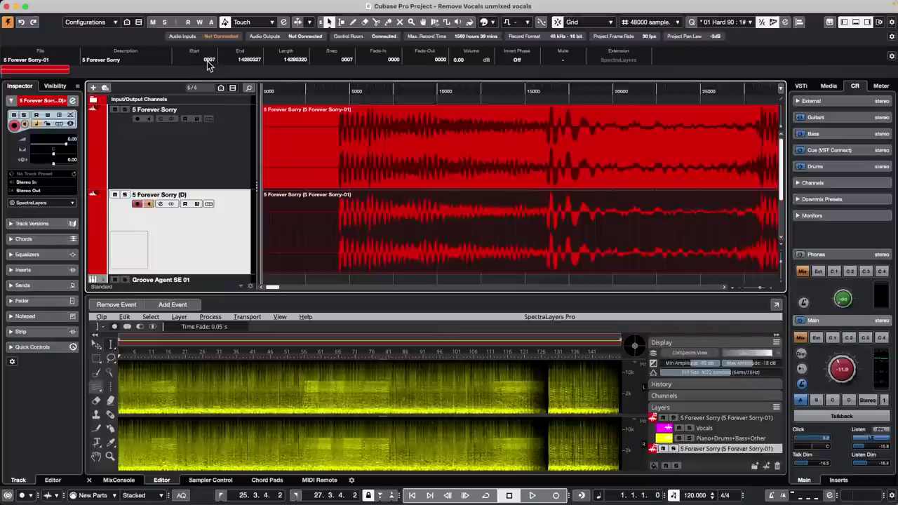
Shift the duplicated event's start to sample 45 and deselect it
scroll(209, 61, "up", 7)
scroll(210, 60, "up", 6)
scroll(215, 60, "up", 8)
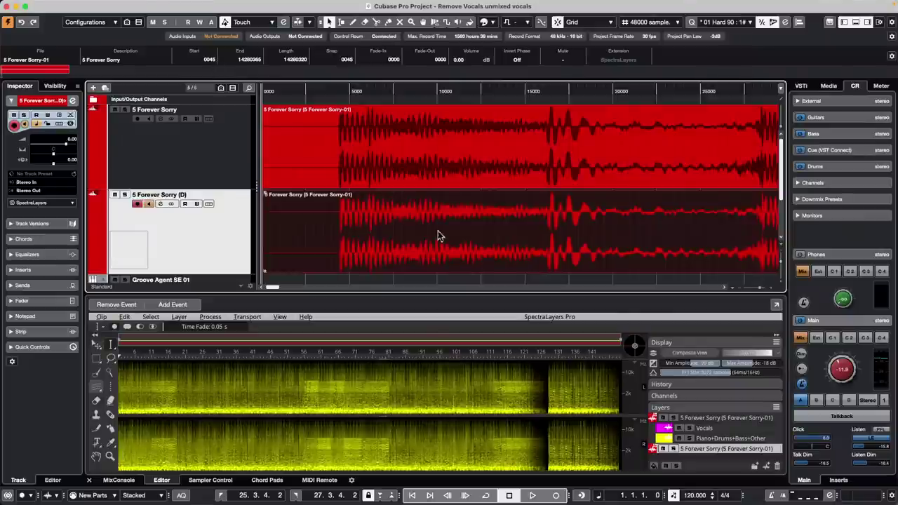
left_click(435, 280)
Measure the offset between the two events' first transients by range-selecting about samples 4411 to 4449 on the duplicated track
left_click_drag(337, 92, 410, 138)
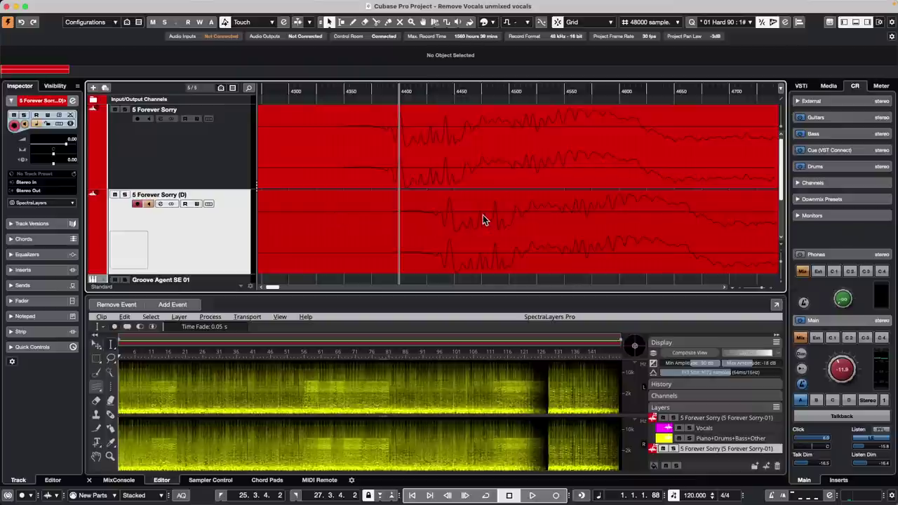
right_click(406, 231)
left_click(426, 228)
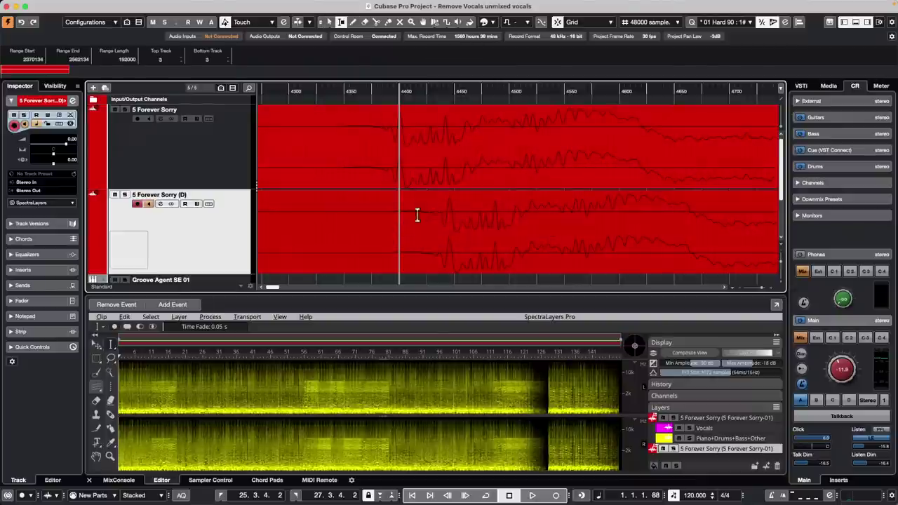
left_click(447, 220)
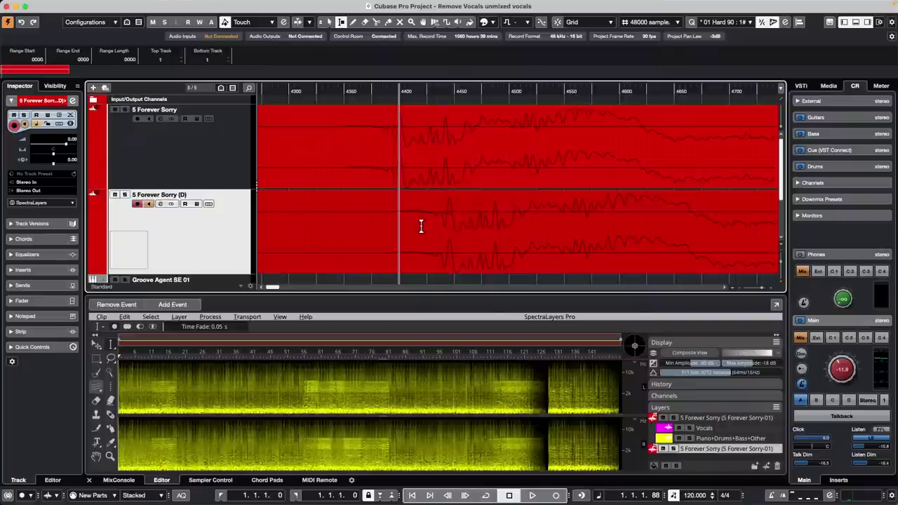
left_click_drag(451, 215, 409, 221)
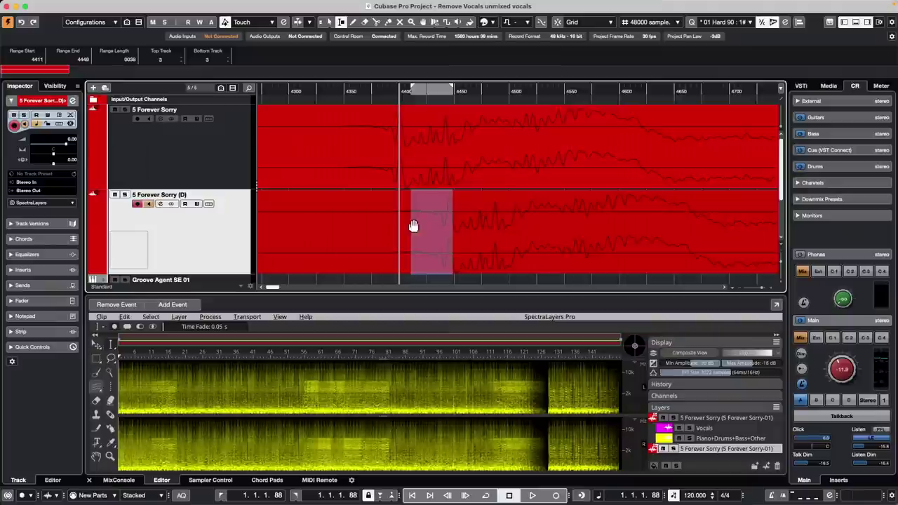
Measure the transient offset more closely by range-selecting about samples 4399 to 4445 on the duplicated track
left_click(449, 209)
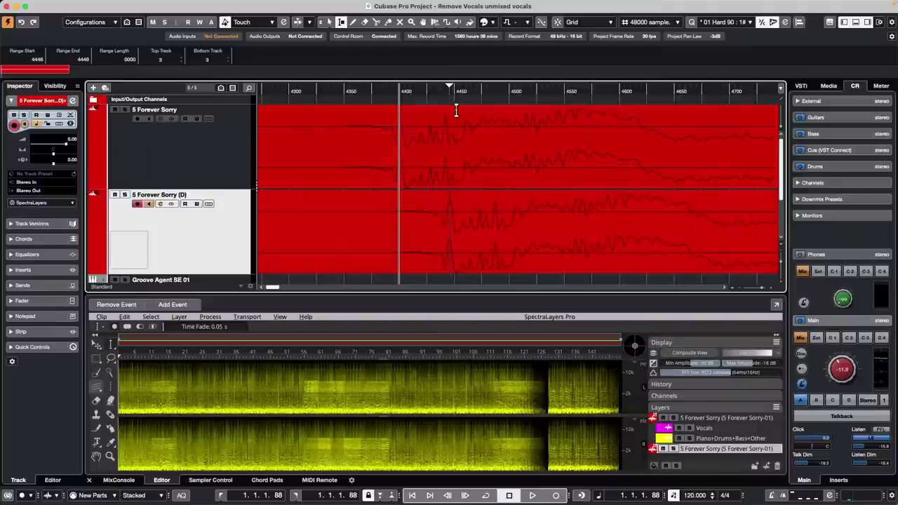
left_click_drag(445, 89, 445, 99)
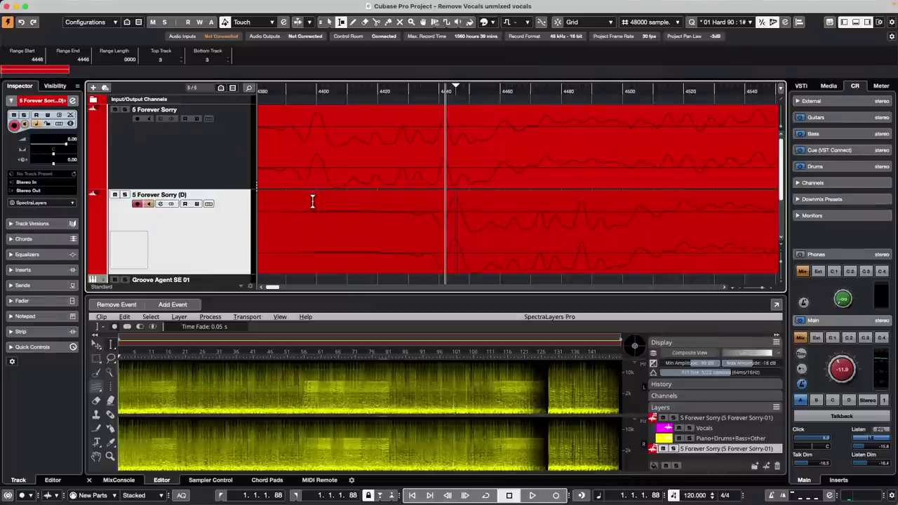
left_click_drag(312, 202, 453, 221)
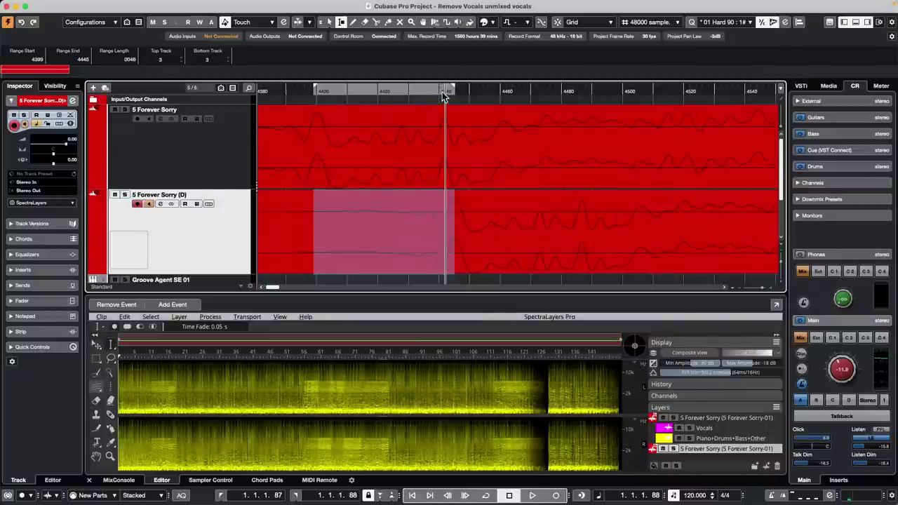
Open the Project Logical Editor setup and remove its existing event target filters and transform action
left_click_drag(442, 96, 442, 72)
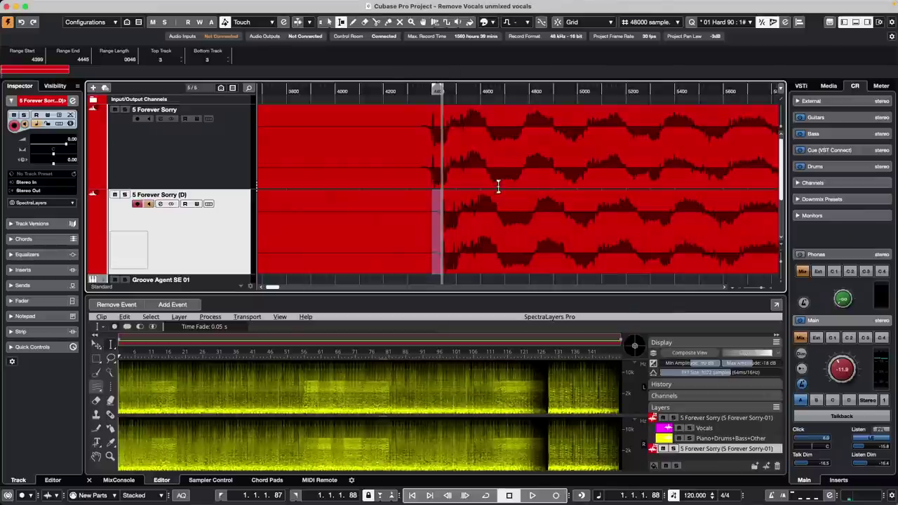
mouse_move(183, 3)
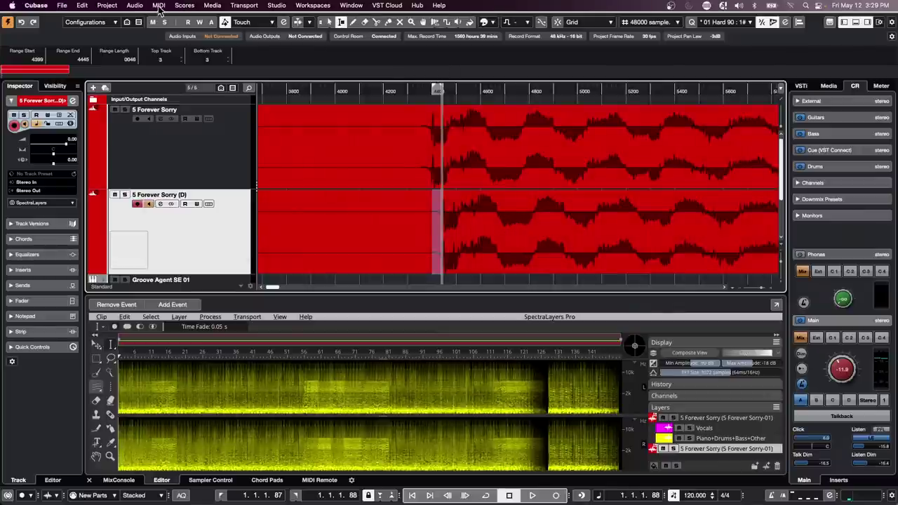
left_click(134, 5)
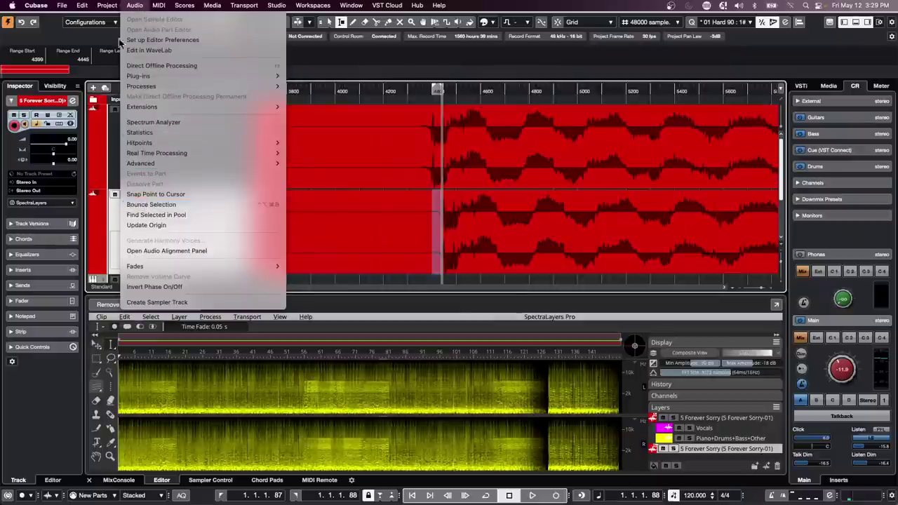
mouse_move(107, 5)
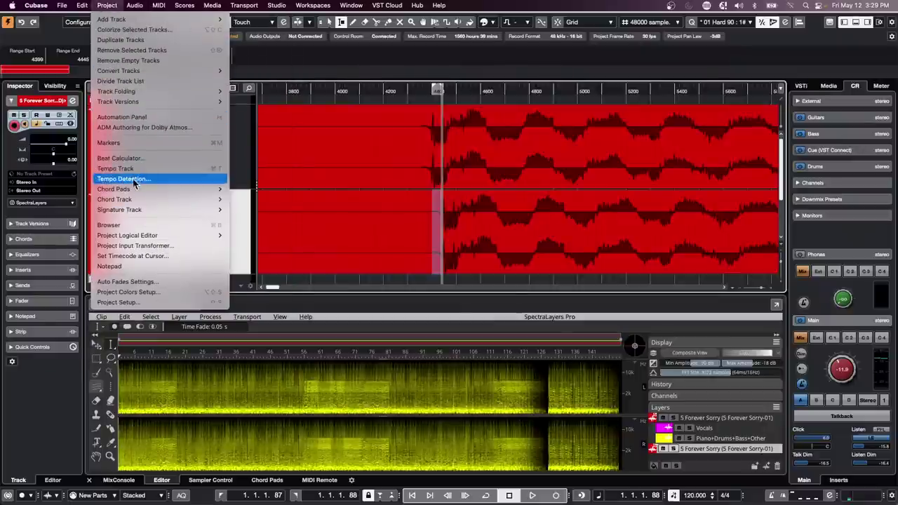
mouse_move(164, 236)
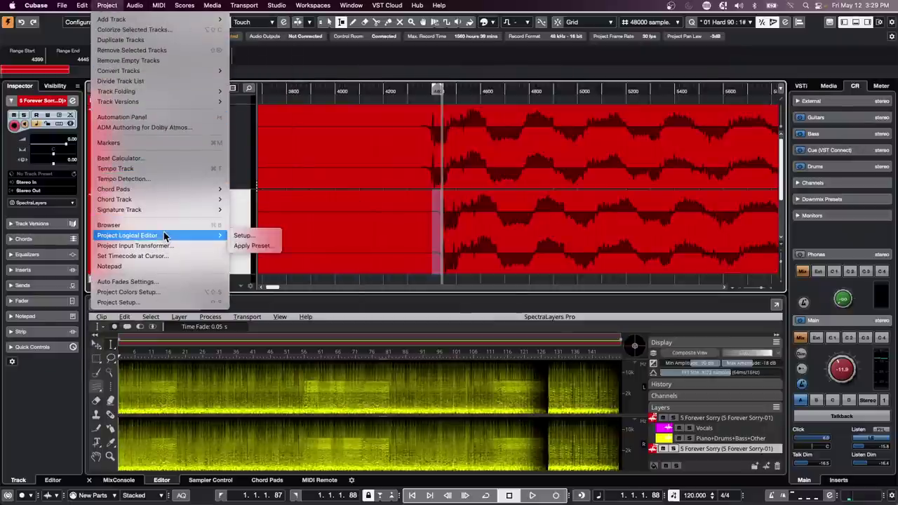
left_click(261, 236)
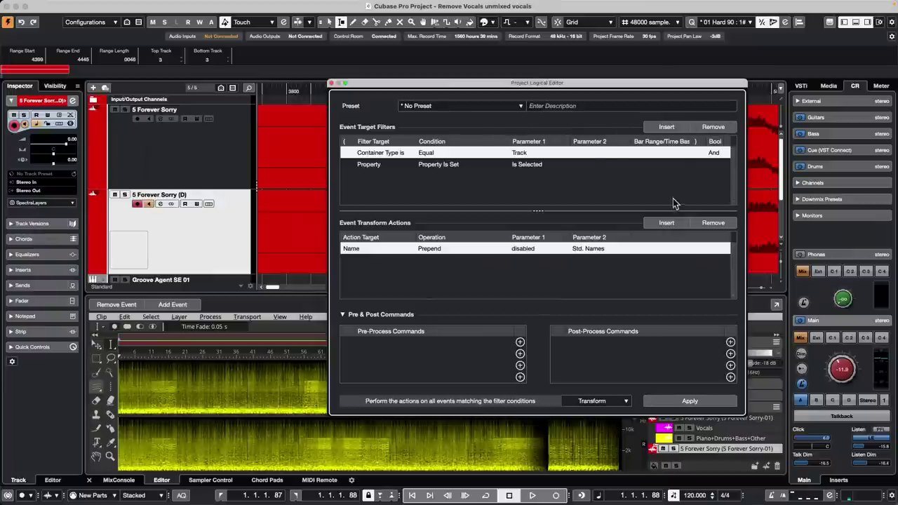
left_click(713, 223)
left_click(715, 127)
left_click(715, 127)
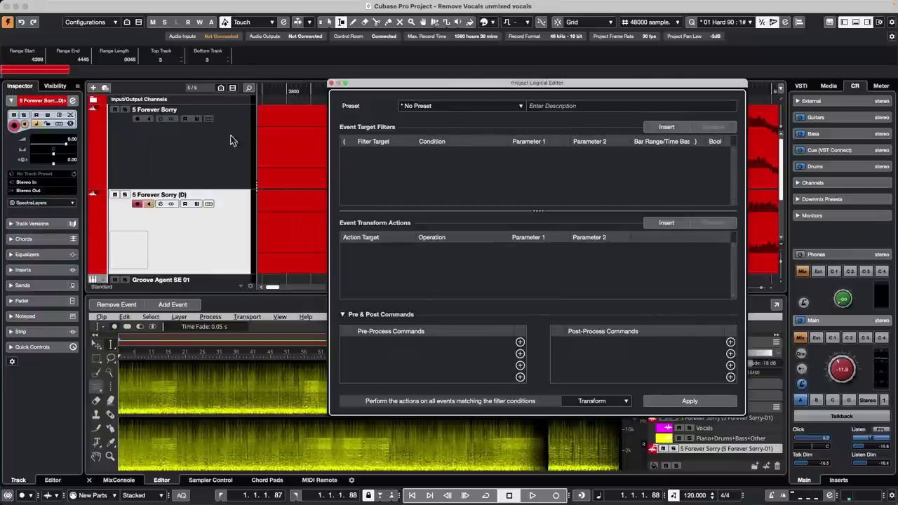
Add a target filter for Media Type equal to Audio and select the event on the duplicated track
left_click(666, 127)
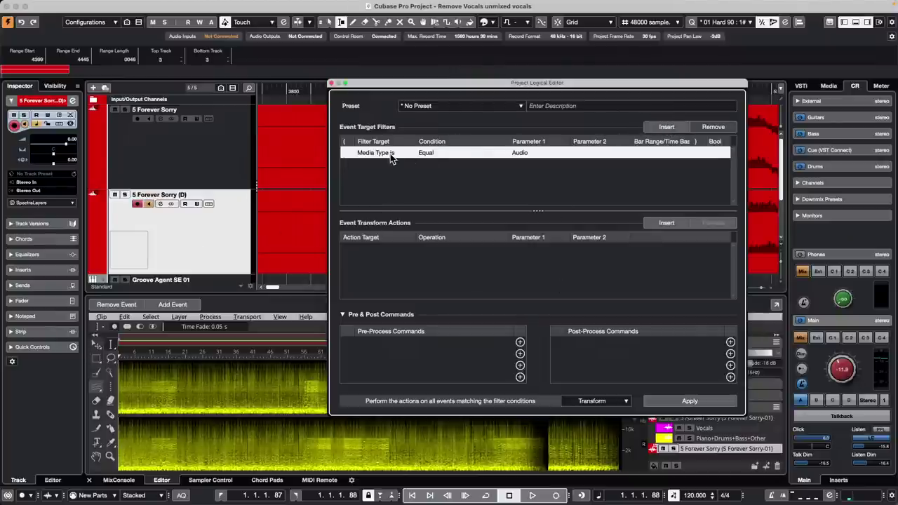
left_click(298, 257)
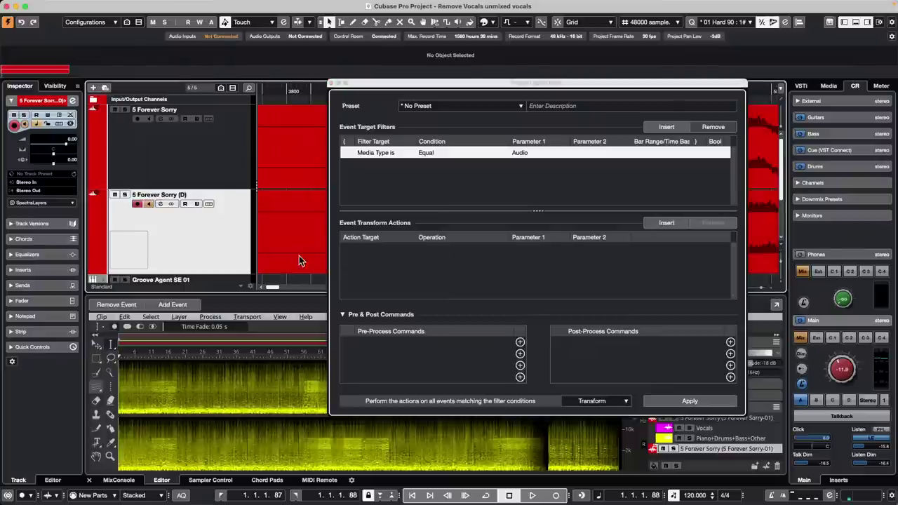
left_click(299, 258)
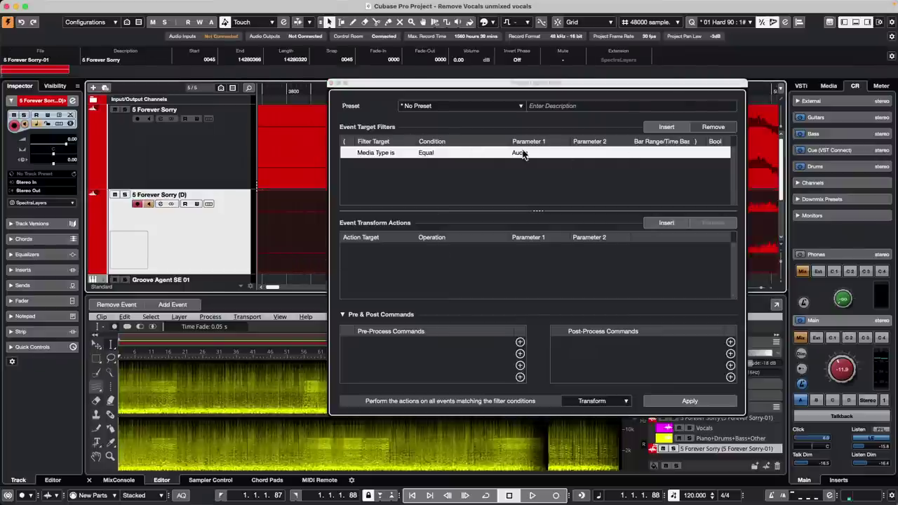
Add a second target filter with Property, Property Is Set and Is Selected
left_click(667, 127)
left_click(376, 165)
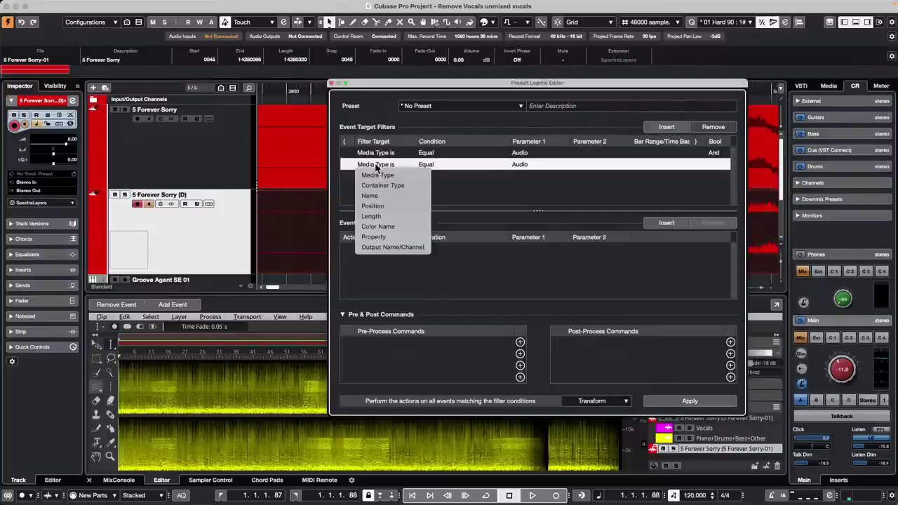
left_click(386, 237)
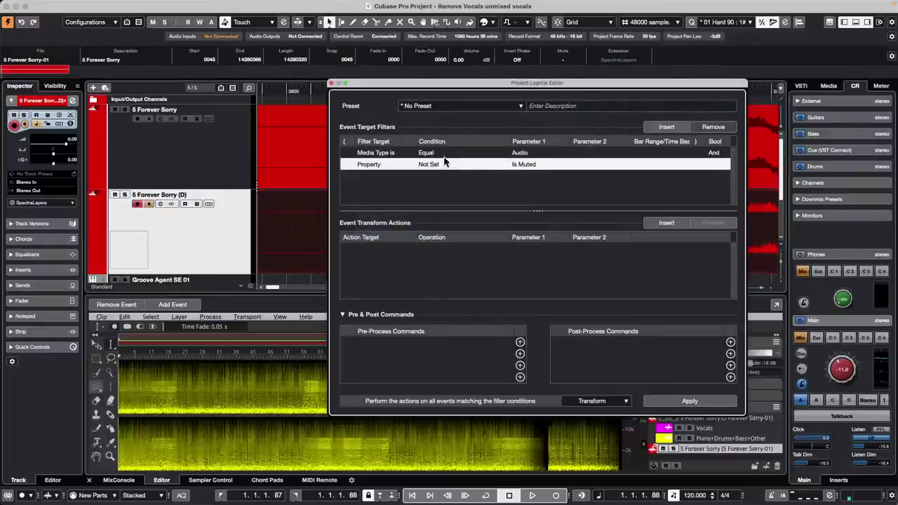
left_click(443, 162)
left_click(429, 175)
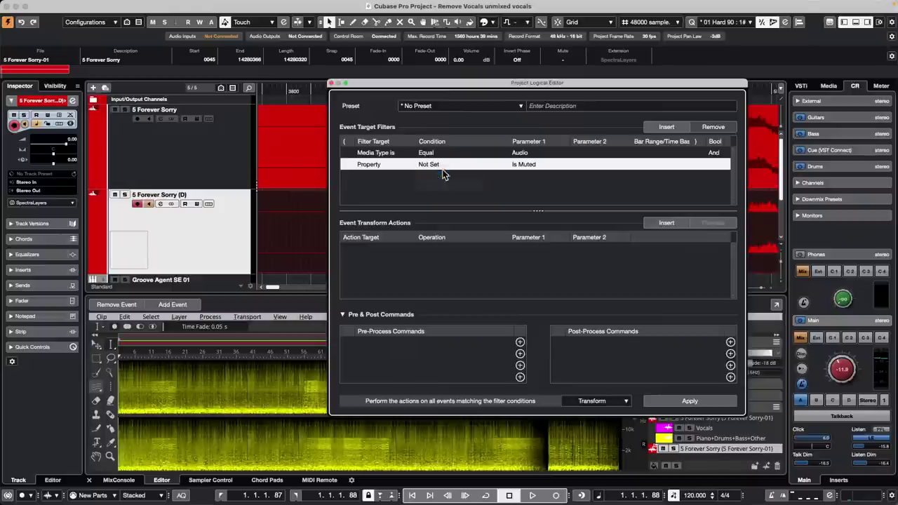
left_click(533, 164)
left_click(543, 182)
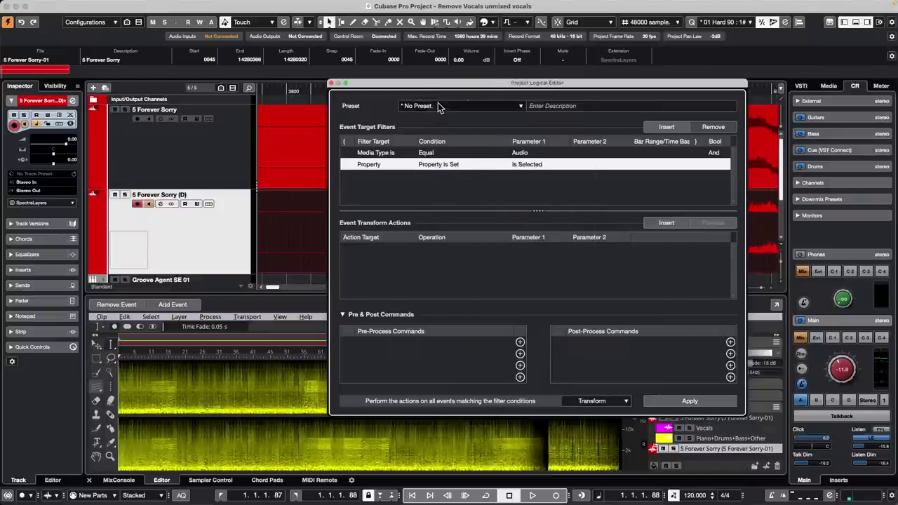
Insert an event transform action that targets Position with the Subtract operation
left_click_drag(441, 88, 538, 91)
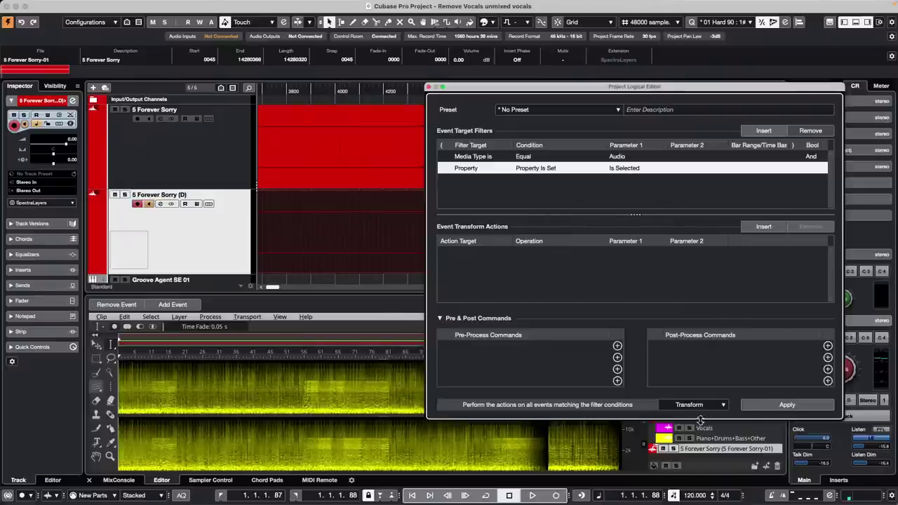
left_click(764, 227)
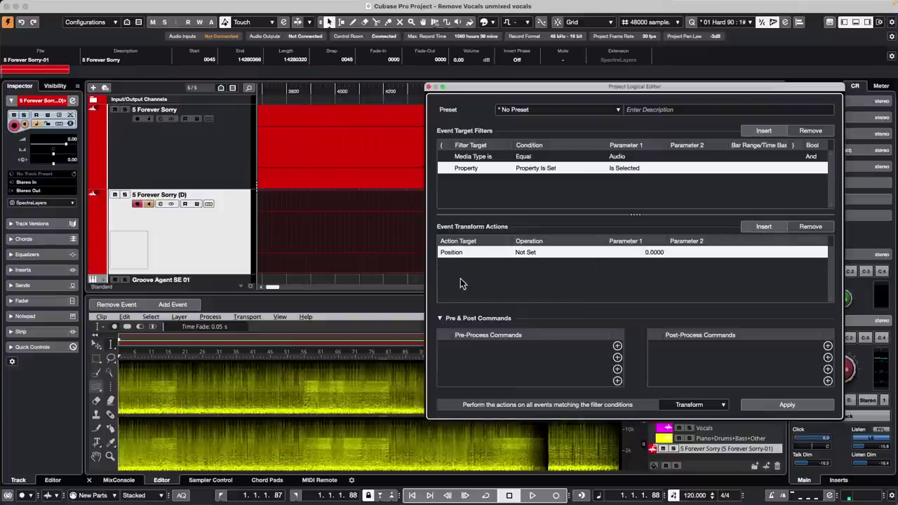
left_click(470, 253)
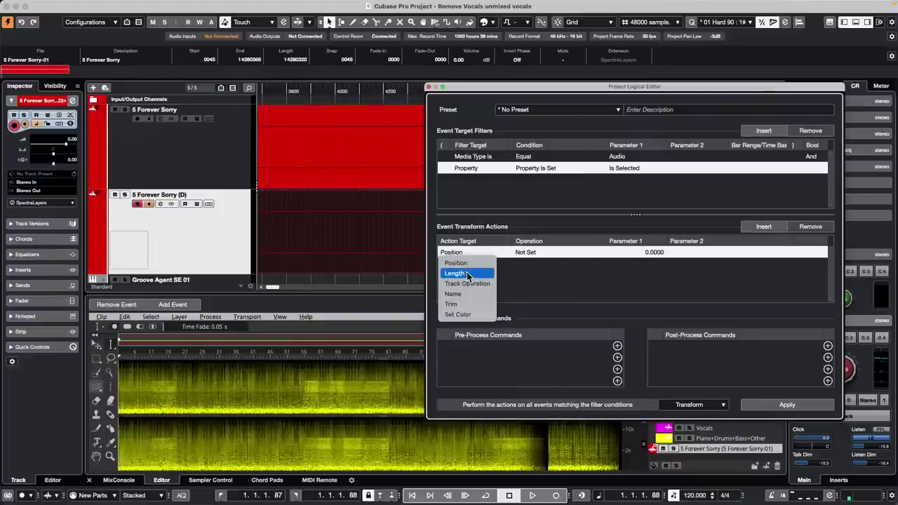
left_click(456, 263)
left_click(527, 254)
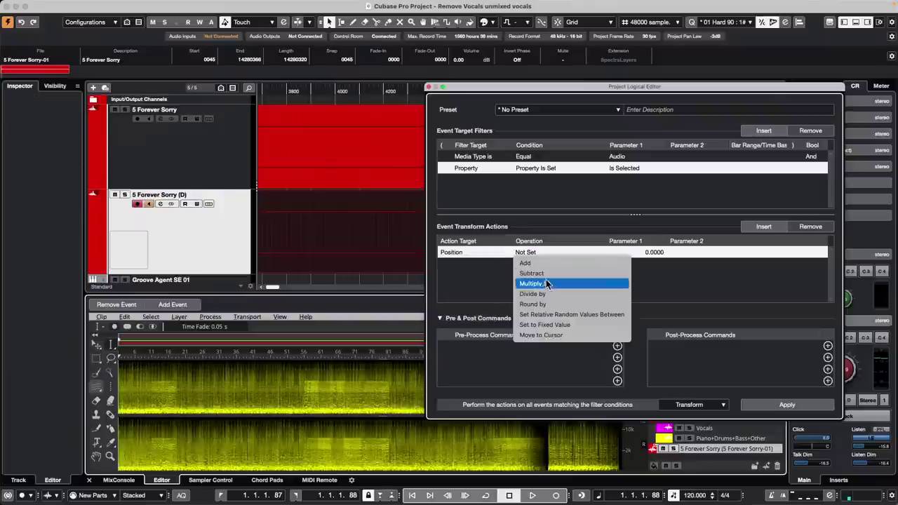
left_click(531, 273)
Set the position subtraction's unit to Samples and its amount to 48
left_click(650, 254)
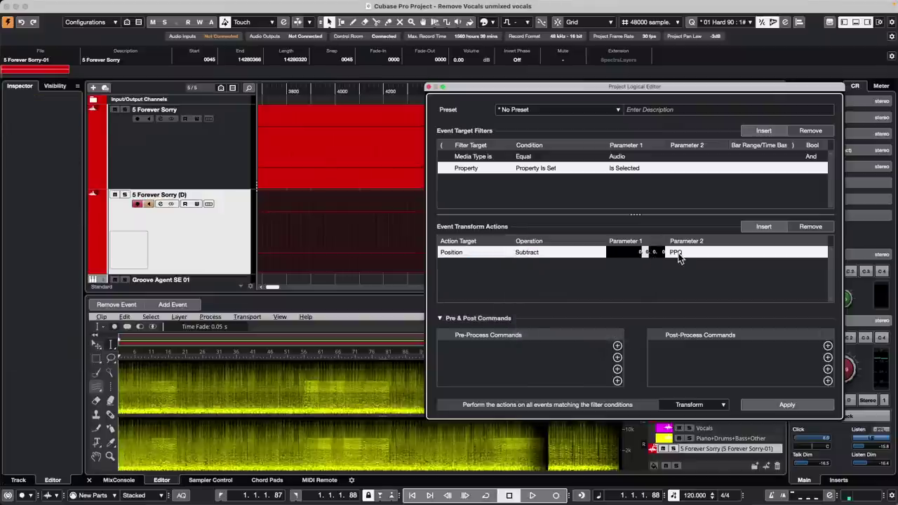
left_click(676, 253)
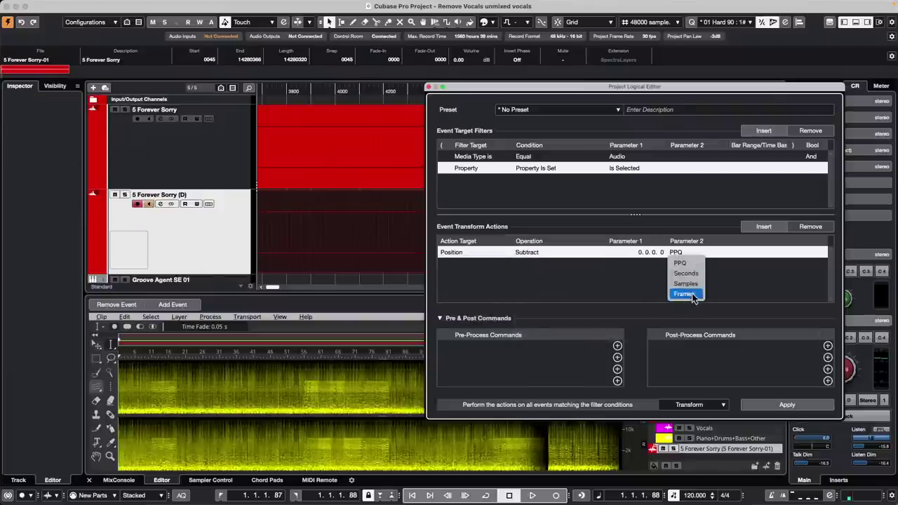
left_click(686, 283)
left_click(663, 257)
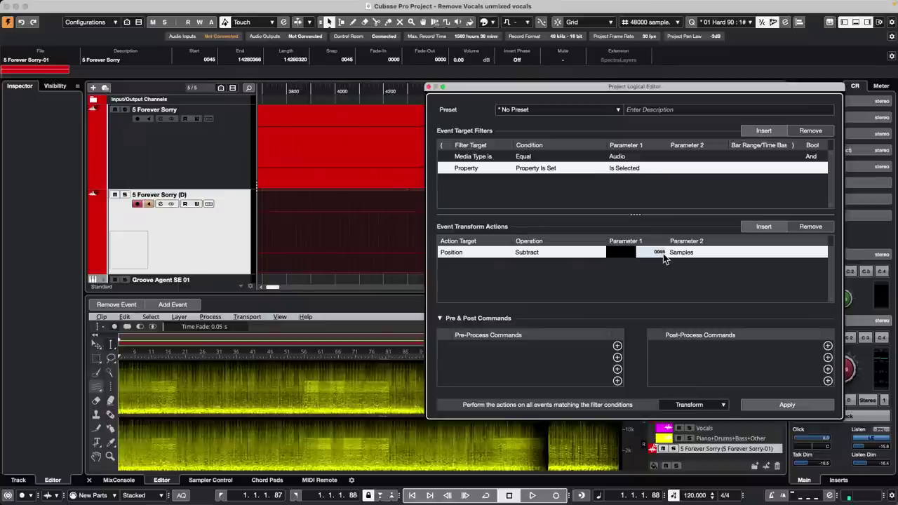
type("48")
key("Return")
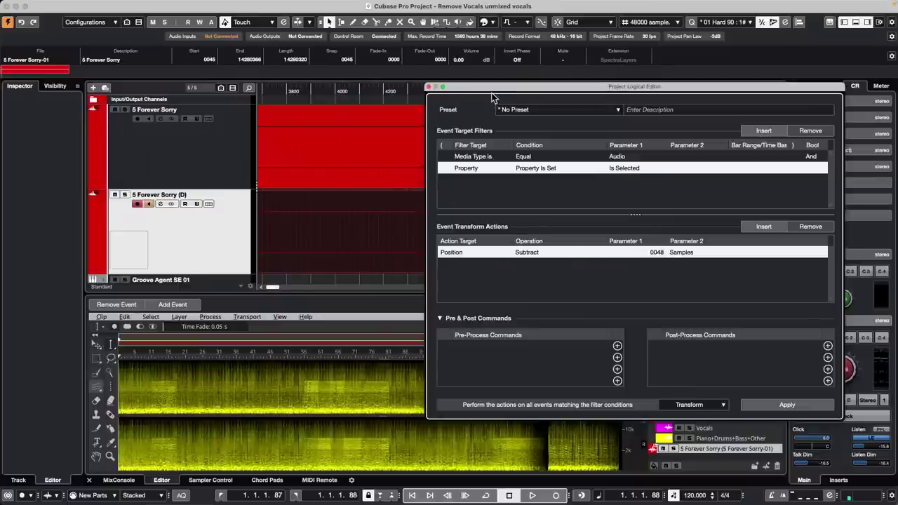
Apply the 48-sample position subtraction to the selected event while keeping its waveform in view
left_click_drag(491, 90, 597, 201)
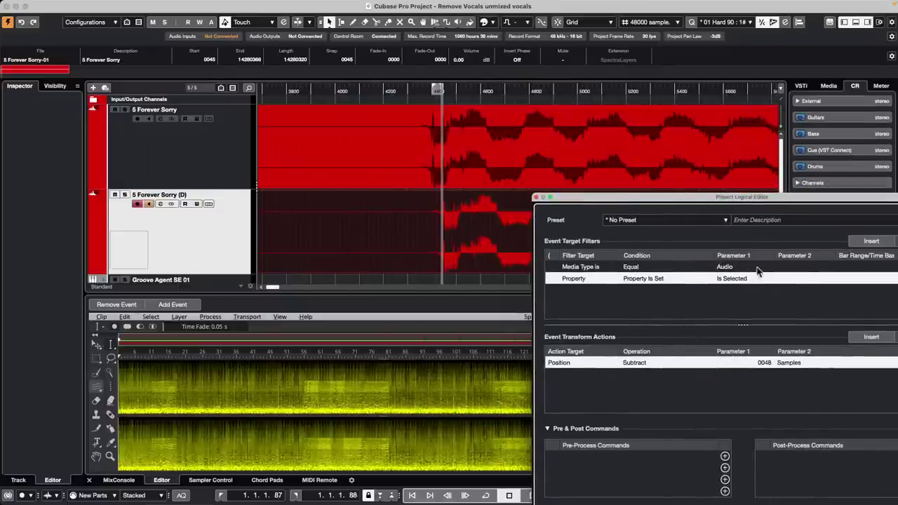
left_click_drag(749, 205, 191, 134)
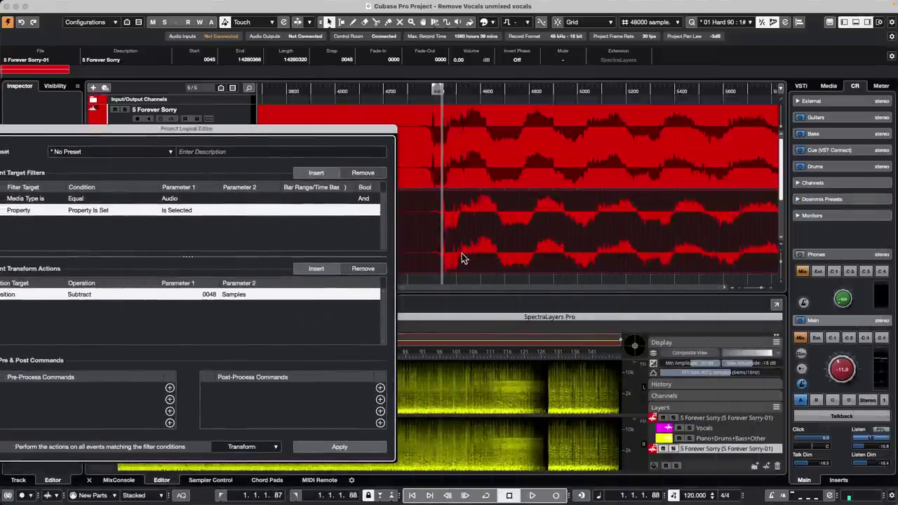
left_click(334, 449)
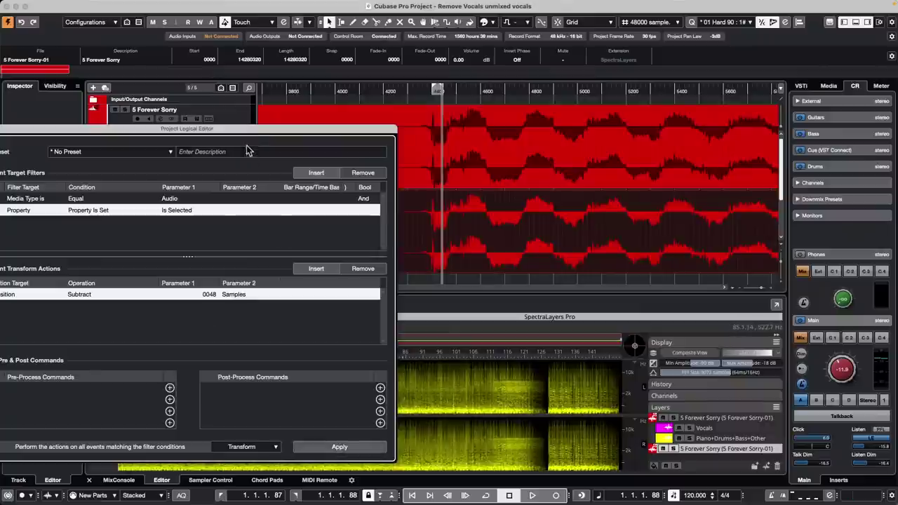
Undo the position change on the duplicated event
left_click_drag(244, 133, 561, 146)
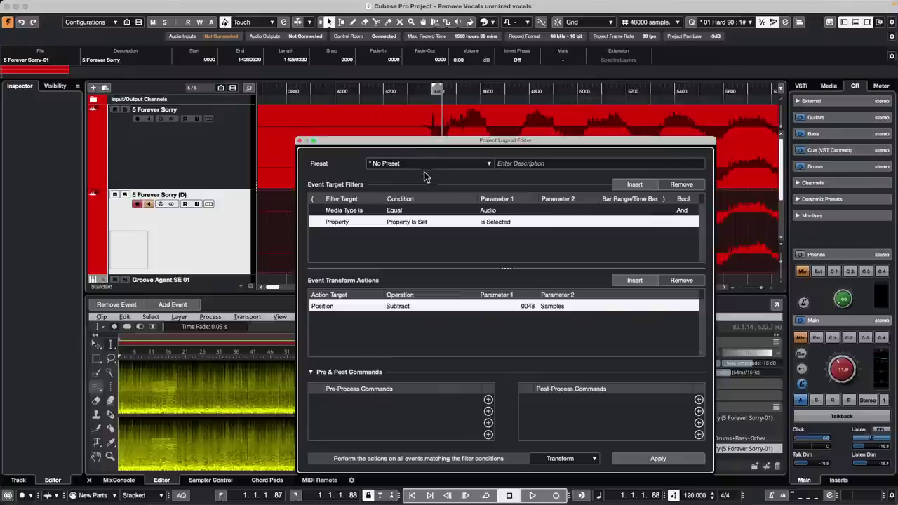
left_click_drag(456, 145, 710, 236)
key("super+z")
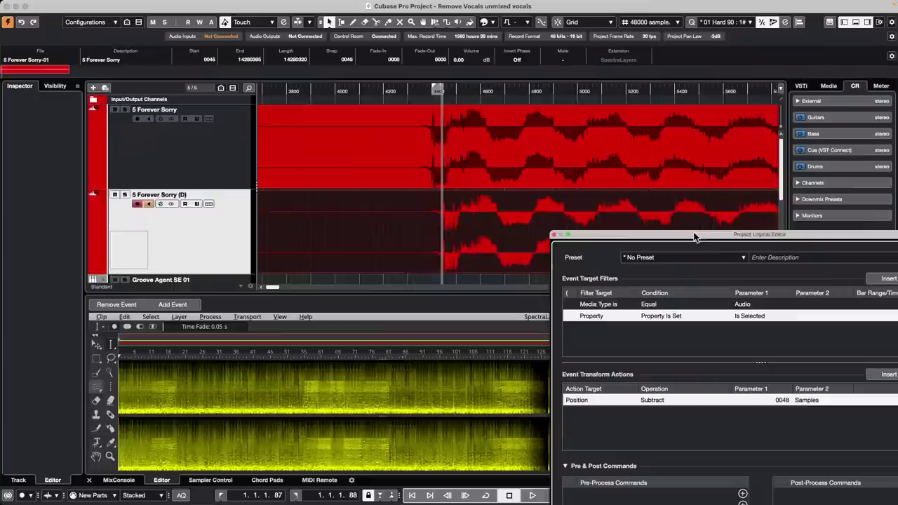
left_click_drag(671, 241, 642, 182)
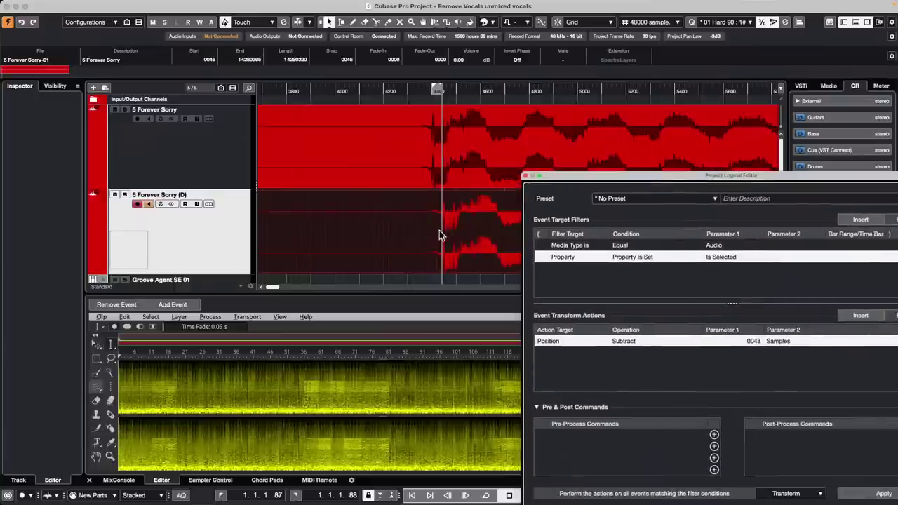
Set the position subtraction to 45 samples and apply it to the selected event
left_click_drag(431, 89, 430, 118)
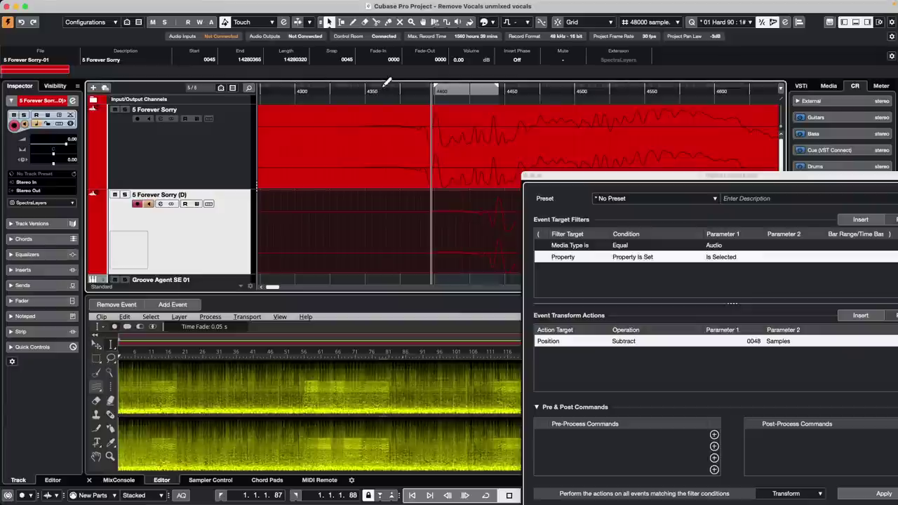
left_click_drag(645, 177, 682, 169)
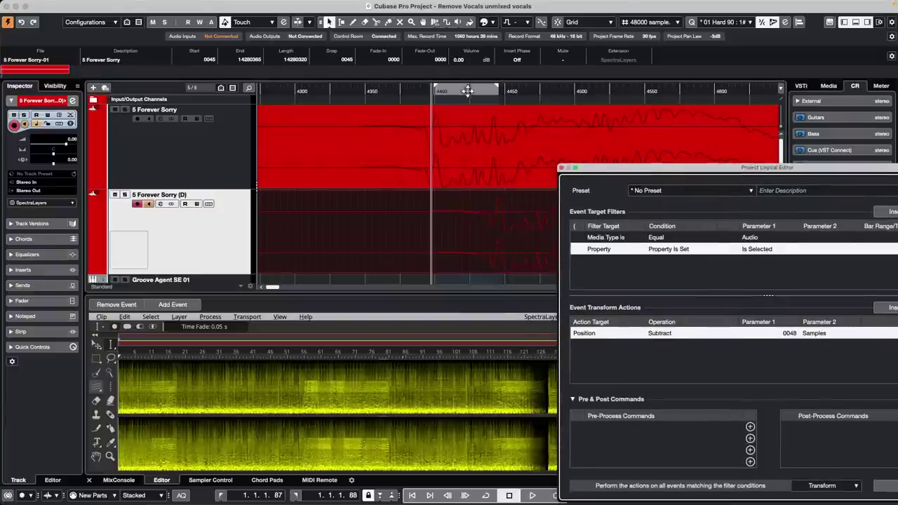
left_click_drag(678, 169, 491, 104)
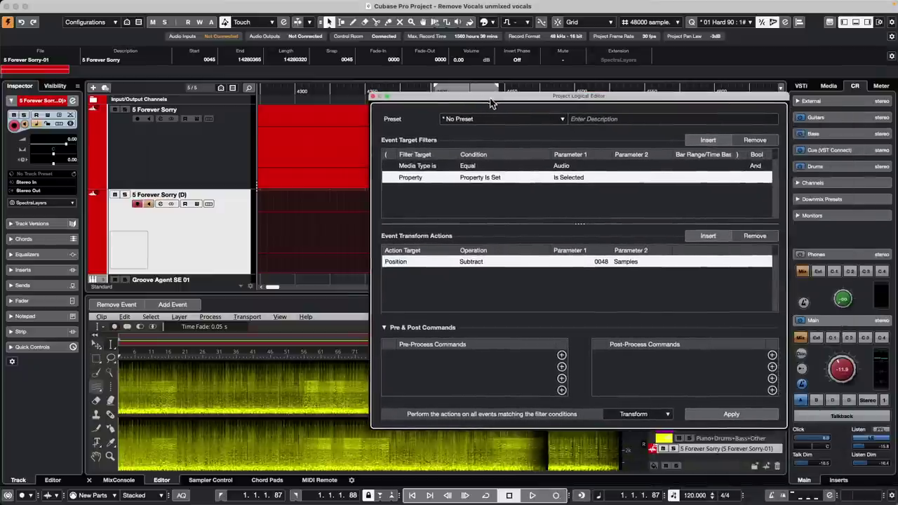
left_click(605, 262)
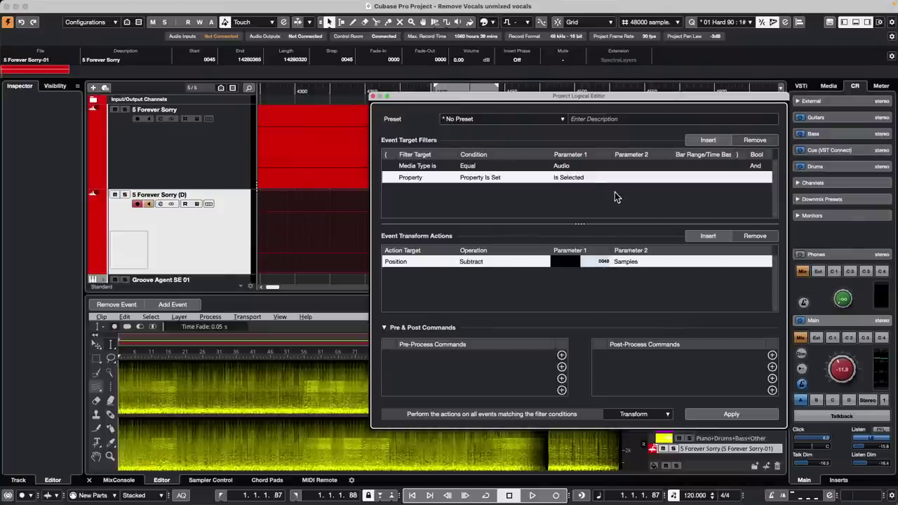
double_click(602, 266)
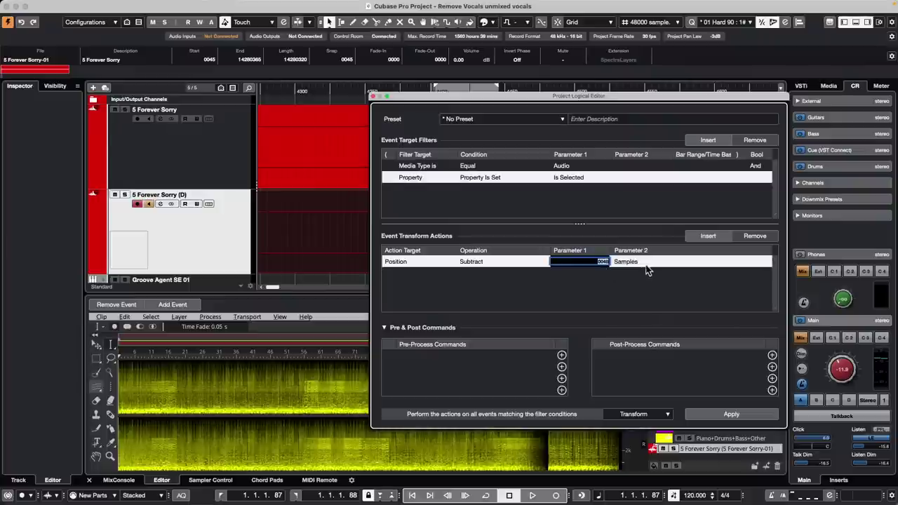
type("45")
key("Return")
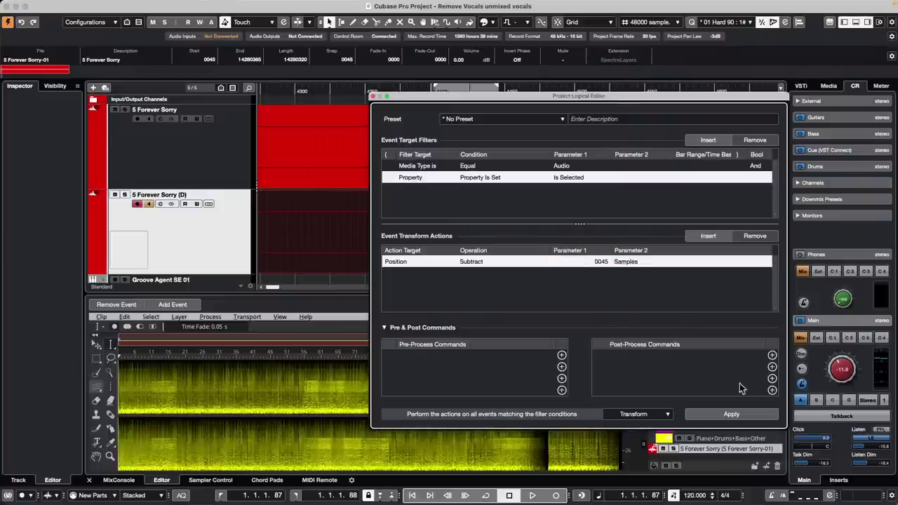
left_click(731, 413)
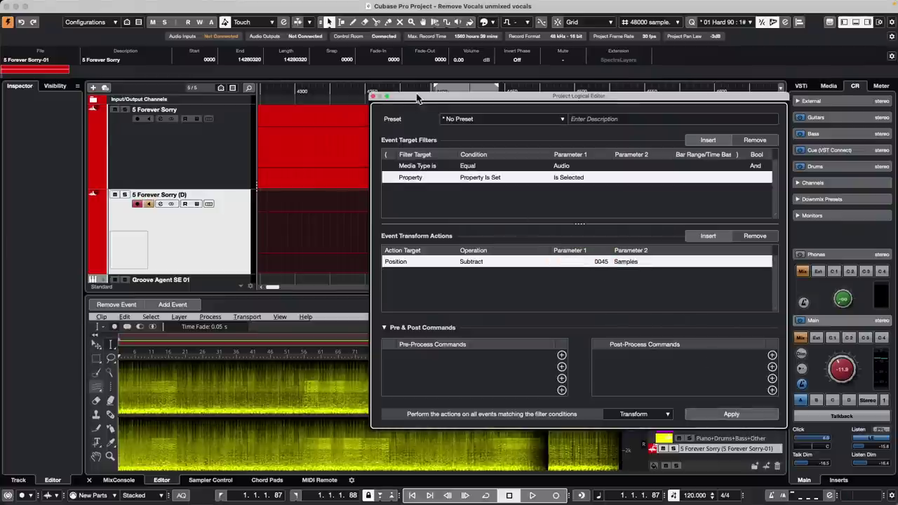
Check the duplicated event's waveform against the original up close, and close the Project Logical Editor
left_click_drag(419, 97, 569, 116)
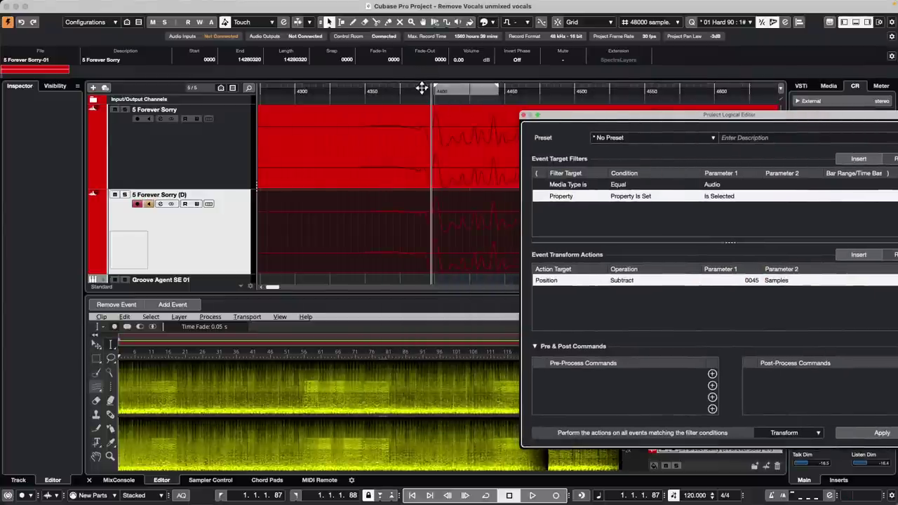
left_click_drag(421, 87, 429, 107)
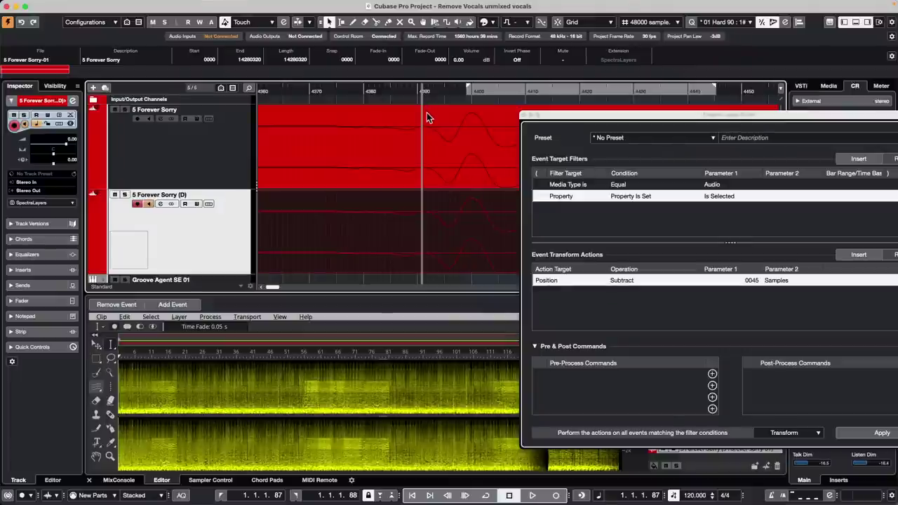
left_click_drag(426, 125, 428, 52)
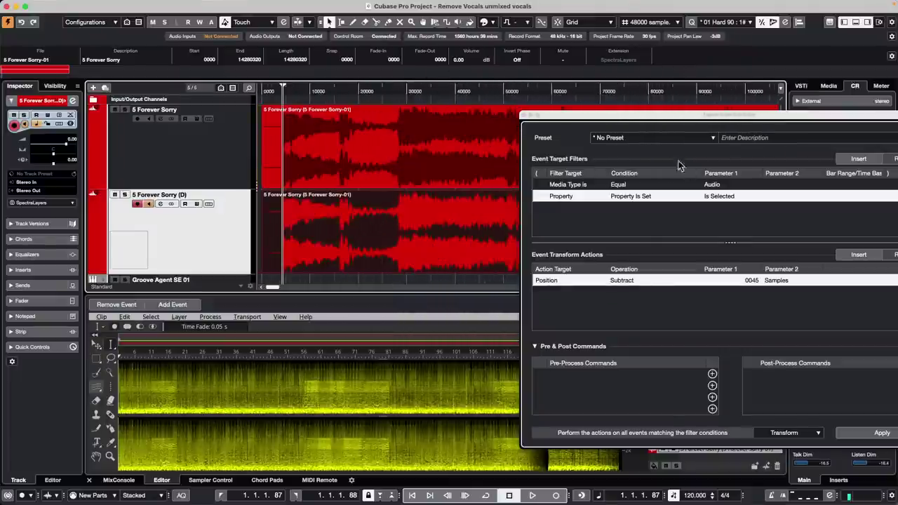
left_click(523, 115)
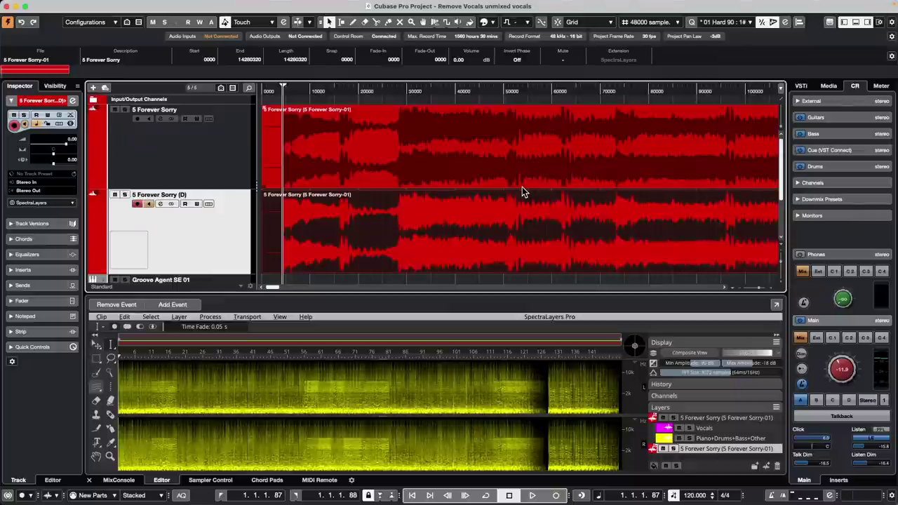
Open the recent project MAy 12 2023, maximize its window, and activate the project
left_click(62, 5)
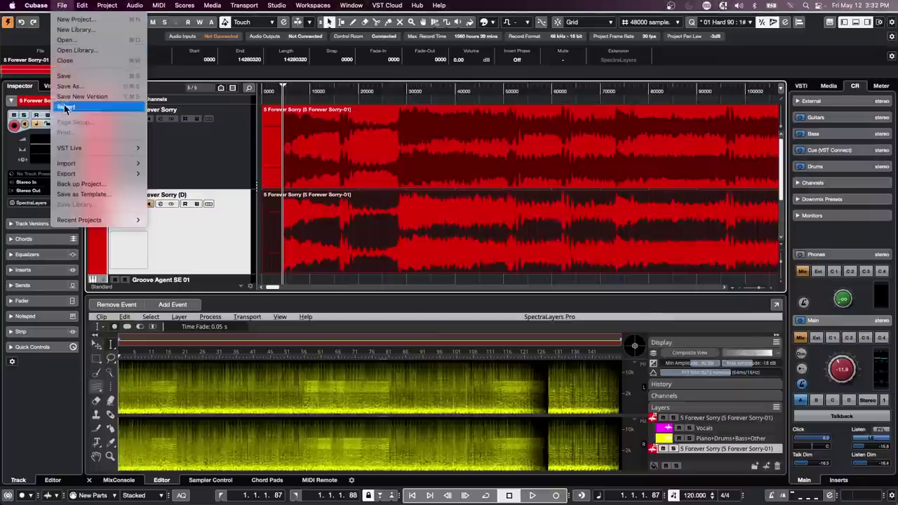
mouse_move(84, 223)
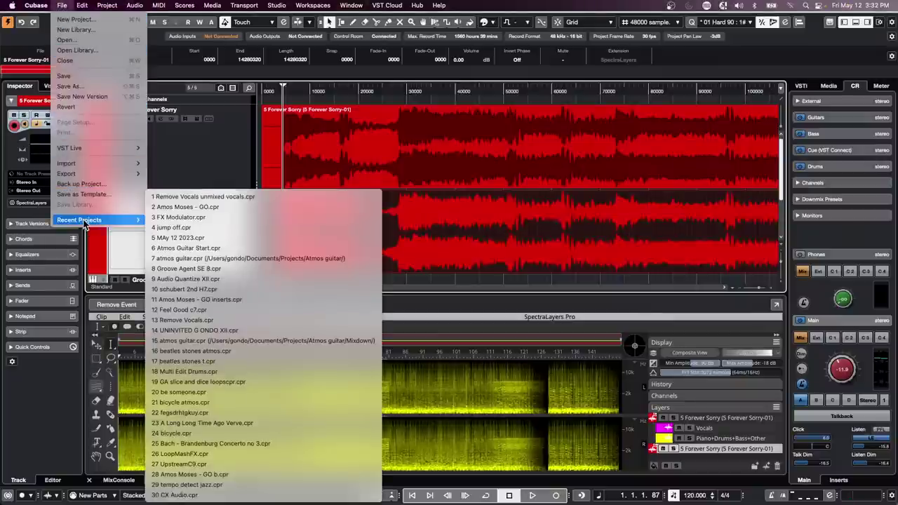
left_click(239, 238)
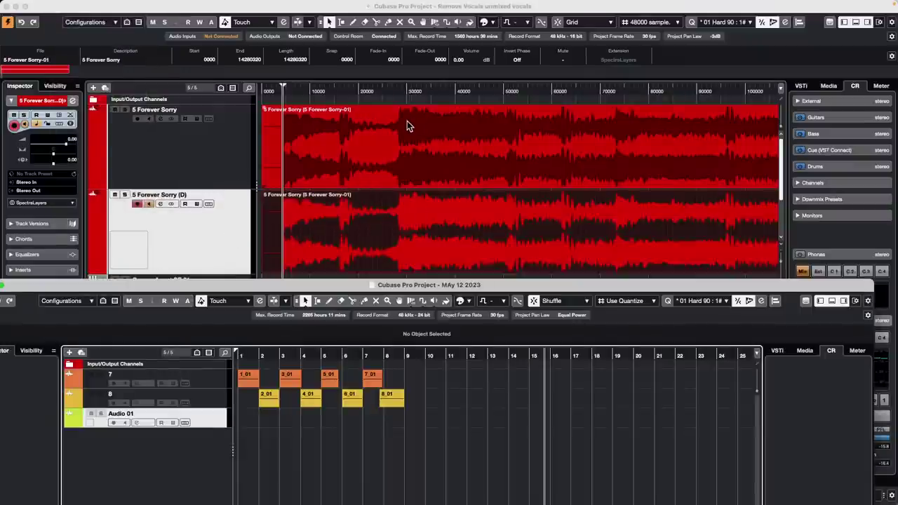
left_click(351, 5)
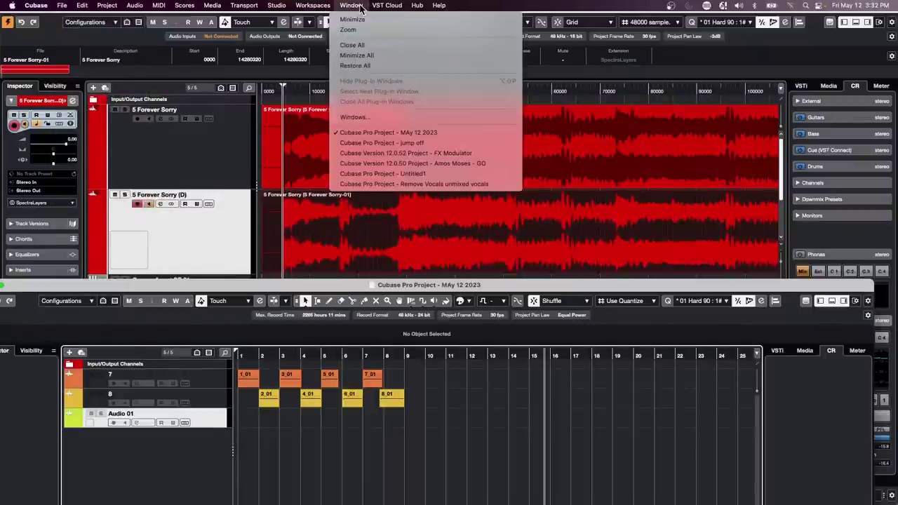
left_click(427, 132)
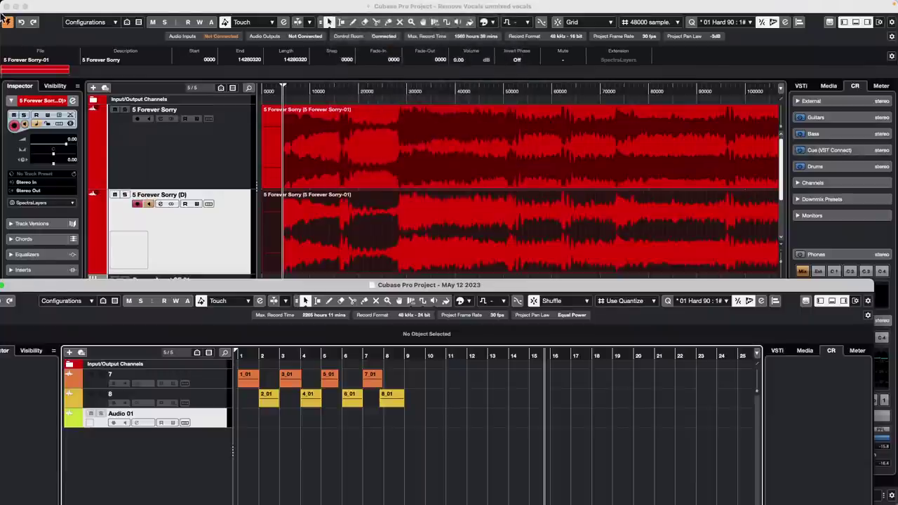
left_click_drag(62, 287, 106, 242)
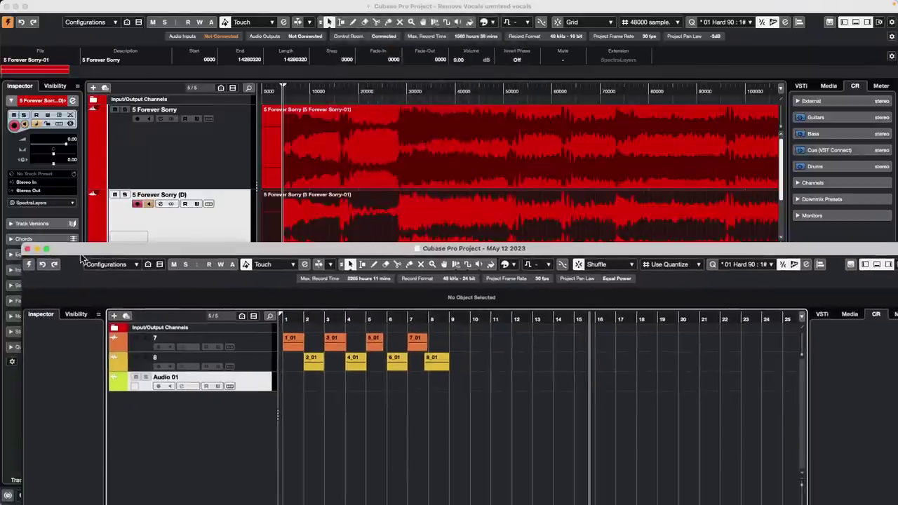
left_click(45, 241)
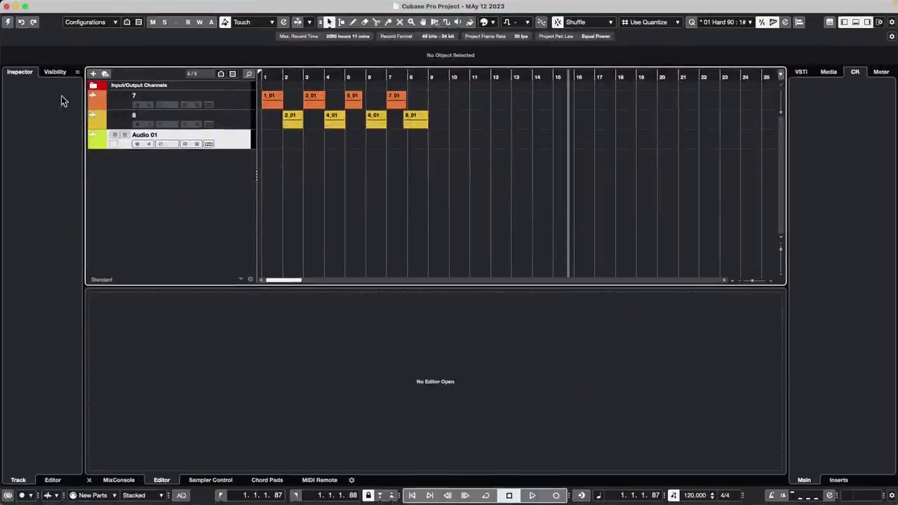
left_click(8, 22)
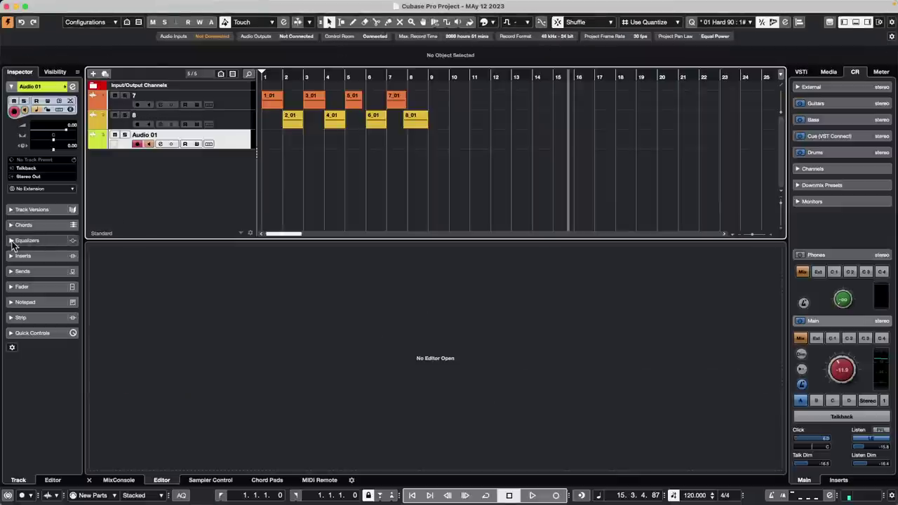
Select track 7 in the track list, with all eight events on tracks 7 and 8 in view
left_click_drag(287, 78, 199, 106)
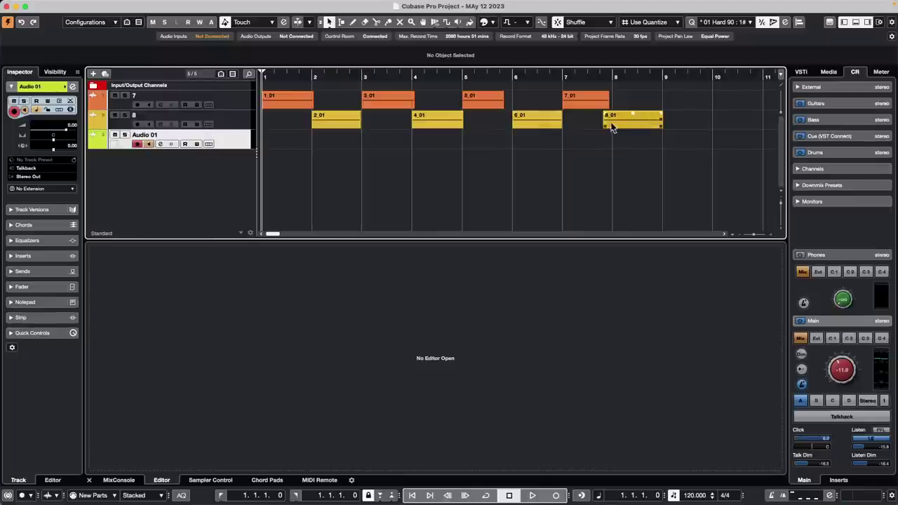
left_click(239, 100)
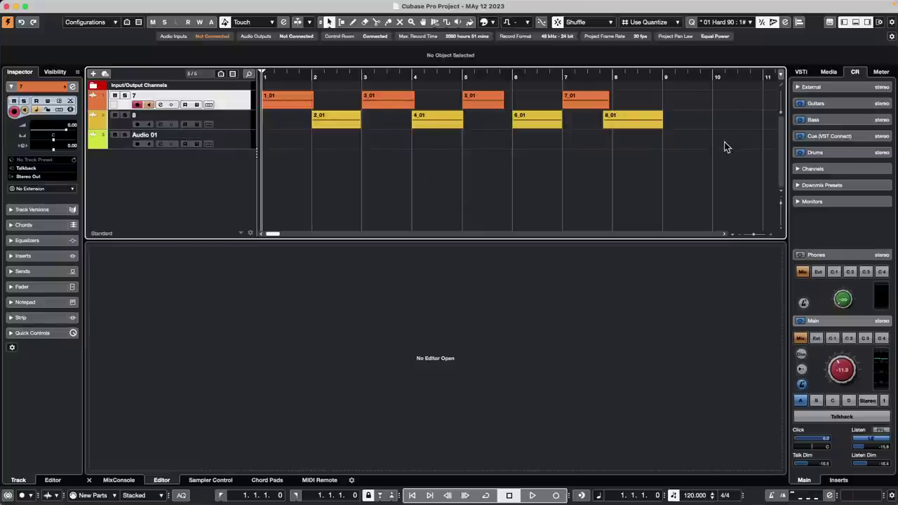
Examine the commands inside the macro "CCLS Merge 2 tracks to one track and add space" in Key Commands
mouse_move(160, 4)
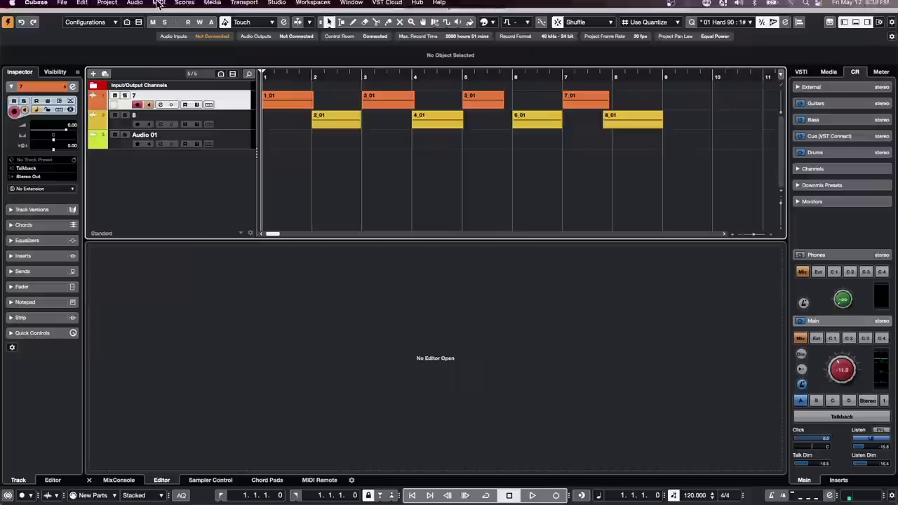
left_click(82, 5)
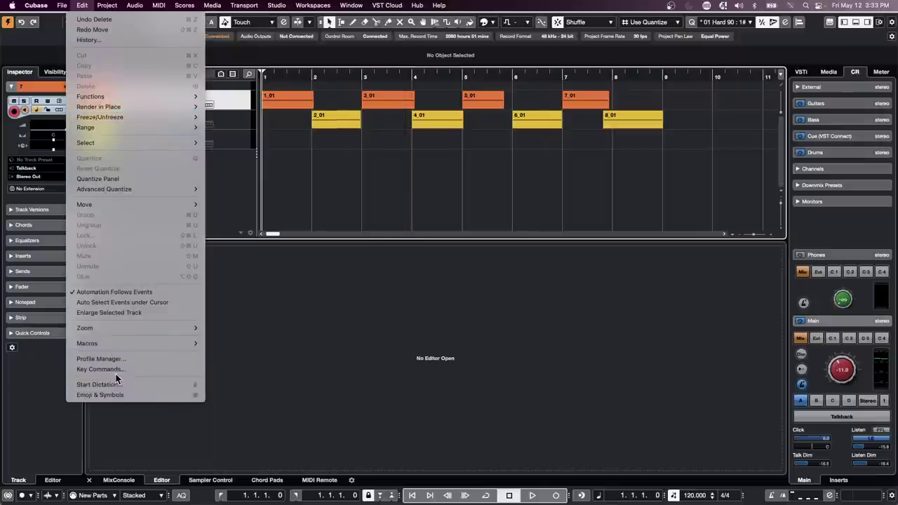
left_click(102, 369)
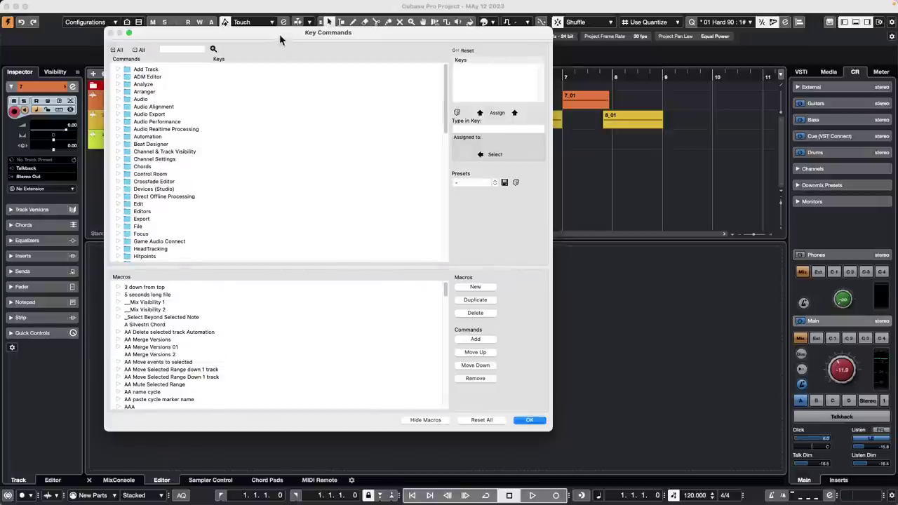
left_click_drag(279, 34, 551, 63)
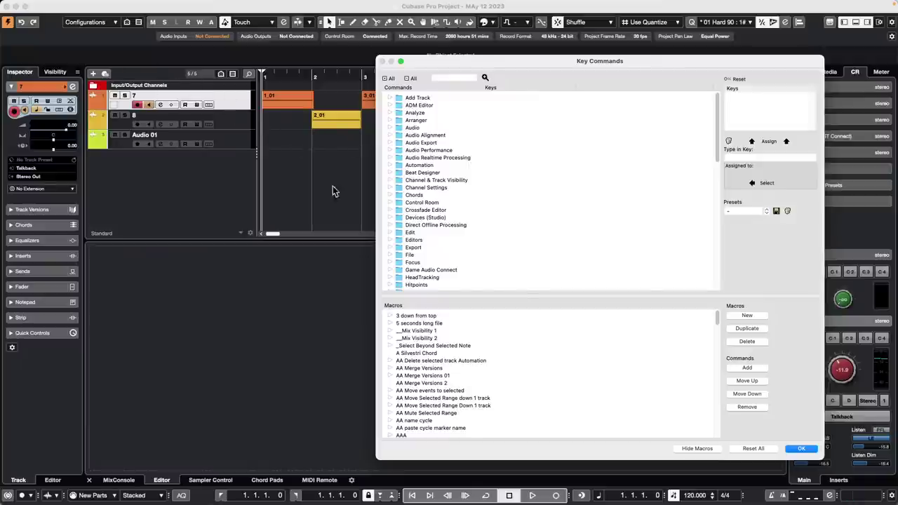
scroll(449, 361, "down", 10)
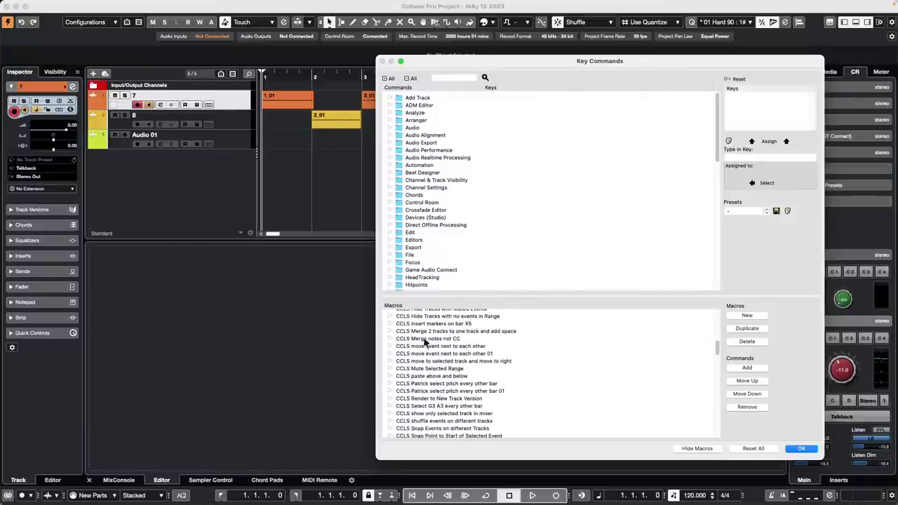
left_click(390, 333)
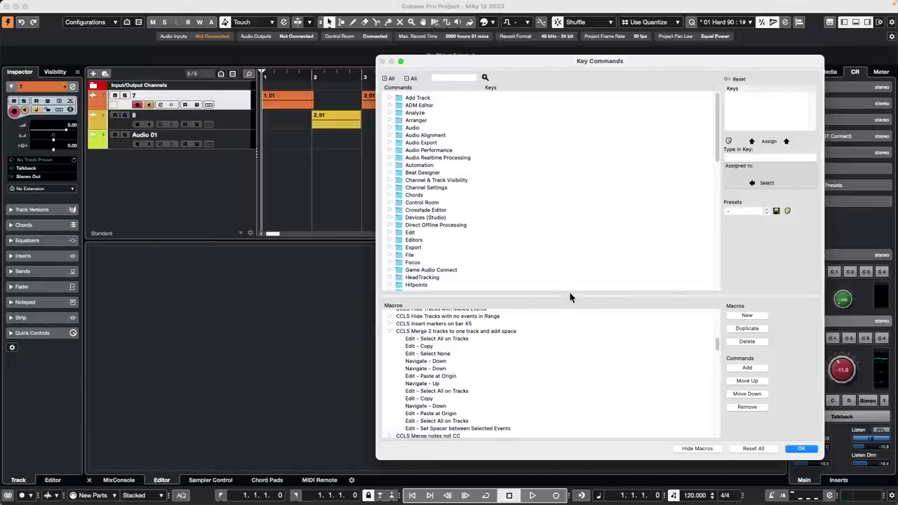
left_click_drag(569, 295, 570, 261)
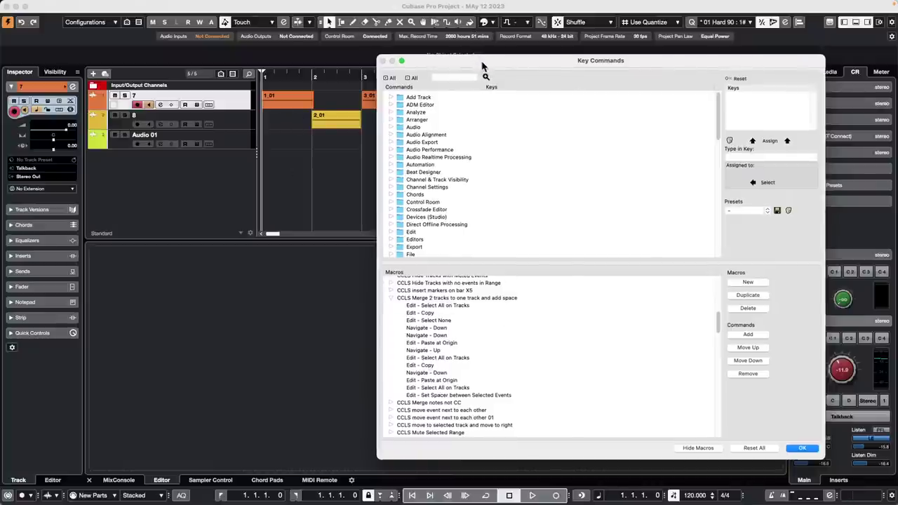
left_click_drag(483, 65, 658, 49)
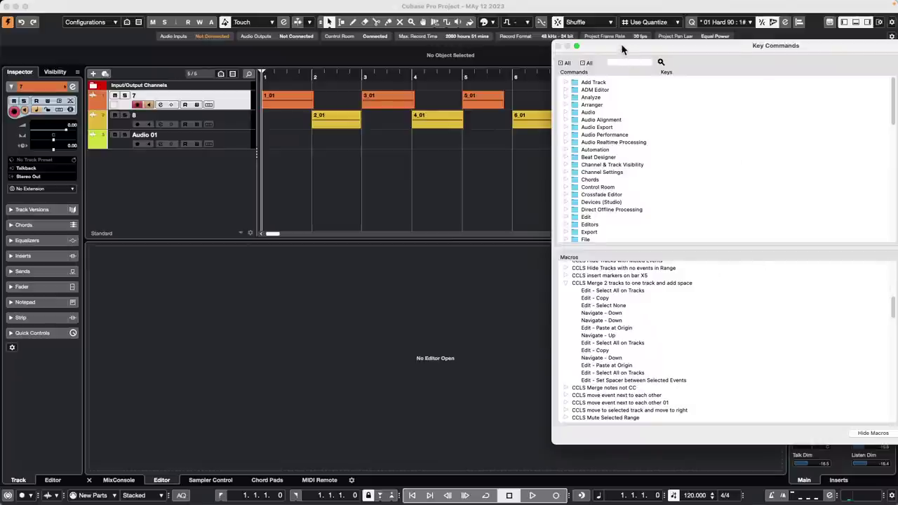
left_click_drag(624, 49, 469, 61)
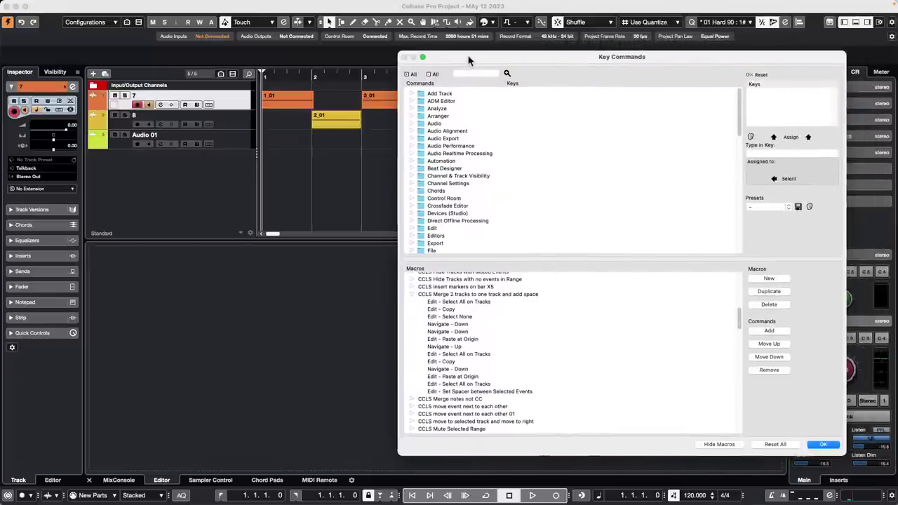
left_click(823, 444)
Run the macro "CCLS Merge 2 tracks to one track and add space" with a 1.000-second spacer between events
left_click(82, 4)
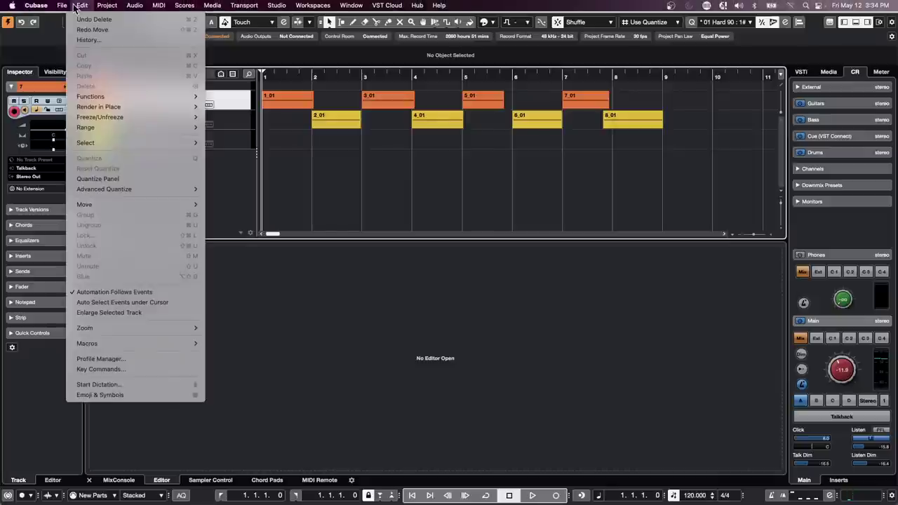
mouse_move(120, 346)
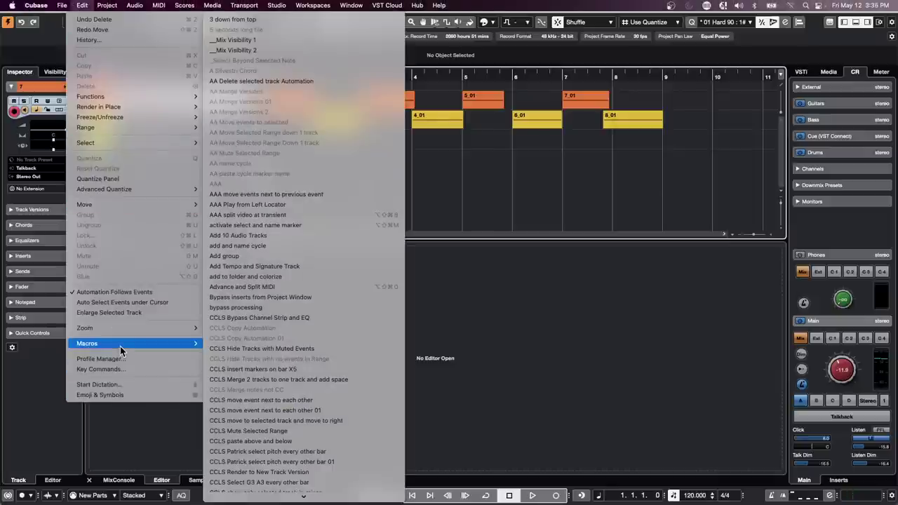
left_click(350, 383)
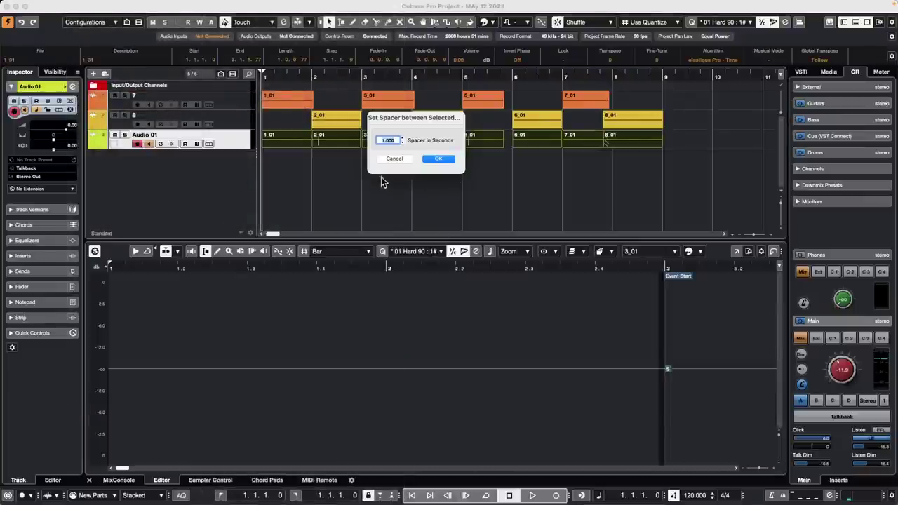
left_click(439, 159)
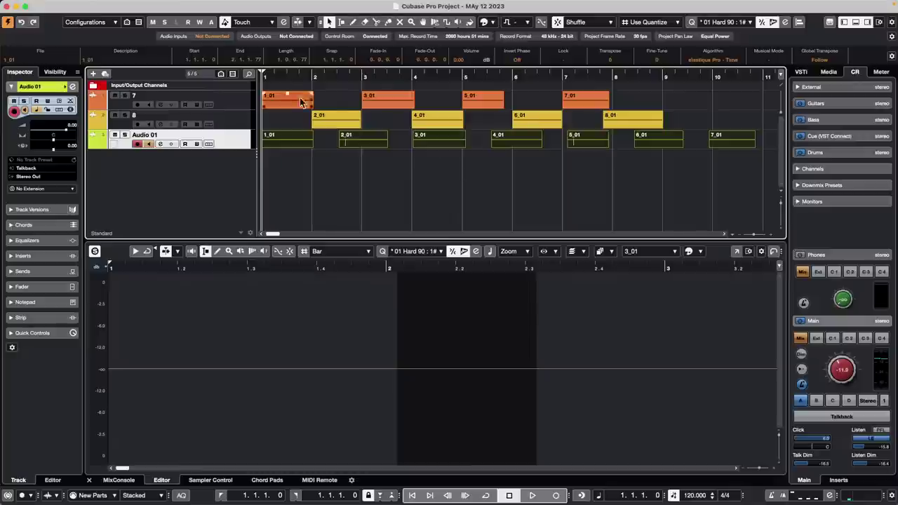
Undo the merge macro's result on the Audio 01 track and select track 7 again
left_click_drag(311, 76, 312, 61)
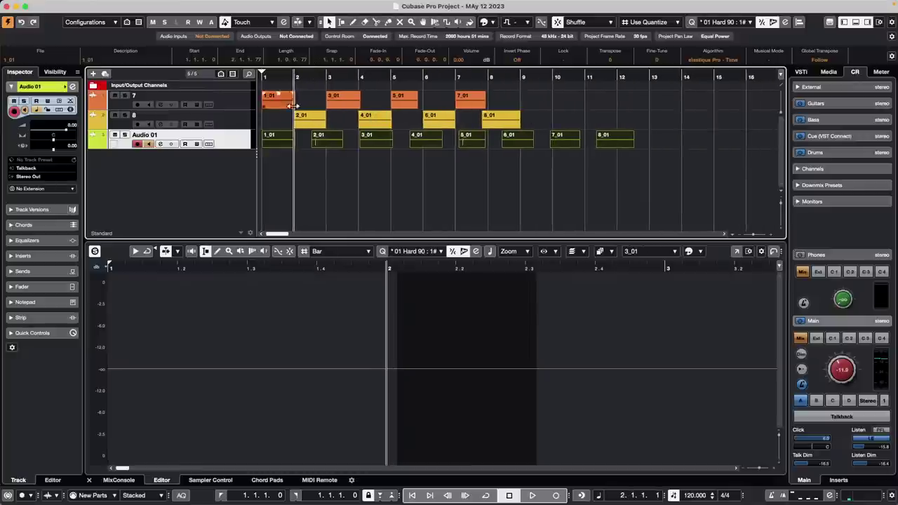
left_click(495, 112)
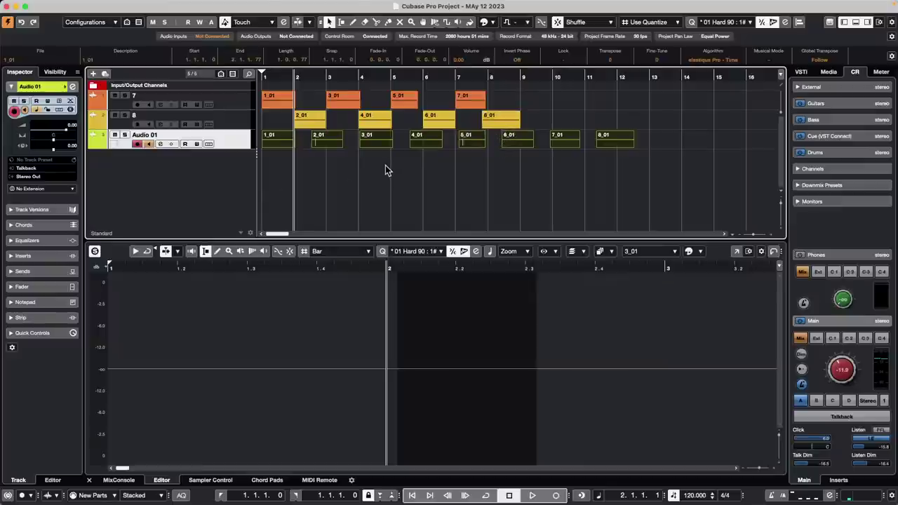
key("Delete")
left_click(242, 102)
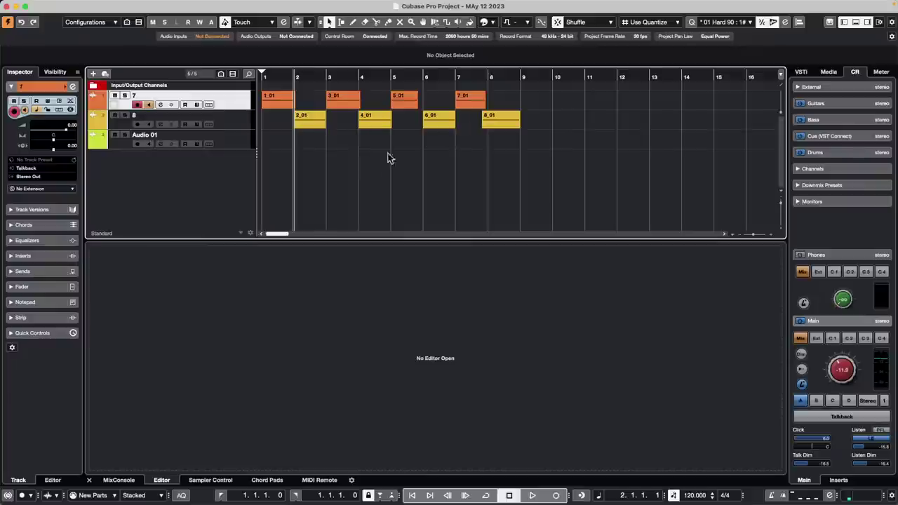
left_click(235, 146)
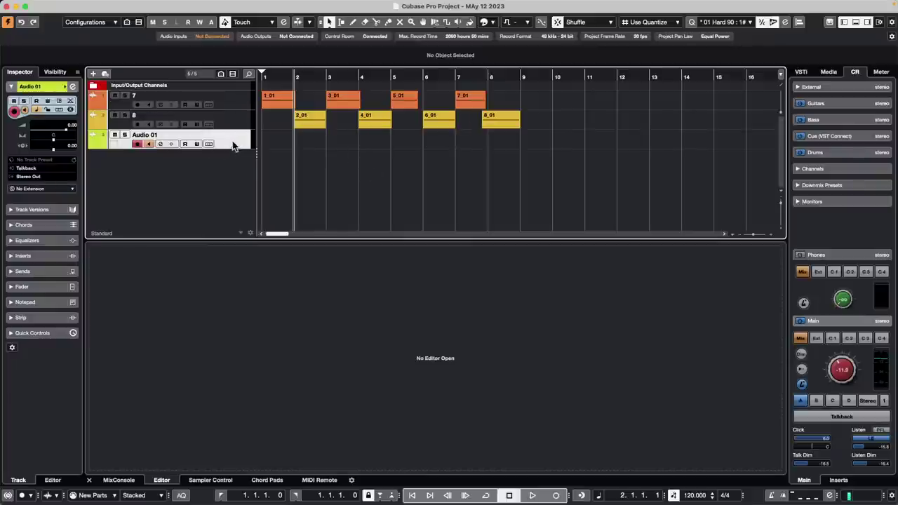
left_click(245, 106)
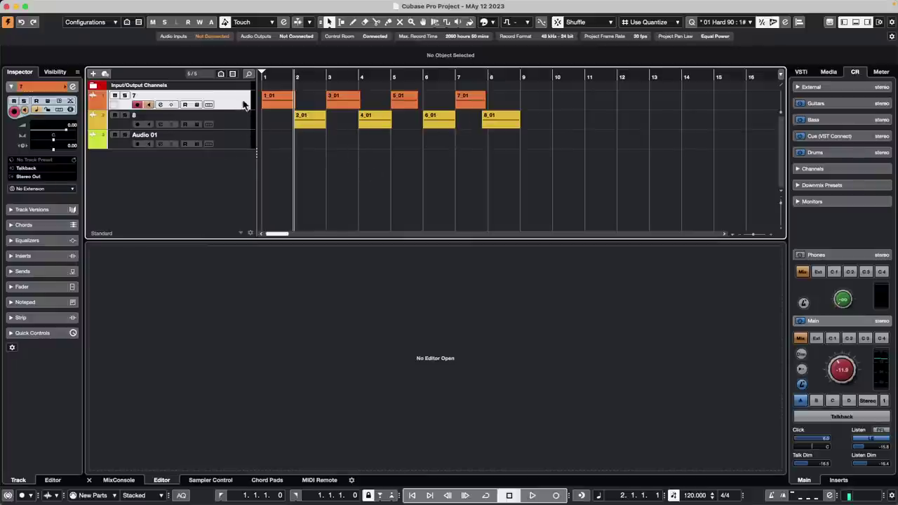
Examine the command sequence inside the macro "CCLS Merge 2 tracks to one track and add space" in Key Commands
left_click(126, 6)
mouse_move(88, 7)
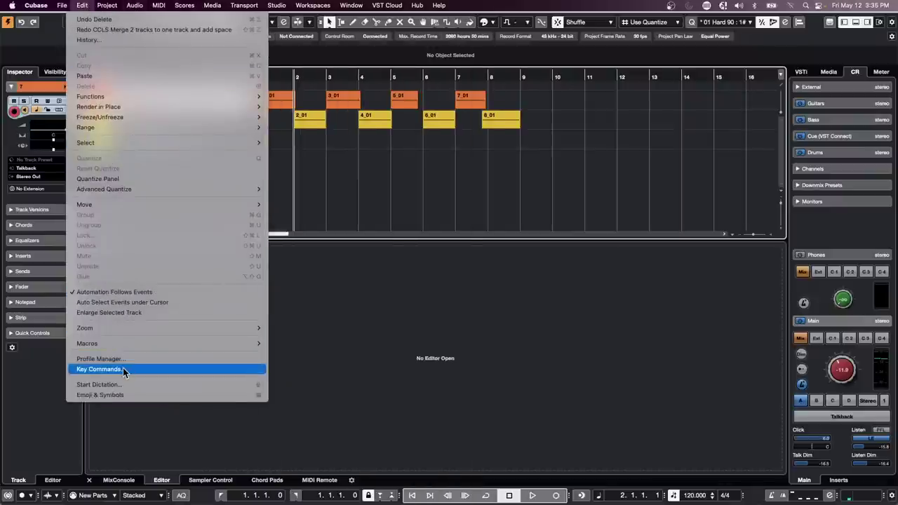
left_click(123, 368)
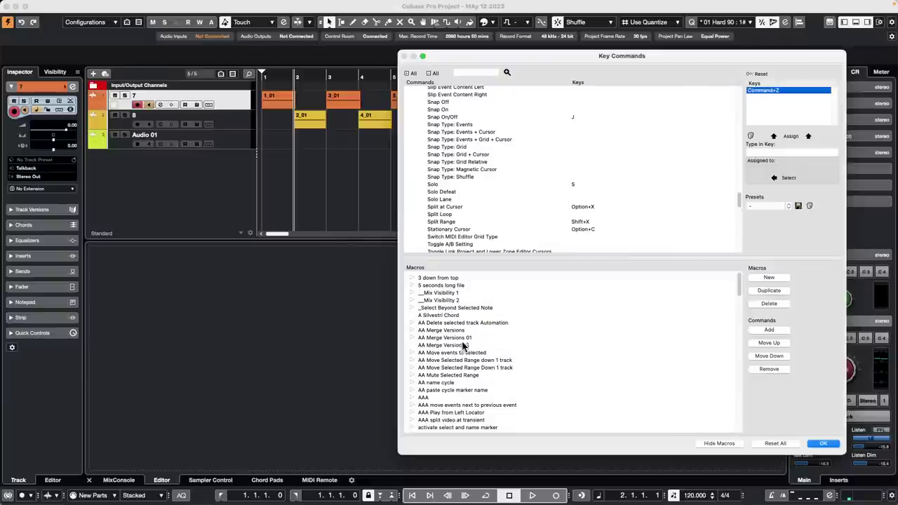
scroll(463, 344, "down", 10)
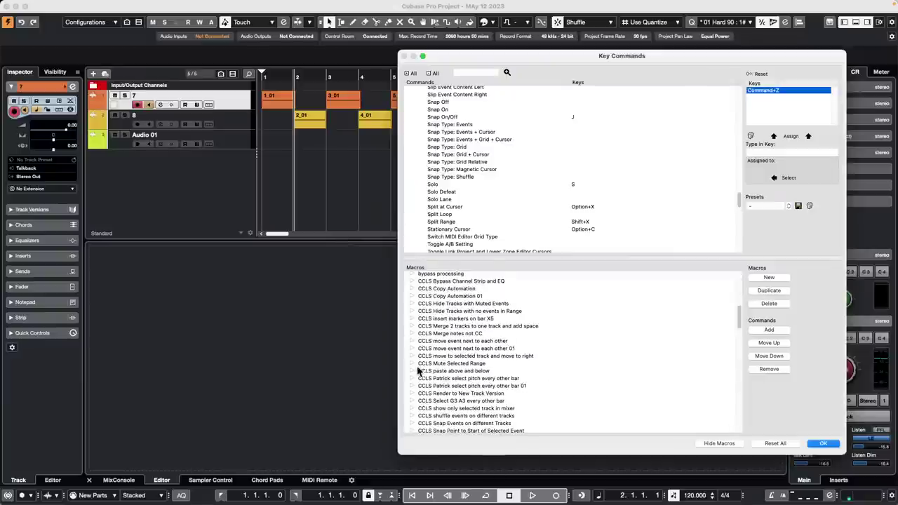
left_click(412, 327)
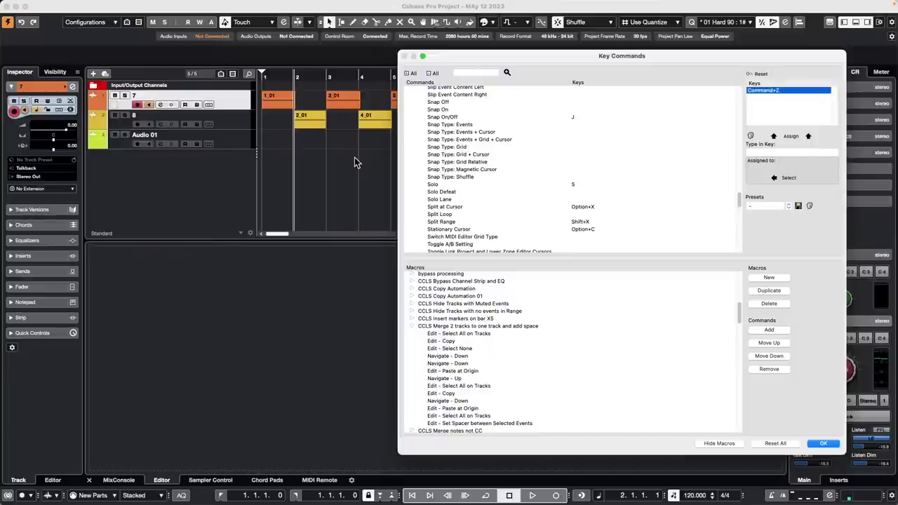
scroll(537, 361, "down", 1)
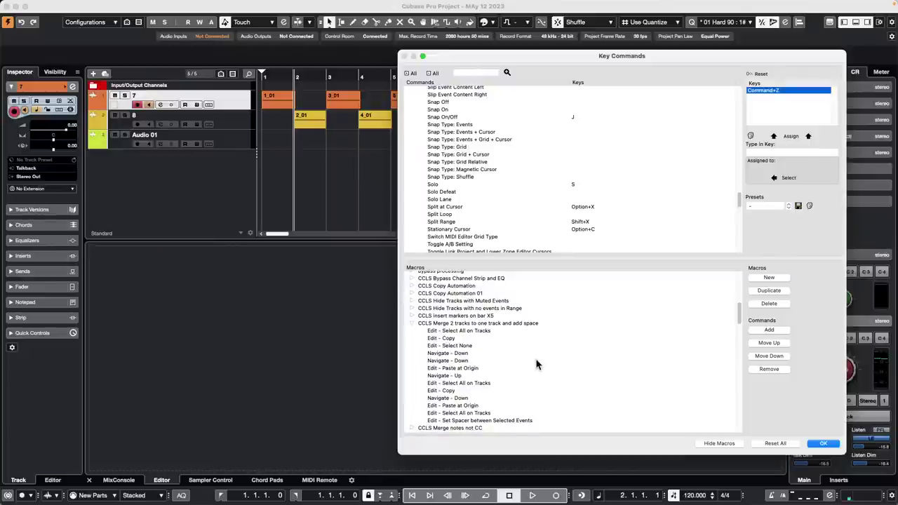
scroll(537, 364, "down", 1)
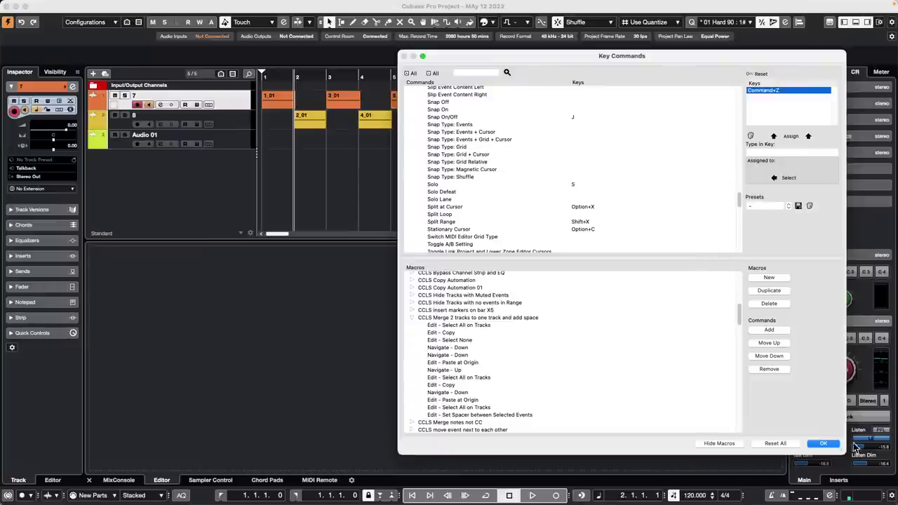
left_click(825, 443)
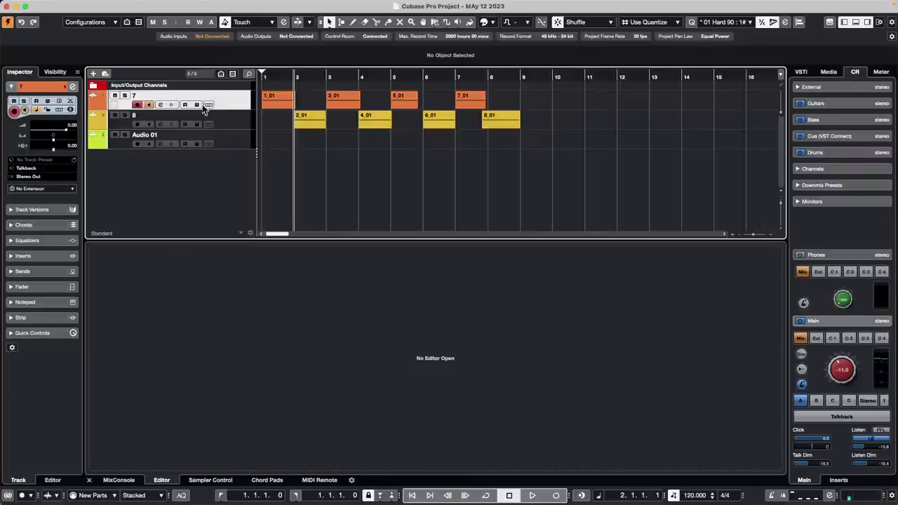
Run the macro "CCLS Merge 2 tracks to one track and add space" on track 7 with a 1.000-second spacer, and deselect the merged events
mouse_move(198, 6)
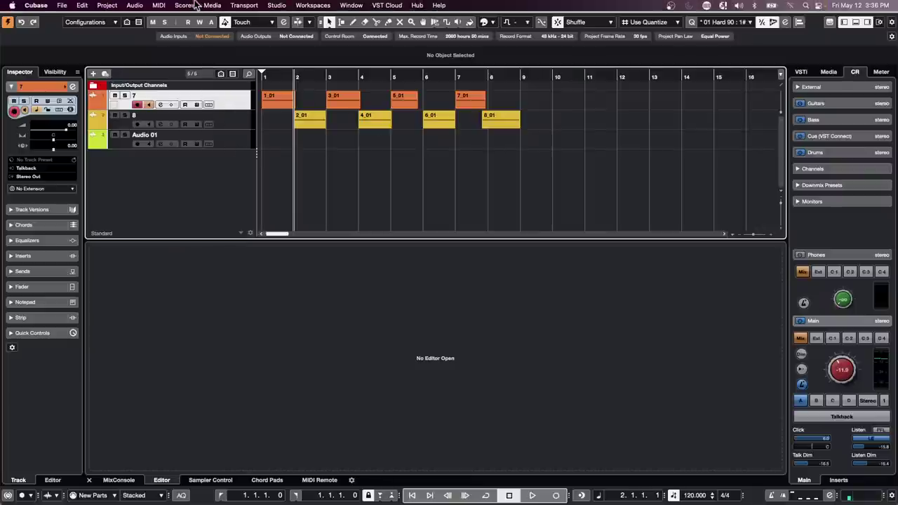
left_click(82, 6)
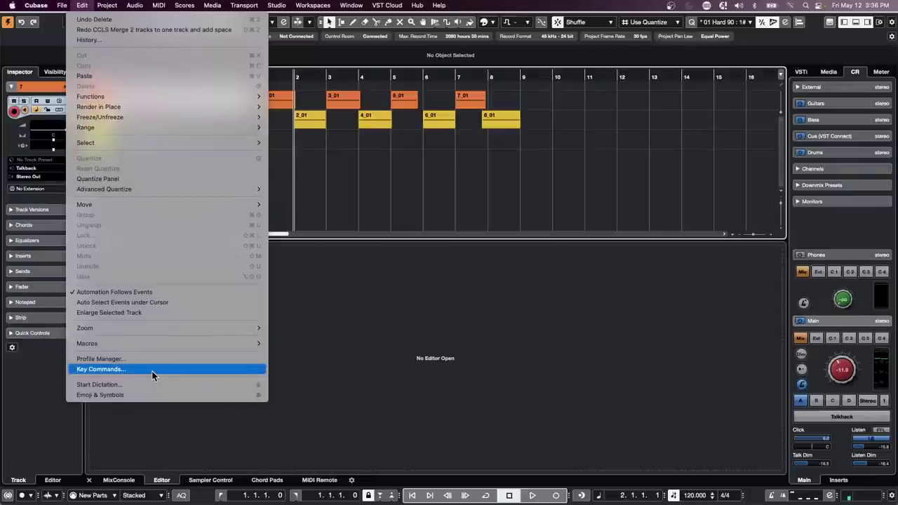
mouse_move(164, 345)
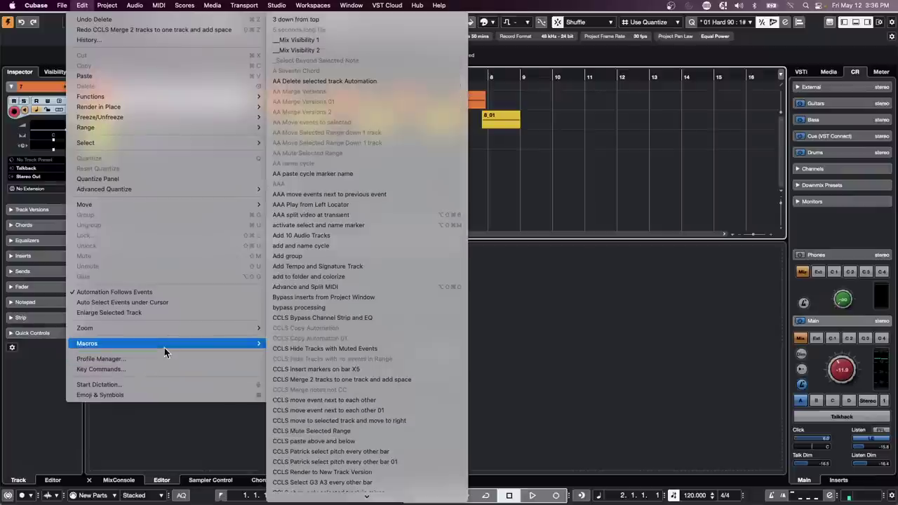
left_click(365, 381)
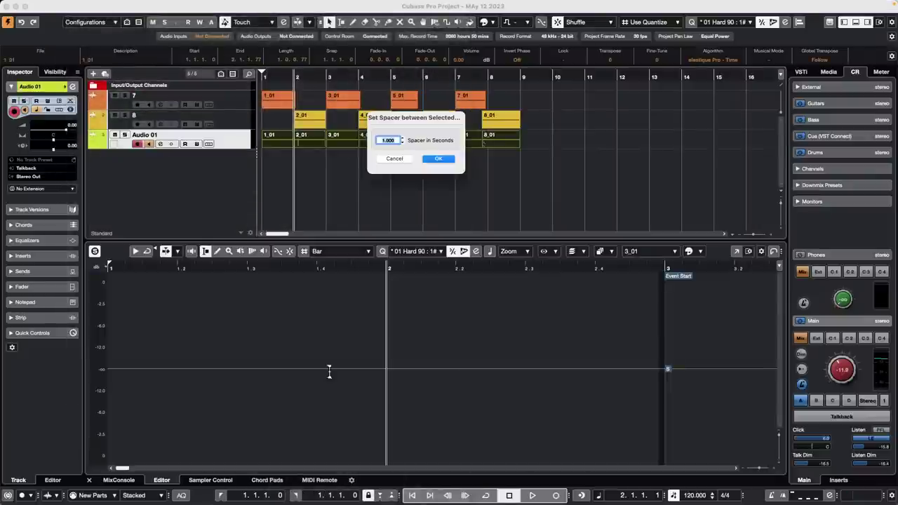
left_click(447, 159)
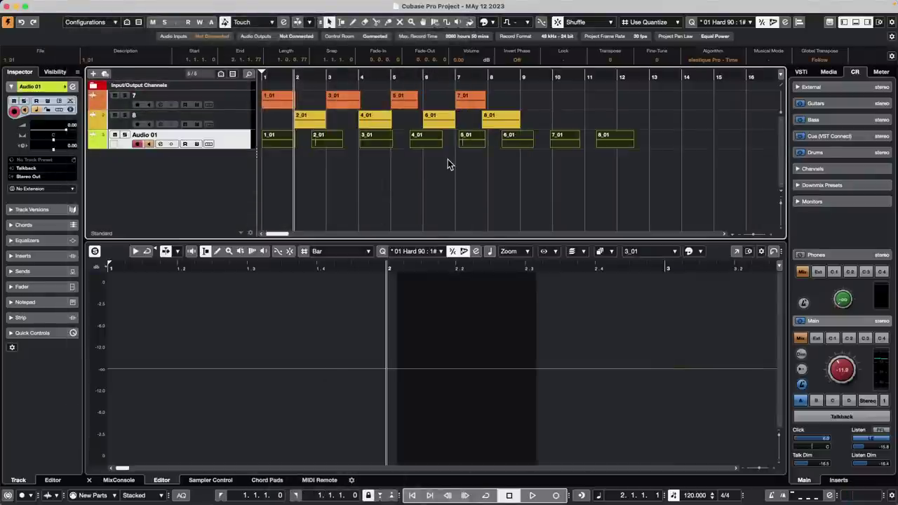
left_click(448, 159)
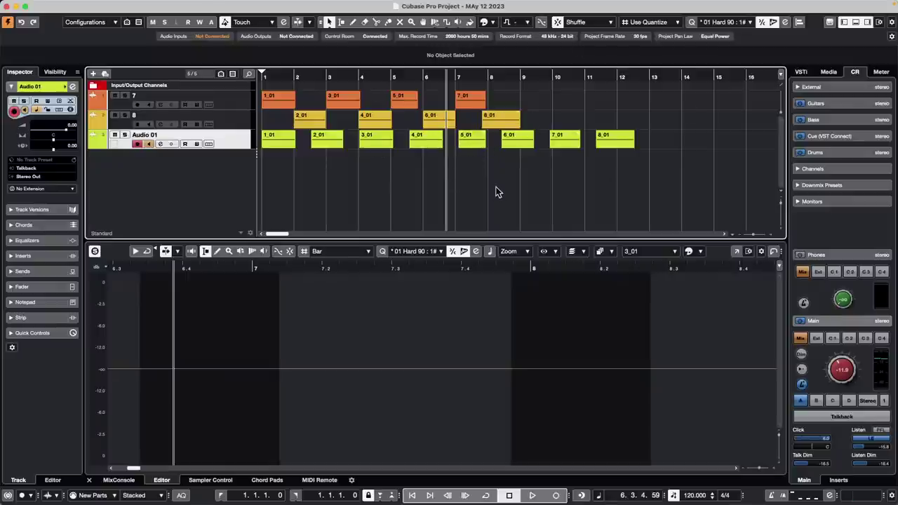
Shuffle event 7_01 ahead of event 6_01 on the Audio 01 track
left_click(582, 22)
left_click(591, 22)
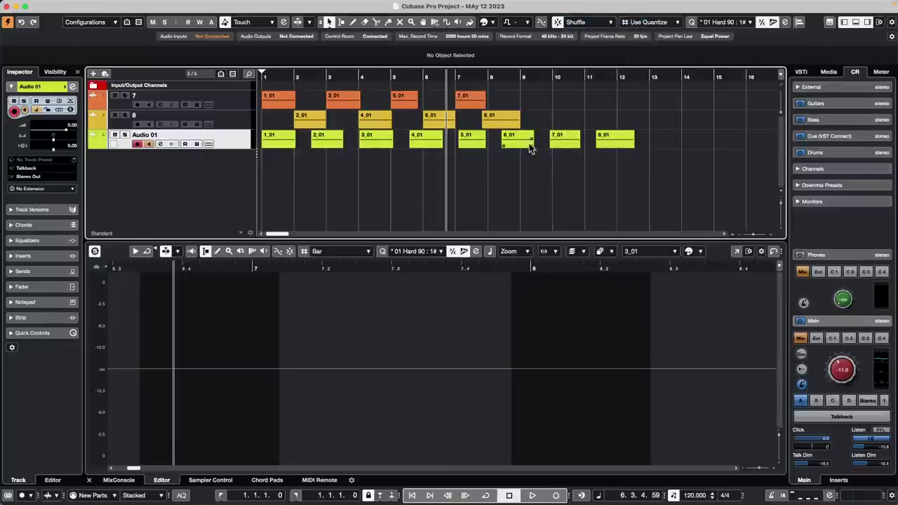
left_click(574, 141)
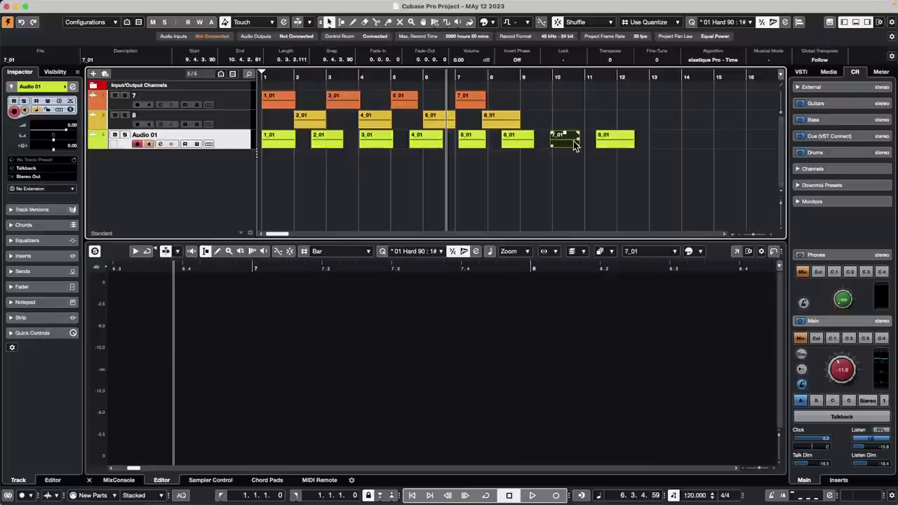
mouse_move(574, 144)
left_mouse_down()
mouse_move(506, 145)
mouse_move(572, 143)
mouse_move(547, 144)
mouse_move(563, 144)
left_mouse_up()
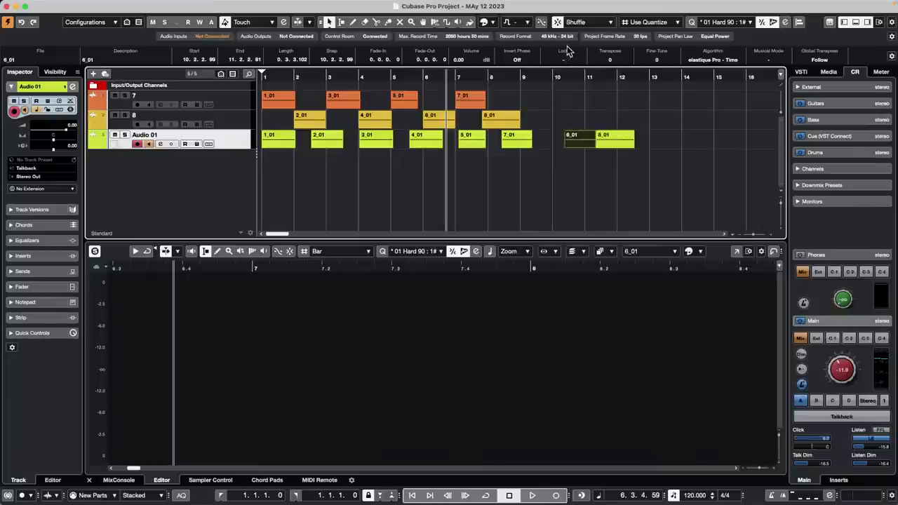
Switch the snap type to Grid and back to Shuffle, and shuffle event 6_01 back ahead of 7_01 on Audio 01
left_click(584, 19)
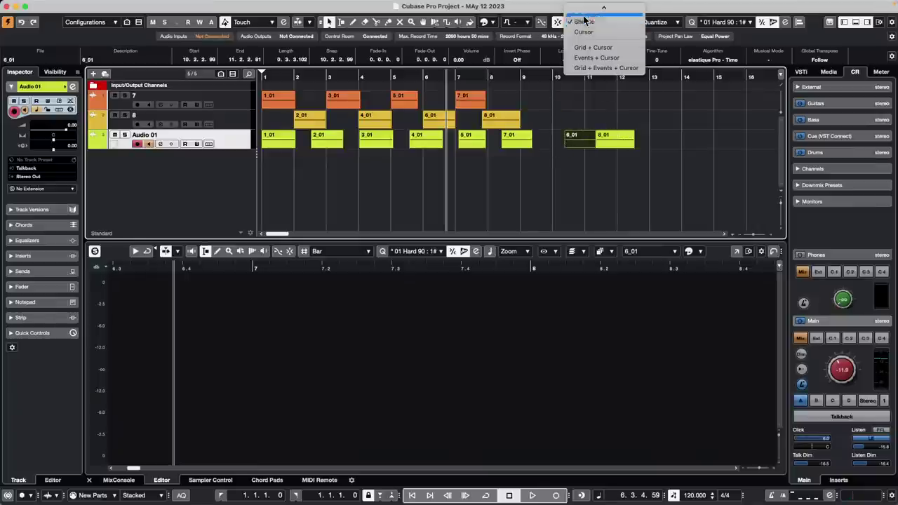
left_click(588, 11)
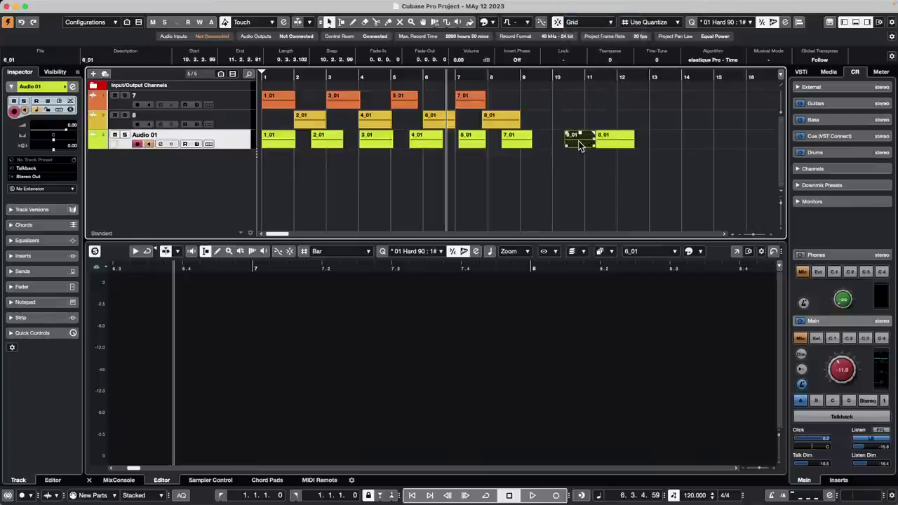
left_click(582, 23)
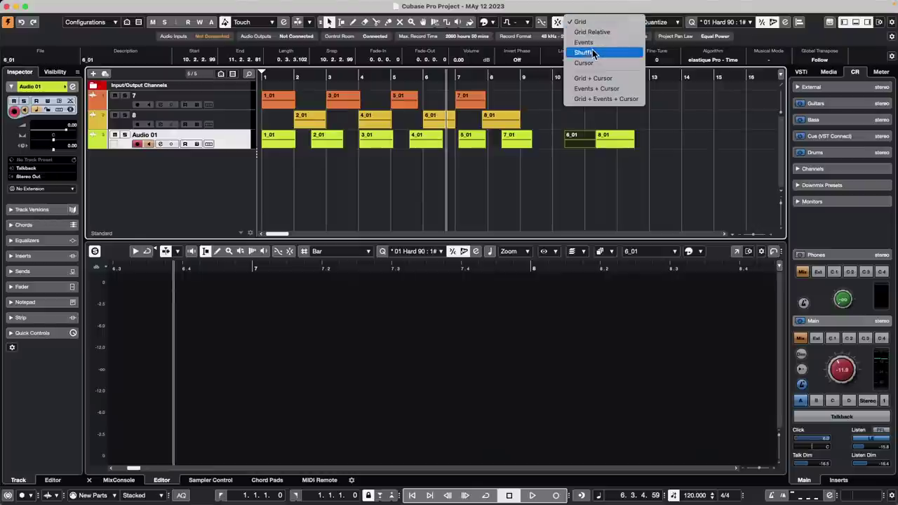
left_click(595, 54)
left_click_drag(581, 145, 507, 139)
left_click(555, 163)
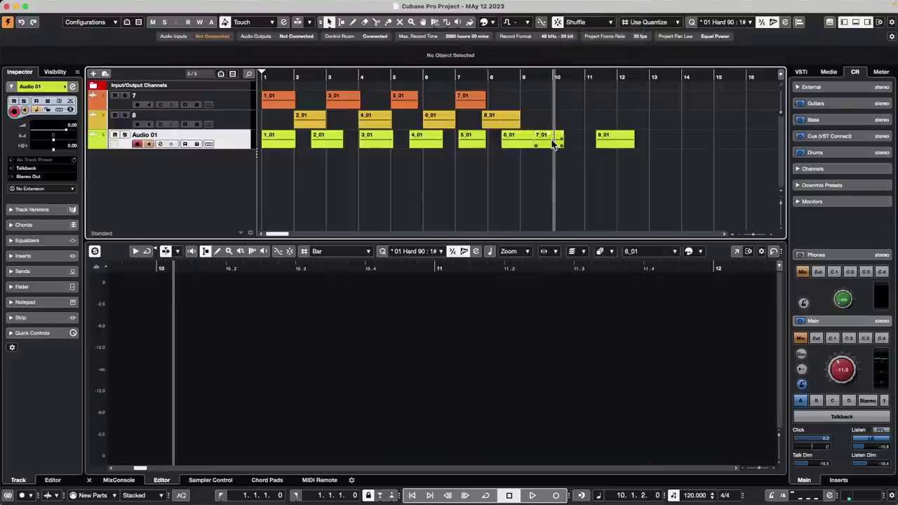
Set the snap type to Grid and move event 7_01 on the Audio 01 track to start at 9.4.2.0
left_click(595, 23)
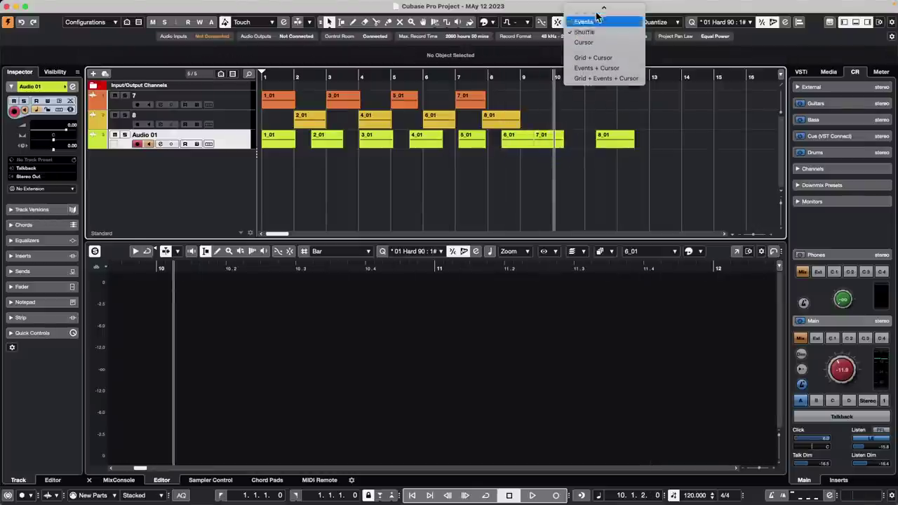
left_click(599, 11)
mouse_move(553, 140)
left_mouse_down()
mouse_move(577, 140)
mouse_move(564, 140)
left_mouse_up()
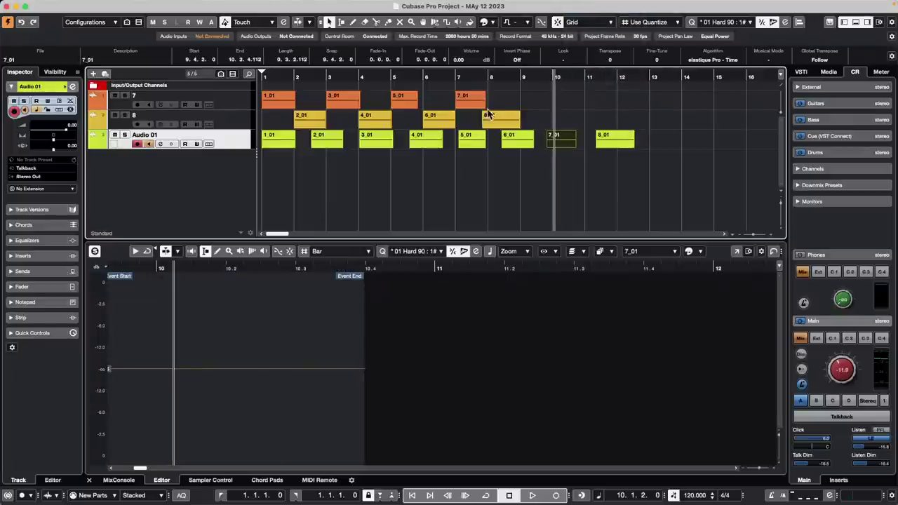
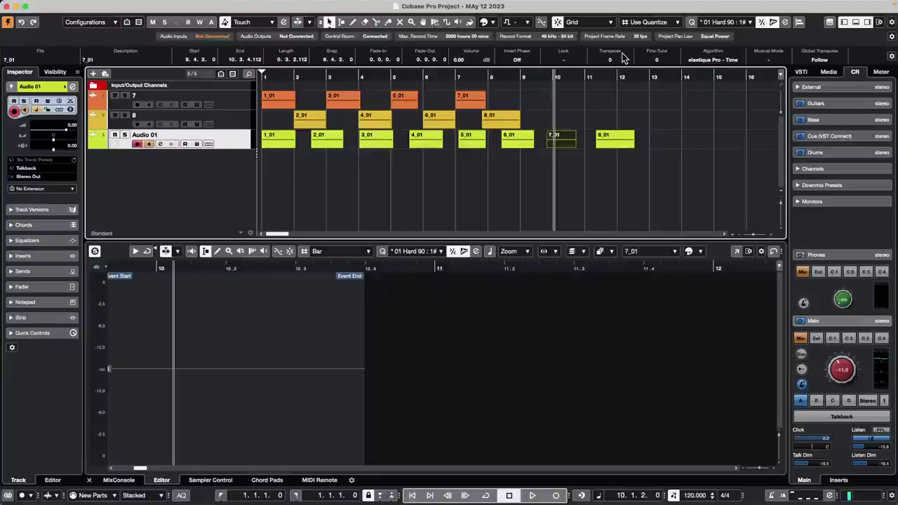
mouse_move(357, 4)
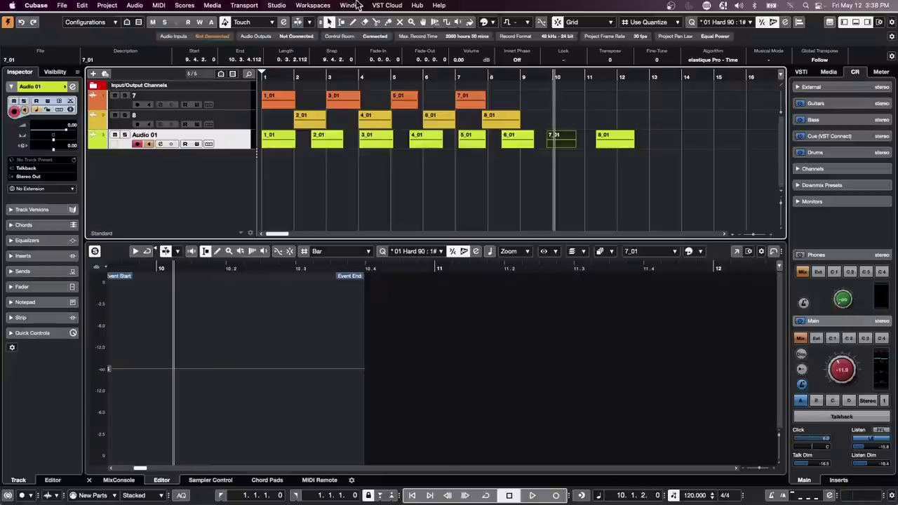
left_click(62, 5)
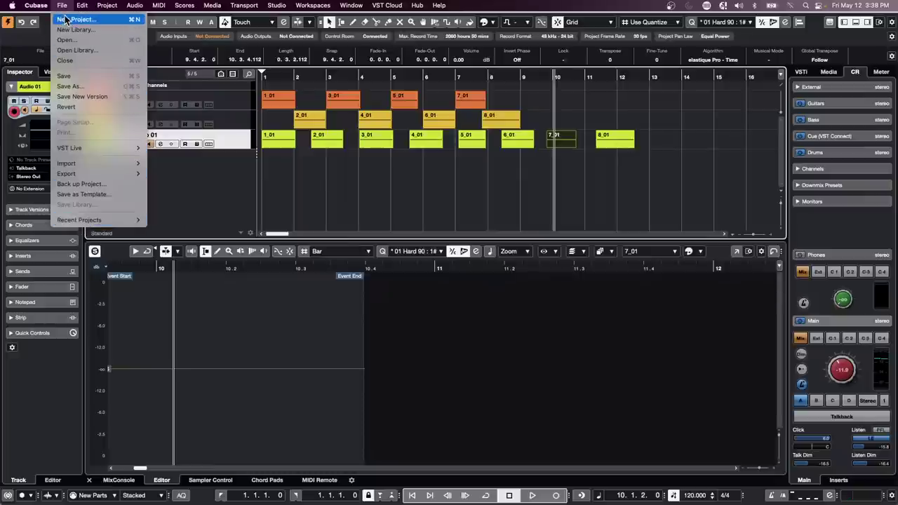
left_click(65, 18)
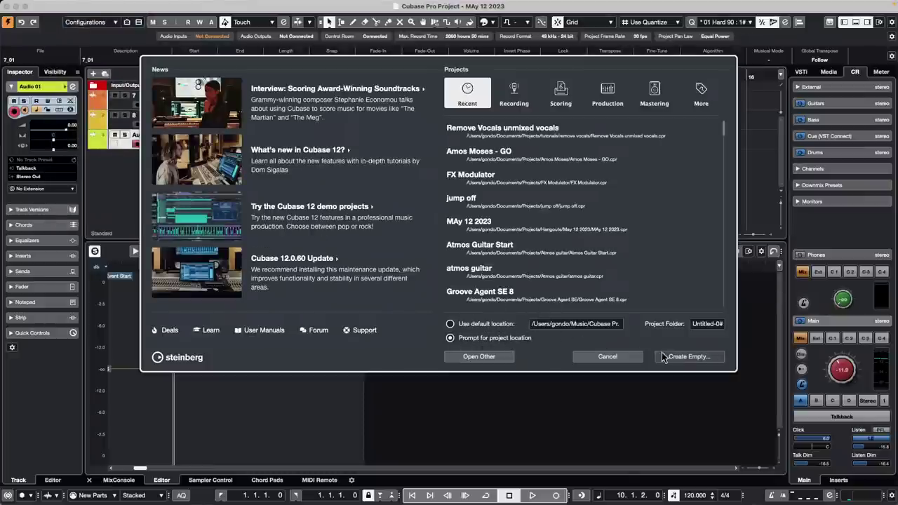
left_click(682, 359)
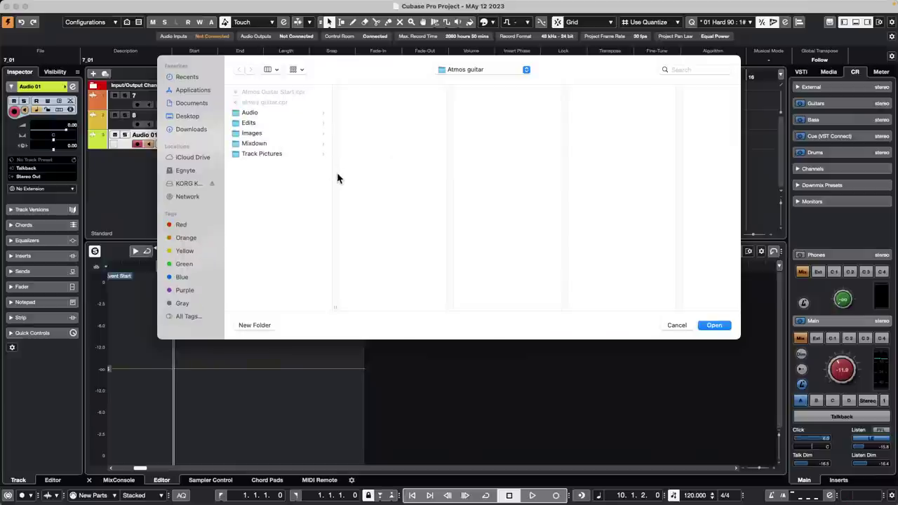
left_click(678, 327)
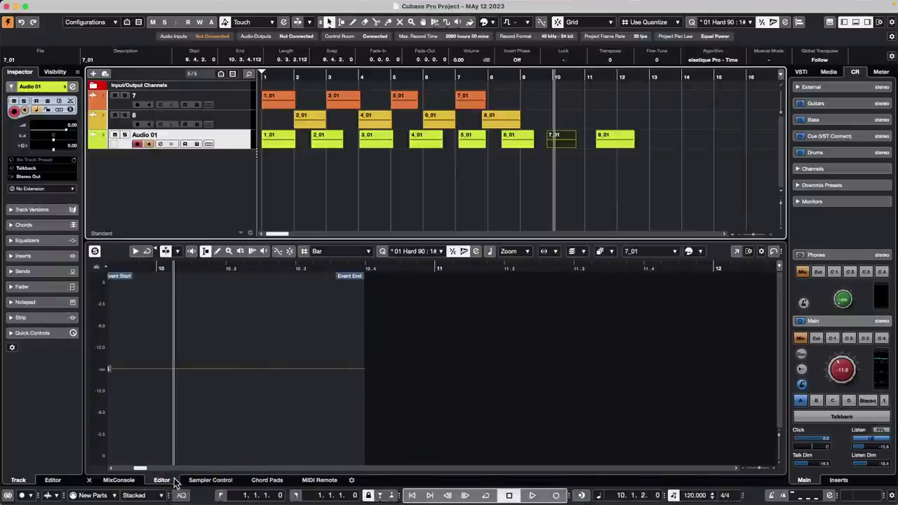
Switch to Finder and open the Projects folder inside Documents
left_click(175, 489)
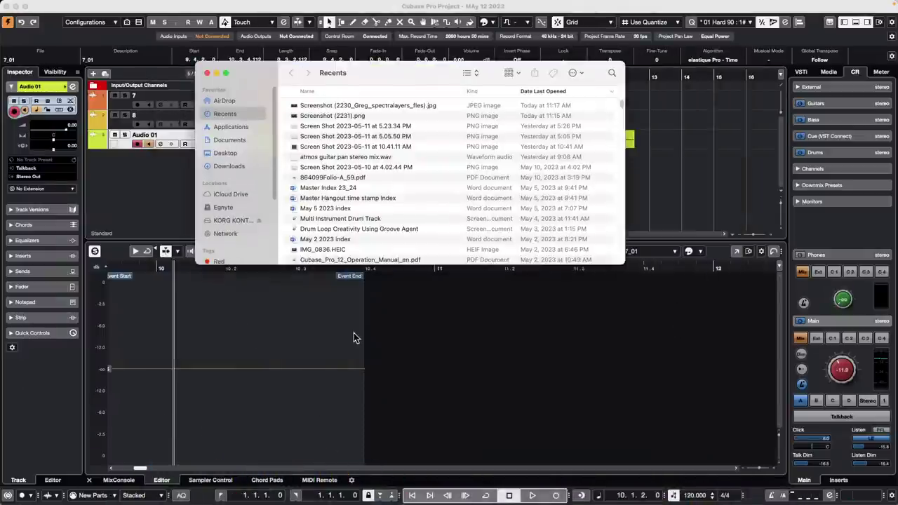
left_click(225, 140)
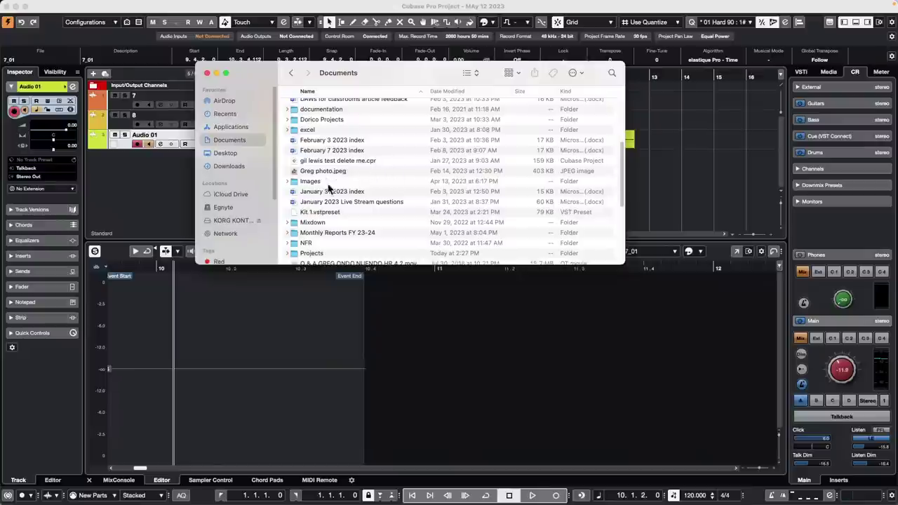
scroll(343, 206, "down", 2)
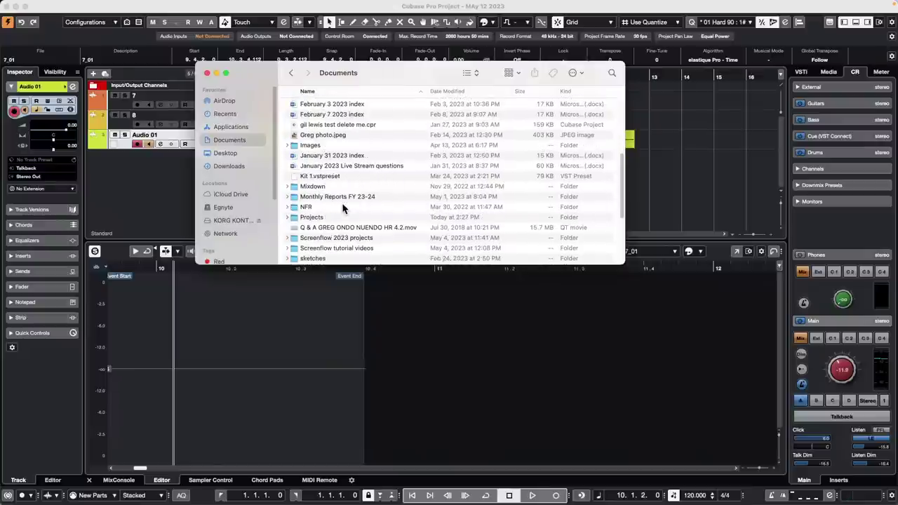
scroll(343, 208, "down", 7)
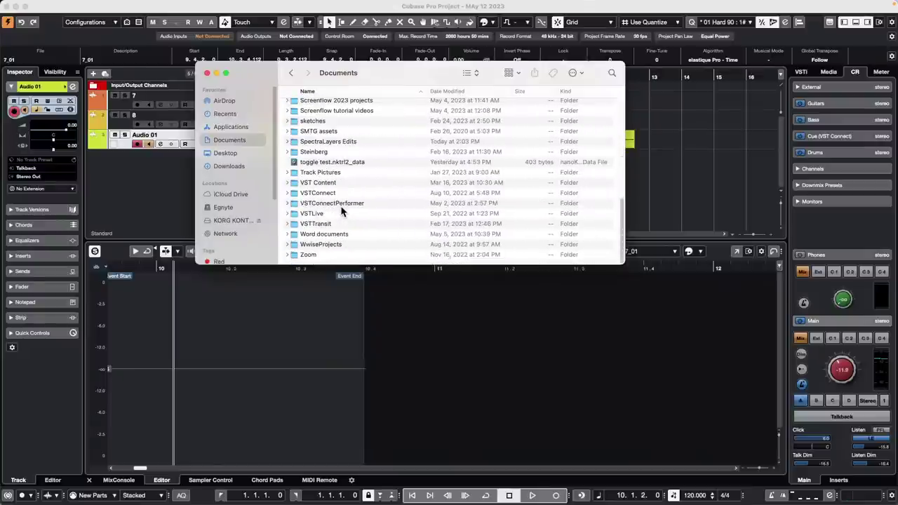
scroll(343, 209, "up", 5)
double_click(321, 171)
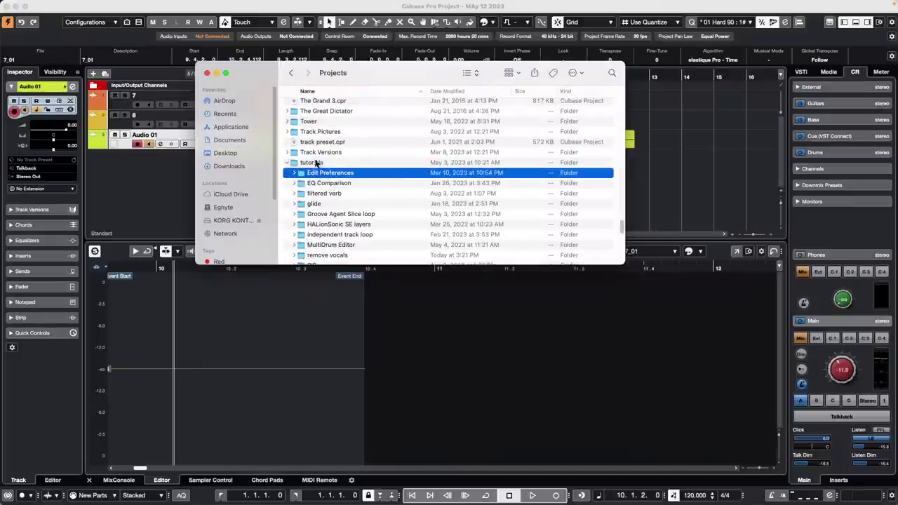
Look inside the "filtered verb" and "Groove Agent Slice loop" folders under tutorials, returning to Projects after each
double_click(340, 194)
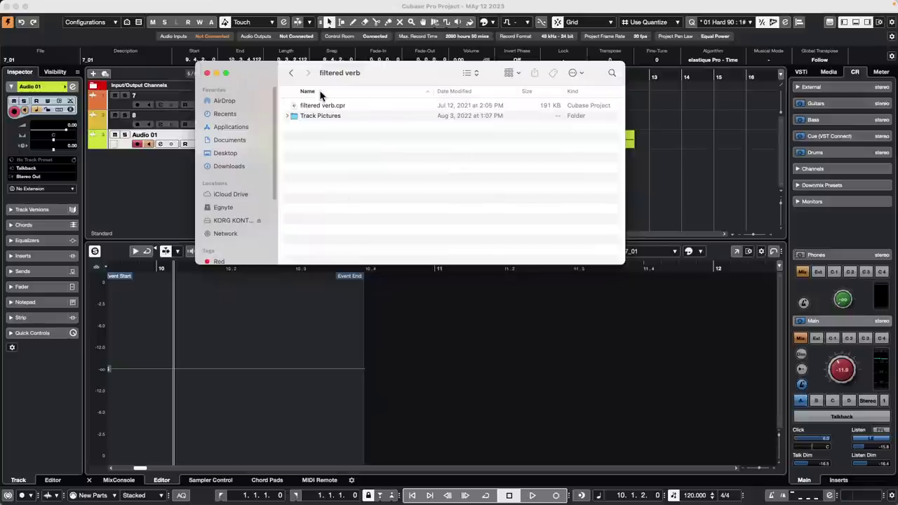
left_click(291, 73)
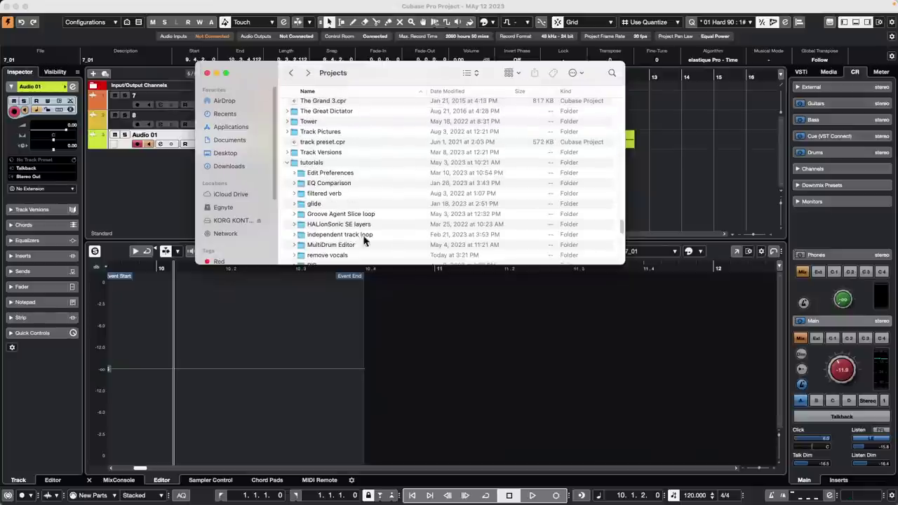
double_click(337, 216)
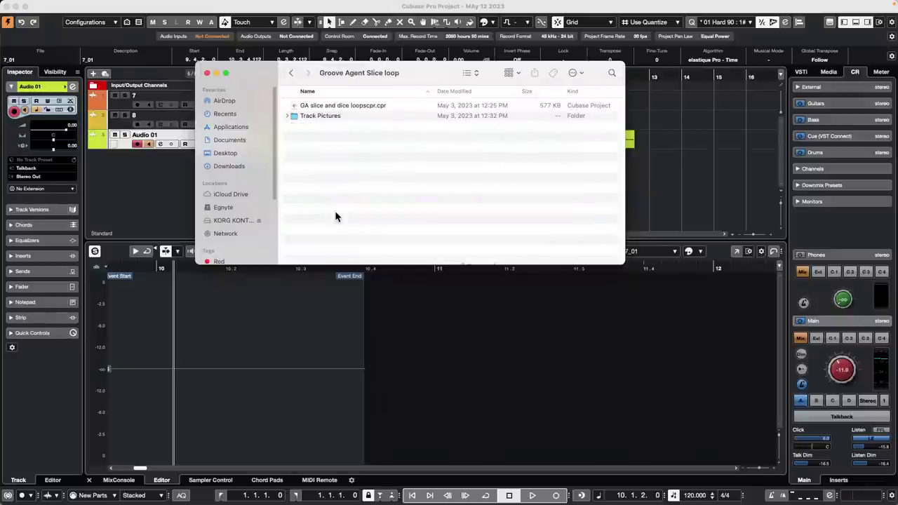
left_click(290, 73)
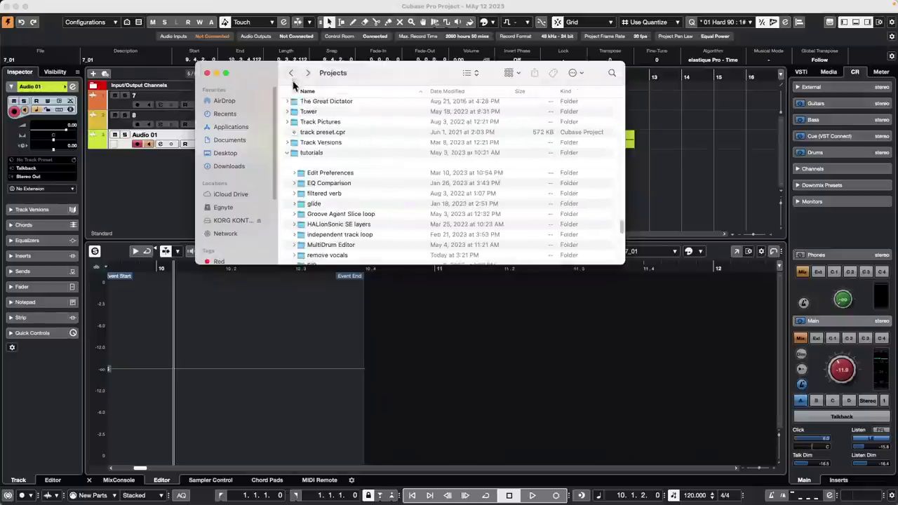
Examine the "remove vocals" tutorial folder with its Audio folder collapsed, select Remove Vocals.cpr, and close the Finder window
scroll(360, 230, "down", 2)
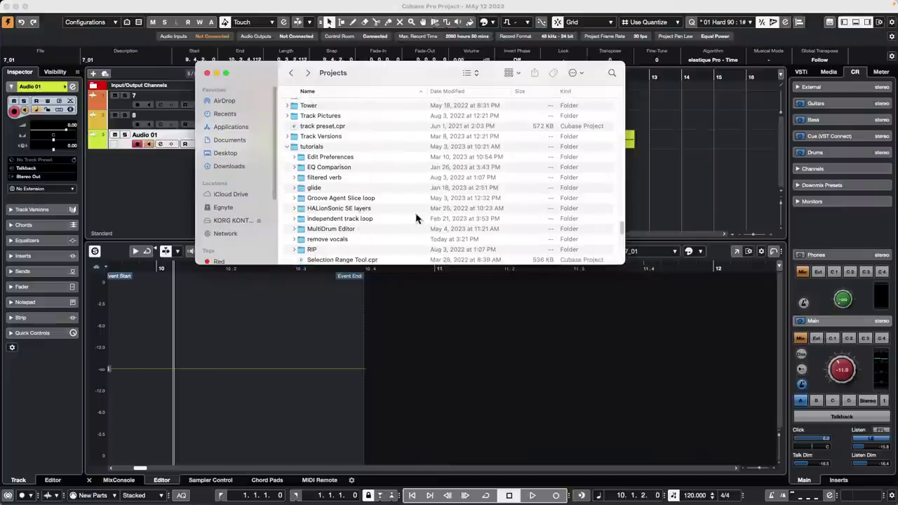
left_click(327, 239)
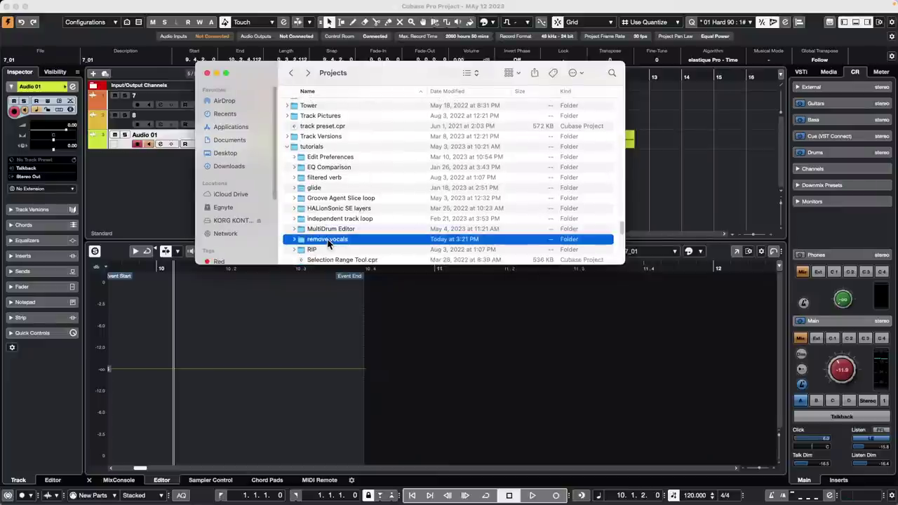
double_click(327, 239)
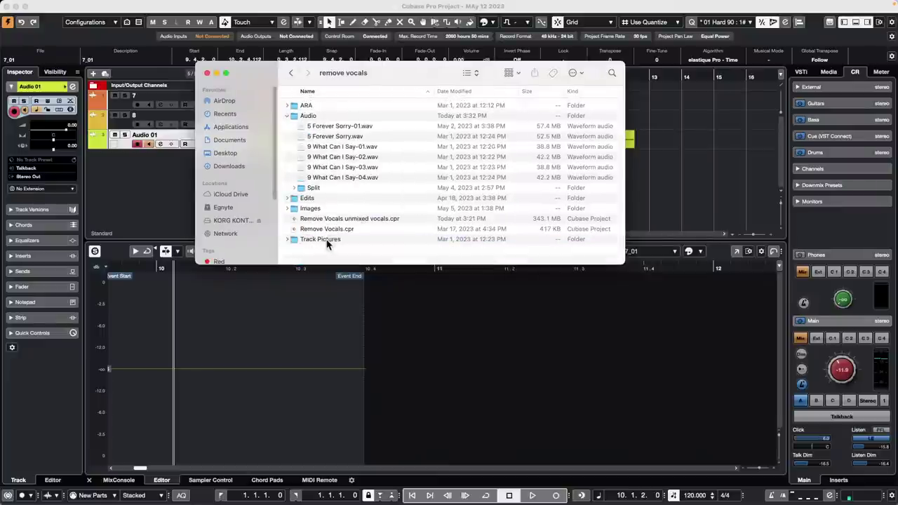
left_click(287, 116)
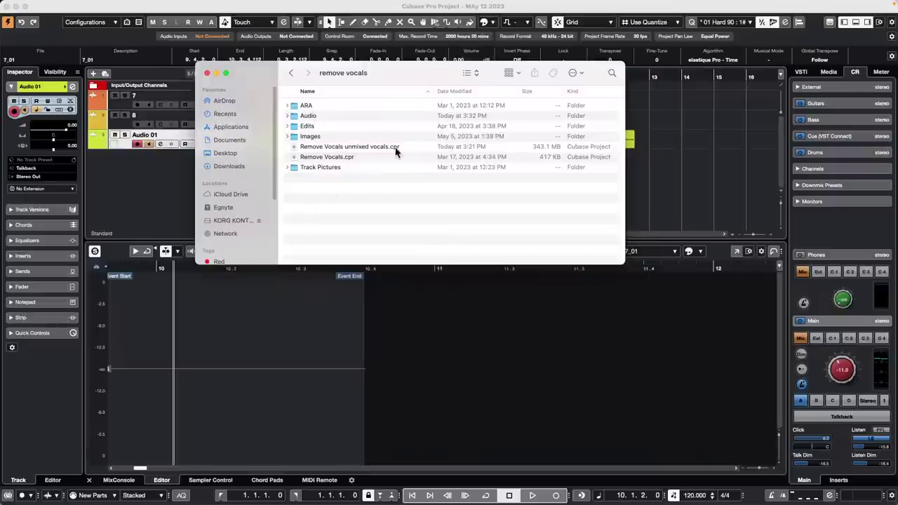
left_click(338, 158)
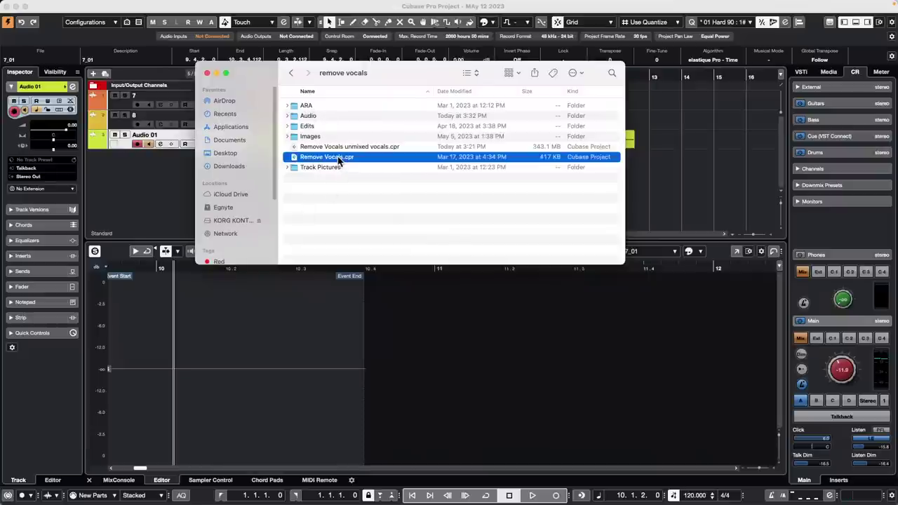
right_click(339, 158)
left_click(305, 197)
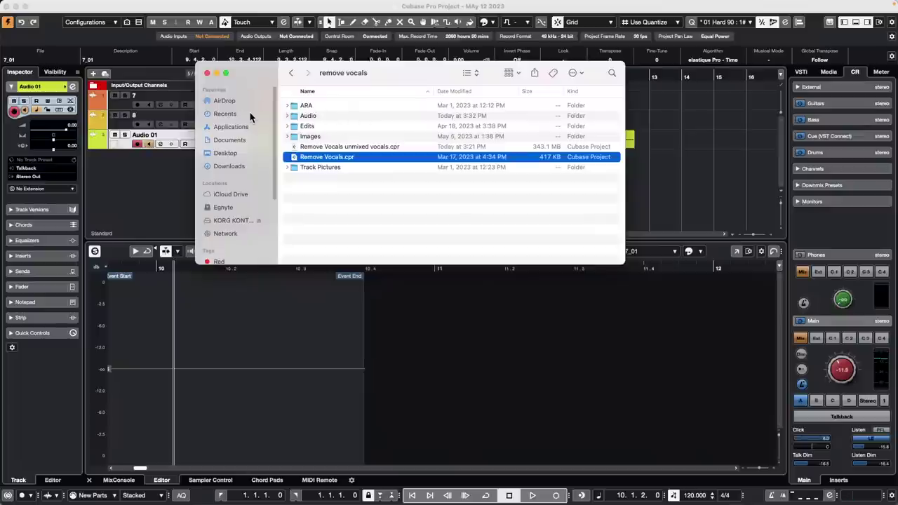
left_click(207, 73)
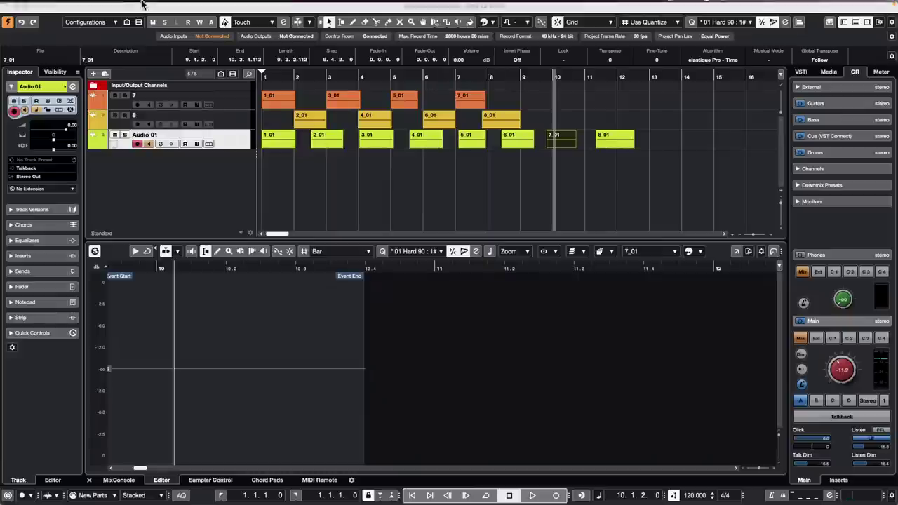
Start a backup of the current project, choosing a new folder created inside "May 12 2023" as the destination
mouse_move(68, 8)
left_click(327, 174)
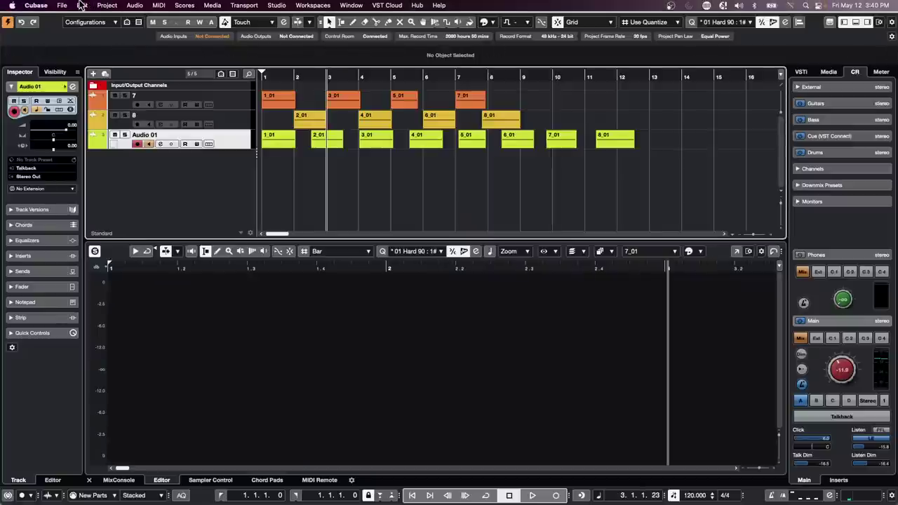
left_click(63, 5)
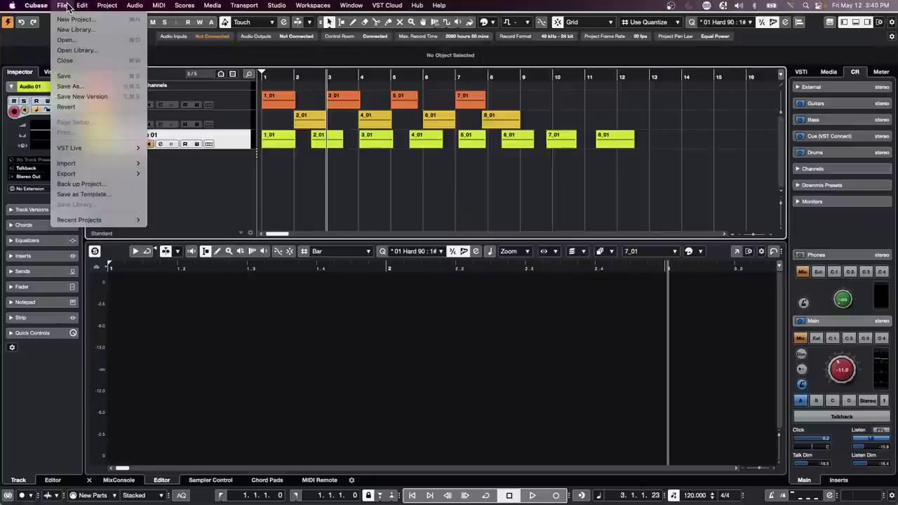
left_click(98, 185)
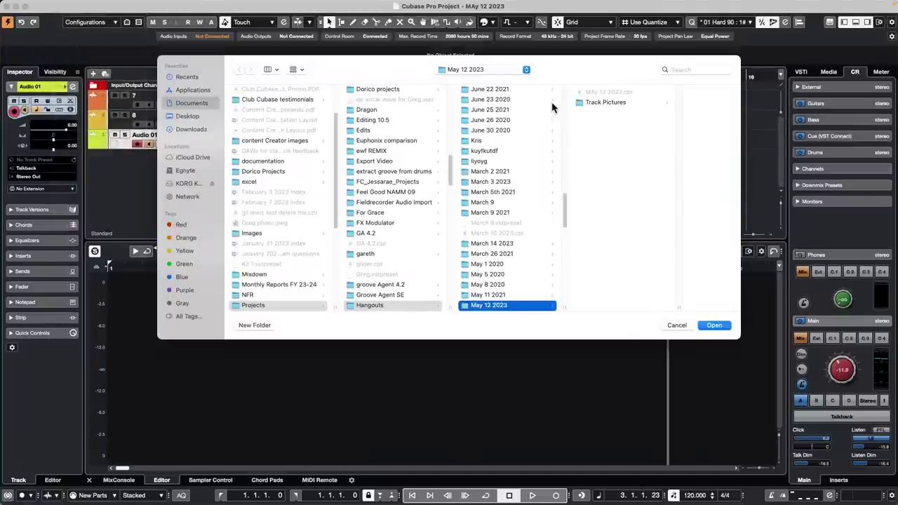
left_click(260, 326)
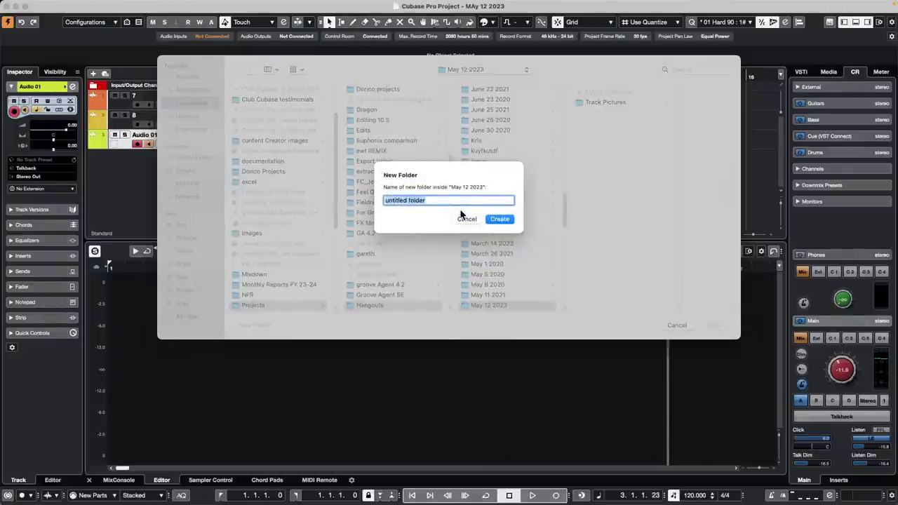
left_click(503, 220)
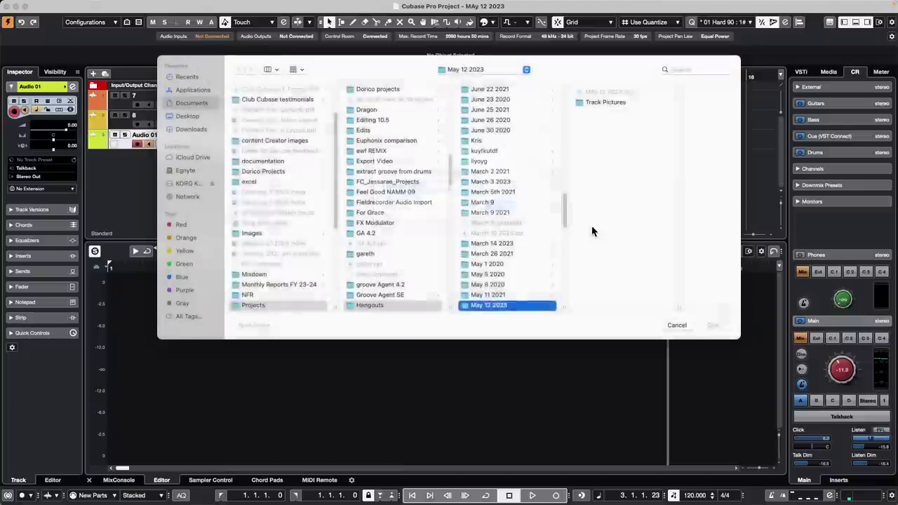
left_click(714, 325)
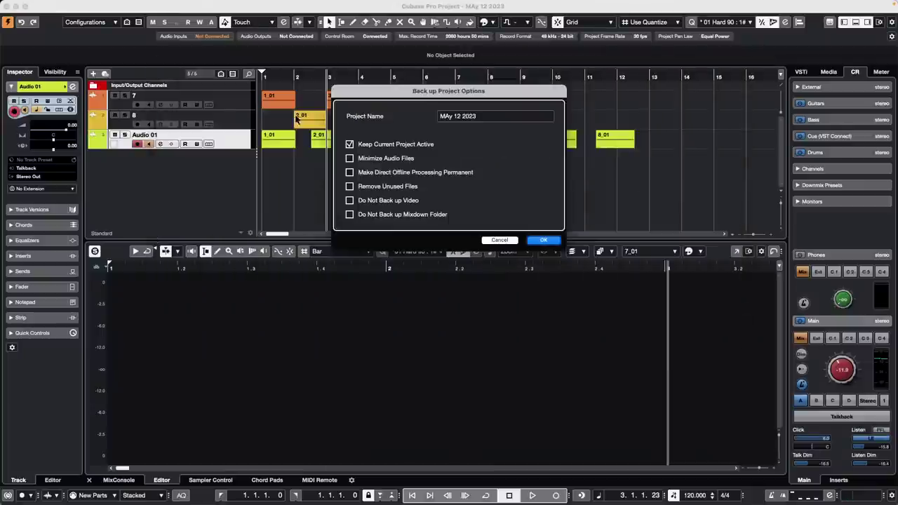
Name the backup project "MAy 12 2023 archive" and run the backup with Keep Current Project Active enabled
left_click(496, 115)
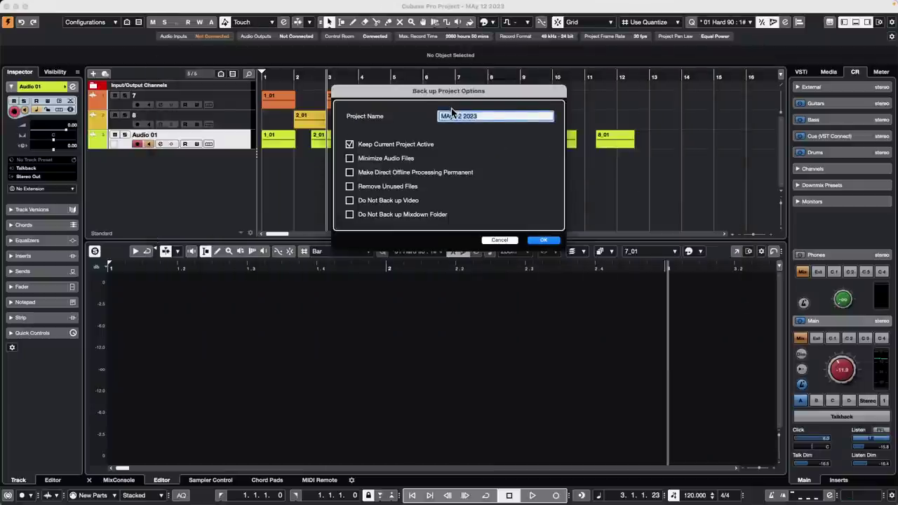
key("Right")
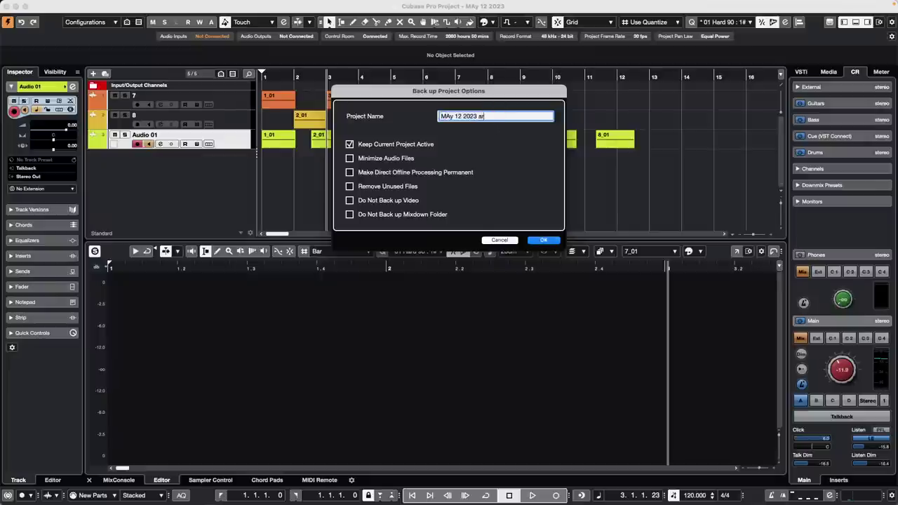
type("archive")
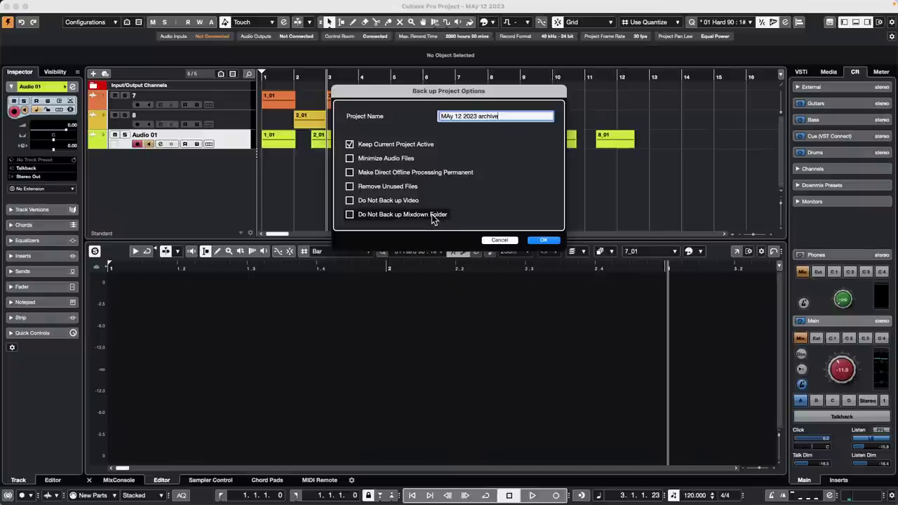
left_click(543, 240)
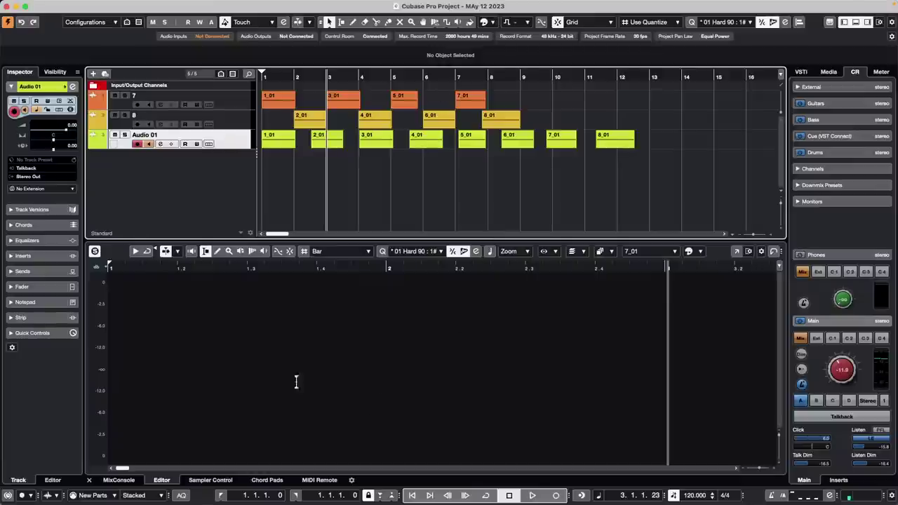
Show the MixConsole below the arrangement and reduce its height to enlarge the track area
left_click(120, 480)
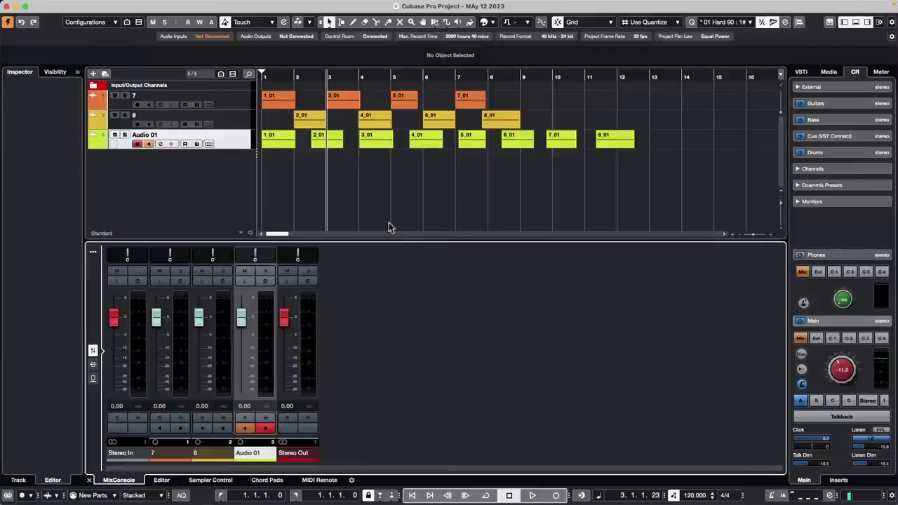
left_click_drag(344, 240, 357, 306)
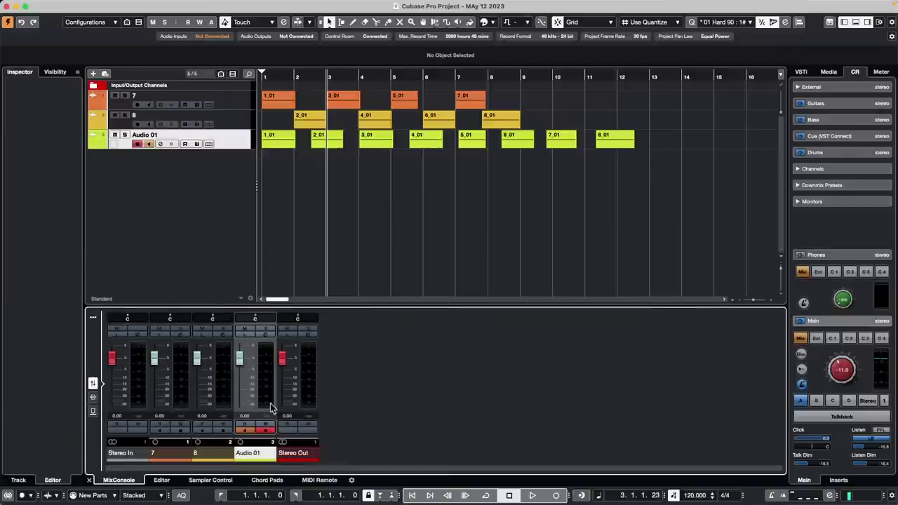
Examine the Stereo Out bus and its available bus commands among the outputs in Audio Connections
mouse_move(236, 6)
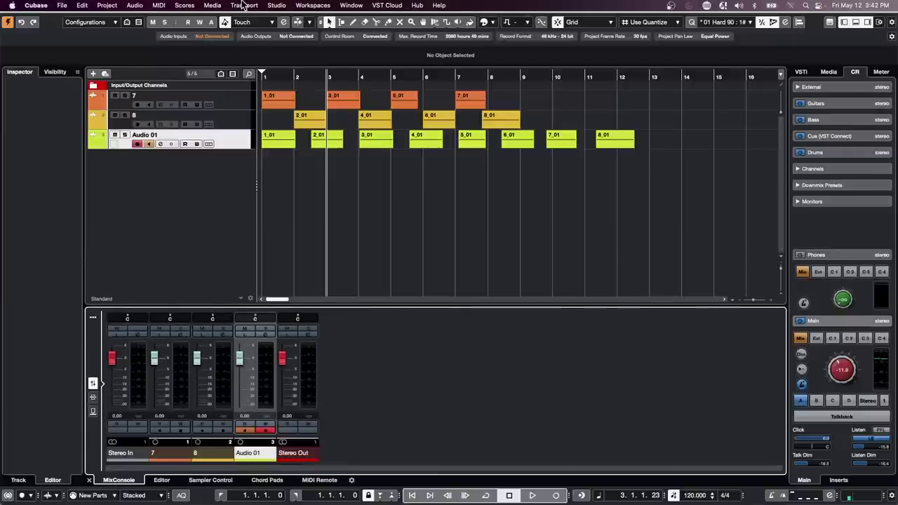
left_click(273, 5)
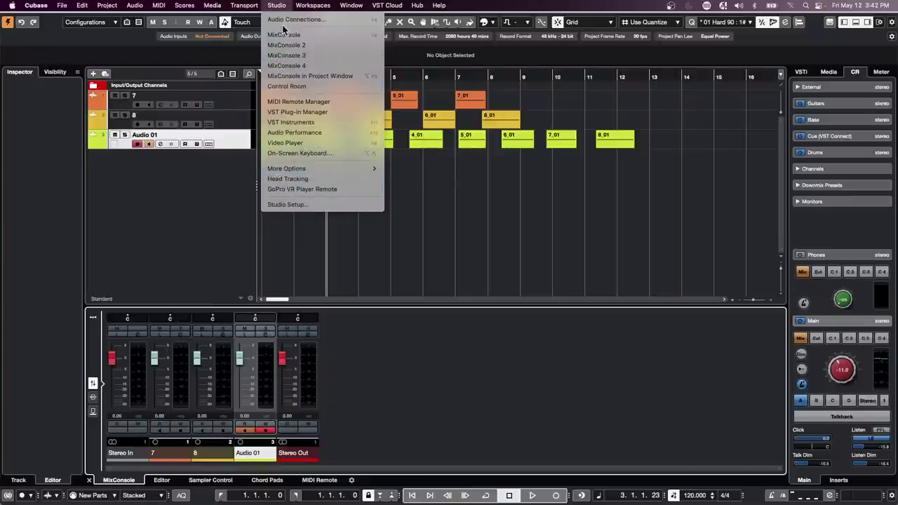
key("Return")
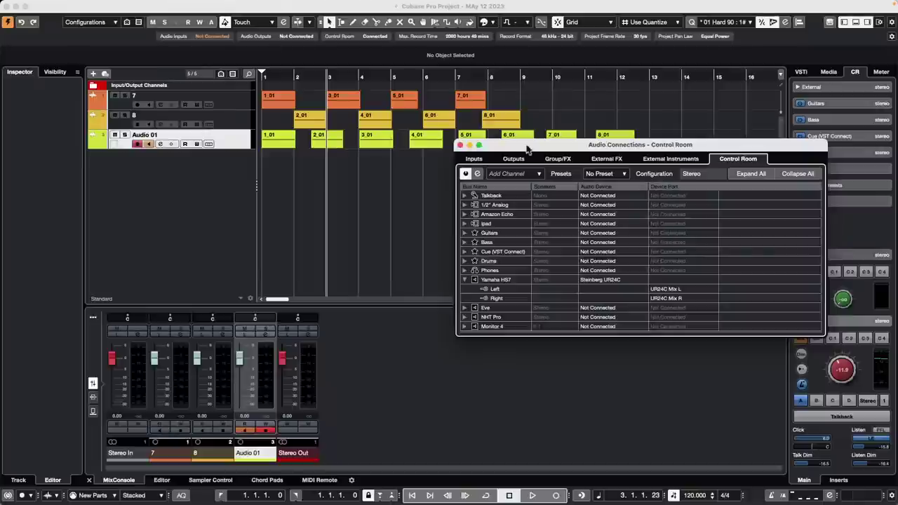
left_click(514, 160)
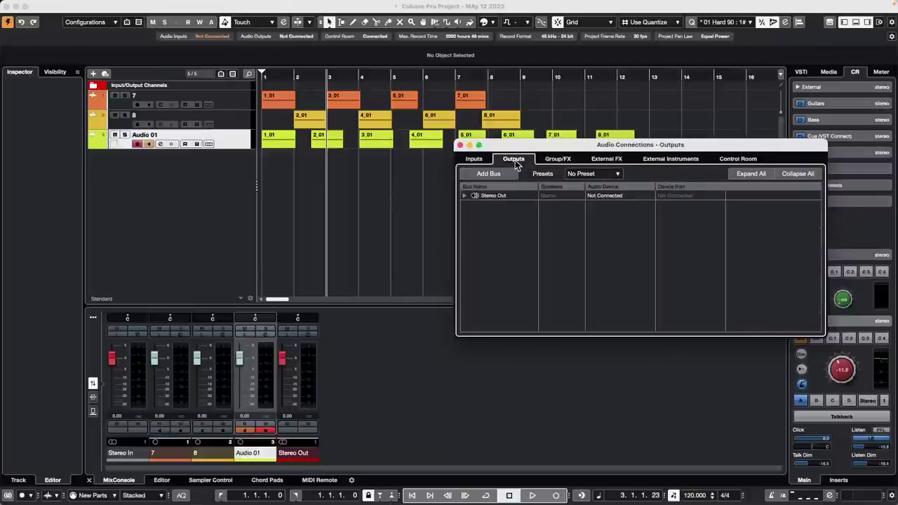
left_click(464, 196)
left_click(465, 196)
left_click(494, 195)
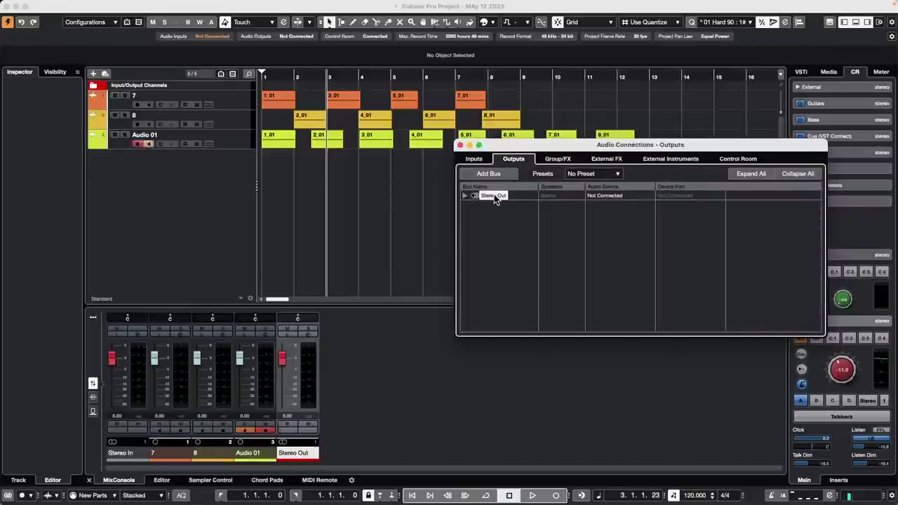
right_click(494, 194)
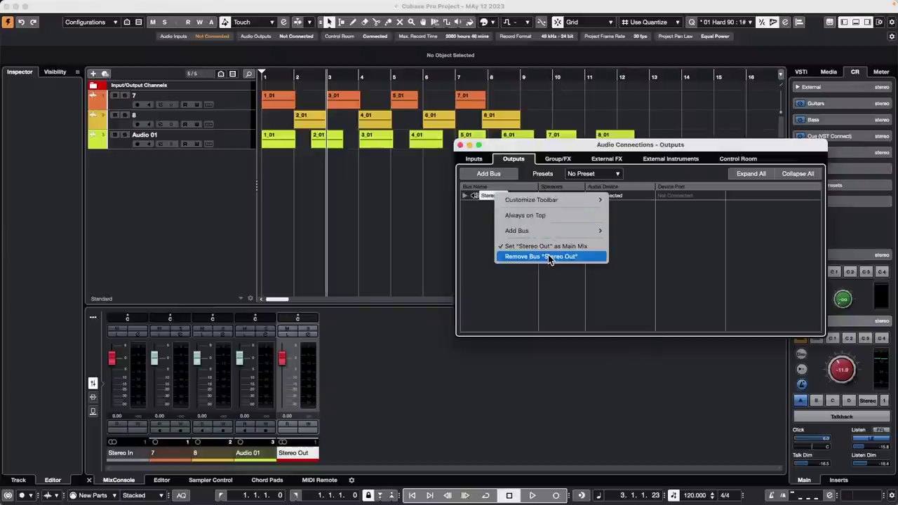
mouse_move(554, 202)
left_click(474, 215)
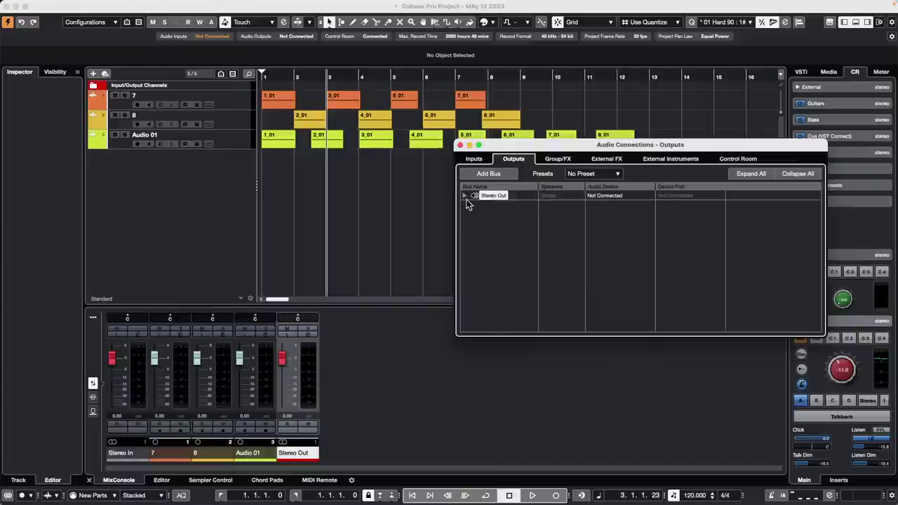
Add one stereo output bus named "braxal" in Audio Connections
left_click(464, 196)
left_click(465, 196)
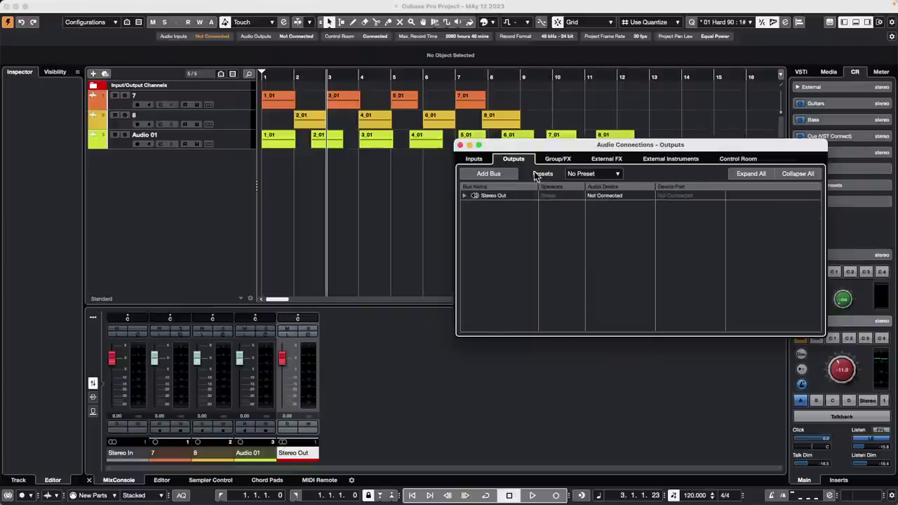
left_click(508, 176)
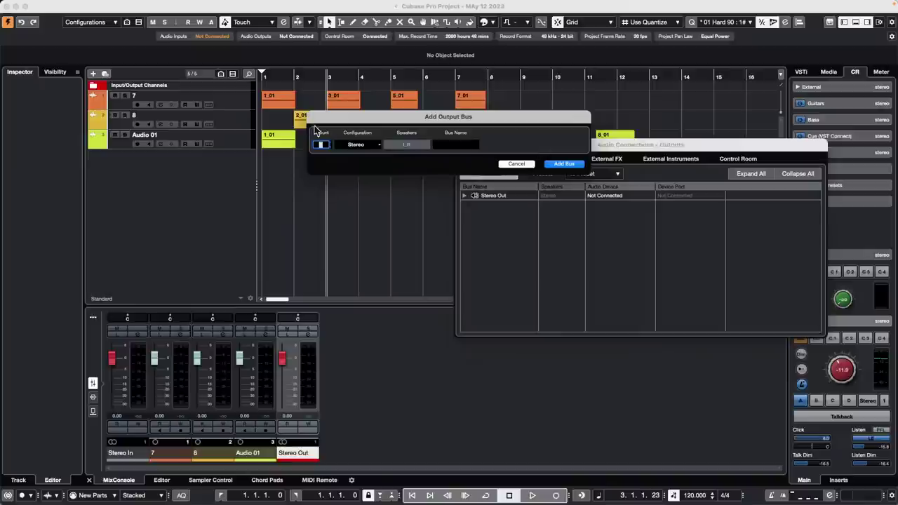
left_click(453, 144)
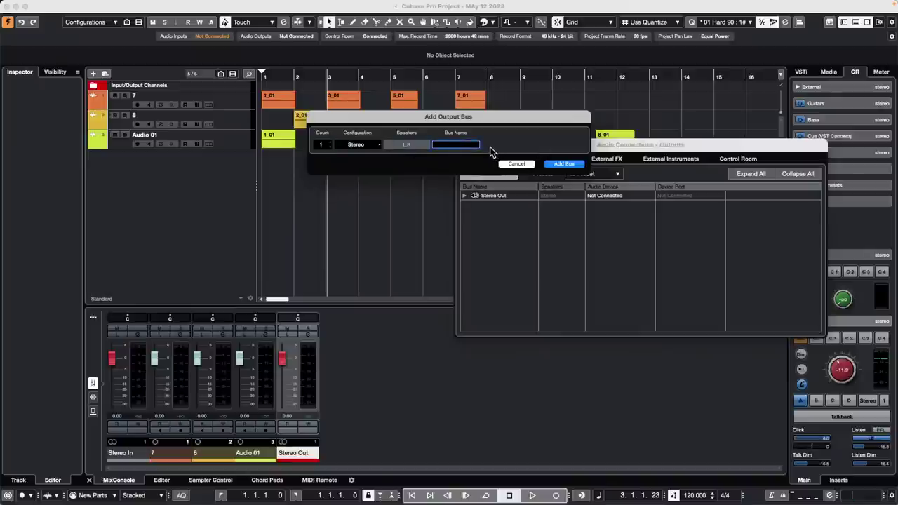
type("bras")
type("al")
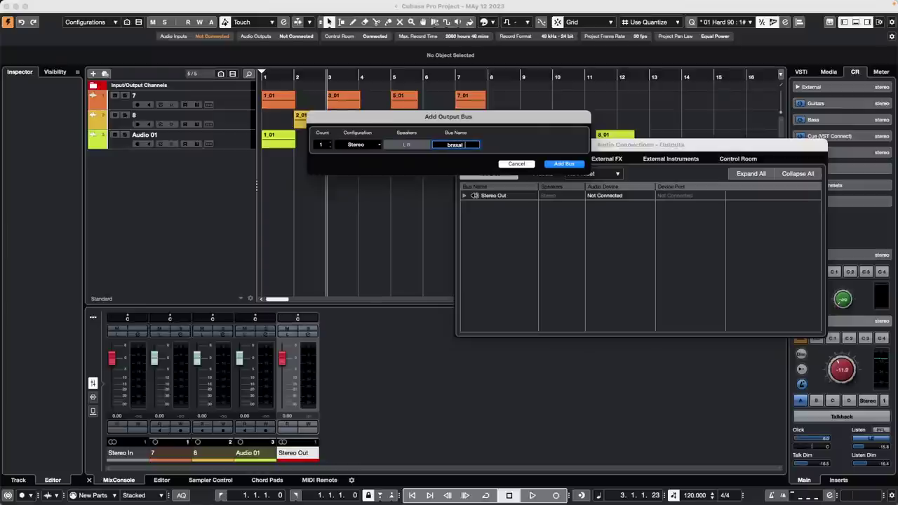
key("Return")
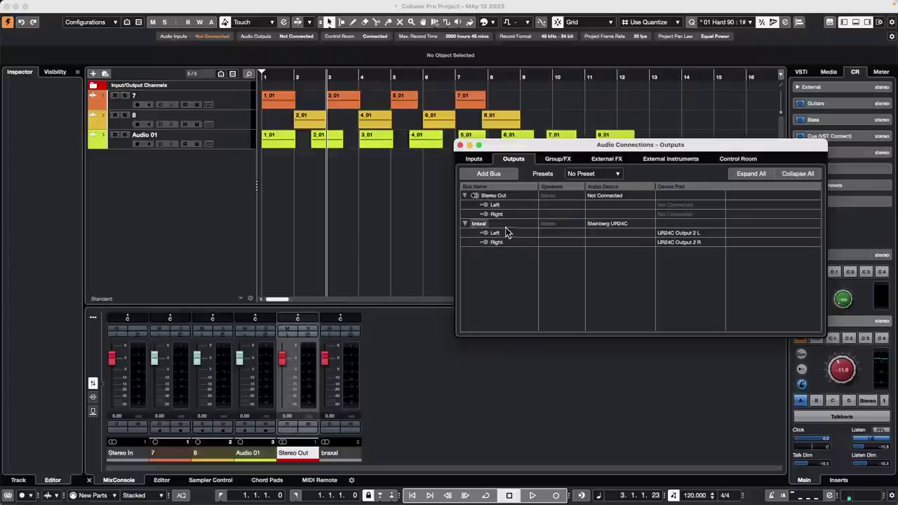
Add another stereo output bus named "out 3"
left_click(489, 174)
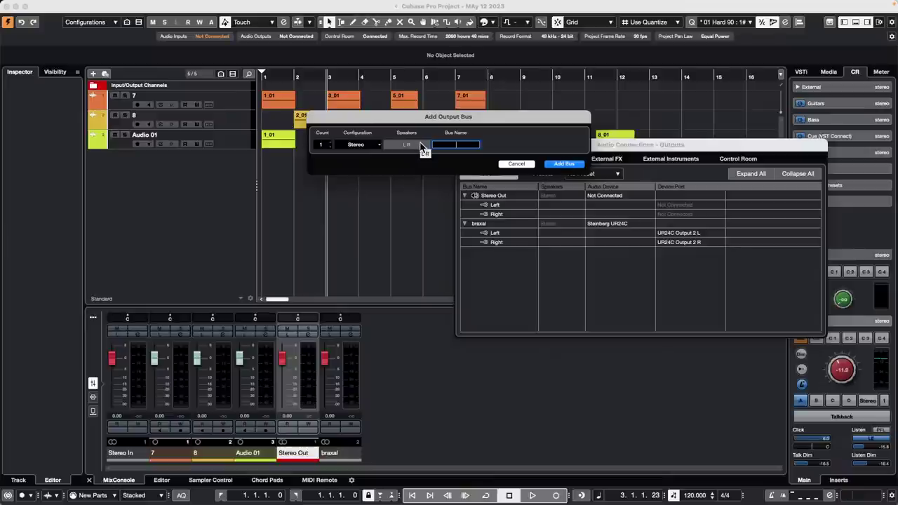
type("out2")
key("BackSpace")
type("3")
key("Return")
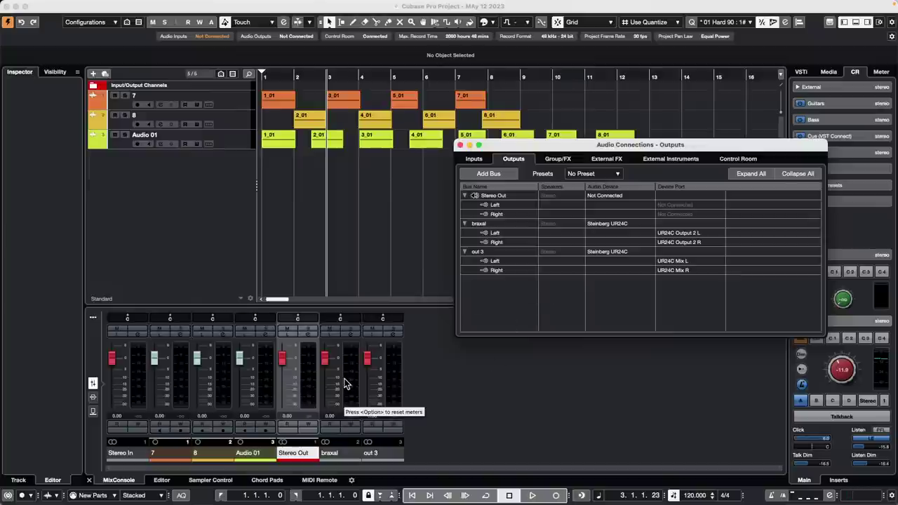
Expand the Input/Output Channels folder in the track list and compare the braxal, out 3 and Stereo Out channels by selecting each in the MixConsole
left_click(266, 203)
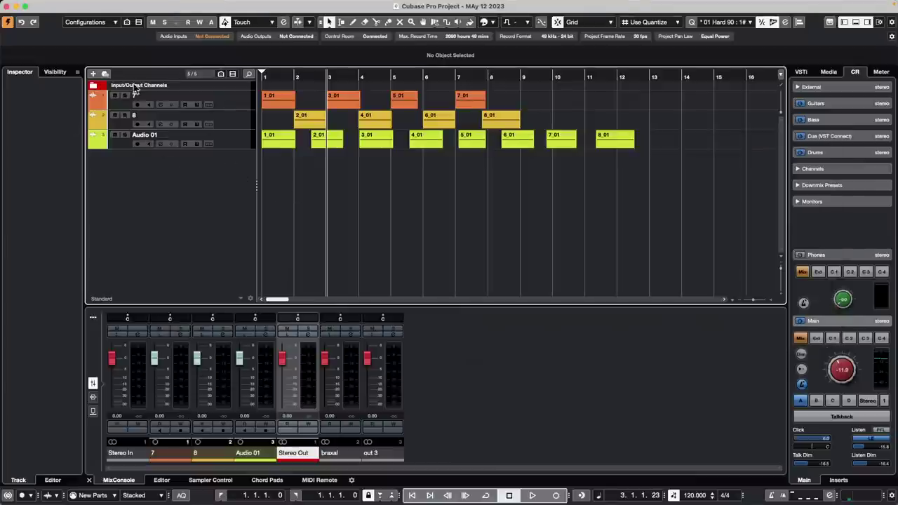
left_click(95, 87)
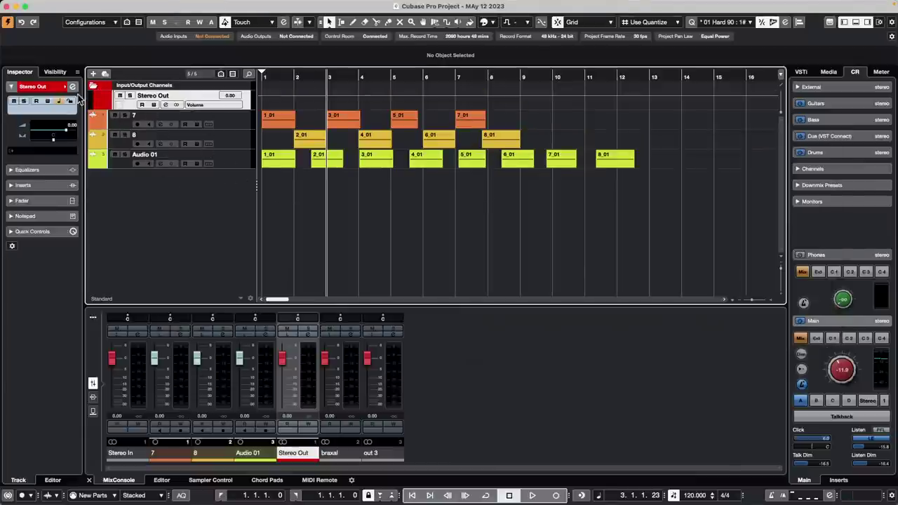
left_click(97, 106)
left_click(97, 106)
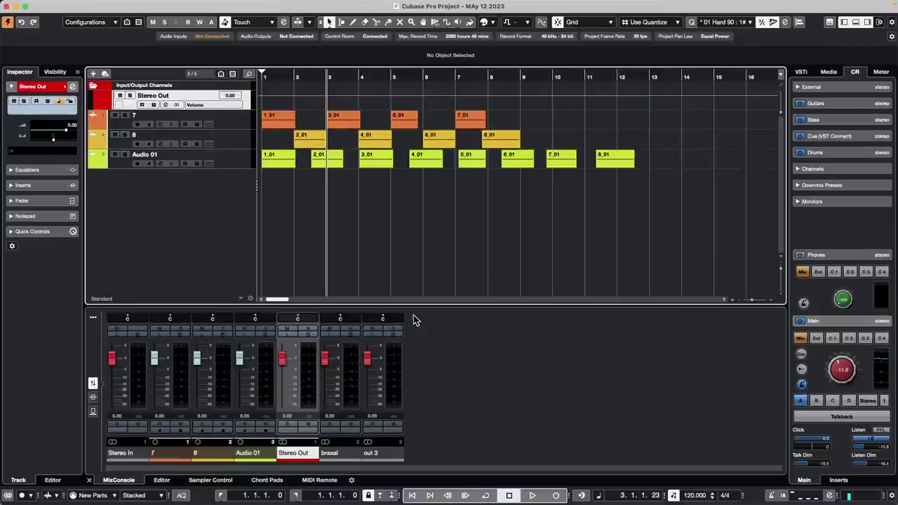
left_click(353, 395)
left_click(395, 399)
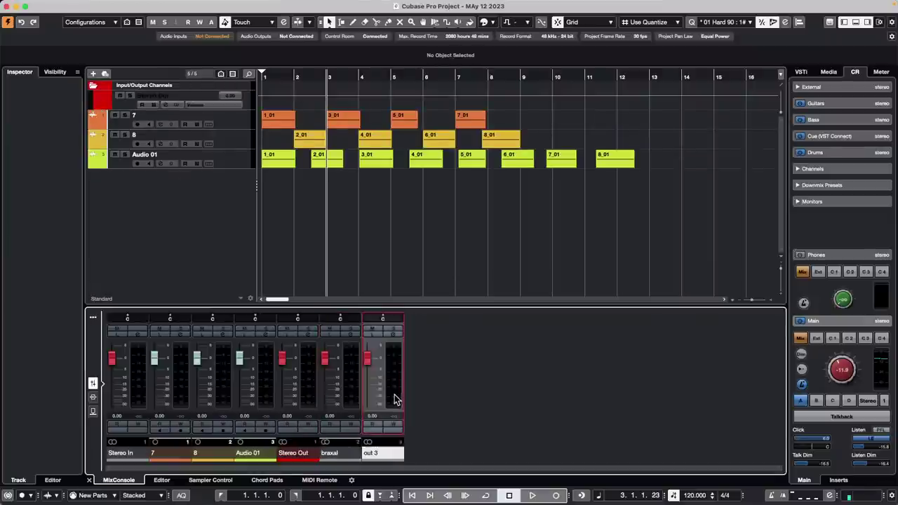
left_click(354, 393)
left_click(313, 386)
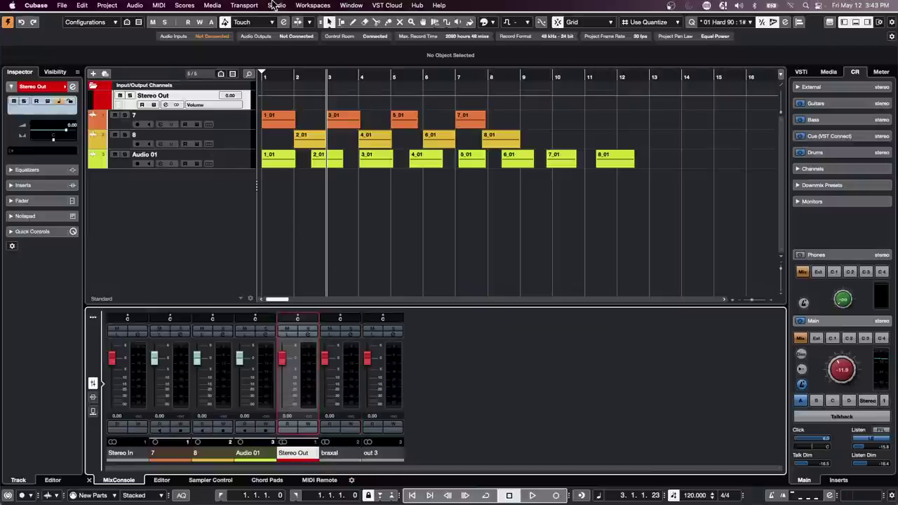
Set the out 3 and braxal output buses to Not Connected in Audio Connections and close the window
left_click(276, 5)
left_click(282, 20)
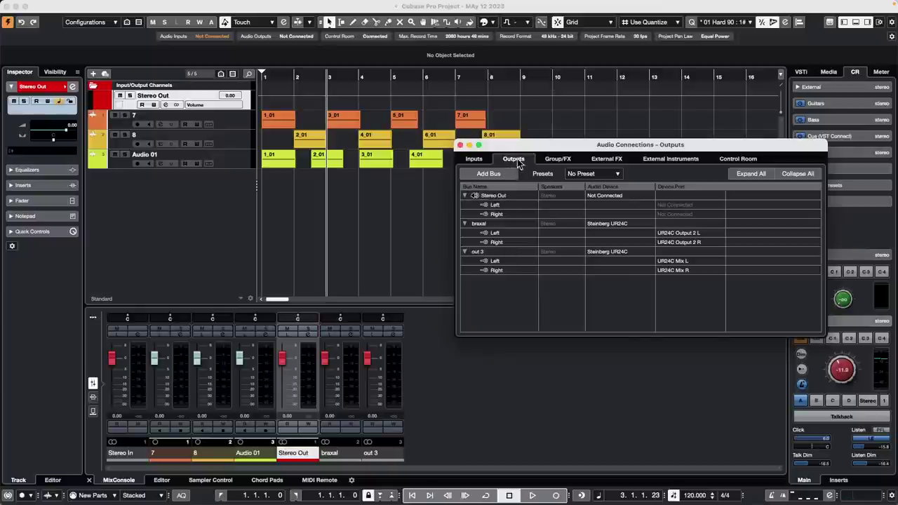
left_click(674, 261)
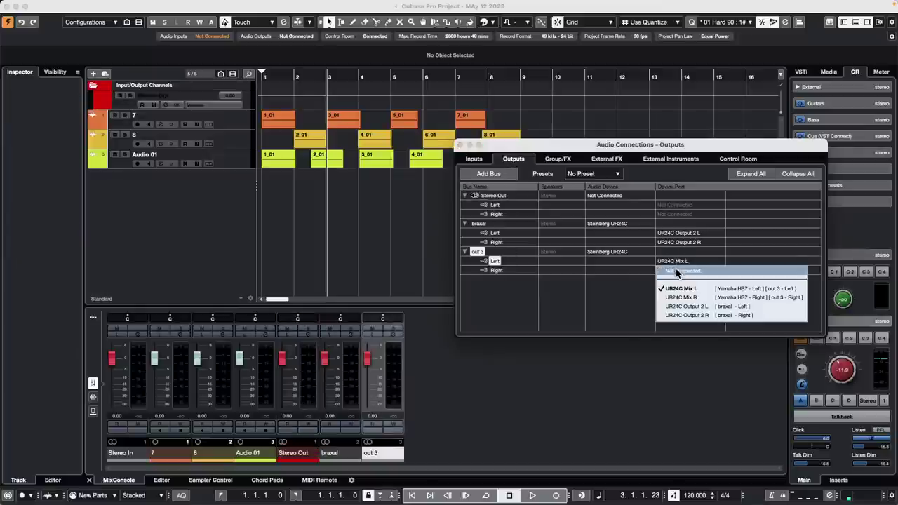
left_click(678, 273)
left_click(677, 273)
left_click(684, 282)
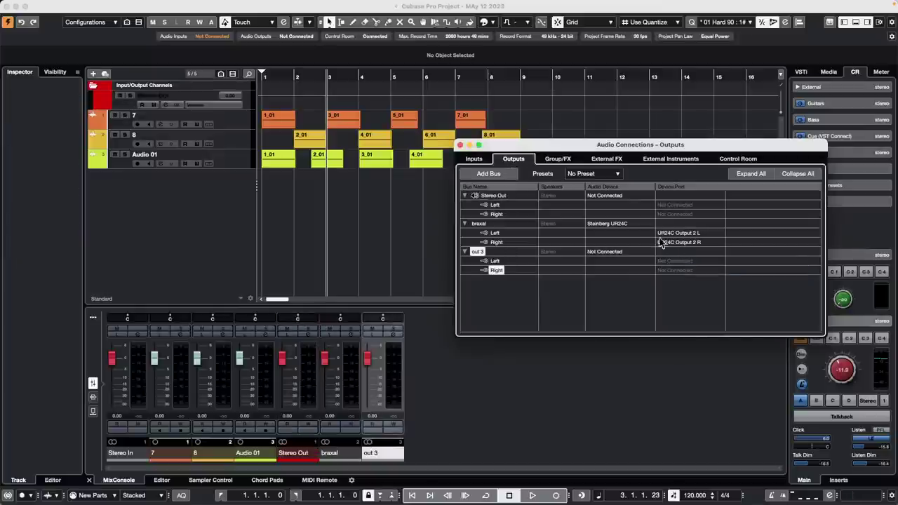
left_click(608, 224)
left_click(616, 237)
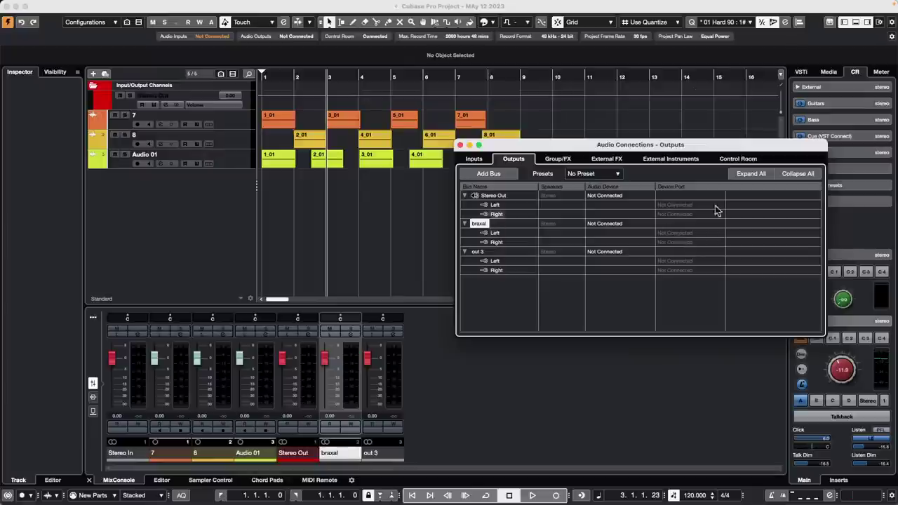
left_click(460, 144)
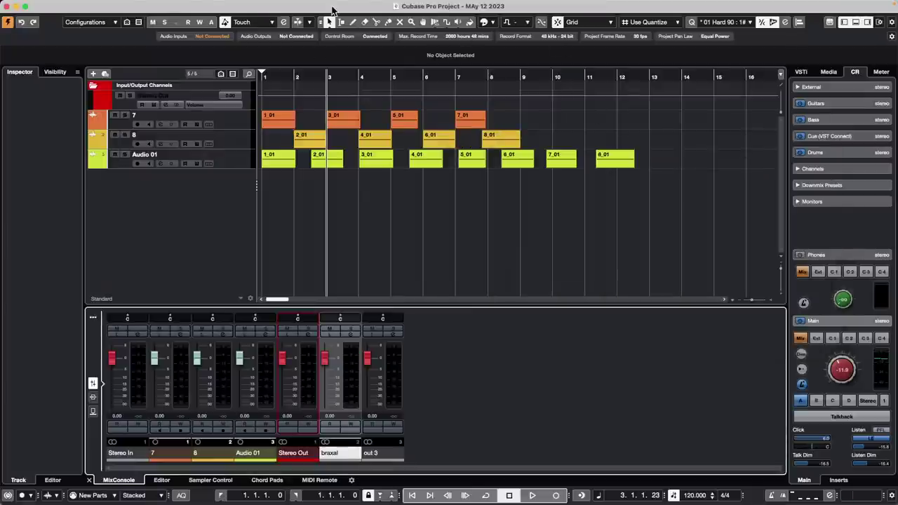
left_click(61, 5)
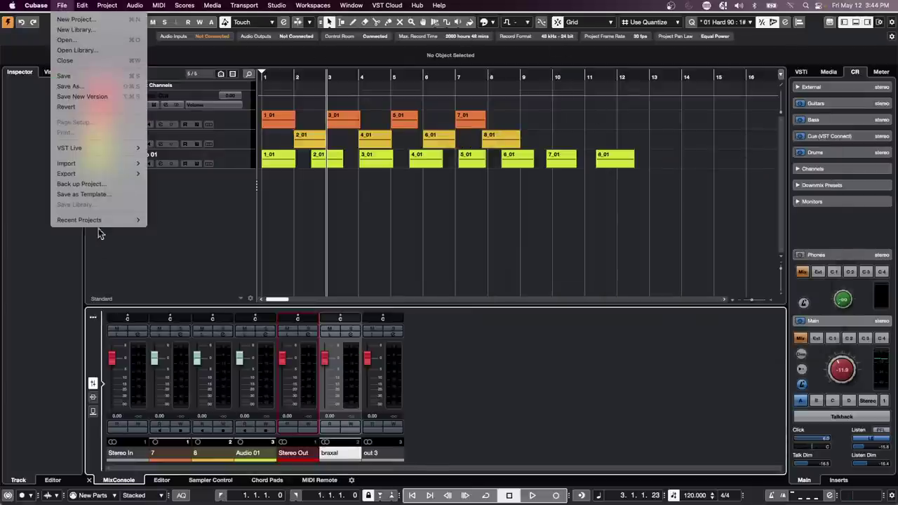
mouse_move(134, 220)
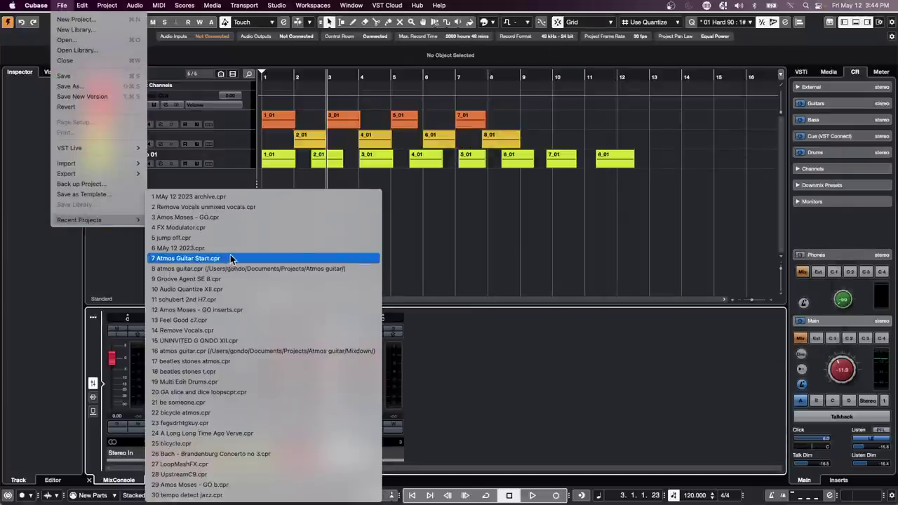
left_click(105, 40)
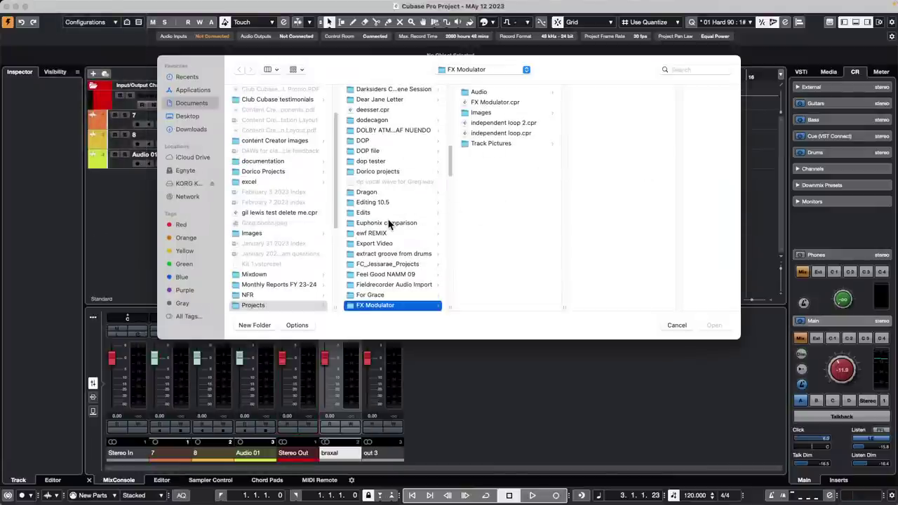
scroll(390, 219, "down", 10)
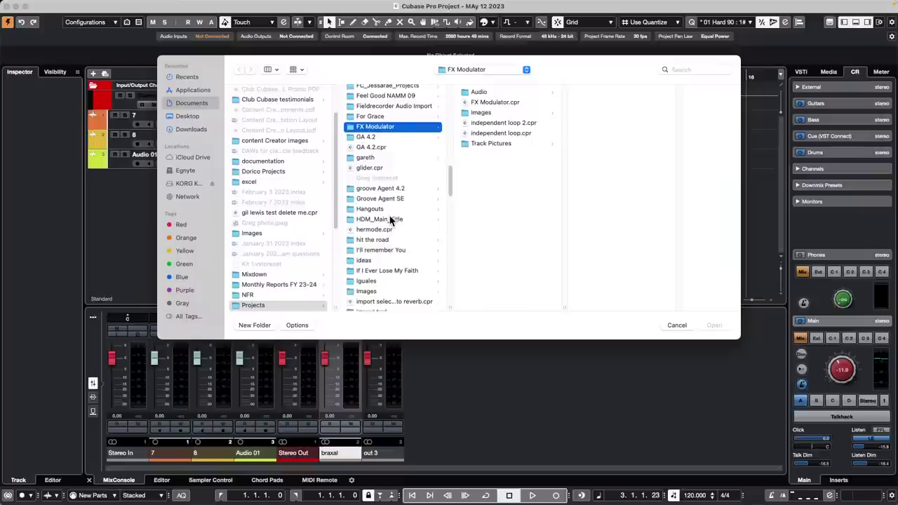
scroll(390, 219, "down", 10)
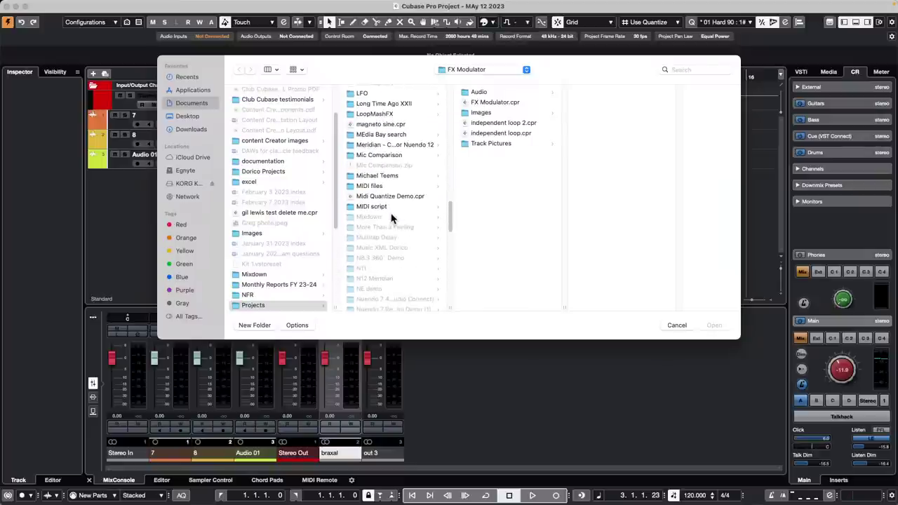
scroll(383, 150, "down", 10)
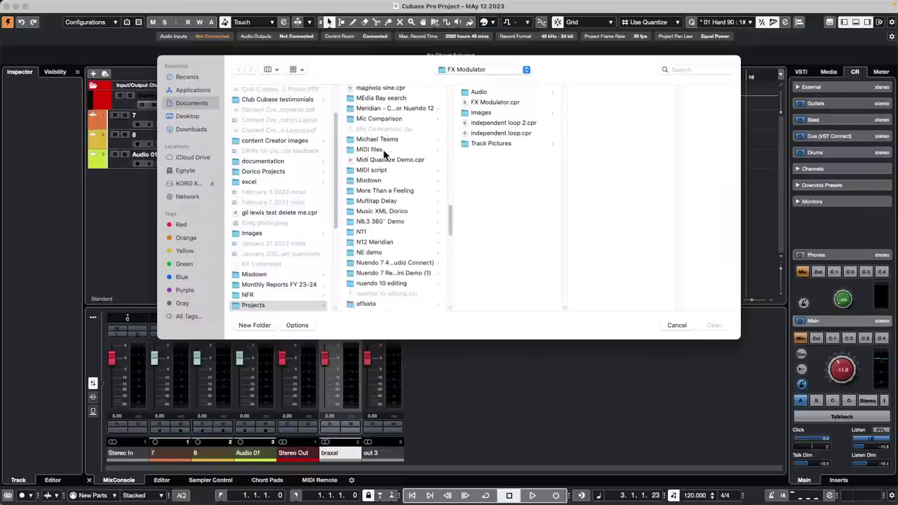
scroll(383, 153, "down", 10)
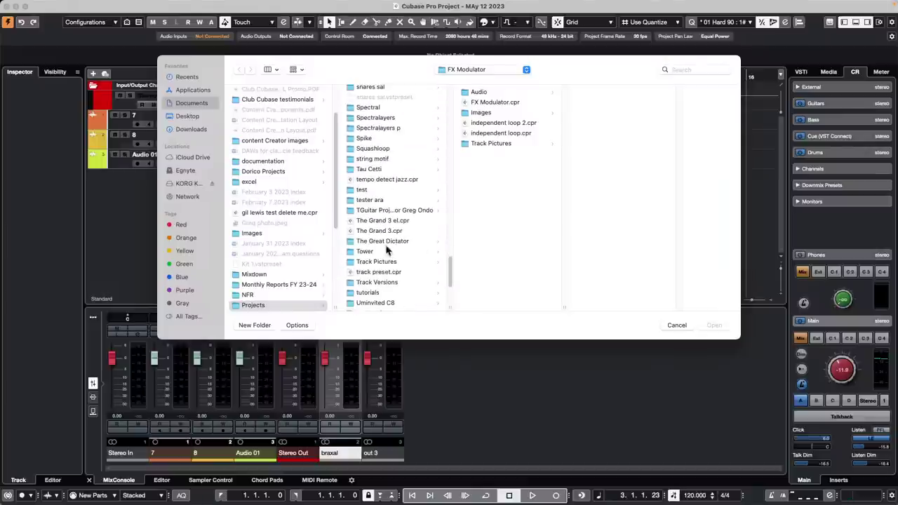
left_click(367, 293)
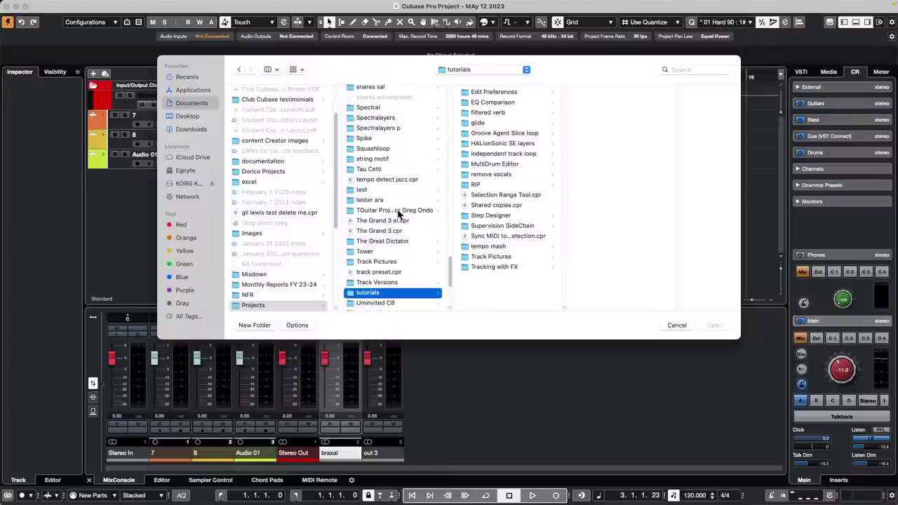
scroll(398, 214, "up", 3)
scroll(399, 214, "up", 3)
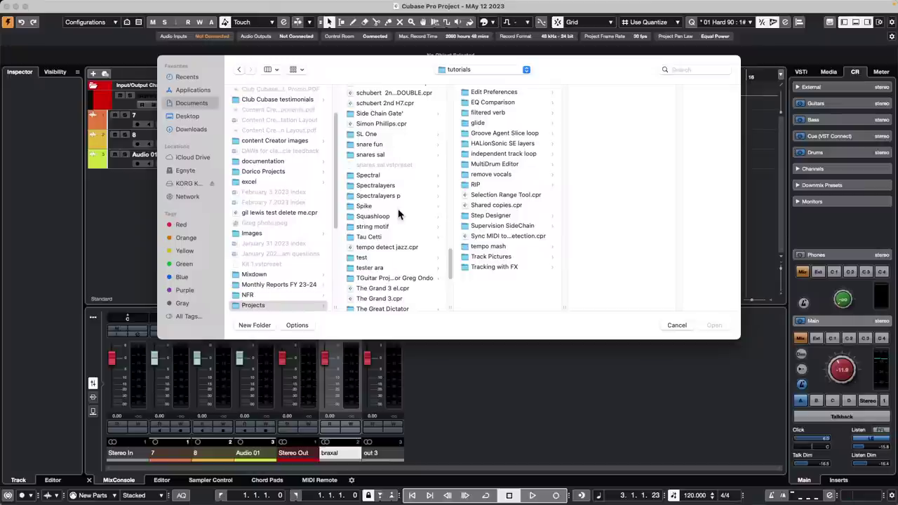
scroll(399, 214, "up", 15)
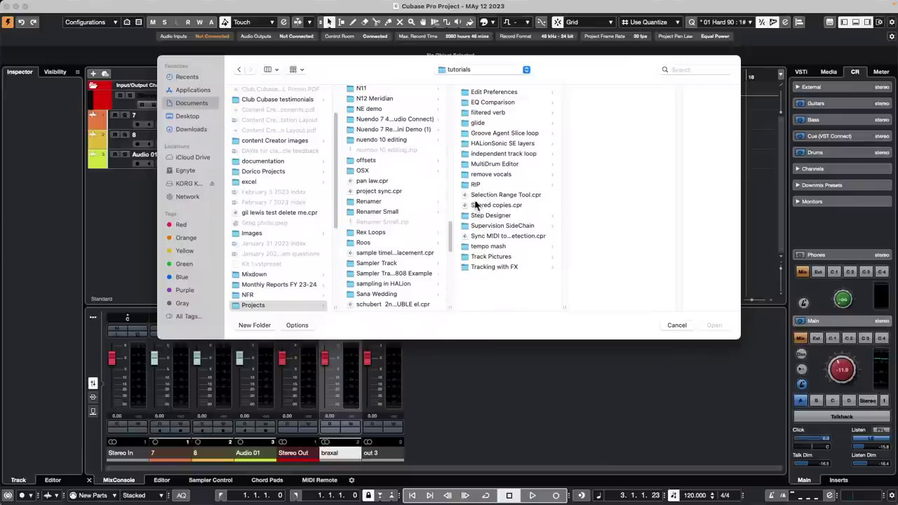
left_click(675, 325)
Create a new empty project, prompting for the project location
left_click(73, 6)
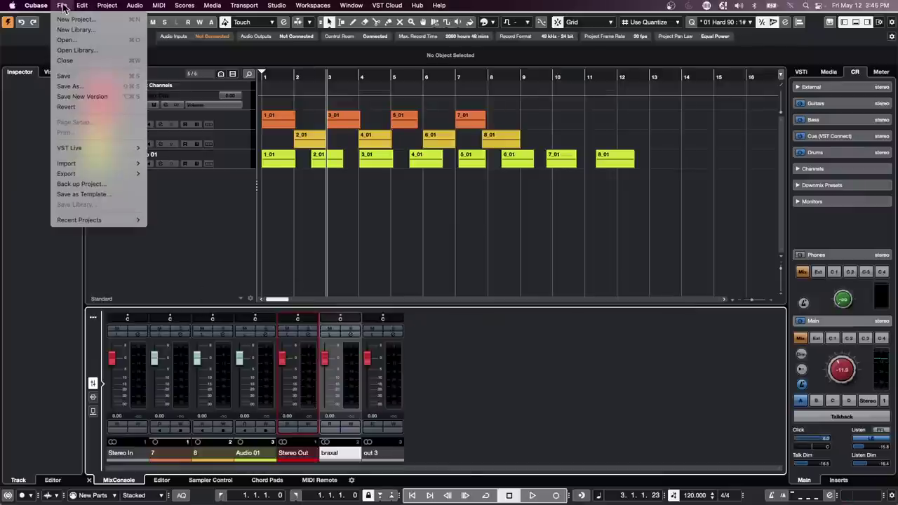
left_click(70, 18)
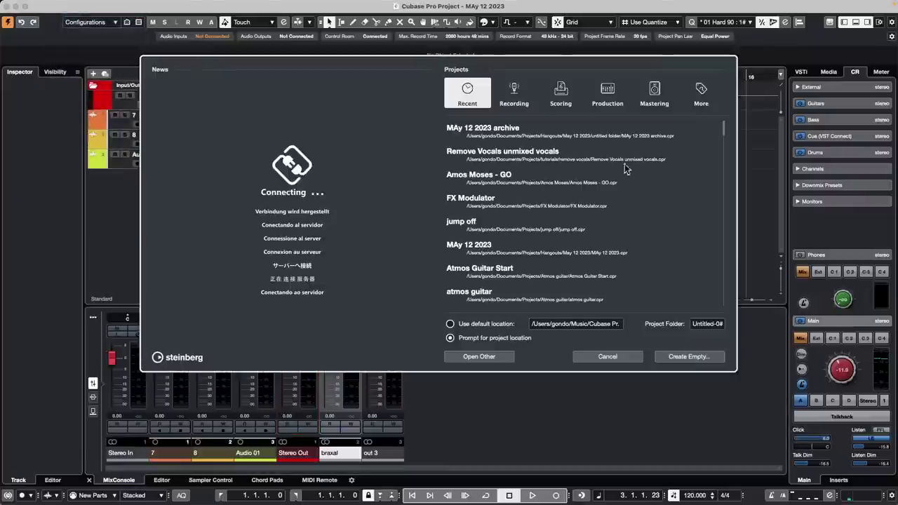
left_click(705, 356)
left_click(717, 326)
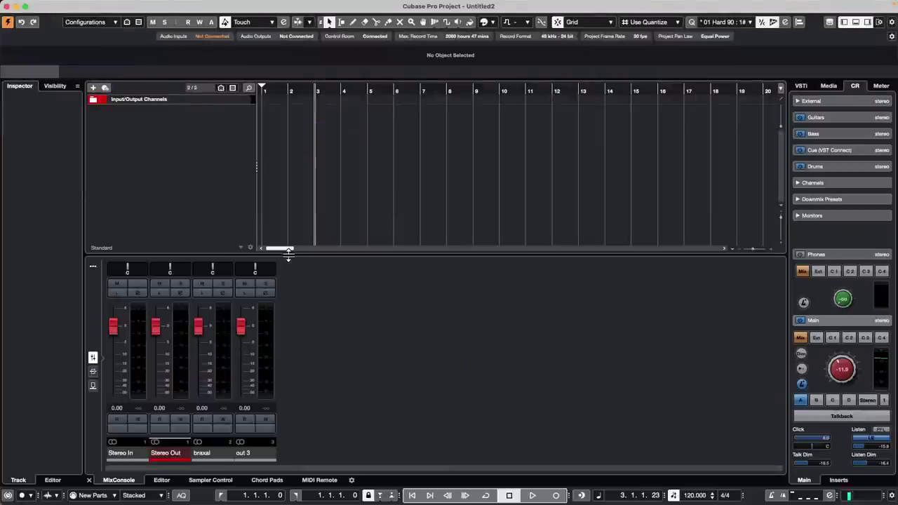
Preview the "168 6 drums" loop from the Drum Loops collection in Loops & Samples, and return to the Control Room to check its playback
mouse_move(347, 4)
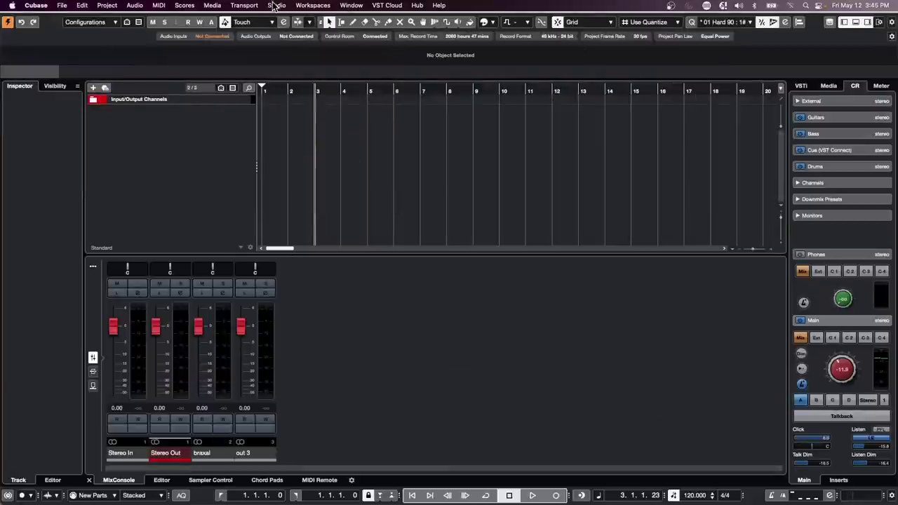
left_click(827, 87)
left_click(825, 213)
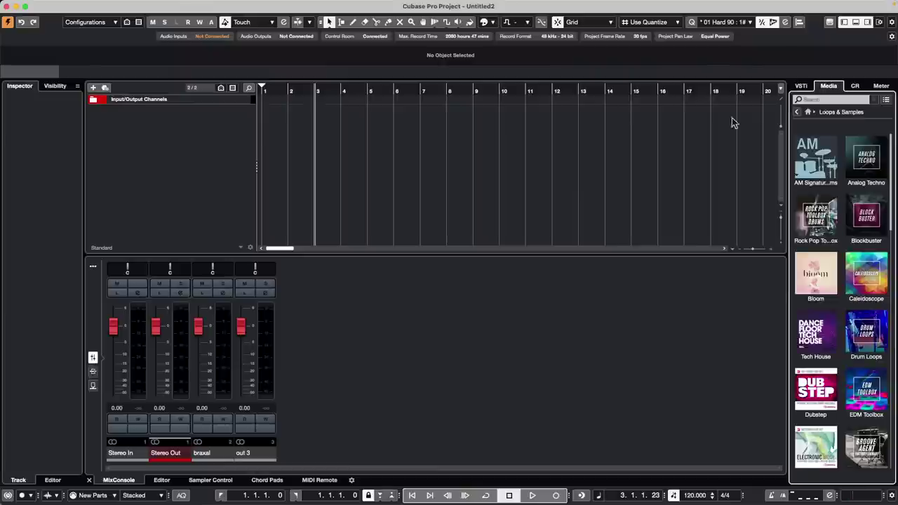
left_click(870, 335)
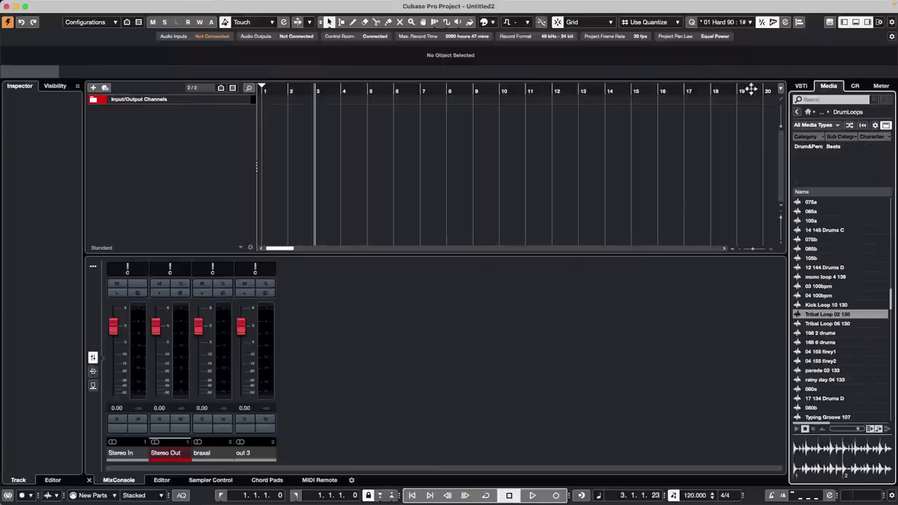
left_click(803, 342)
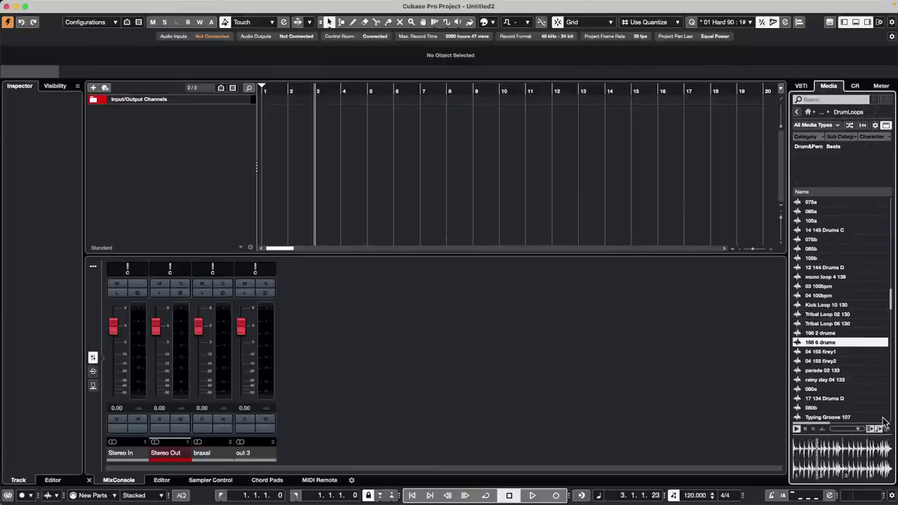
left_click(856, 87)
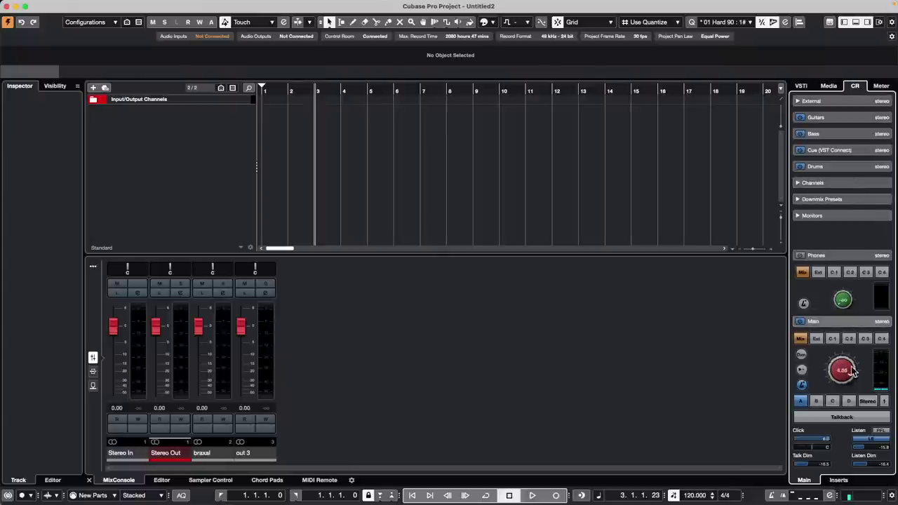
Place the "168 6 drums" loop from the Drum Loops collection on a new audio track at bar 1
left_click(830, 87)
left_click(818, 315)
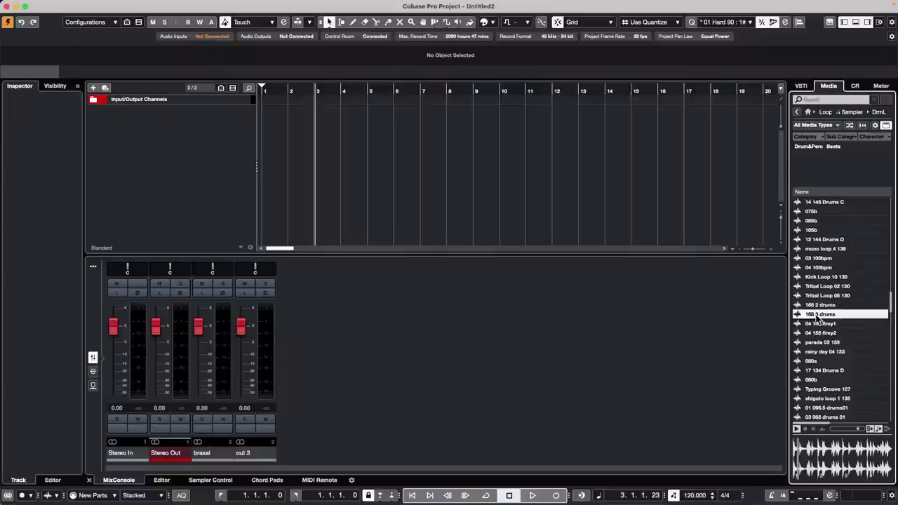
left_click_drag(818, 317, 265, 116)
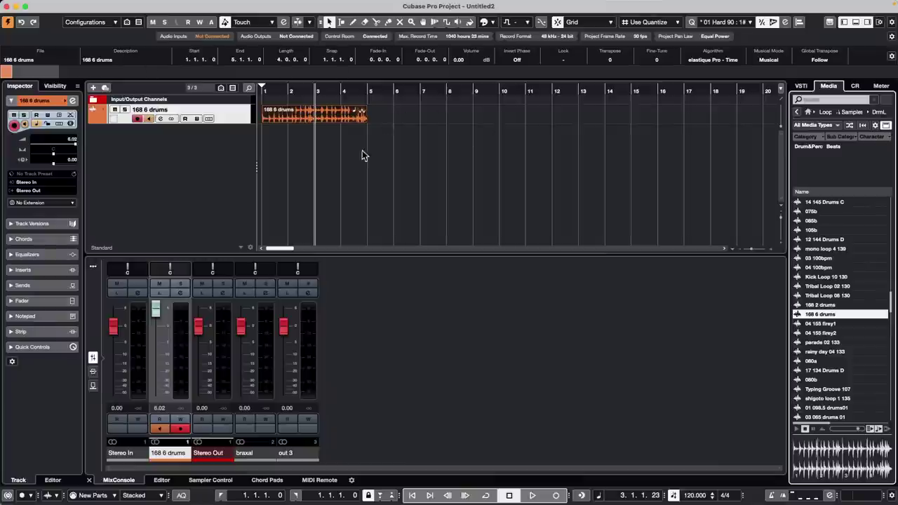
Lower the project tempo to 119 BPM and toggle Musical Mode on the drum event to compare its length
scroll(698, 495, "down", 1)
left_click(774, 62)
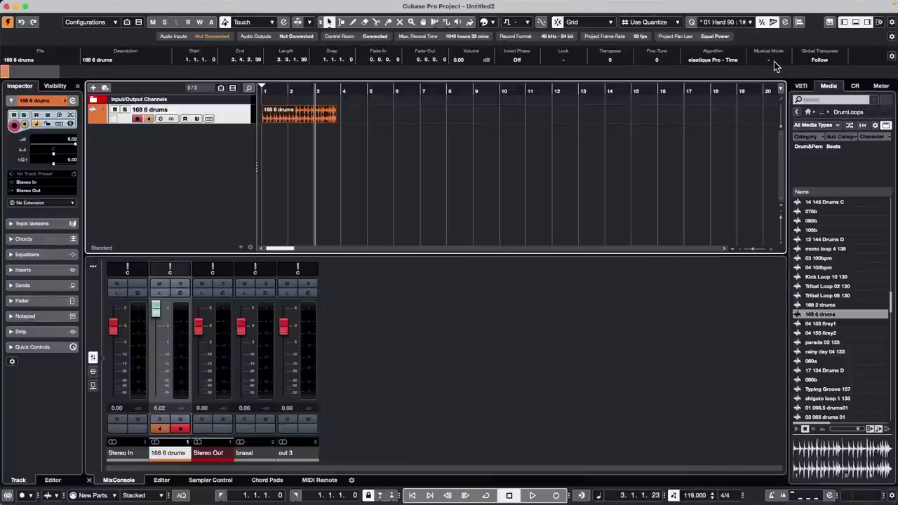
left_click(773, 62)
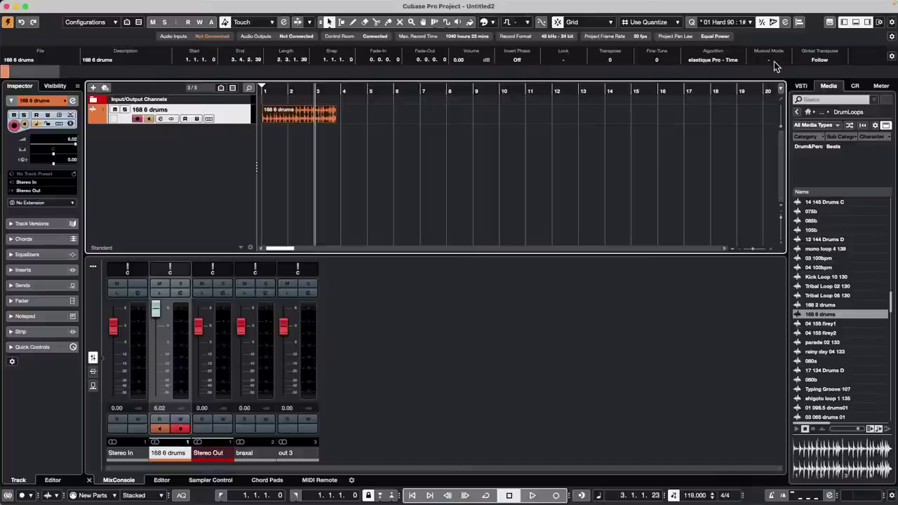
left_click(773, 62)
left_click(774, 62)
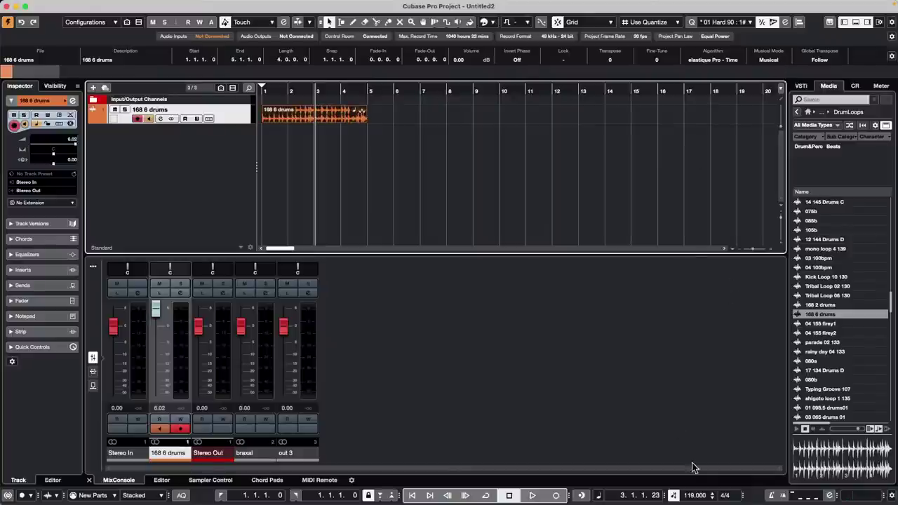
Set the project tempo to 108 BPM and play the drum loop from the project start
double_click(693, 496)
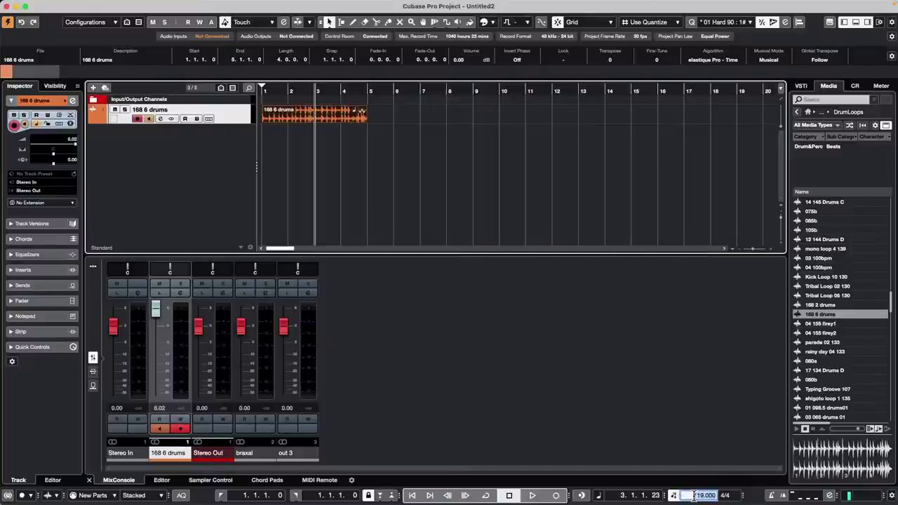
type("108")
key("Return")
key("Home")
key("space")
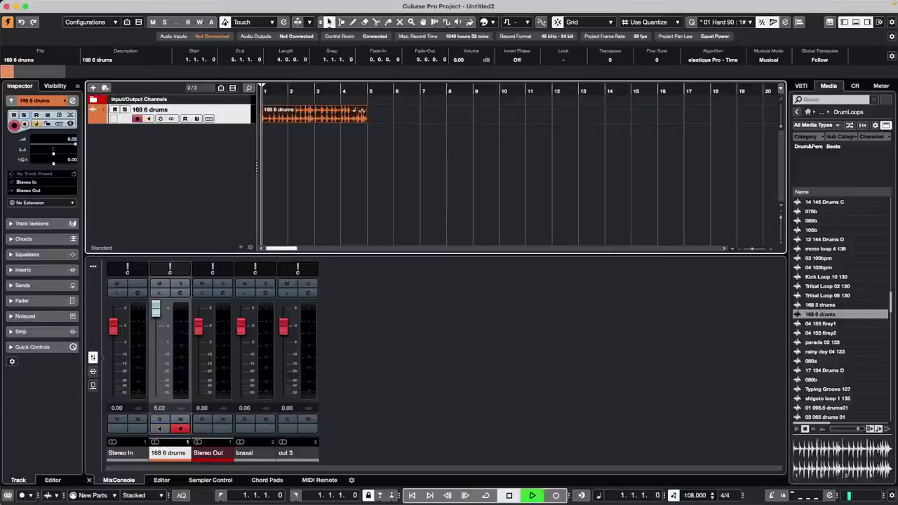
Compare the drum loop's playback with Musical Mode switched off and back on, and stop playback
left_click(769, 60)
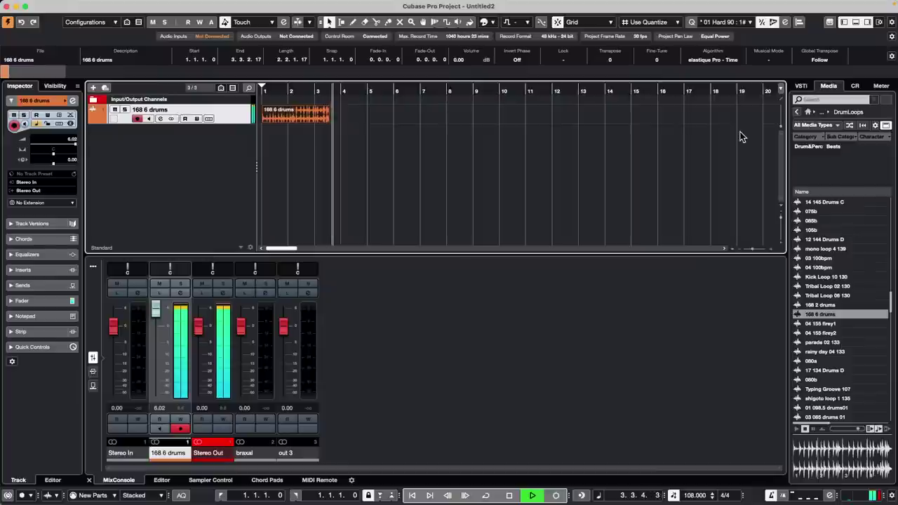
key("space")
key("space")
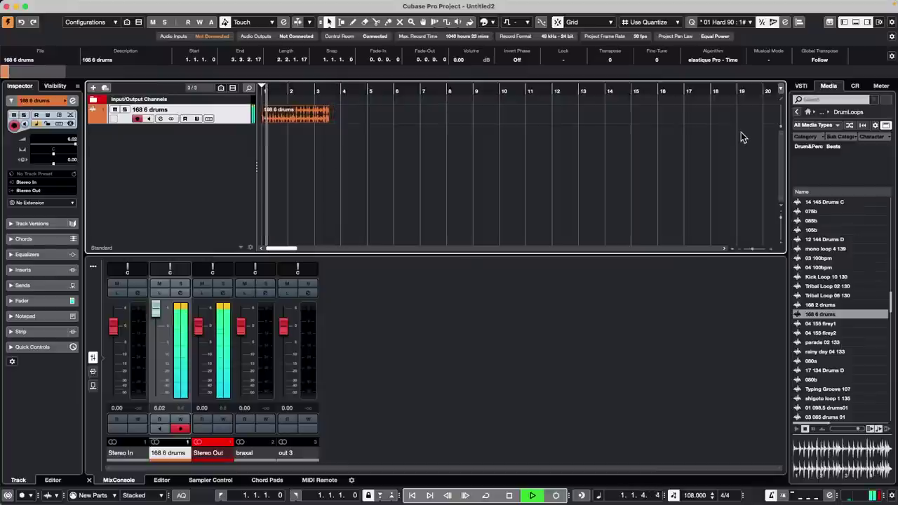
left_click(769, 60)
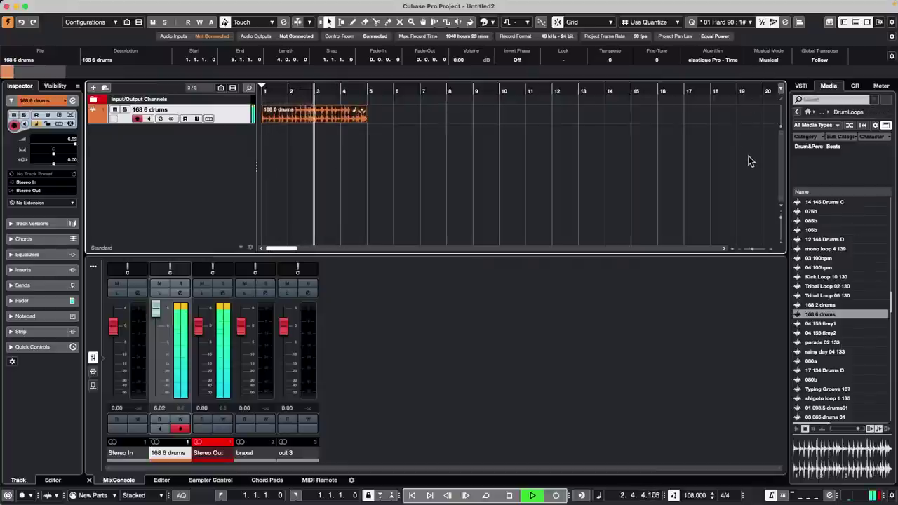
key("space")
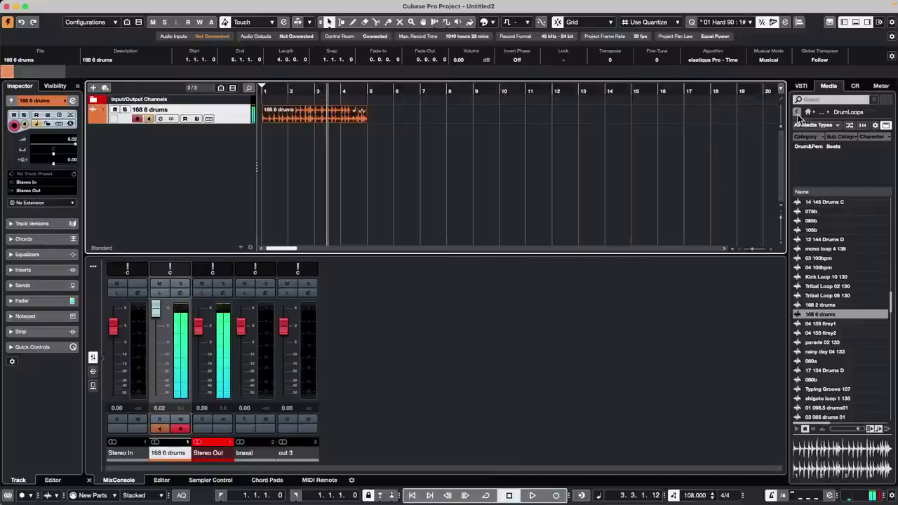
Leave the Drum Loops collection and open the Laser Beams collection in Loops & Samples
left_click(797, 113)
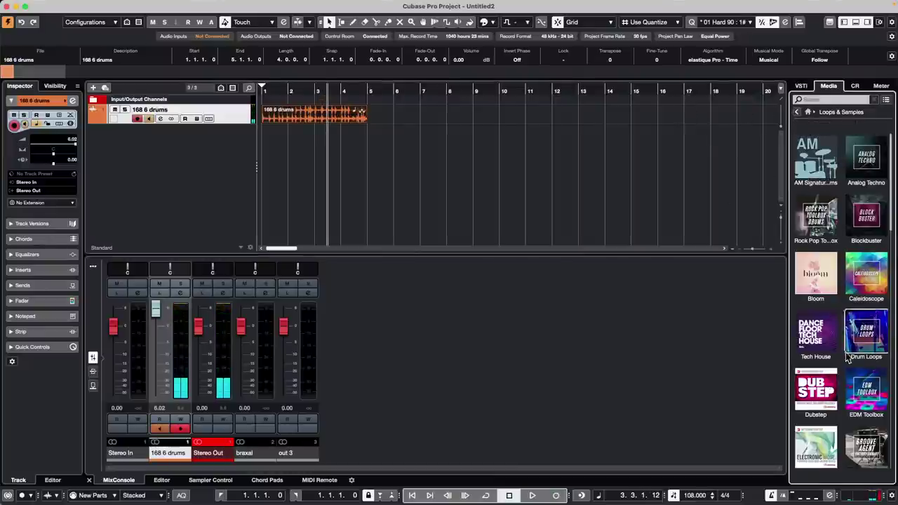
scroll(841, 372, "down", 4)
scroll(847, 366, "down", 4)
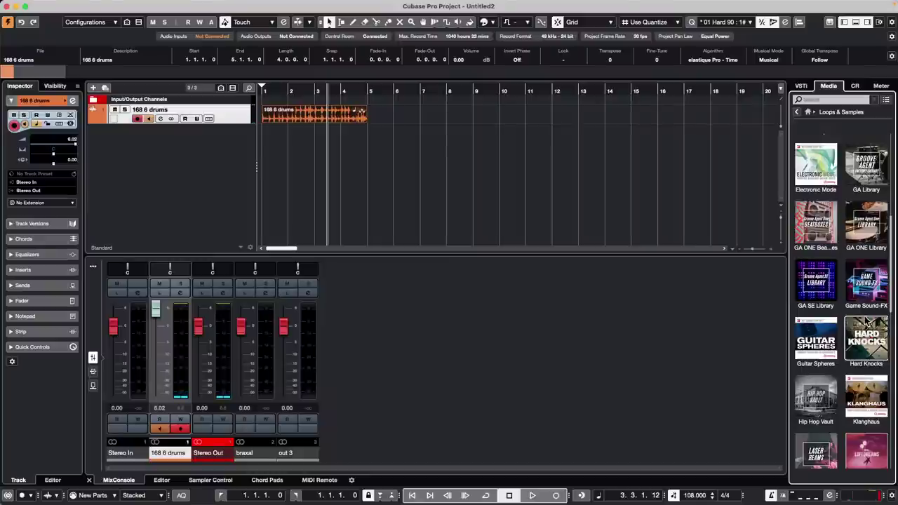
scroll(849, 368, "down", 1)
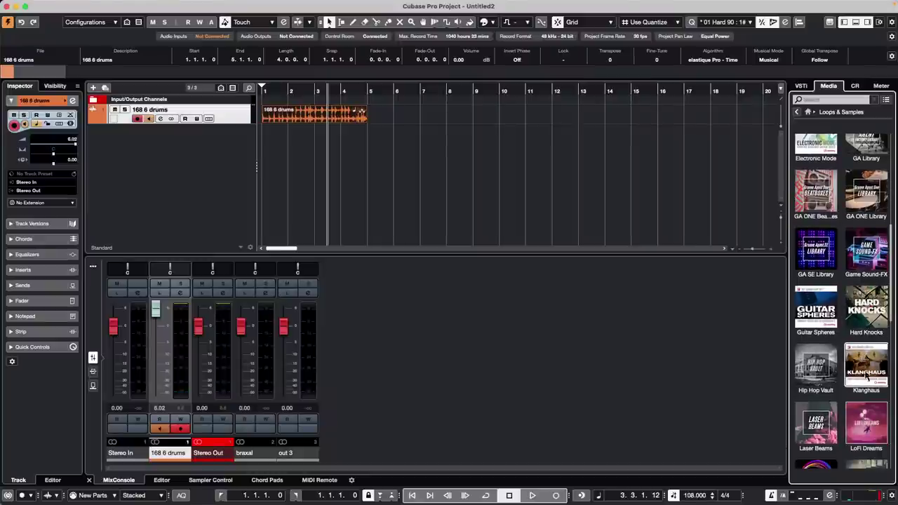
left_click(816, 425)
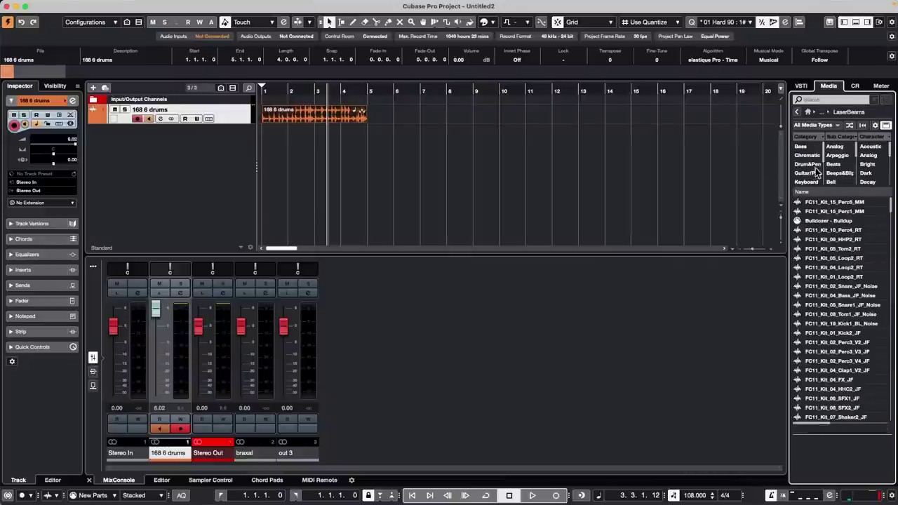
Add the Bass loop FC11_Kit_06_Loop1_JF on a new track at bar 1 and repeat it once to fill four bars
left_click(800, 147)
left_click(831, 277)
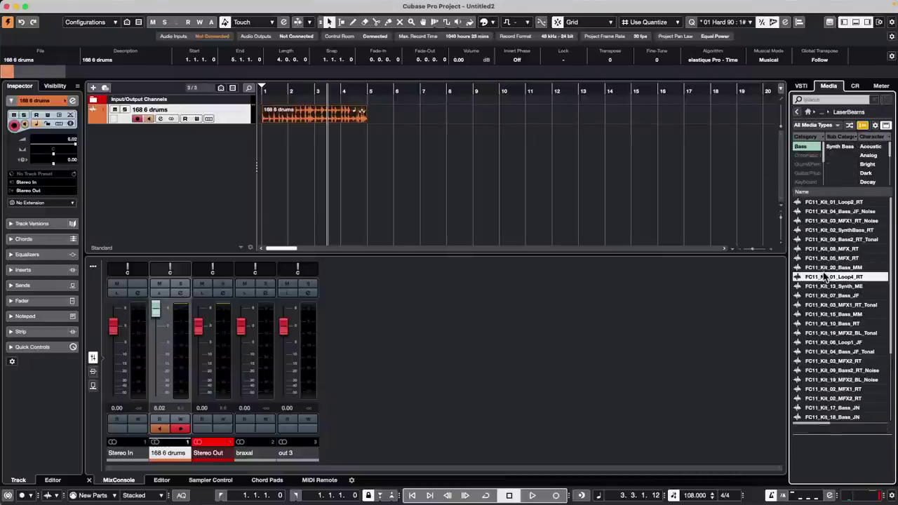
left_click(817, 343)
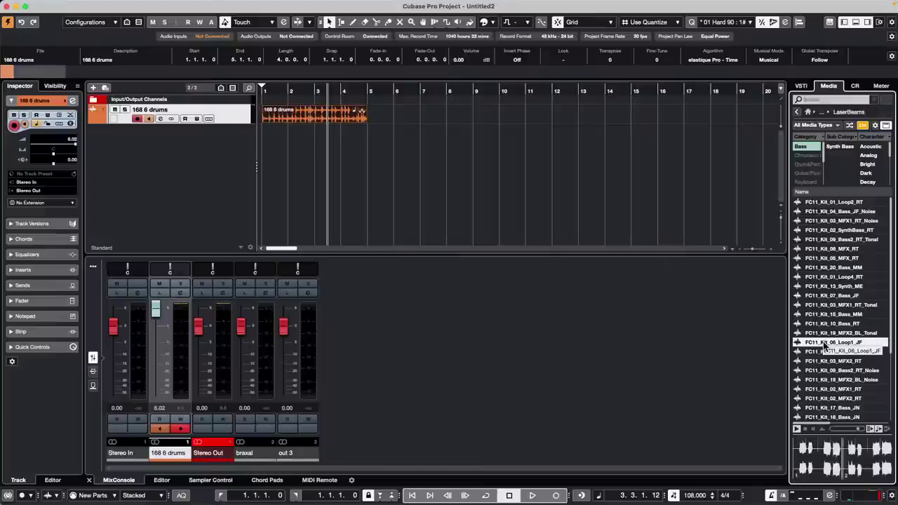
left_click_drag(827, 344, 265, 149)
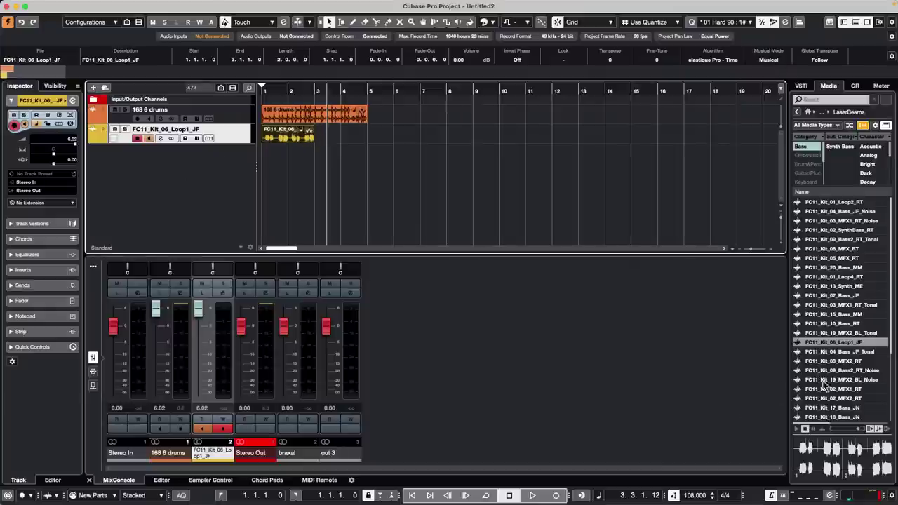
left_click_drag(312, 138, 364, 138)
key("space")
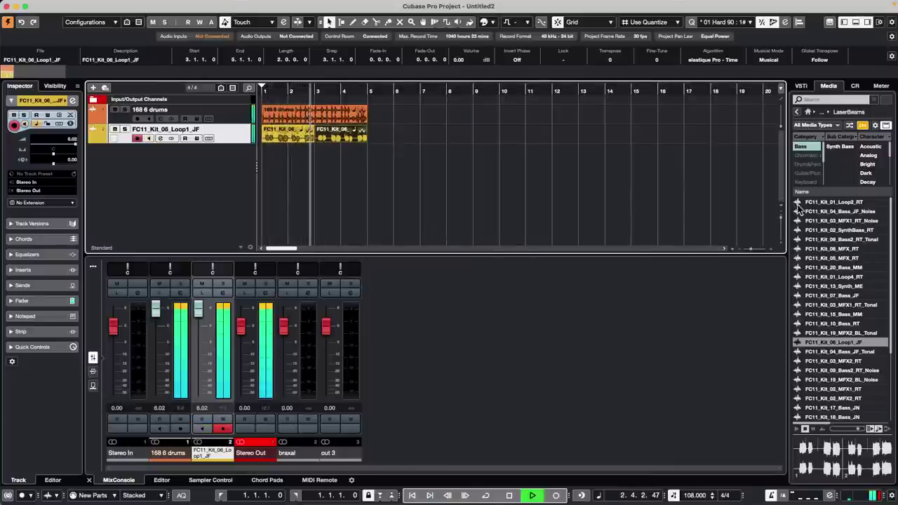
Switch the category filter from Bass to Keyboard, preview FC11_Kit_20_Rhodes_MM, and clear the filter
left_click(807, 147)
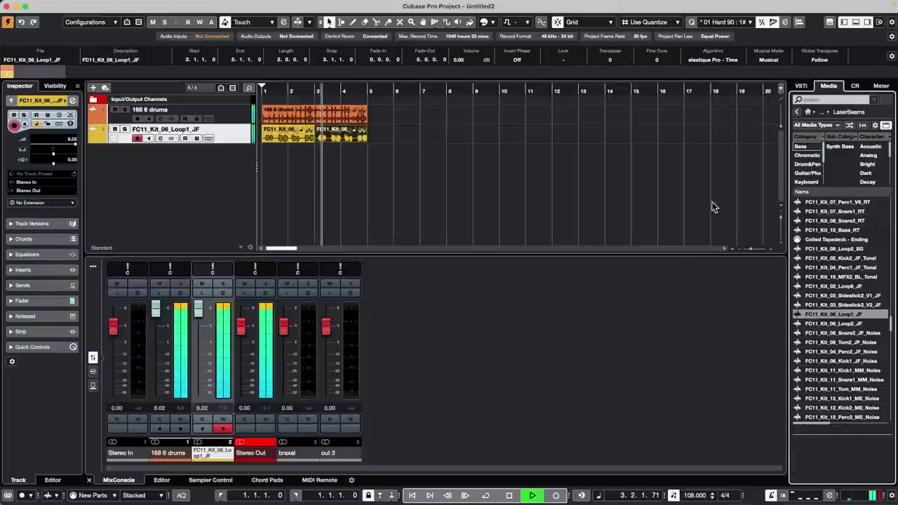
left_click(811, 182)
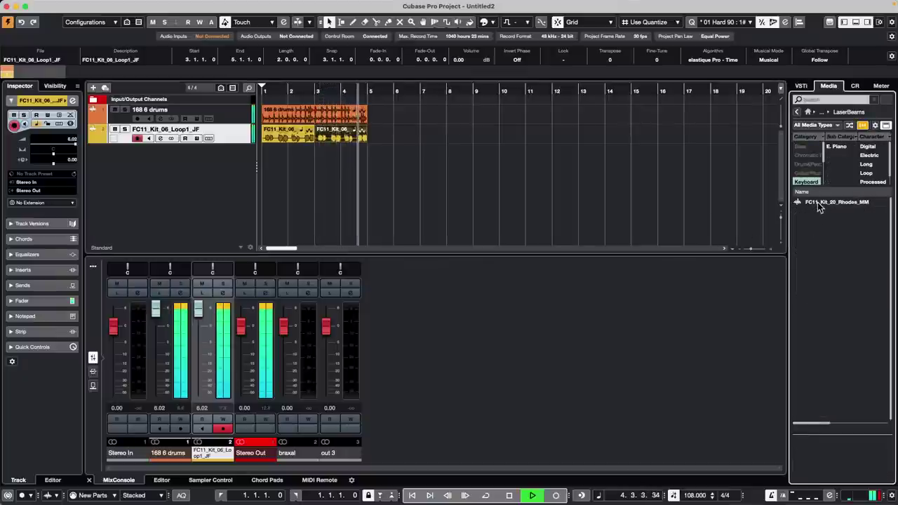
left_click(817, 202)
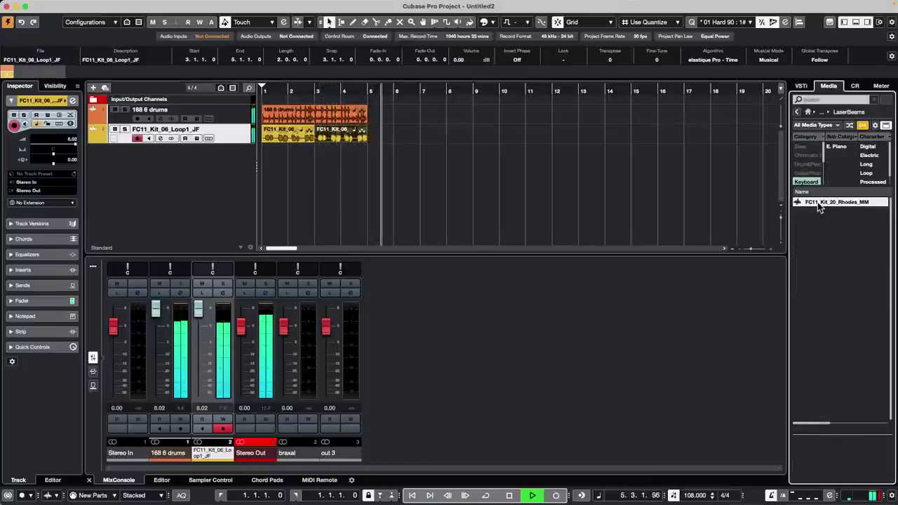
key("space")
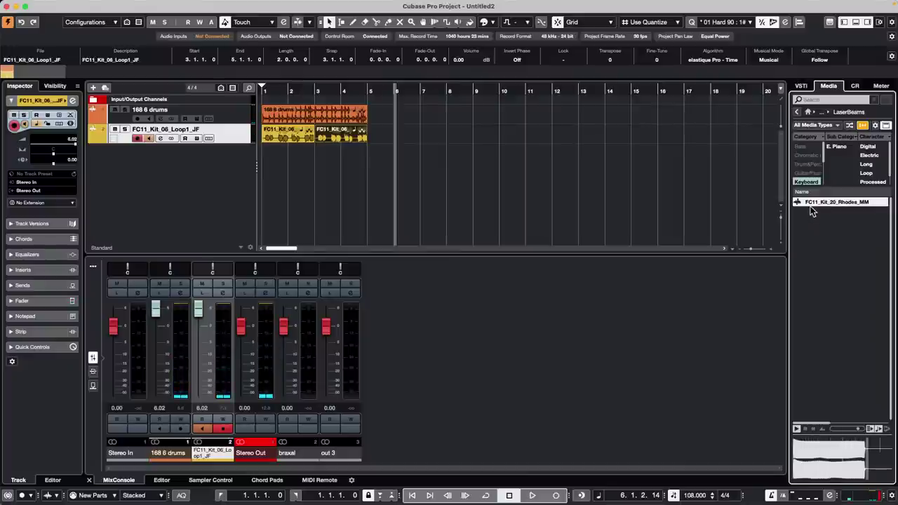
left_click(812, 183)
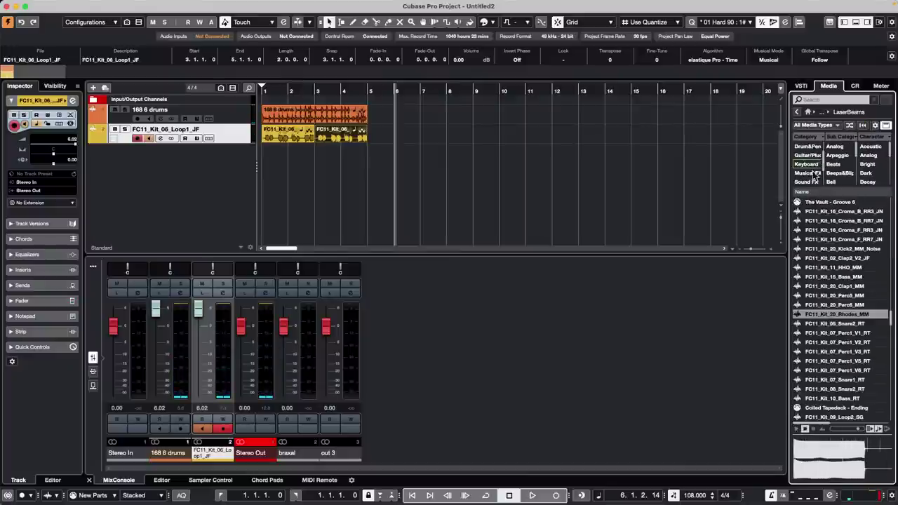
Filter the collection by Synth Lead, audition several loops, and place FC11_Kit_01_Loop3_RT on a new track at bar 1
scroll(815, 179, "up", 1)
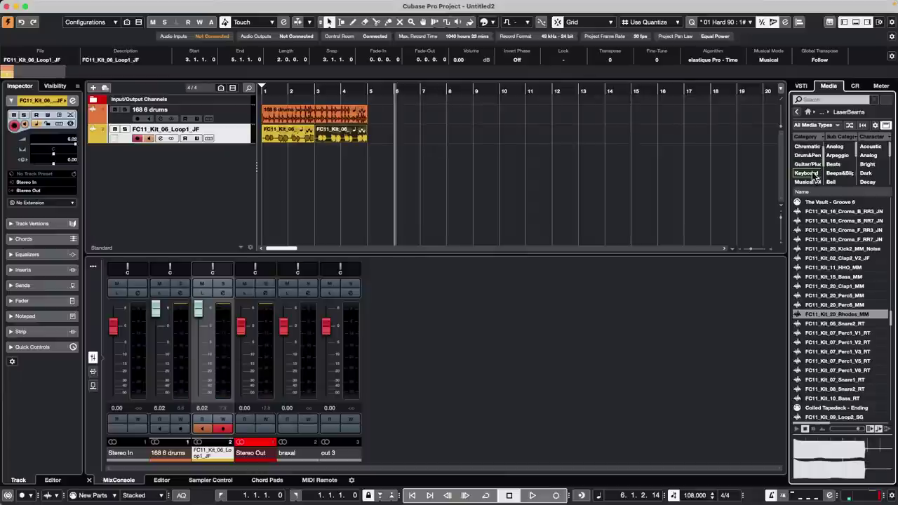
scroll(810, 166, "down", 3)
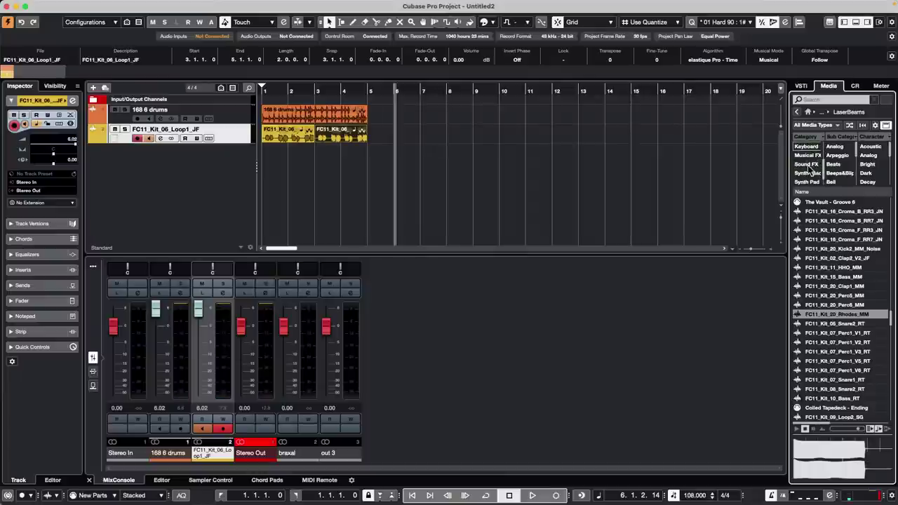
left_click(808, 173)
left_click(822, 258)
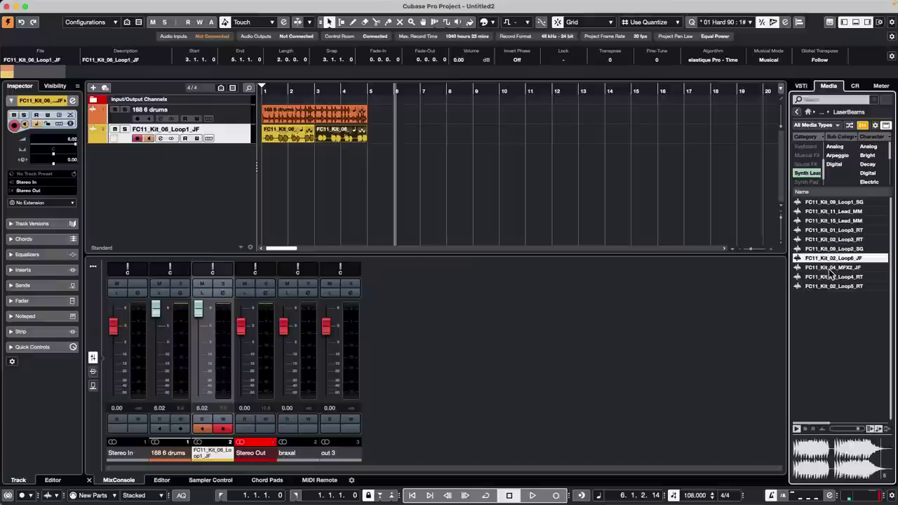
left_click(822, 221)
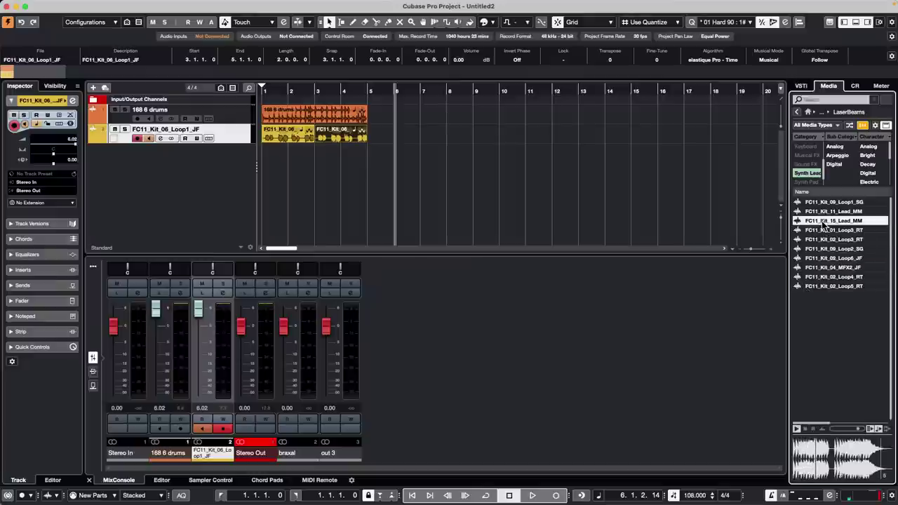
left_click(822, 230)
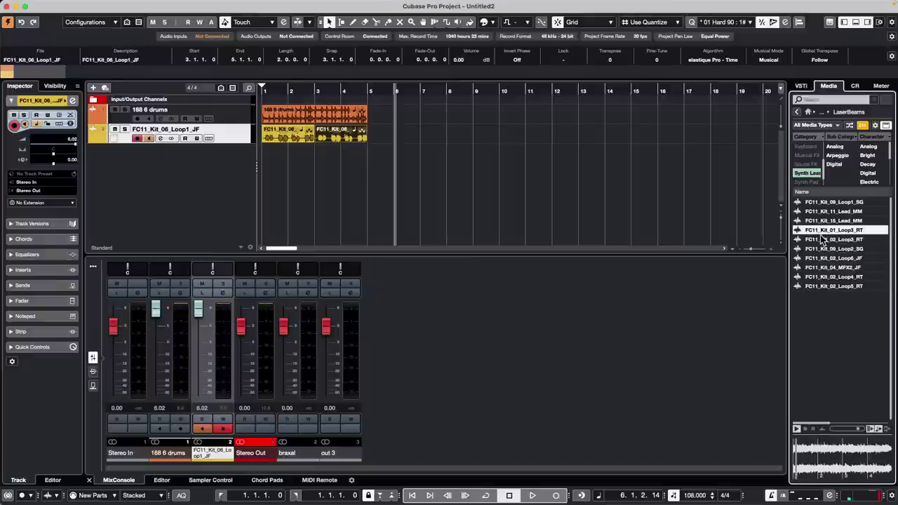
left_click_drag(832, 237, 262, 163)
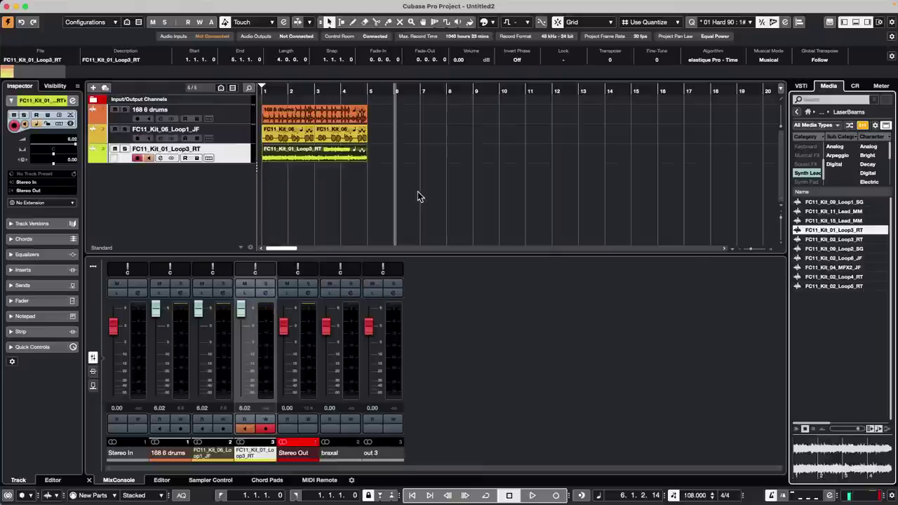
Mute the 168 6 drums track and play the bass and synth lead loops from bar 1
left_click(280, 91)
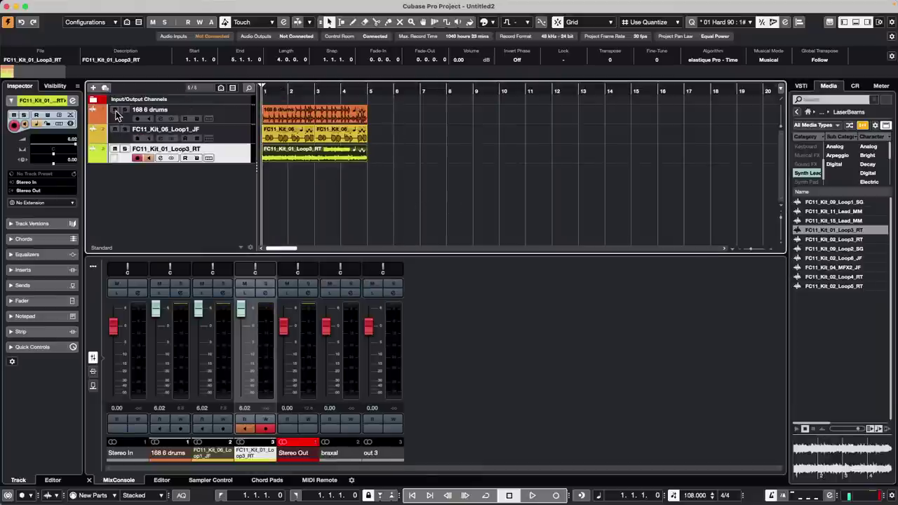
left_click(115, 110)
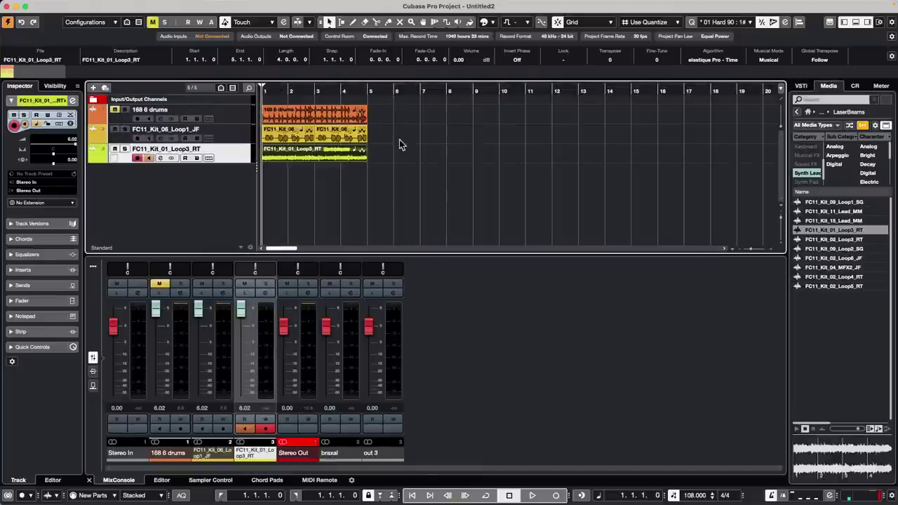
key("space")
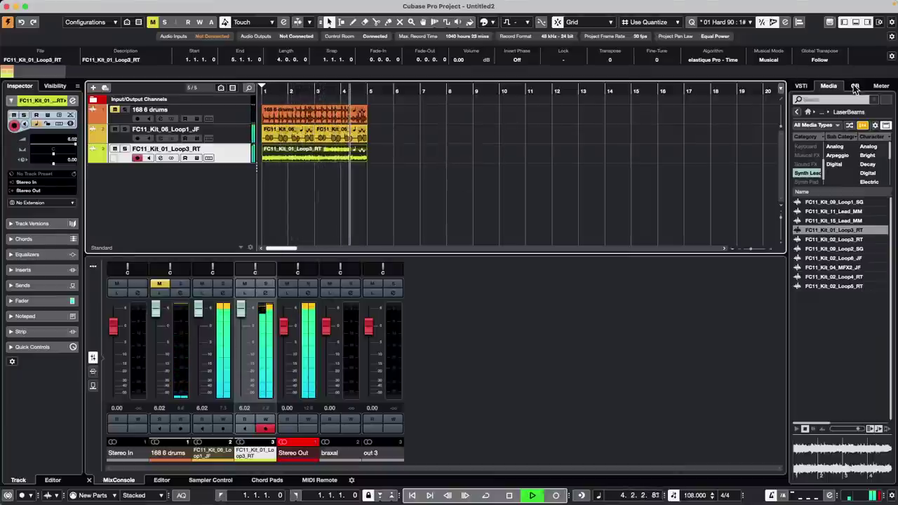
Lower the channel fader of FC11_Kit_01_Loop3_RT to about 1.6 dB and that of FC11_Kit_06_Loop1_JF to about -0.3 dB
left_click_drag(240, 310, 241, 330)
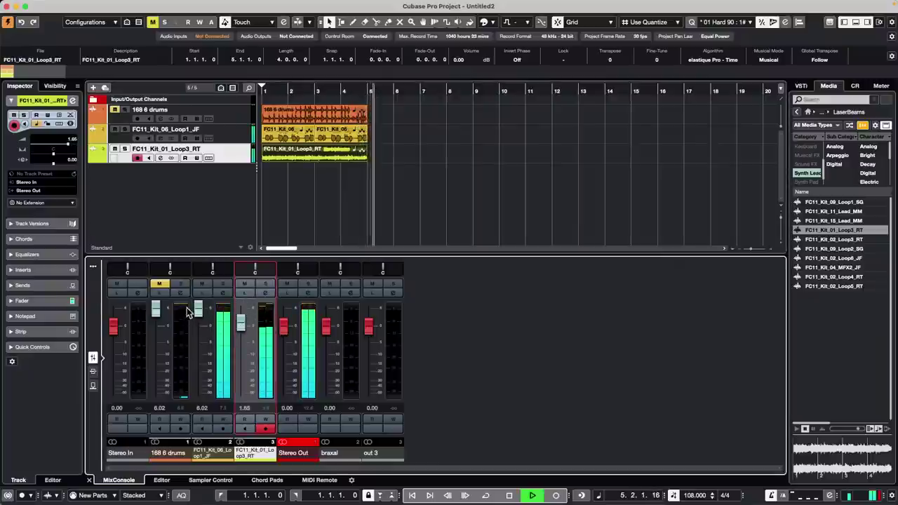
left_click_drag(196, 309, 196, 329)
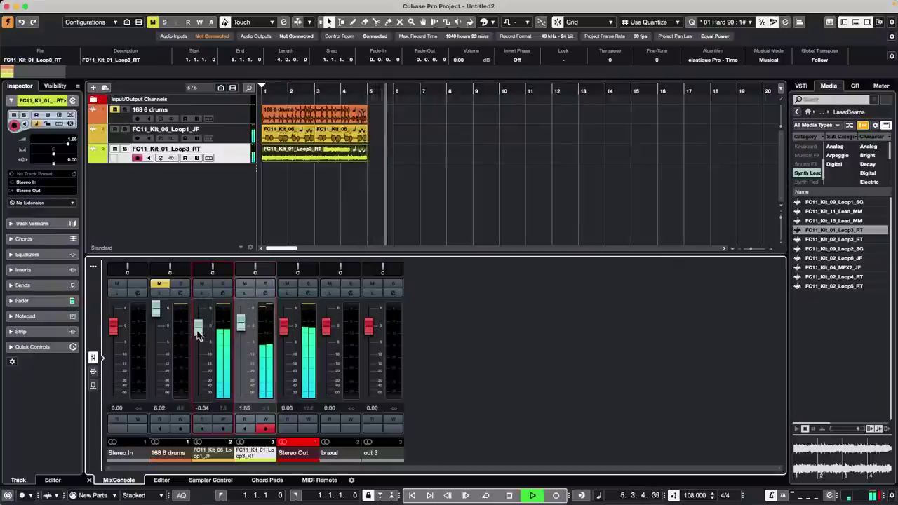
Lower the channel faders of FC11_Kit_06_Loop1_JF to about -1.7 dB and FC11_Kit_01_Loop3_RT to about -1.1 dB, and stop playback
left_click(276, 91)
mouse_move(239, 326)
left_mouse_down()
mouse_move(203, 333)
mouse_move(242, 331)
left_mouse_up()
key("space")
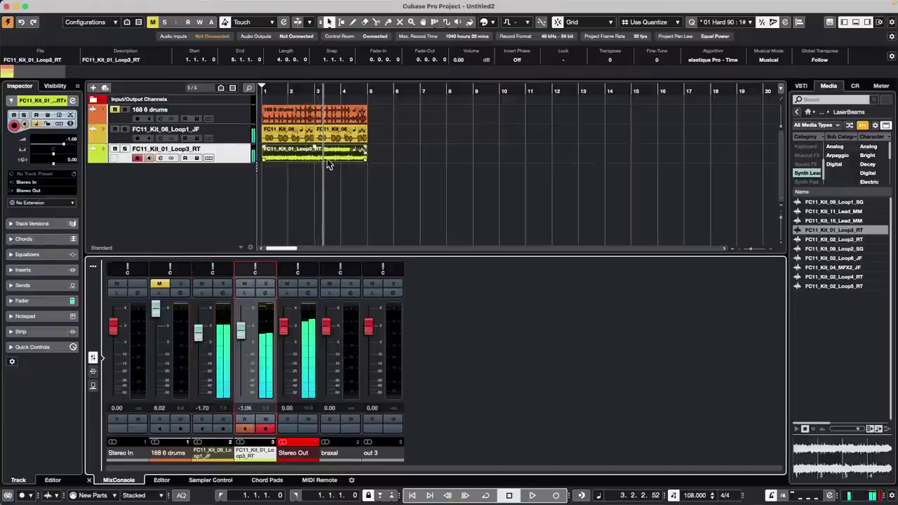
left_click(330, 153)
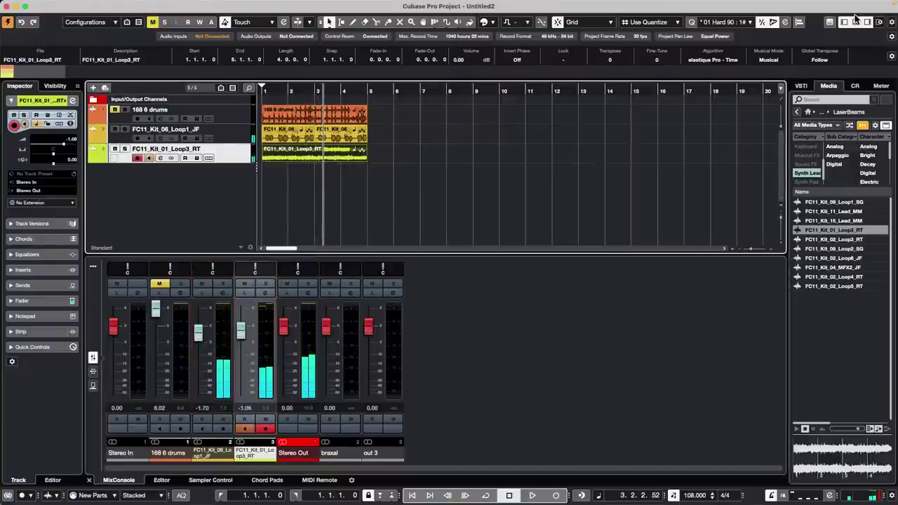
Play the project from bar 1 and unmute the 168 6 drums track
left_click(265, 89)
key("space")
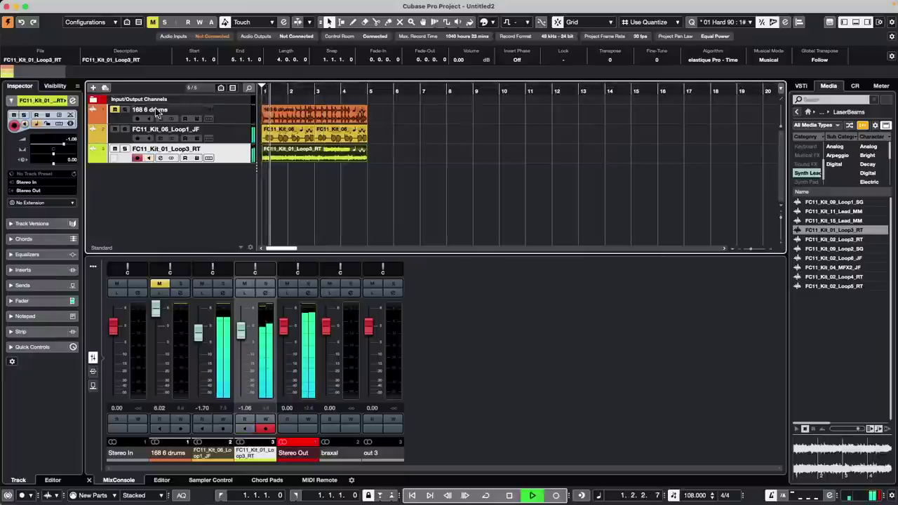
left_click(115, 110)
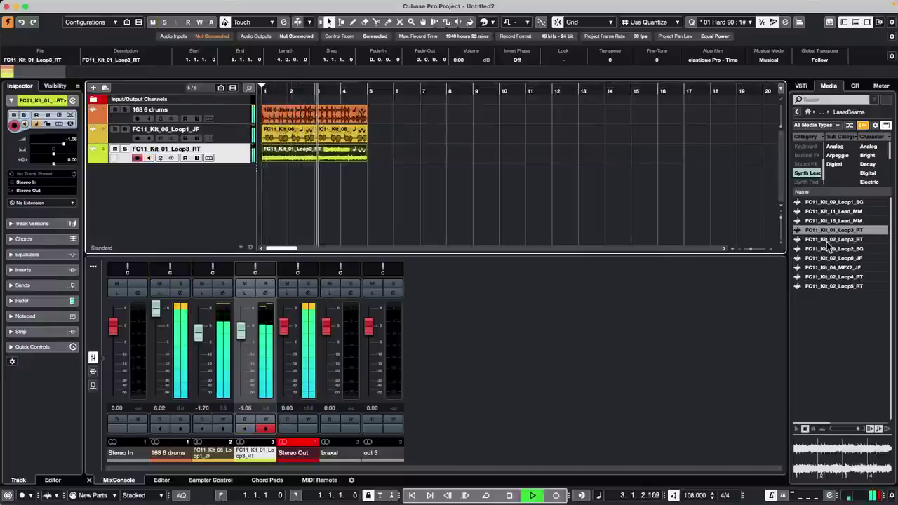
Place FC11_Kit_02_Loop3_RT at bar 5, copy the drums loop to bar 5 and the bass loop to bar 7, and play that section
left_click_drag(828, 240, 355, 160)
left_click_drag(386, 131, 443, 117)
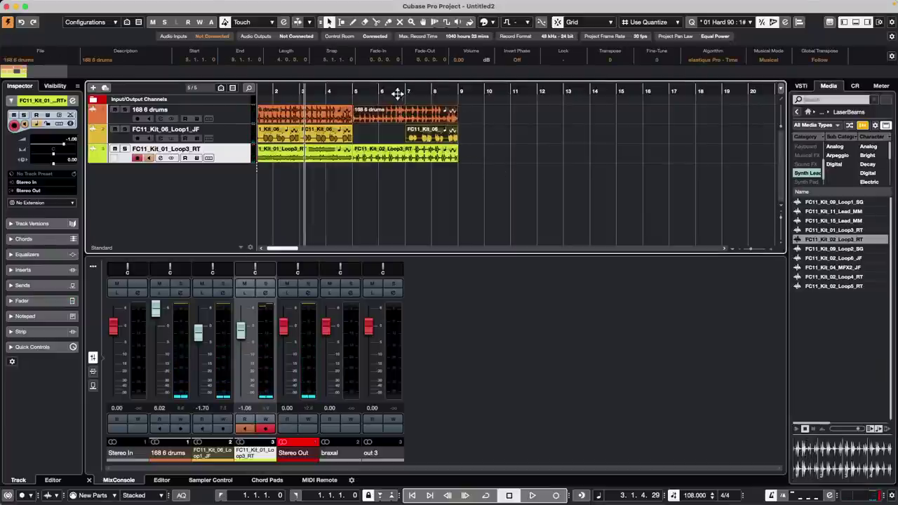
left_click(345, 90)
key("space")
left_click(495, 142)
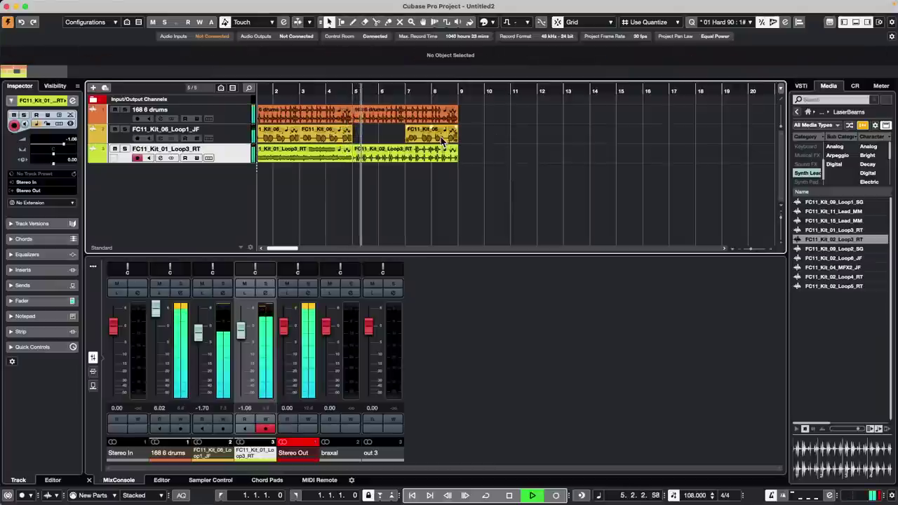
Copy the bass loop from bar 7 to bar 5, stop playback, and clear the event selection
left_click_drag(438, 137, 387, 136)
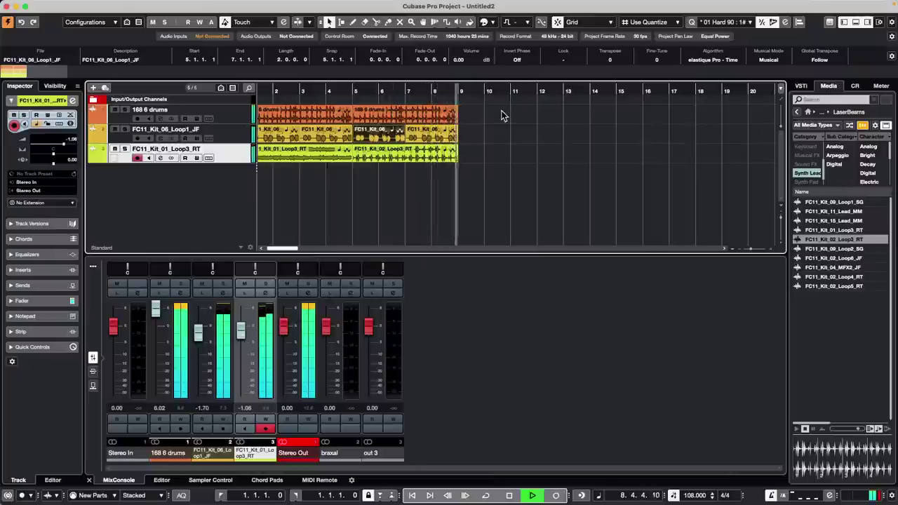
key("space")
left_click_drag(503, 116, 266, 167)
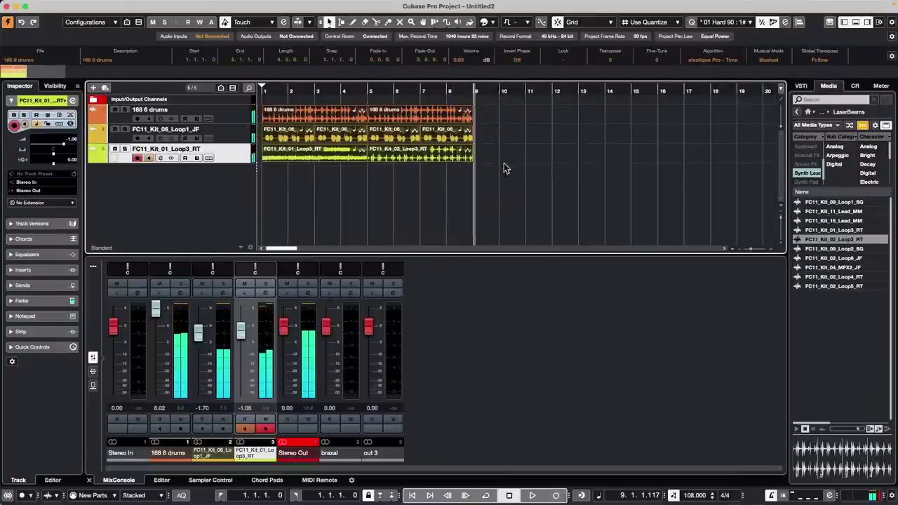
left_click(566, 144)
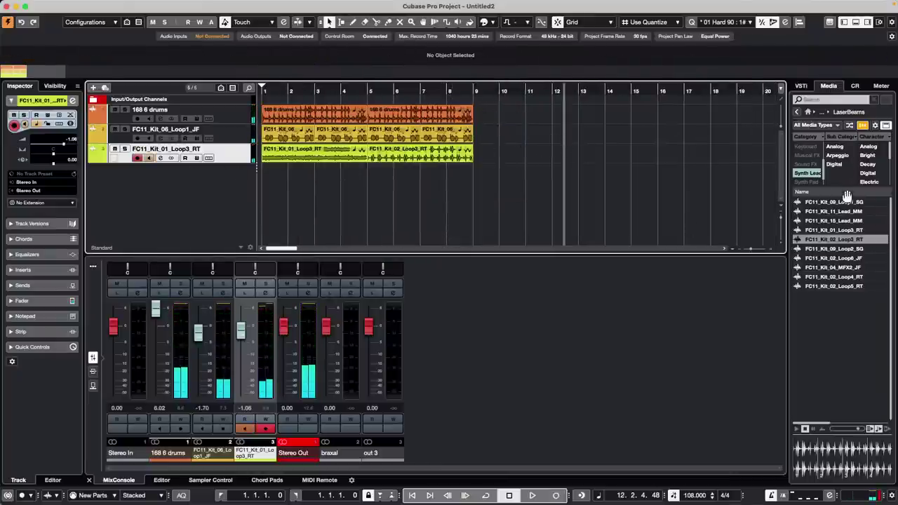
Check the project toolbar's visibility options for the Project Root Key entry
left_click(892, 24)
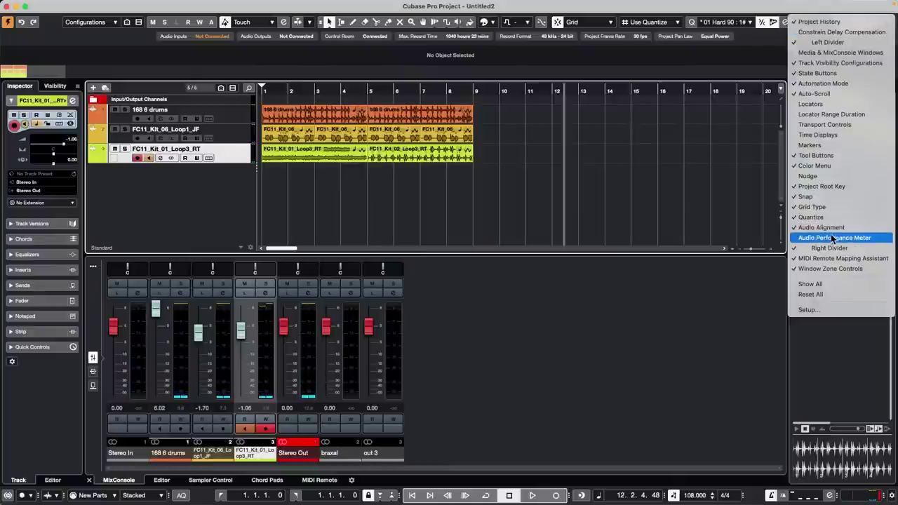
left_click(856, 176)
left_click(892, 24)
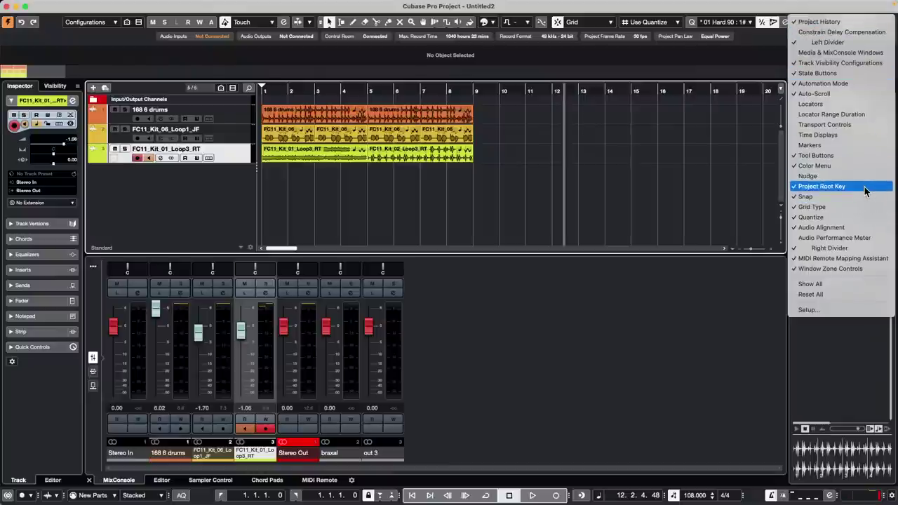
left_click(532, 137)
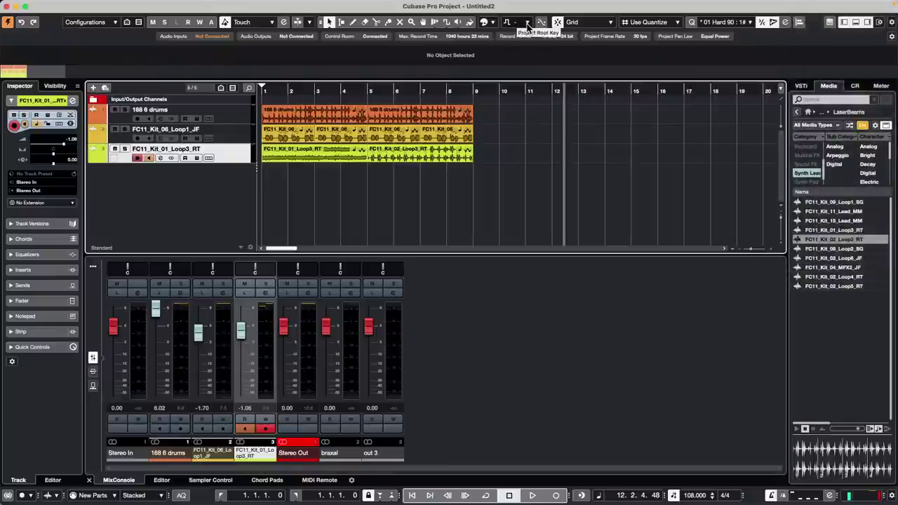
Play the arrangement from bar 1 and open the list of Project Root Key choices
left_click_drag(279, 90, 197, 79)
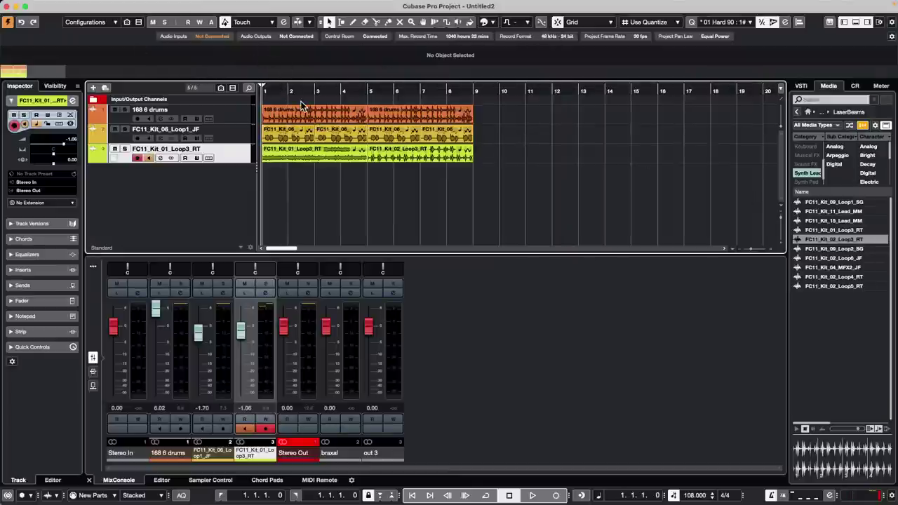
key("space")
left_click(514, 21)
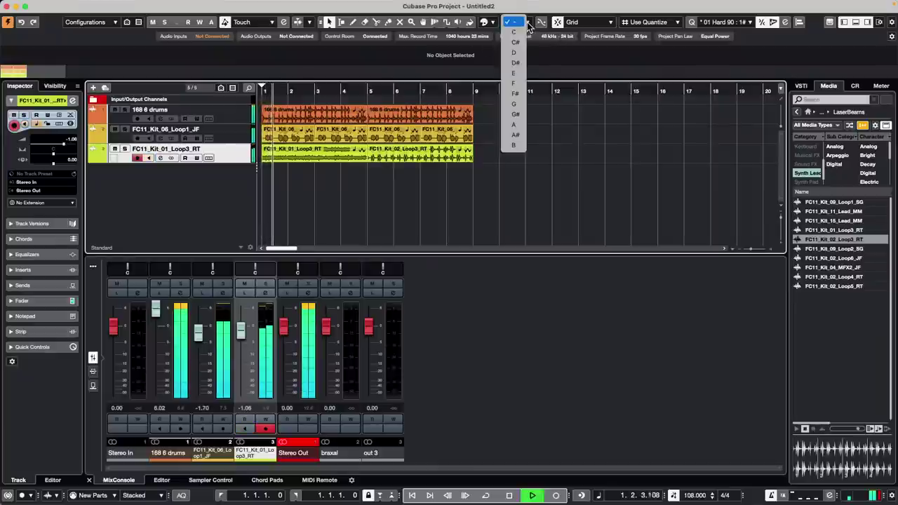
Set the project root key to E during playback and switch it to G
left_click(520, 73)
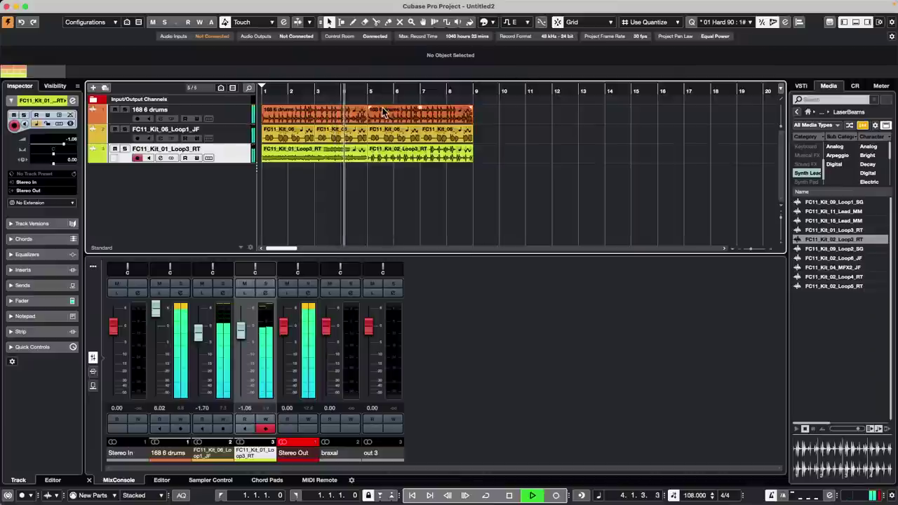
key("space")
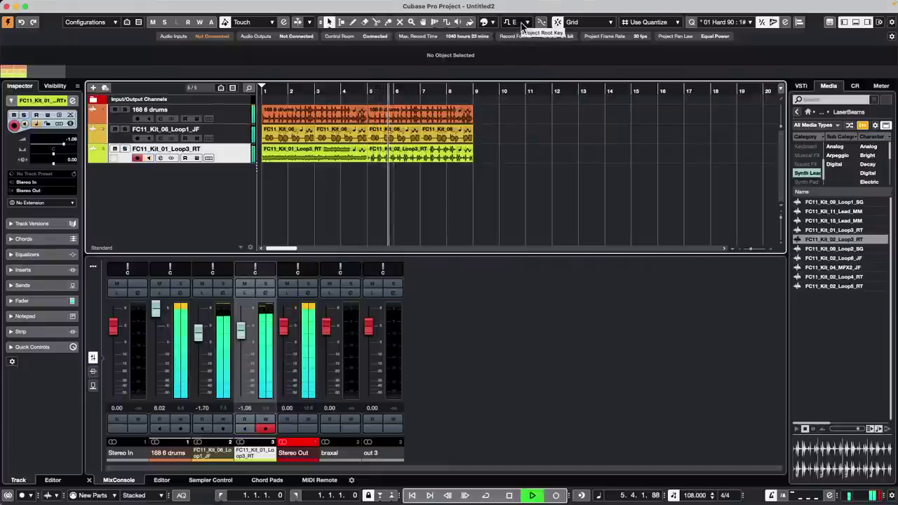
left_click(522, 25)
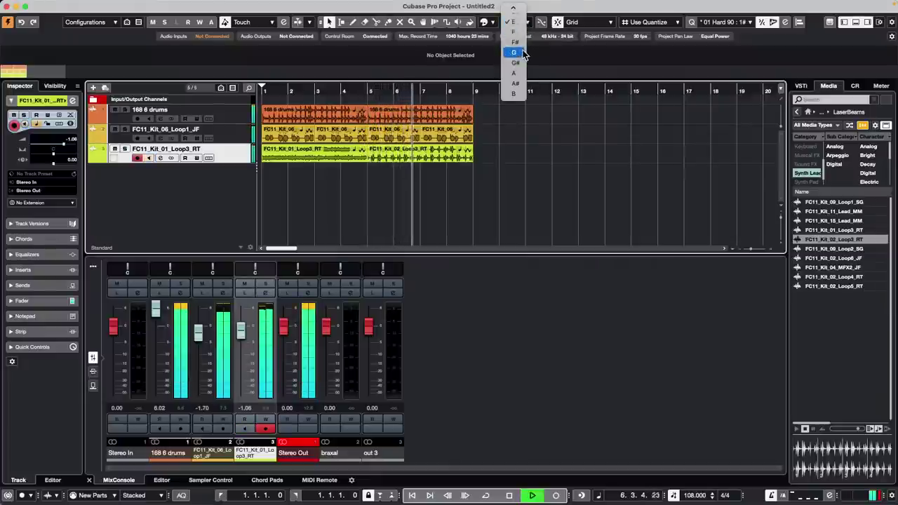
left_click(514, 53)
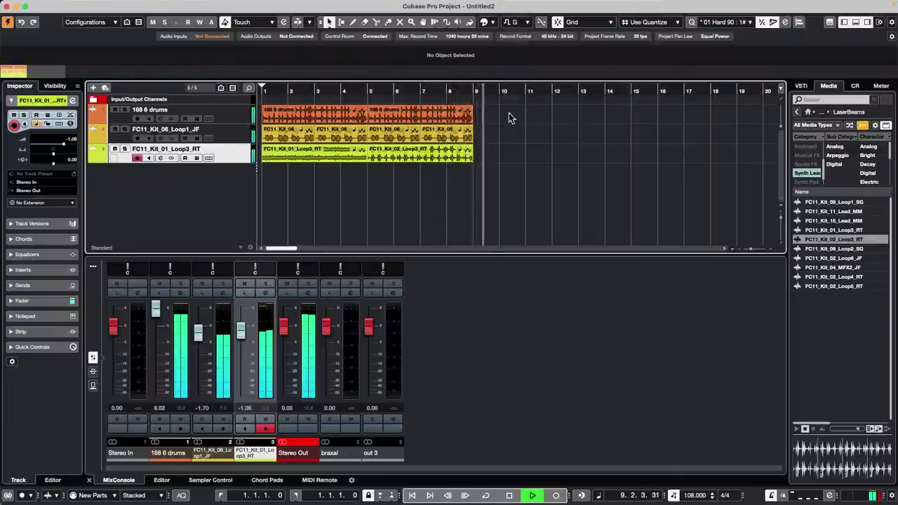
Restart playback from near the project start while changing the project root key to A, back to E and finally to D
left_click(314, 90)
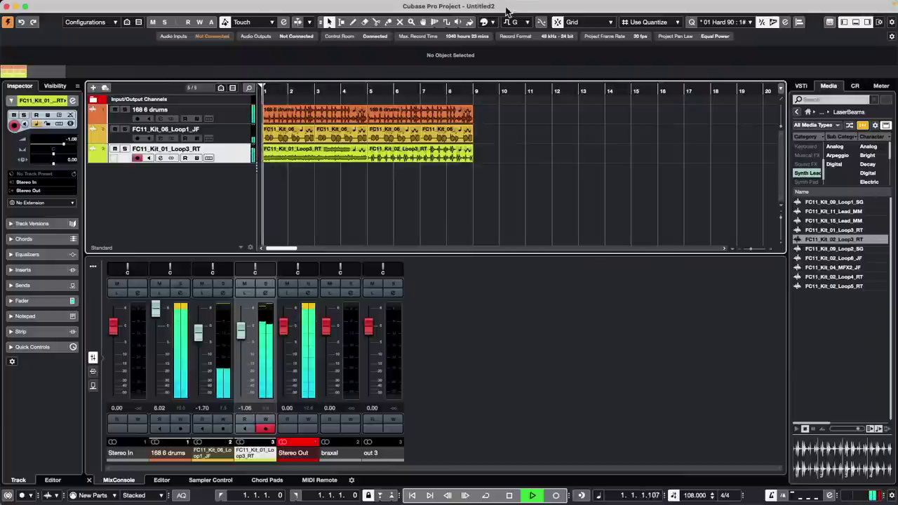
left_click(520, 22)
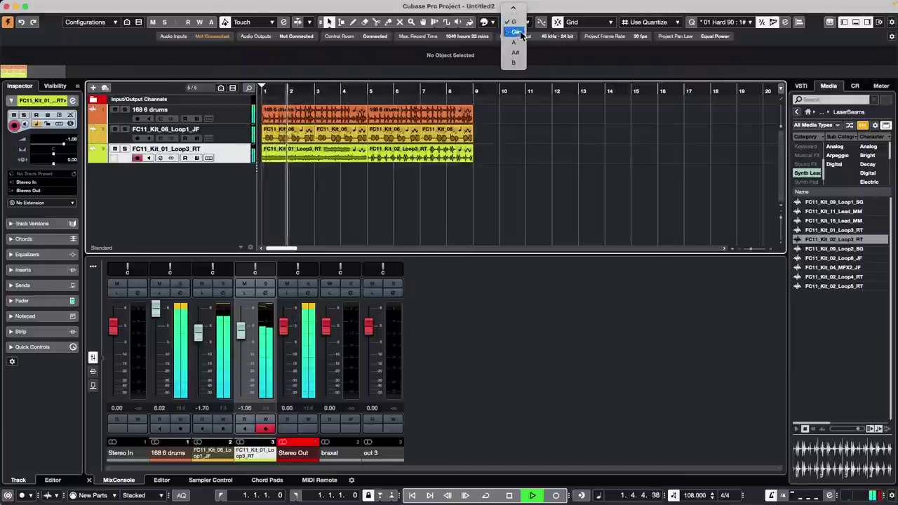
left_click(519, 42)
left_click(517, 22)
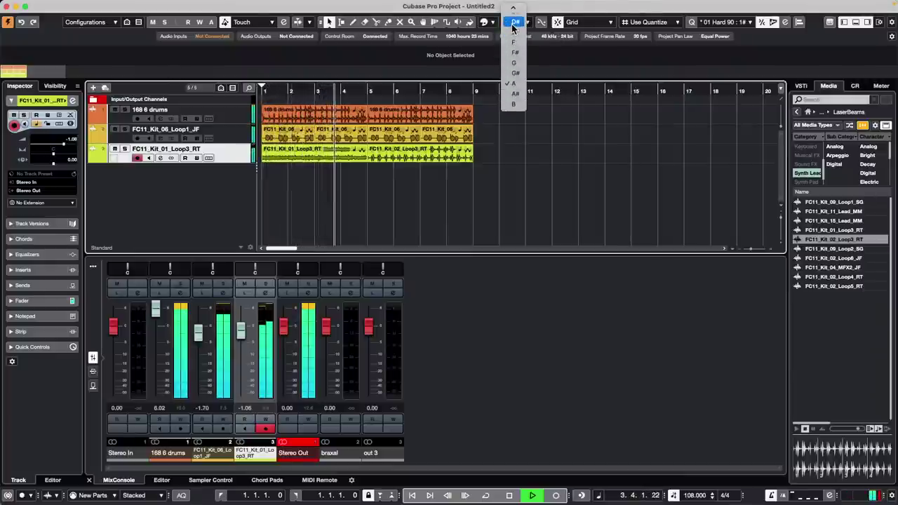
left_click(511, 55)
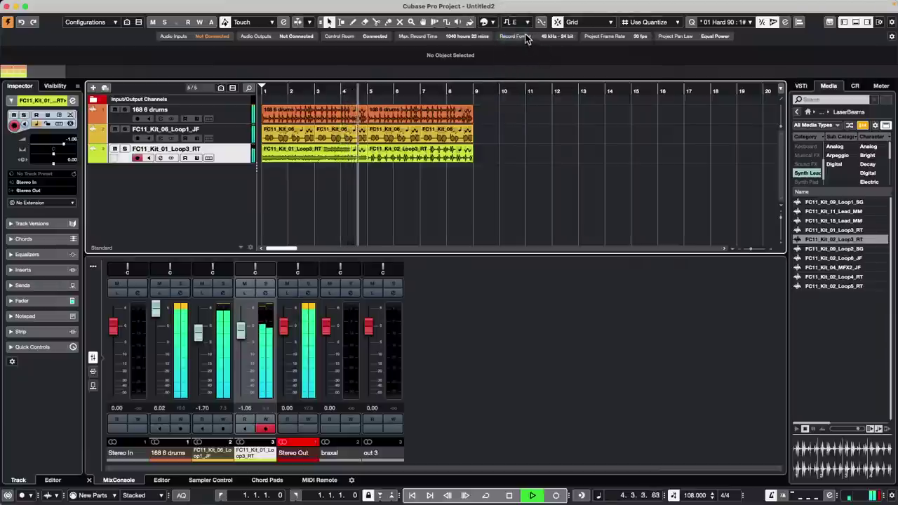
left_click(515, 22)
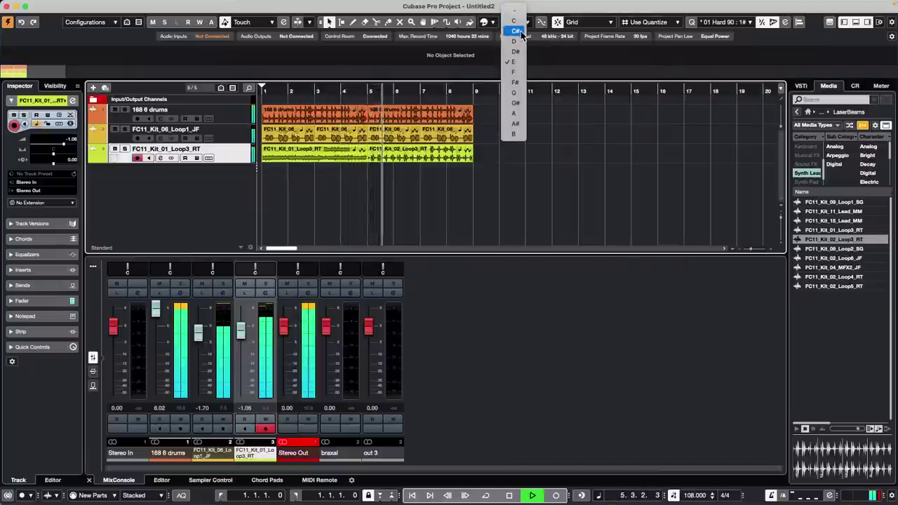
left_click(519, 42)
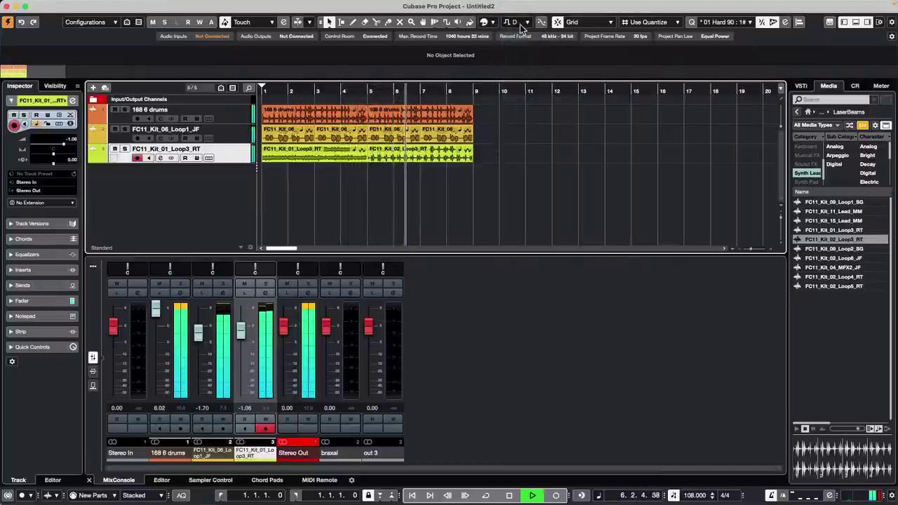
Select all audio events on the three tracks and cycle playback over their range, from bar 1 to bar 9
left_click_drag(504, 115, 275, 159)
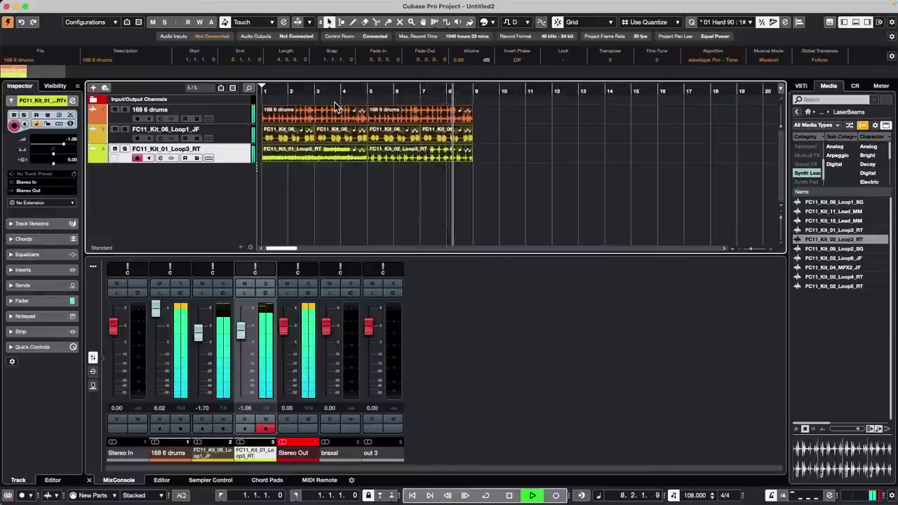
key("p")
key("KP_Divide")
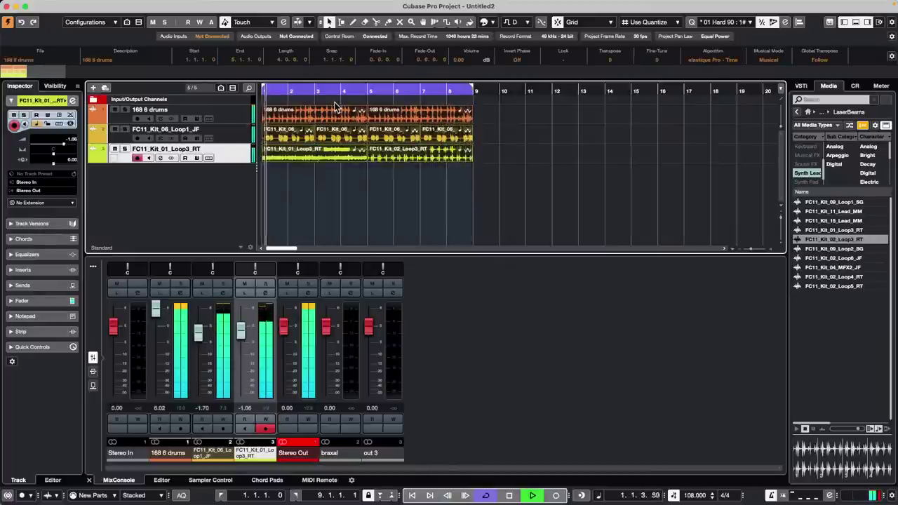
Change the project root key to E, G and finally A during the looped playback, and stop playback
left_click(522, 24)
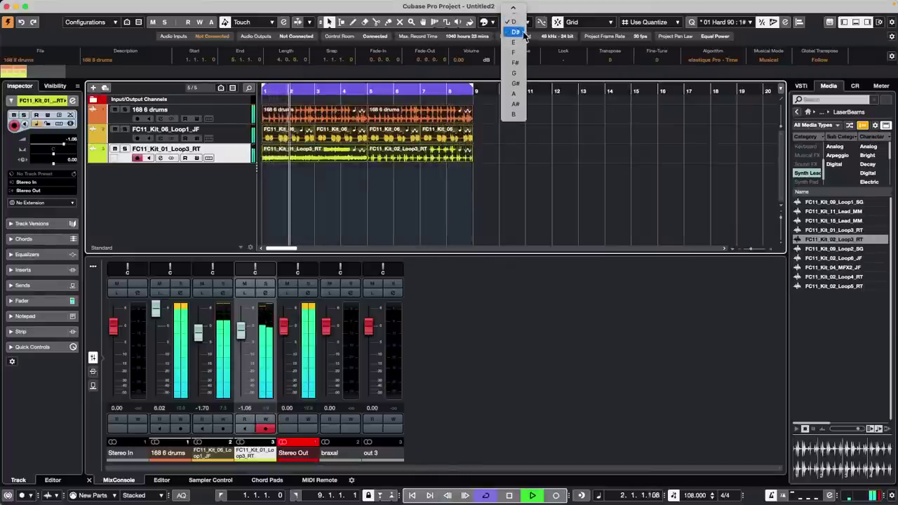
left_click(525, 34)
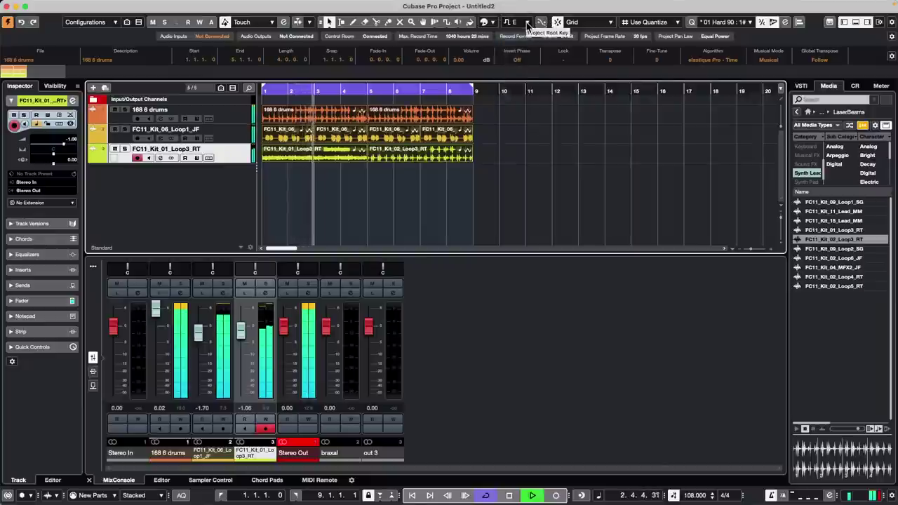
left_click(527, 24)
left_click(518, 54)
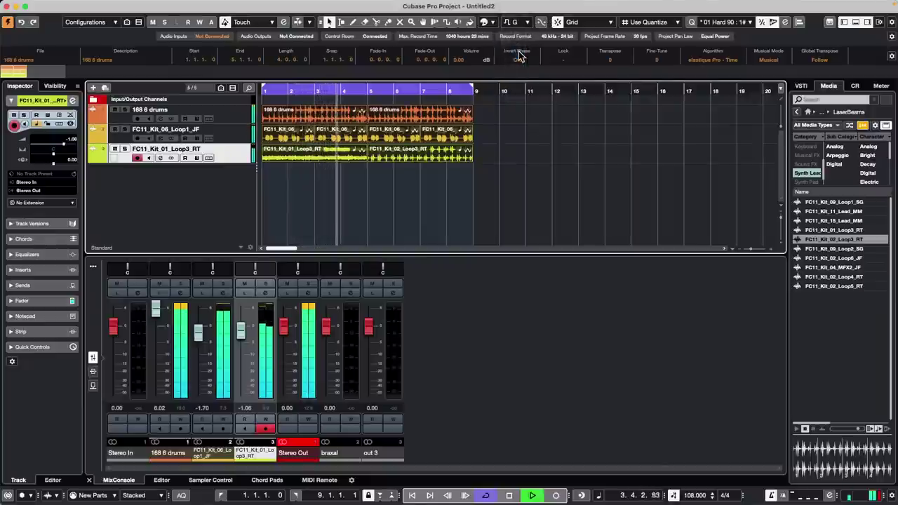
left_click(523, 23)
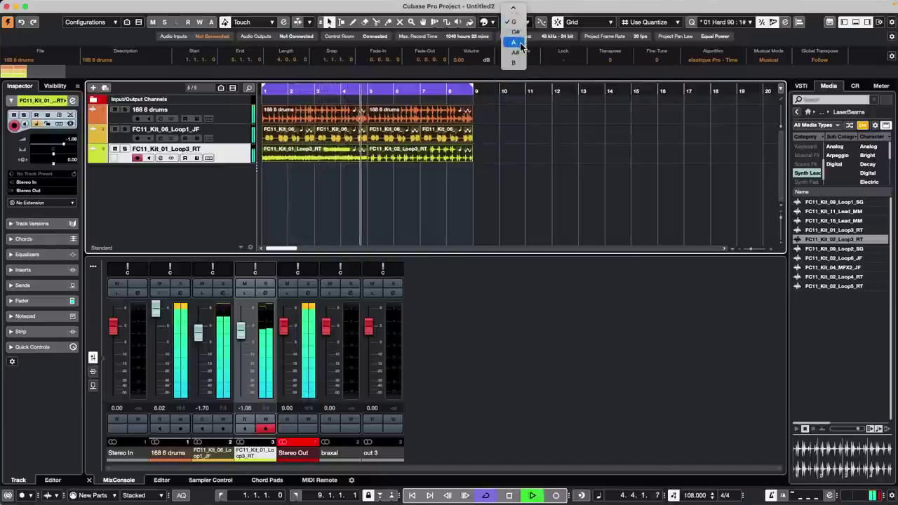
left_click(518, 43)
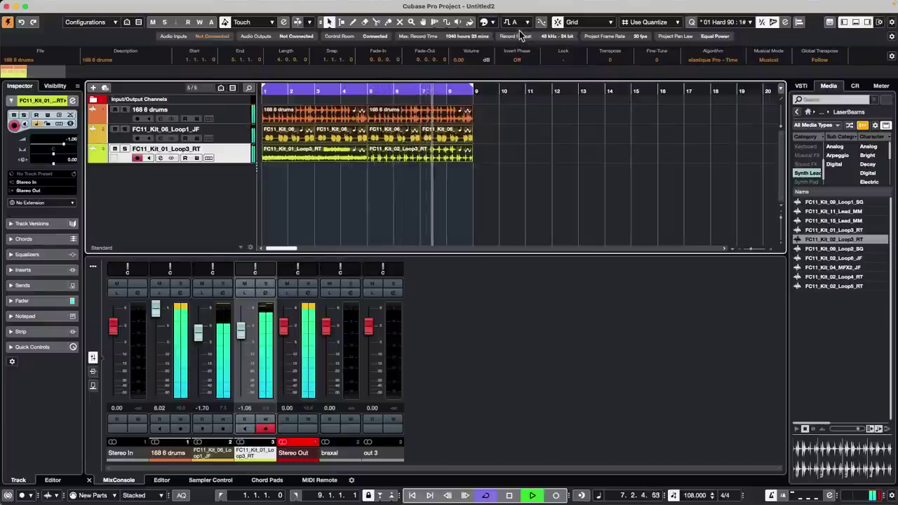
key("space")
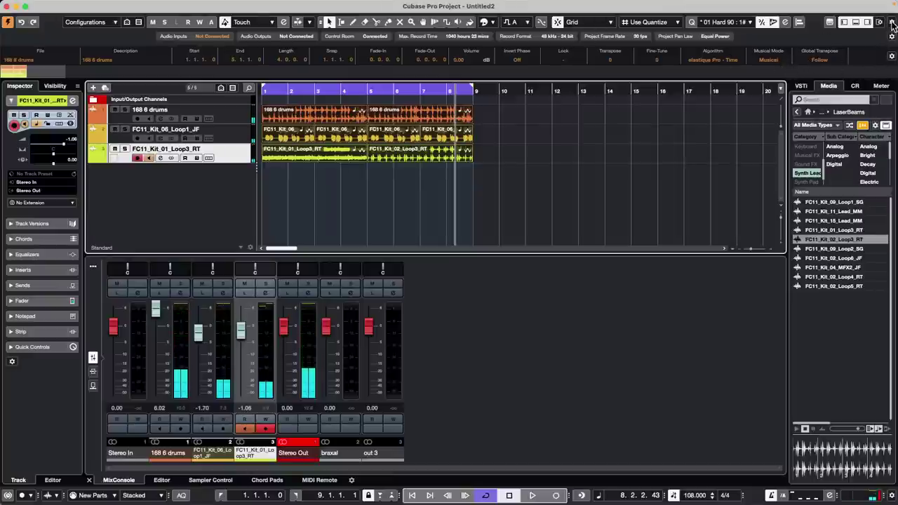
Examine the project toolbar's display options and the list of available project root keys
left_click(893, 22)
left_click(527, 73)
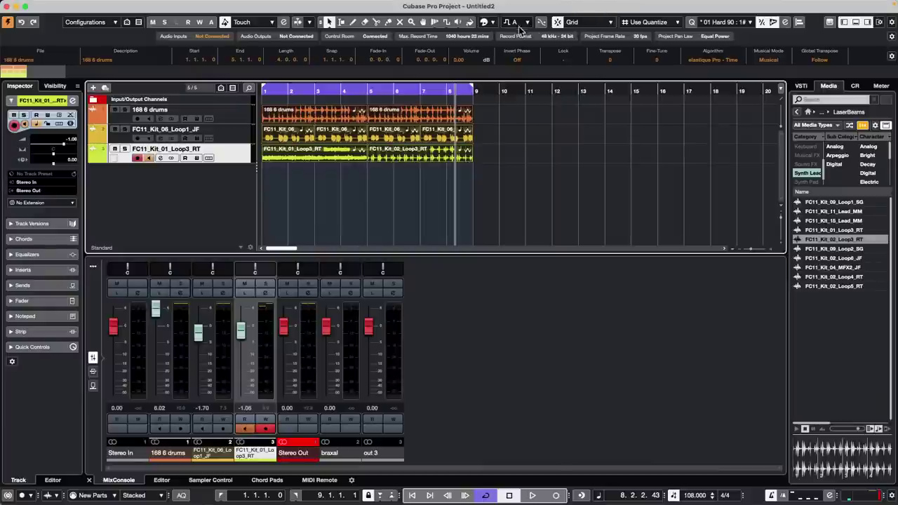
left_click(520, 28)
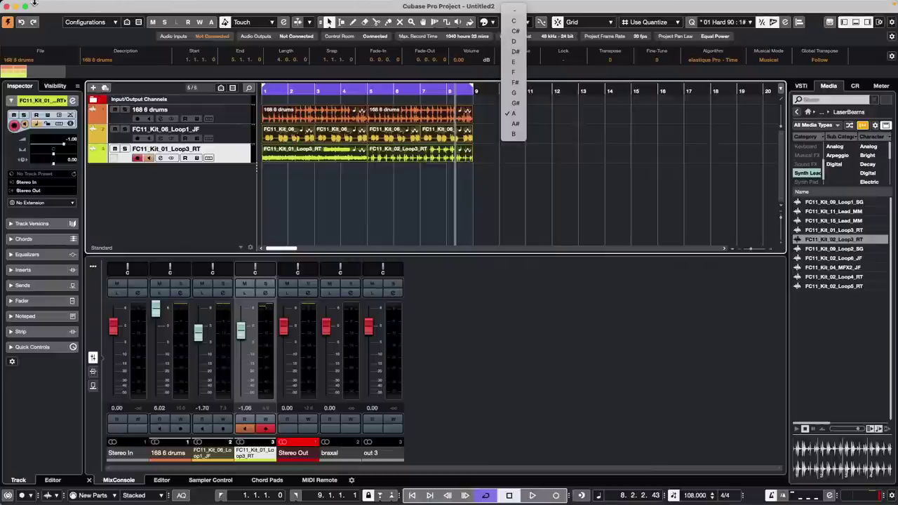
Add an instrument track with Groove Agent SE below the audio tracks and move the instrument window clear of the track list
right_click(190, 188)
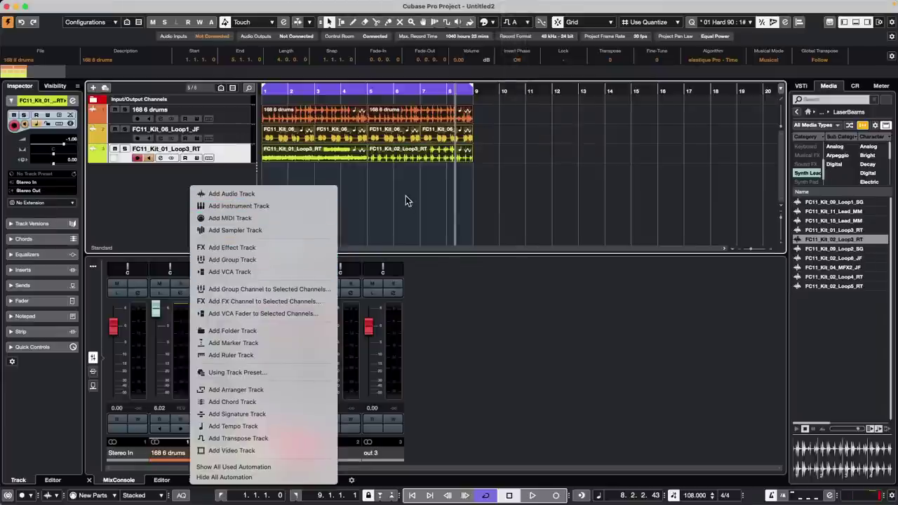
left_click(455, 208)
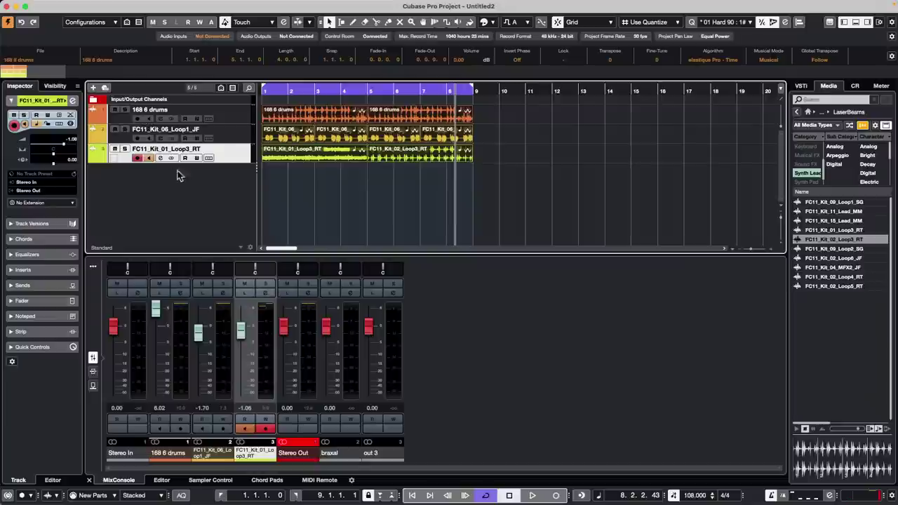
right_click(196, 179)
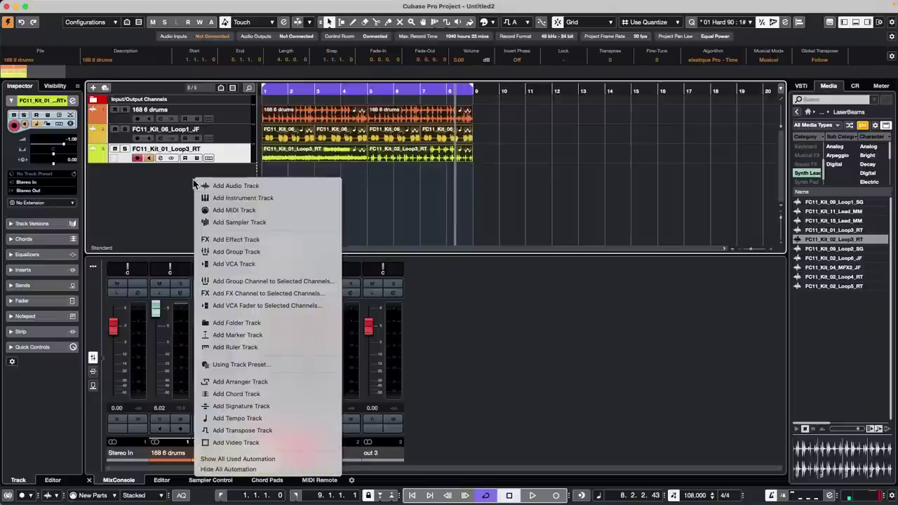
left_click(299, 199)
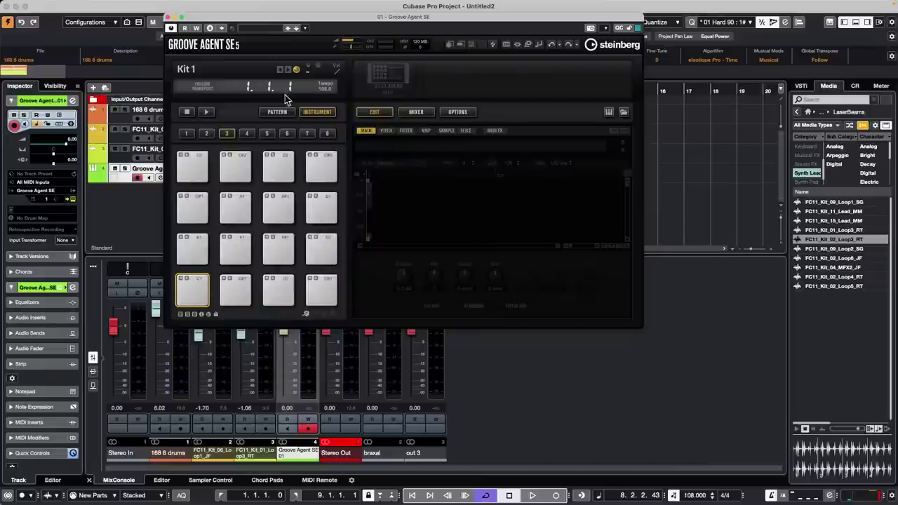
left_click_drag(538, 19, 695, 23)
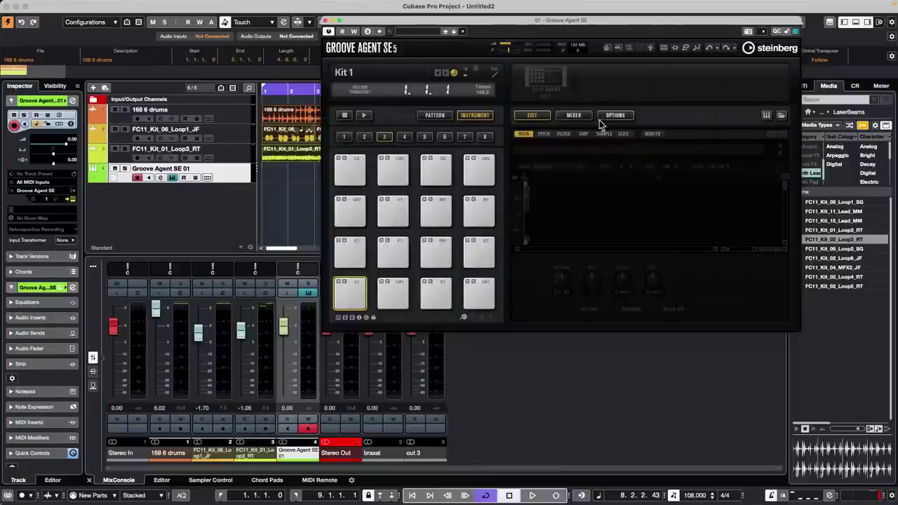
Load the Forget The Past kit into Groove Agent SE and close the kit browser
right_click(546, 77)
left_click(600, 92)
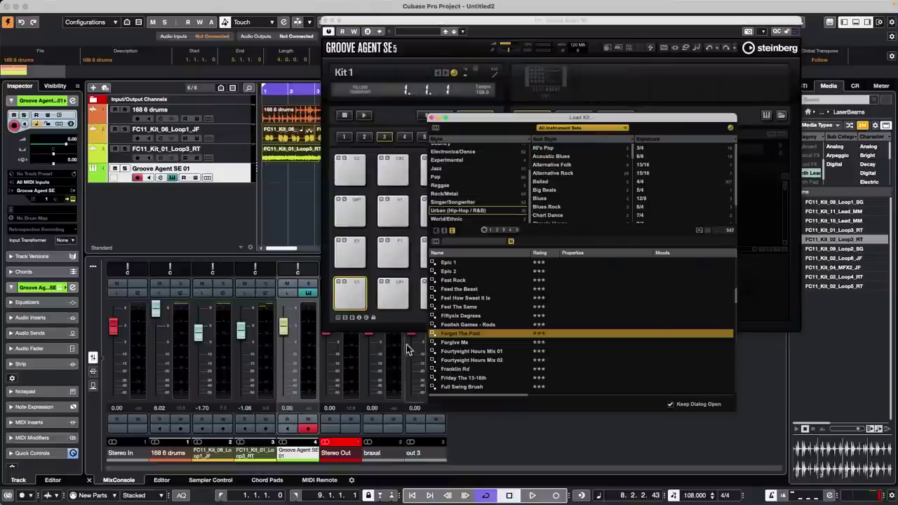
double_click(469, 332)
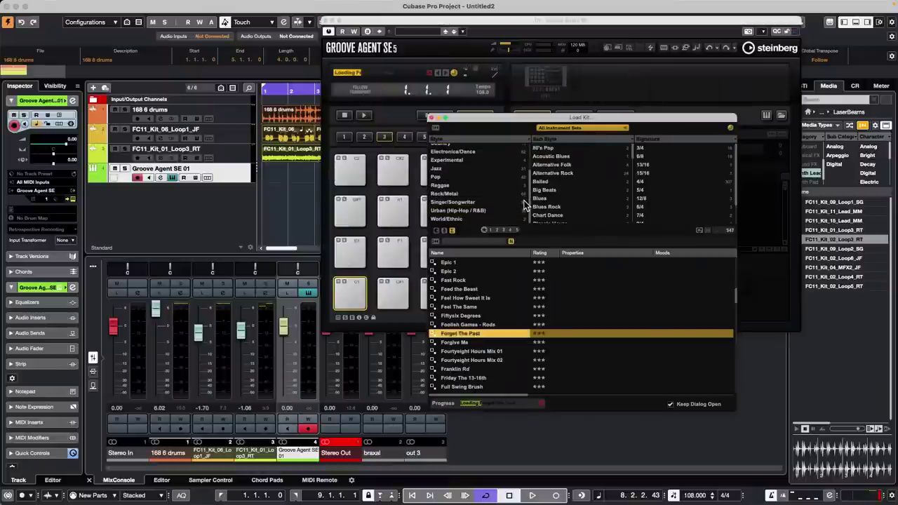
left_click(432, 118)
left_click(433, 115)
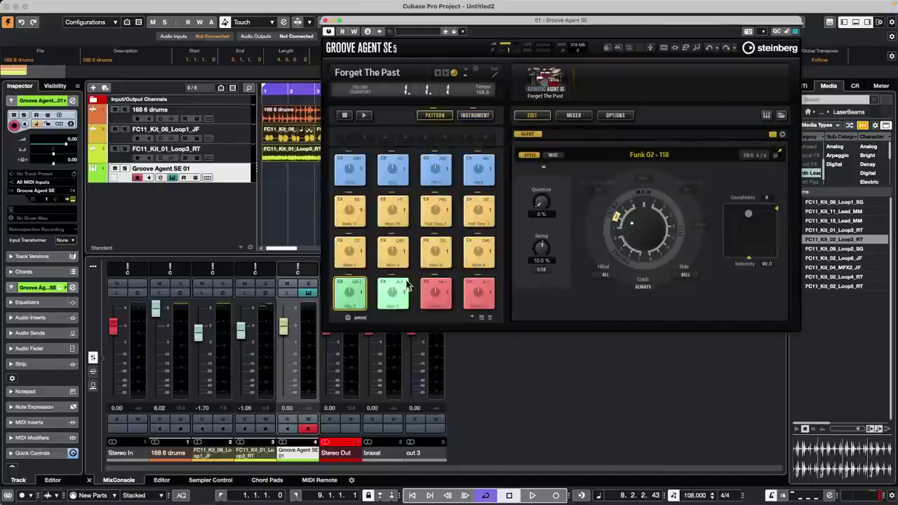
Place the Main 5 pattern on the Groove Agent SE 01 track at bar 1 and close the instrument window
left_click_drag(436, 265, 259, 177)
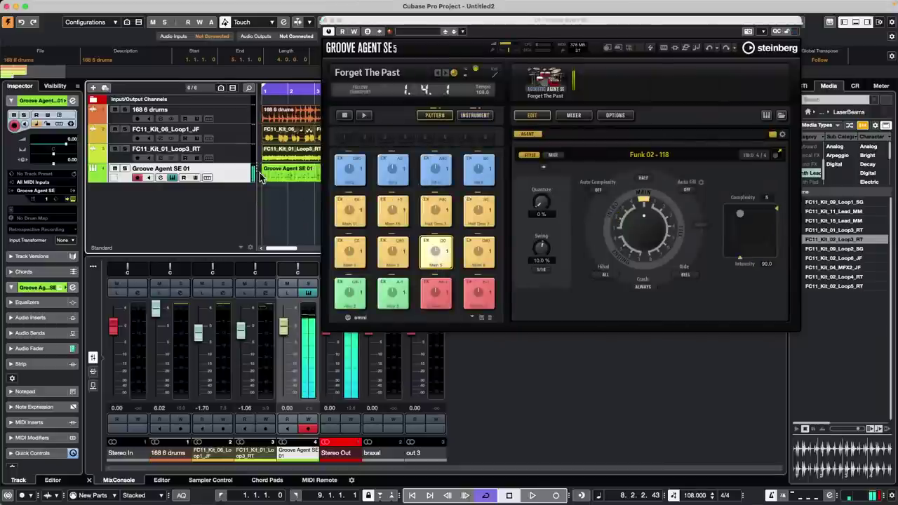
left_click(329, 20)
left_click(327, 184)
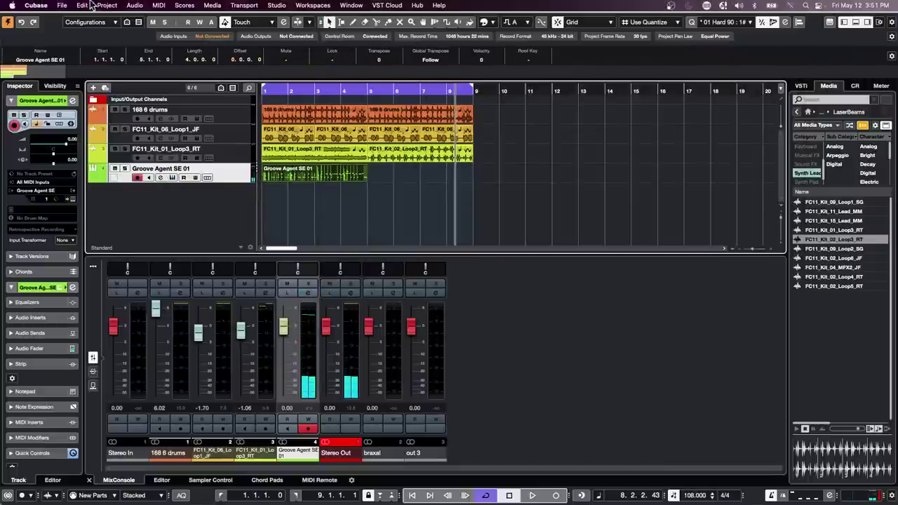
In the Render in Place settings, enable a custom file name, set it to GA Cool loop 108 and close the dialog
left_click(134, 5)
mouse_move(84, 6)
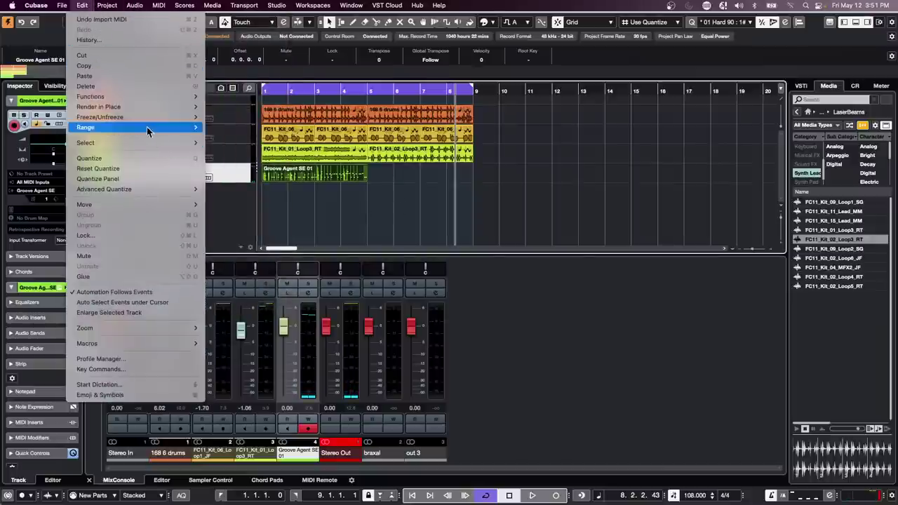
mouse_move(132, 107)
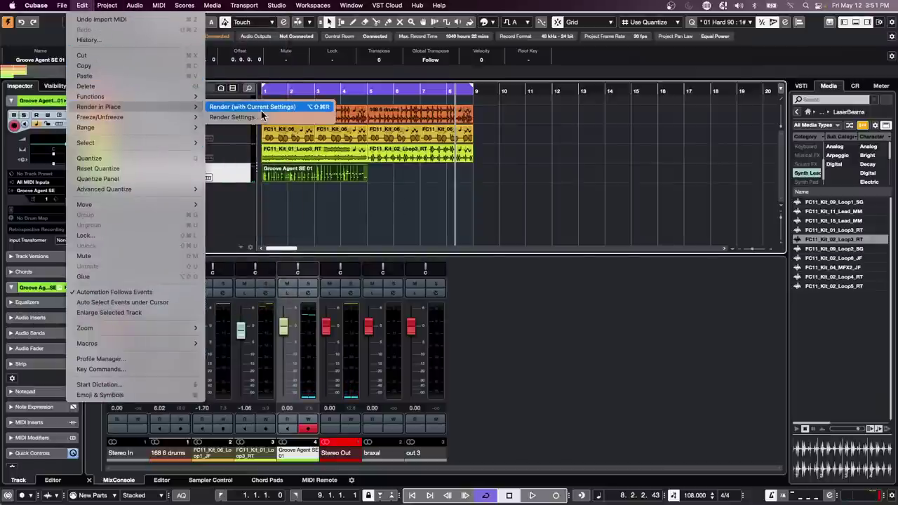
left_click(234, 117)
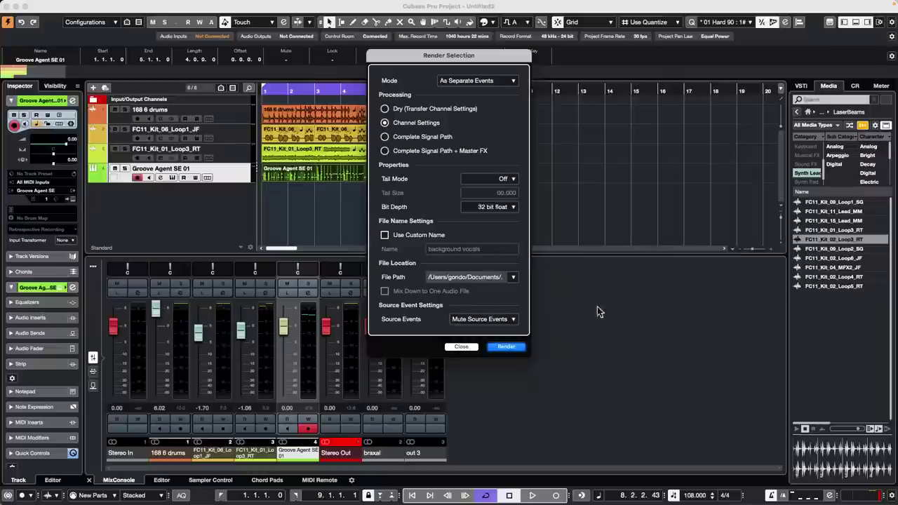
left_click(384, 235)
left_click_drag(521, 251, 393, 246)
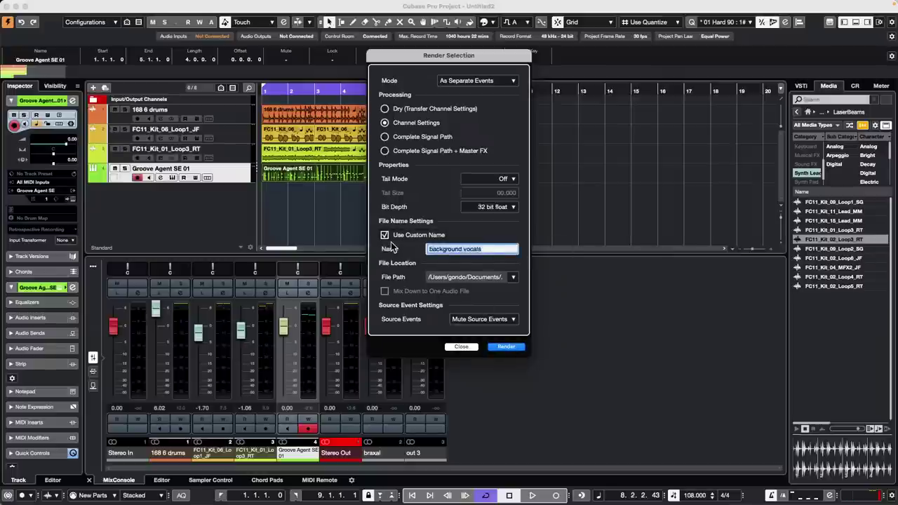
type("GA Cool loop 108")
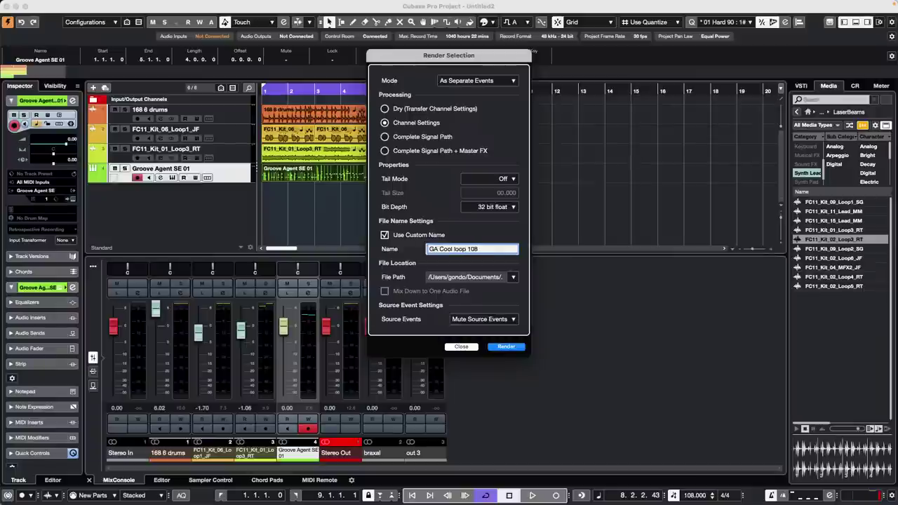
key("Return")
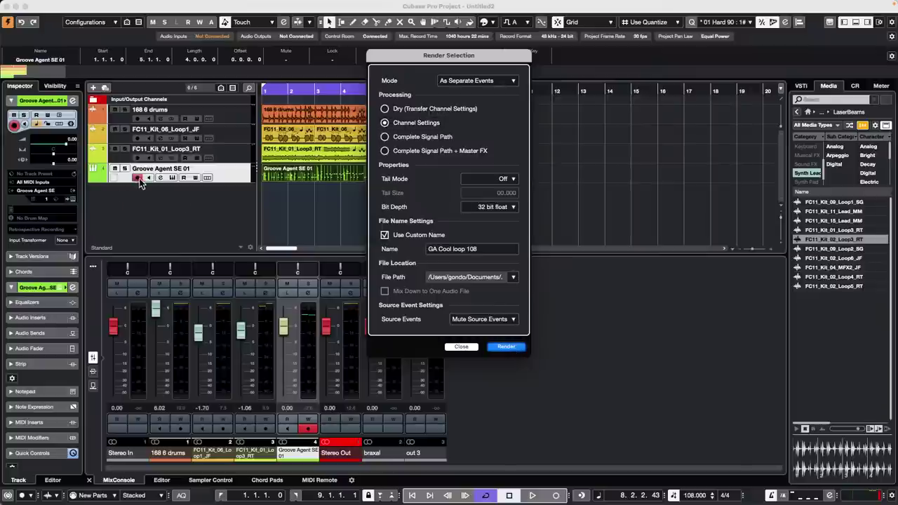
left_click(462, 347)
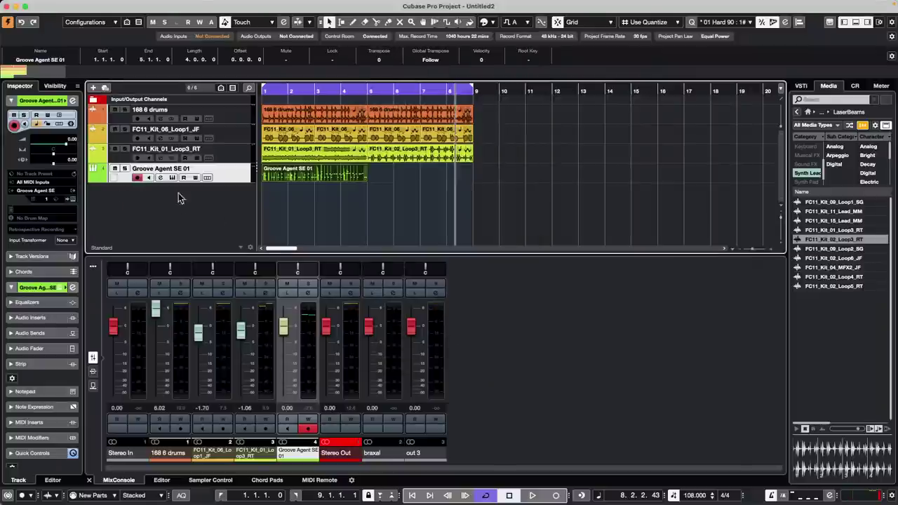
Render the Groove Agent SE 01 part in place to an audio event using the render settings
mouse_move(115, 4)
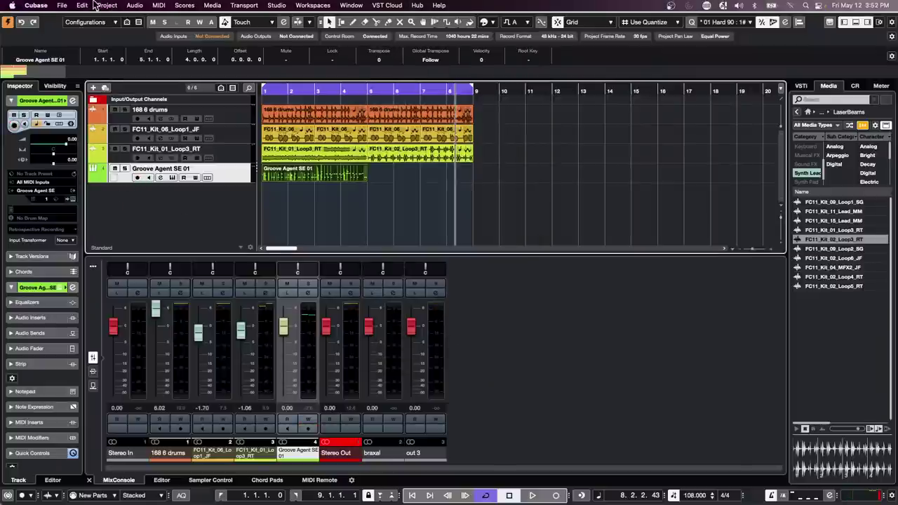
left_click(82, 5)
mouse_move(128, 140)
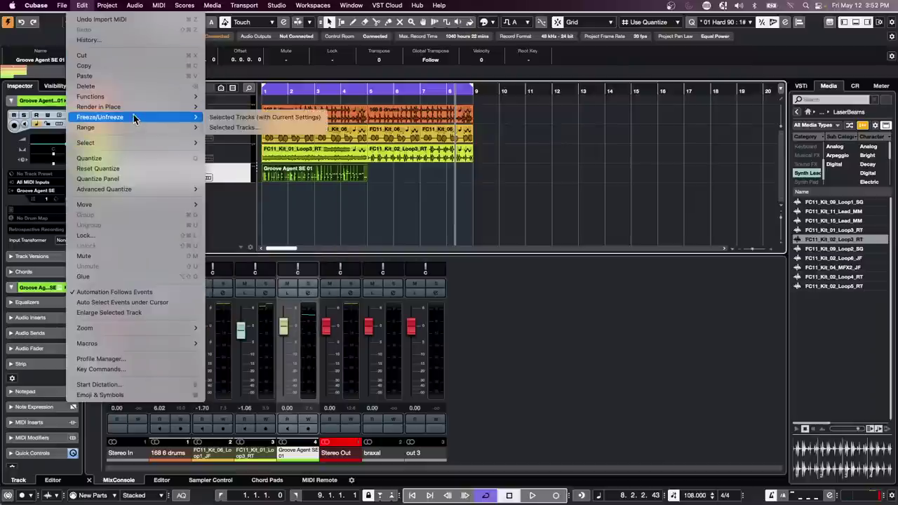
mouse_move(142, 106)
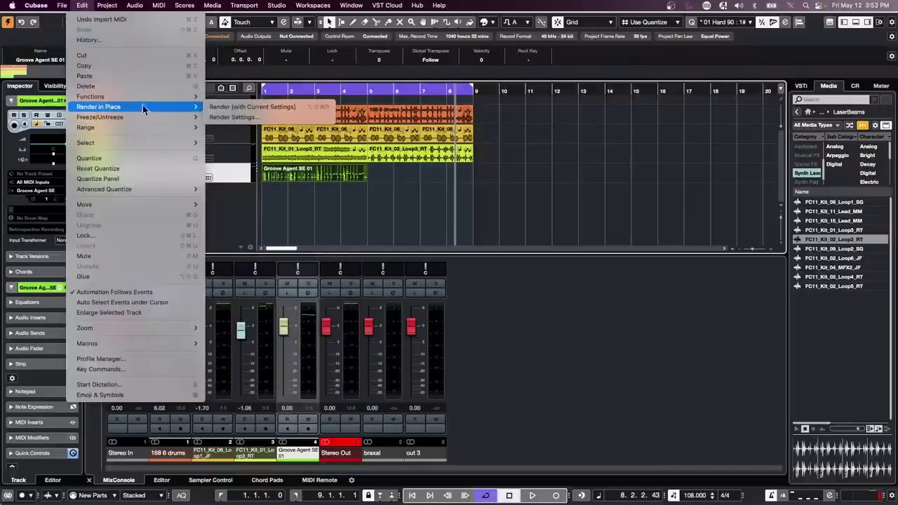
left_click(261, 117)
left_click(502, 350)
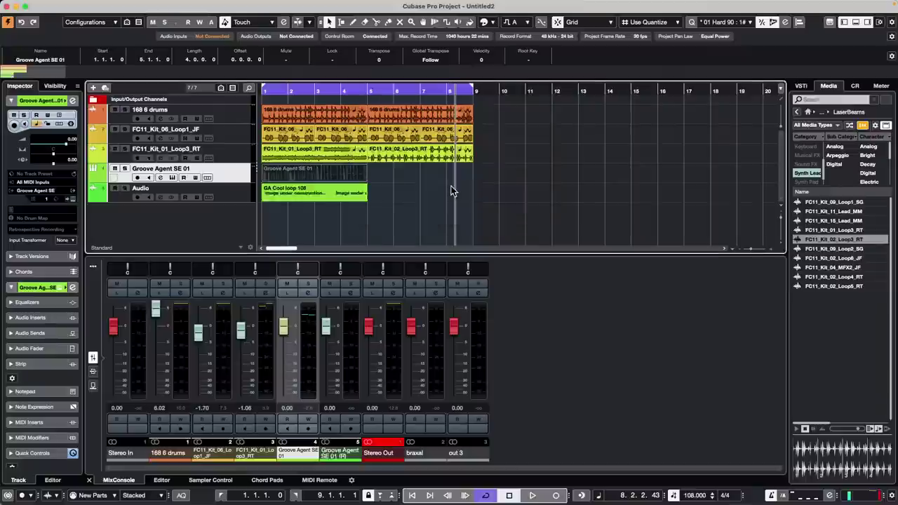
Audition the rendered GA Cool loop 108 event with the Play tool and return to the Object Selection tool
left_click(343, 210)
right_click(285, 200)
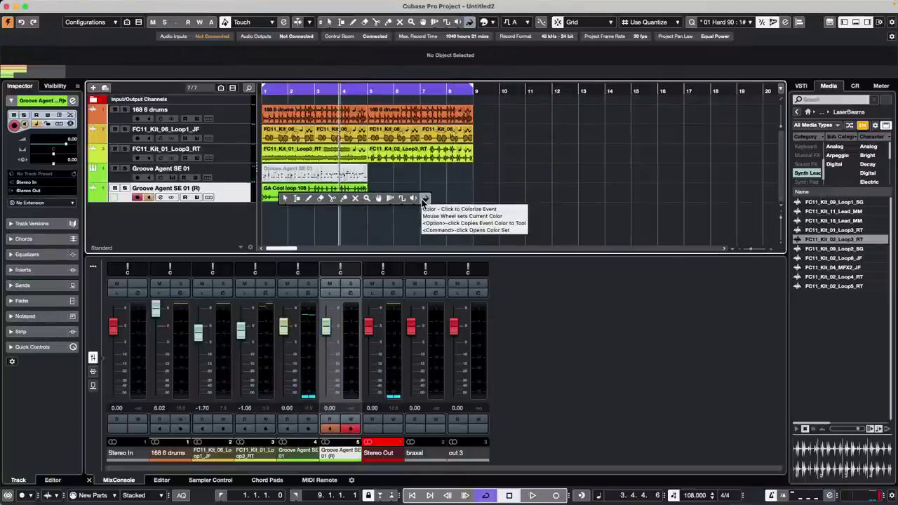
left_click(413, 200)
left_click(267, 197)
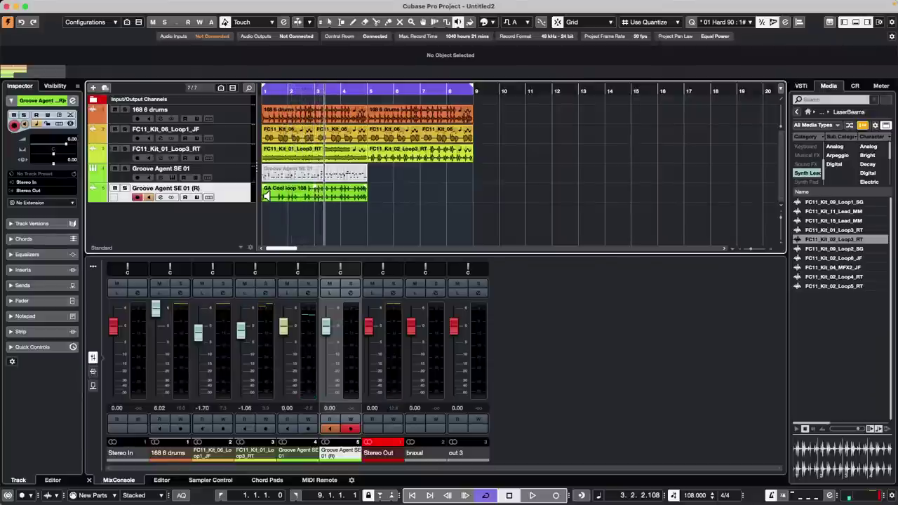
key("1")
Open the Pool, expand the Audio folder and set the key of GA Cool loop 108 to C
left_click(311, 192)
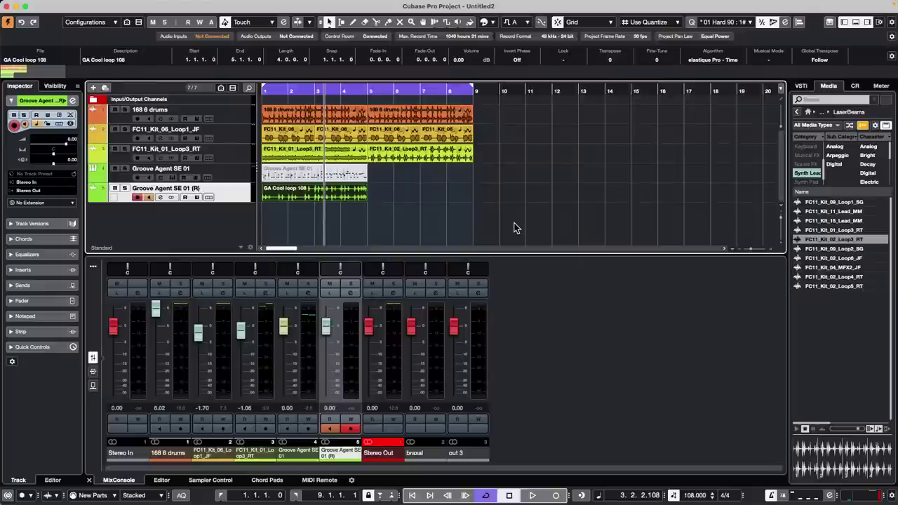
key("super+p")
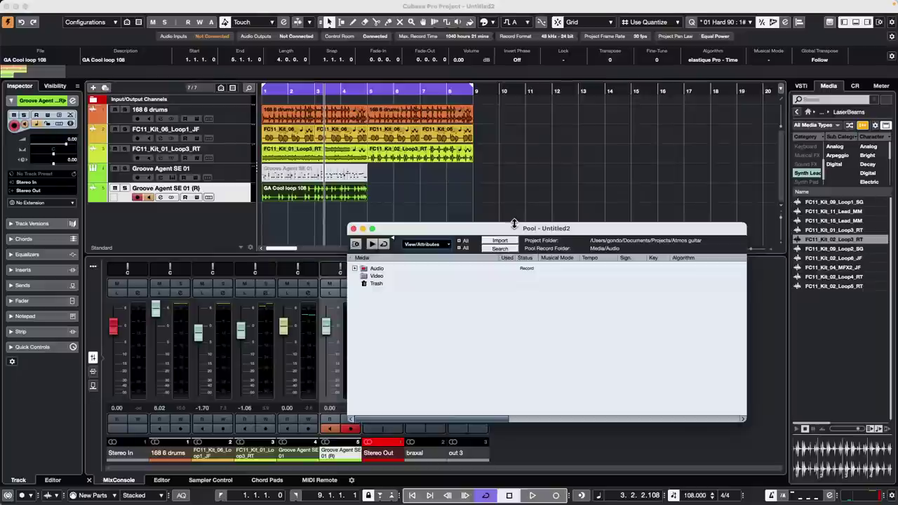
left_click(355, 269)
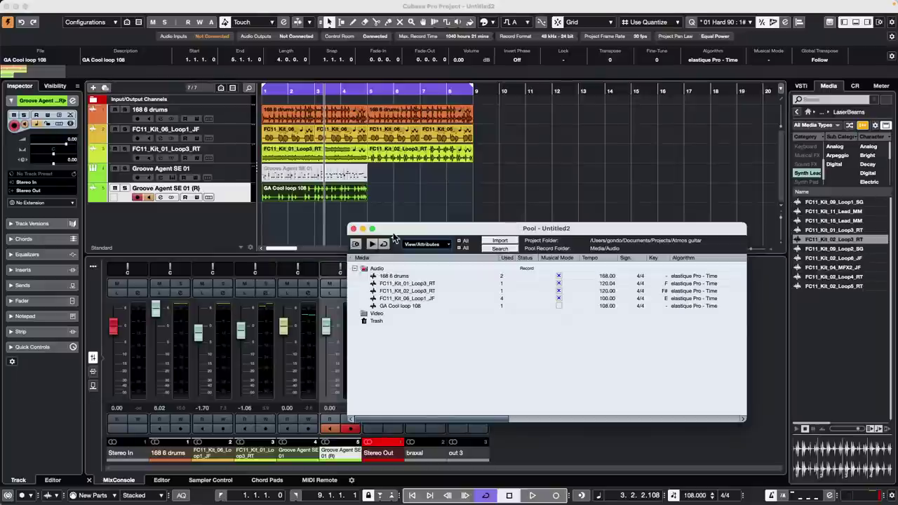
left_click(402, 307)
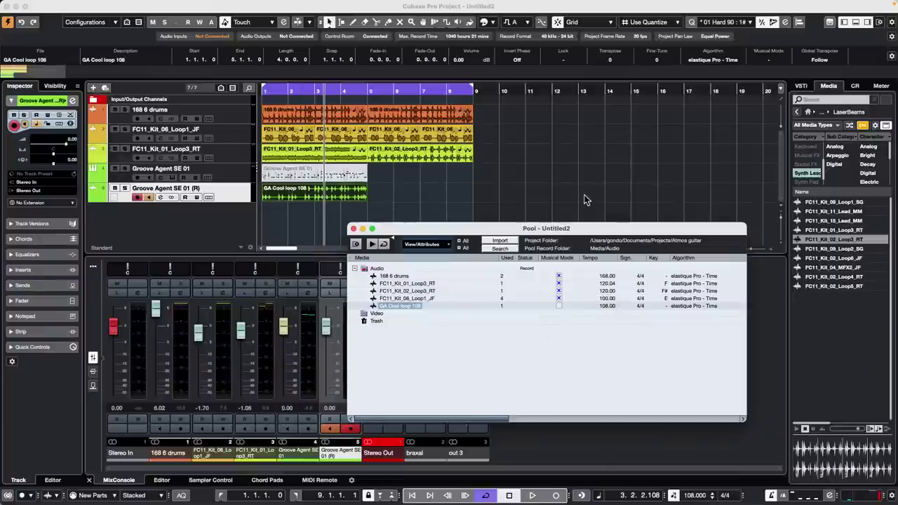
left_click_drag(579, 232, 422, 153)
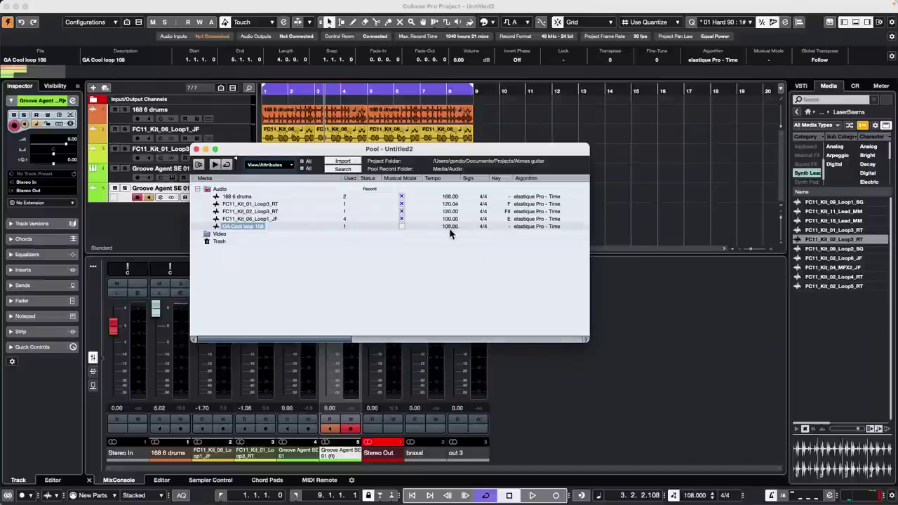
left_click_drag(334, 341, 377, 344)
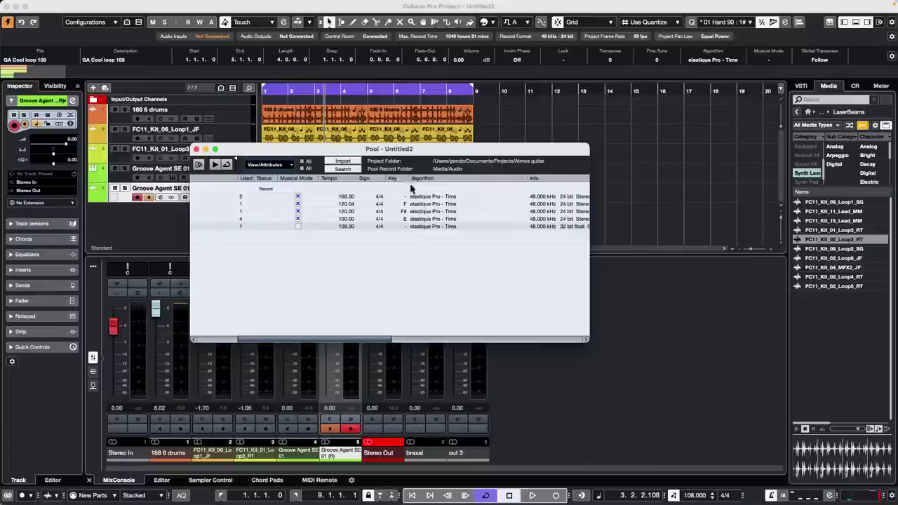
left_click(404, 228)
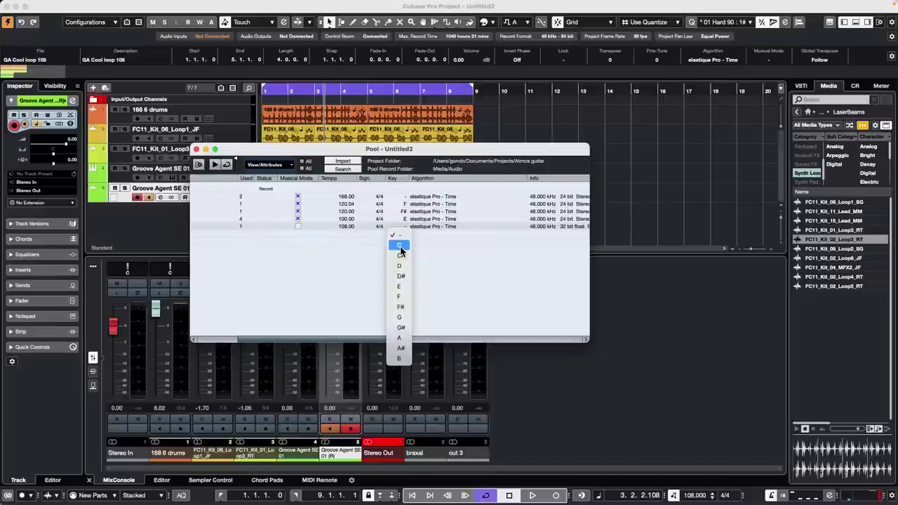
left_click(399, 245)
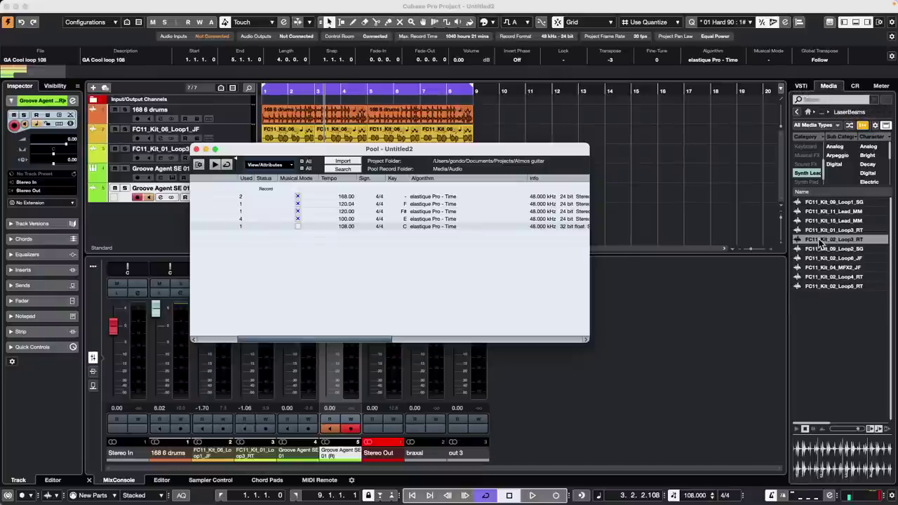
Leave the loop libraries for the File Browser and expand the Projects folder under Documents
left_click(800, 116)
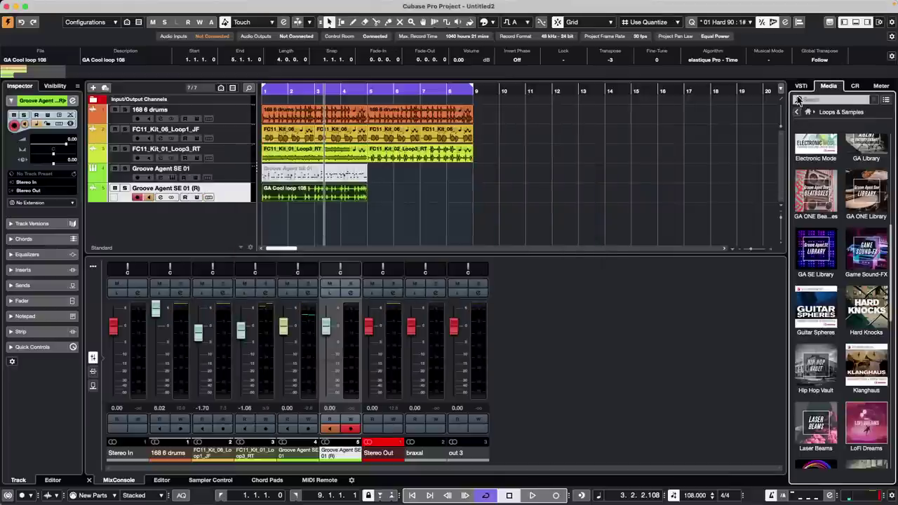
left_click(798, 112)
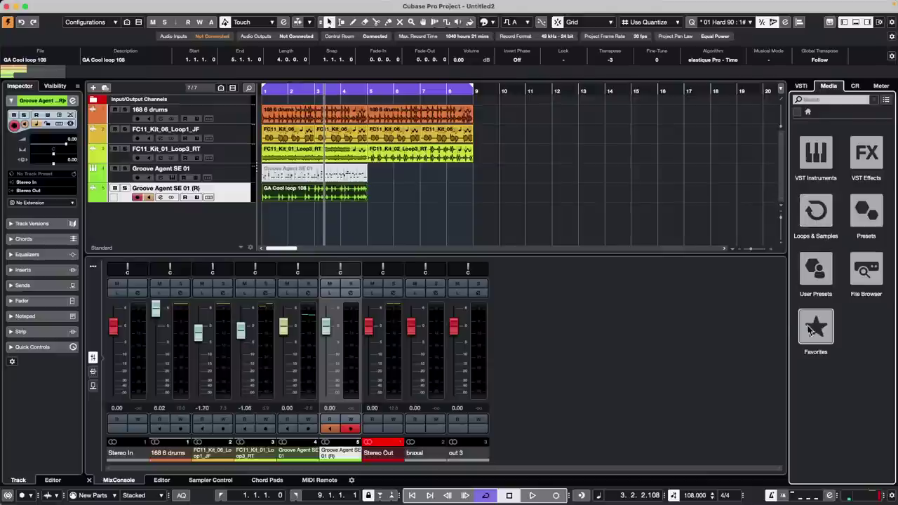
left_click(869, 270)
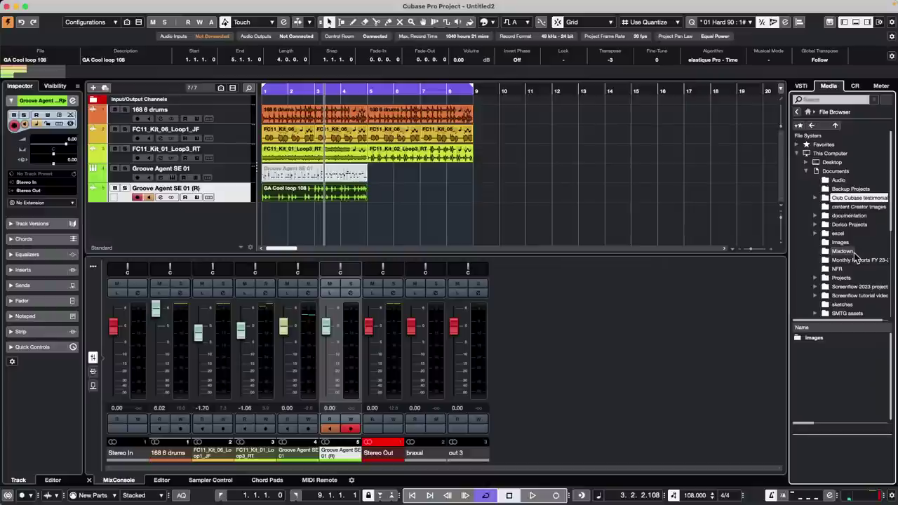
left_click(815, 278)
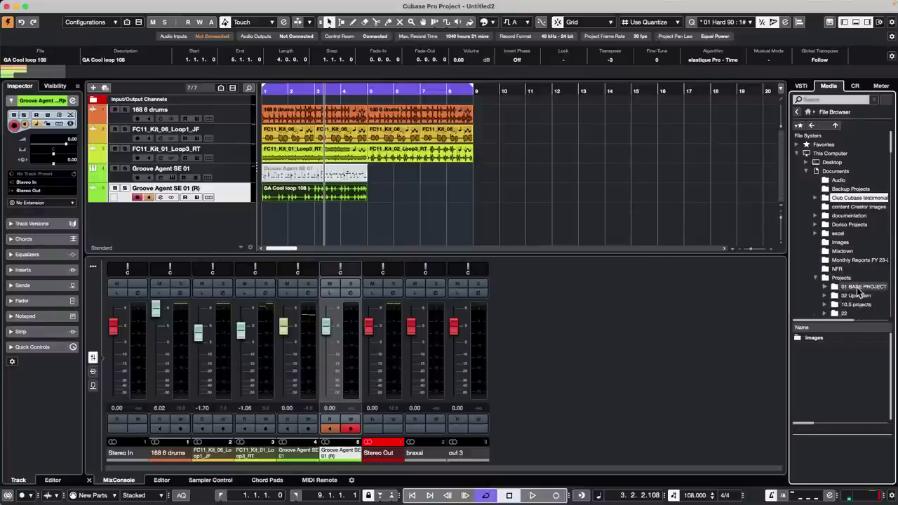
scroll(857, 295, "down", 2)
scroll(857, 298, "down", 4)
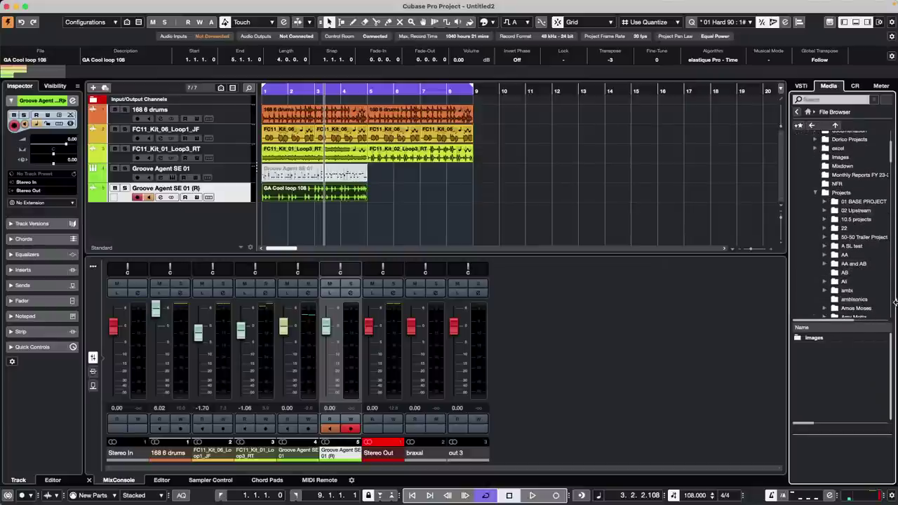
scroll(855, 278, "down", 1)
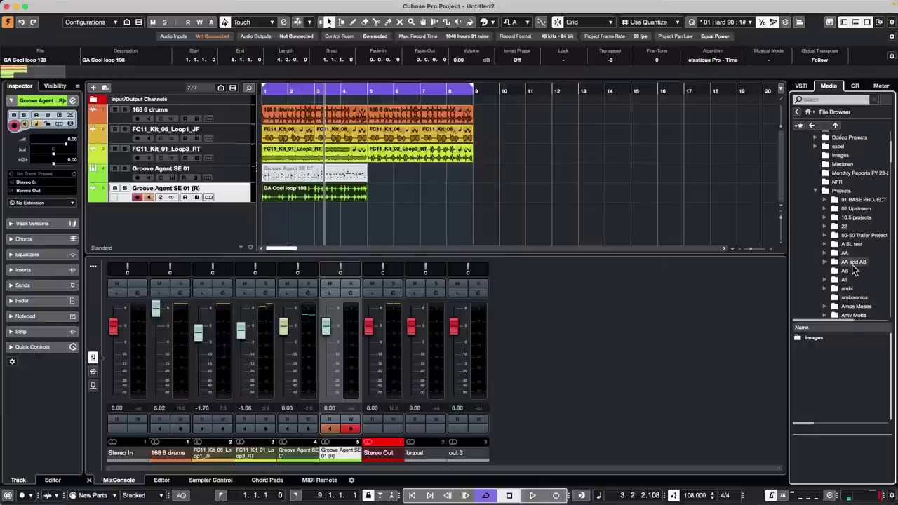
scroll(863, 287, "down", 1)
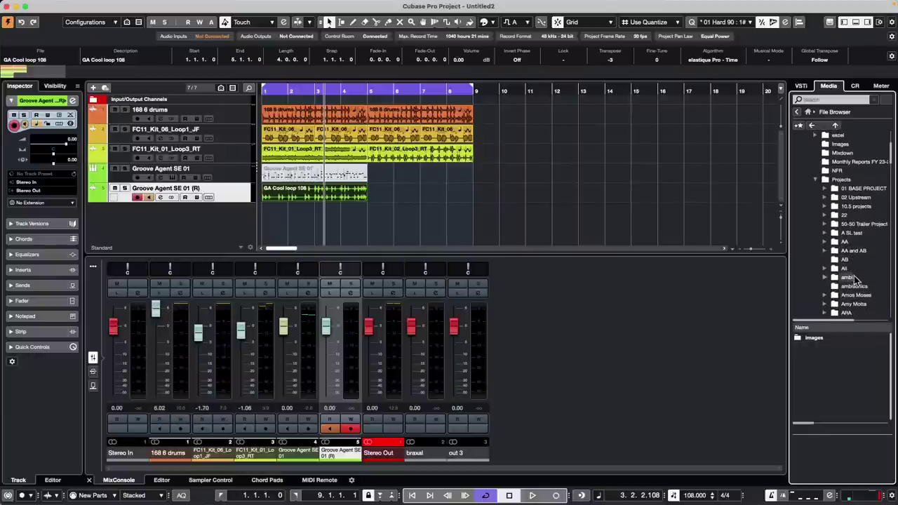
scroll(870, 301, "down", 6)
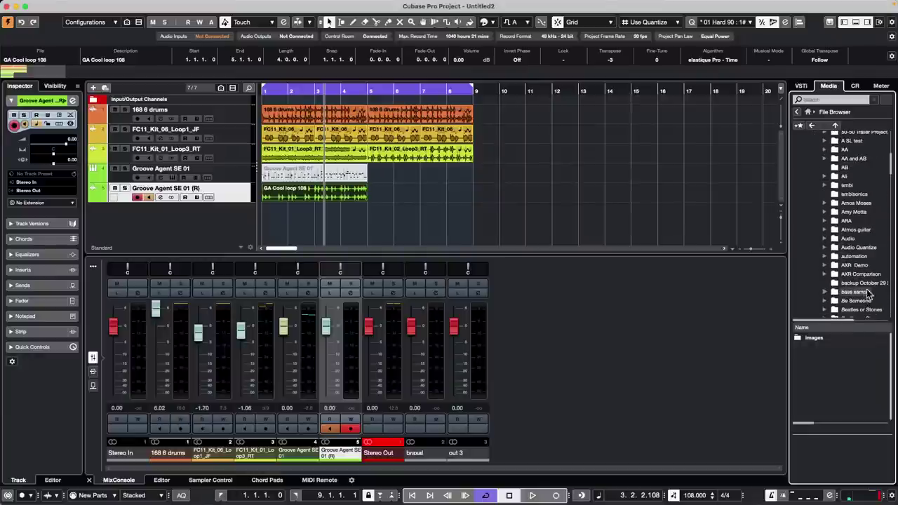
Open the Audio folder of the Be Someone project and insert the 01 95bpm loop on a new track at bar 1
left_click(856, 300)
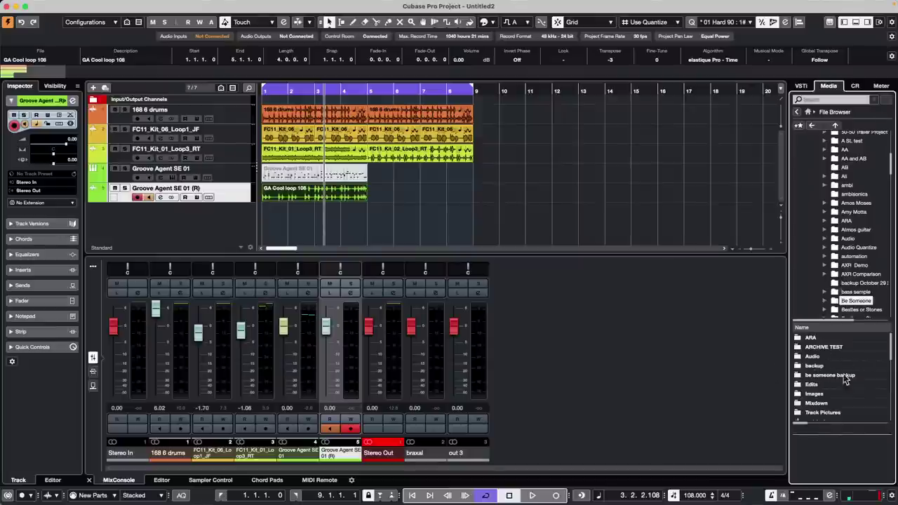
left_click(828, 358)
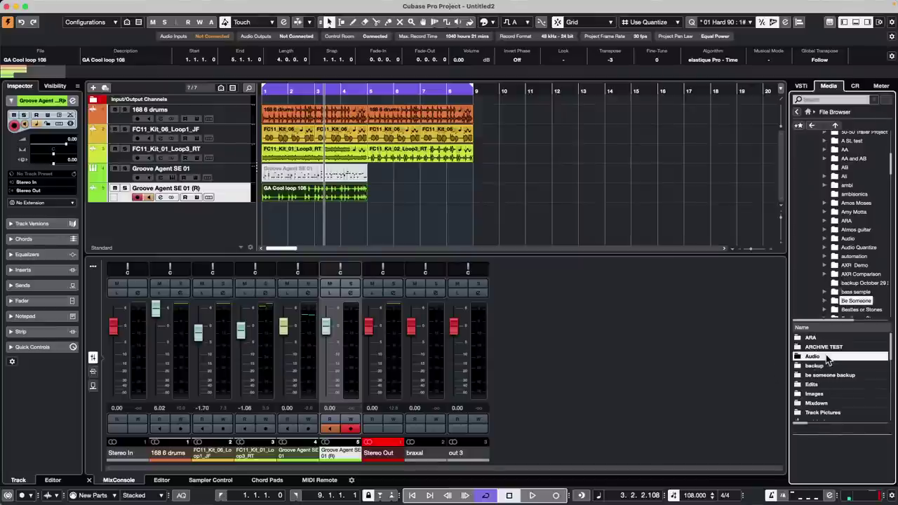
double_click(828, 358)
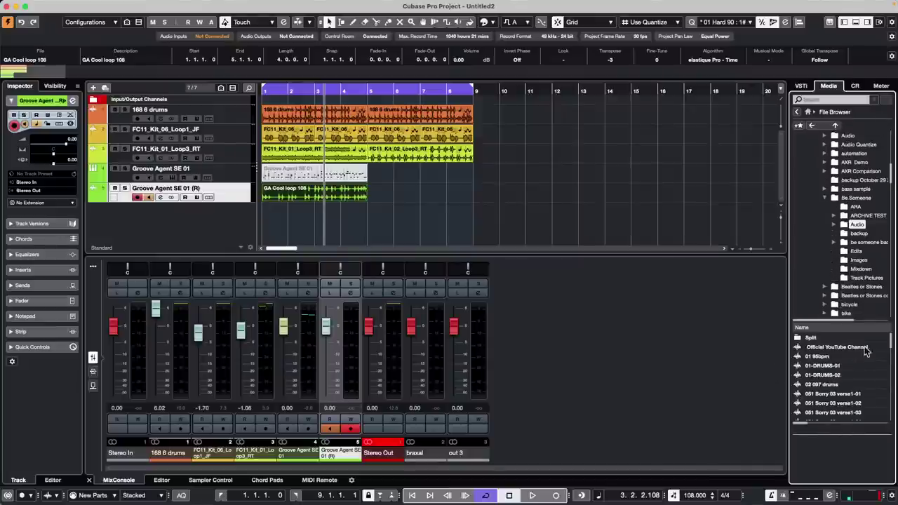
left_click(819, 358)
double_click(820, 356)
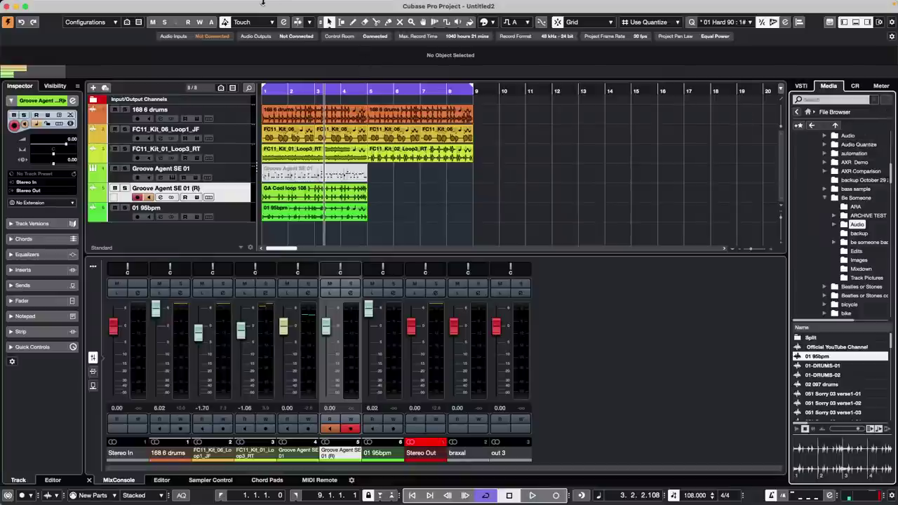
Open the MediaBay window and reposition it over the project
mouse_move(262, 2)
left_click(212, 5)
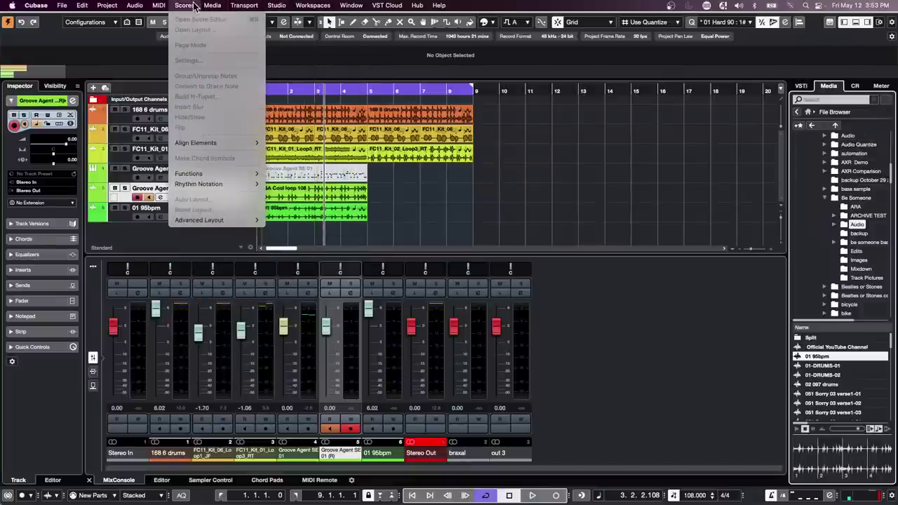
mouse_move(162, 4)
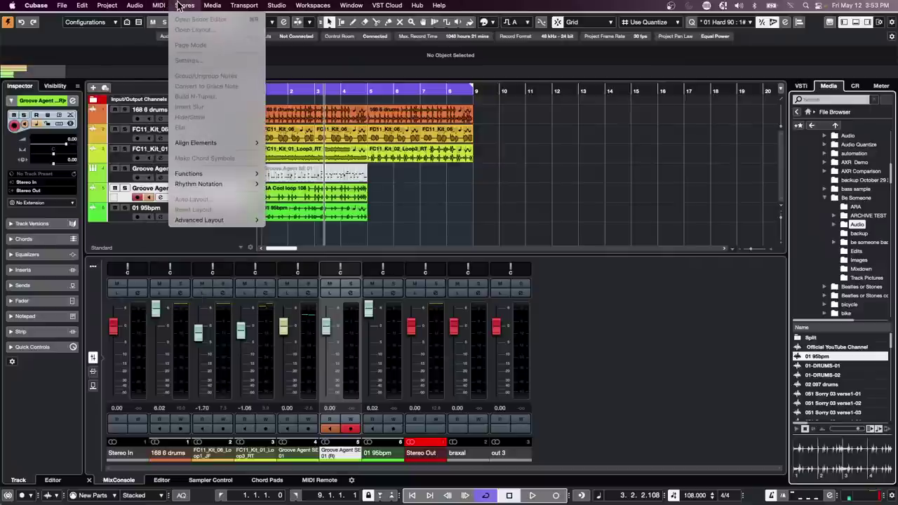
mouse_move(212, 5)
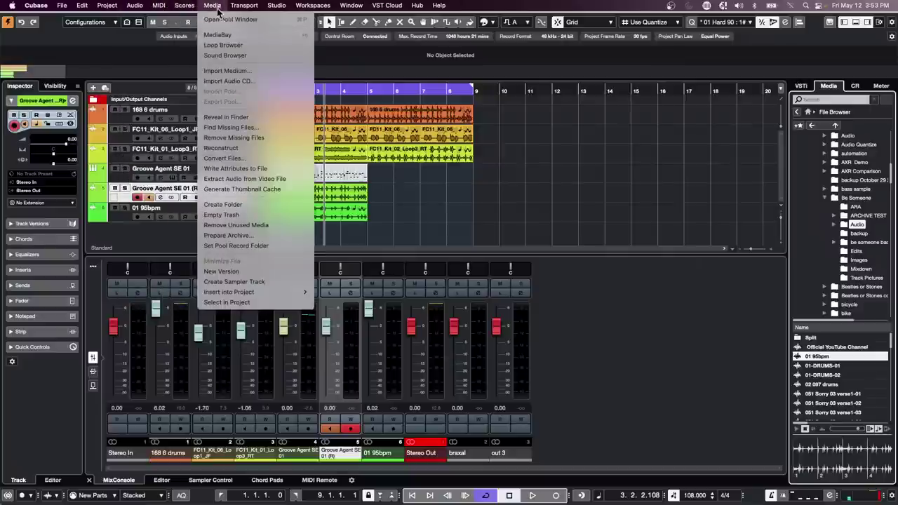
left_click(224, 35)
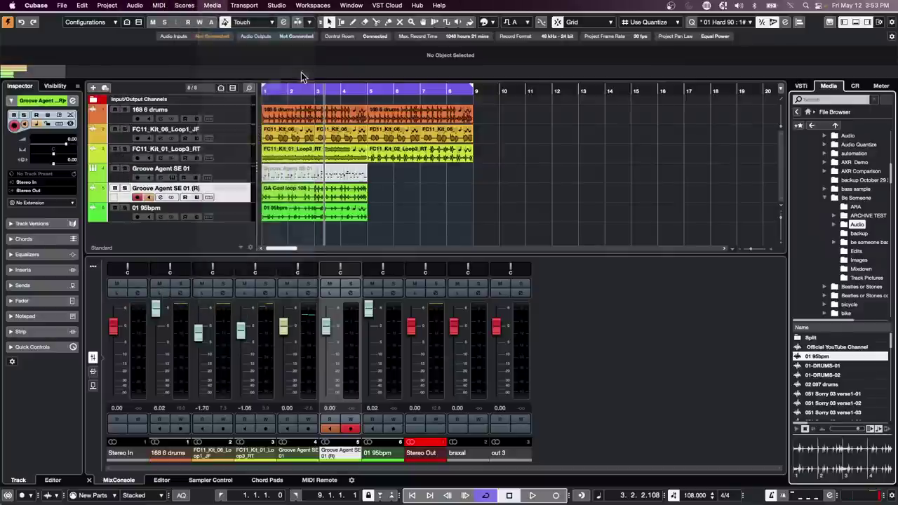
left_click_drag(552, 94, 268, 47)
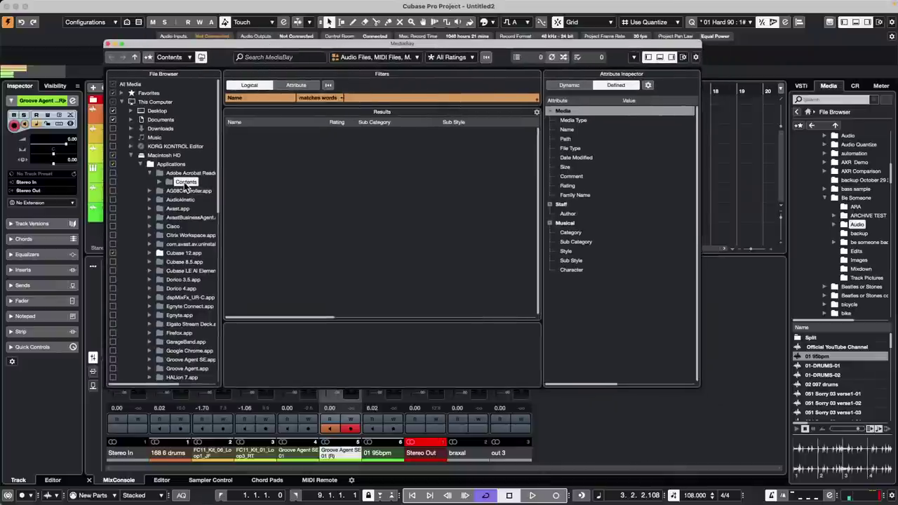
Collapse Applications, browse Documents > Projects > Audio Quantize > Audio in MediaBay, and select the Bass_05 file
left_click(160, 164)
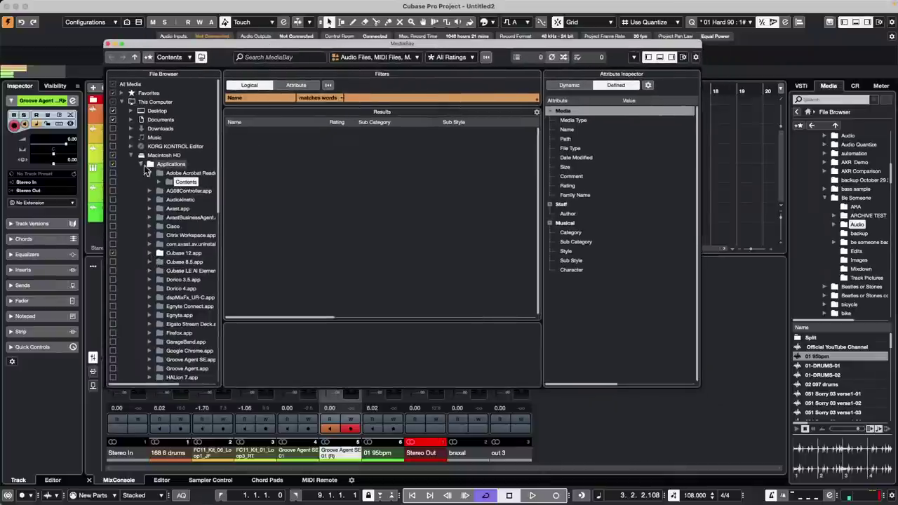
left_click(141, 165)
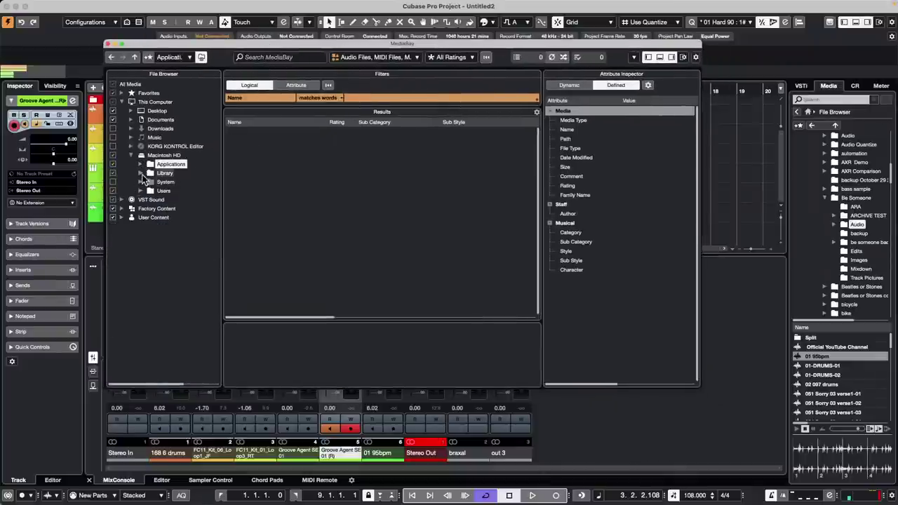
left_click(131, 120)
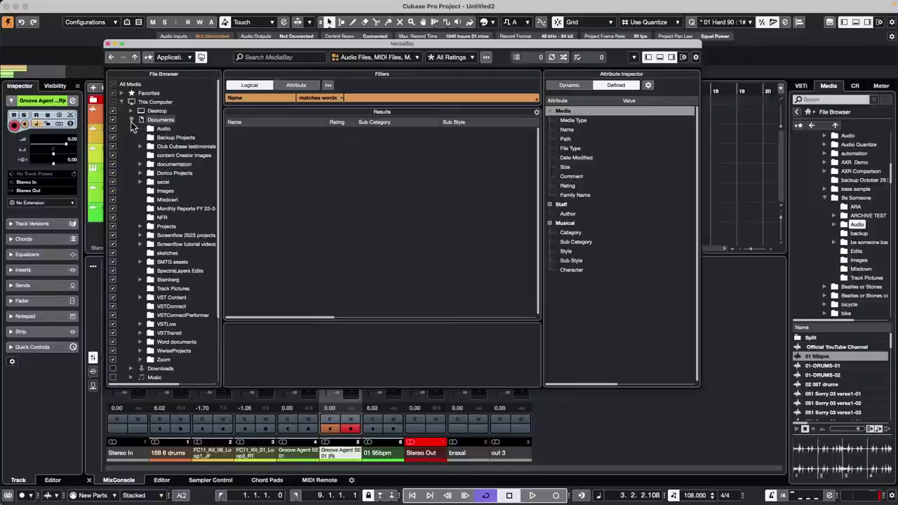
left_click(139, 226)
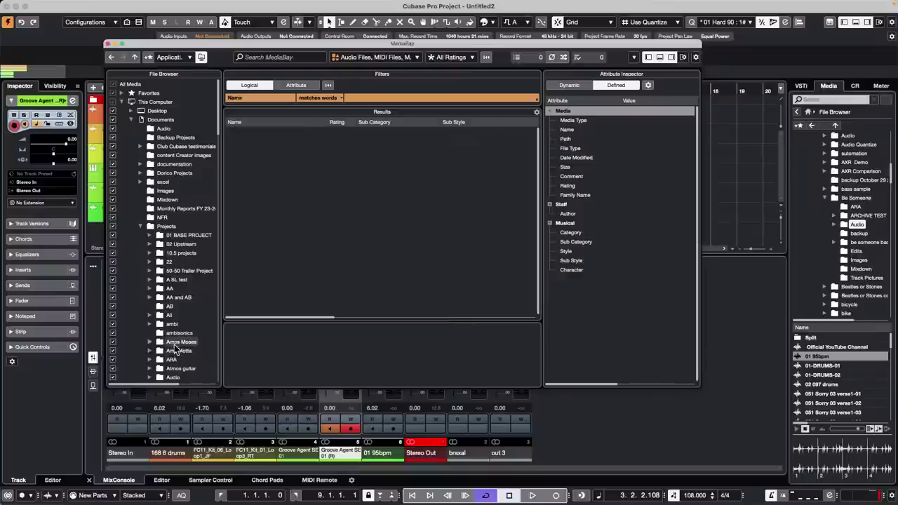
scroll(176, 311, "down", 3)
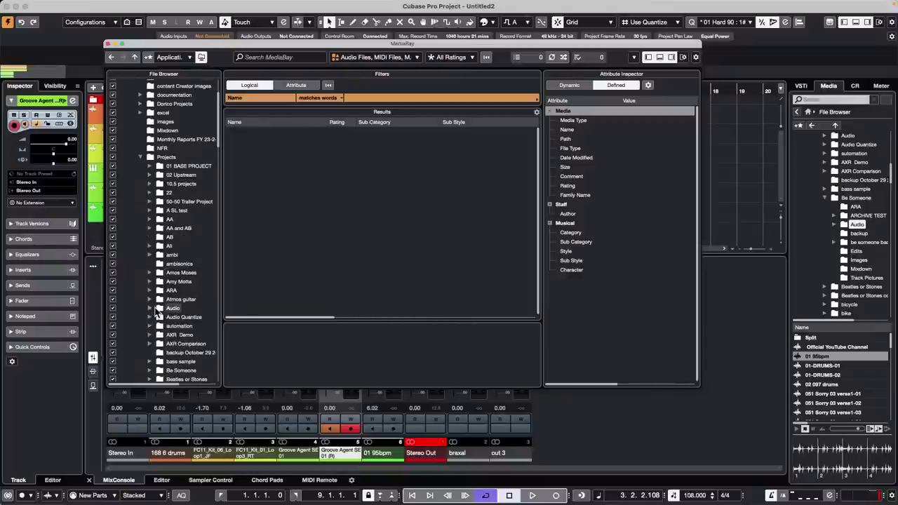
left_click(149, 317)
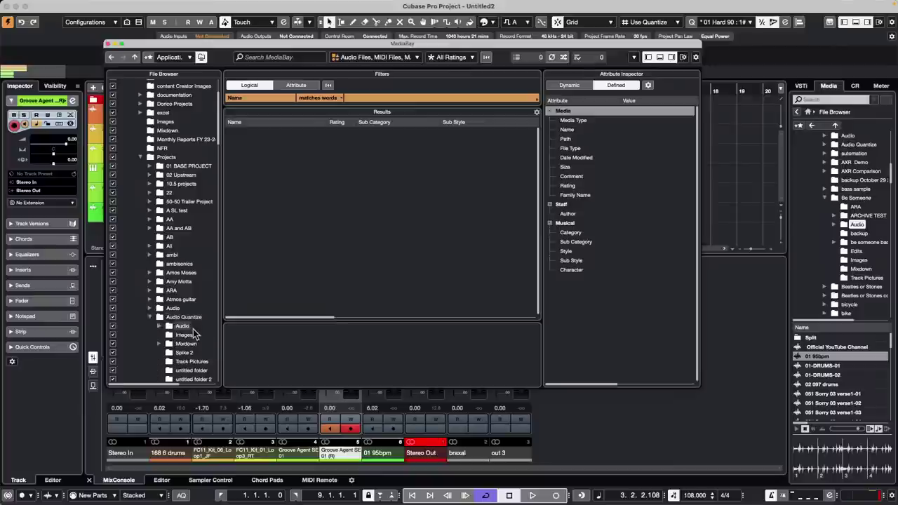
left_click(181, 326)
left_click(254, 254)
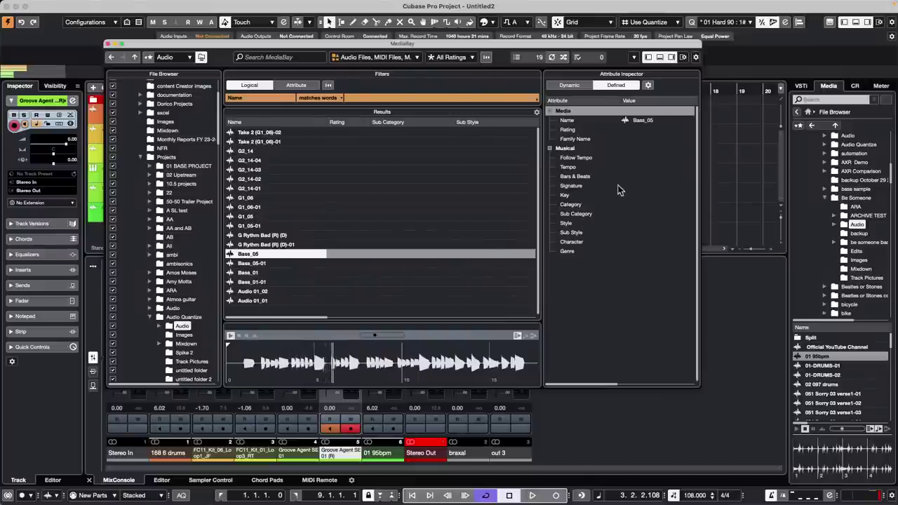
Review which attributes can be shown for audio files in the Attribute Inspector's configuration, then return to the values list
left_click(648, 85)
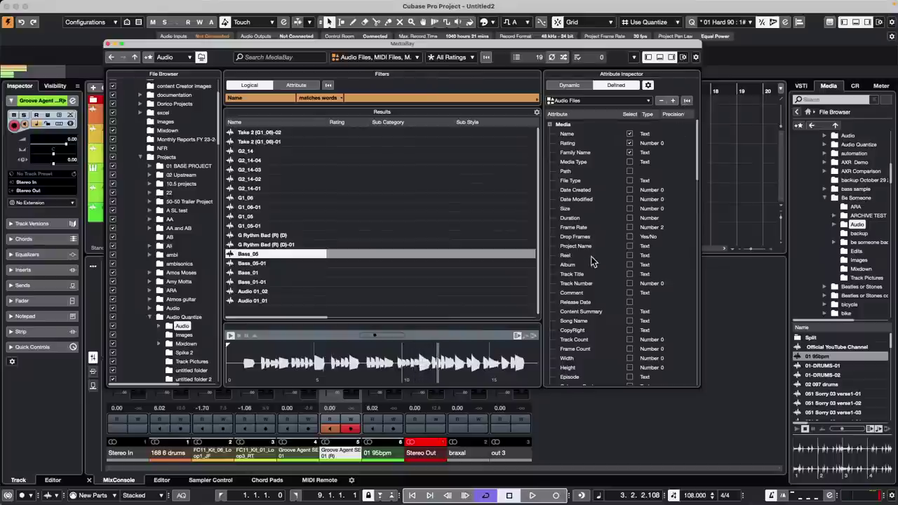
scroll(592, 263, "down", 3)
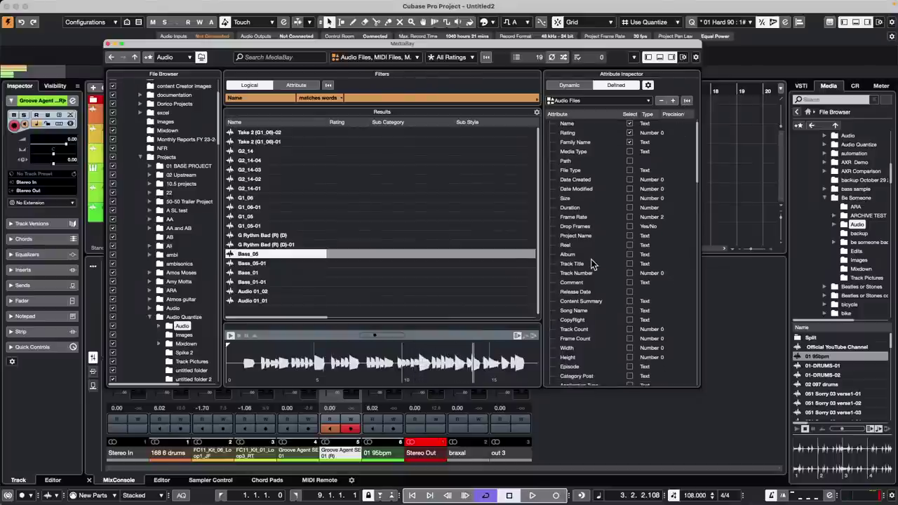
scroll(591, 263, "up", 3)
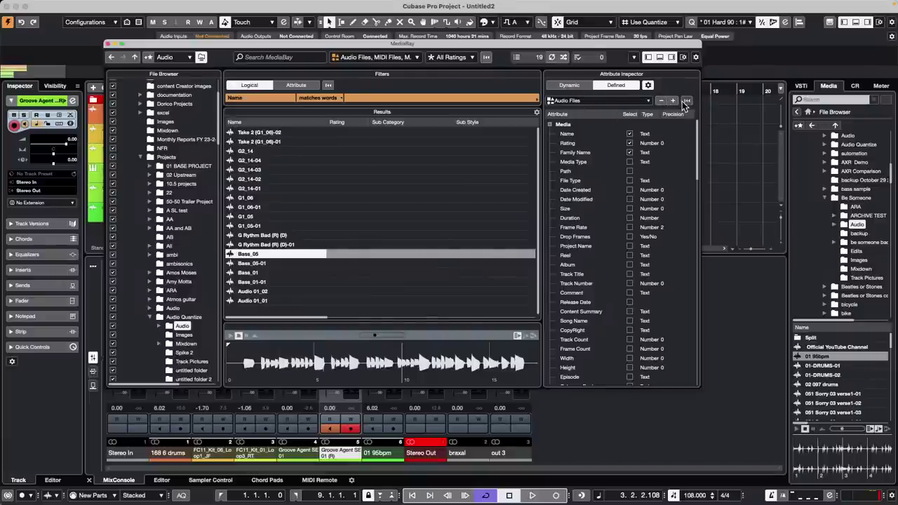
left_click(648, 84)
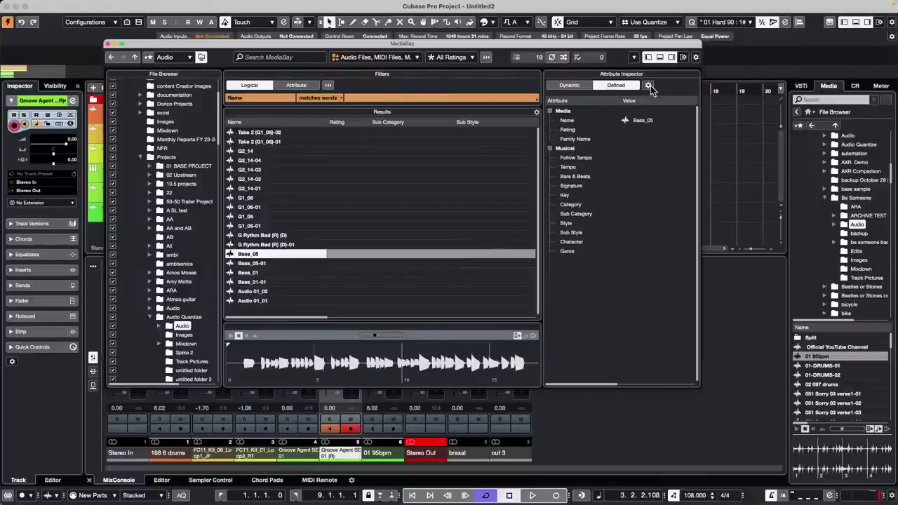
Set the Key attribute of Bass_05 to C and close MediaBay
left_click(585, 159)
left_click(574, 185)
left_click(573, 196)
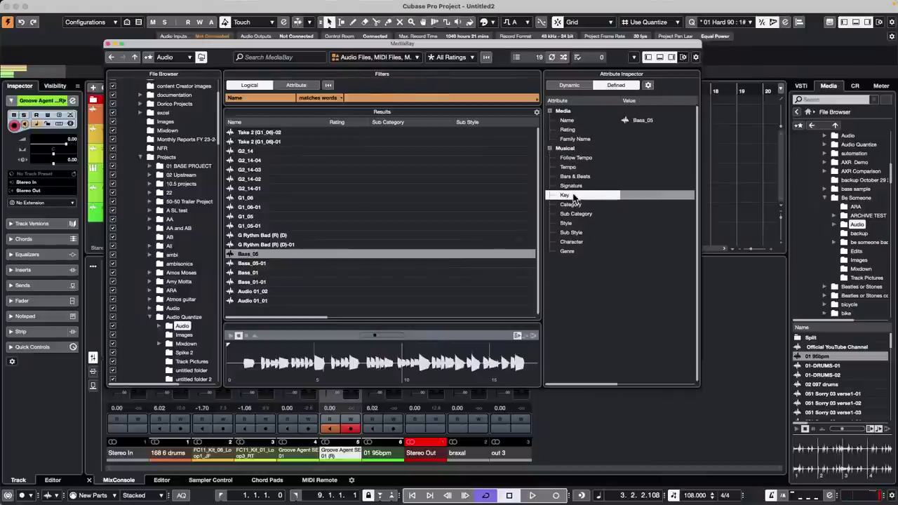
left_click(646, 197)
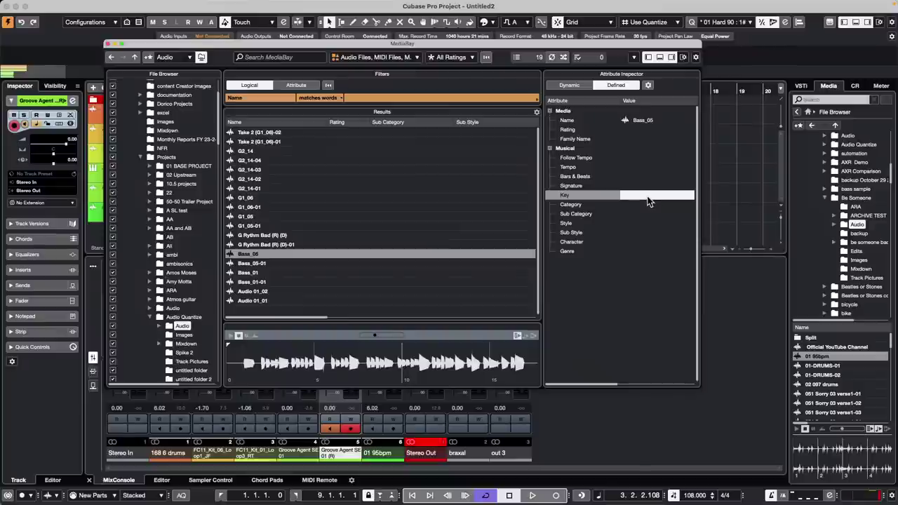
left_click(647, 202)
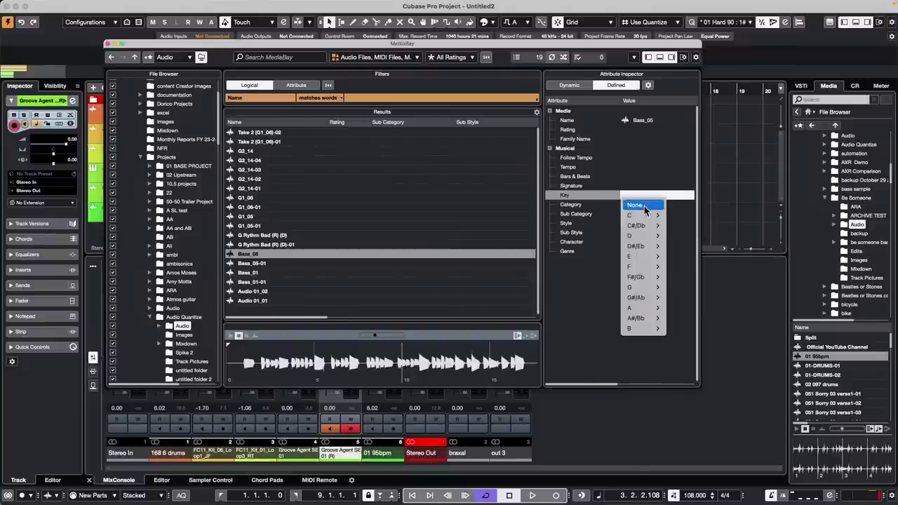
mouse_move(645, 216)
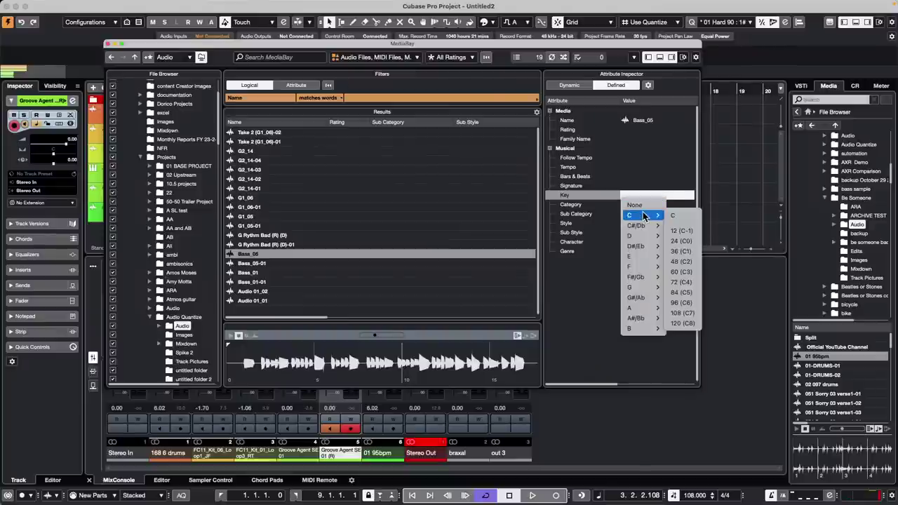
left_click(688, 218)
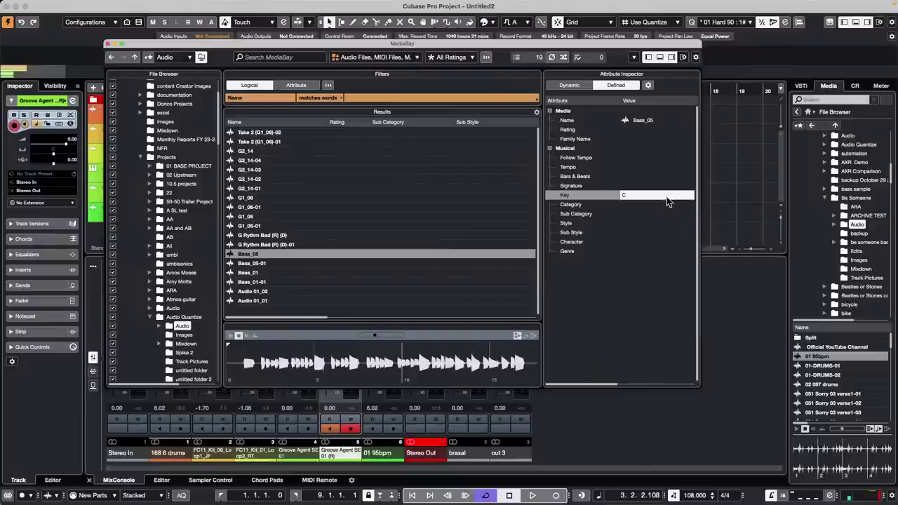
left_click(107, 43)
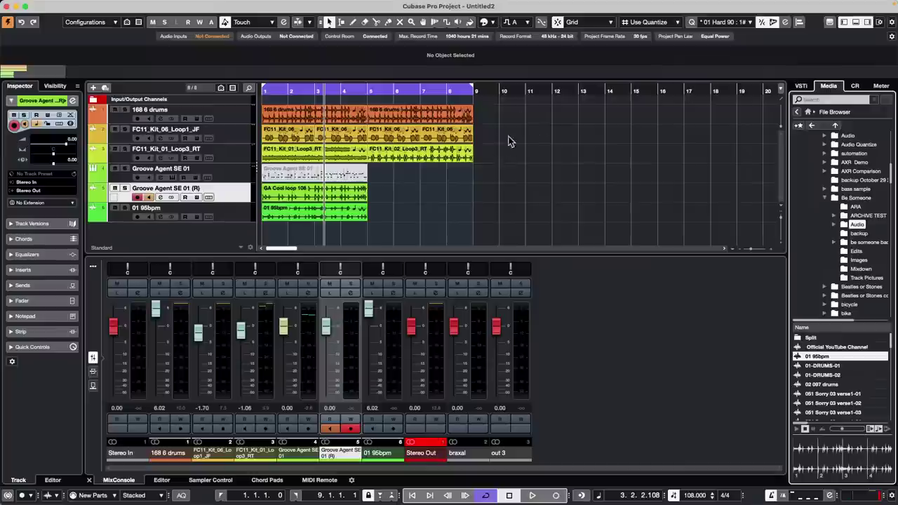
Switch to the Mute tool, toggle the mute state of all events in sweeps, and unmute the FC11_Kit_06 event at bar 7 individually
right_click(503, 157)
left_click(573, 157)
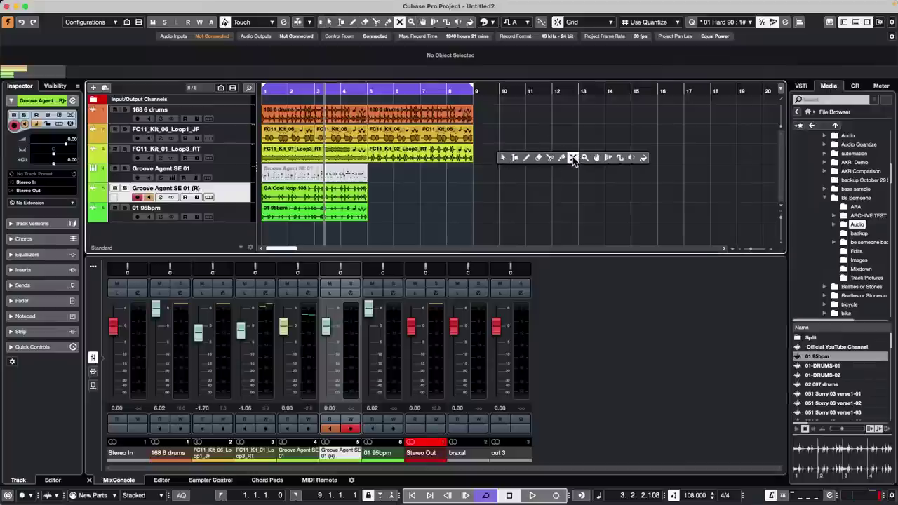
left_click_drag(507, 116, 289, 205)
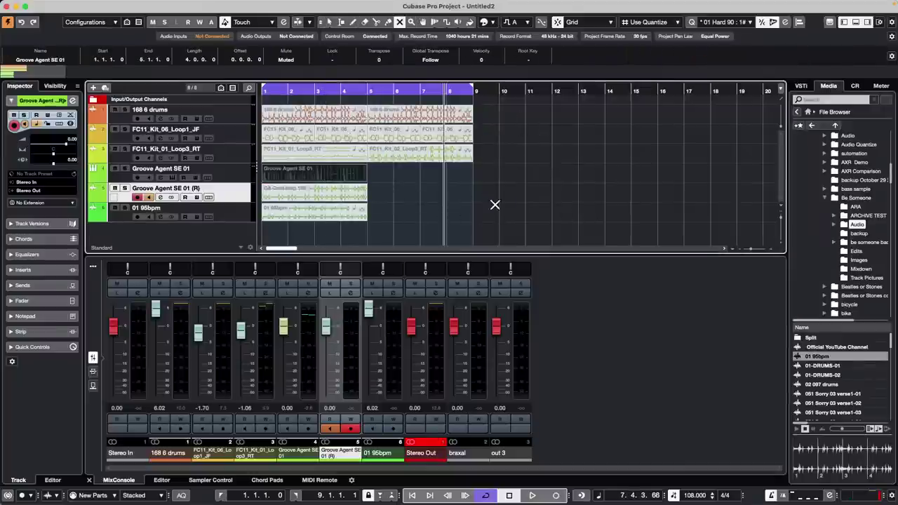
mouse_move(427, 227)
left_mouse_down()
mouse_move(238, 153)
mouse_move(264, 114)
left_mouse_up()
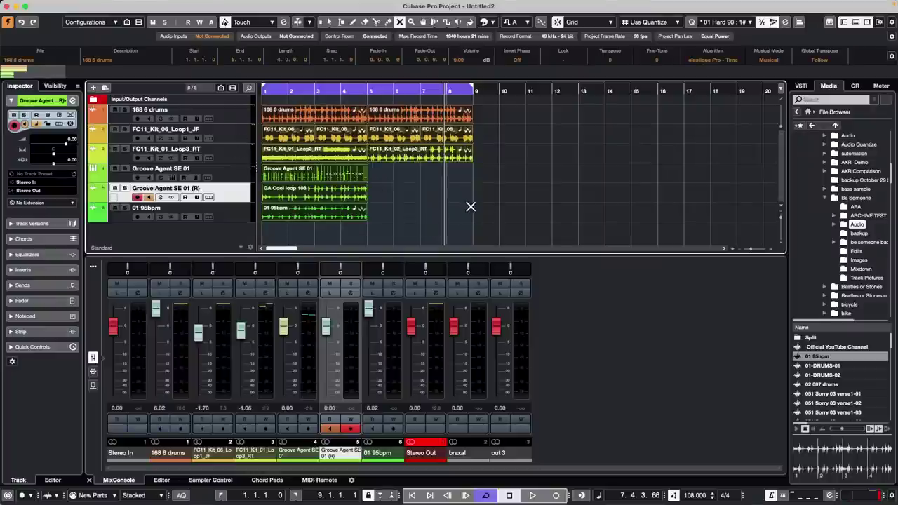
left_click(470, 207)
mouse_move(400, 216)
left_mouse_down()
mouse_move(343, 203)
mouse_move(283, 102)
left_mouse_up()
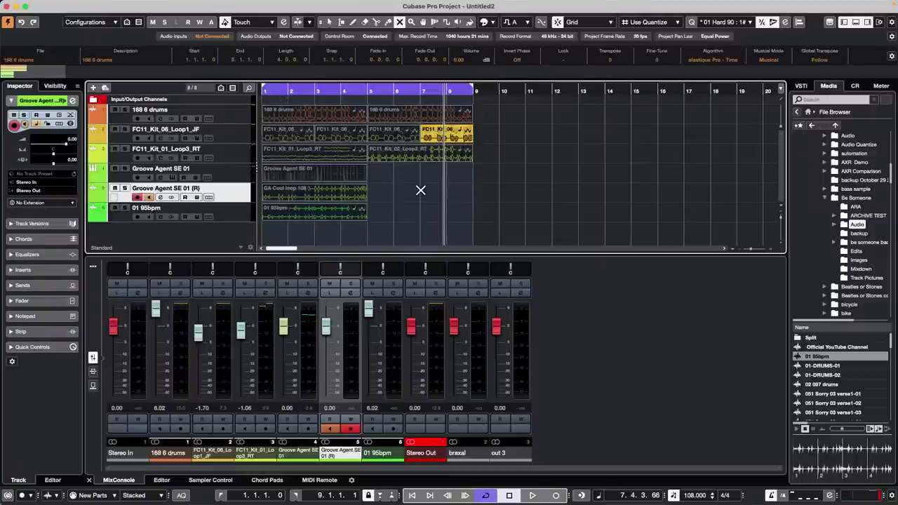
left_click(422, 191)
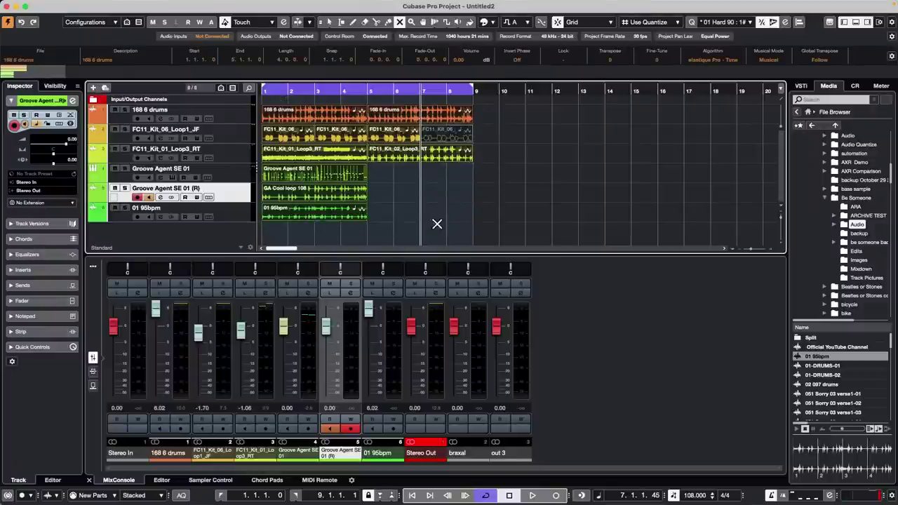
left_click(464, 135)
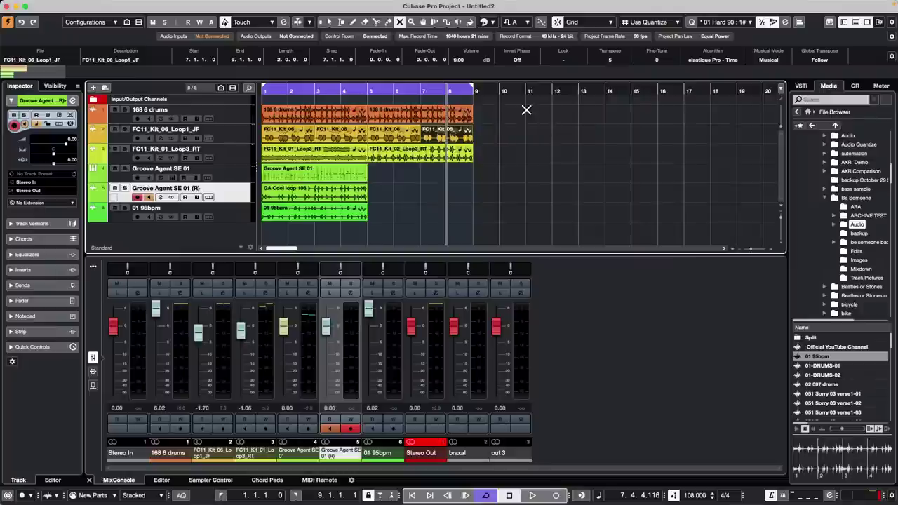
Demonstrate muting and unmuting all events across the tracks in continuous passes, correcting the FC11_Kit_06 event at bar 7
left_click_drag(524, 113, 272, 236)
left_click(449, 216)
left_click_drag(487, 216, 193, 95)
left_click(437, 190)
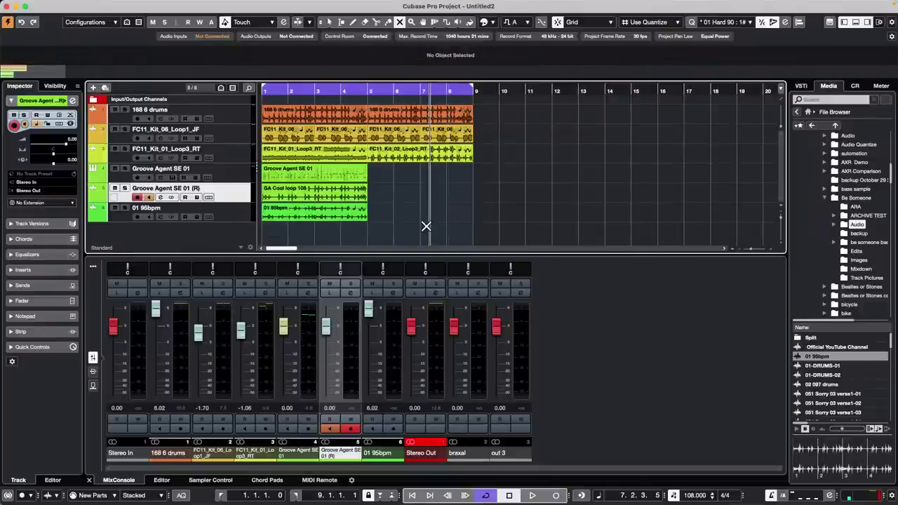
left_click_drag(425, 226, 265, 134)
left_click(485, 215)
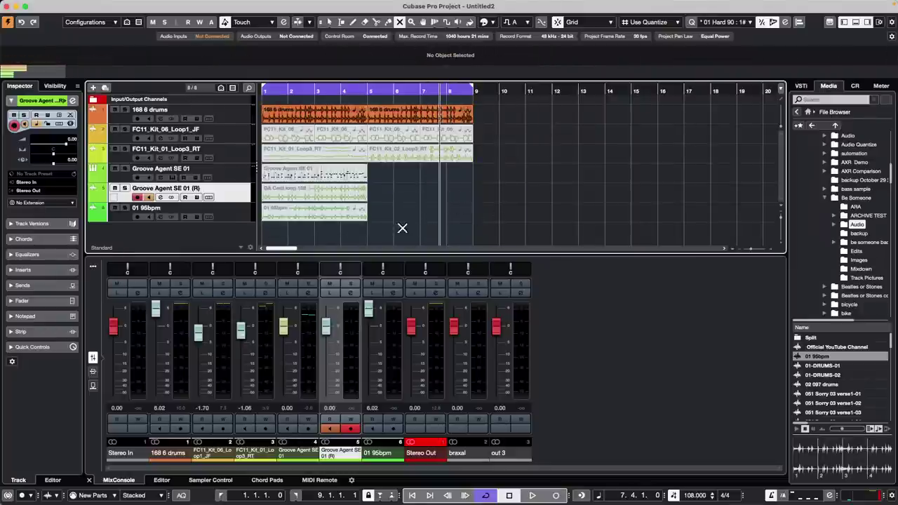
left_click_drag(400, 226, 301, 136)
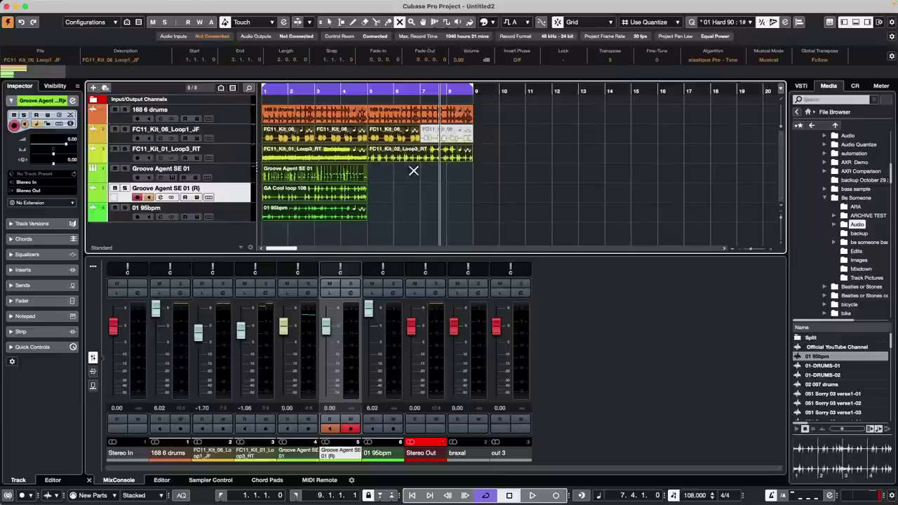
left_click(456, 137)
left_click(445, 189)
Mute and unmute all events once more, and select every track from 168 6 drums to 01 95bpm
left_click_drag(466, 219, 213, 112)
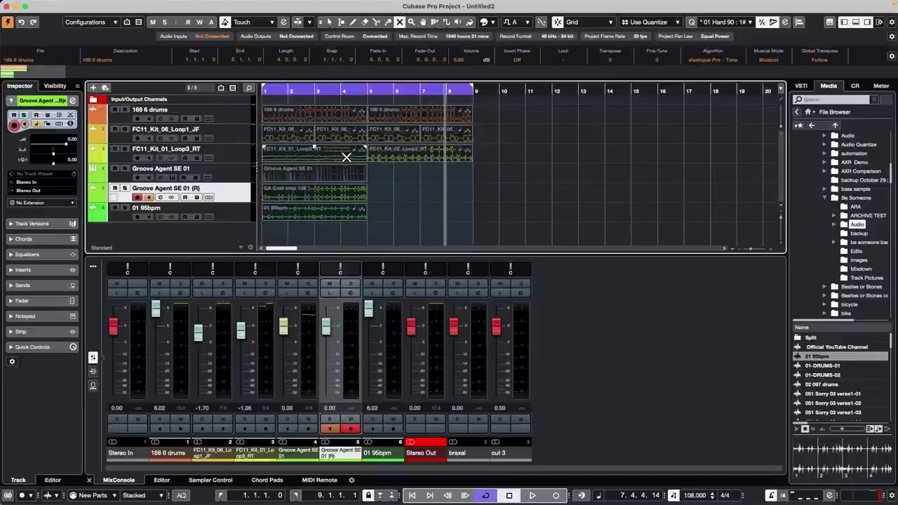
left_click(426, 185)
left_click_drag(487, 220, 232, 86)
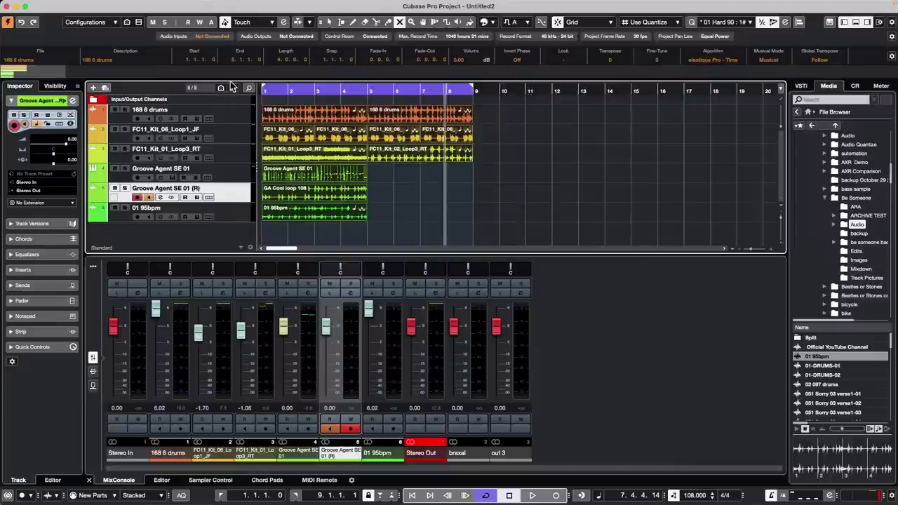
left_click(236, 113)
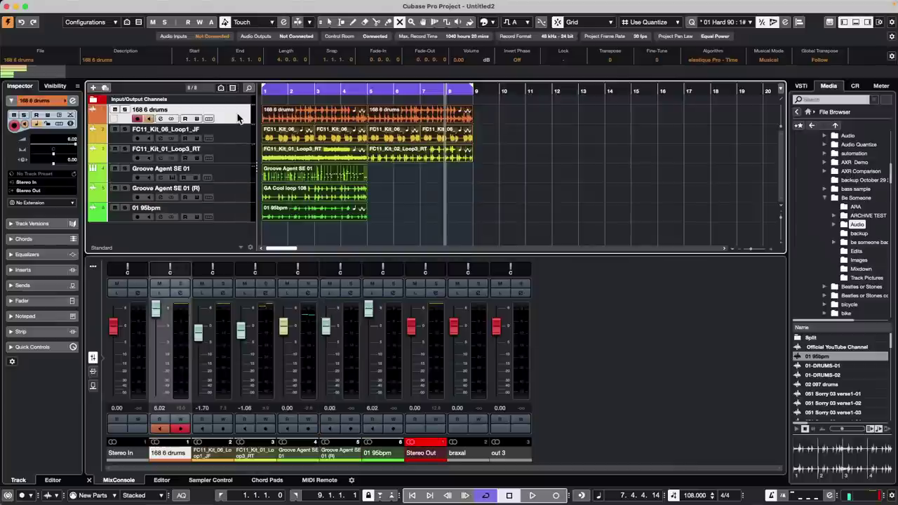
left_click(239, 218, "shift")
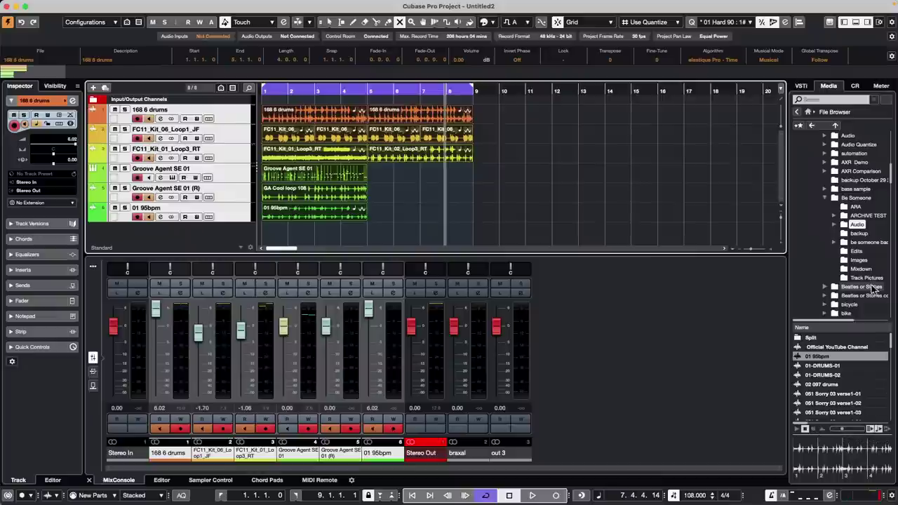
Browse to the DrumLoops set in Loops & Samples and place 075 2 drums on the 01 95bpm track at about bar 13
left_click(853, 86)
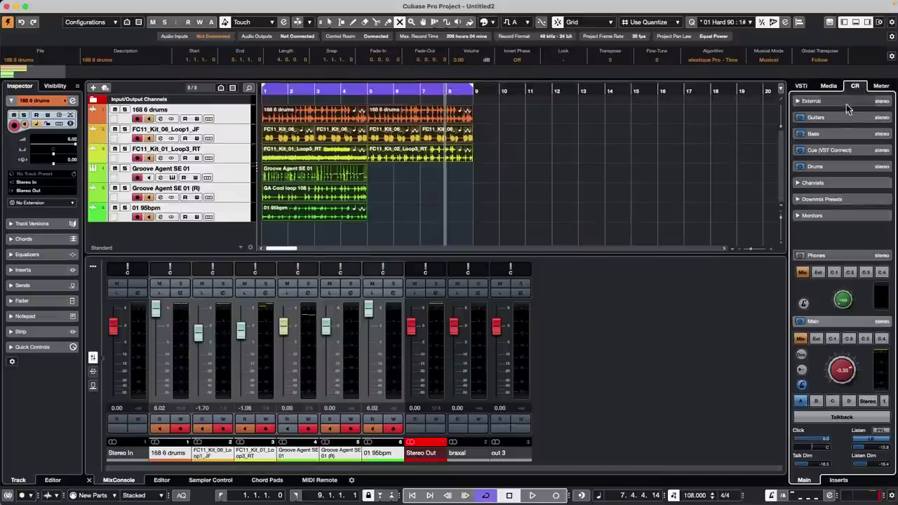
left_click(830, 87)
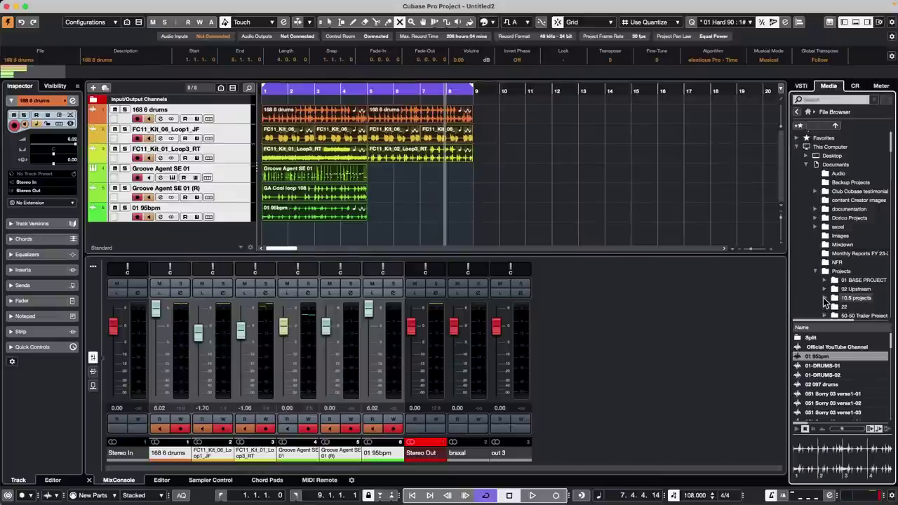
left_click(809, 113)
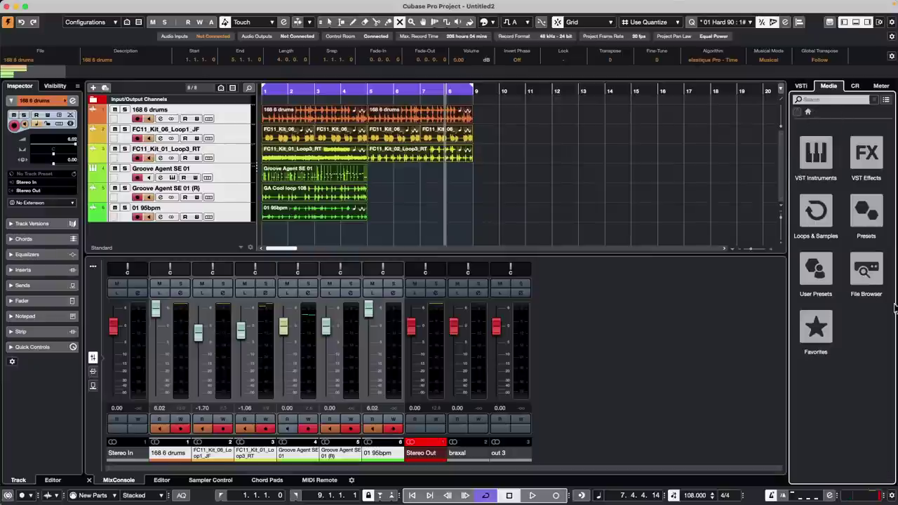
left_click(821, 217)
left_click(867, 342)
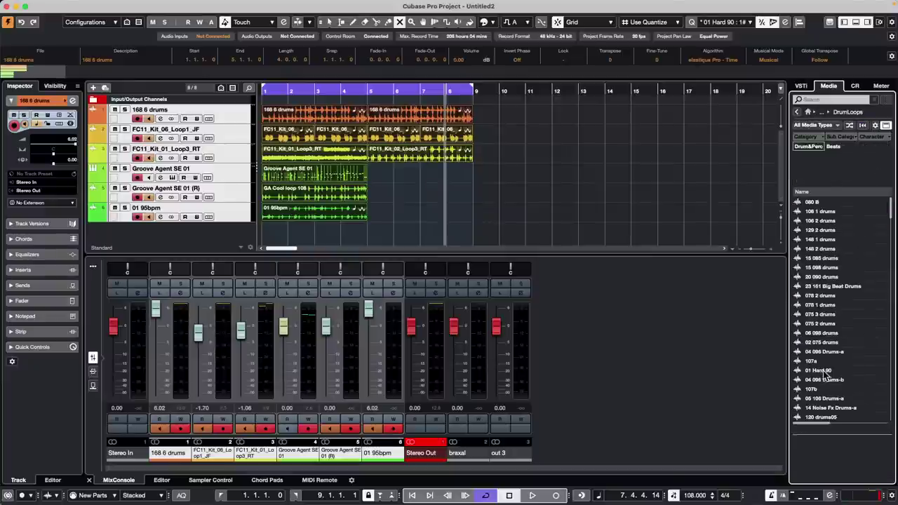
left_click(823, 324)
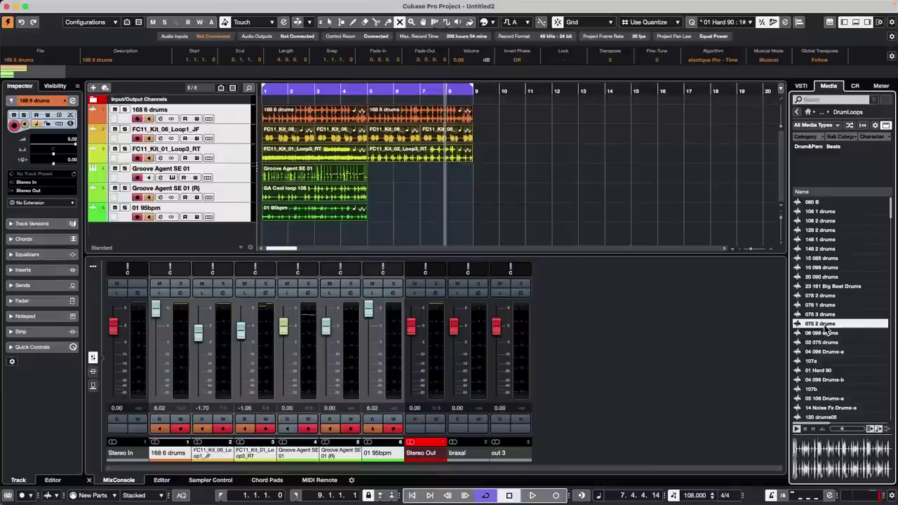
left_click_drag(822, 324, 597, 232)
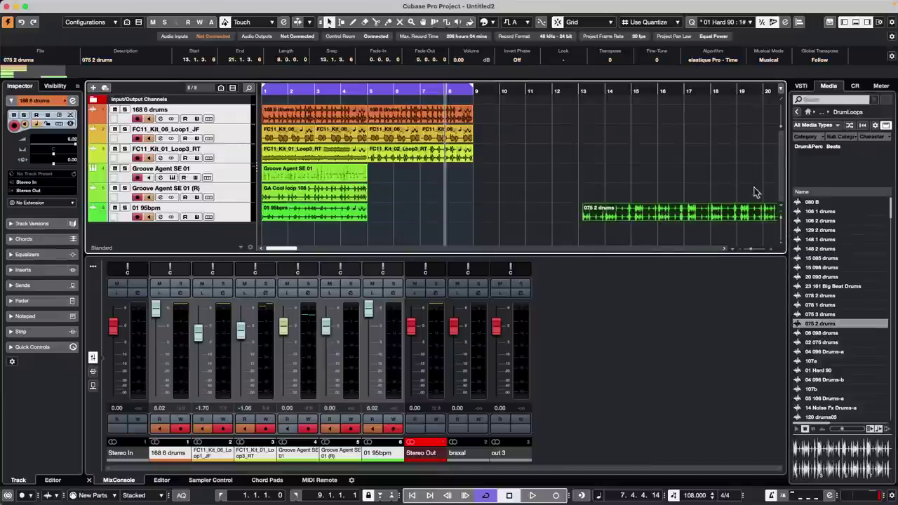
Turn off beat alignment for previews, then add 04 096 Drums-b to Groove Agent SE 01 (R) near bar 13 and 107a to a new track near bar 5
left_click(880, 429)
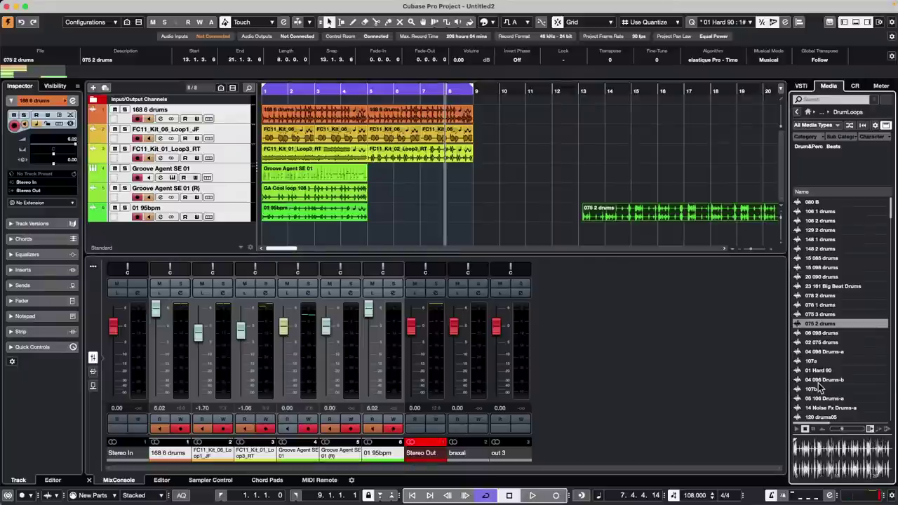
left_click_drag(807, 379, 586, 203)
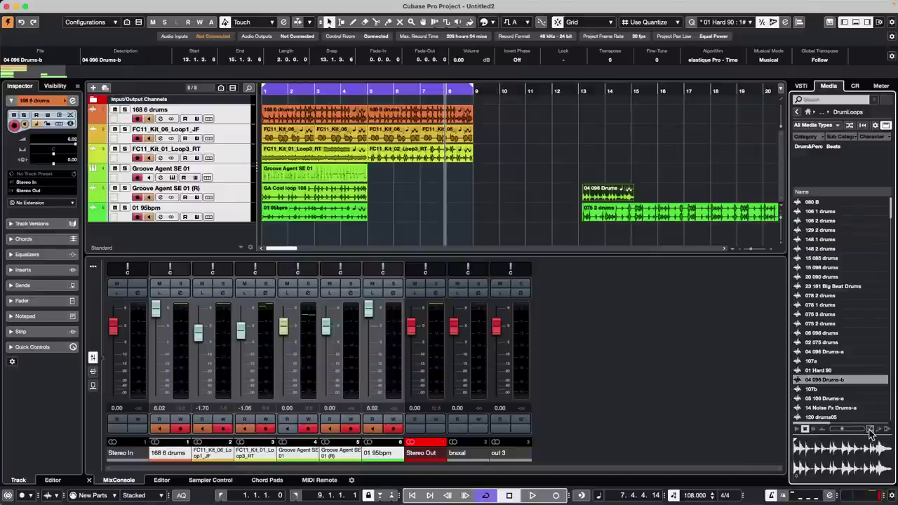
left_click(825, 362)
left_click_drag(826, 370, 358, 239)
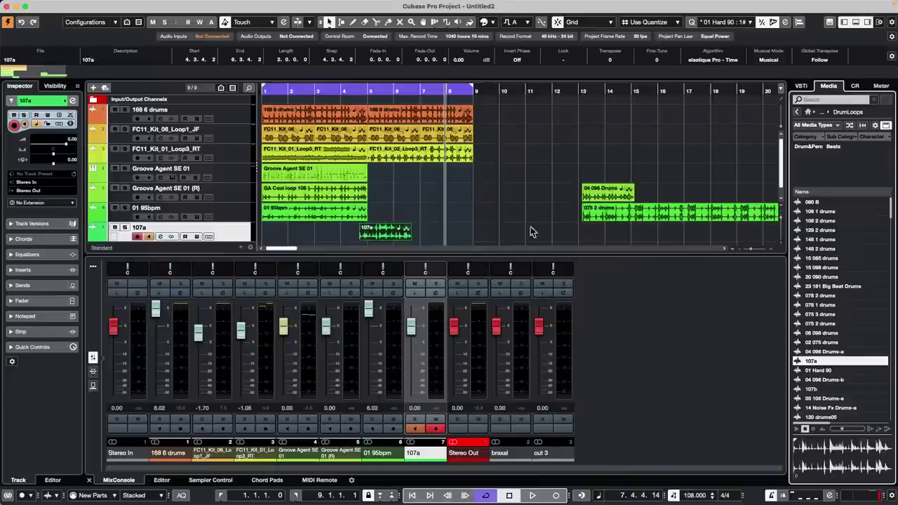
Select the audio events on the three lowest tracks and toggle Musical Mode for them together, leaving it on
left_click_drag(640, 243, 330, 192)
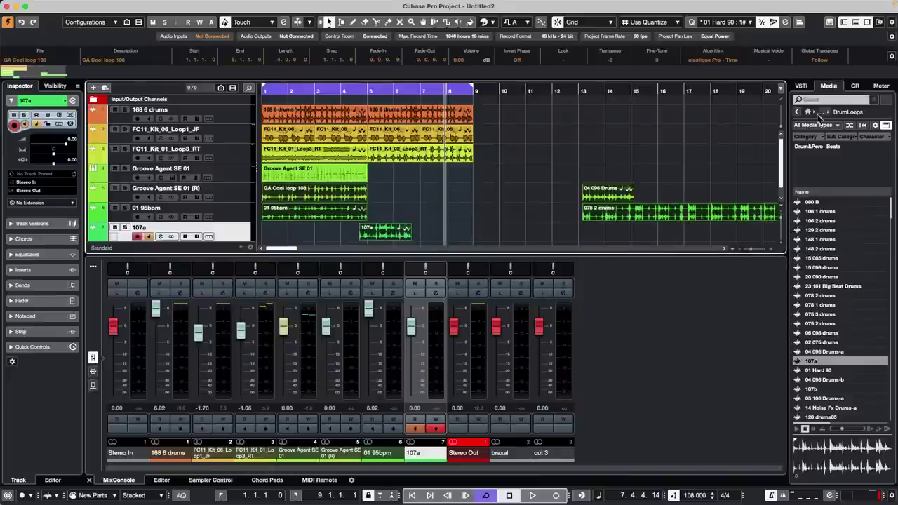
left_click(770, 62)
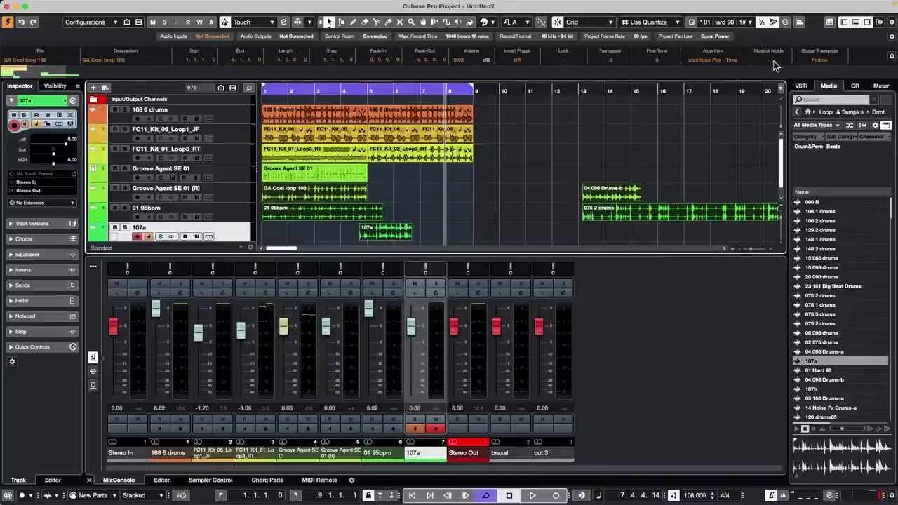
left_click(774, 61)
left_click(775, 61)
left_click(774, 61)
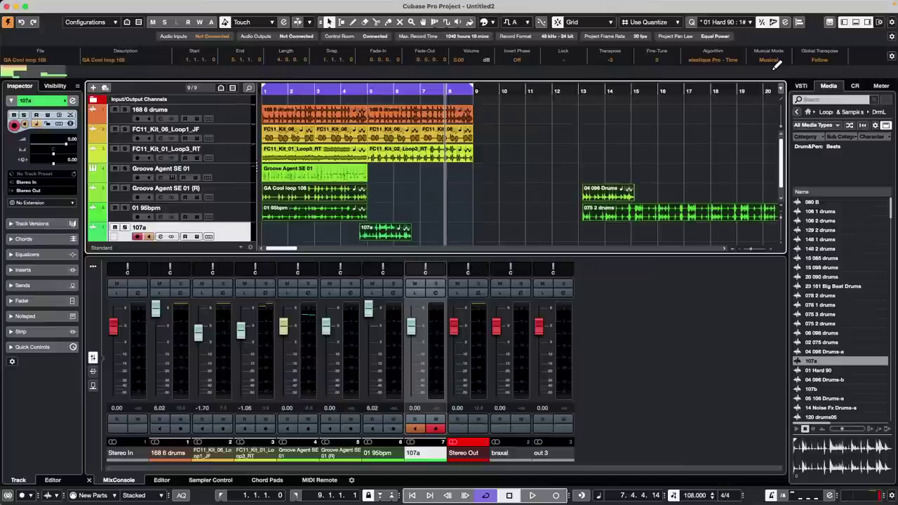
Switch to Safari and search the web for "Steinberg Licensing product list"
mouse_move(261, 499)
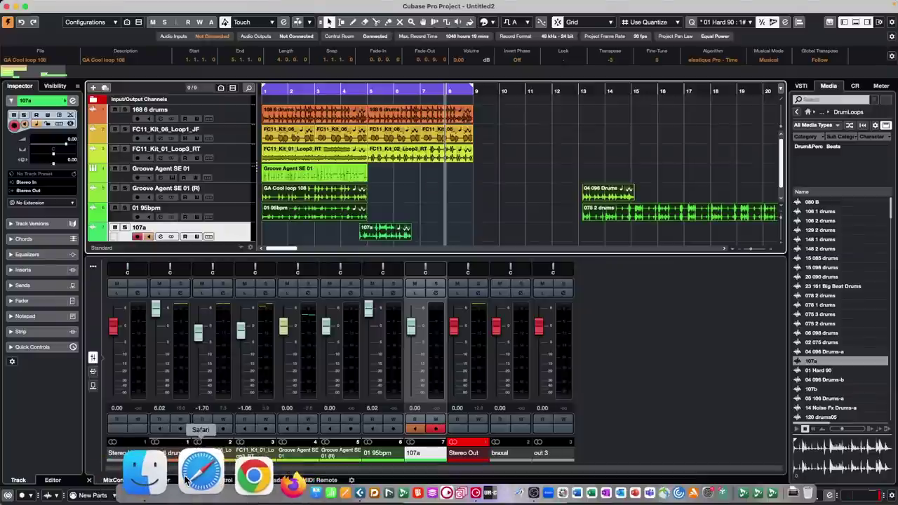
left_click(186, 478)
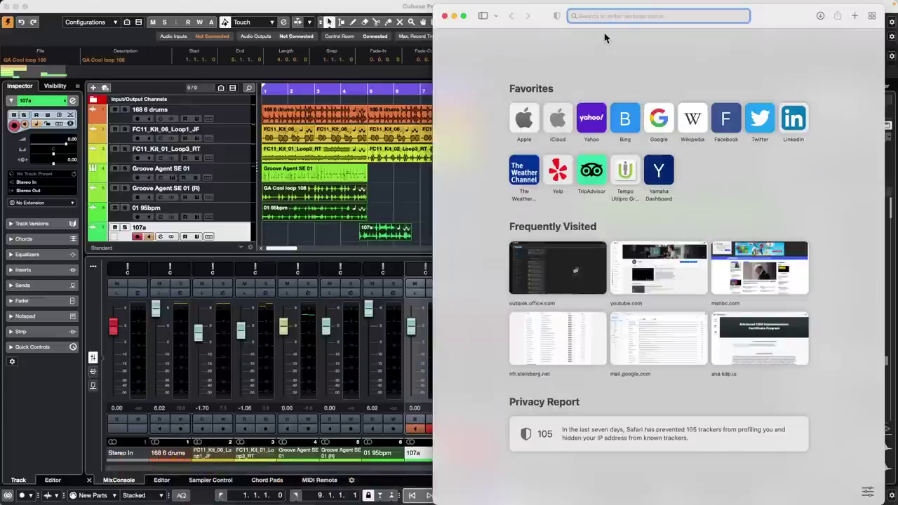
type("S")
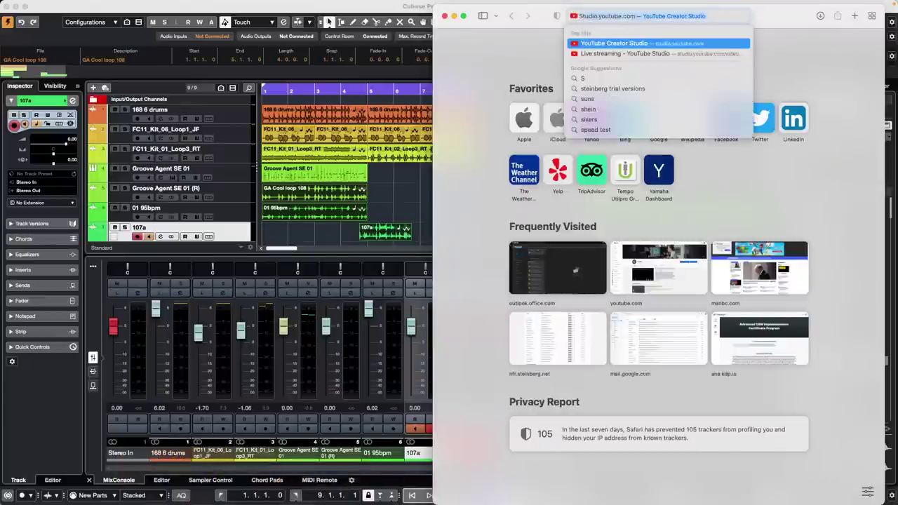
type("teinberg pro")
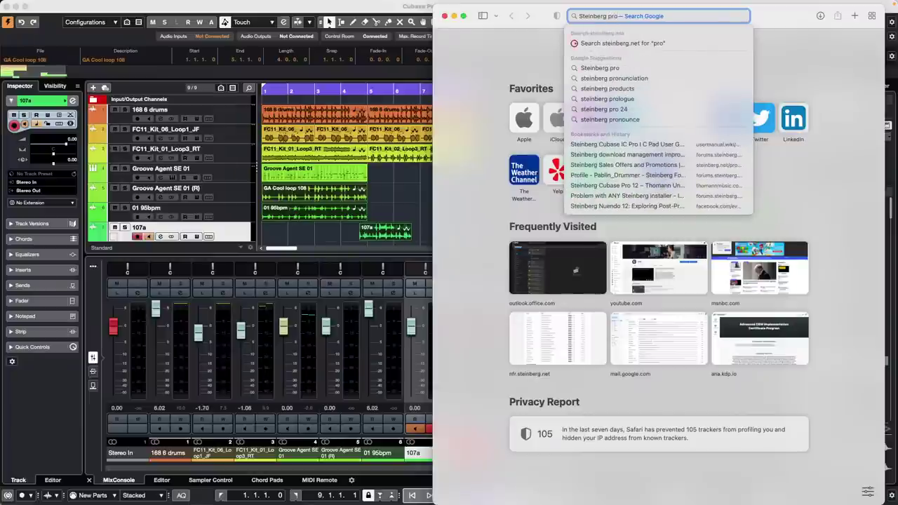
type("duc")
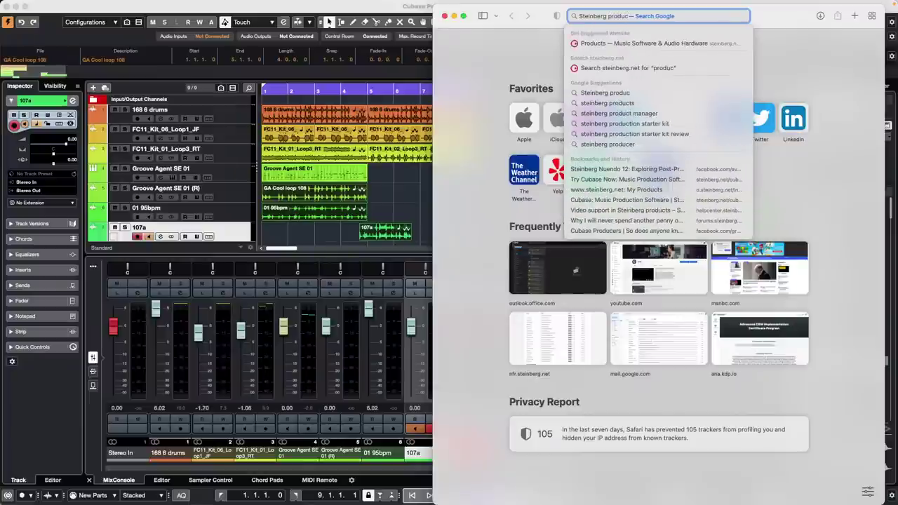
key("BackSpace")
key("BackSpace")
key("BackSpace")
key("BackSpace")
key("BackSpace")
key("BackSpace")
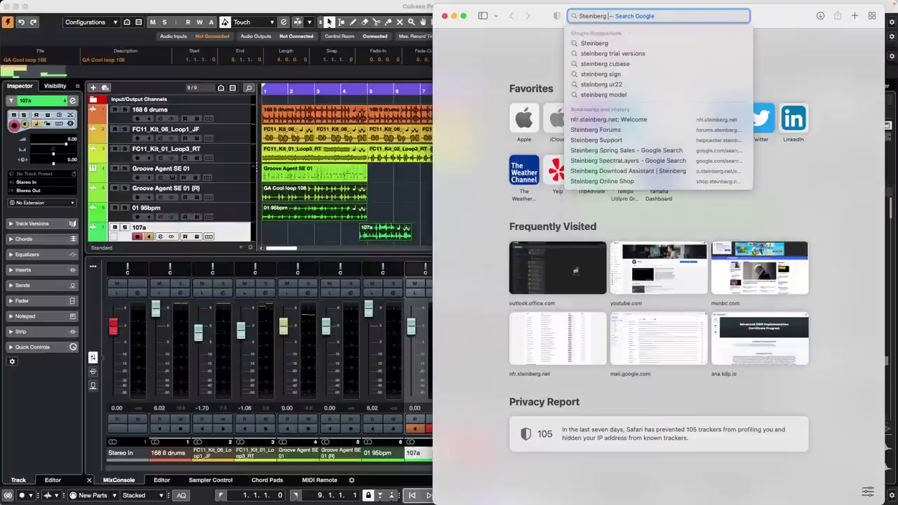
type("Licens")
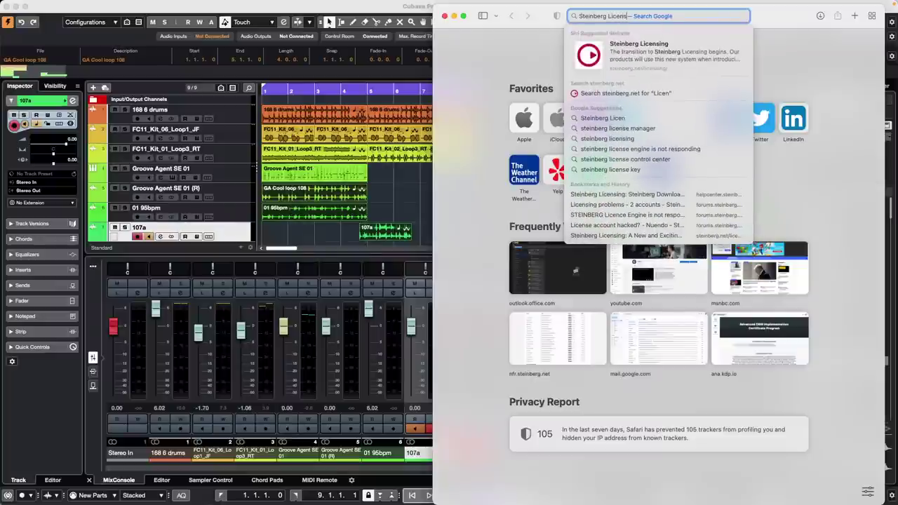
type("ing produ")
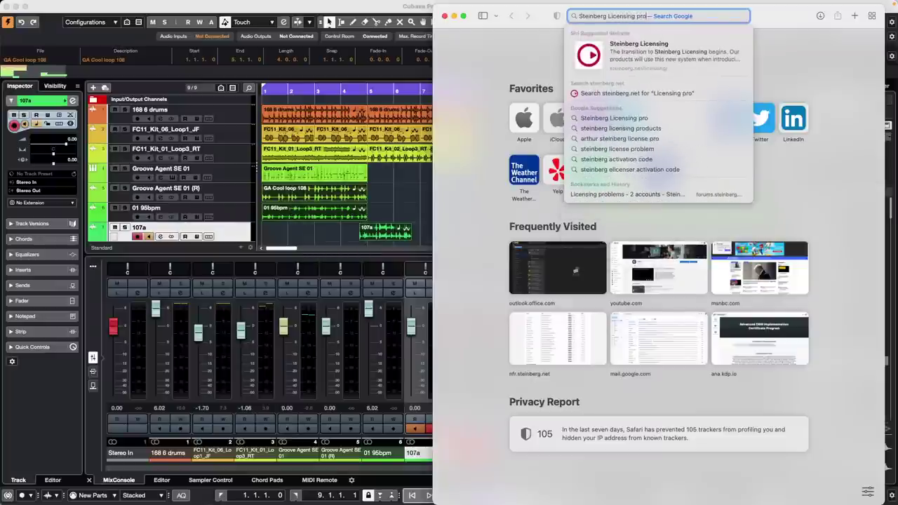
type("ct list")
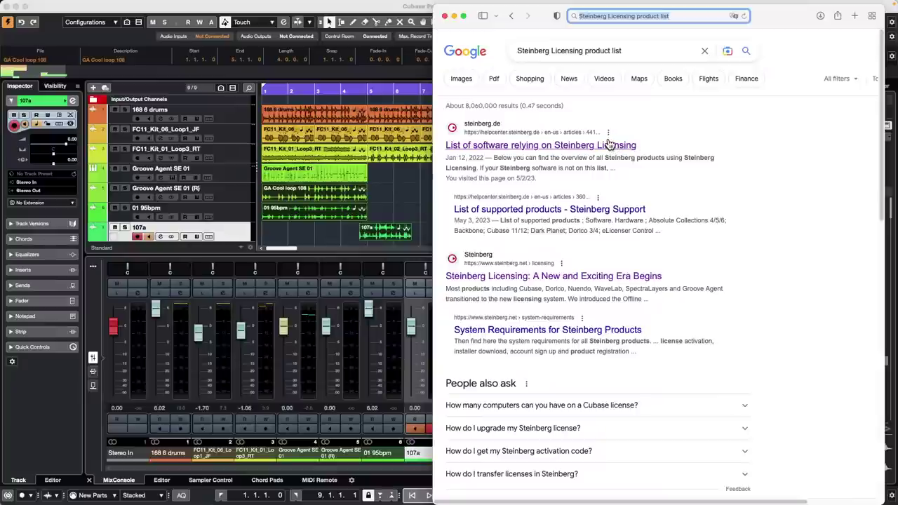
Open the "List of software relying on Steinberg Licensing" article in full screen and review its Applications table
left_click(609, 145)
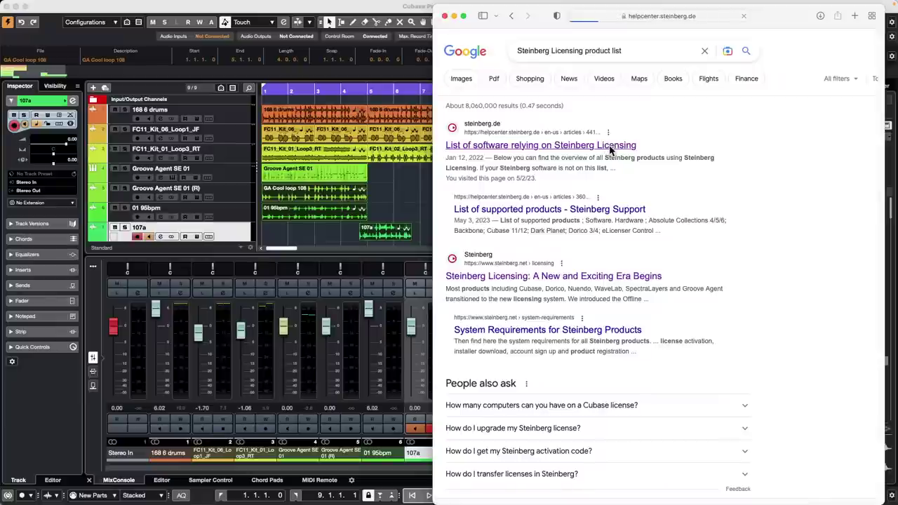
left_click(462, 19)
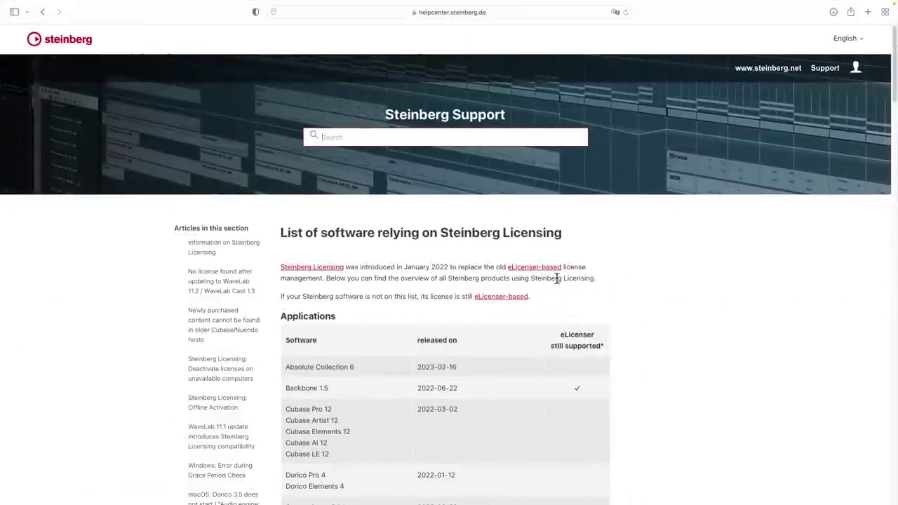
scroll(561, 280, "down", 2)
scroll(567, 280, "down", 5)
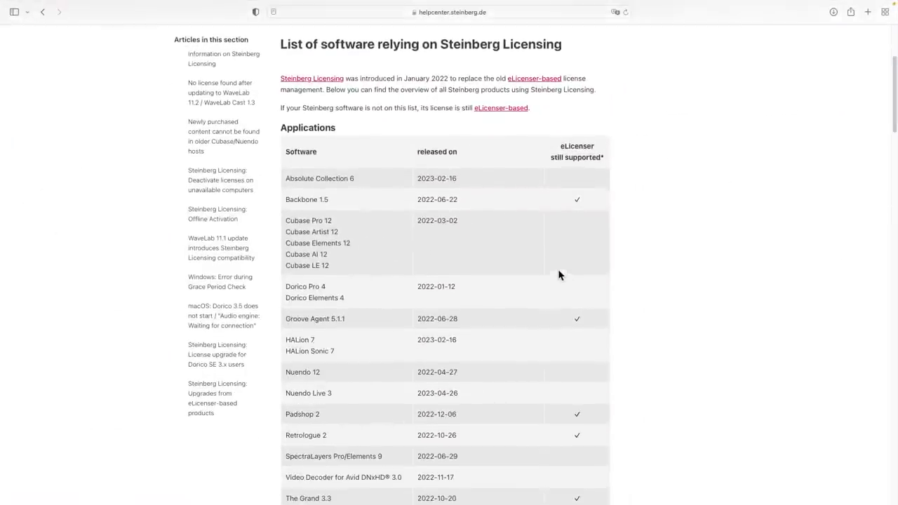
scroll(366, 188, "down", 1)
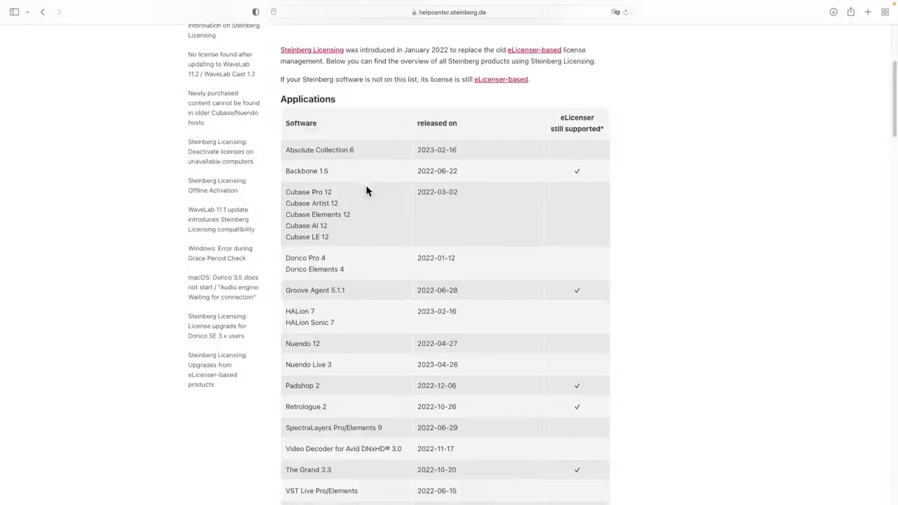
scroll(366, 190, "down", 1)
scroll(366, 188, "down", 1)
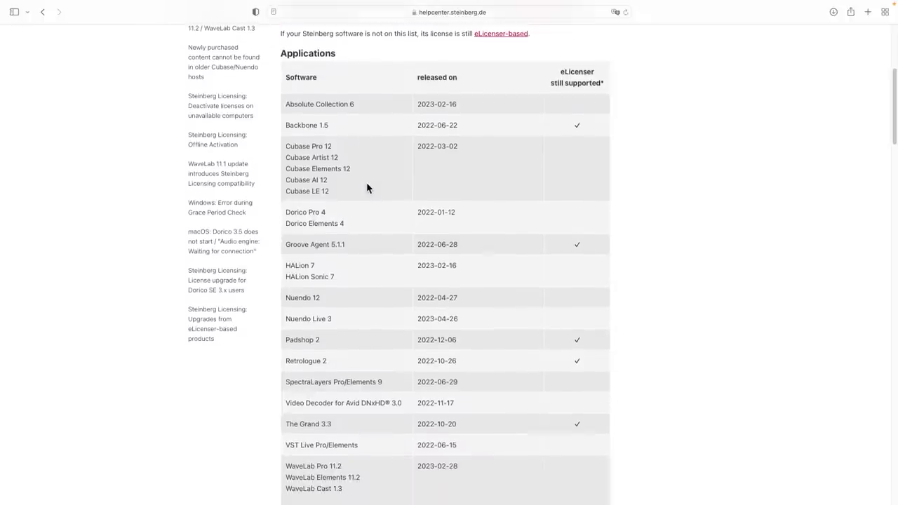
scroll(366, 186, "down", 5)
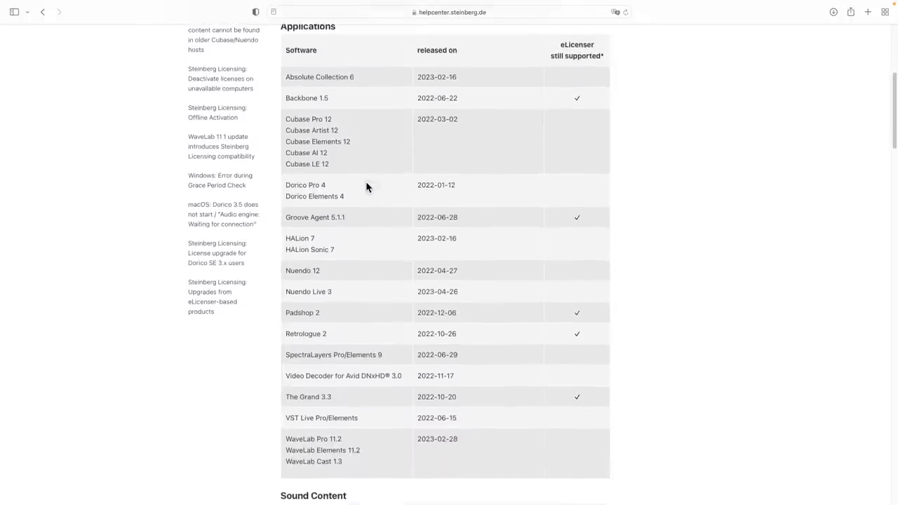
scroll(365, 184, "down", 2)
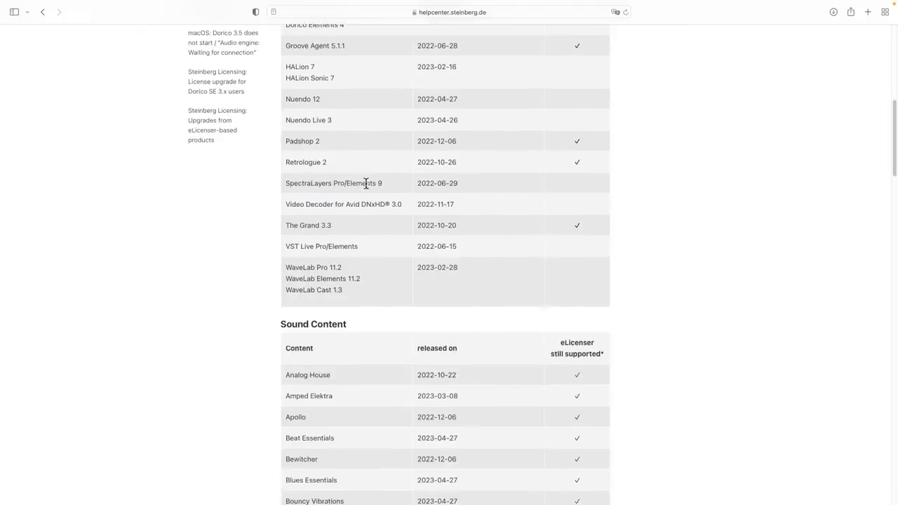
Review the article's Sound Content table for release dates and eLicenser support, down to Zero Gravity, and return to the article's beginning
scroll(365, 187, "down", 6)
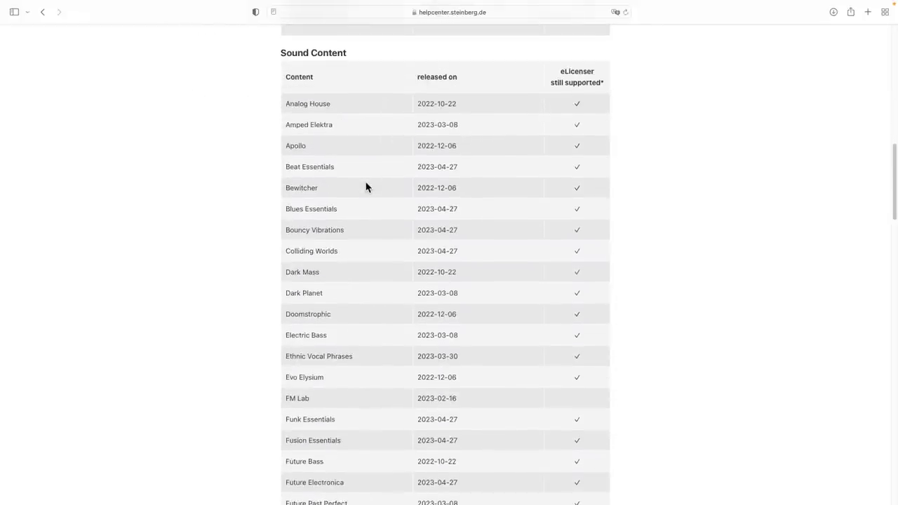
scroll(365, 186, "down", 1)
scroll(366, 187, "down", 1)
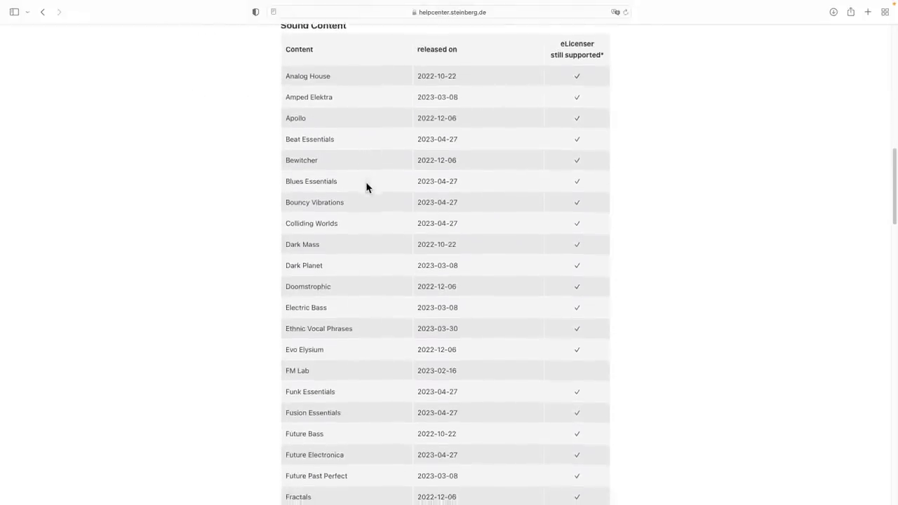
scroll(366, 187, "down", 3)
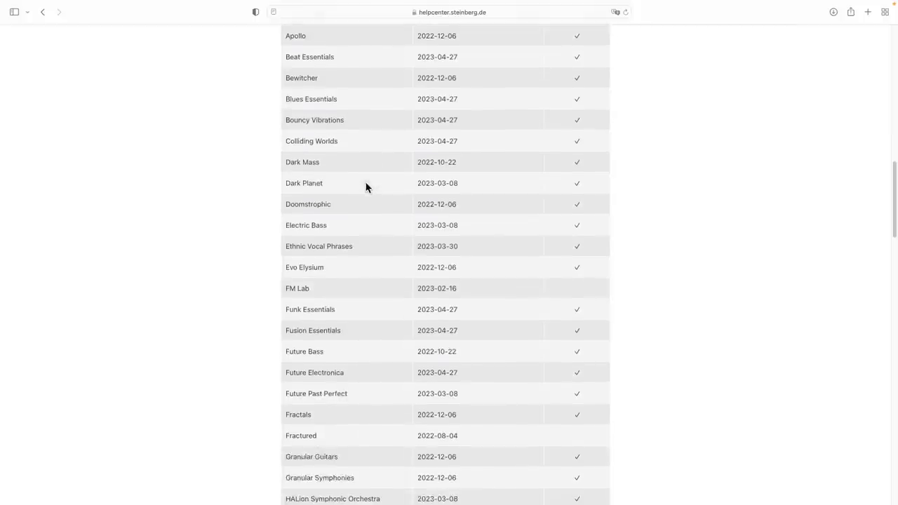
scroll(365, 188, "down", 11)
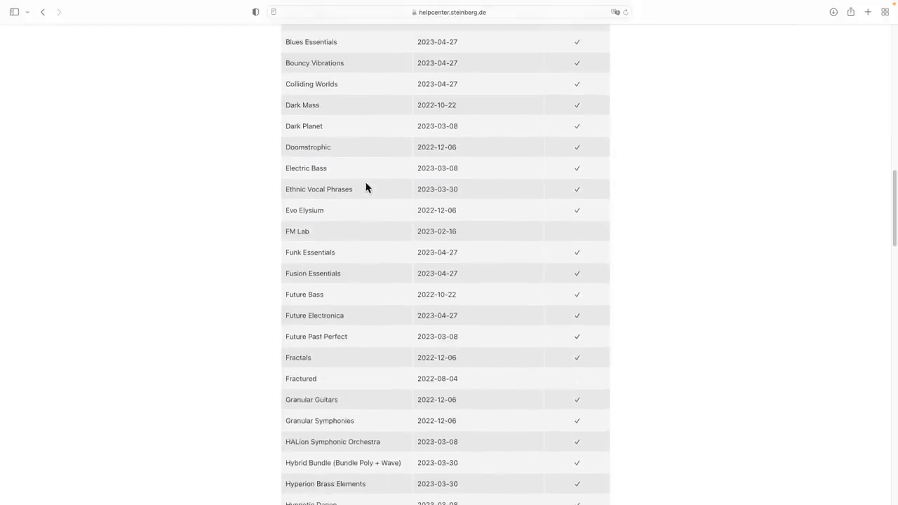
scroll(365, 187, "down", 2)
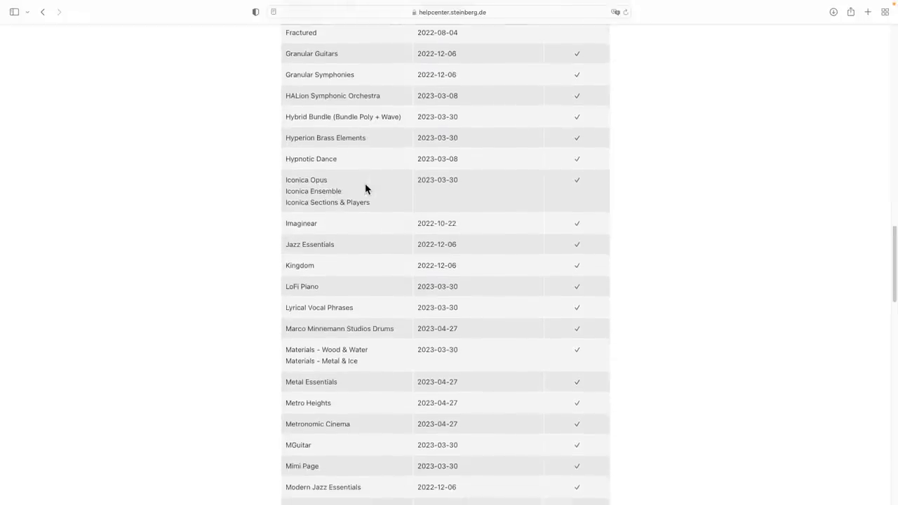
scroll(365, 187, "down", 2)
scroll(366, 186, "down", 4)
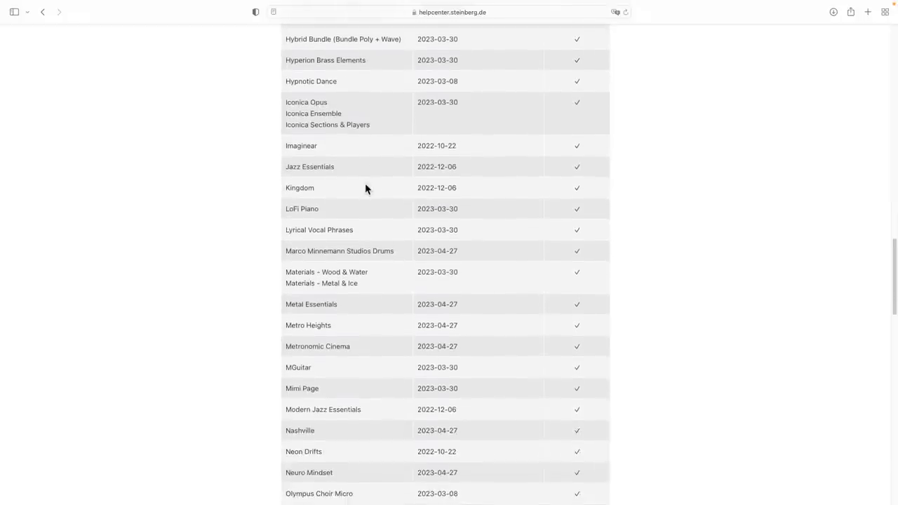
scroll(366, 188, "down", 10)
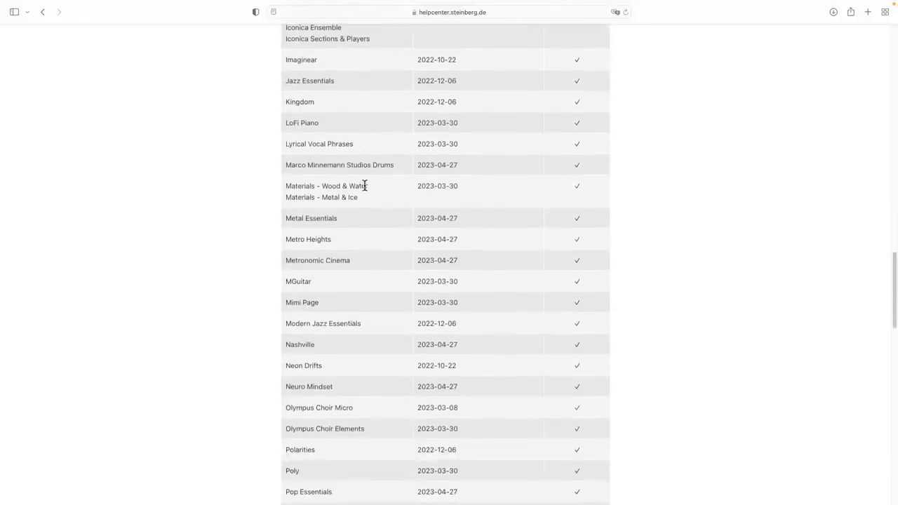
scroll(366, 189, "down", 6)
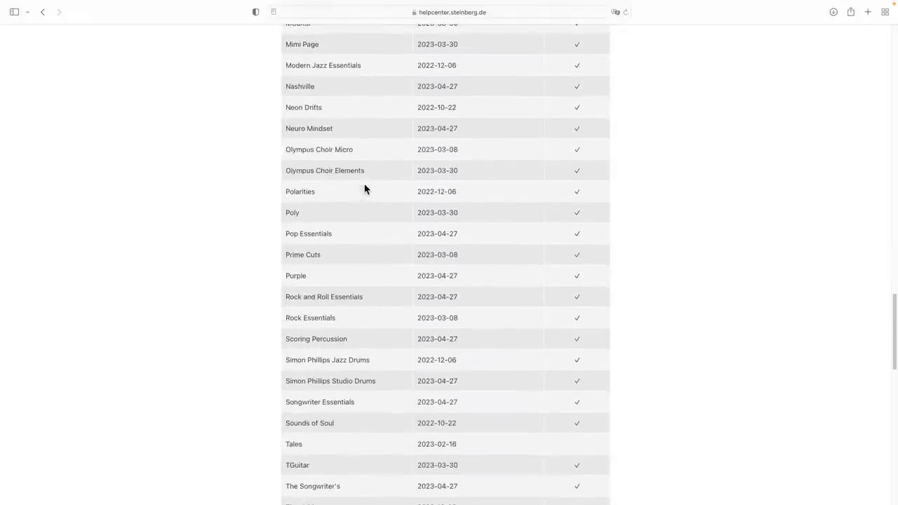
scroll(364, 189, "down", 3)
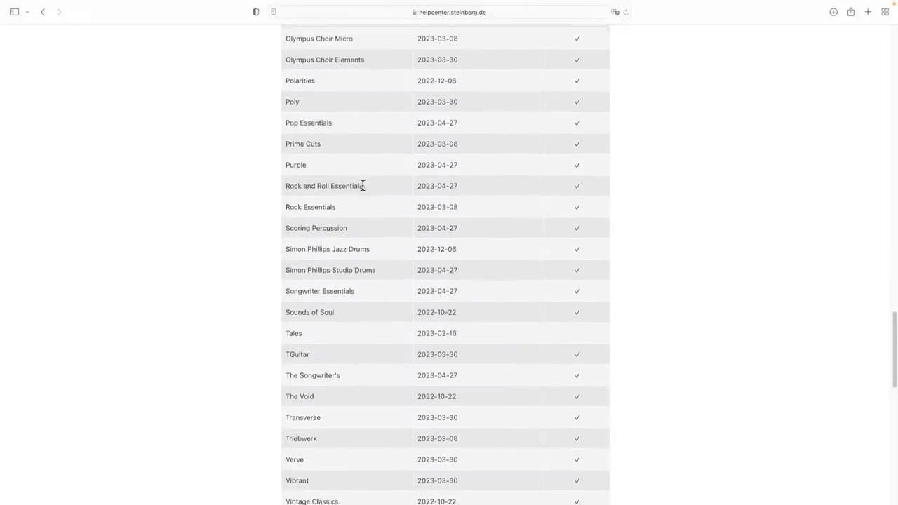
scroll(363, 190, "down", 6)
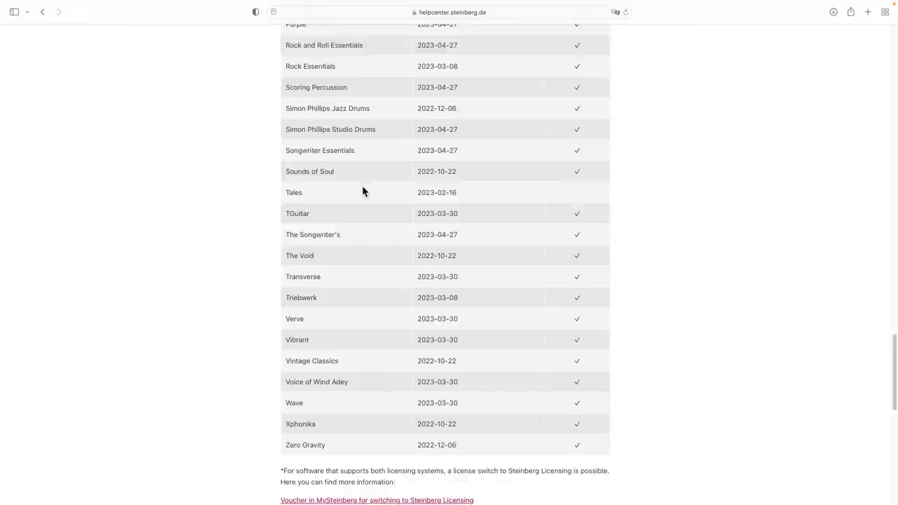
scroll(364, 190, "up", 20)
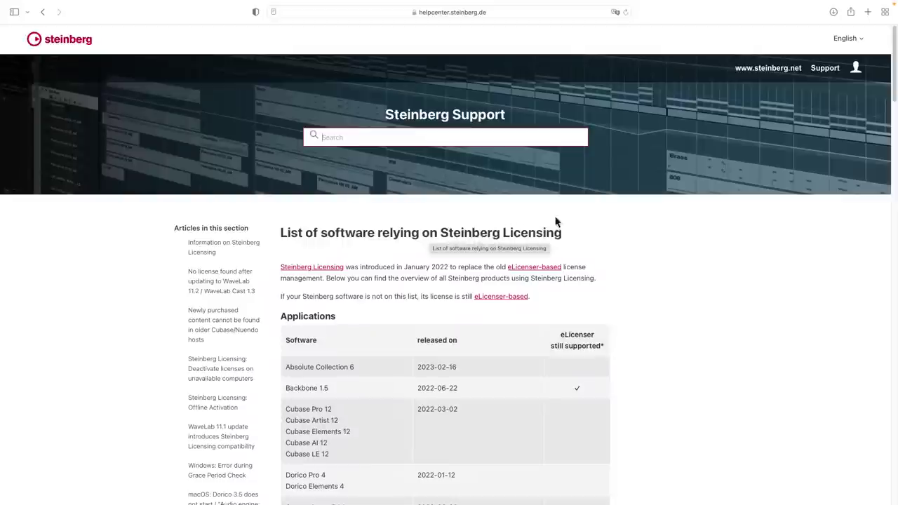
Close the Safari window to return to the Cubase project and clear the event selection
mouse_move(29, 5)
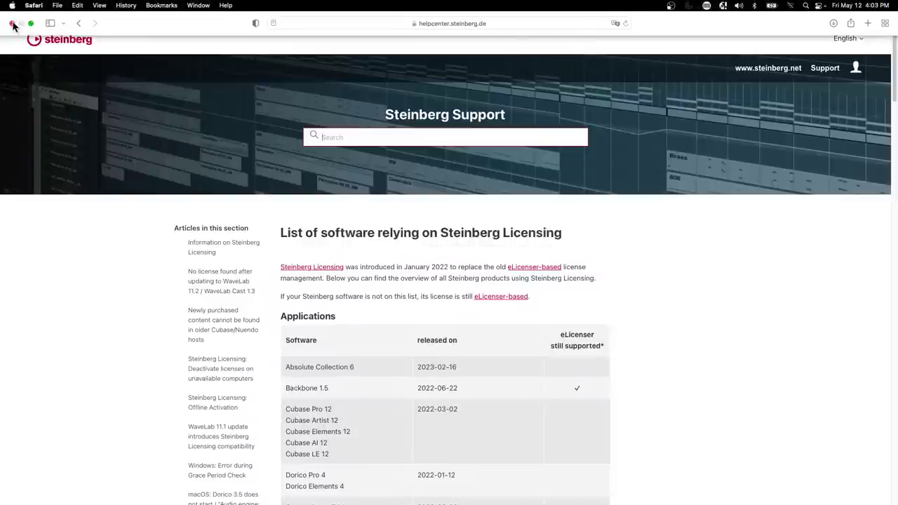
left_click(78, 23)
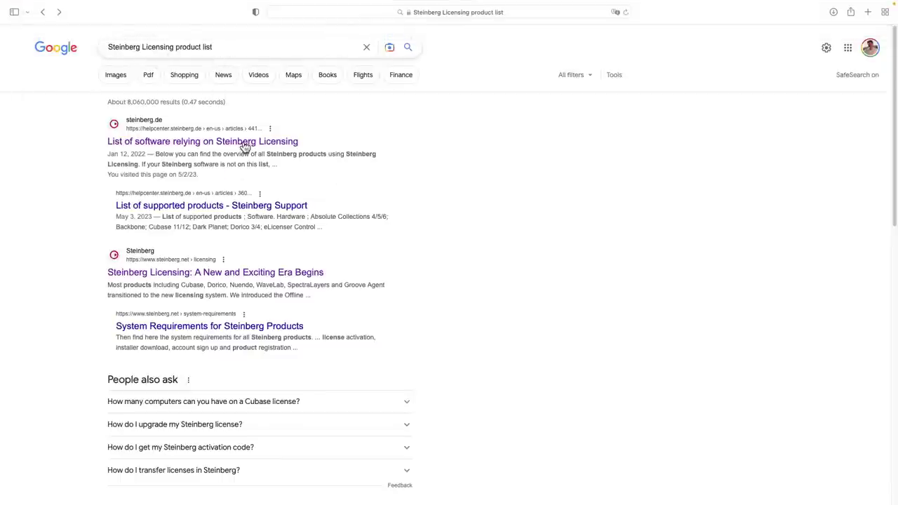
left_click(12, 24)
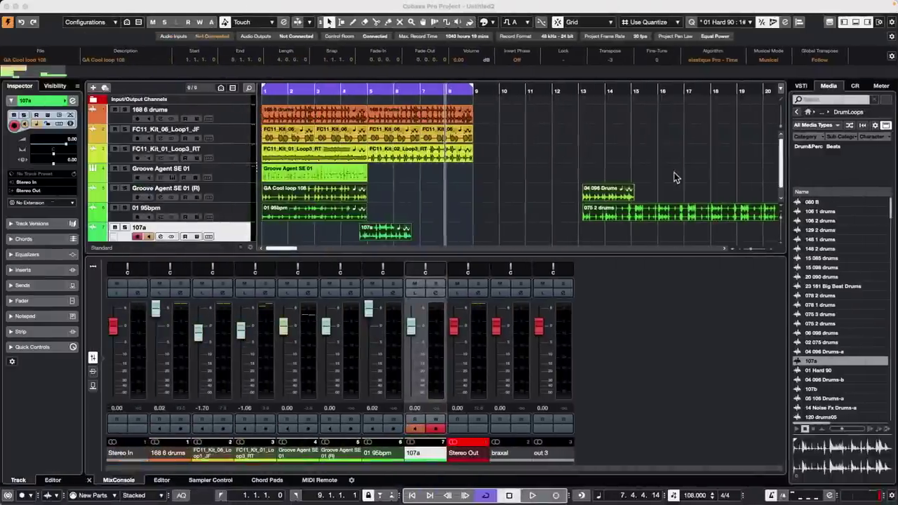
left_click(549, 168)
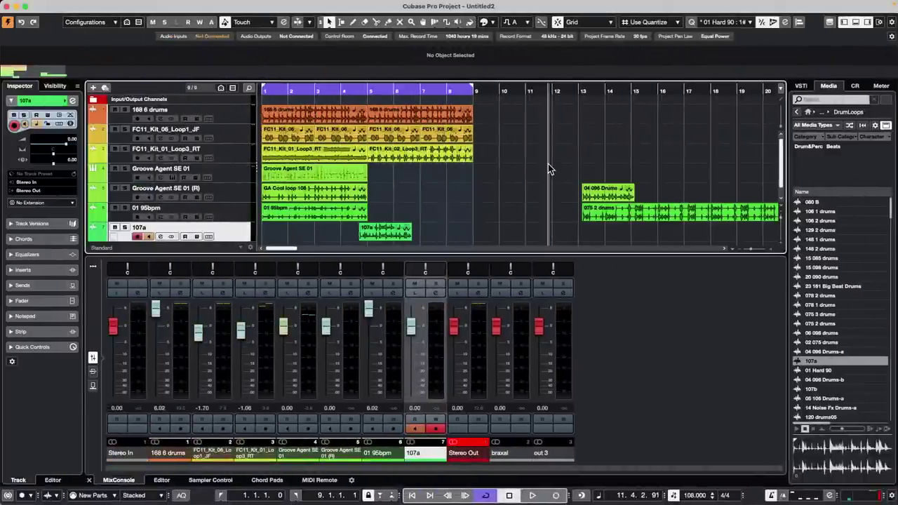
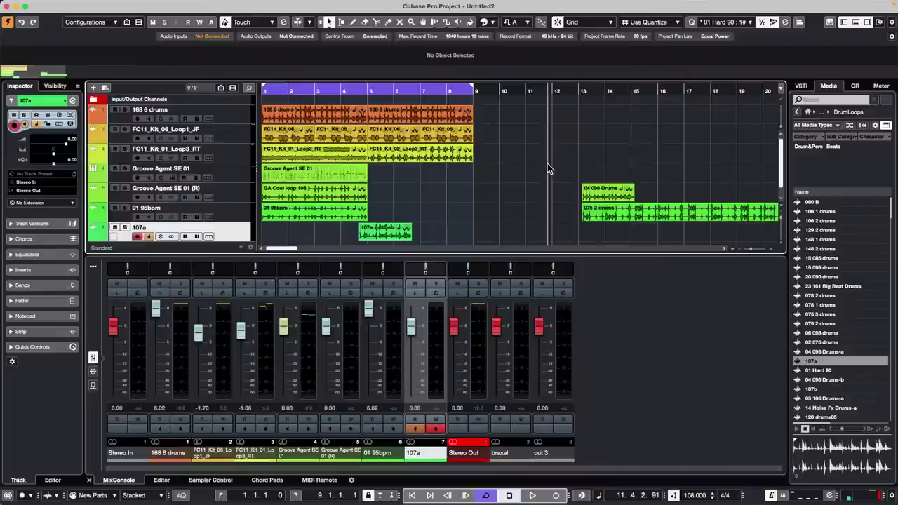
Create a new empty project, using the Atmos guitar folder as its location
mouse_move(35, 7)
left_click(63, 6)
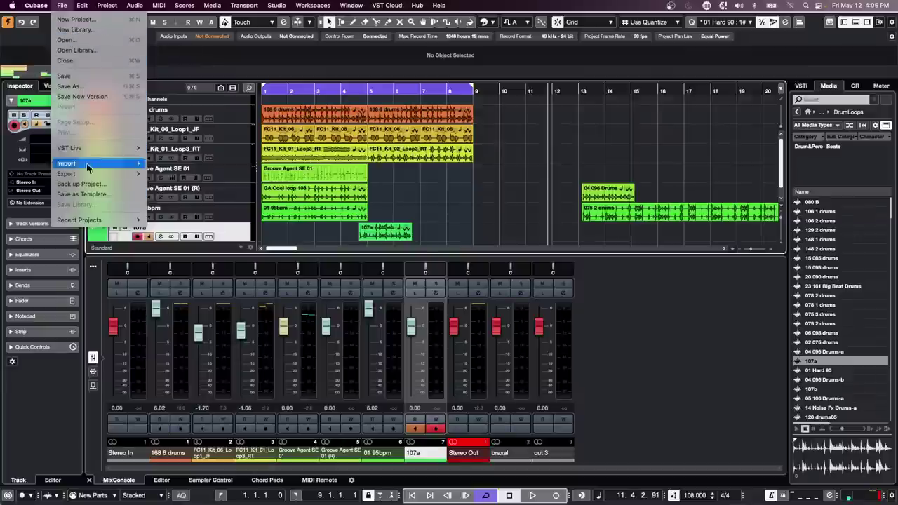
left_click(77, 20)
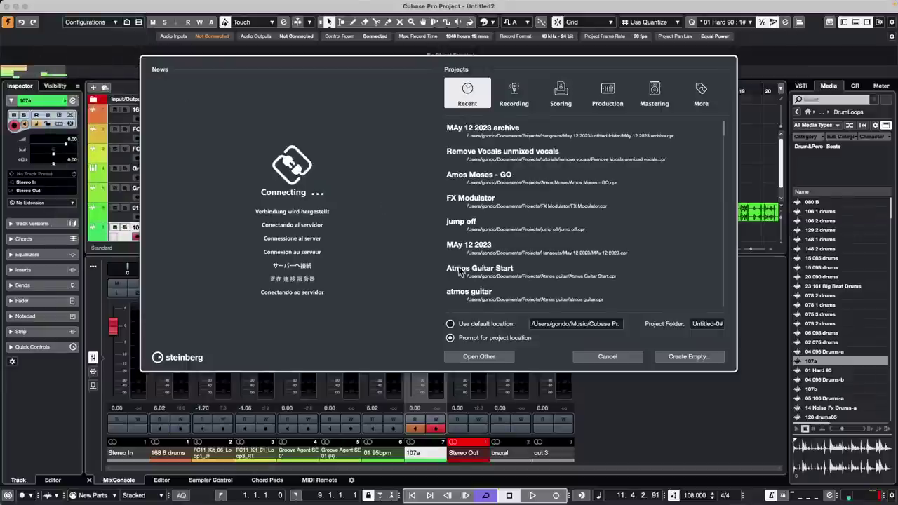
left_click(688, 357)
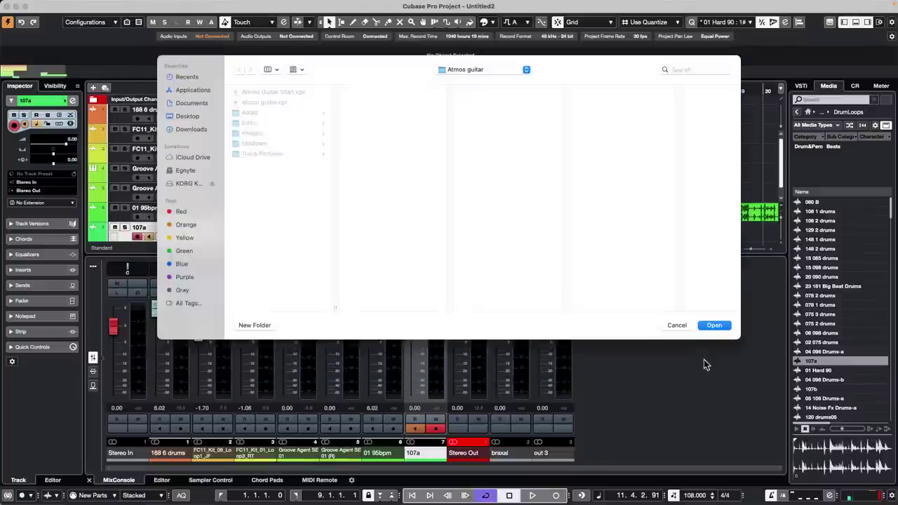
left_click(720, 326)
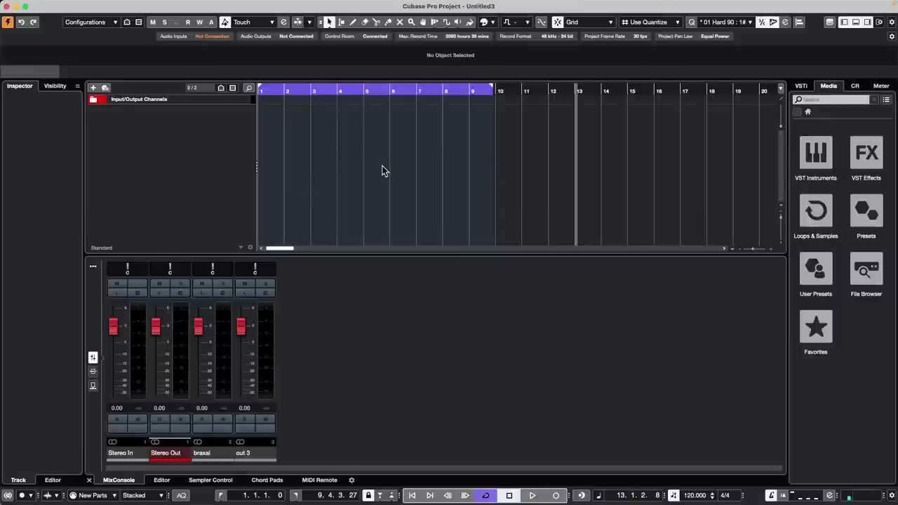
Move the project cursor to bar 1, start an audio file import and browse to the Projects > Amos Moses > Audio folder
left_click(282, 89)
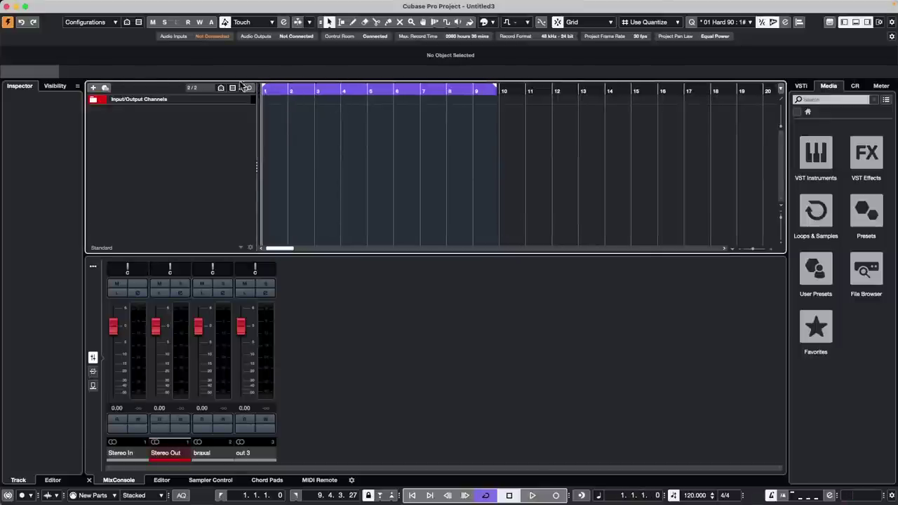
left_click(62, 4)
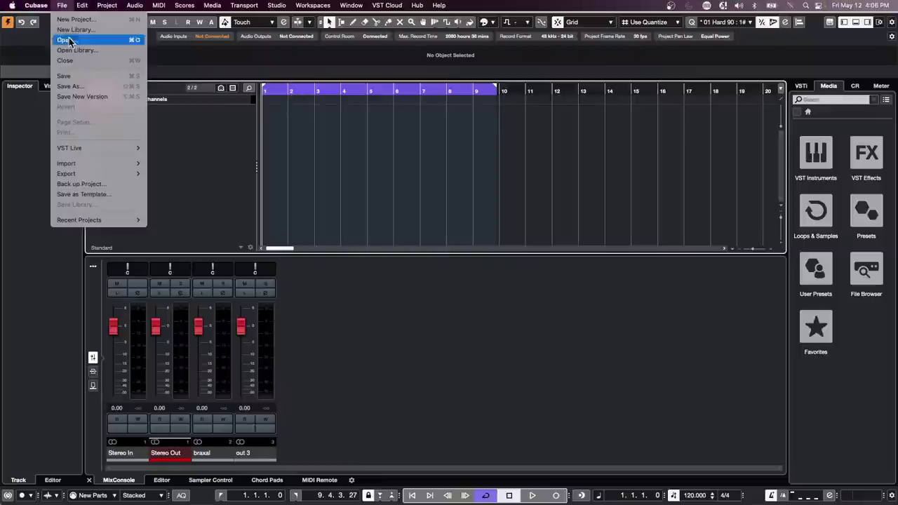
mouse_move(114, 165)
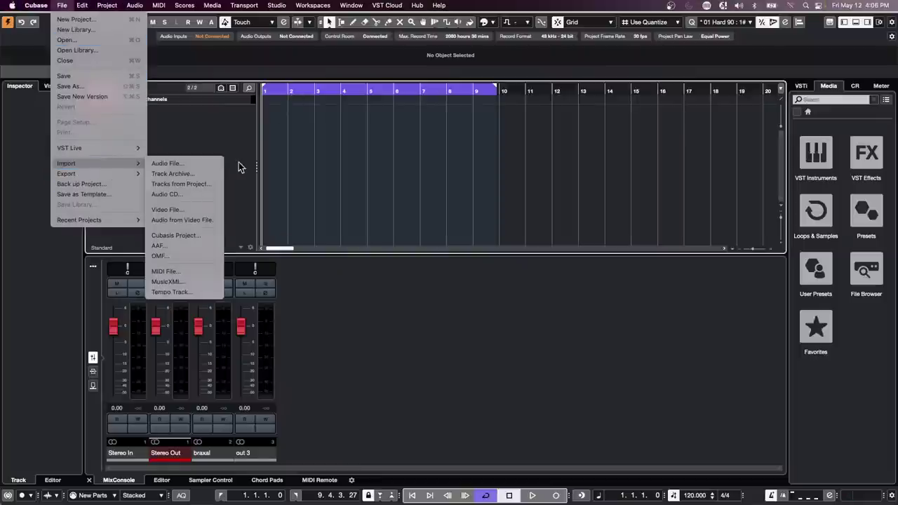
left_click(193, 166)
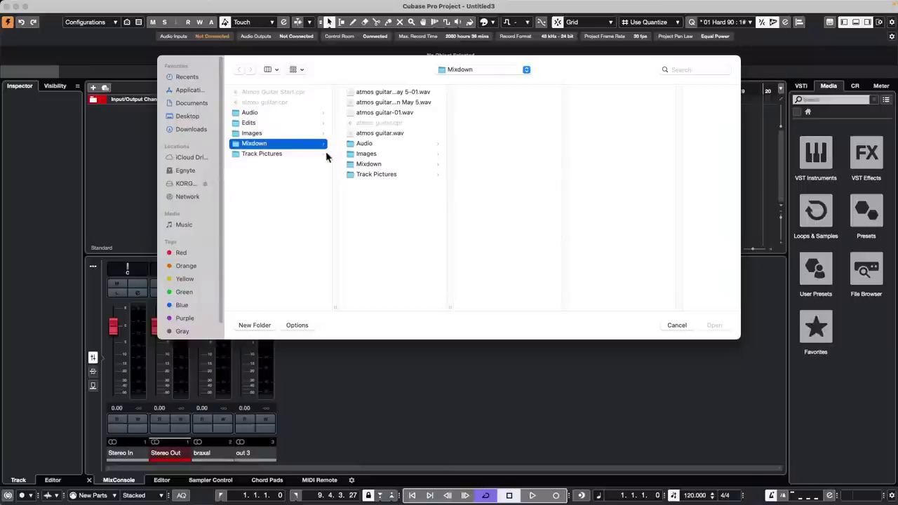
left_click(480, 70)
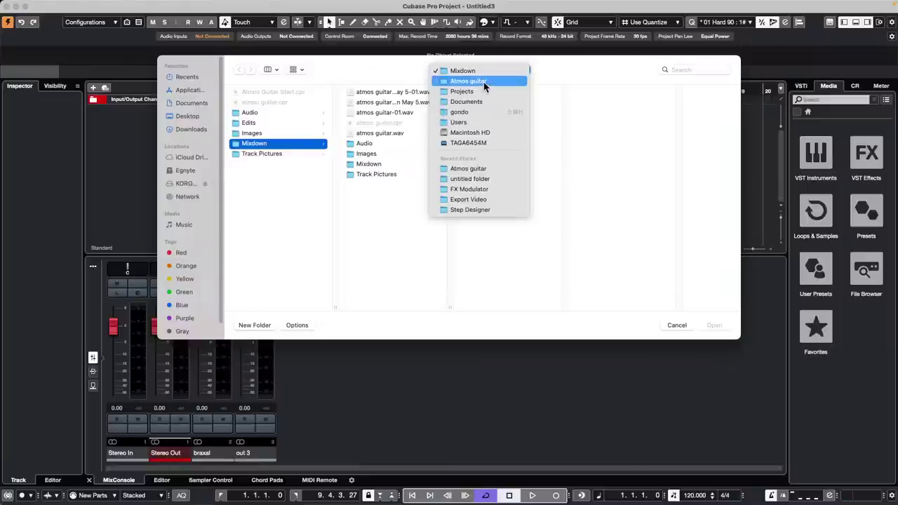
left_click(484, 91)
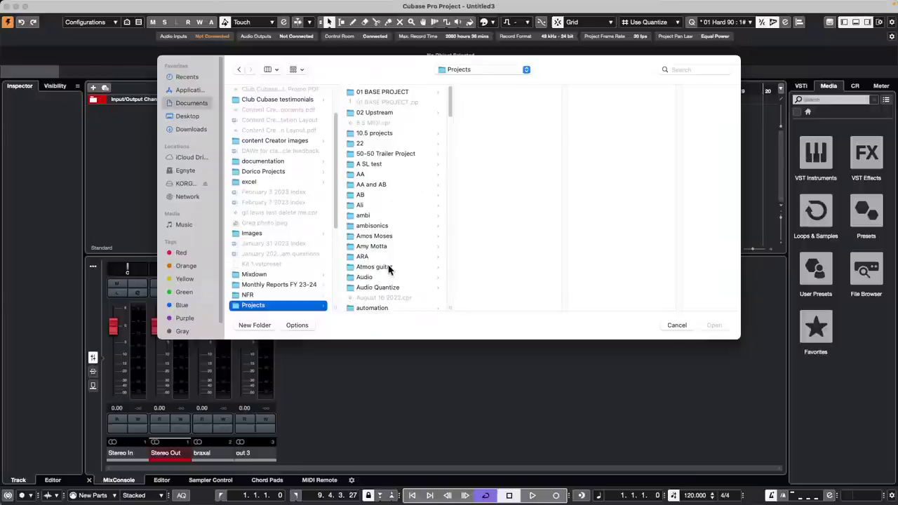
left_click(390, 239)
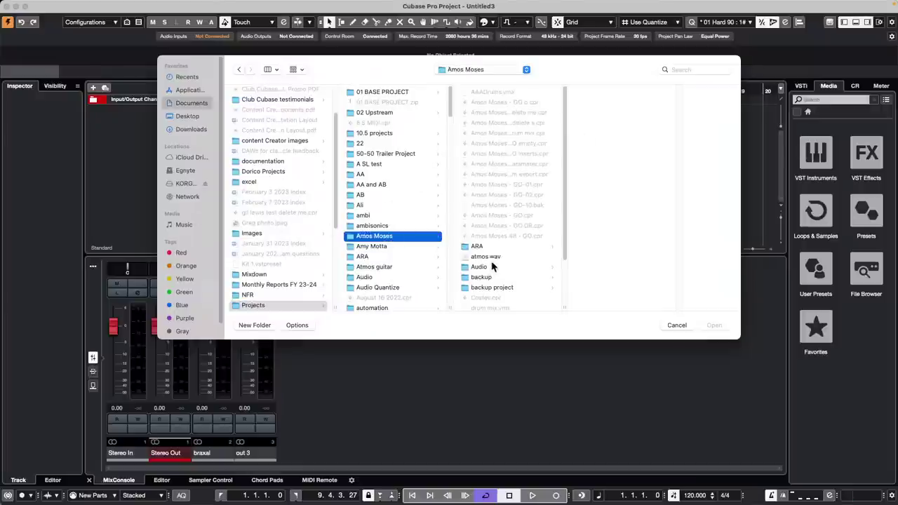
left_click(482, 271)
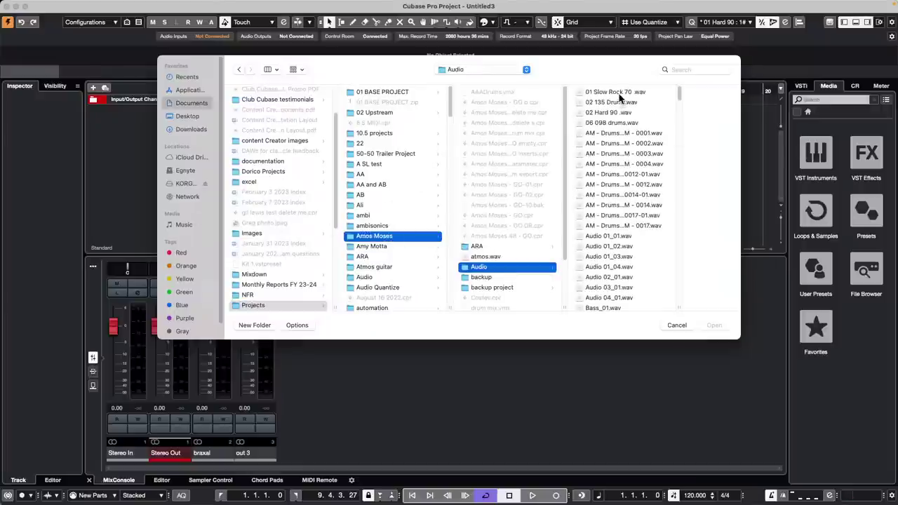
Import the audio files from 01 Slow Rock 70 .wav through Bass-07.wav together, placing each on a different track
left_click(616, 96)
scroll(546, 208, "down", 5)
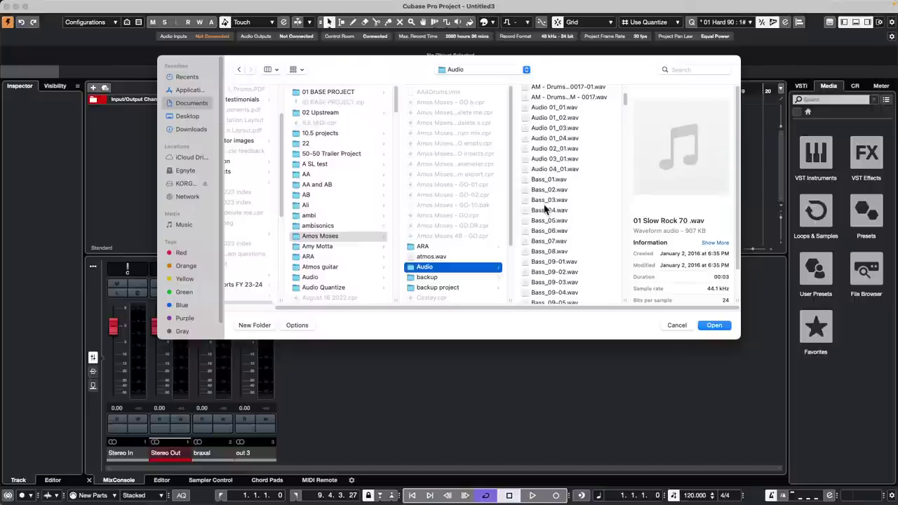
right_click(560, 272)
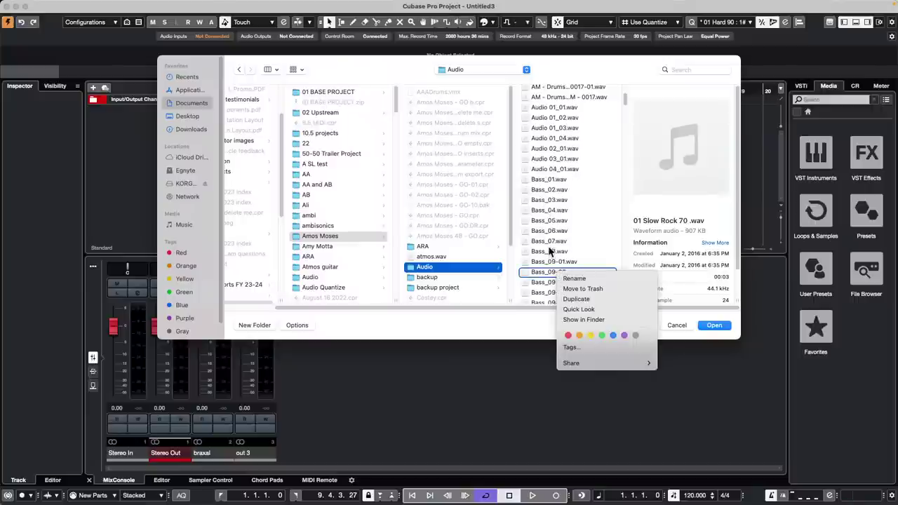
left_click(553, 164)
scroll(553, 166, "down", 10)
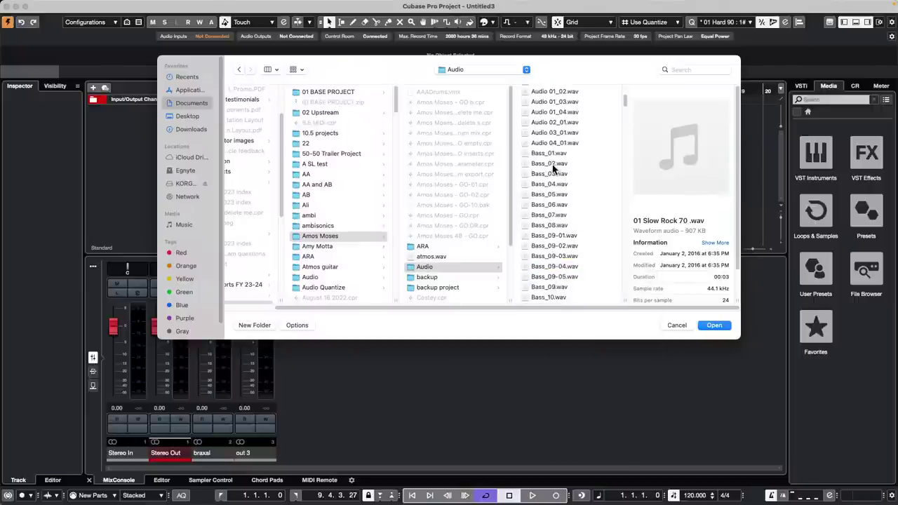
scroll(551, 203, "down", 8)
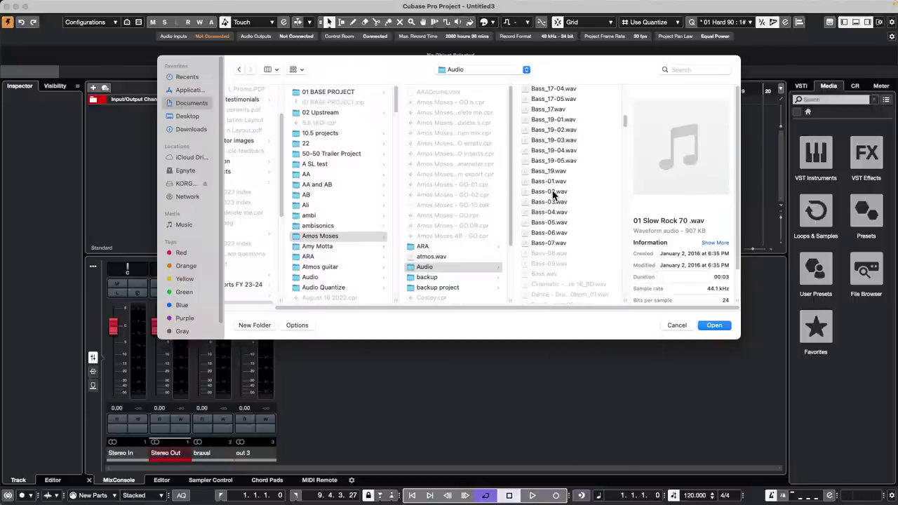
left_click(542, 244, "shift")
left_click(714, 325)
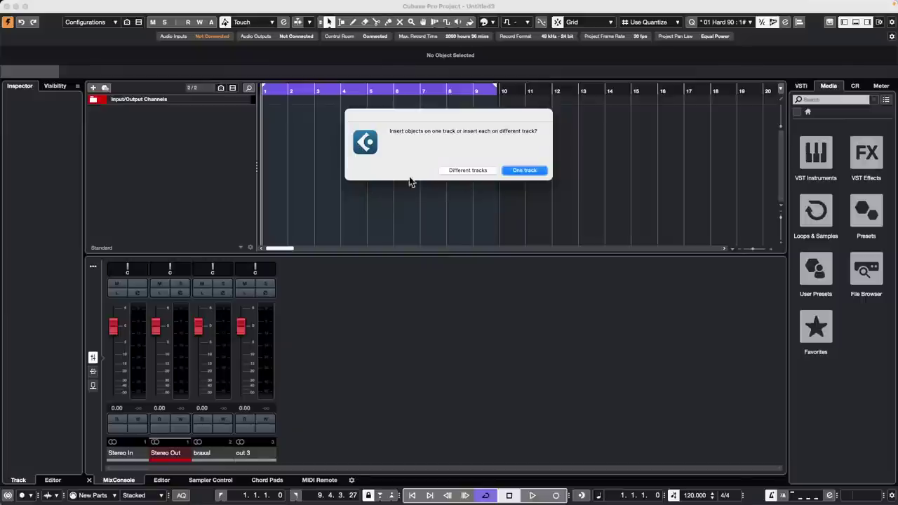
left_click(468, 170)
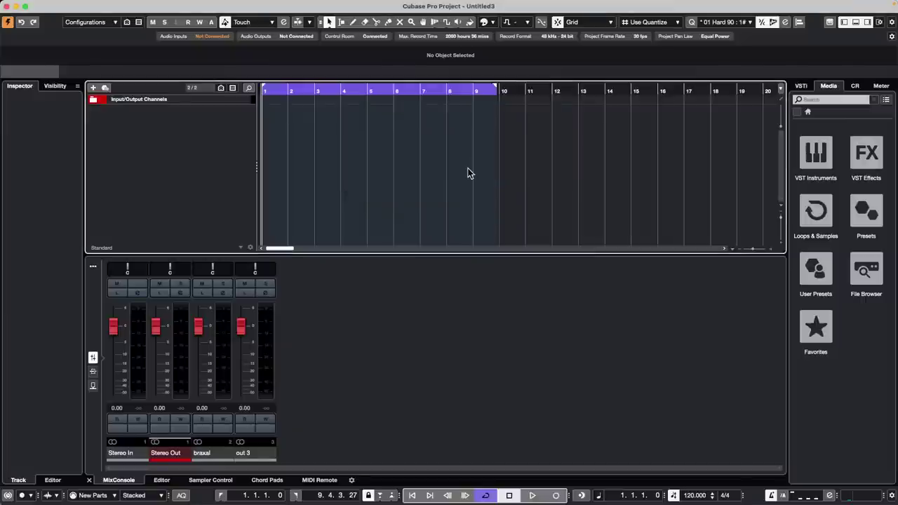
scroll(421, 161, "down", 10)
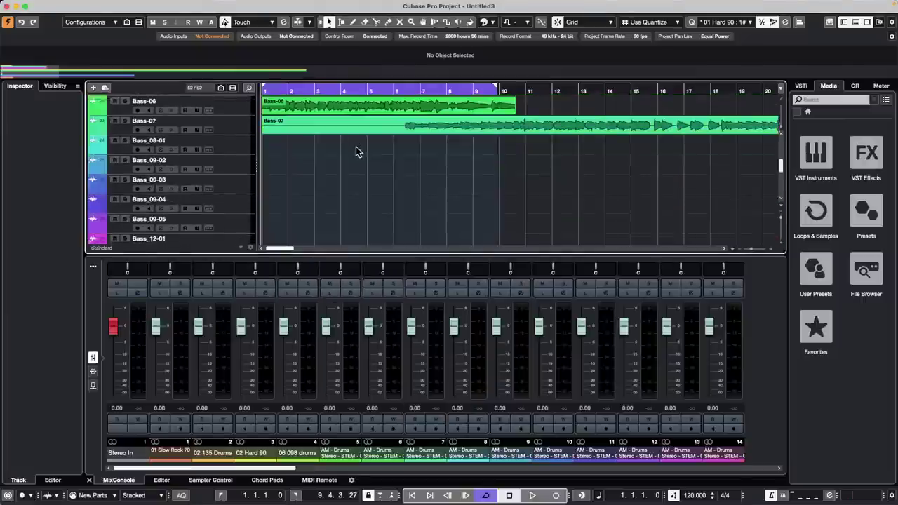
Return to the first tracks and show the MIDI Remote page for the Korg nanoKONTROL2 in the lower zone
scroll(355, 147, "up", 10)
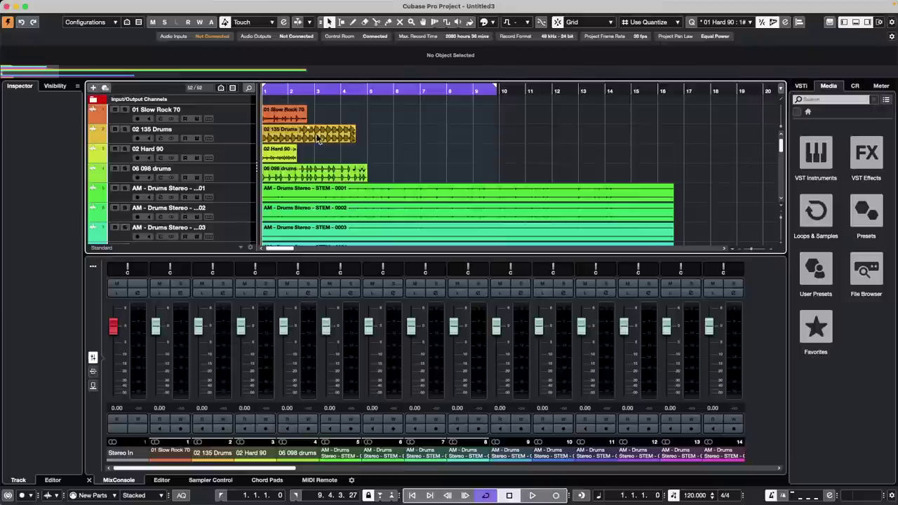
left_click(312, 5)
left_click(374, 351)
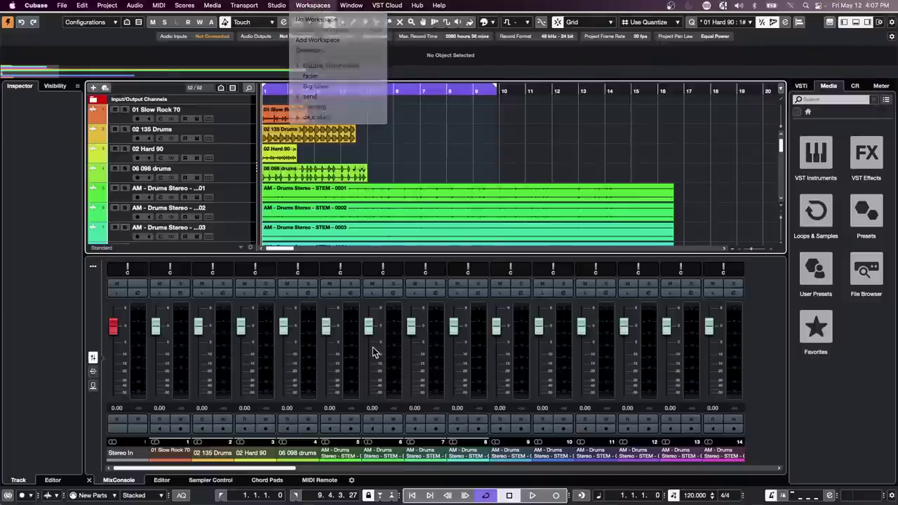
left_click(320, 481)
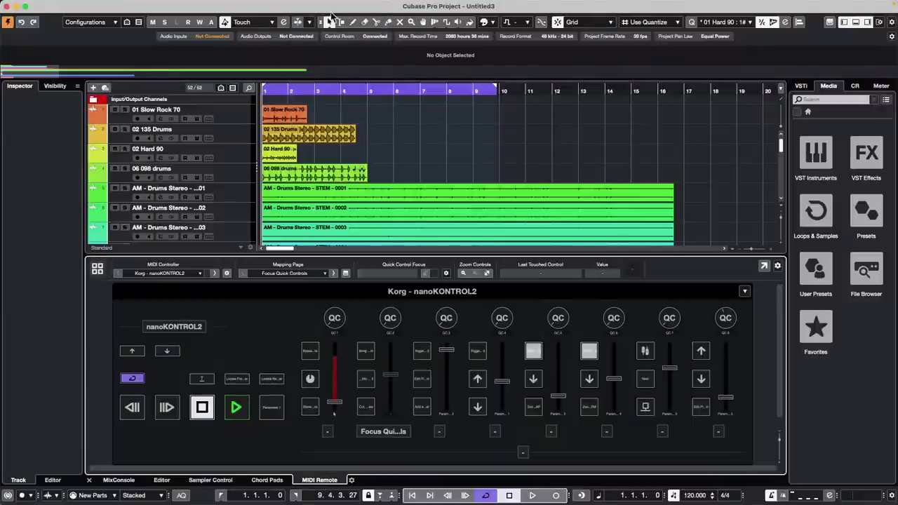
Open Studio Setup, move its window clear and add a JLCooper CS-10 as a remote device
left_click(277, 4)
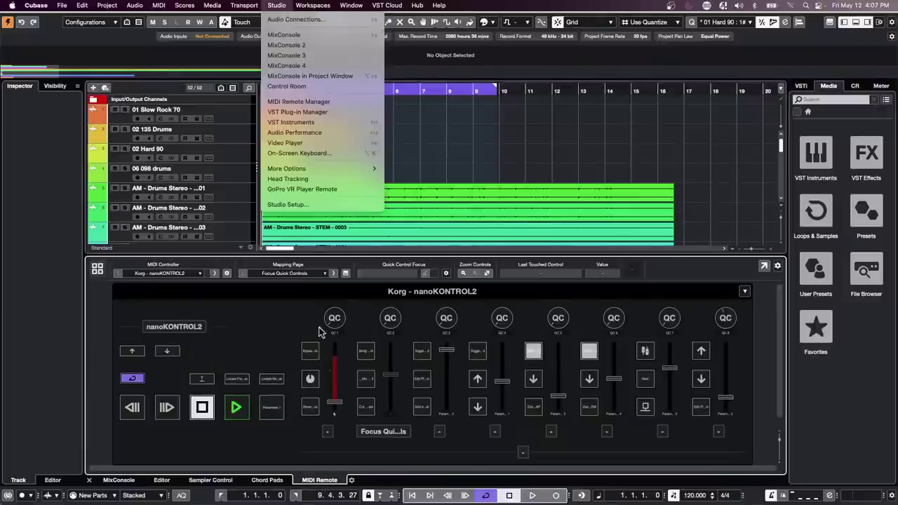
left_click(300, 205)
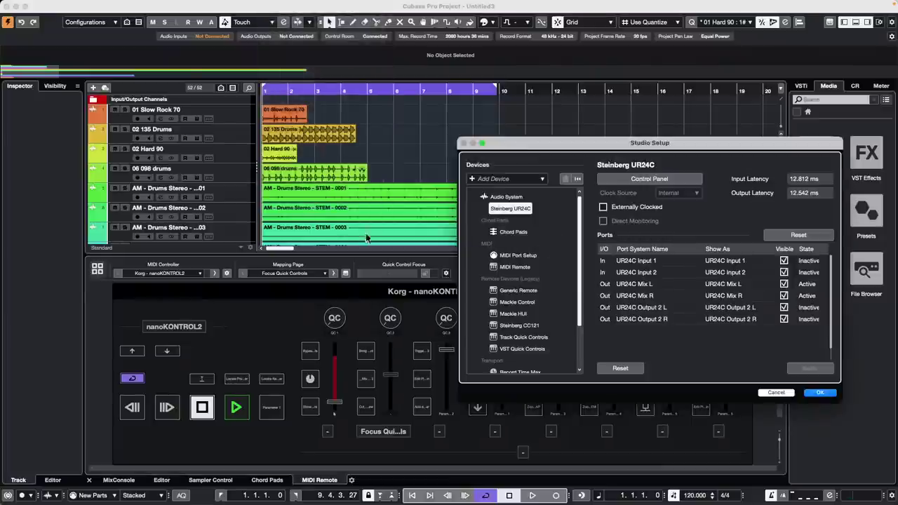
left_click_drag(536, 144, 320, 105)
left_click(300, 139)
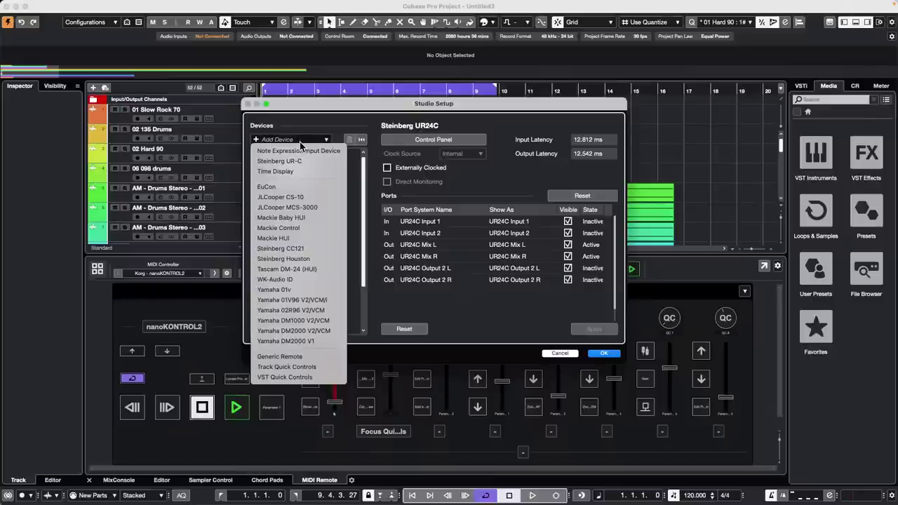
left_click(543, 310)
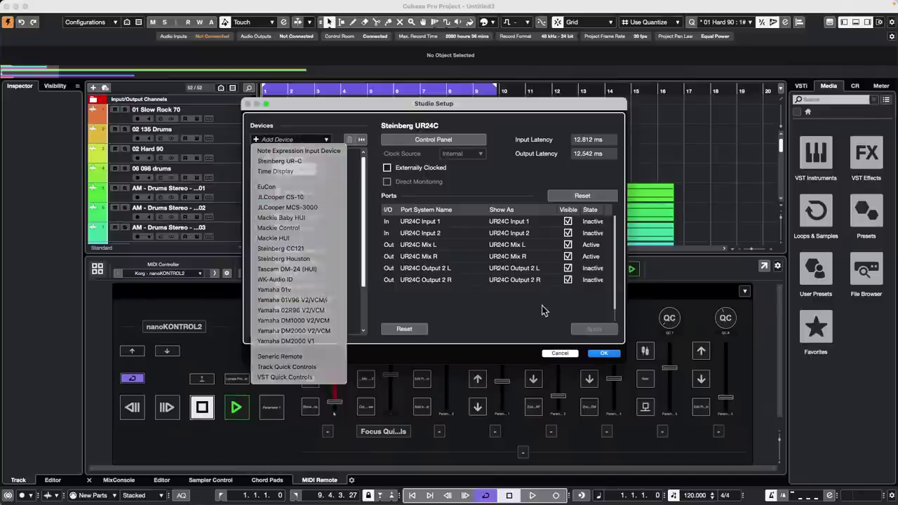
left_click(255, 140)
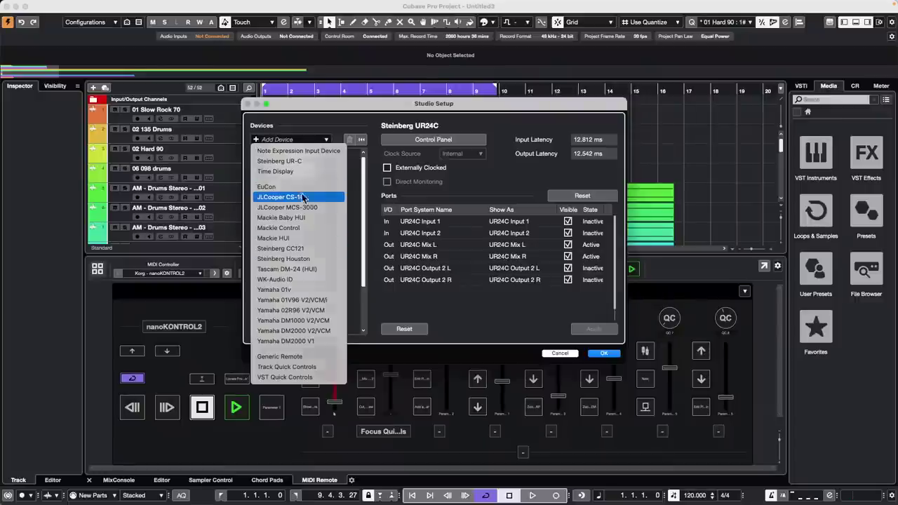
left_click(310, 141)
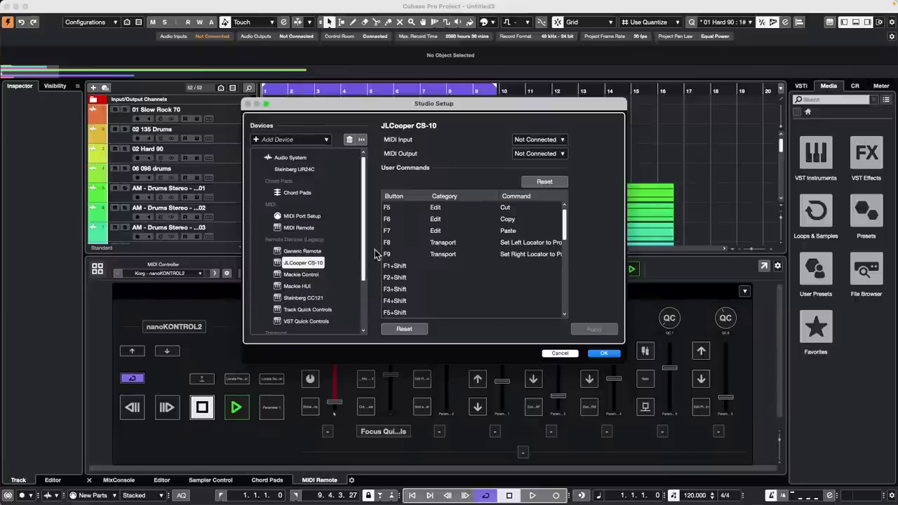
Look through the JLCooper CS-10 user commands, remove that device and accept the Studio Setup settings
scroll(489, 247, "down", 10)
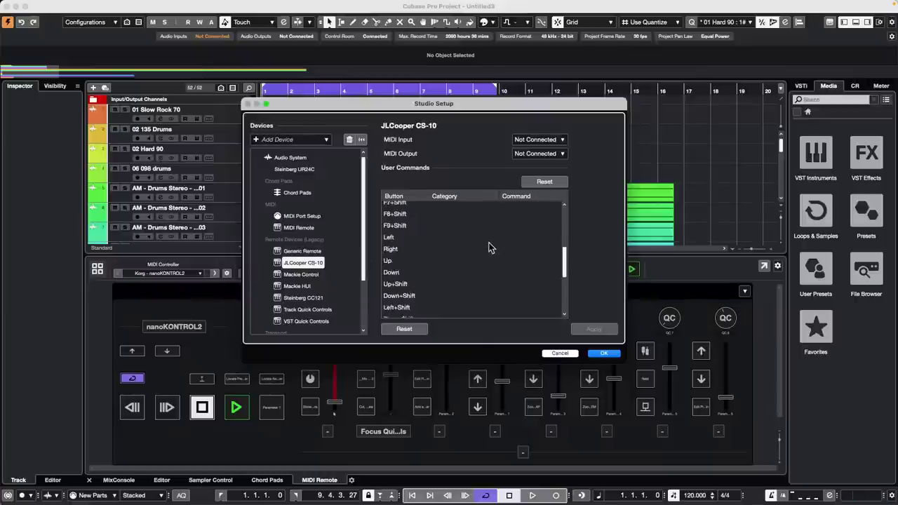
scroll(490, 248, "up", 10)
scroll(490, 247, "down", 10)
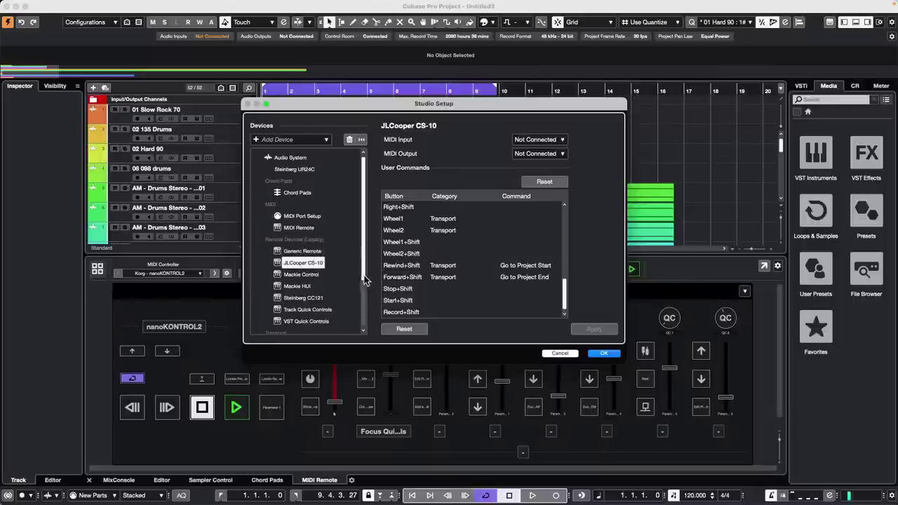
left_click(350, 141)
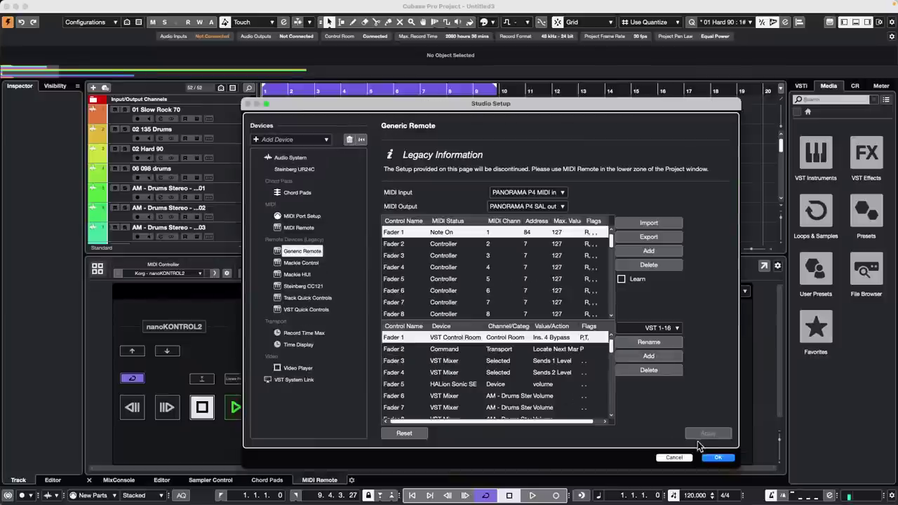
left_click(718, 458)
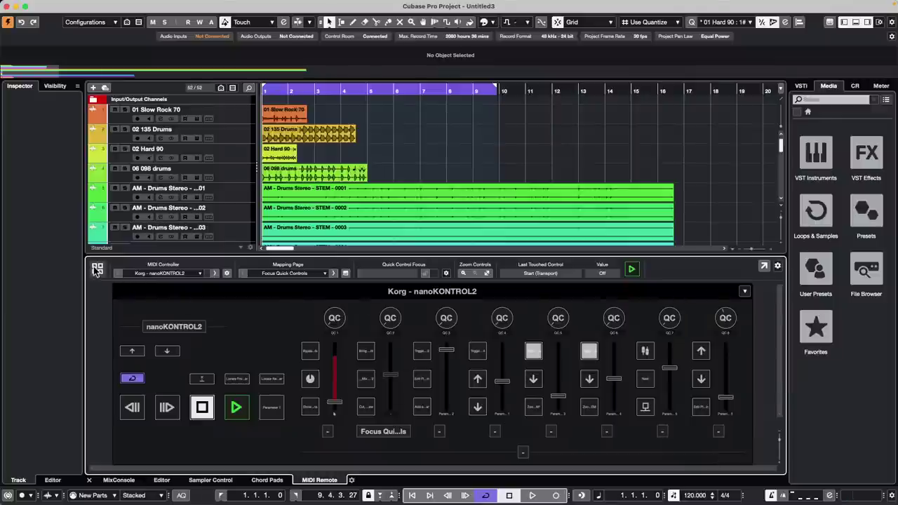
Enlarge the track area, select the second AM - Drums Stereo track and show the MixConsole in the lower zone
left_click_drag(351, 259, 353, 328)
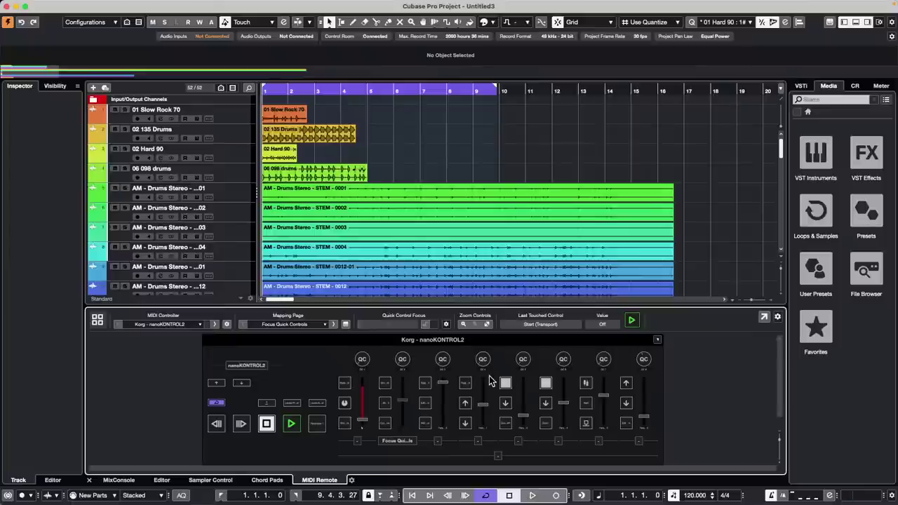
left_click(235, 212)
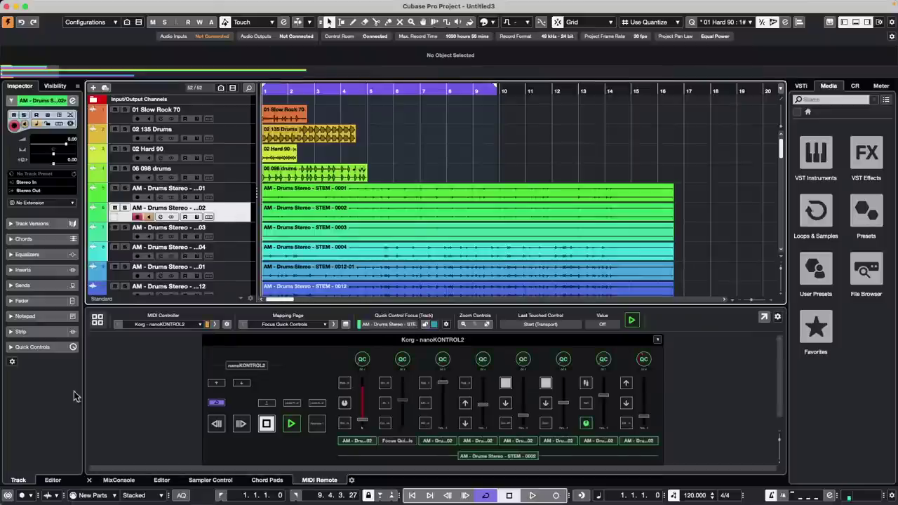
left_click(118, 480)
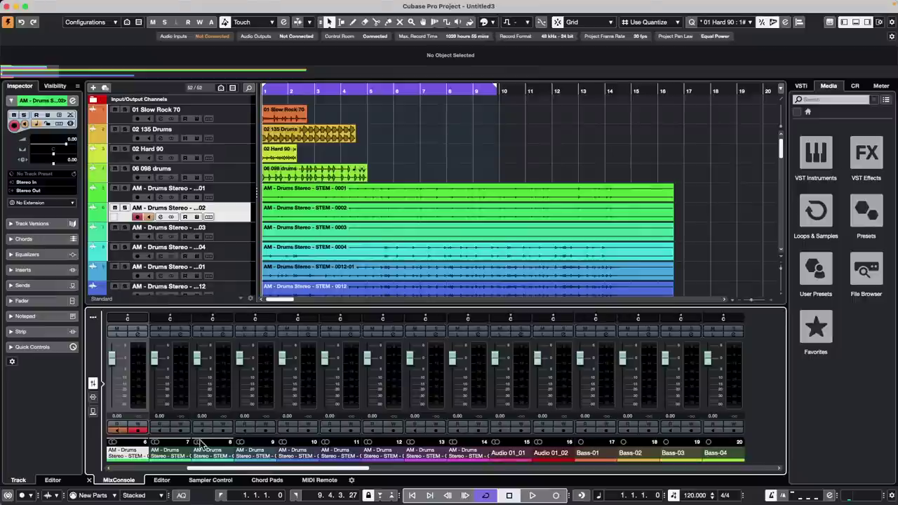
Open the Stereo In channel's settings and load the Tube Compressor dynamics effect into its first insert slot
left_click_drag(215, 468, 91, 474)
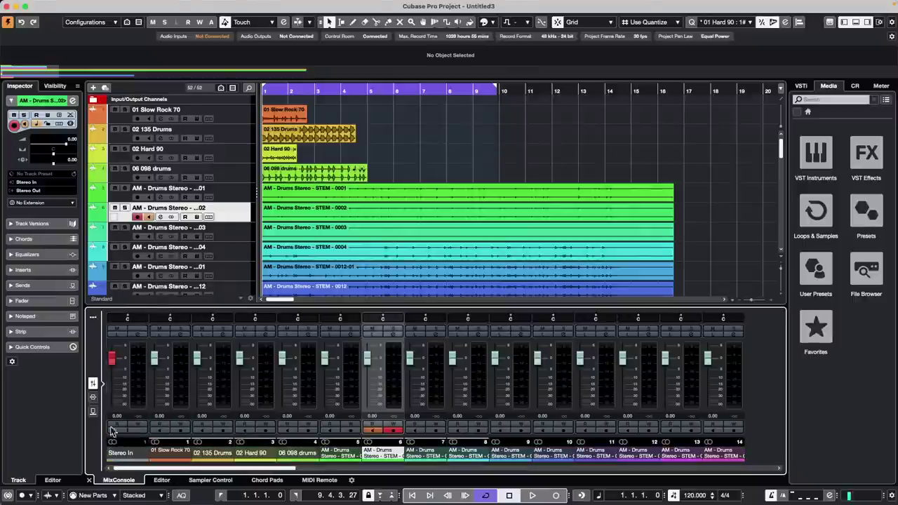
left_click(145, 336)
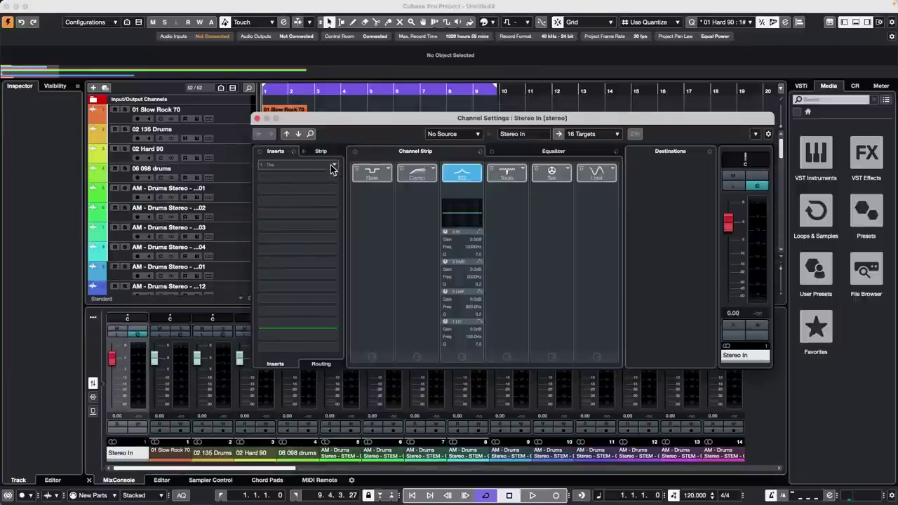
left_click(332, 169)
left_click(271, 240)
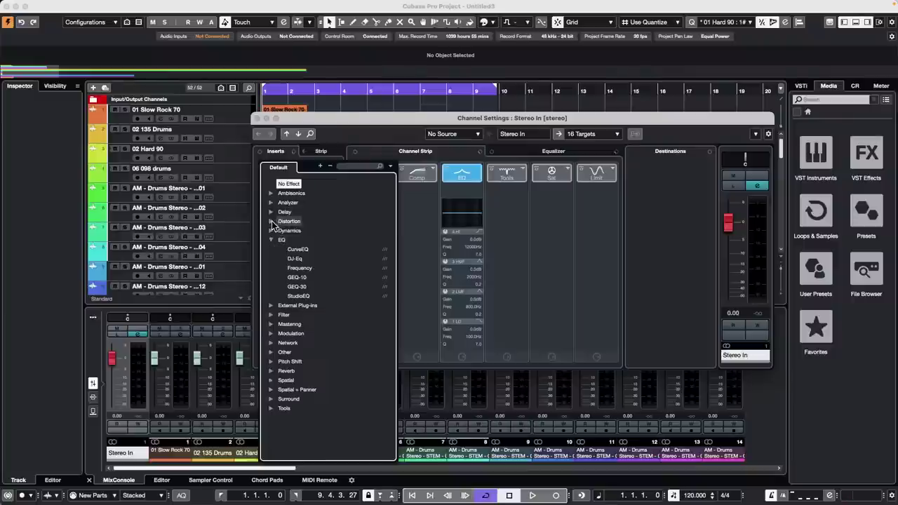
left_click(271, 231)
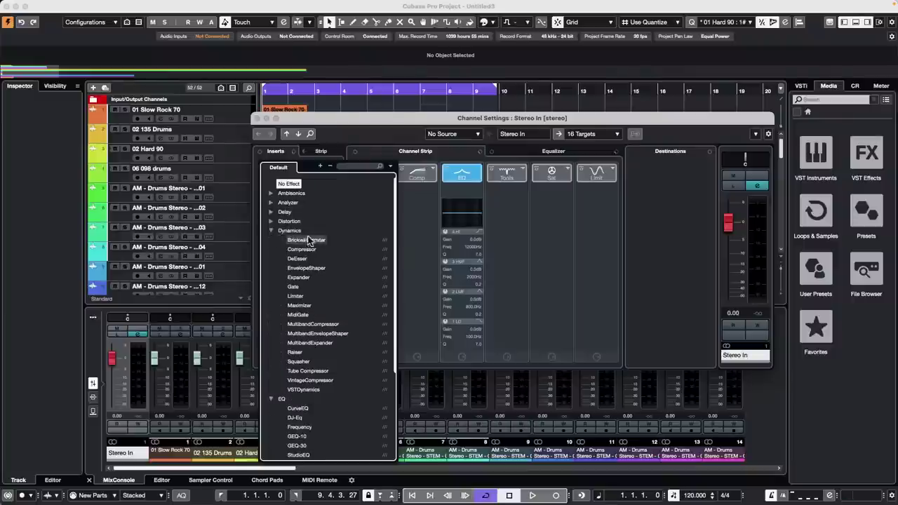
left_click(311, 371)
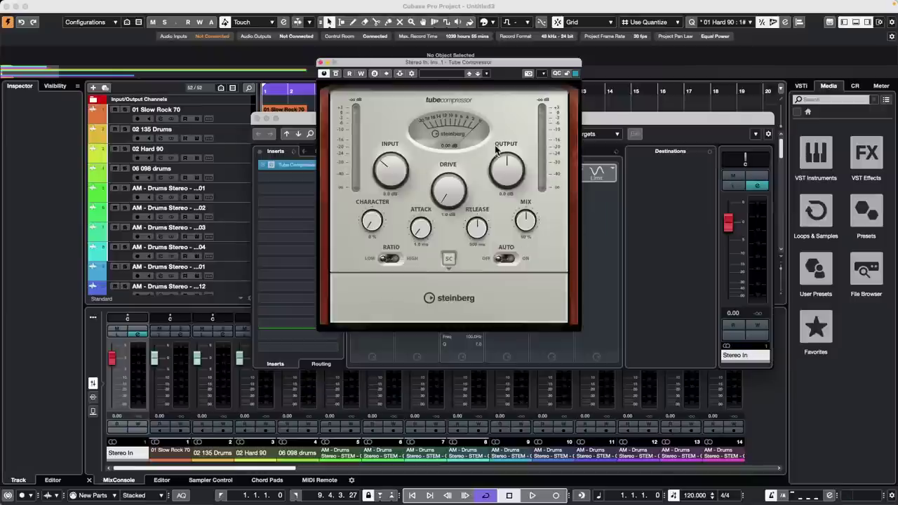
Raise the Tube Compressor's input gain to the knob's midpoint and close the plug-in and channel settings windows
left_click_drag(393, 162, 391, 151)
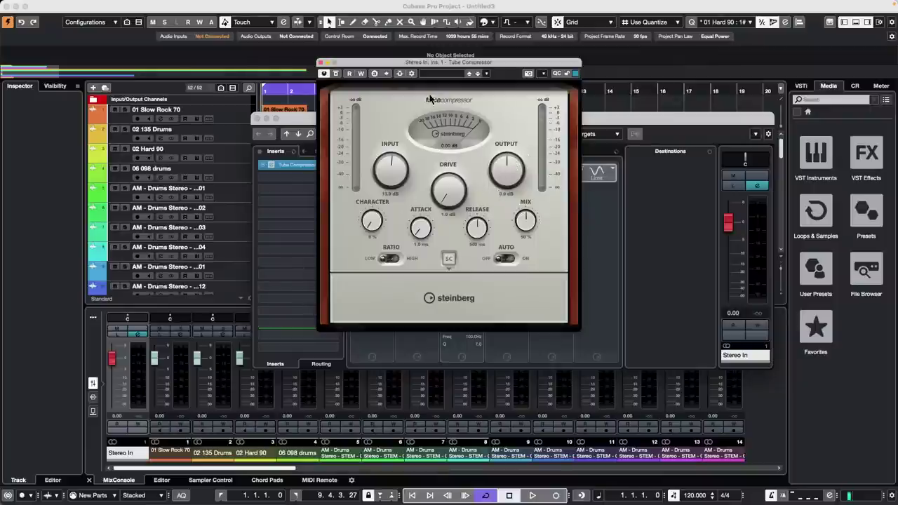
left_click(321, 62)
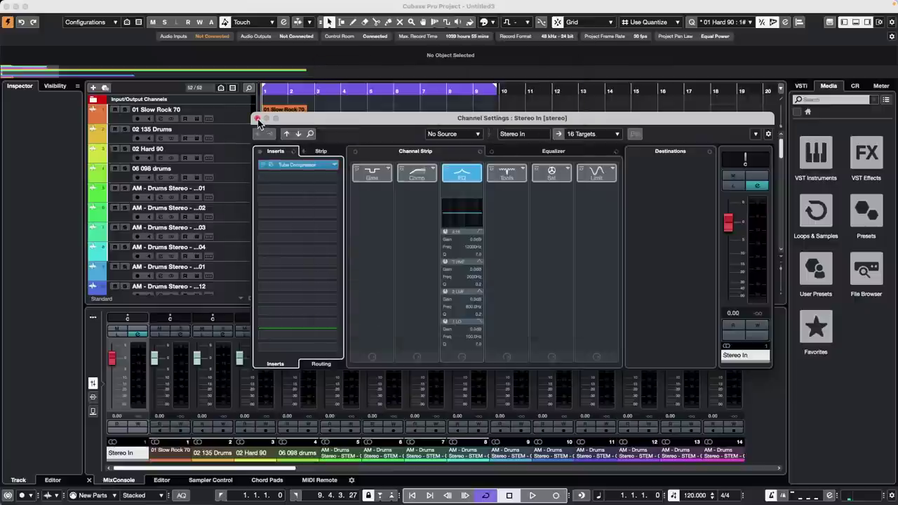
left_click(259, 120)
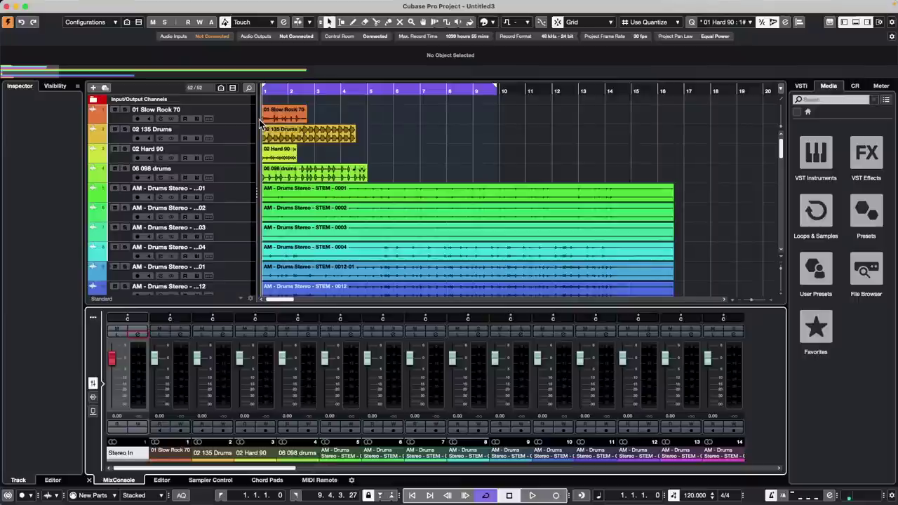
Open the input section of Audio Connections and add one stereo input bus without entering a name
left_click(280, 5)
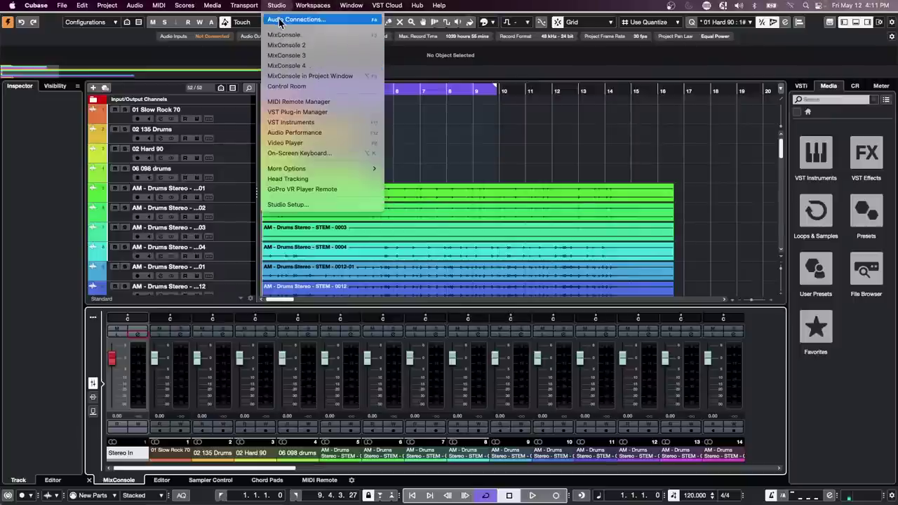
left_click(280, 21)
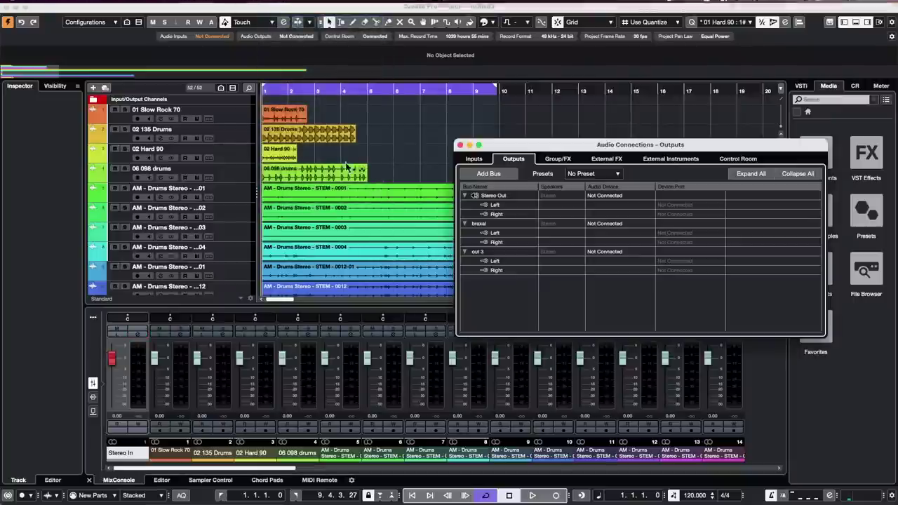
left_click(477, 161)
left_click(466, 196)
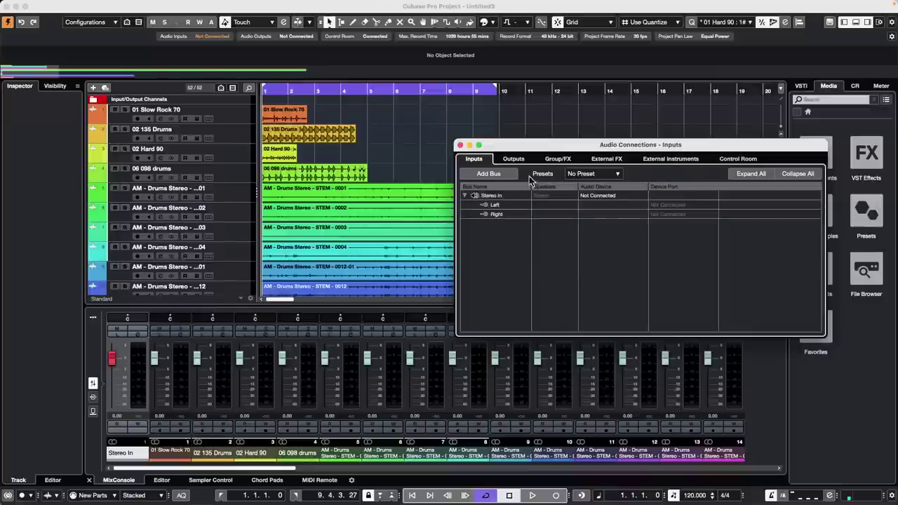
left_click(502, 176)
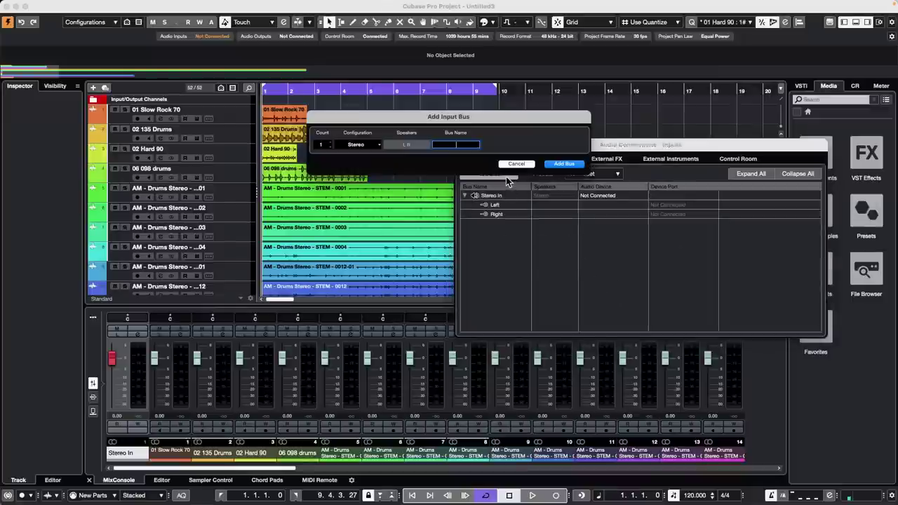
left_click(557, 166)
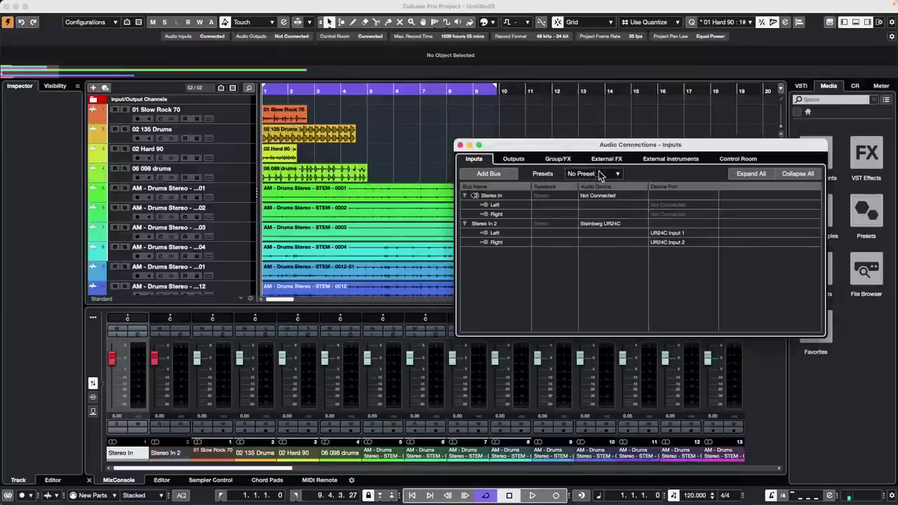
Add two more stereo input buses, leaving their names blank
left_click(486, 173)
left_click(569, 164)
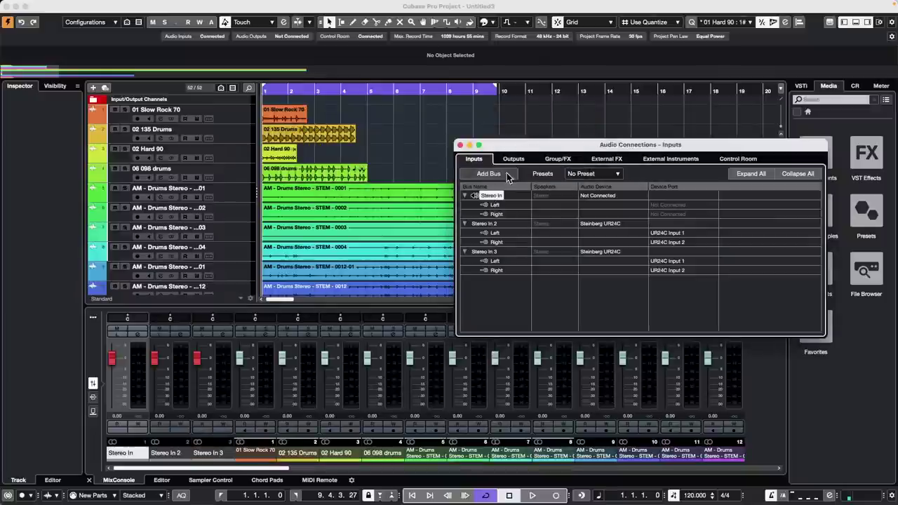
left_click(507, 176)
left_click(570, 164)
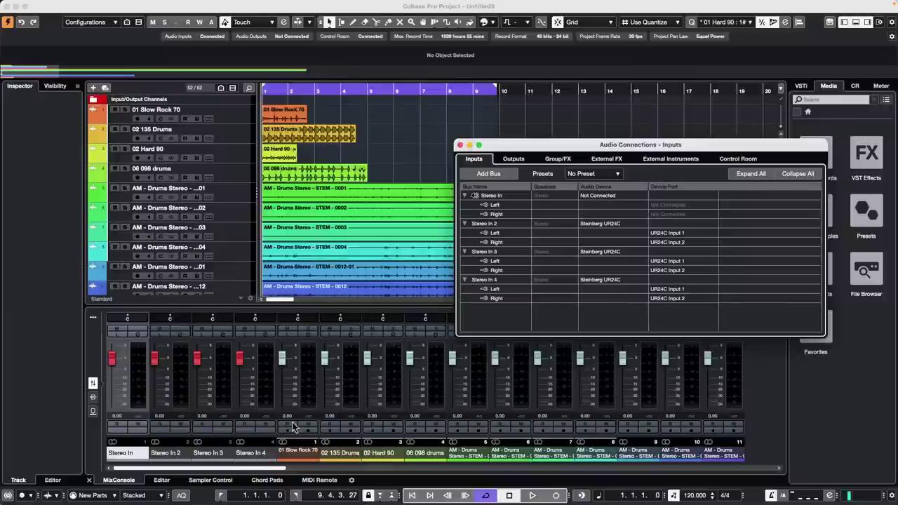
Switch to Safari and search the web for "spsteinberg specralyers 9"
mouse_move(308, 491)
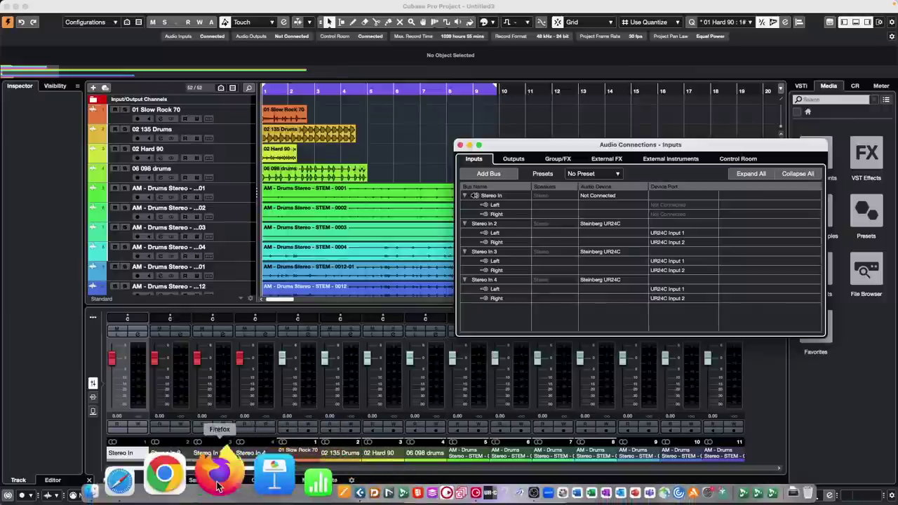
left_click(182, 478)
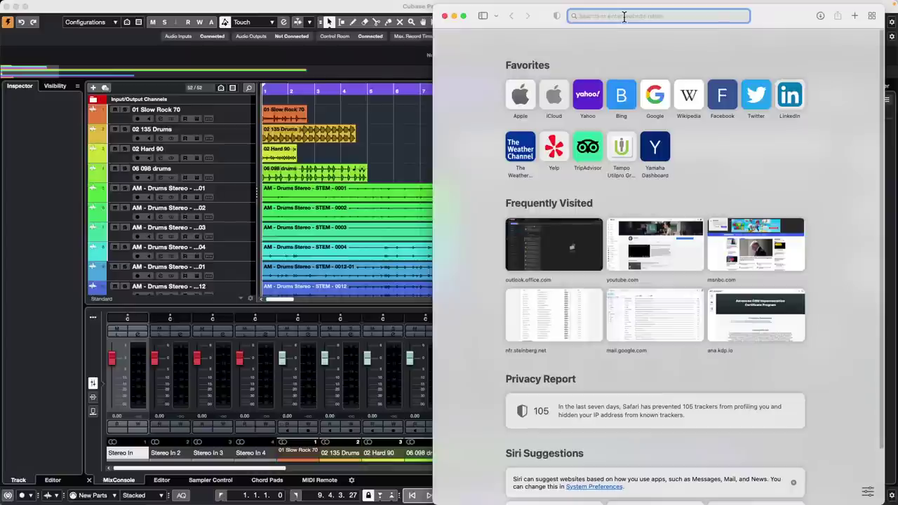
type("s")
key("BackSpace")
key("BackSpace")
type("sp")
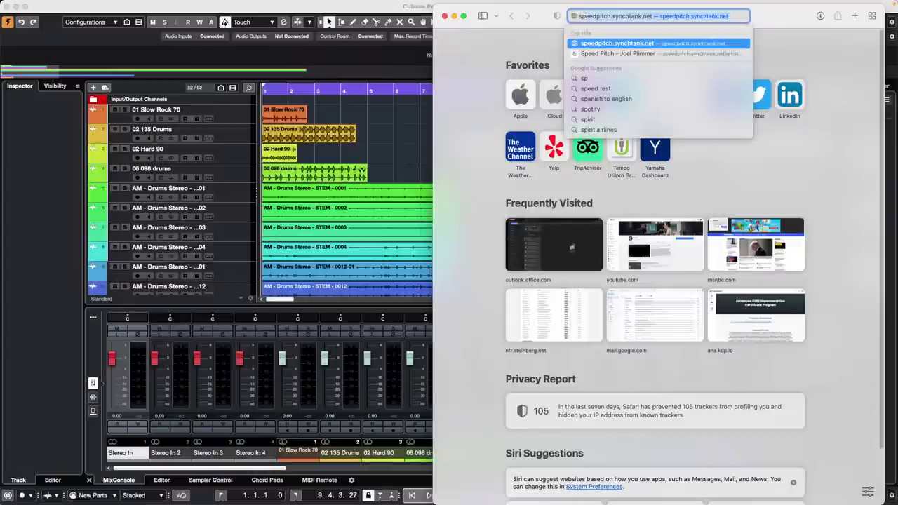
type("ste")
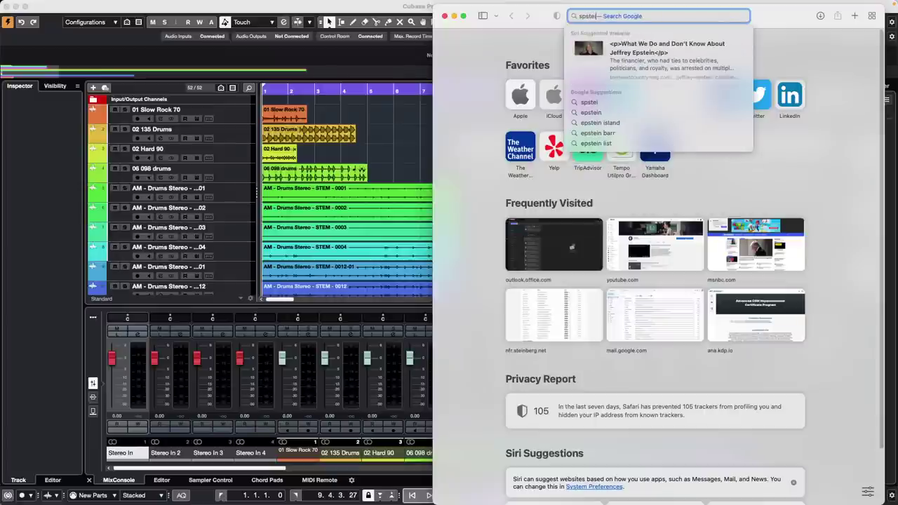
type("inberg spe")
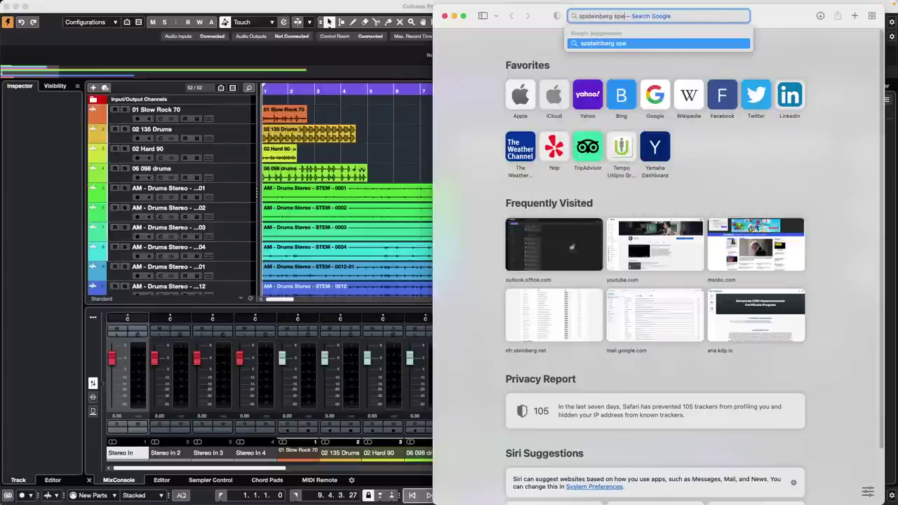
type("cralyers")
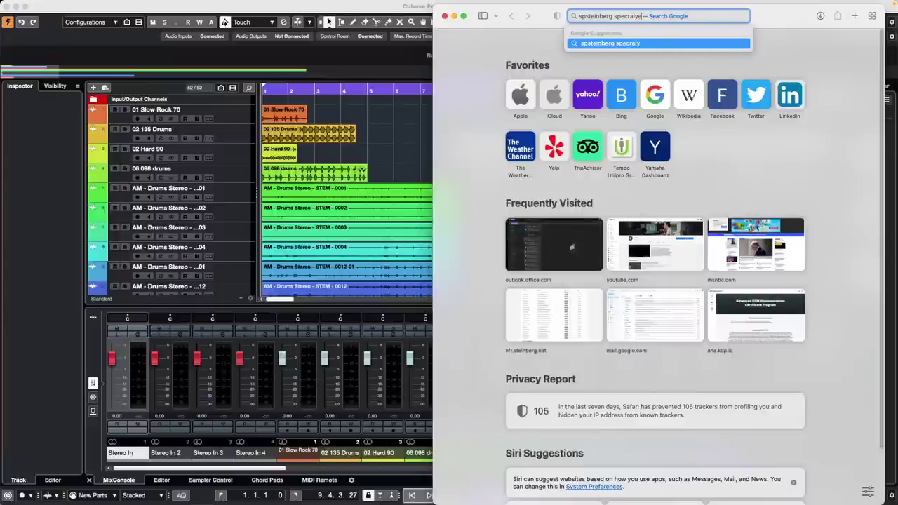
type(" 9")
key("Return")
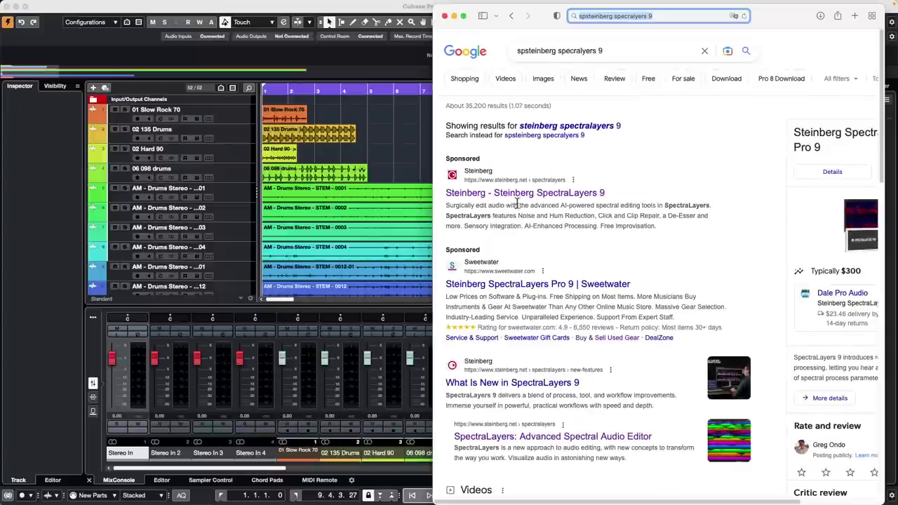
Open Steinberg's SpectraLayers 9 product page from the search results and look through its overview
left_click(573, 196)
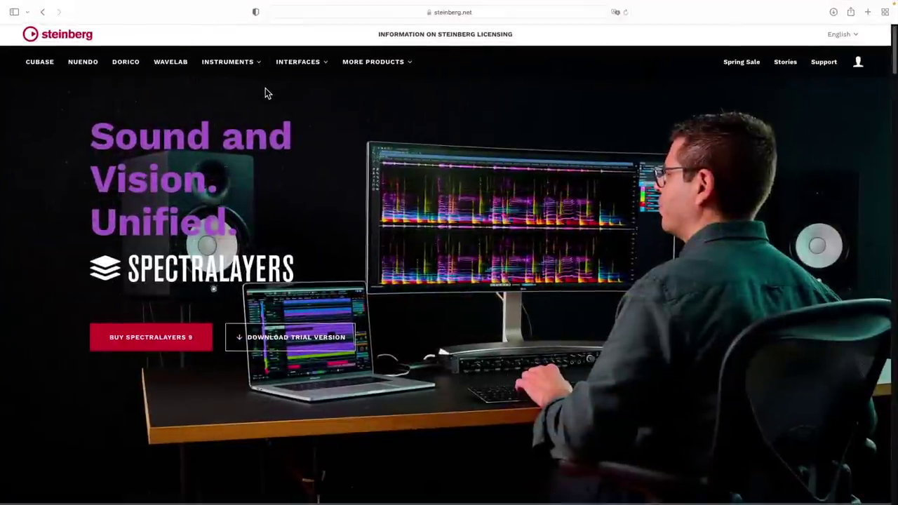
scroll(271, 90, "down", 10)
scroll(279, 83, "down", 15)
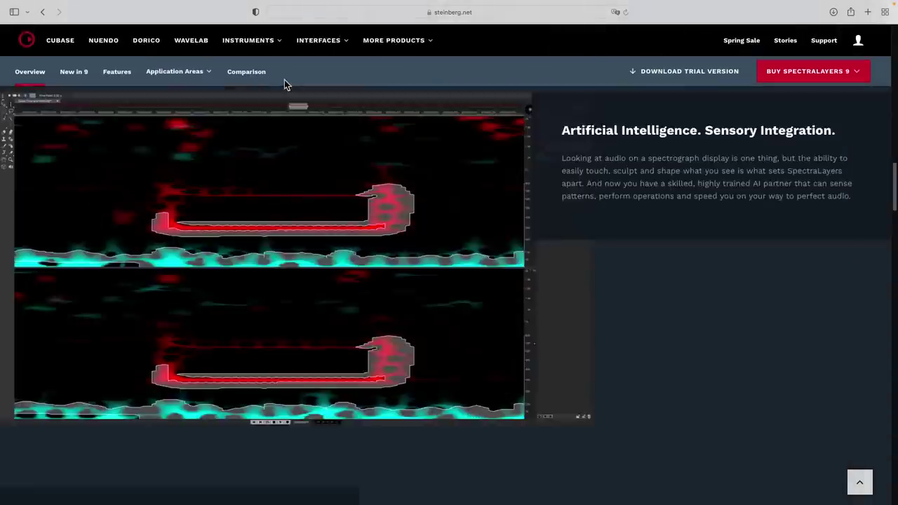
scroll(285, 77, "up", 5)
scroll(287, 82, "up", 5)
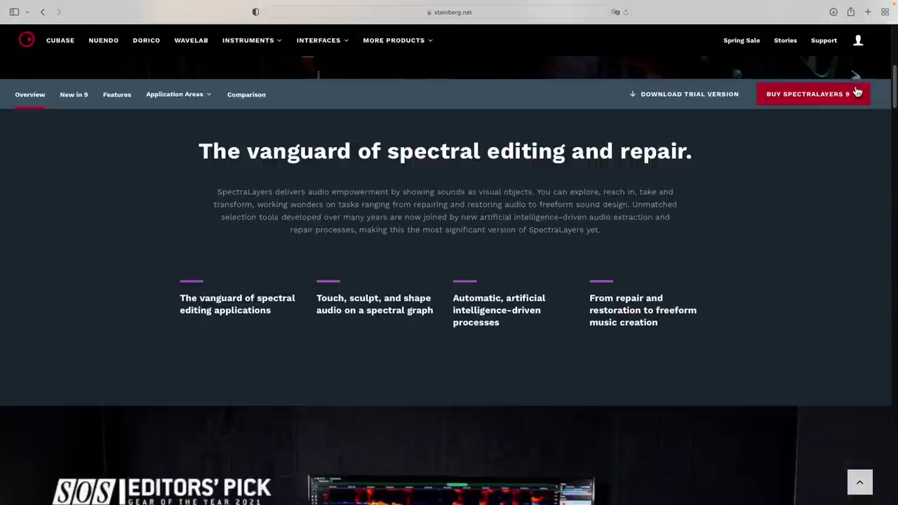
Open the SpectraLayers Pro 9 purchase options and compare the updates and upgrades with the full version and Competitive Crossgrade
left_click(821, 94)
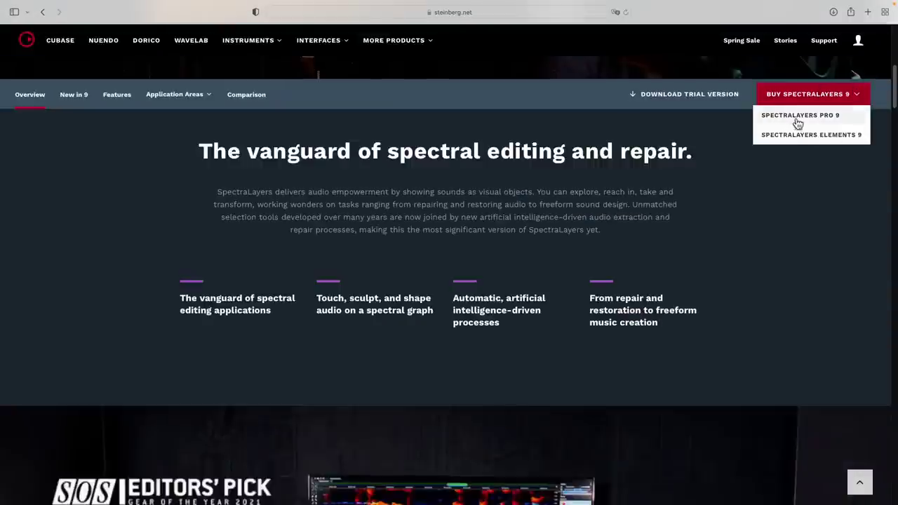
left_click(838, 117)
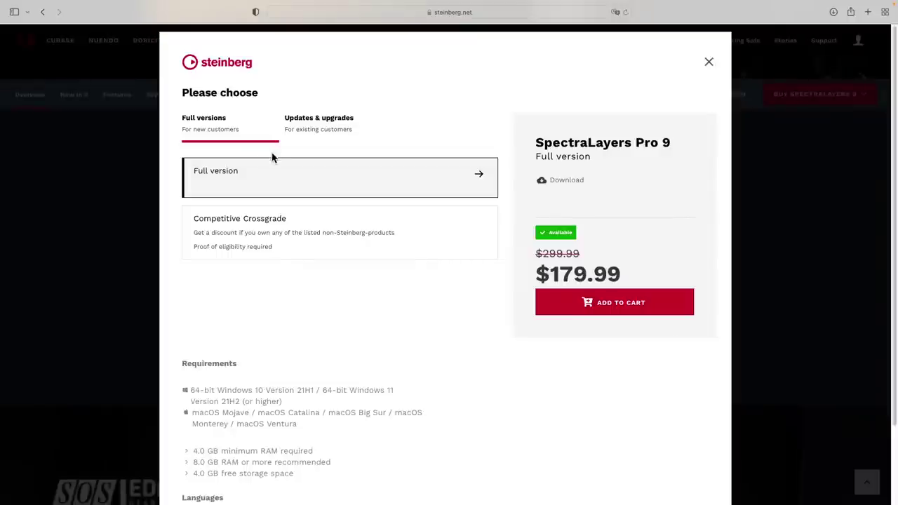
left_click(346, 125)
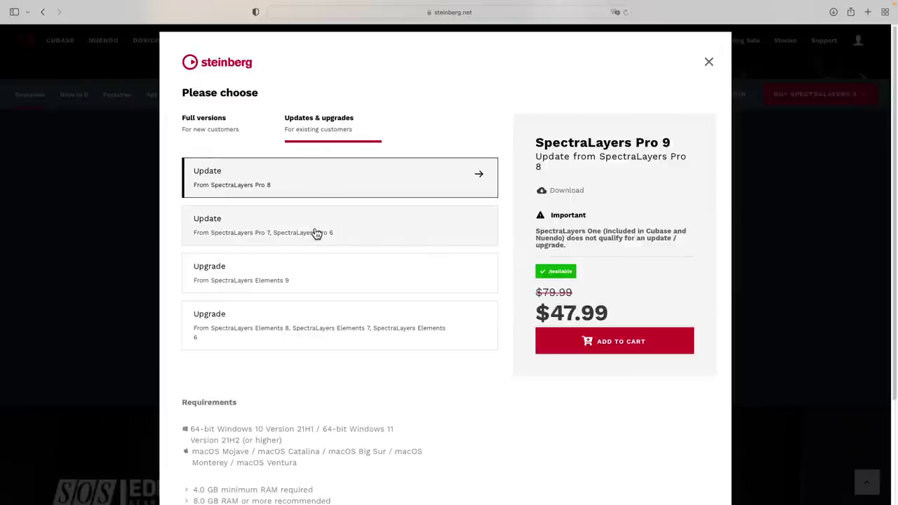
left_click(213, 130)
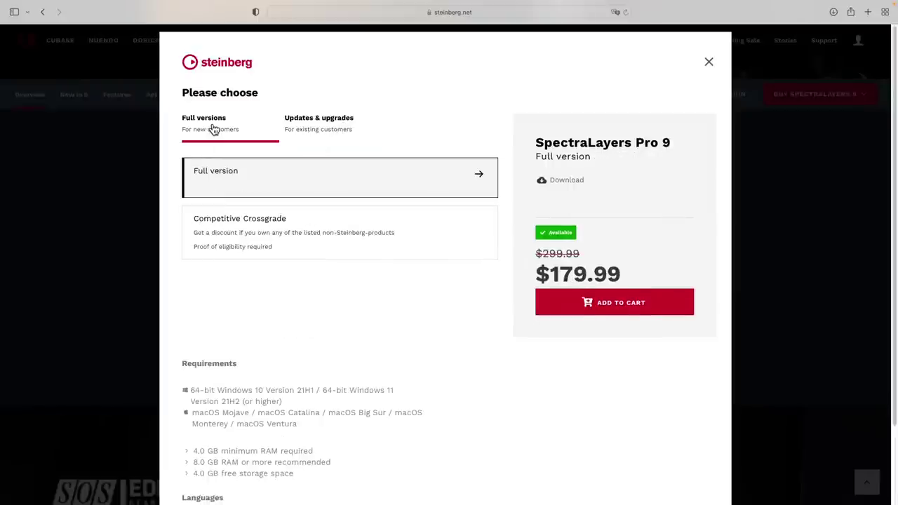
left_click(220, 244)
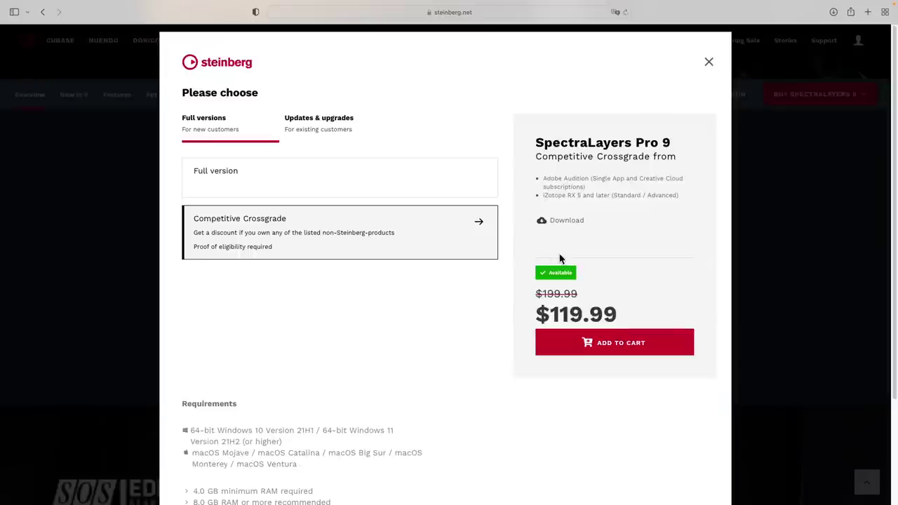
Add the SpectraLayers Pro 9 Competitive Crossgrade to the cart and proceed to checkout to review the billing address form
left_click(620, 347)
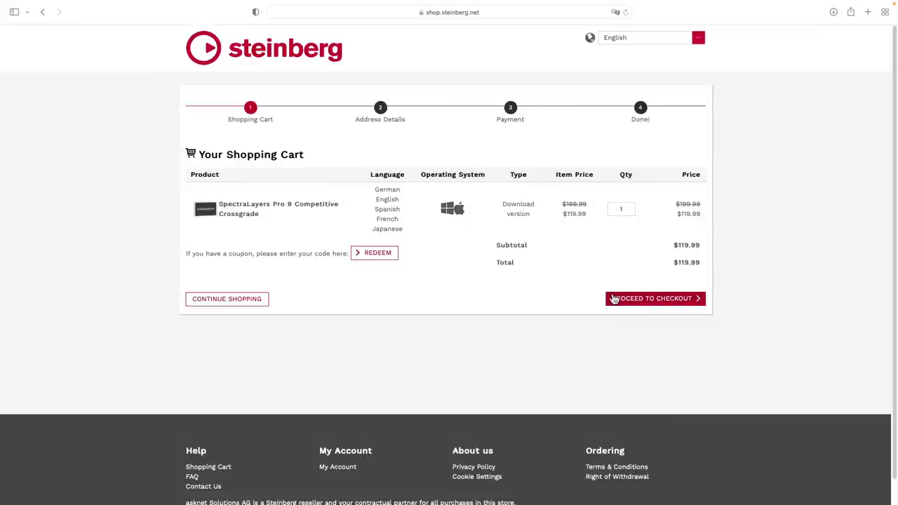
left_click(668, 302)
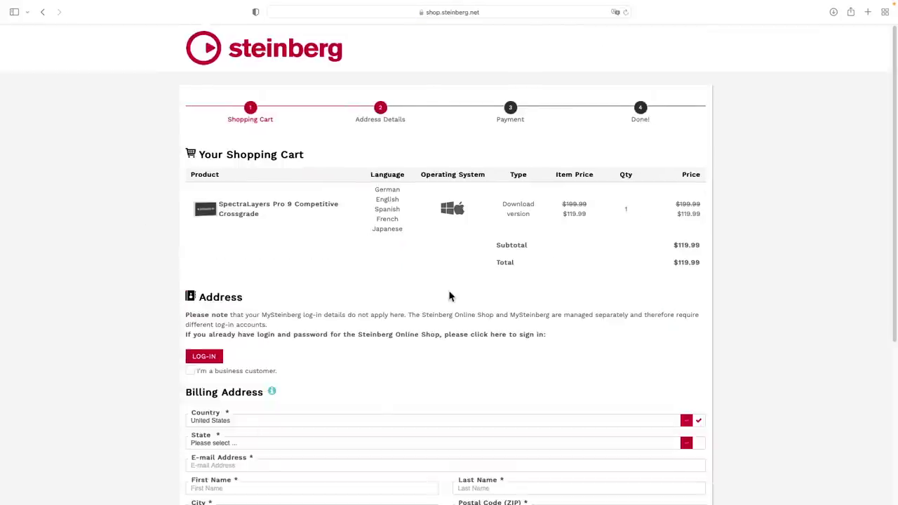
scroll(450, 295, "down", 2)
scroll(449, 295, "down", 5)
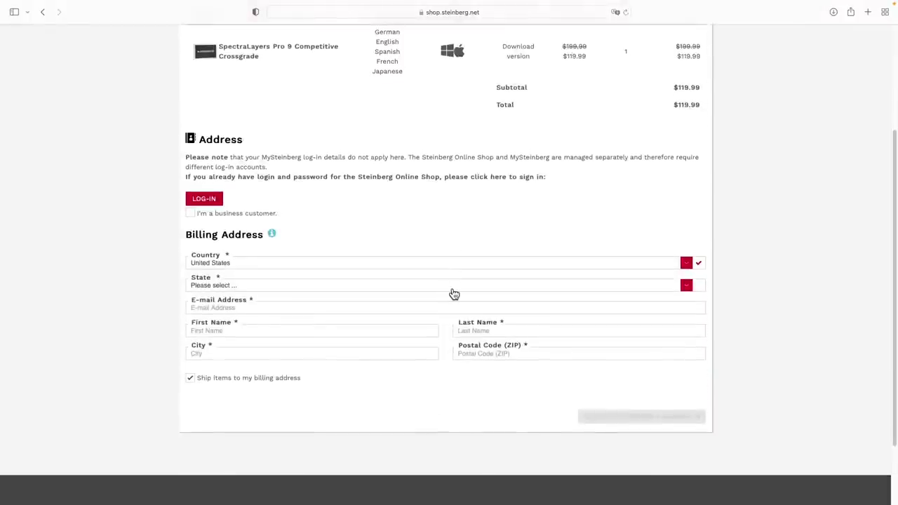
scroll(453, 293, "up", 1)
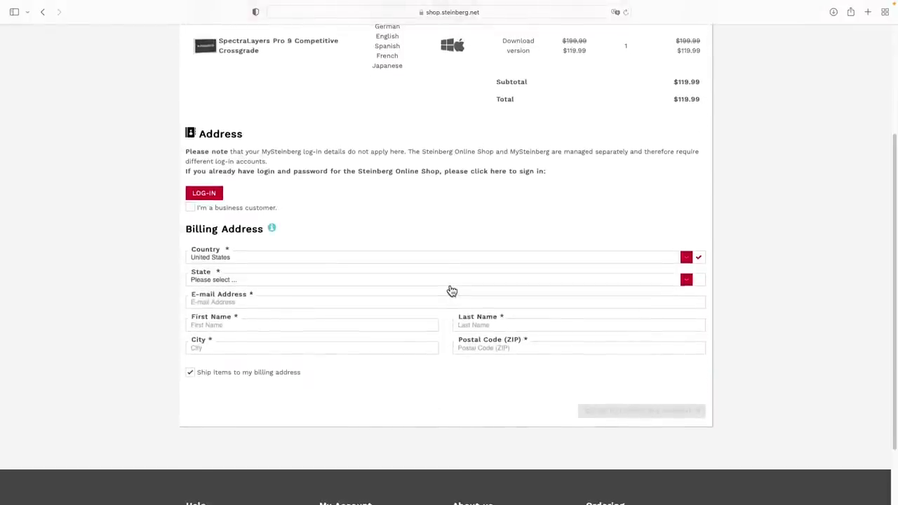
scroll(451, 289, "up", 1)
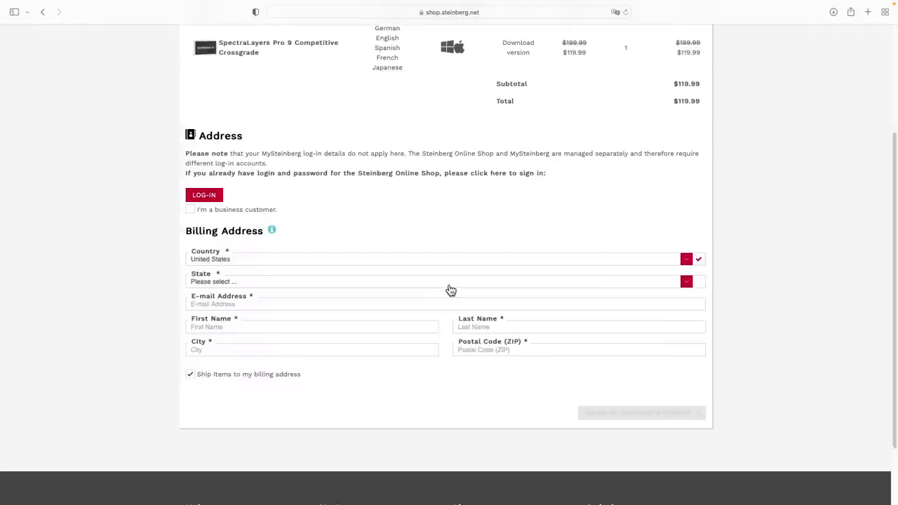
scroll(210, 66, "up", 5)
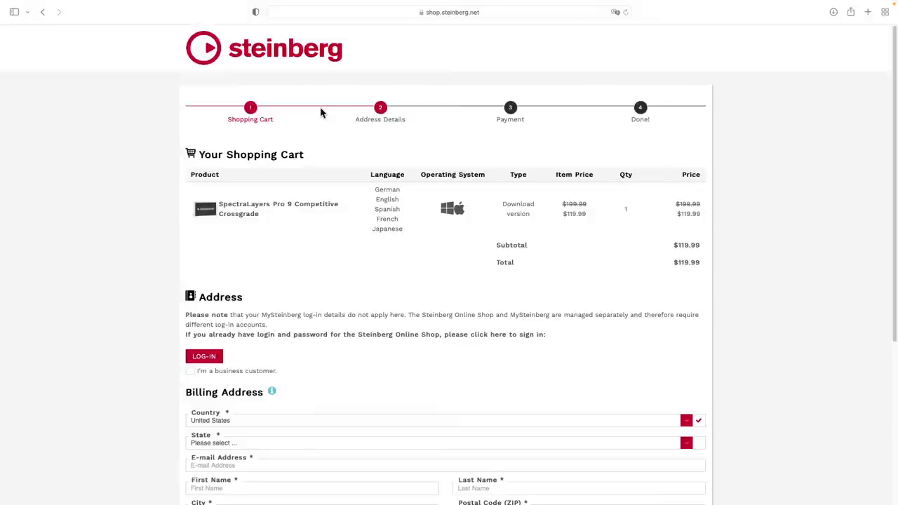
Leave the online shop, return to the Cubase project and close the Audio Connections window
left_click(43, 12)
left_click(12, 26)
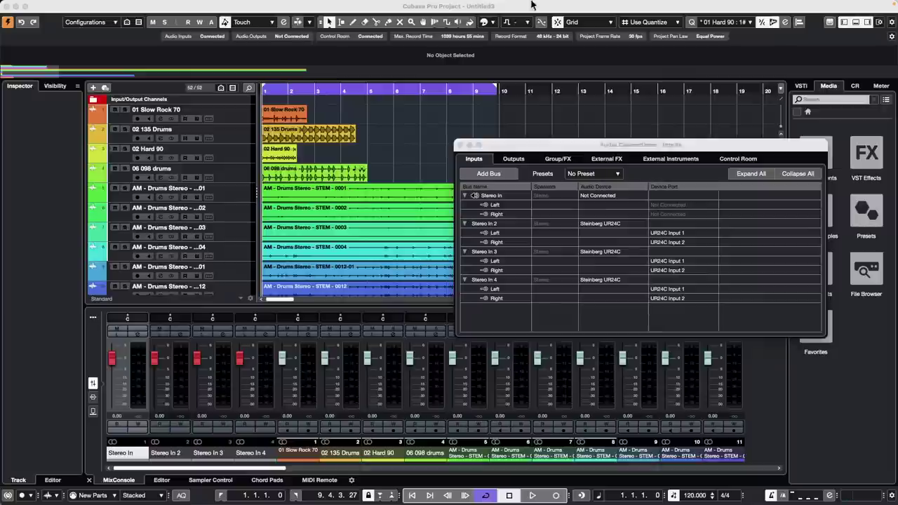
left_click(461, 145)
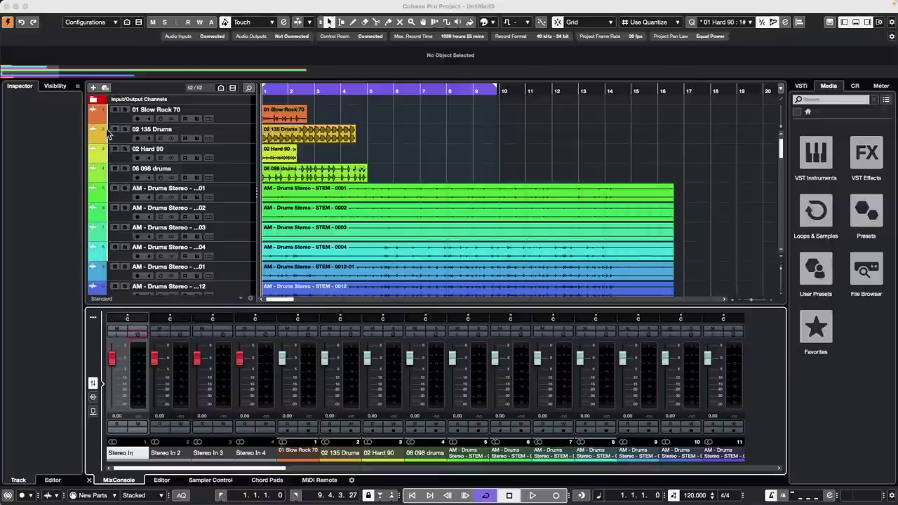
Reveal the 06 098 drums track's volume automation, and draw a dip beneath its event moved to 2.4.2.0
left_click(96, 180)
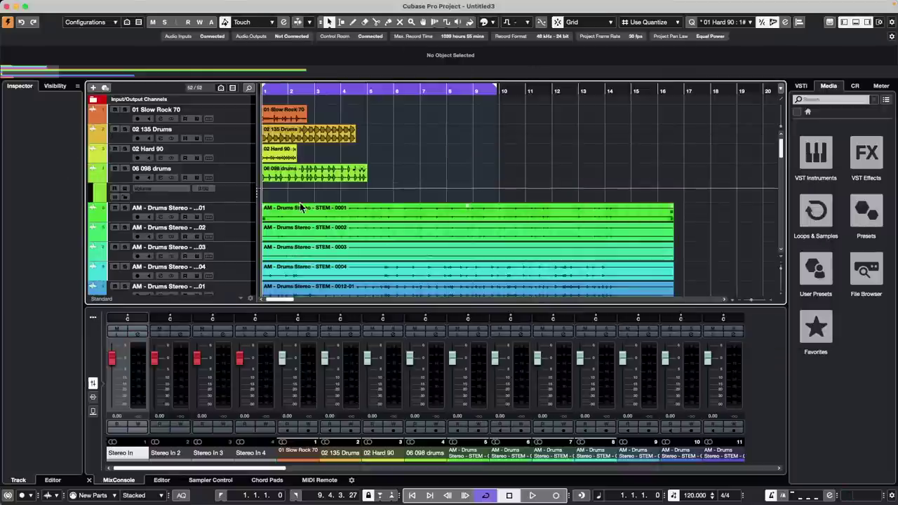
mouse_move(311, 175)
left_mouse_down()
mouse_move(352, 186)
mouse_move(353, 194)
mouse_move(400, 188)
left_mouse_up()
right_click(350, 184)
left_click(354, 195)
Check the Automation Follows Events option and move the 06 098 drums event to 7.2.1.104
left_click(83, 6)
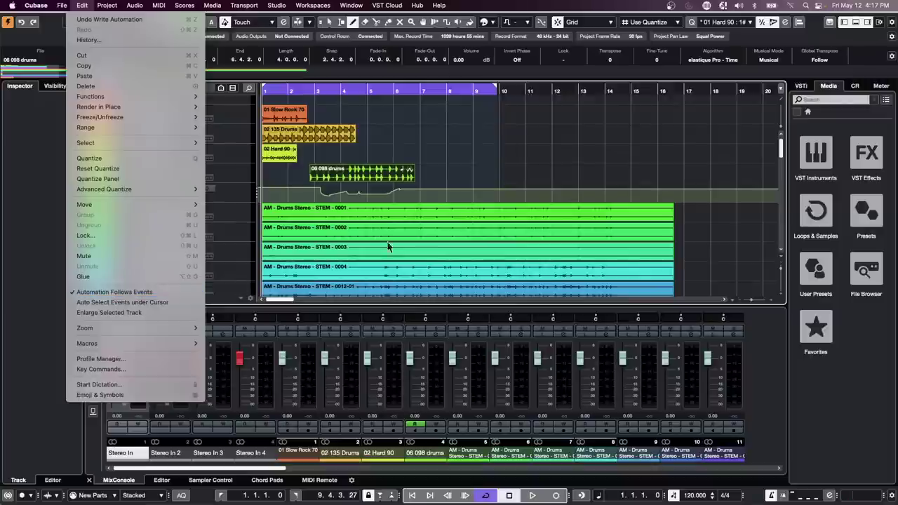
left_click(363, 179)
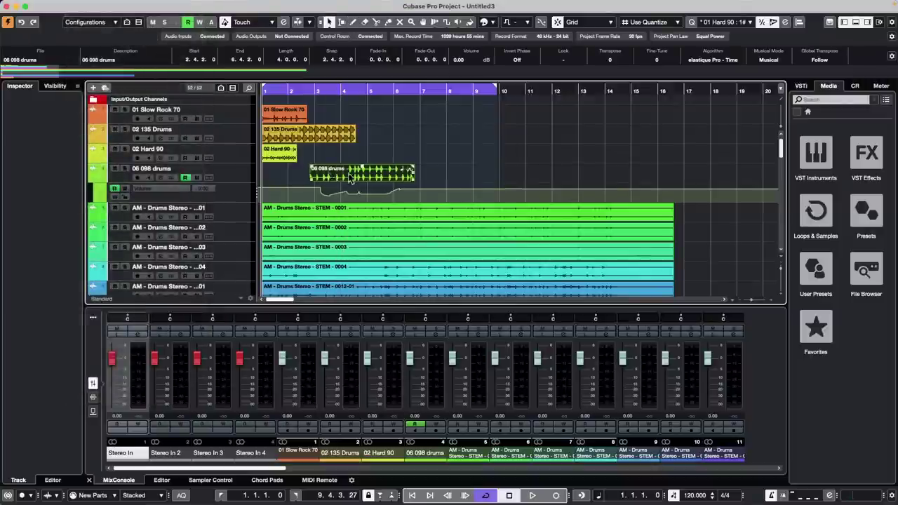
left_click_drag(332, 170, 473, 177)
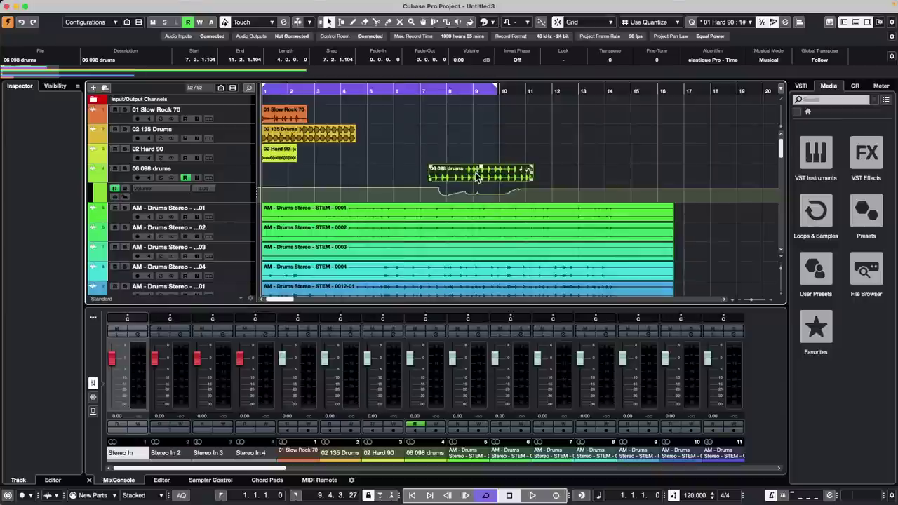
Turn off Automation Follows Events, try moving the 06 098 drums event to 4.4.2.0, and undo that move
left_click(82, 5)
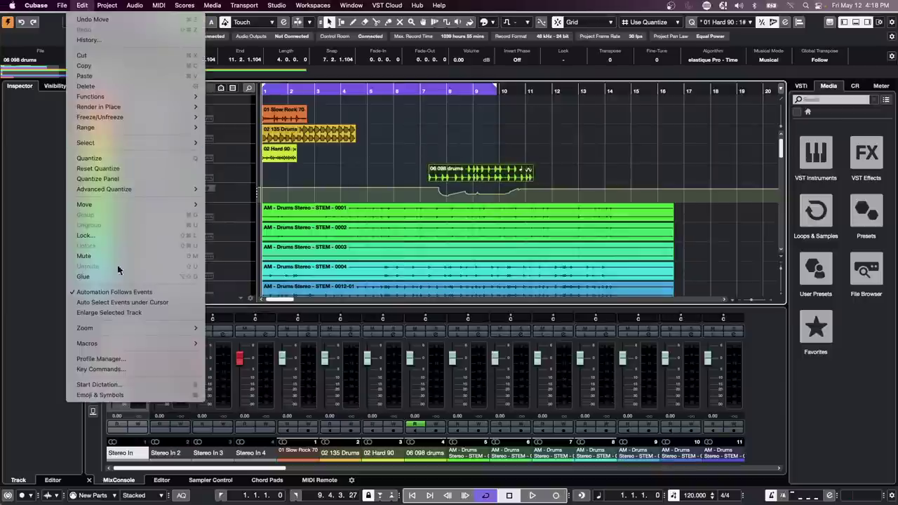
left_click(125, 296)
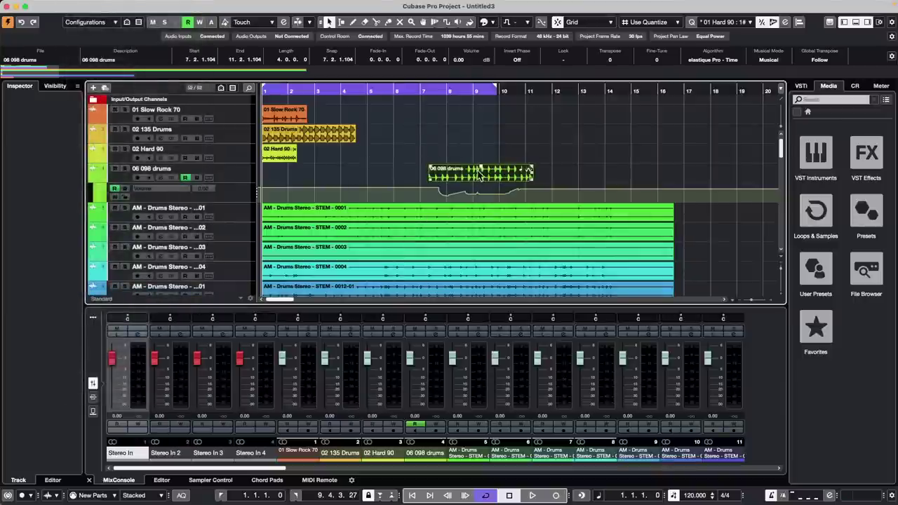
left_click_drag(474, 174, 410, 177)
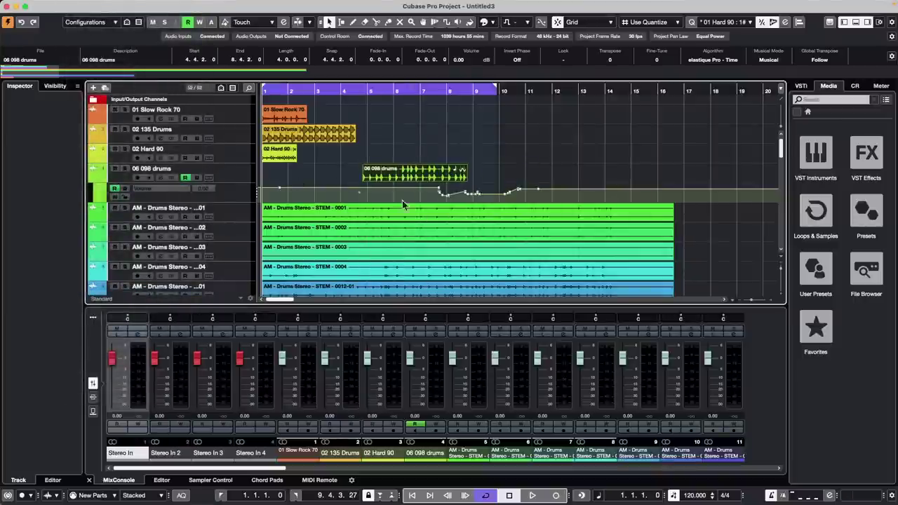
key("super+z")
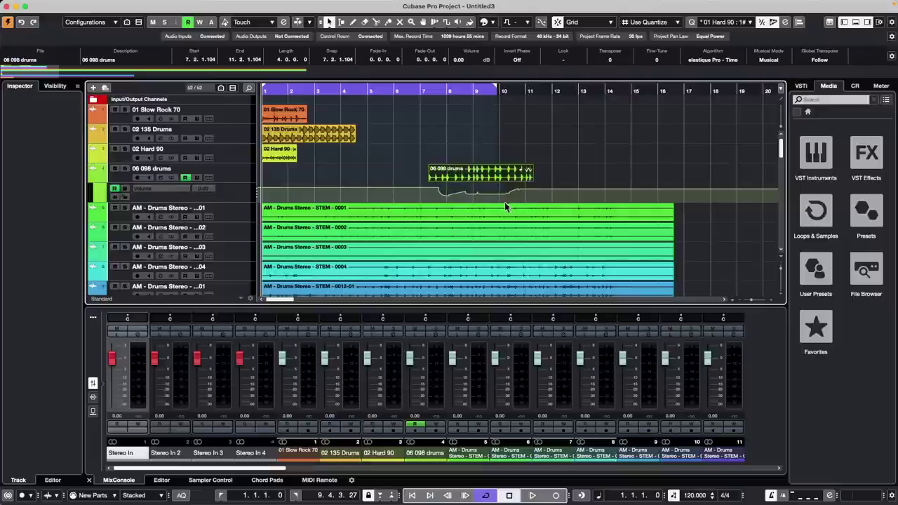
Turn on Automation Follows Events and move the 06 098 drums event to 5.4.2.0
left_click(82, 5)
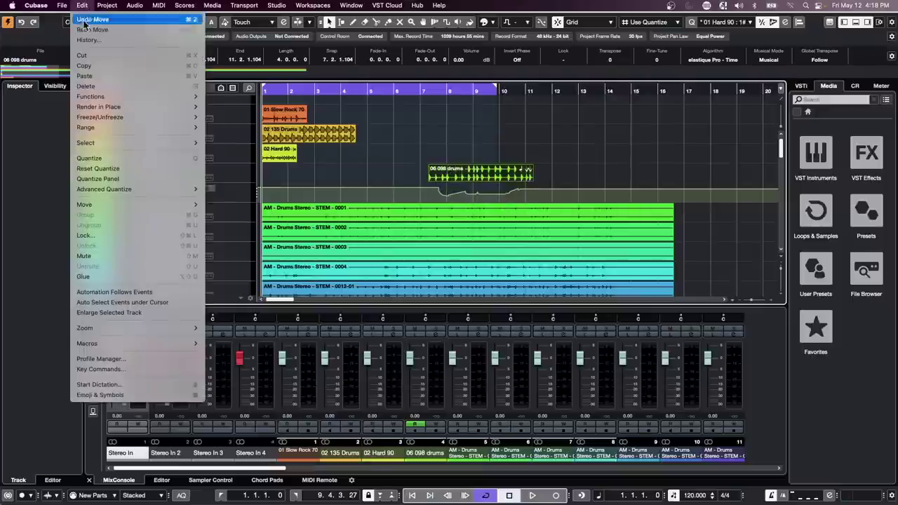
left_click(97, 291)
left_click_drag(484, 179, 452, 183)
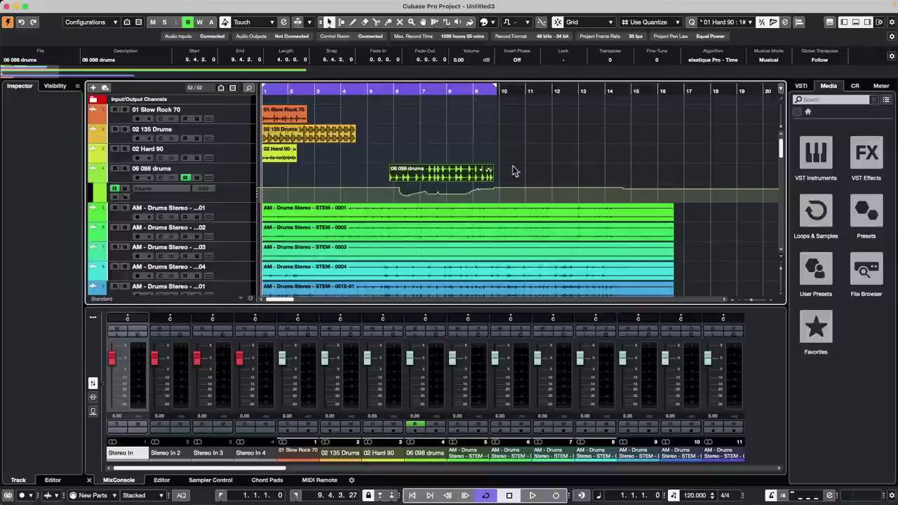
Place the project cursor at 6.4.2.0 and copy the 06 098 drums event with its volume automation to 12.4.2.0
left_click_drag(419, 90, 419, 75)
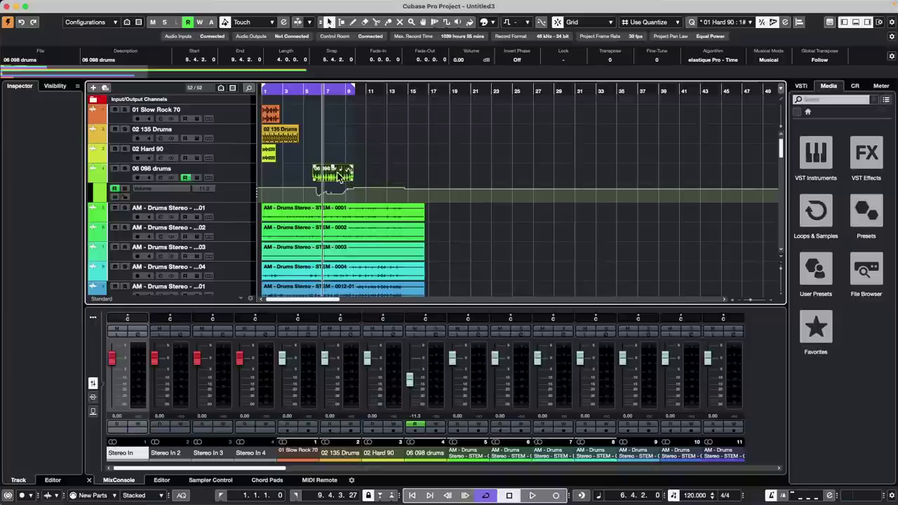
left_click_drag(337, 173, 411, 174)
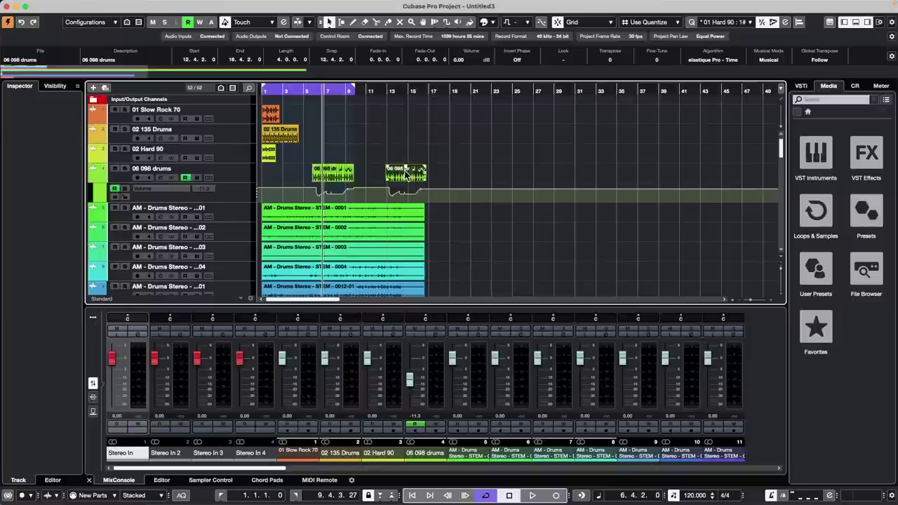
Copy the two 06 098 drums events with their volume automation to about bar 20, then copy all four to 32.3.4.2
left_click(486, 172)
left_click(342, 177)
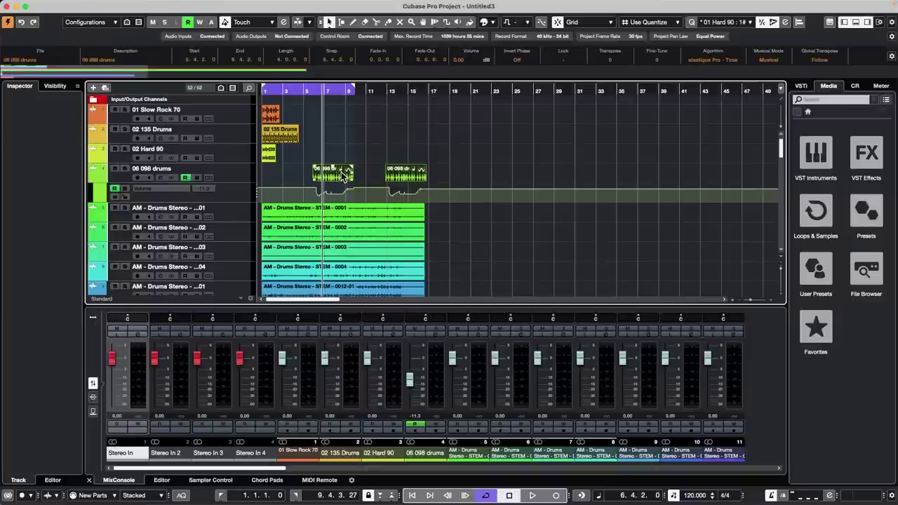
left_click_drag(341, 173, 492, 174)
left_click(591, 173)
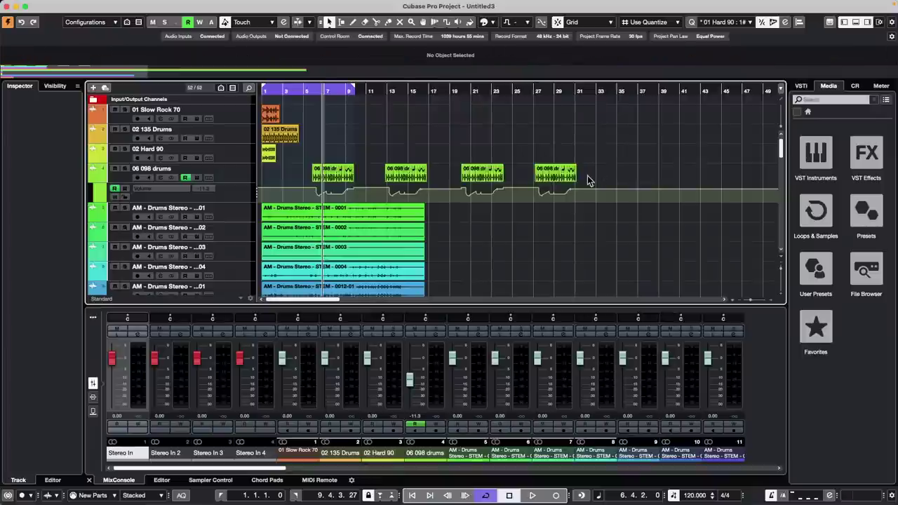
left_click_drag(596, 175, 621, 174)
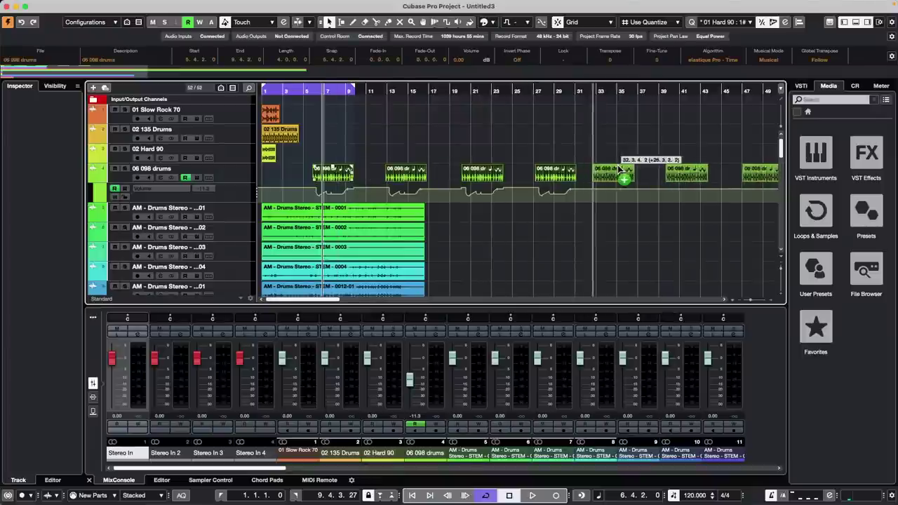
Select the 06 098 drums track and all of its events with All on Selected Tracks, then clear the event selection
left_click(231, 177)
left_click(82, 6)
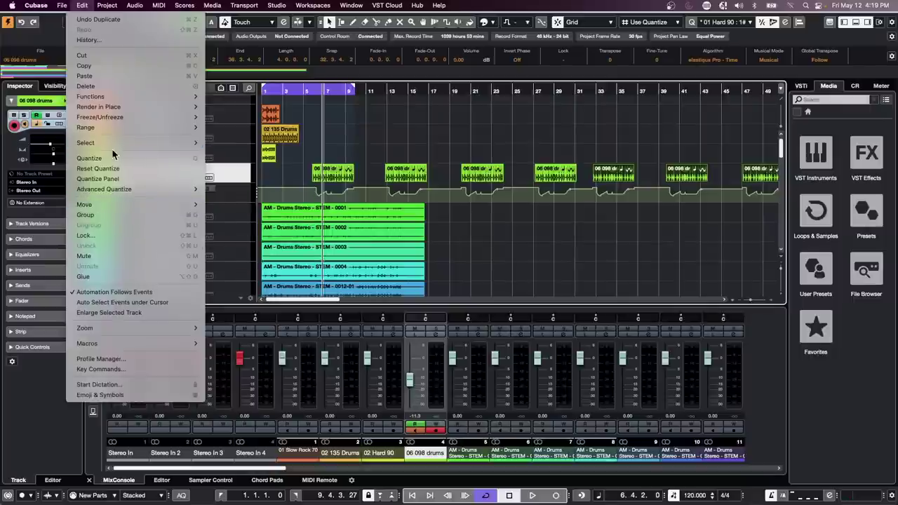
left_click(598, 237)
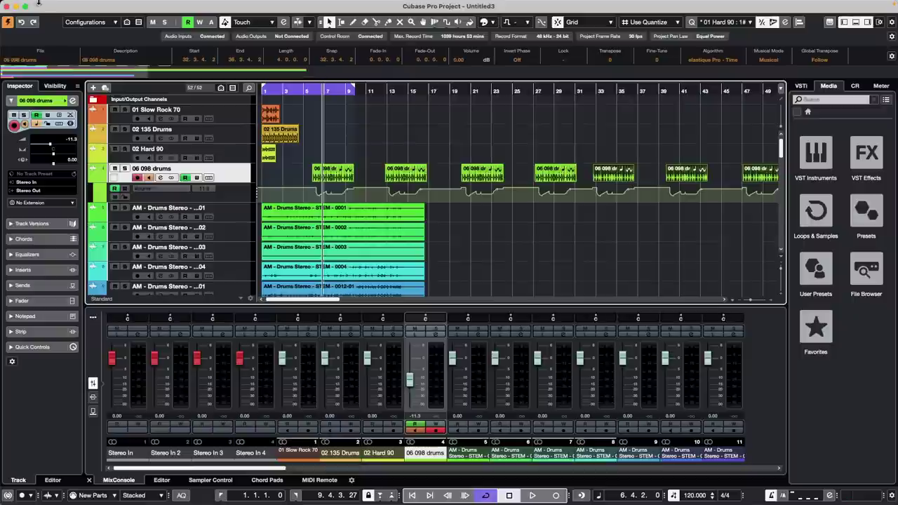
left_click(82, 4)
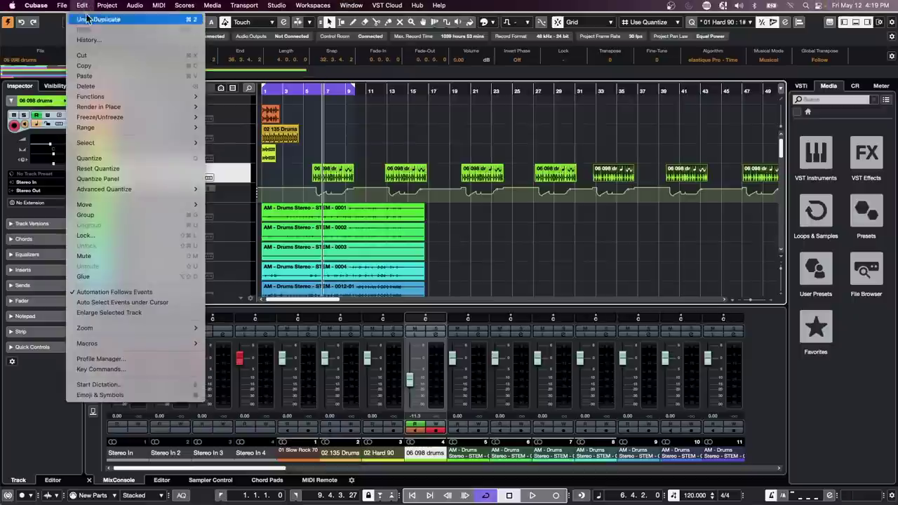
mouse_move(149, 187)
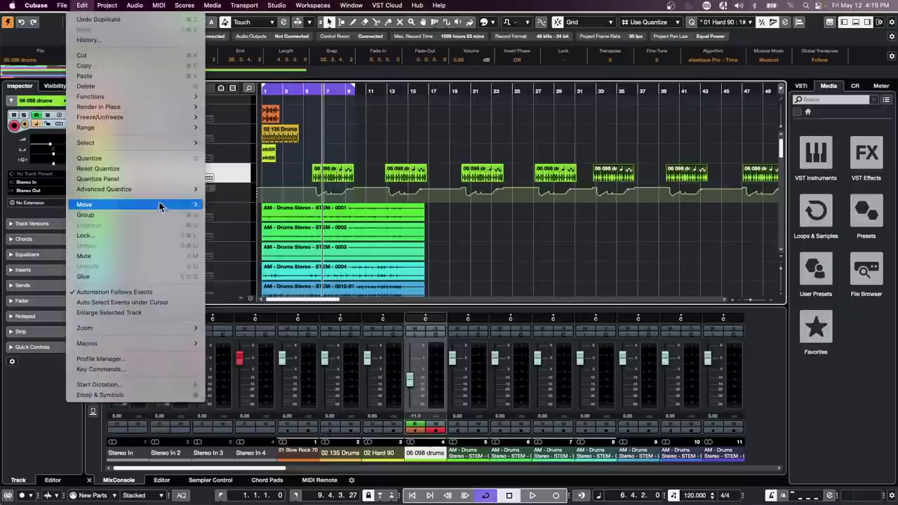
mouse_move(150, 143)
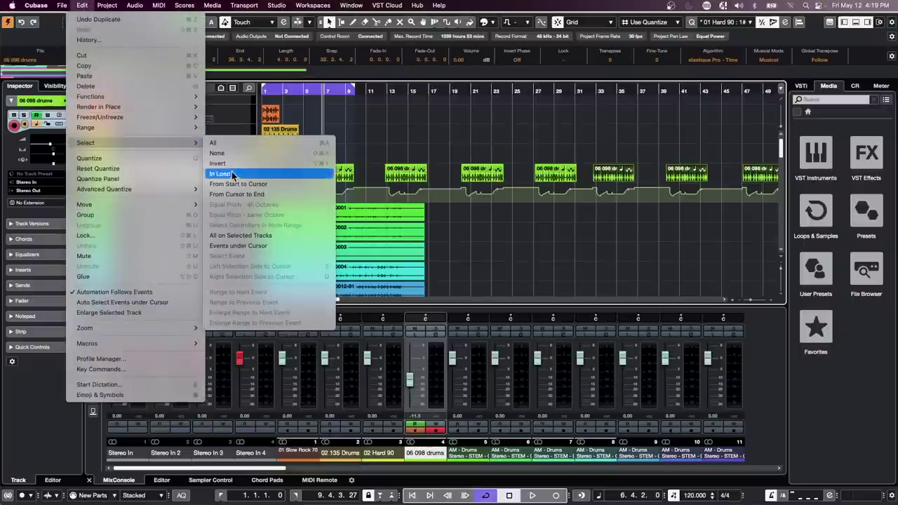
left_click(259, 237)
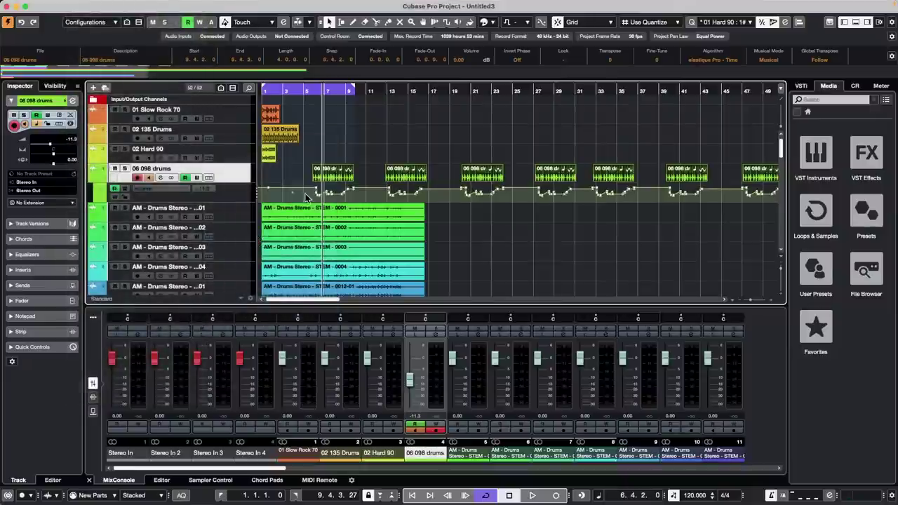
left_click(527, 276)
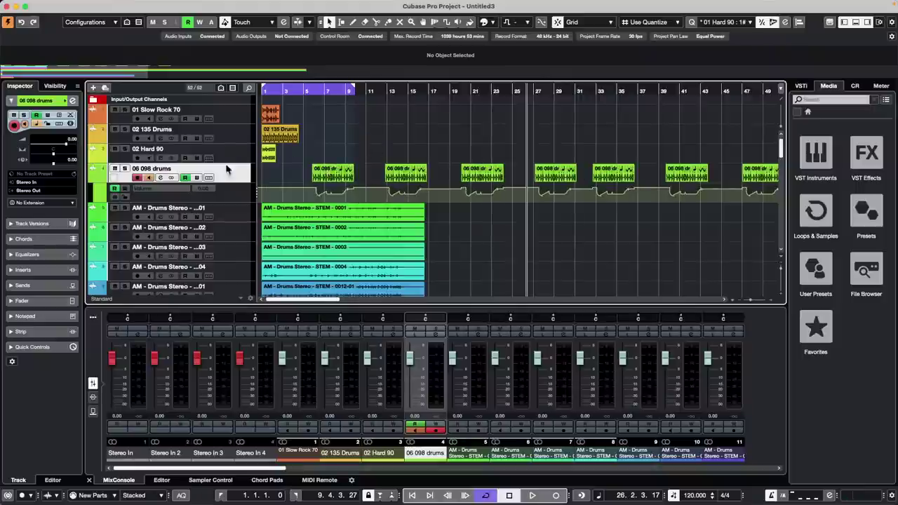
Select the 06 098 drums events directly in the arrangement, then deselect them
left_click(337, 175)
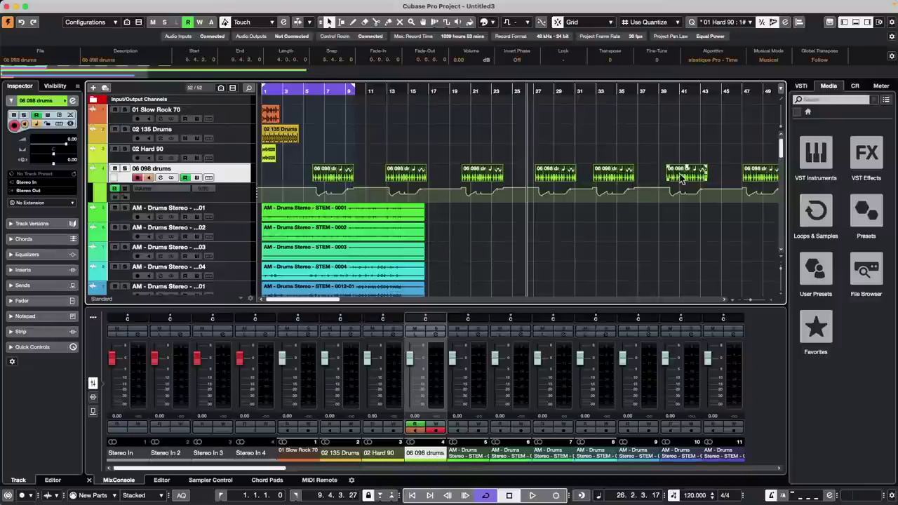
left_click_drag(398, 89, 399, 83)
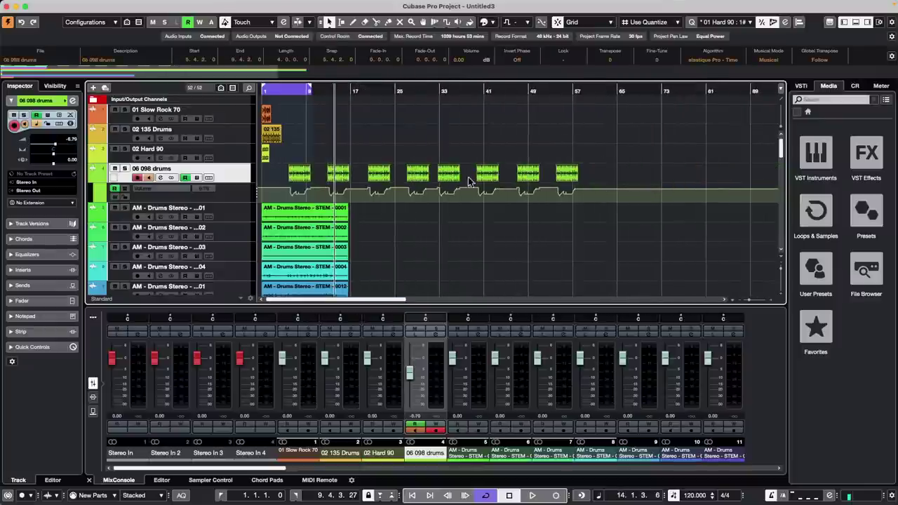
left_click(538, 266)
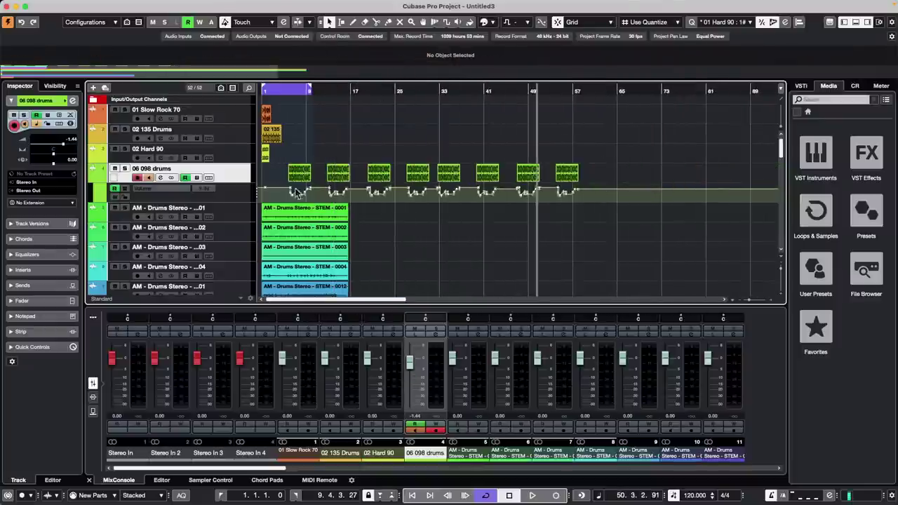
left_click(336, 175)
left_click(436, 237)
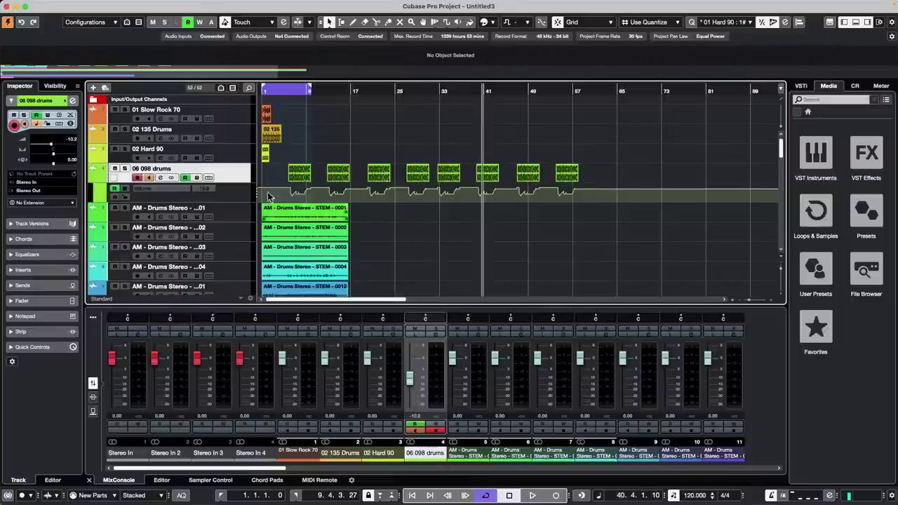
Switch from the 02 Hard 90 track back to 06 098 drums, select all its events again, and deselect them
left_click(236, 156)
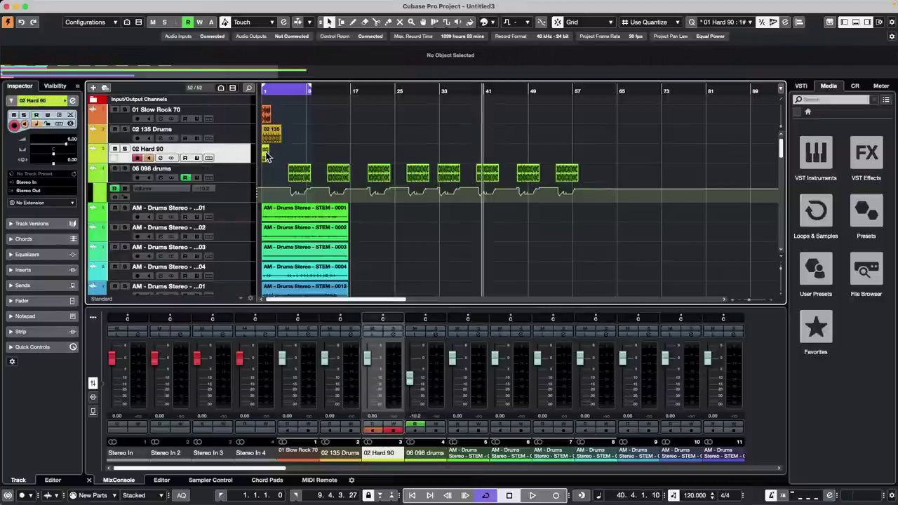
left_click(232, 176)
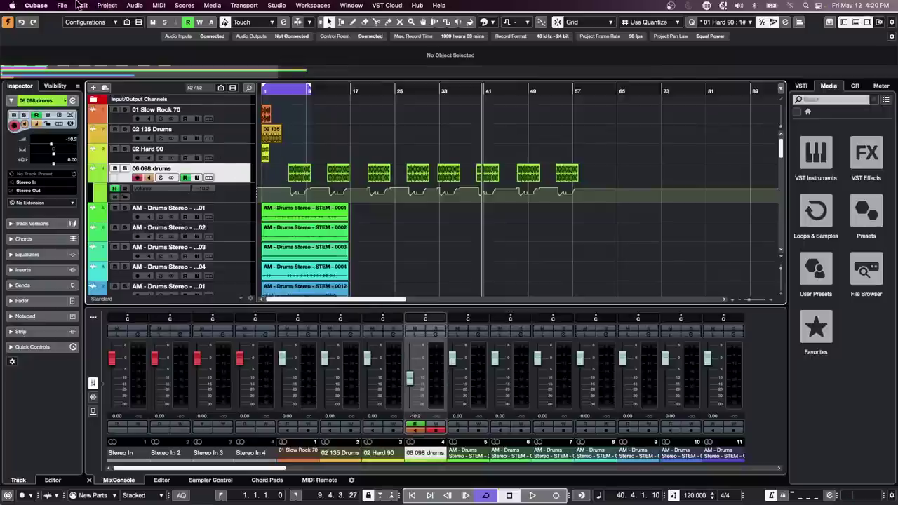
left_click(80, 5)
mouse_move(117, 142)
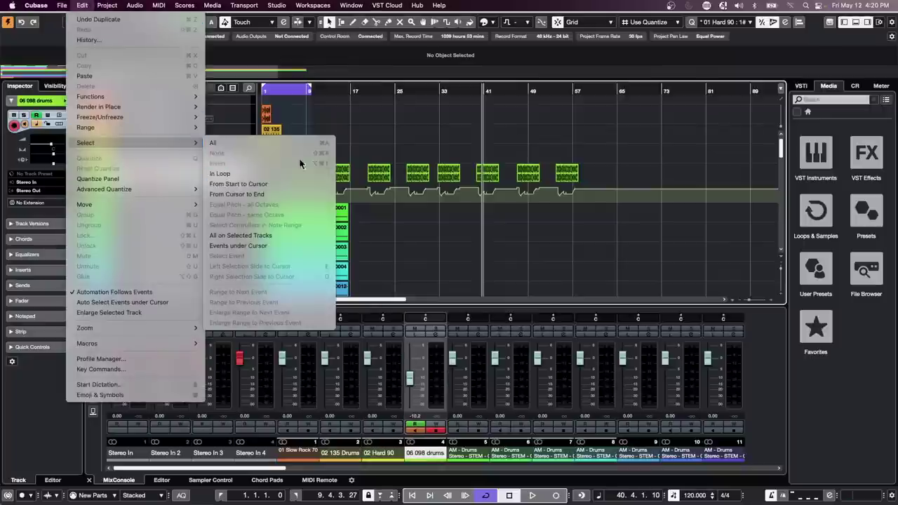
left_click(288, 236)
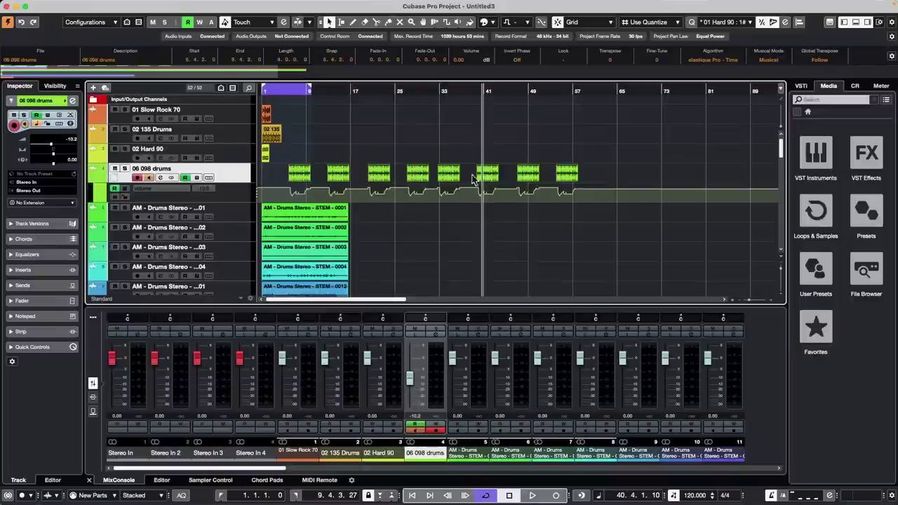
left_click(430, 219)
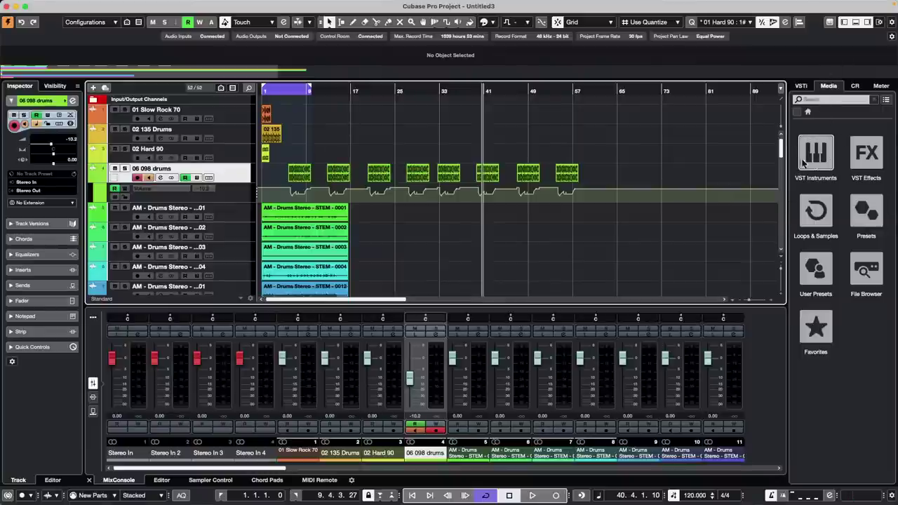
Switch the media browser from Loops & Samples to the File Browser and open the Projects folder
left_click(815, 214)
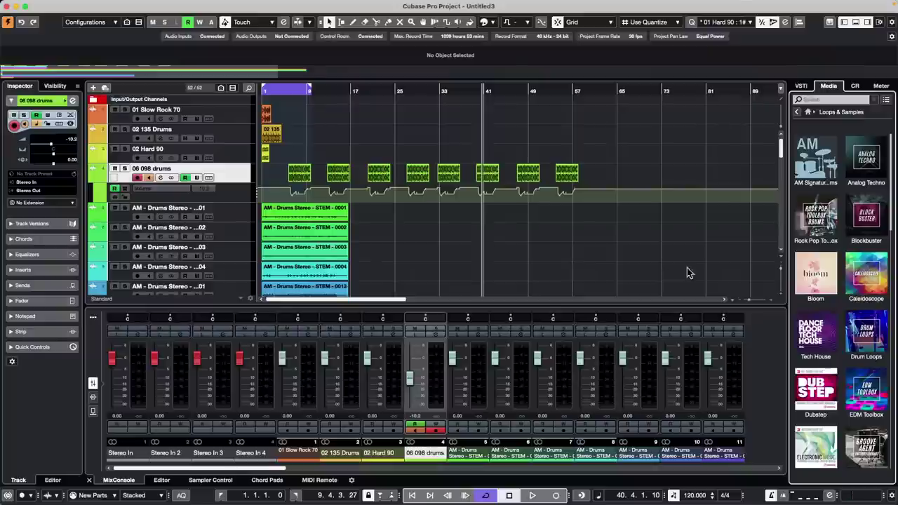
left_click(798, 111)
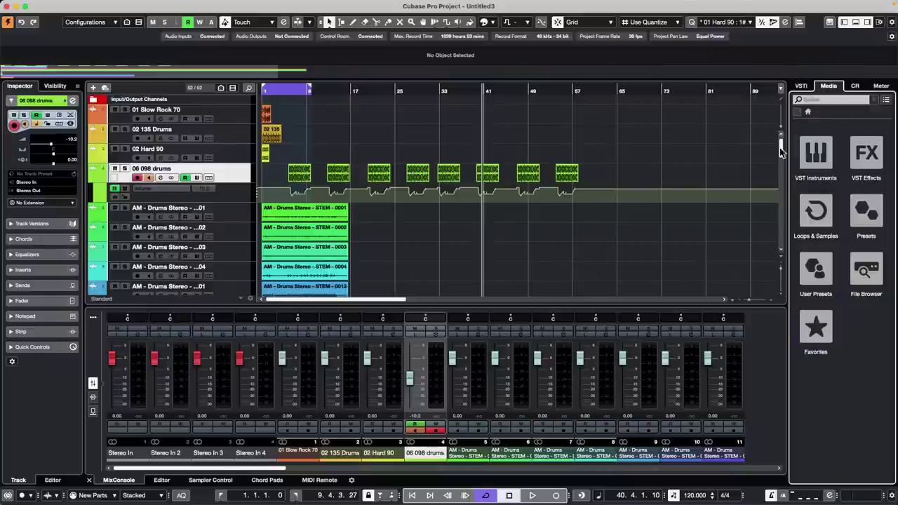
left_click(867, 274)
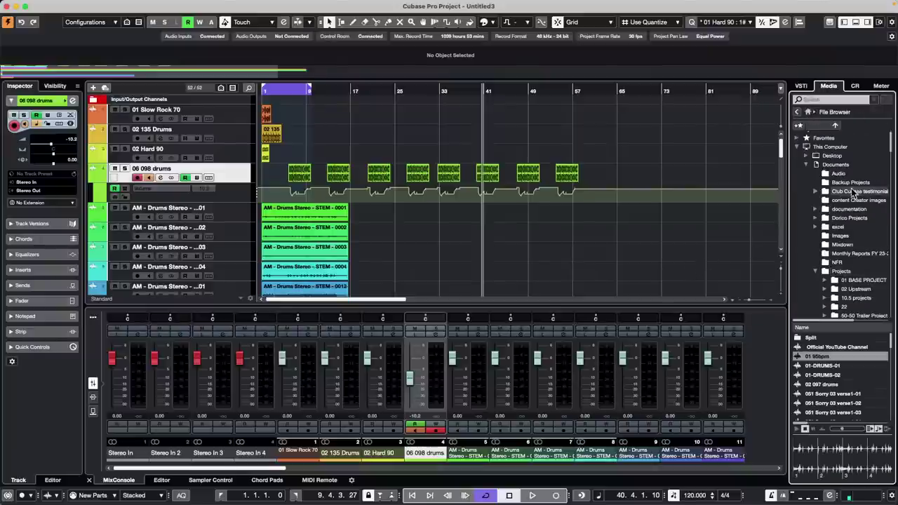
left_click(841, 272)
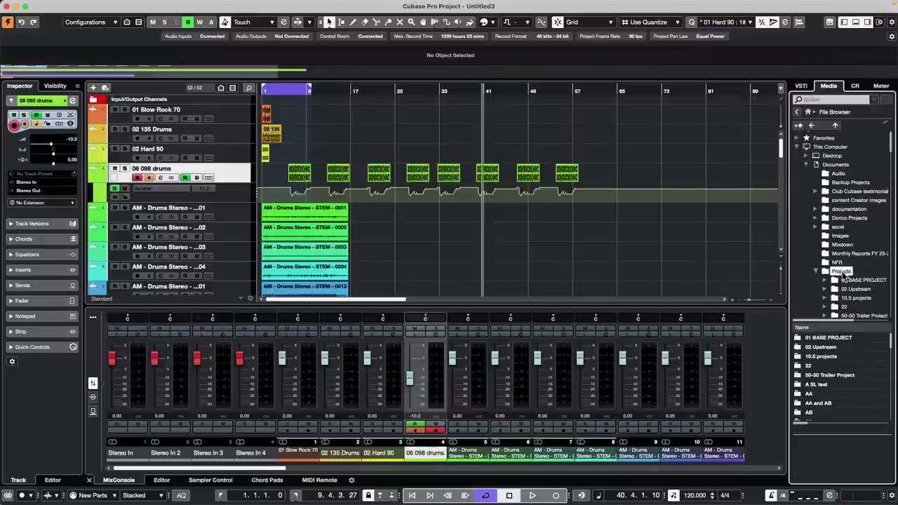
Look through the subfolders of the Projects folder and collapse the Be Someone folder
scroll(849, 260, "down", 5)
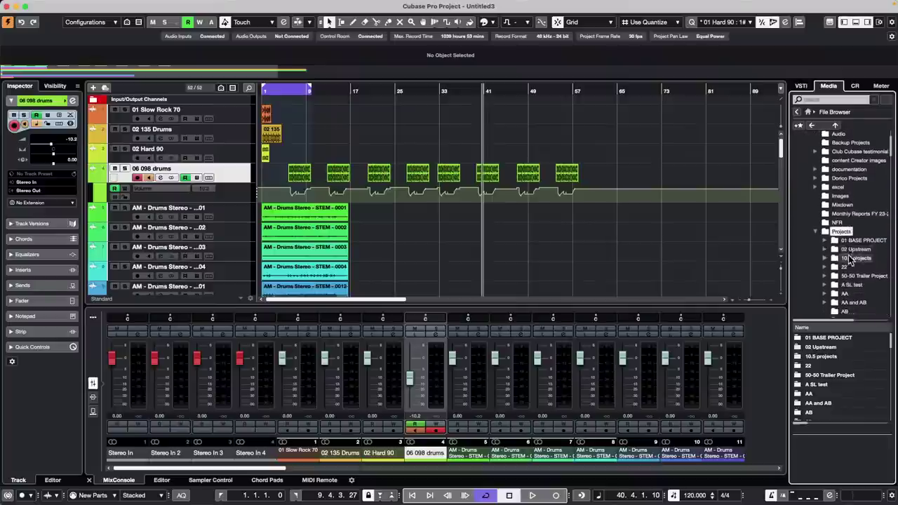
scroll(851, 261, "up", 5)
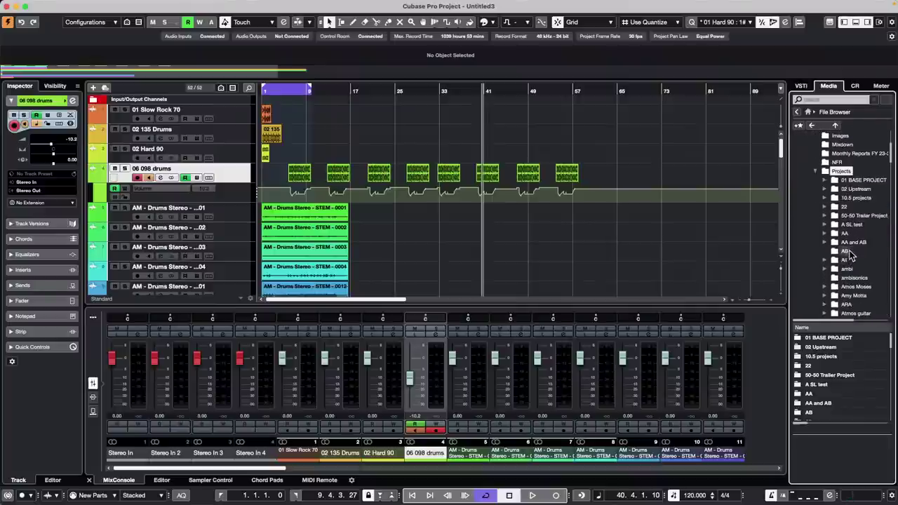
scroll(851, 261, "down", 12)
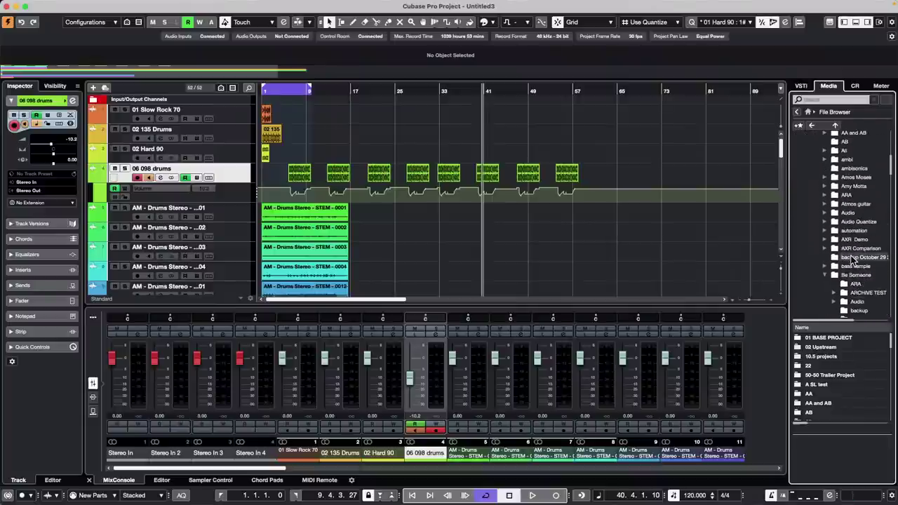
left_click(826, 277)
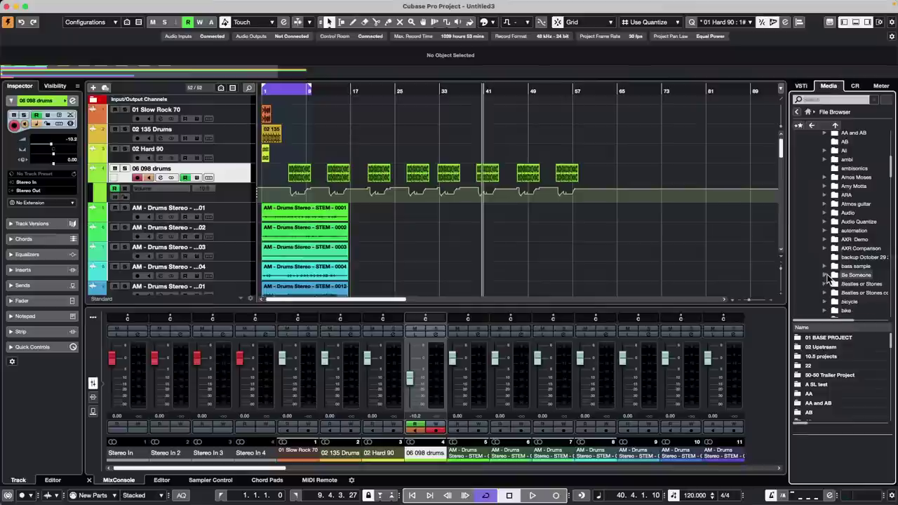
scroll(842, 225, "down", 2)
scroll(844, 224, "up", 5)
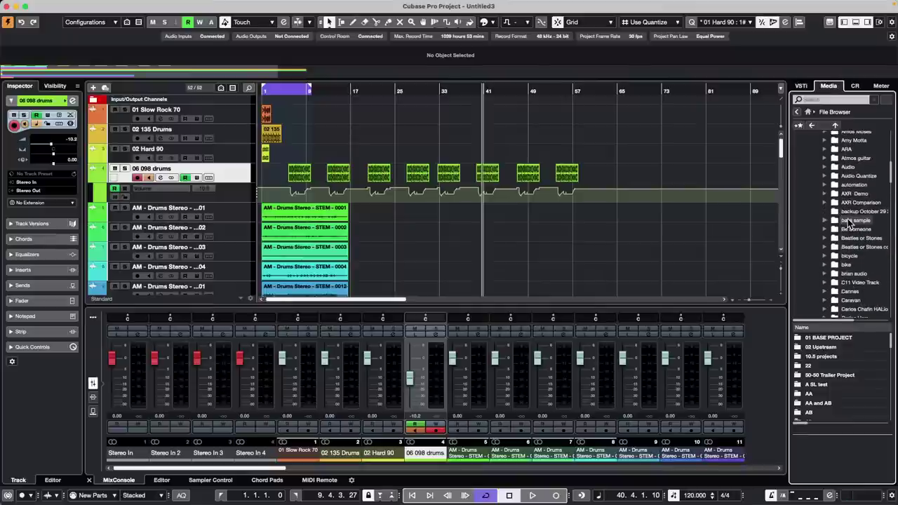
scroll(849, 224, "up", 5)
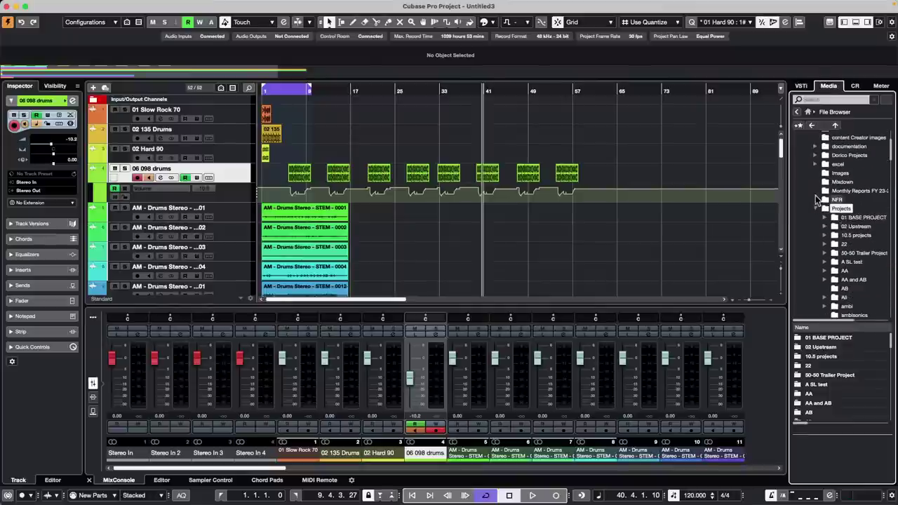
Search the Projects folder for "bass", open the first Audio folder found, and look through its bass recordings
left_click(821, 100)
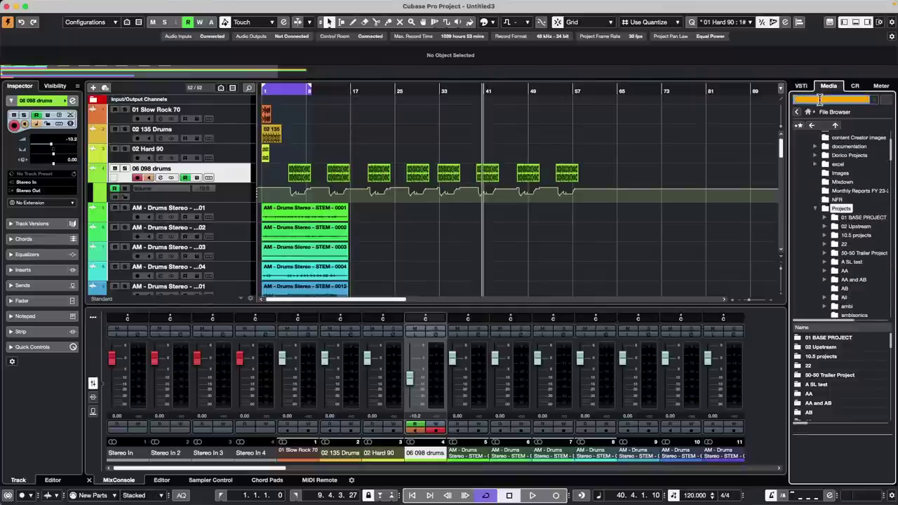
type("bass")
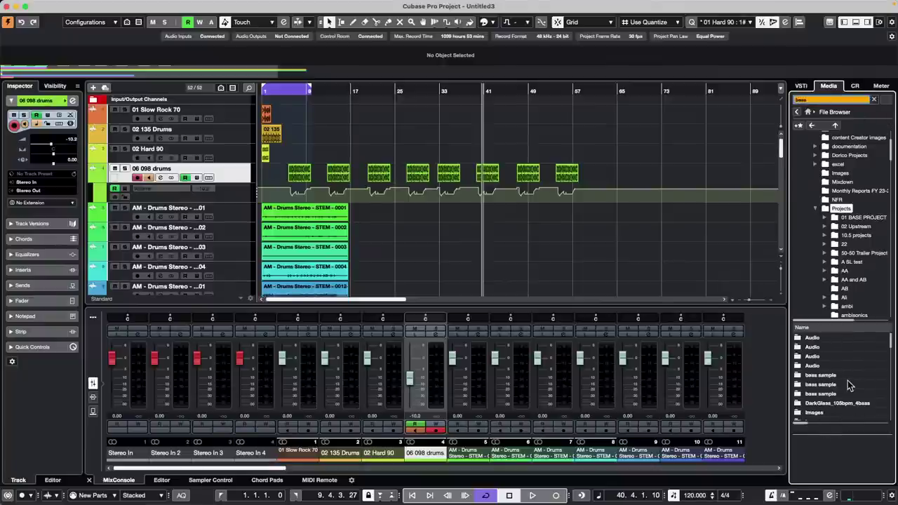
scroll(854, 382, "up", 5)
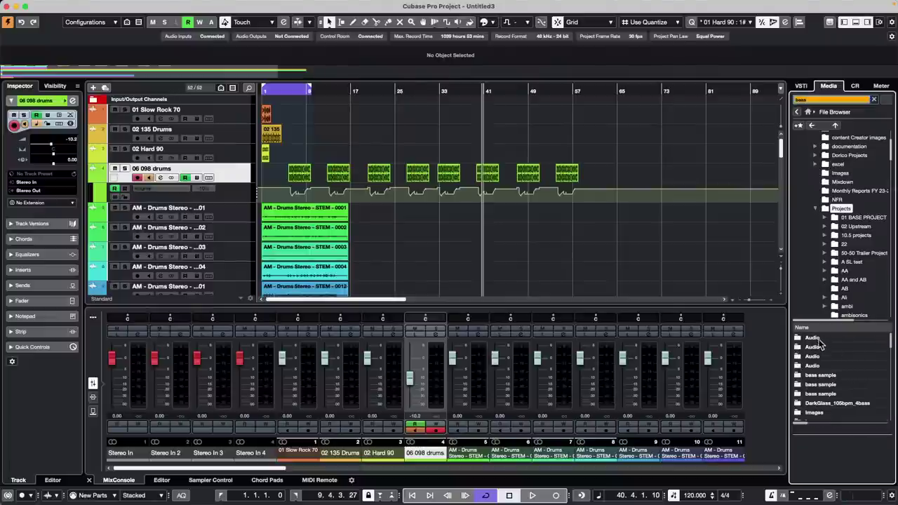
double_click(821, 342)
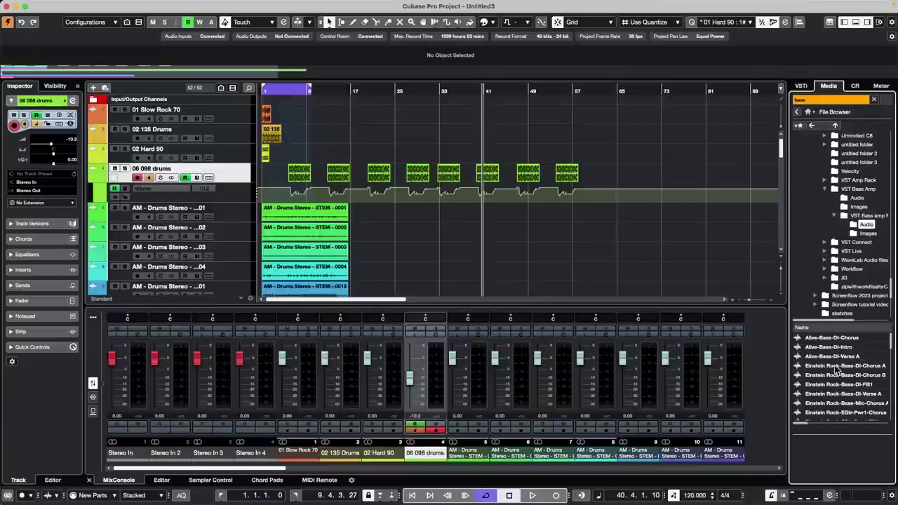
scroll(842, 374, "down", 5)
scroll(846, 377, "up", 5)
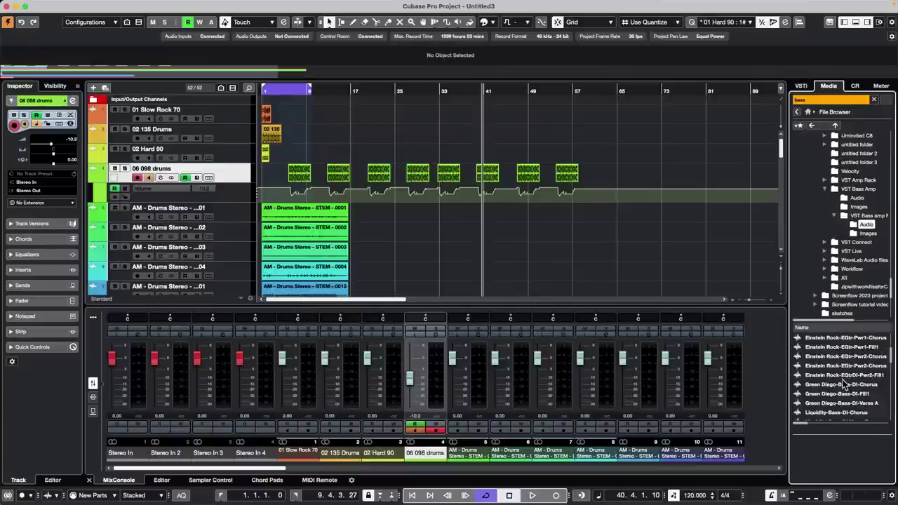
scroll(844, 384, "up", 5)
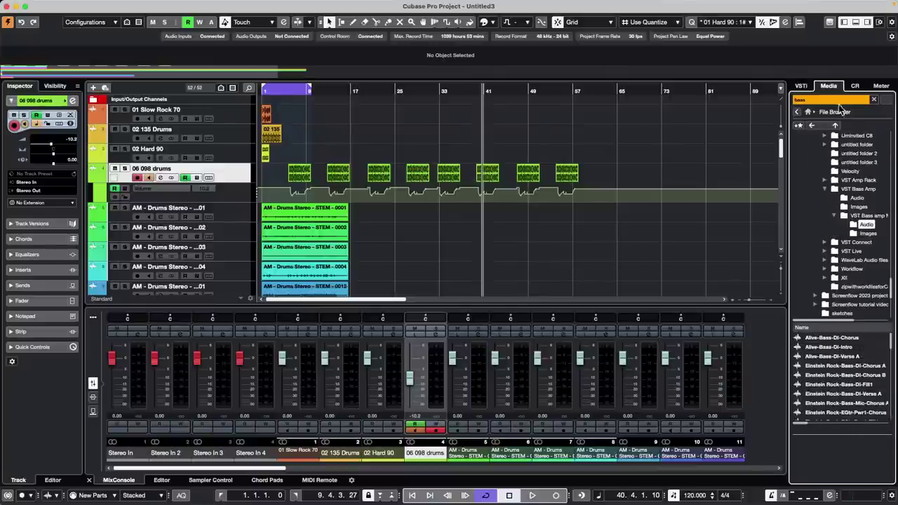
Clear the "bass" search, reopen the File Browser from the media home page, and return to the Projects folder
left_click(823, 101)
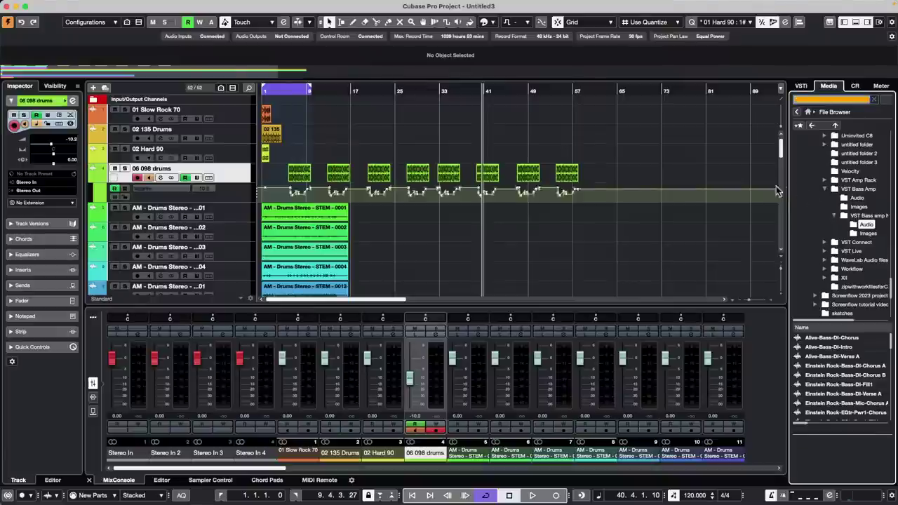
left_click(797, 113)
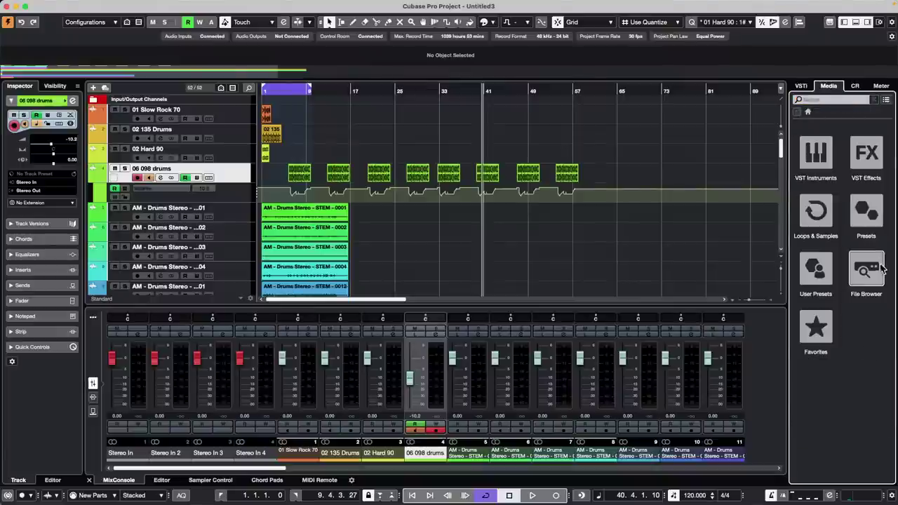
left_click(865, 269)
scroll(838, 225, "up", 15)
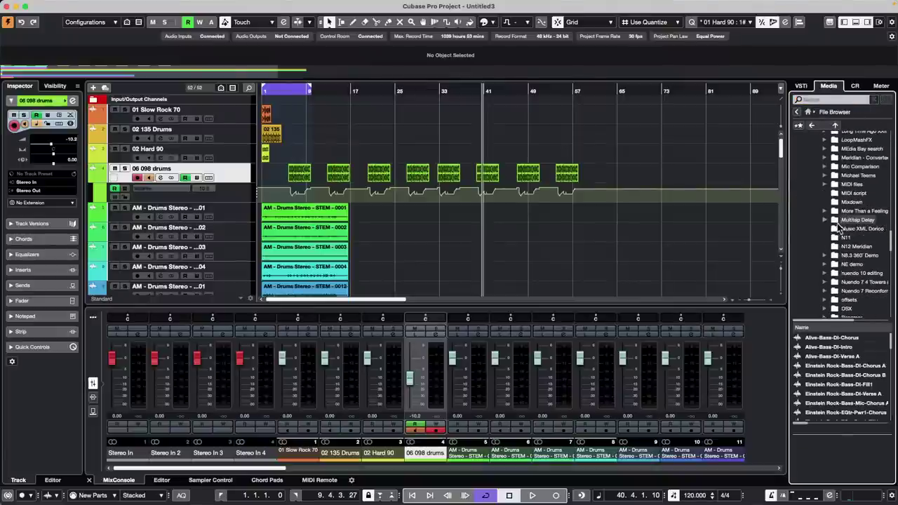
scroll(833, 196, "up", 8)
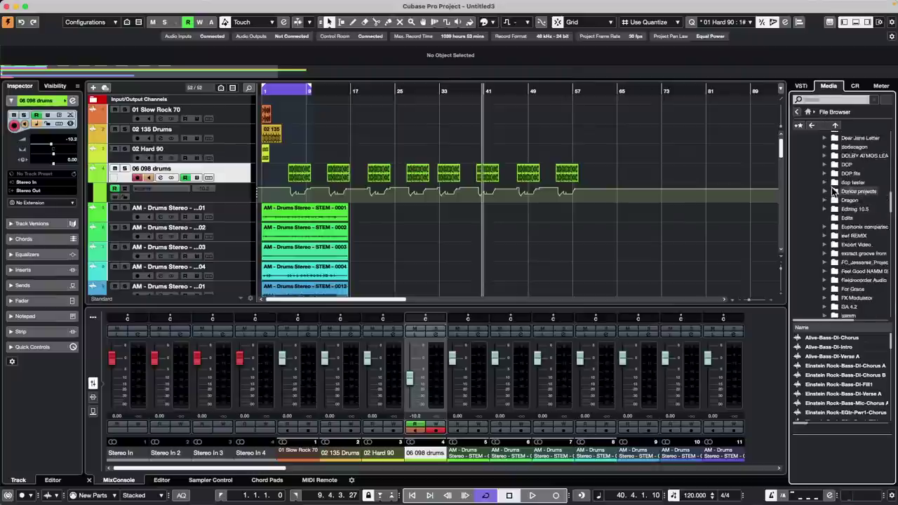
scroll(833, 196, "up", 8)
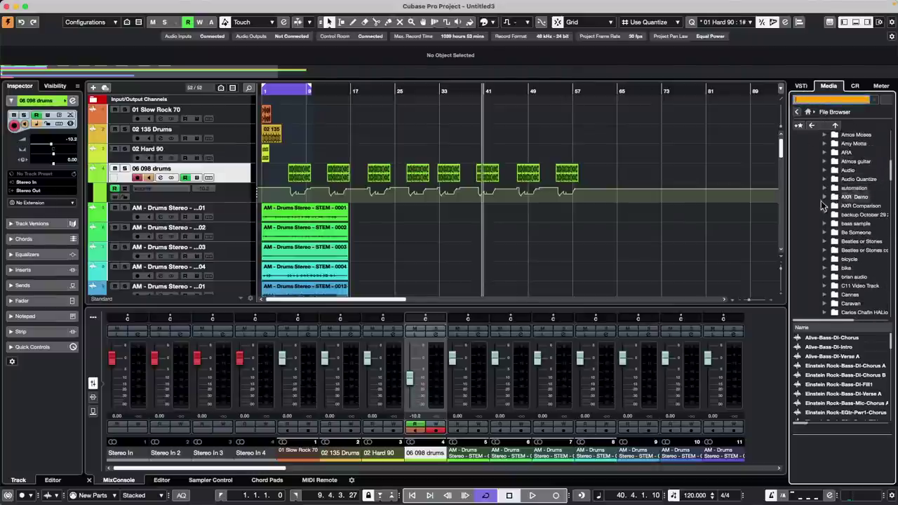
scroll(842, 189, "up", 5)
left_click(841, 162)
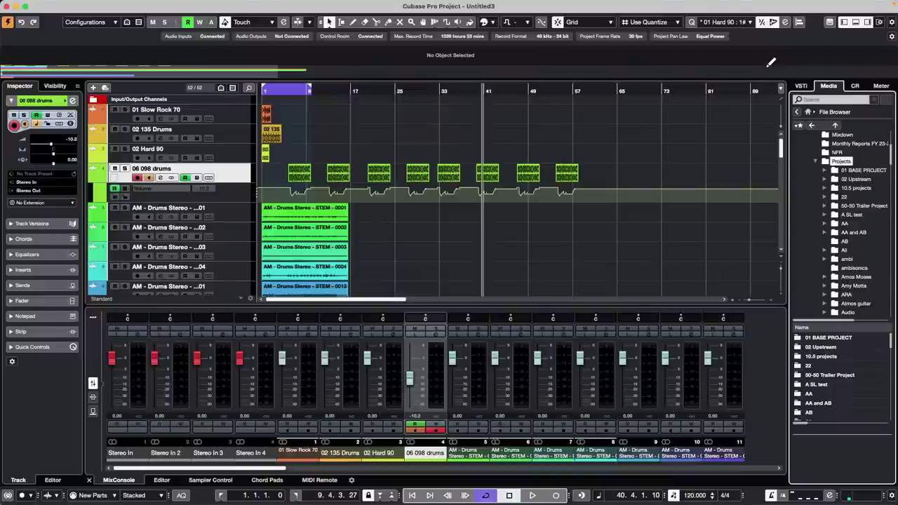
Add an instrument track with HALion 7 as its instrument, routed to Stereo Out, below the 06 098 drums track
right_click(230, 173)
mouse_move(281, 176)
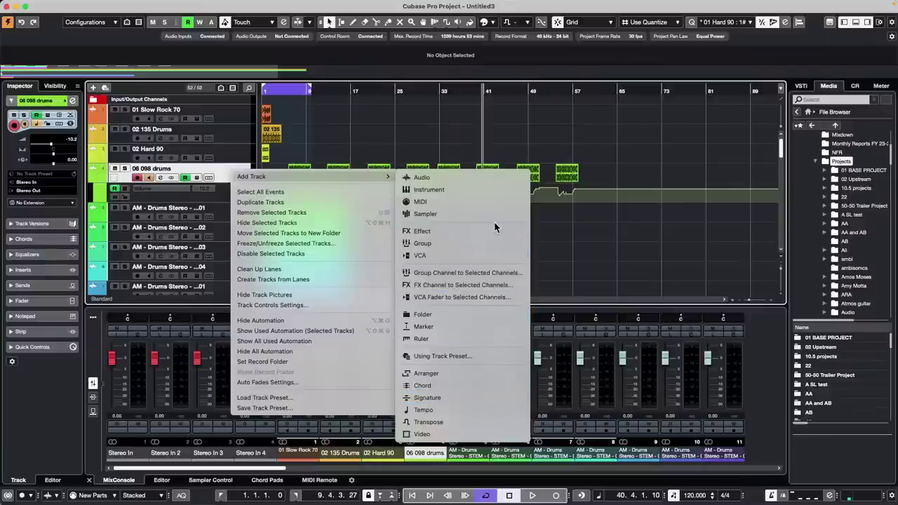
left_click(480, 192)
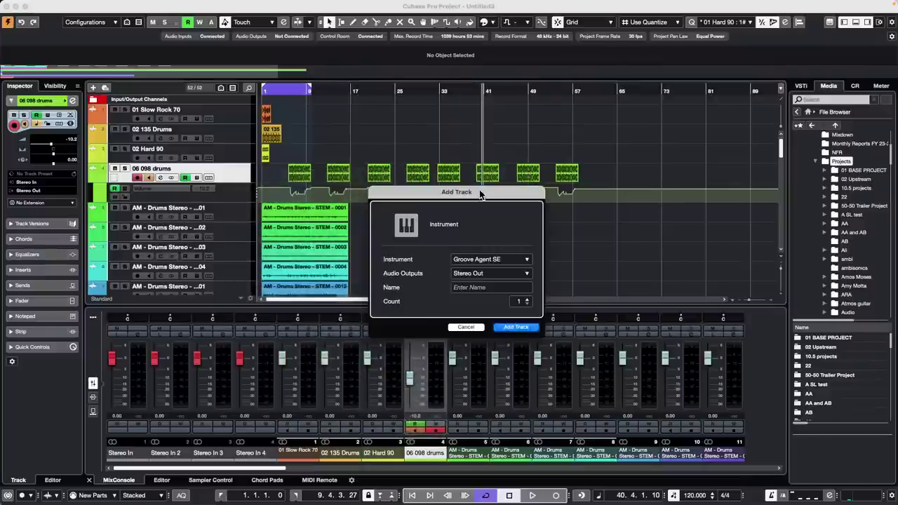
left_click(482, 259)
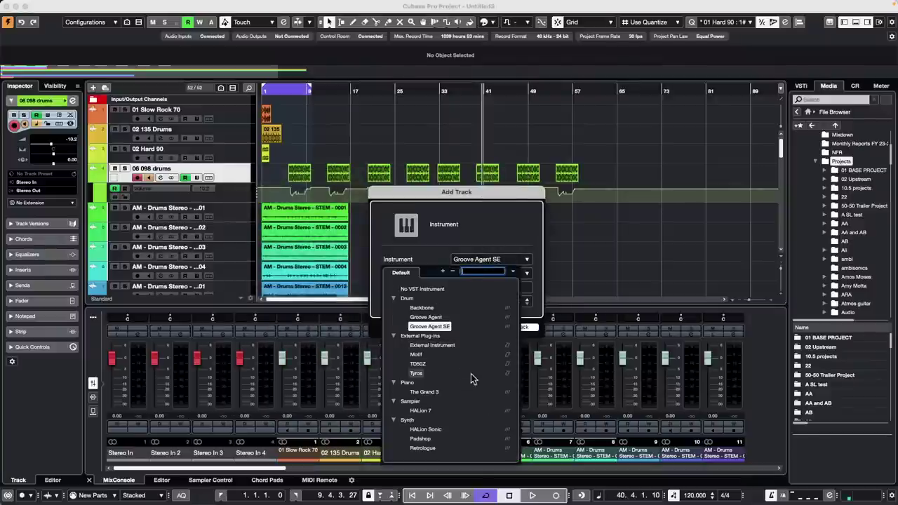
left_click(475, 411)
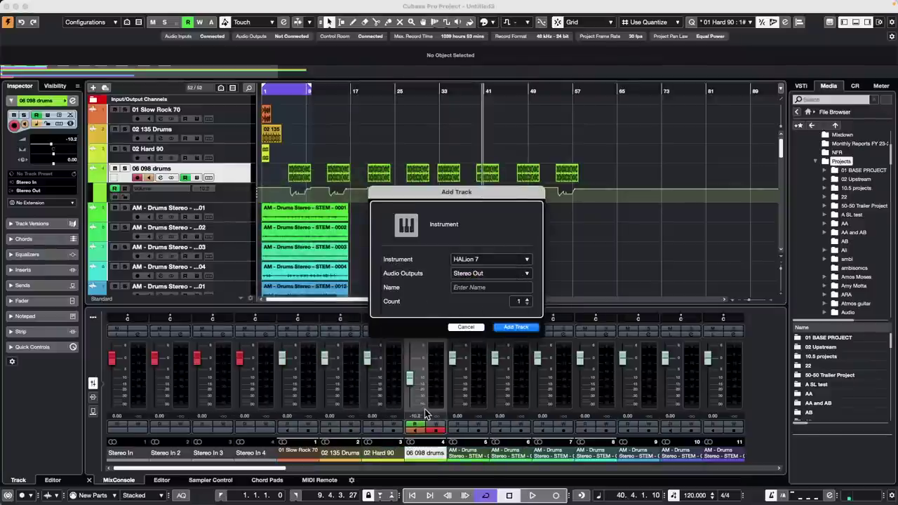
left_click(519, 328)
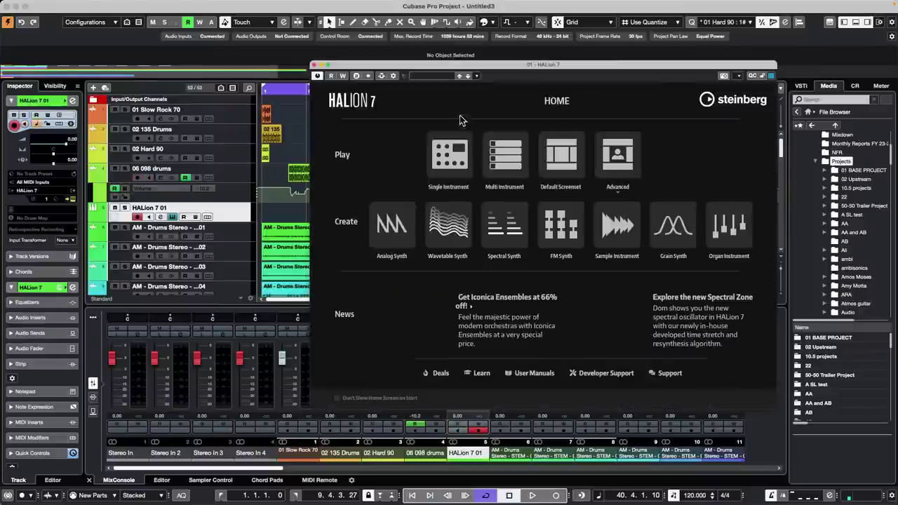
Open HALion 7 as a single instrument and load the TGuitar program from the TGuitar library
left_click(452, 162)
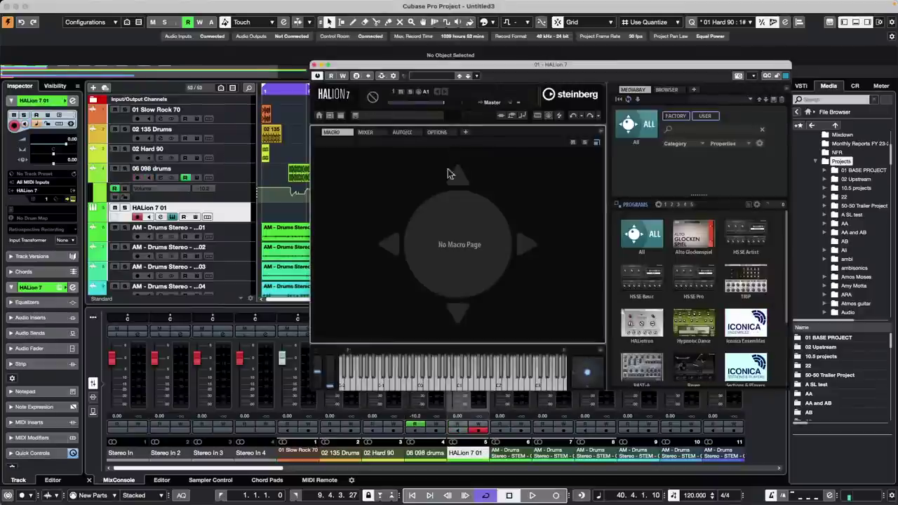
scroll(730, 316, "down", 5)
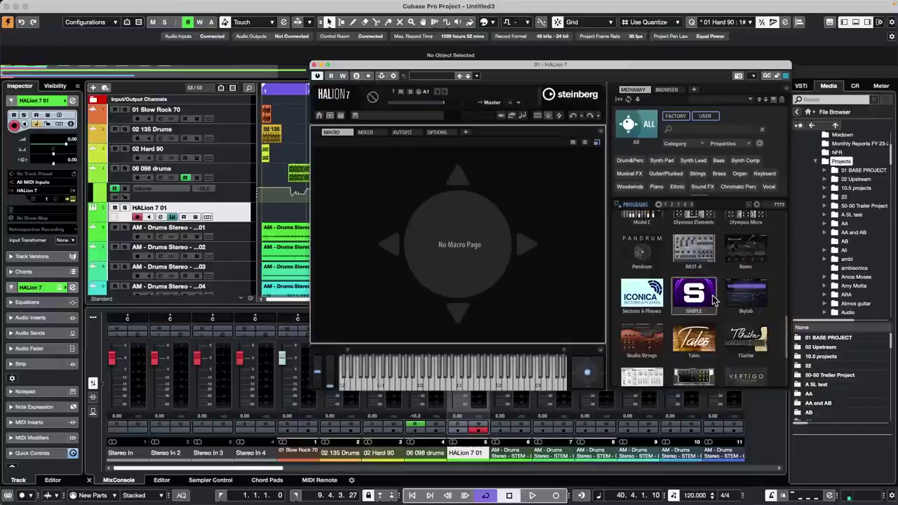
left_click(745, 336)
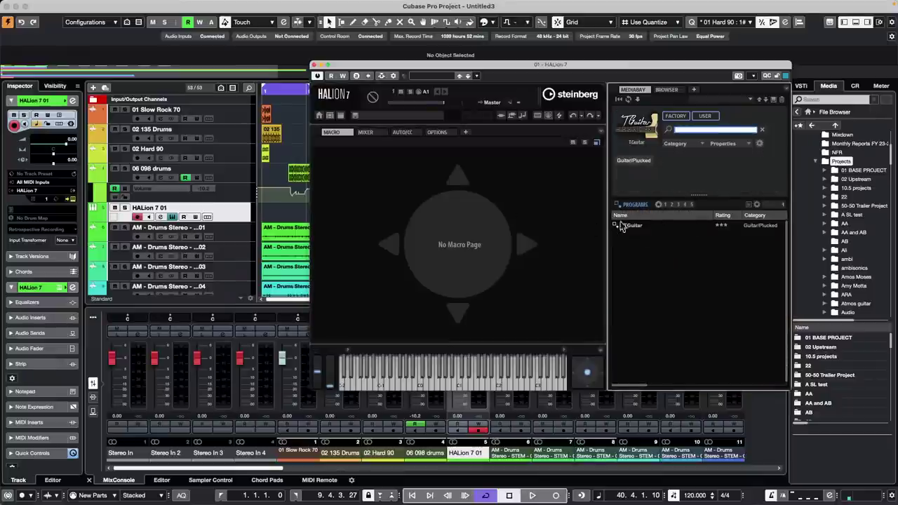
double_click(645, 228)
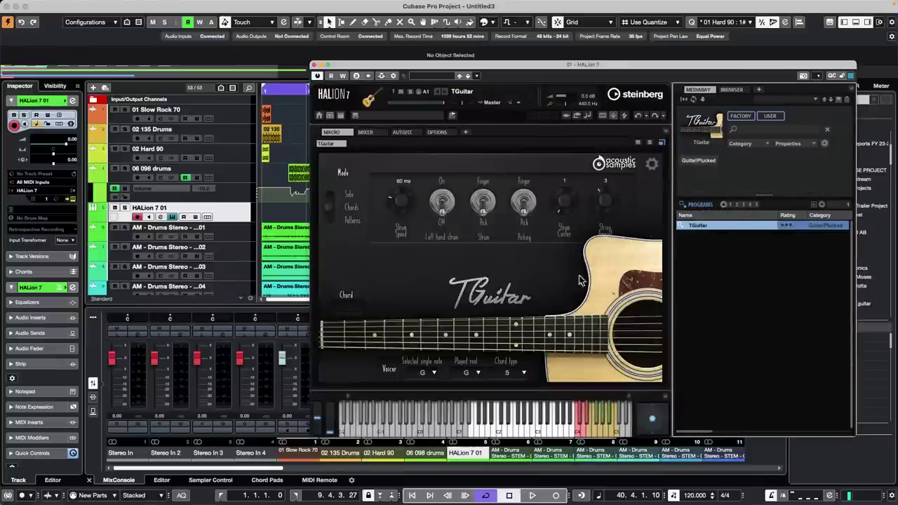
left_click_drag(447, 70, 409, 59)
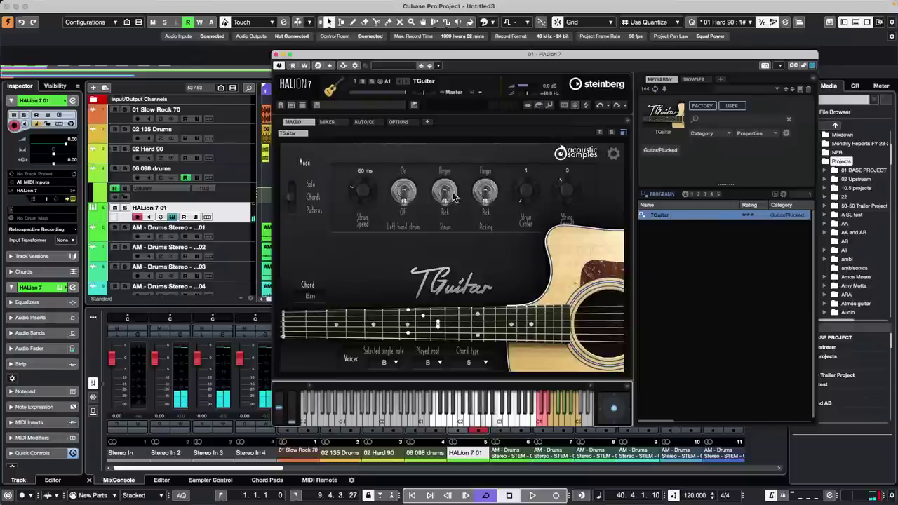
Switch TGuitar to Patterns mode and assign Funk-pattern01 - 110 to the first key of the pattern selection keyboard
left_click(290, 208)
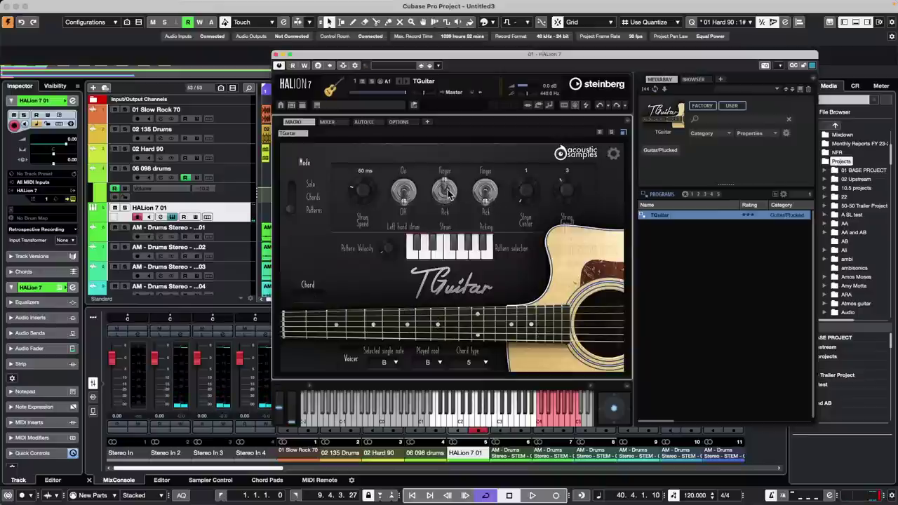
left_click(414, 257)
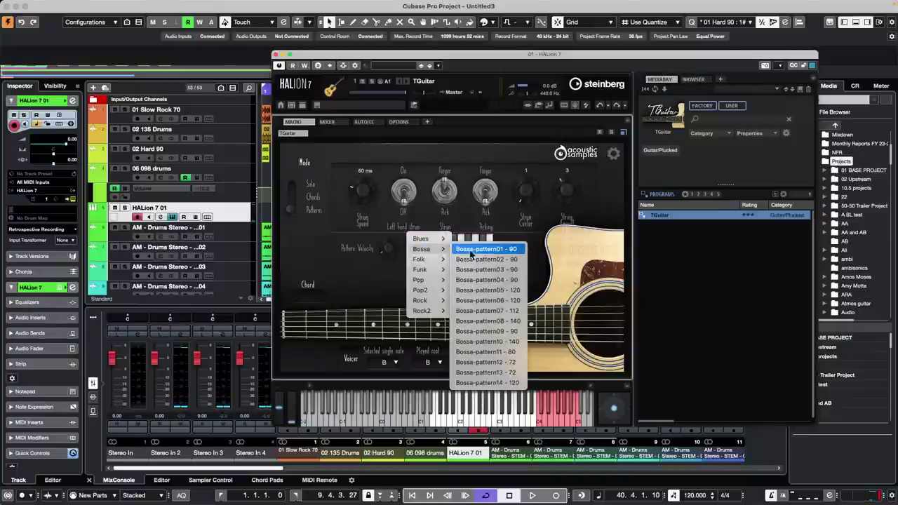
mouse_move(439, 242)
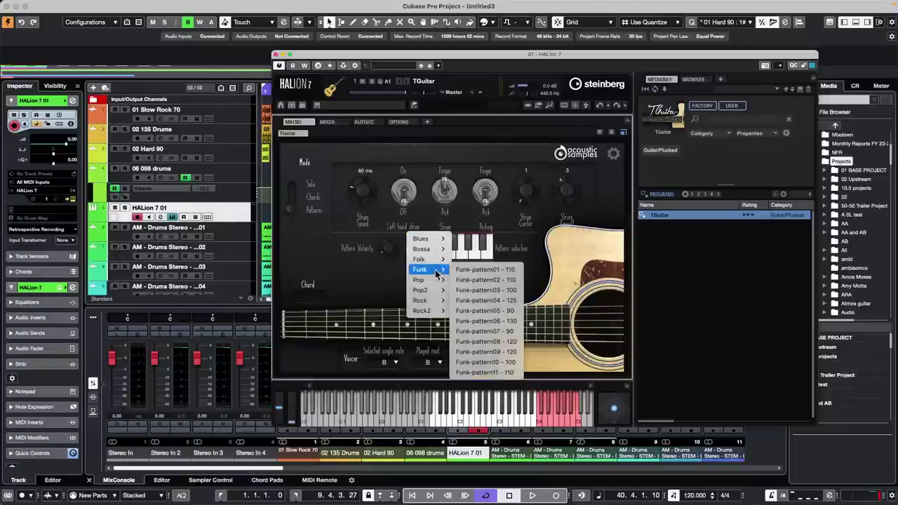
mouse_move(438, 270)
left_click(510, 272)
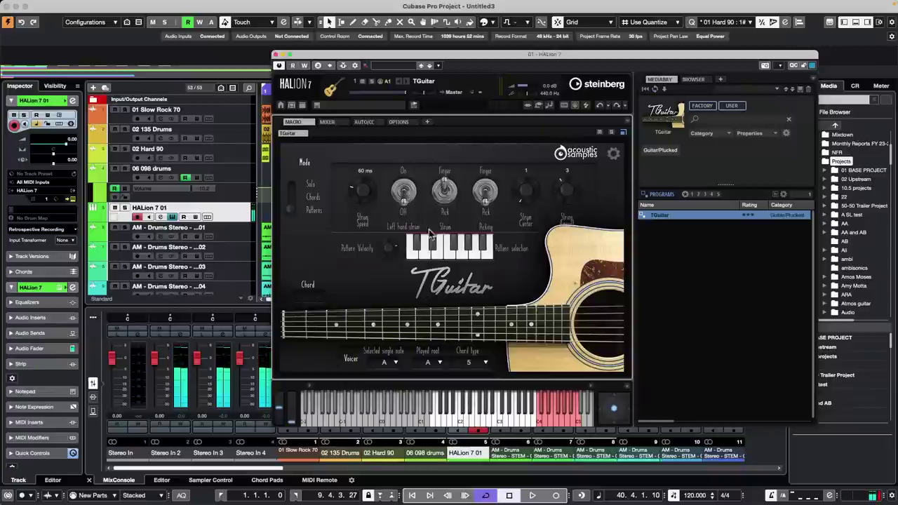
Assign Folk-pattern01 - 80 to the first black key of TGuitar's pattern selection keyboard
left_click(424, 242)
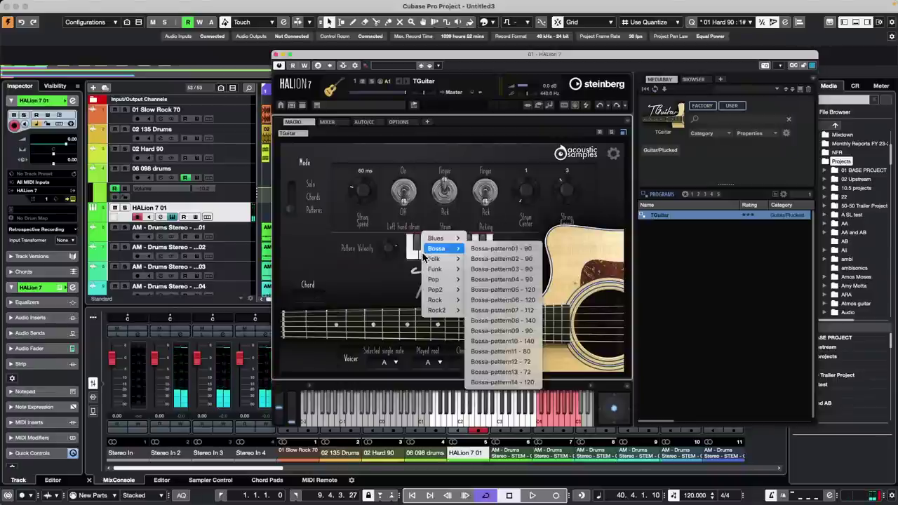
mouse_move(449, 270)
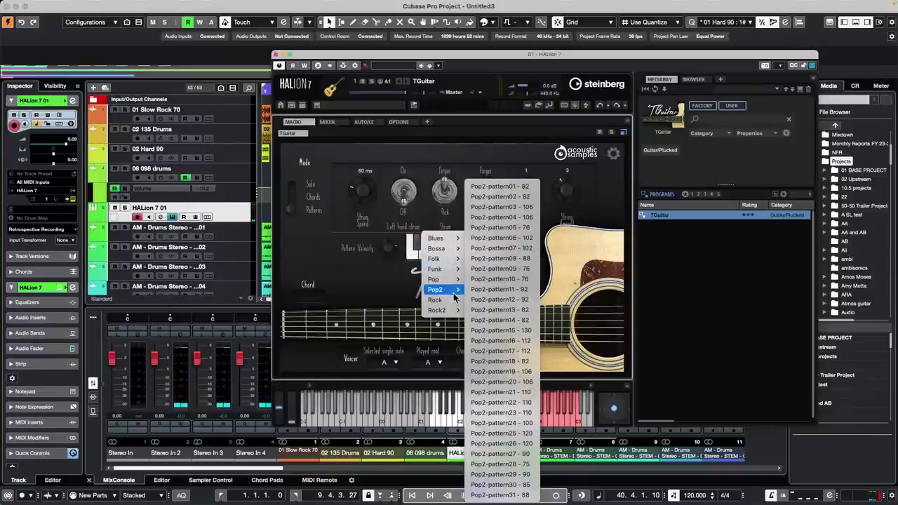
mouse_move(459, 249)
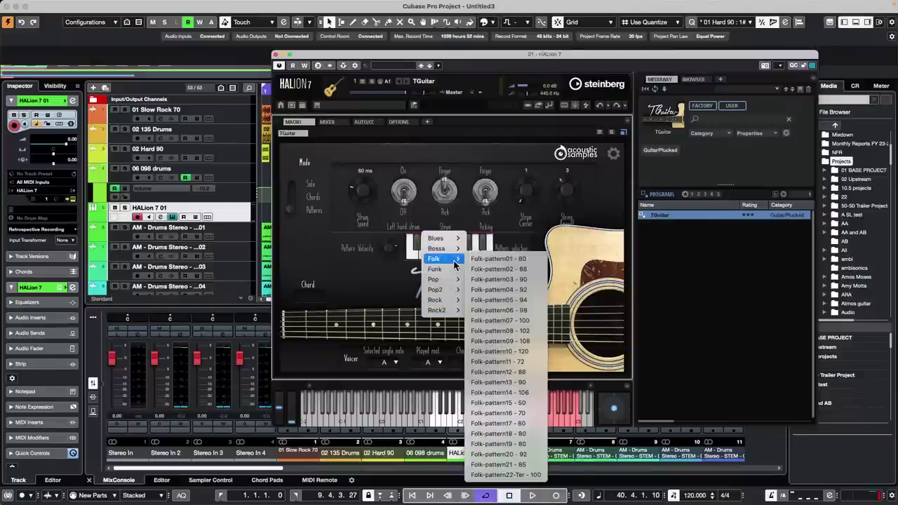
left_click(480, 261)
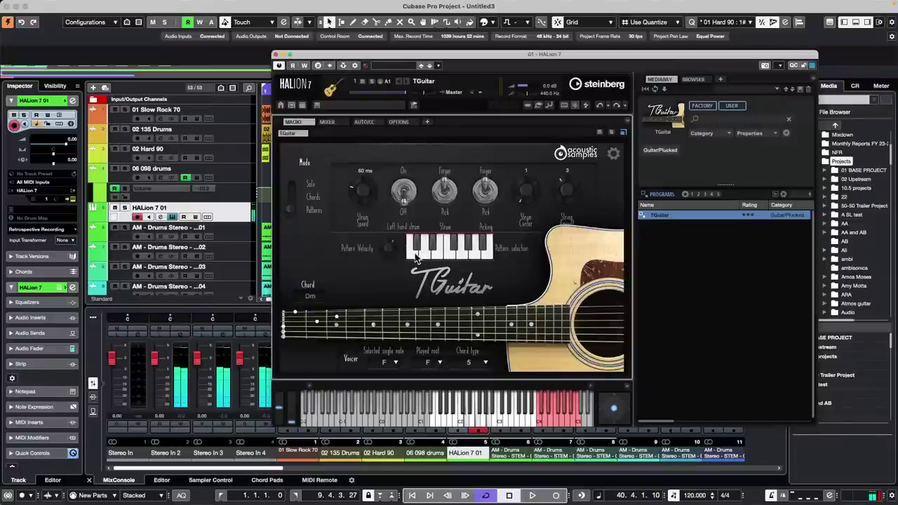
Assign a Blues pattern to the first white key of TGuitar's pattern selection keyboard and close the HALion 7 window
left_click(418, 255)
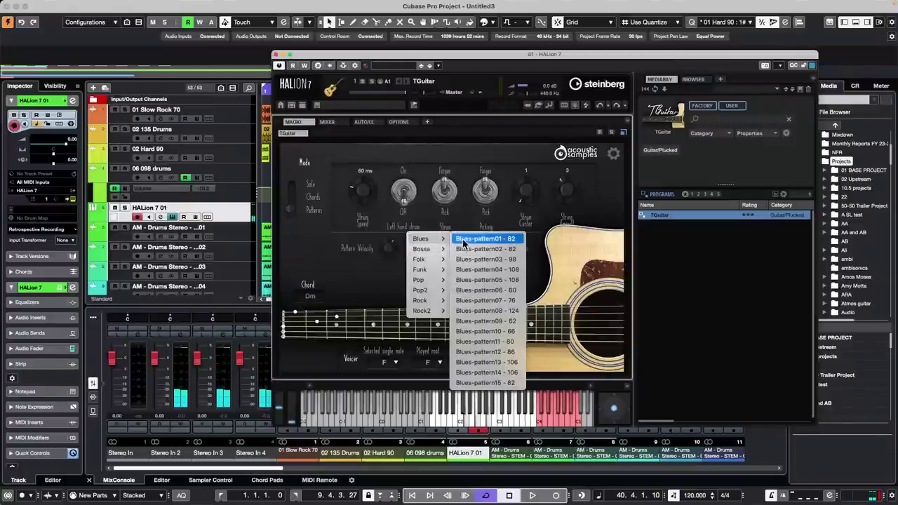
left_click(463, 249)
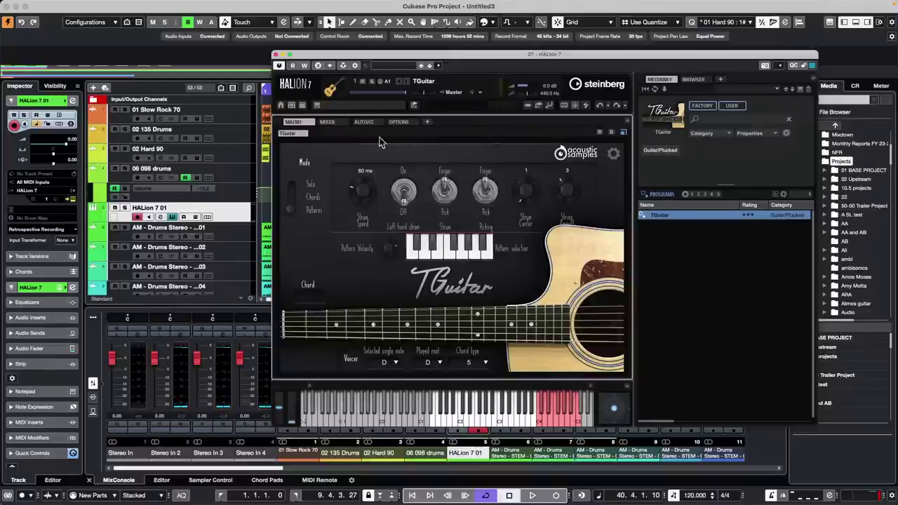
left_click(275, 55)
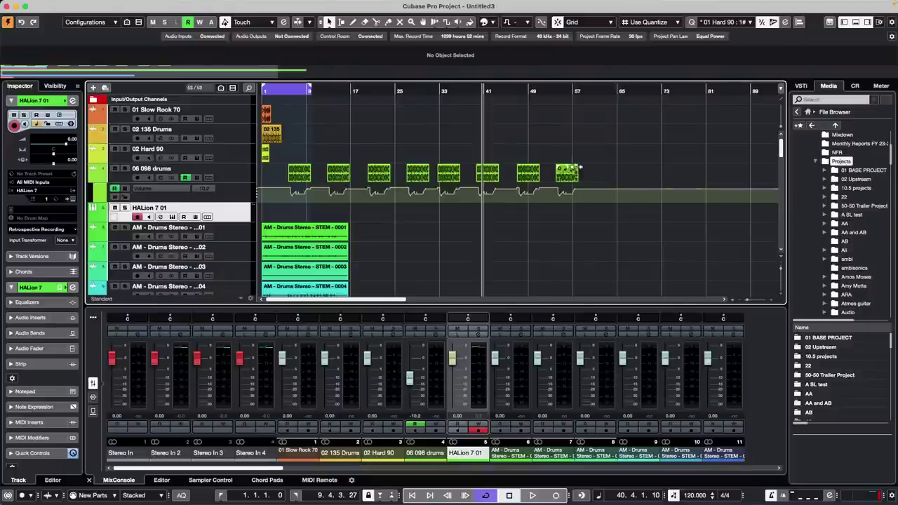
Select the last event on the 06 098 drums track, and select the track itself
left_click(647, 169)
left_click(575, 173)
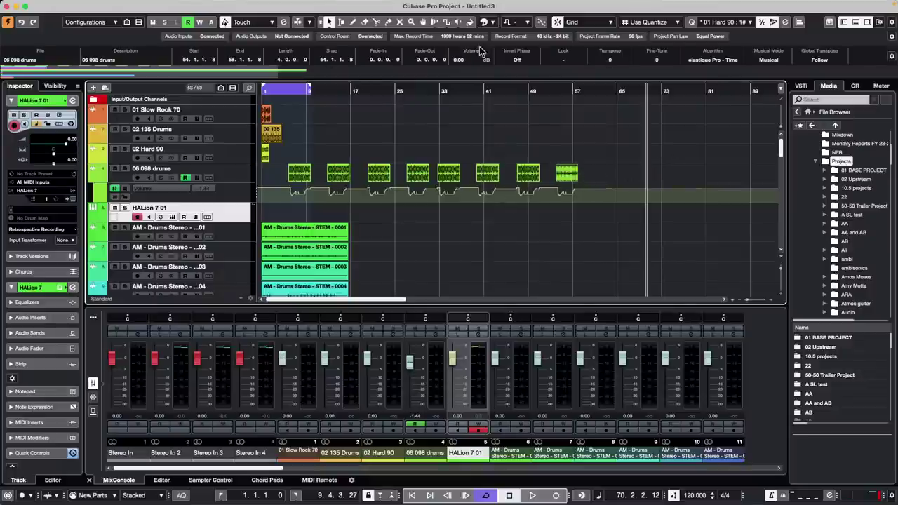
mouse_move(181, 3)
left_click(62, 7)
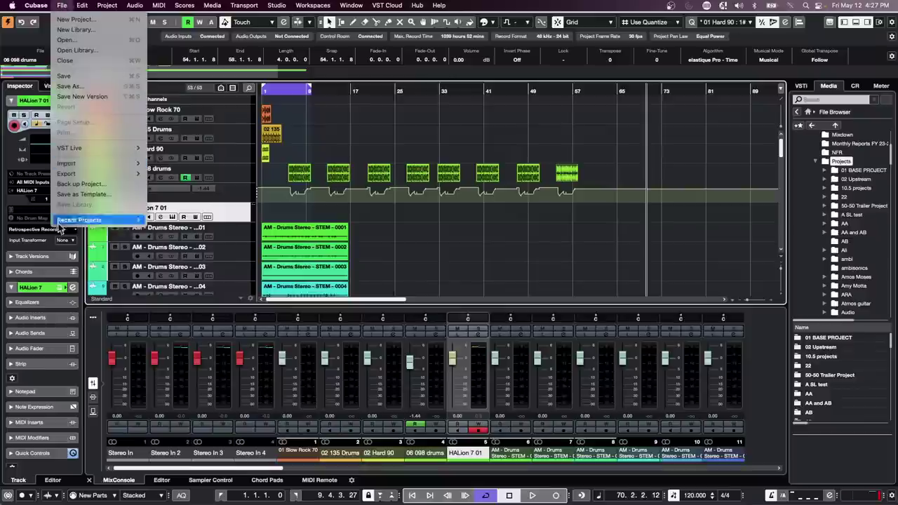
mouse_move(36, 6)
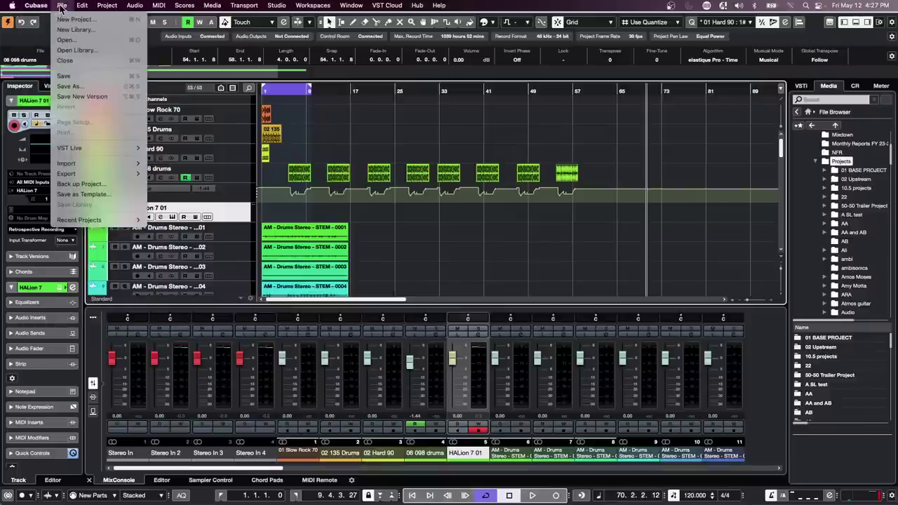
left_click(242, 175)
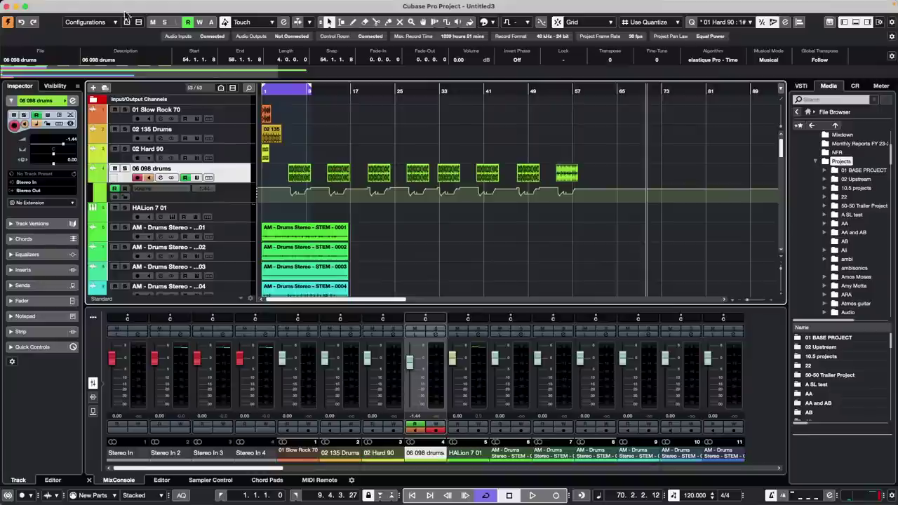
Open the Editing preferences, check the Automation Follows Events option, and close the preferences
mouse_move(23, 6)
left_click(61, 5)
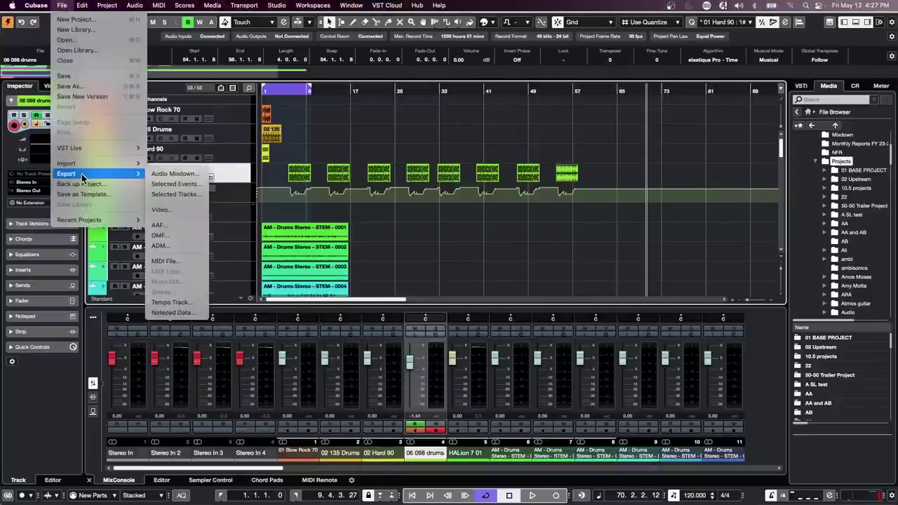
mouse_move(27, 6)
left_click(43, 34)
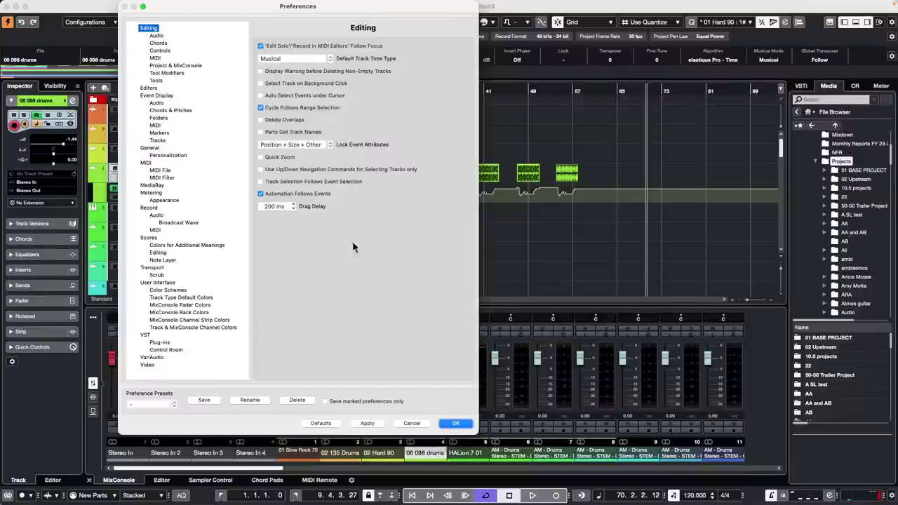
left_click(453, 423)
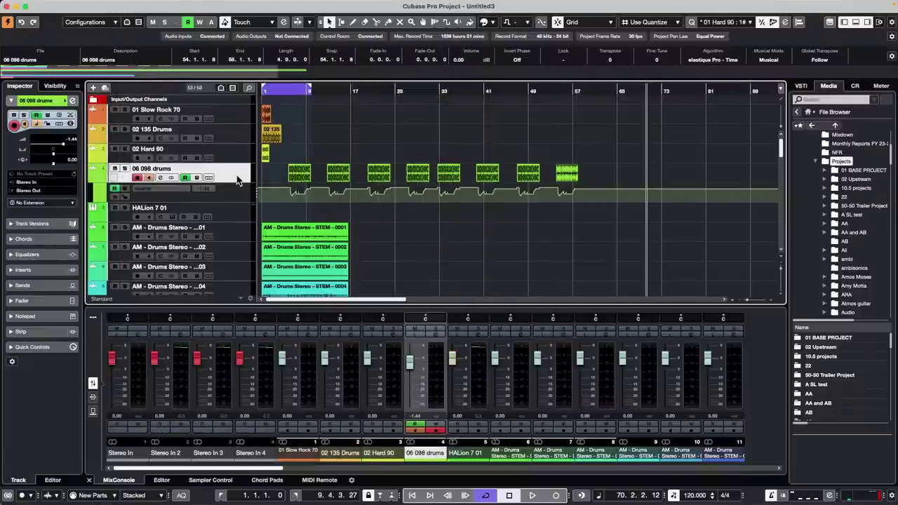
Select all events on the 06 098 drums track together with their volume automation
left_click(296, 175)
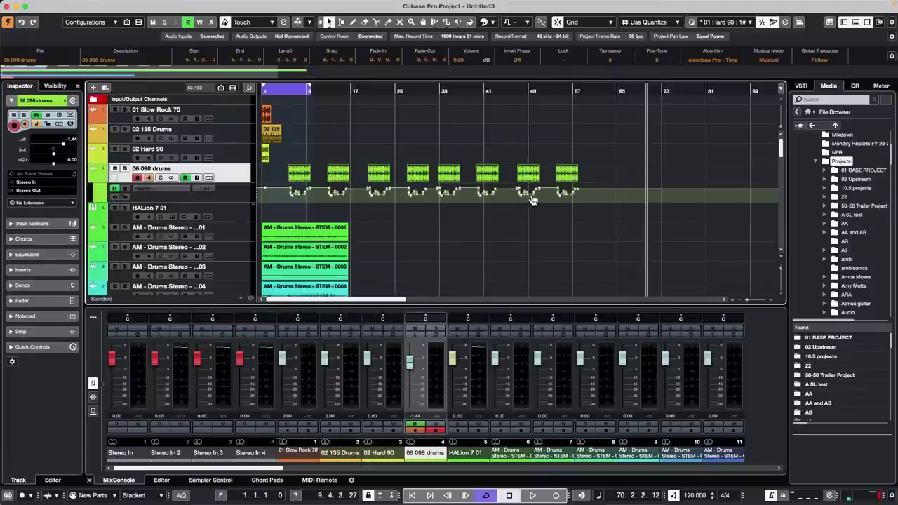
Draw an empty part on the 06 098 drums track from bar 1 up to the first event
mouse_move(568, 172)
left_mouse_down()
mouse_move(605, 172)
mouse_move(567, 171)
left_mouse_up()
left_click(607, 171)
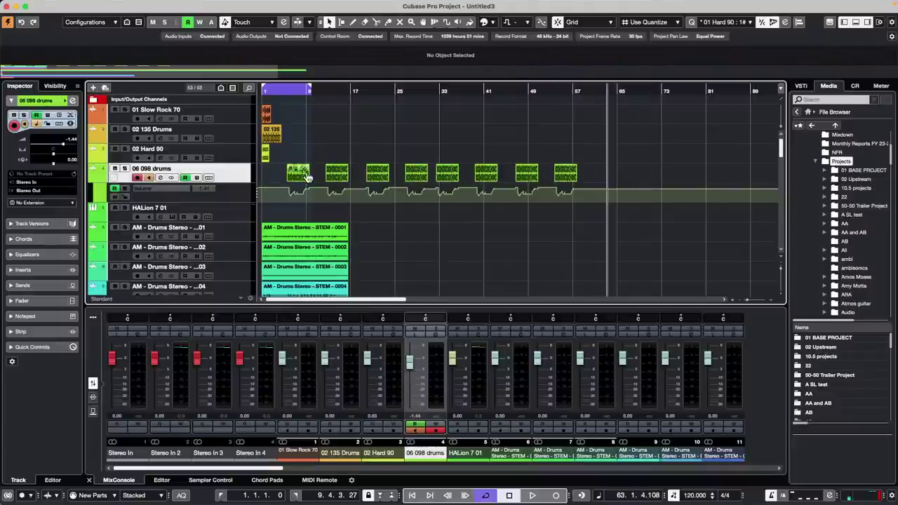
key("8")
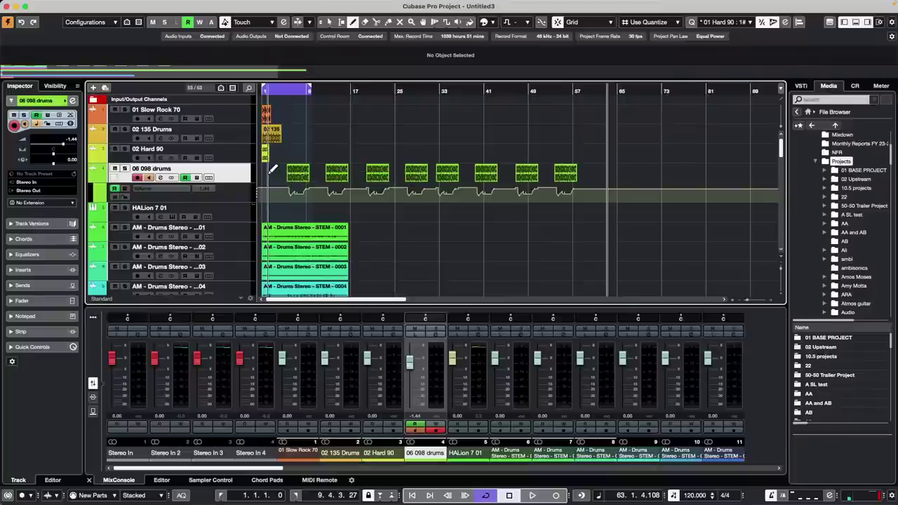
mouse_move(272, 170)
left_mouse_down()
mouse_move(286, 171)
mouse_move(293, 156)
left_mouse_up()
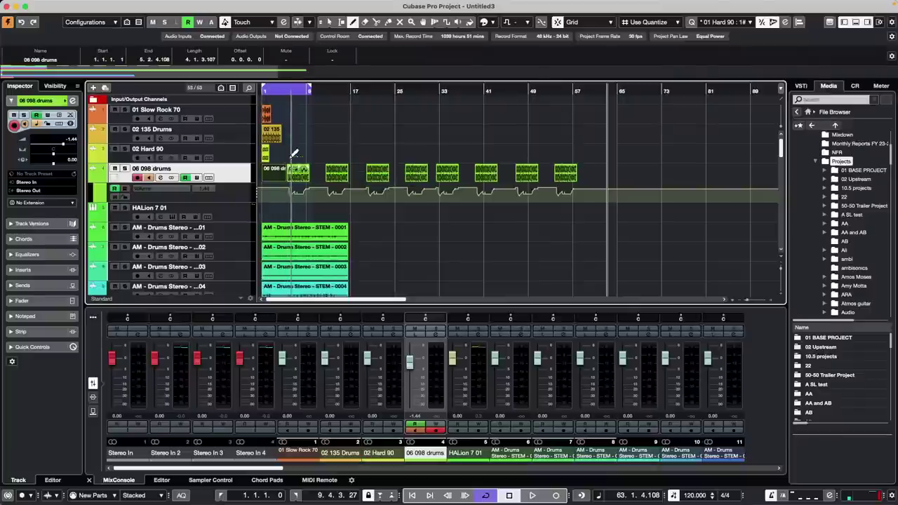
mouse_move(285, 91)
left_mouse_down()
mouse_move(227, 103)
mouse_move(226, 120)
left_mouse_up()
key("1")
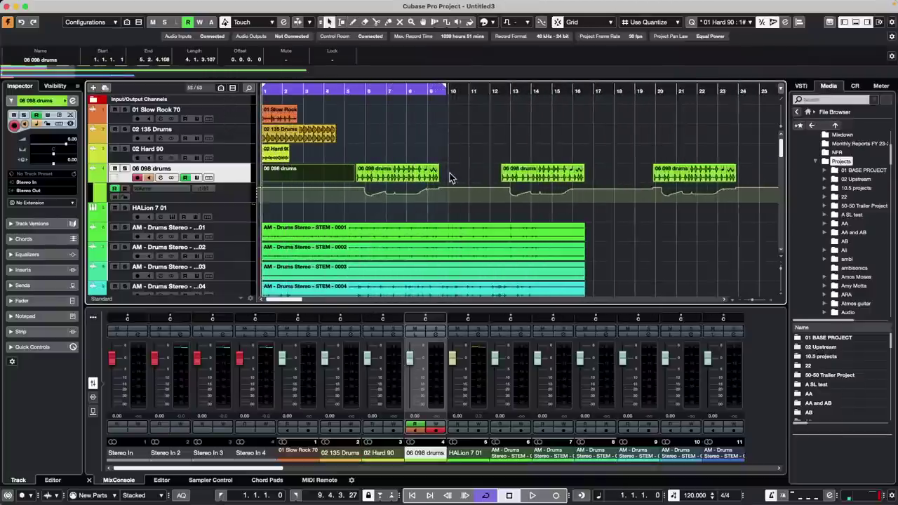
Bounce the empty part together with the first event on the 06 098 drums track, and select the bounced event
left_click_drag(456, 173, 305, 169)
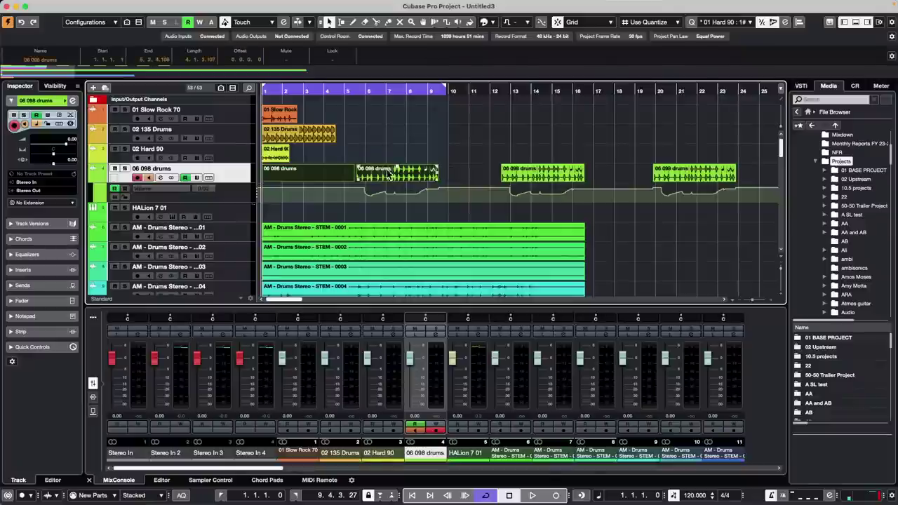
left_click(184, 5)
mouse_move(208, 6)
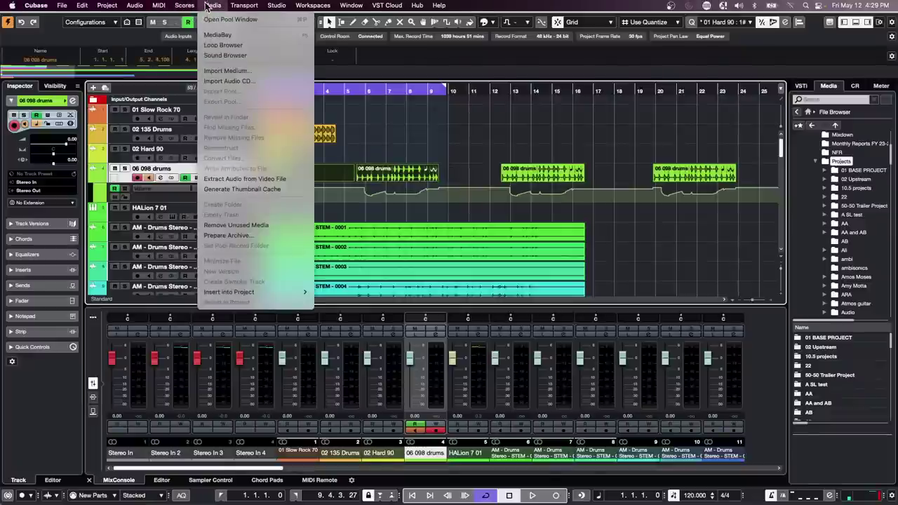
mouse_move(135, 5)
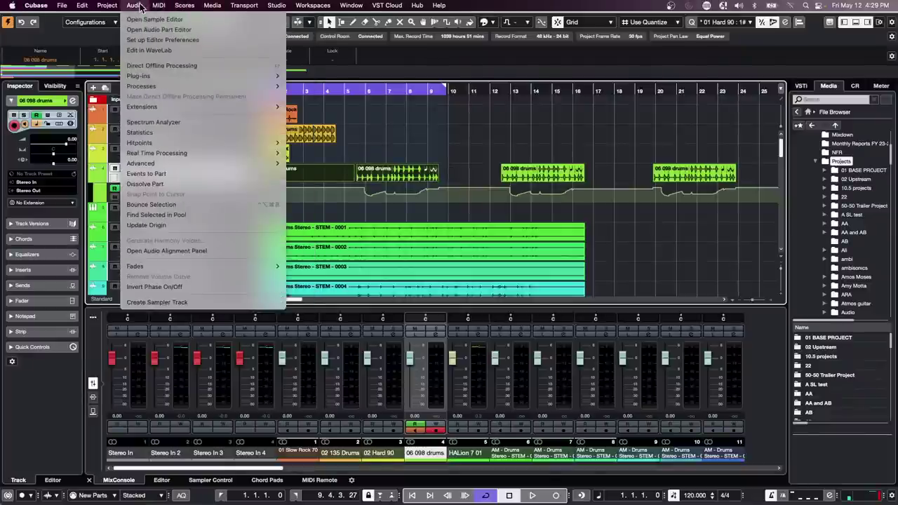
mouse_move(202, 164)
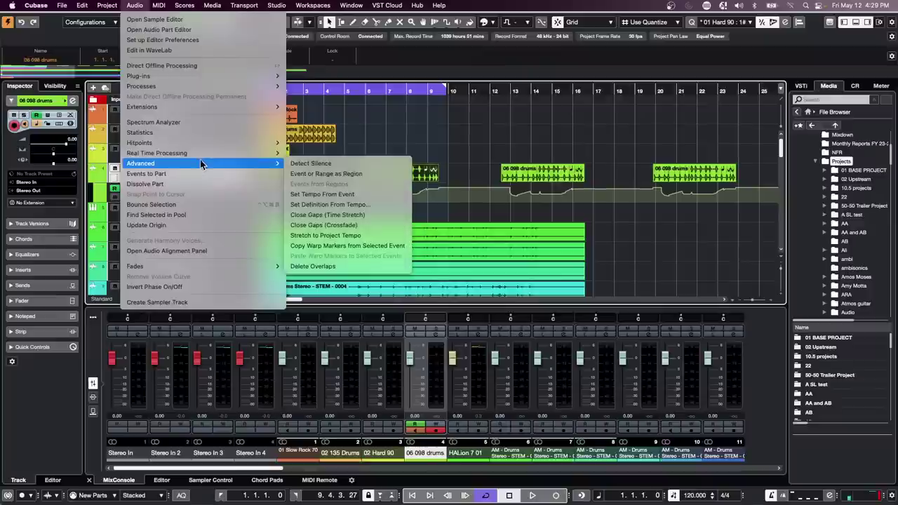
left_click(200, 205)
left_click(500, 170)
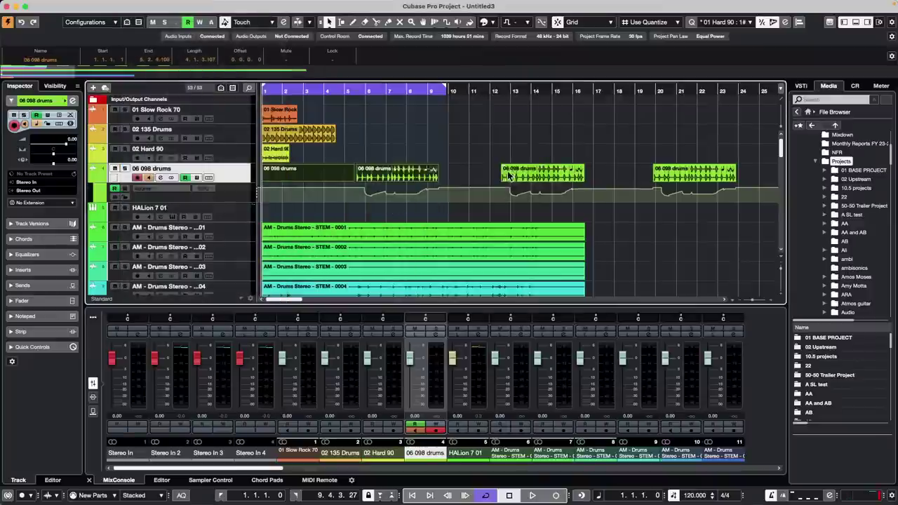
left_click(378, 178)
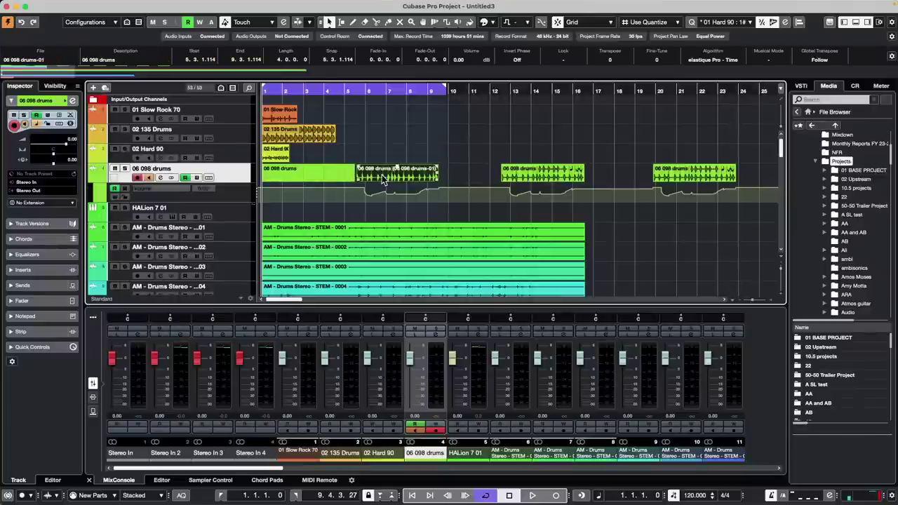
Extend the empty part's end to meet the bounced drums event, and select both together
left_click_drag(353, 179, 354, 178)
left_click_drag(477, 174, 326, 176)
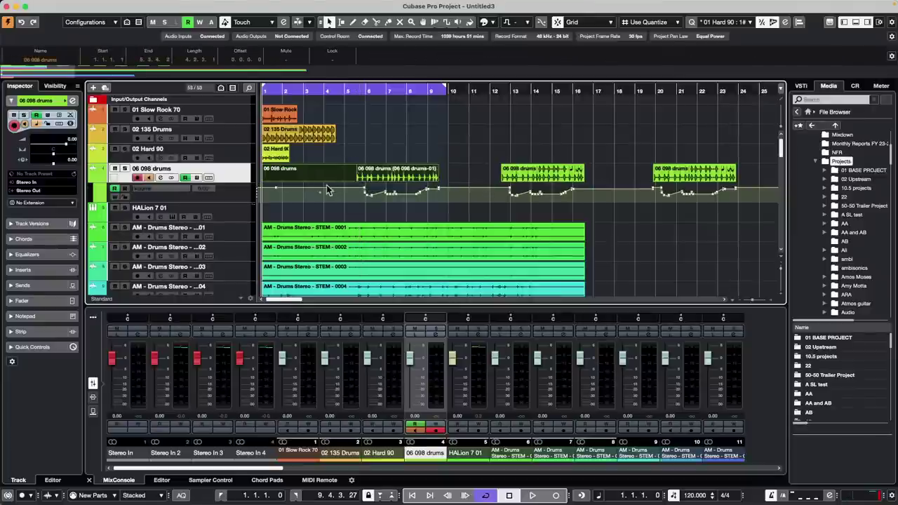
left_click(416, 143)
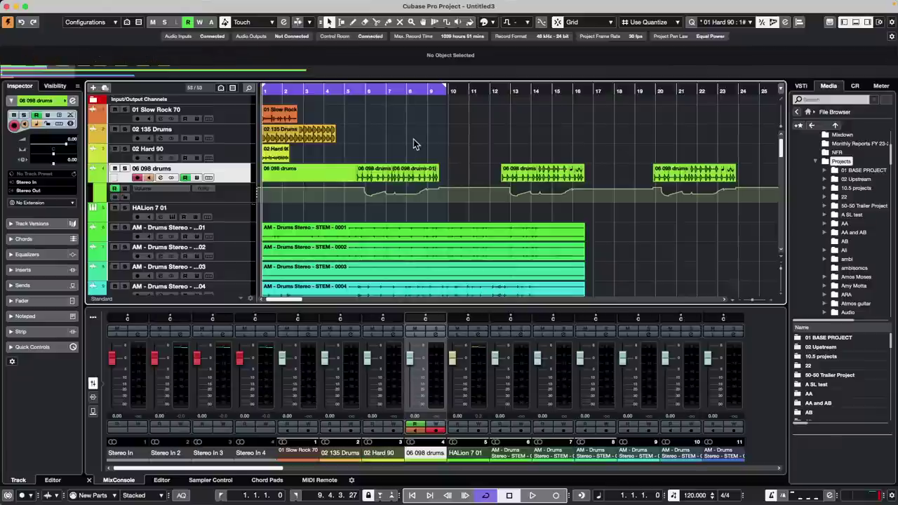
Erase the empty part at the start of the 06 098 drums track, and select the track's first two events
left_click(353, 177)
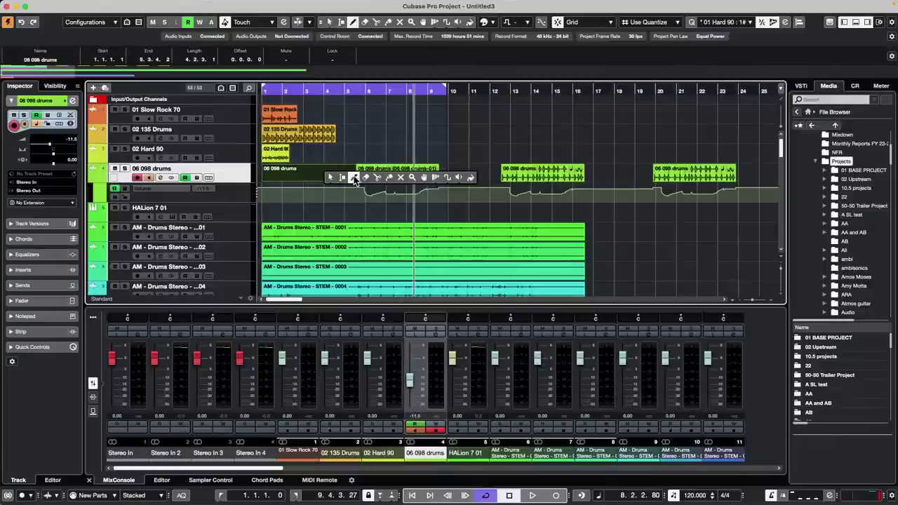
key("5")
left_click(316, 168)
key("1")
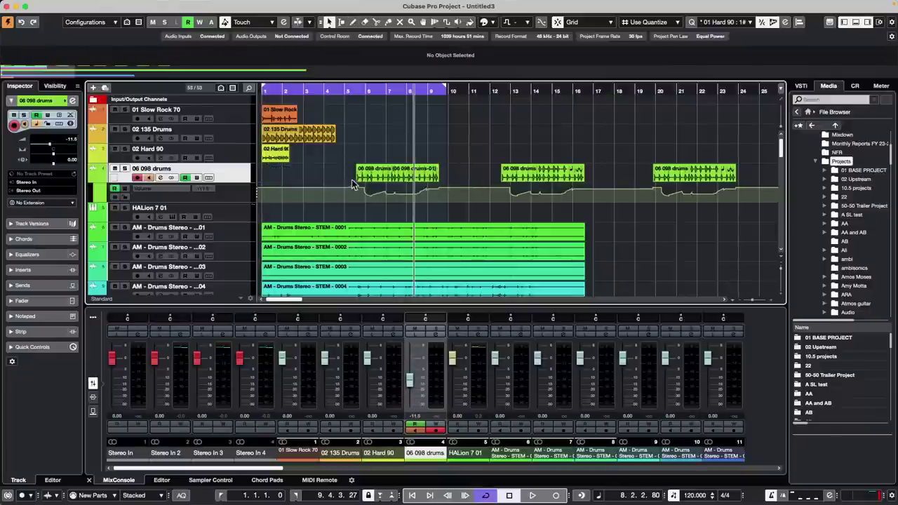
left_click(360, 177)
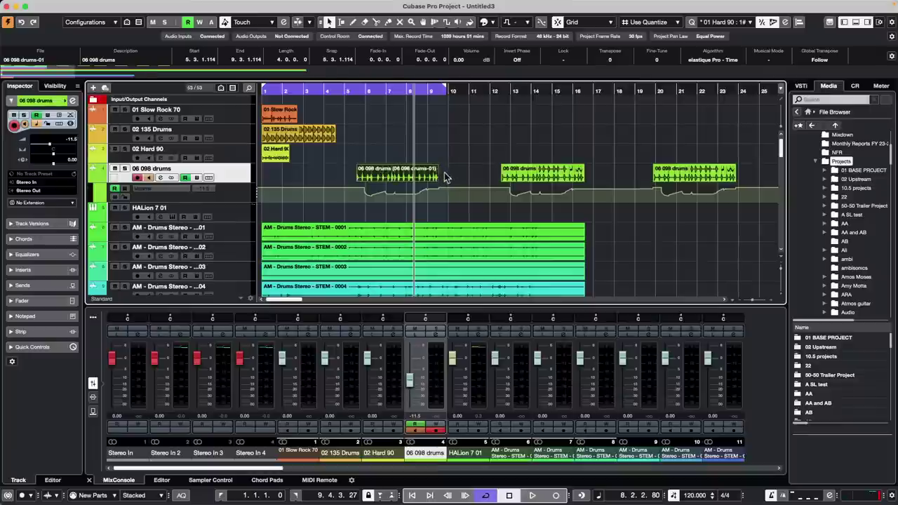
left_click_drag(372, 147, 535, 192)
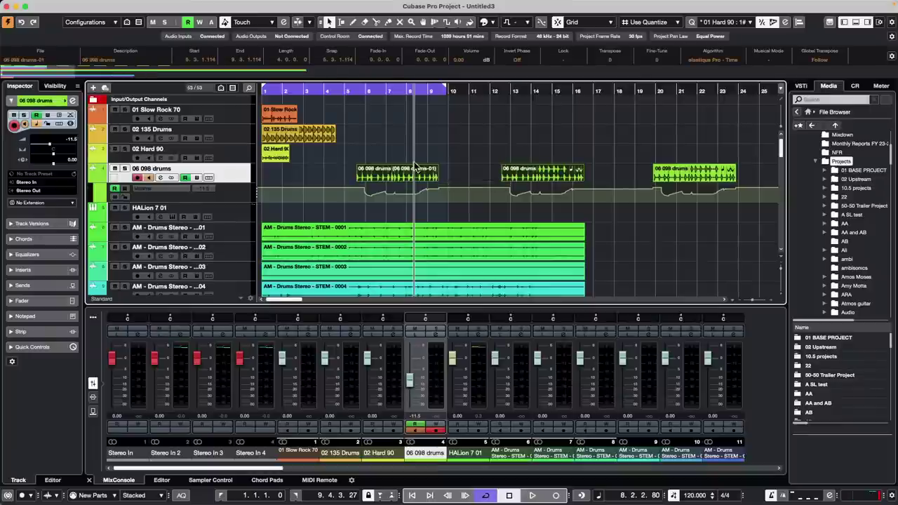
Open the recent project Amos Moses - GO.cpr
left_click(107, 5)
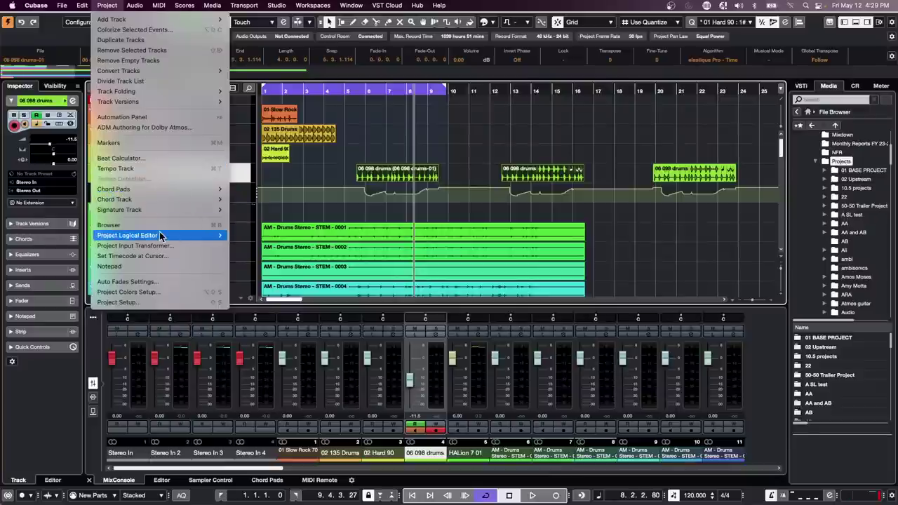
mouse_move(160, 236)
mouse_move(62, 5)
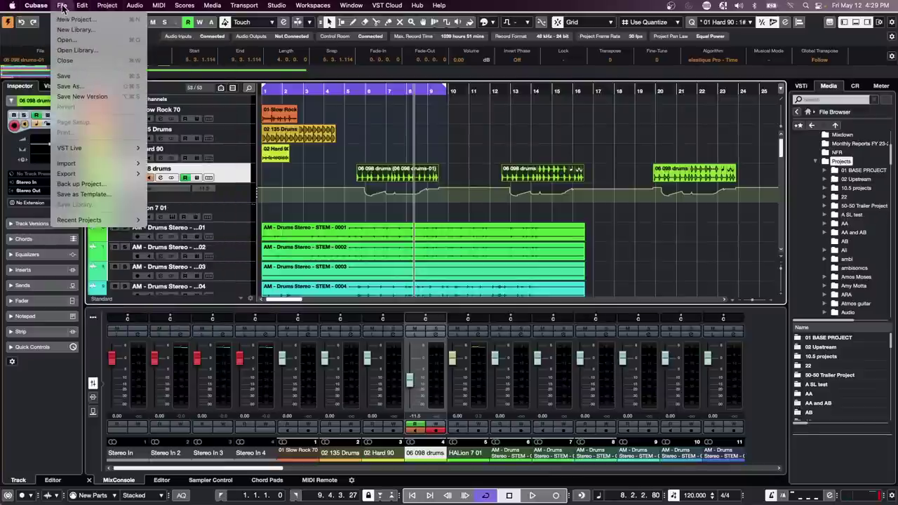
mouse_move(111, 221)
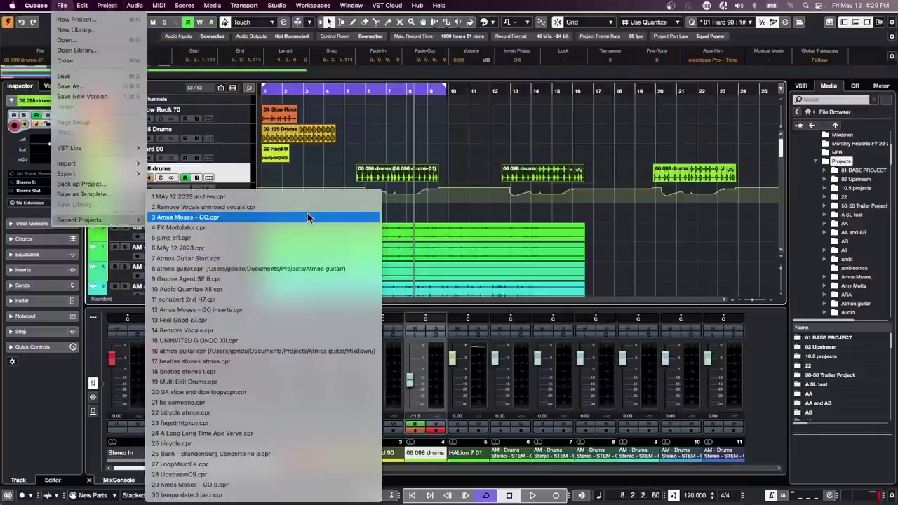
left_click(307, 217)
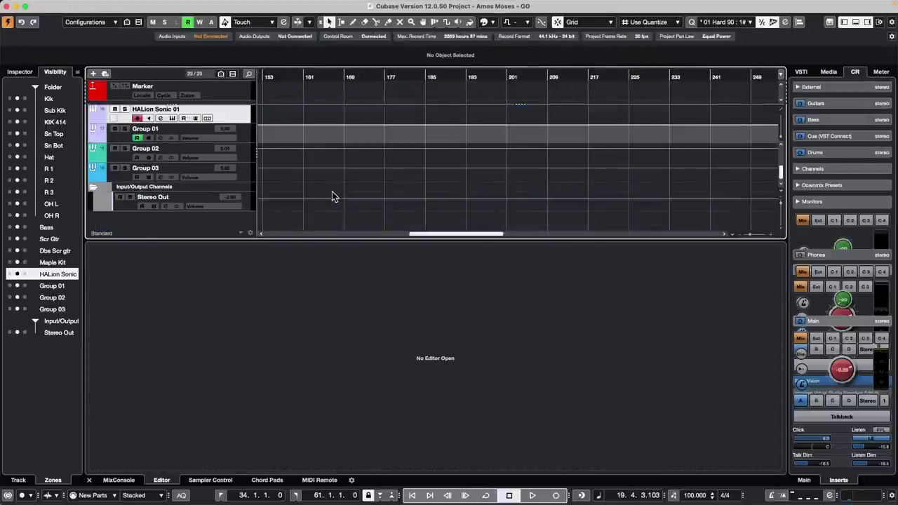
Enlarge the track area above the lower zone, with the arrangement shown from bar 1
scroll(334, 196, "up", 10)
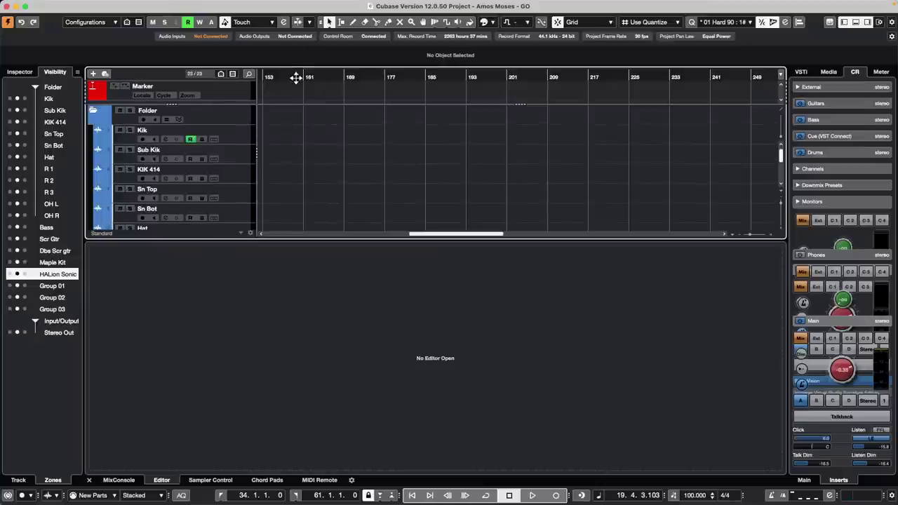
left_click_drag(296, 78, 76, 79)
scroll(316, 177, "down", 5)
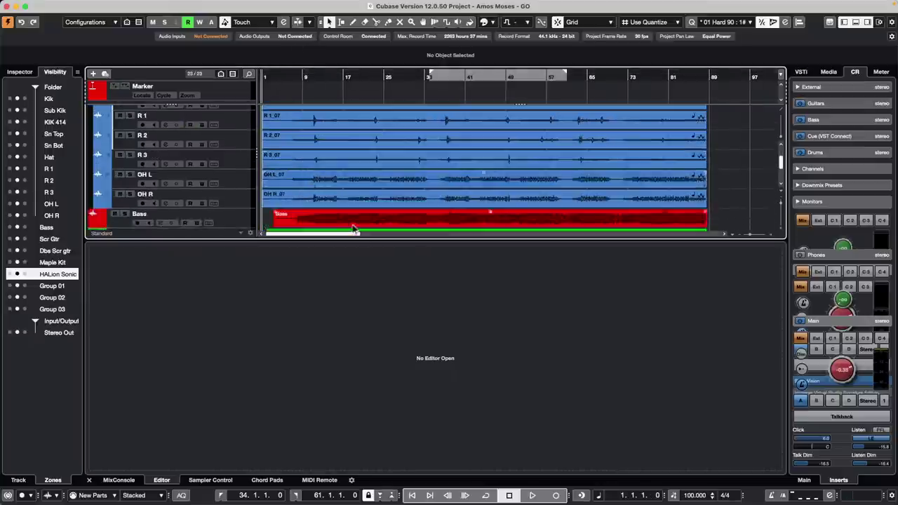
left_click_drag(411, 238, 409, 305)
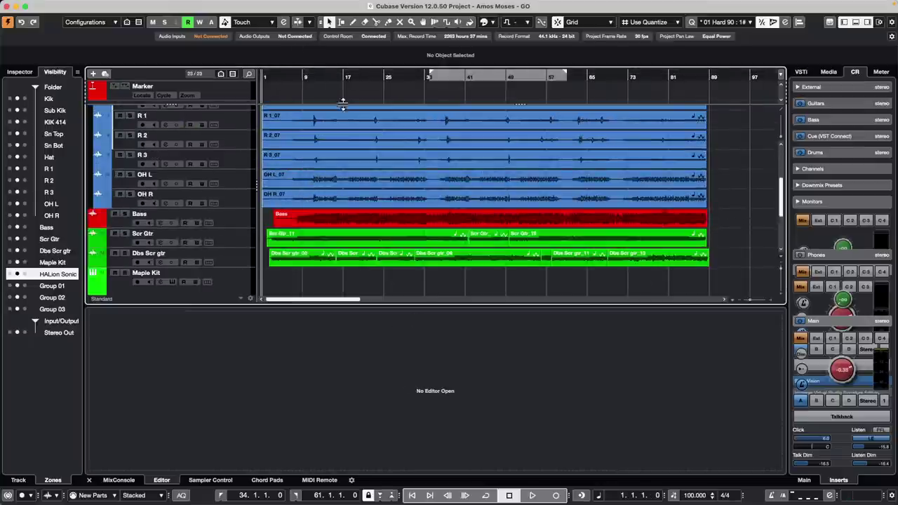
scroll(290, 150, "up", 5)
Place the project cursor at about bar 6 and open the Kik_07 event in the Sample Editor
left_click(290, 76)
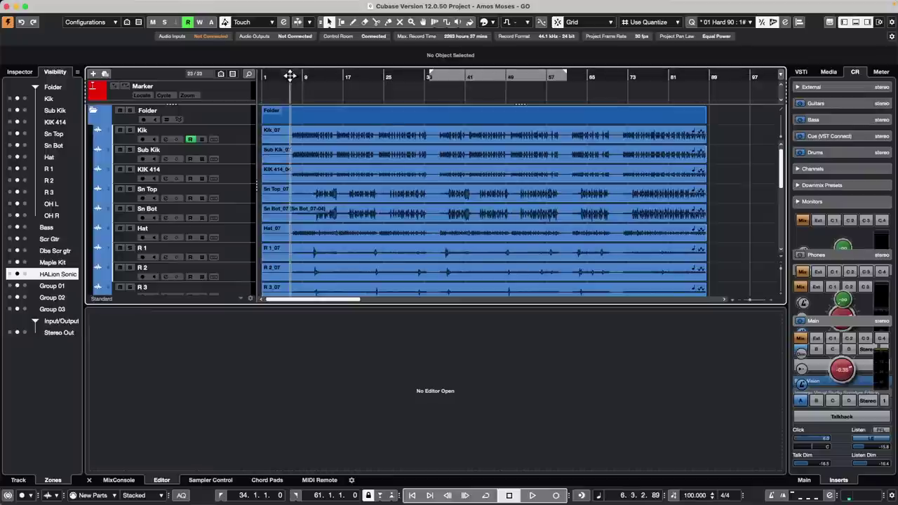
left_click_drag(290, 76, 292, 104)
double_click(303, 138)
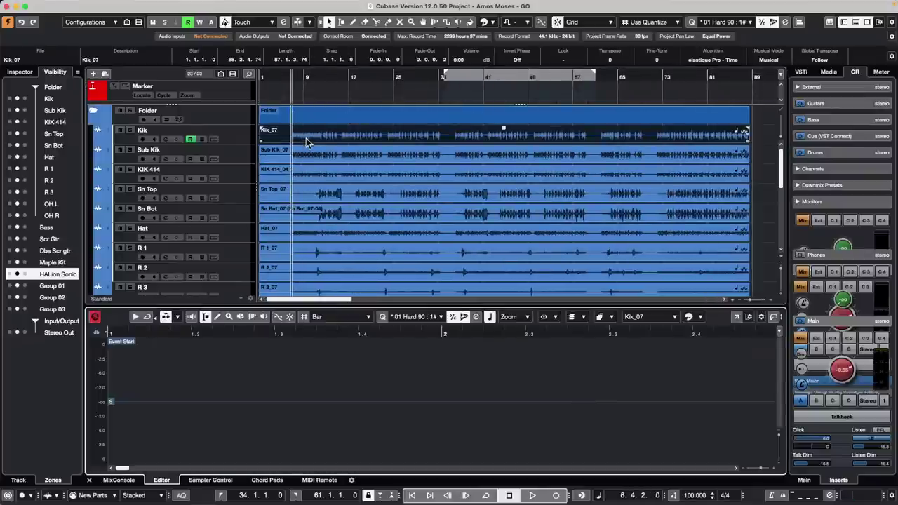
Select the Kik track and check which advanced audio commands are available for its Kik_07 event
left_click(131, 5)
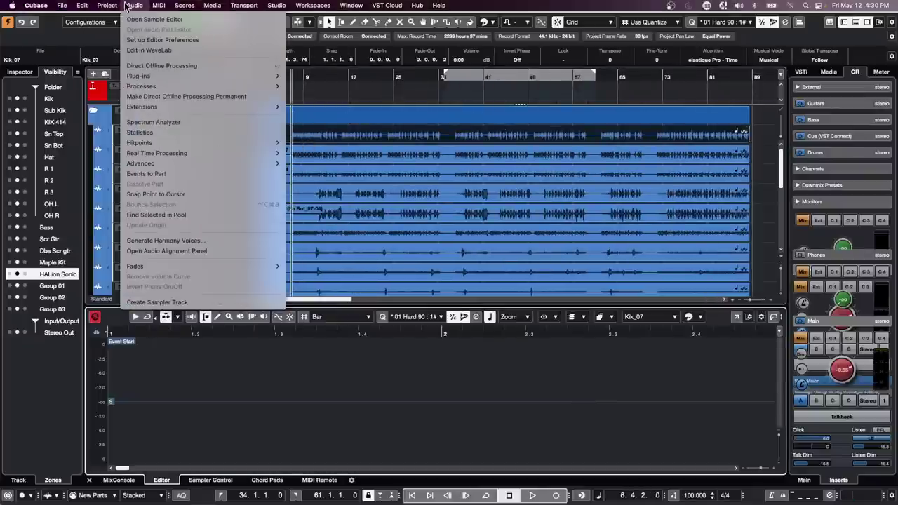
mouse_move(154, 144)
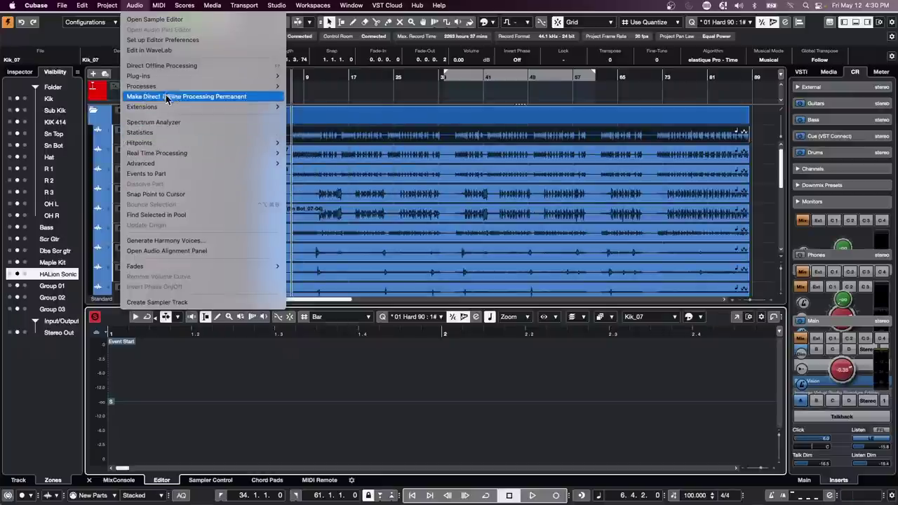
mouse_move(253, 163)
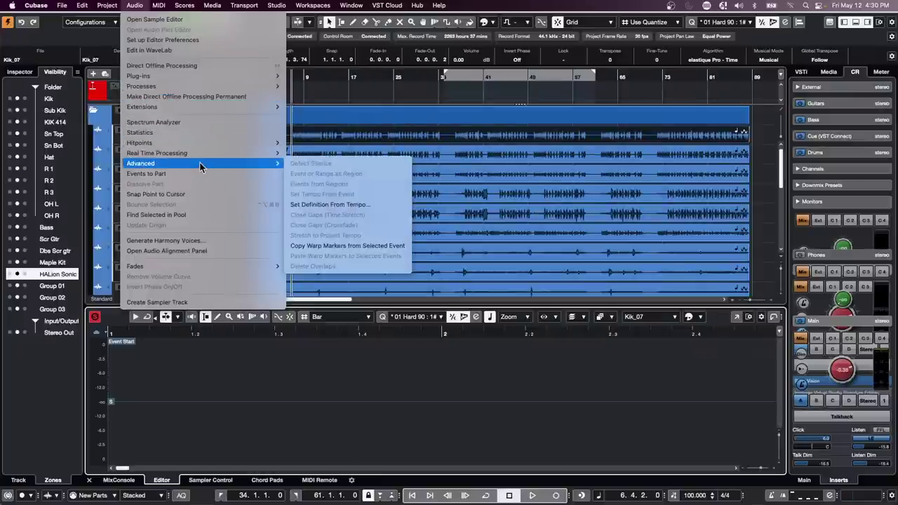
left_click(353, 125)
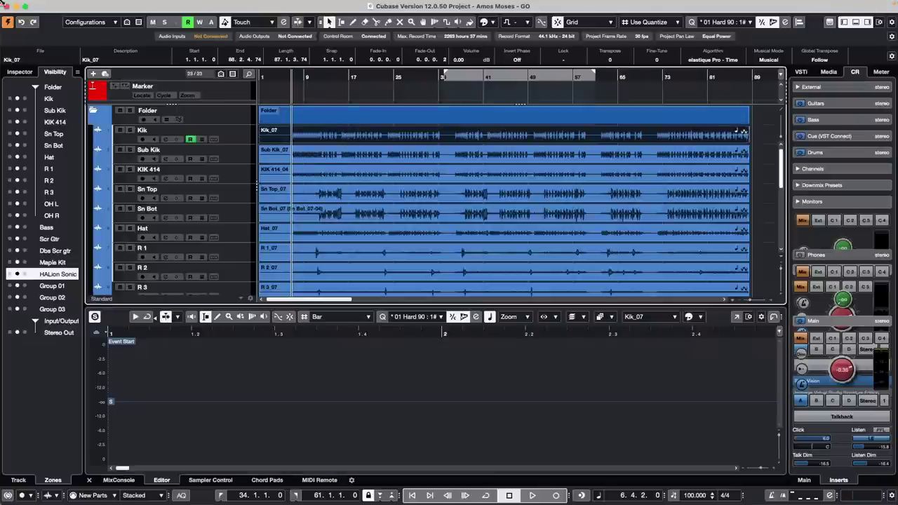
left_click(241, 136)
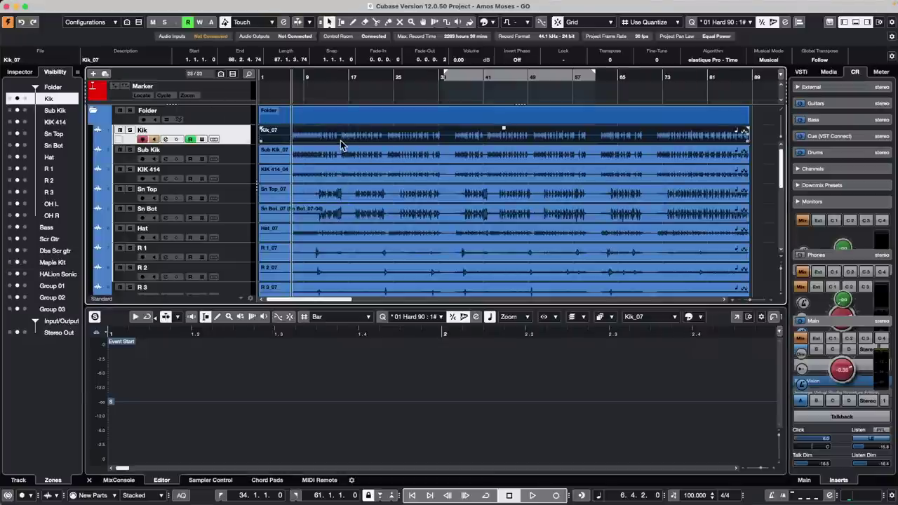
double_click(340, 140)
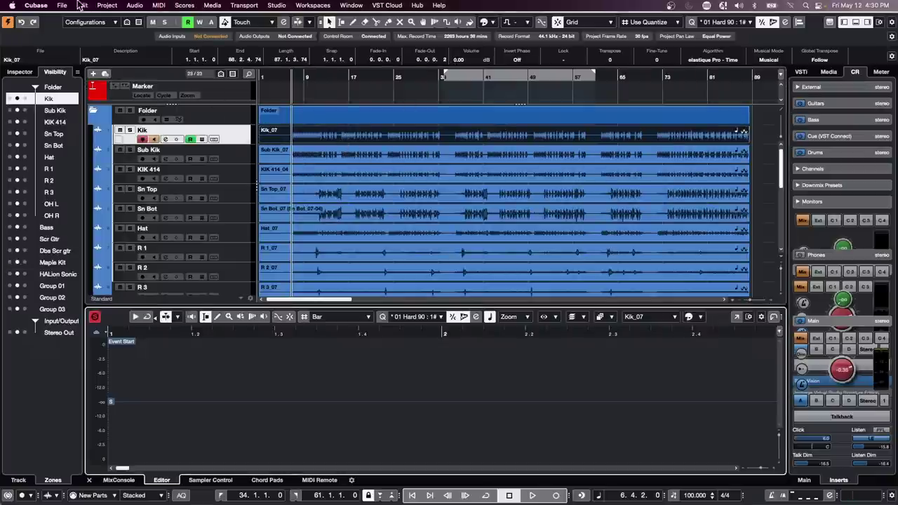
left_click(103, 5)
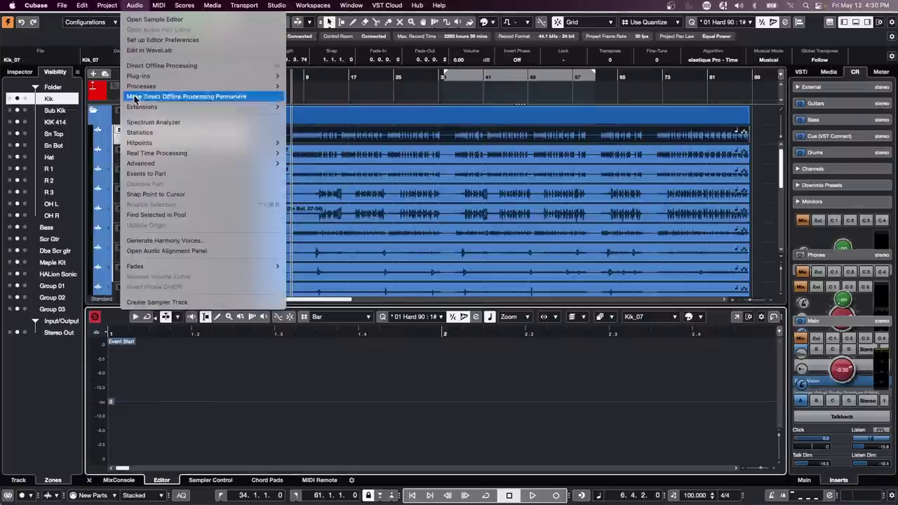
mouse_move(172, 166)
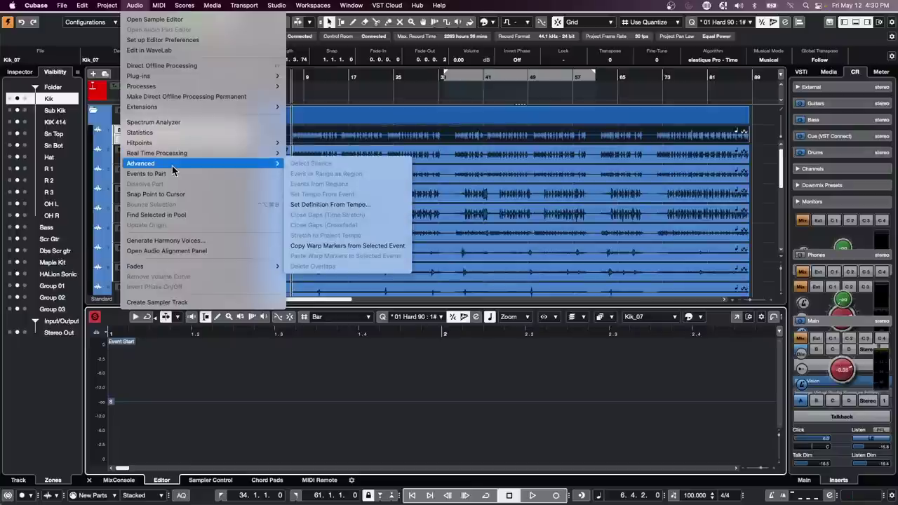
left_click(463, 149)
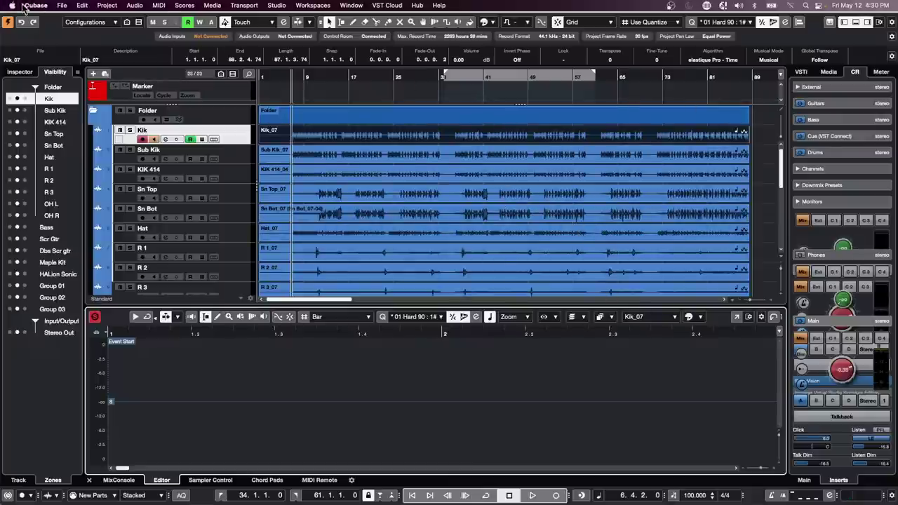
Revert the project to its previously saved version and accept the missing ports as unmapped
left_click(62, 5)
mouse_move(84, 165)
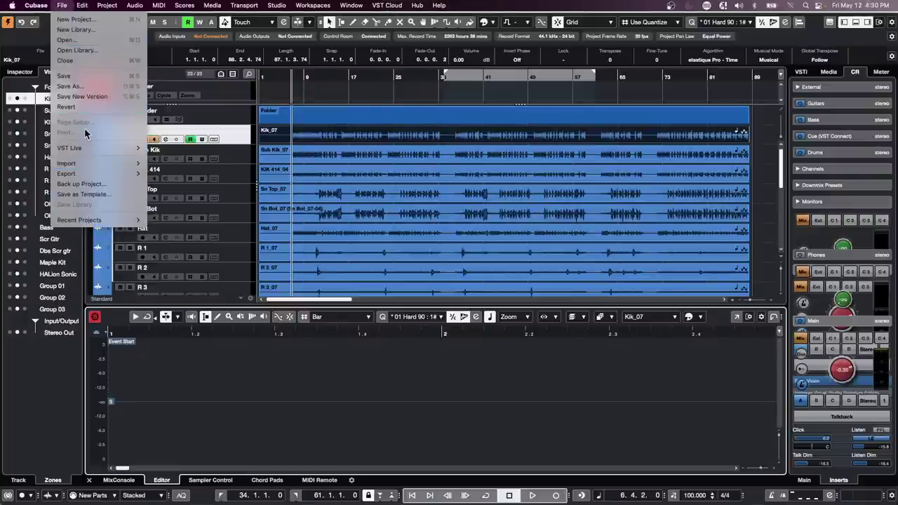
left_click(66, 107)
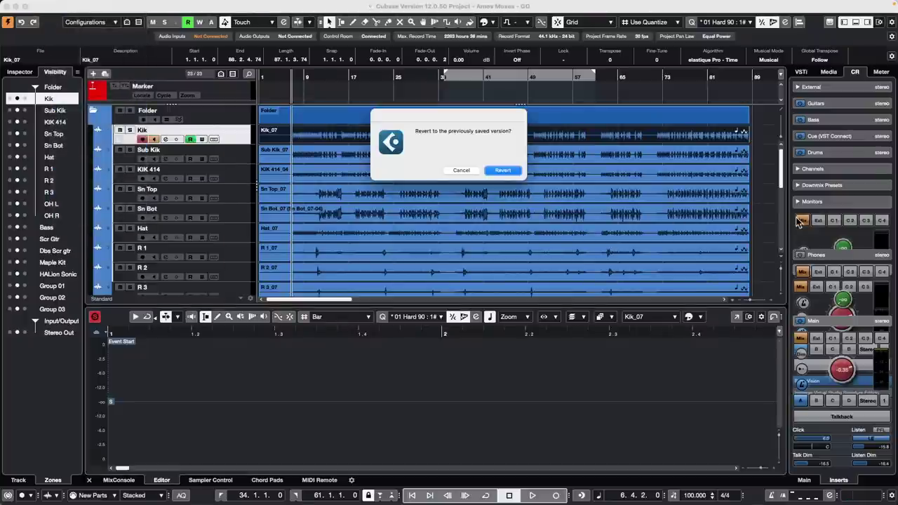
left_click(505, 172)
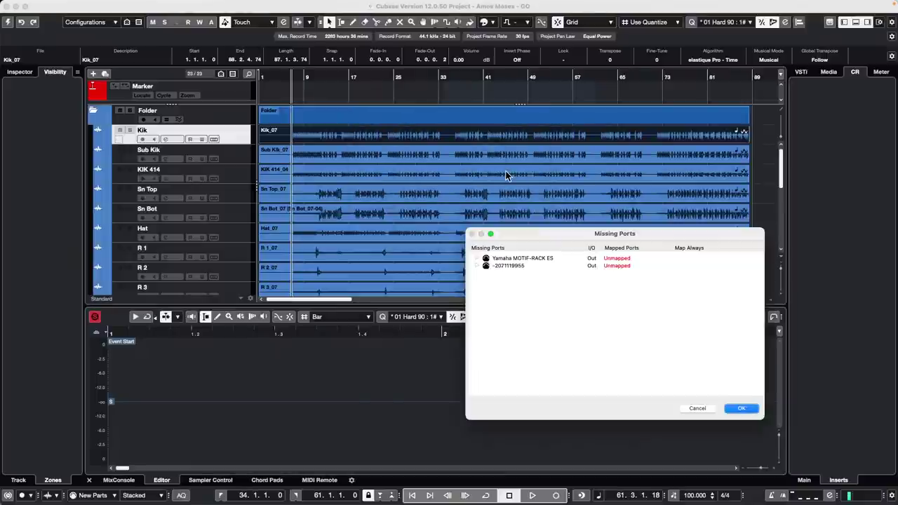
left_click(745, 408)
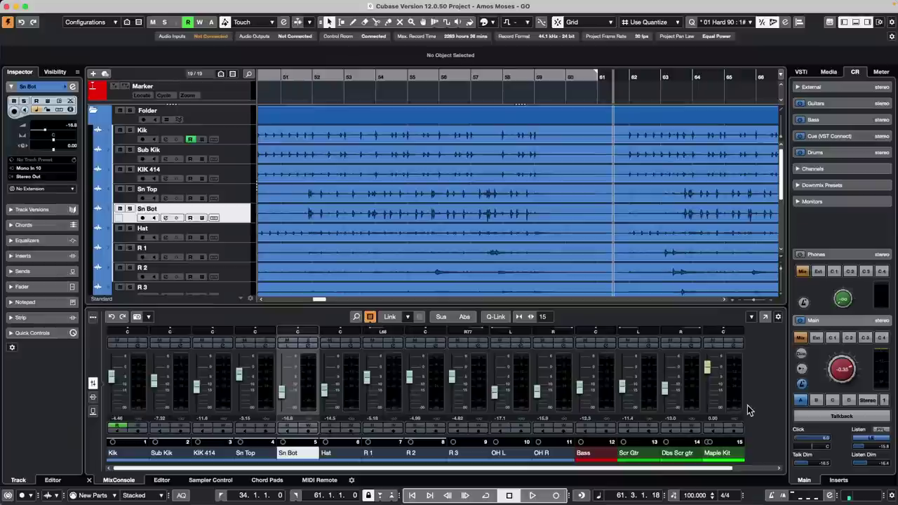
Strip the silence from the Sub Kik_07 event using Detect Silence, with Strip Silence and 20 ms fades applied
left_click(447, 159)
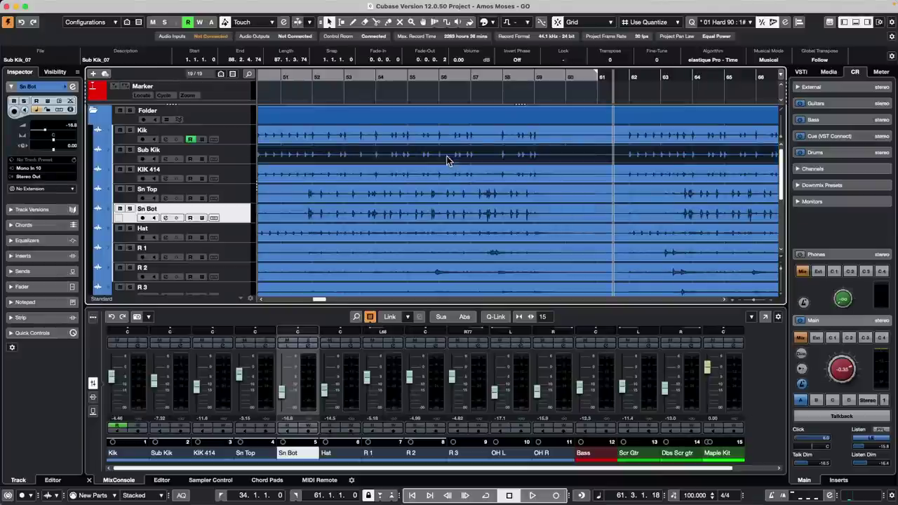
left_click(83, 5)
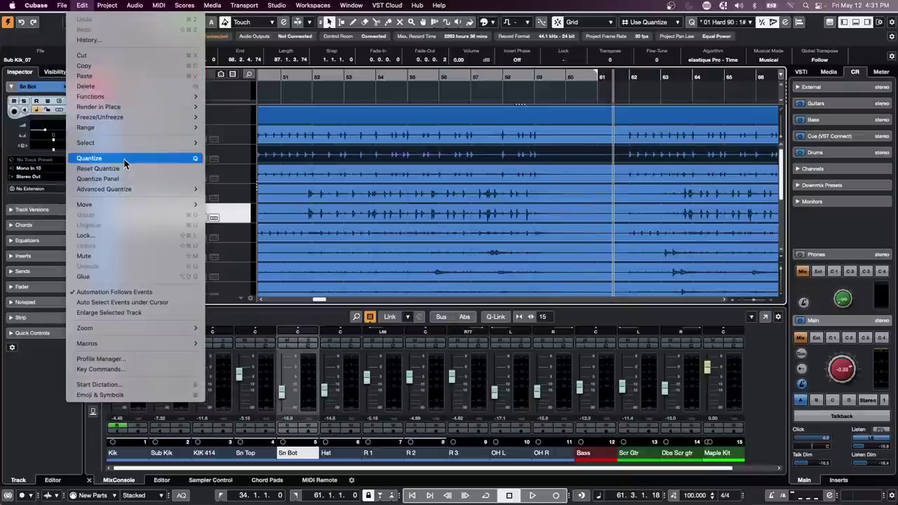
mouse_move(135, 5)
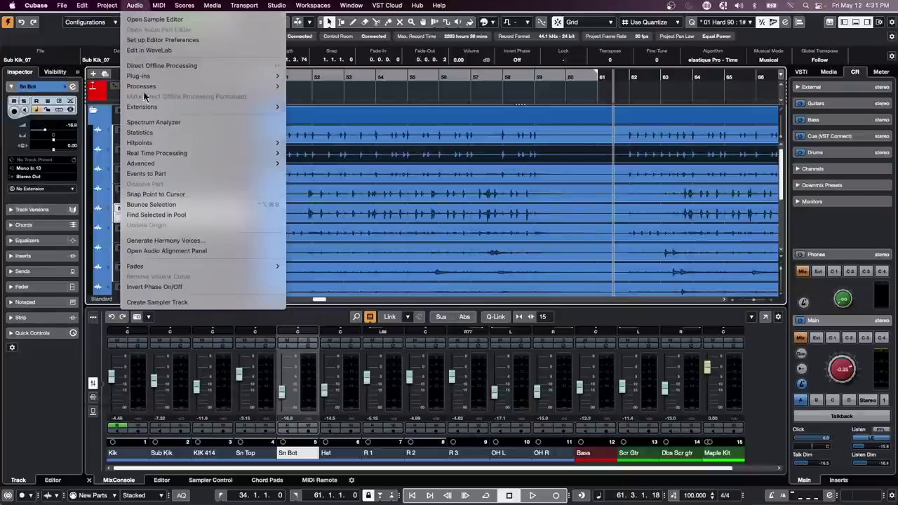
mouse_move(150, 156)
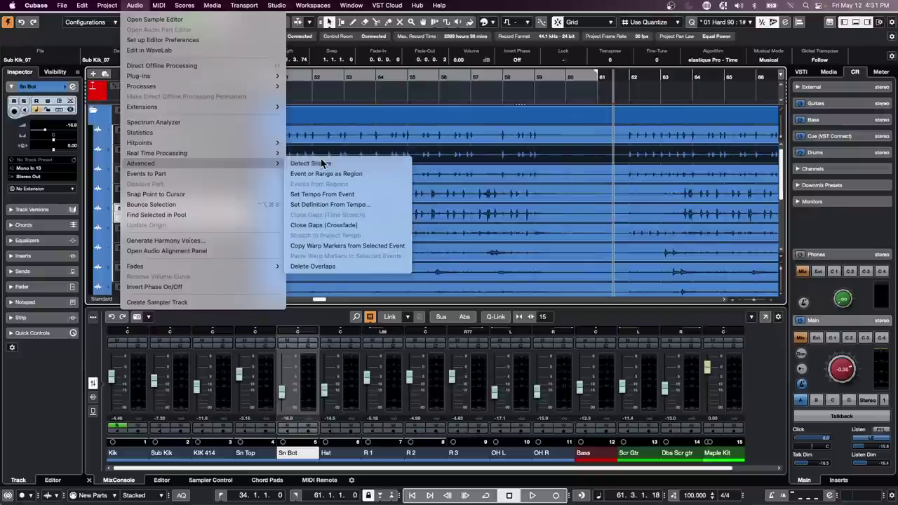
left_click(326, 162)
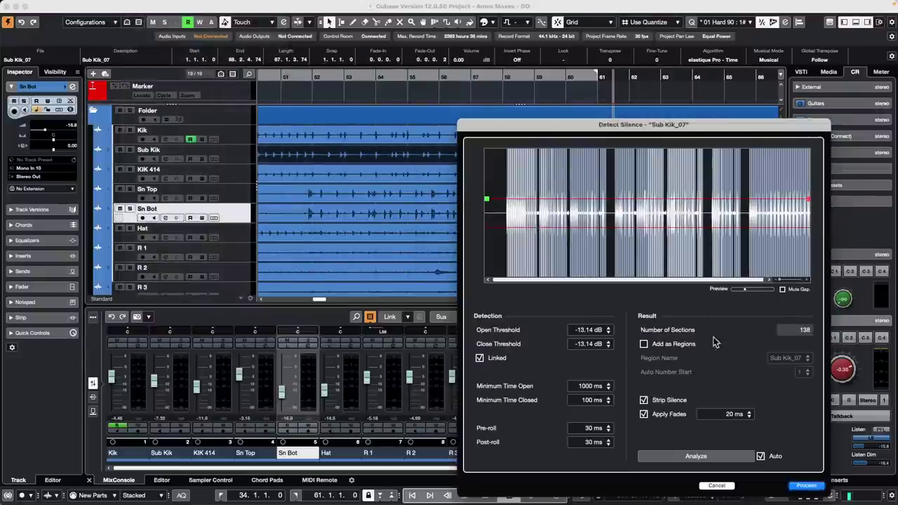
left_click(725, 456)
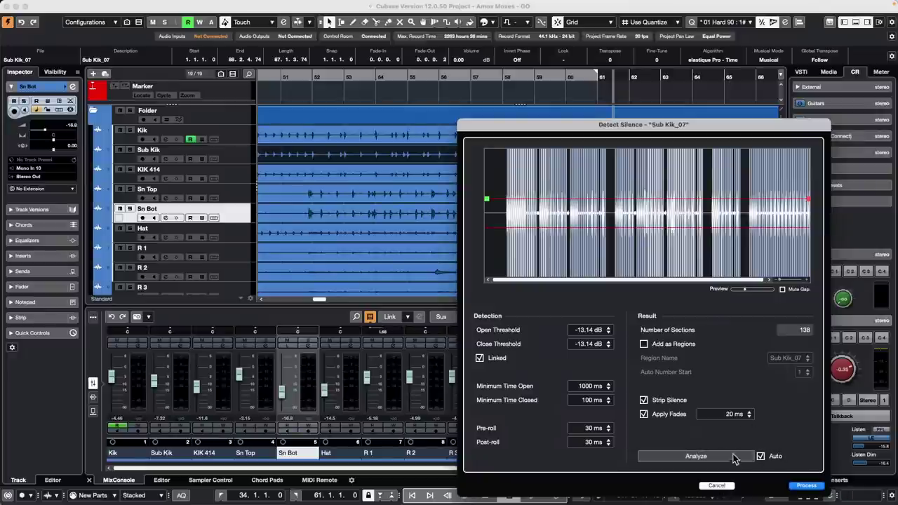
left_click(807, 486)
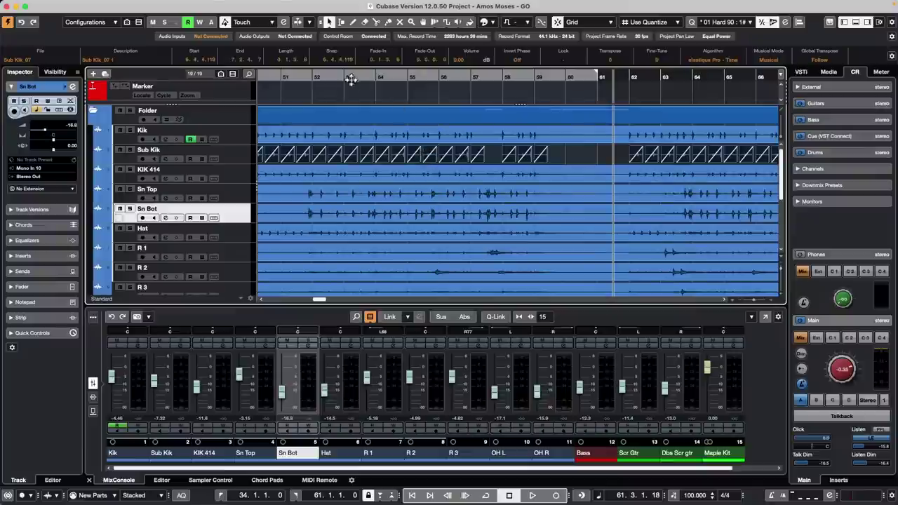
Undo the silence stripping on the Sub Kik track
left_click_drag(361, 74, 254, 72)
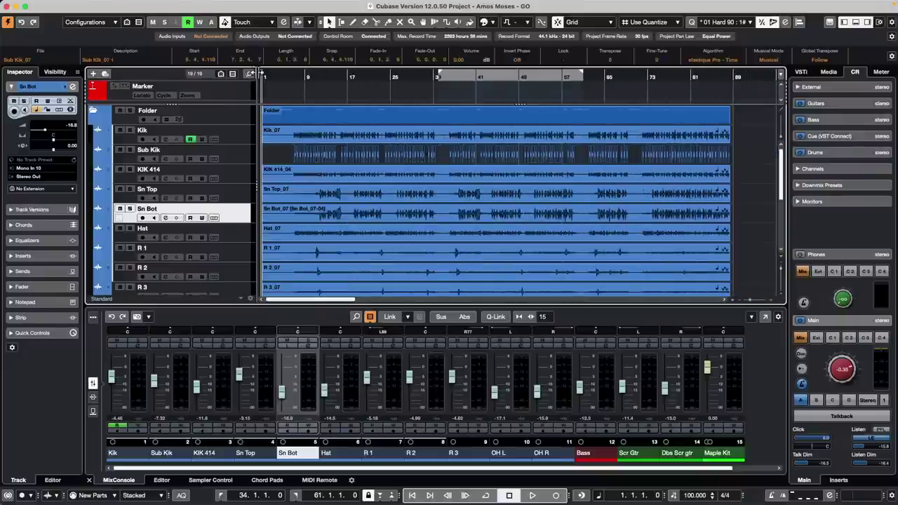
key("super+z")
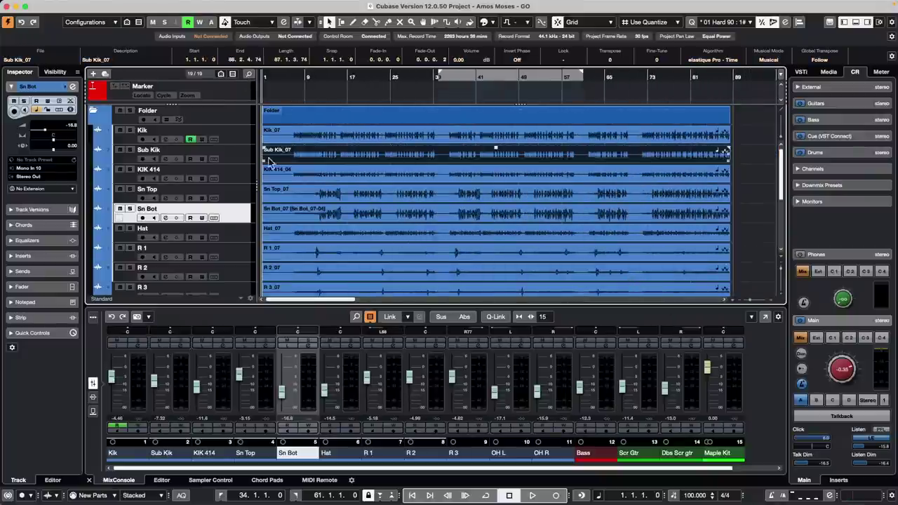
Open the Sub Kik_07 event in the Sample Editor and place the project cursor on its first hit at bar 7
double_click(293, 156)
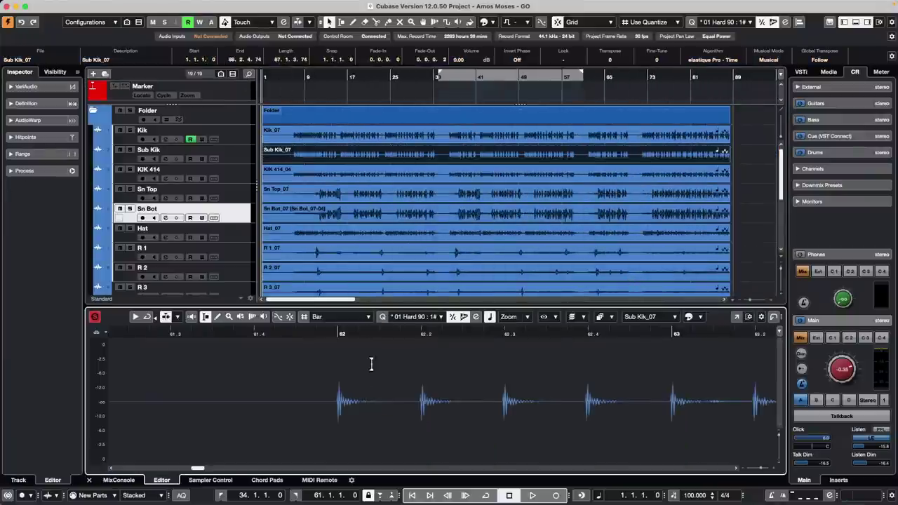
left_click_drag(332, 330, 48, 307)
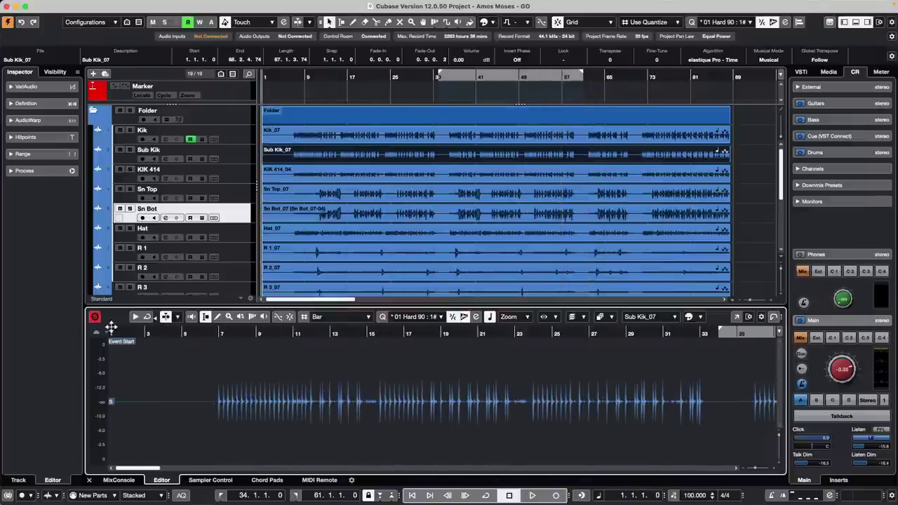
mouse_move(221, 334)
left_mouse_down()
mouse_move(237, 336)
mouse_move(220, 336)
left_mouse_up()
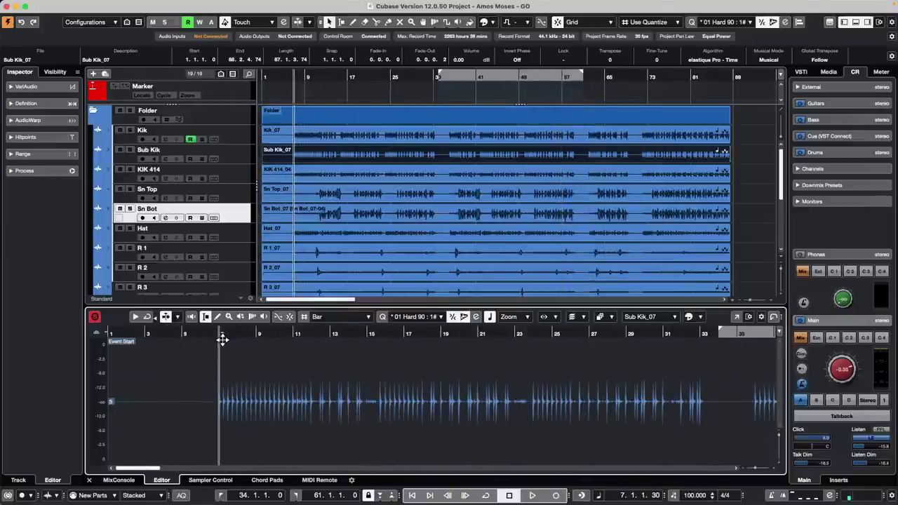
Set the Sample Editor to Show Events and move the event's snap point to the first hit at bar 7
left_click(551, 317)
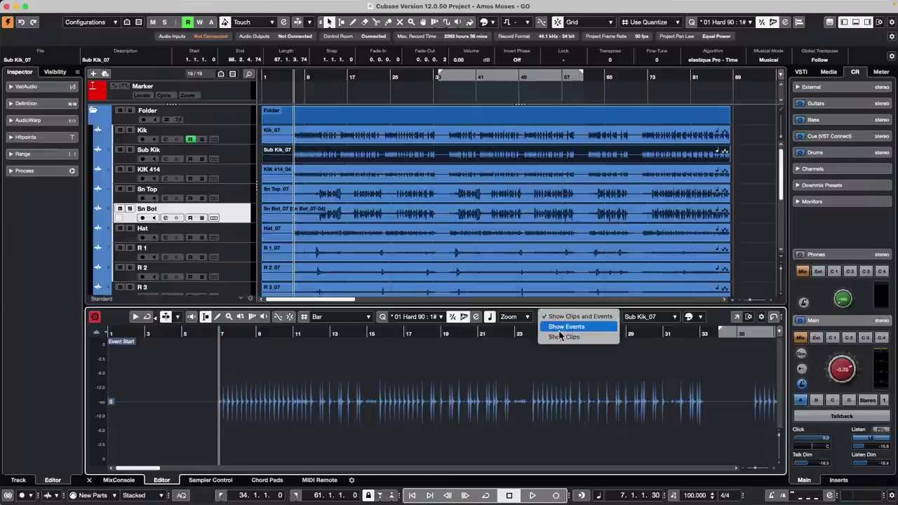
left_click(560, 329)
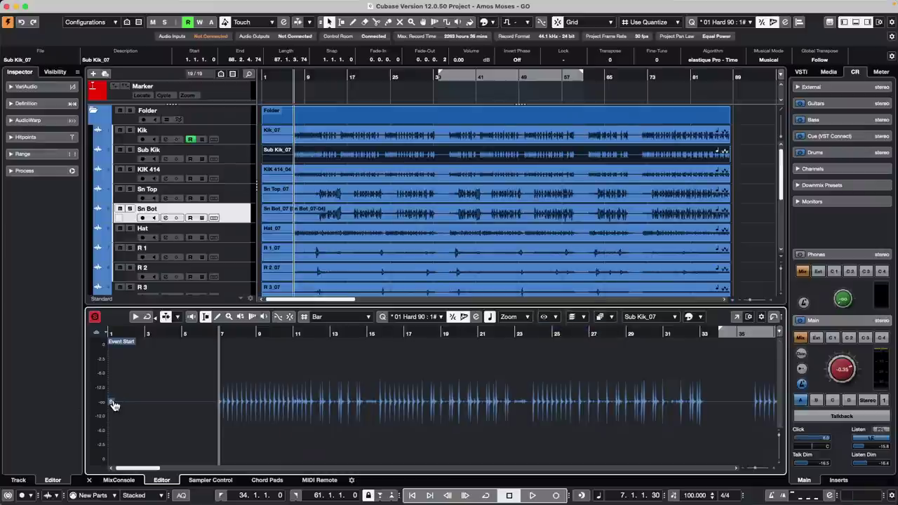
left_click_drag(111, 402, 220, 414)
Move the Sub Kik_07 event to start at about bar 17 and set the project grid type to Bar
left_click_drag(326, 158, 436, 154)
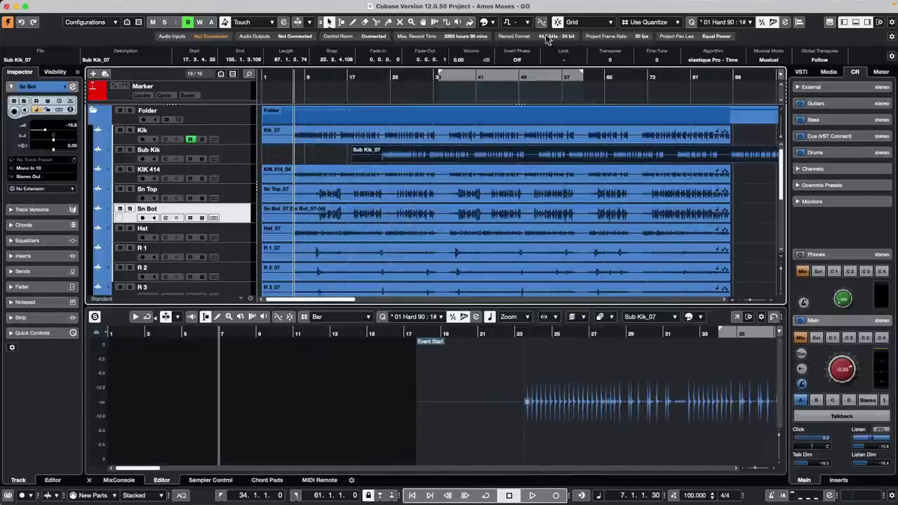
left_click(649, 25)
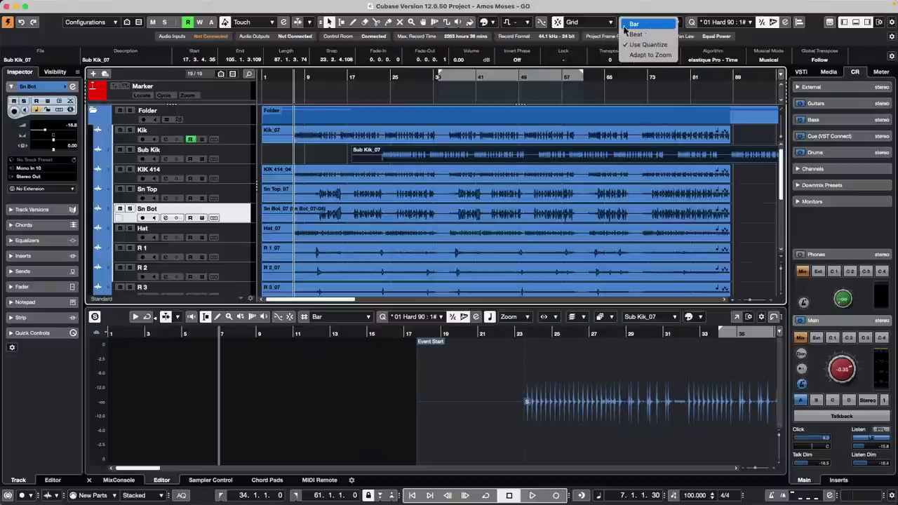
left_click(637, 25)
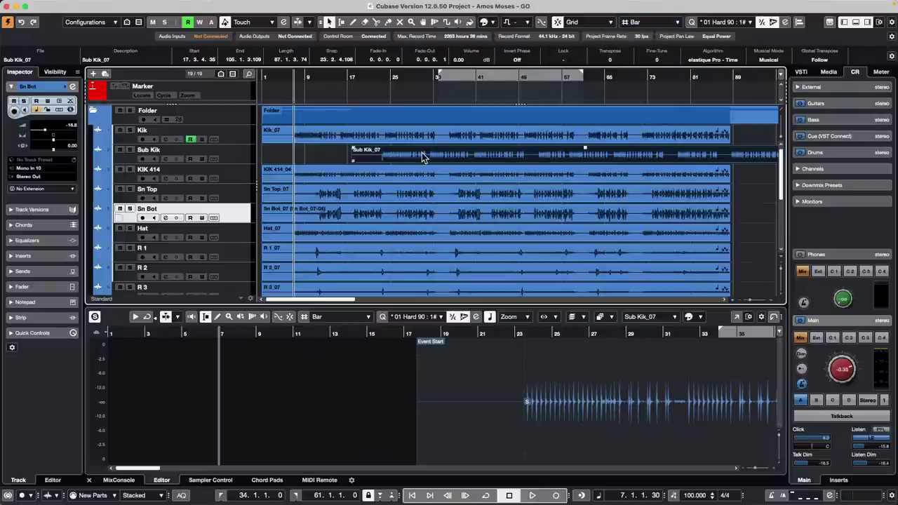
Move the Sub Kik_07 event so that its snap point lands on bar 25, and check the alignment up close
left_click_drag(421, 154, 452, 155)
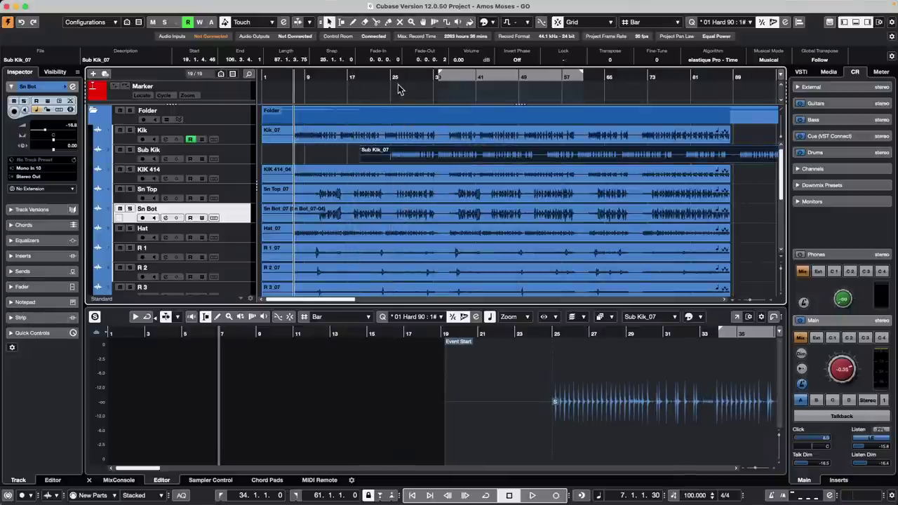
left_click_drag(369, 75, 368, 101)
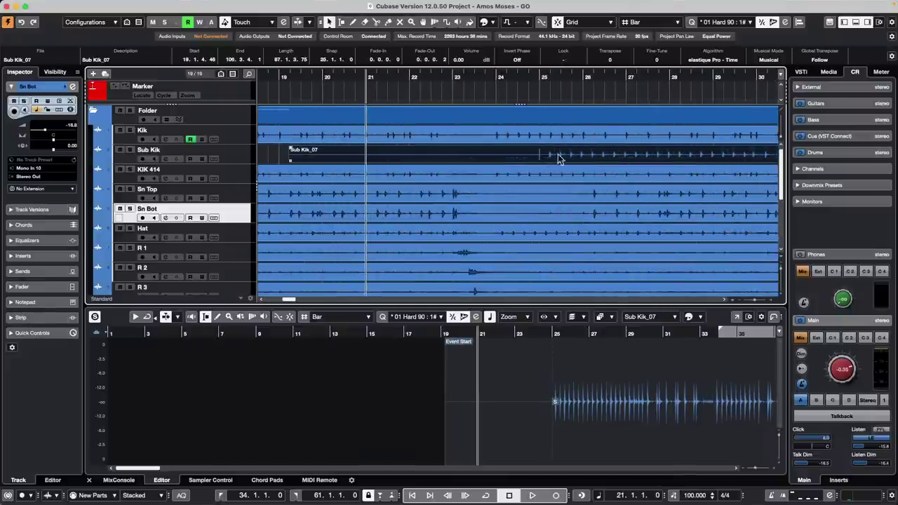
mouse_move(567, 156)
left_mouse_down()
mouse_move(615, 153)
mouse_move(508, 156)
mouse_move(561, 153)
left_mouse_up()
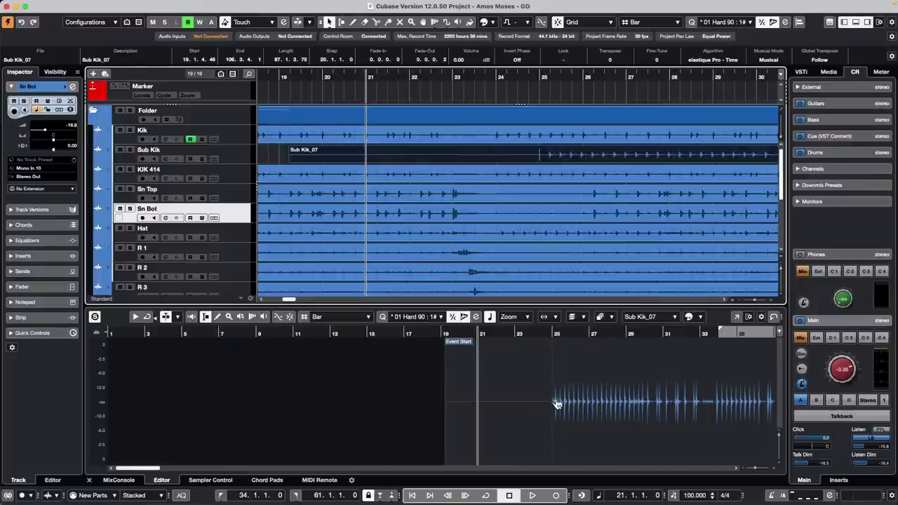
Set the Sample Editor display back to Show Clips and Events
left_click(581, 320)
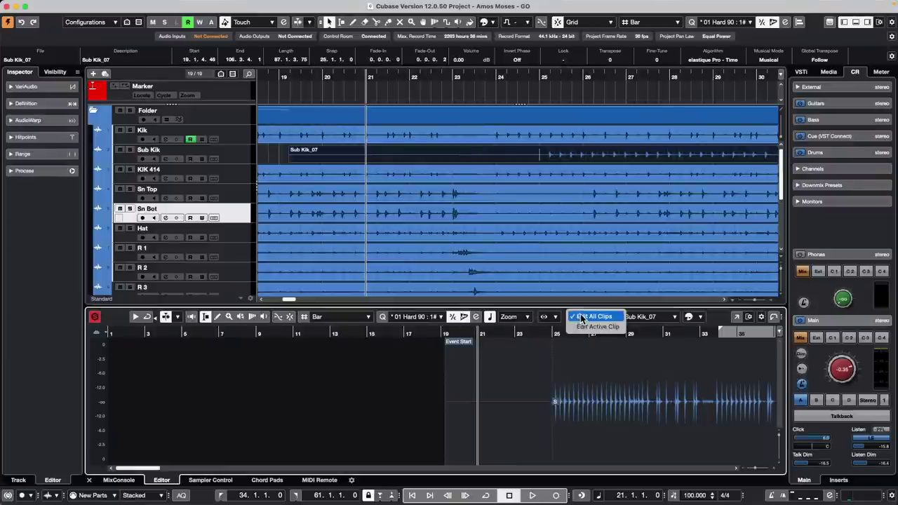
left_click(543, 319)
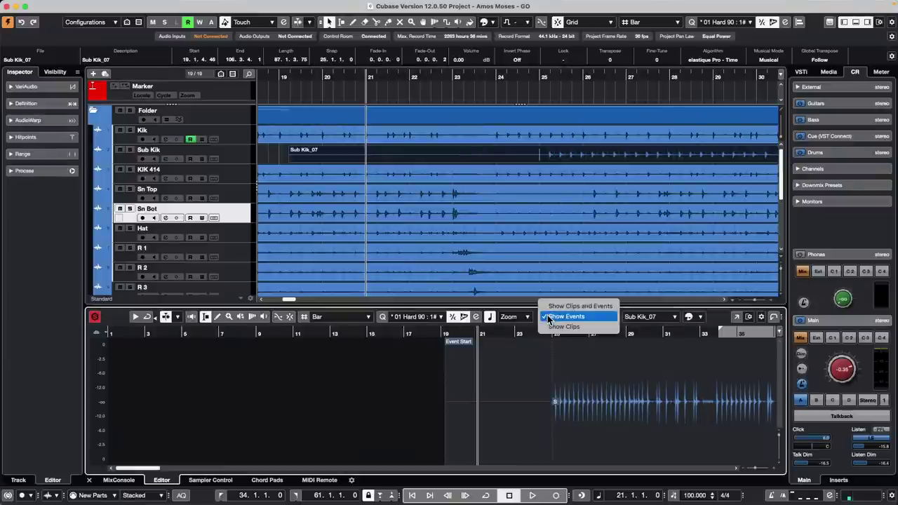
left_click(600, 307)
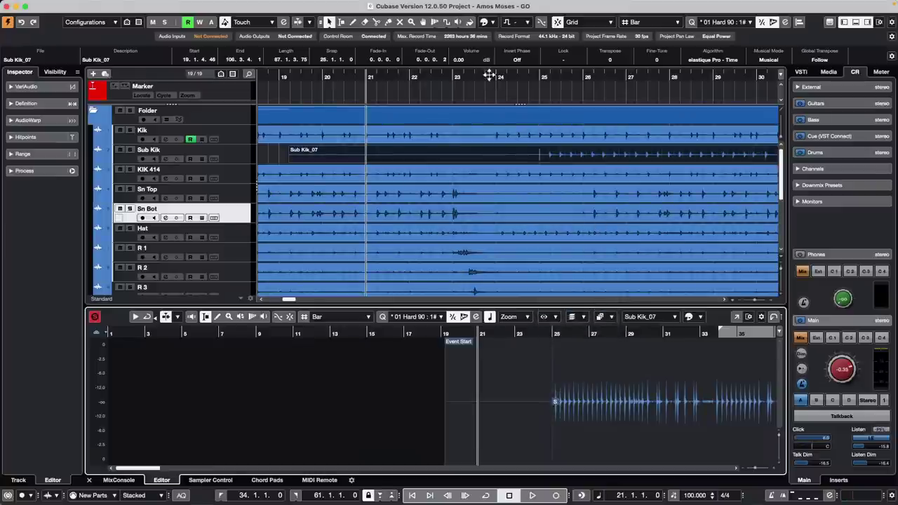
Move the Sub Kik_07 event so that its snap point lands on bar 38
left_click_drag(488, 78, 496, 40)
left_click_drag(369, 152, 449, 155)
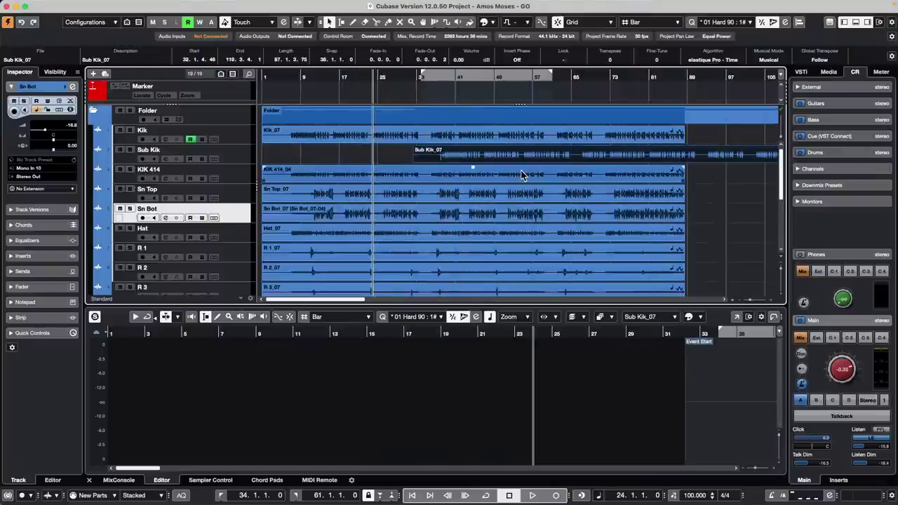
Undo the Sub Kik_07 event moves and the snap point change
key("super+z")
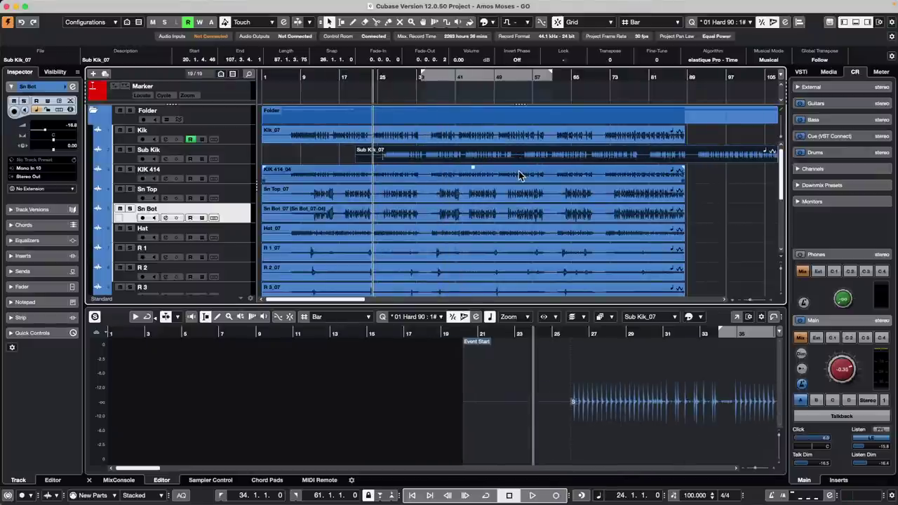
key("super+z")
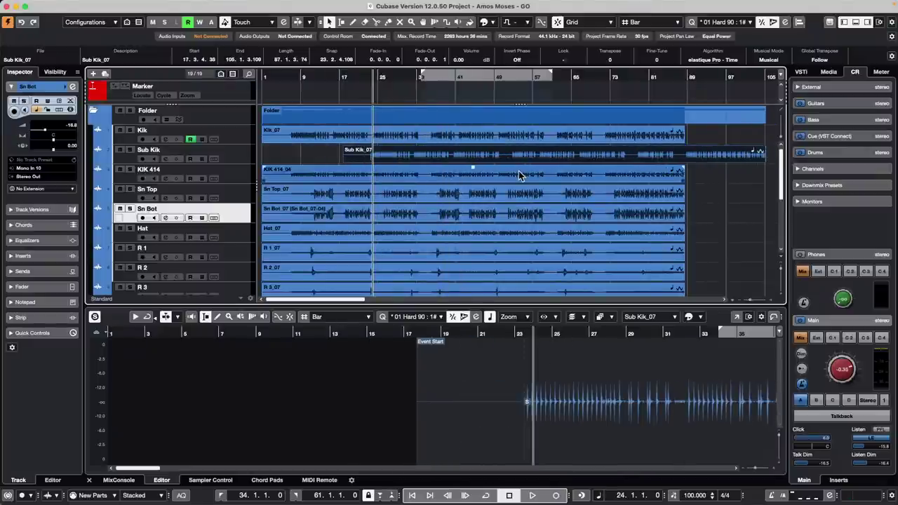
key("super+z")
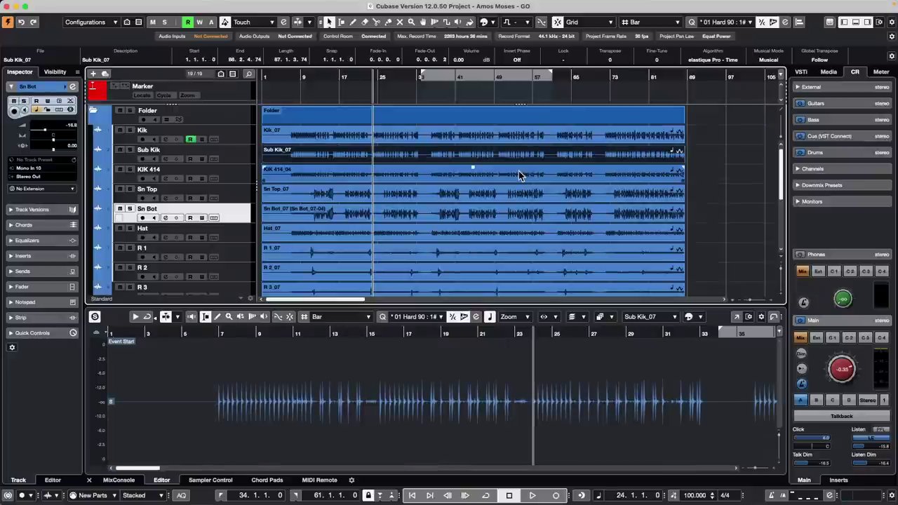
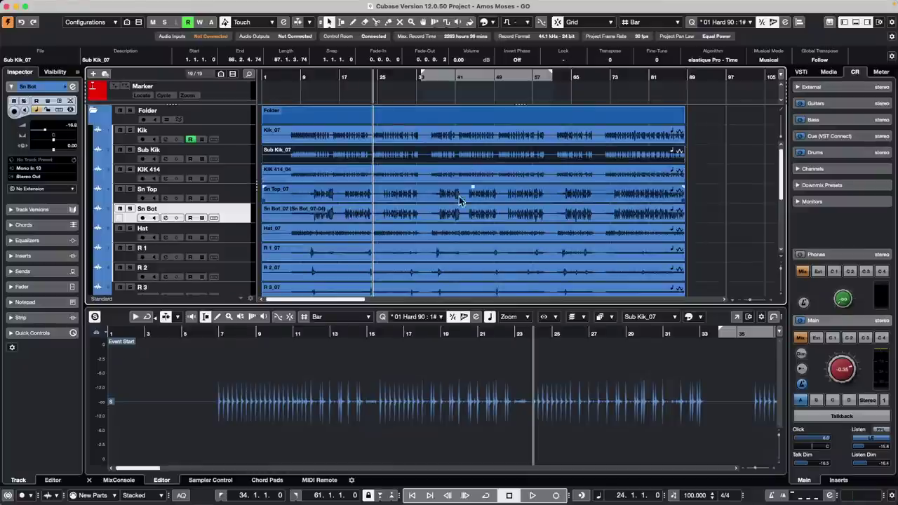
Freeze the Sub Kik, KIK 414, Sn Top and Sn Bot tracks together with a tail size of 0 s
left_click(247, 153)
left_click(247, 22)
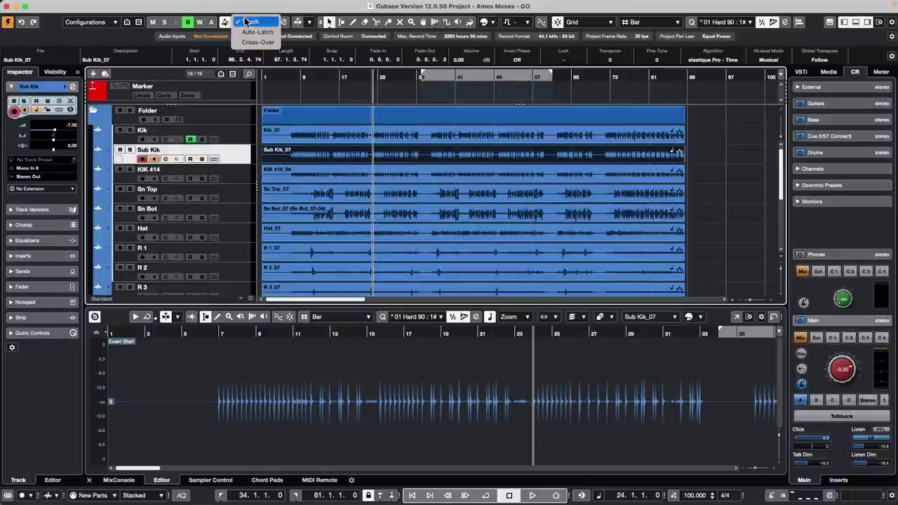
left_click(315, 71)
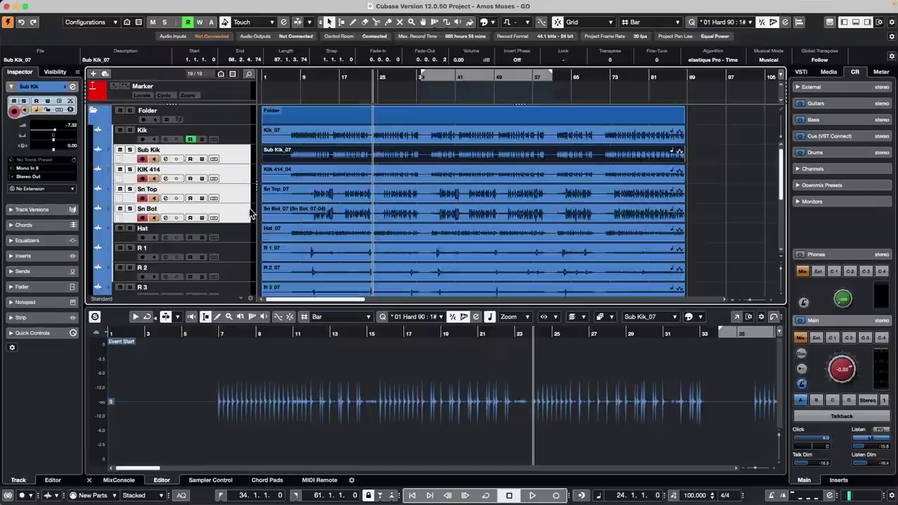
left_click(83, 5)
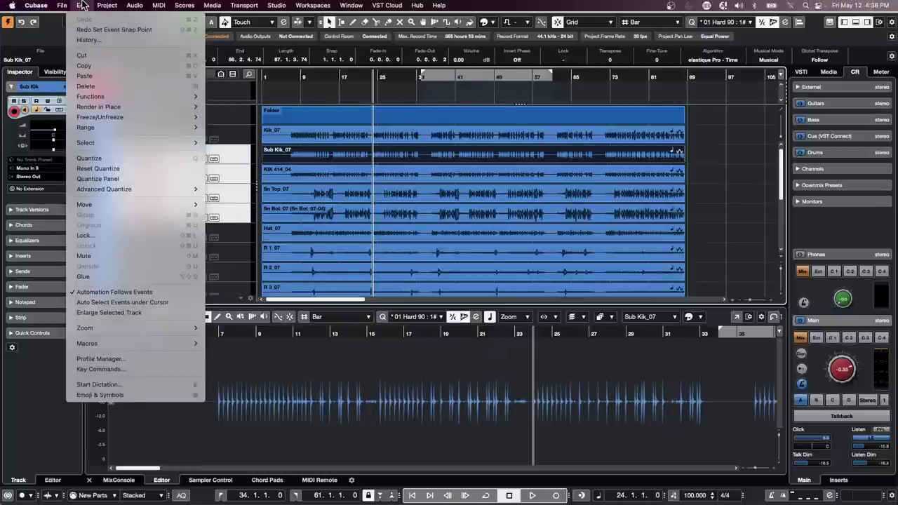
mouse_move(115, 5)
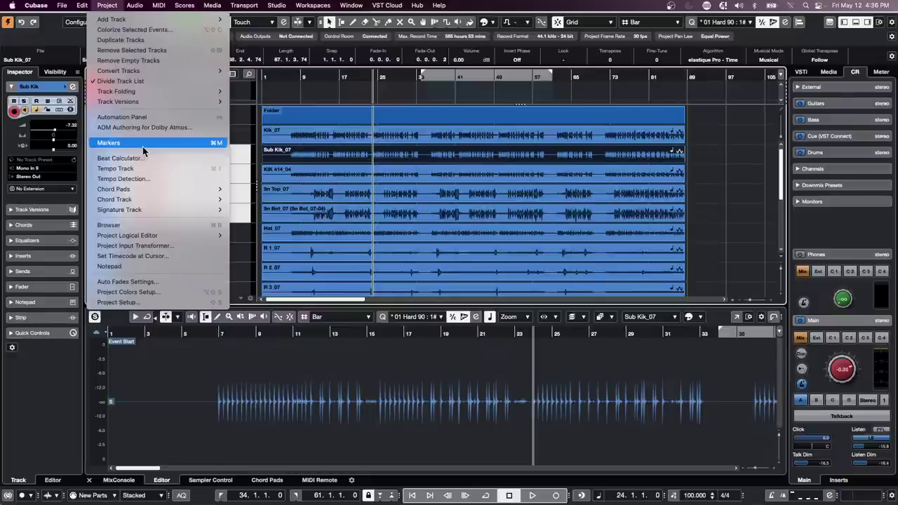
mouse_move(66, 5)
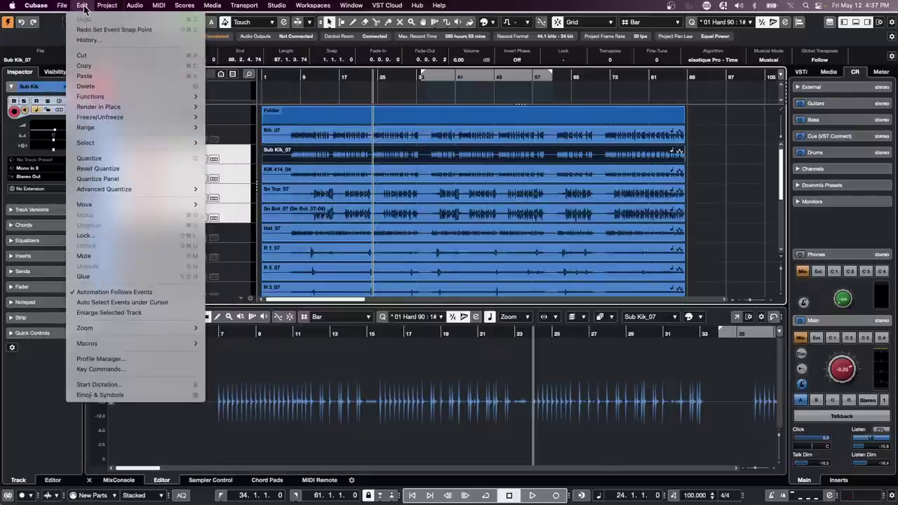
mouse_move(124, 126)
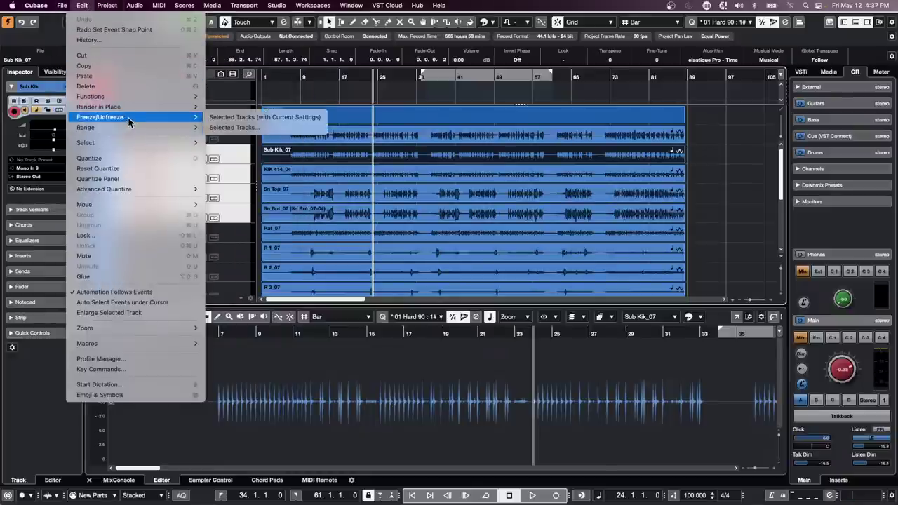
left_click(251, 128)
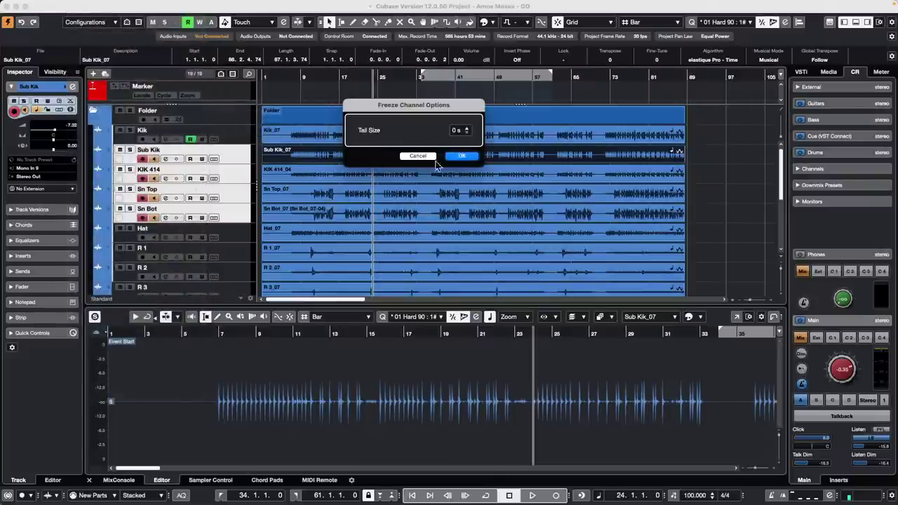
left_click(462, 156)
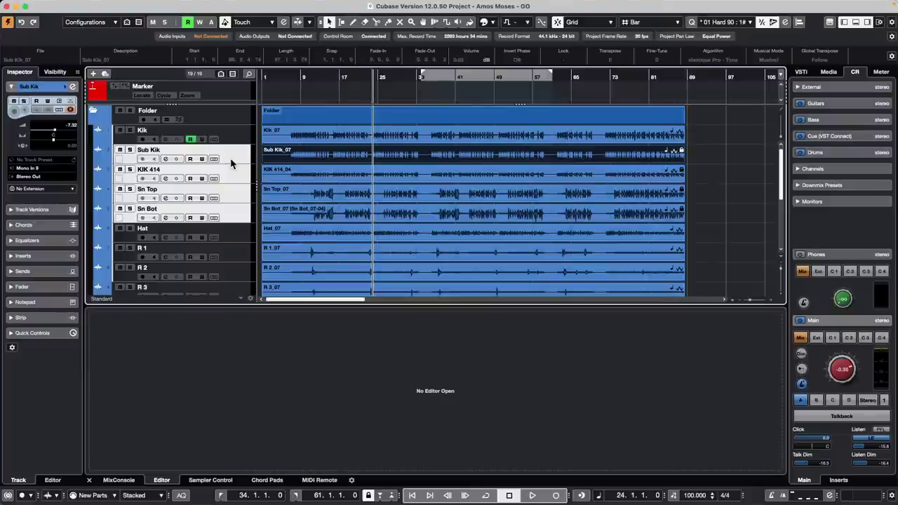
Unfreeze the Sub Kik track and delete its freeze files
left_click(82, 4)
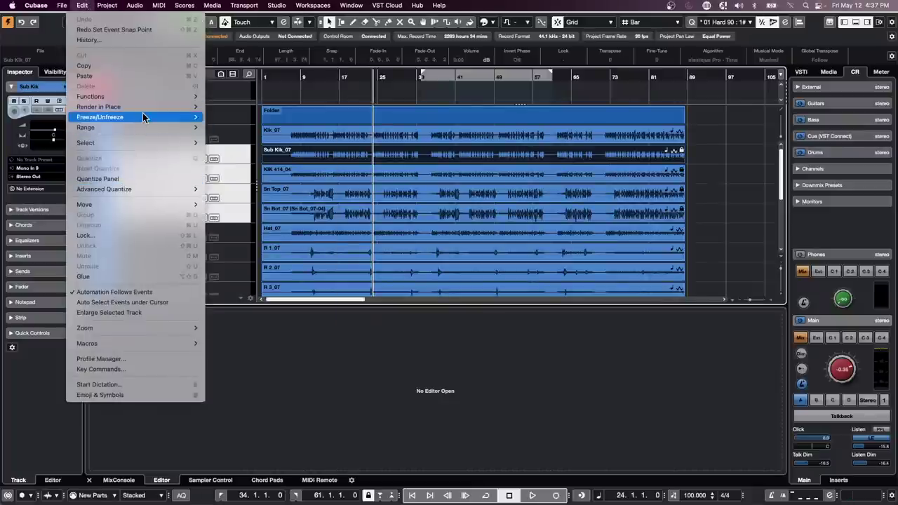
mouse_move(143, 117)
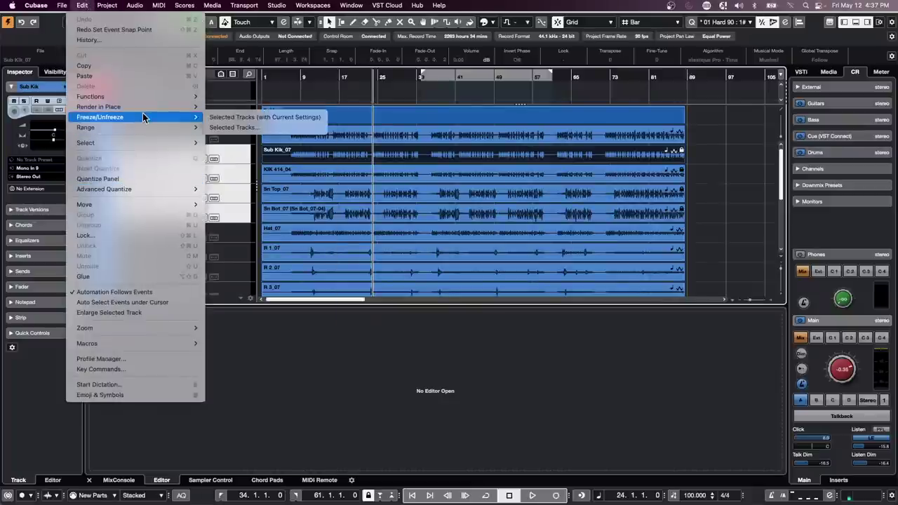
left_click(232, 127)
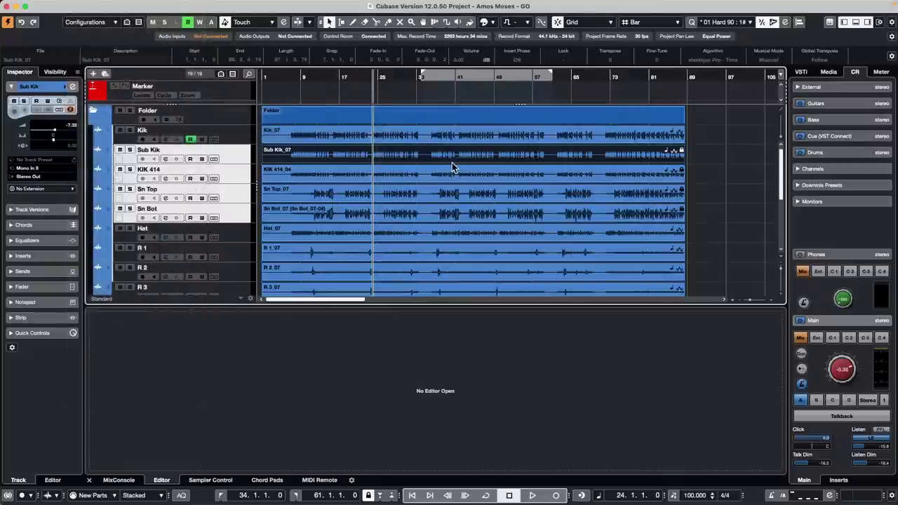
left_click(70, 108)
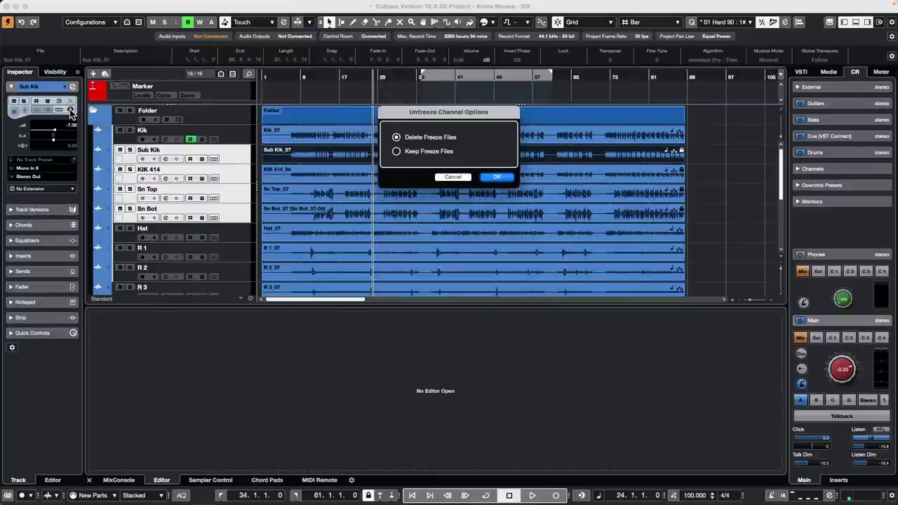
left_click(497, 177)
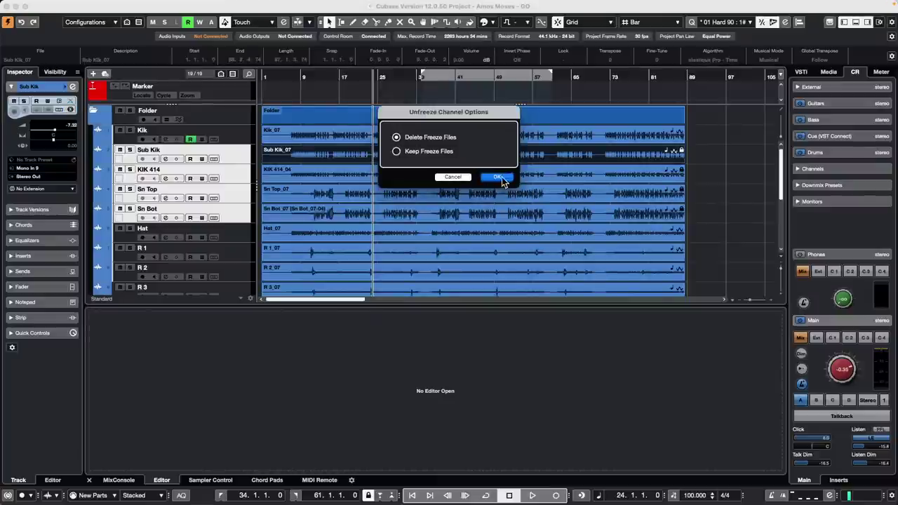
Select the KIK 414, Sn Top and Sn Bot tracks individually to check their freeze state in the Inspector
left_click(238, 177)
left_click(235, 198)
left_click(234, 216)
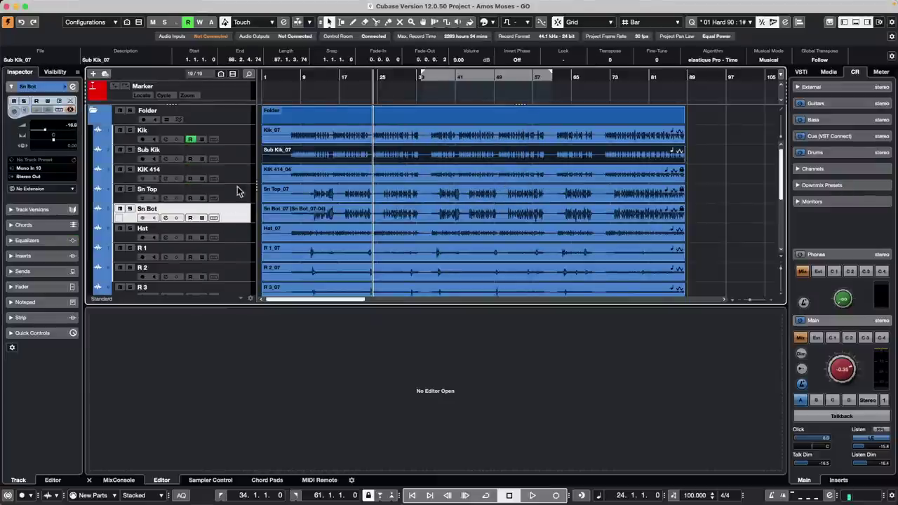
left_click(237, 190)
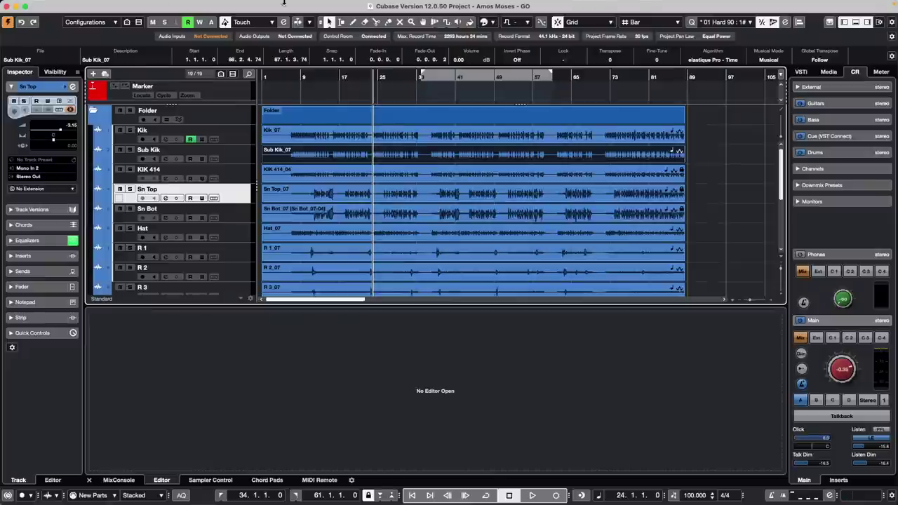
Copy a 06 098 drums event from the other open project onto the Sub Kik track at bar 98 of Amos Moses - GO
left_click_drag(232, 7, 263, 247)
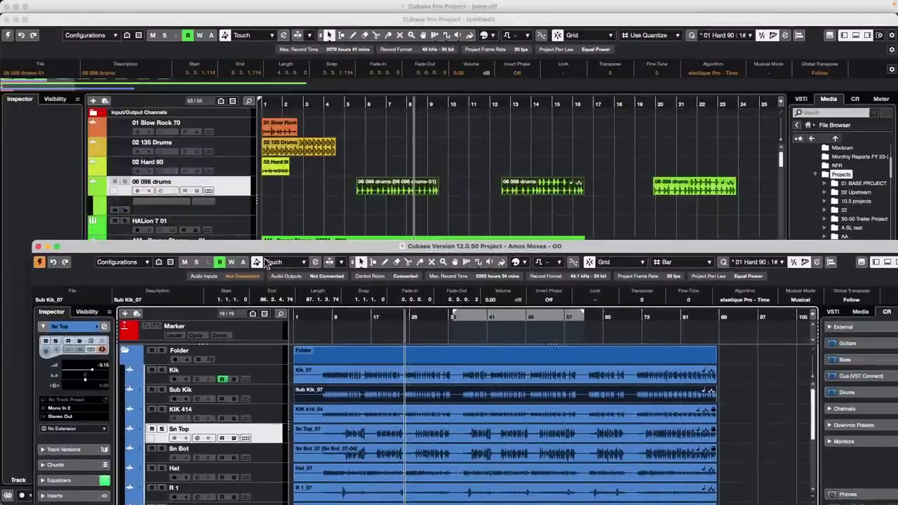
left_click(400, 184)
left_click_drag(646, 21, 251, 70)
left_click(643, 369)
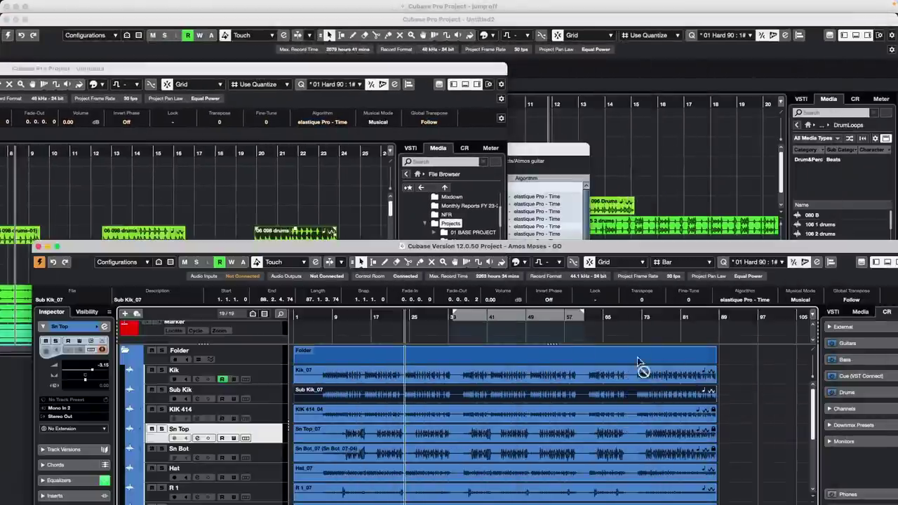
left_click_drag(763, 399, 765, 397)
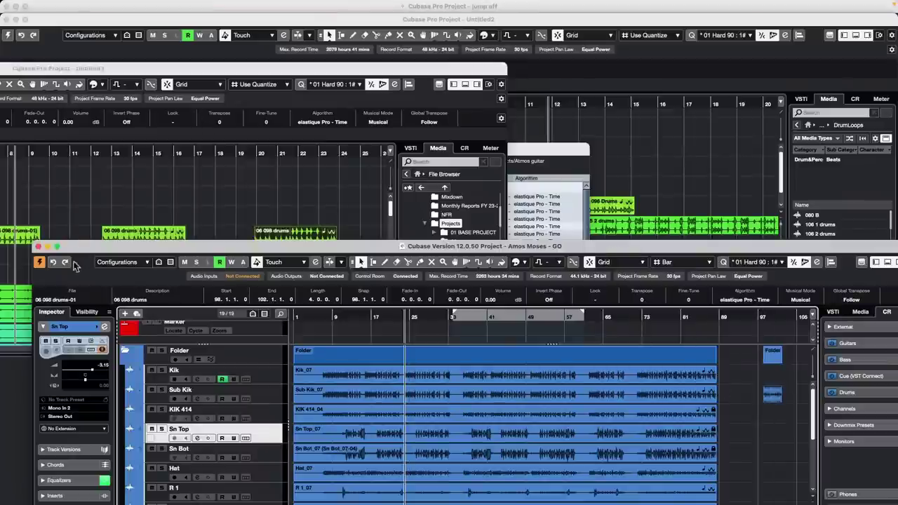
left_click(57, 246)
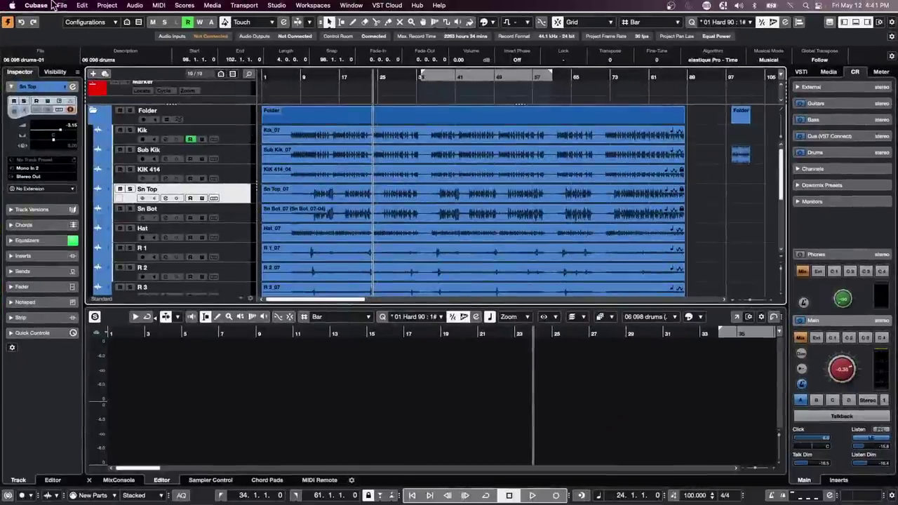
Open the options for importing tracks from independent loop.cpr, mark the Synth Lead track, and cancel the import
left_click(36, 5)
mouse_move(61, 6)
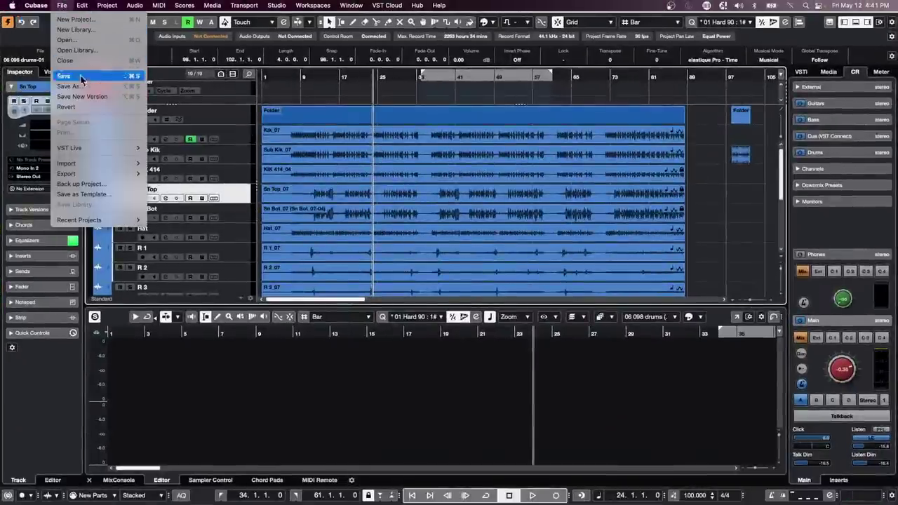
mouse_move(92, 165)
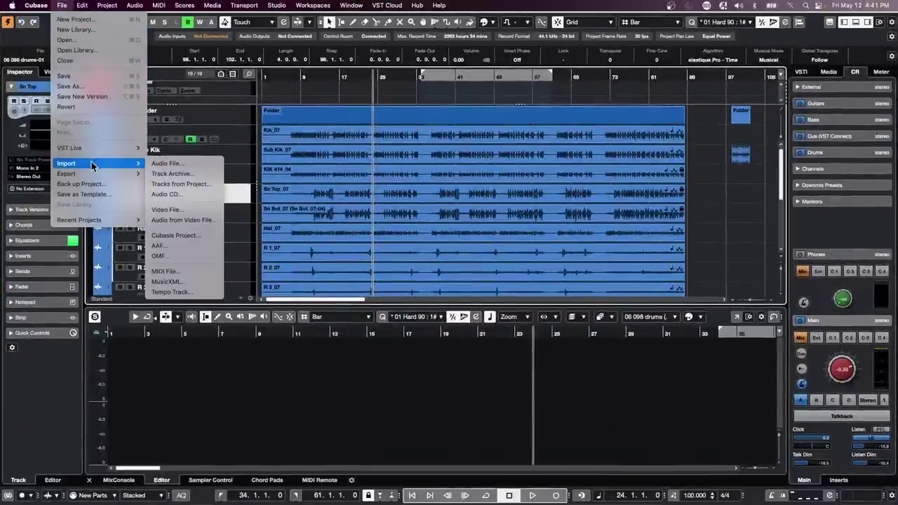
left_click(201, 184)
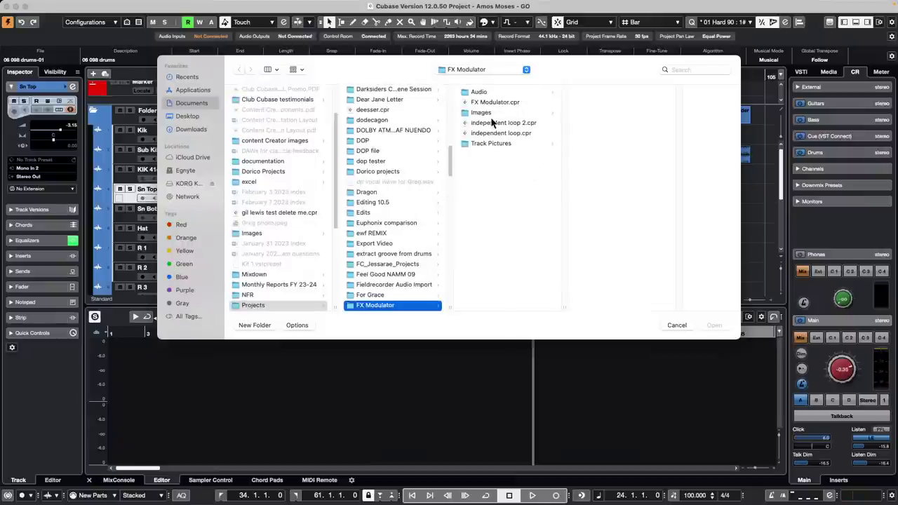
double_click(498, 133)
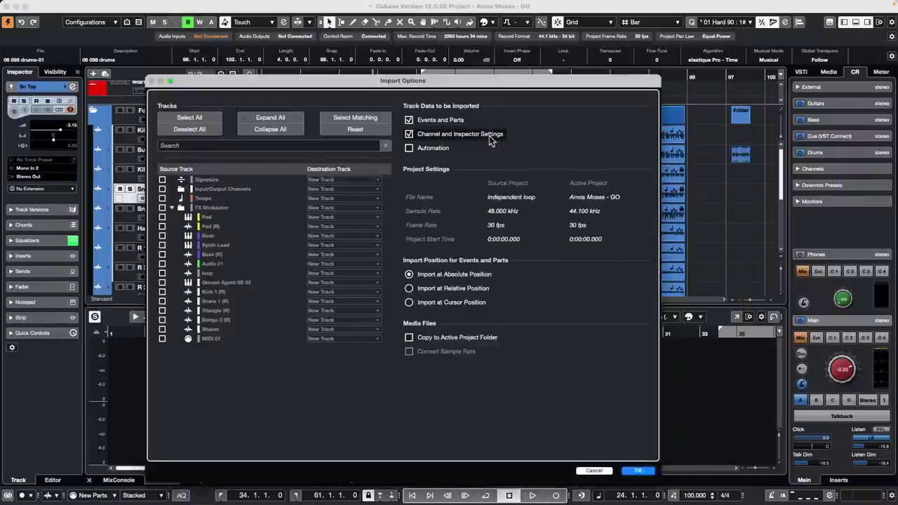
left_click(162, 245)
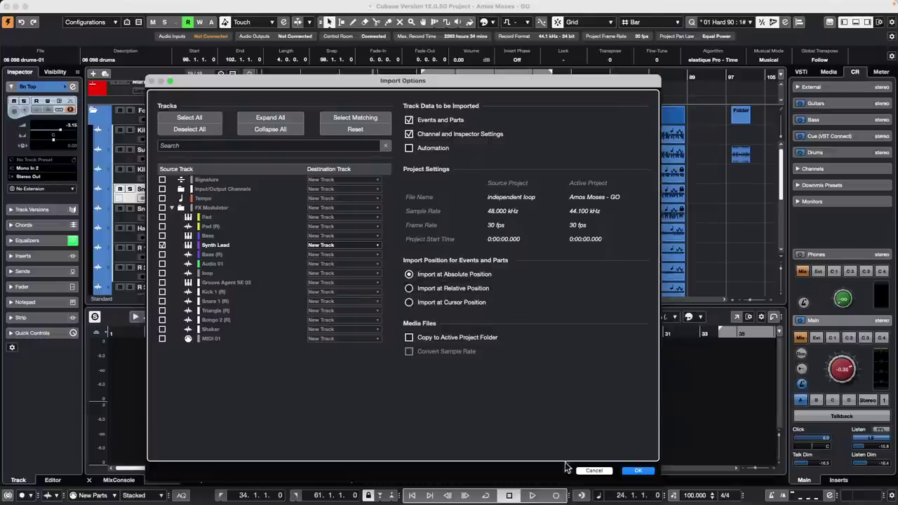
left_click(594, 471)
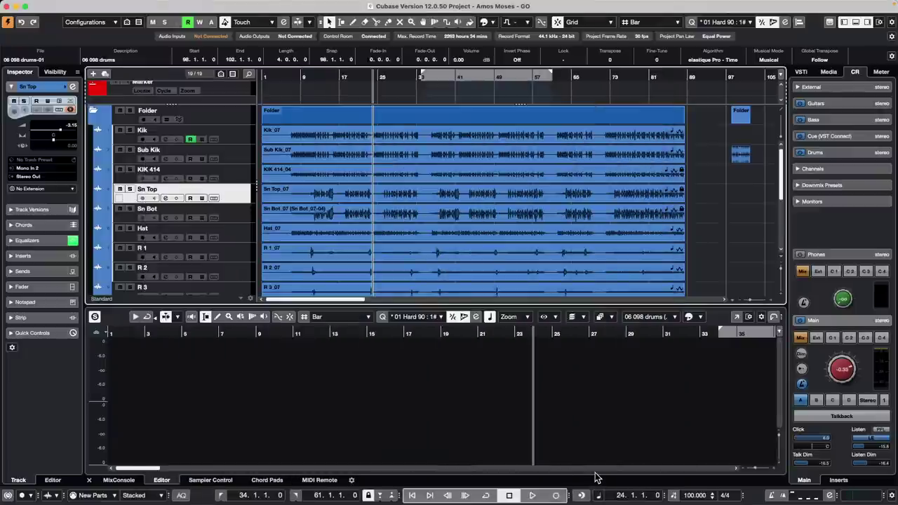